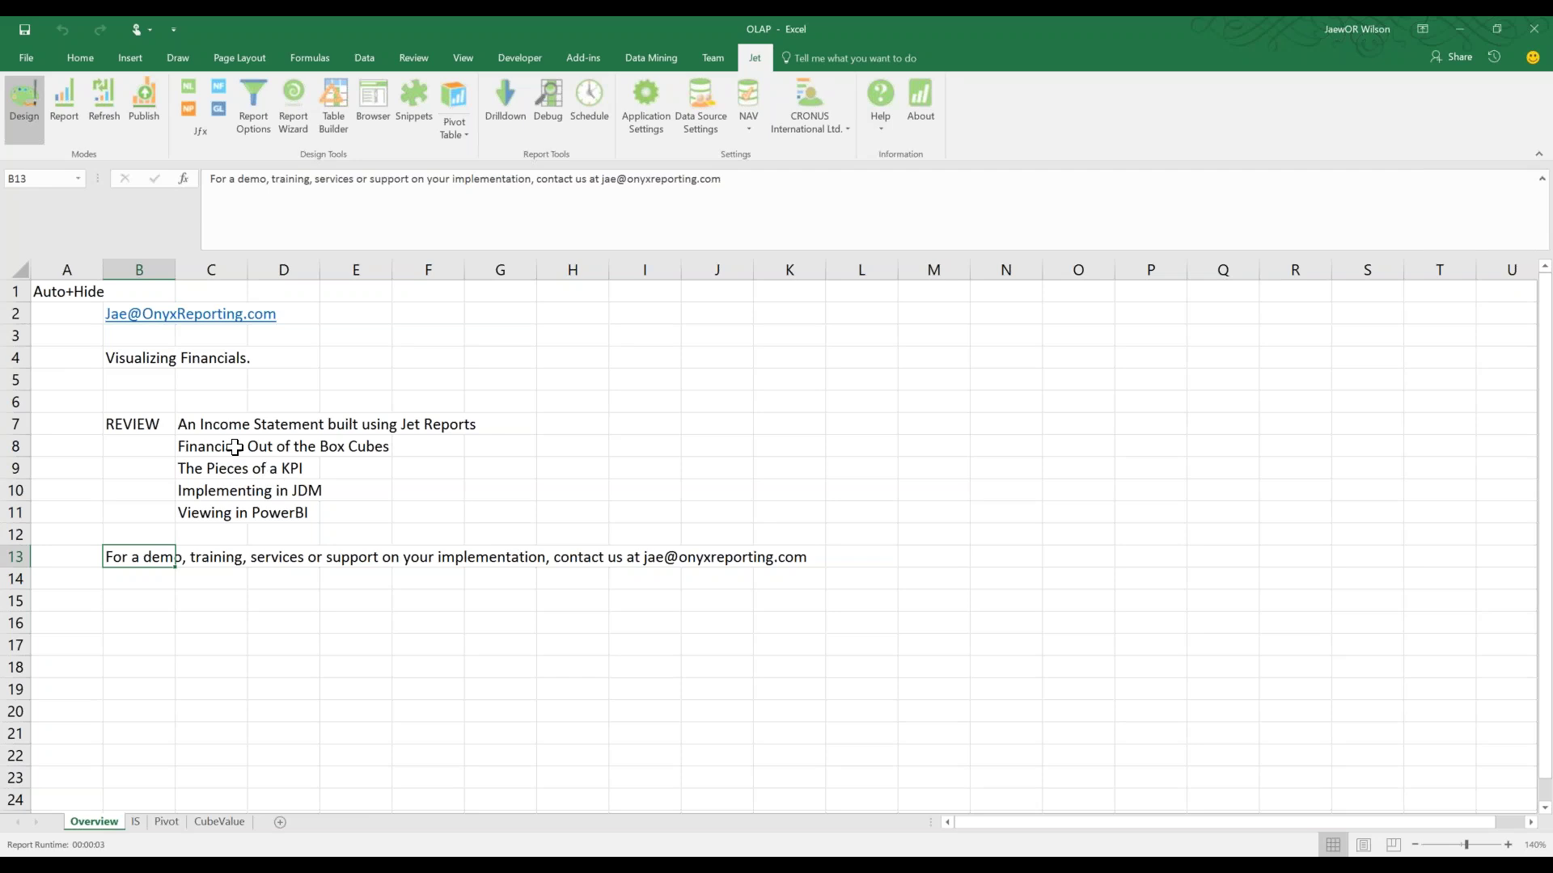
Examine the title and the review agenda items in rows 7 to 10 of the Overview sheet
{"action": "left_click", "coordinate": [152, 358]}
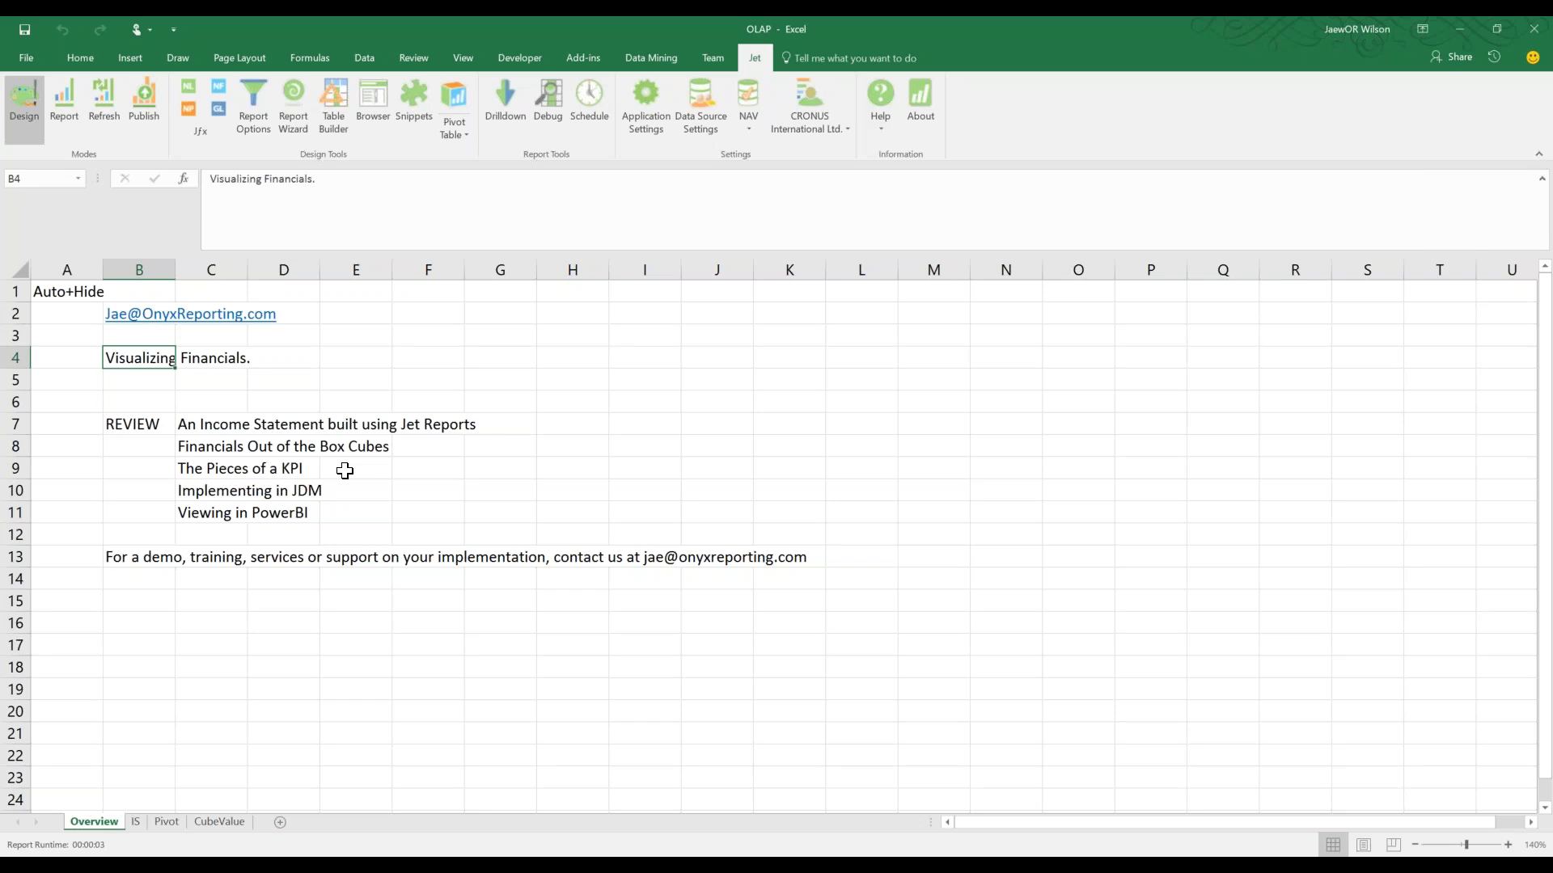
{"action": "left_click", "coordinate": [198, 425]}
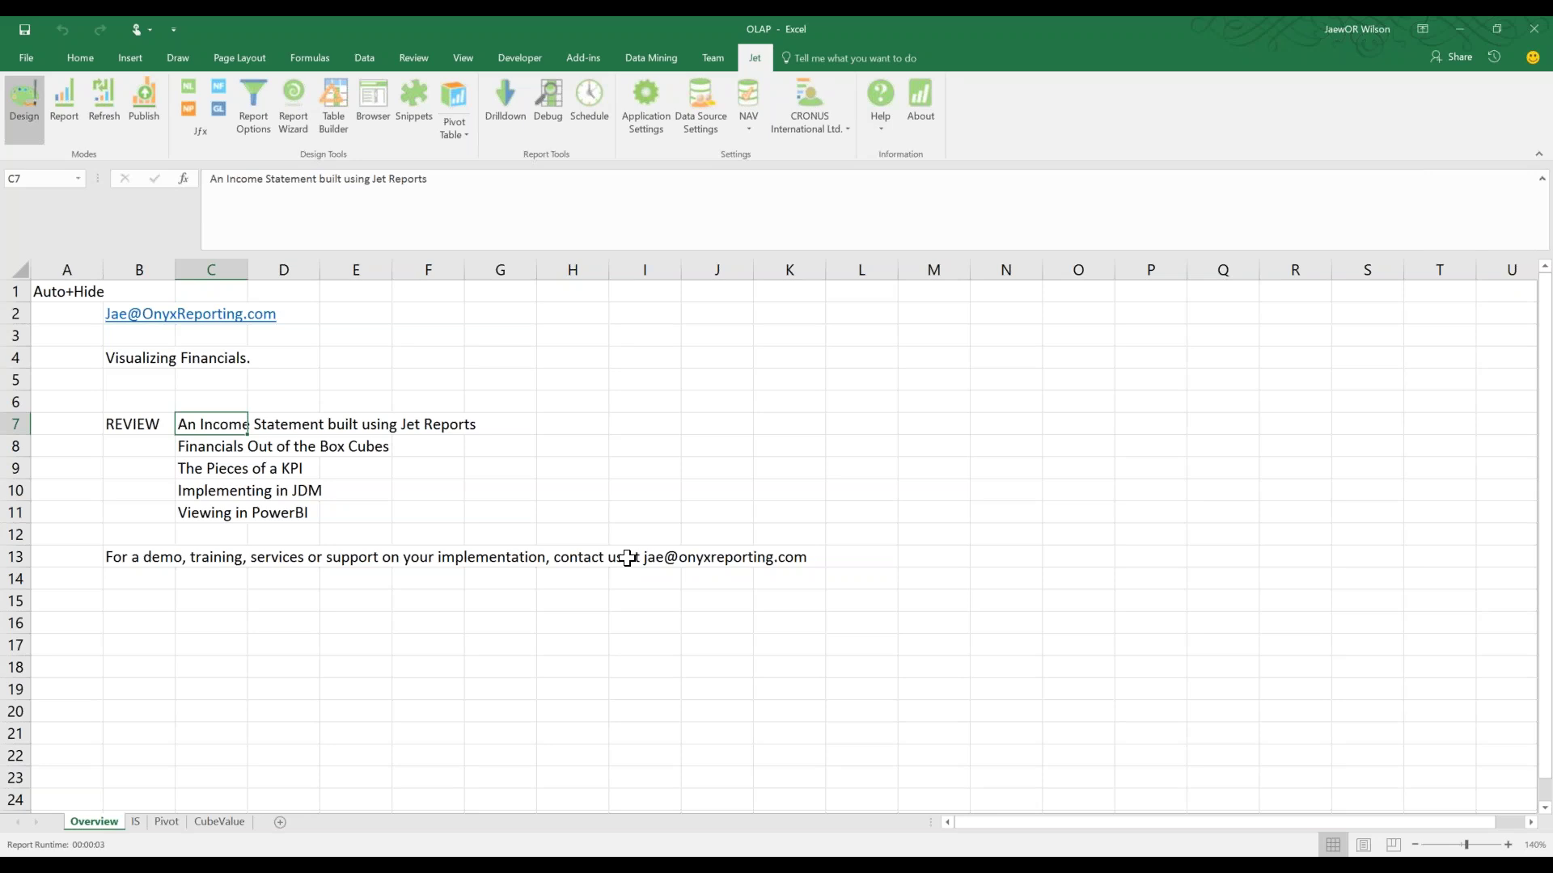
{"action": "key", "text": "Down"}
{"action": "key", "text": "Down"}
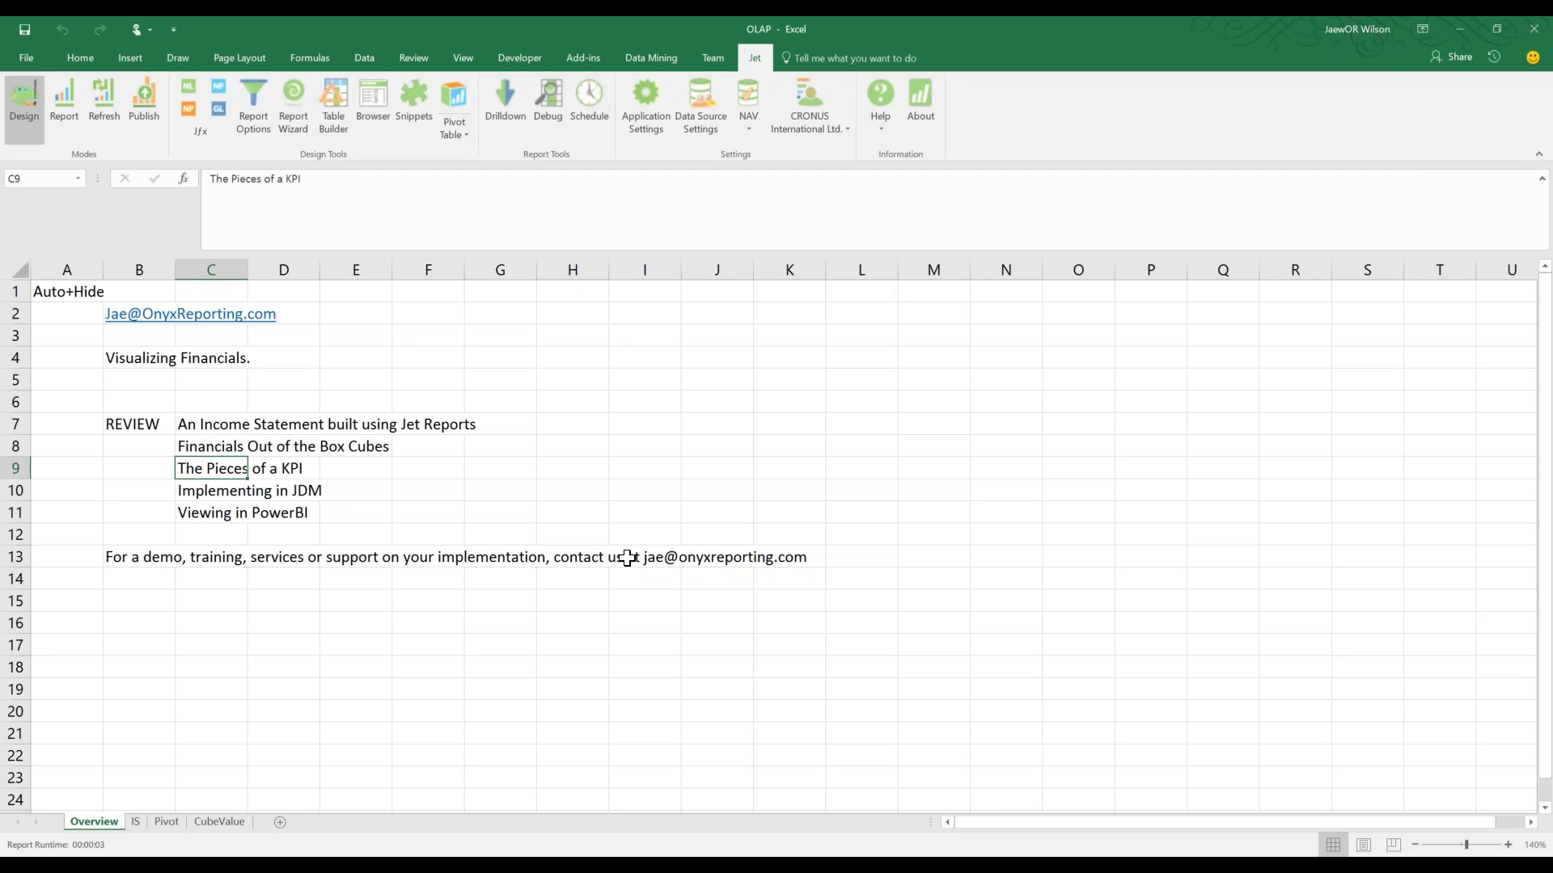
{"action": "key", "text": "Left"}
{"action": "key", "text": "Left"}
{"action": "key", "text": "Down"}
{"action": "key", "text": "Right"}
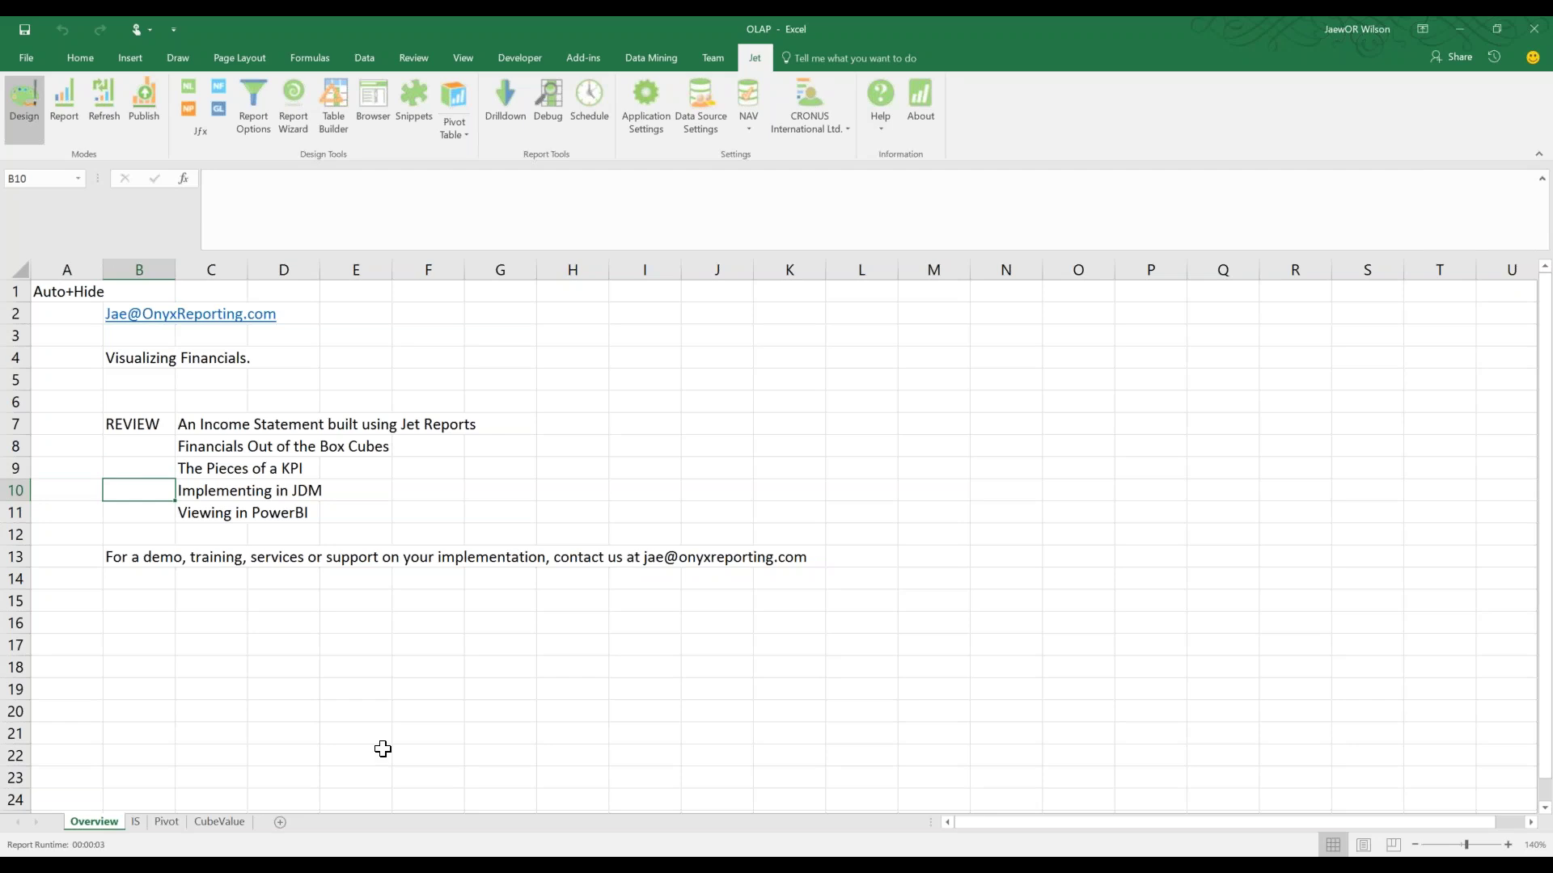
Open the IS sheet and examine the report date, the monthly actual column and the YTD actual column of the income statement
{"action": "left_click", "coordinate": [136, 821]}
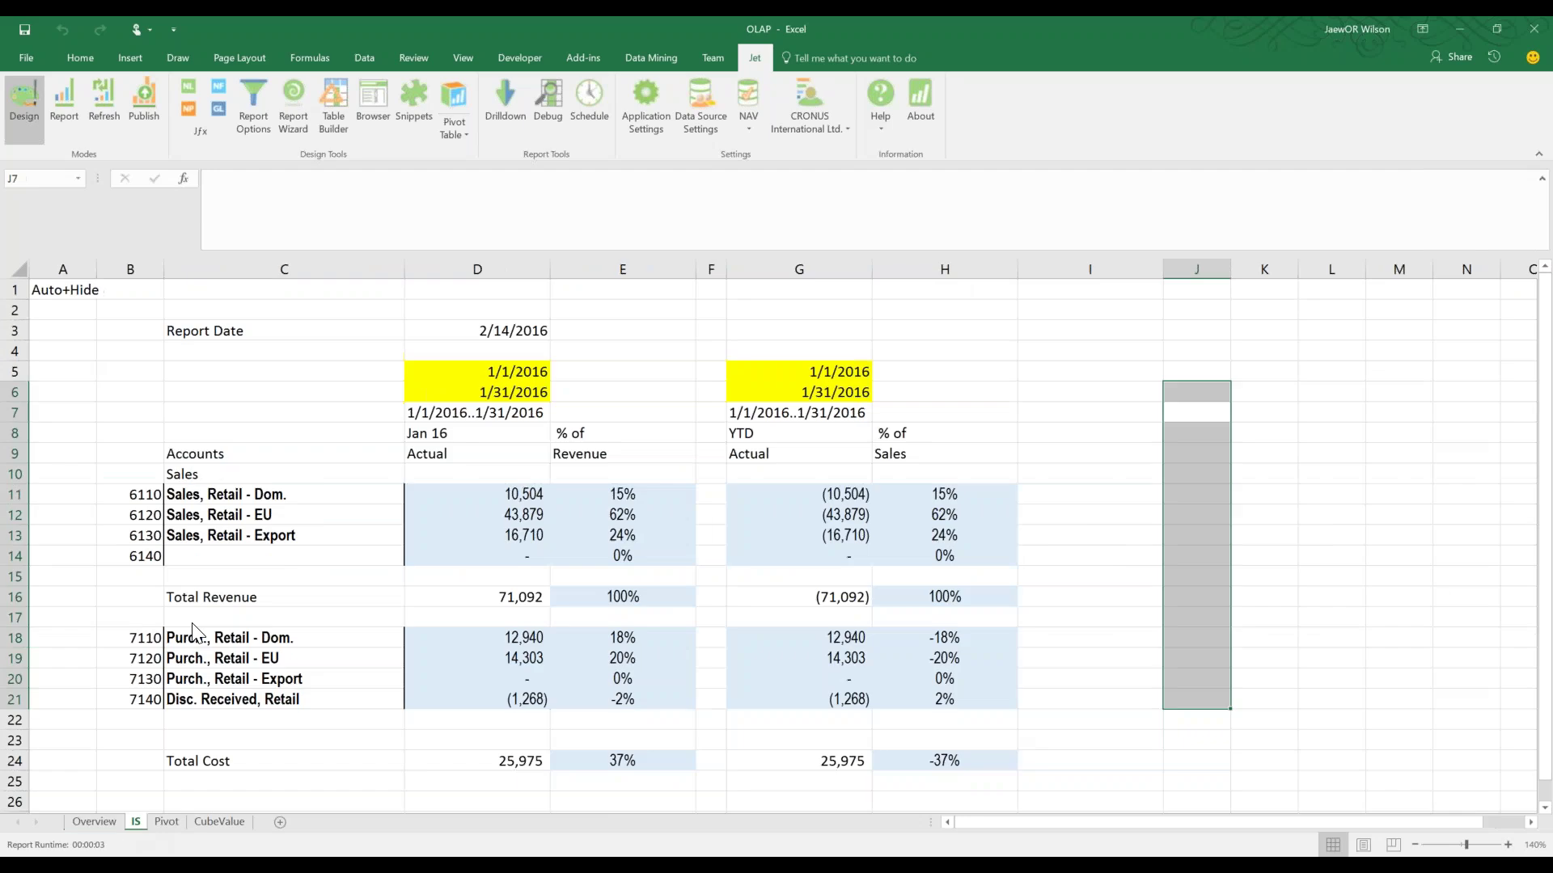
{"action": "left_click", "coordinate": [260, 410]}
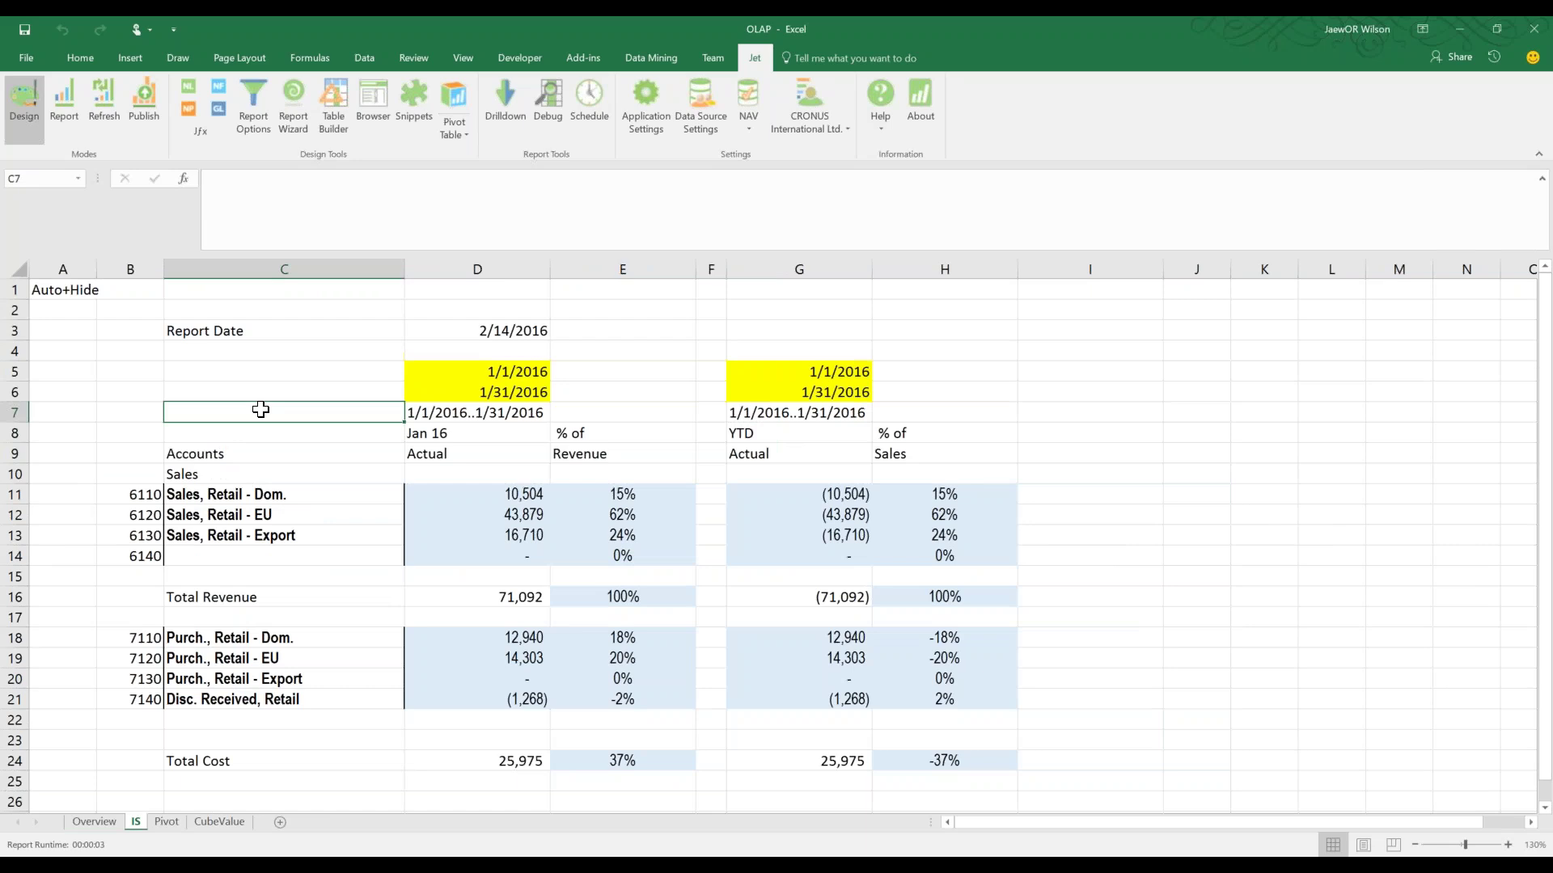
{"action": "left_click", "coordinate": [511, 288]}
{"action": "left_click_drag", "start_coordinate": [540, 269], "coordinate": [614, 269]}
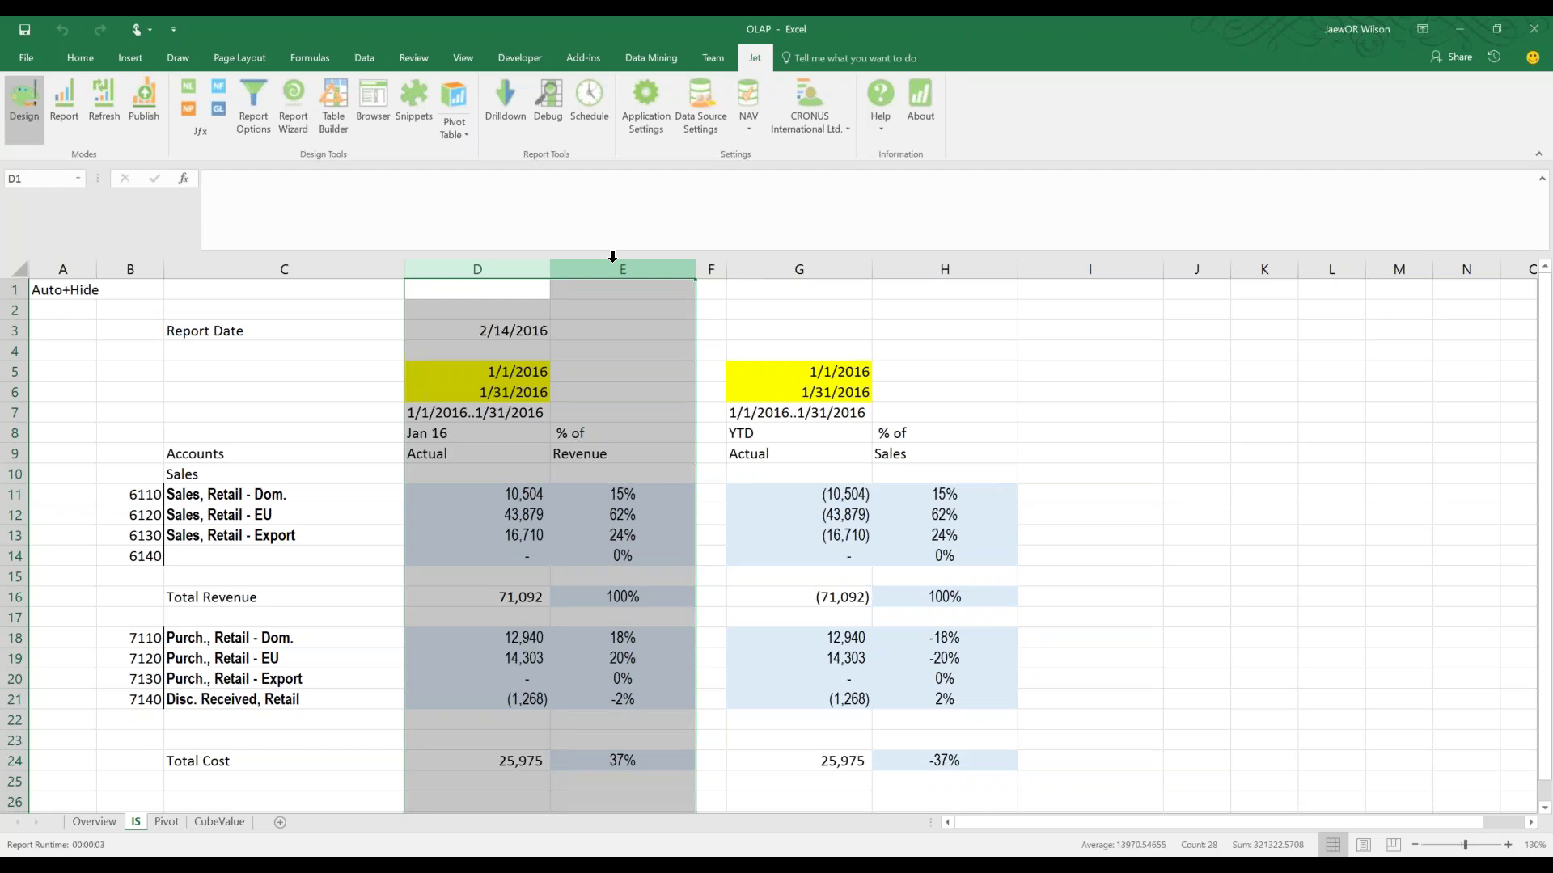
{"action": "left_click", "coordinate": [488, 334]}
{"action": "left_click_drag", "start_coordinate": [489, 334], "coordinate": [473, 752]}
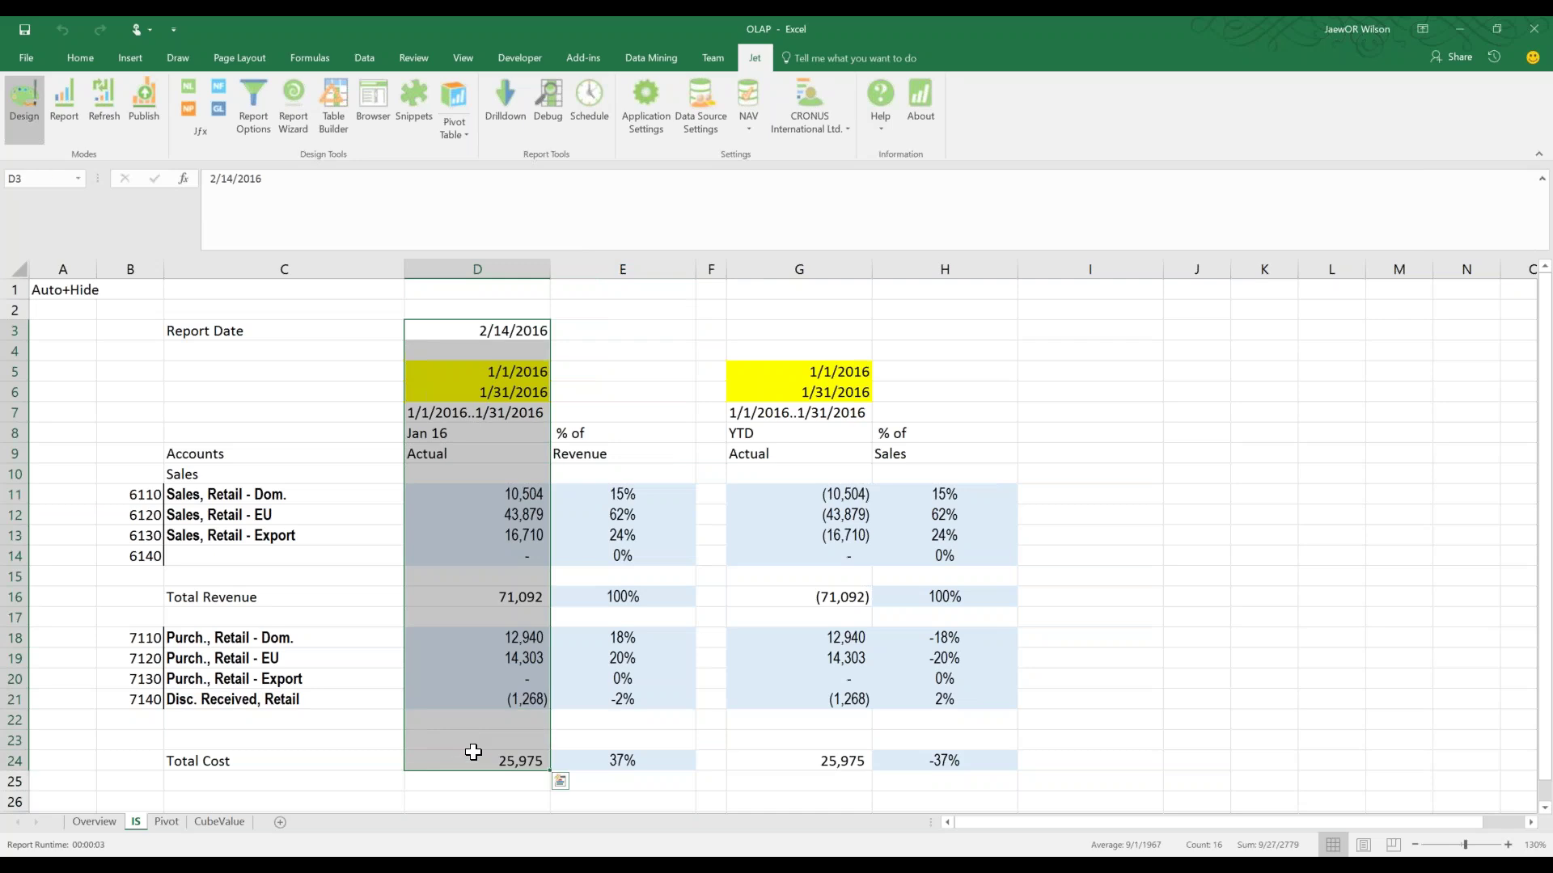
{"action": "left_click_drag", "start_coordinate": [513, 370], "coordinate": [517, 410]}
{"action": "left_click_drag", "start_coordinate": [825, 366], "coordinate": [759, 762]}
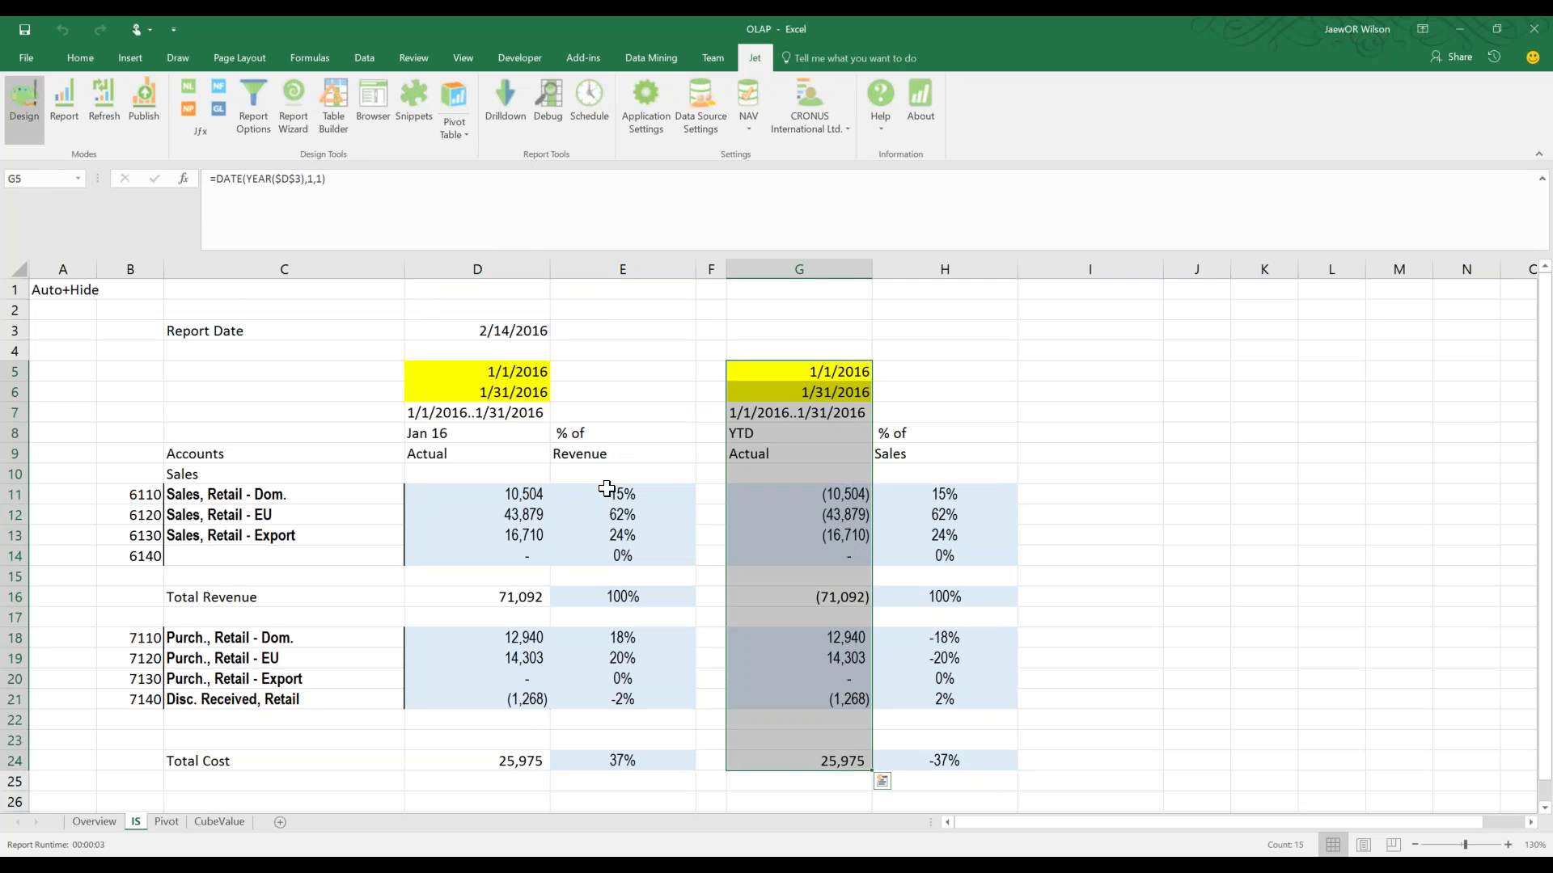
Examine the % of Revenue column and its formulas in the sales and purchase account rows
{"action": "left_click", "coordinate": [623, 269]}
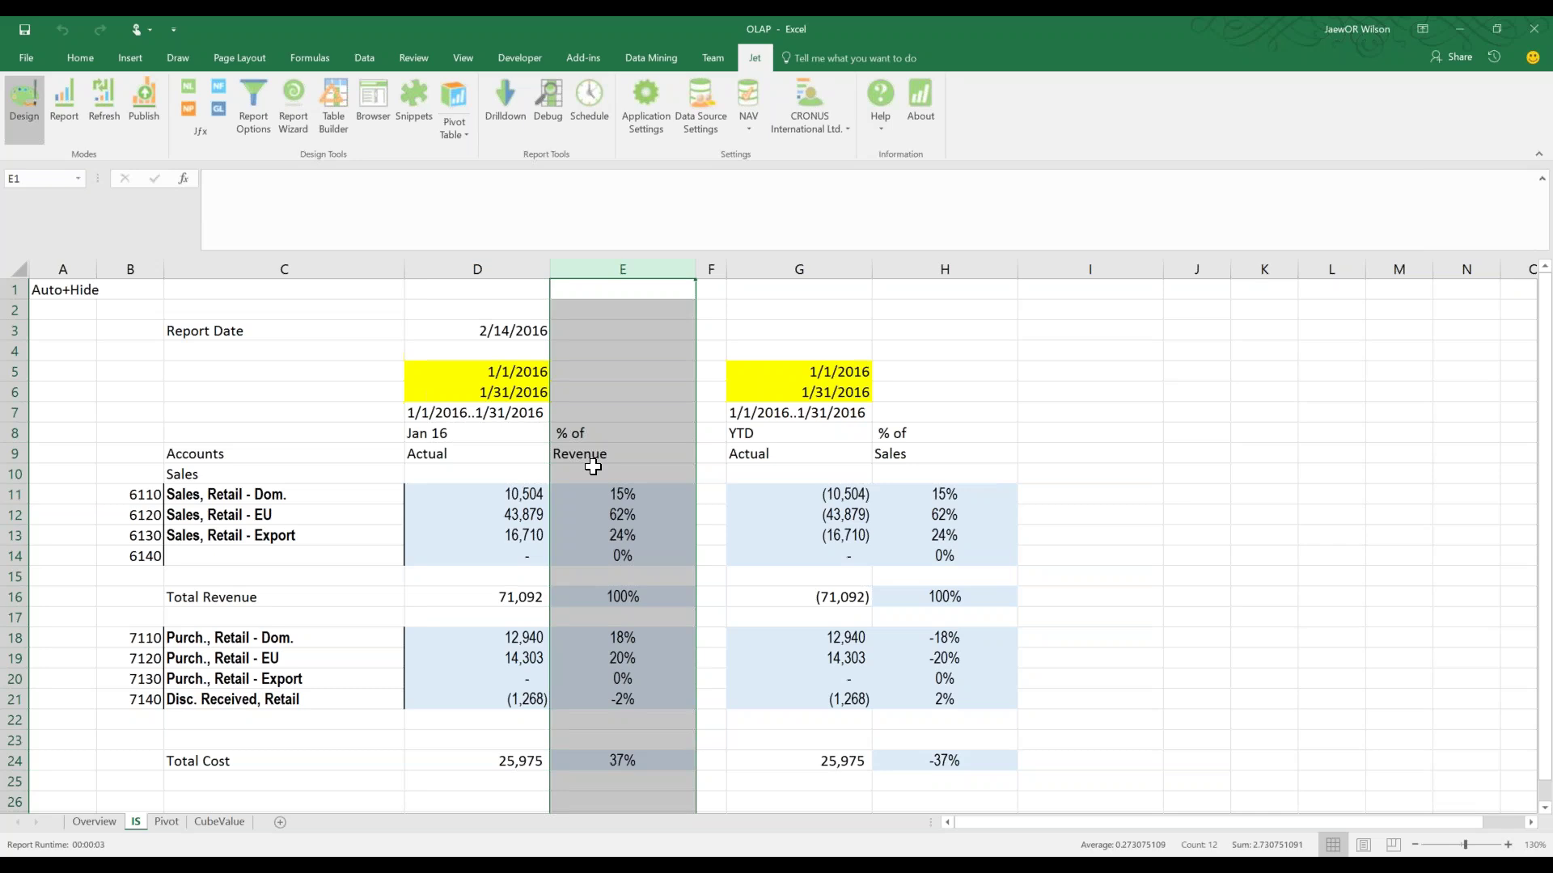
{"action": "left_click_drag", "start_coordinate": [595, 433], "coordinate": [585, 558]}
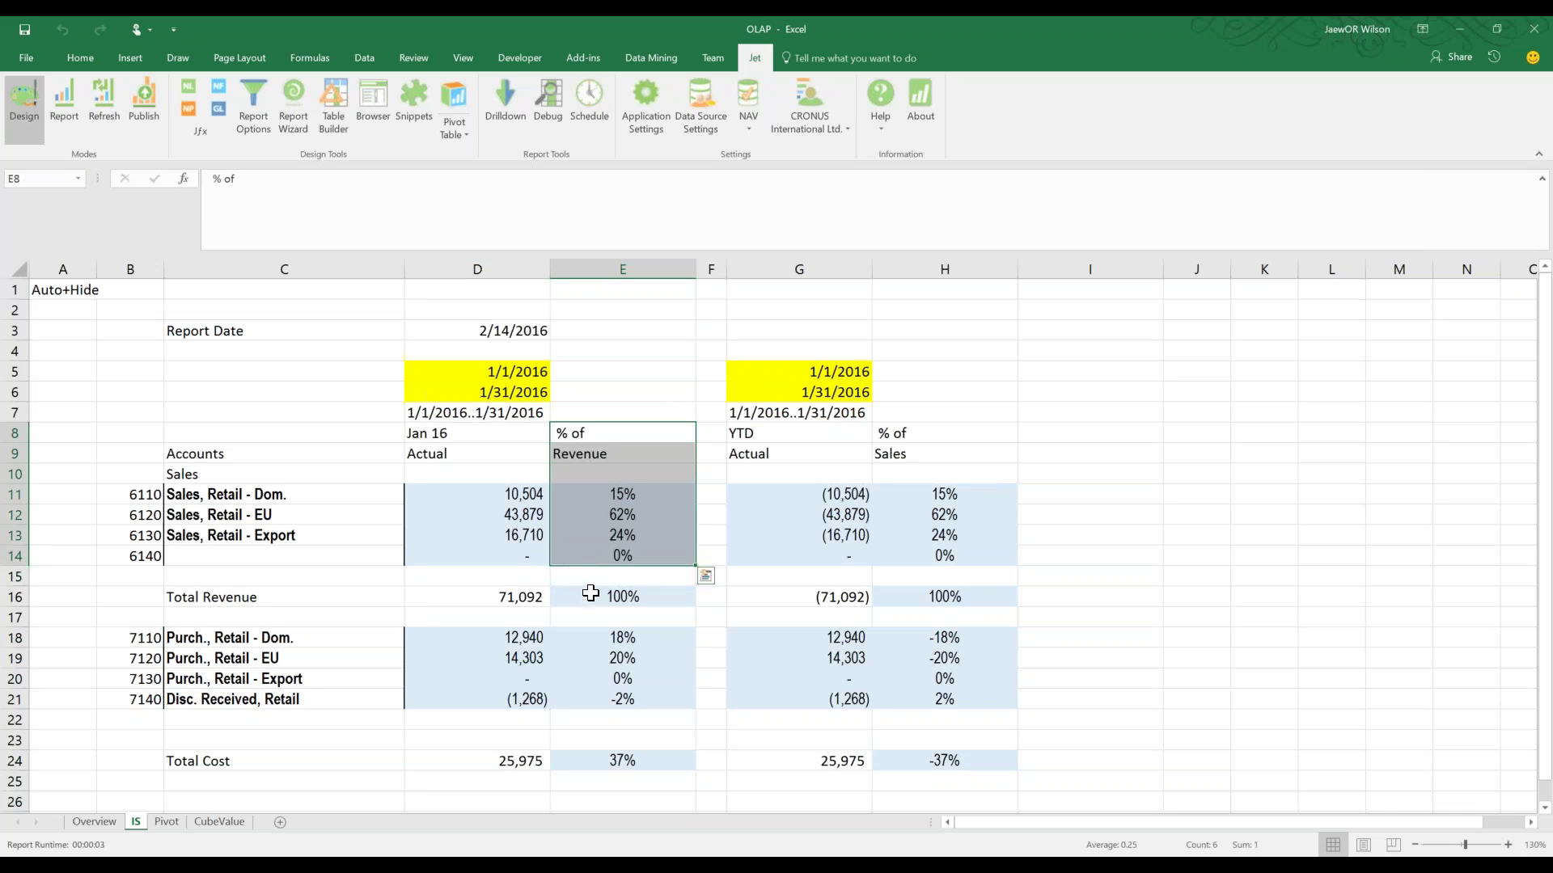
{"action": "double_click", "coordinate": [615, 535]}
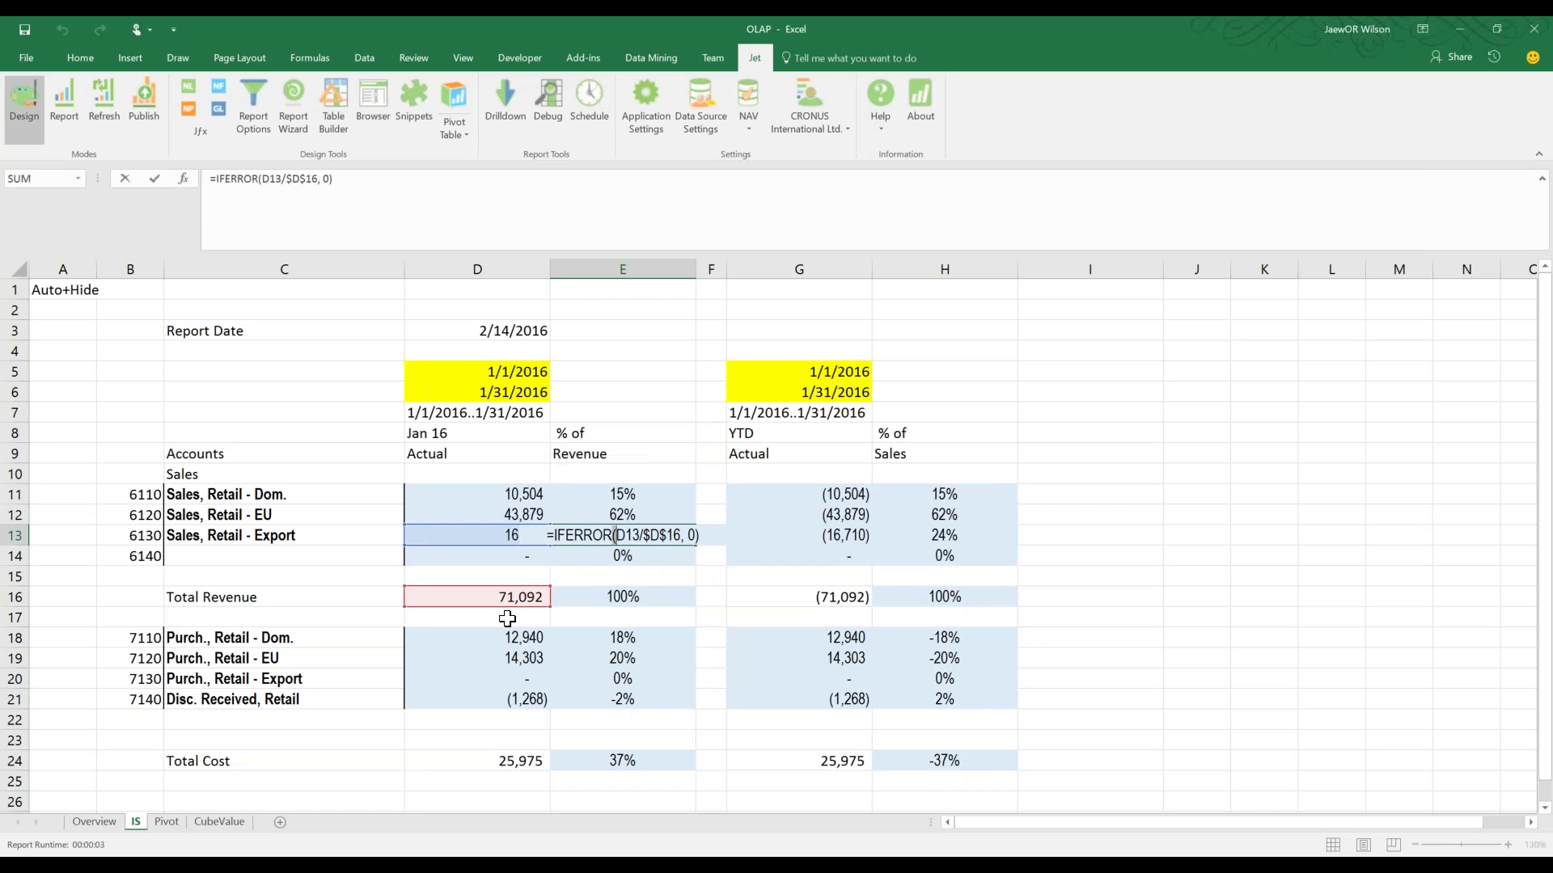
{"action": "key", "text": "Return"}
{"action": "left_click", "coordinate": [573, 598]}
{"action": "left_click", "coordinate": [582, 639]}
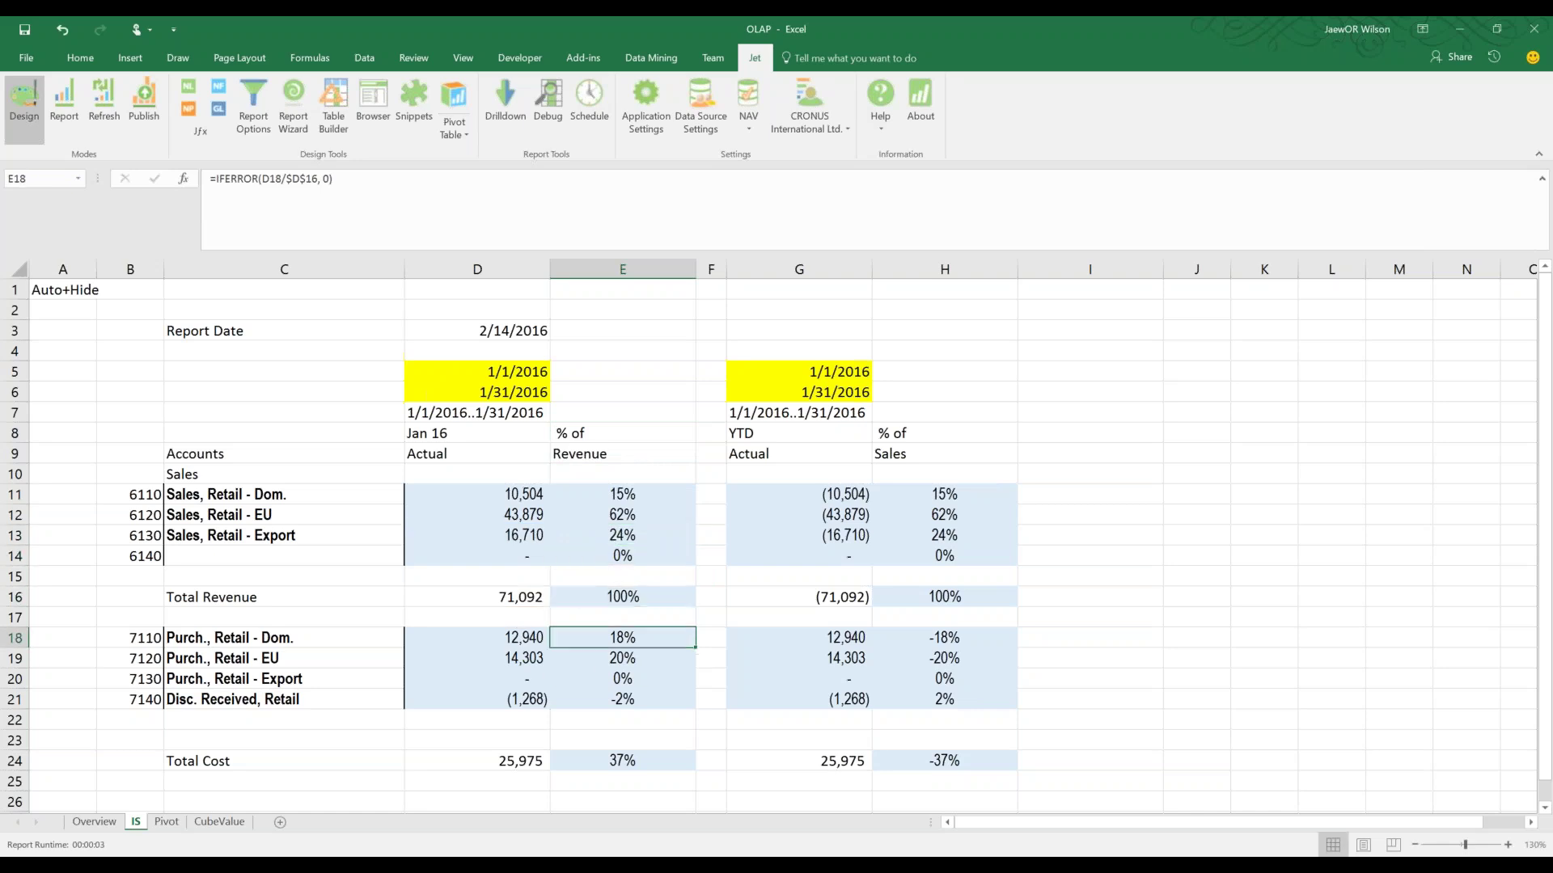
{"action": "double_click", "coordinate": [585, 661]}
{"action": "key", "text": "Return"}
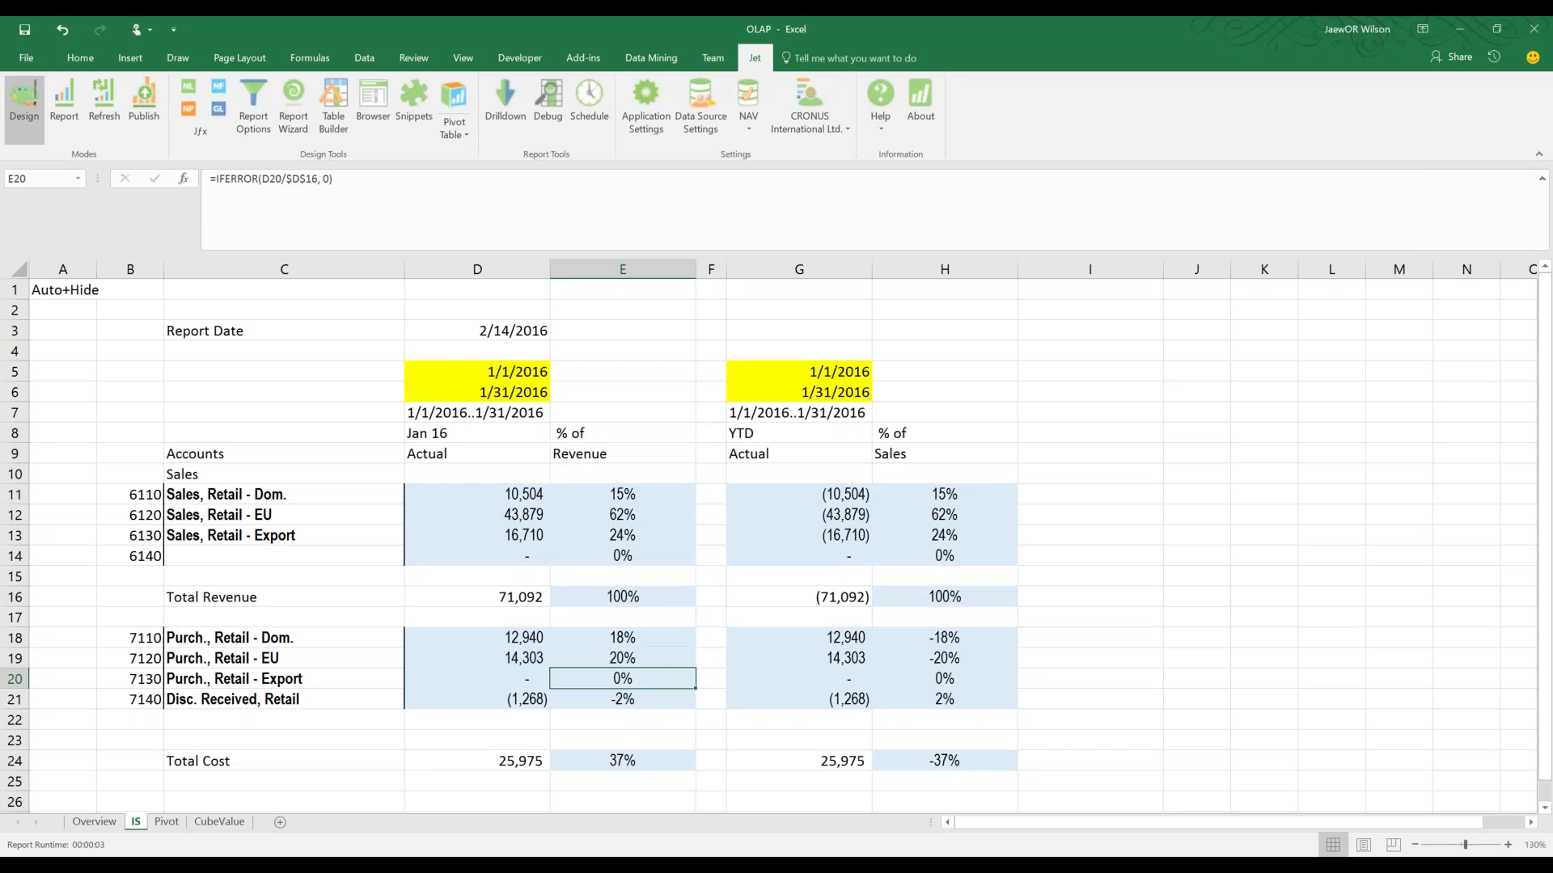
Examine the purchase accounts, the Total Revenue row and the account name formula in C14
{"action": "left_click", "coordinate": [222, 636]}
{"action": "left_click_drag", "start_coordinate": [223, 636], "coordinate": [247, 697]}
{"action": "left_click_drag", "start_coordinate": [224, 606], "coordinate": [427, 600]}
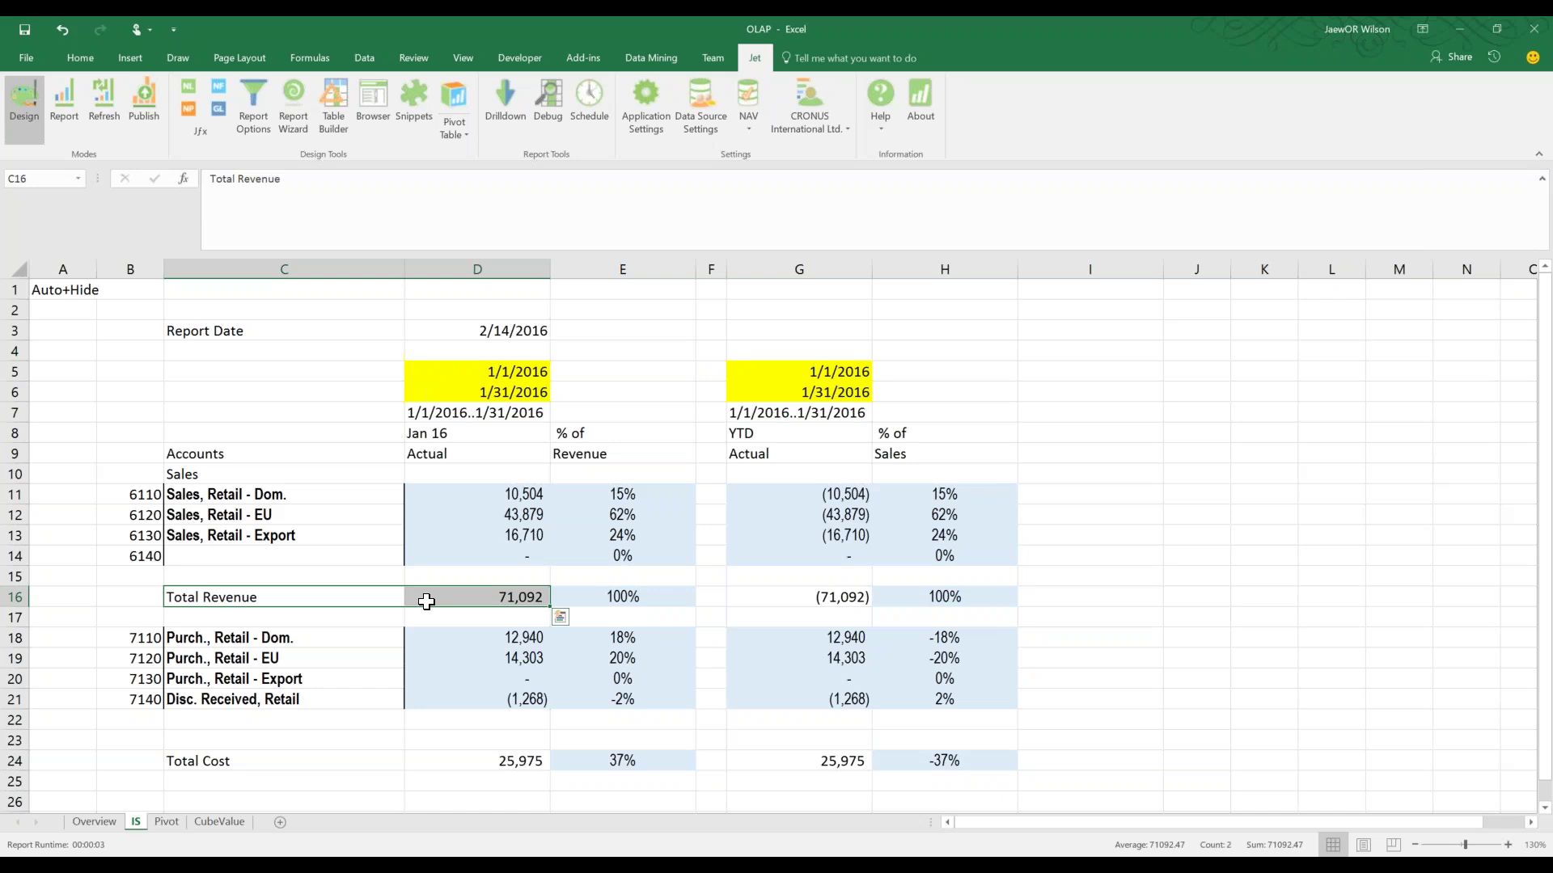
{"action": "left_click", "coordinate": [313, 554]}
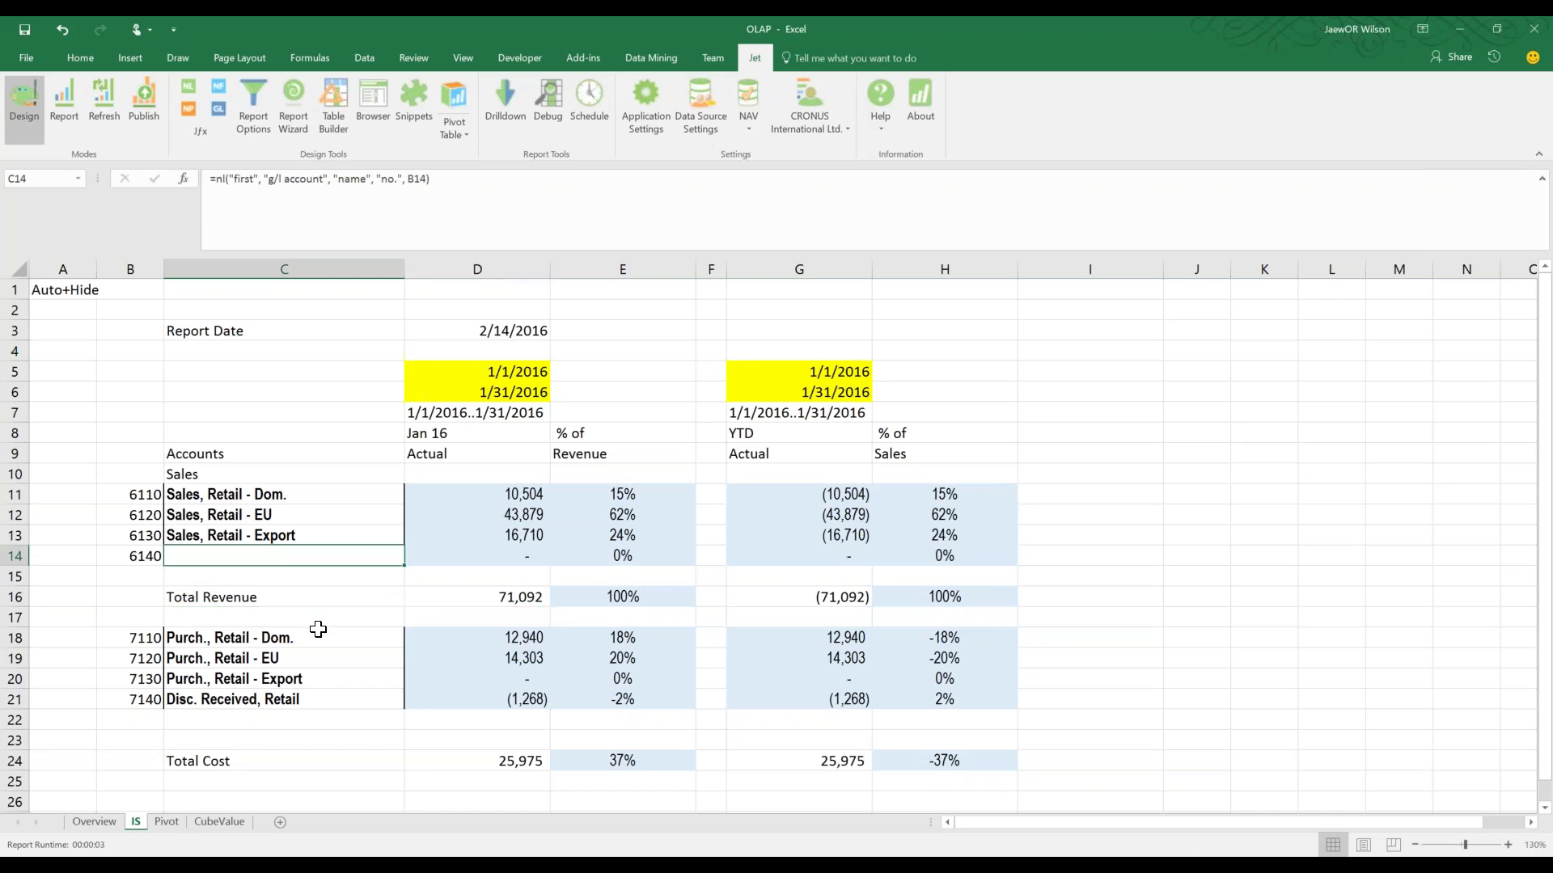
Set the Report Date in D3 to 5/7/2016 and check the monthly and YTD columns
{"action": "left_click", "coordinate": [511, 332]}
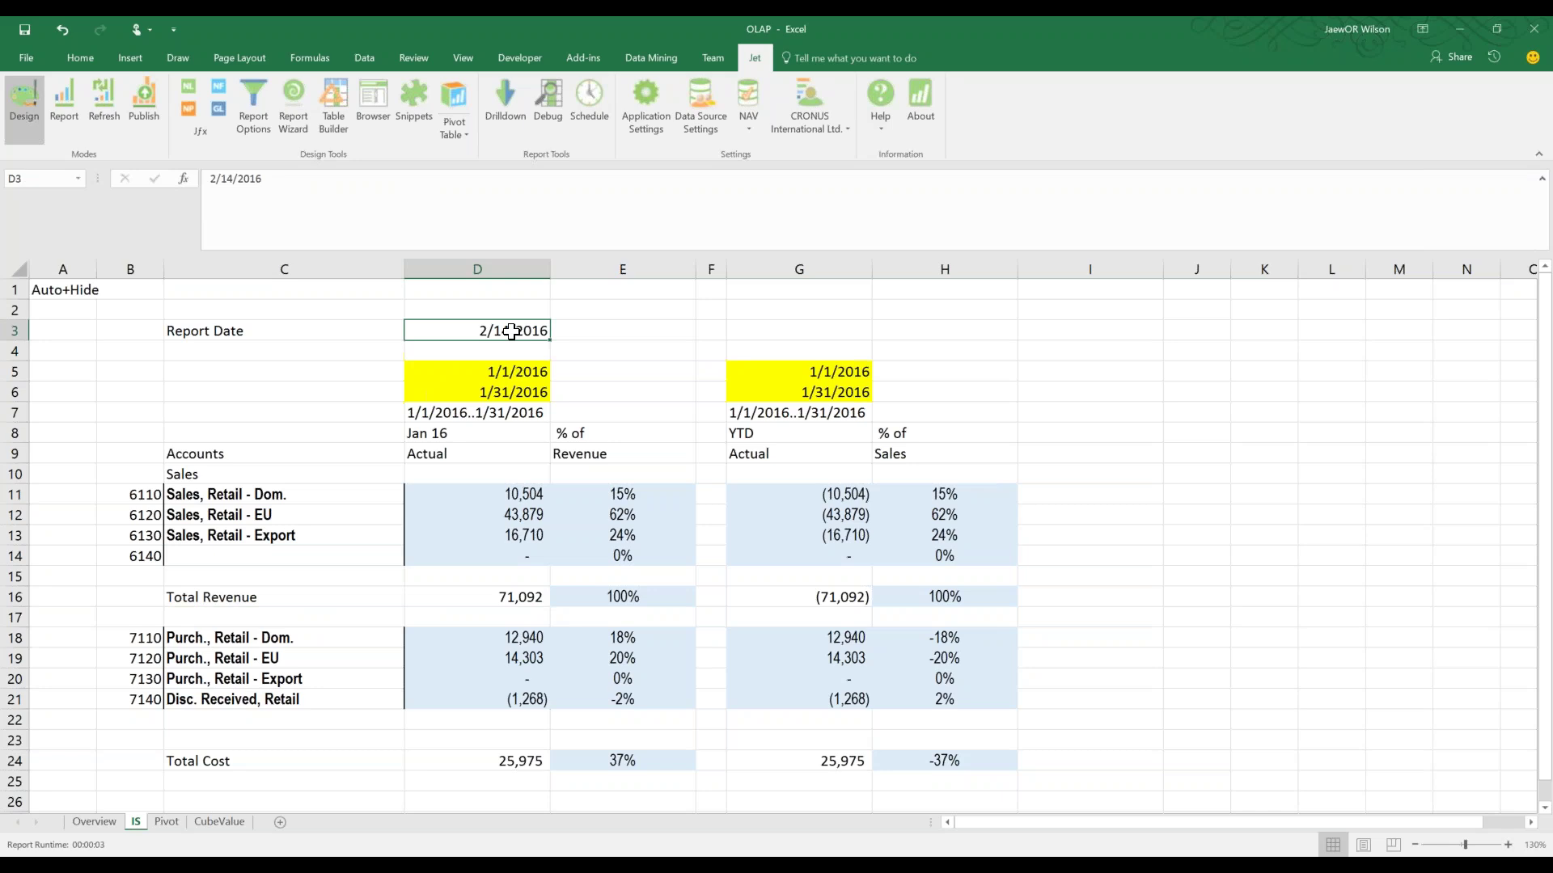
{"action": "type", "text": "5/7/20"}
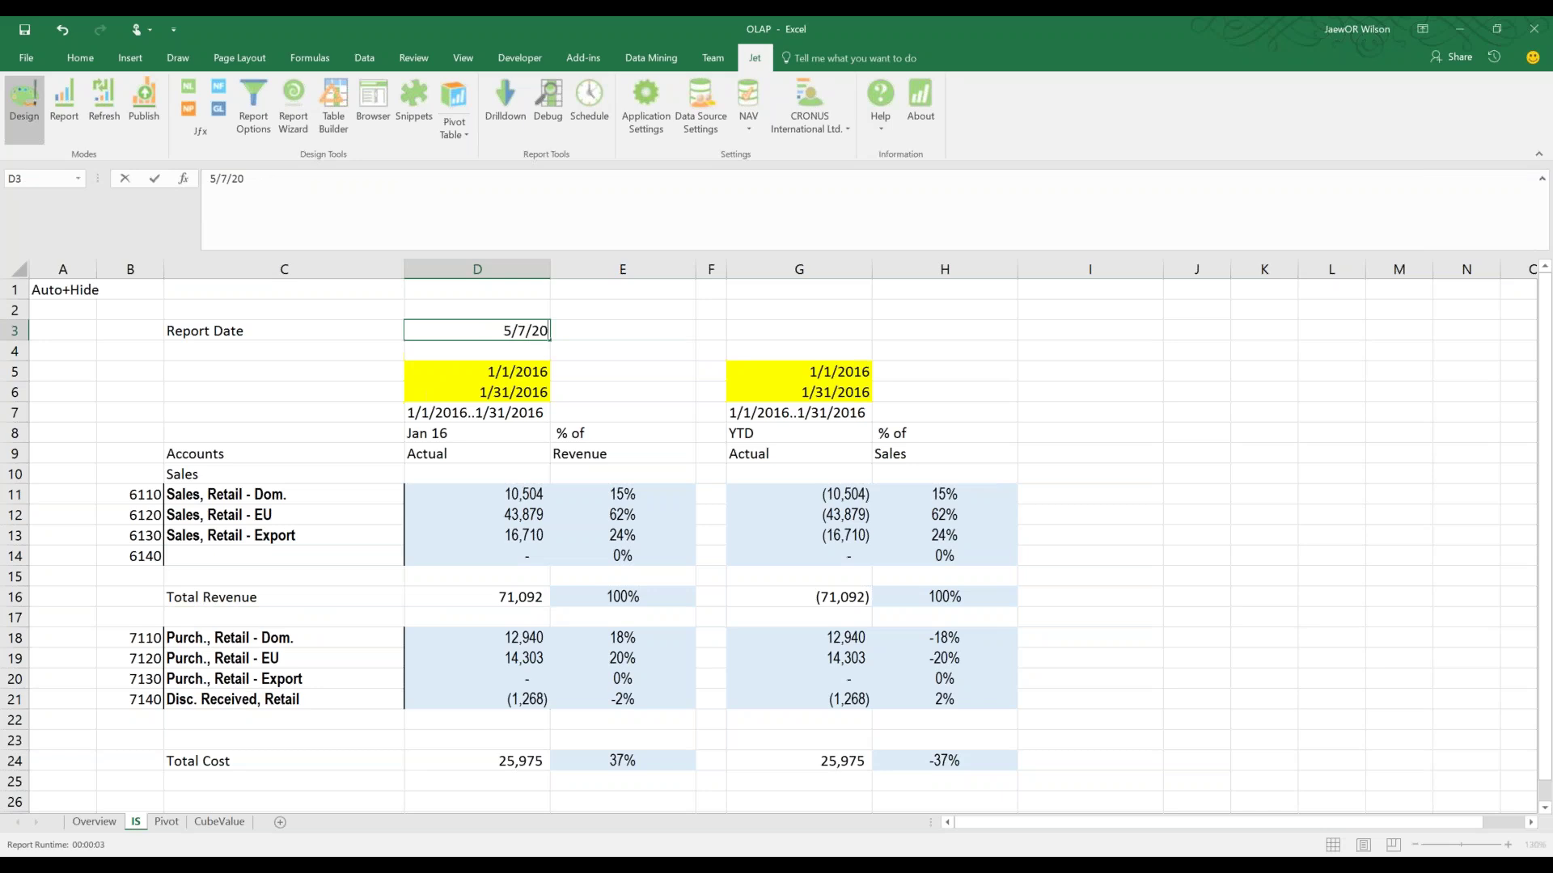
{"action": "type", "text": "16"}
{"action": "key", "text": "Return"}
{"action": "left_click_drag", "start_coordinate": [491, 371], "coordinate": [495, 758]}
{"action": "left_click_drag", "start_coordinate": [803, 371], "coordinate": [799, 756]}
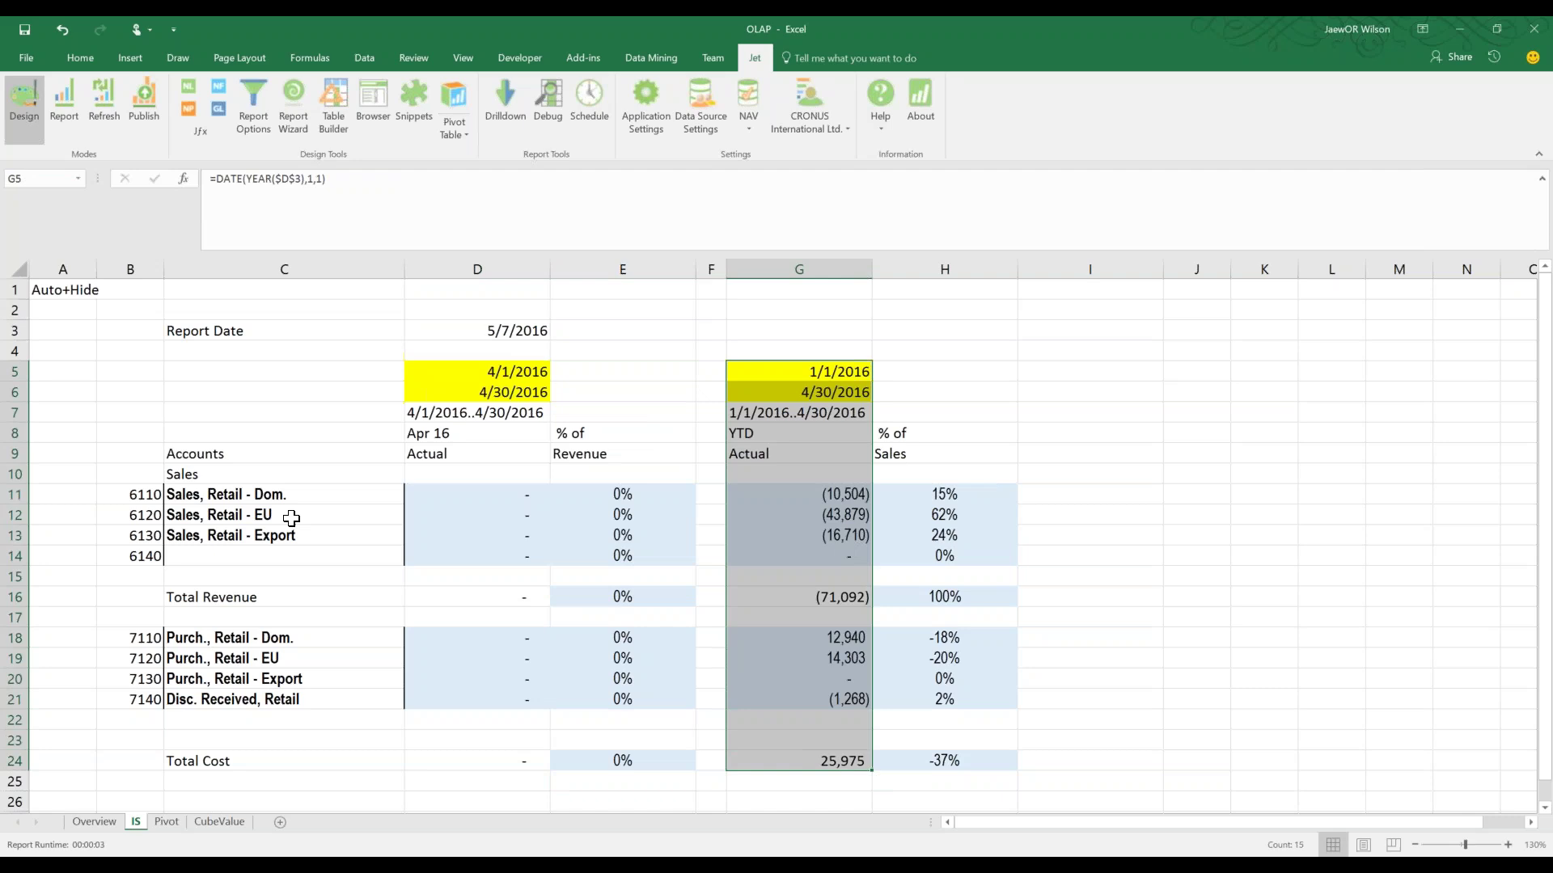
Show the sheet's formulas and examine the account numbers, the account name formulas and the net change formulas
{"action": "key", "text": "ctrl+grave"}
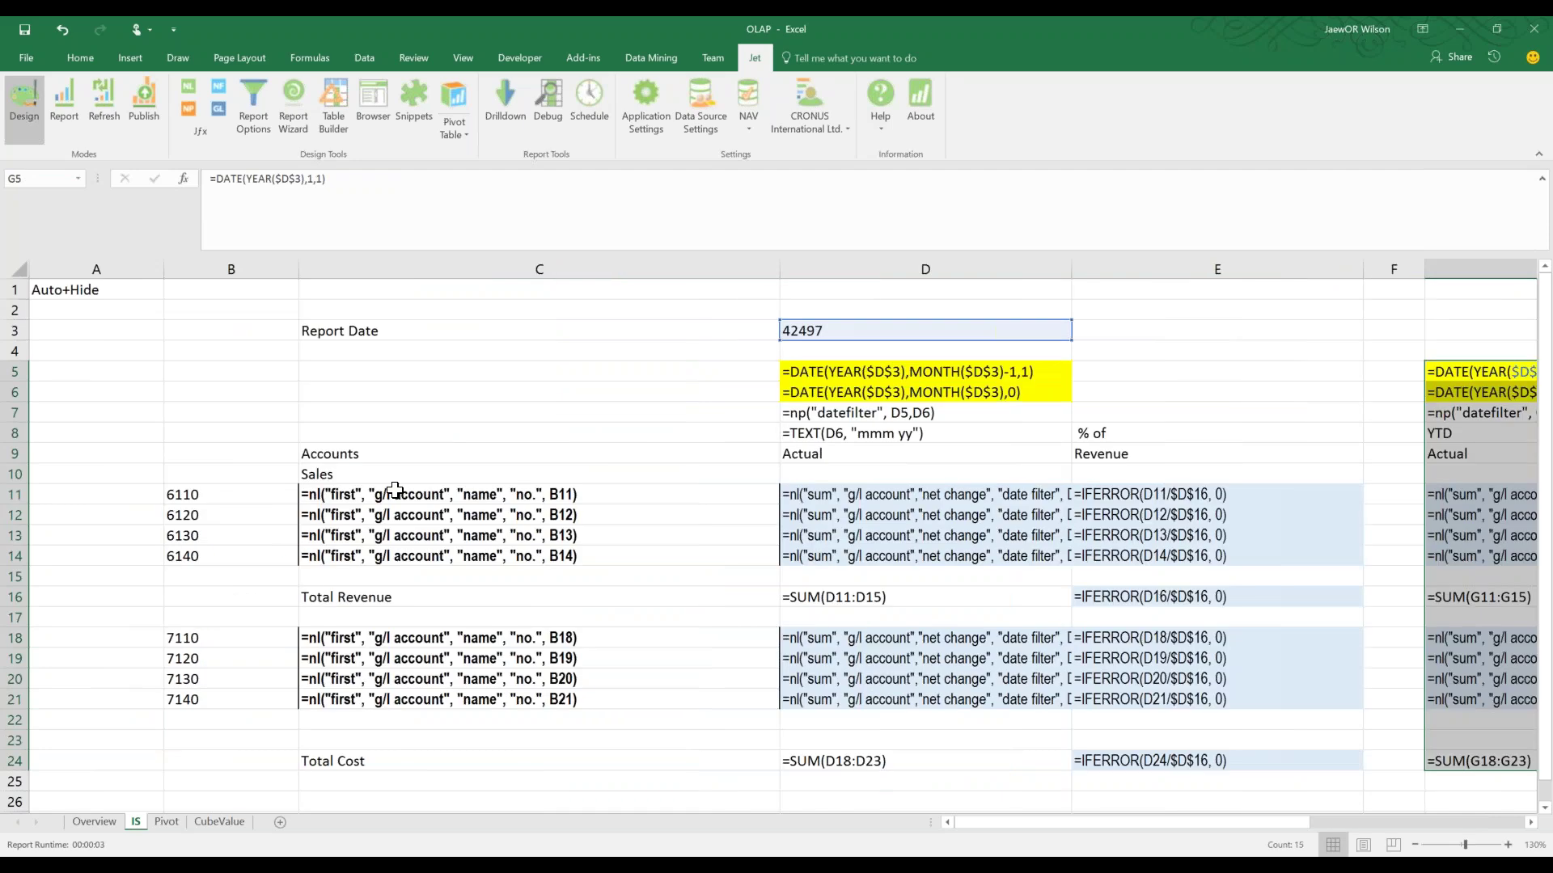
{"action": "left_click", "coordinate": [495, 431]}
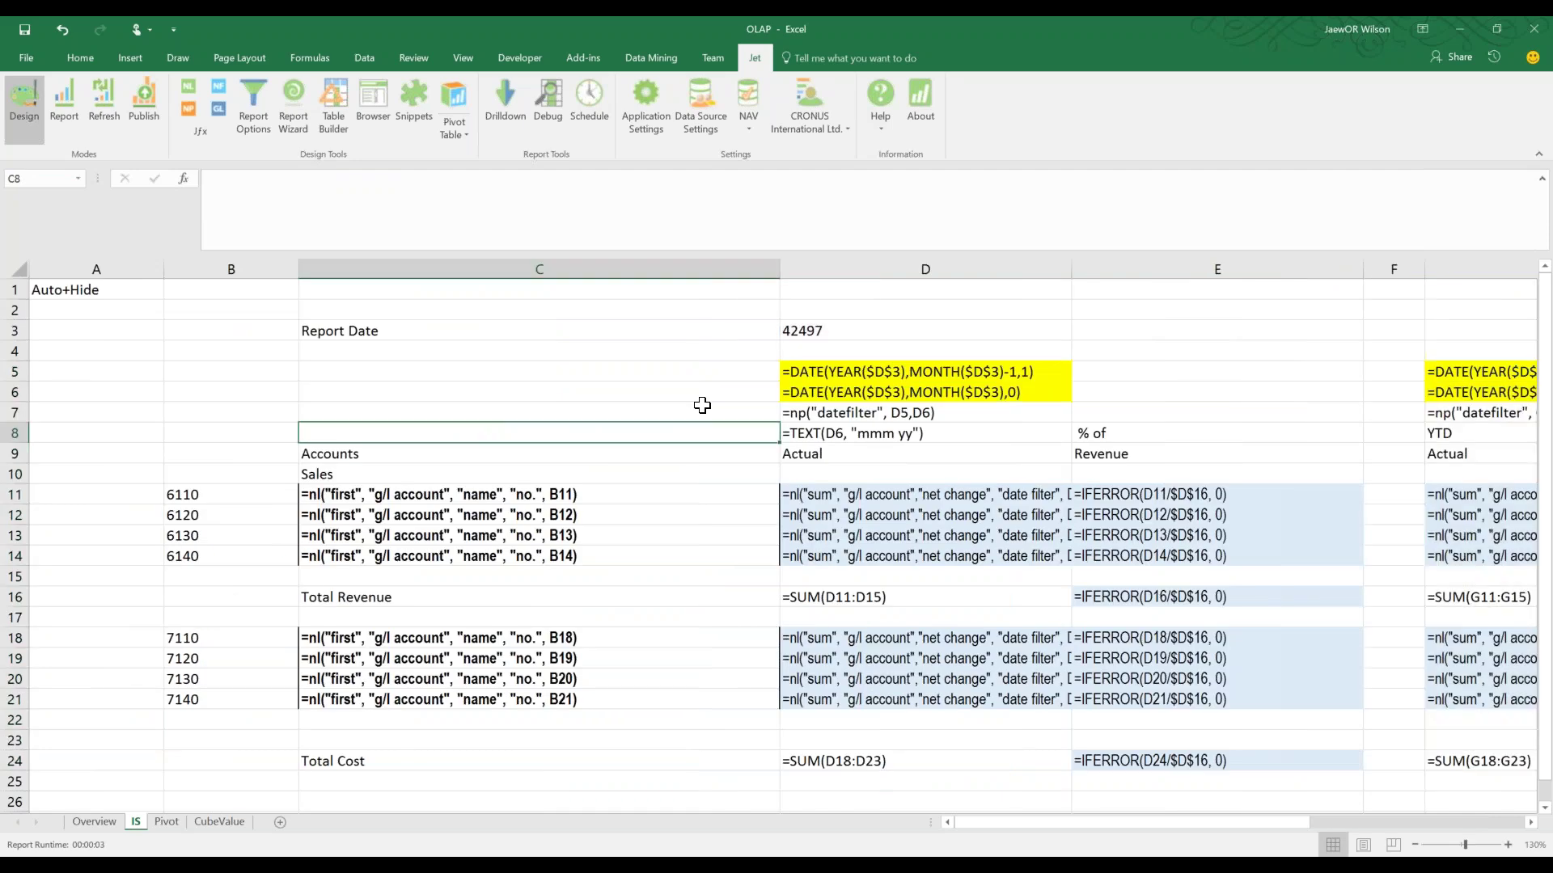
{"action": "left_click_drag", "start_coordinate": [188, 517], "coordinate": [173, 556]}
{"action": "left_click_drag", "start_coordinate": [179, 636], "coordinate": [198, 701]}
{"action": "left_click_drag", "start_coordinate": [363, 497], "coordinate": [403, 549]}
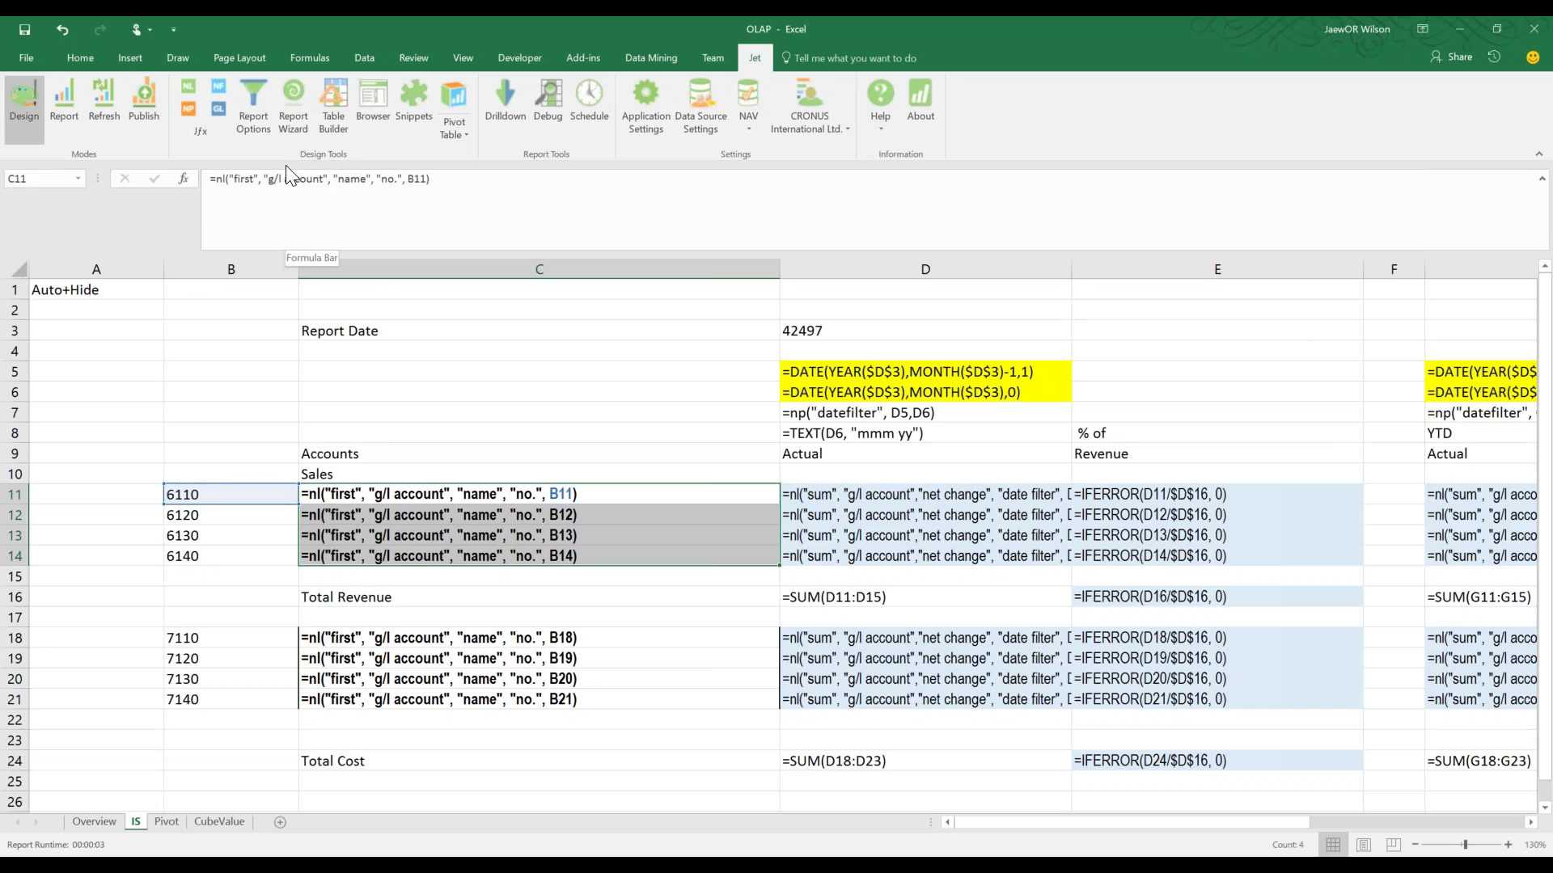
{"action": "left_click_drag", "start_coordinate": [833, 493], "coordinate": [914, 546]}
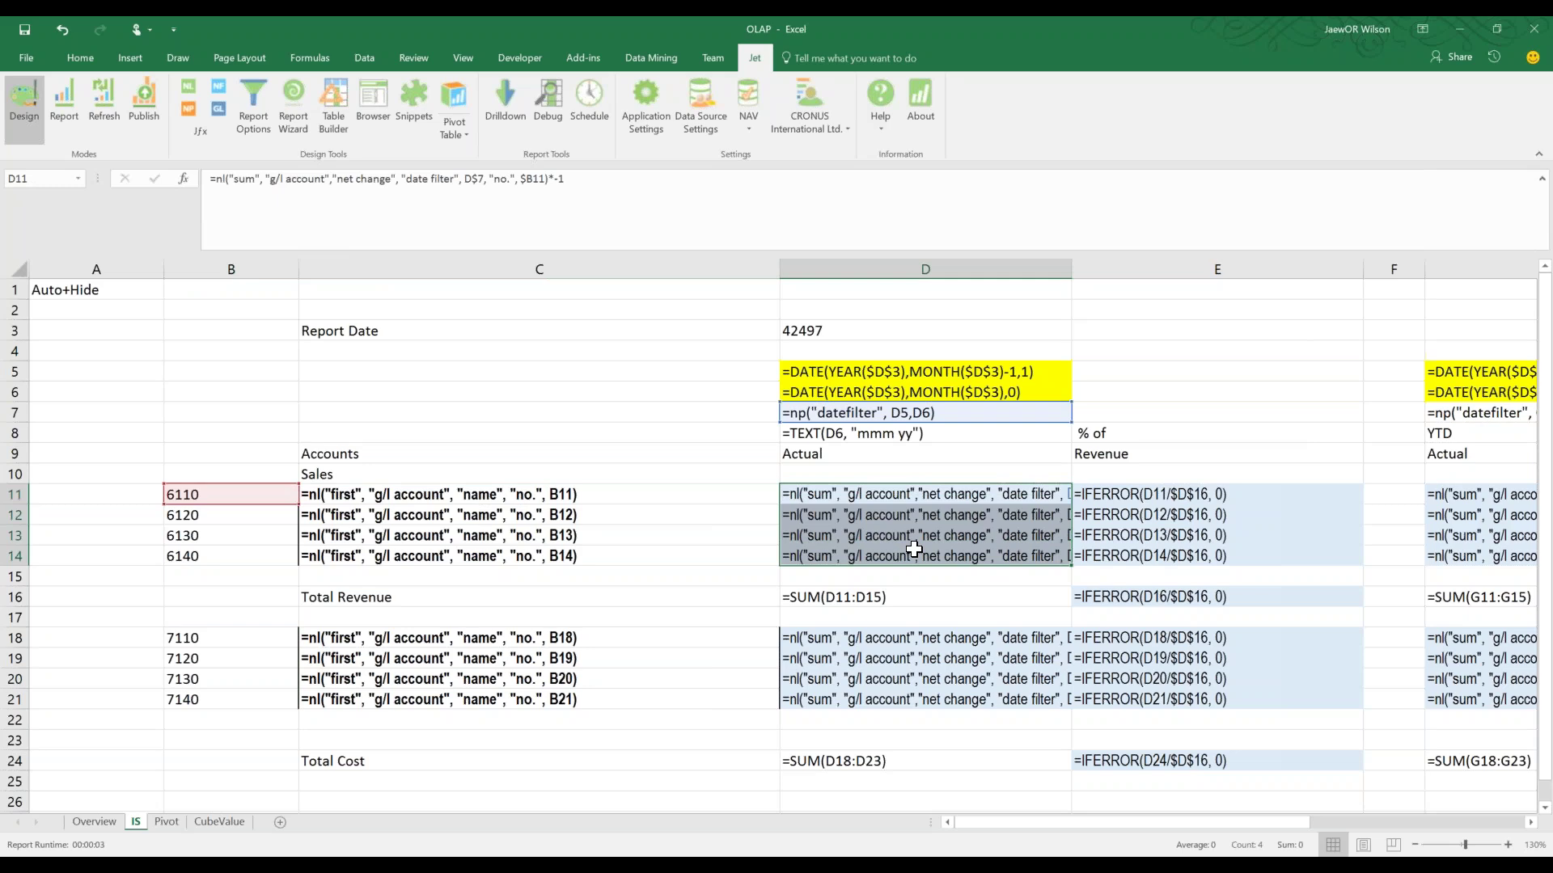
Compare the sales rows' results with their formulas, return to the normal value display and review columns D to I
{"action": "key", "text": "ctrl+grave"}
{"action": "left_click_drag", "start_coordinate": [278, 495], "coordinate": [339, 578]}
{"action": "left_click_drag", "start_coordinate": [486, 495], "coordinate": [485, 557]}
{"action": "key", "text": "ctrl+grave"}
{"action": "left_click_drag", "start_coordinate": [1165, 494], "coordinate": [1157, 553]}
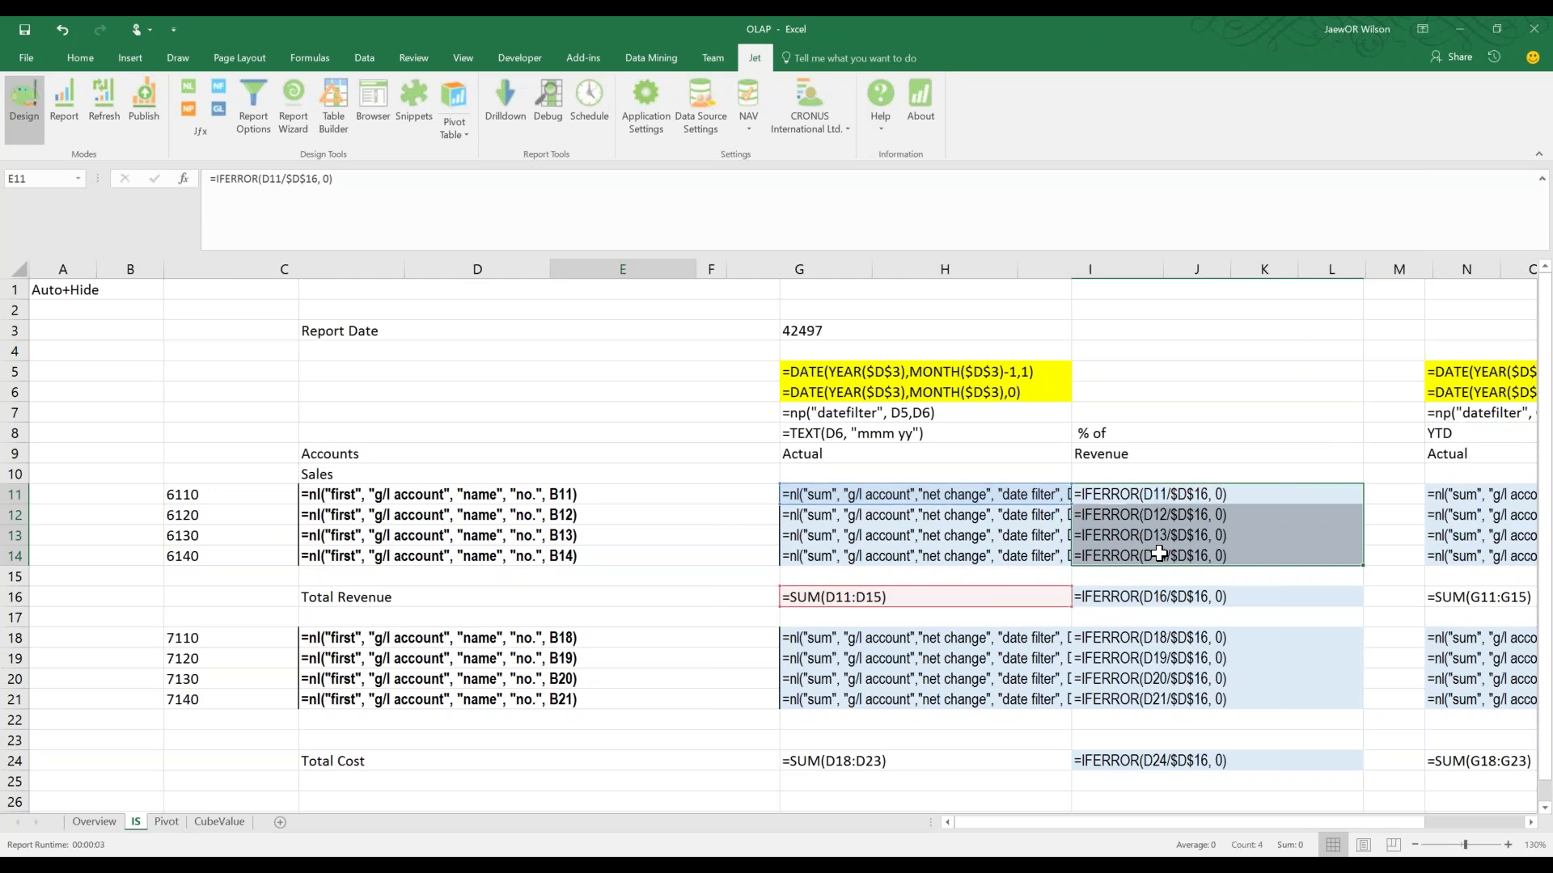
{"action": "key", "text": "ctrl+grave"}
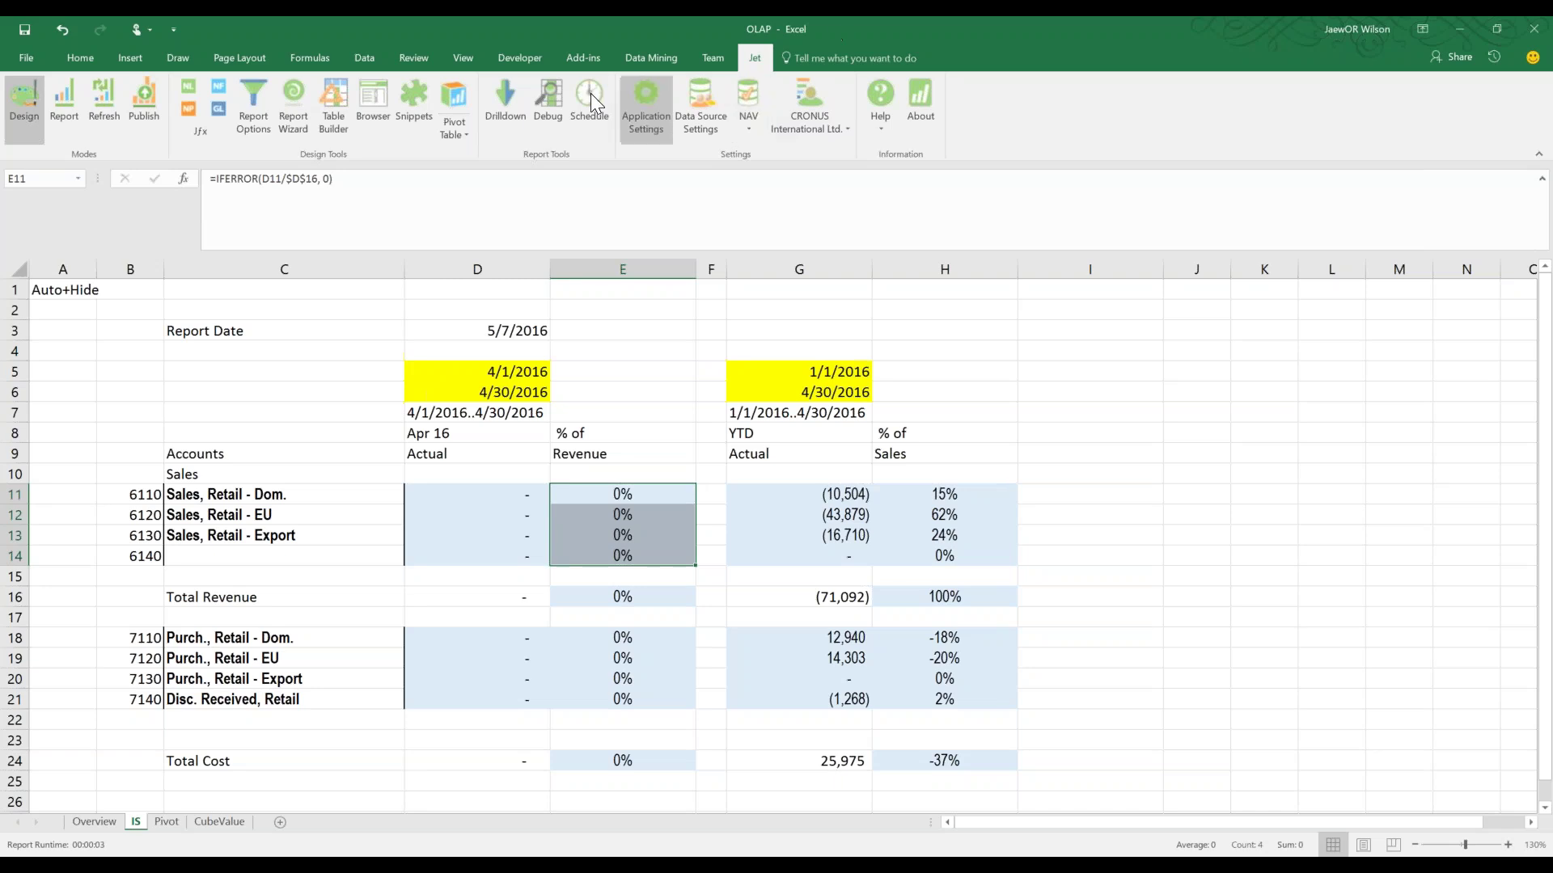
{"action": "left_click_drag", "start_coordinate": [477, 268], "coordinate": [1120, 268]}
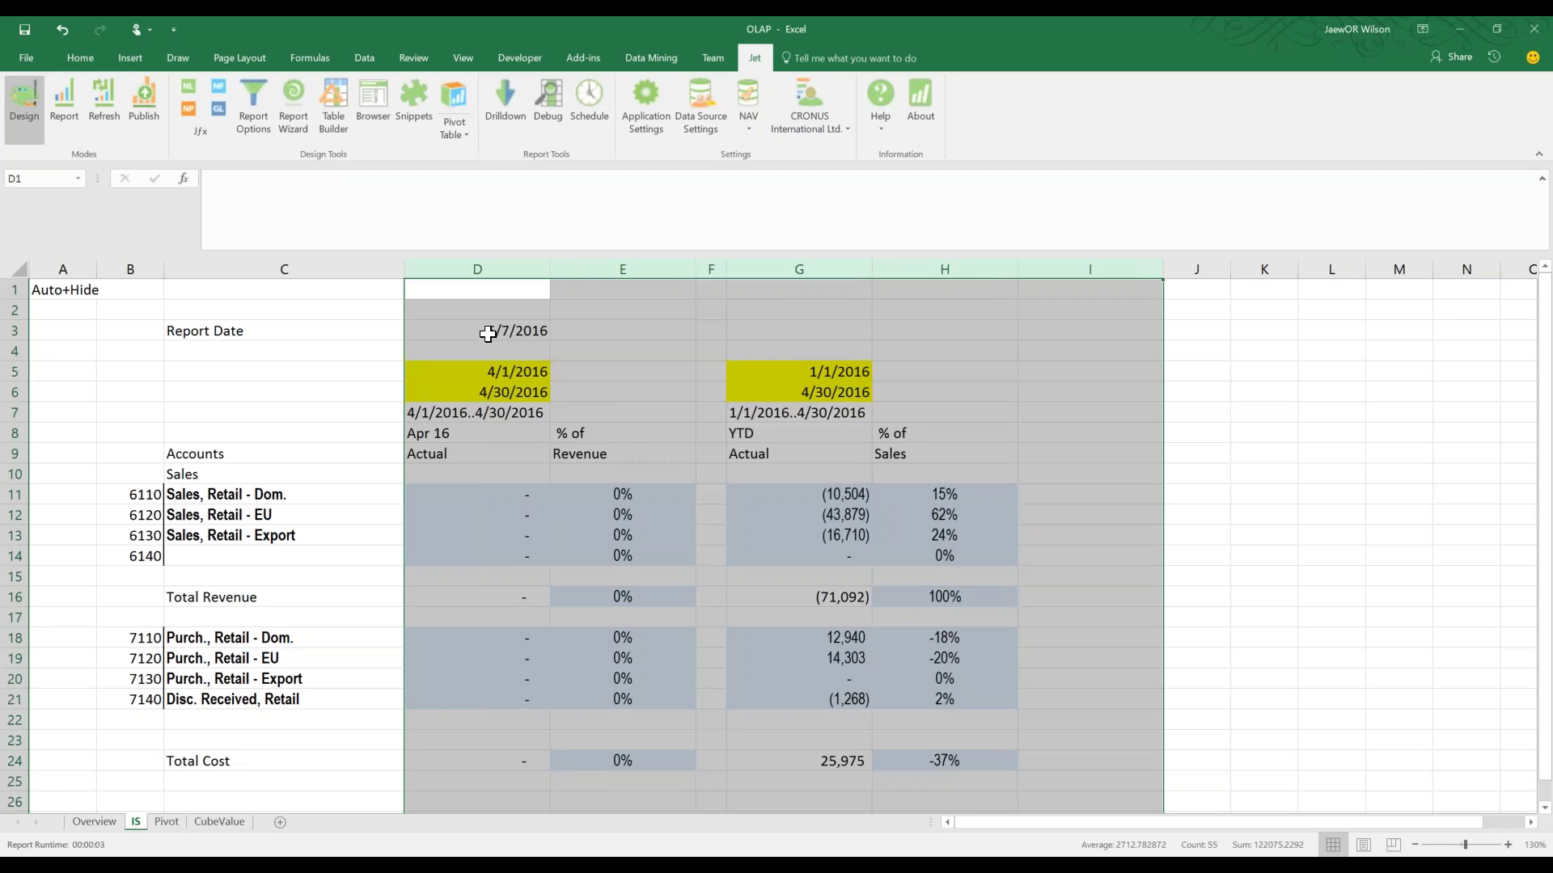
{"action": "left_click_drag", "start_coordinate": [804, 370], "coordinate": [820, 754]}
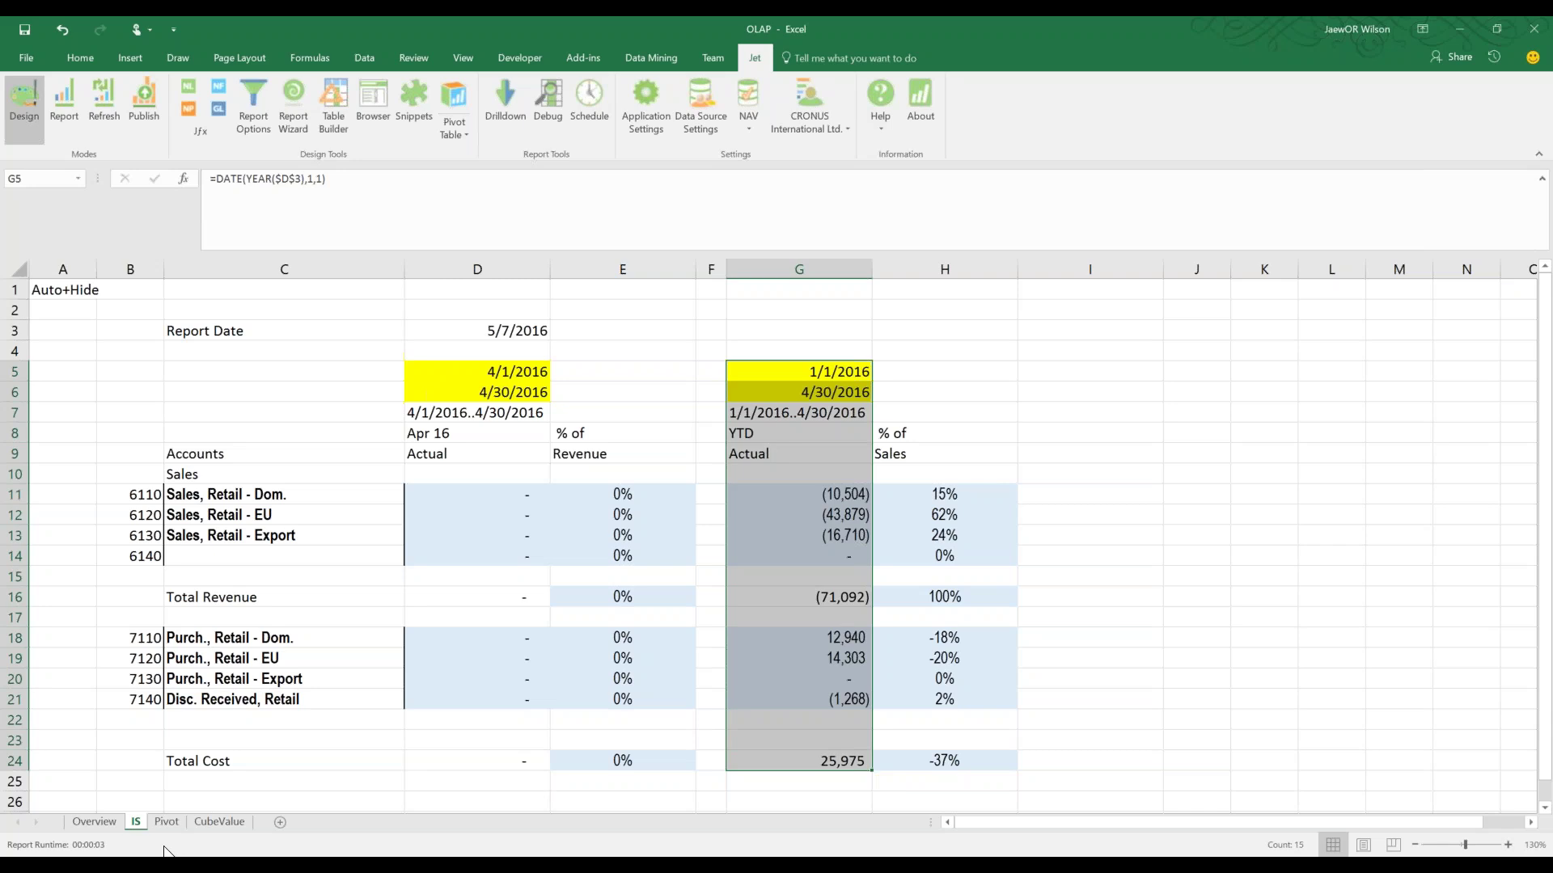
On the Pivot sheet, enlarge the view and empty the pivot table by removing Chart of Accounts from the rows and Amount from the values
{"action": "left_click", "coordinate": [171, 826]}
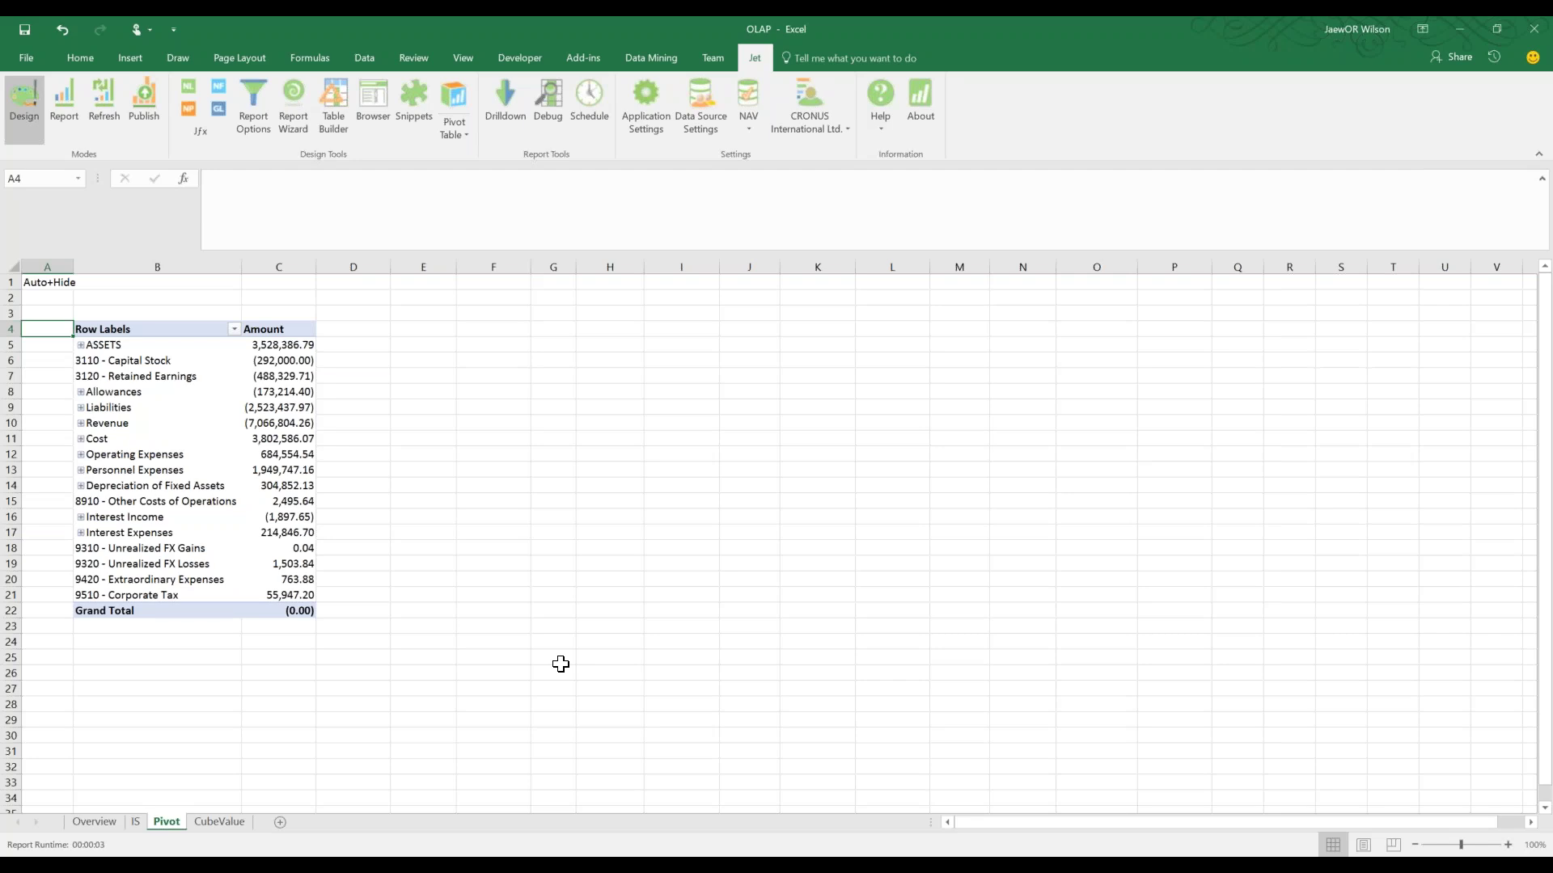
{"action": "left_click", "coordinate": [1508, 845]}
{"action": "left_click", "coordinate": [1508, 845]}
{"action": "left_click", "coordinate": [186, 495]}
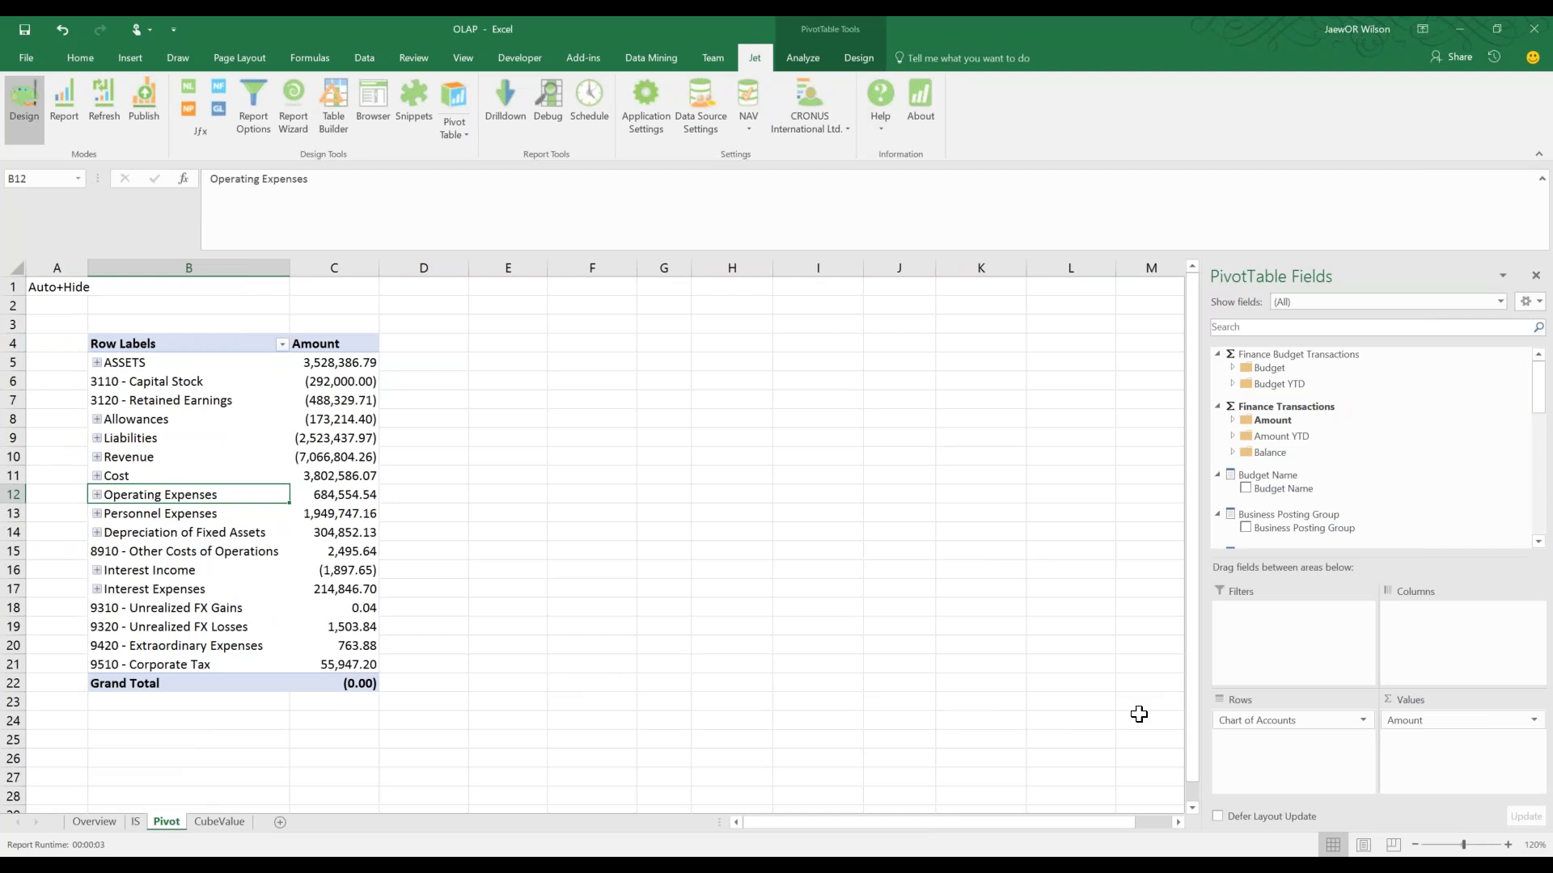
{"action": "left_click_drag", "start_coordinate": [1269, 722], "coordinate": [890, 647]}
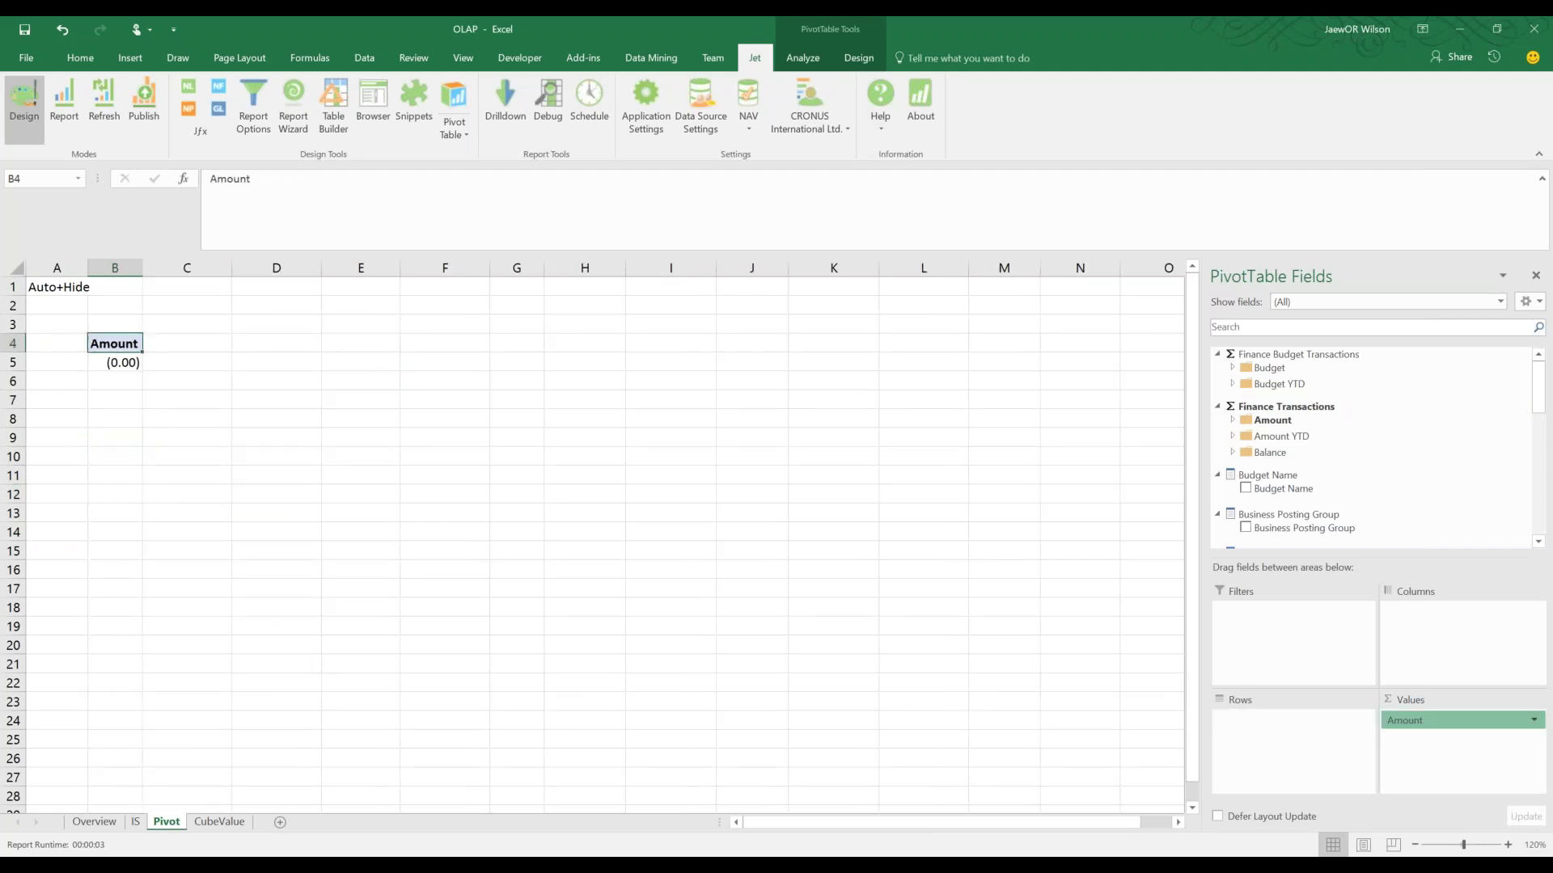
{"action": "left_click_drag", "start_coordinate": [1400, 727], "coordinate": [890, 647]}
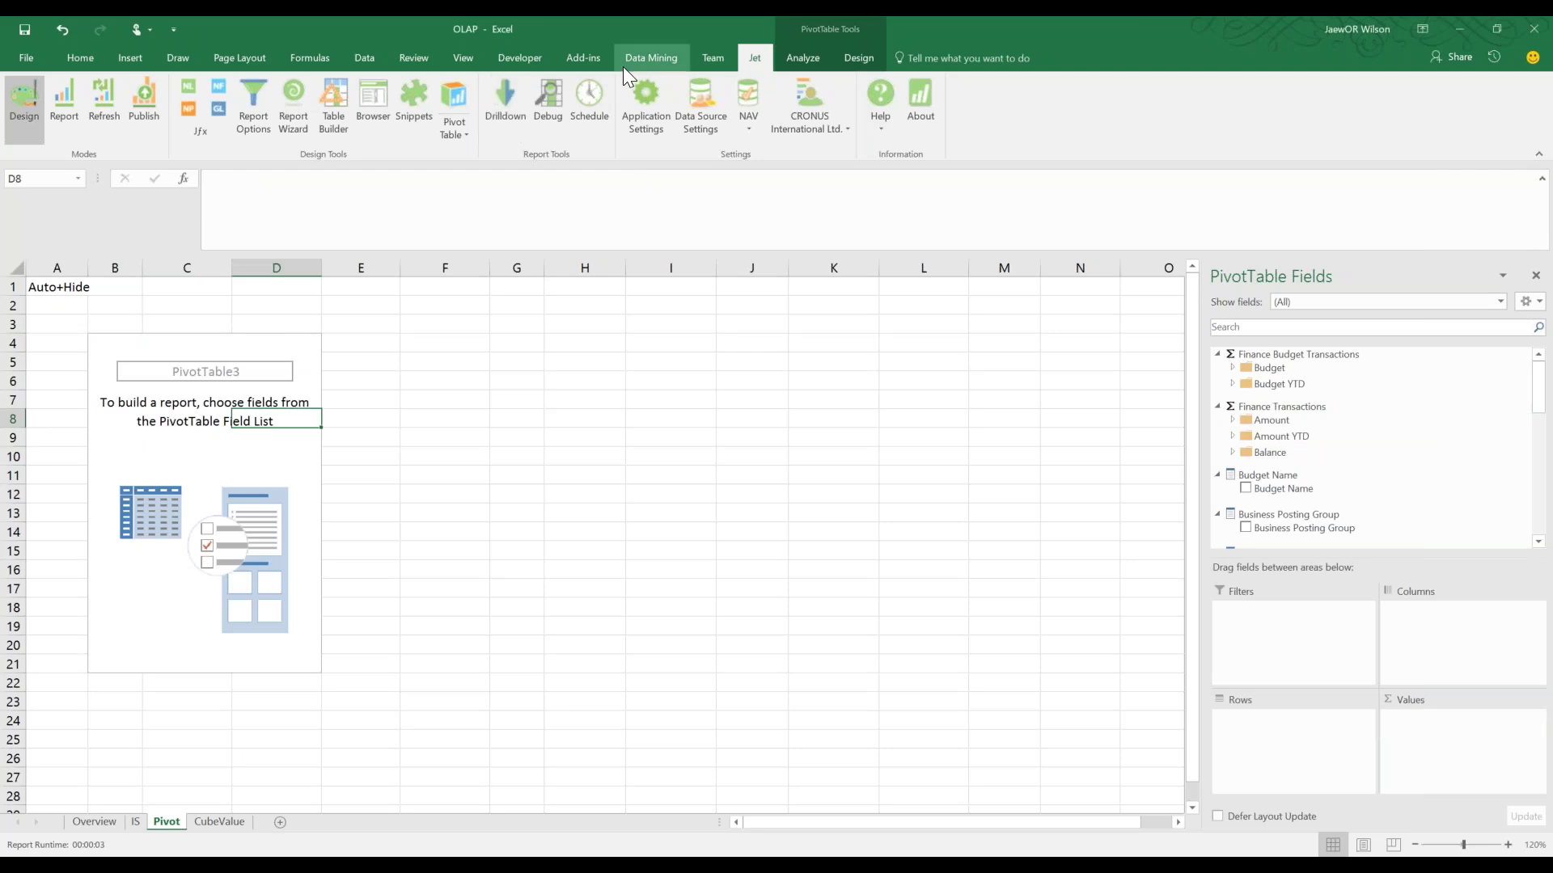
Add the Amount measure from the Finance Transactions group to the pivot table's values
{"action": "left_click", "coordinate": [791, 61]}
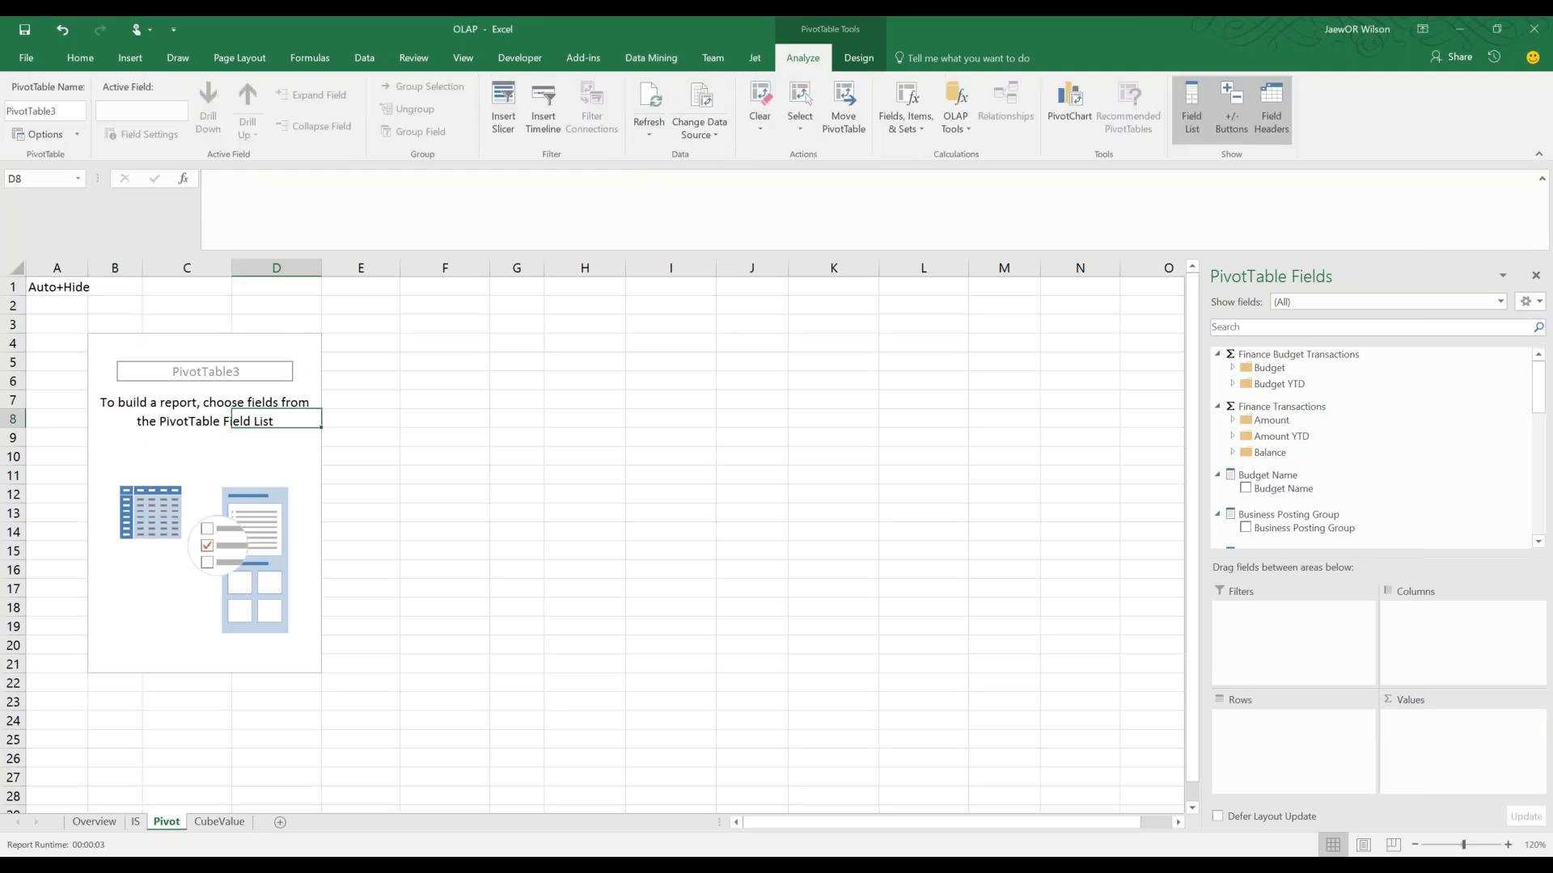
{"action": "left_click", "coordinate": [1233, 420]}
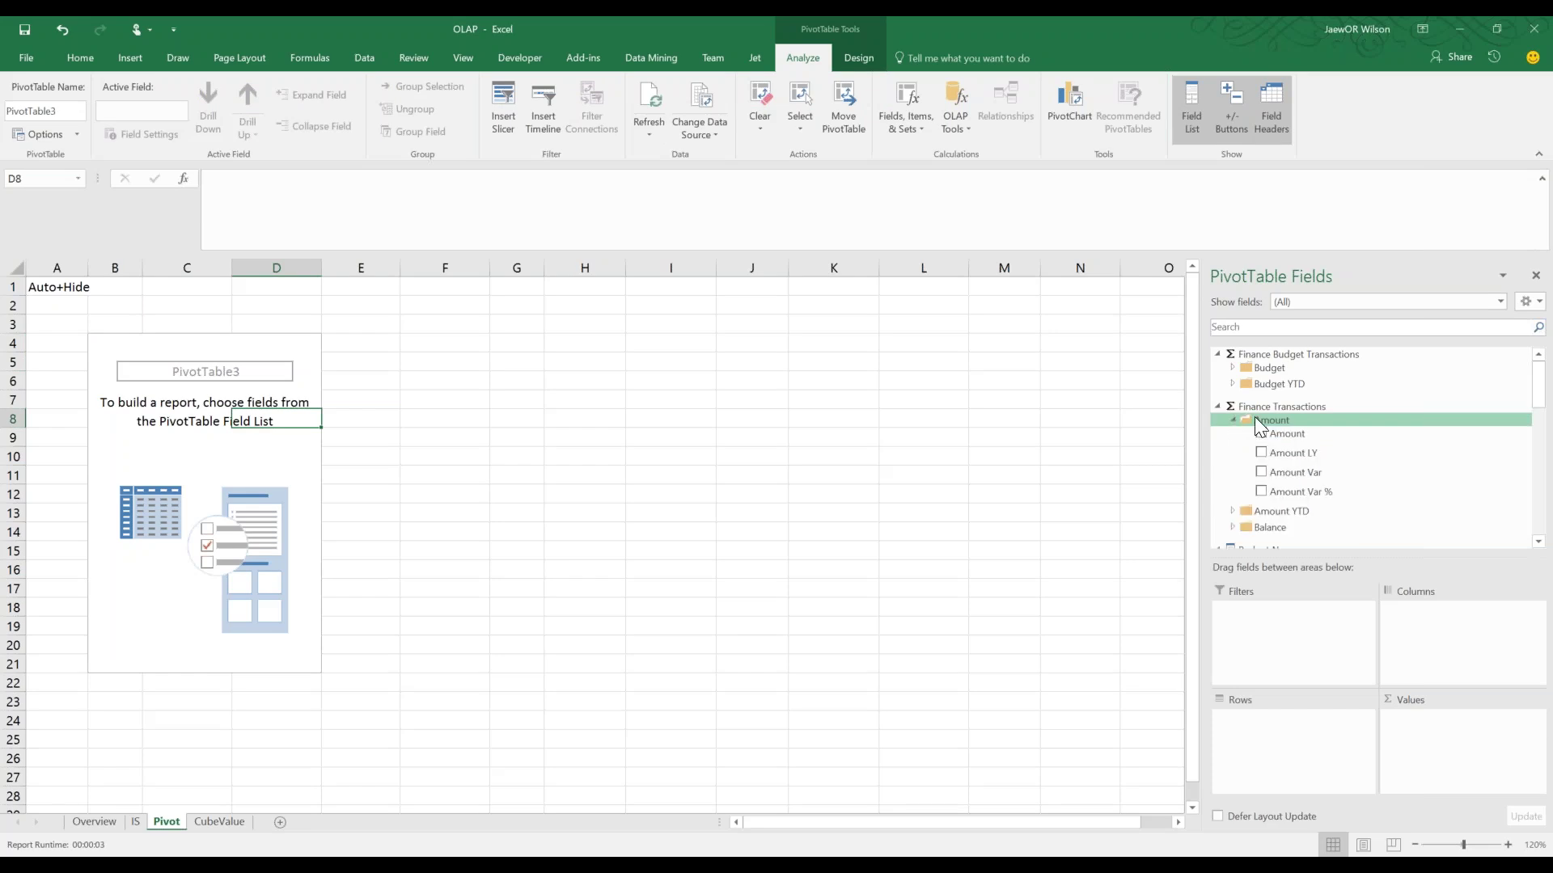
{"action": "left_click", "coordinate": [1274, 434]}
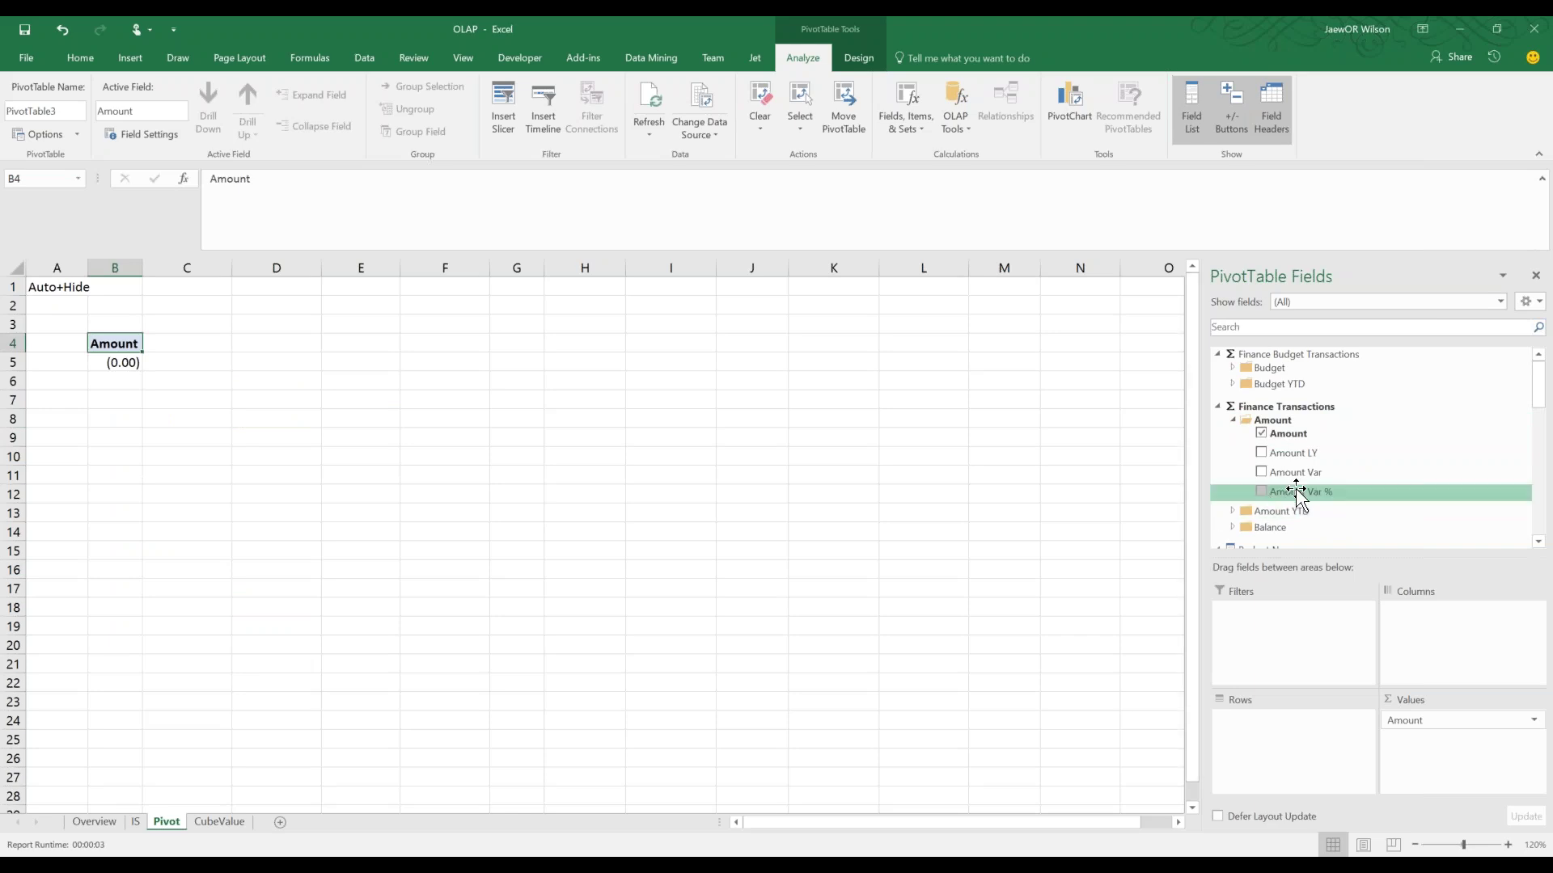
{"action": "scroll", "coordinate": [1310, 517], "scroll_direction": "down", "scroll_amount": 10}
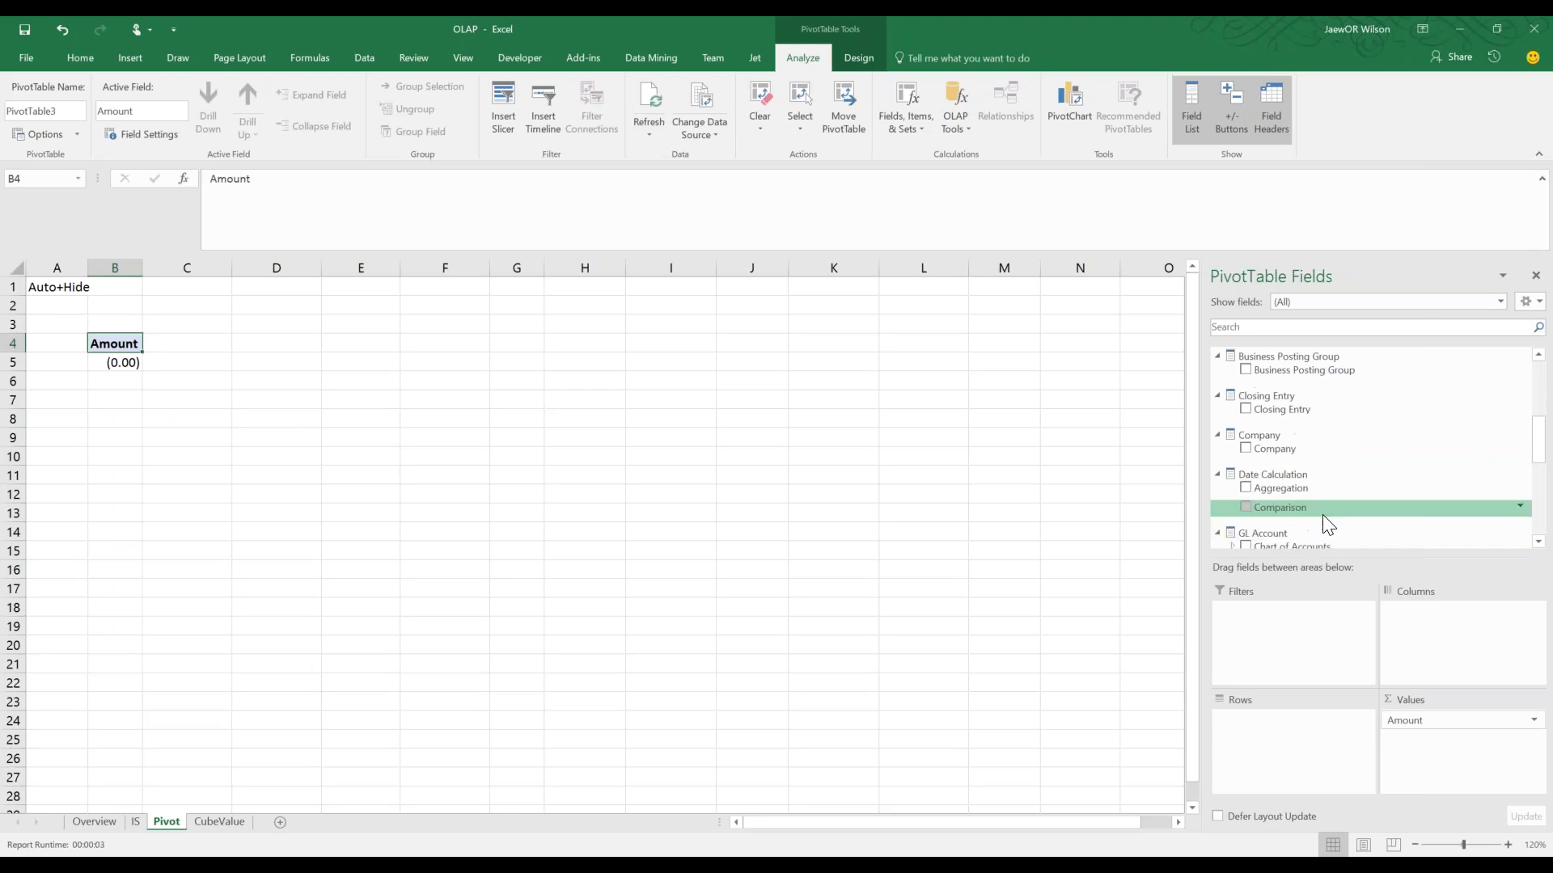
Add Chart of Accounts from the GL Account group to the pivot table's rows
{"action": "scroll", "coordinate": [1324, 518], "scroll_direction": "down", "scroll_amount": 5}
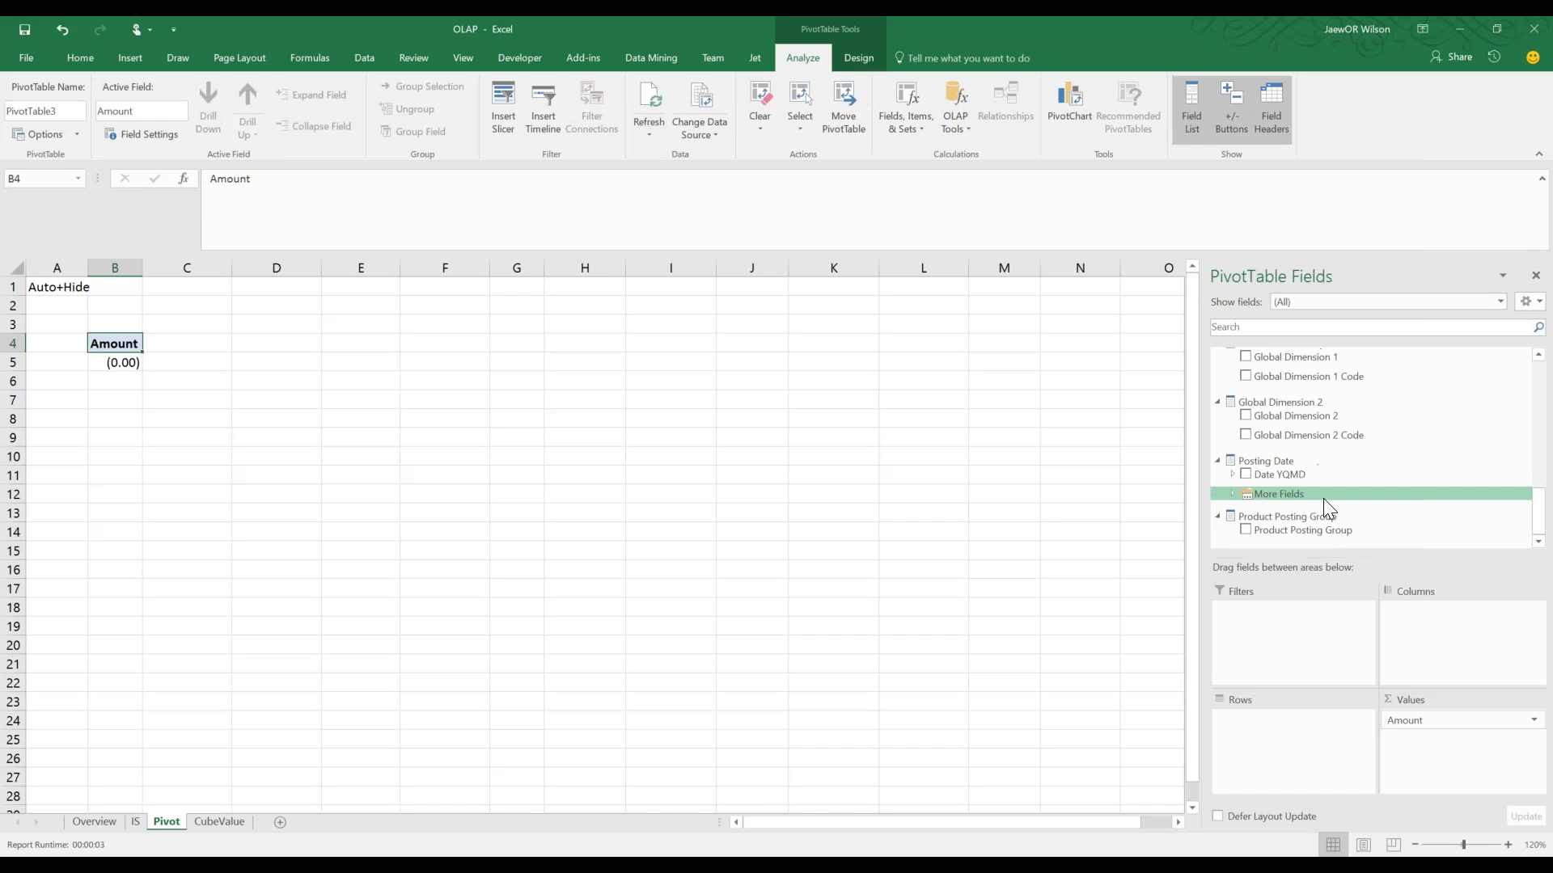
{"action": "scroll", "coordinate": [1323, 498], "scroll_direction": "up", "scroll_amount": 3}
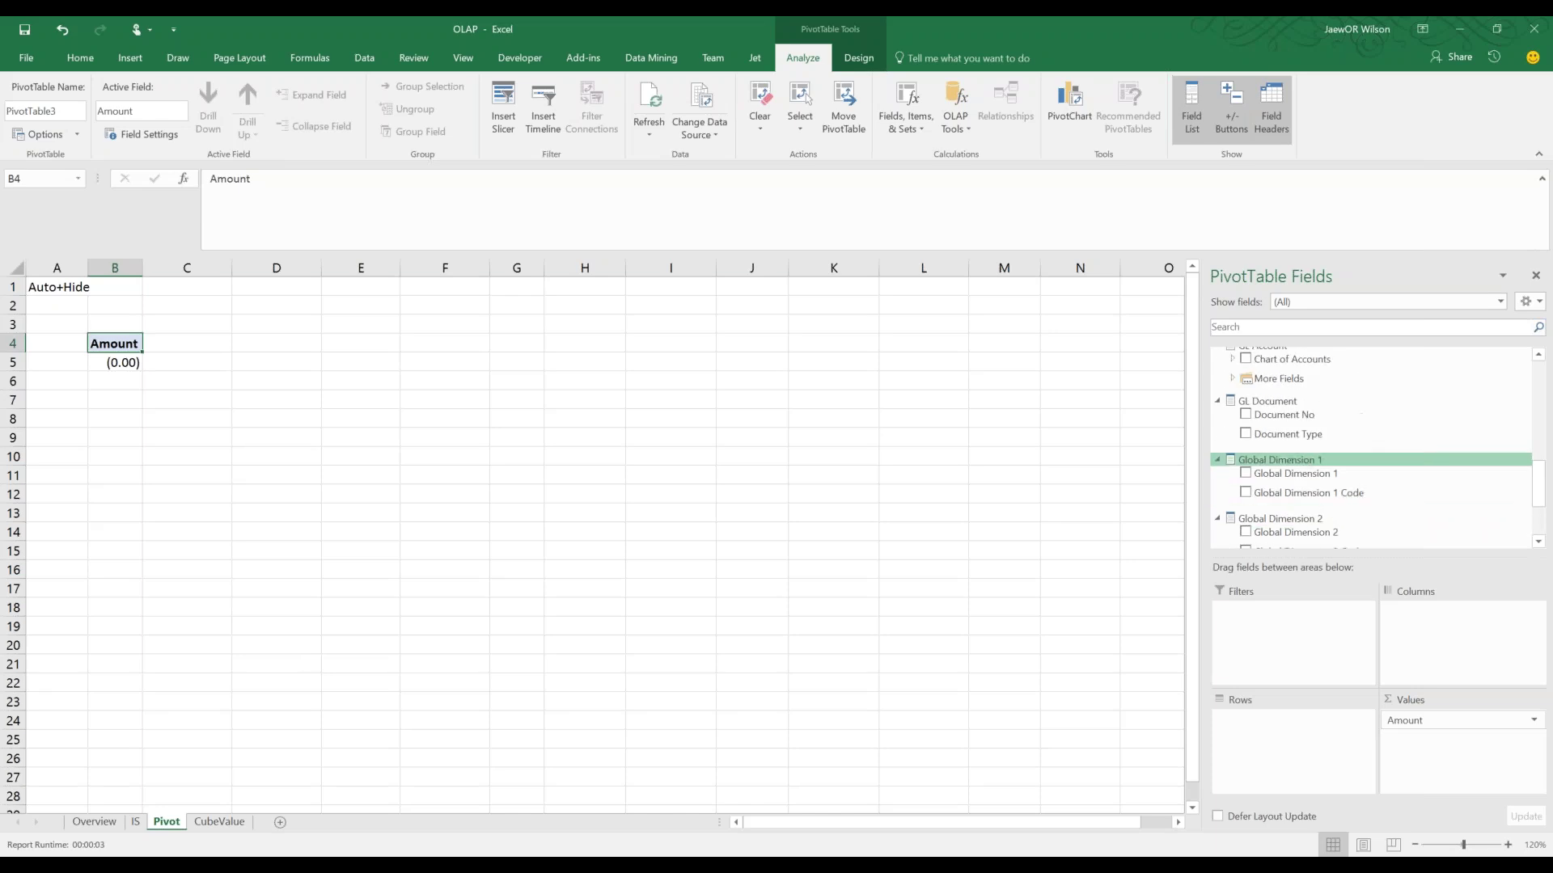
{"action": "scroll", "coordinate": [1286, 424], "scroll_direction": "up", "scroll_amount": 2}
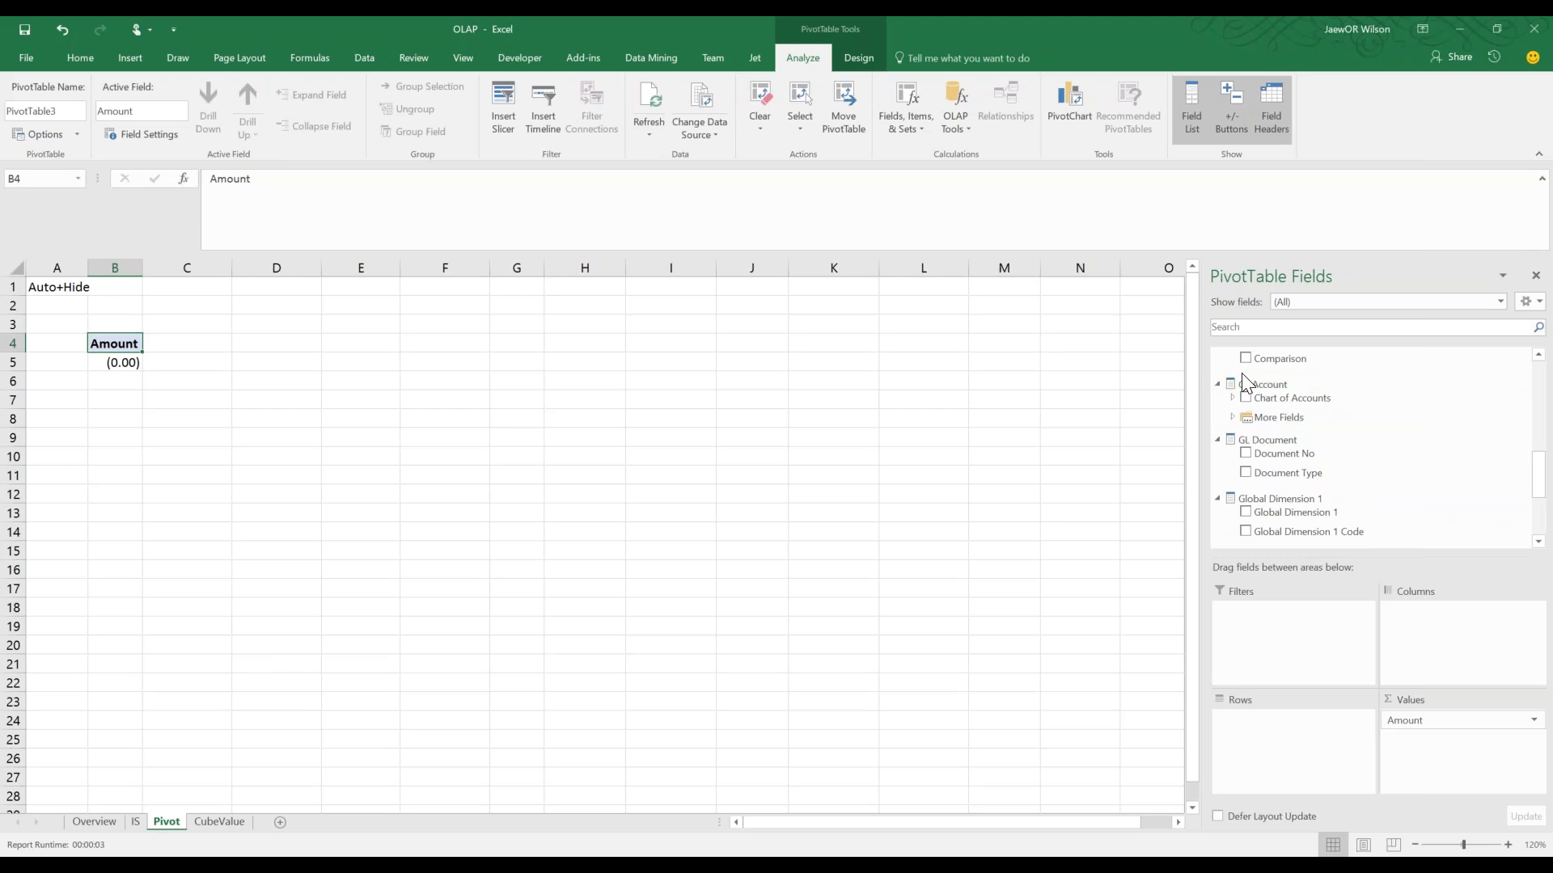
{"action": "left_click_drag", "start_coordinate": [1286, 398], "coordinate": [1294, 736]}
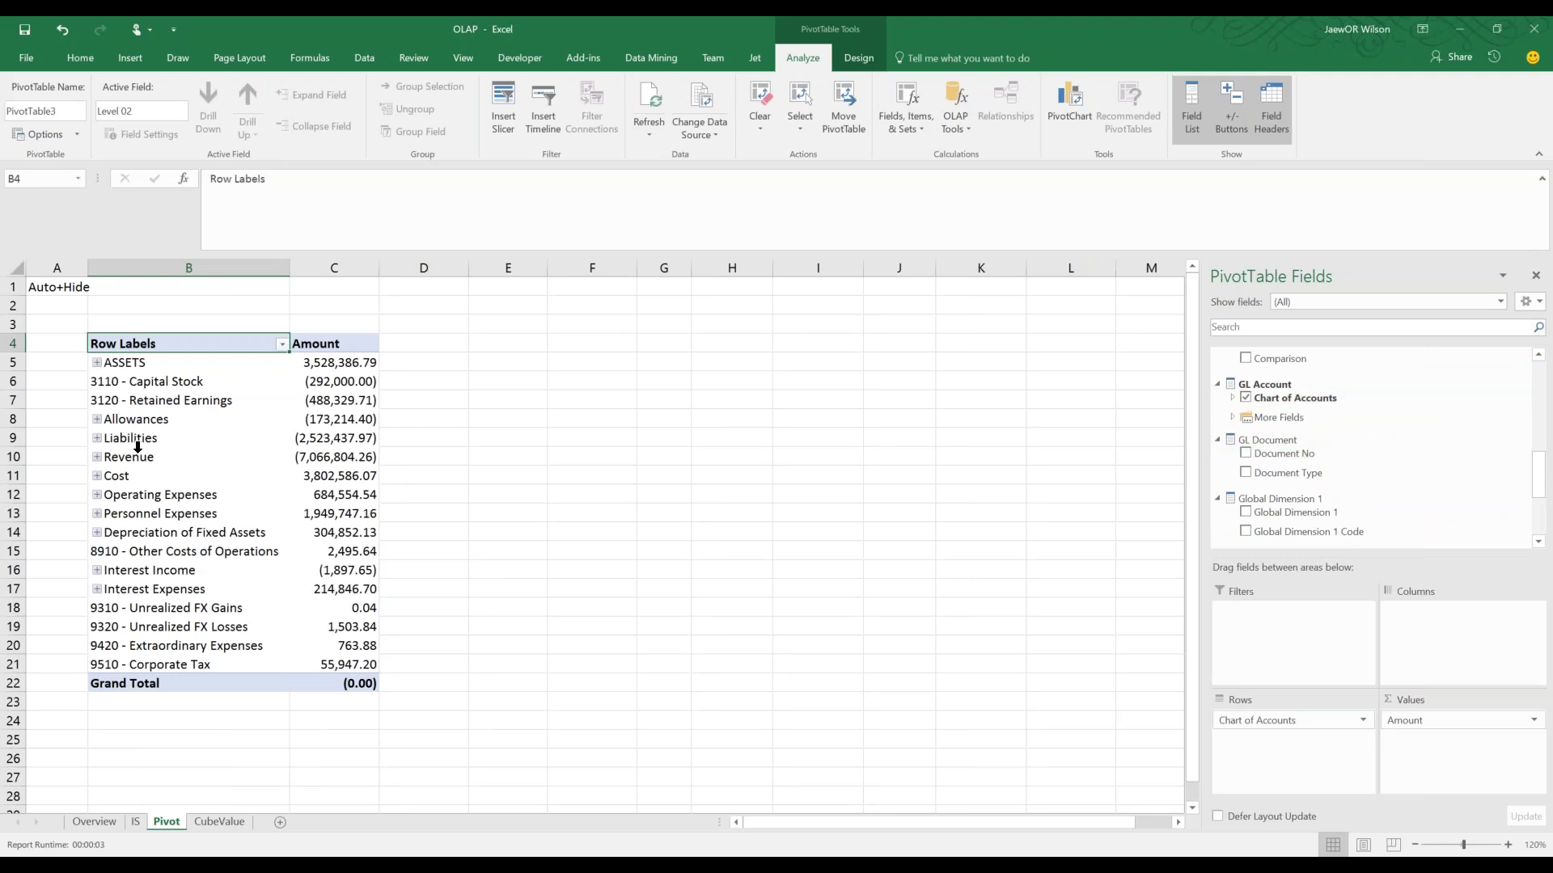
Expand Liabilities down to the Long-term Liabilities accounts and Revenue down to the Sales of Retail accounts, and examine both account lists
{"action": "left_click", "coordinate": [97, 438]}
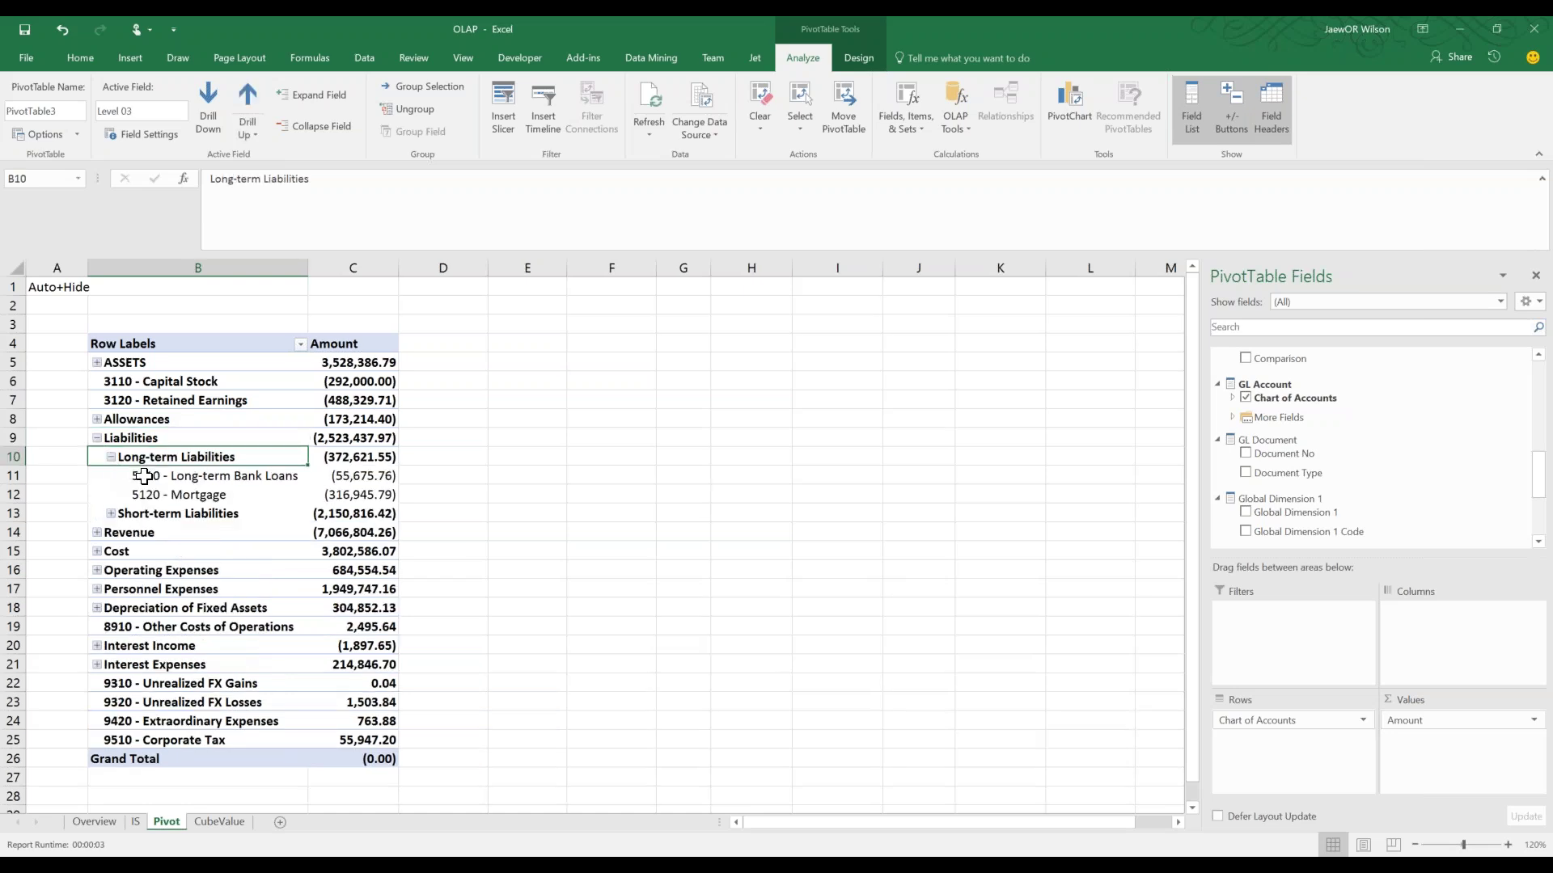
{"action": "left_click_drag", "start_coordinate": [130, 475], "coordinate": [139, 494]}
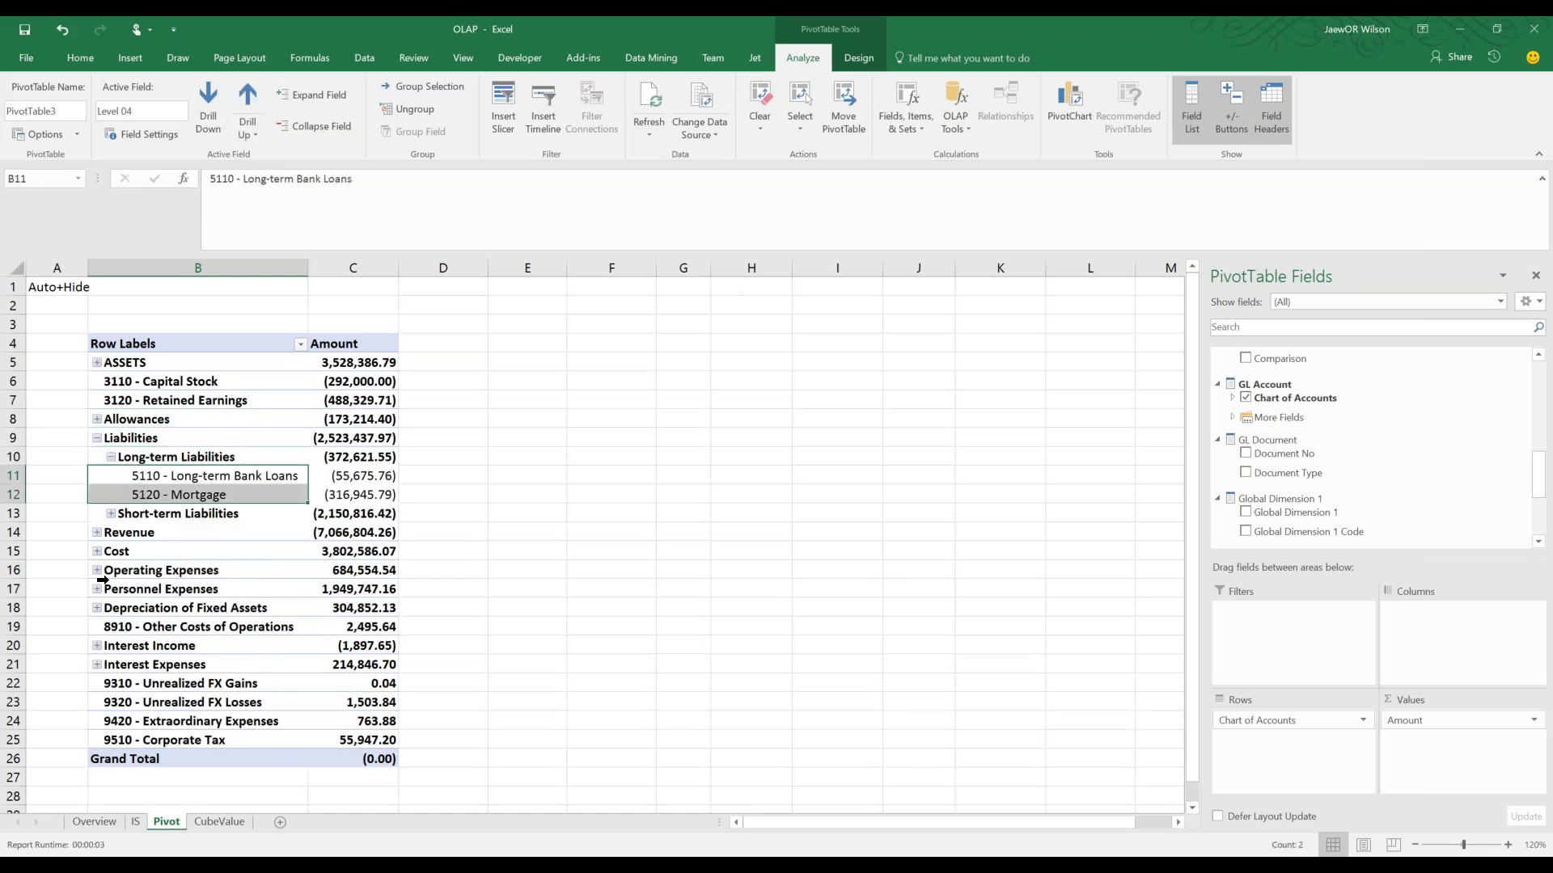
{"action": "left_click", "coordinate": [97, 533]}
{"action": "left_click", "coordinate": [111, 552]}
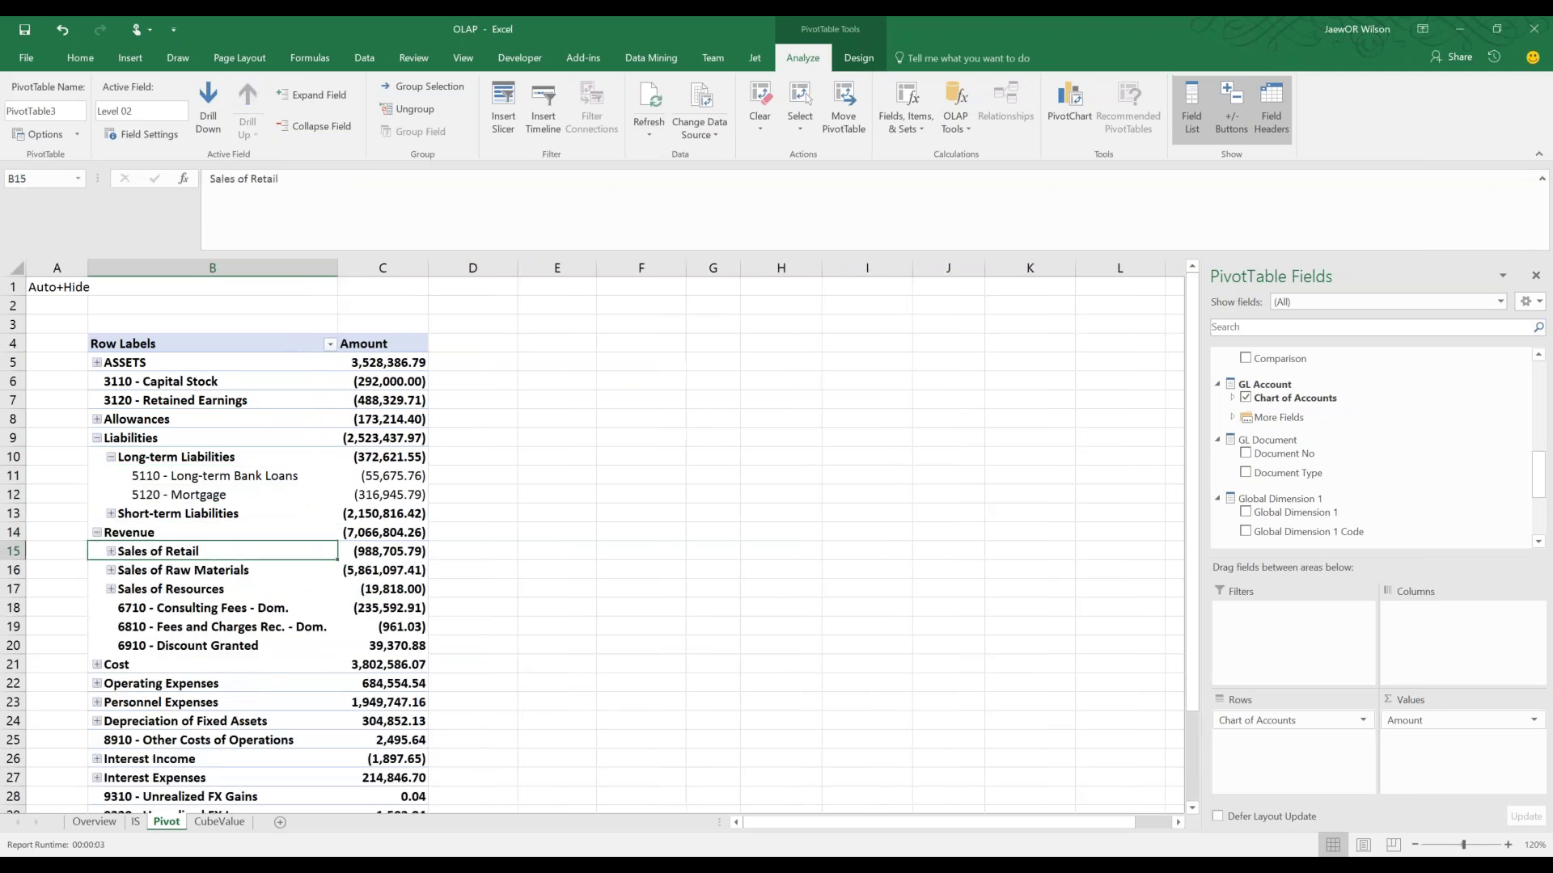
{"action": "left_click_drag", "start_coordinate": [145, 572], "coordinate": [151, 610]}
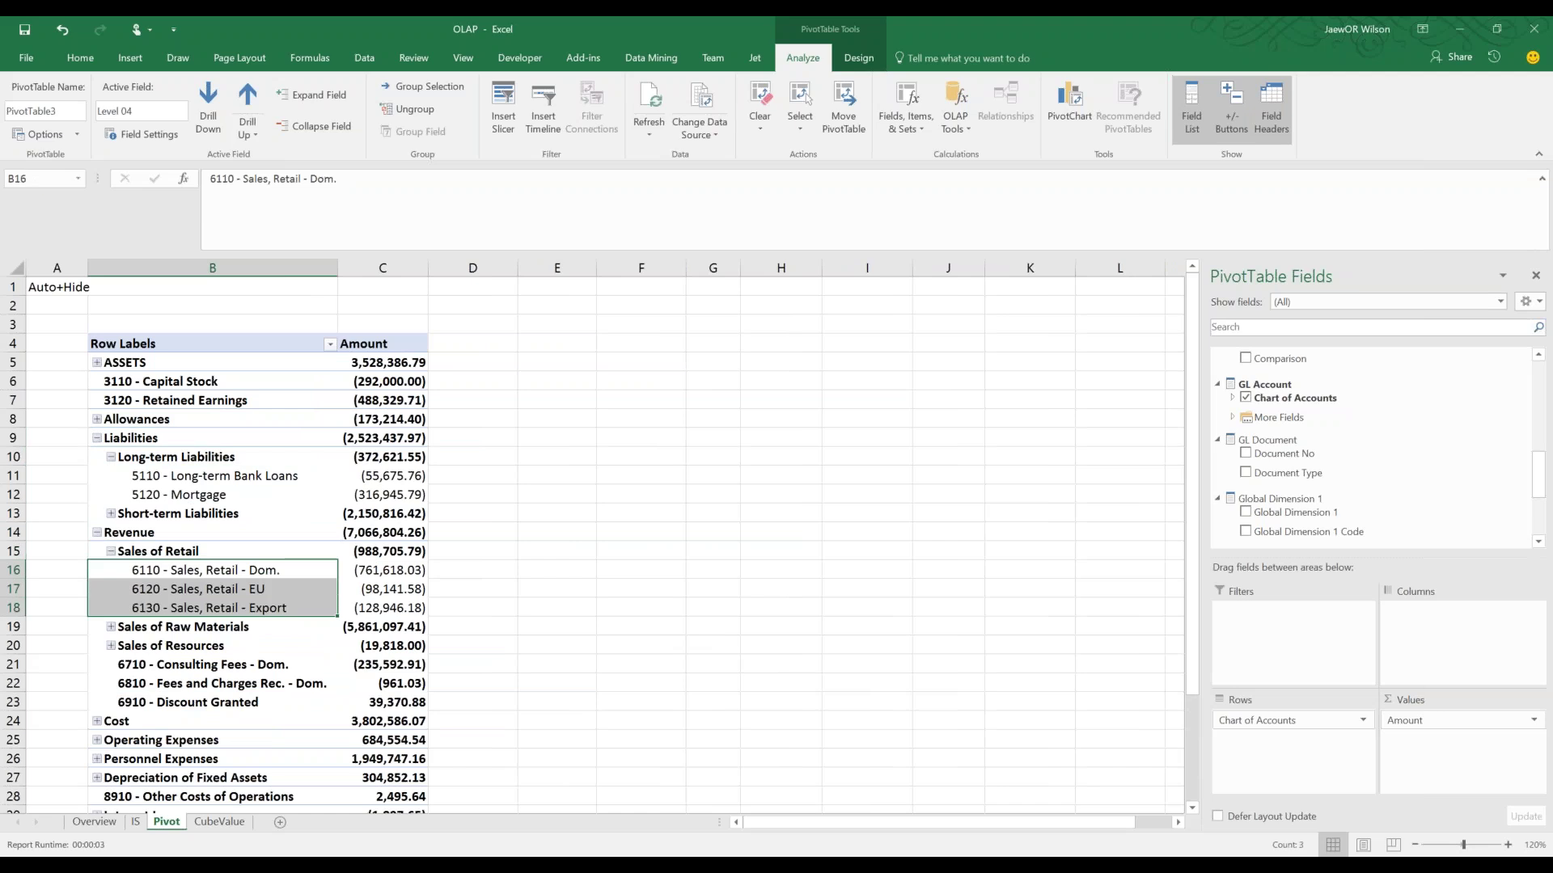
Collapse Sales of Retail, Revenue and Long-term Liabilities, and review the account groups from Allowances to Depreciation of Fixed Assets
{"action": "left_click", "coordinate": [111, 627]}
{"action": "left_click", "coordinate": [111, 627]}
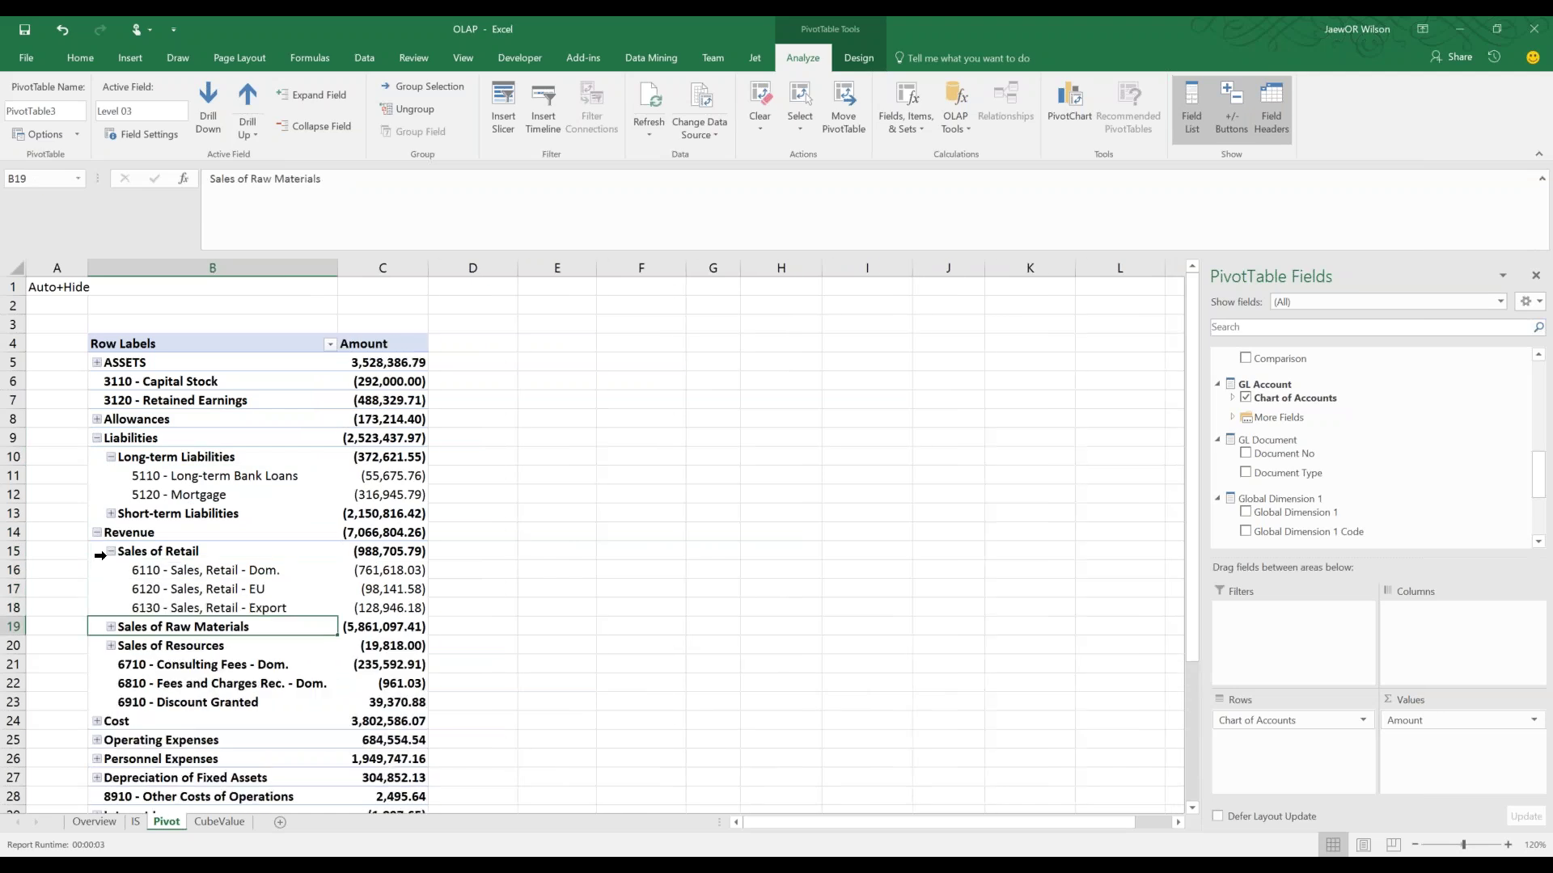
{"action": "left_click", "coordinate": [111, 552]}
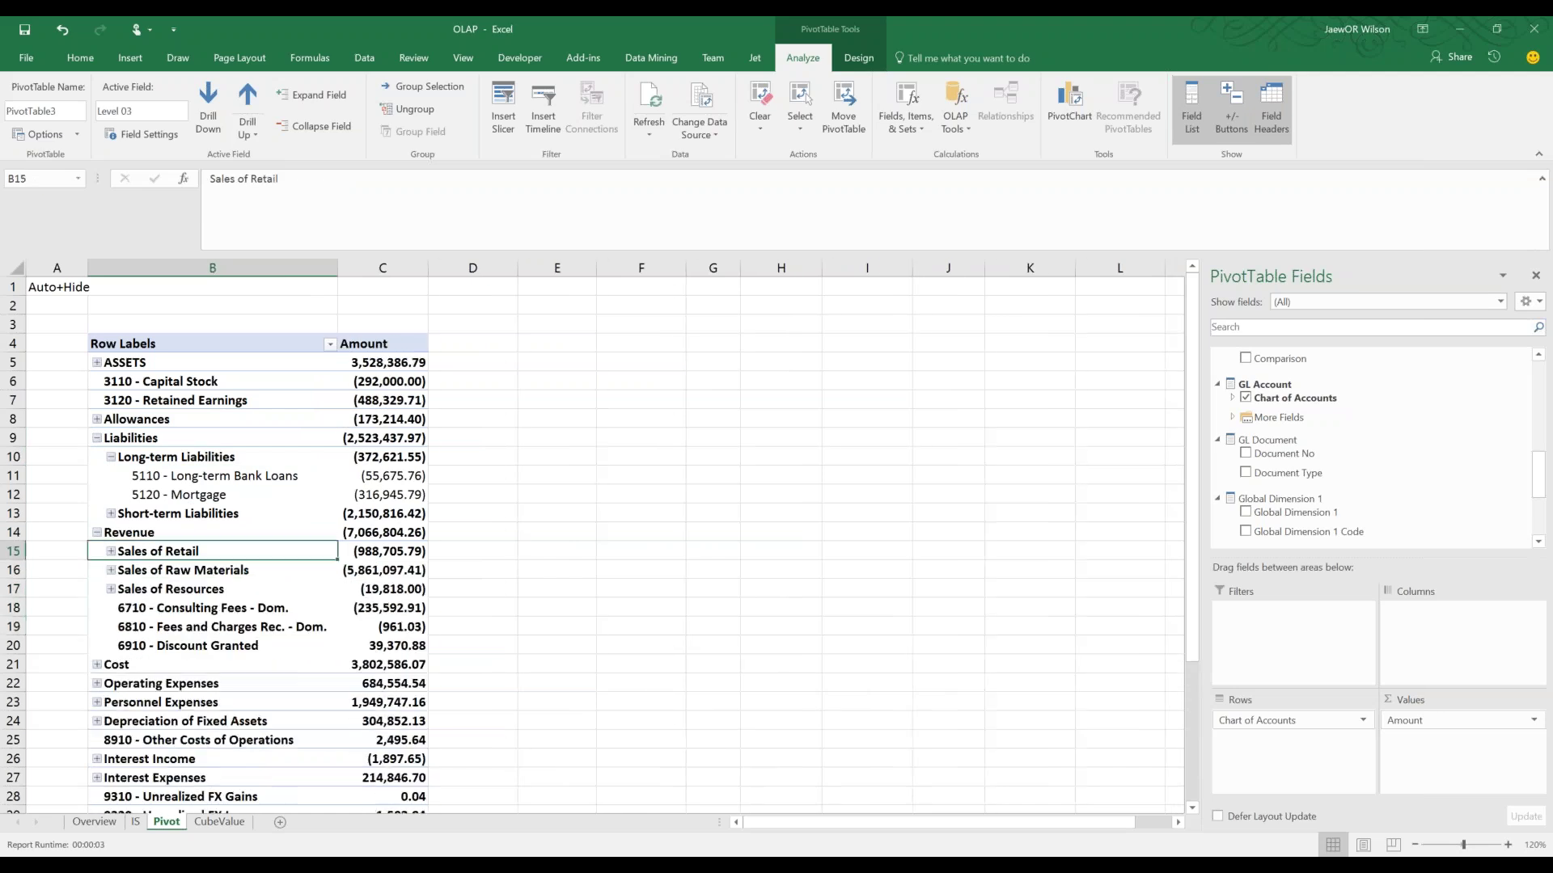
{"action": "left_click", "coordinate": [96, 532]}
{"action": "left_click", "coordinate": [111, 456]}
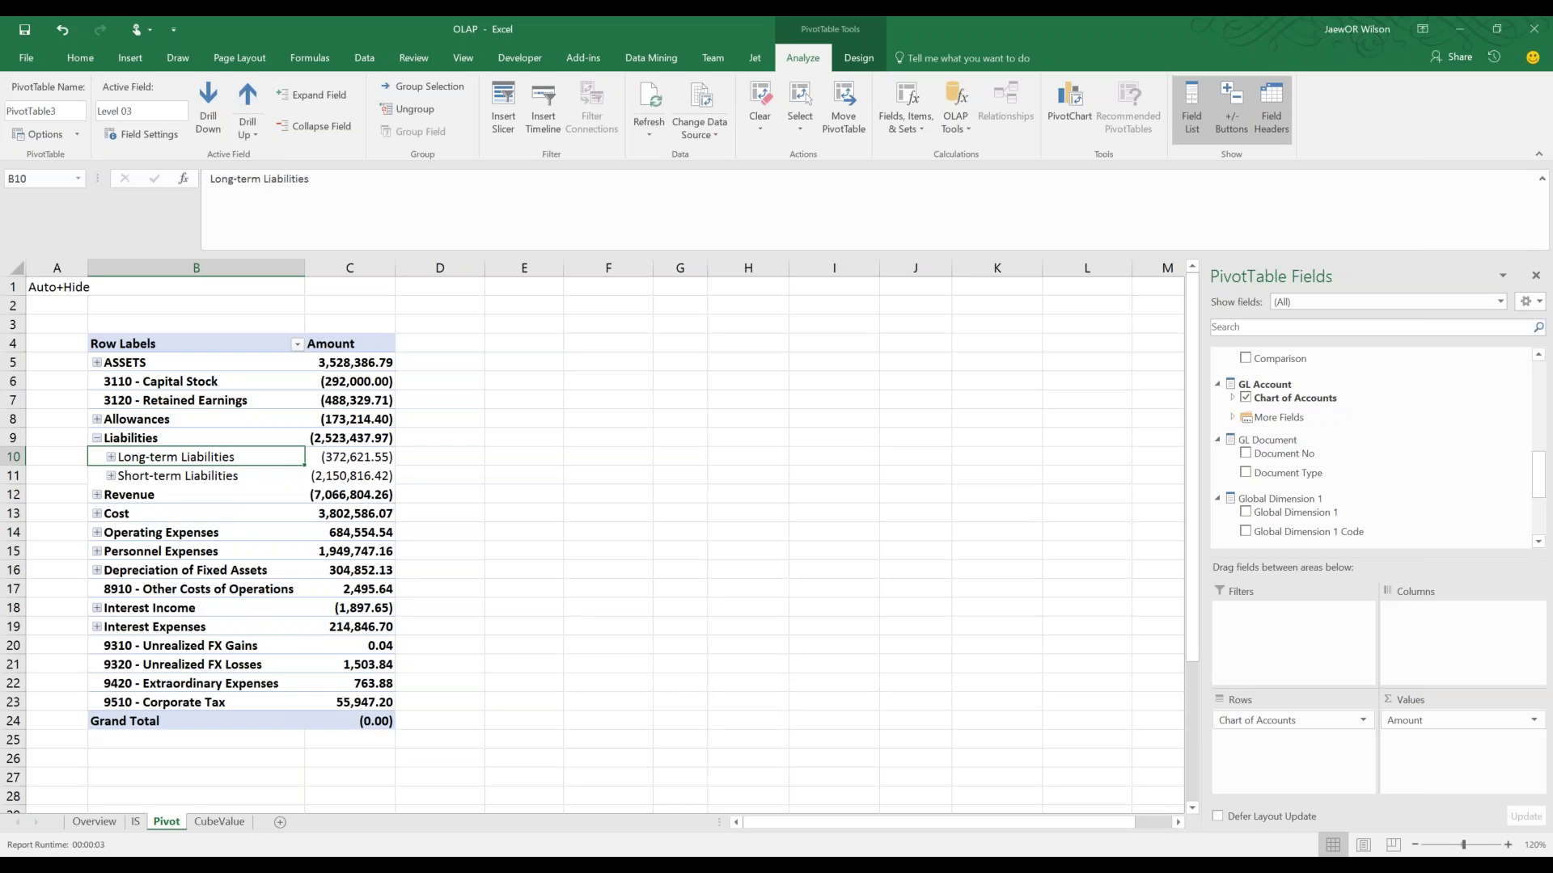
{"action": "left_click_drag", "start_coordinate": [102, 419], "coordinate": [162, 569]}
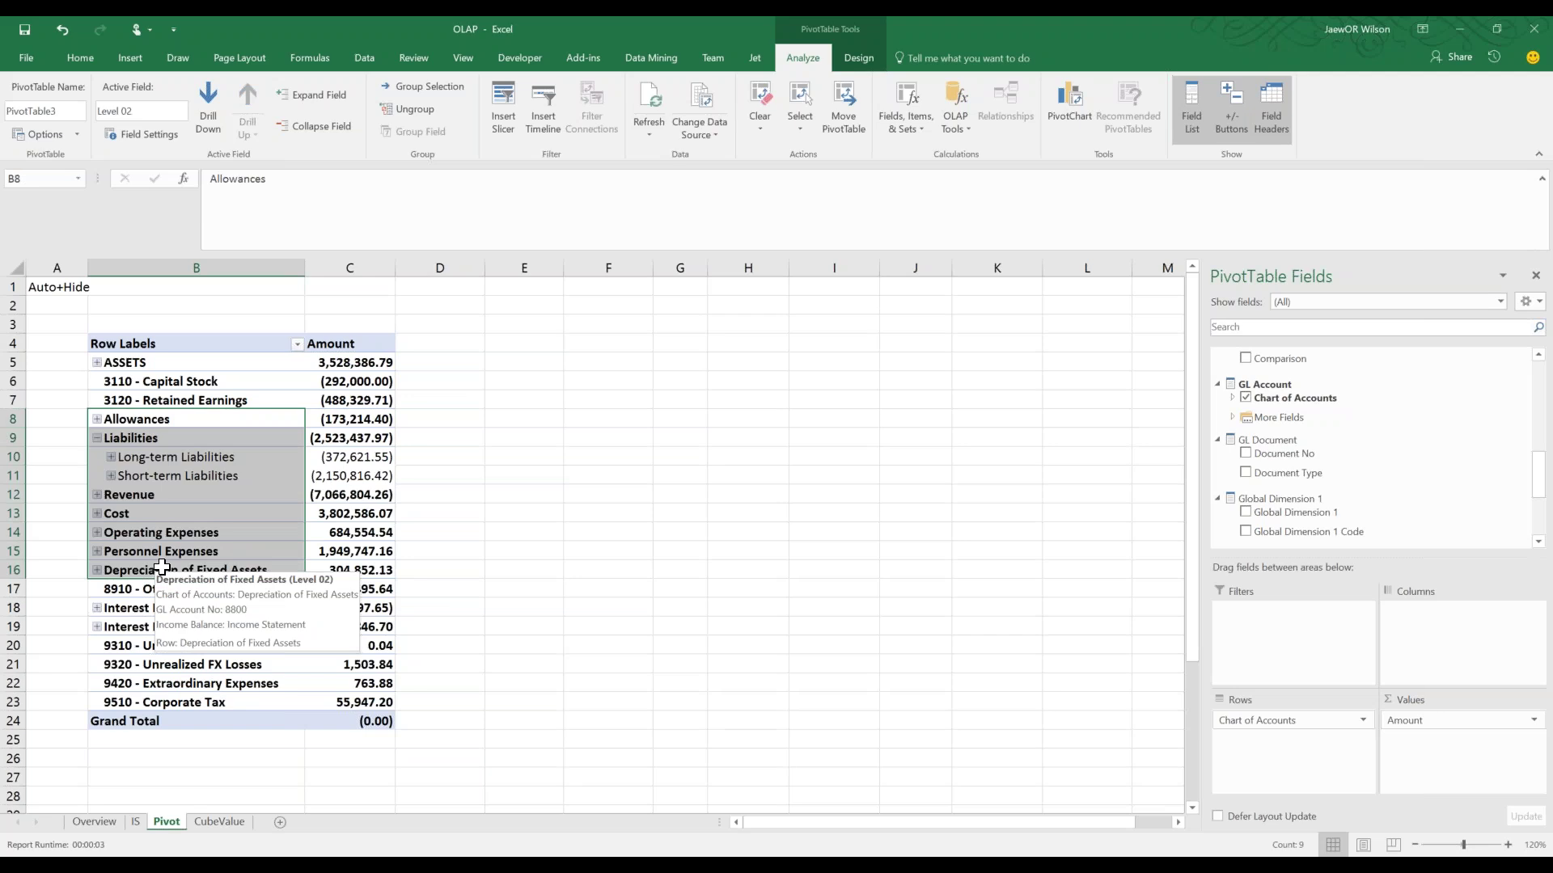
{"action": "left_click", "coordinate": [259, 477]}
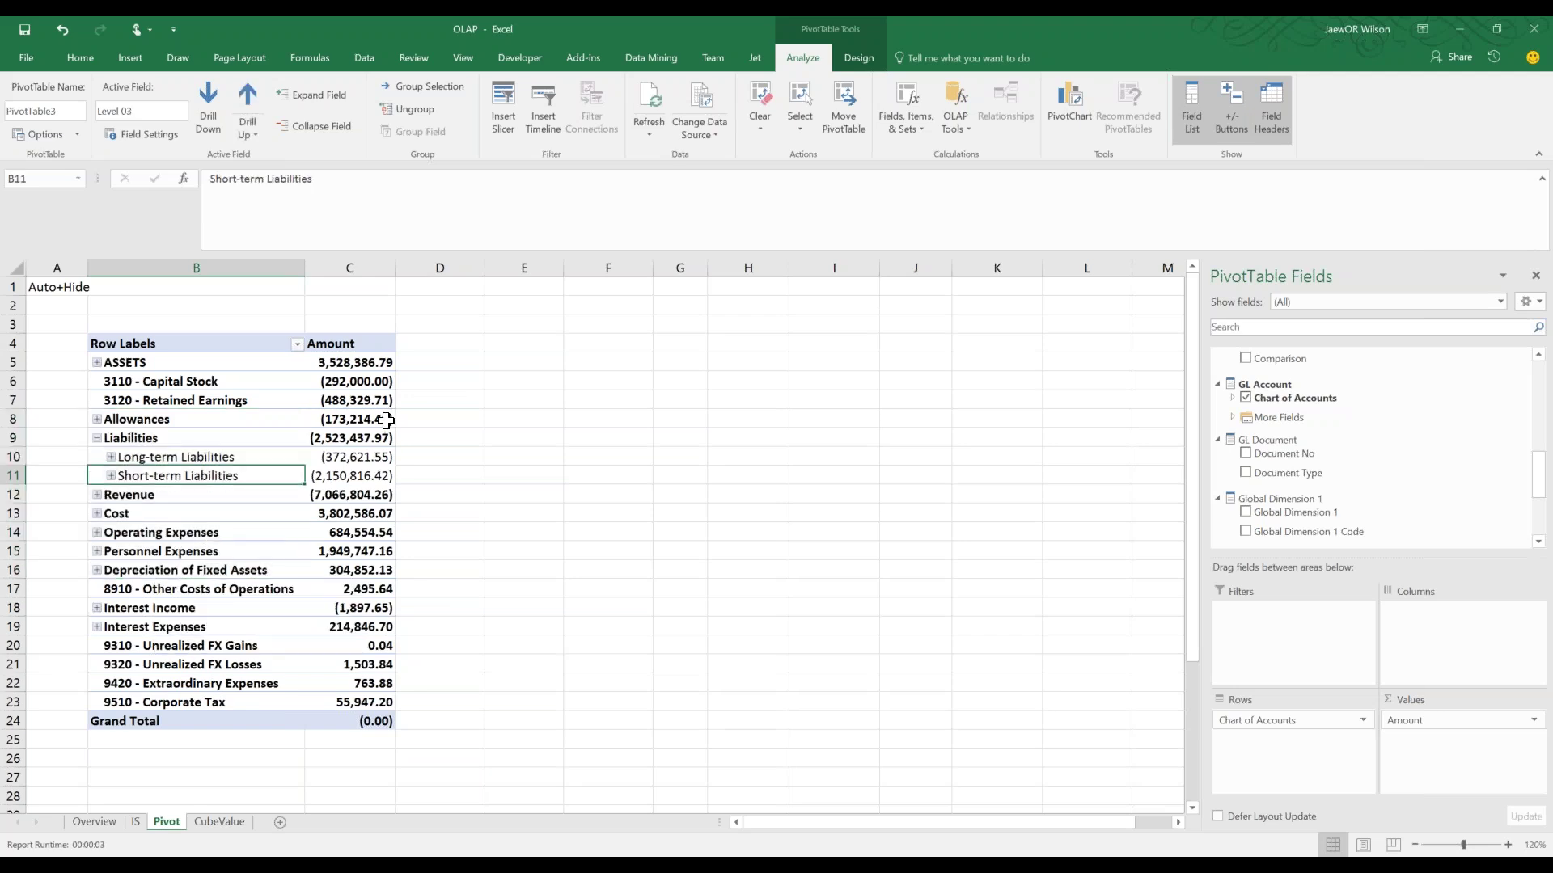
{"action": "left_click", "coordinate": [380, 419]}
{"action": "left_click_drag", "start_coordinate": [186, 457], "coordinate": [194, 570]}
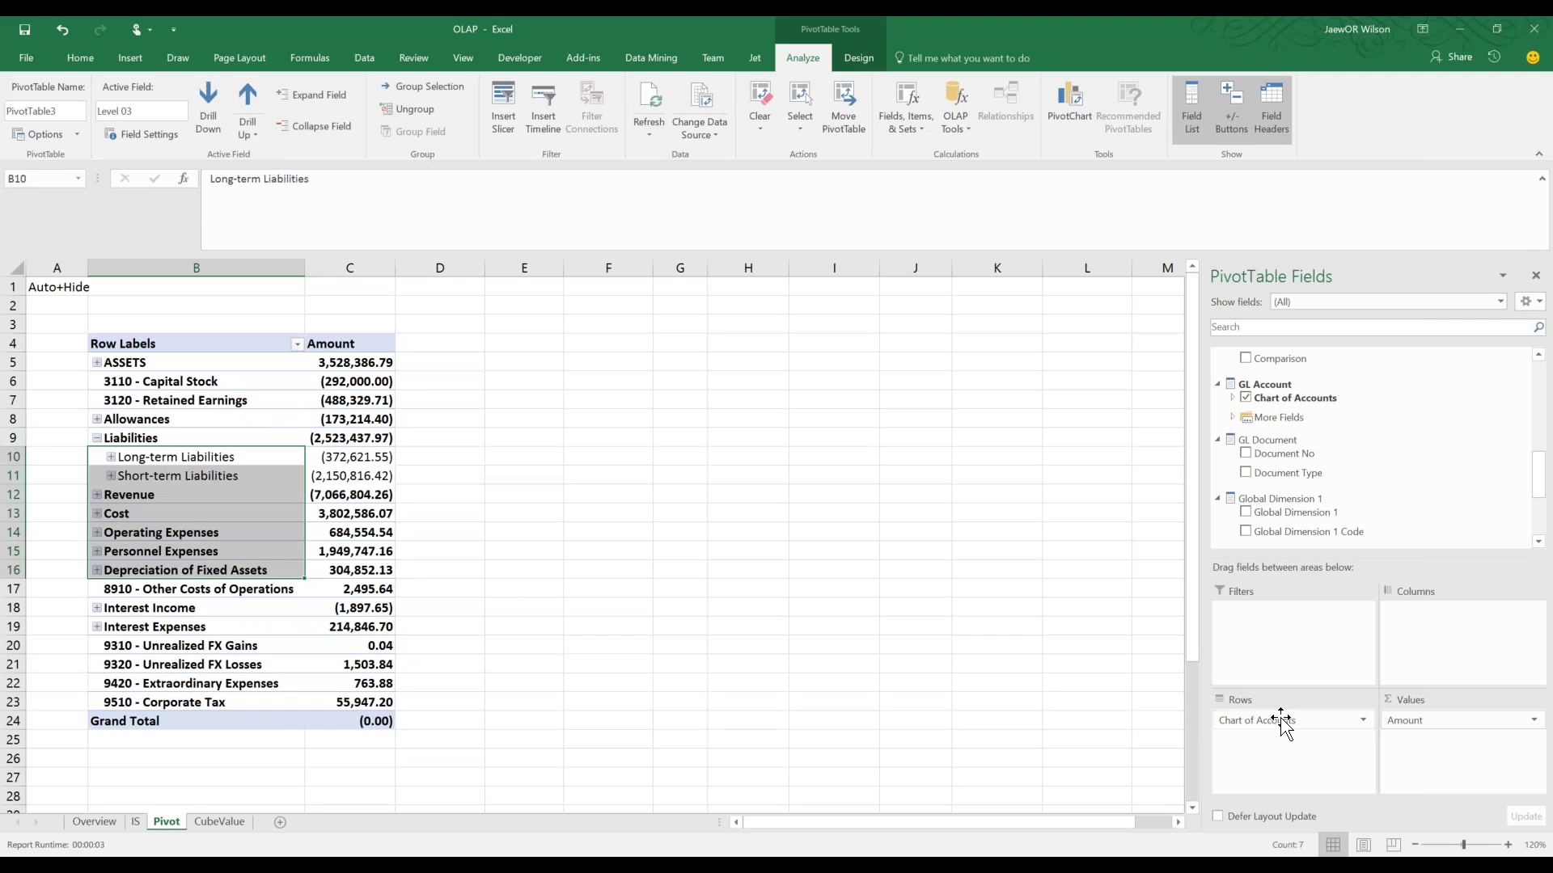
Replace Chart of Accounts in the pivot table's rows with GL Account No from the GL Account group's additional fields
{"action": "left_click_drag", "start_coordinate": [1284, 719], "coordinate": [1137, 625]}
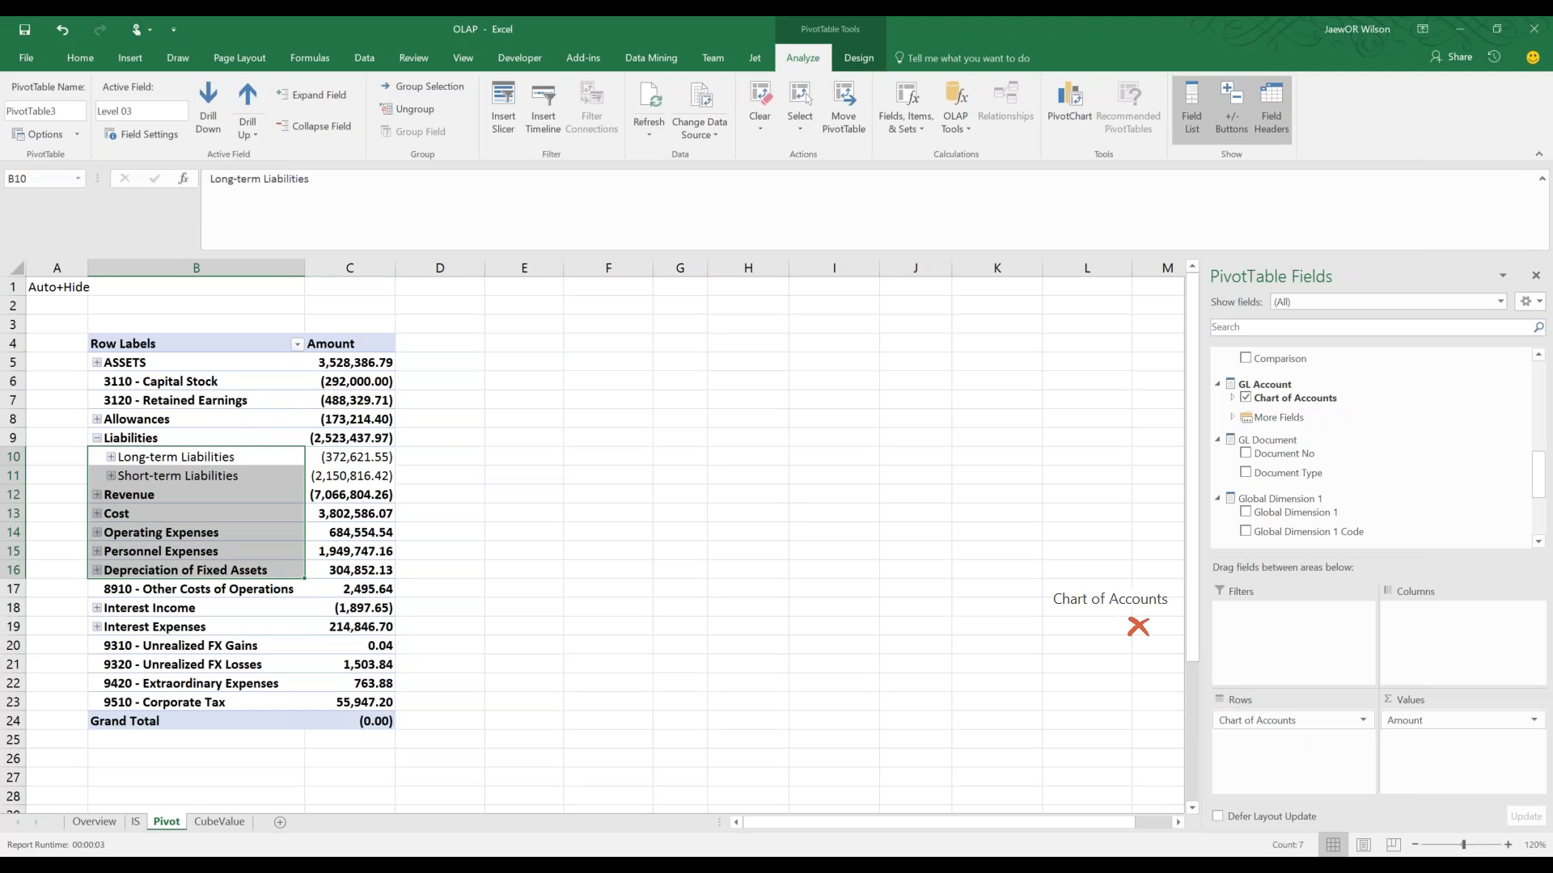
{"action": "left_click_drag", "start_coordinate": [1137, 625], "coordinate": [1137, 626]}
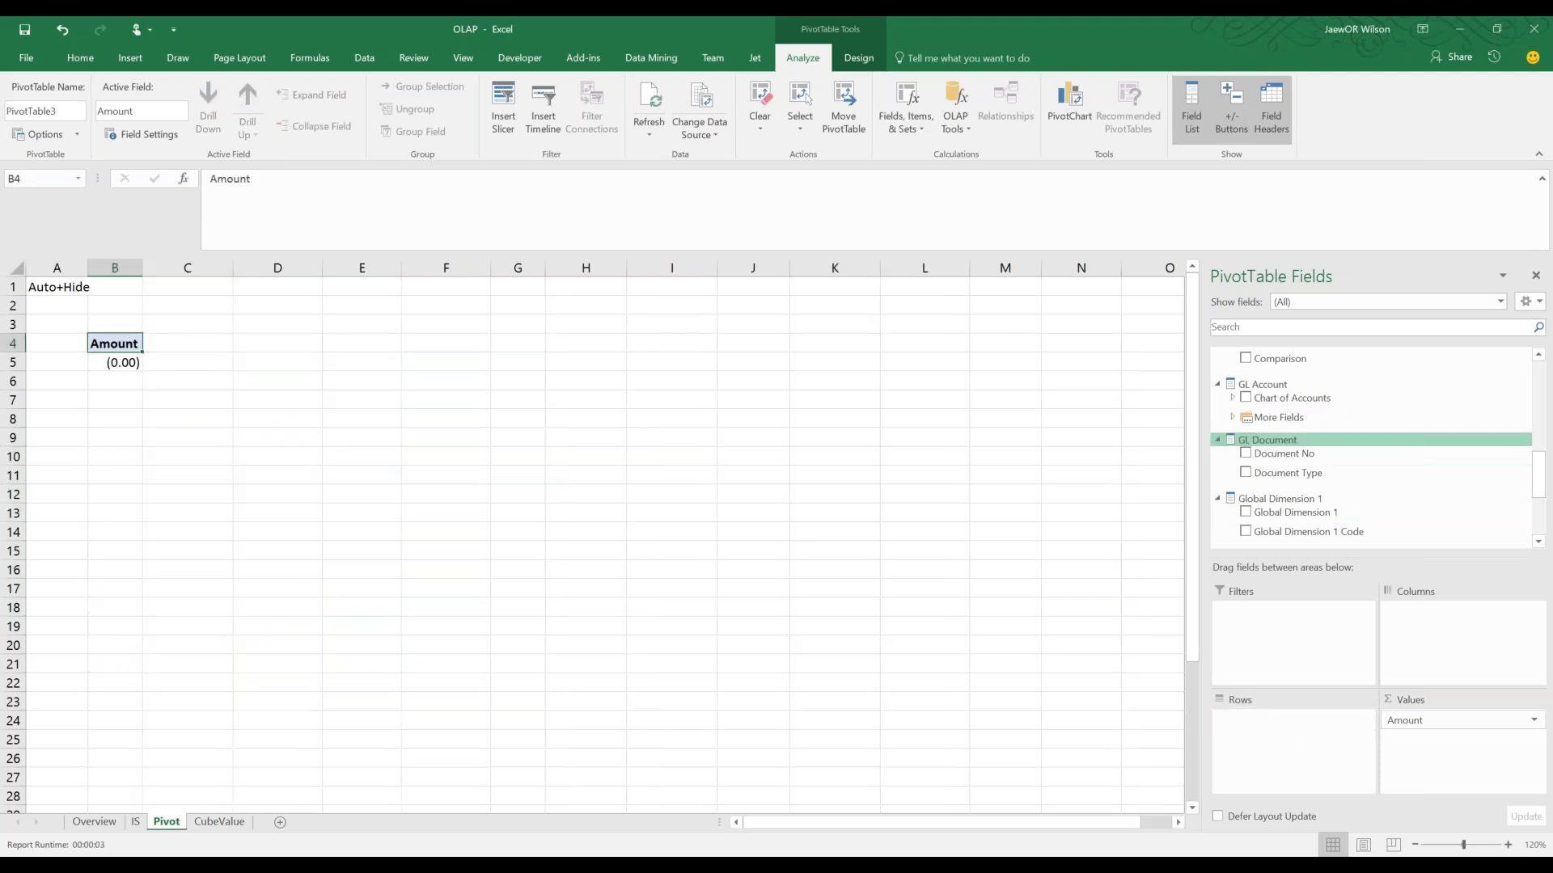
{"action": "left_click", "coordinate": [1233, 418]}
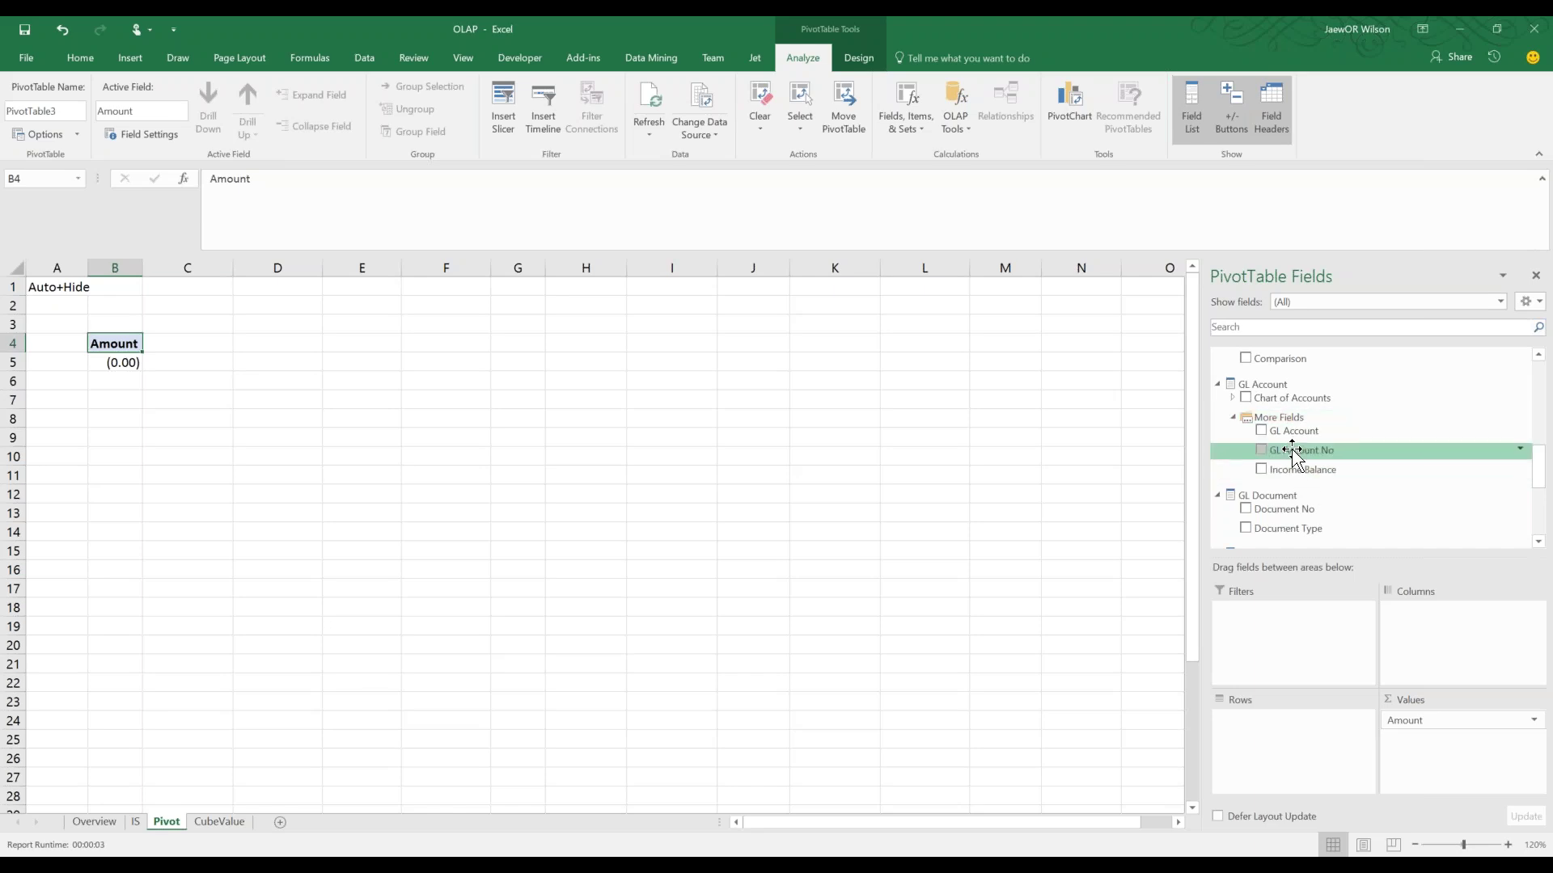
{"action": "left_click", "coordinate": [1260, 450]}
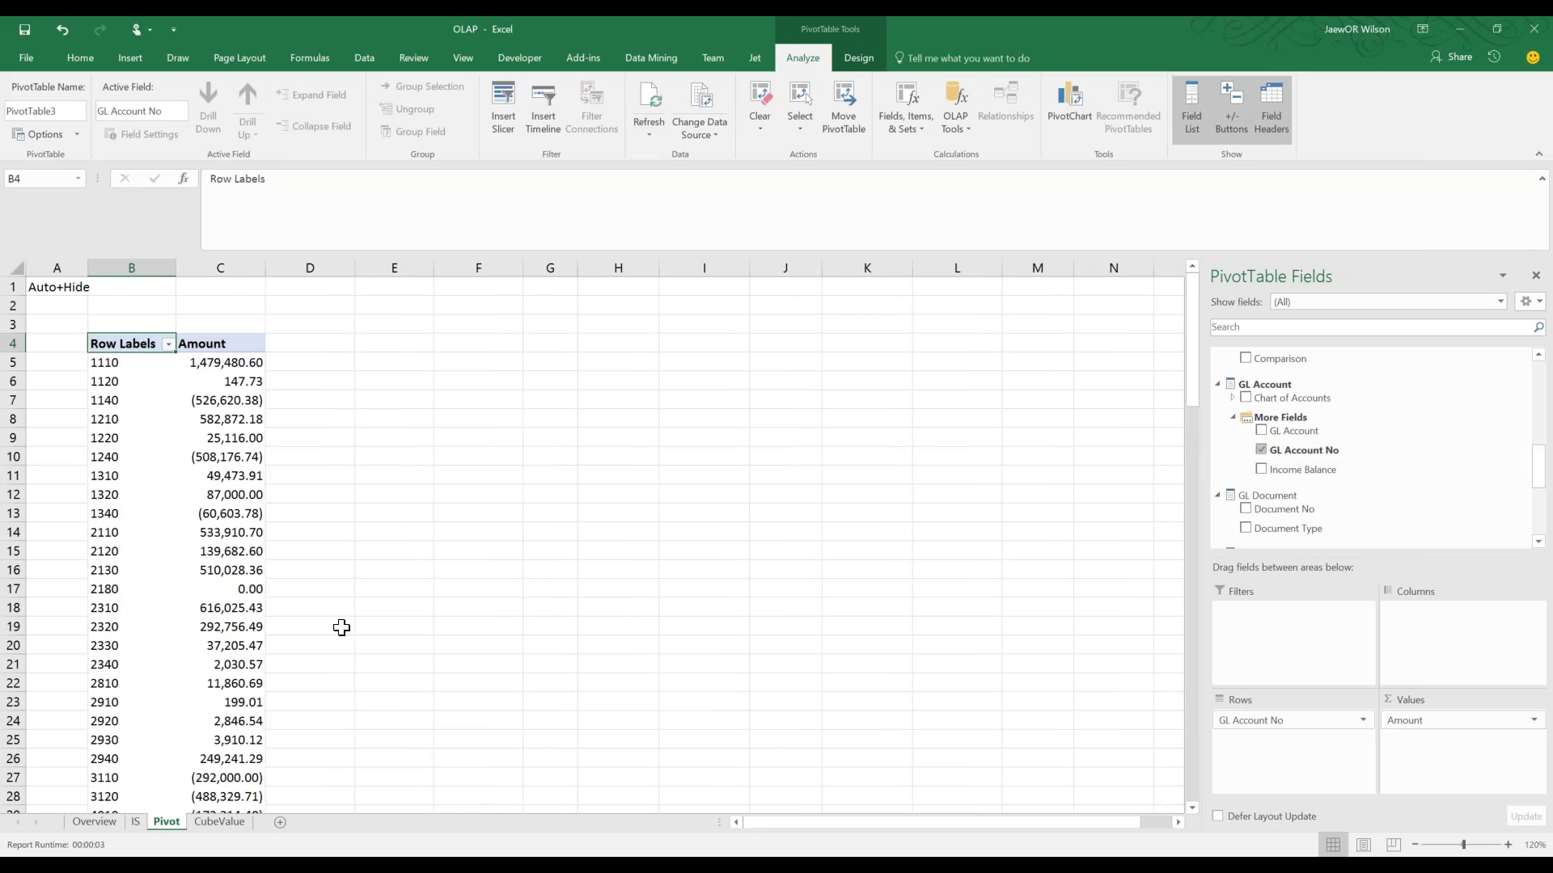
Examine the account numbers and their amounts throughout the pivot table, then return to its beginning
{"action": "left_click_drag", "start_coordinate": [167, 572], "coordinate": [231, 684]}
{"action": "scroll", "coordinate": [181, 636], "scroll_direction": "down", "scroll_amount": 8}
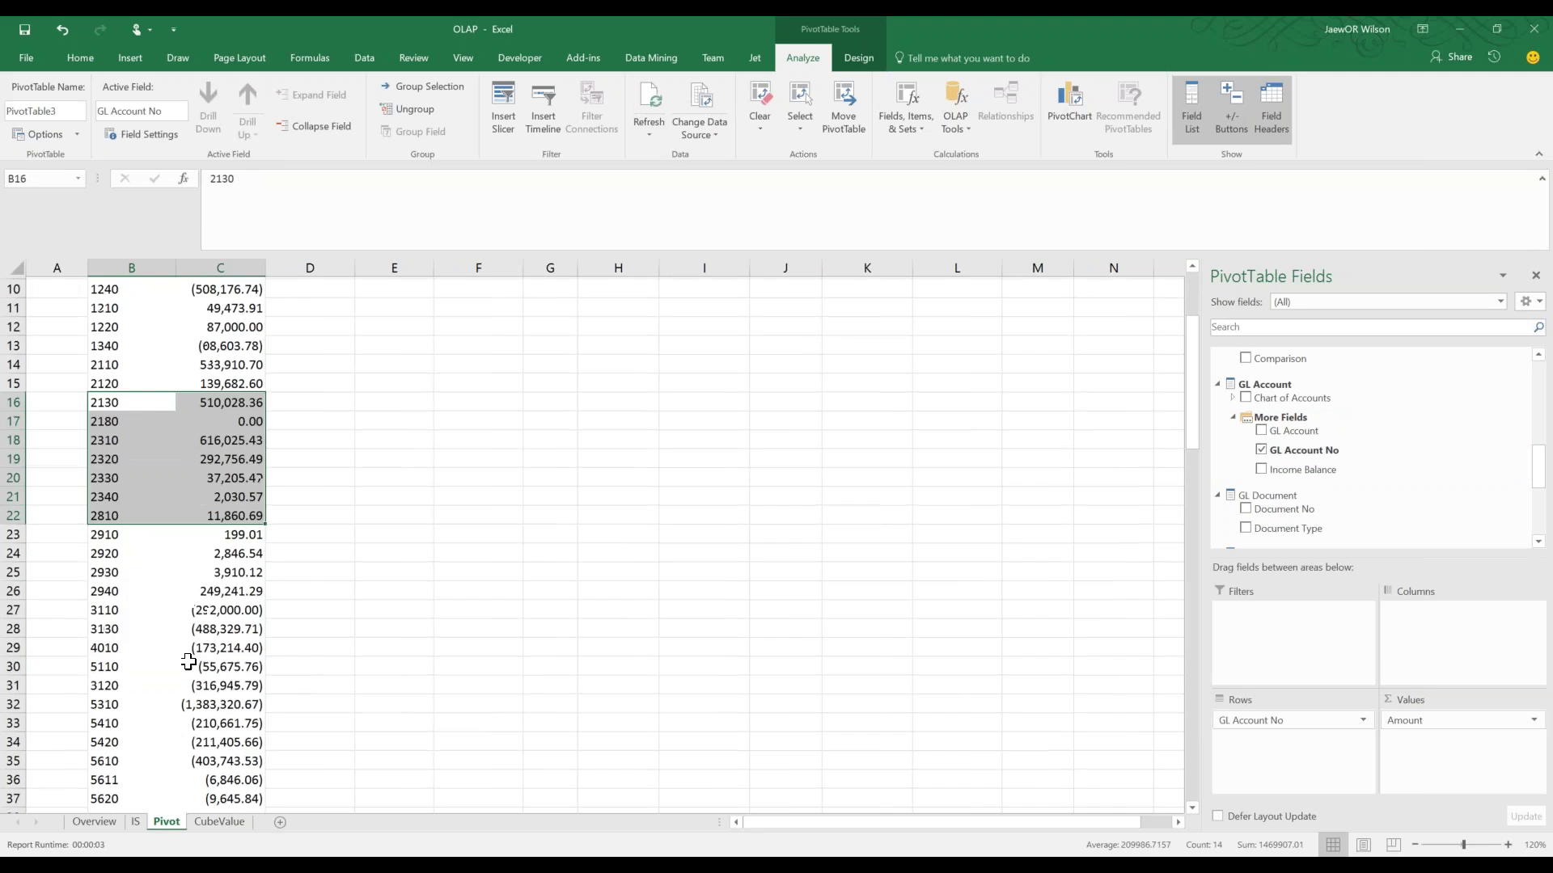
{"action": "scroll", "coordinate": [181, 637], "scroll_direction": "down", "scroll_amount": 11}
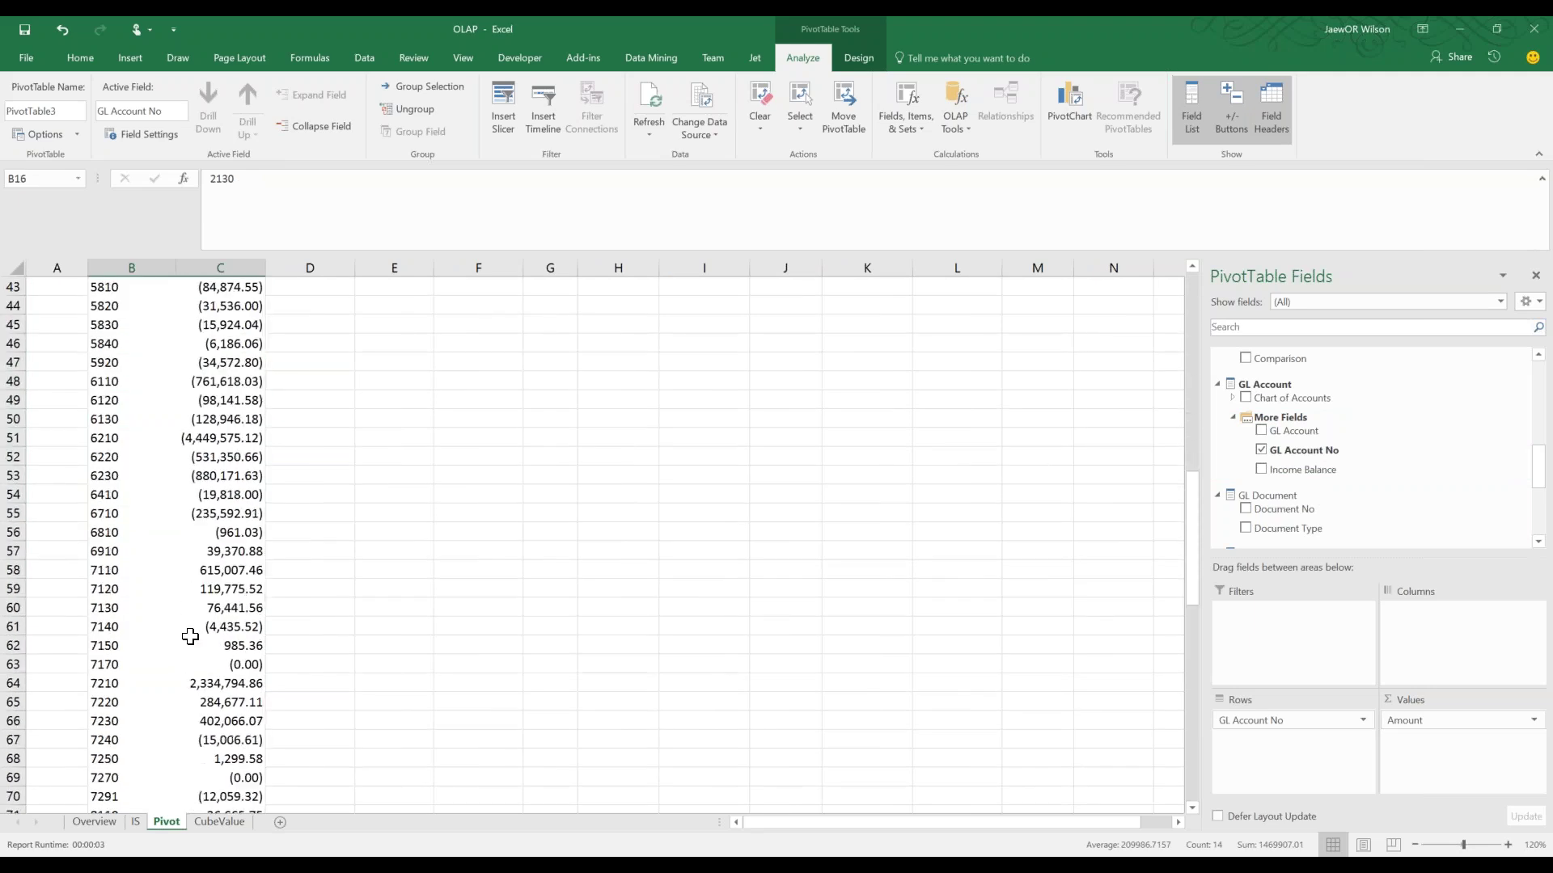
{"action": "left_click_drag", "start_coordinate": [106, 426], "coordinate": [137, 558]}
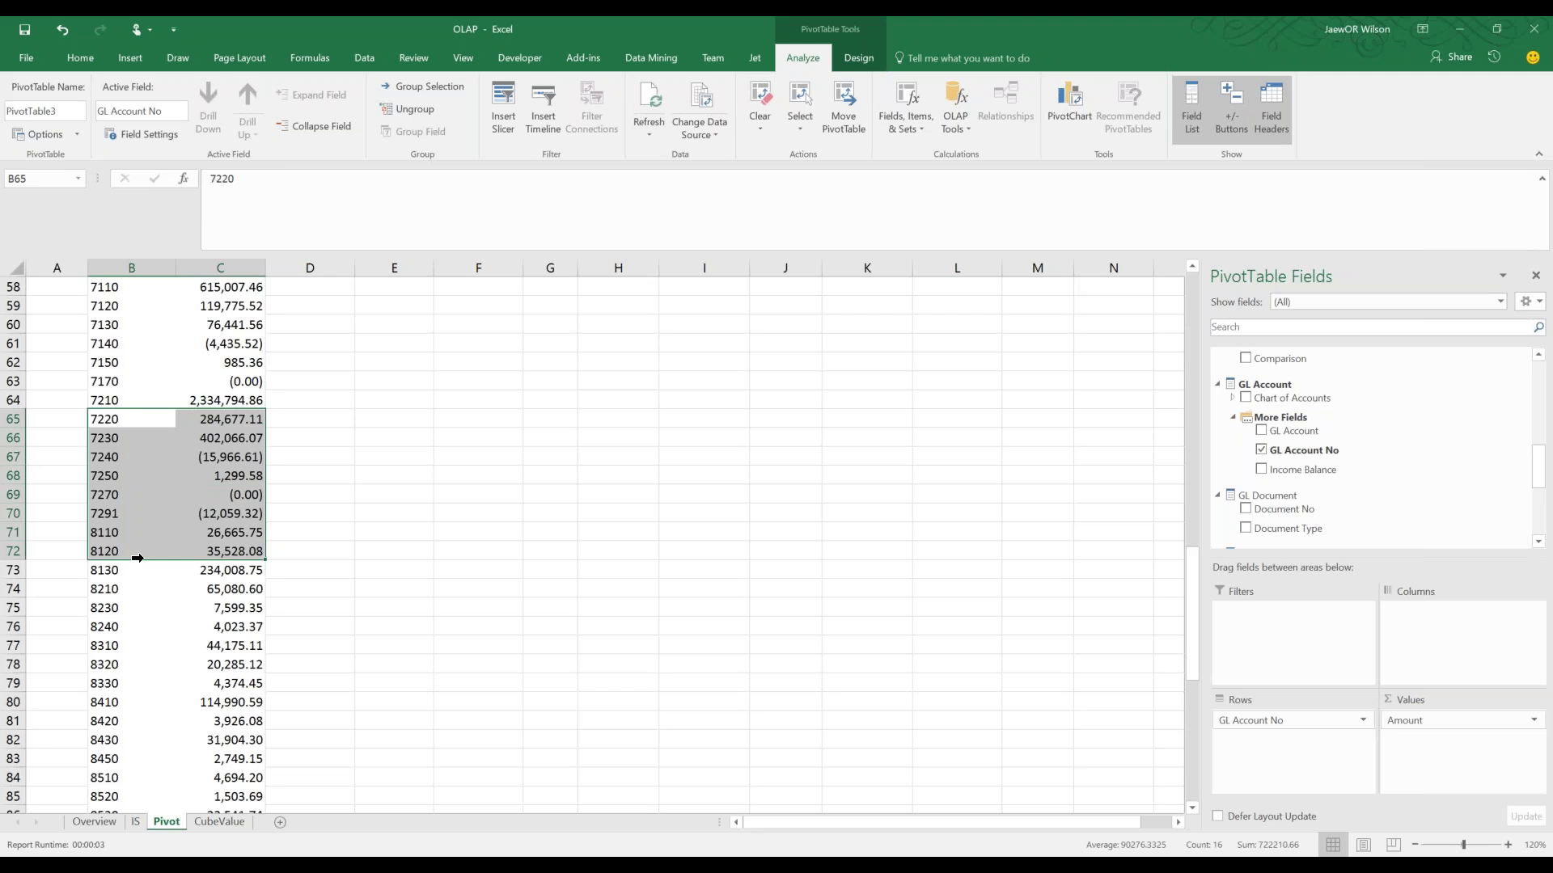
{"action": "scroll", "coordinate": [138, 558], "scroll_direction": "up", "scroll_amount": 10}
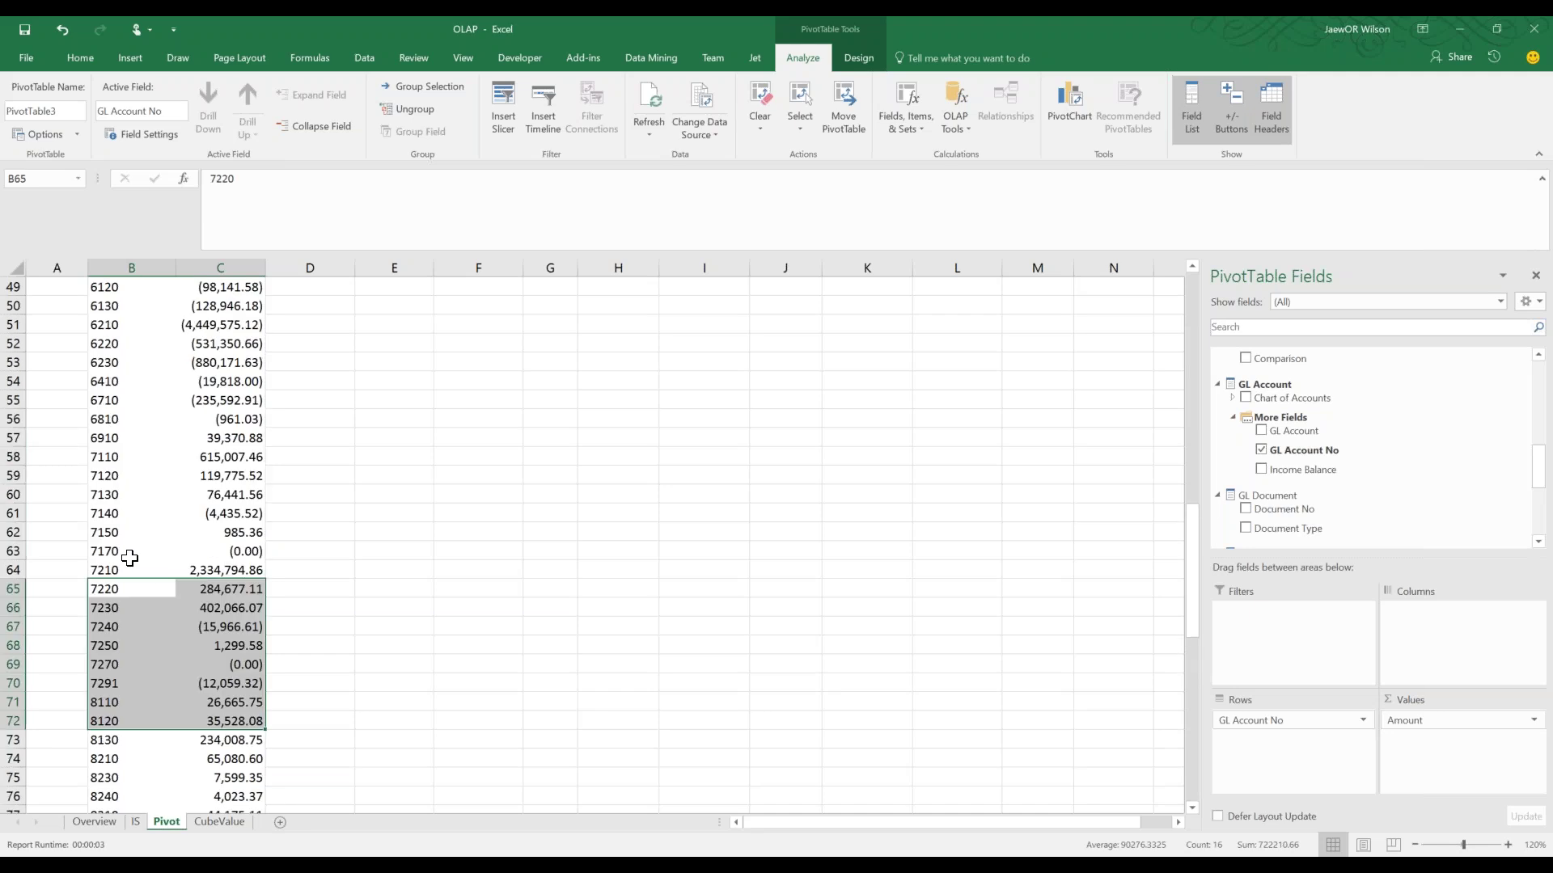
{"action": "scroll", "coordinate": [150, 551], "scroll_direction": "up", "scroll_amount": 9}
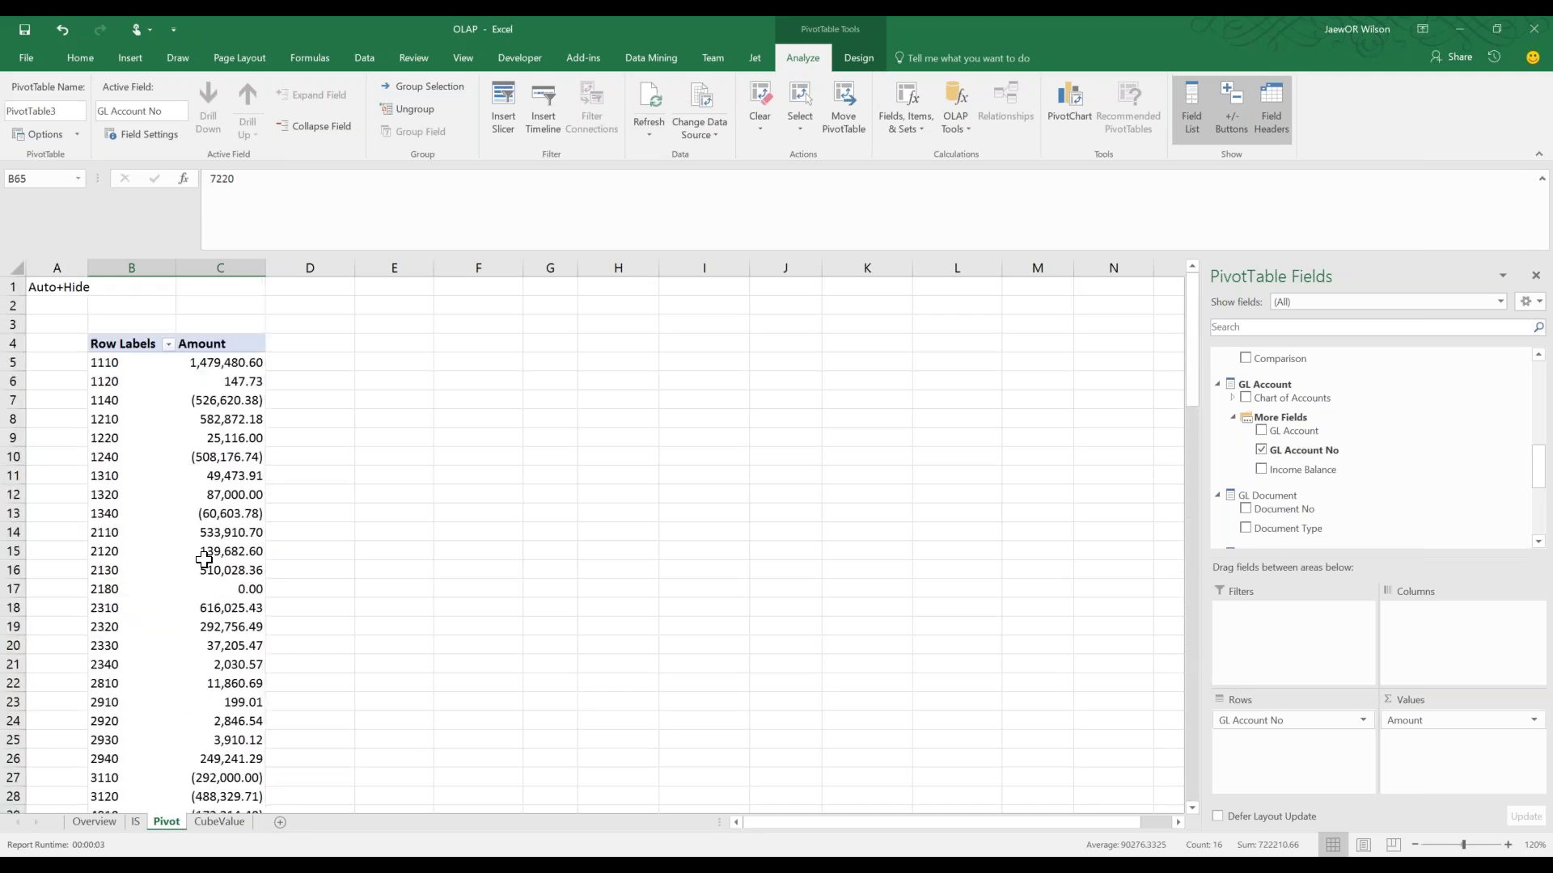
Add Income Balance to the rows above GL Account No and examine the Income Statement and Balance Sheet groups
{"action": "left_click_drag", "start_coordinate": [1298, 470], "coordinate": [1292, 749]}
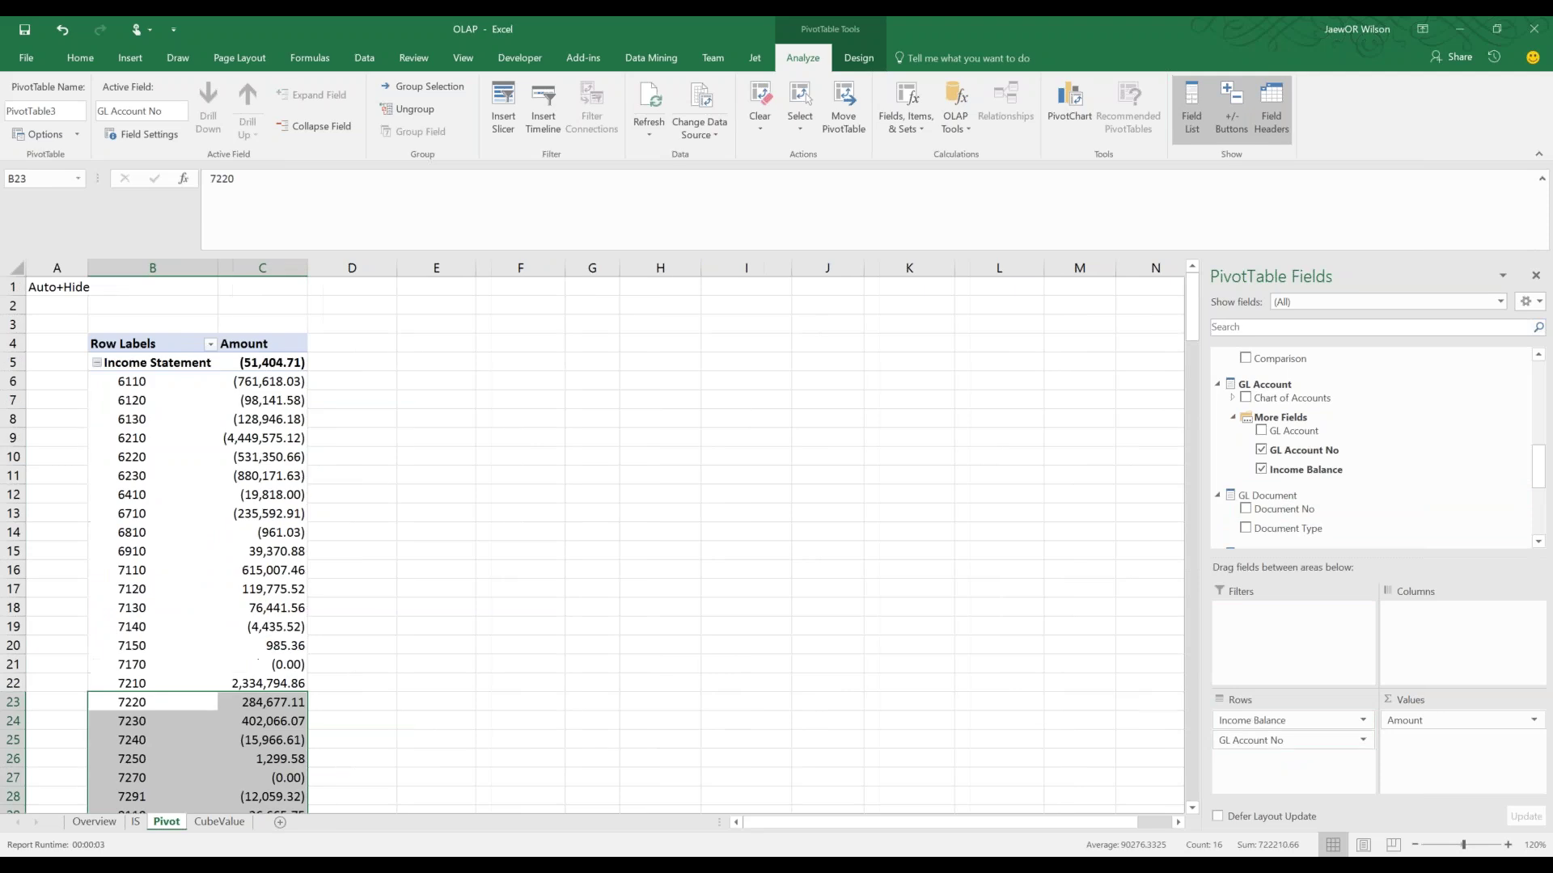
{"action": "left_click", "coordinate": [140, 550]}
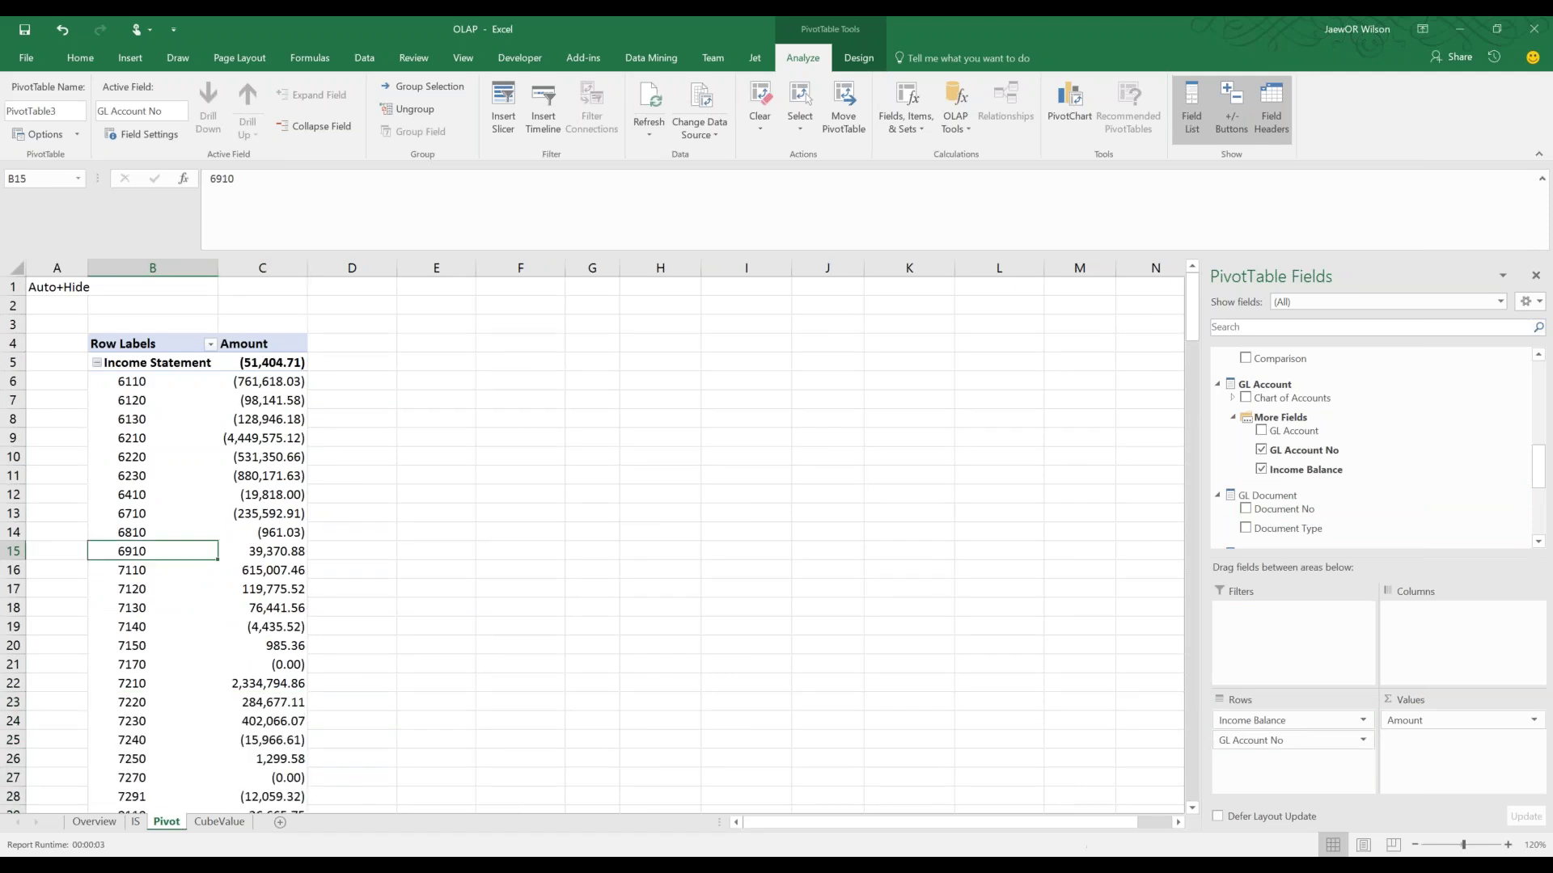
{"action": "left_click", "coordinate": [112, 364]}
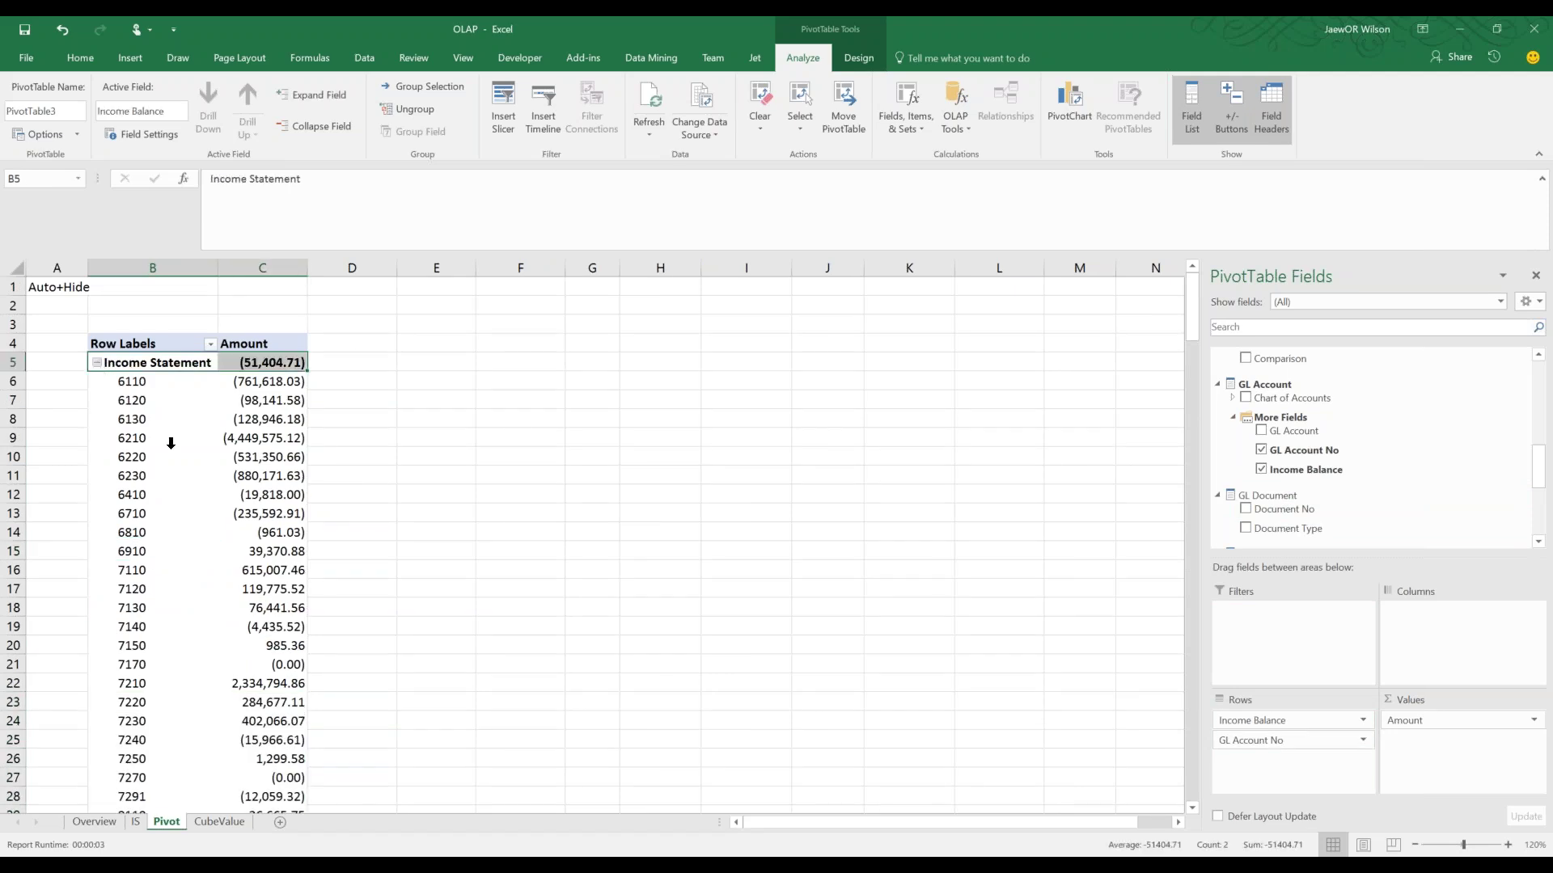
{"action": "scroll", "coordinate": [171, 443], "scroll_direction": "down", "scroll_amount": 7}
{"action": "scroll", "coordinate": [171, 443], "scroll_direction": "down", "scroll_amount": 15}
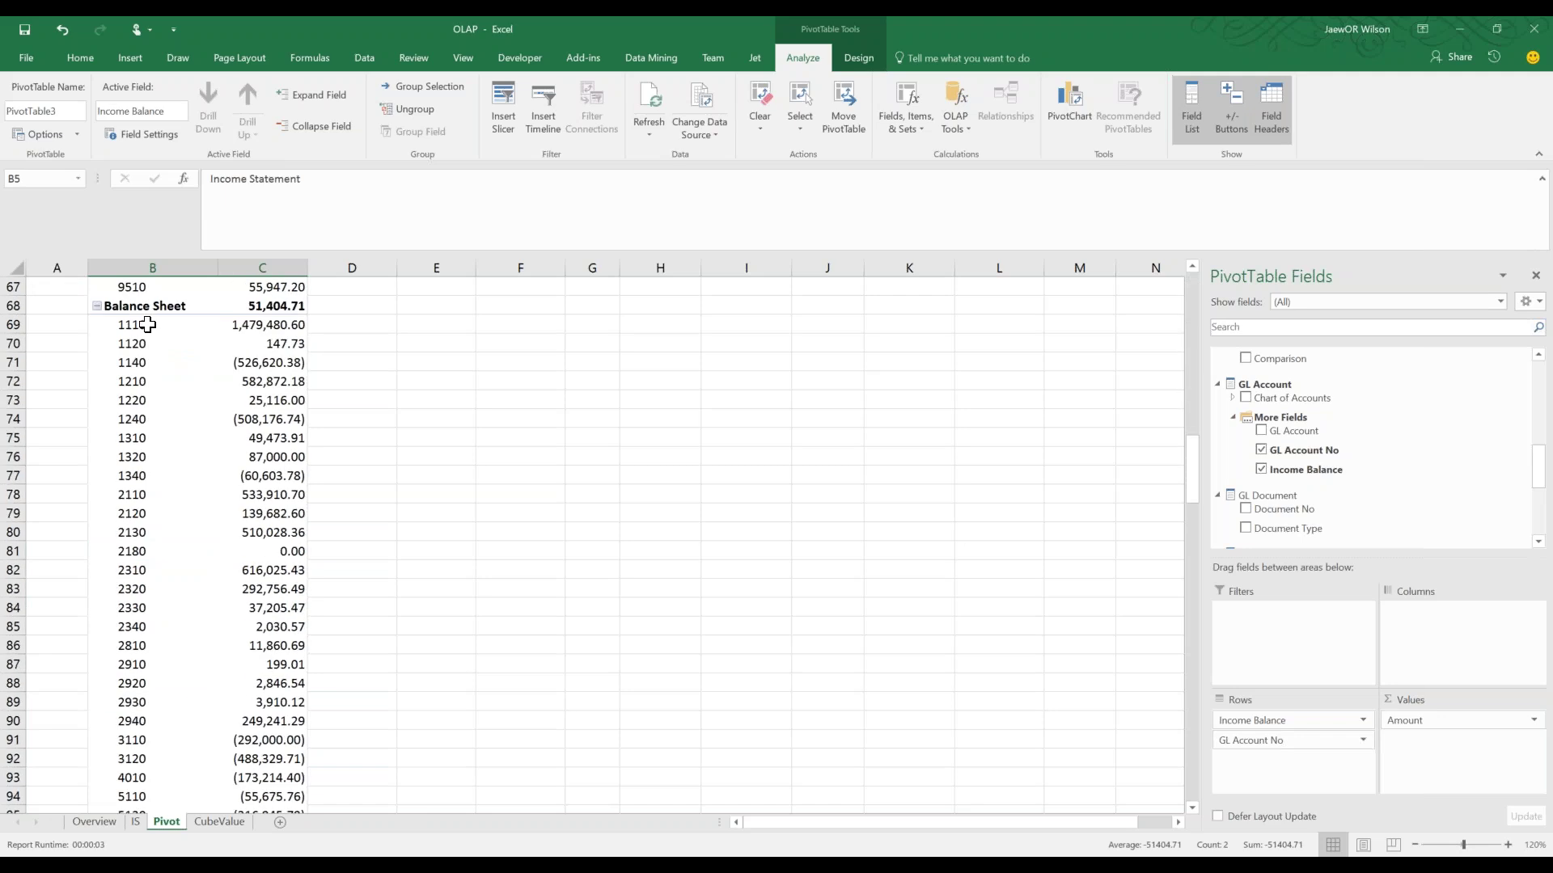
{"action": "left_click_drag", "start_coordinate": [145, 311], "coordinate": [267, 477]}
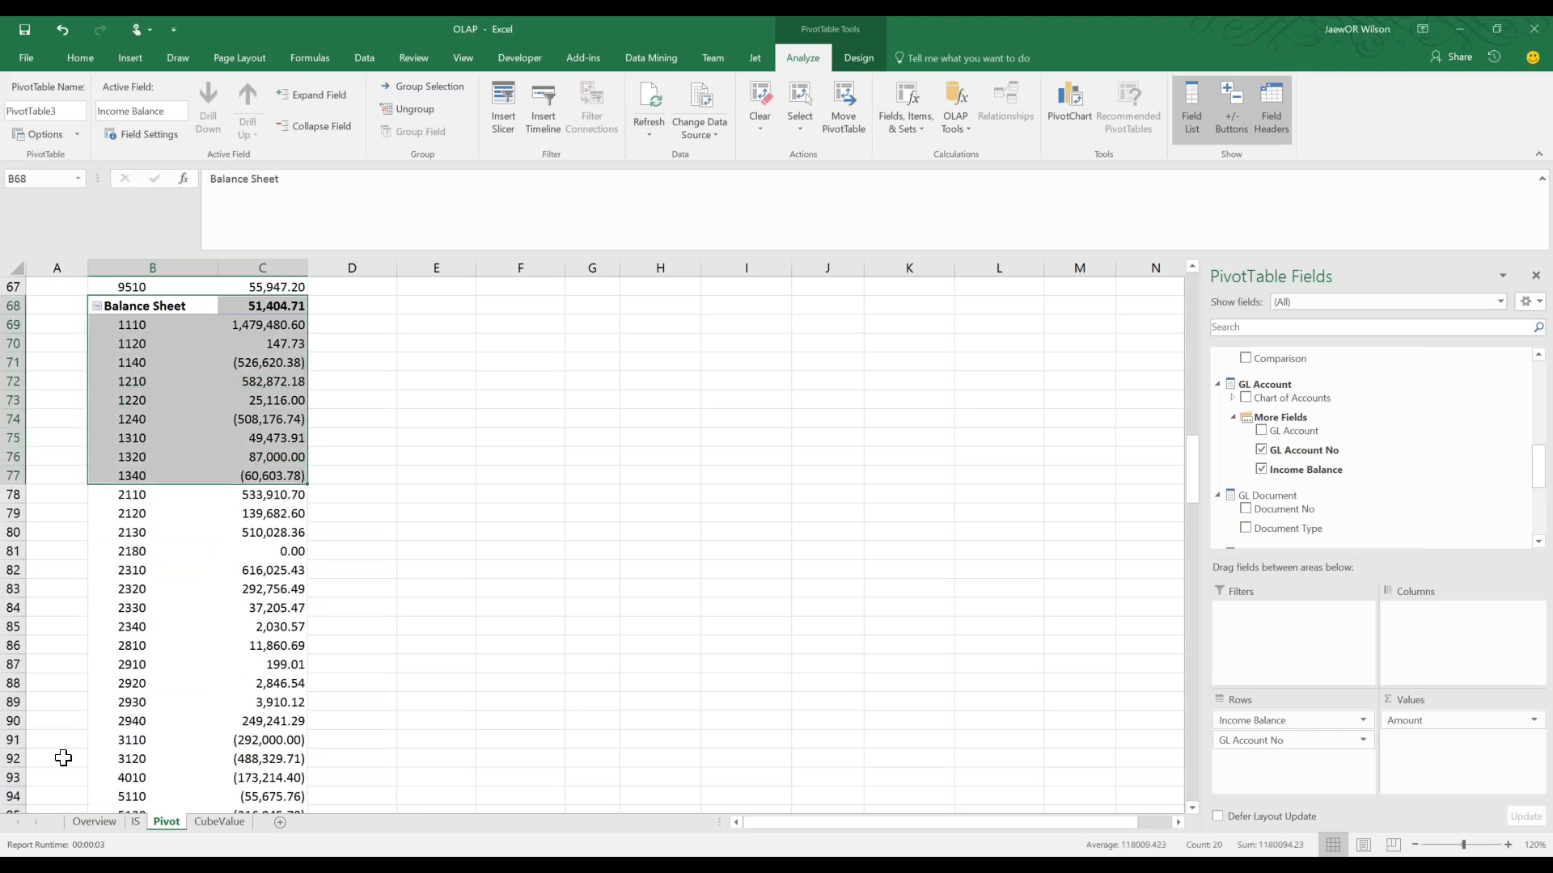
{"action": "left_click", "coordinate": [104, 818]}
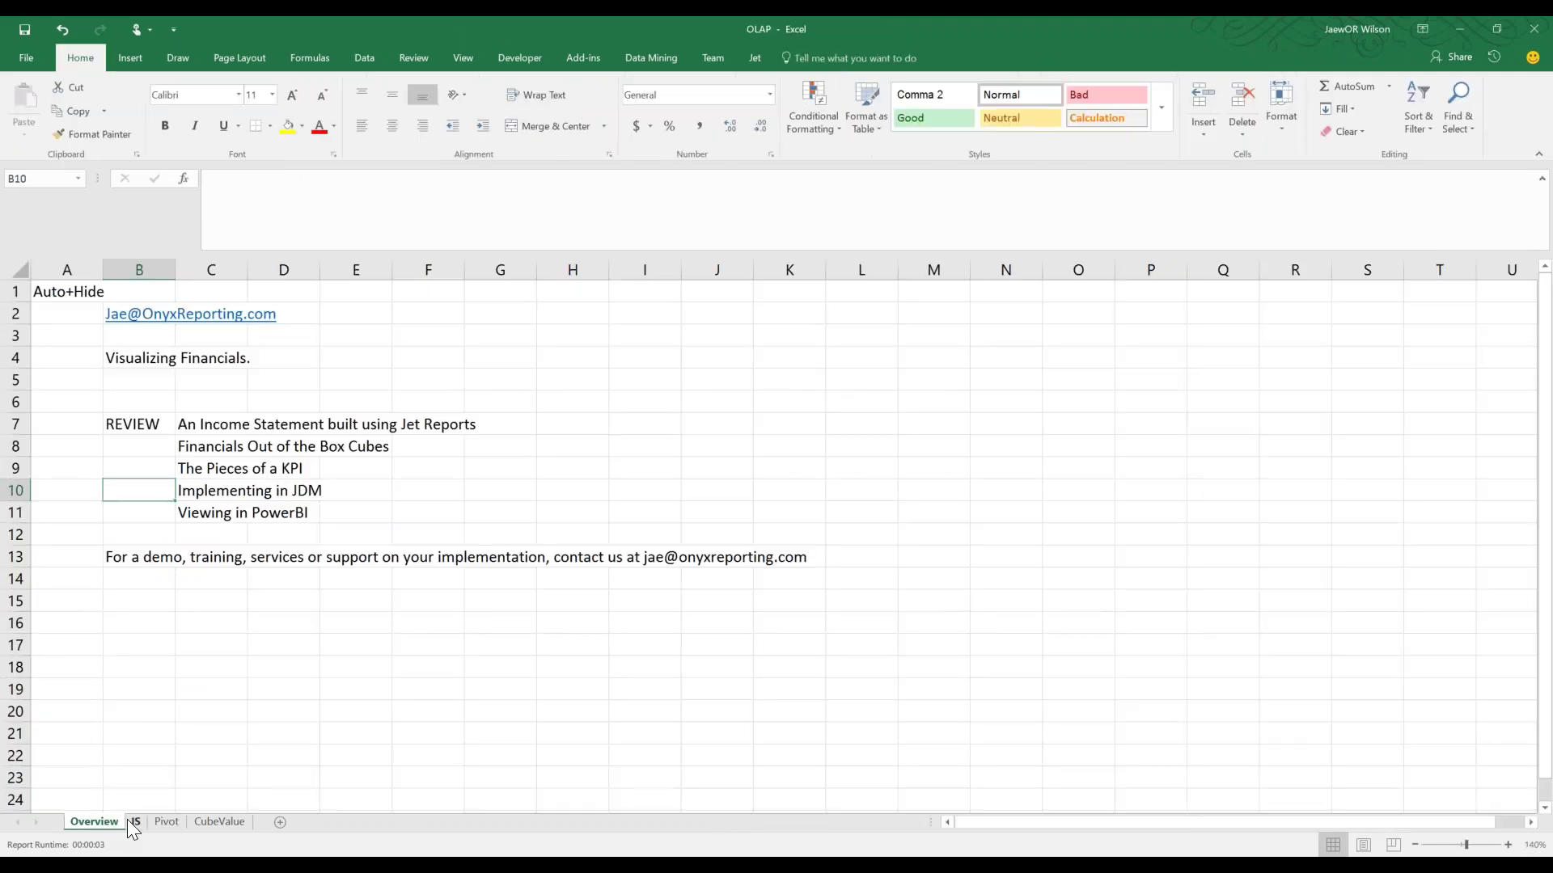
{"action": "left_click", "coordinate": [135, 819]}
{"action": "left_click", "coordinate": [167, 821]}
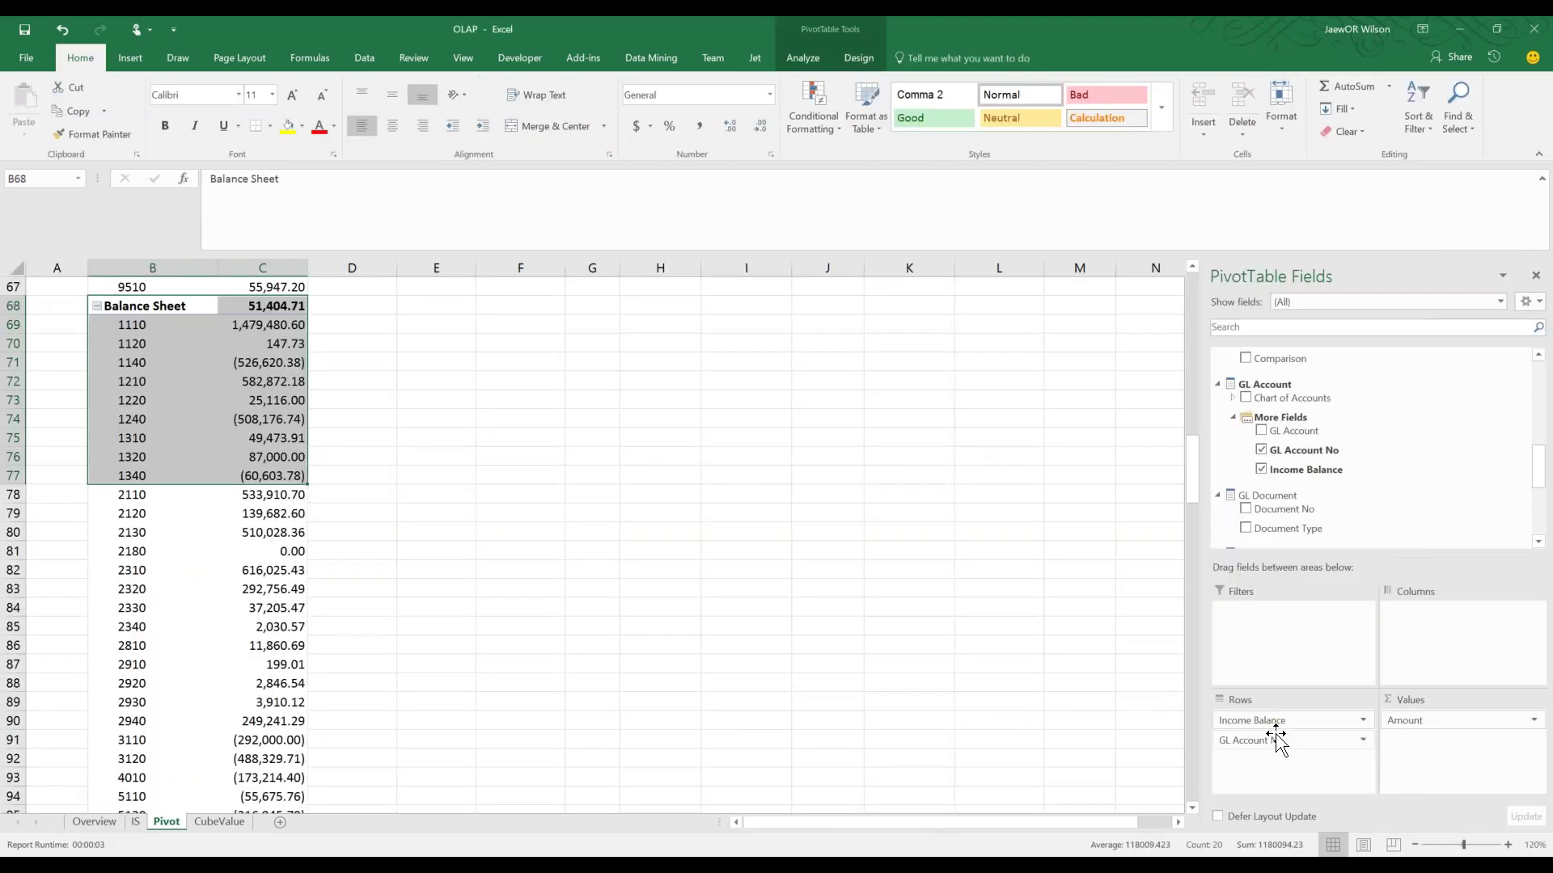
Move Income Balance from the rows to the filters, replace GL Account No with Chart of Accounts, and review the rebuilt pivot table
{"action": "left_click_drag", "start_coordinate": [1258, 732], "coordinate": [1225, 631]}
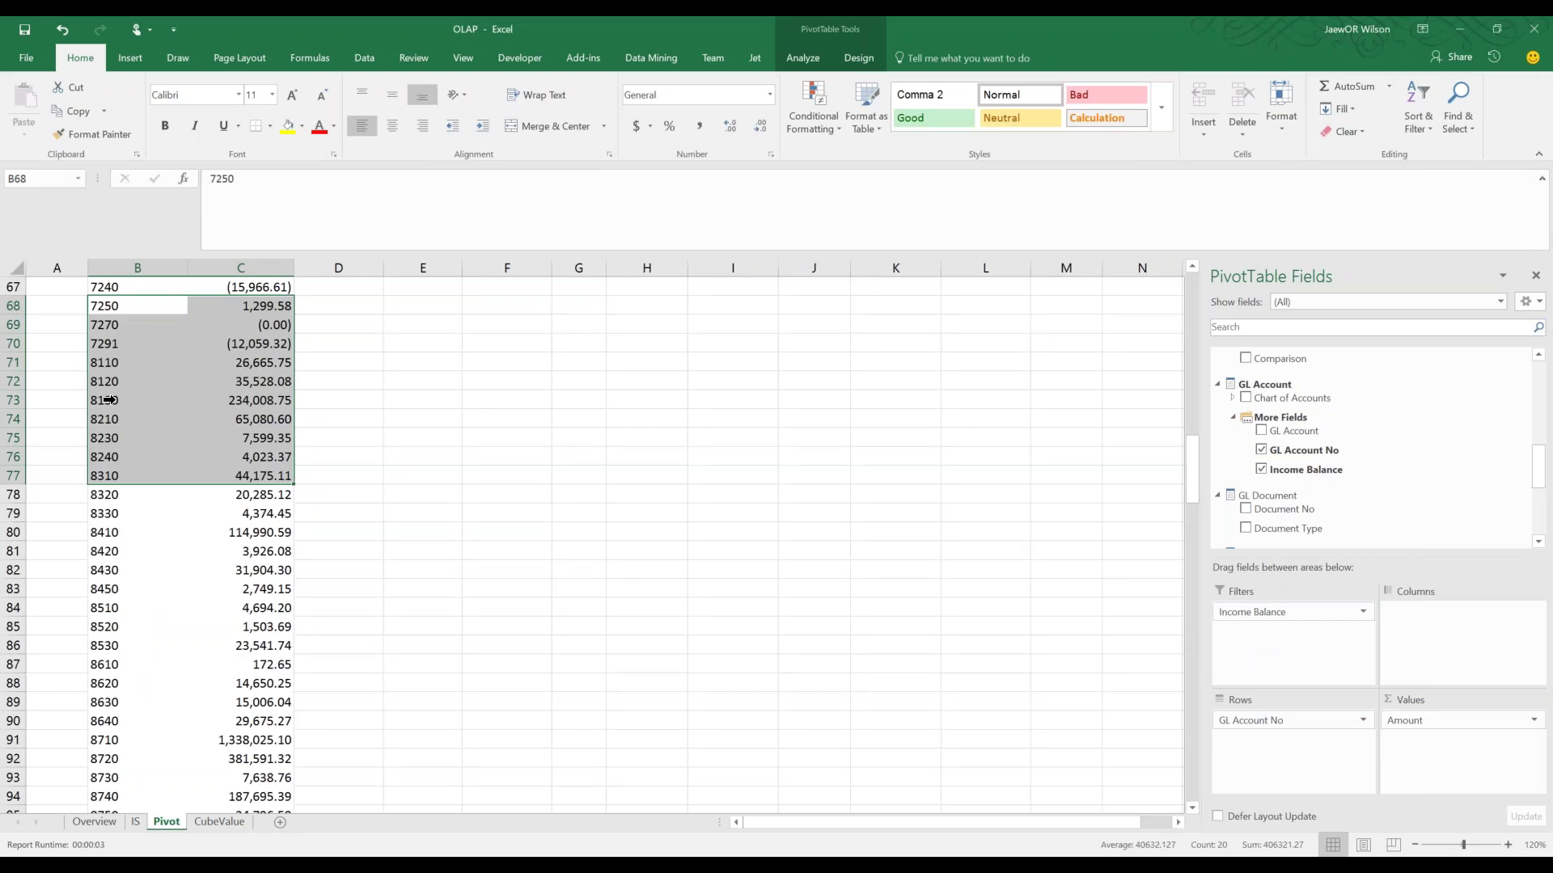
{"action": "left_click_drag", "start_coordinate": [1261, 720], "coordinate": [1249, 413]}
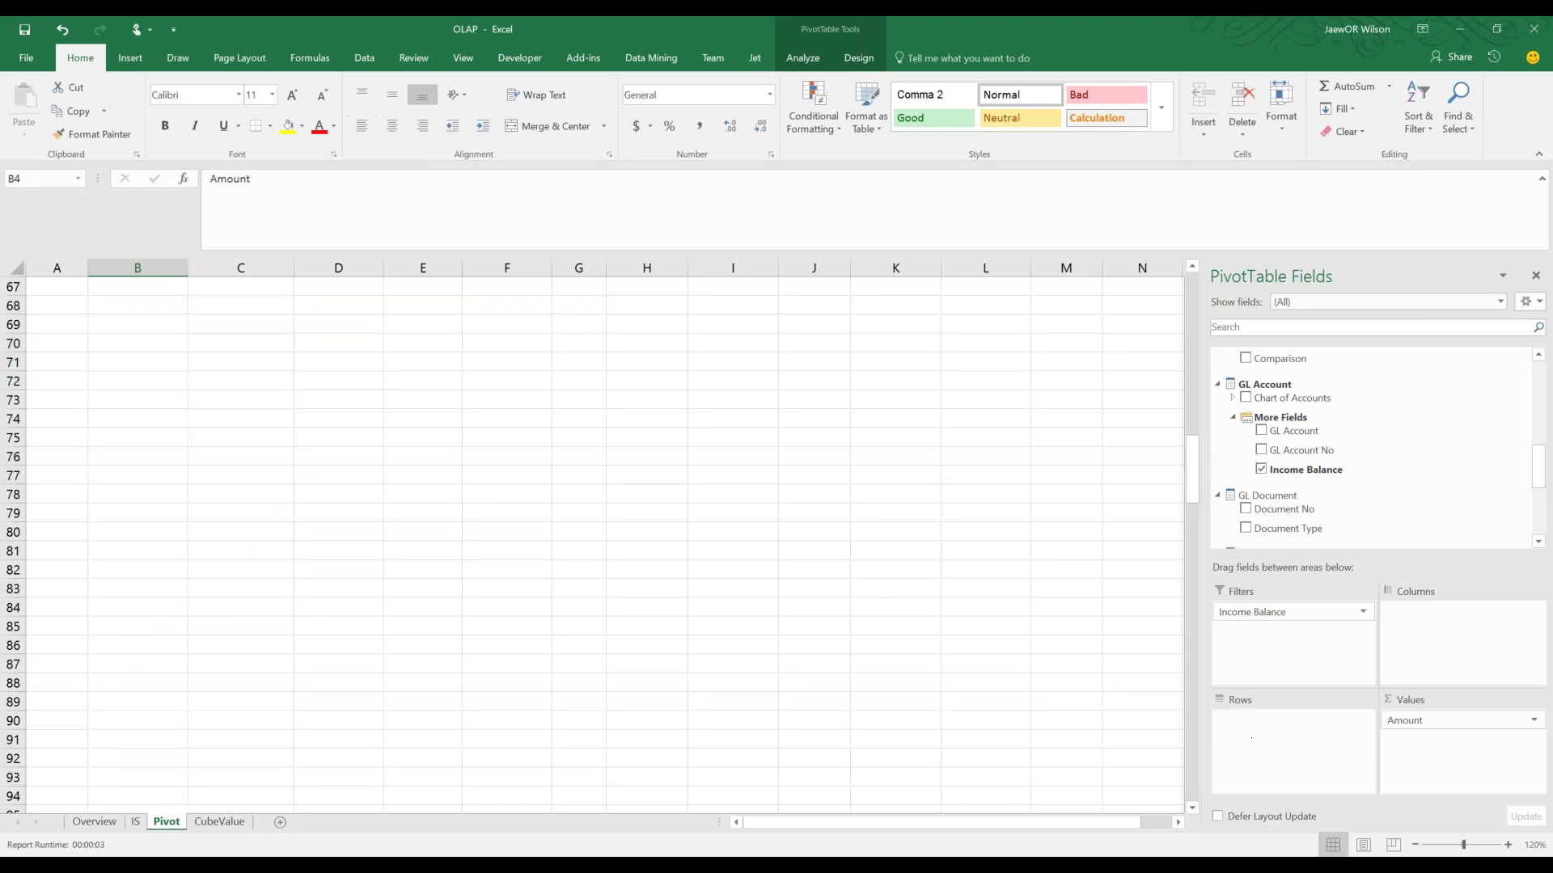
{"action": "left_click", "coordinate": [1246, 397]}
{"action": "left_click", "coordinate": [184, 405]}
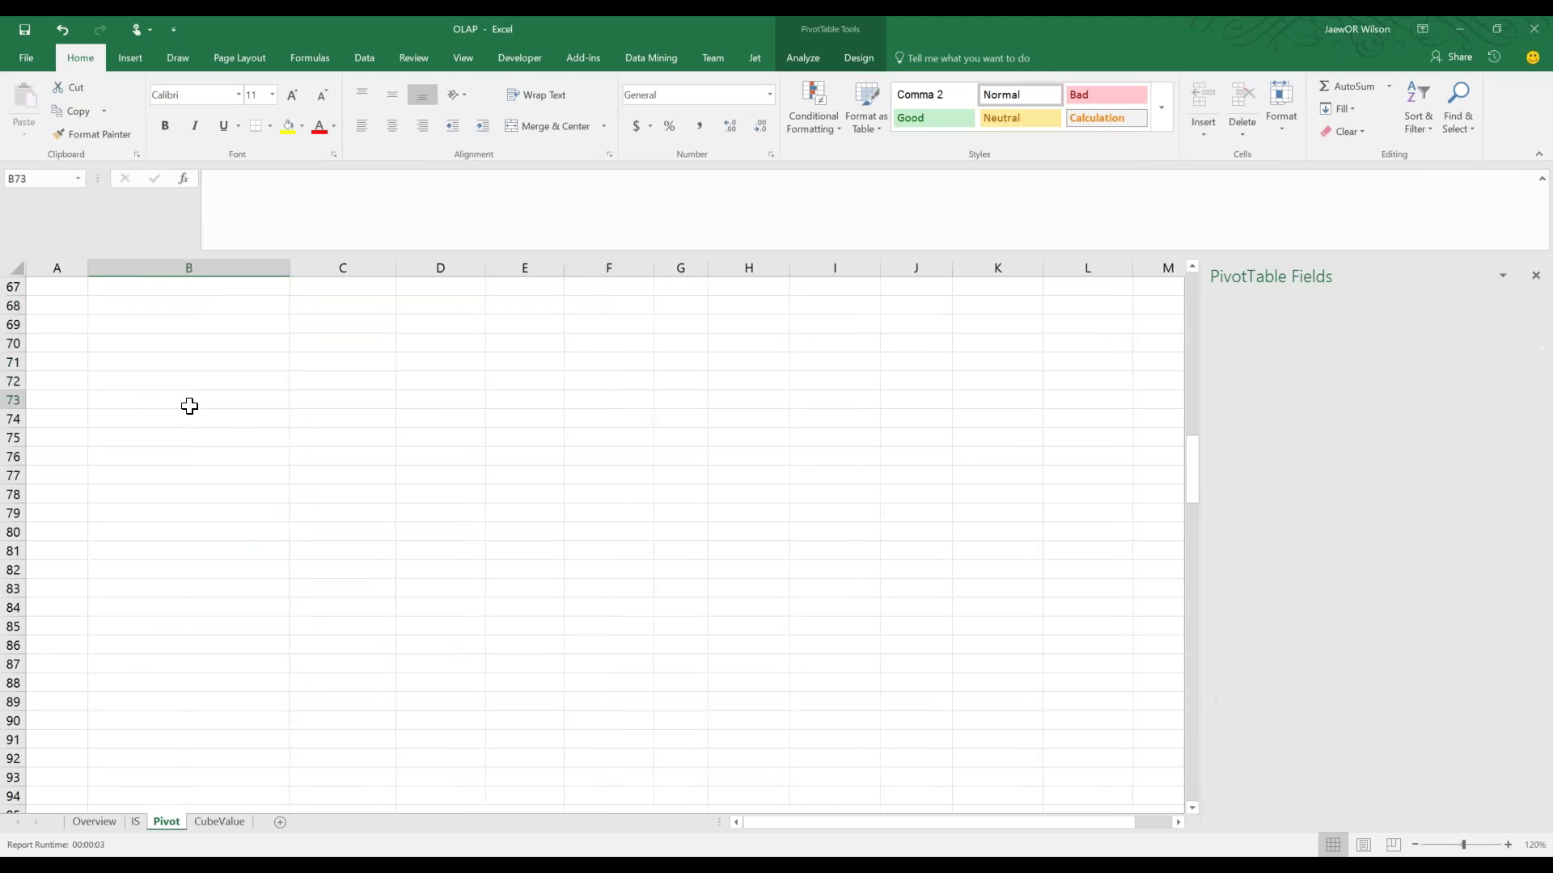
{"action": "scroll", "coordinate": [161, 461], "scroll_direction": "up", "scroll_amount": 20}
{"action": "left_click", "coordinate": [157, 497]}
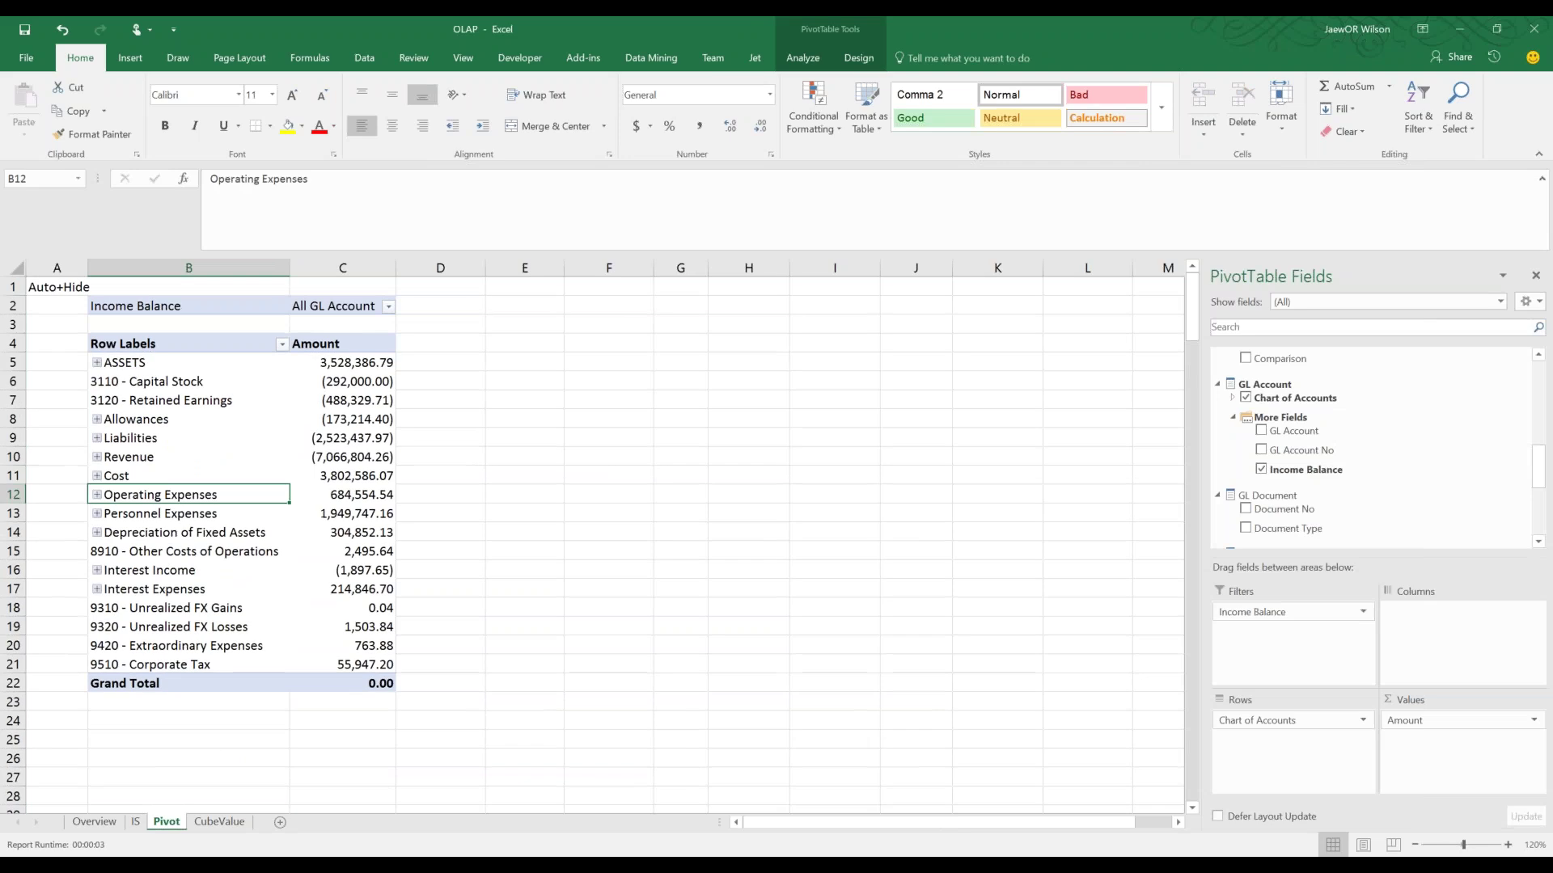
{"action": "left_click", "coordinate": [193, 307]}
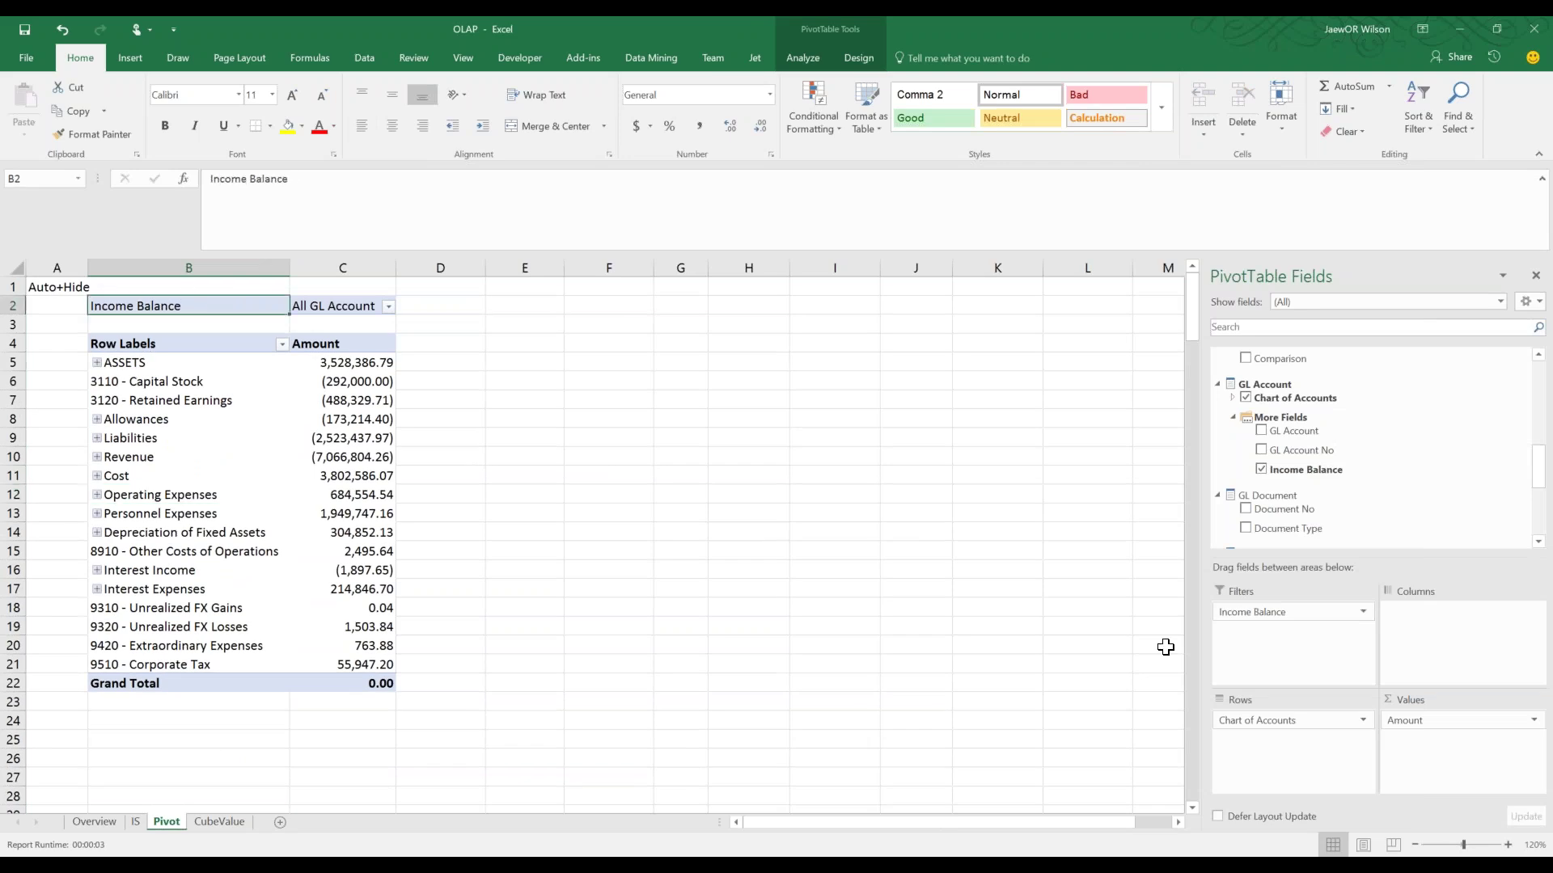
Filter the pivot table's Income Balance to Income Statement and review the listed account amounts and grand total
{"action": "left_click", "coordinate": [389, 306]}
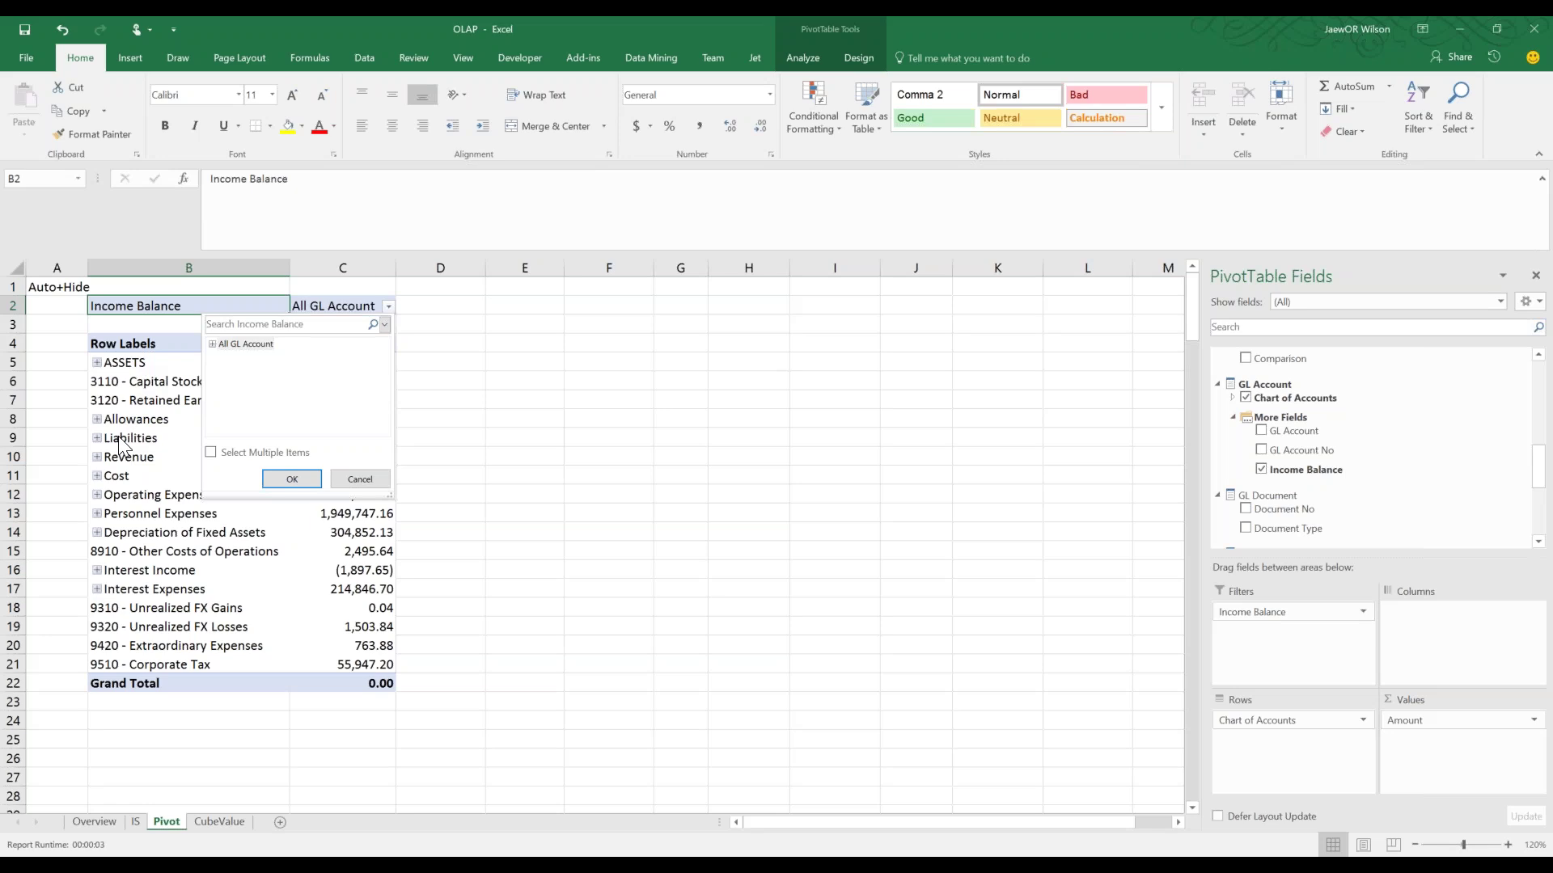
{"action": "left_click", "coordinate": [212, 344]}
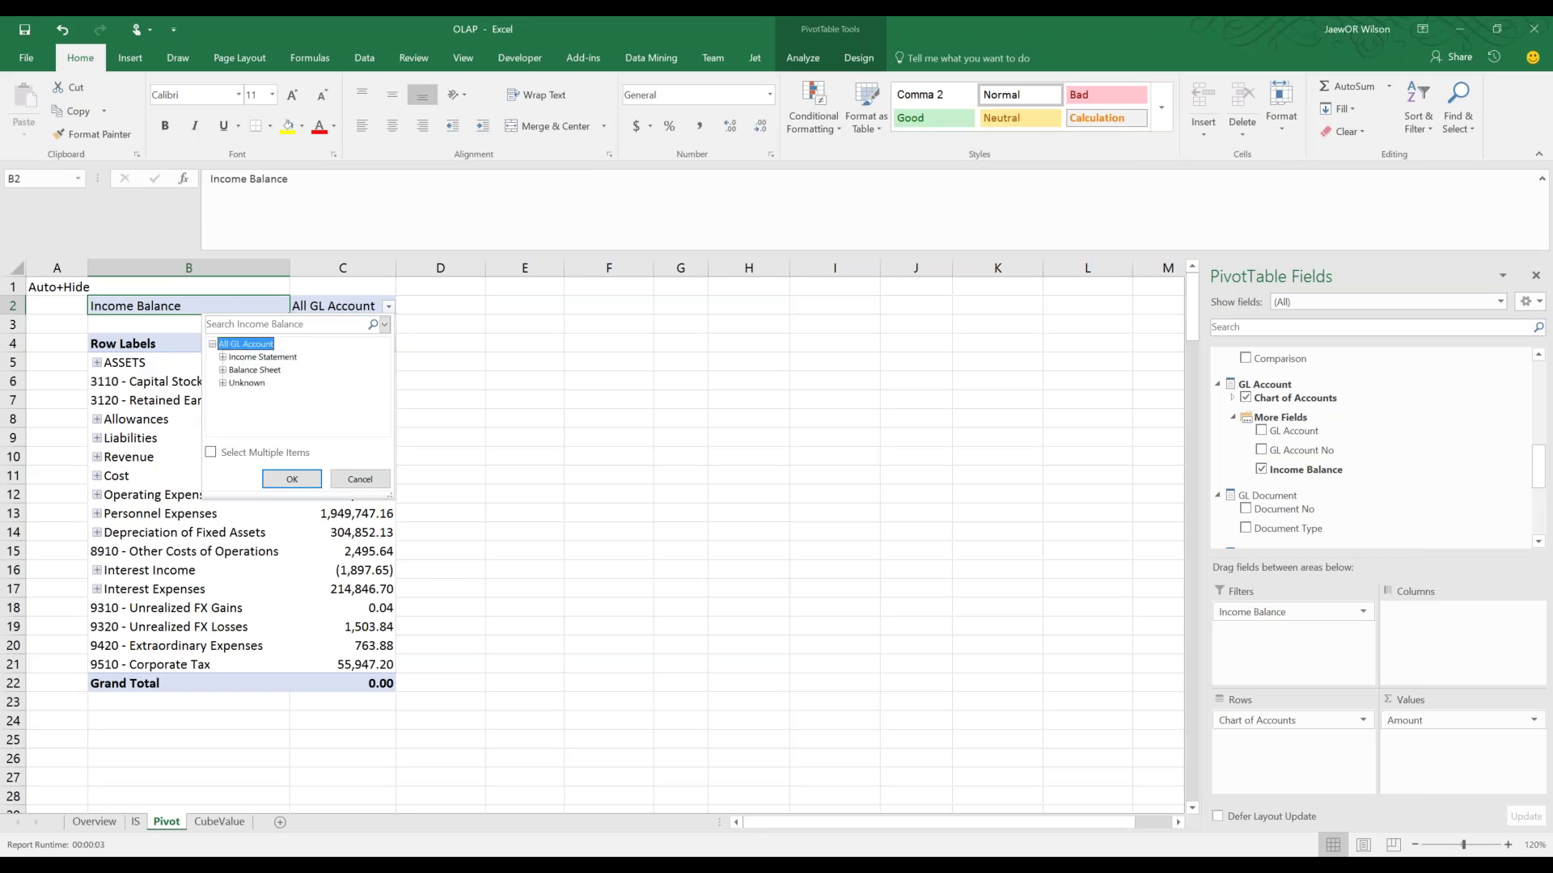
{"action": "left_click", "coordinate": [260, 358]}
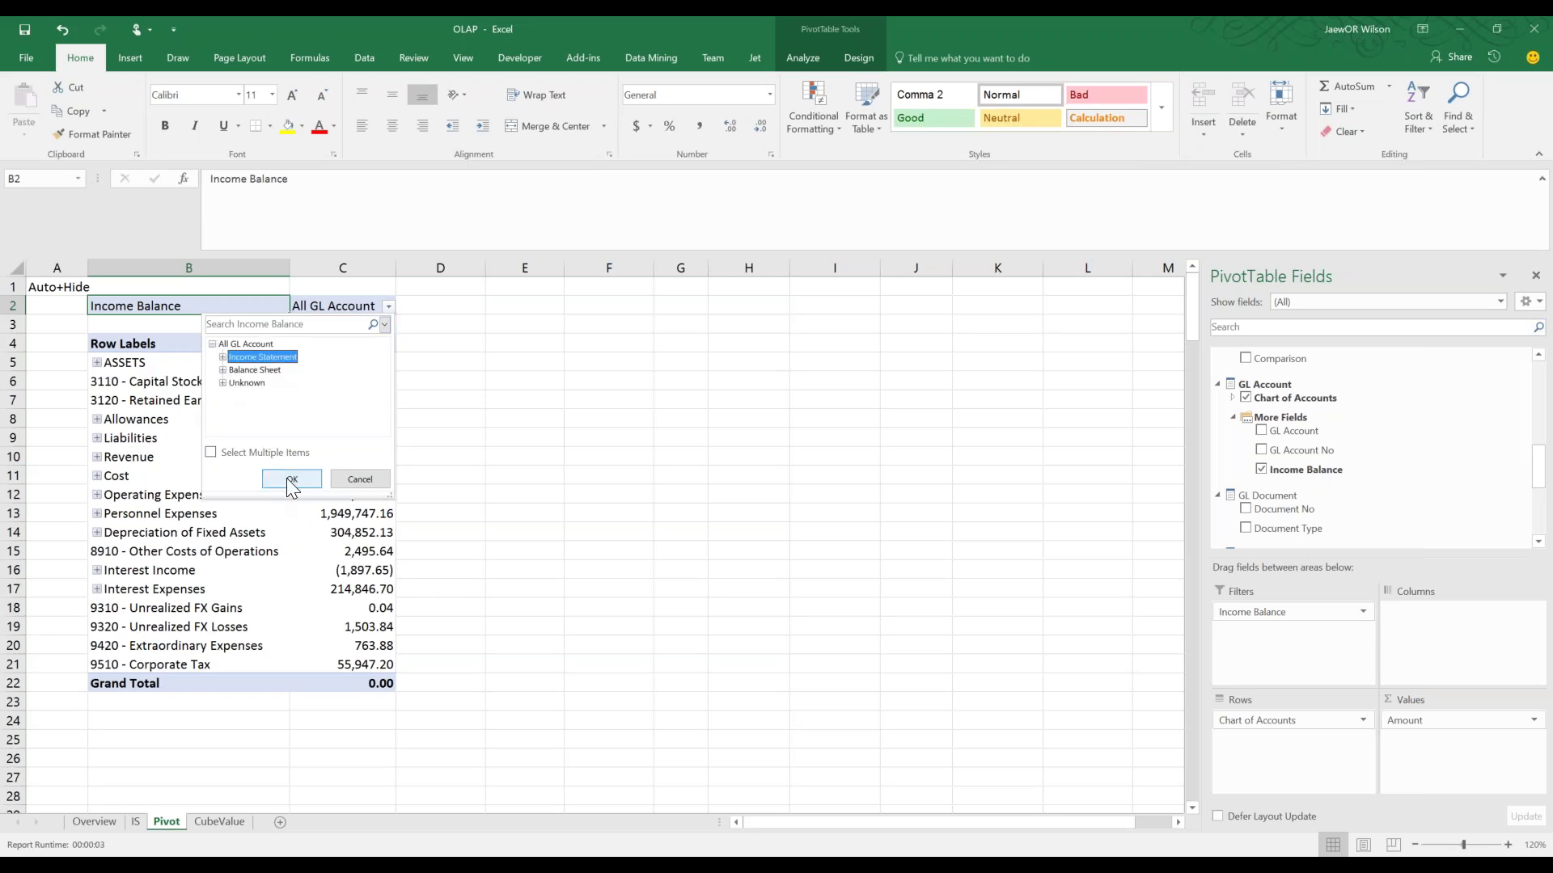
{"action": "left_click", "coordinate": [292, 481]}
{"action": "left_click_drag", "start_coordinate": [129, 366], "coordinate": [318, 571]}
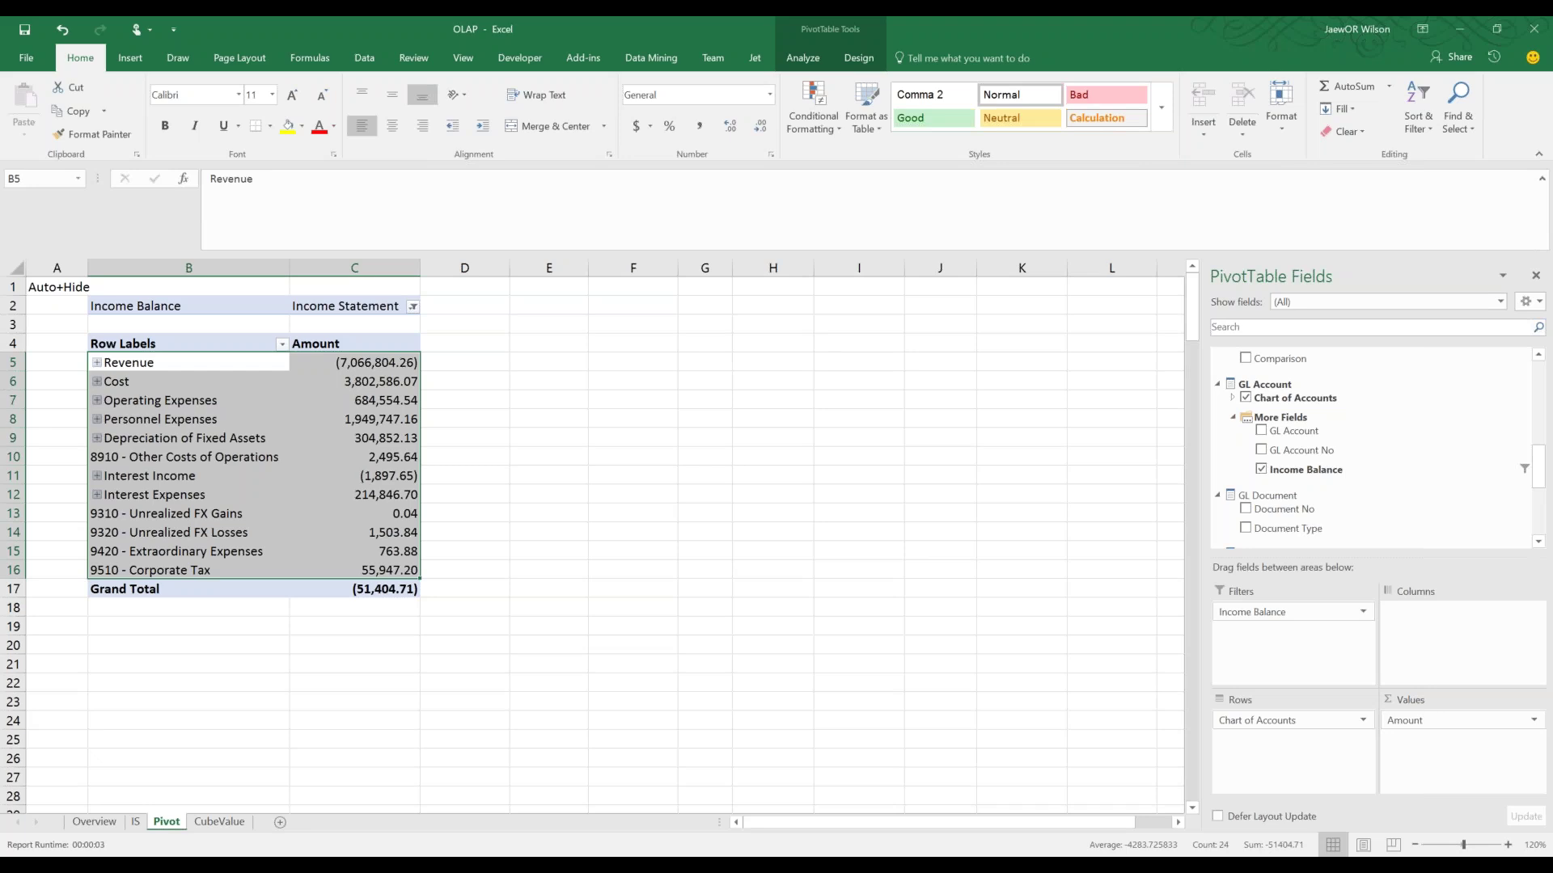
{"action": "left_click", "coordinate": [358, 587]}
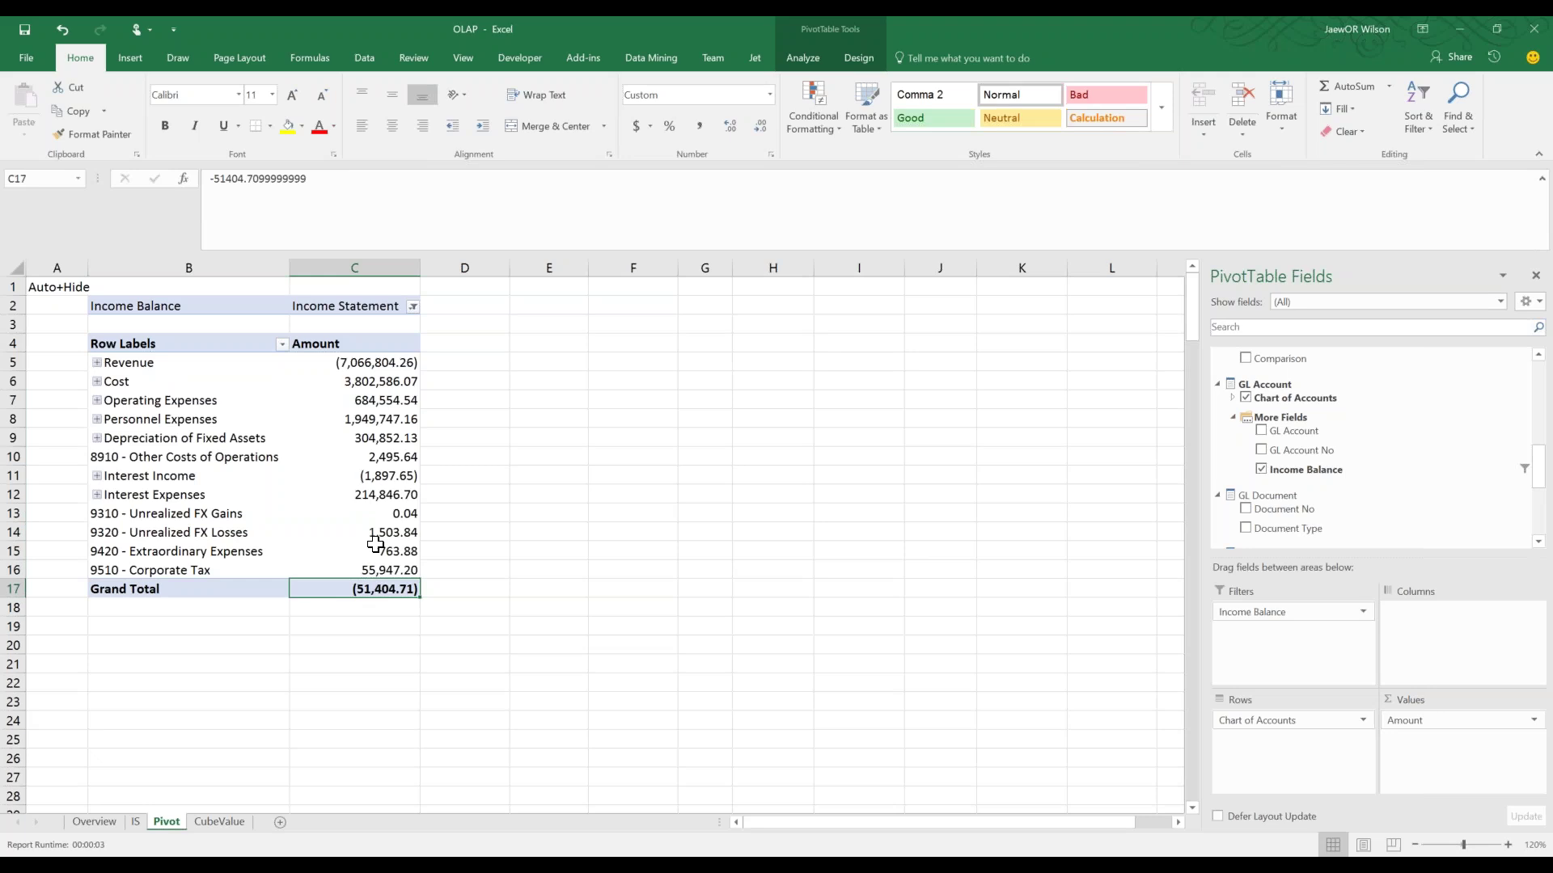
{"action": "left_click_drag", "start_coordinate": [387, 366], "coordinate": [390, 564]}
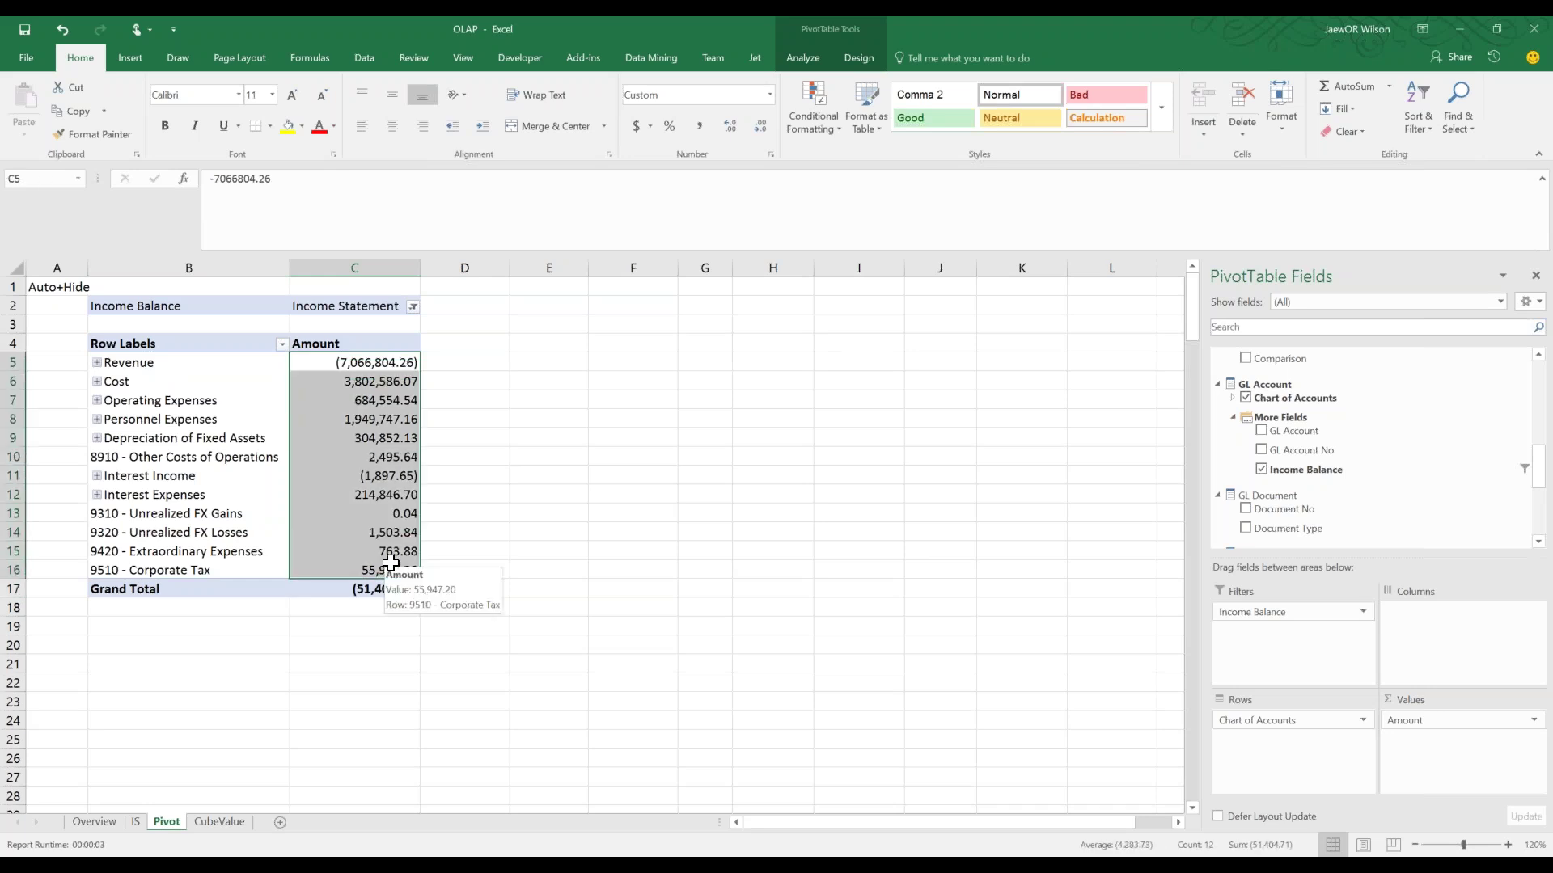
{"action": "left_click", "coordinate": [487, 369]}
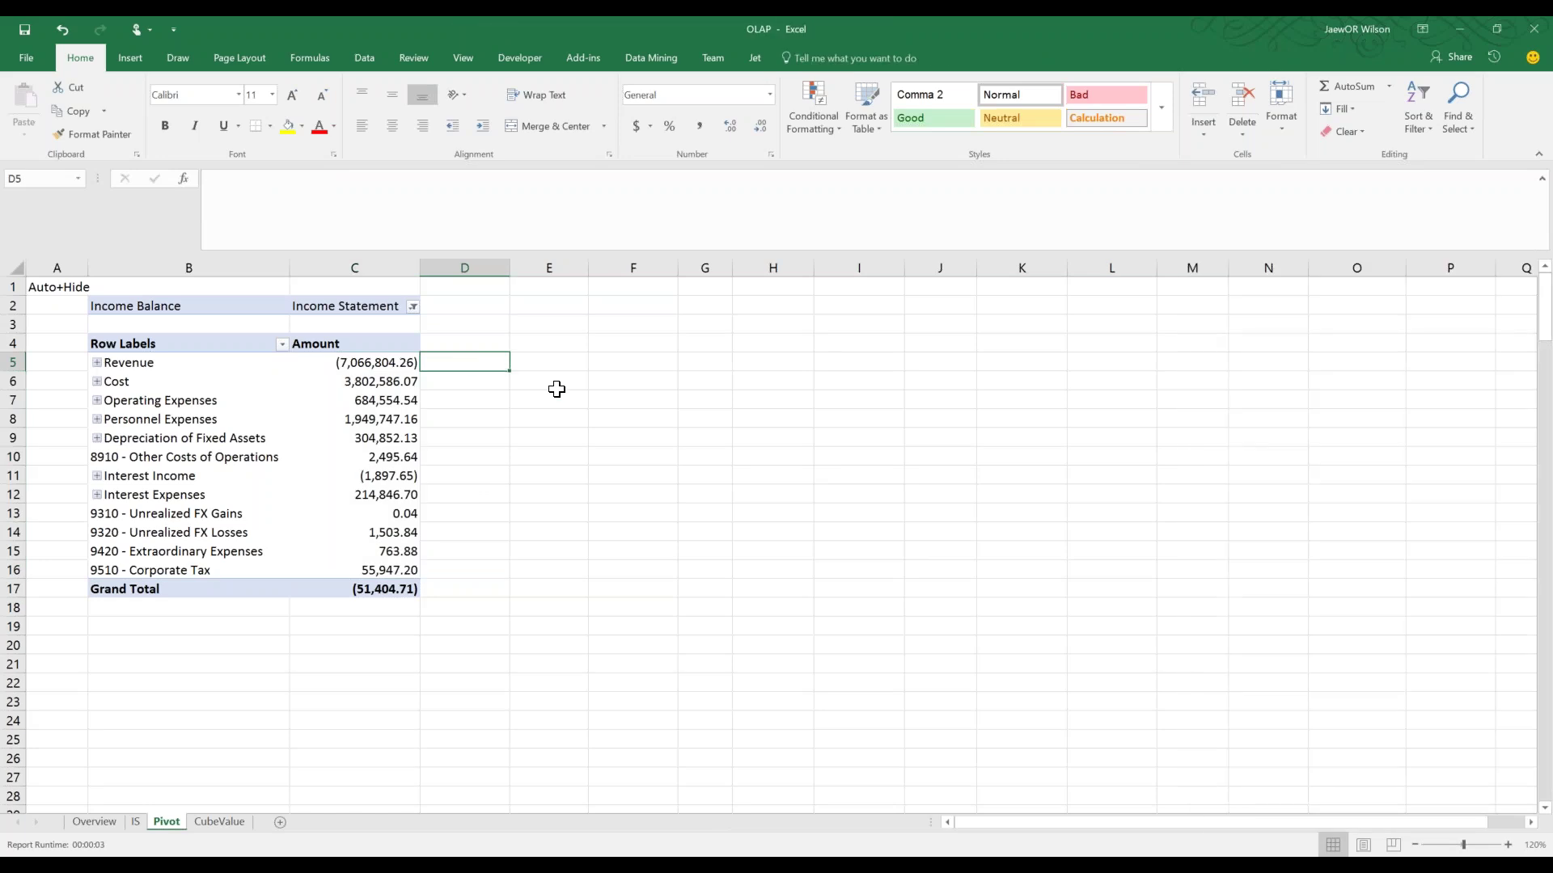
Examine the % of Revenue column on the IS sheet, glance at the CubeValue sheet, and return to the Pivot sheet's amounts
{"action": "left_click", "coordinate": [136, 821]}
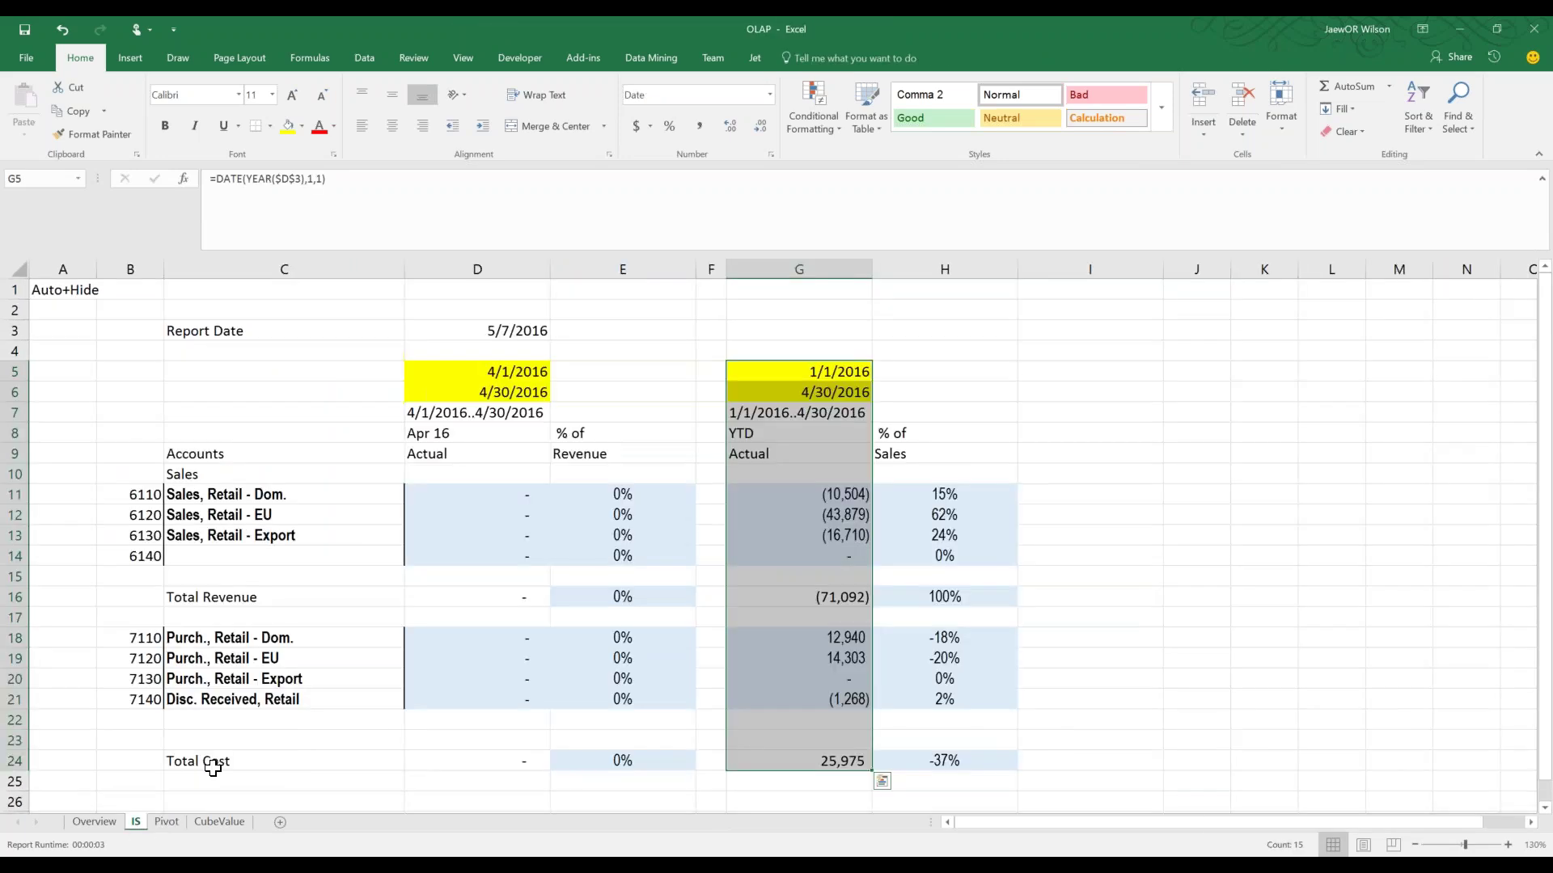
{"action": "left_click_drag", "start_coordinate": [581, 495], "coordinate": [574, 709]}
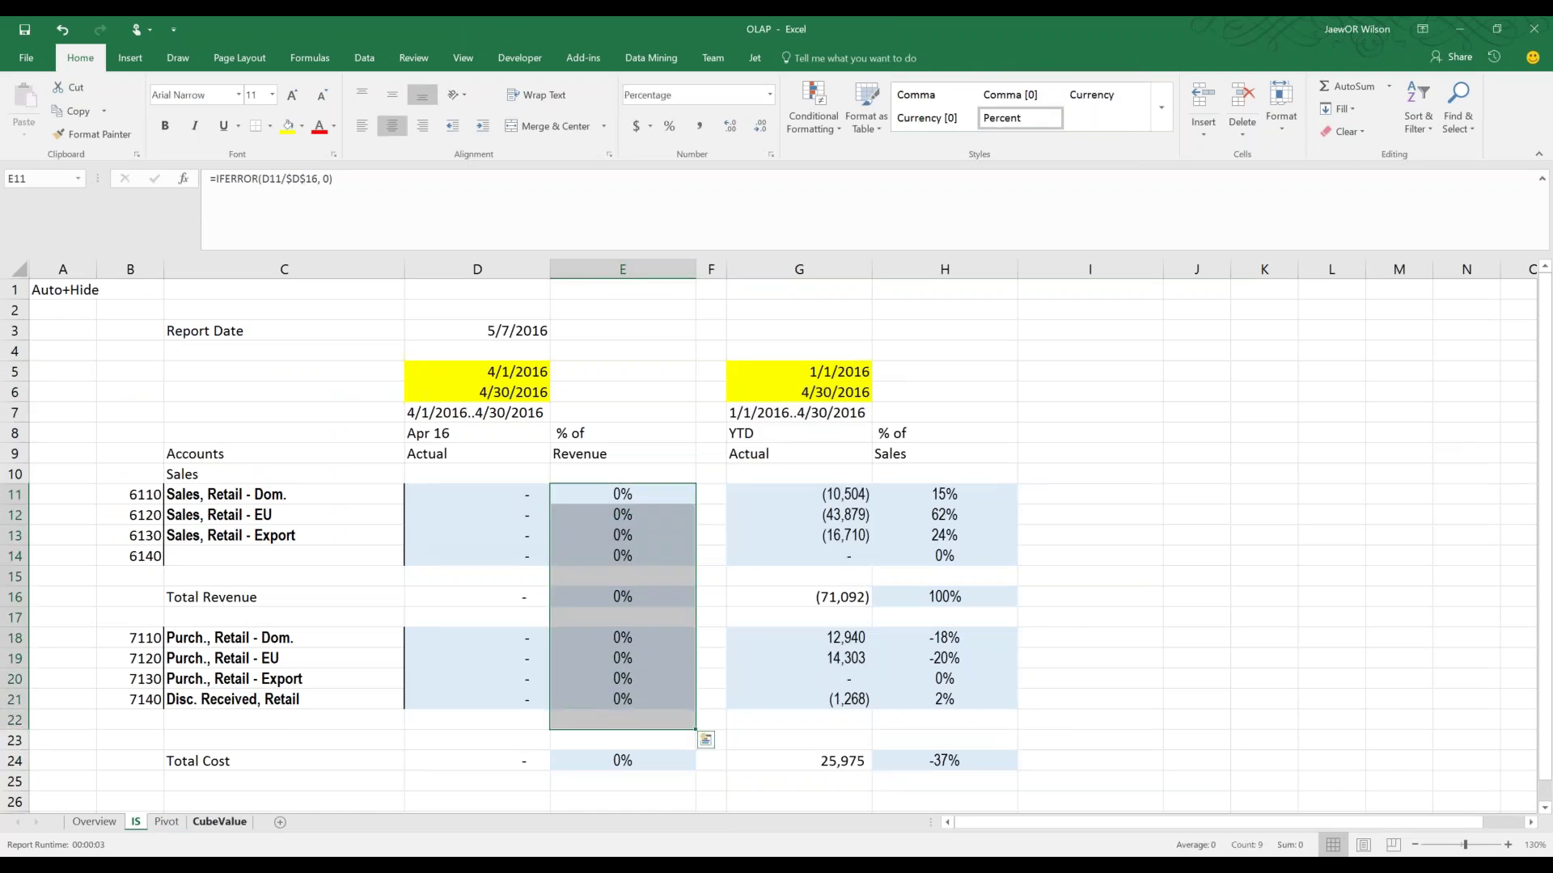
{"action": "key", "text": "ctrl+Page_Down"}
{"action": "key", "text": "ctrl+Page_Down"}
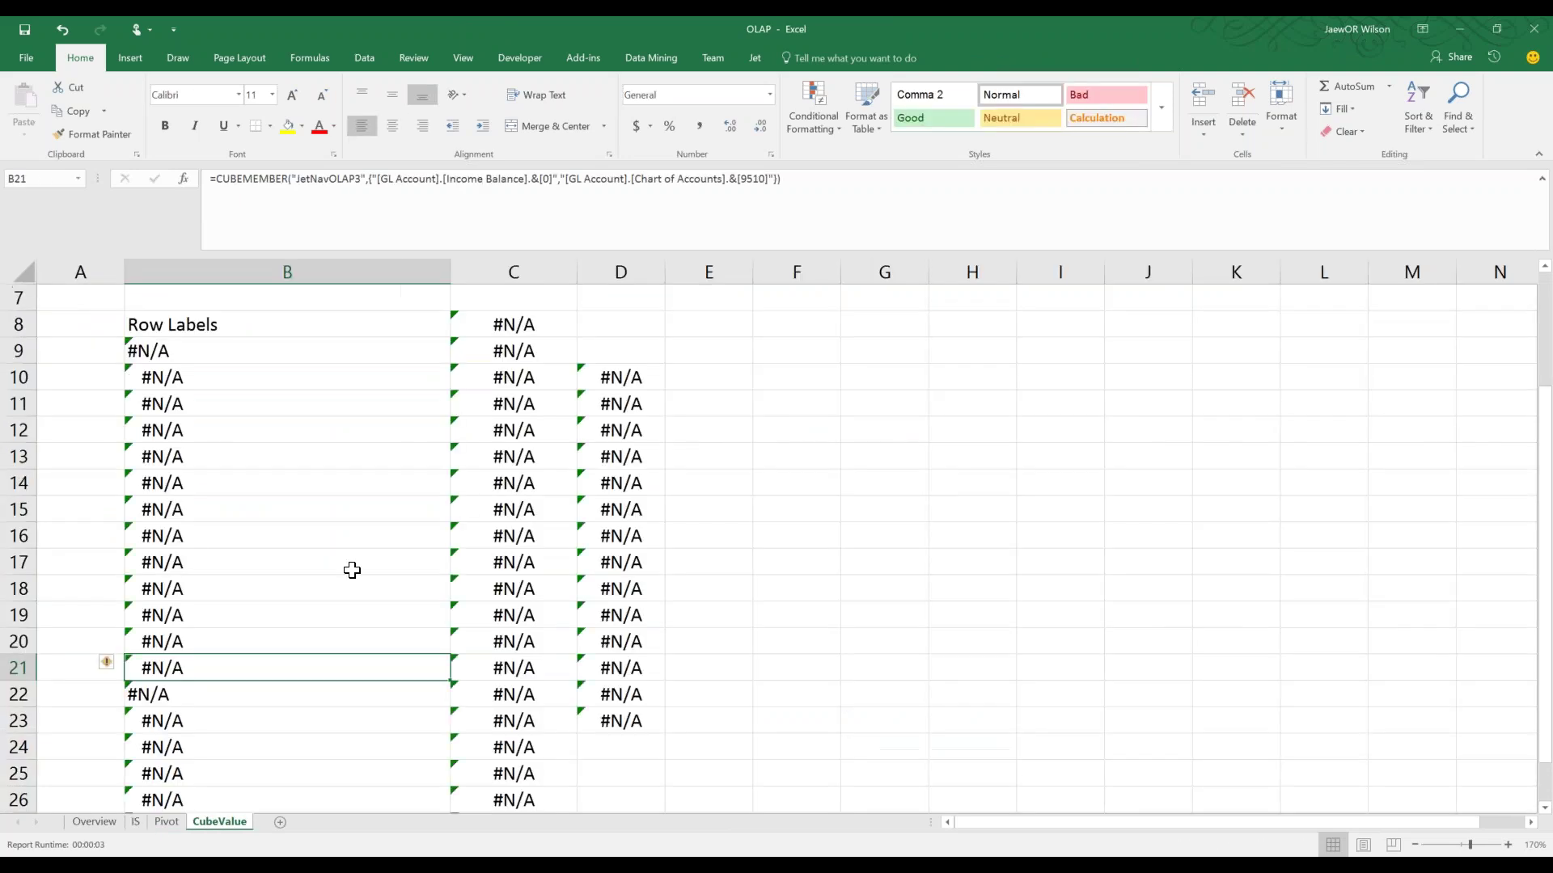
{"action": "left_click", "coordinate": [135, 822]}
{"action": "left_click", "coordinate": [167, 822]}
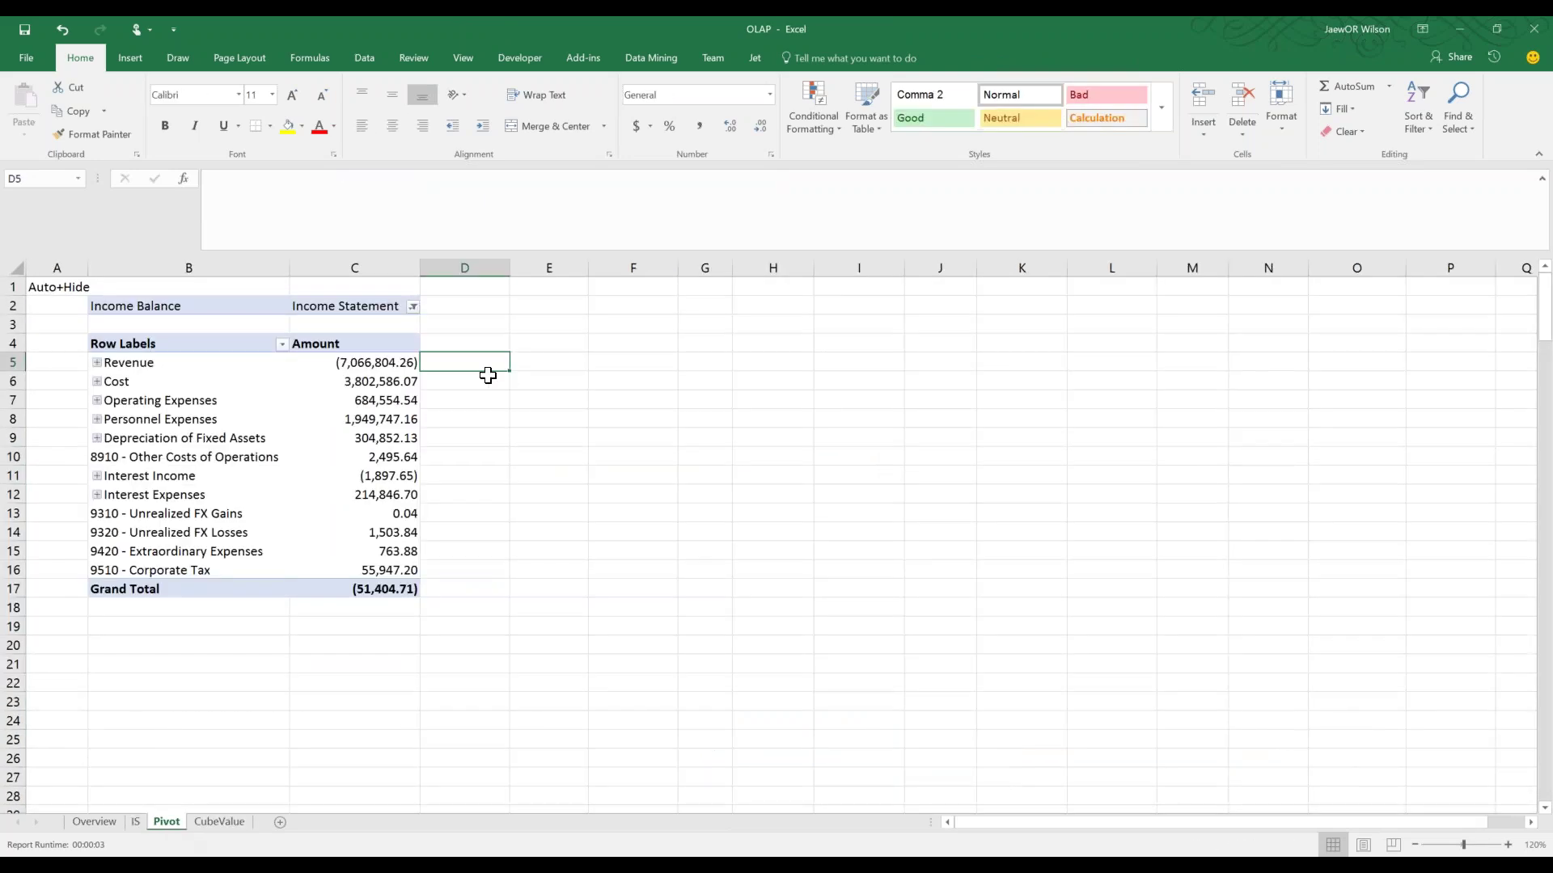
{"action": "left_click_drag", "start_coordinate": [388, 362], "coordinate": [377, 569]}
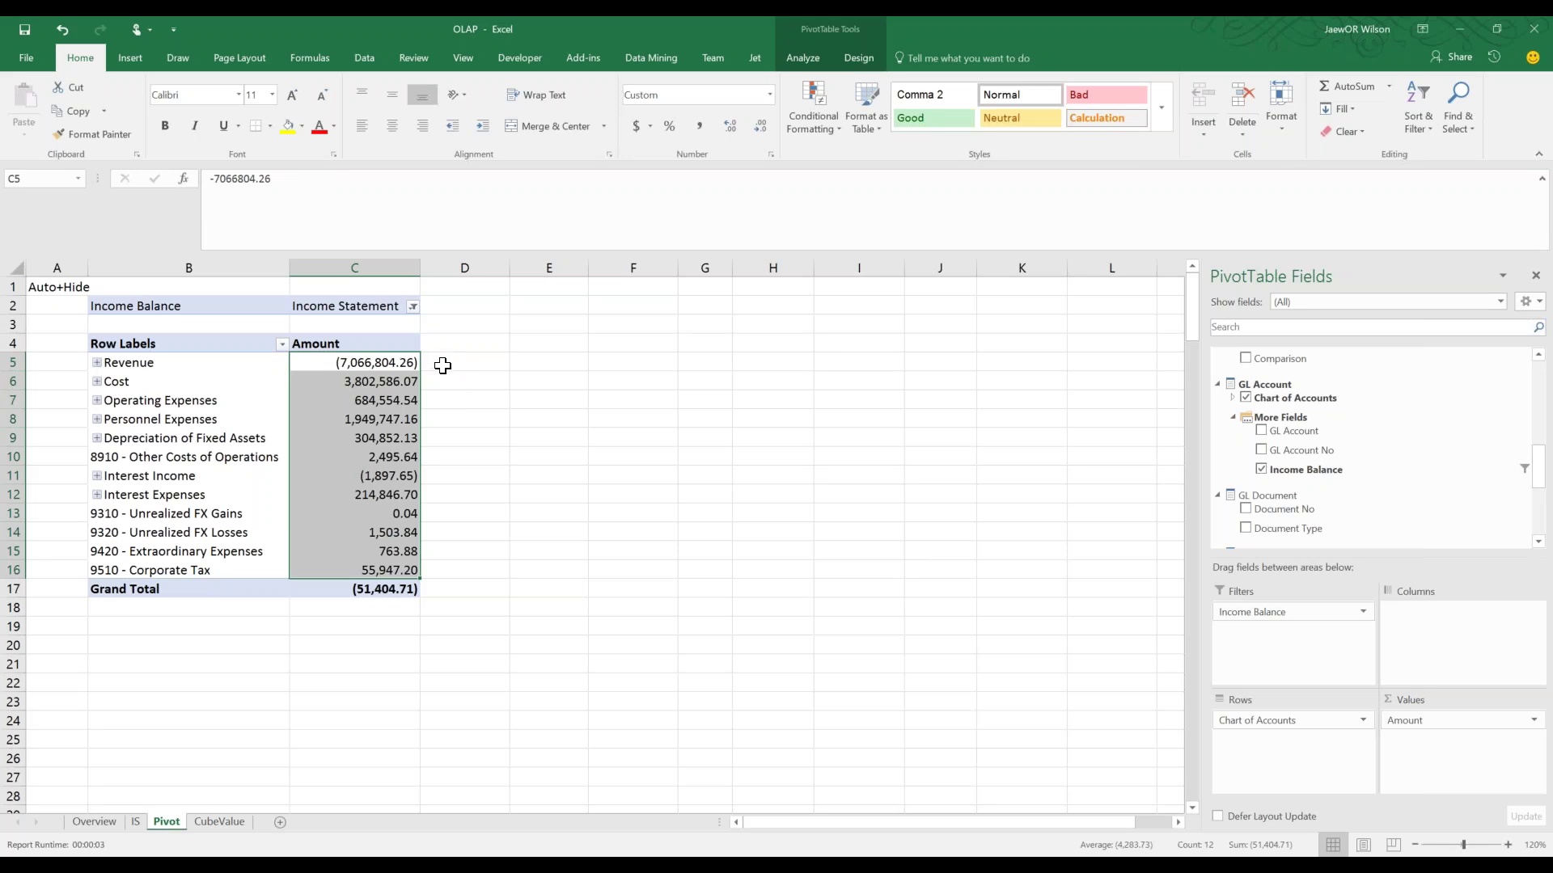
Enter a GETPIVOTDATA formula in D5 that divides the Revenue amount by itself
{"action": "left_click", "coordinate": [442, 366]}
{"action": "type", "text": "="}
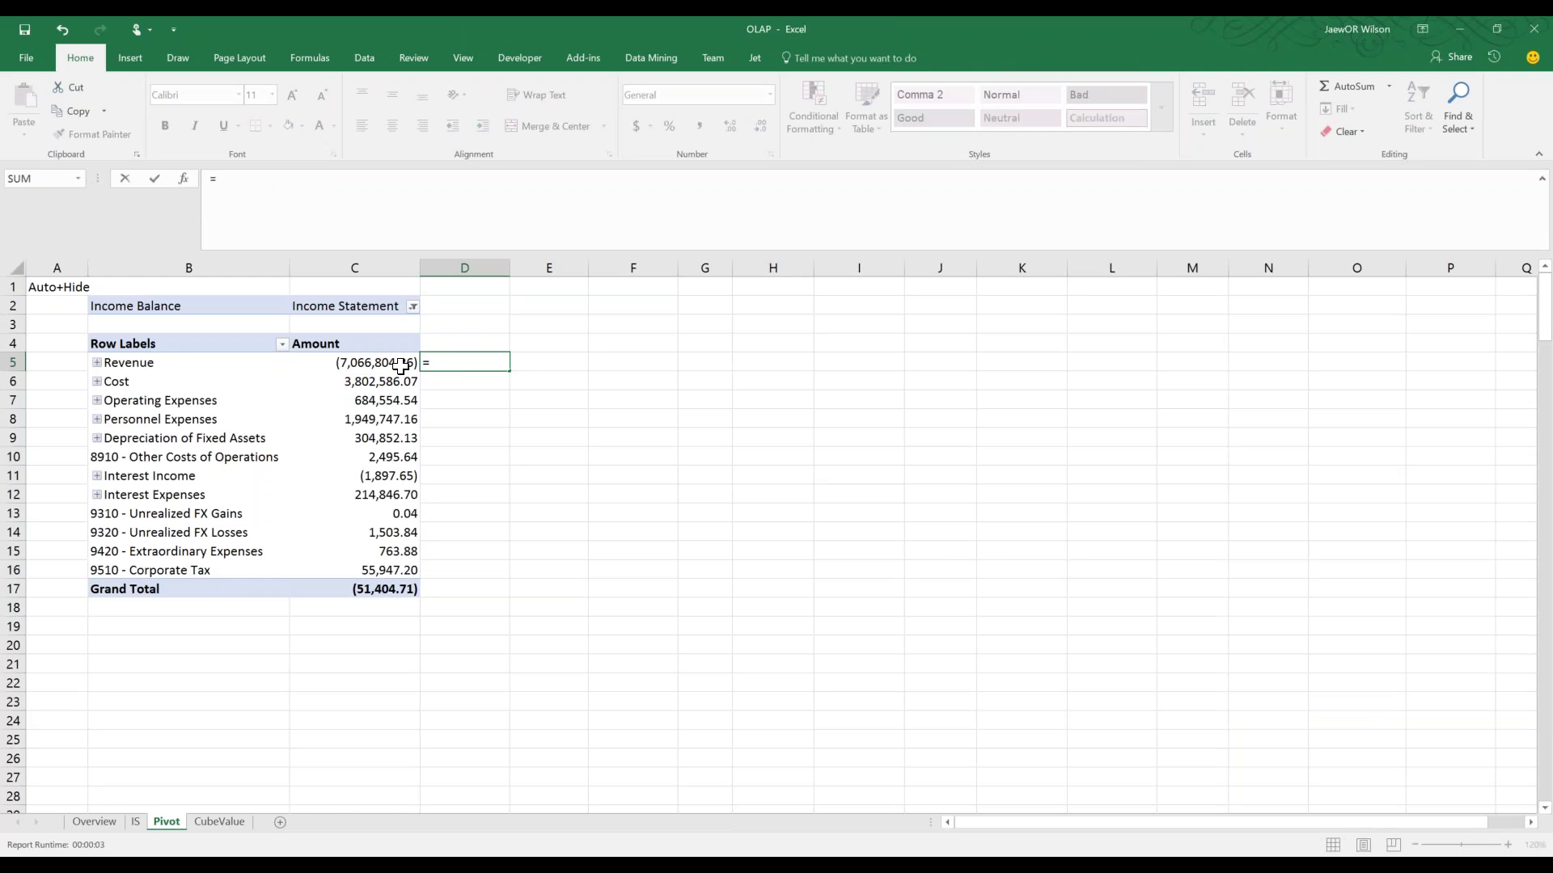
{"action": "left_click", "coordinate": [400, 365]}
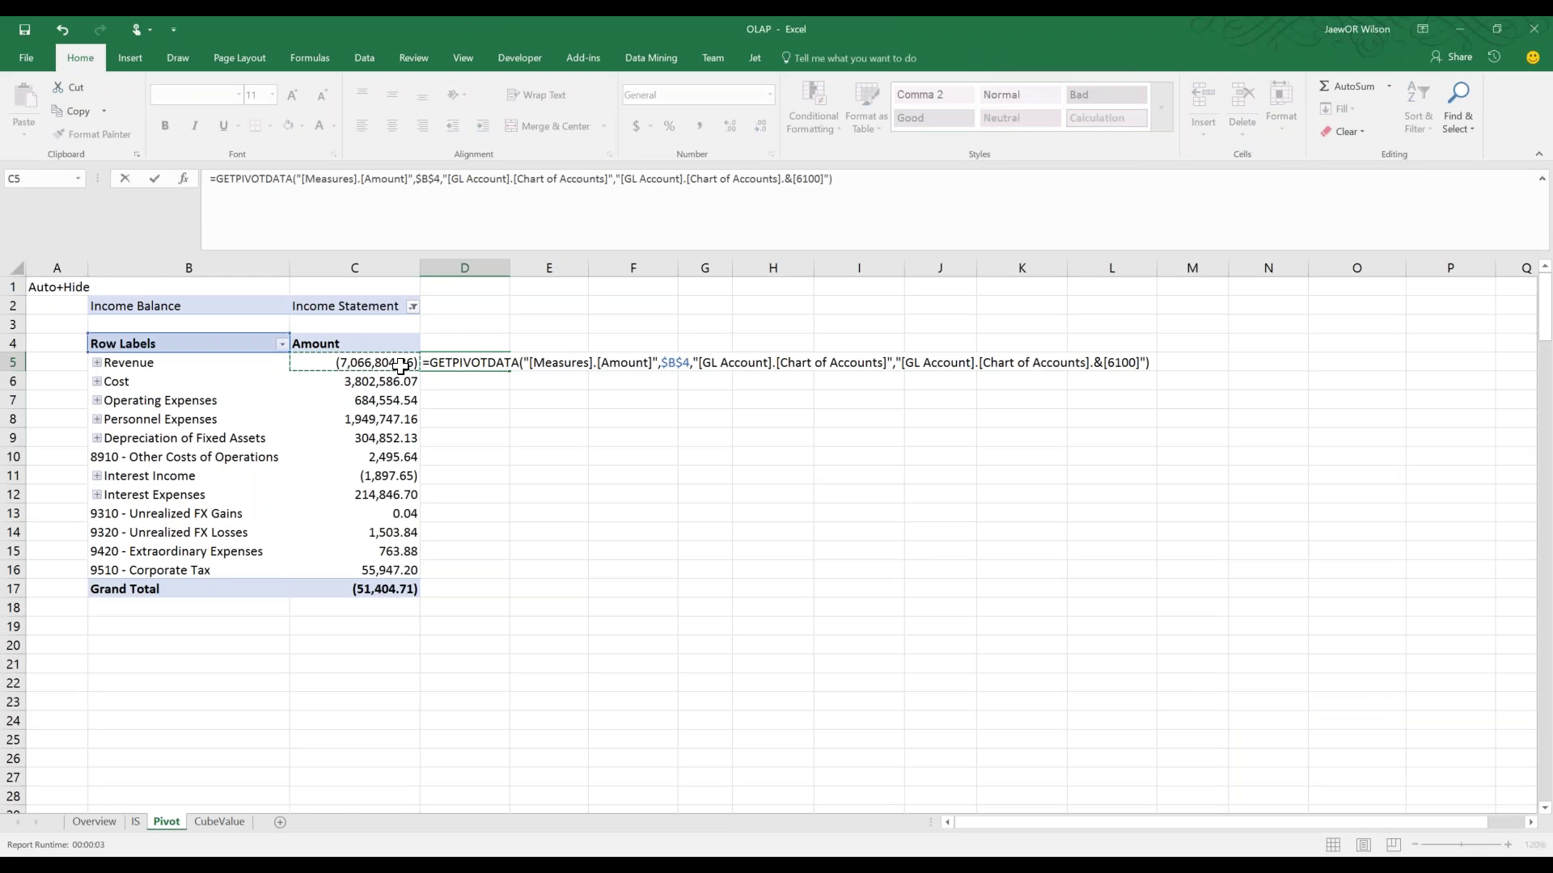
{"action": "type", "text": "/"}
{"action": "left_click", "coordinate": [377, 359]}
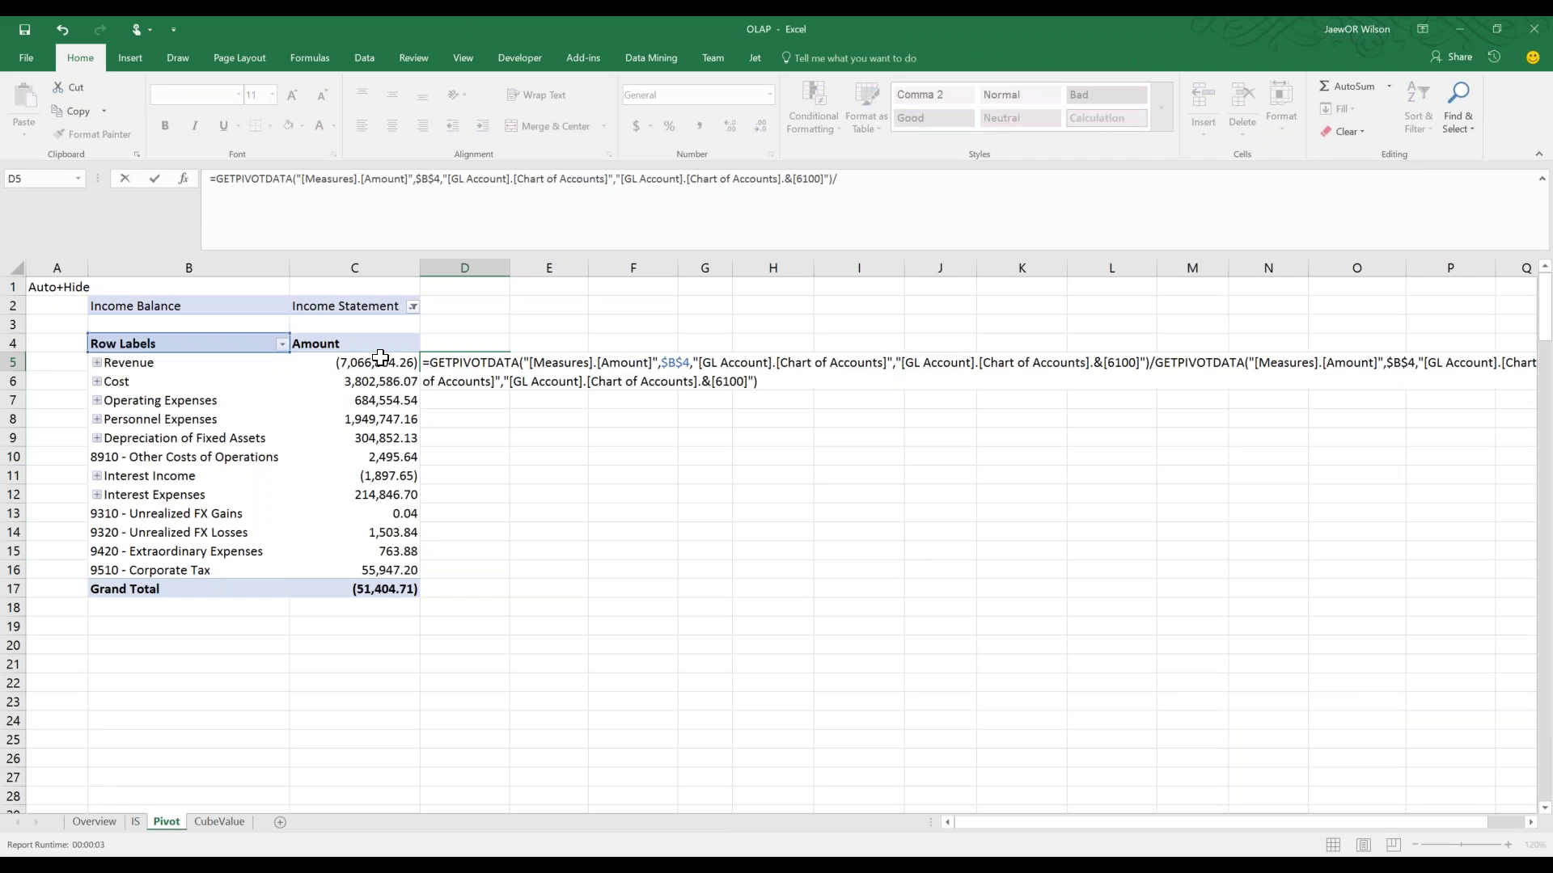
{"action": "key", "text": "Return"}
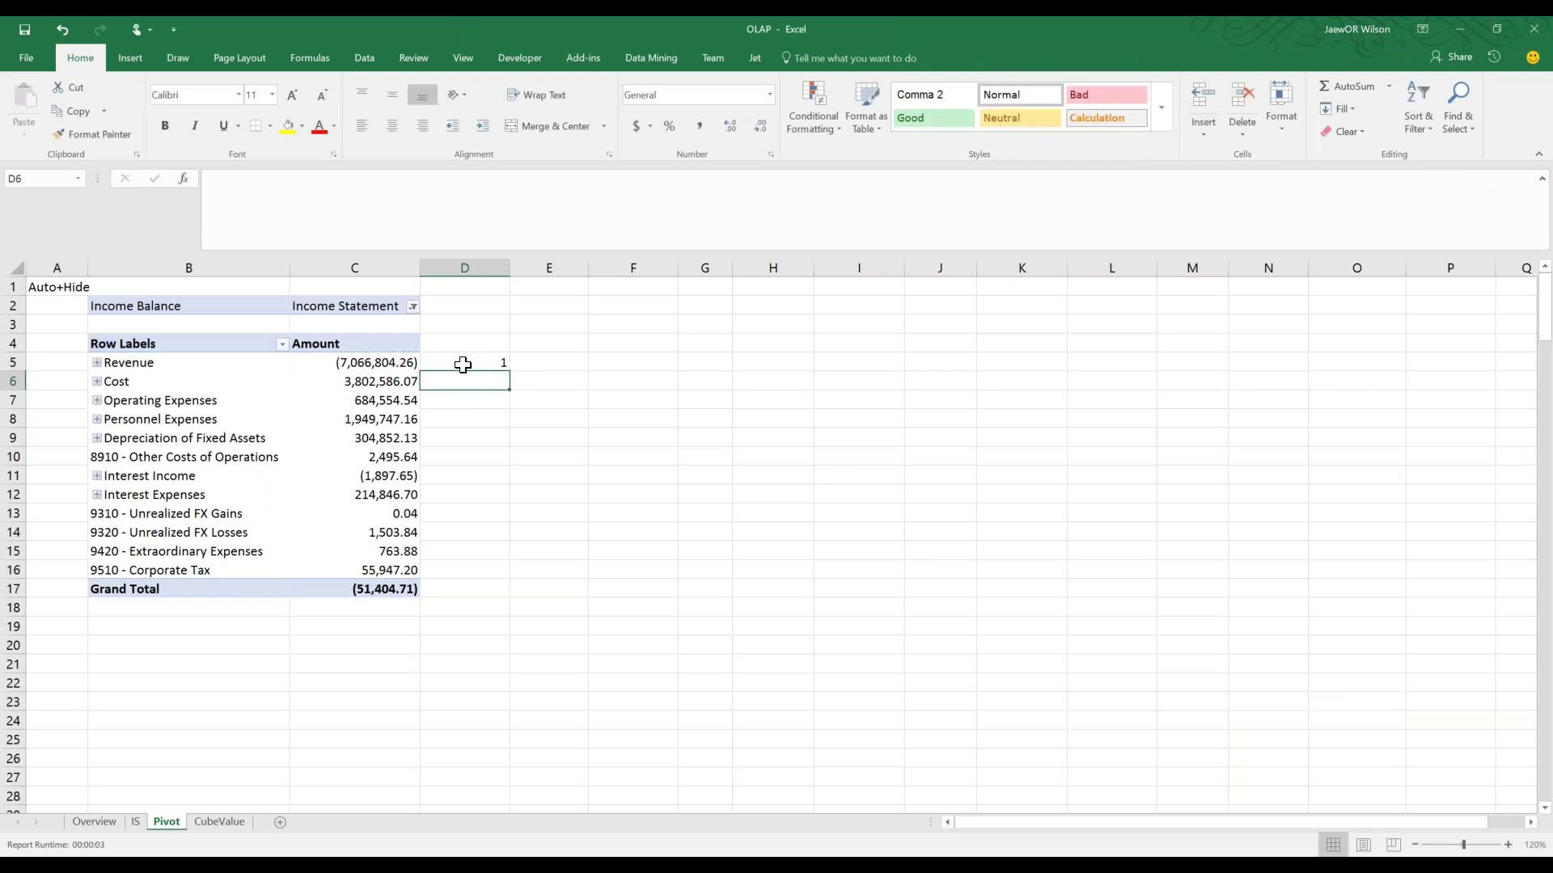
Try to fill the D5 ratio formula down through D16 for the remaining accounts
{"action": "left_click", "coordinate": [495, 363]}
{"action": "left_click_drag", "start_coordinate": [508, 370], "coordinate": [503, 579]}
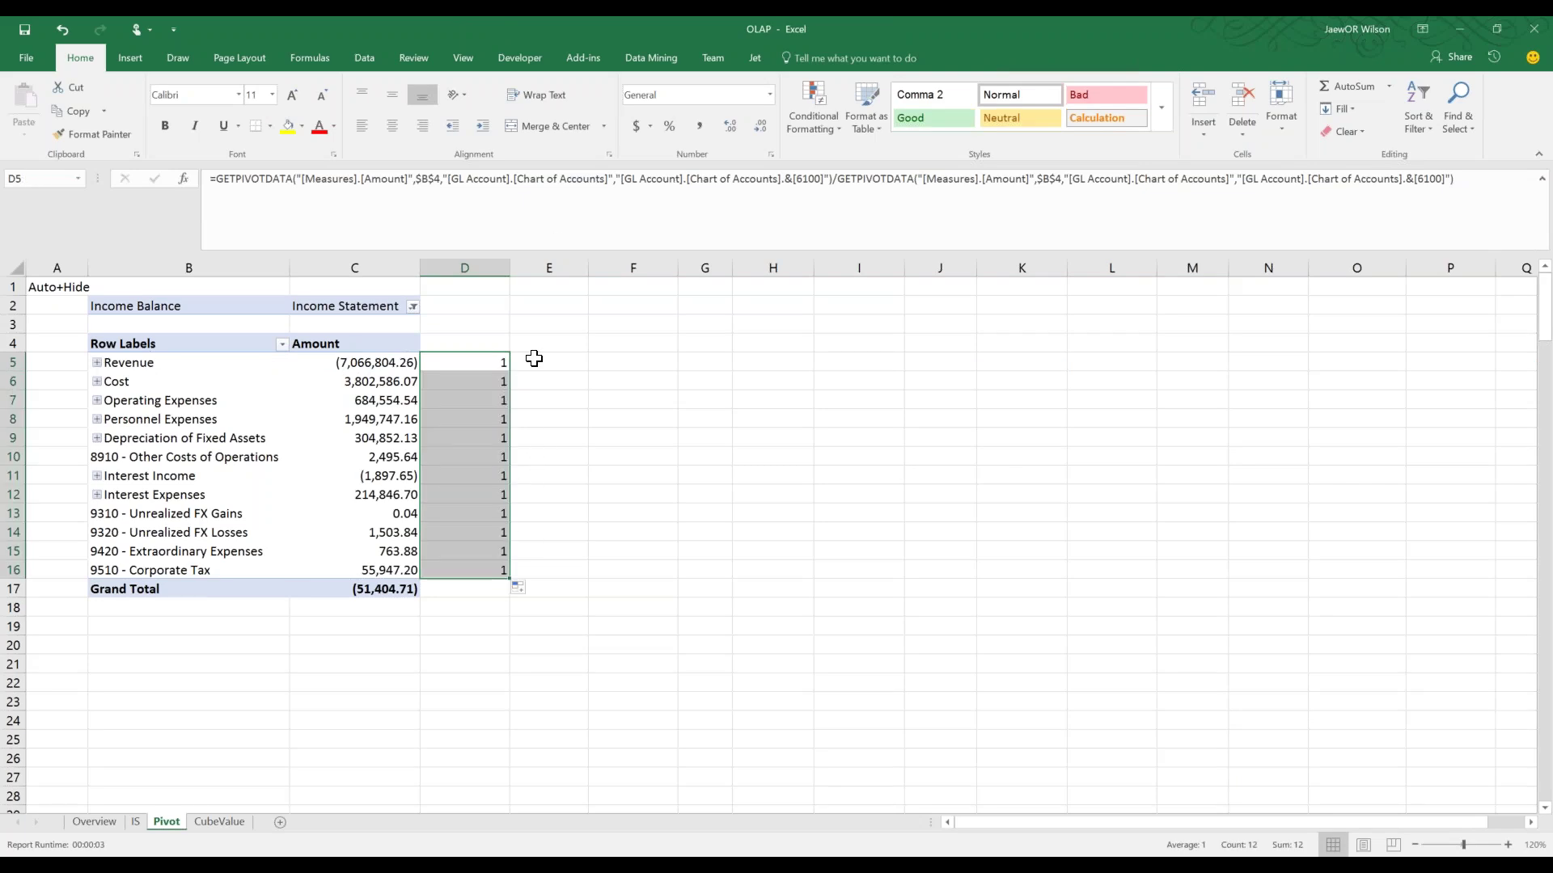
{"action": "left_click_drag", "start_coordinate": [485, 363], "coordinate": [473, 570]}
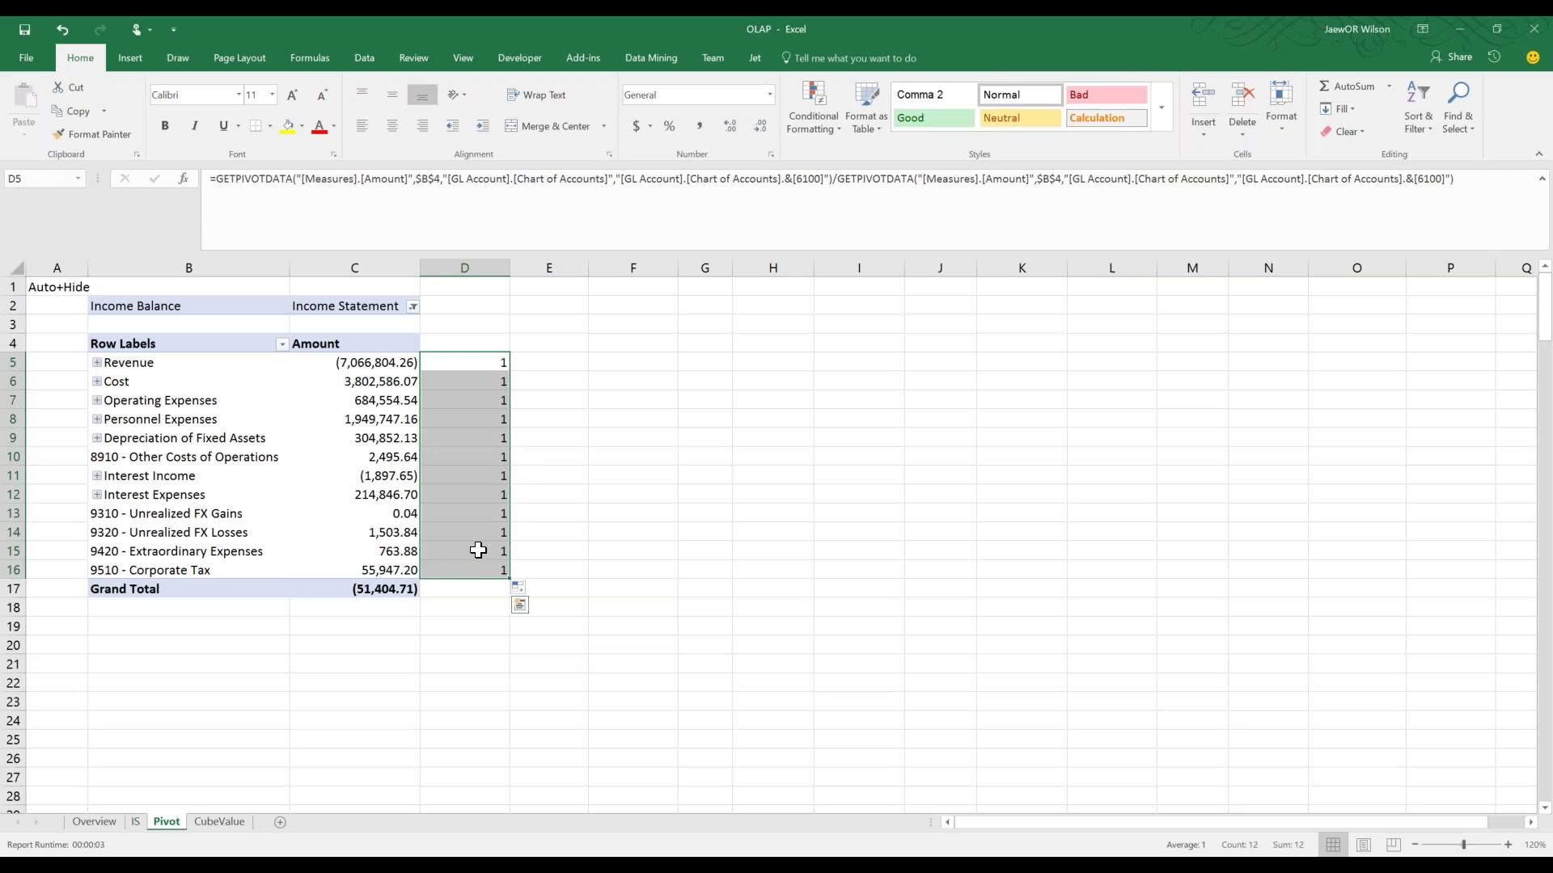
{"action": "left_click", "coordinate": [471, 364]}
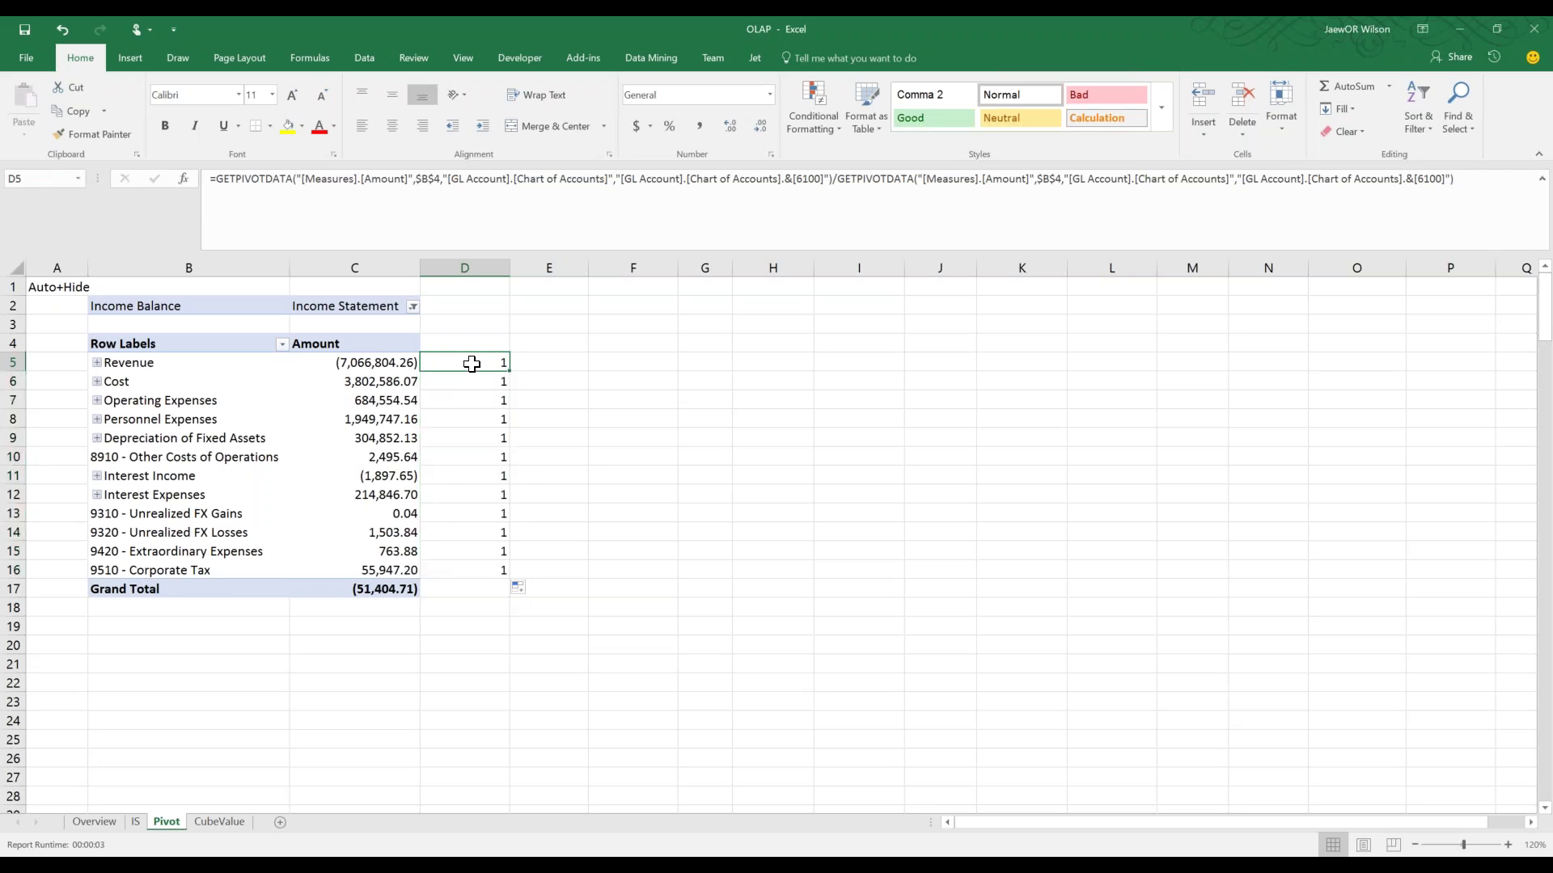
{"action": "left_click_drag", "start_coordinate": [509, 369], "coordinate": [500, 576]}
Inspect the copied formula in D9, checking its GETPIVOTDATA function and the account number it references, without changing it
{"action": "double_click", "coordinate": [461, 437]}
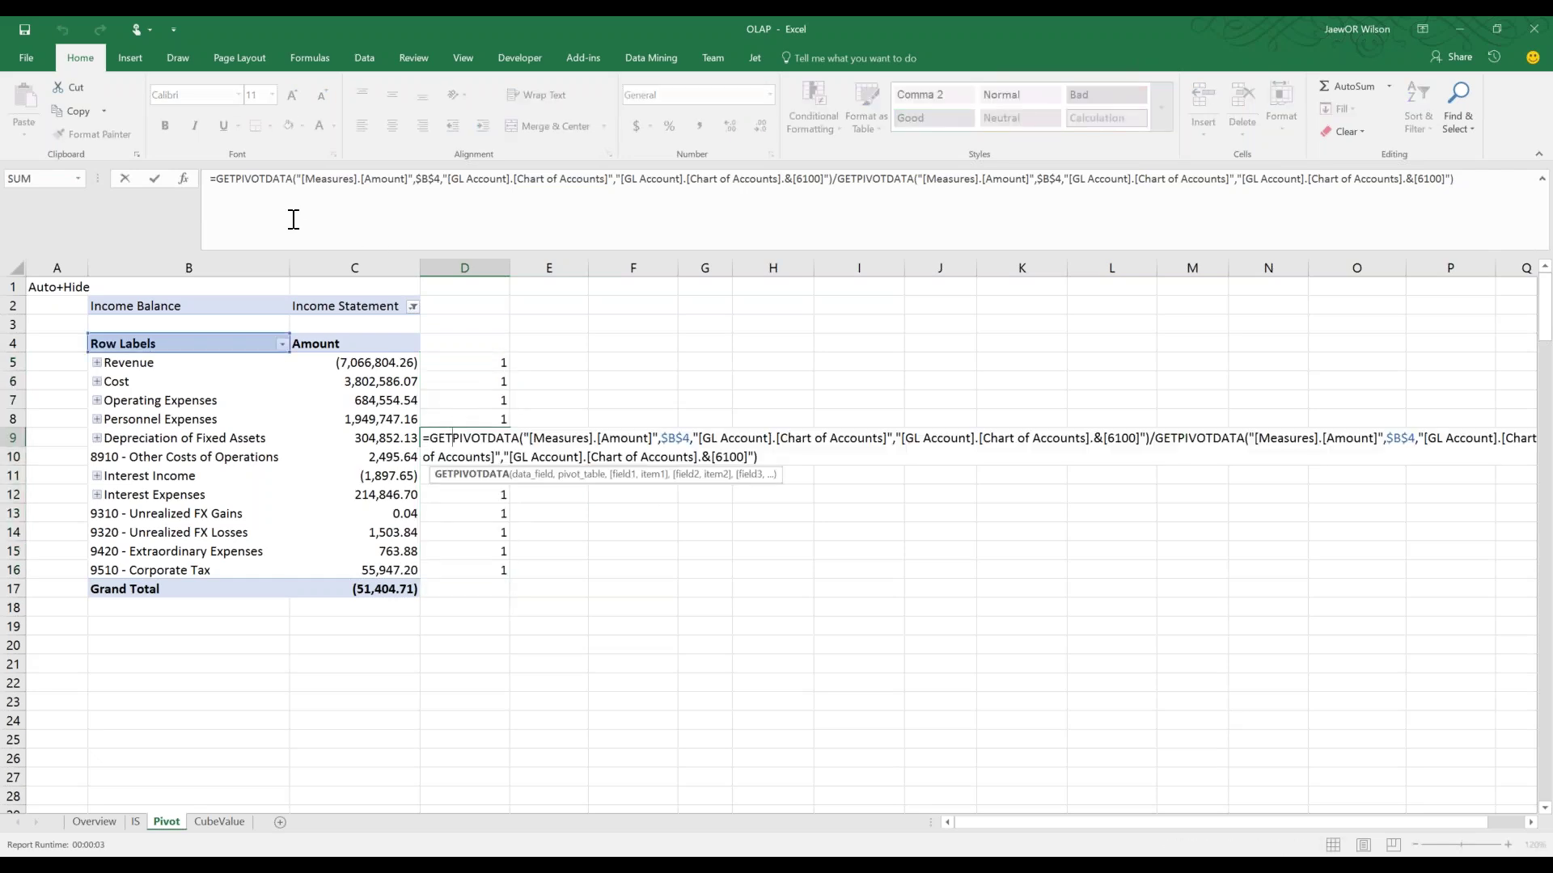
{"action": "left_click", "coordinate": [217, 178]}
{"action": "left_click_drag", "start_coordinate": [216, 179], "coordinate": [295, 180]}
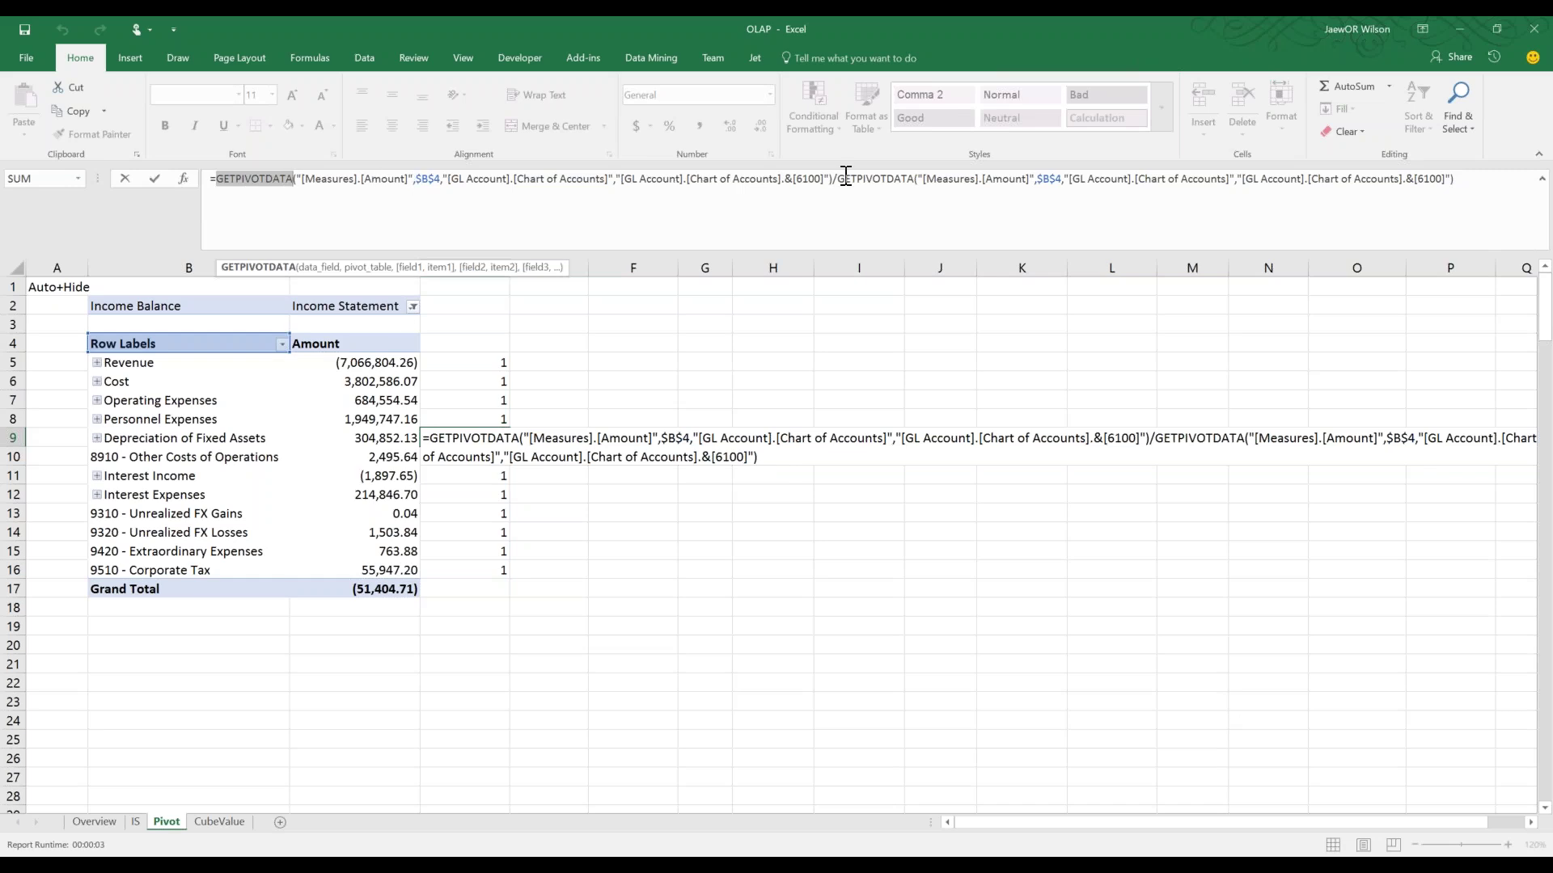
{"action": "left_click_drag", "start_coordinate": [798, 180], "coordinate": [819, 181]}
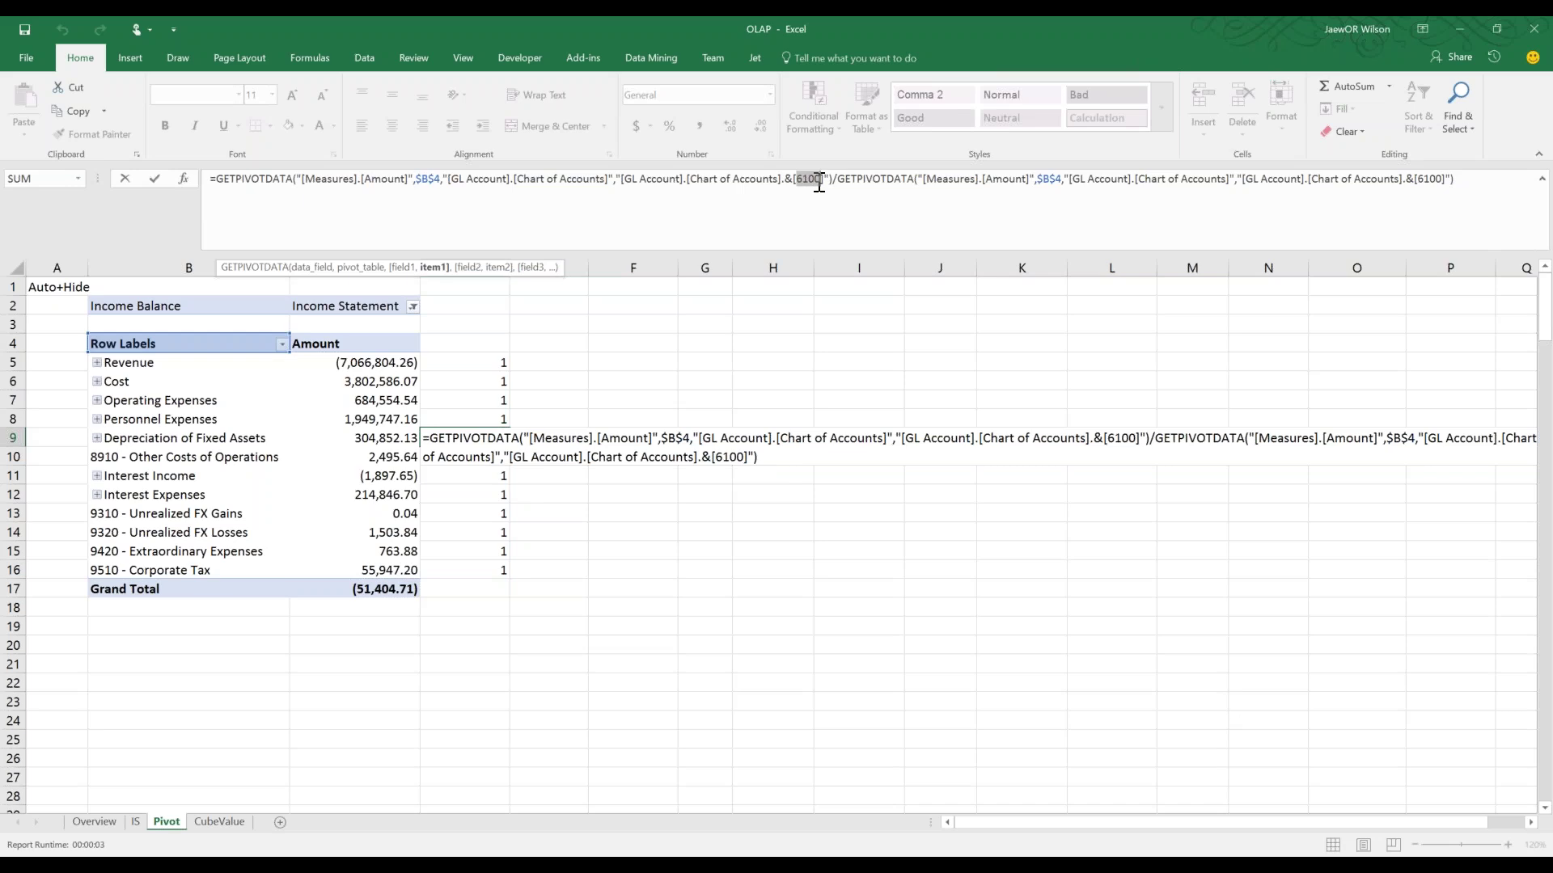
{"action": "key", "text": "Escape"}
Replace the copied formula in D6 with one dividing the Cost amount by the Revenue amount
{"action": "key", "text": "Up"}
{"action": "key", "text": "Up"}
{"action": "key", "text": "Up"}
{"action": "double_click", "coordinate": [503, 376]}
{"action": "key", "text": "Escape"}
{"action": "key", "text": "Delete"}
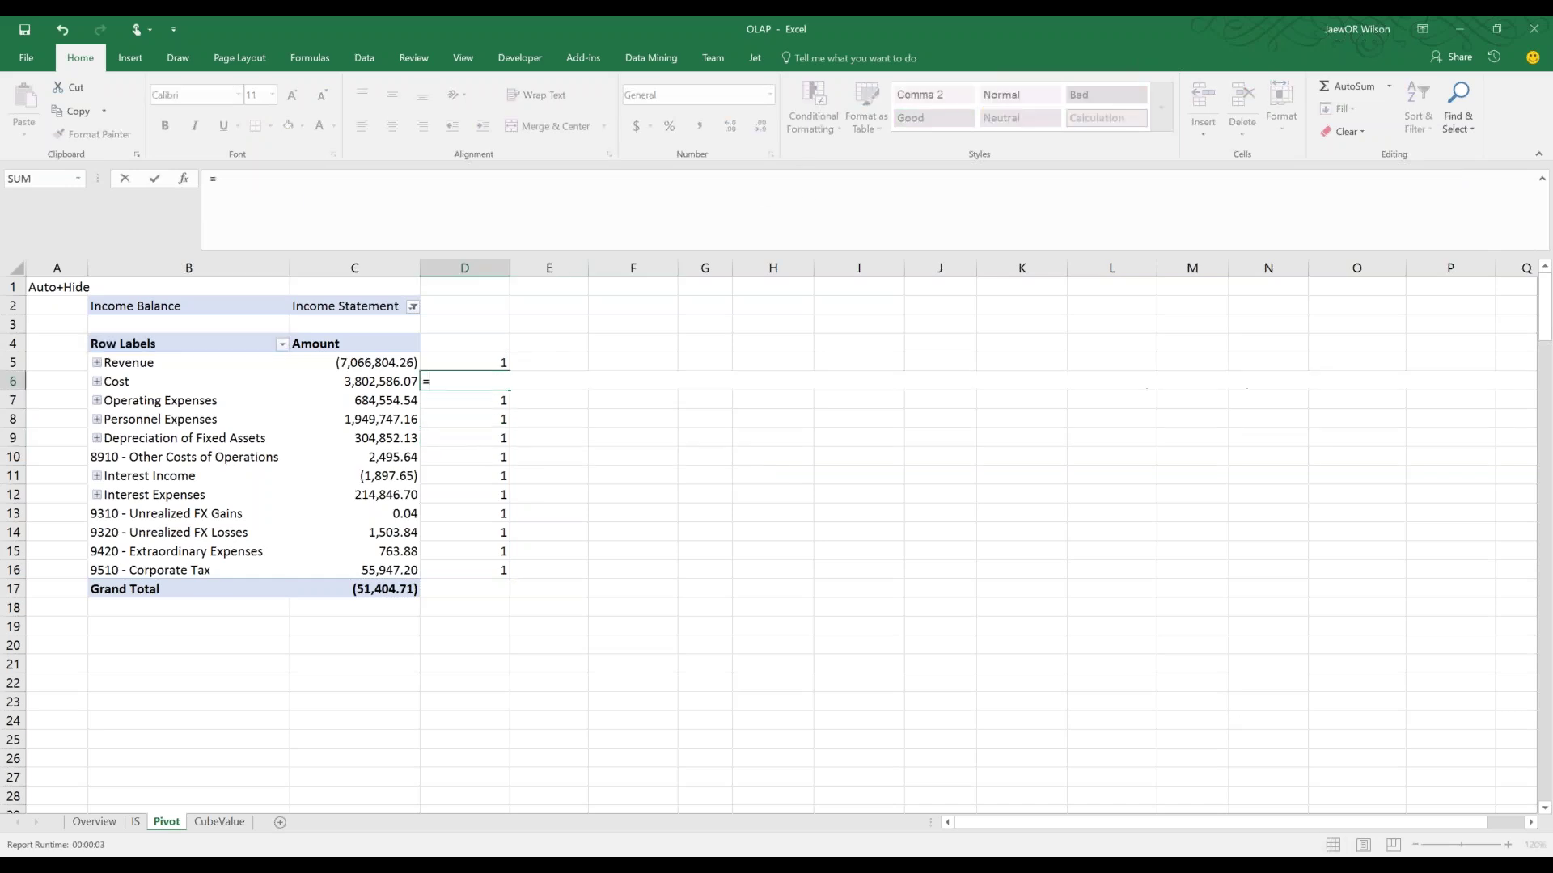
{"action": "type", "text": "="}
{"action": "left_click", "coordinate": [387, 382]}
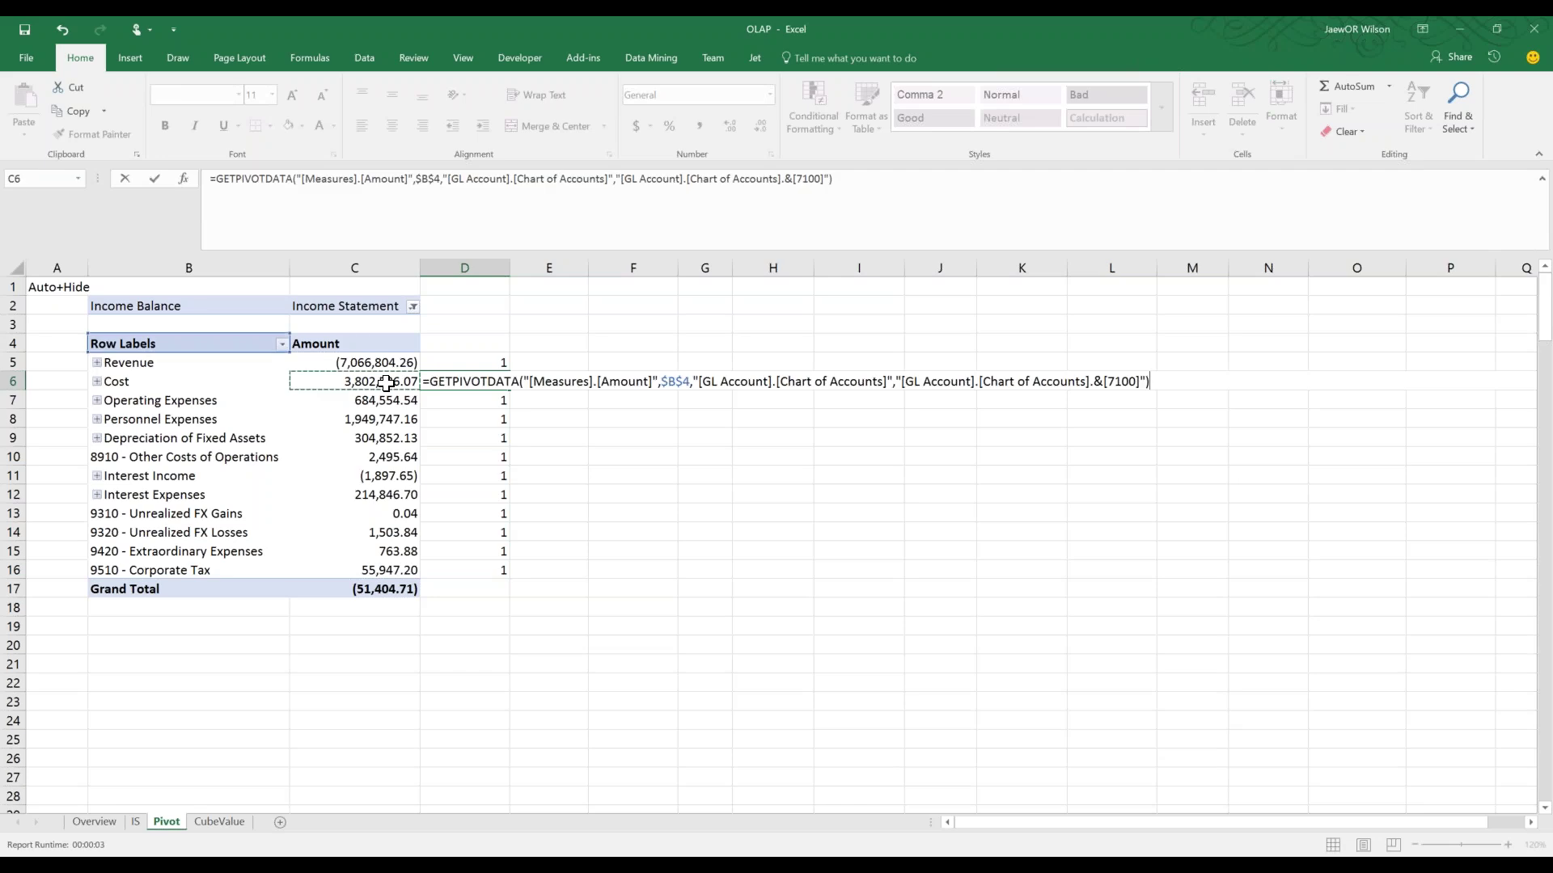
{"action": "type", "text": "/"}
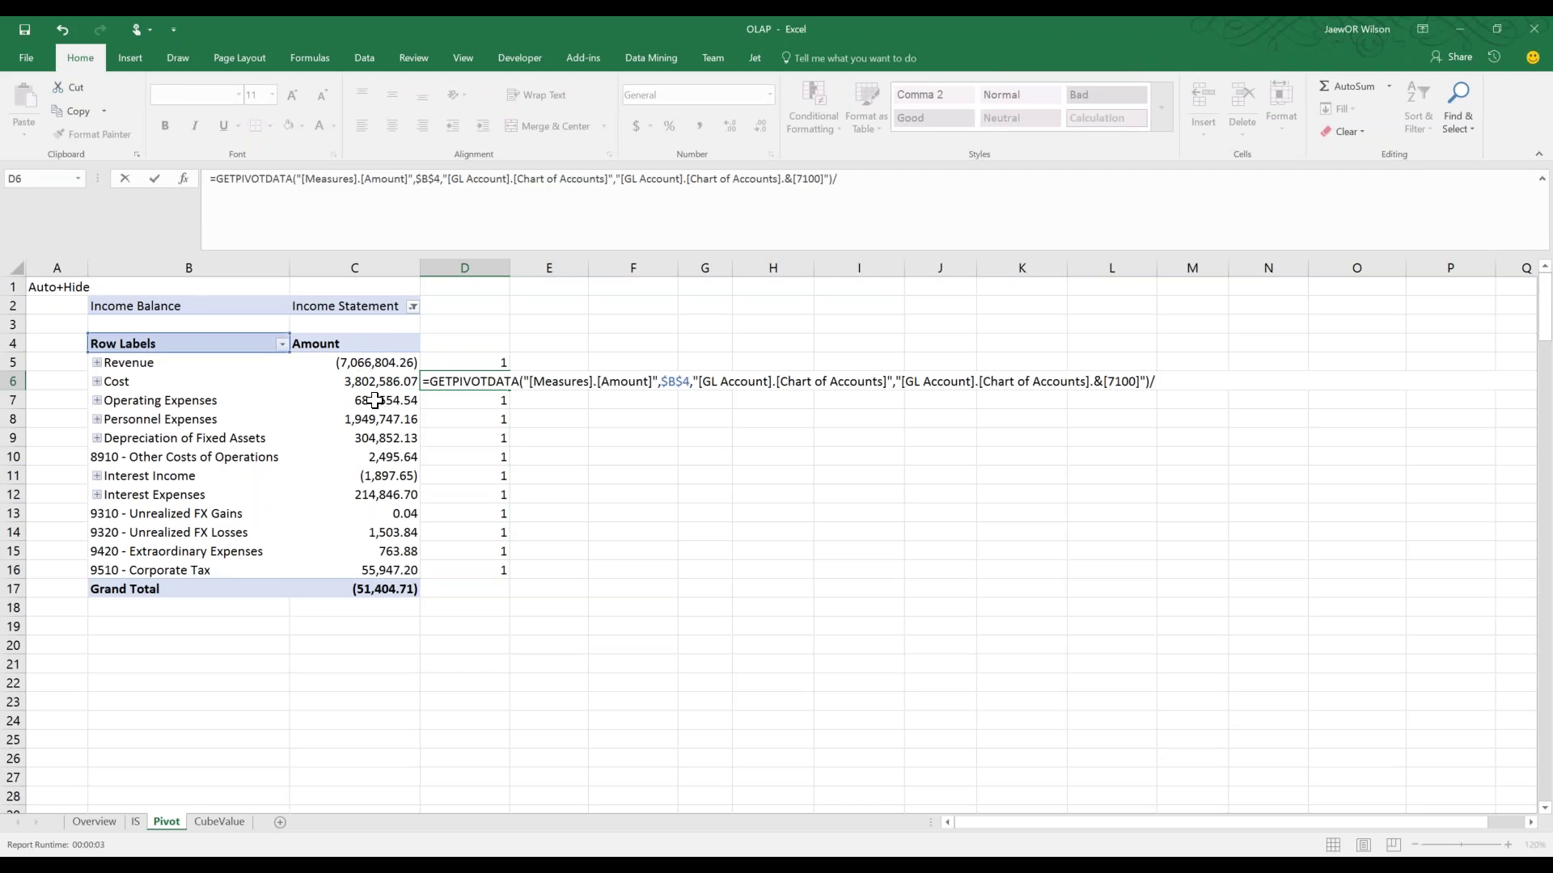
{"action": "left_click", "coordinate": [381, 377]}
{"action": "left_click", "coordinate": [381, 364]}
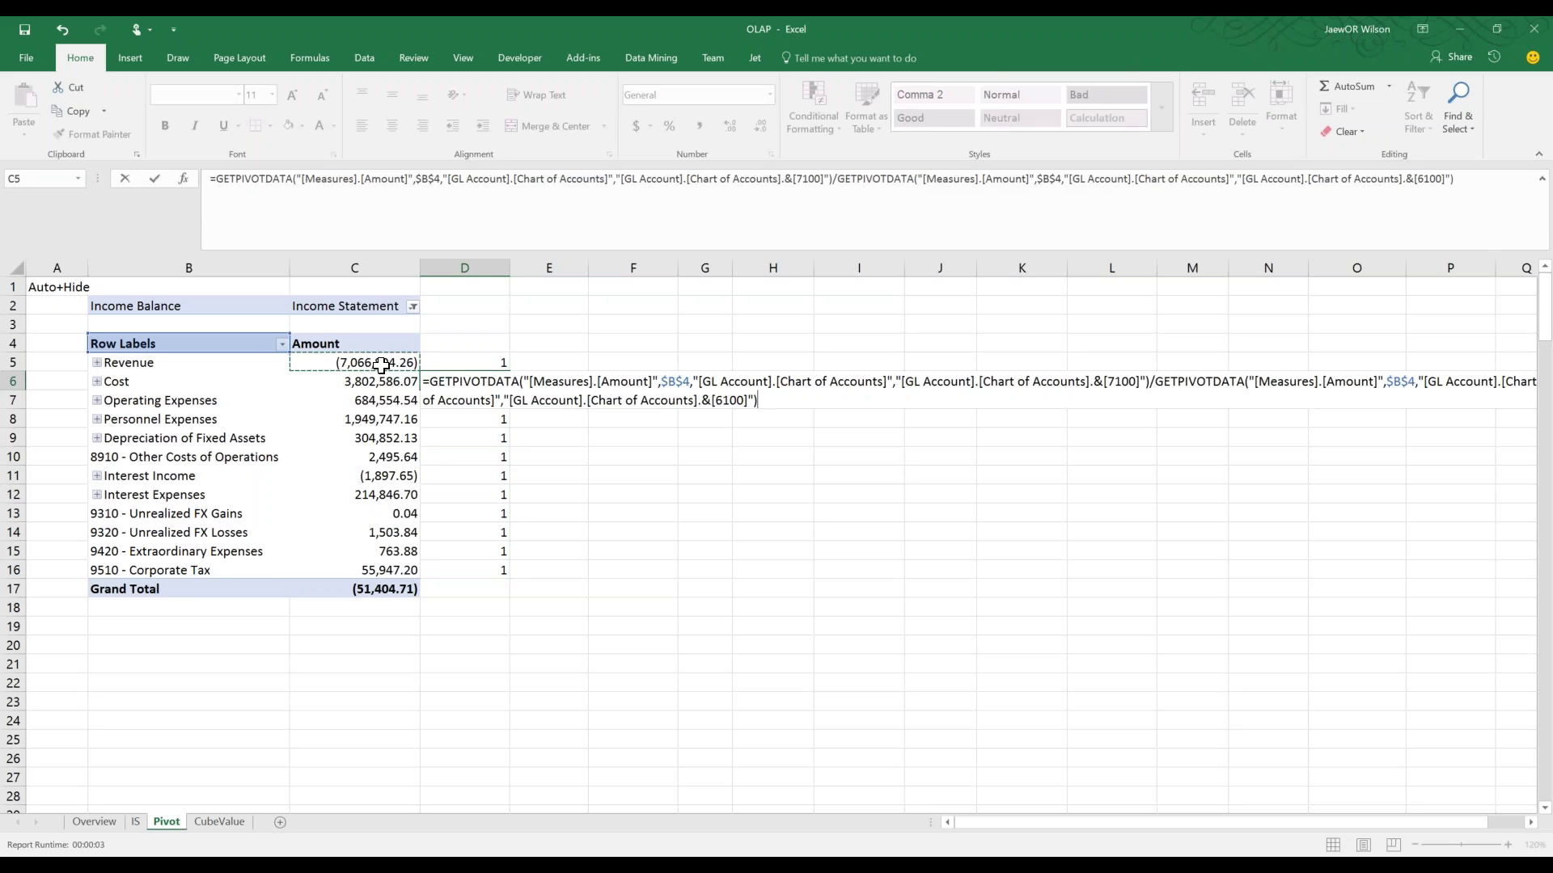
{"action": "key", "text": "Return"}
Replace the formula in D7 with one dividing the Operating Expenses amount by the Revenue amount
{"action": "type", "text": "="}
{"action": "left_click", "coordinate": [390, 399]}
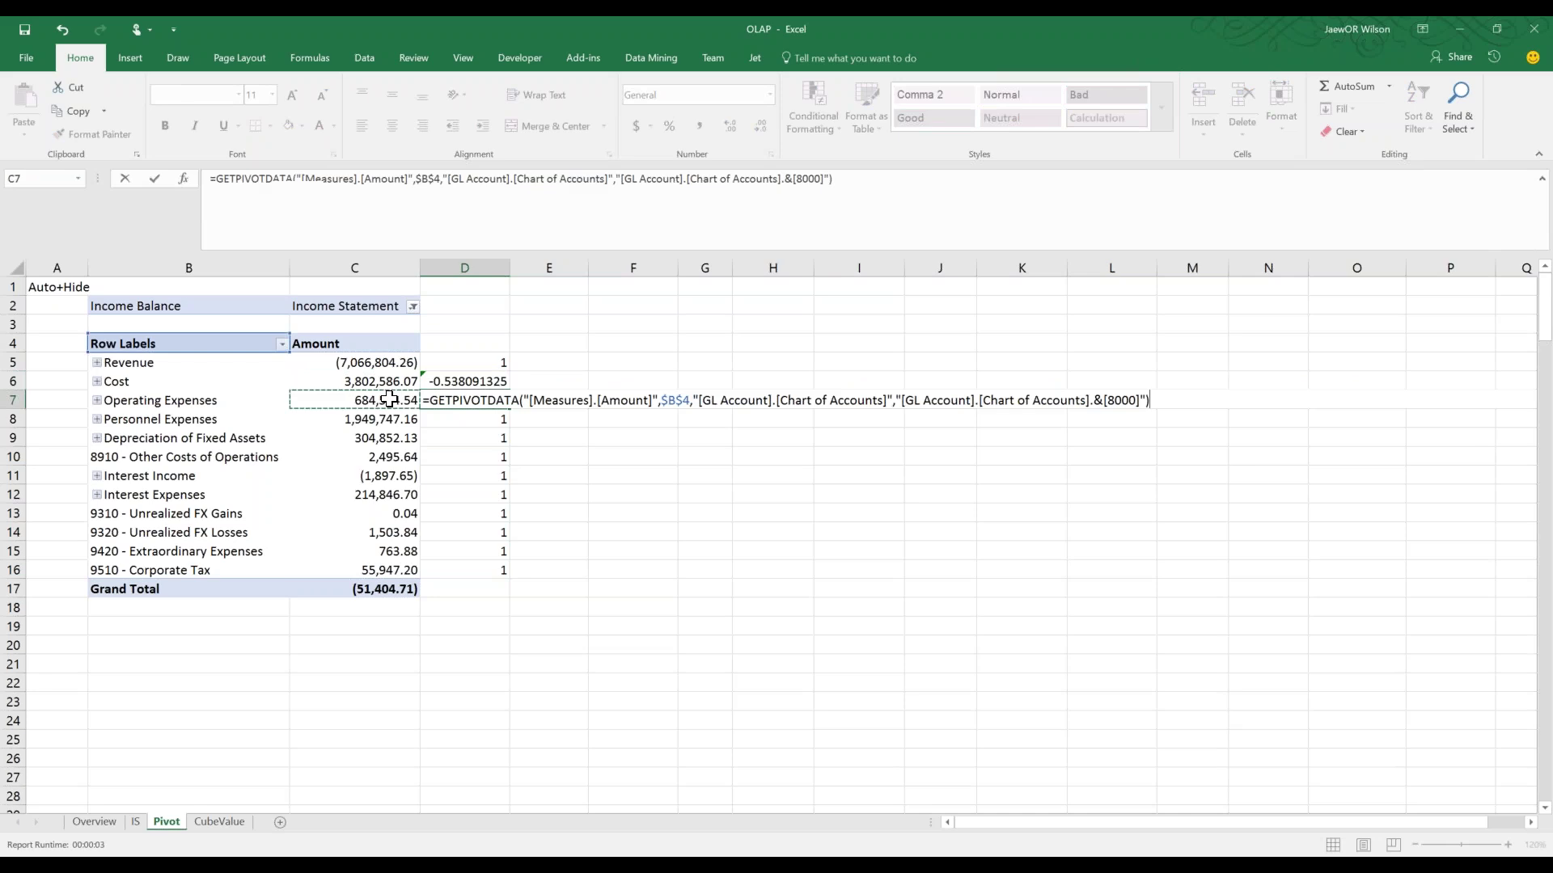
{"action": "type", "text": "/"}
{"action": "left_click", "coordinate": [404, 365]}
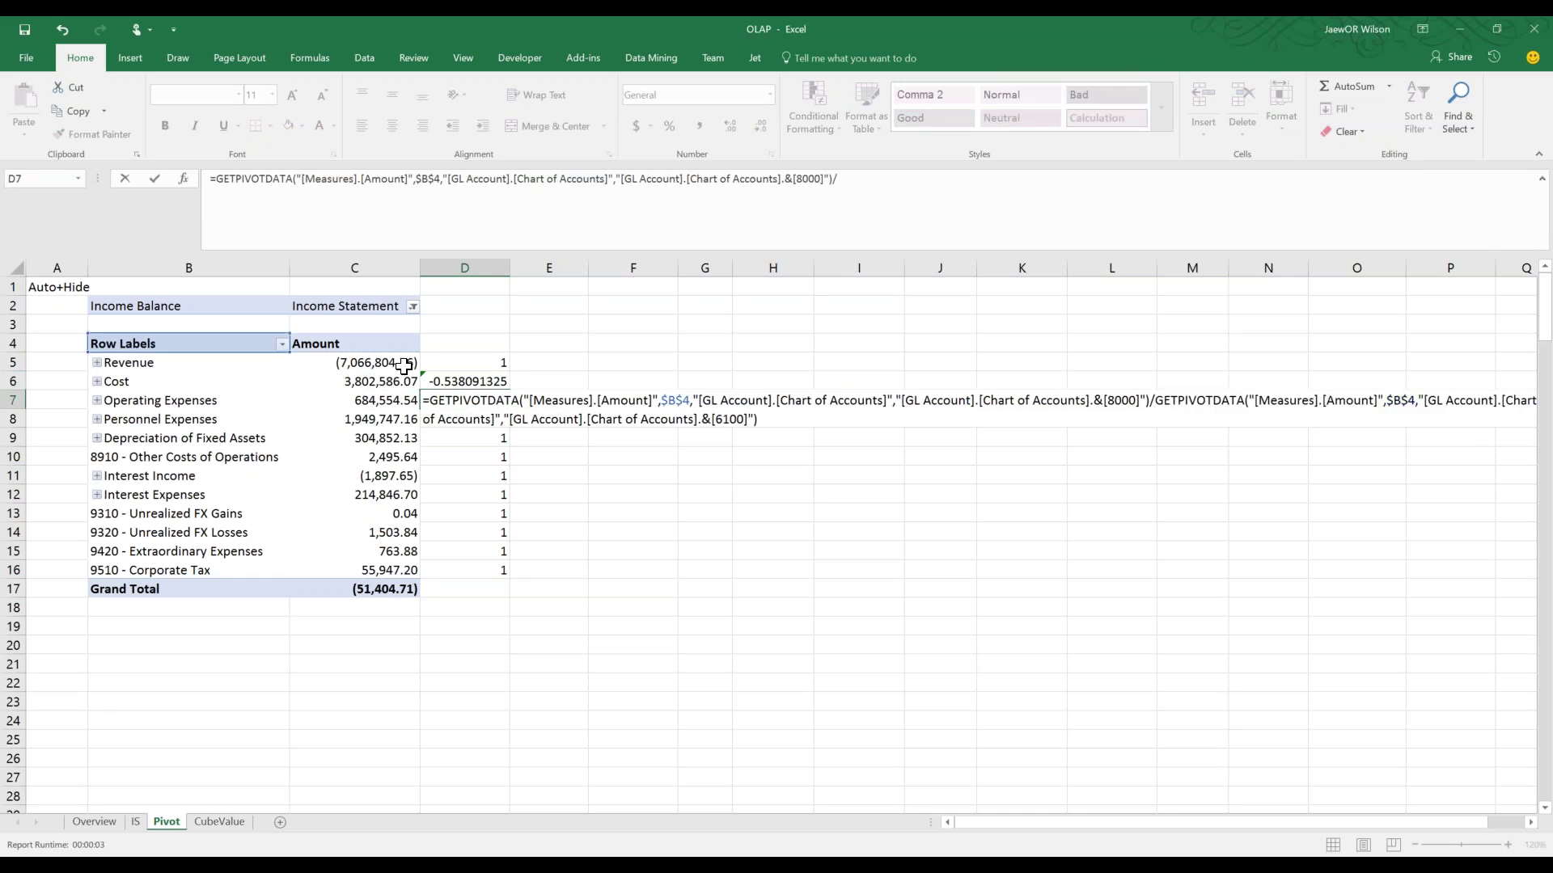
{"action": "key", "text": "Return"}
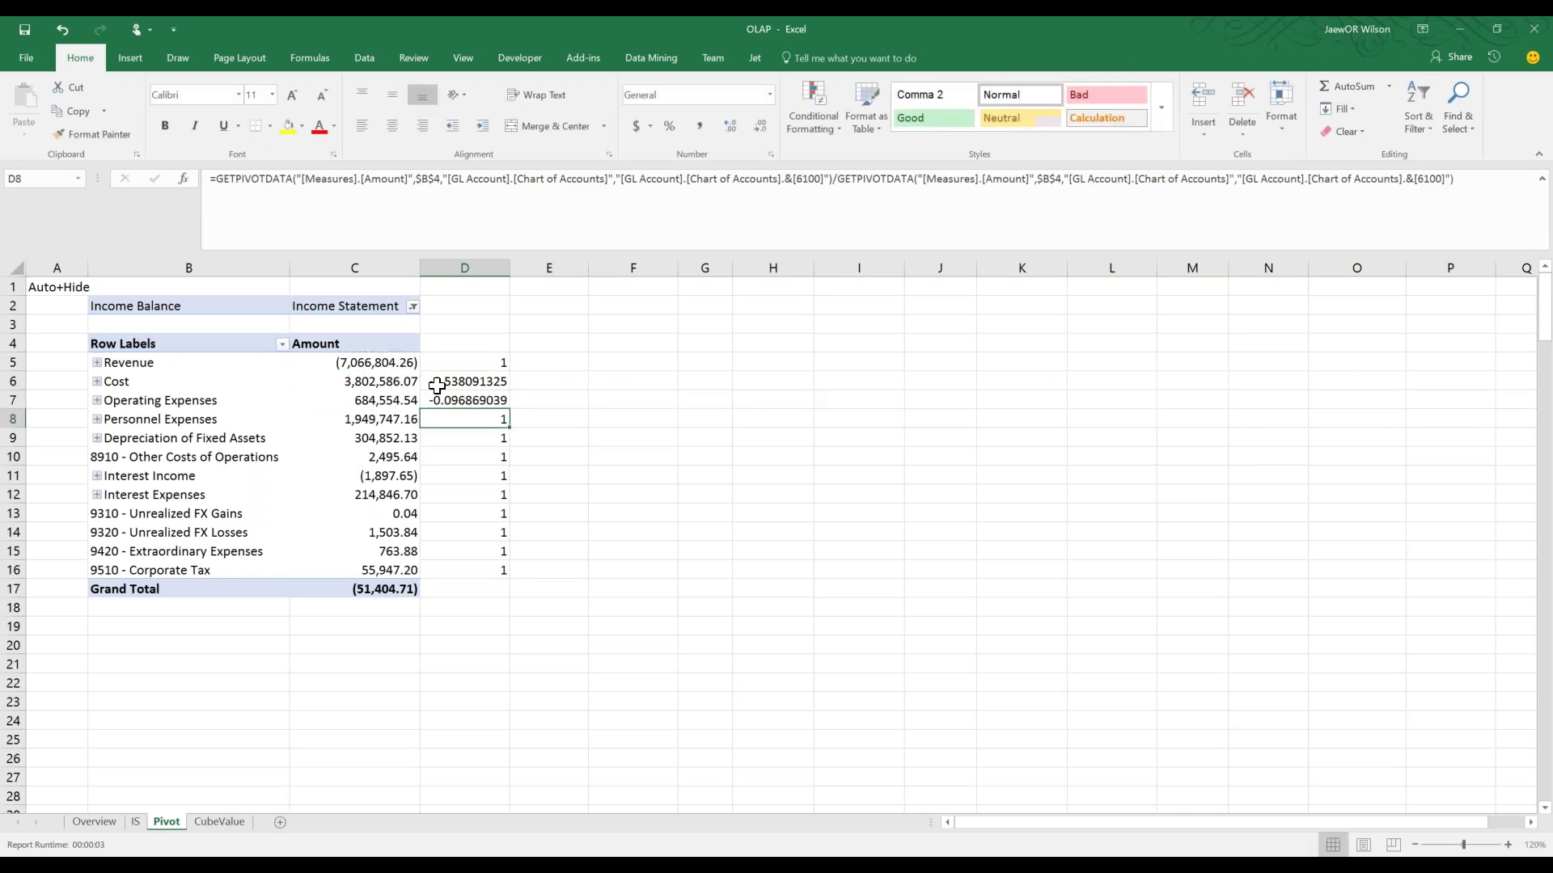
Replace the formula in D8 with one dividing the Personnel Expenses amount by the Revenue amount
{"action": "type", "text": "="}
{"action": "left_click", "coordinate": [405, 418]}
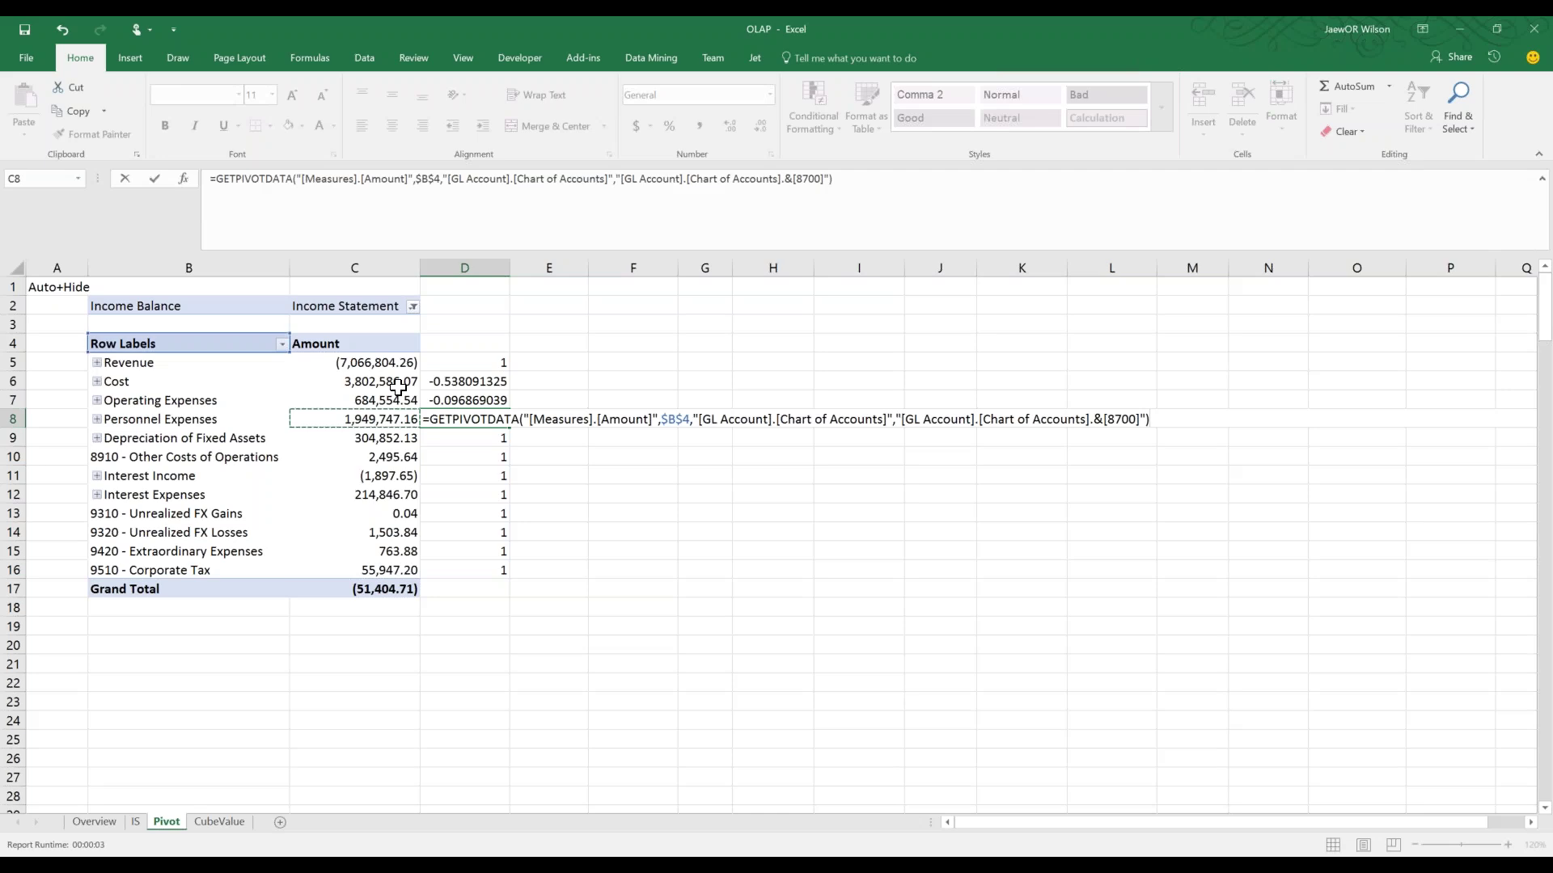
{"action": "type", "text": "/"}
{"action": "left_click", "coordinate": [399, 362]}
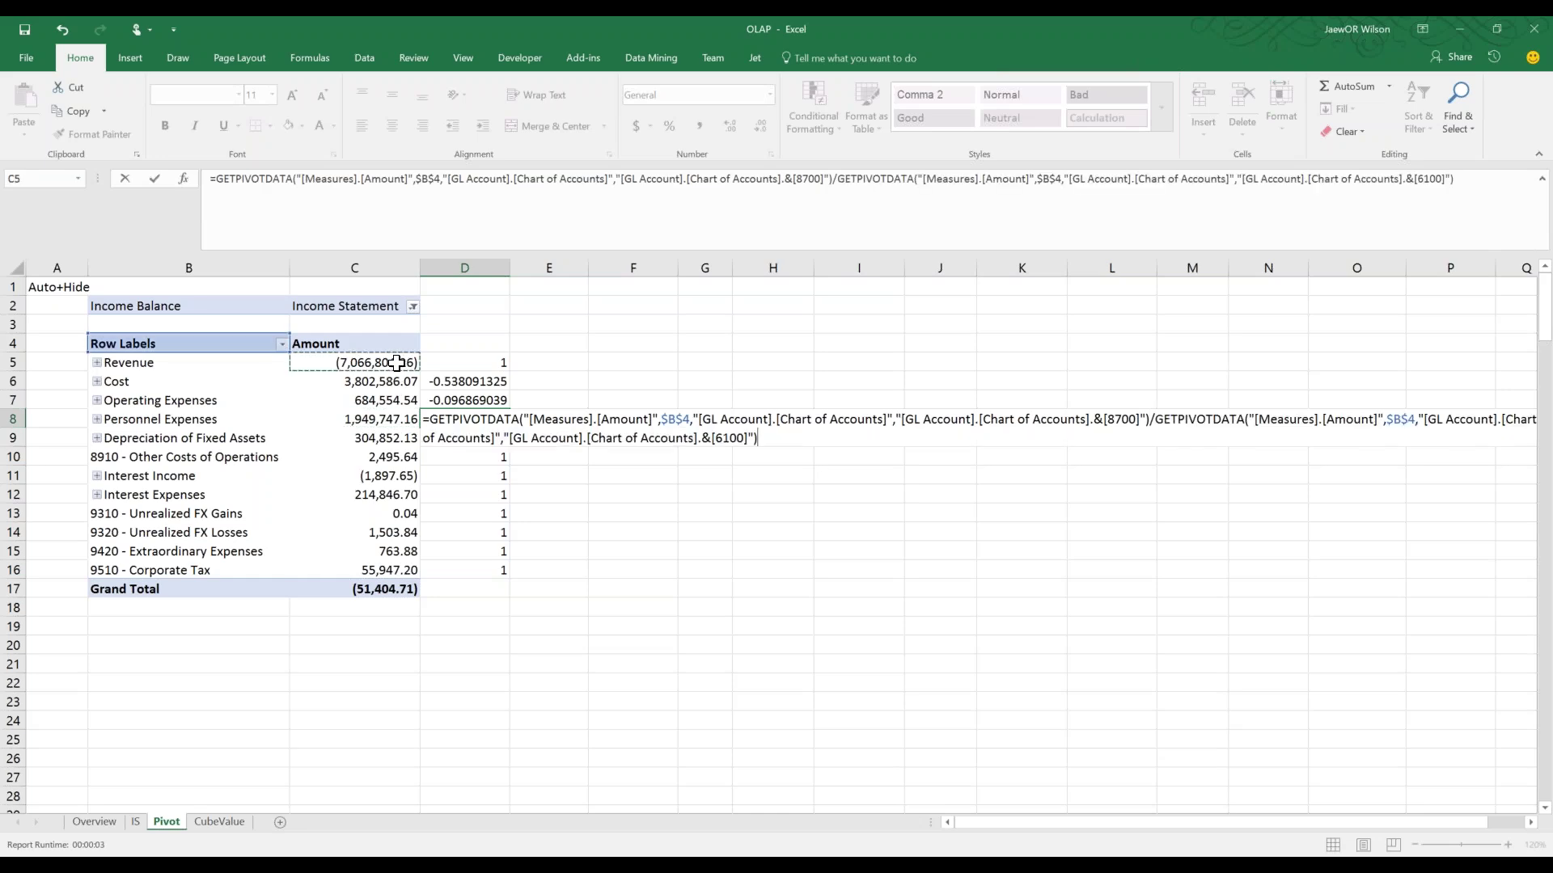
{"action": "key", "text": "Return"}
{"action": "left_click", "coordinate": [594, 476]}
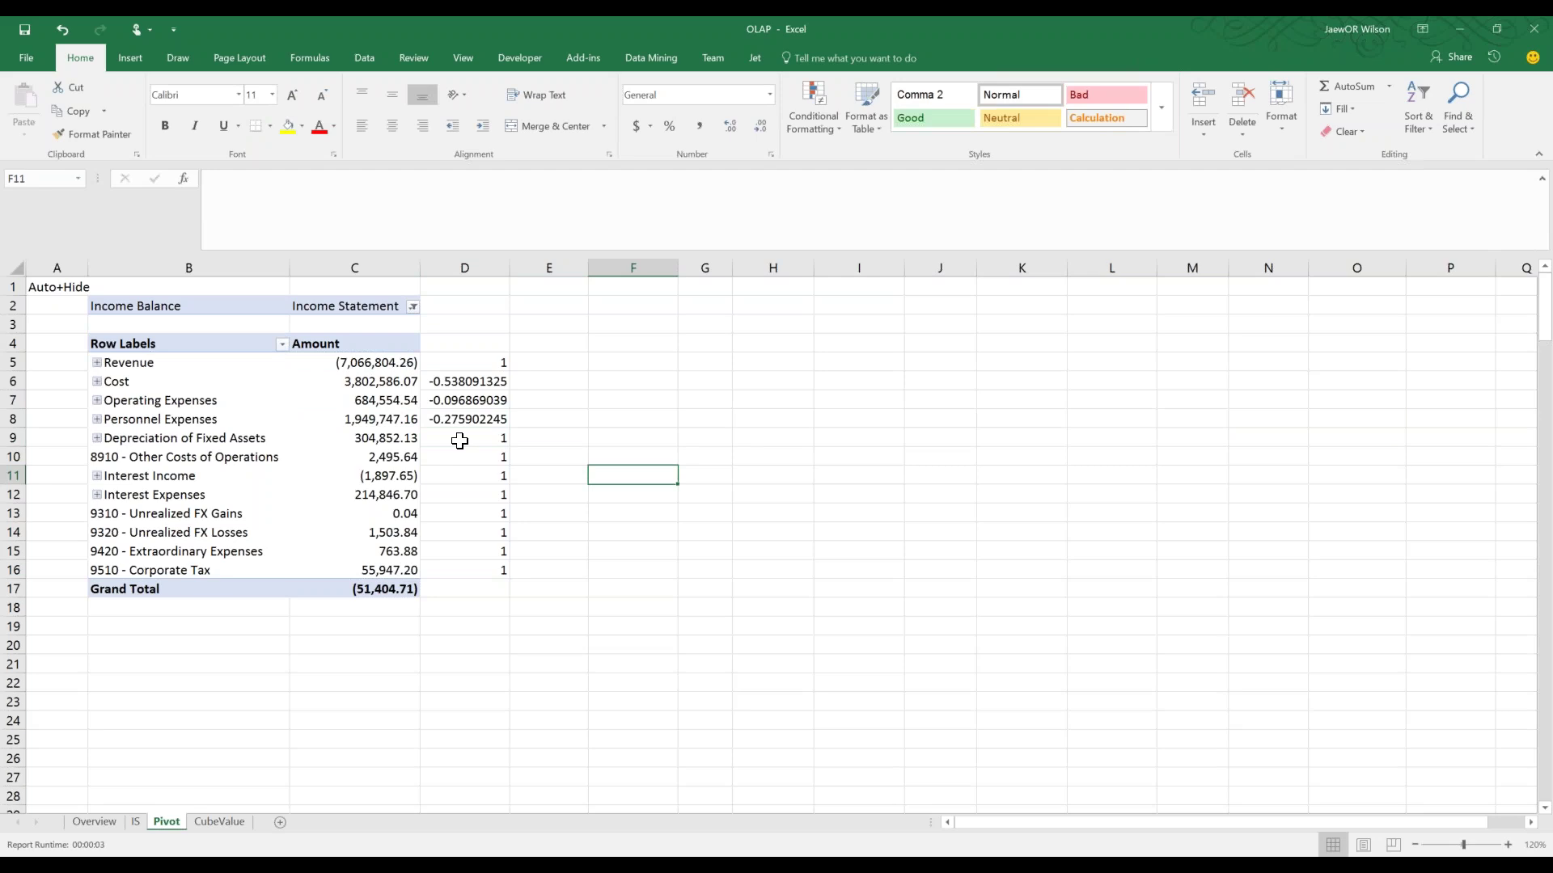
Format the ratios in D5:D8 as percentages and clear the copied formulas from D9:D16
{"action": "left_click_drag", "start_coordinate": [461, 363], "coordinate": [468, 412]}
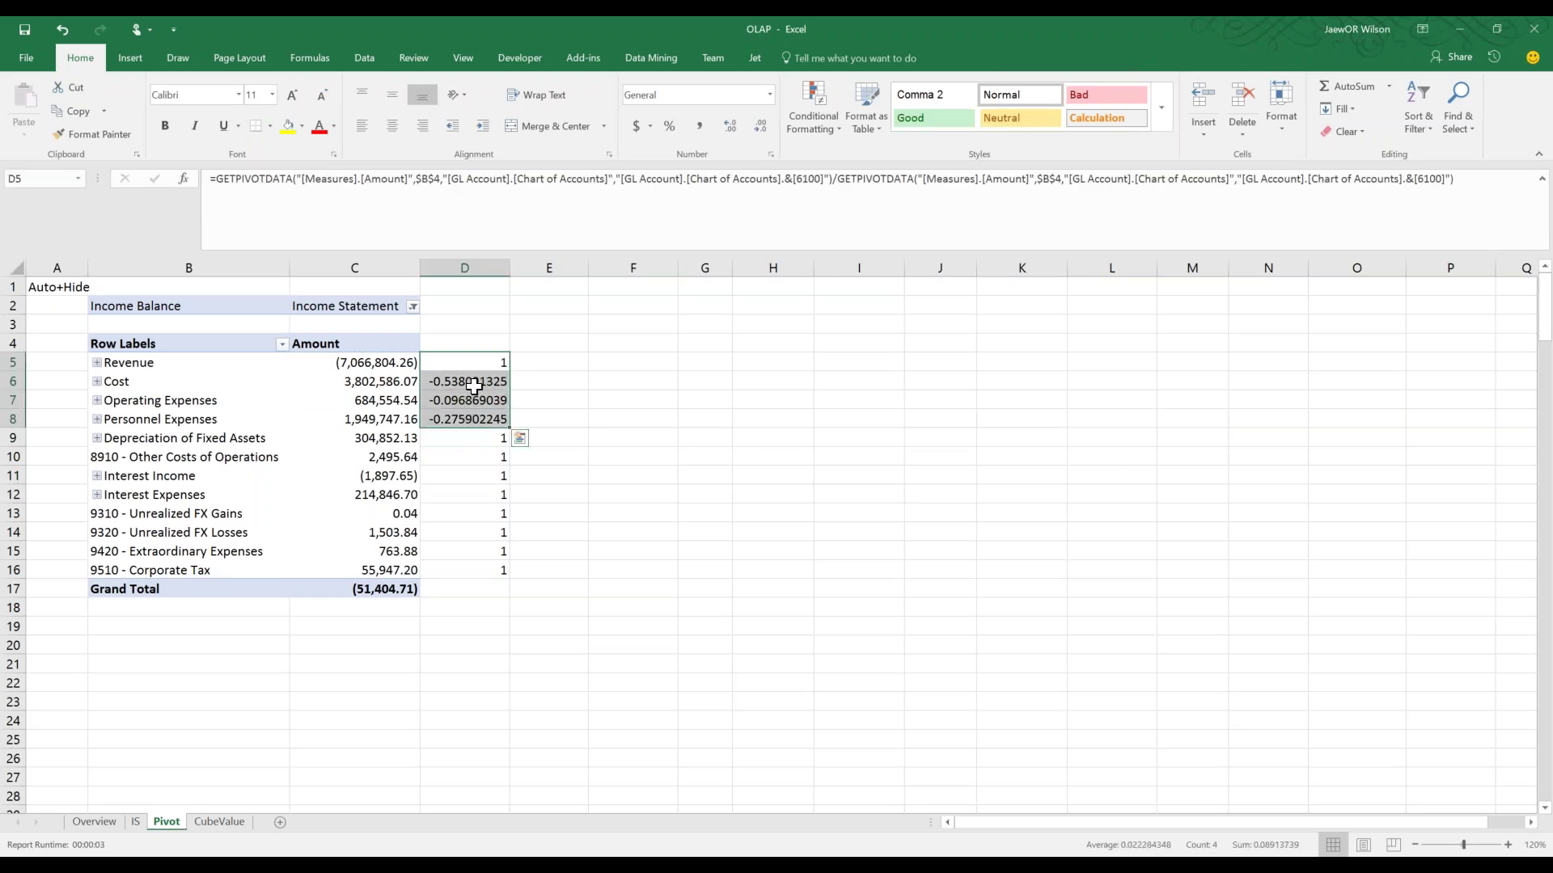
{"action": "left_click", "coordinate": [669, 125]}
{"action": "left_click", "coordinate": [566, 568]}
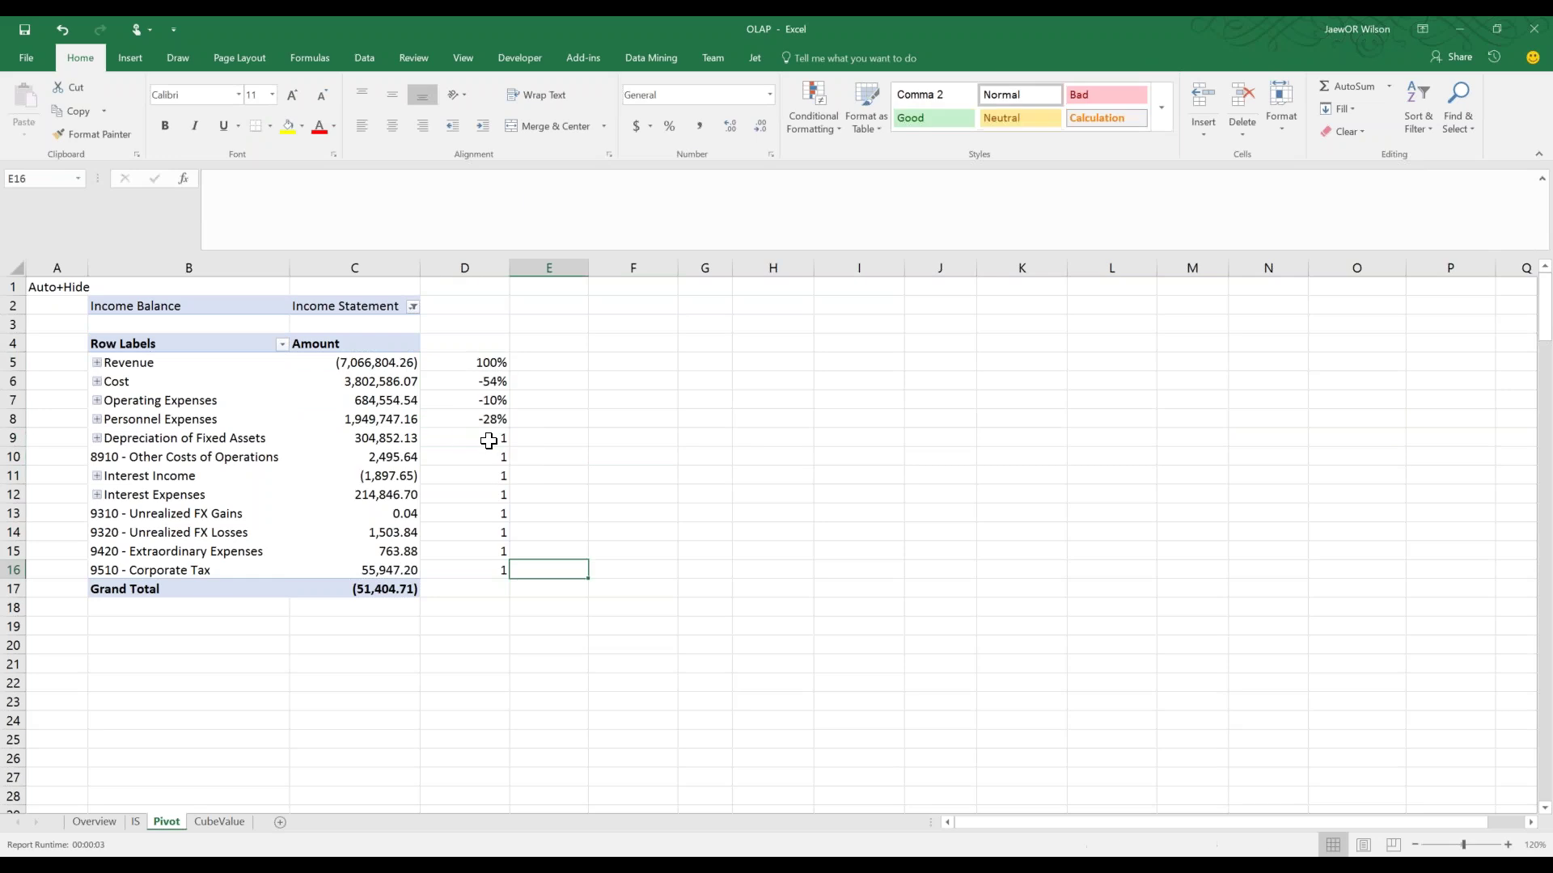
{"action": "left_click_drag", "start_coordinate": [488, 441], "coordinate": [473, 572]}
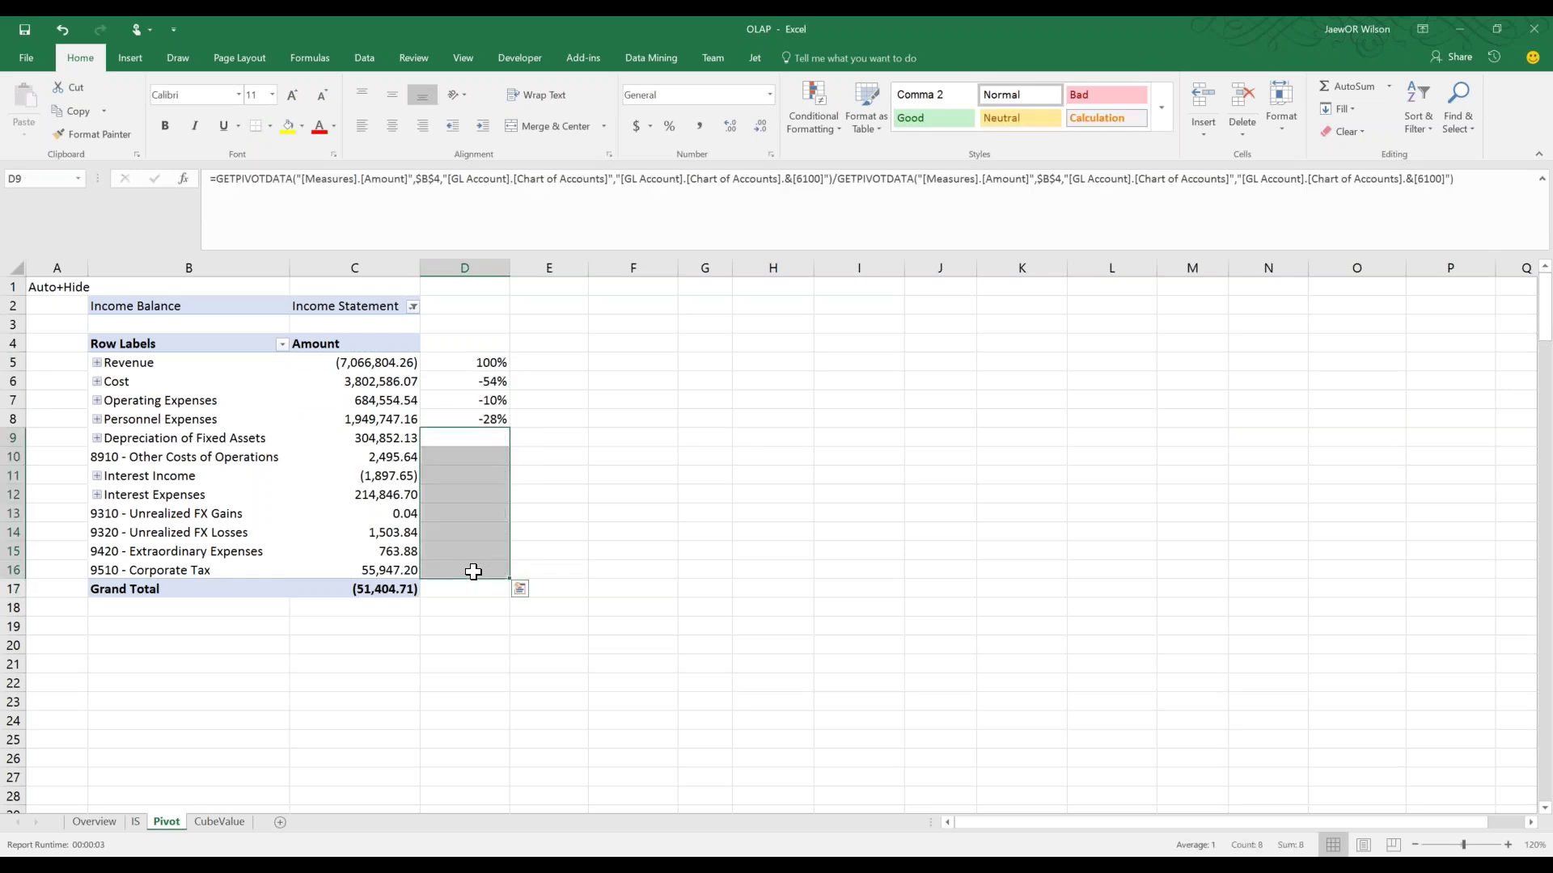
{"action": "left_click", "coordinate": [676, 605]}
{"action": "left_click_drag", "start_coordinate": [458, 362], "coordinate": [442, 414]}
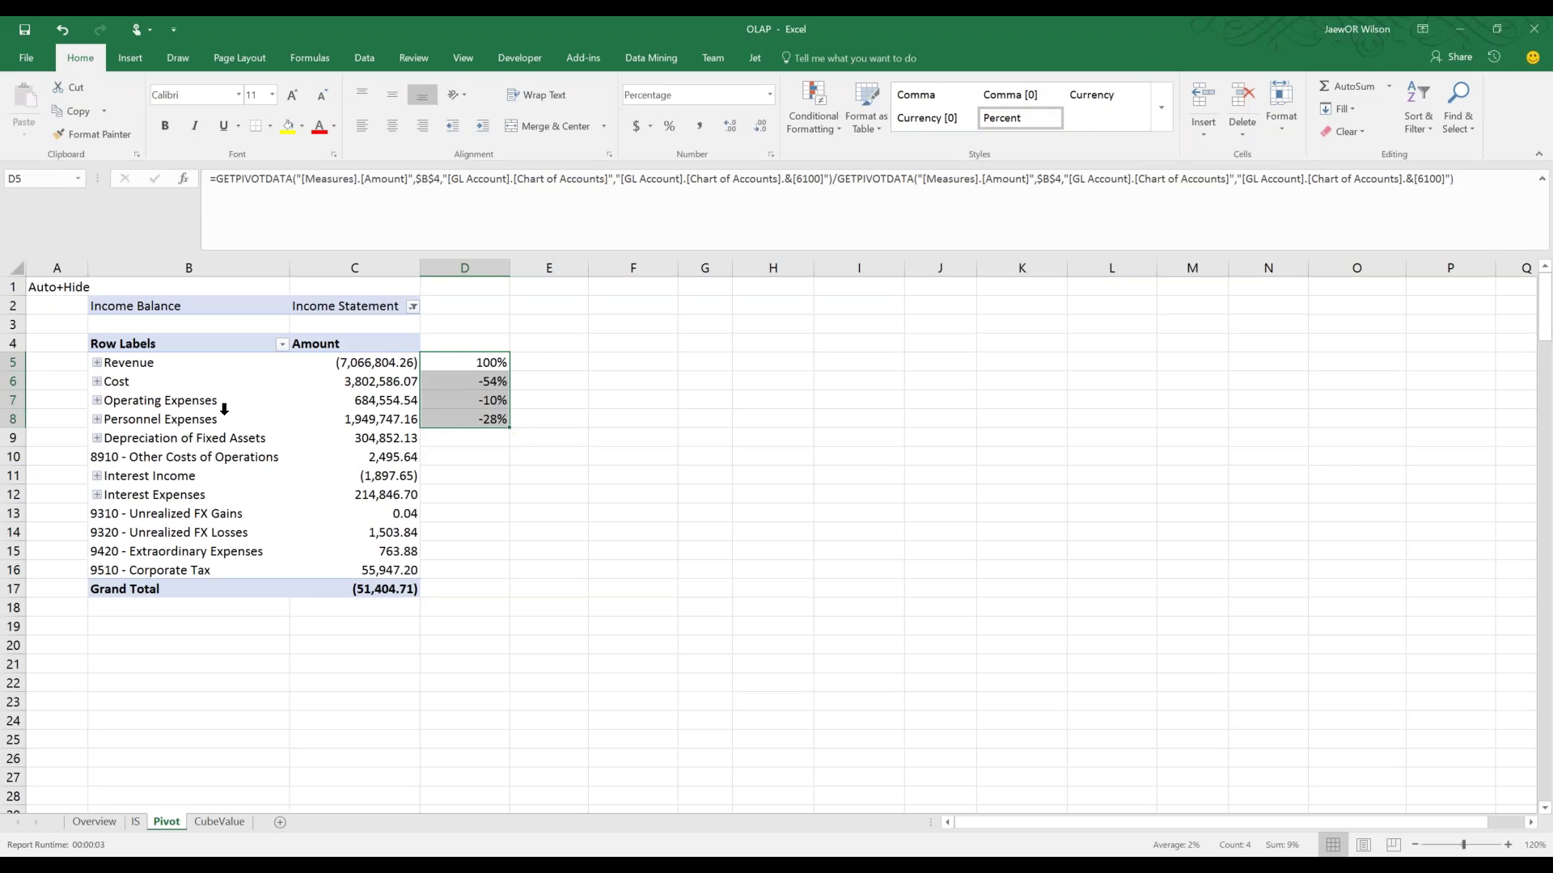
{"action": "left_click_drag", "start_coordinate": [114, 385], "coordinate": [356, 418]}
{"action": "left_click", "coordinate": [234, 532], "text": "shift"}
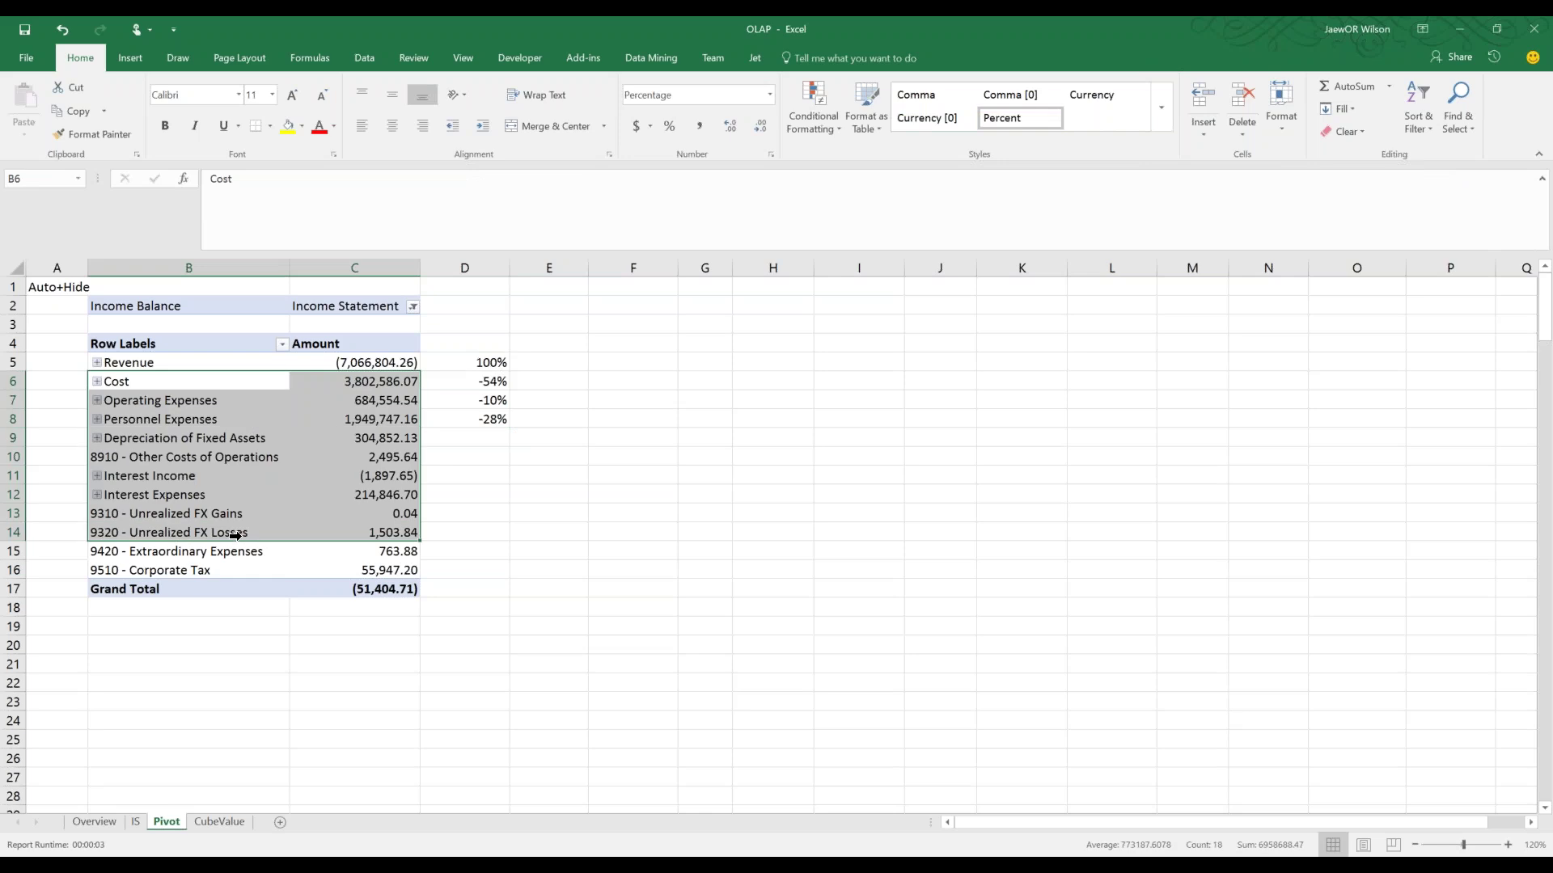
Expand the Cost group in the pivot table and inspect the ratio formula in D7 without changing it
{"action": "left_click", "coordinate": [197, 383]}
{"action": "left_click", "coordinate": [97, 381]}
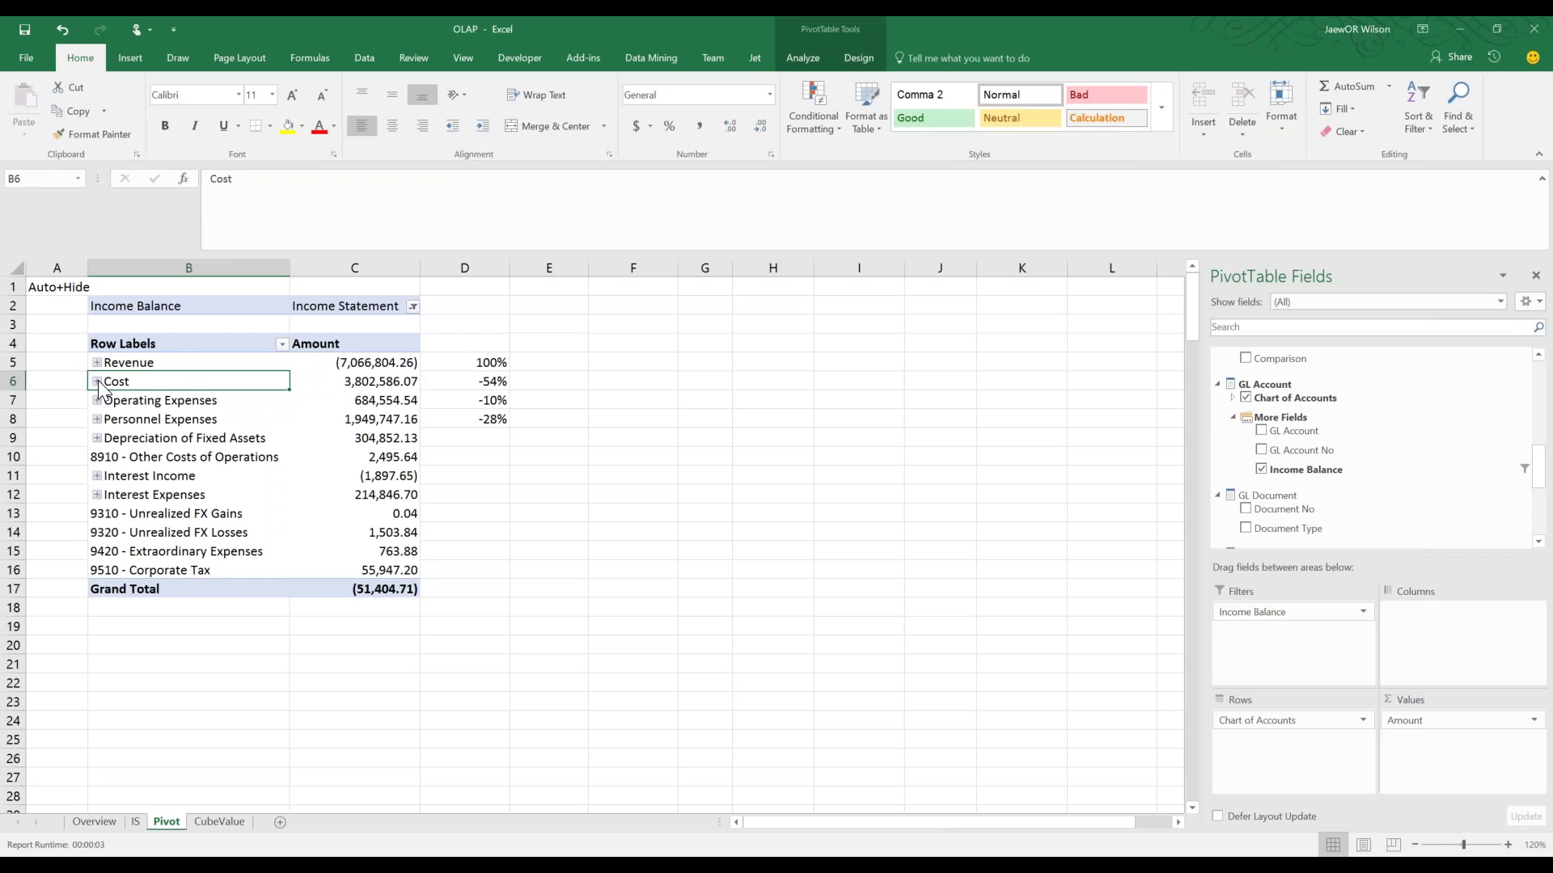
{"action": "left_click", "coordinate": [501, 401]}
{"action": "left_click", "coordinate": [495, 419]}
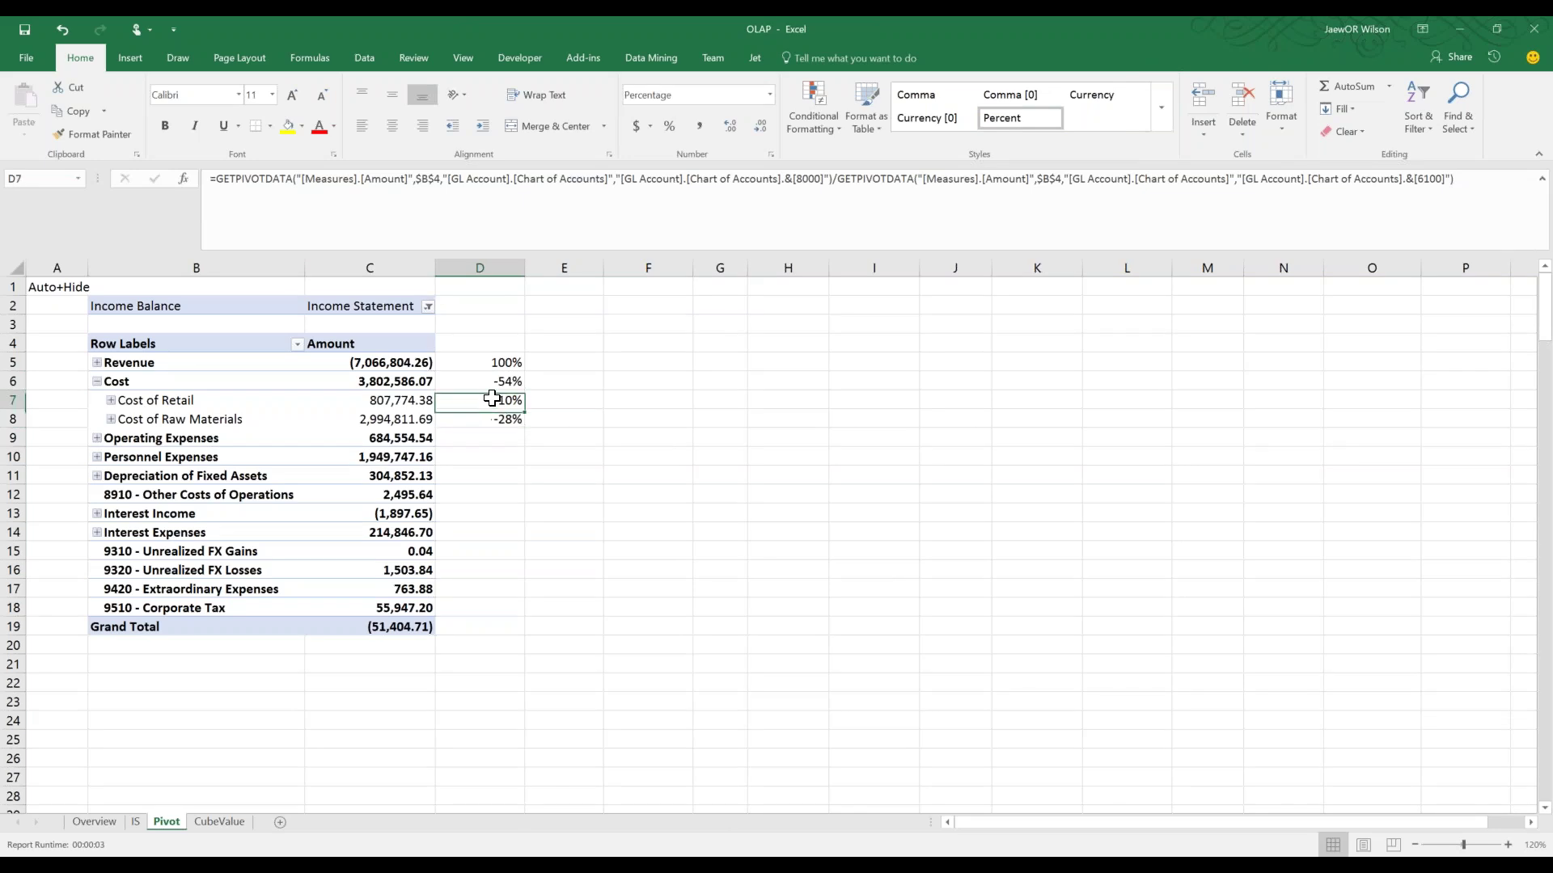
{"action": "double_click", "coordinate": [495, 401]}
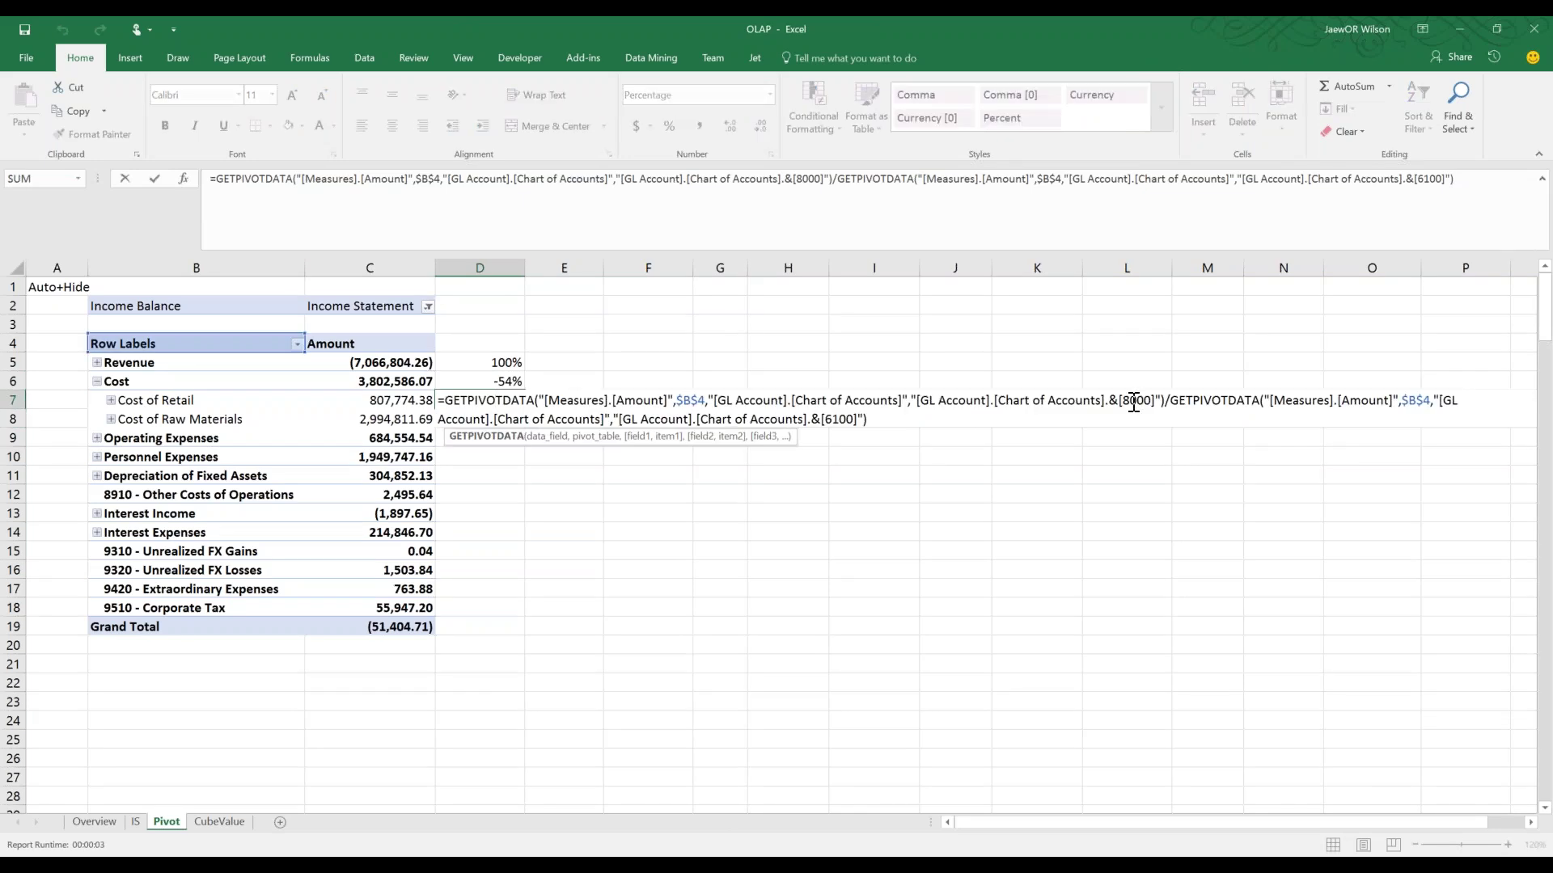
{"action": "double_click", "coordinate": [845, 418]}
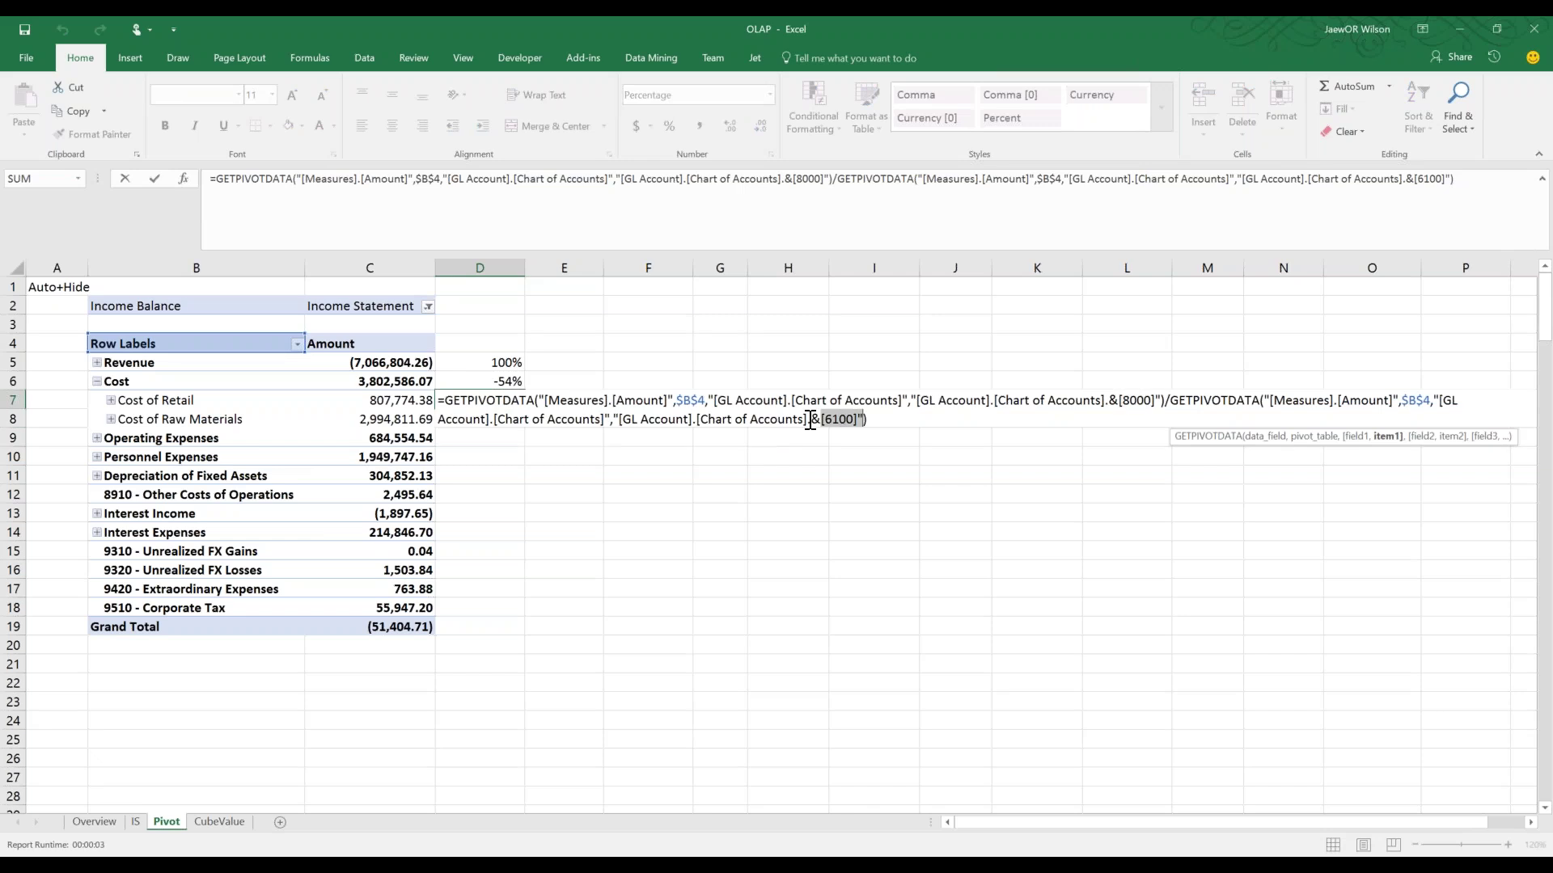
{"action": "key", "text": "Escape"}
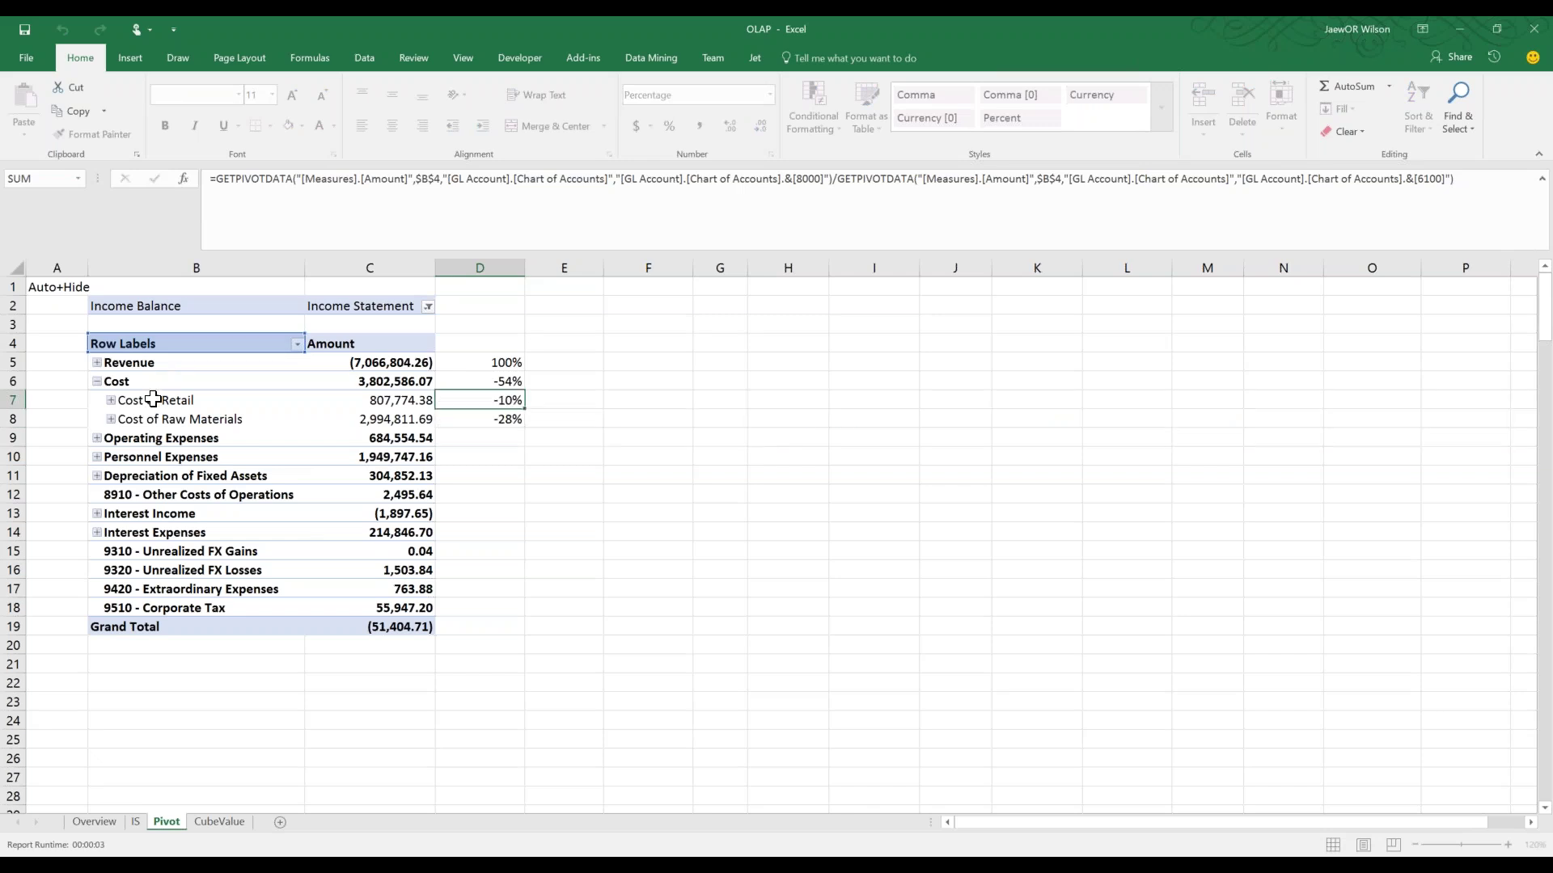
Expand Cost of Retail into its individual accounts and look over the account amounts beside the ratio column
{"action": "left_click", "coordinate": [103, 405]}
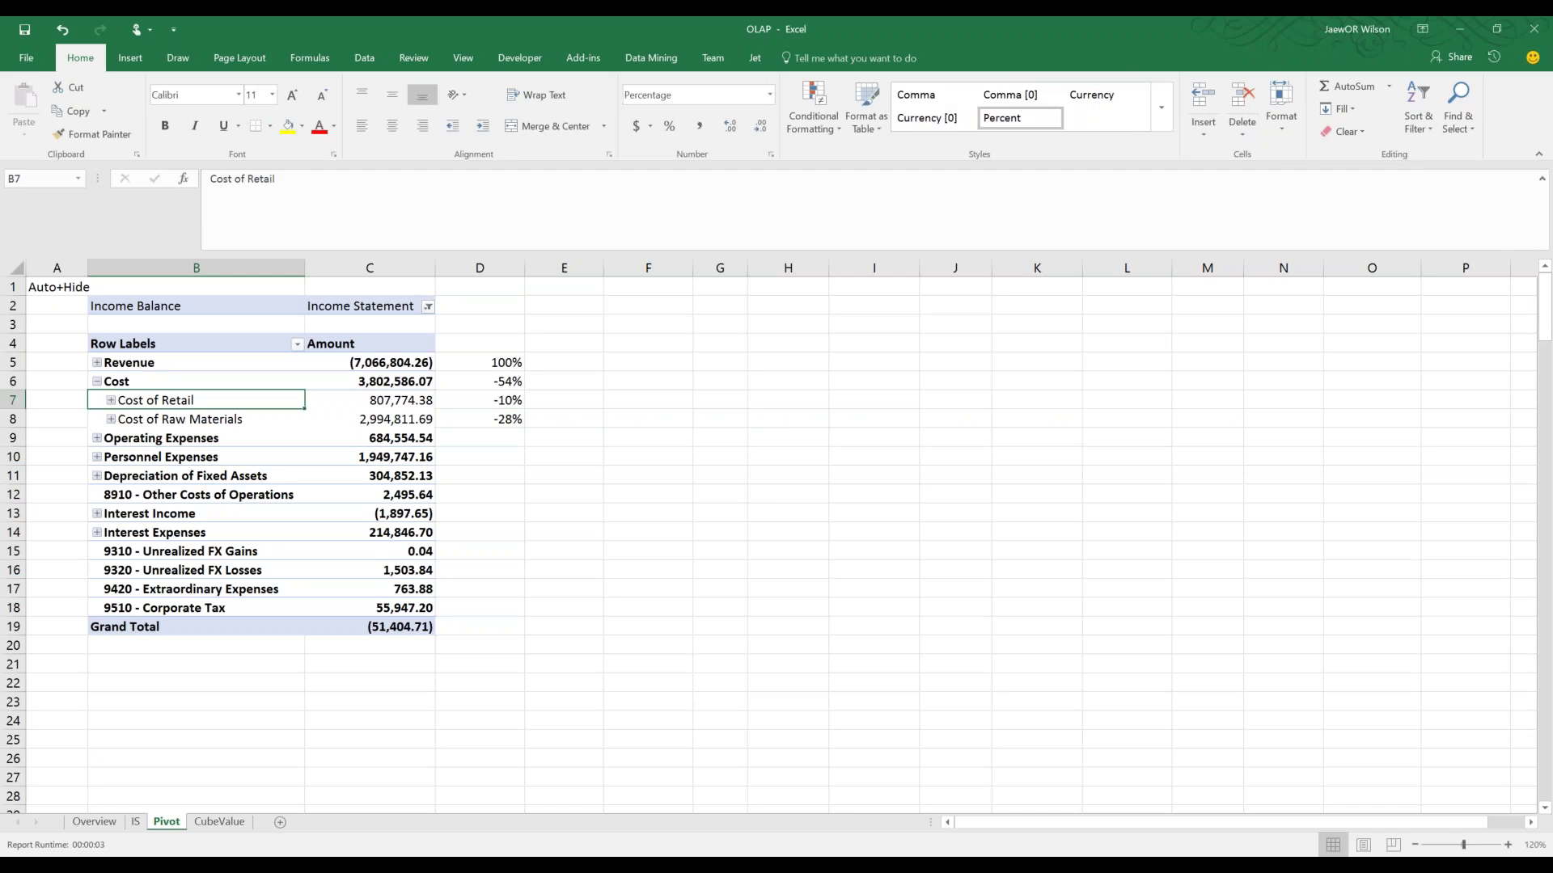
{"action": "double_click", "coordinate": [104, 404]}
{"action": "left_click_drag", "start_coordinate": [497, 401], "coordinate": [466, 514]}
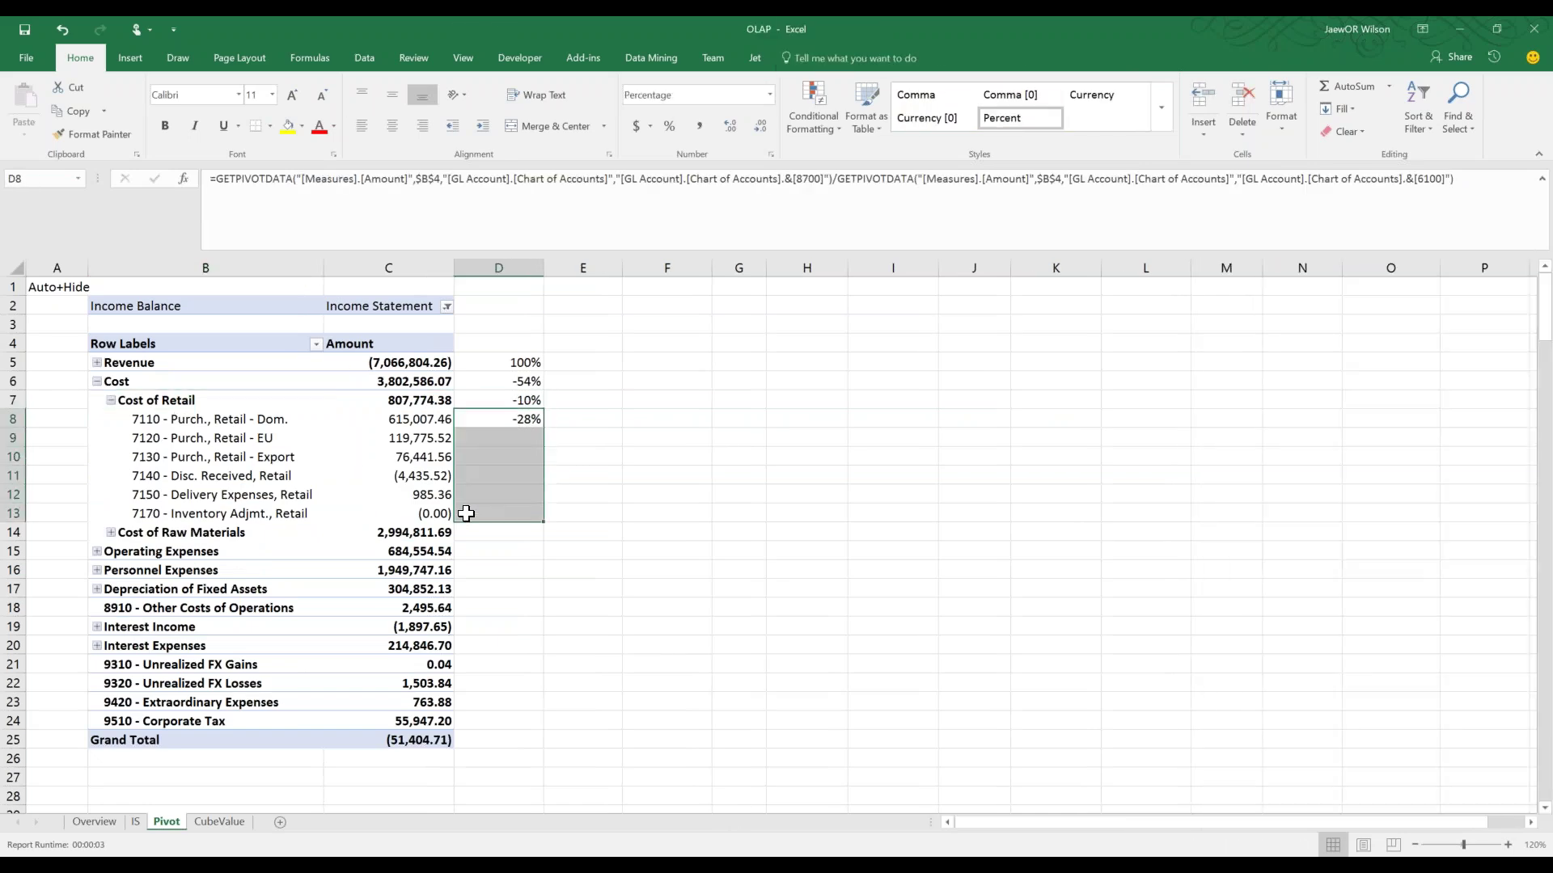
{"action": "left_click", "coordinate": [350, 476]}
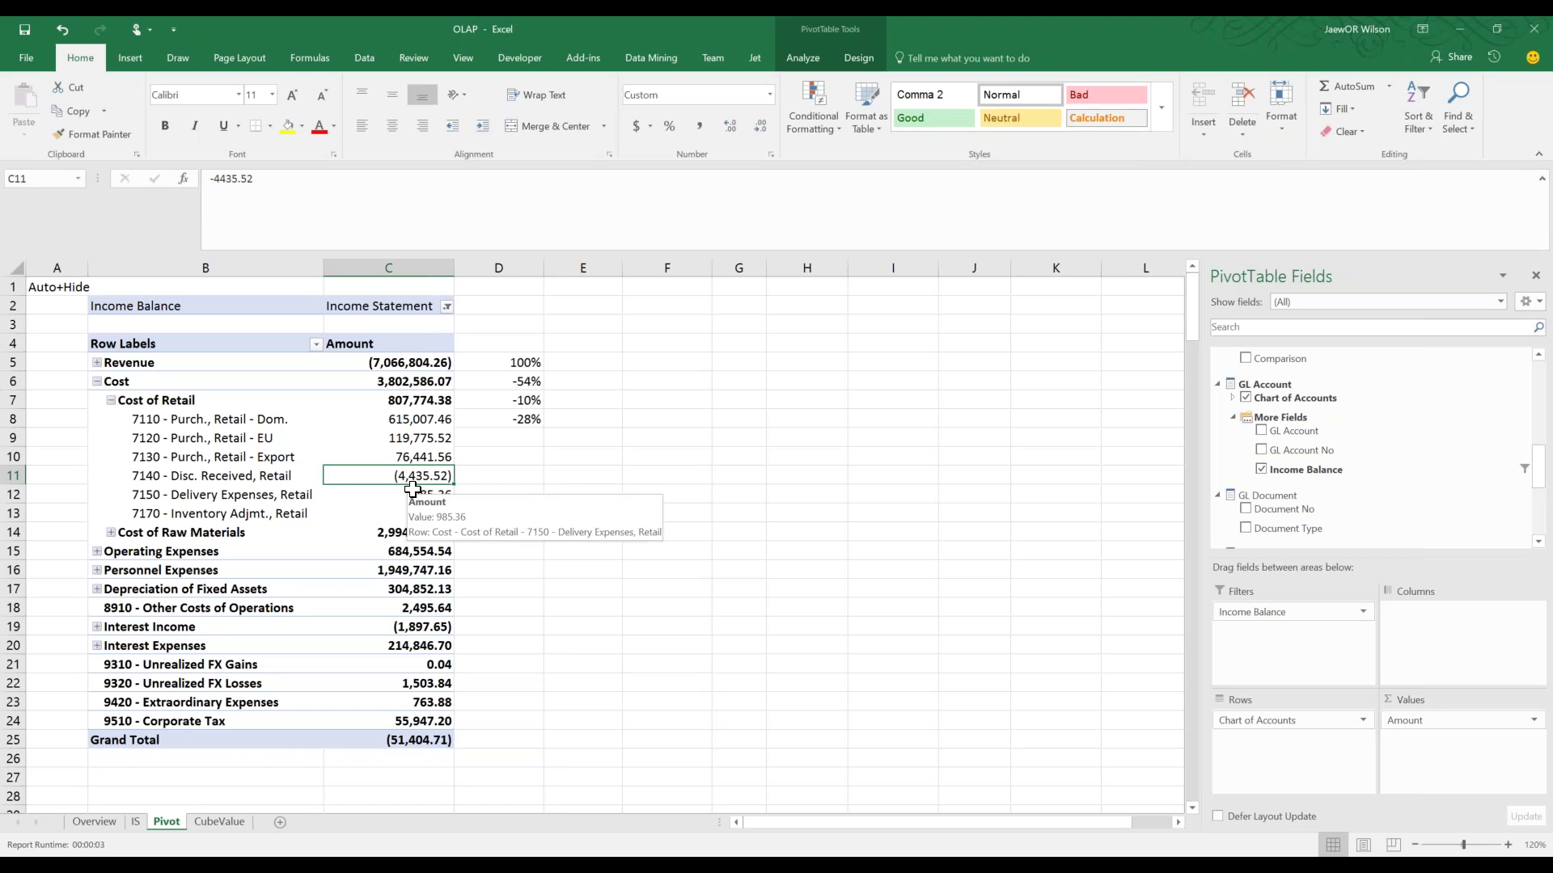
{"action": "left_click", "coordinate": [362, 457]}
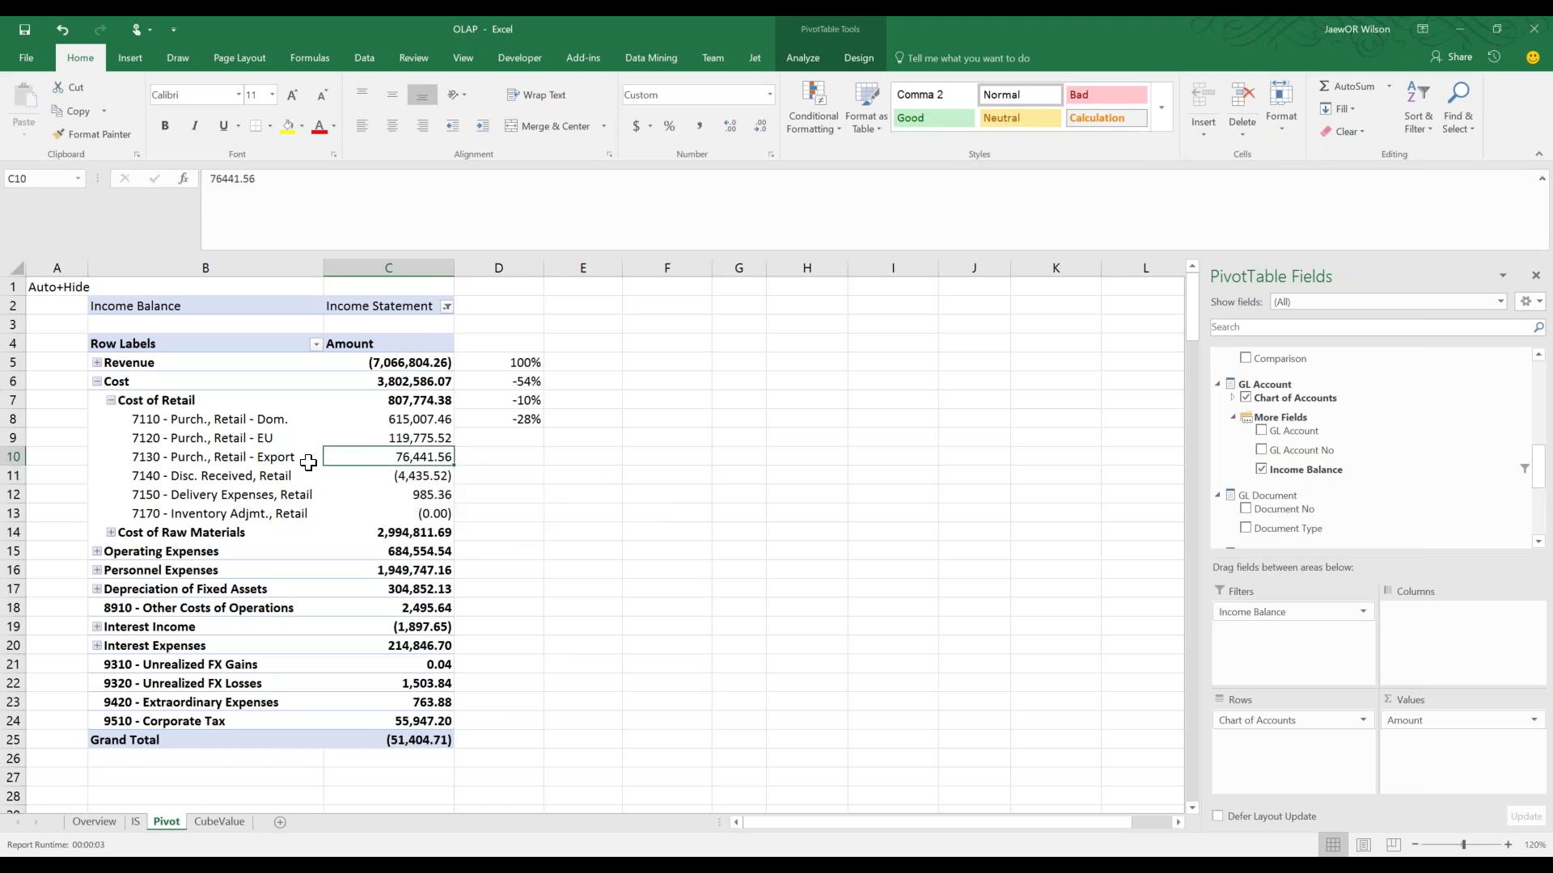
Convert the pivot table to cube formulas with the OLAP tools, leaving the report filters unconverted
{"action": "left_click_drag", "start_coordinate": [267, 362], "coordinate": [433, 742]}
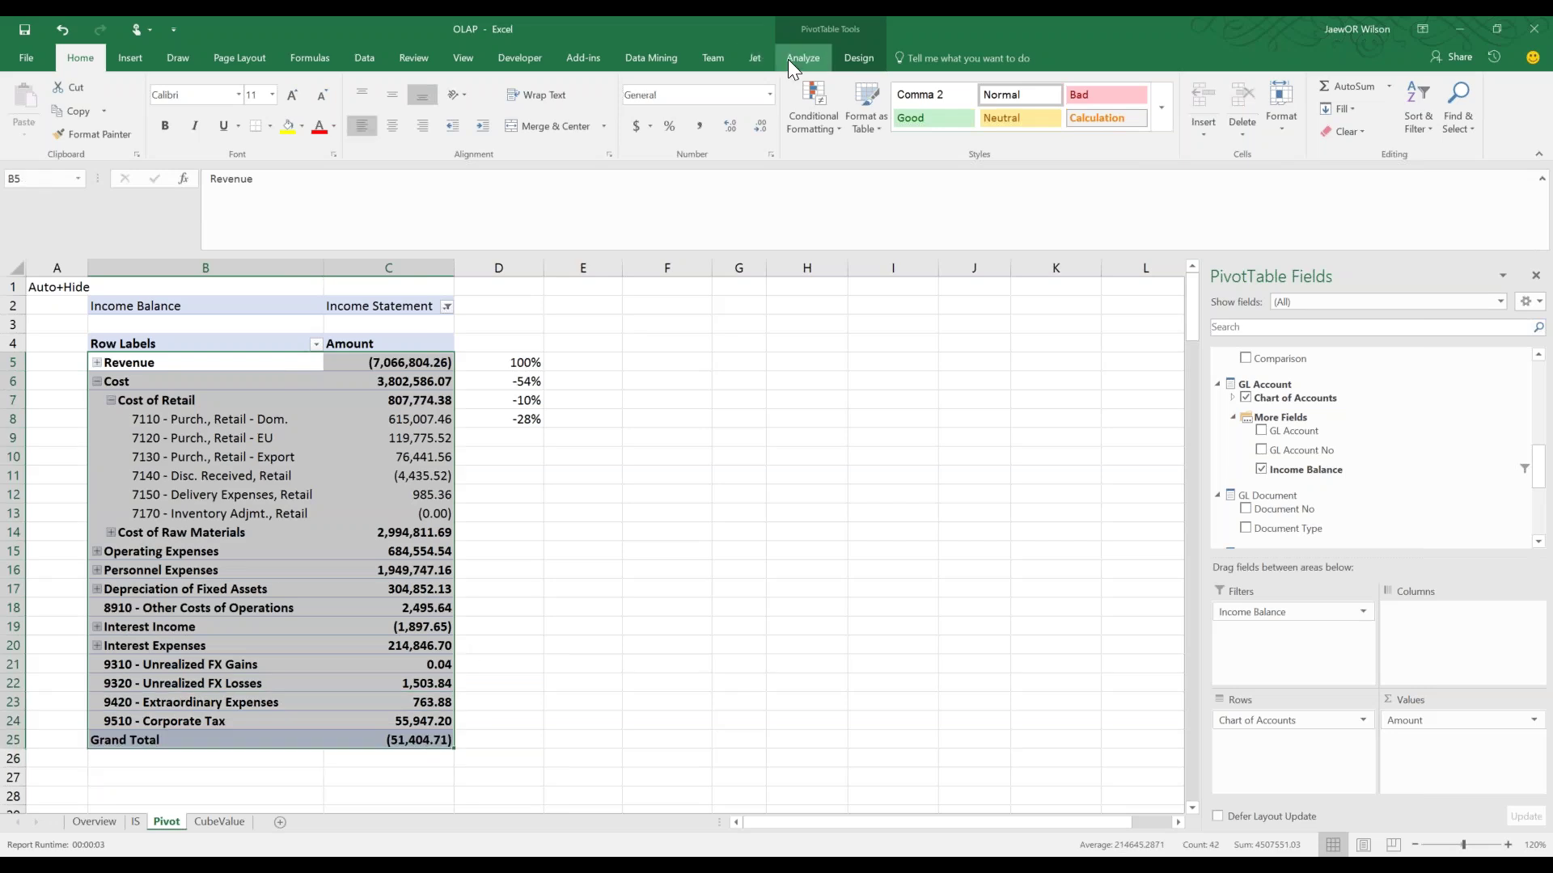
{"action": "left_click", "coordinate": [788, 60]}
{"action": "left_click", "coordinate": [952, 123]}
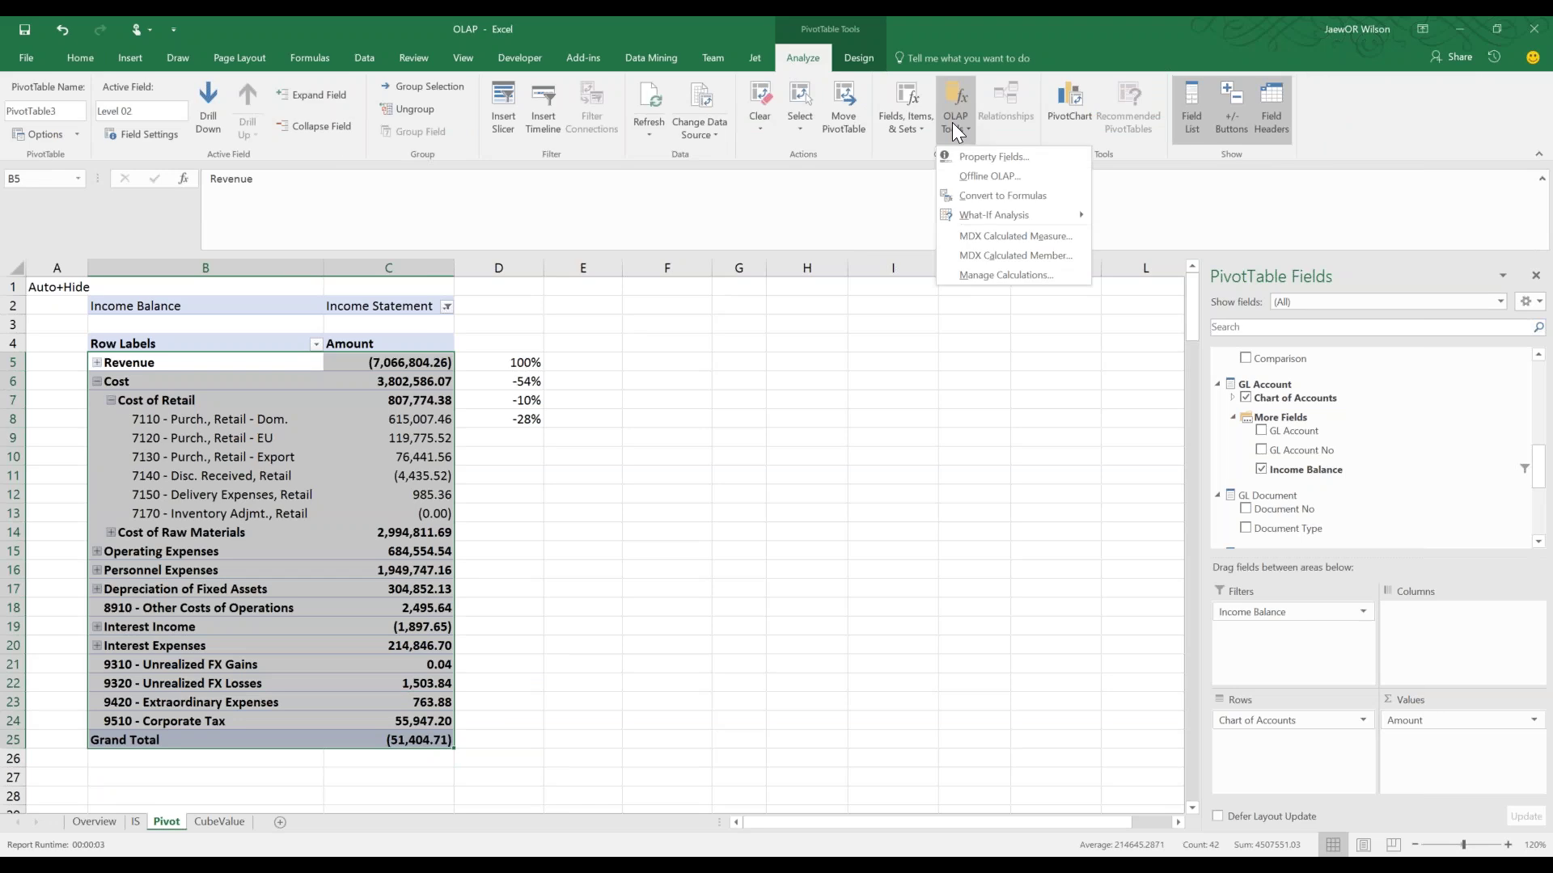
{"action": "left_click", "coordinate": [1009, 201]}
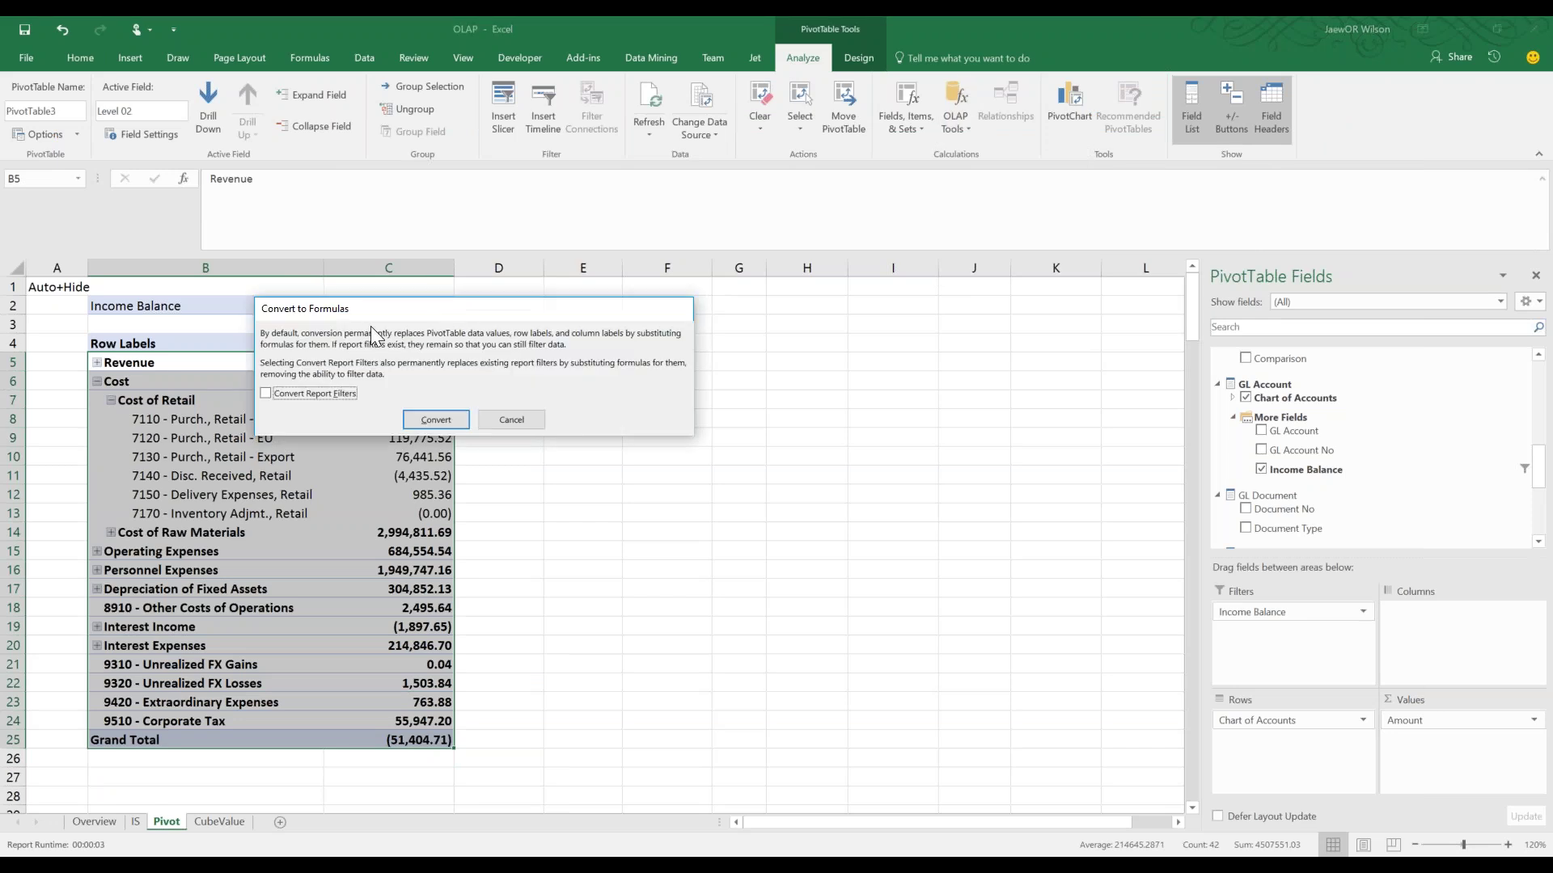
{"action": "left_click", "coordinate": [412, 414]}
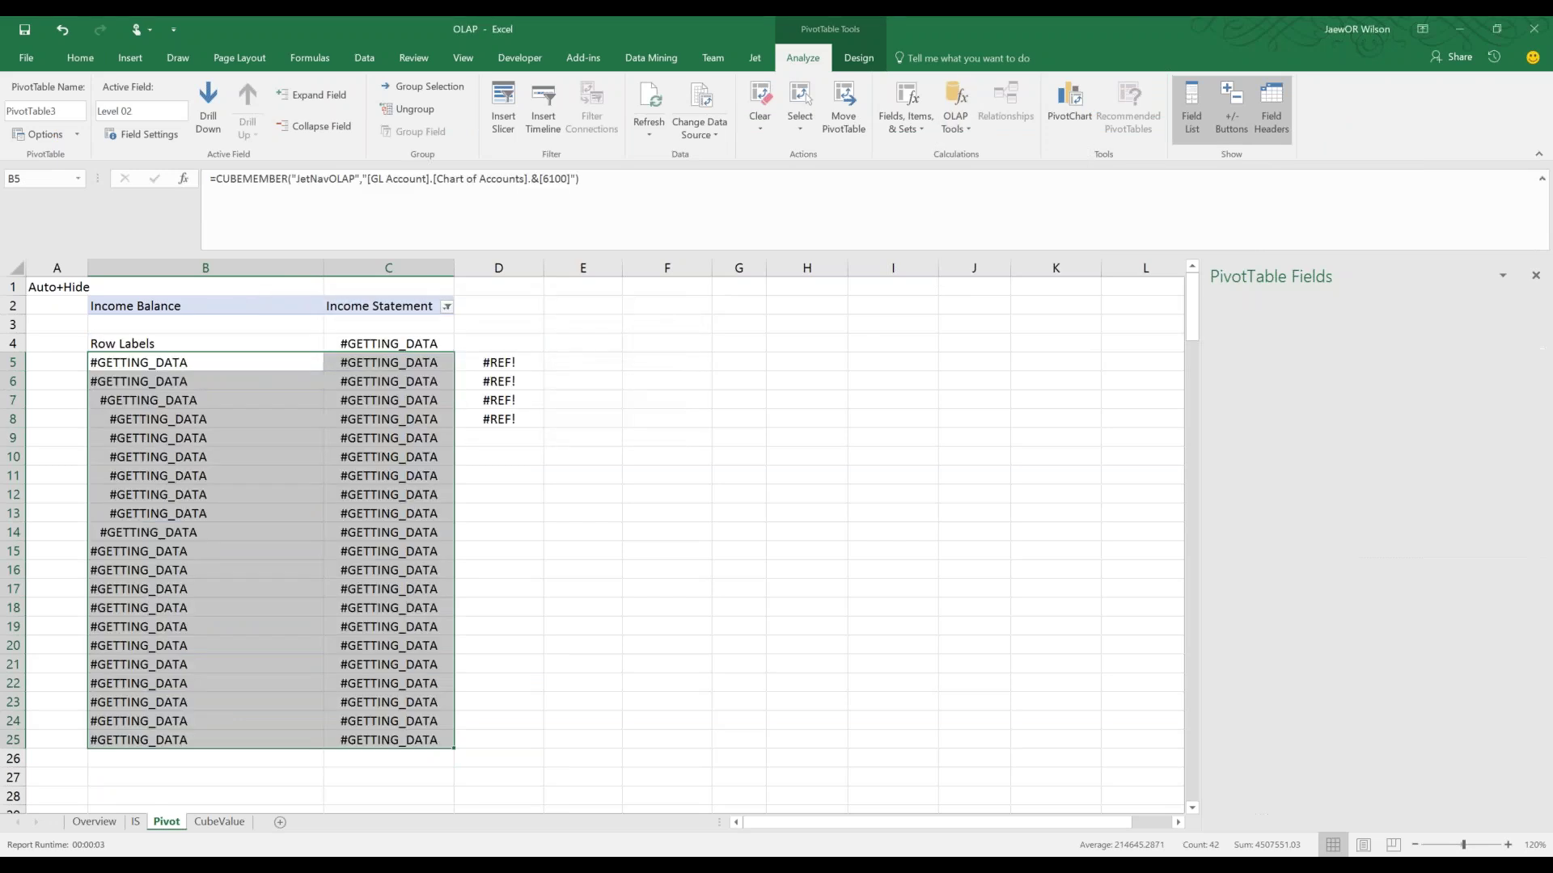
Examine the CUBEMEMBER formulas behind the converted row labels and the CUBEVALUE formulas behind the amounts
{"action": "left_click", "coordinate": [412, 404]}
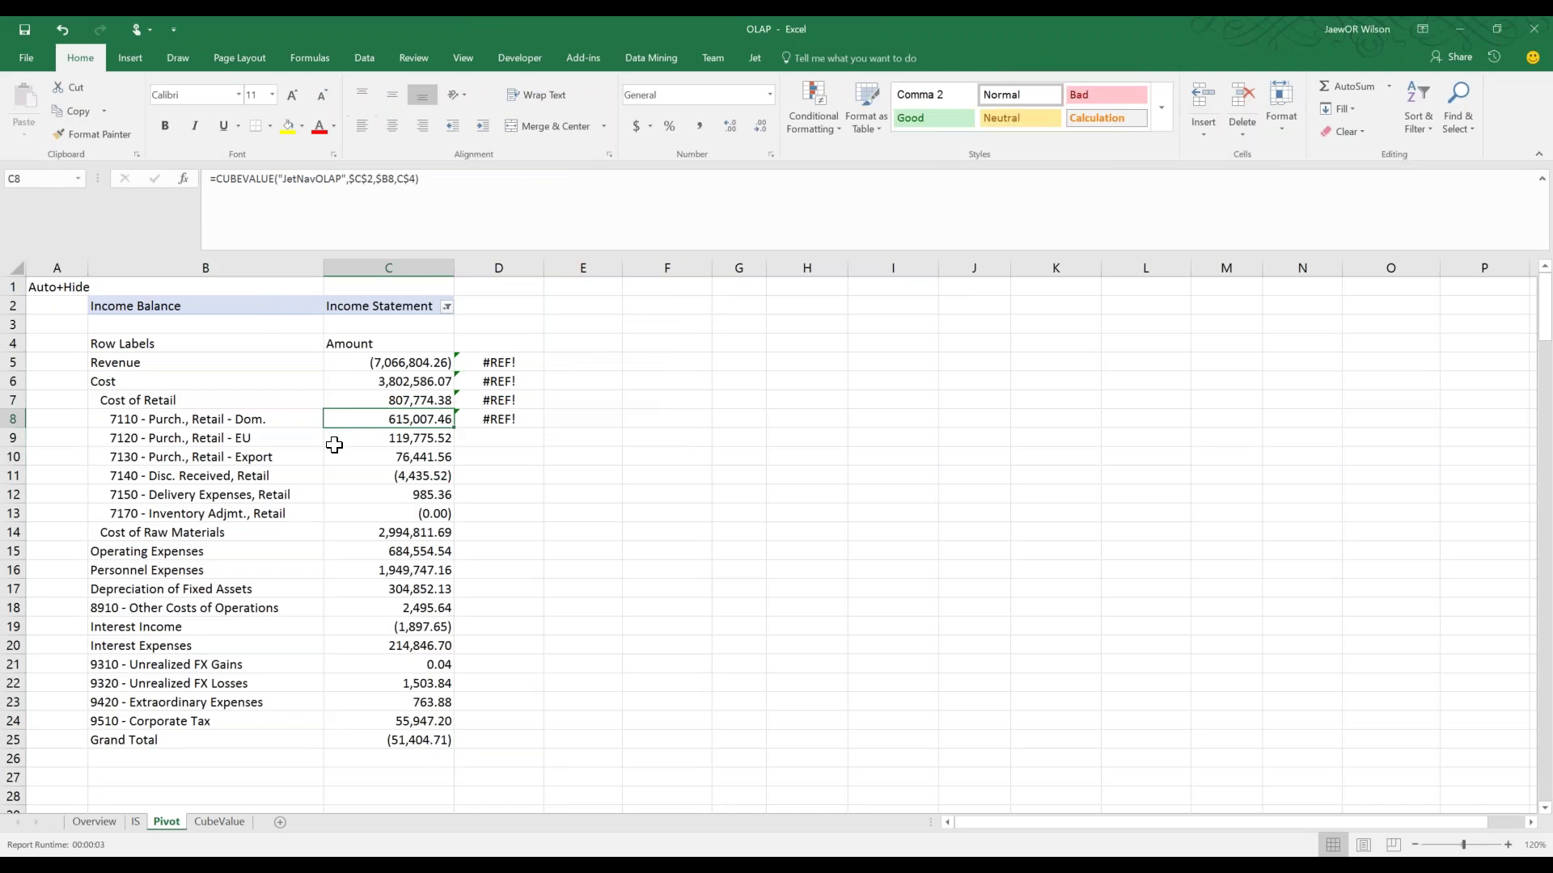
{"action": "left_click", "coordinate": [184, 374]}
{"action": "left_click_drag", "start_coordinate": [185, 374], "coordinate": [327, 724]}
{"action": "left_click", "coordinate": [208, 532]}
{"action": "left_click", "coordinate": [194, 494]}
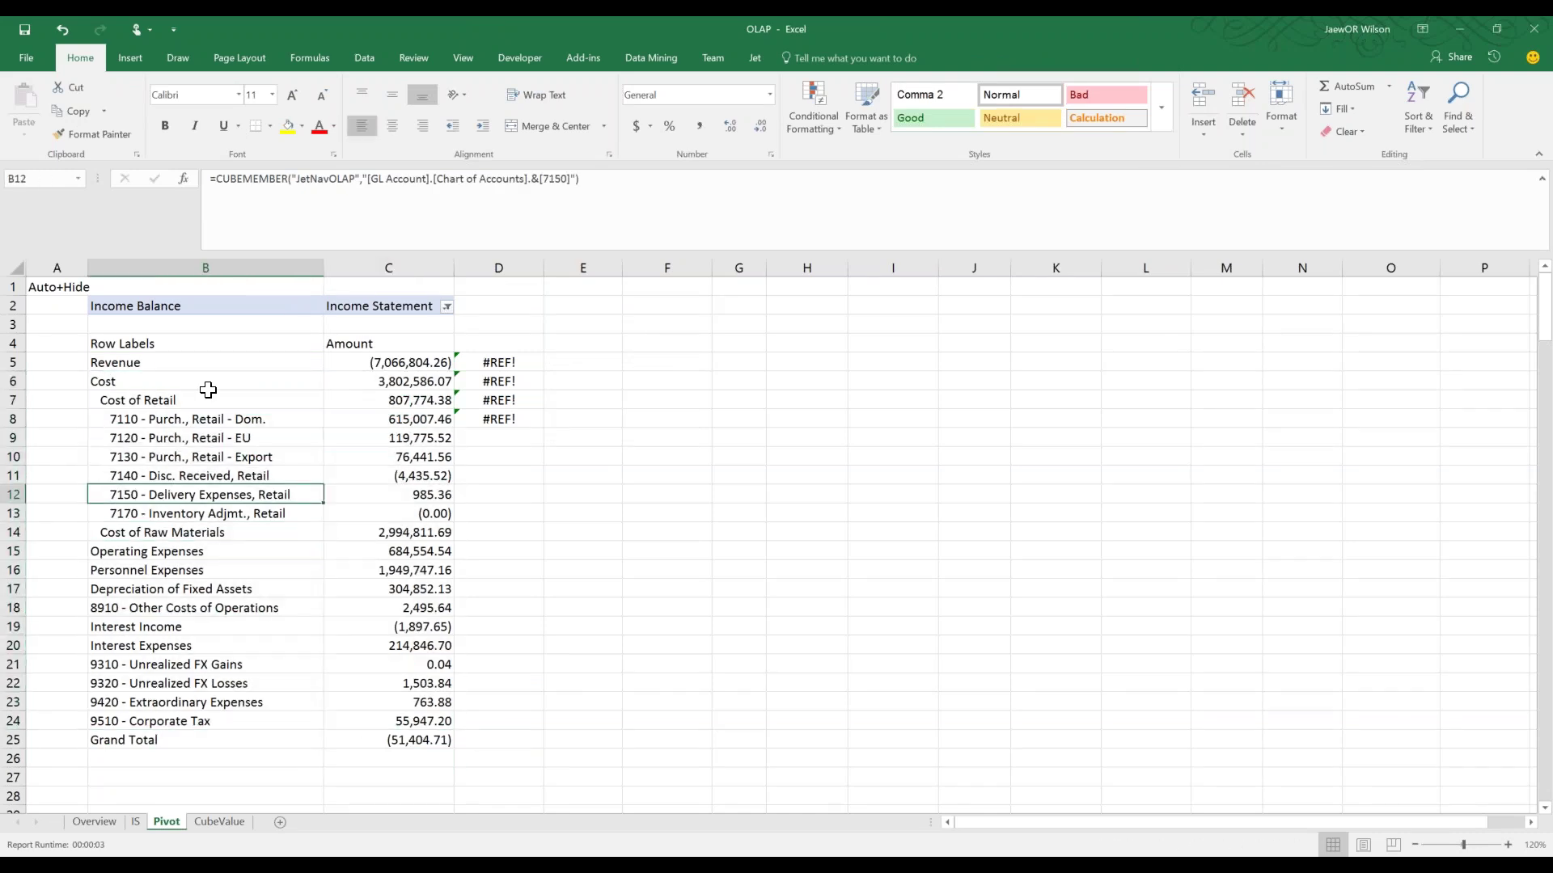
{"action": "double_click", "coordinate": [220, 180]}
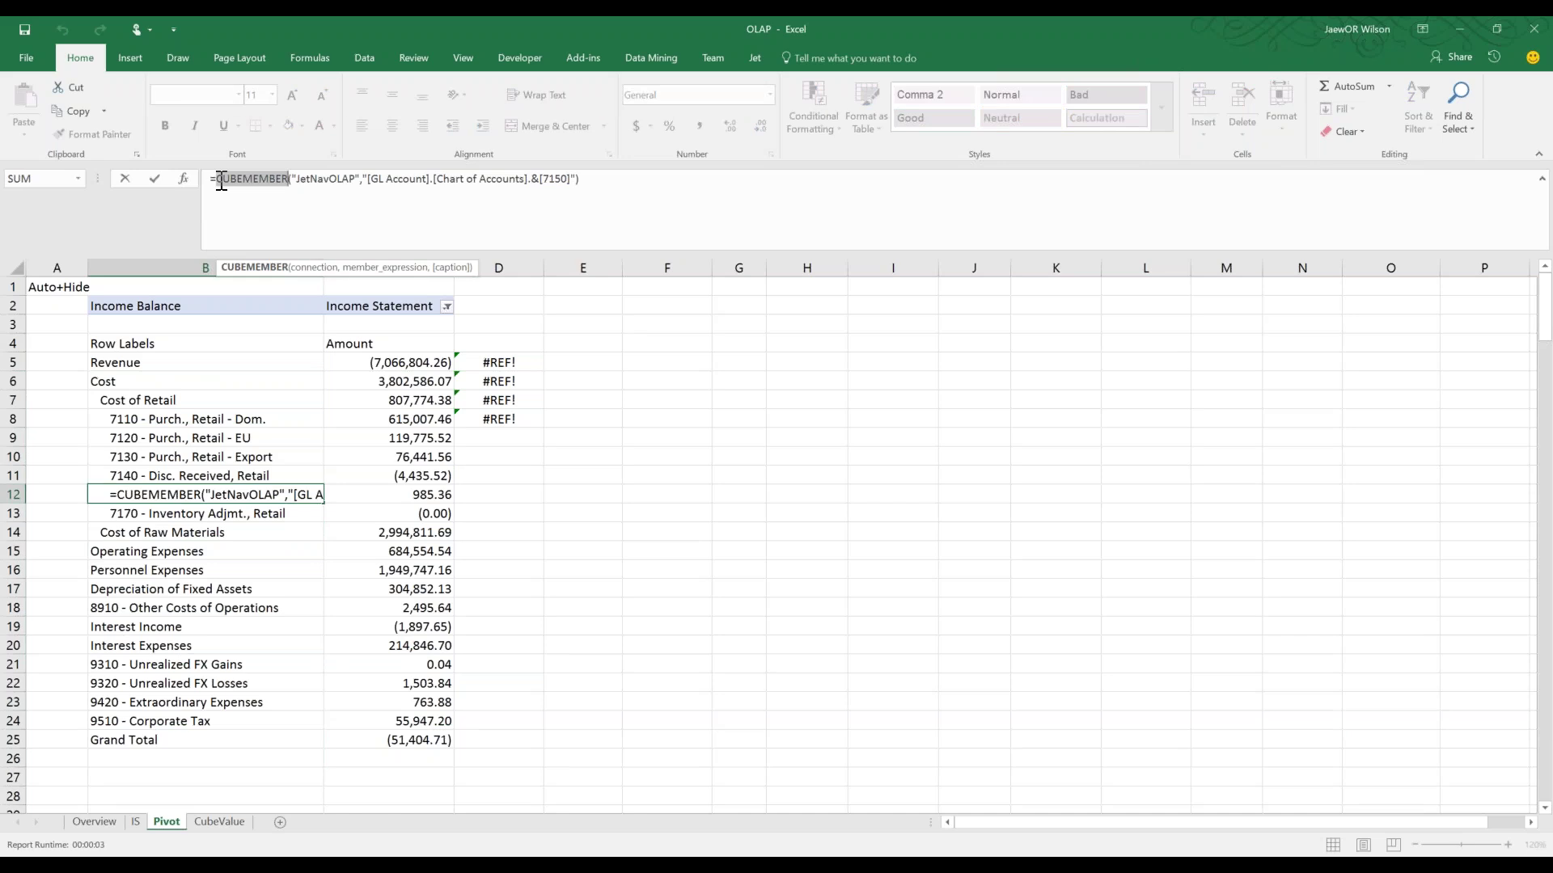
{"action": "left_click", "coordinate": [371, 494]}
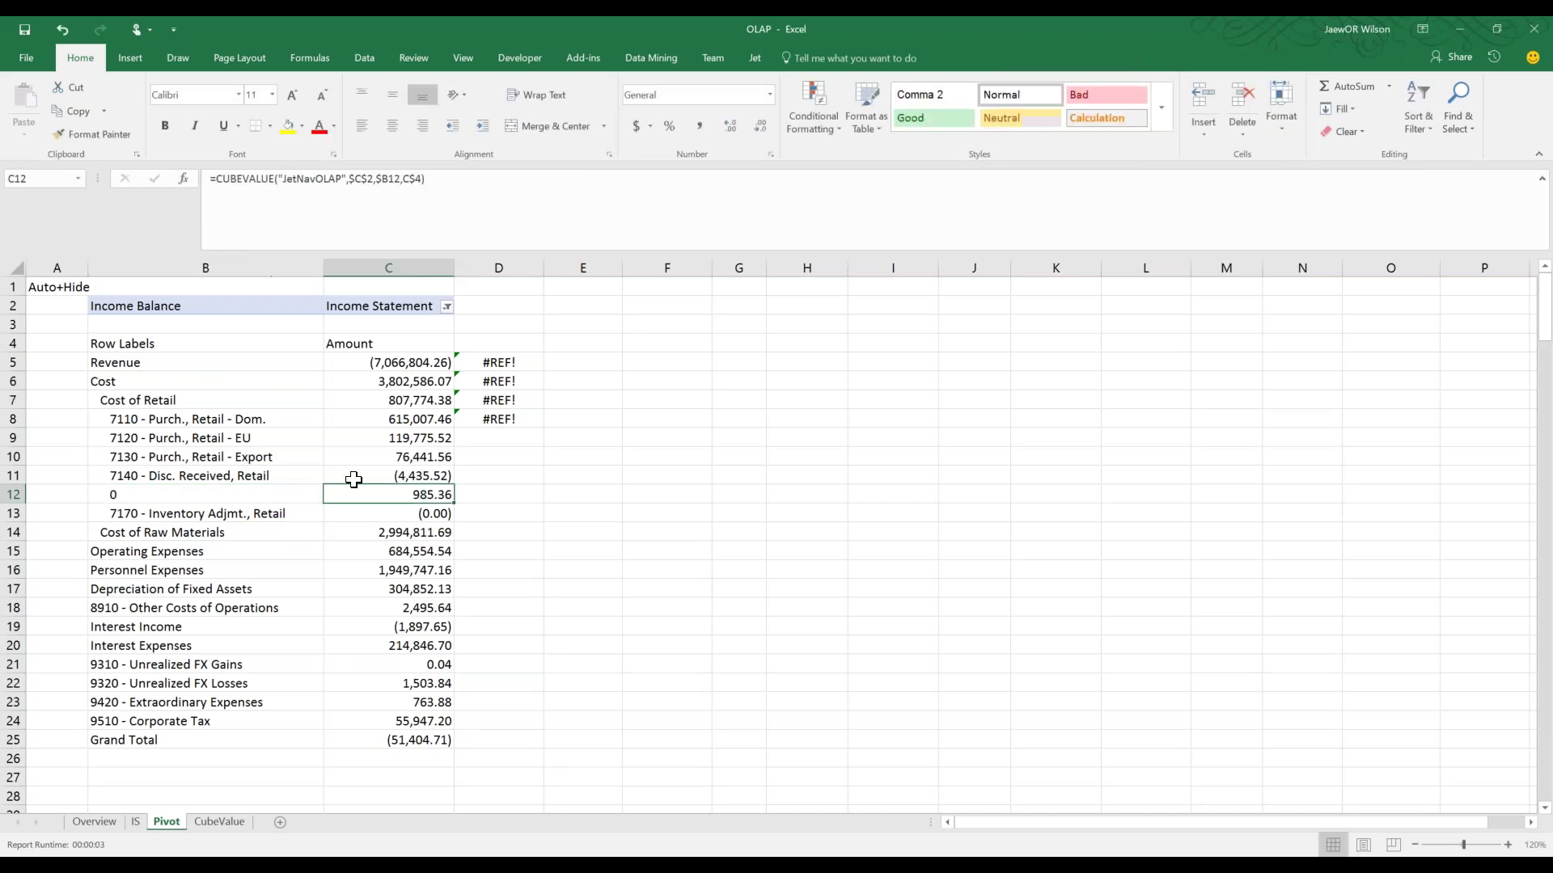
Replace the formula in D5 with =C5/$C$5 and fill it down through the Grand Total row, D25
{"action": "key", "text": "Right"}
{"action": "left_click", "coordinate": [509, 363]}
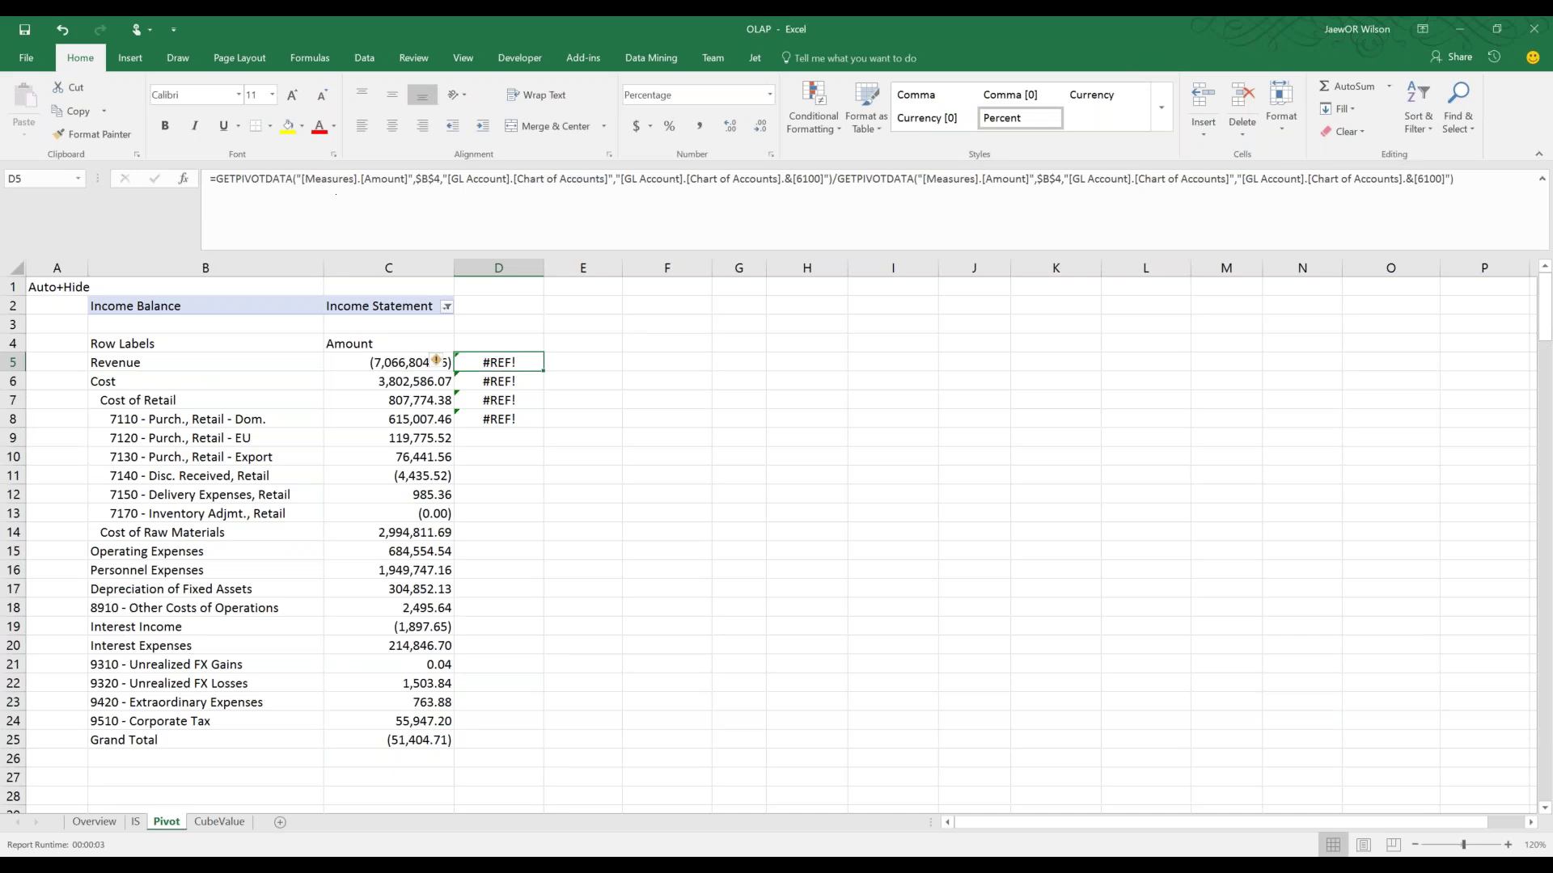
{"action": "type", "text": "="}
{"action": "left_click", "coordinate": [392, 364]}
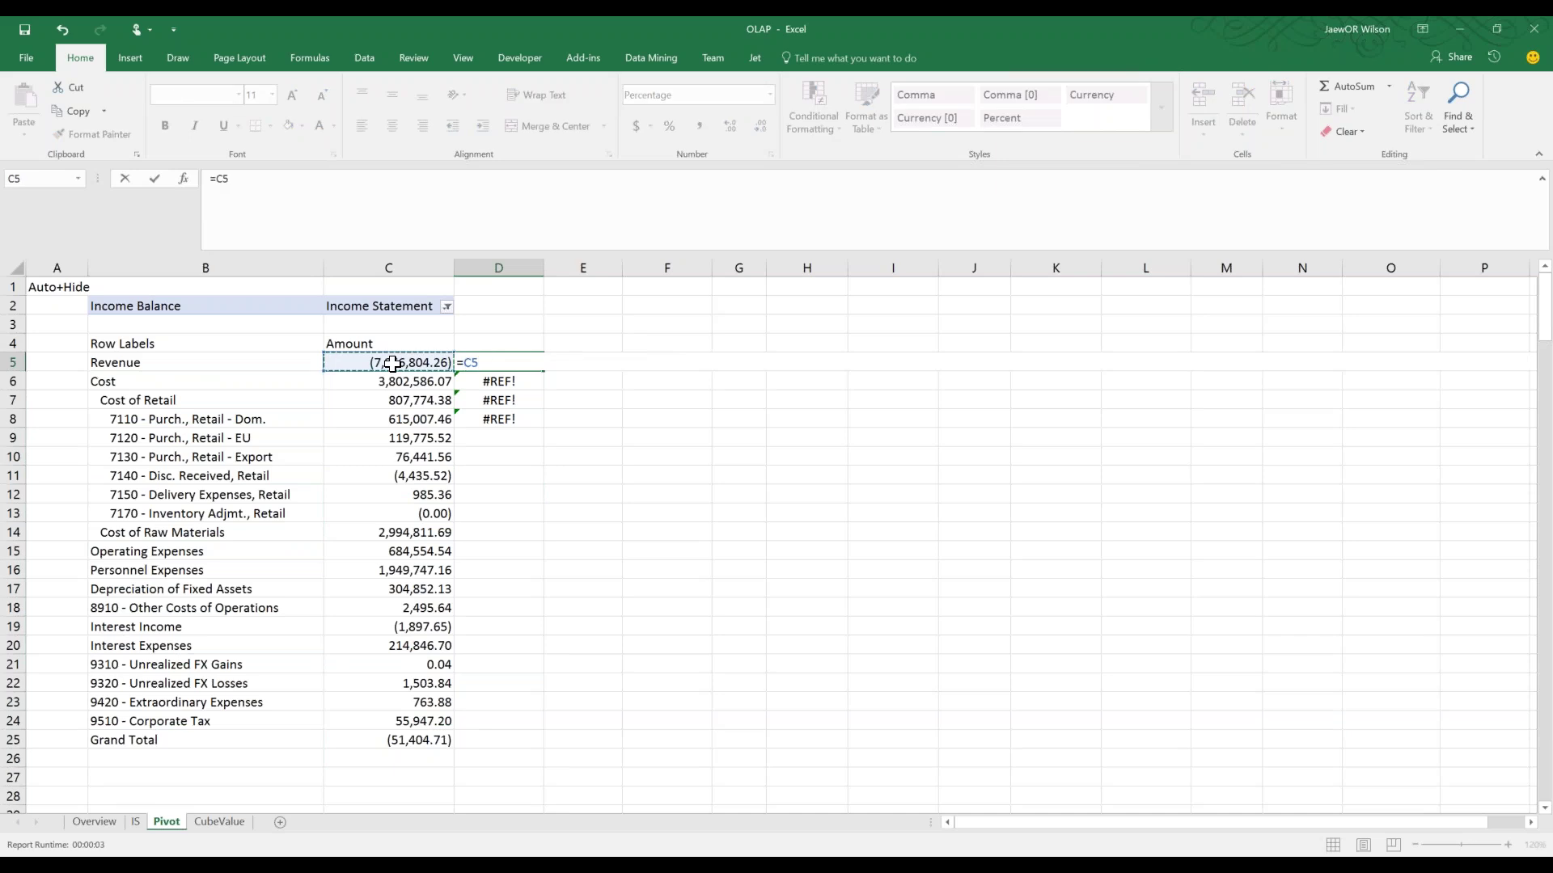
{"action": "type", "text": "/"}
{"action": "left_click", "coordinate": [392, 363]}
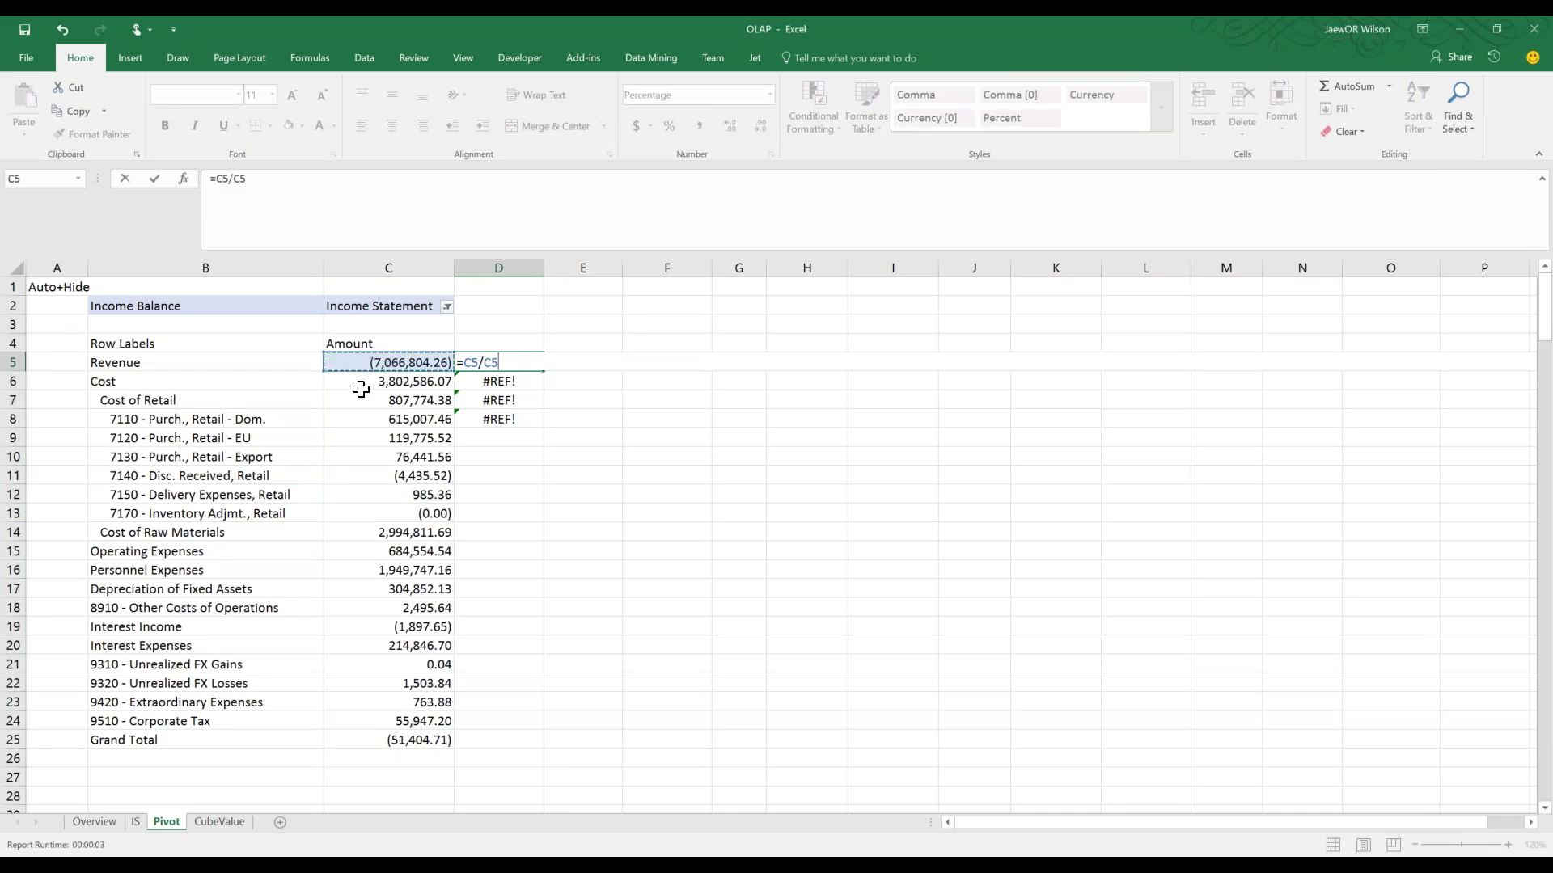
{"action": "key", "text": "F4"}
{"action": "key", "text": "Return"}
{"action": "left_click", "coordinate": [538, 362]}
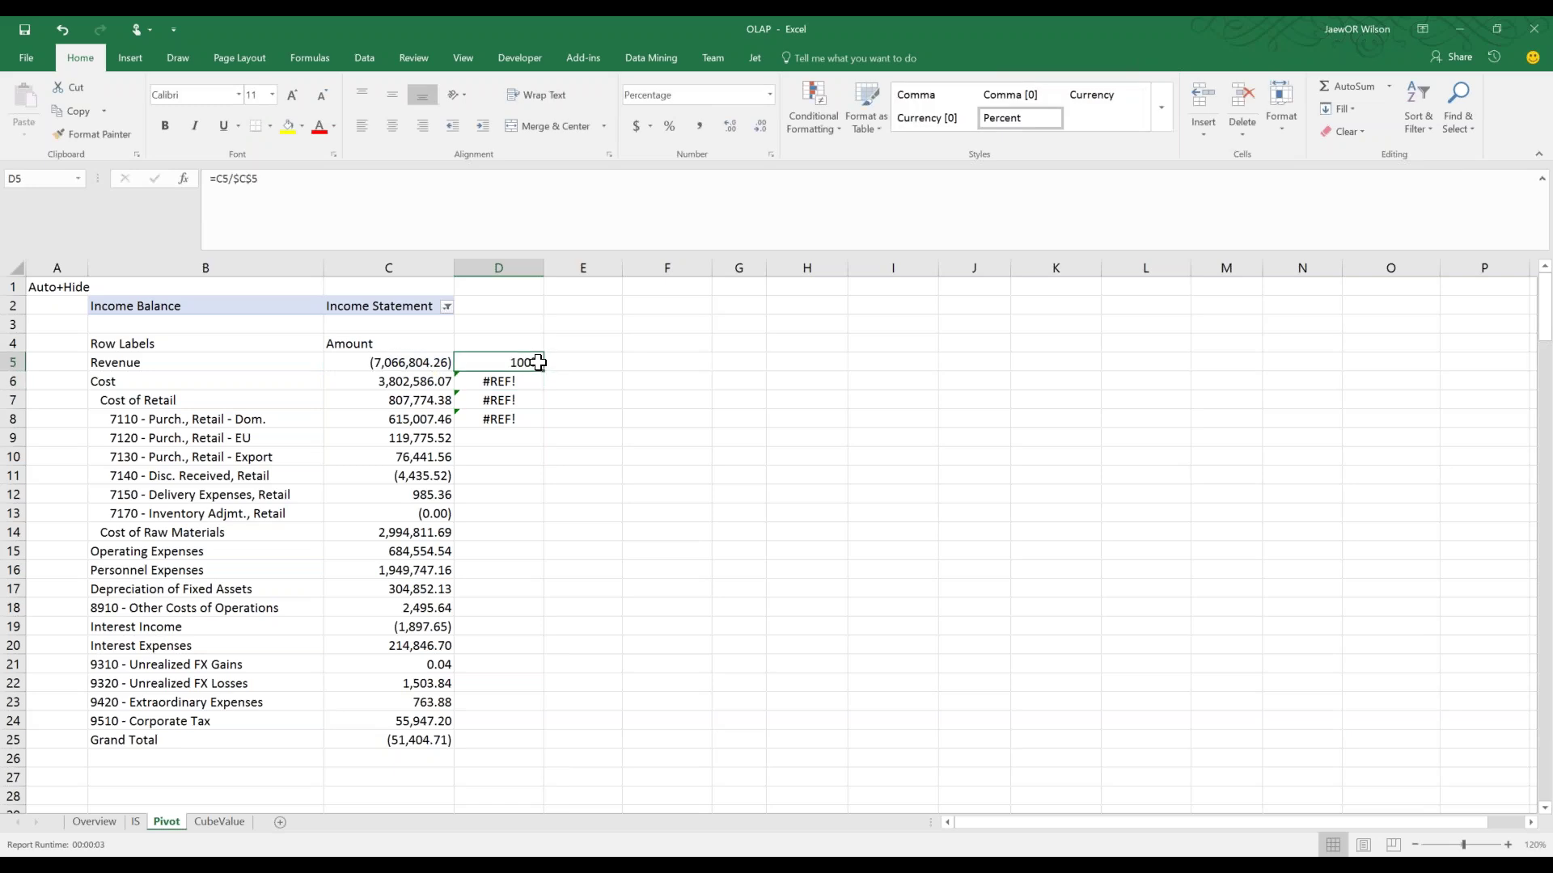
{"action": "left_click_drag", "start_coordinate": [538, 362], "coordinate": [529, 751]}
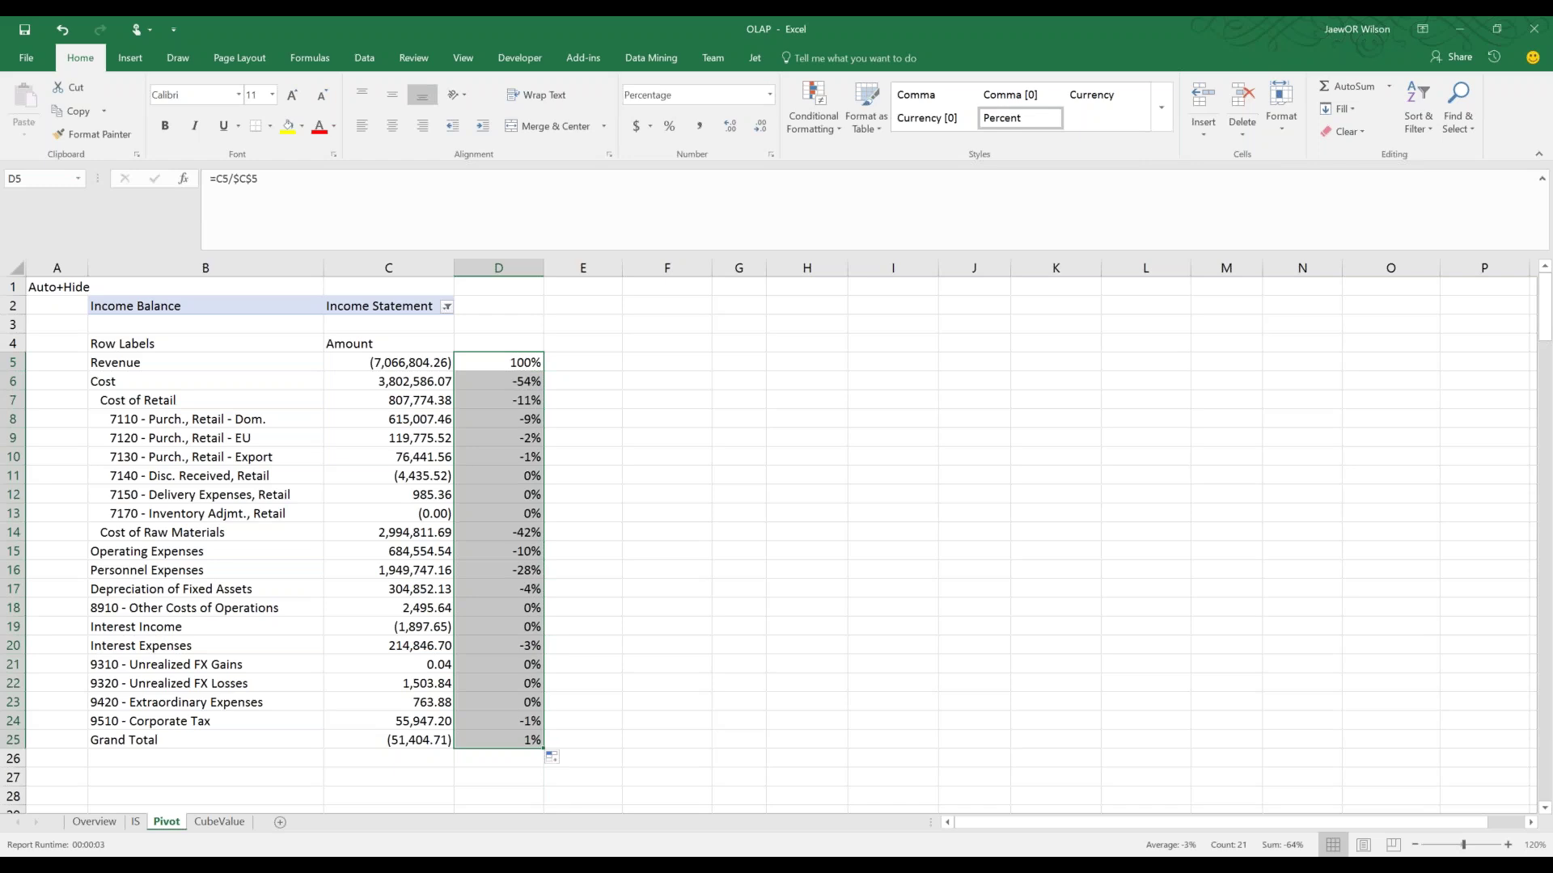
Undo the filled ratio formulas and the conversion to cube formulas to restore the pivot table
{"action": "key", "text": "ctrl+z"}
{"action": "key", "text": "ctrl+z"}
{"action": "key", "text": "ctrl+z"}
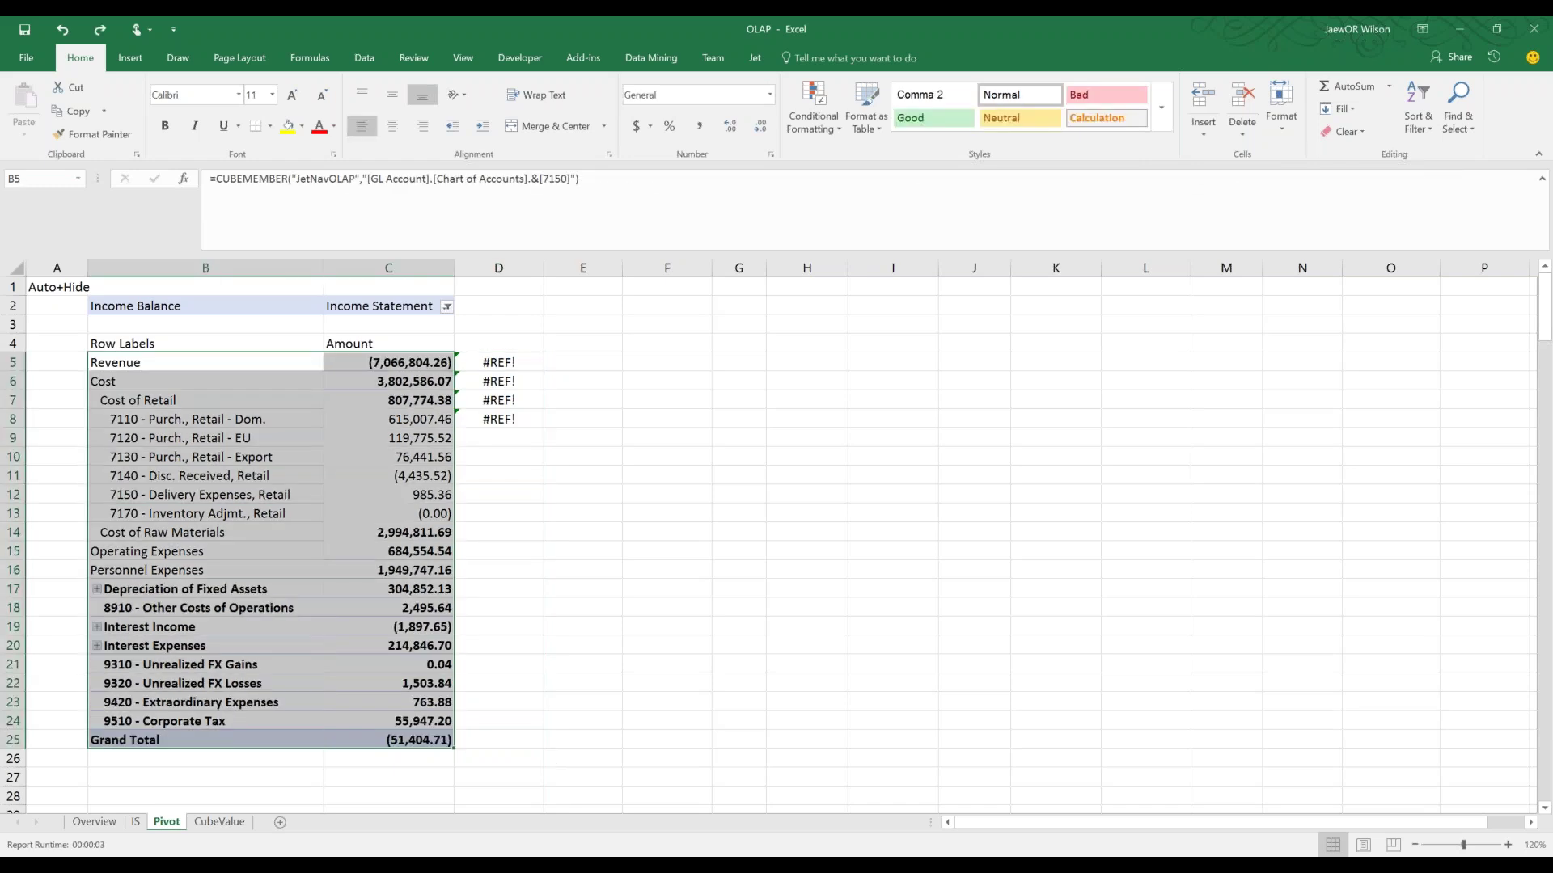
{"action": "left_click", "coordinate": [741, 638]}
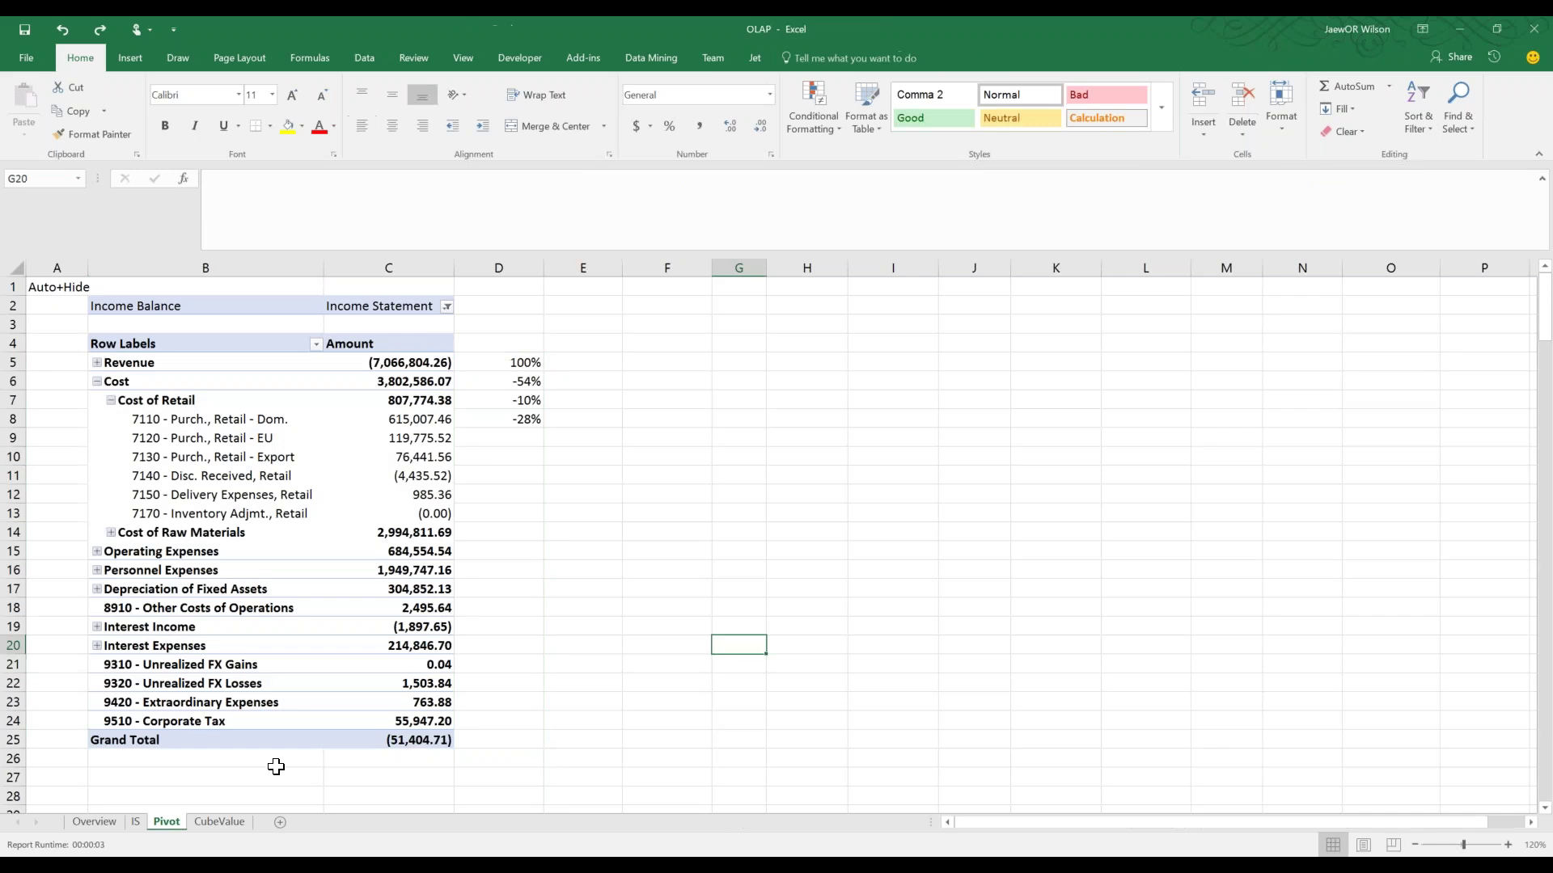
On the CubeValue sheet, inspect the CUBEMEMBER formulas of the row labels in B10 and B9
{"action": "left_click", "coordinate": [211, 820]}
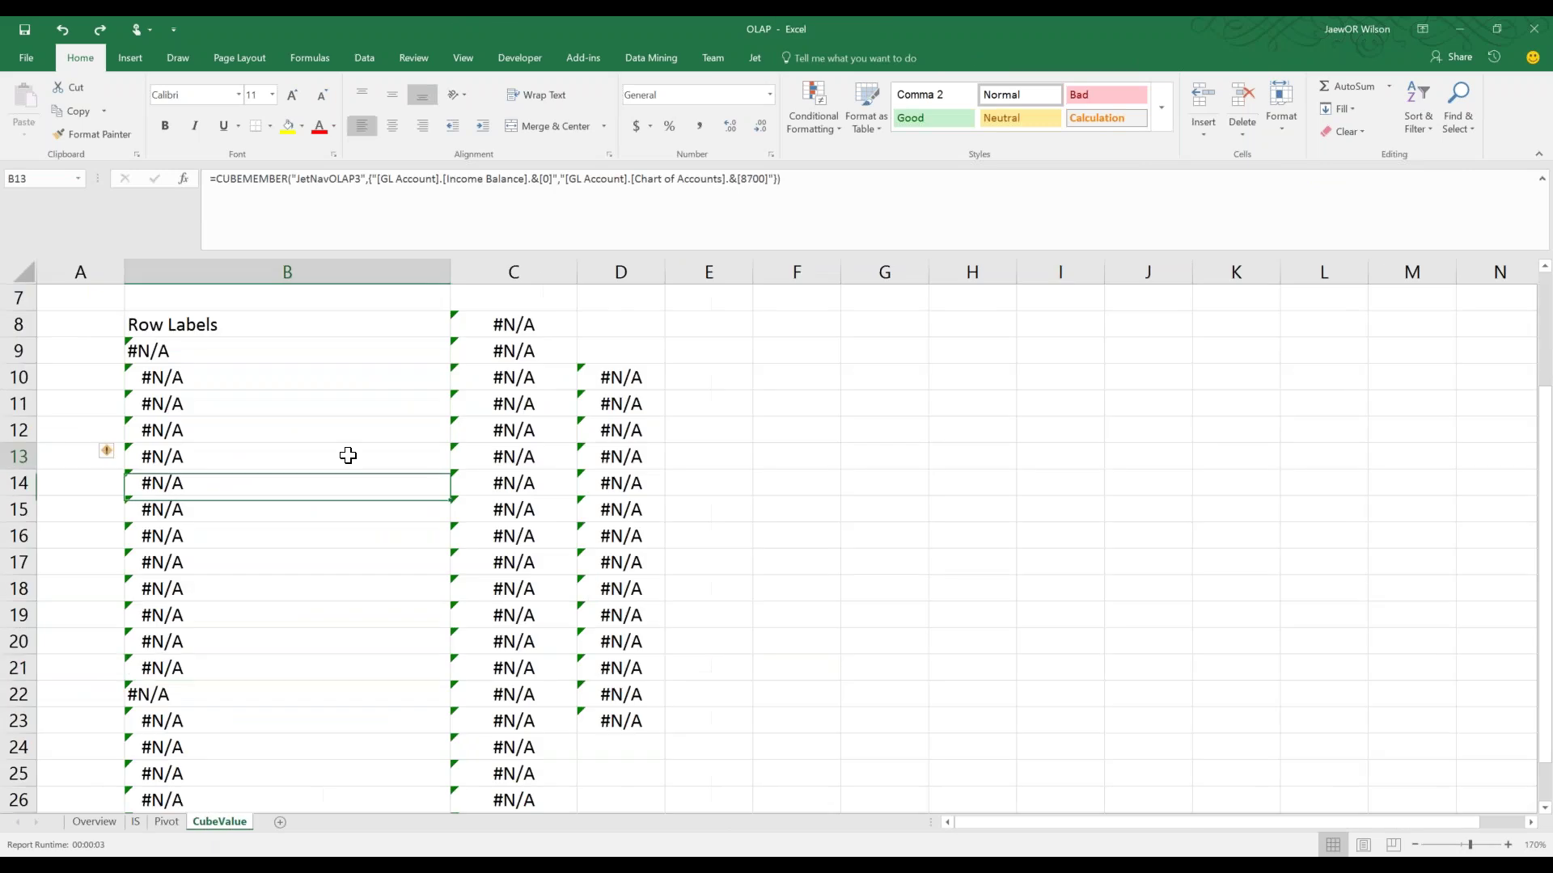
{"action": "left_click", "coordinate": [277, 372]}
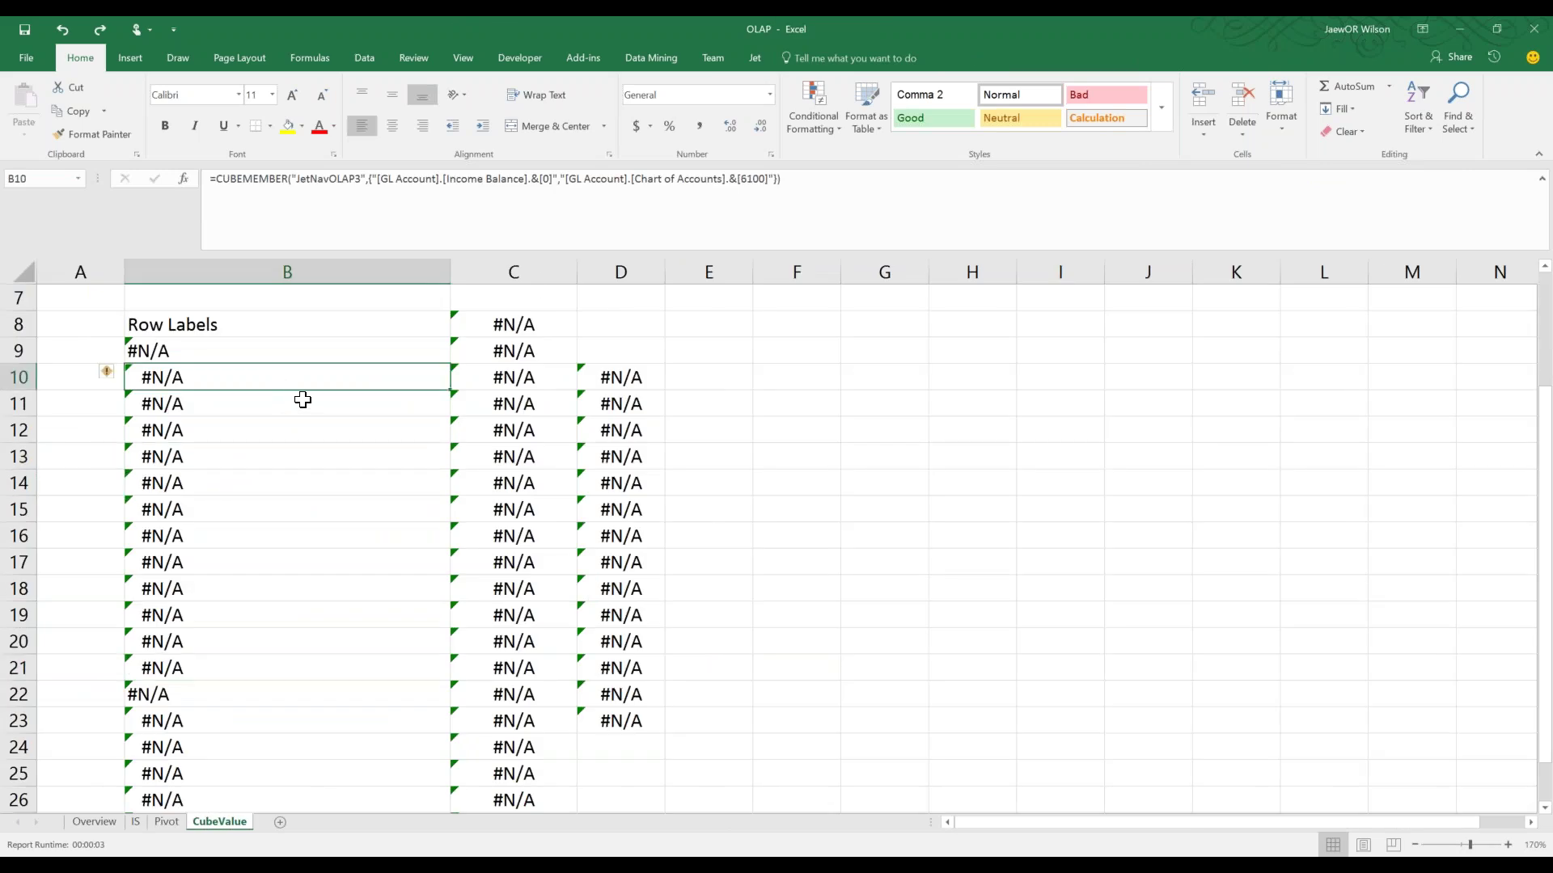
{"action": "scroll", "coordinate": [305, 385], "scroll_direction": "down", "scroll_amount": 4}
{"action": "scroll", "coordinate": [296, 461], "scroll_direction": "up", "scroll_amount": 6}
{"action": "left_click", "coordinate": [218, 500]}
{"action": "double_click", "coordinate": [214, 500]}
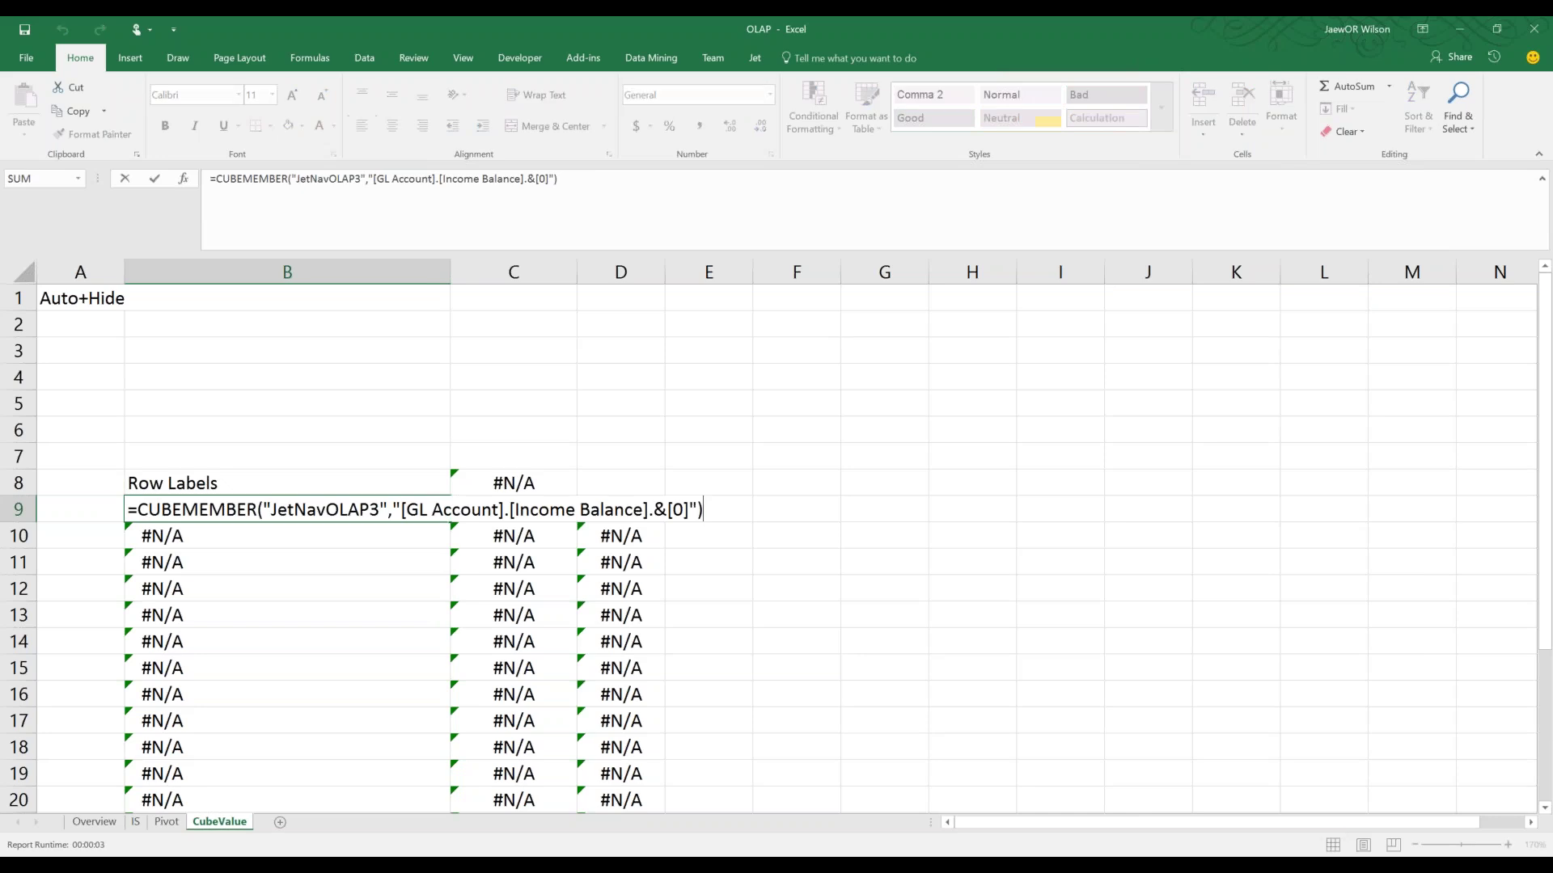
{"action": "key", "text": "Return"}
{"action": "key", "text": "Up"}
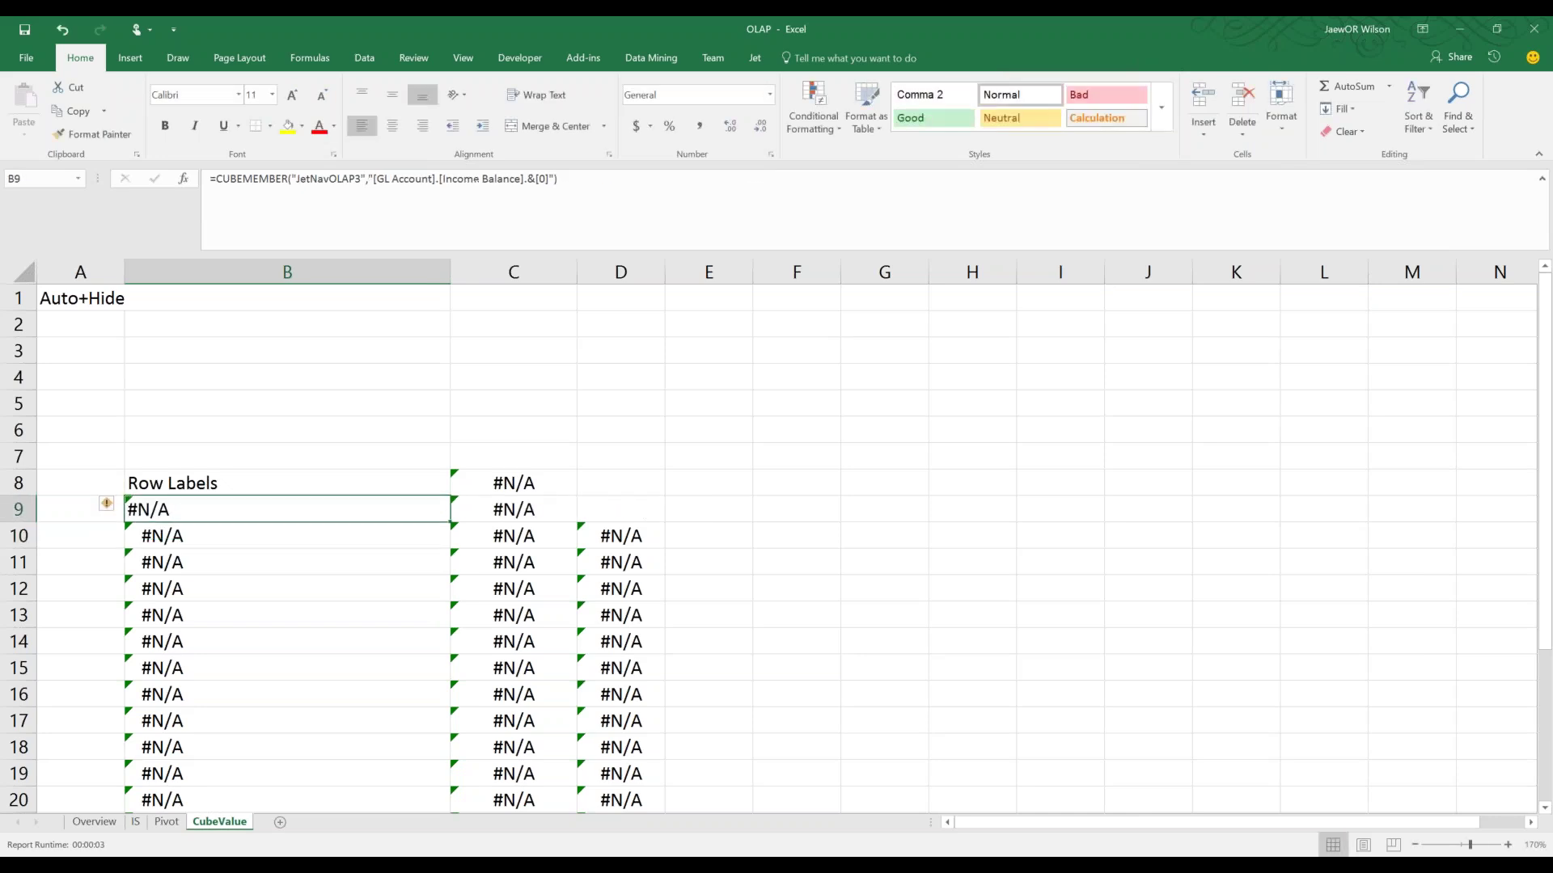
Change the connection name in the B9 CUBEMEMBER formula to "JetNavOLAP"
{"action": "left_click", "coordinate": [753, 59]}
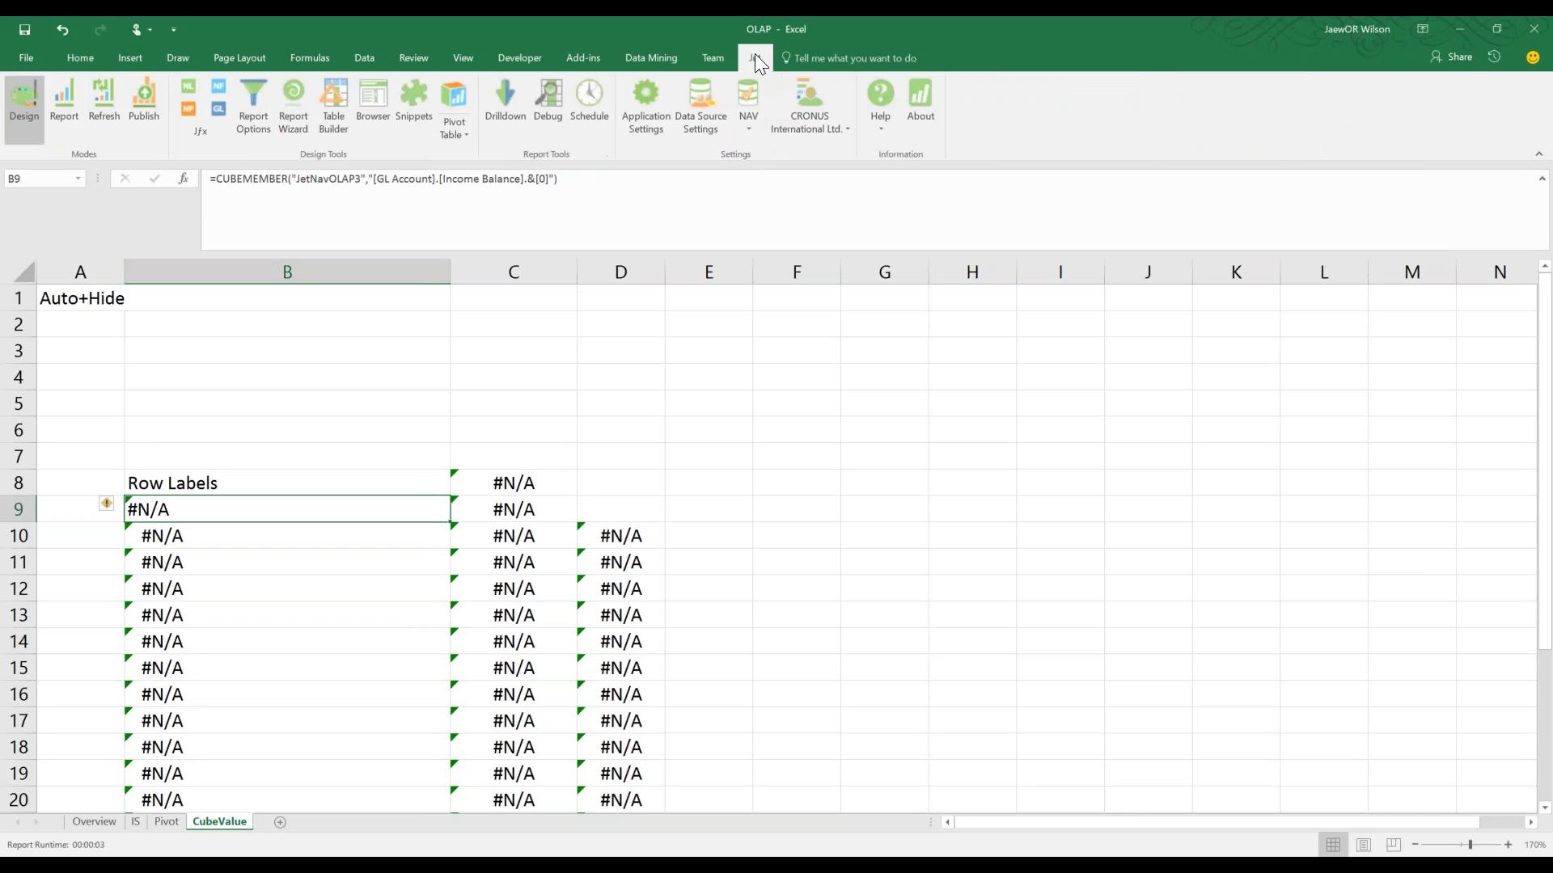
{"action": "left_click", "coordinate": [363, 178]}
{"action": "key", "text": "BackSpace"}
{"action": "key", "text": "BackSpace"}
{"action": "key", "text": "BackSpace"}
{"action": "key", "text": "BackSpace"}
{"action": "key", "text": "BackSpace"}
{"action": "key", "text": "BackSpace"}
{"action": "key", "text": "BackSpace"}
{"action": "key", "text": "BackSpace"}
{"action": "key", "text": "BackSpace"}
{"action": "key", "text": "BackSpace"}
{"action": "key", "text": "BackSpace"}
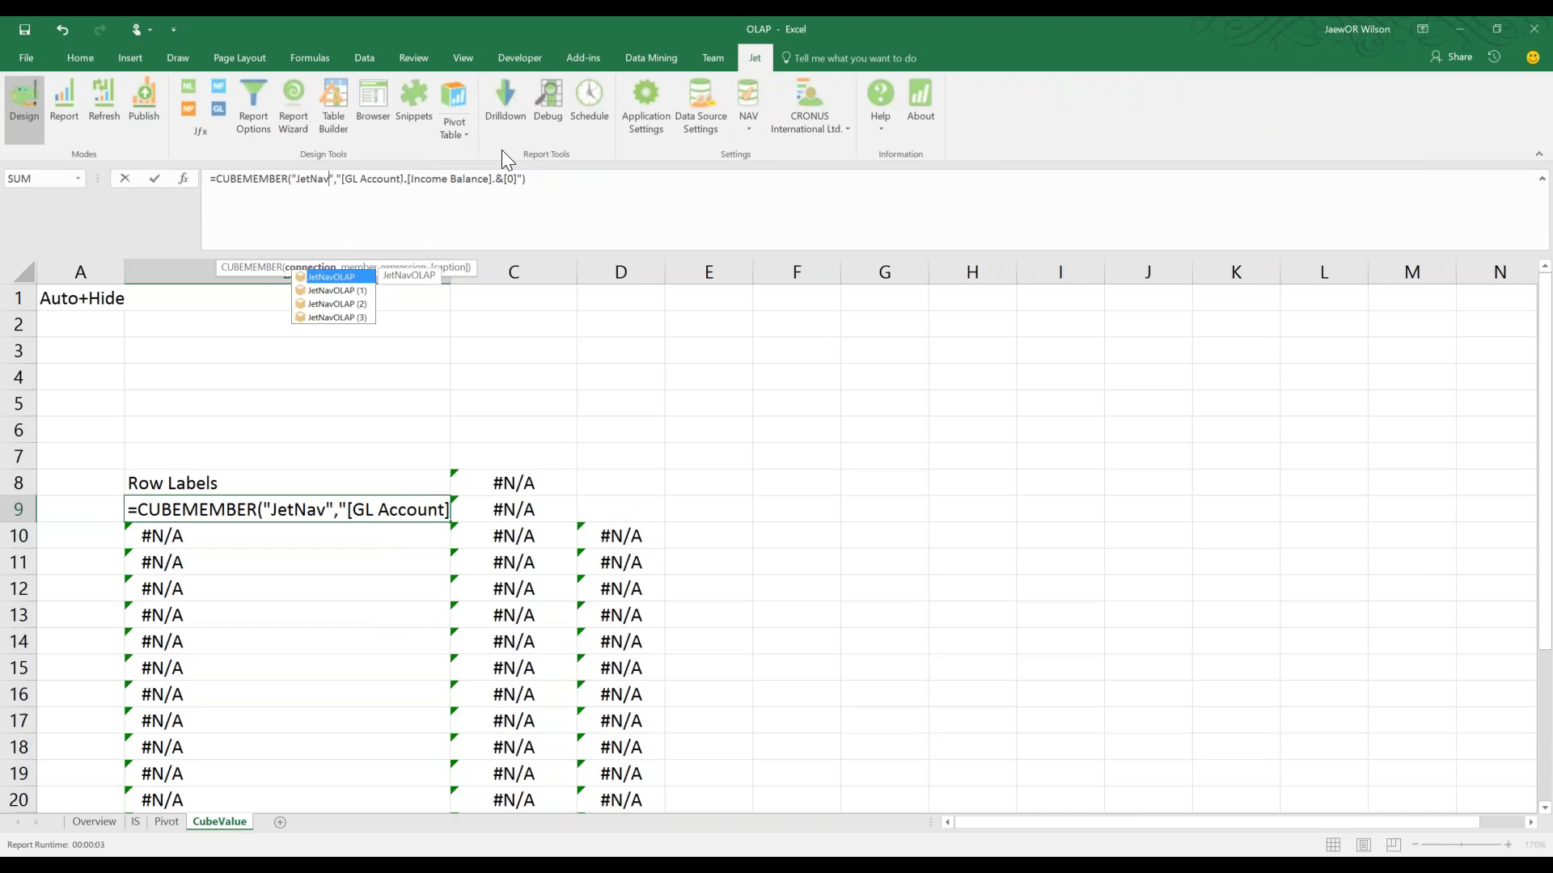
{"action": "key", "text": "BackSpace"}
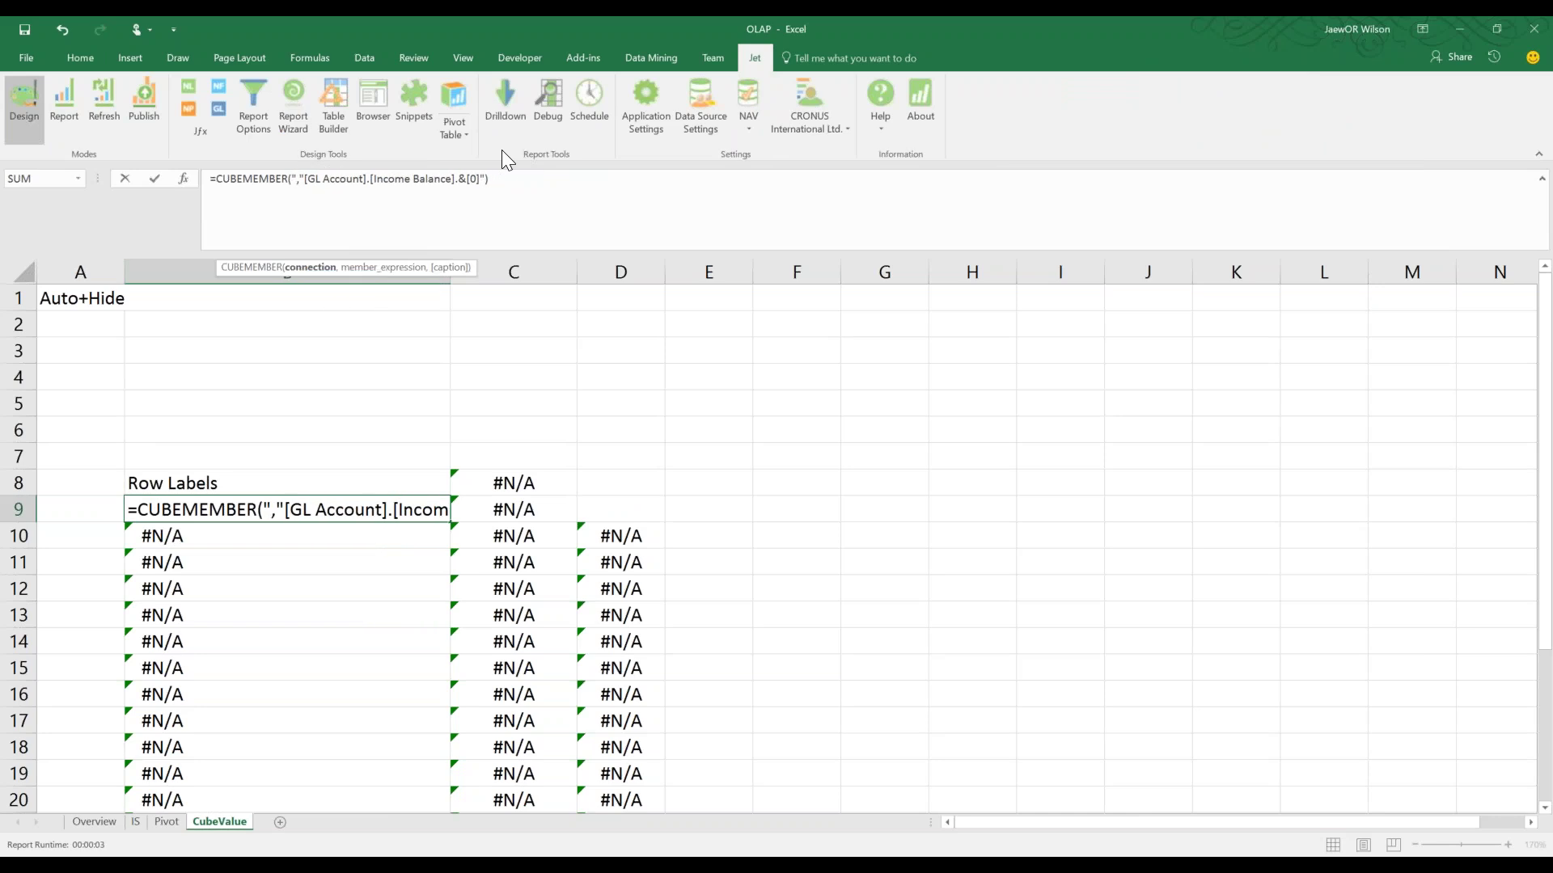
{"action": "type", "text": "\""}
{"action": "key", "text": "Tab"}
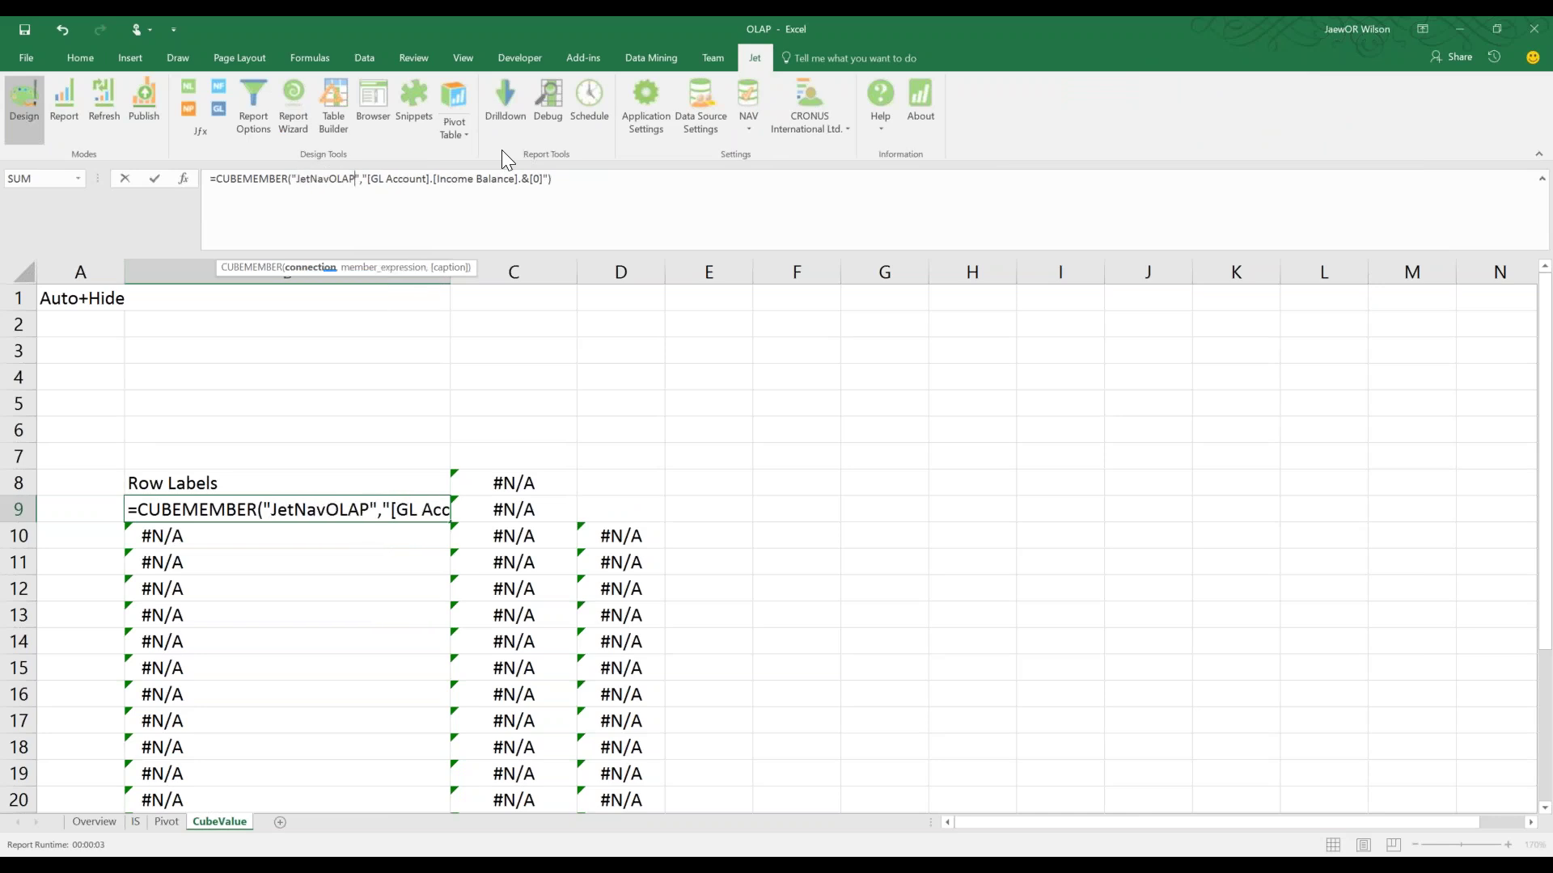
{"action": "key", "text": "Return"}
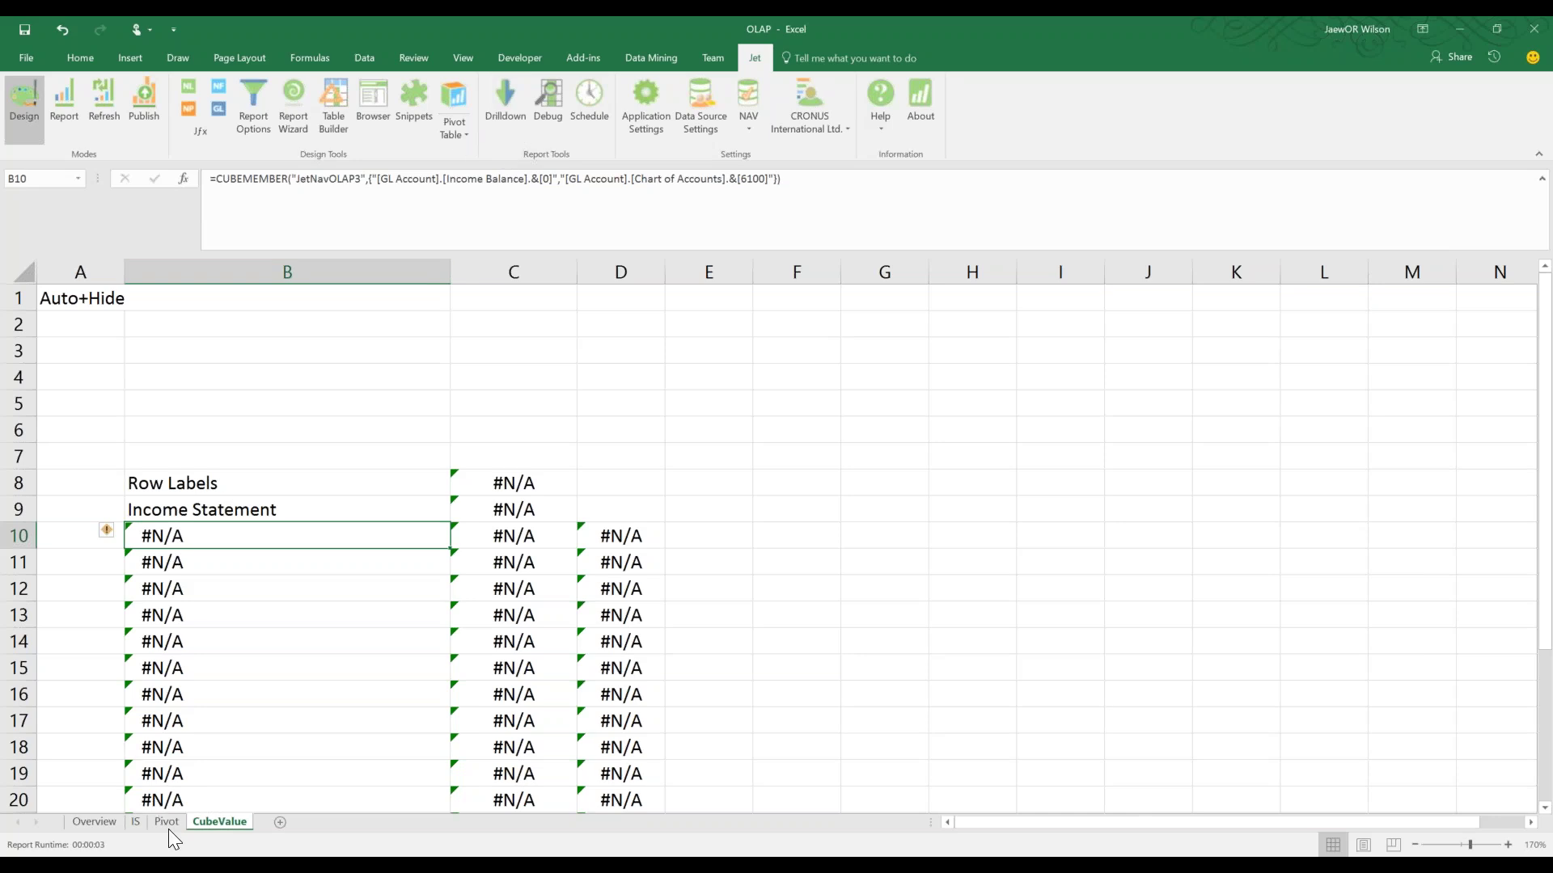
Permanently delete the CubeValue sheet
{"action": "right_click", "coordinate": [207, 820]}
{"action": "left_click", "coordinate": [279, 654]}
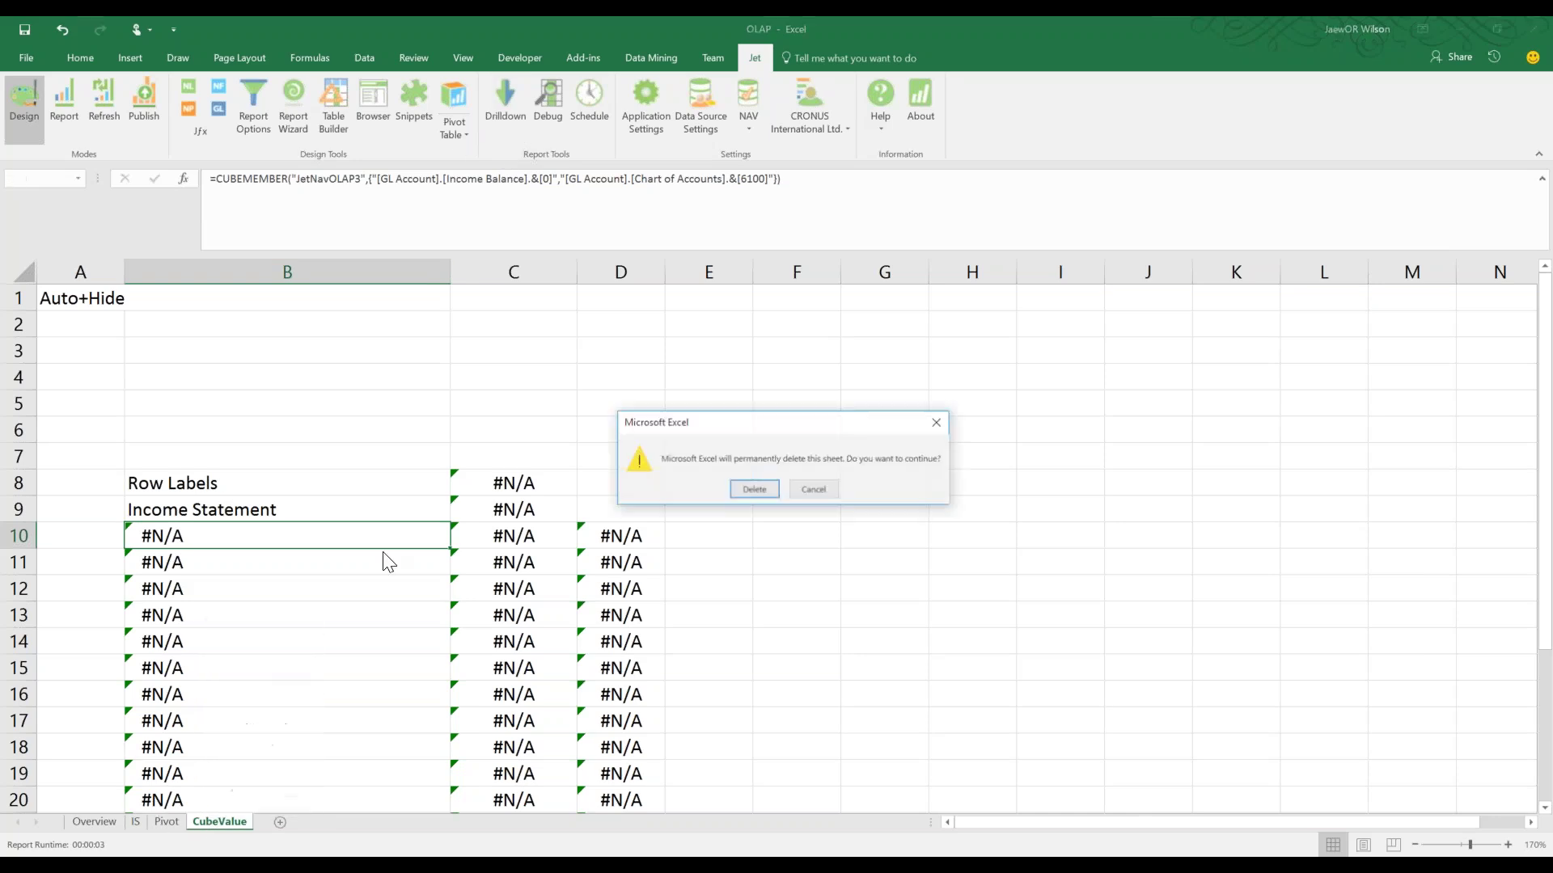
{"action": "left_click", "coordinate": [763, 487]}
Duplicate the Pivot sheet and place the copy after the last sheet of the workbook
{"action": "right_click", "coordinate": [173, 817]}
{"action": "left_click", "coordinate": [214, 689]}
{"action": "left_click", "coordinate": [220, 781]}
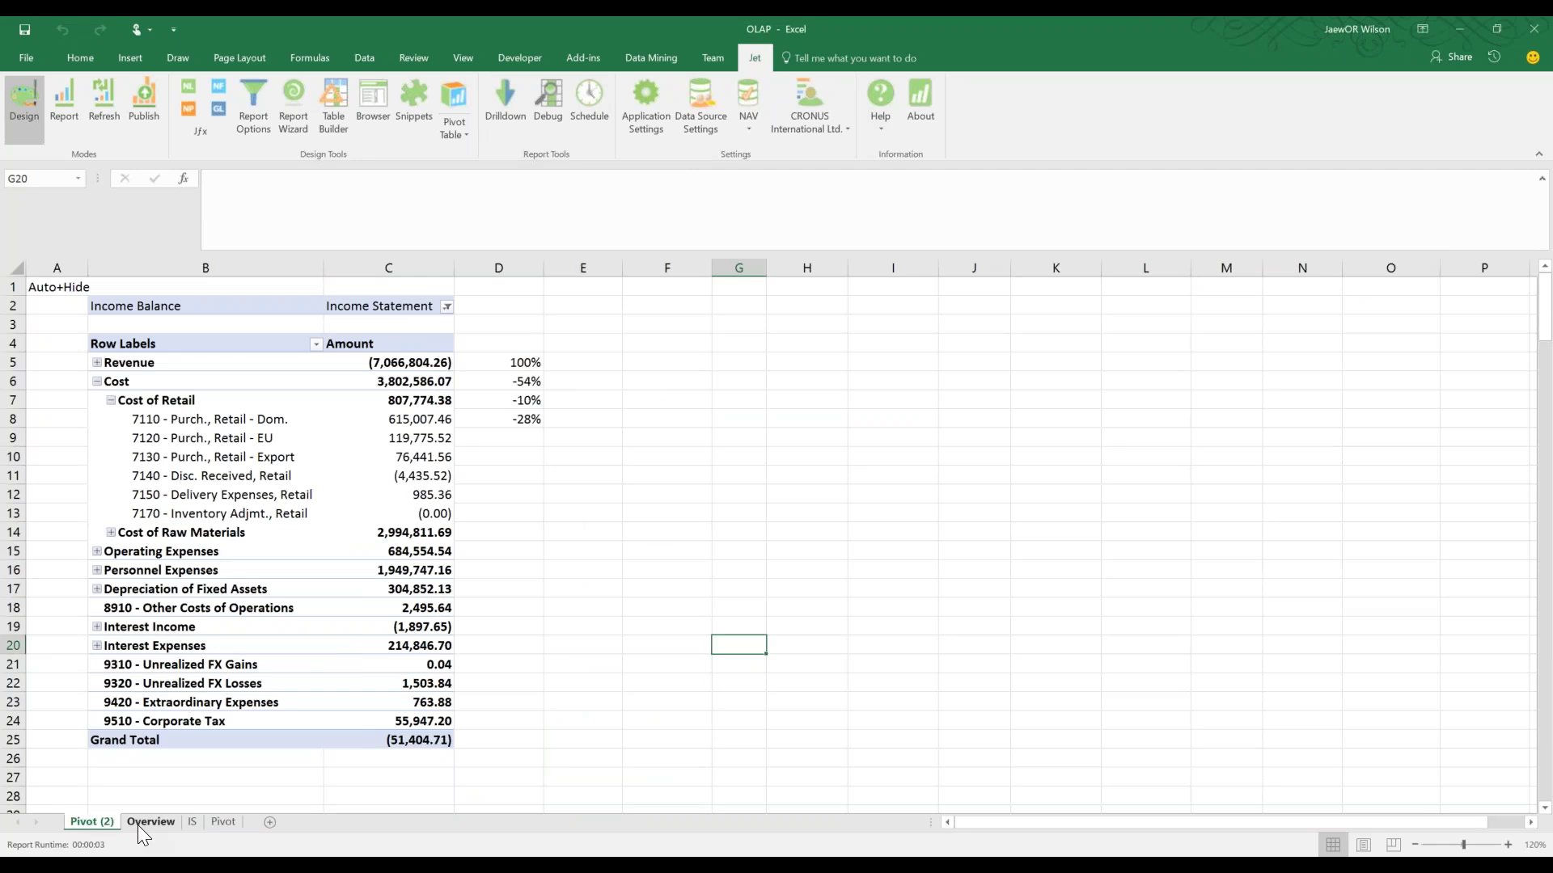
{"action": "left_click_drag", "start_coordinate": [134, 826], "coordinate": [244, 818]}
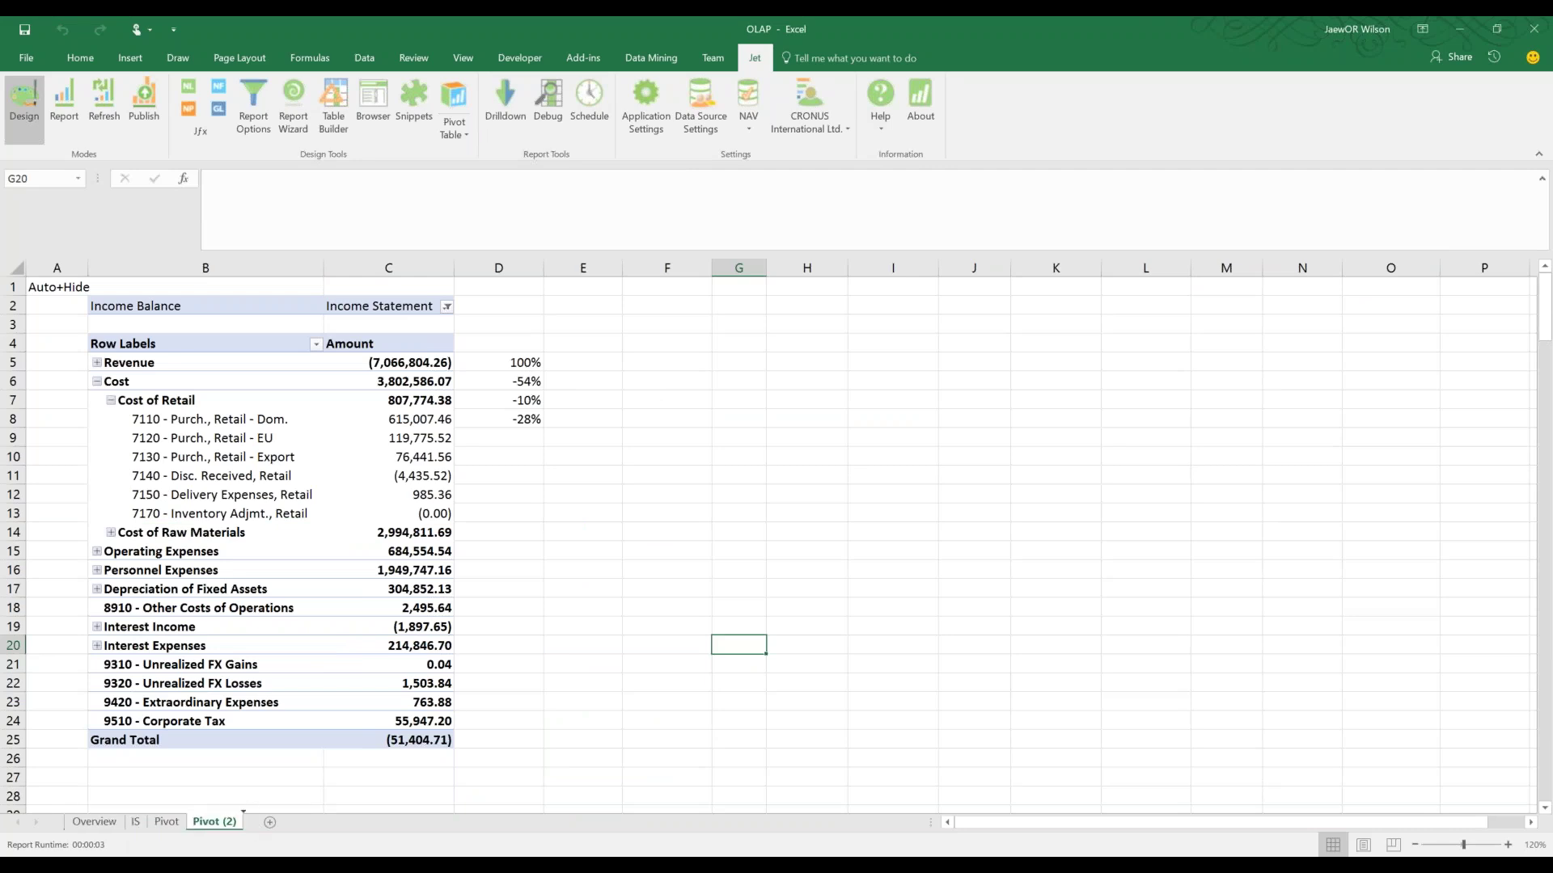
Rename the copied pivot sheet as CUbeValue
{"action": "right_click", "coordinate": [222, 821]}
{"action": "left_click", "coordinate": [265, 668]}
{"action": "type", "text": "CUbeV"}
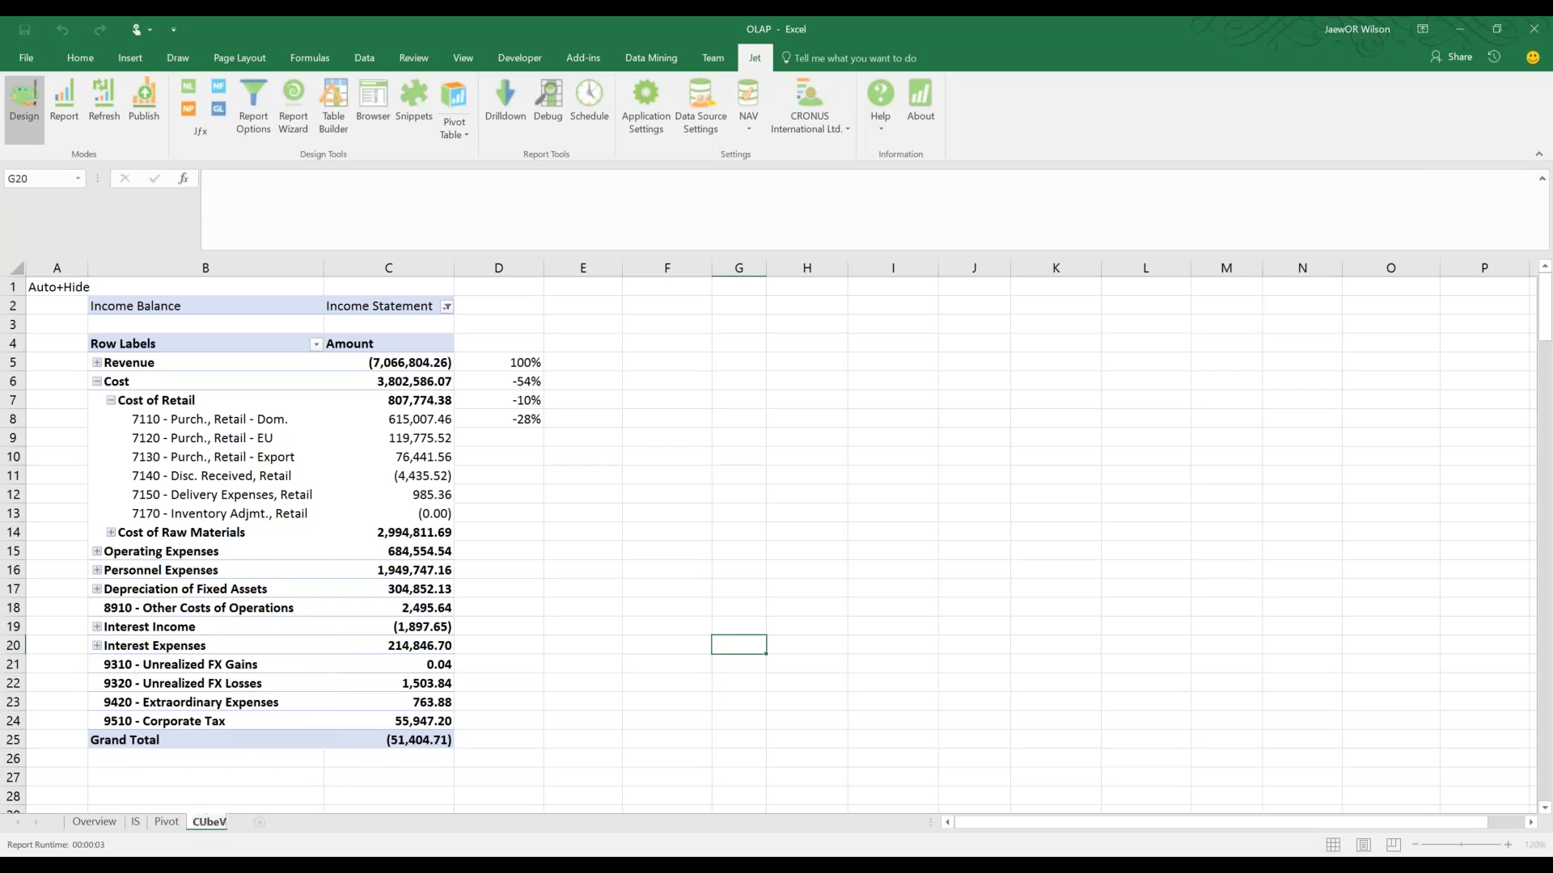
{"action": "type", "text": "alue"}
{"action": "key", "text": "Return"}
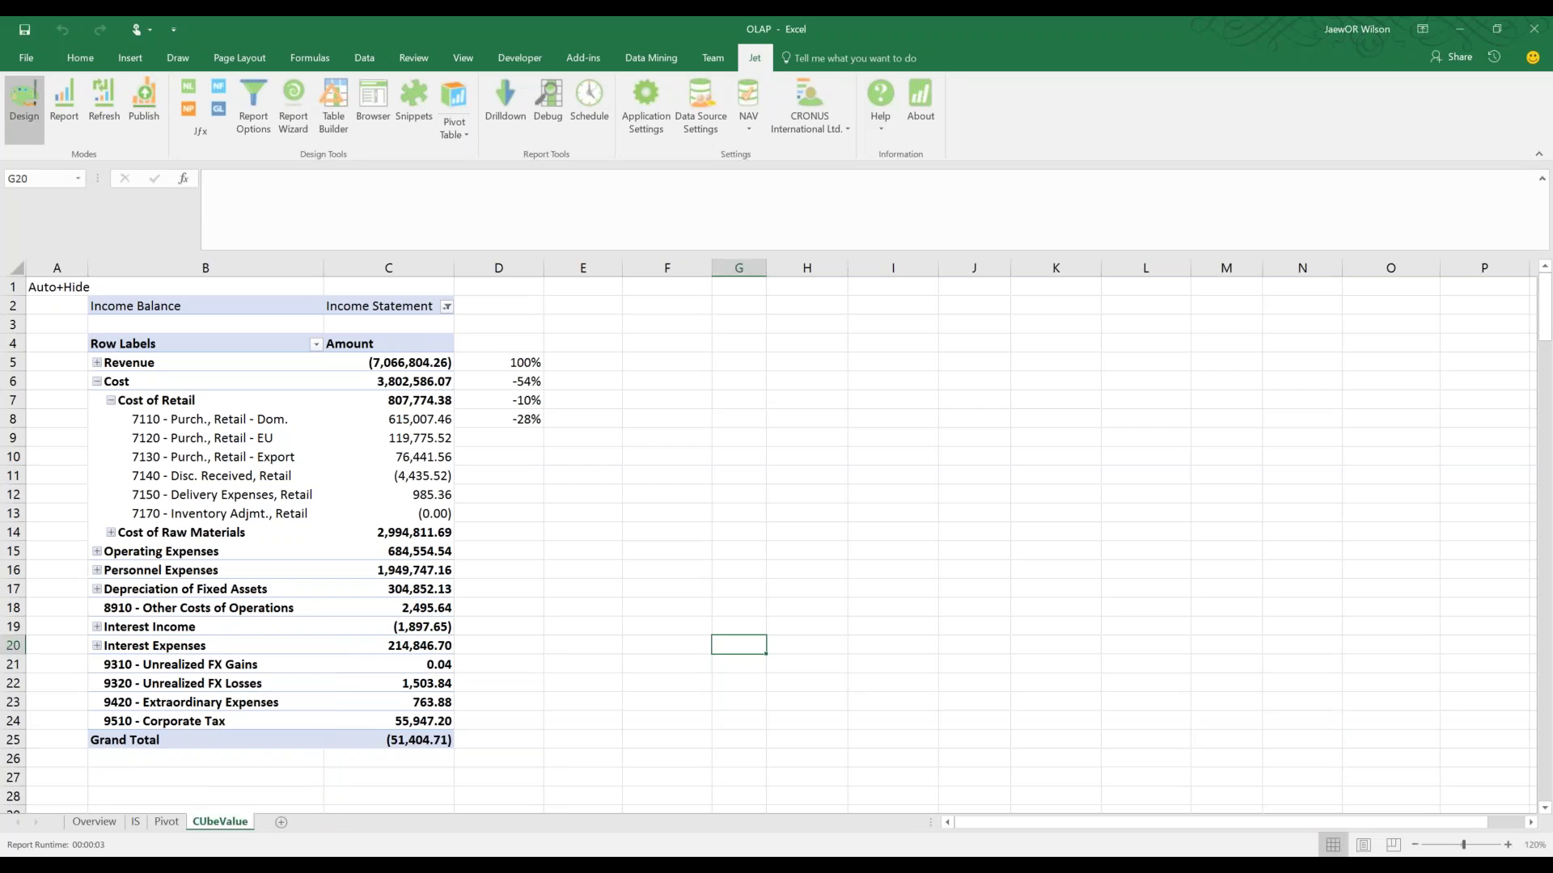
Convert the pivot table on the CUbeValue sheet to cube formulas with the OLAP tools
{"action": "left_click", "coordinate": [206, 476]}
{"action": "left_click", "coordinate": [787, 55]}
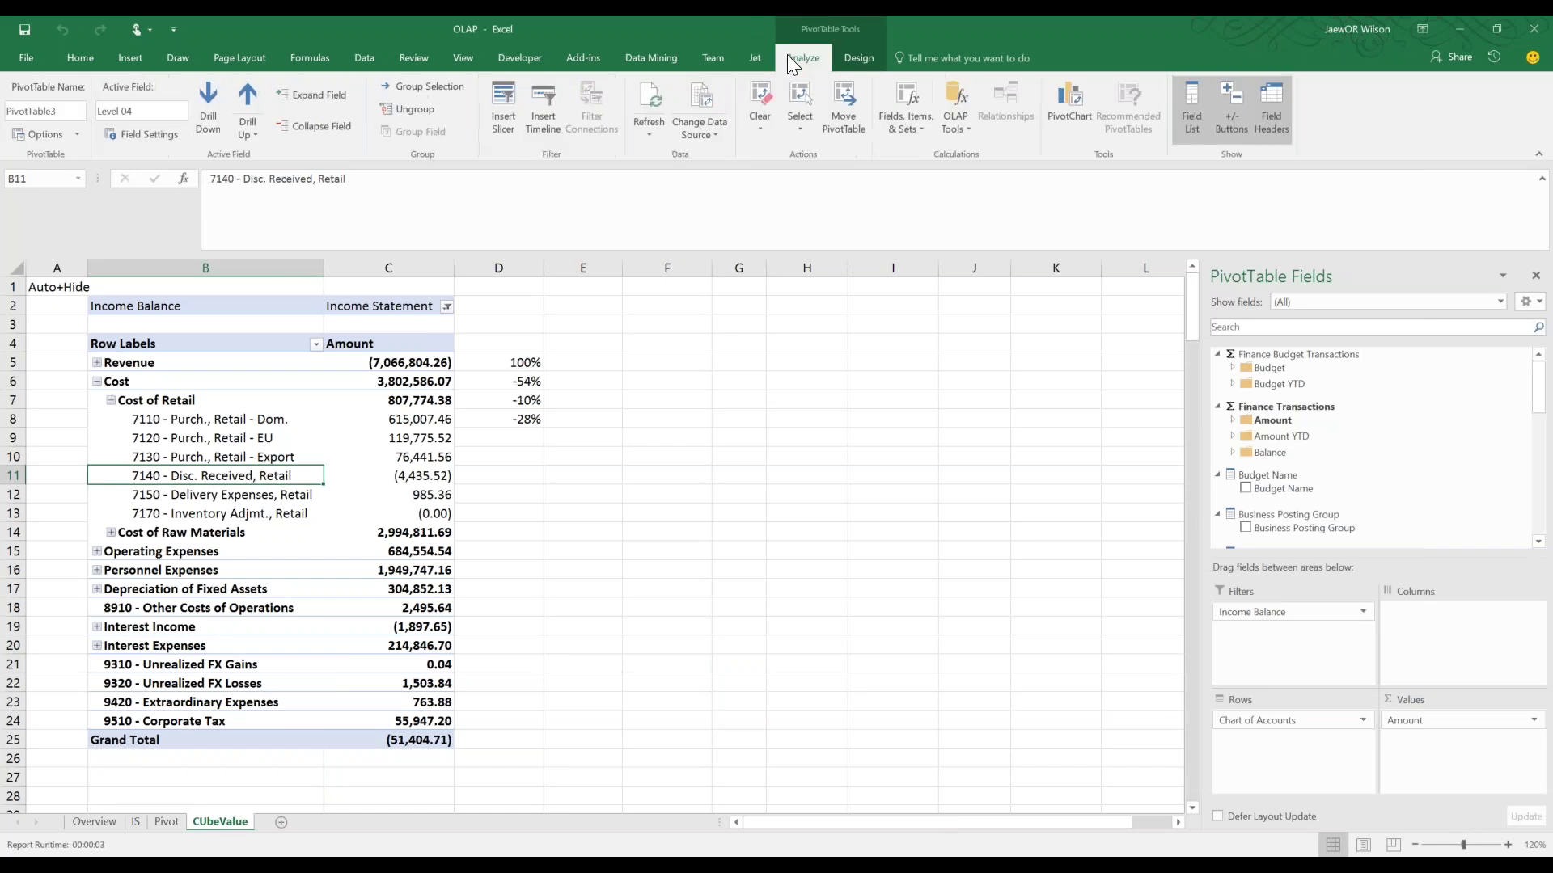
{"action": "left_click", "coordinate": [954, 121]}
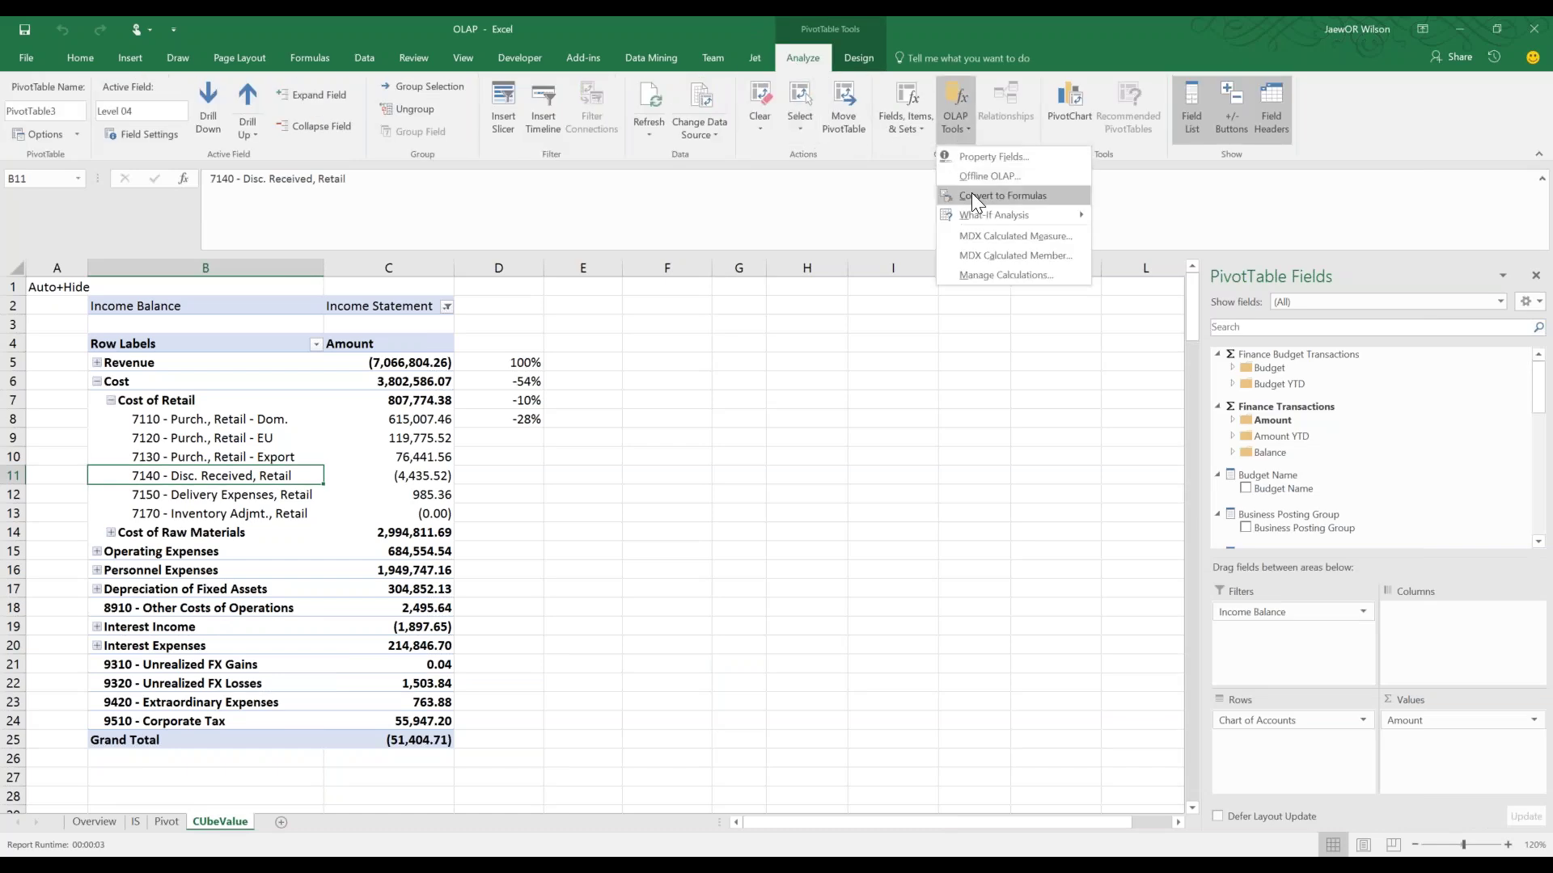
{"action": "left_click", "coordinate": [972, 195]}
{"action": "left_click", "coordinate": [438, 420]}
Enter =C5/$C$5 in D5 and fill it down through the Grand Total row, D25
{"action": "left_click", "coordinate": [485, 362]}
{"action": "type", "text": "="}
{"action": "left_click", "coordinate": [441, 362]}
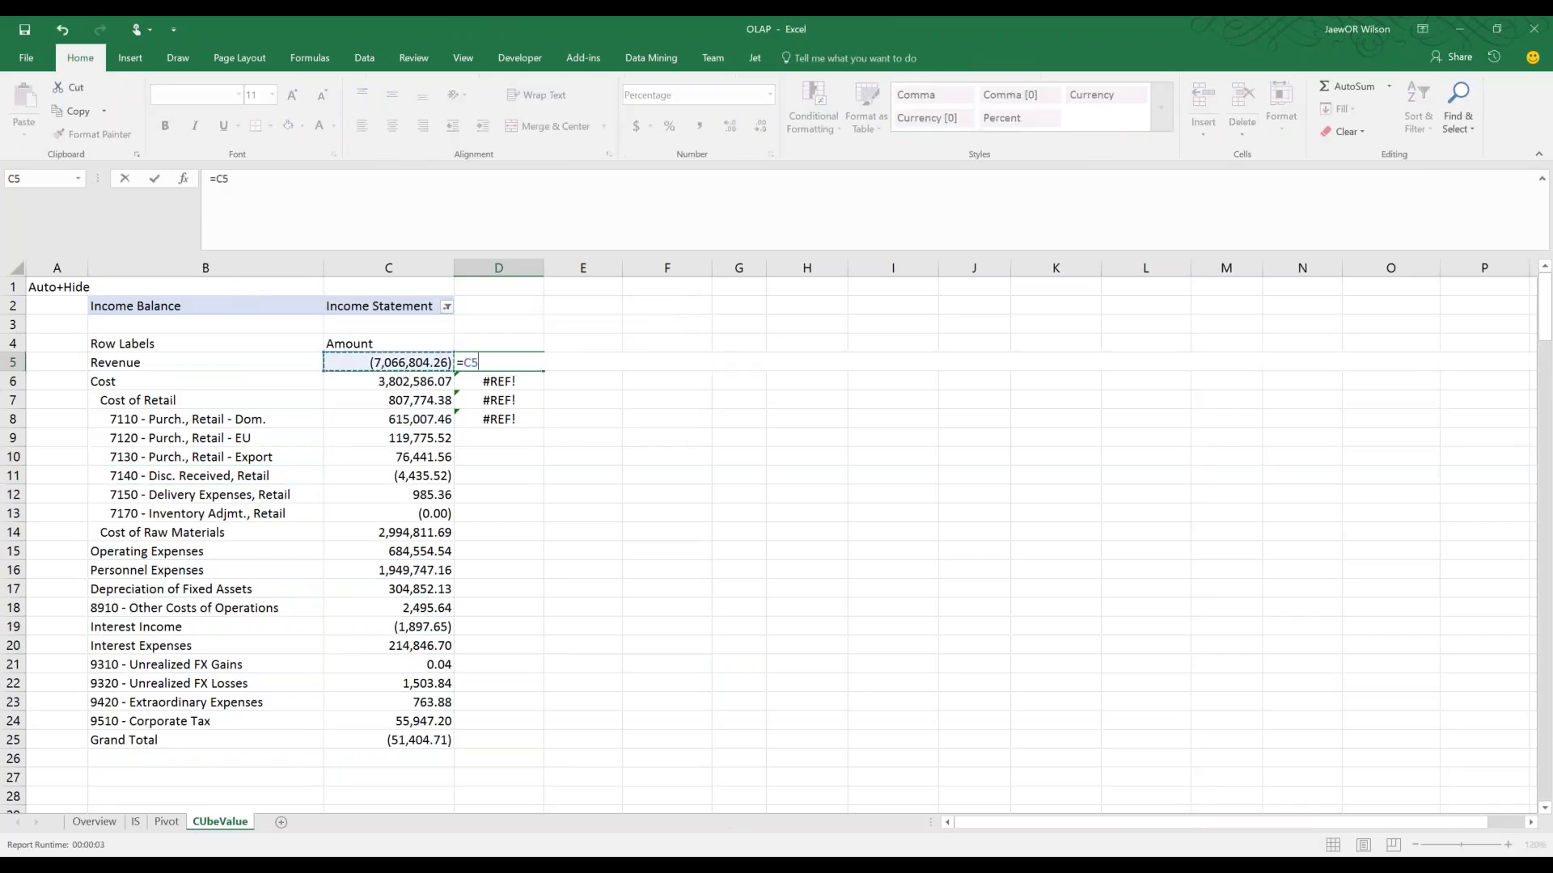
{"action": "type", "text": "/"}
{"action": "left_click", "coordinate": [441, 362]}
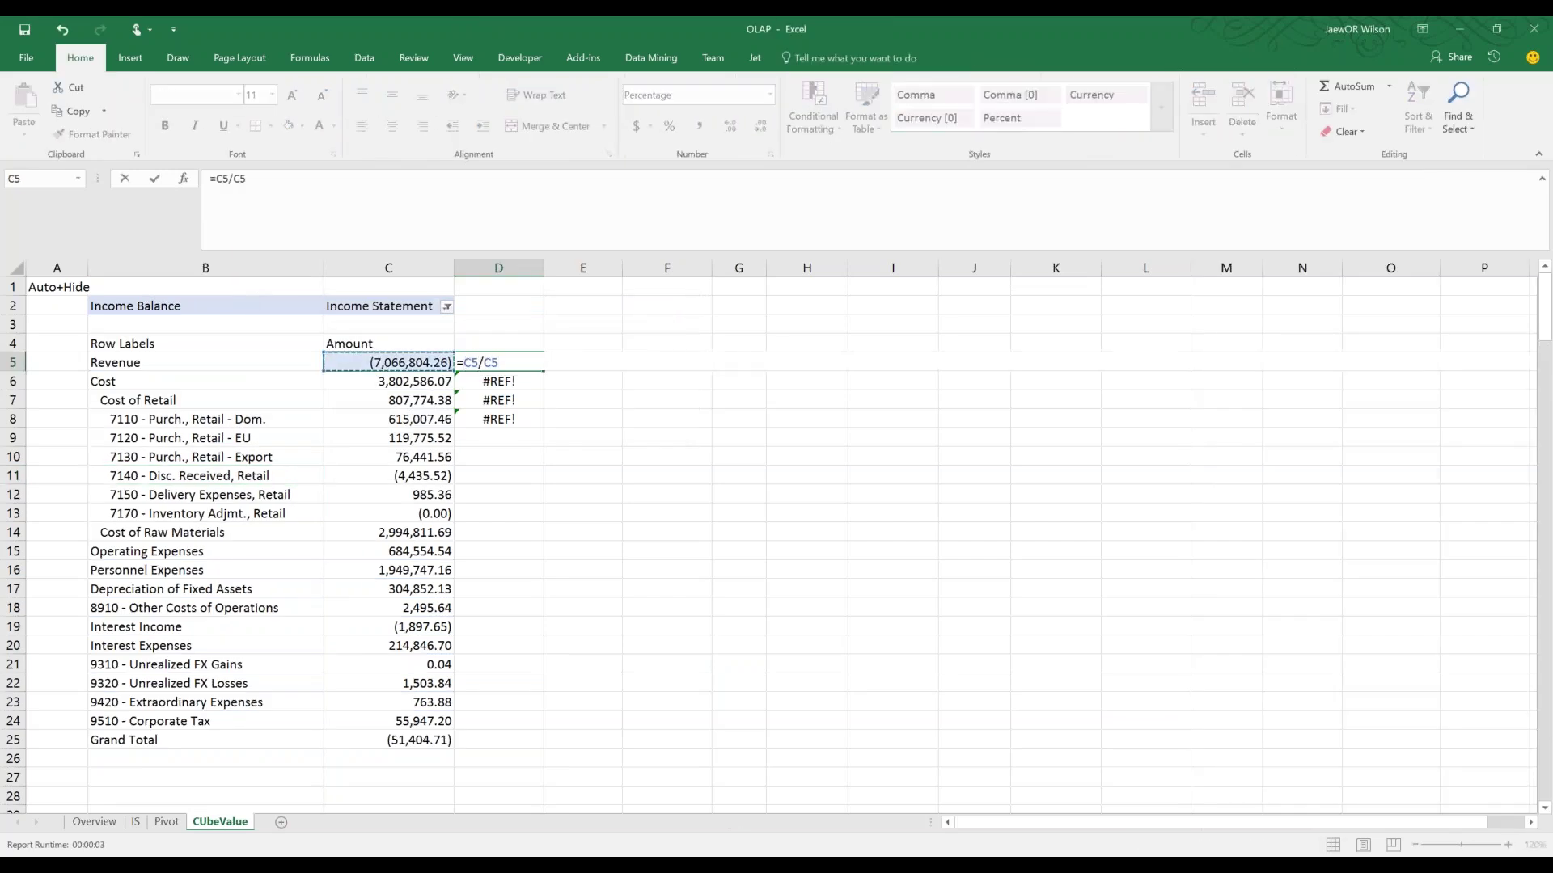
{"action": "key", "text": "Return"}
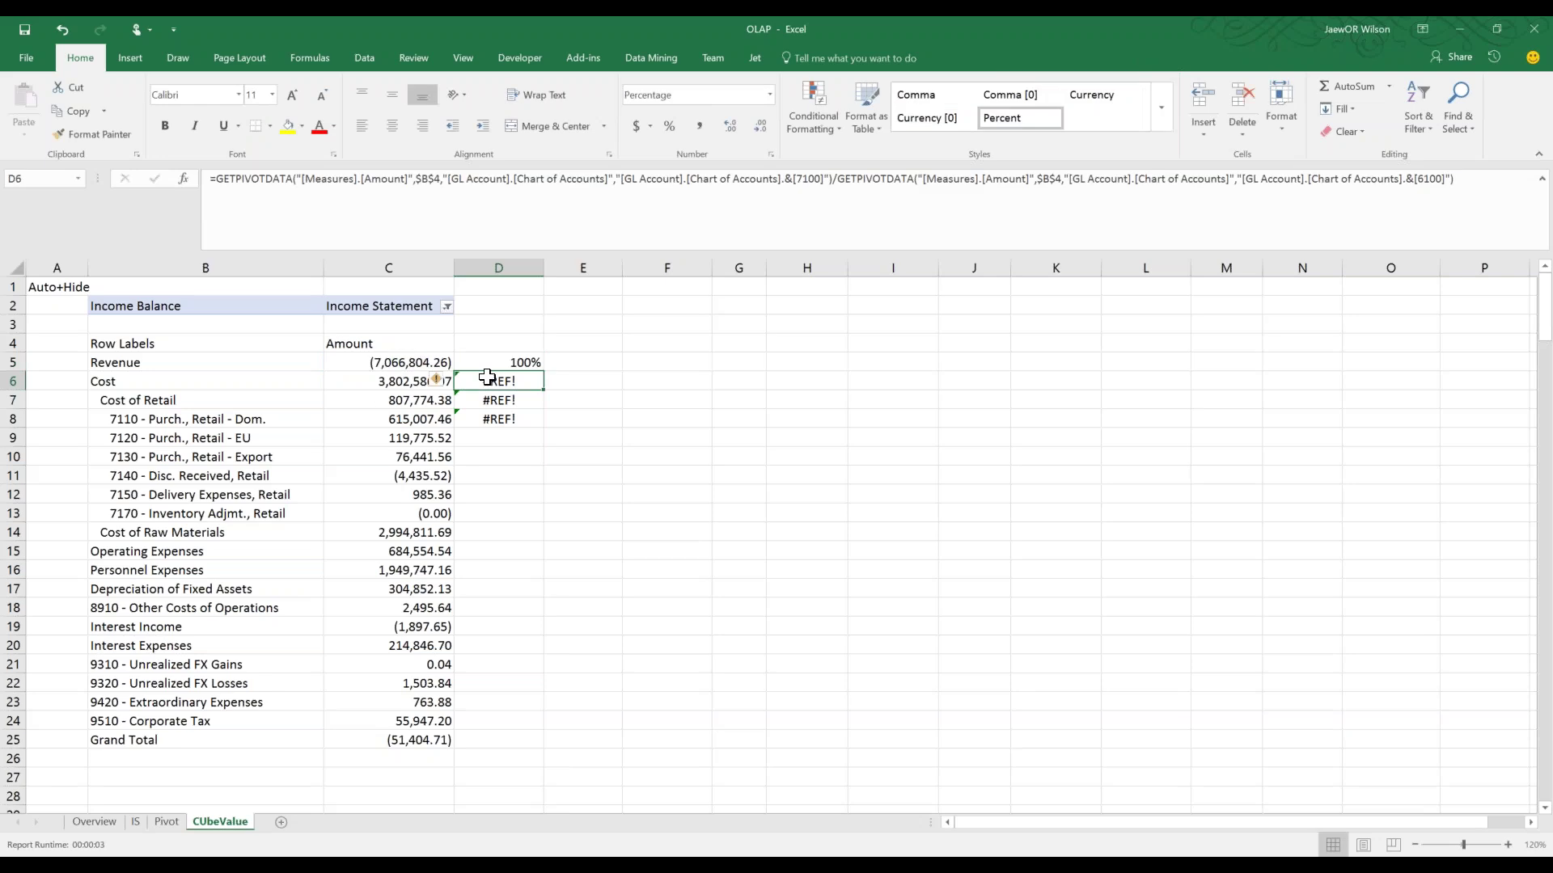
{"action": "left_click", "coordinate": [526, 364]}
{"action": "left_click_drag", "start_coordinate": [540, 371], "coordinate": [526, 742]}
{"action": "left_click", "coordinate": [505, 515]}
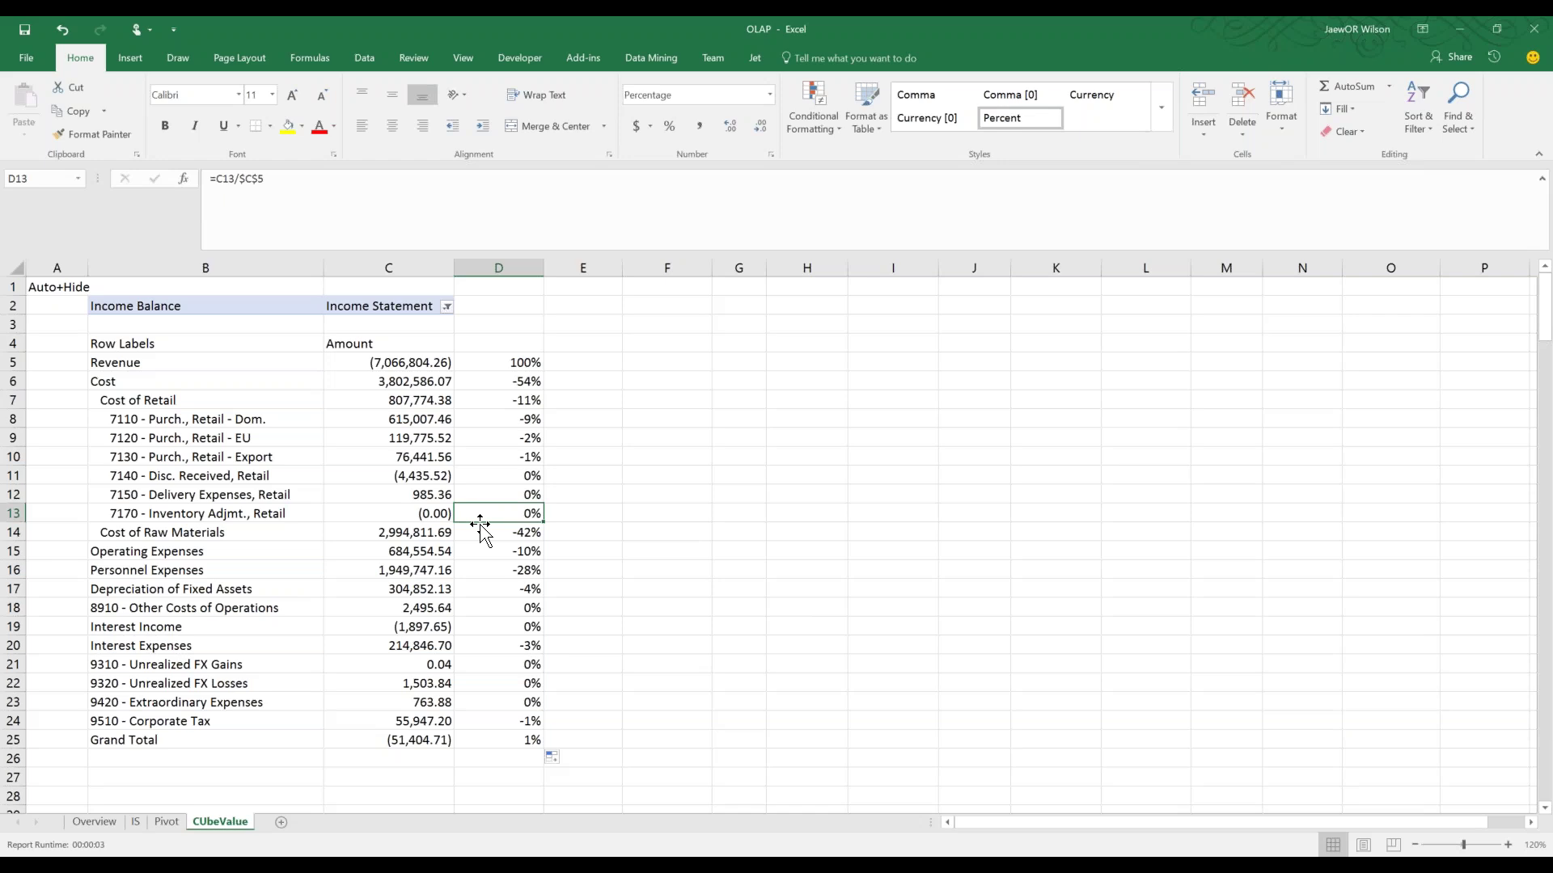
Compare the income statement amounts and percent-of-revenue ratios on the IS, Pivot and CUbeValue sheets
{"action": "left_click", "coordinate": [135, 821]}
{"action": "left_click_drag", "start_coordinate": [263, 473], "coordinate": [263, 494]}
{"action": "left_click_drag", "start_coordinate": [813, 593], "coordinate": [1137, 647]}
{"action": "left_click", "coordinate": [1089, 658]}
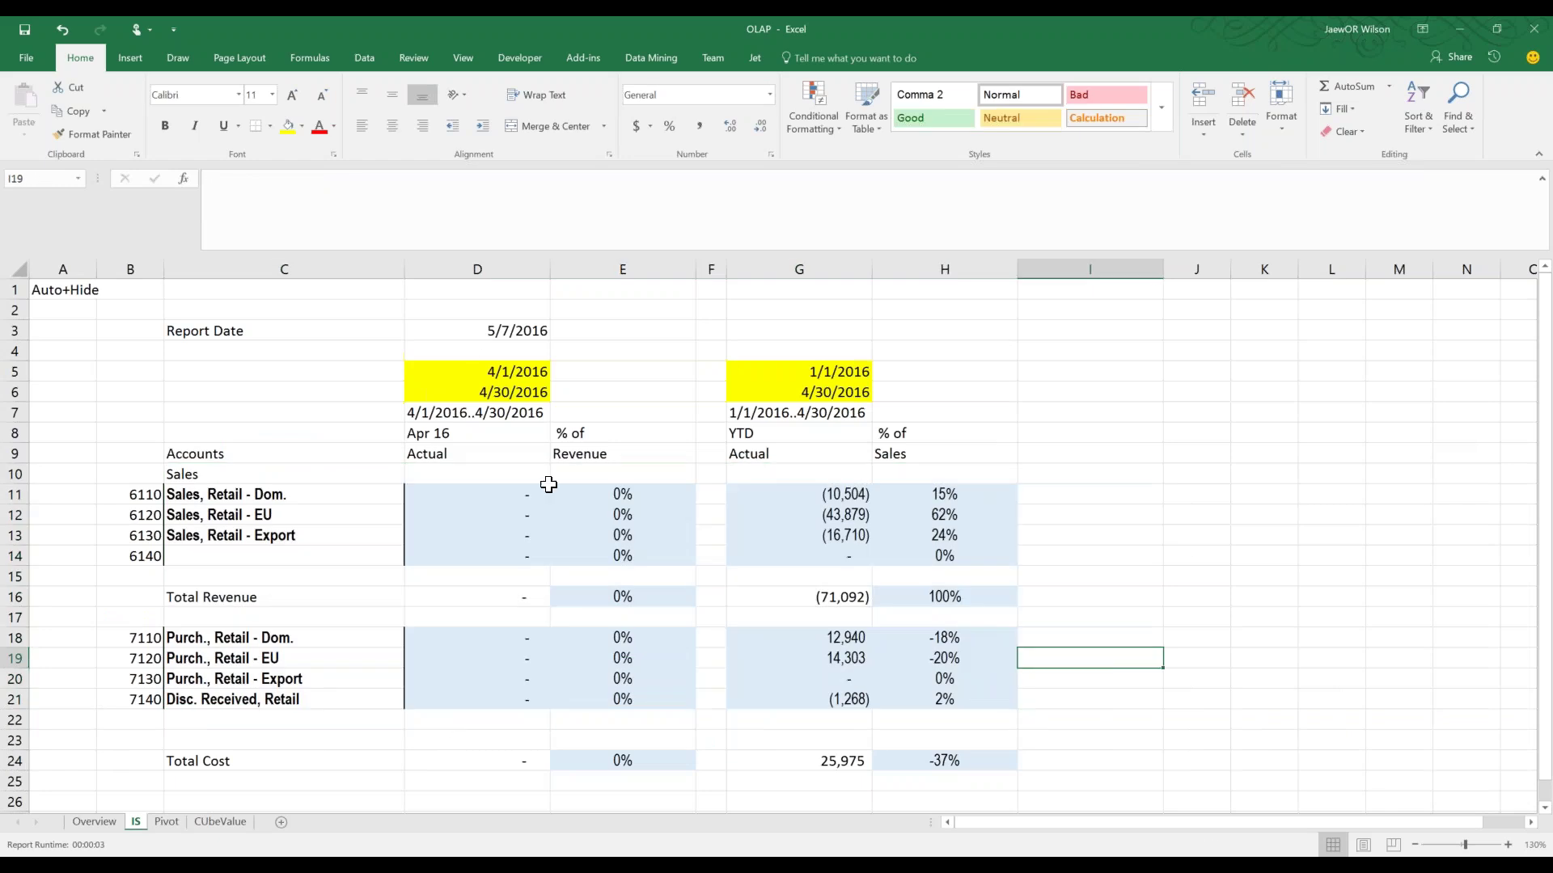
{"action": "left_click_drag", "start_coordinate": [624, 491], "coordinate": [615, 555]}
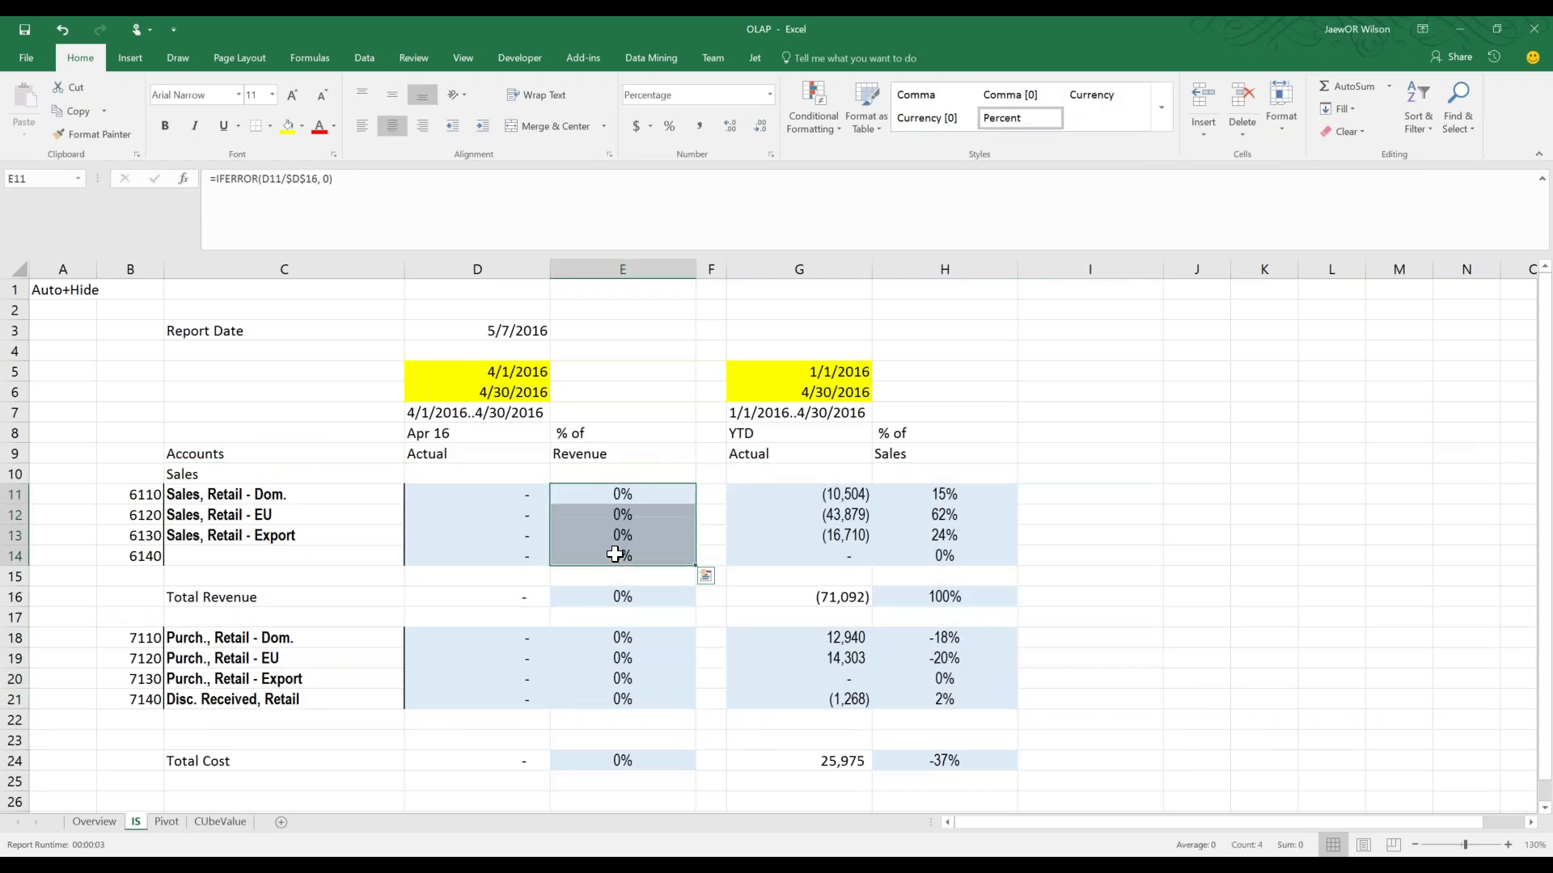
{"action": "left_click", "coordinate": [211, 824]}
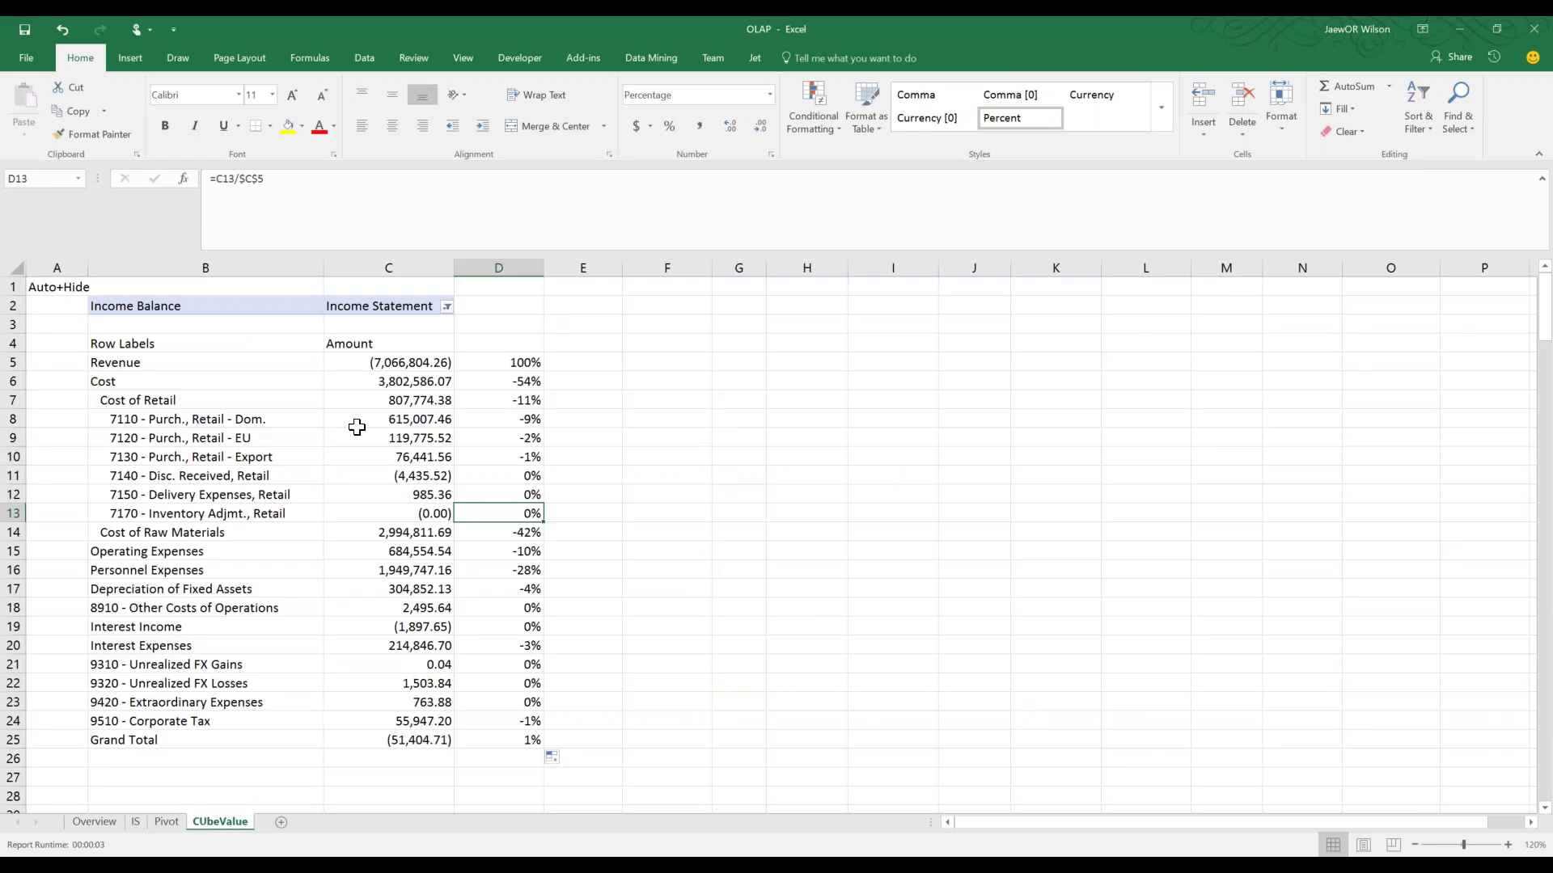
{"action": "left_click", "coordinate": [166, 821]}
{"action": "left_click_drag", "start_coordinate": [408, 362], "coordinate": [447, 526]}
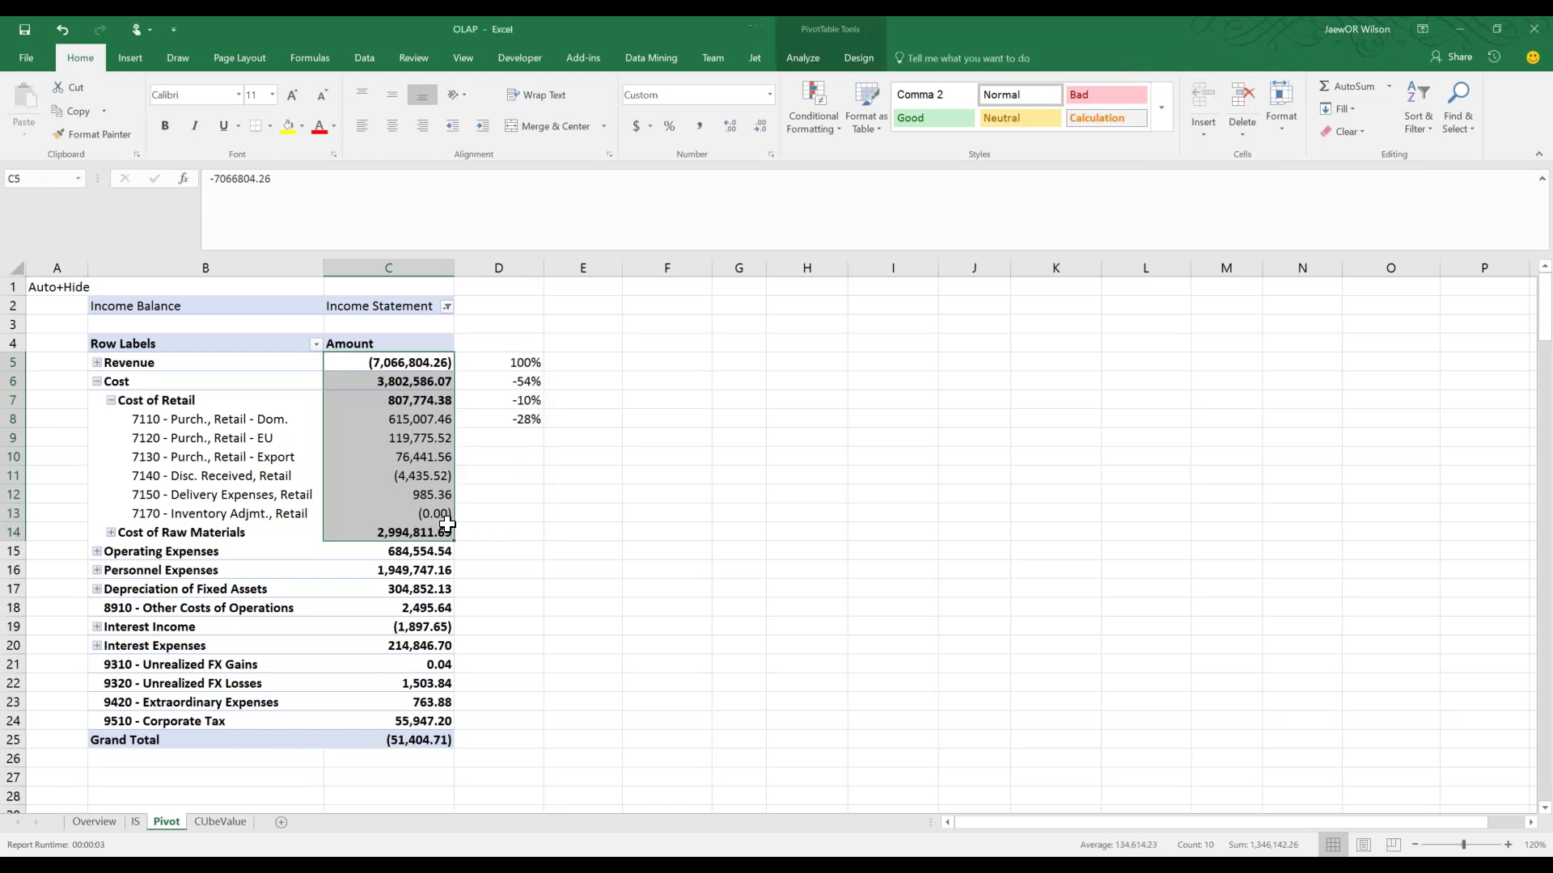
{"action": "left_click", "coordinate": [376, 474]}
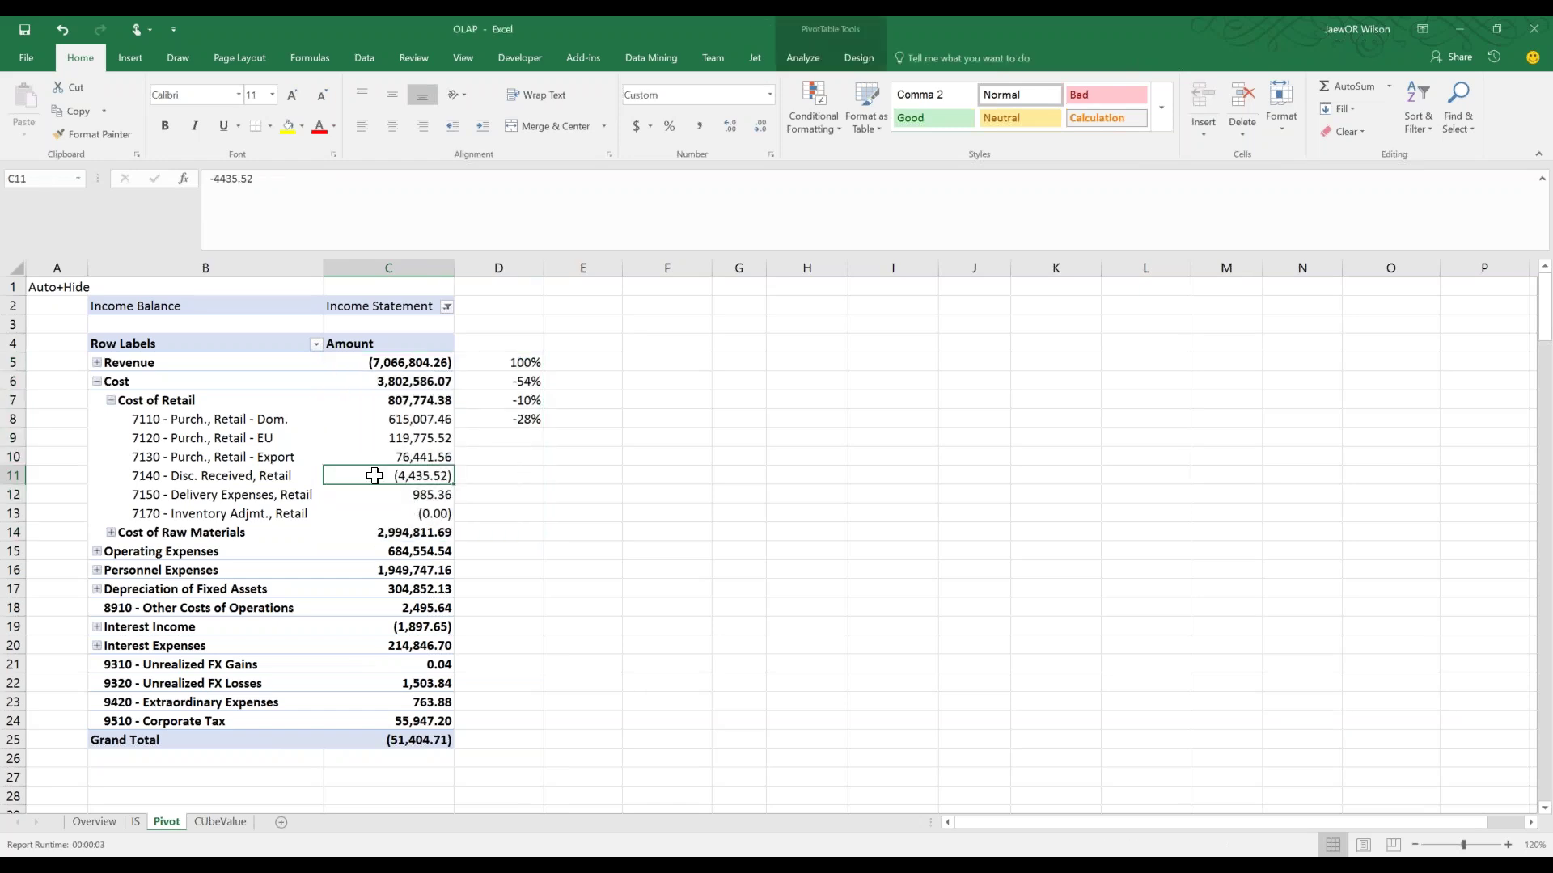
{"action": "left_click", "coordinate": [250, 828]}
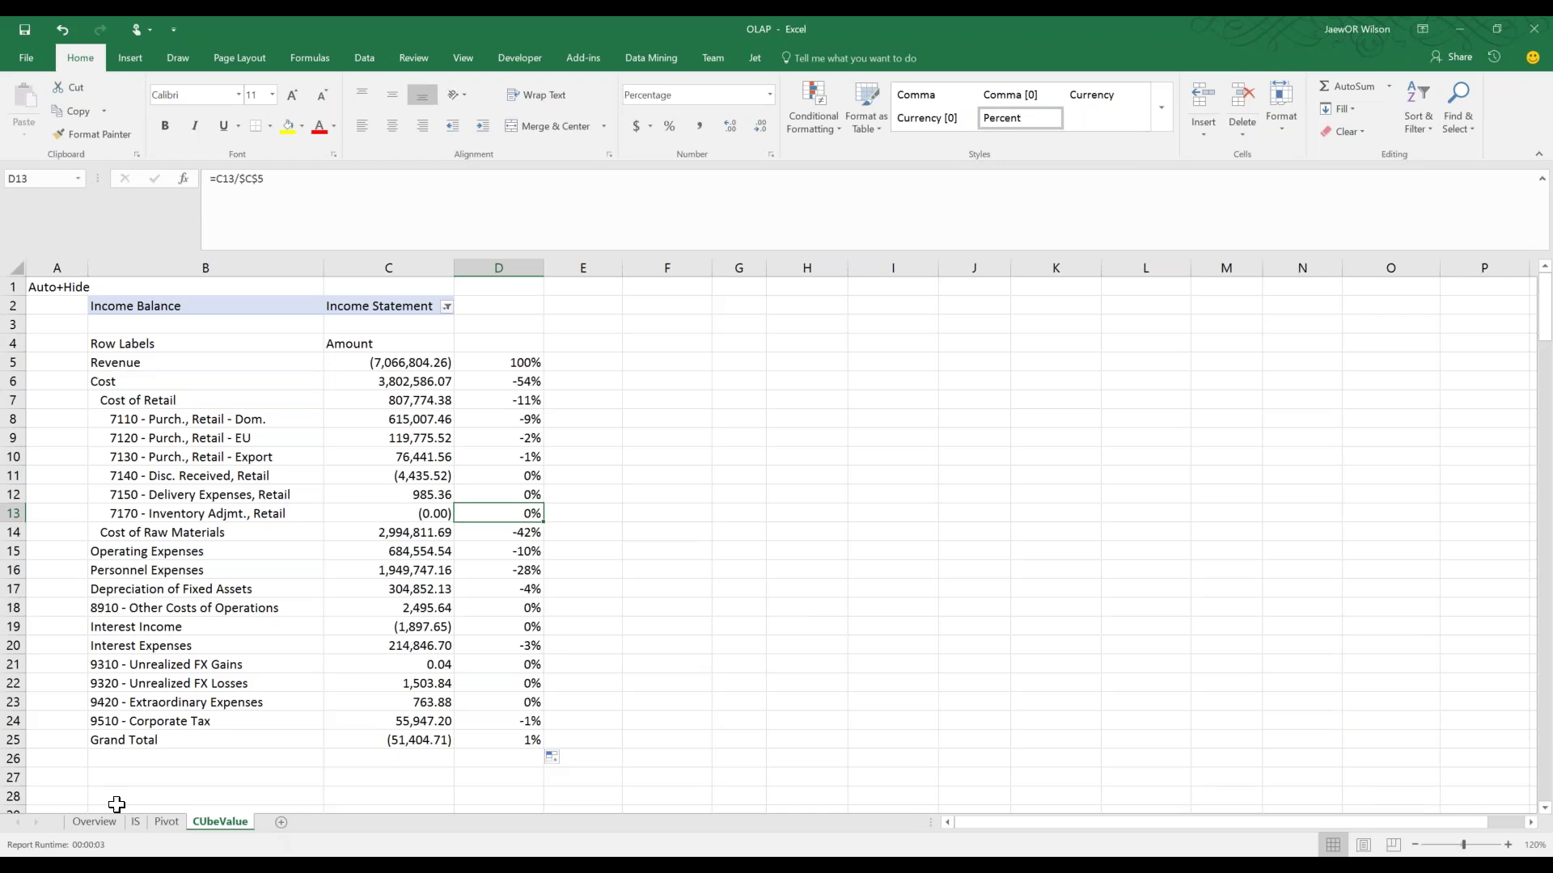
Review the topics listed on the Overview sheet, from out-of-the-box cubes to implementing in JDM and viewing in PowerBI
{"action": "left_click", "coordinate": [94, 821]}
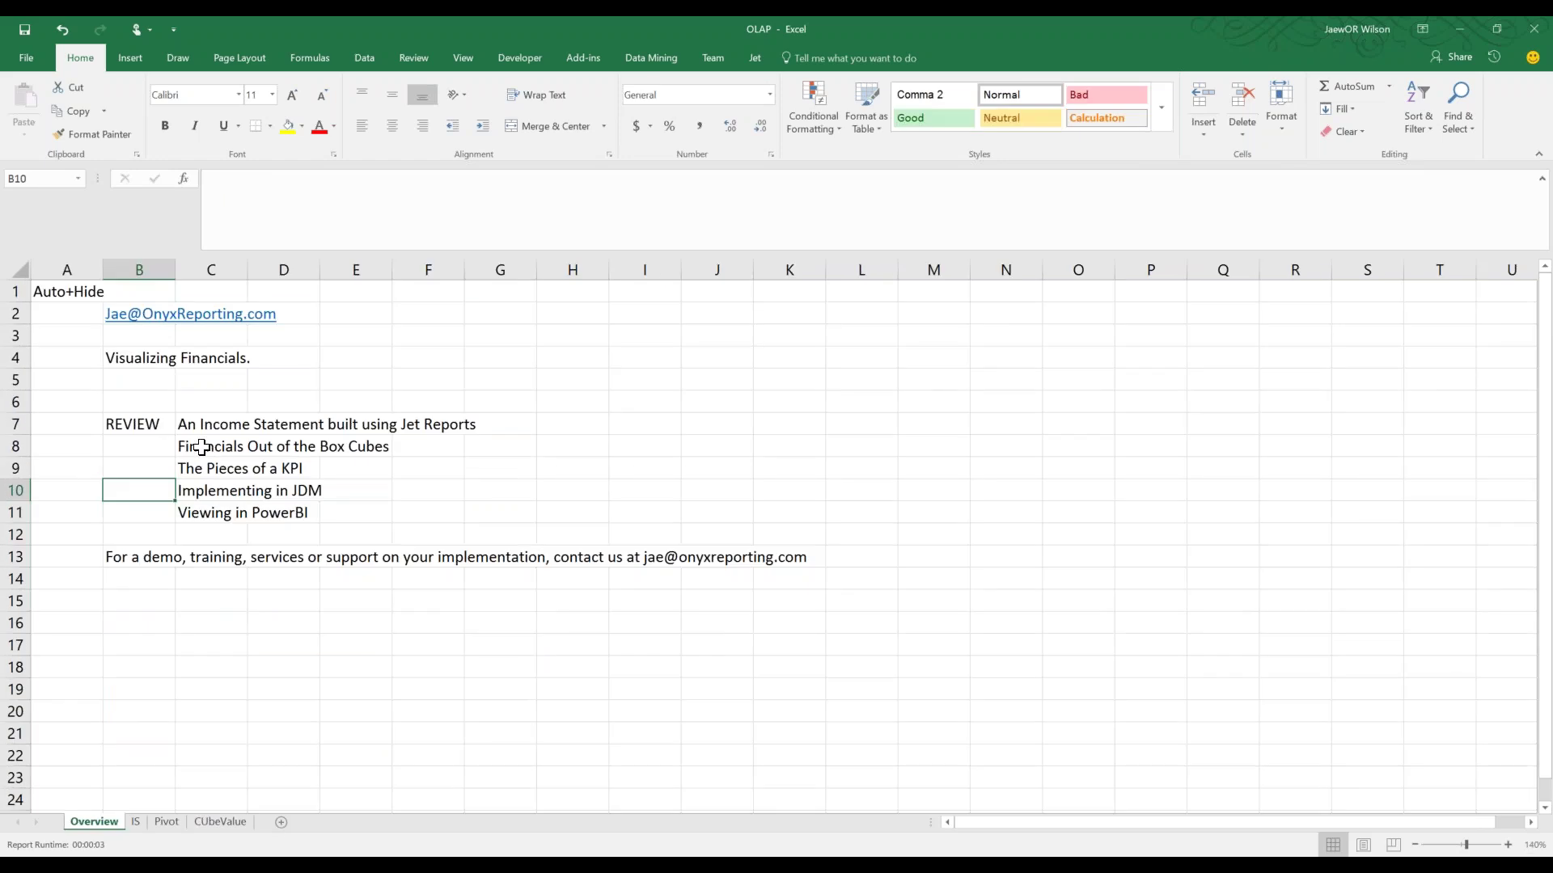
{"action": "left_click", "coordinate": [215, 447]}
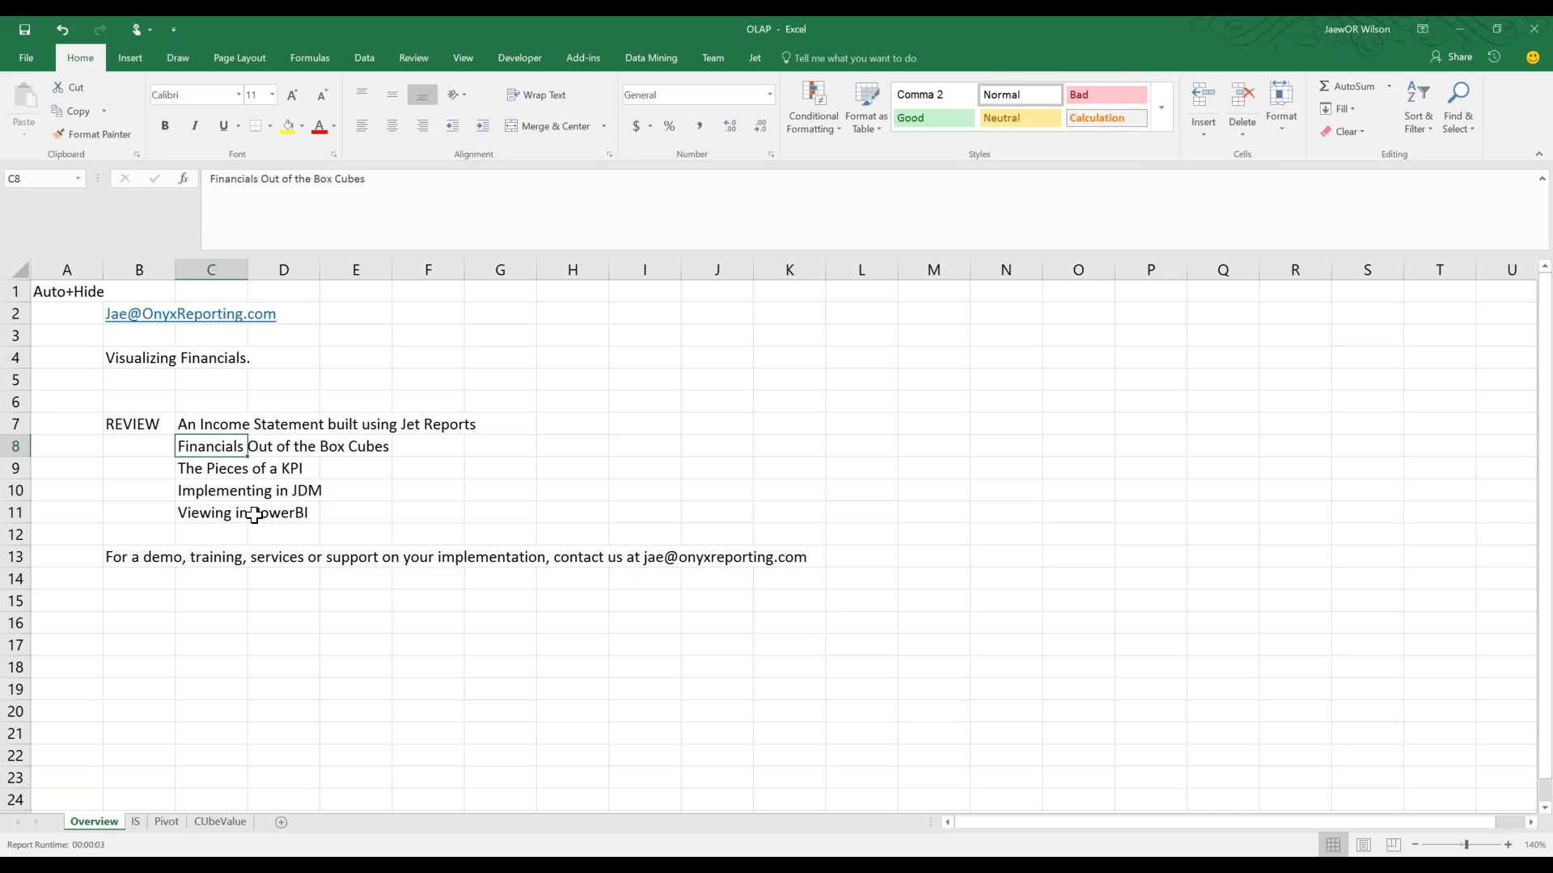
{"action": "left_click", "coordinate": [182, 519]}
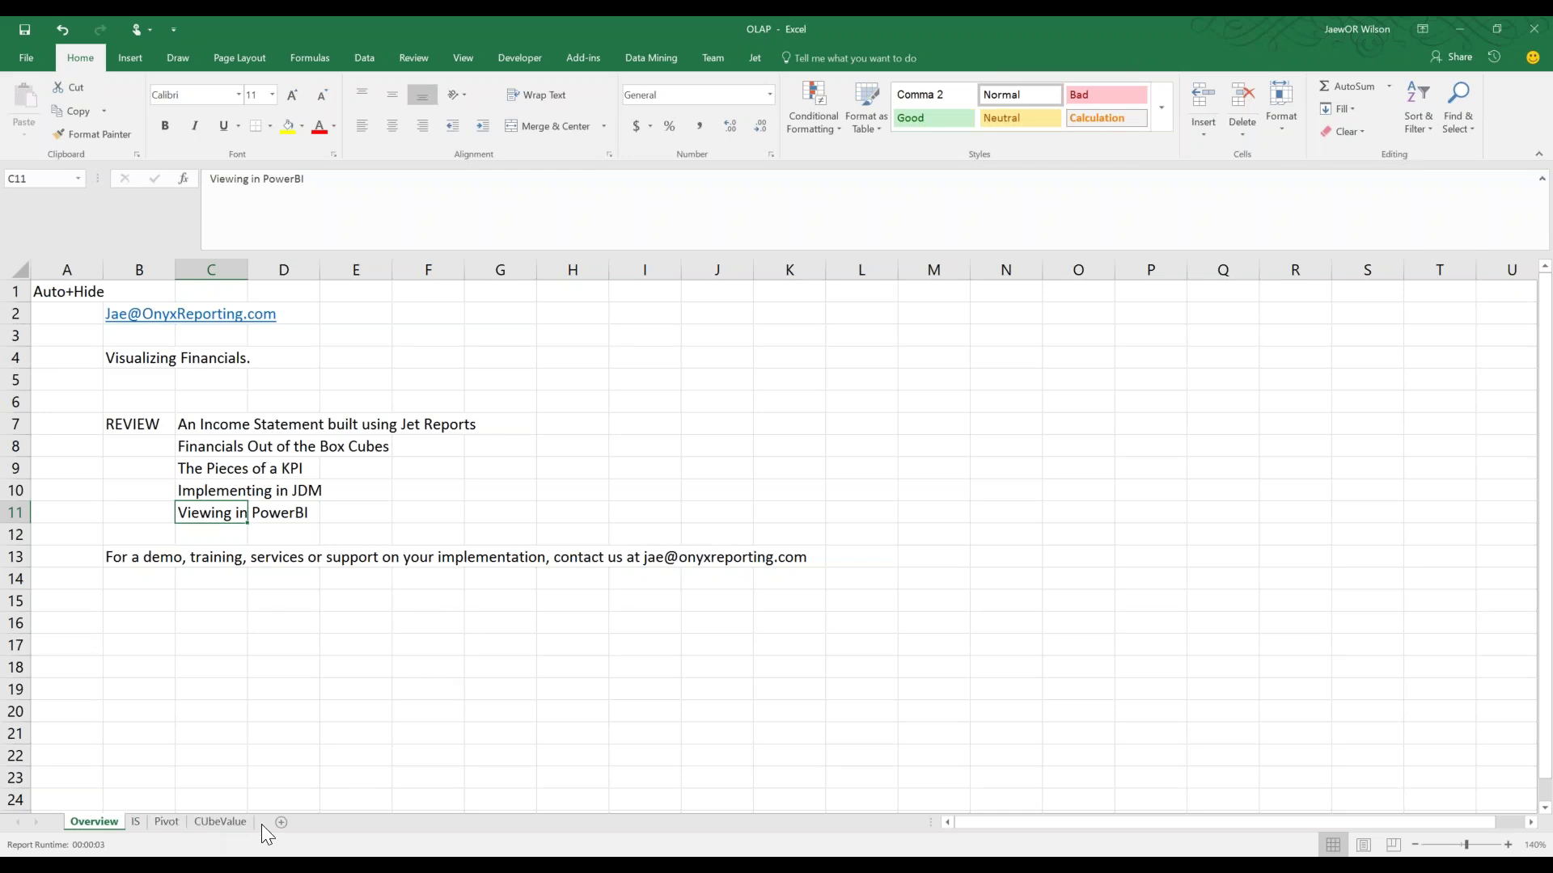
{"action": "left_click", "coordinate": [239, 493]}
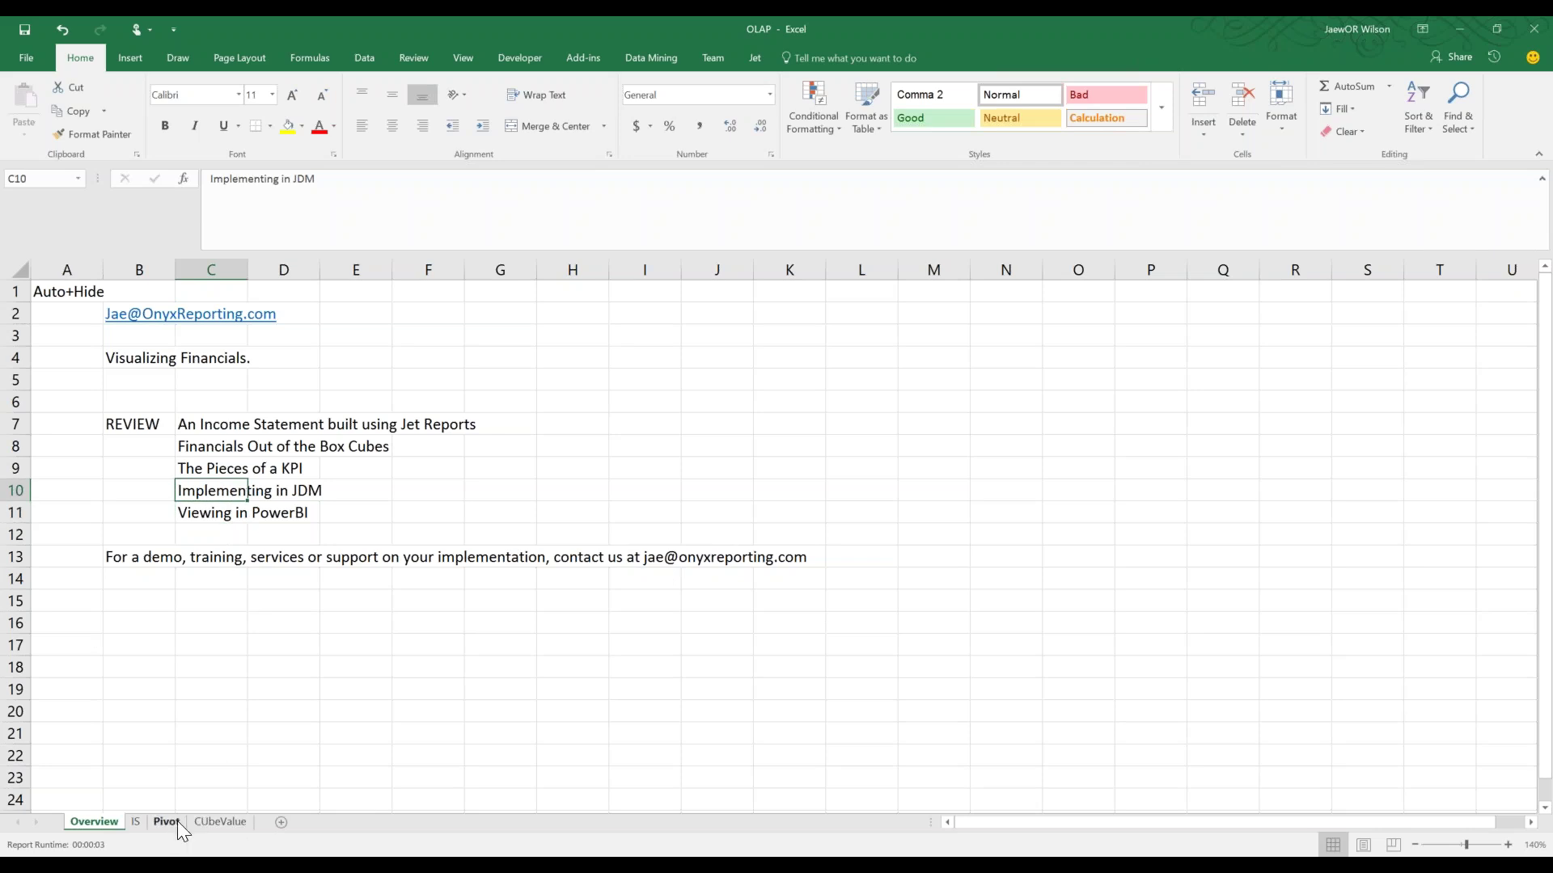
Enter "Amount - Pct of Total Revenue" in H5 of the CUbeValue sheet and fit column H to the text
{"action": "left_click", "coordinate": [215, 826]}
{"action": "left_click", "coordinate": [890, 435]}
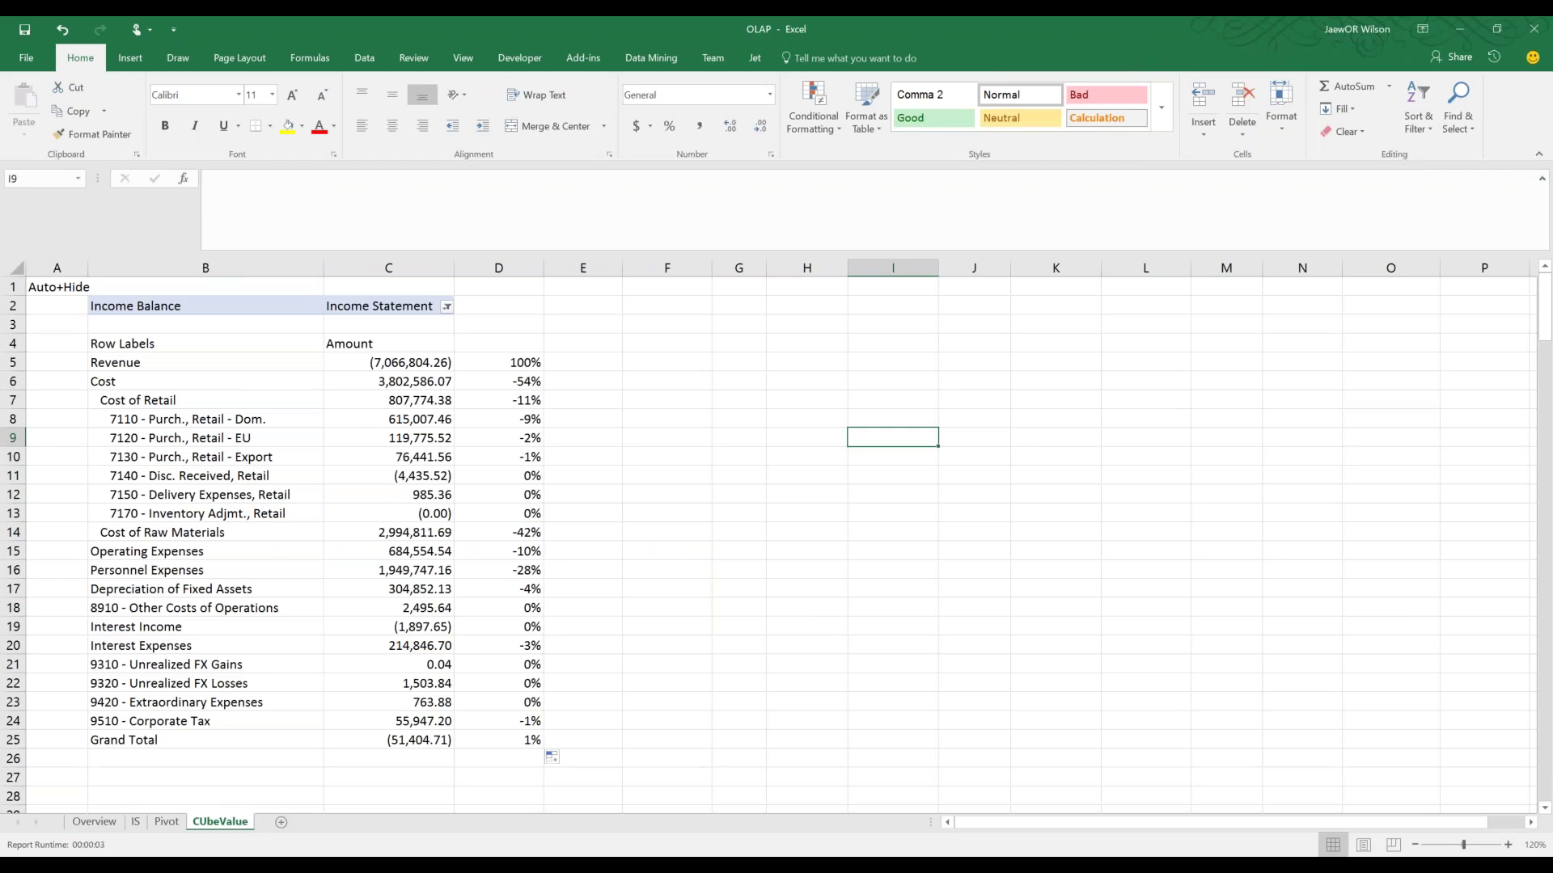
{"action": "left_click", "coordinate": [796, 368]}
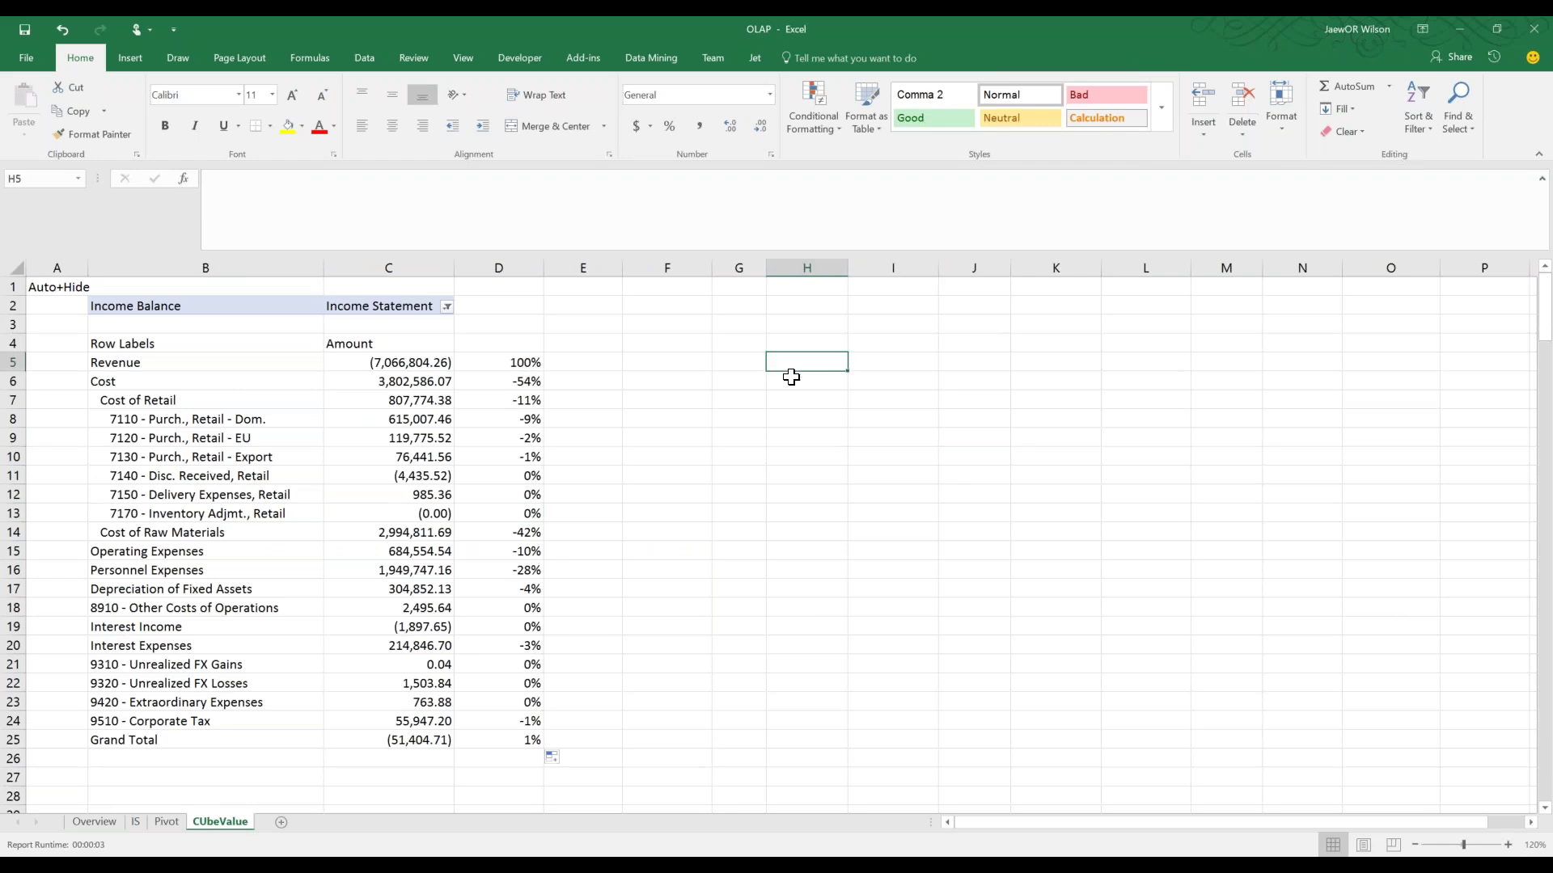
{"action": "type", "text": "Amoun"}
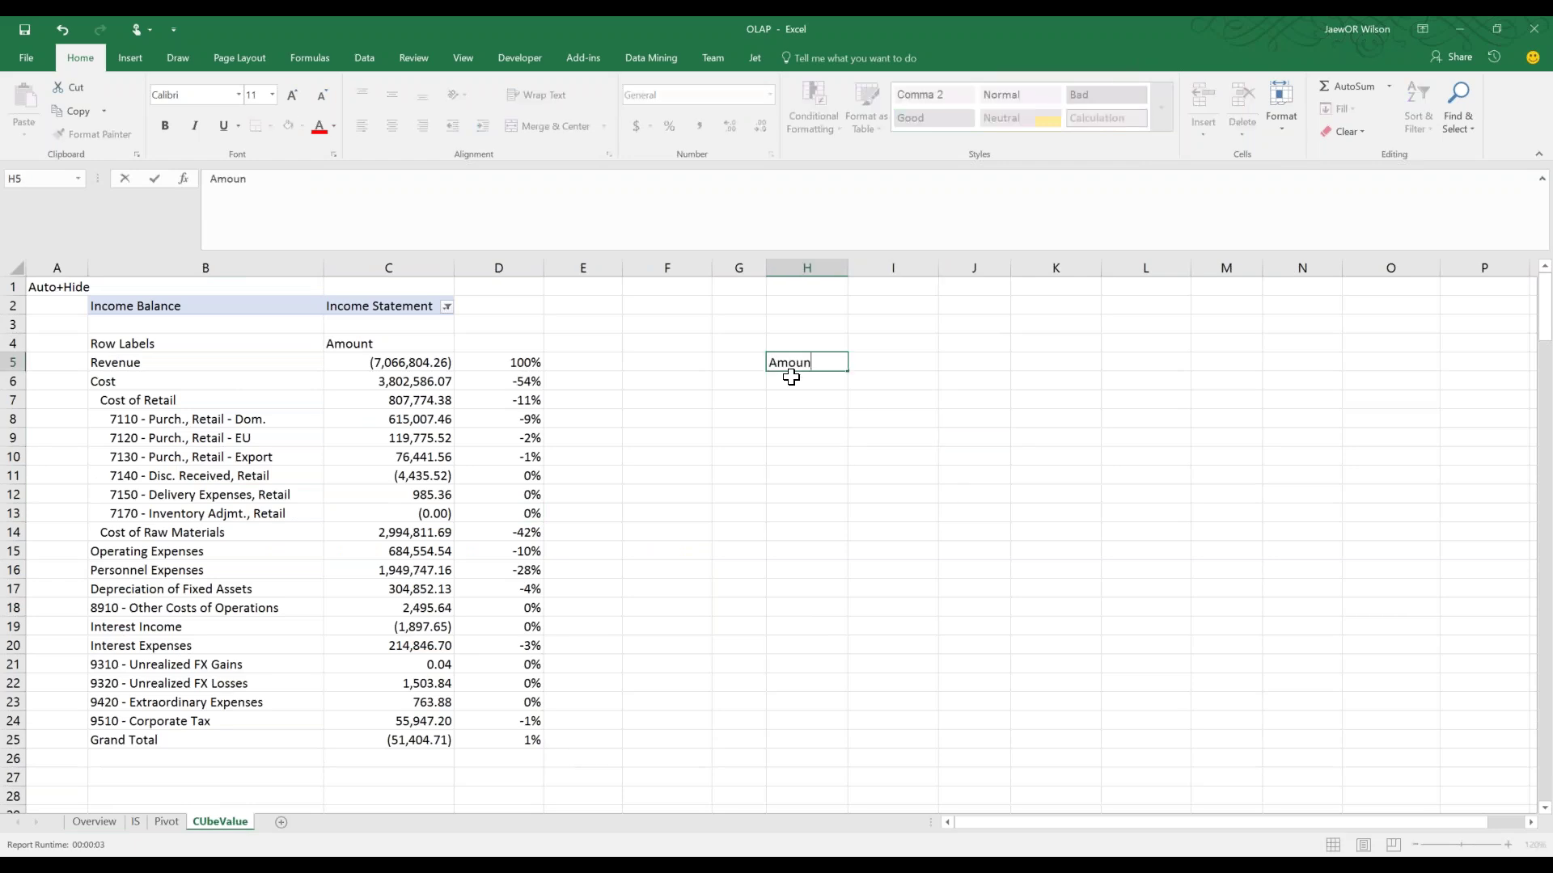
{"action": "type", "text": "t - Pct of Total Revenue"}
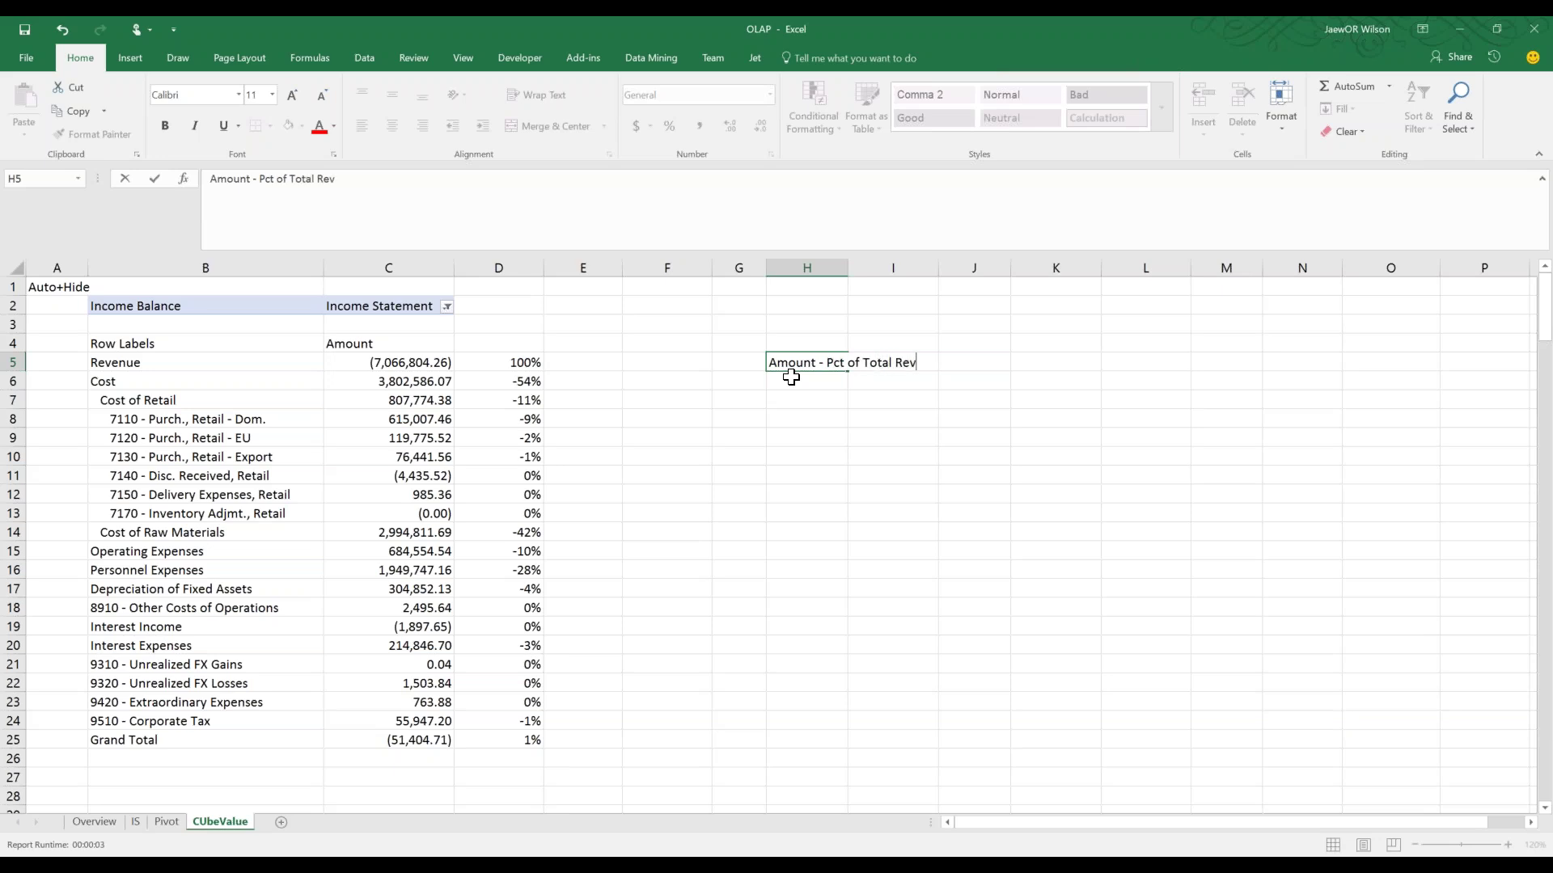
{"action": "key", "text": "Tab"}
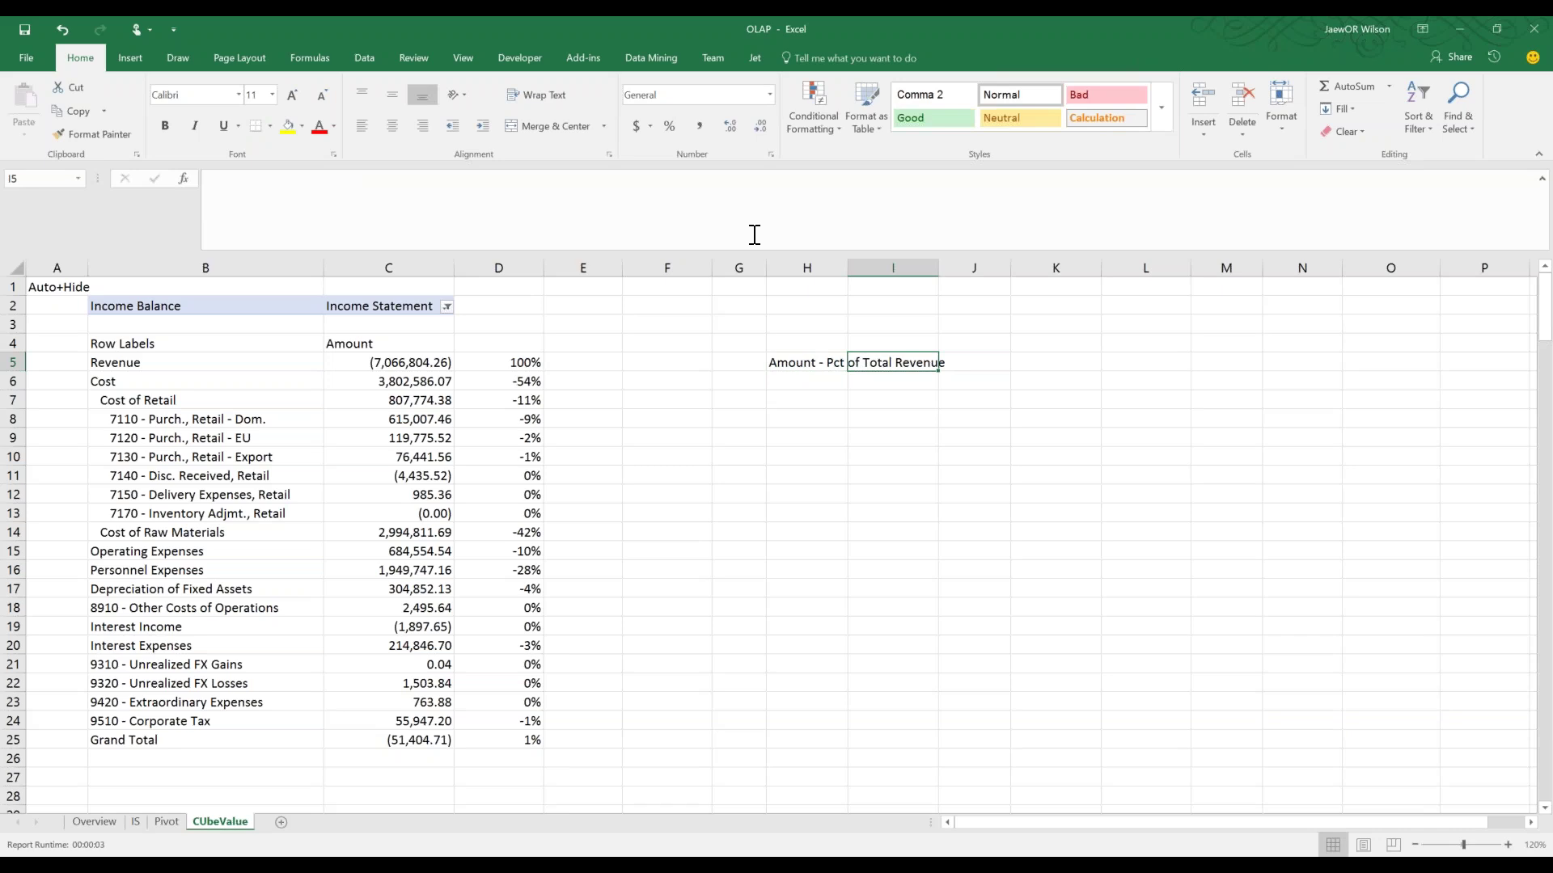
{"action": "double_click", "coordinate": [849, 266]}
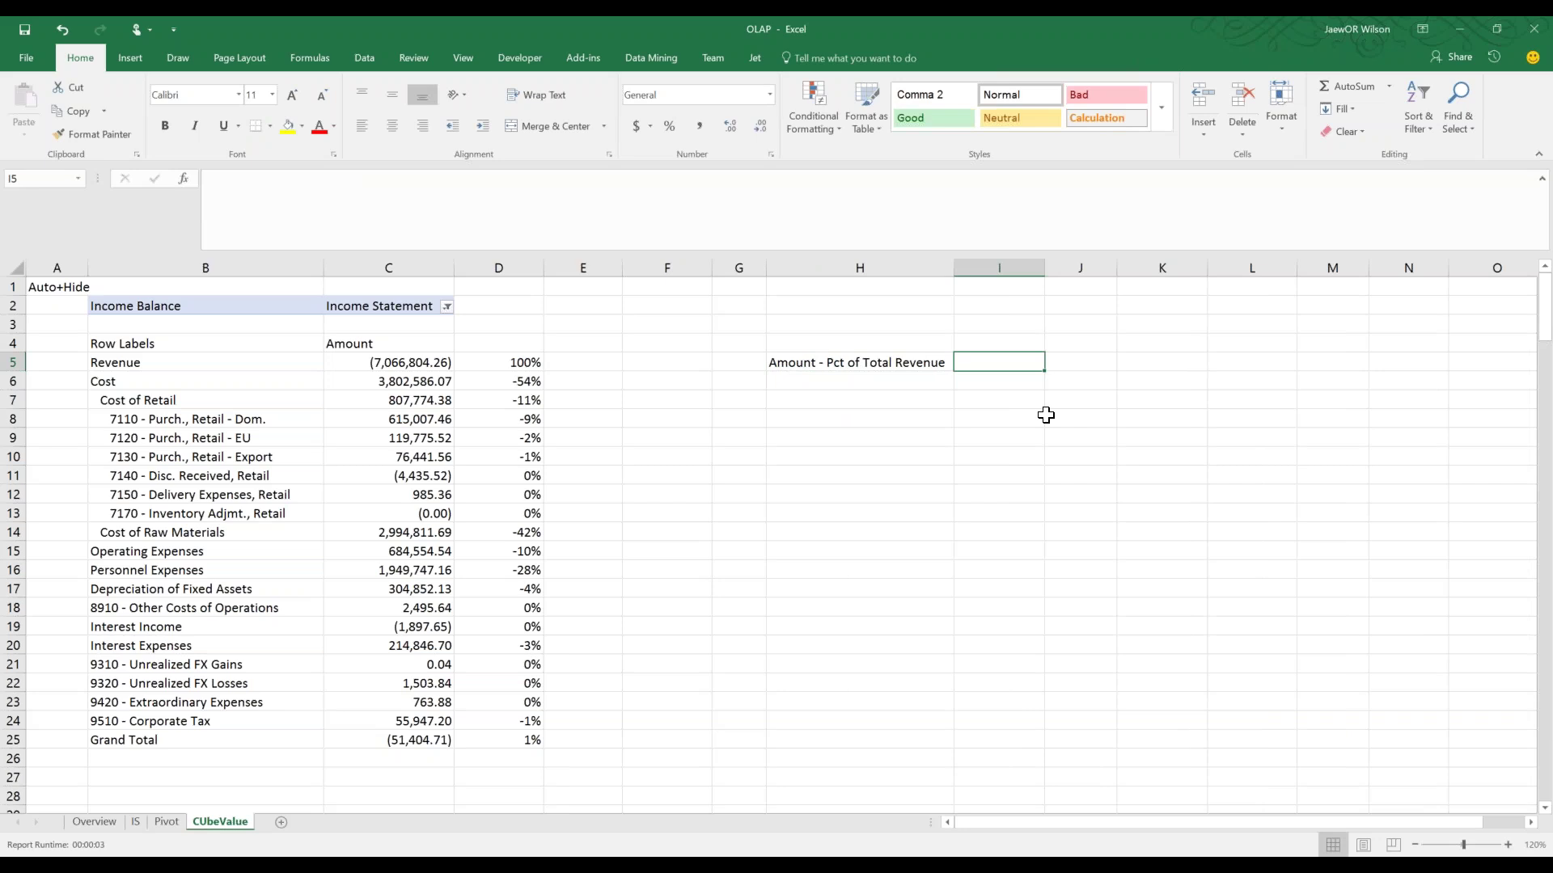
Enter the first calculation note, "1) invert the sign of Income Statement Accounts", in I5
{"action": "type", "text": "1)"}
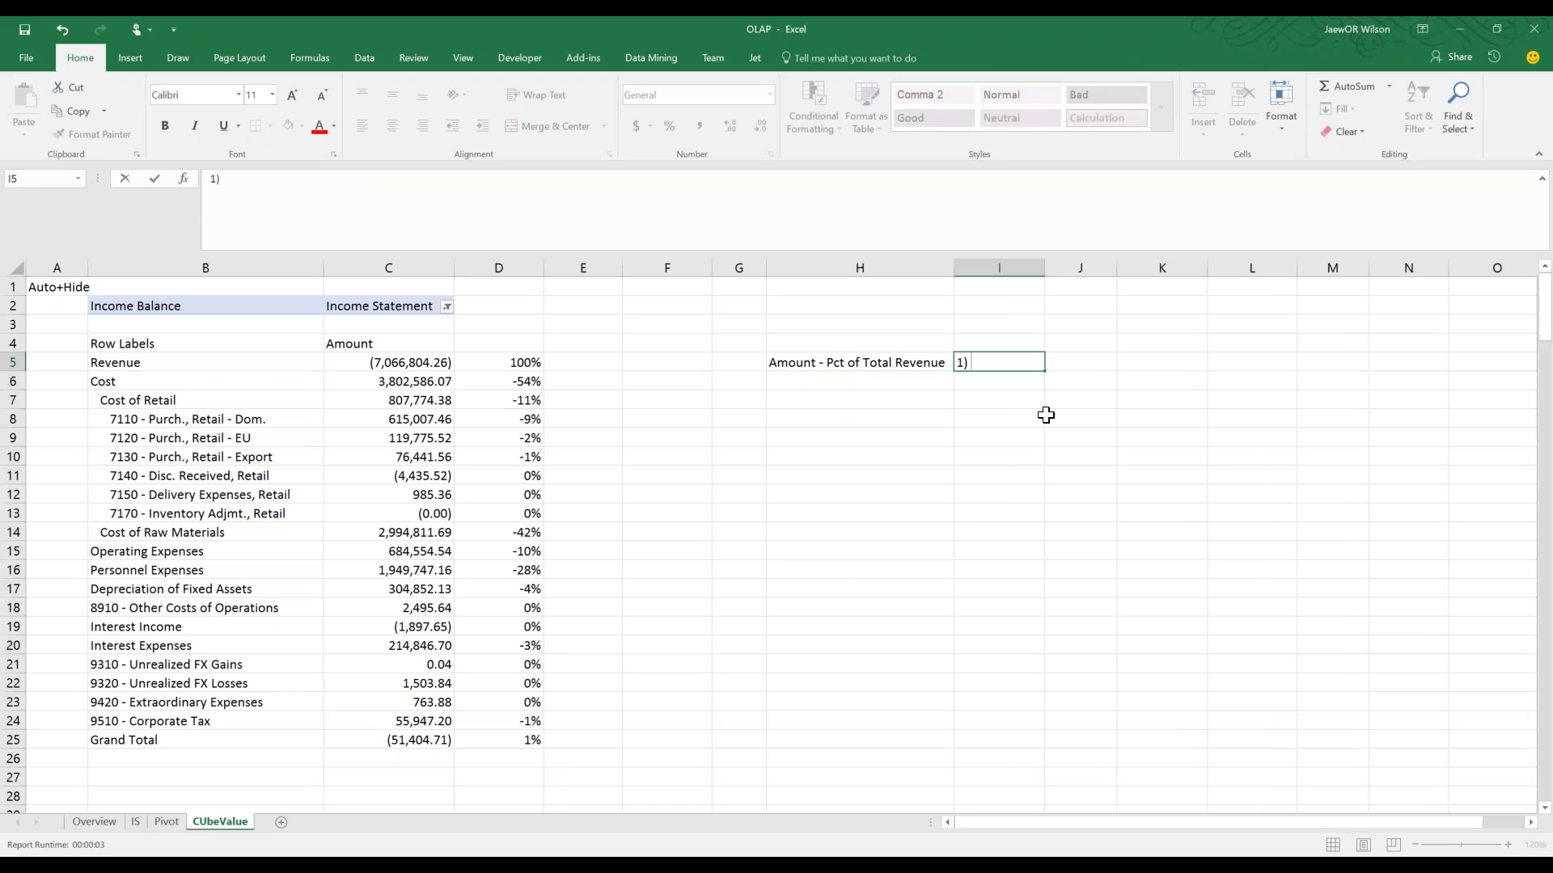
{"action": "type", "text": " invert the sign of Inco"}
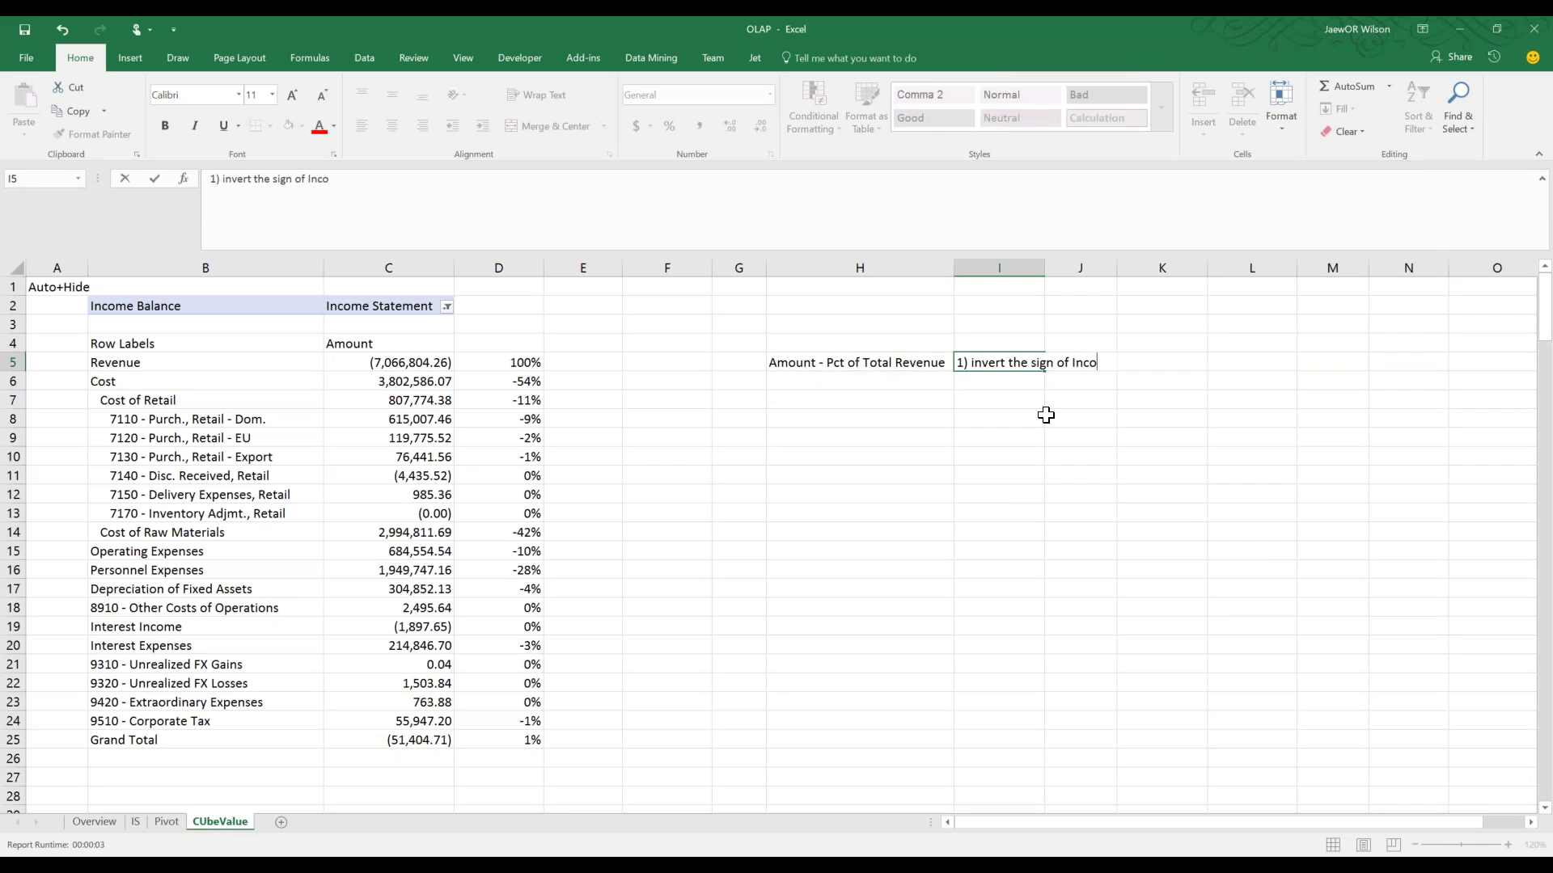
{"action": "type", "text": "me Statement Accounts"}
{"action": "key", "text": "Return"}
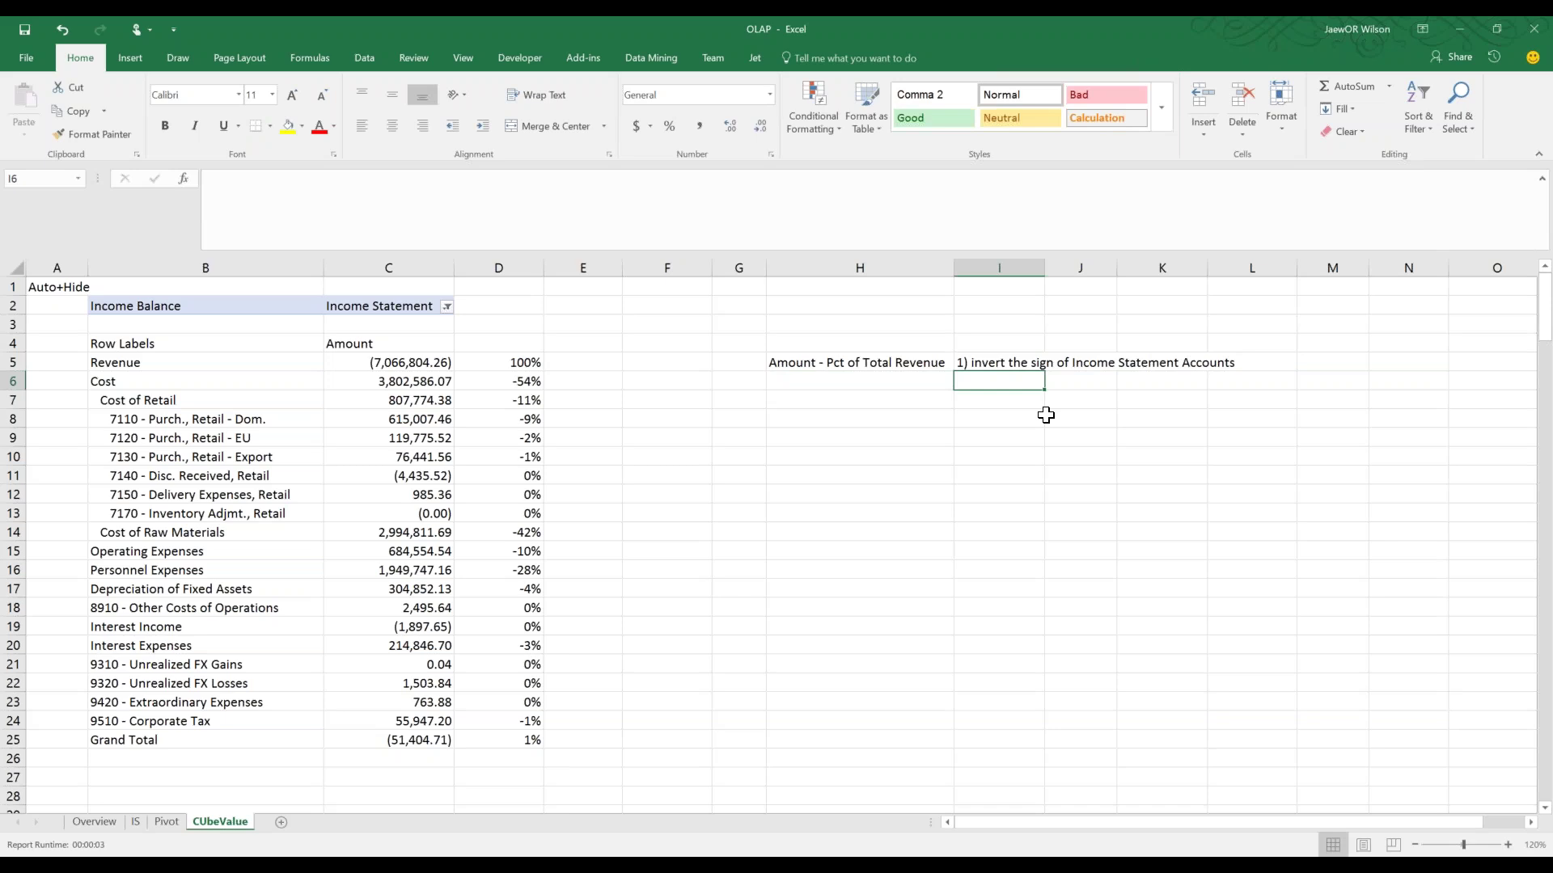
Enter the second calculation note, "2) [Revenue Amt]", in I6
{"action": "type", "text": "2"}
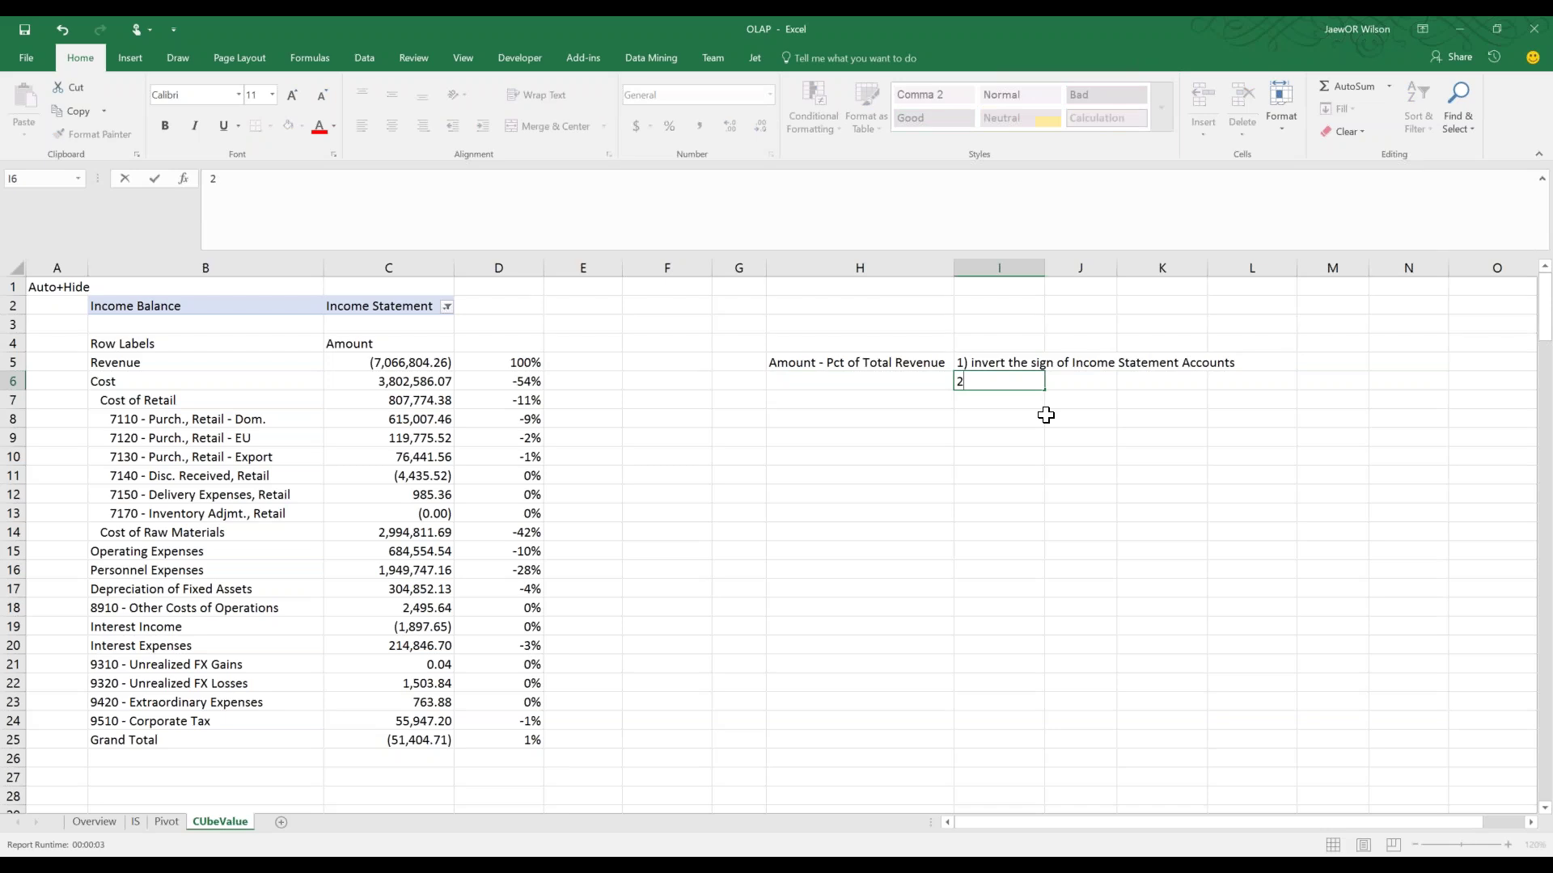
{"action": "type", "text": ") [[Total Revenue)"}
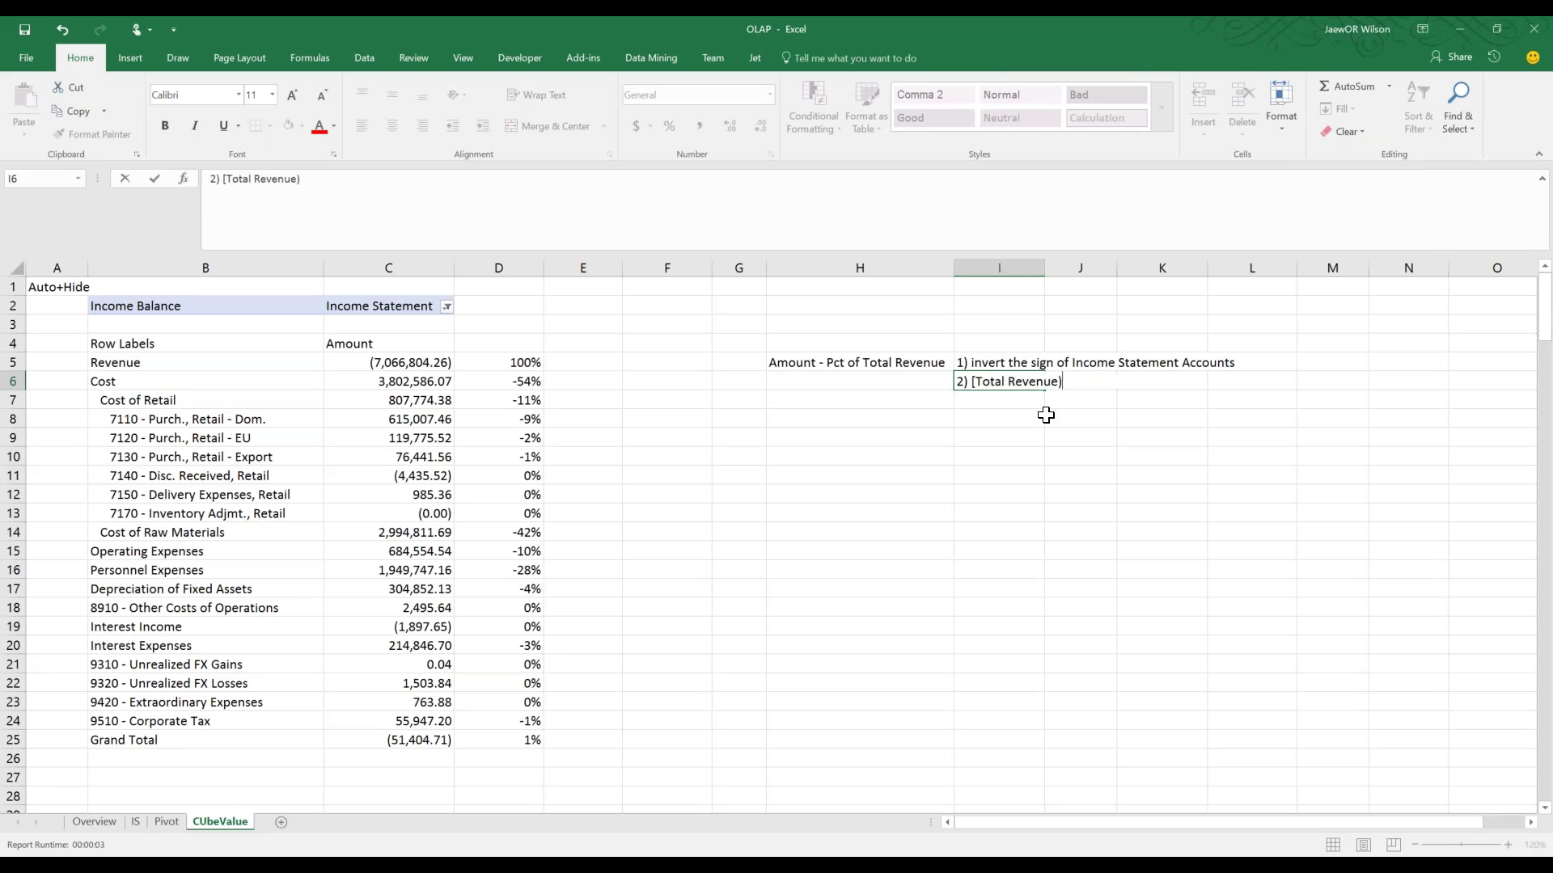
{"action": "key", "text": "BackSpace"}
{"action": "key", "text": "BackSpace"}
{"action": "key", "text": "BackSpace"}
{"action": "key", "text": "BackSpace"}
{"action": "key", "text": "BackSpace"}
{"action": "key", "text": "BackSpace"}
{"action": "key", "text": "BackSpace"}
{"action": "key", "text": "BackSpace"}
{"action": "key", "text": "BackSpace"}
{"action": "key", "text": "BackSpace"}
{"action": "key", "text": "BackSpace"}
{"action": "key", "text": "BackSpace"}
{"action": "key", "text": "BackSpace"}
{"action": "key", "text": "BackSpace"}
{"action": "type", "text": "Revenue"}
{"action": "type", "text": " -"}
{"action": "key", "text": "BackSpace"}
{"action": "type", "text": "Amt]"}
{"action": "key", "text": "Return"}
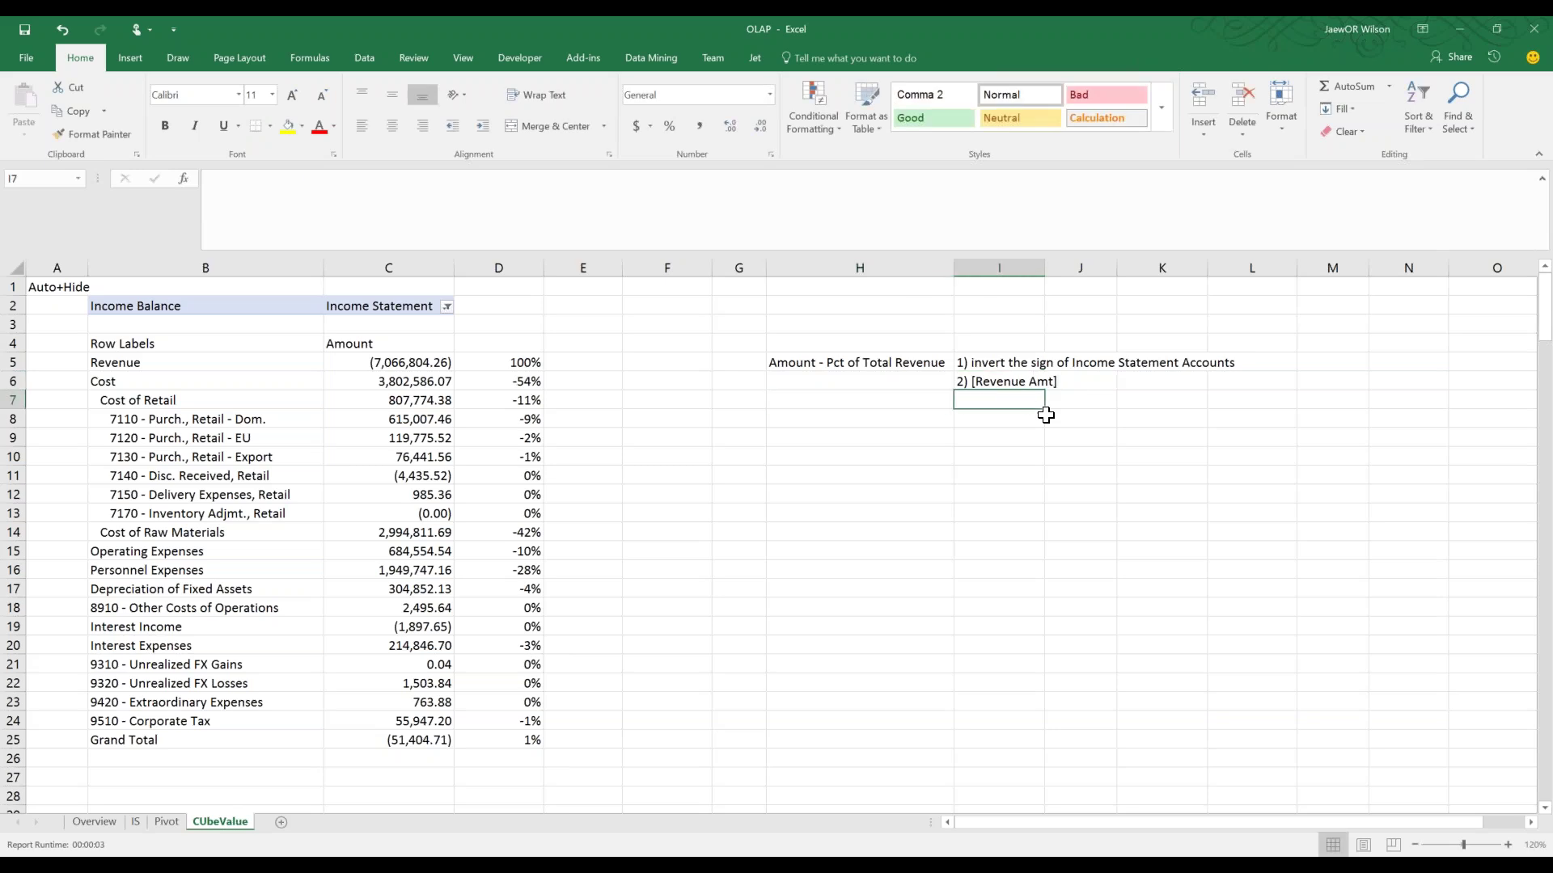
Enter the third calculation note, "3) [Amount / [Revenue Amt]", in I7 and select the three notes in I5:I7
{"action": "type", "text": "3) "}
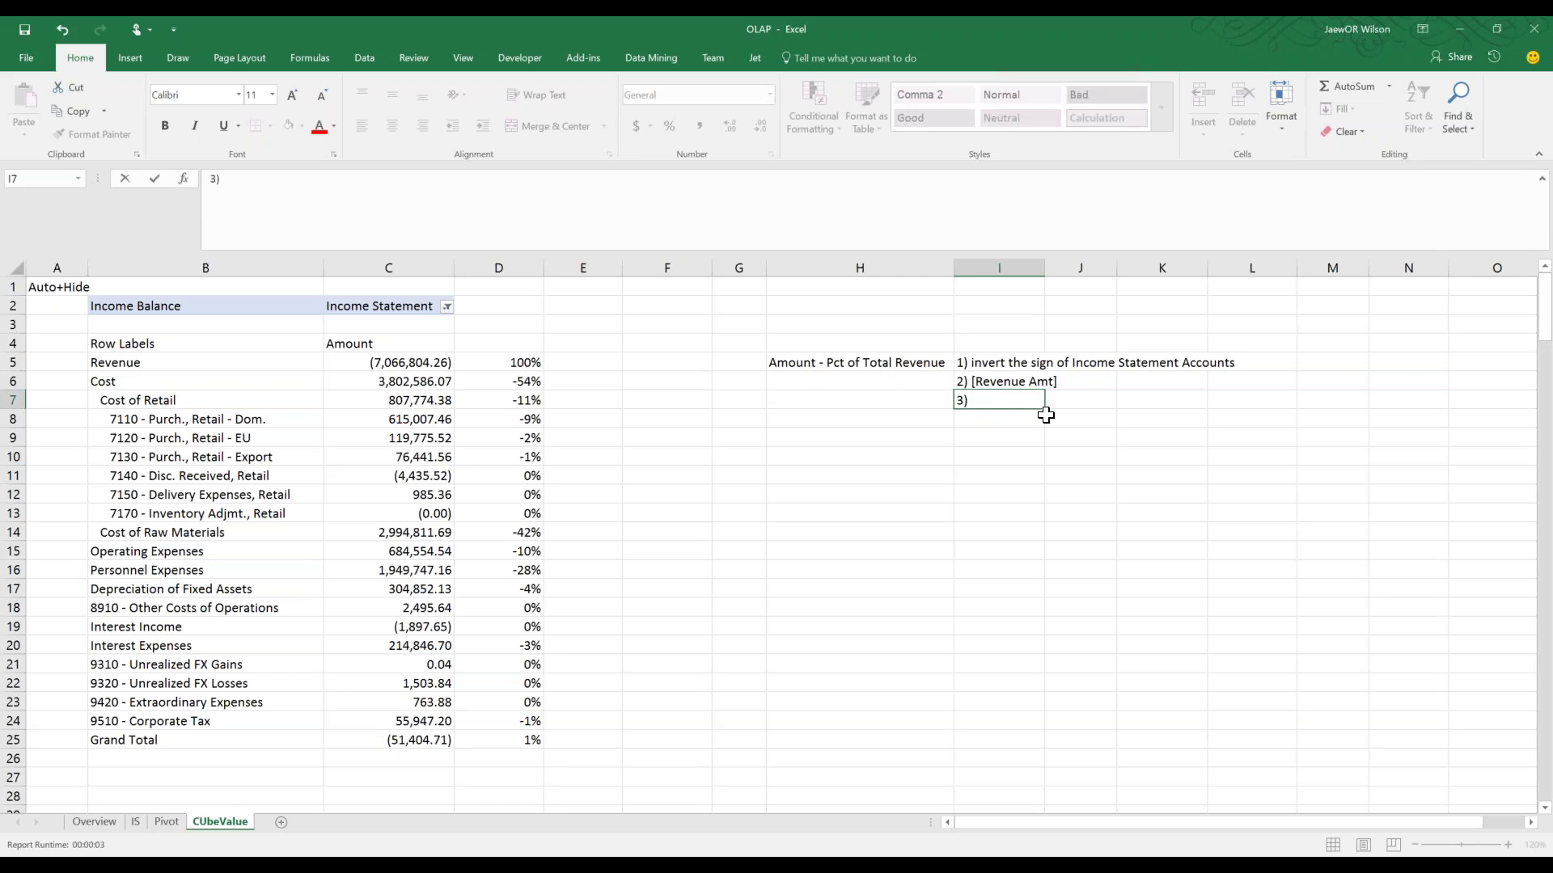
{"action": "type", "text": "[Amount / [Revenue Amt]"}
{"action": "key", "text": "Left"}
{"action": "key", "text": "Up"}
{"action": "key", "text": "Up"}
{"action": "key", "text": "Right"}
{"action": "key", "text": "shift+Down"}
{"action": "key", "text": "shift+Down"}
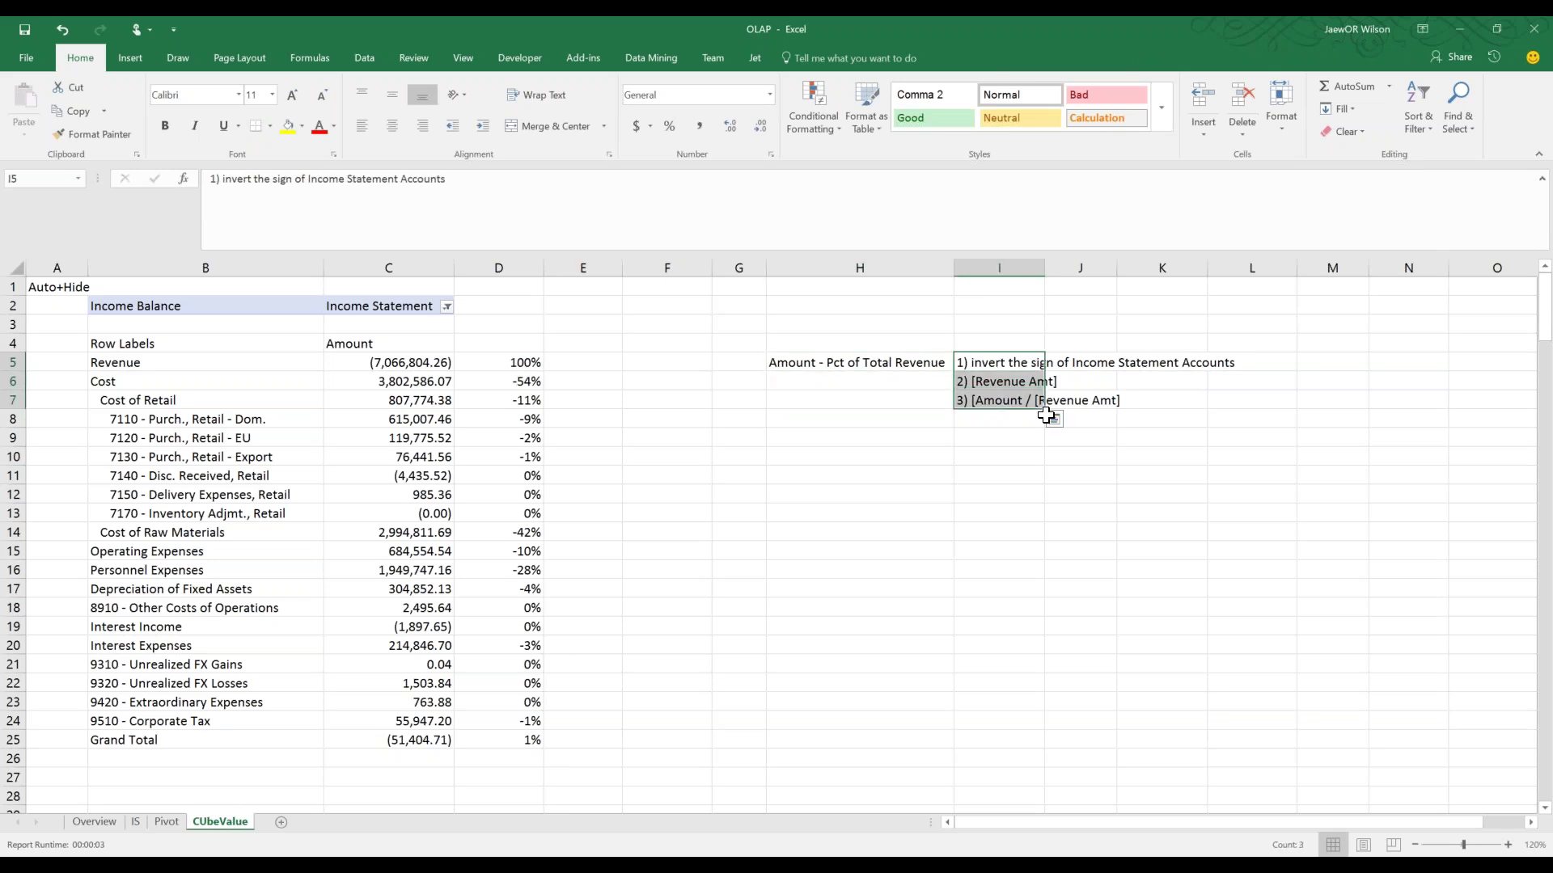
Review the YTD Actual and % of Sales columns on the IS sheet
{"action": "key", "text": "Down"}
{"action": "key", "text": "Down"}
{"action": "key", "text": "Down"}
{"action": "key", "text": "Down"}
{"action": "key", "text": "Down"}
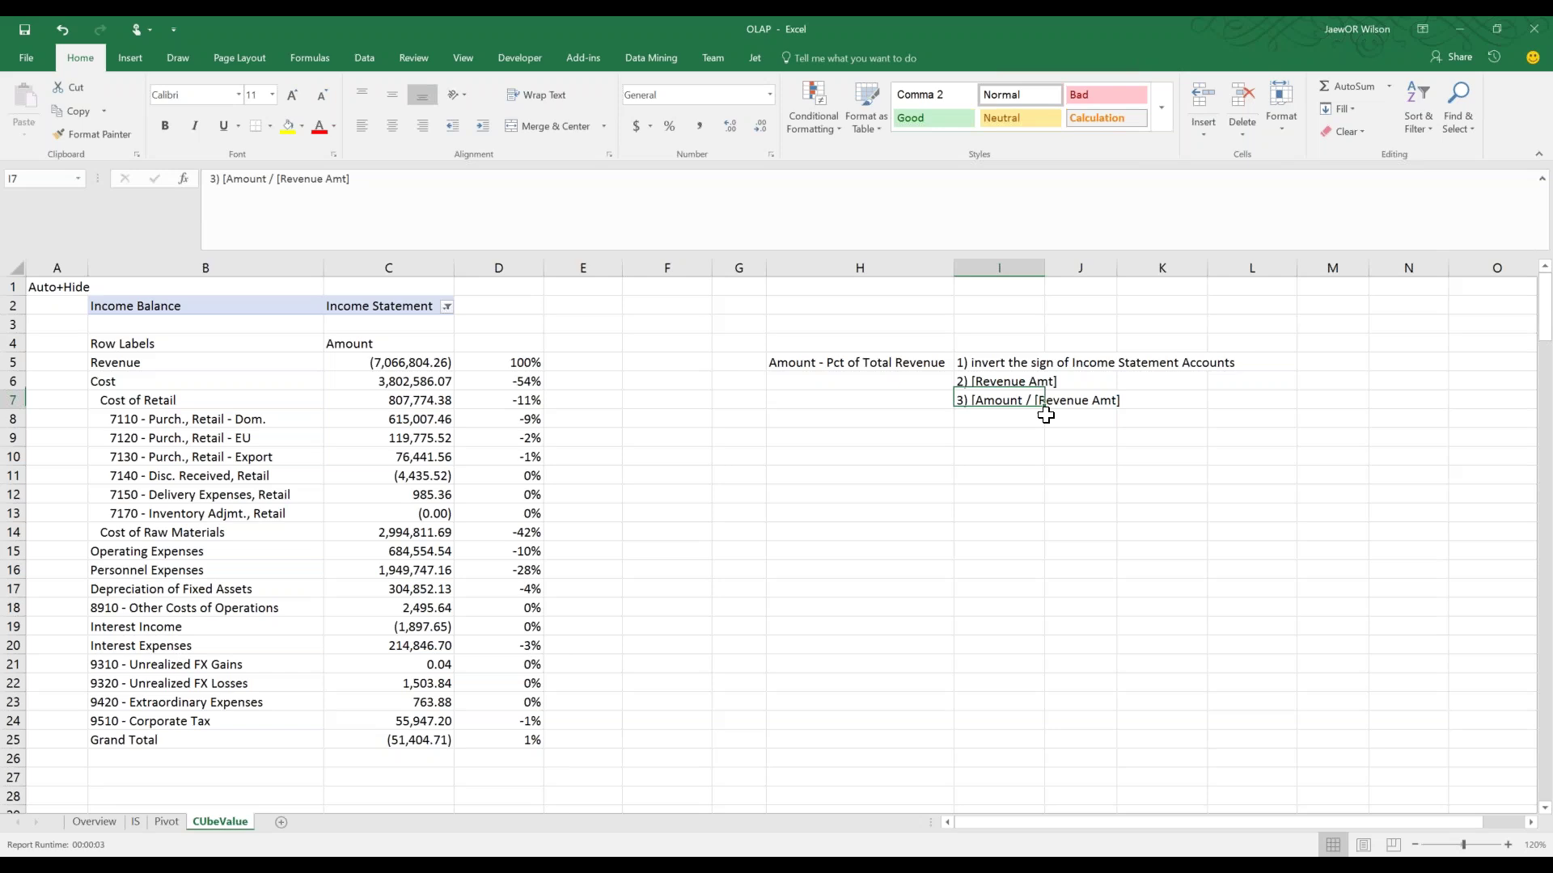
{"action": "key", "text": "Left"}
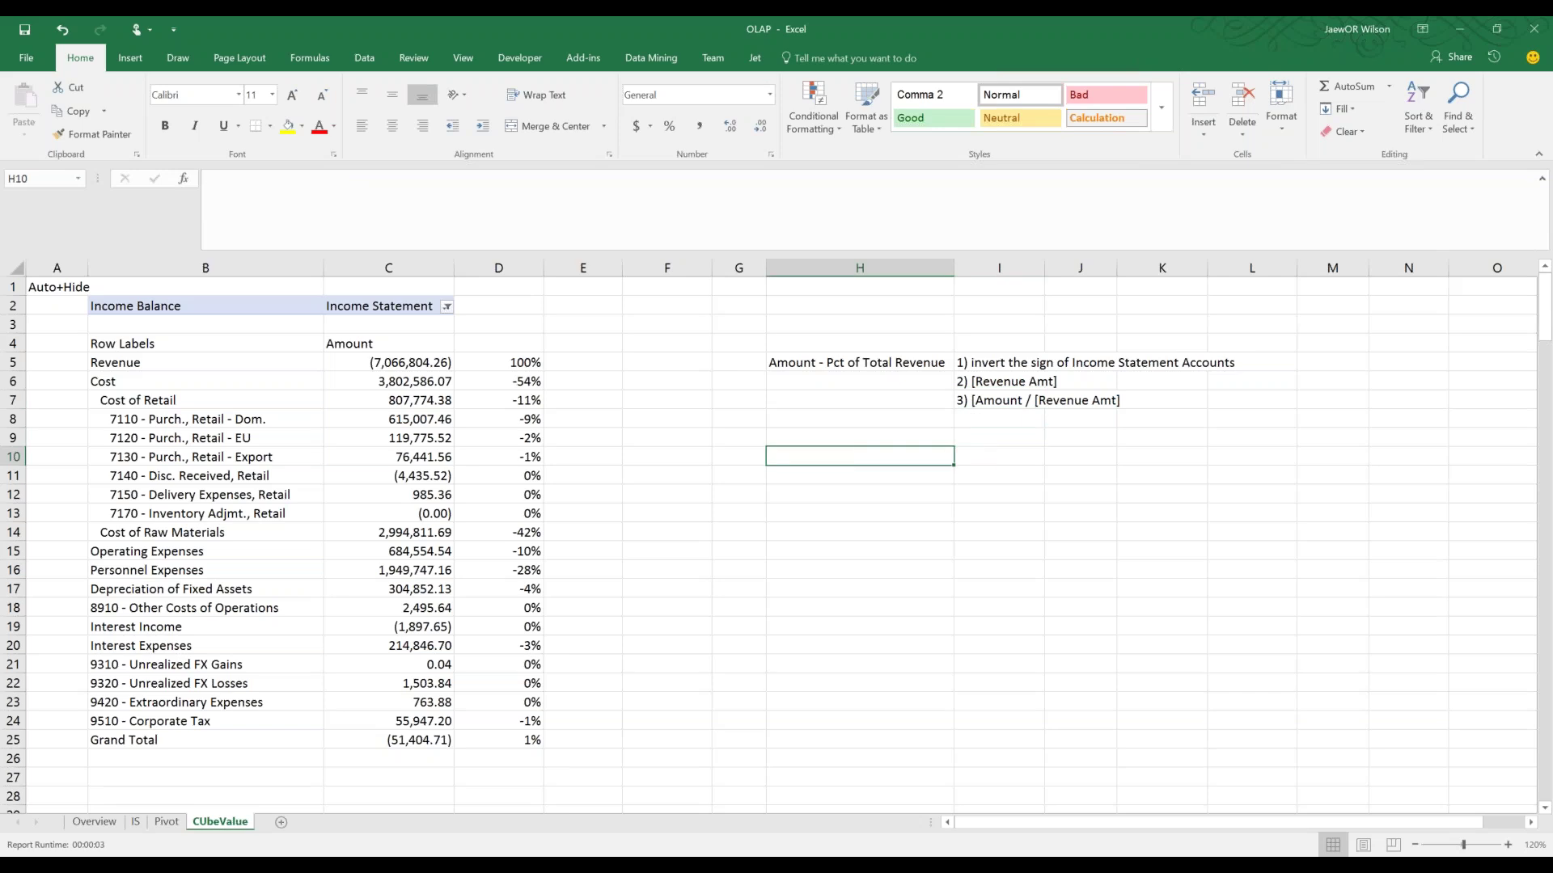
{"action": "left_click", "coordinate": [135, 821]}
{"action": "left_click_drag", "start_coordinate": [1019, 695], "coordinate": [1022, 731]}
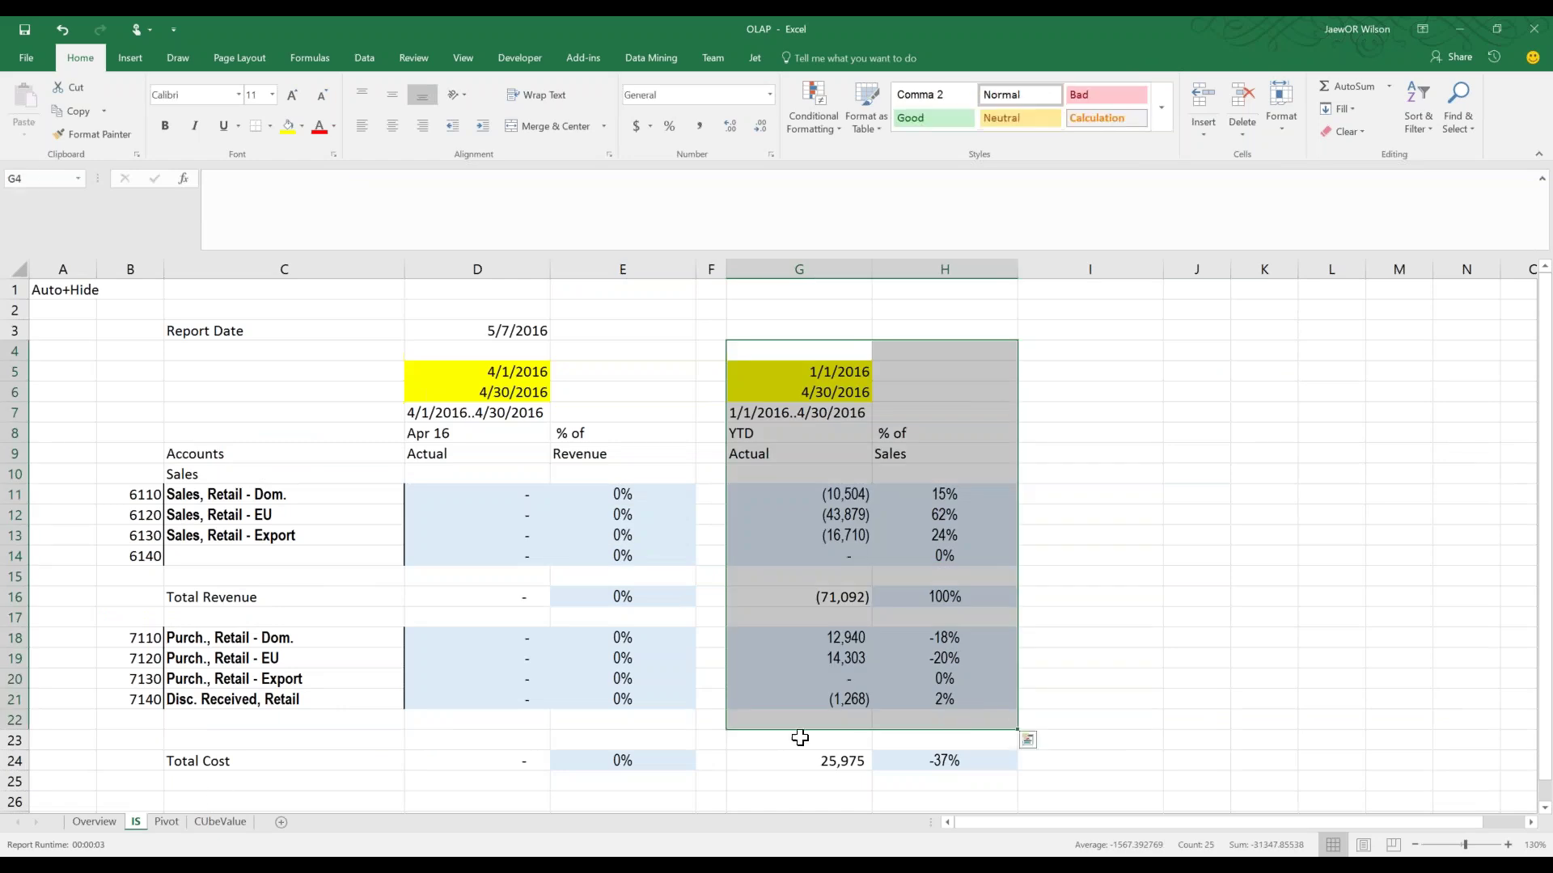
On the Pivot sheet, add Amount YTD to the pivot table's values, replacing the adjacent cells, and add Date YQMD as a report filter
{"action": "left_click", "coordinate": [168, 822]}
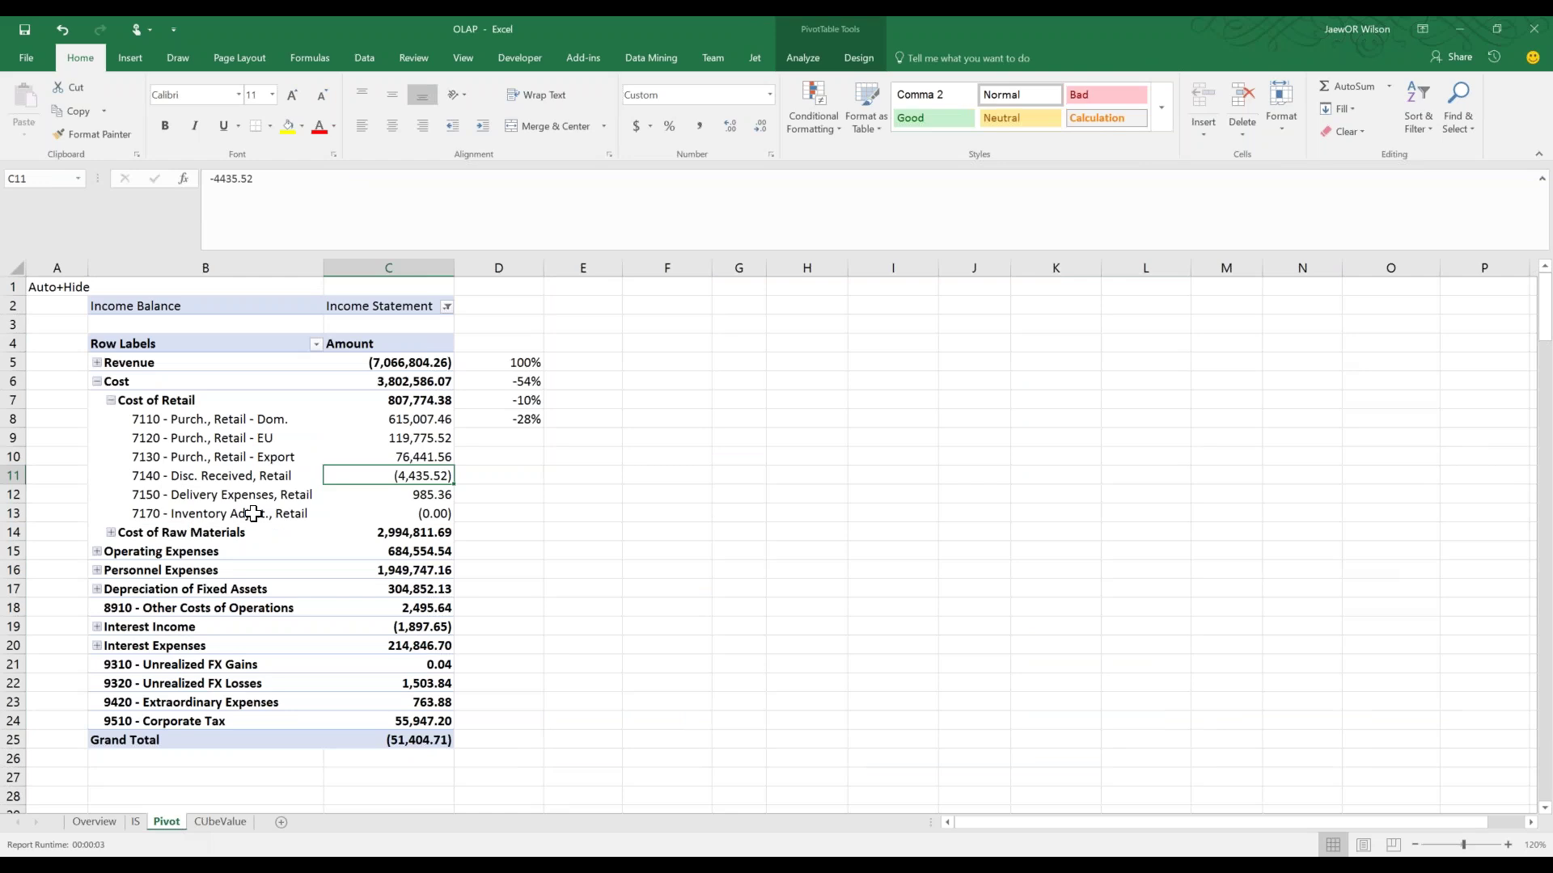
{"action": "left_click_drag", "start_coordinate": [281, 460], "coordinate": [259, 515]}
{"action": "left_click", "coordinate": [244, 442]}
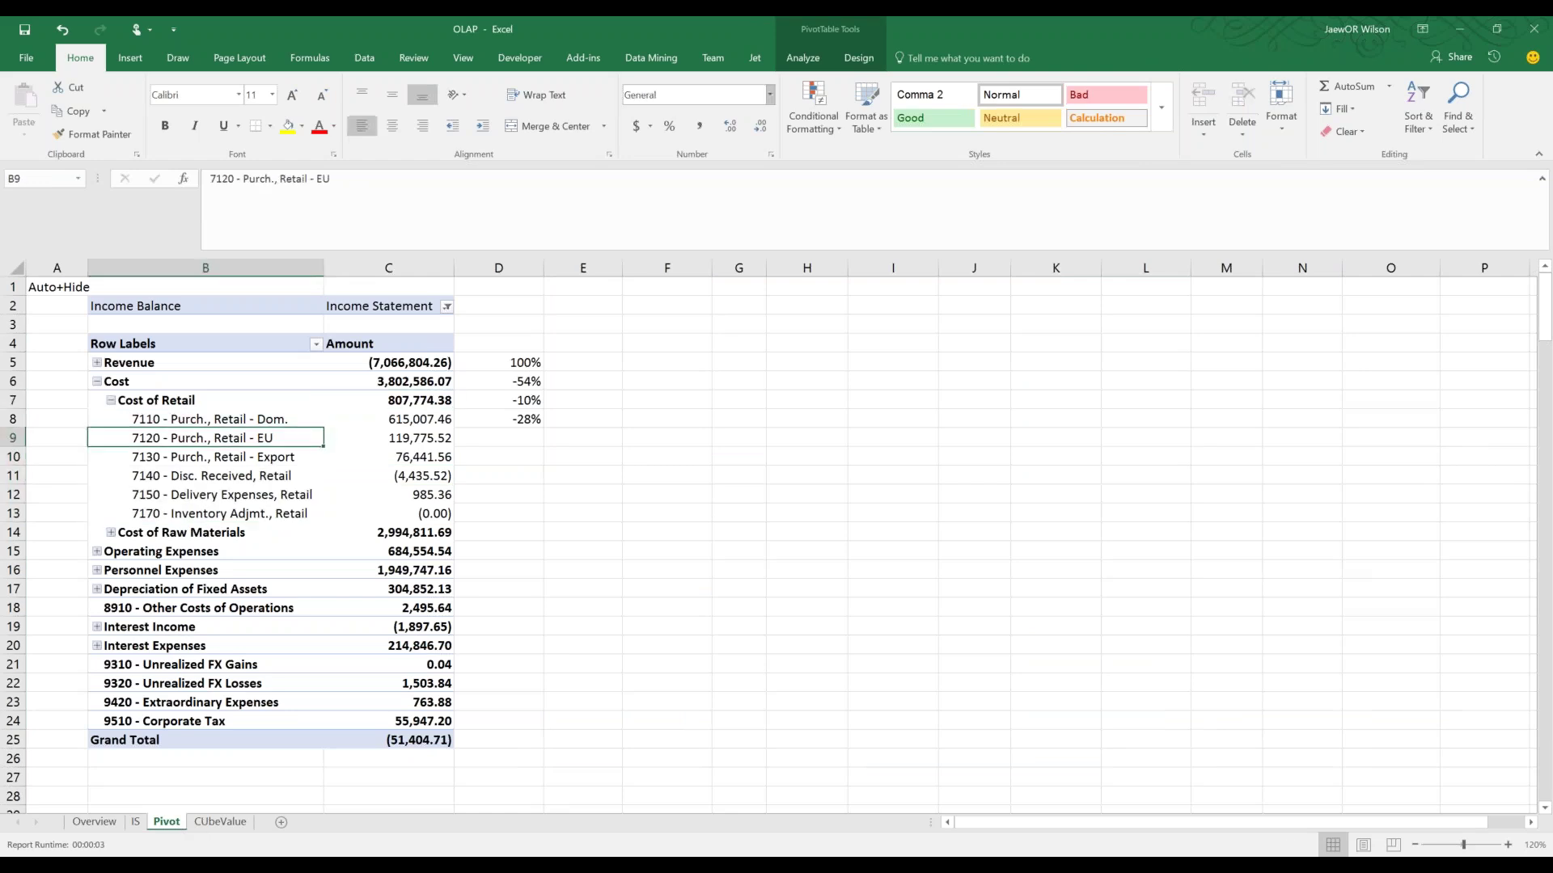
{"action": "left_click", "coordinate": [803, 58]}
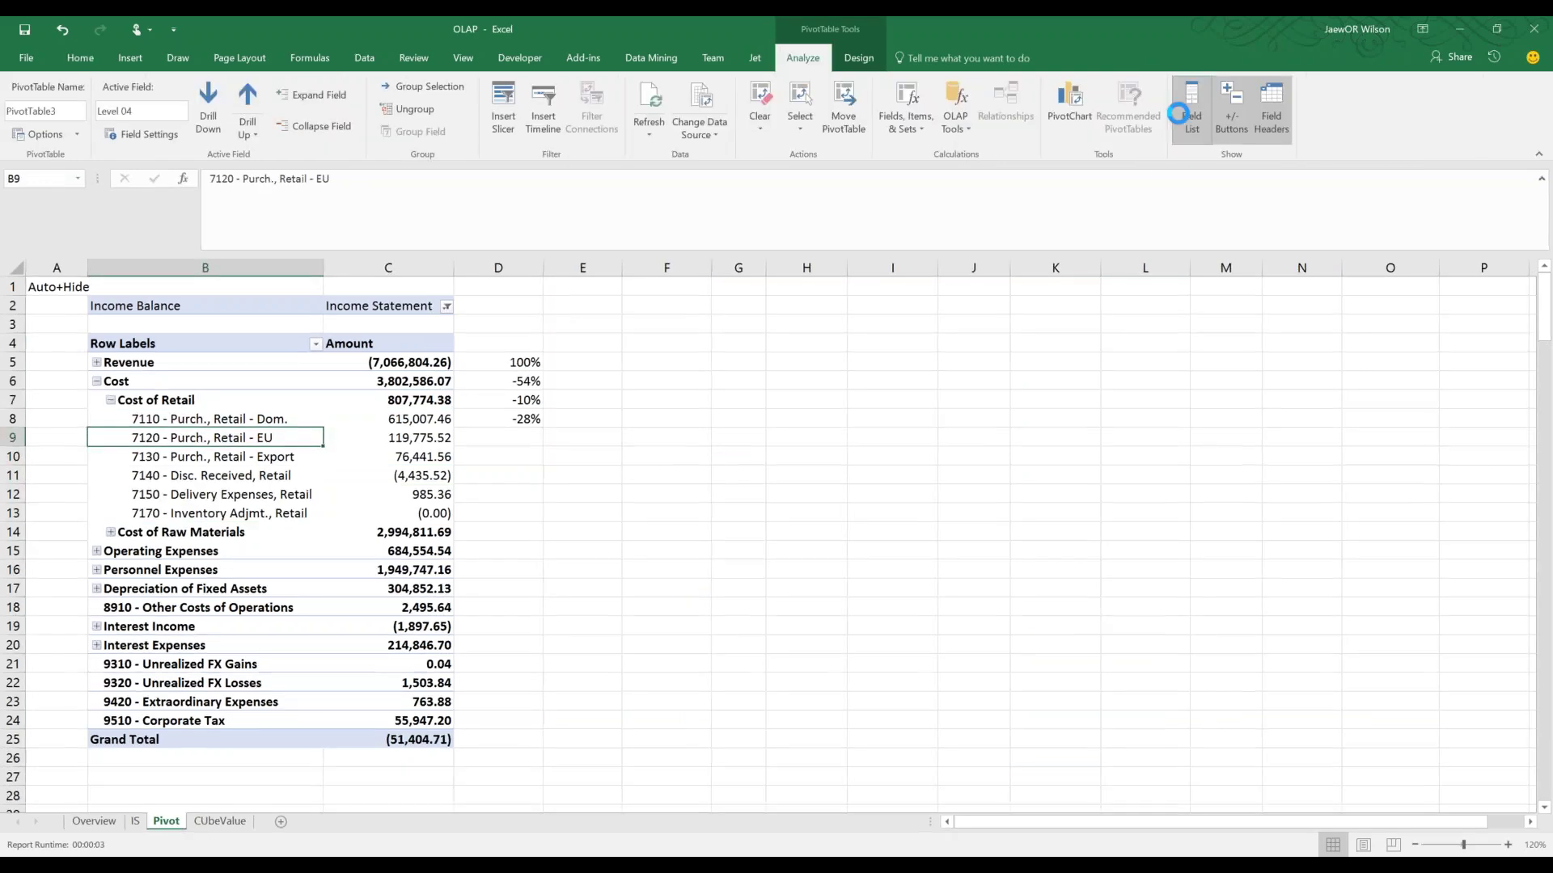
{"action": "left_click", "coordinate": [1191, 105]}
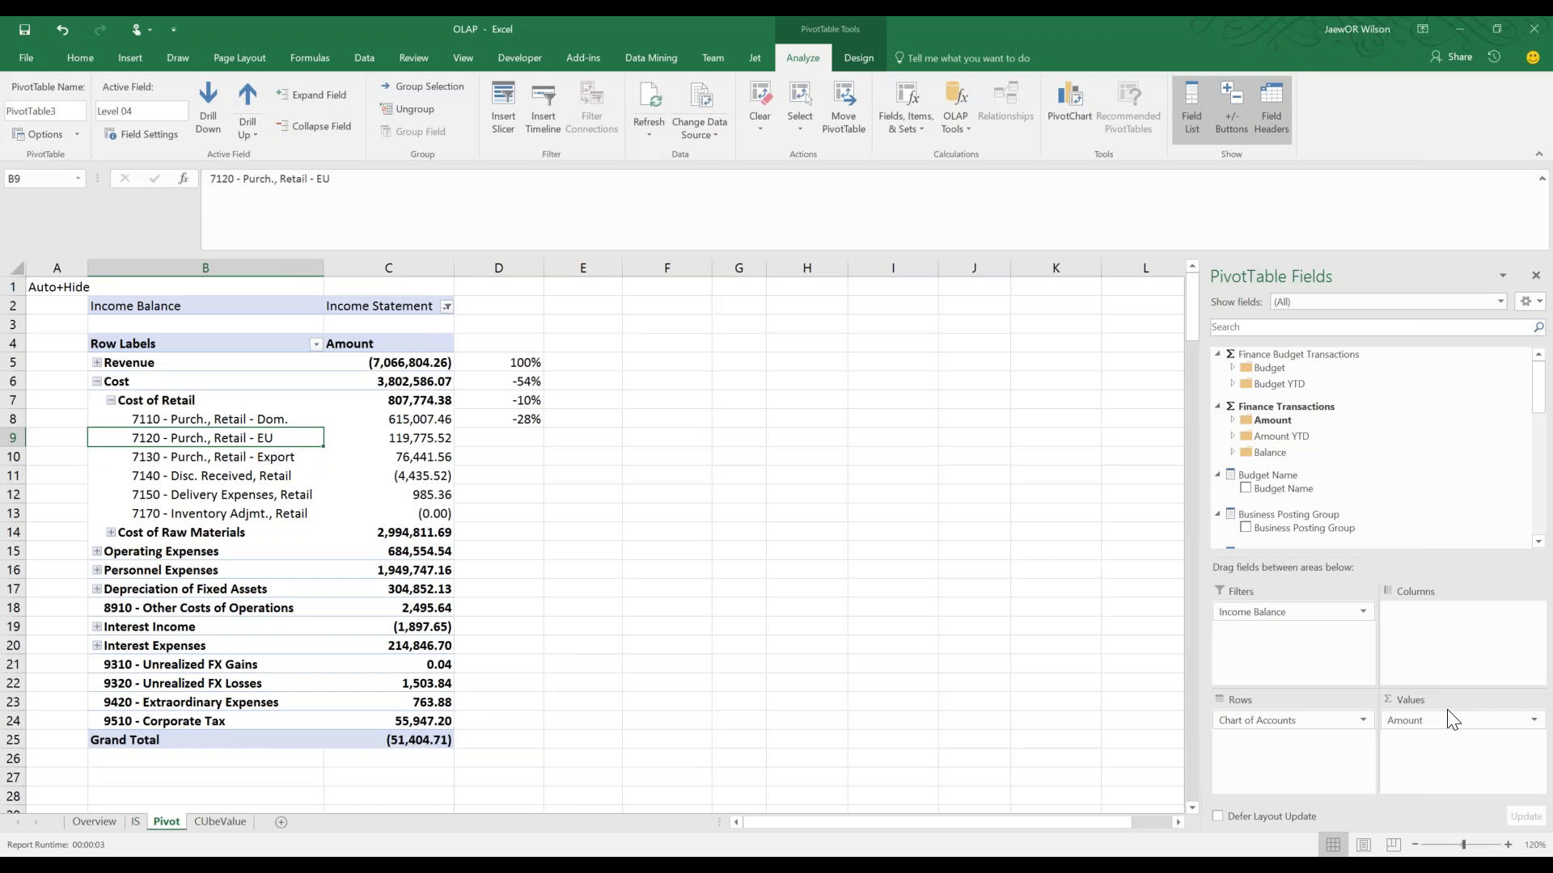
{"action": "left_click", "coordinate": [1231, 438]}
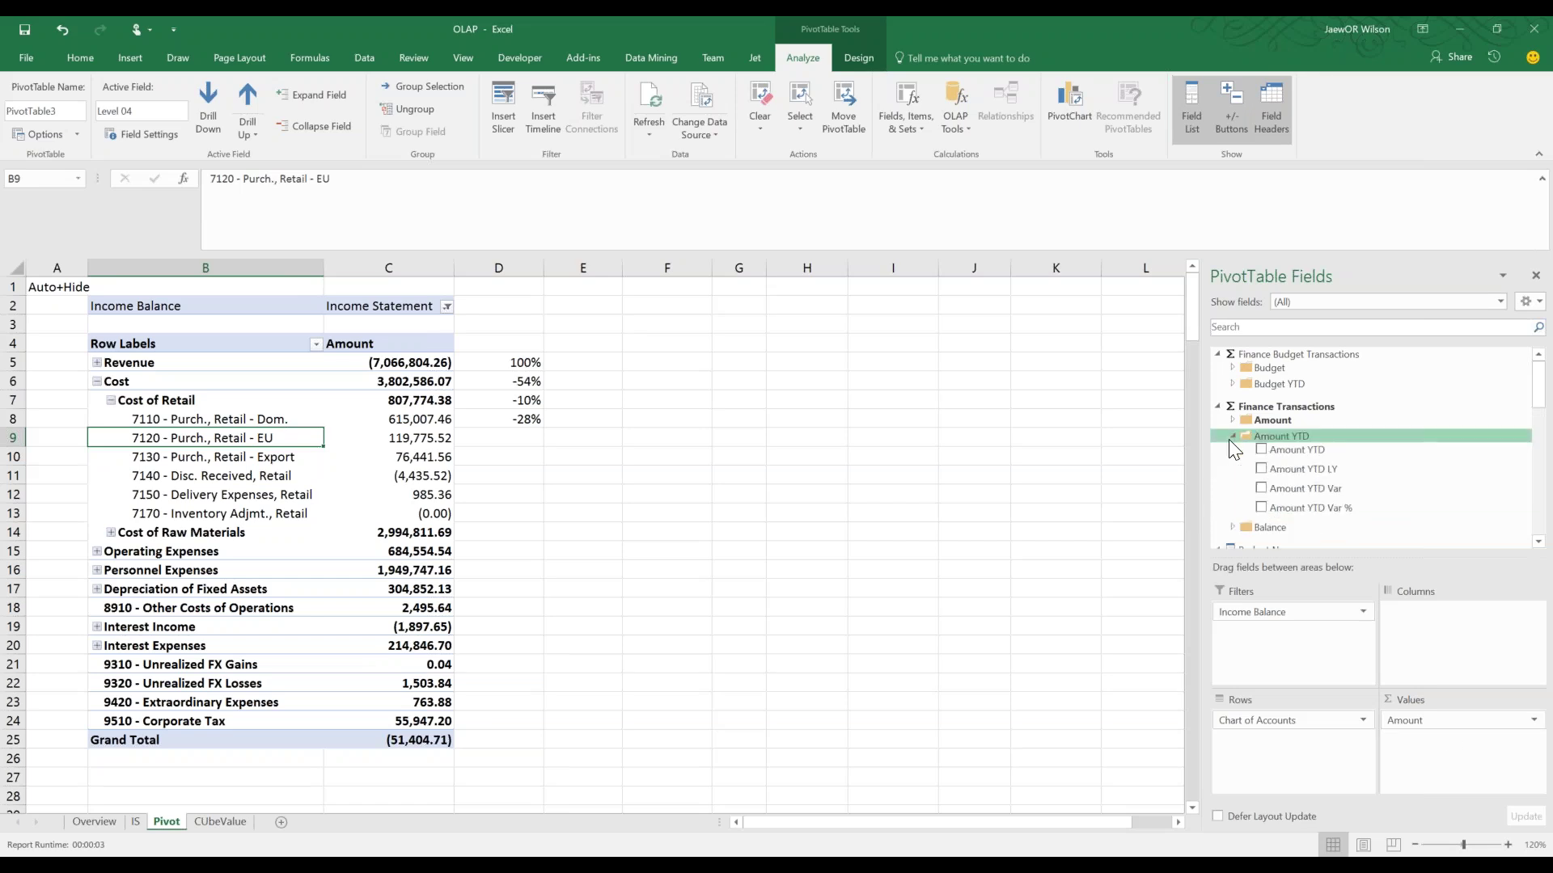
{"action": "left_click", "coordinate": [1261, 450]}
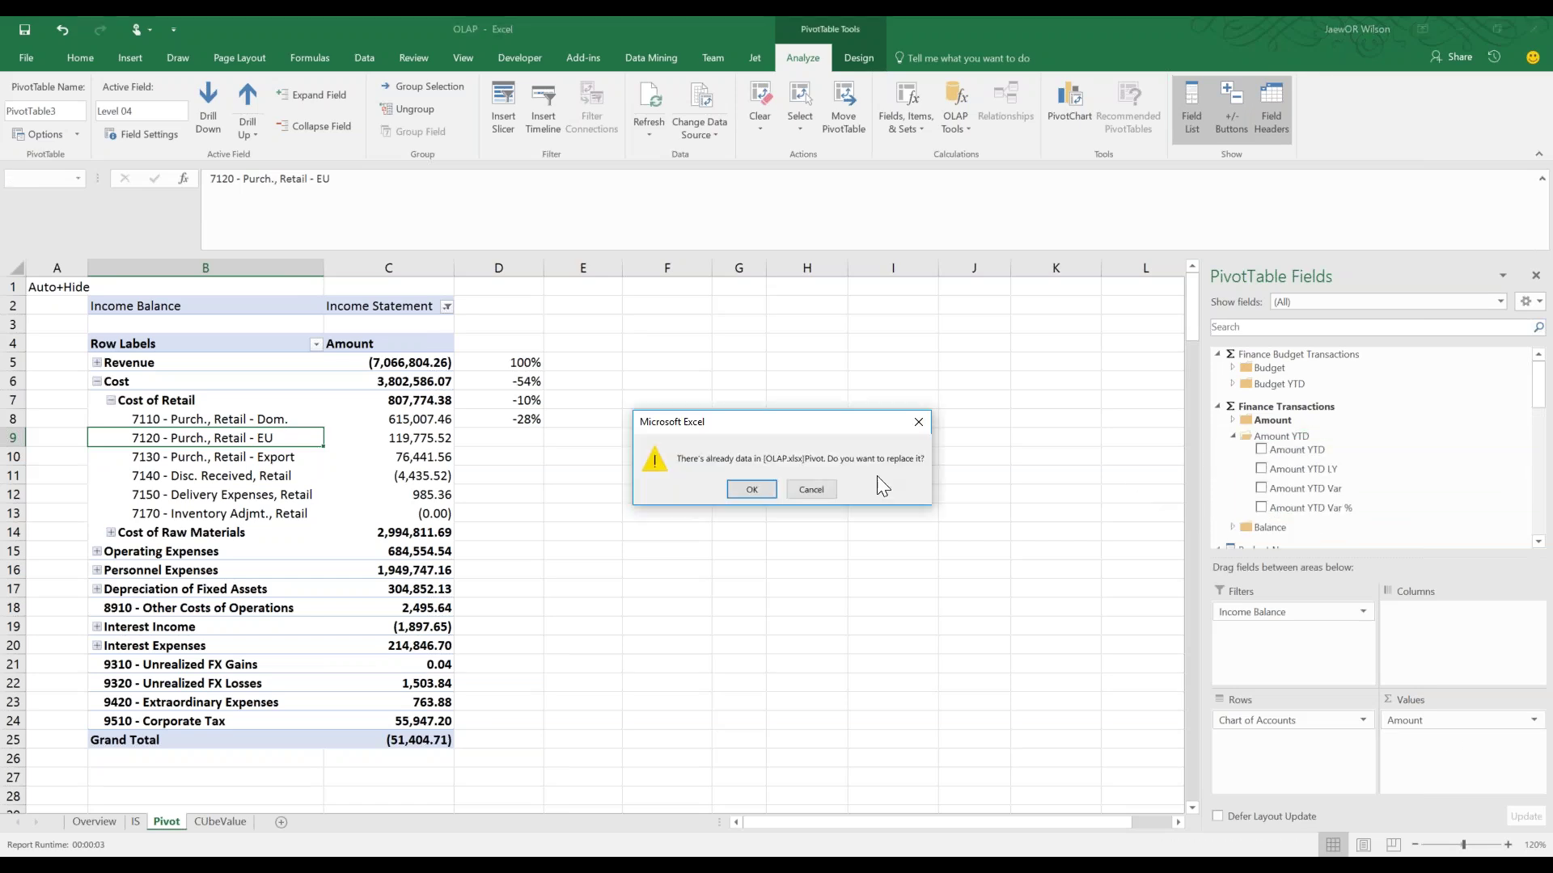
{"action": "left_click", "coordinate": [752, 490]}
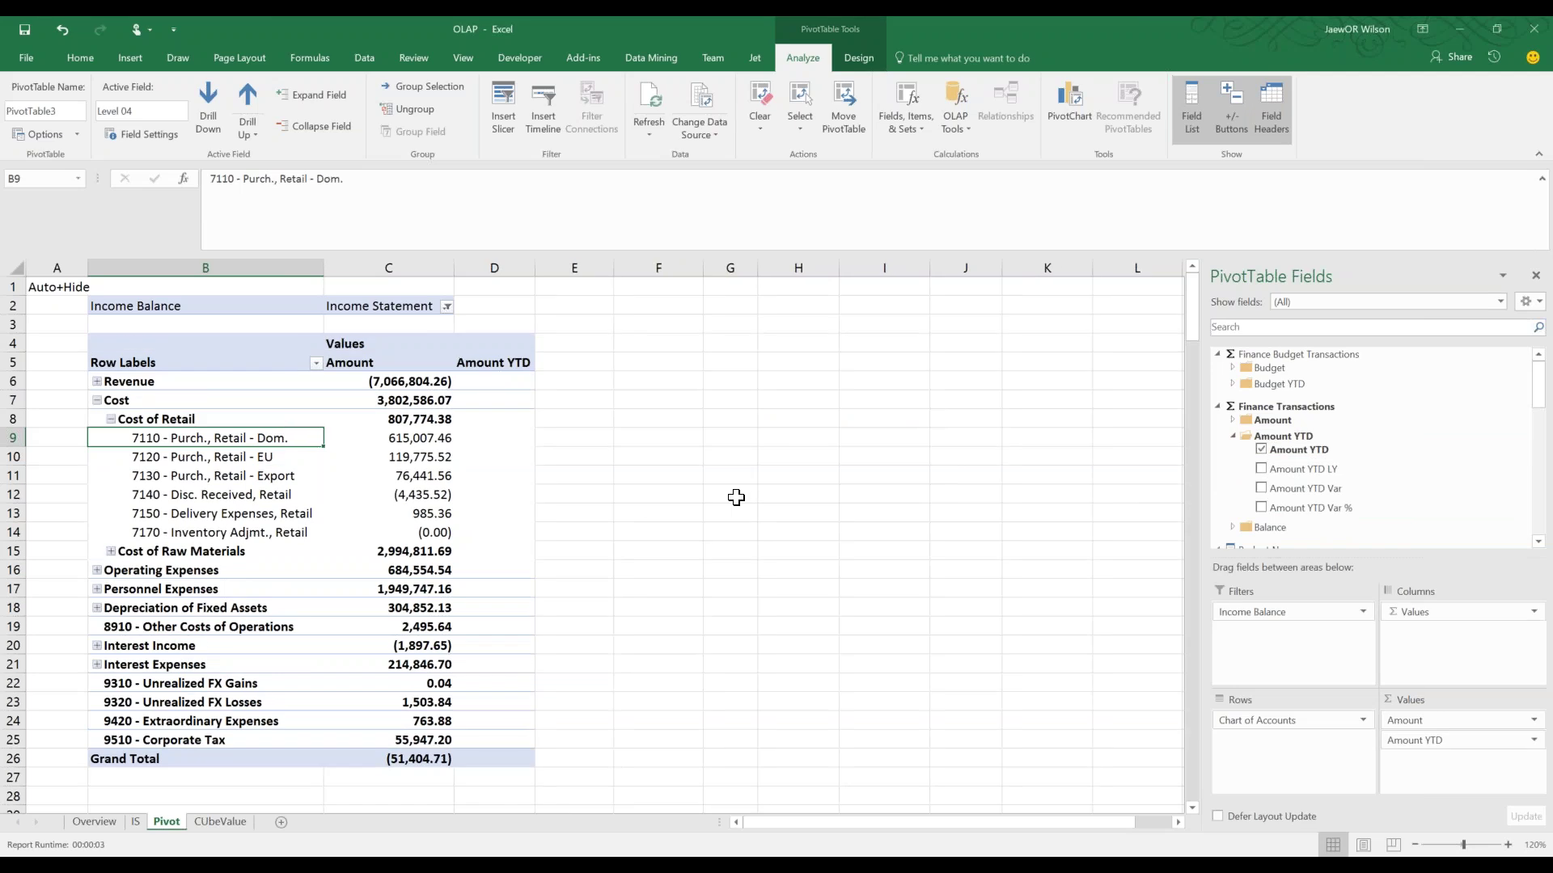
{"action": "left_click_drag", "start_coordinate": [505, 419], "coordinate": [469, 561]}
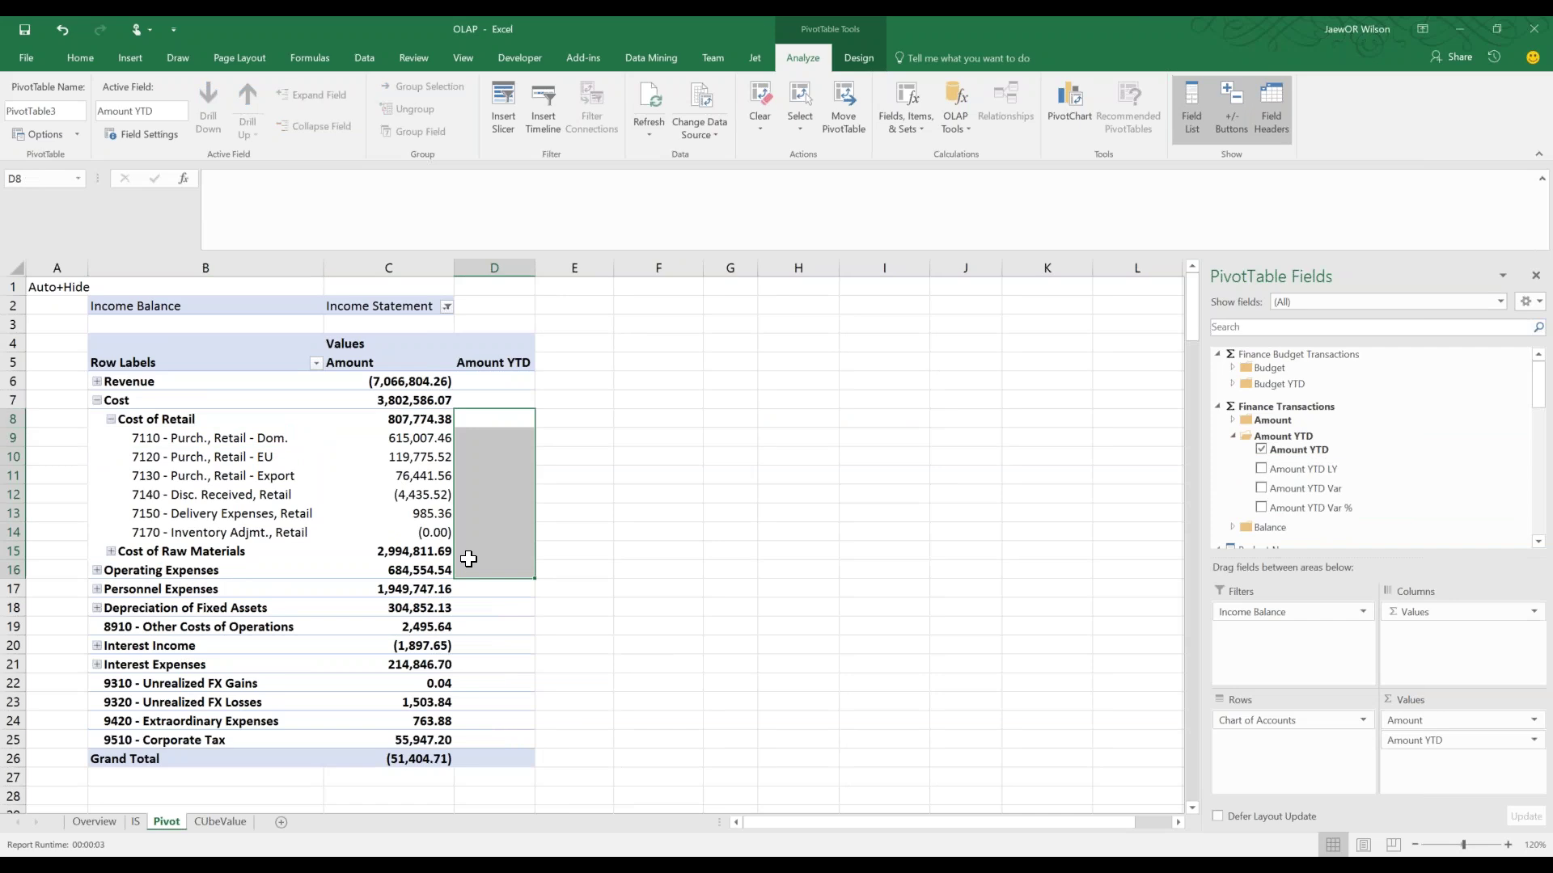
{"action": "left_click_drag", "start_coordinate": [508, 363], "coordinate": [1298, 643]}
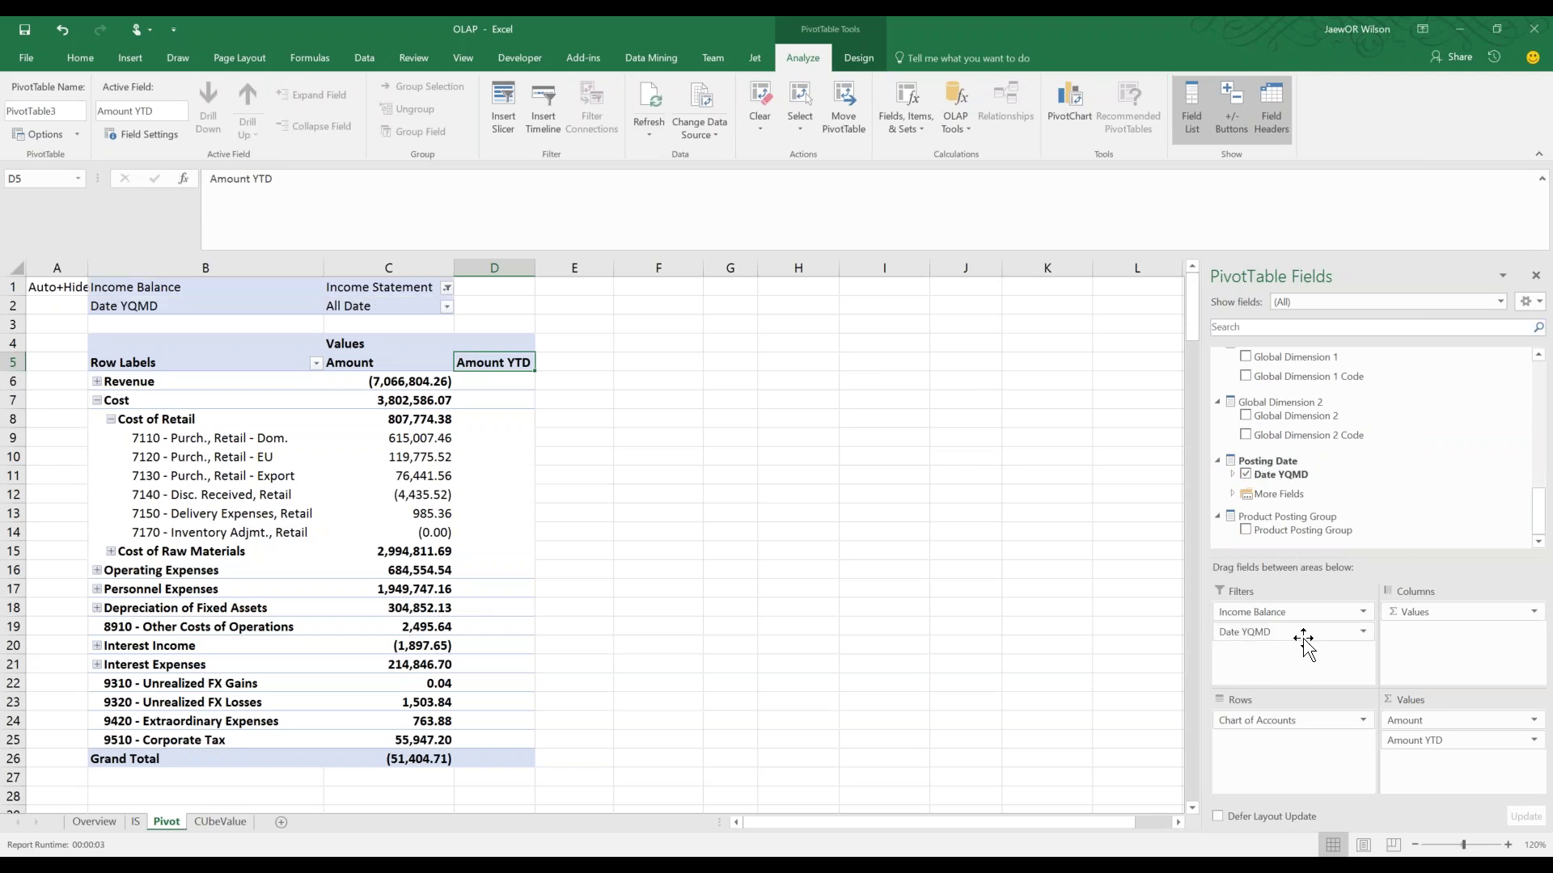
Filter the pivot table's Date YQMD to 2016 May within 2016 Q2
{"action": "left_click", "coordinate": [447, 307]}
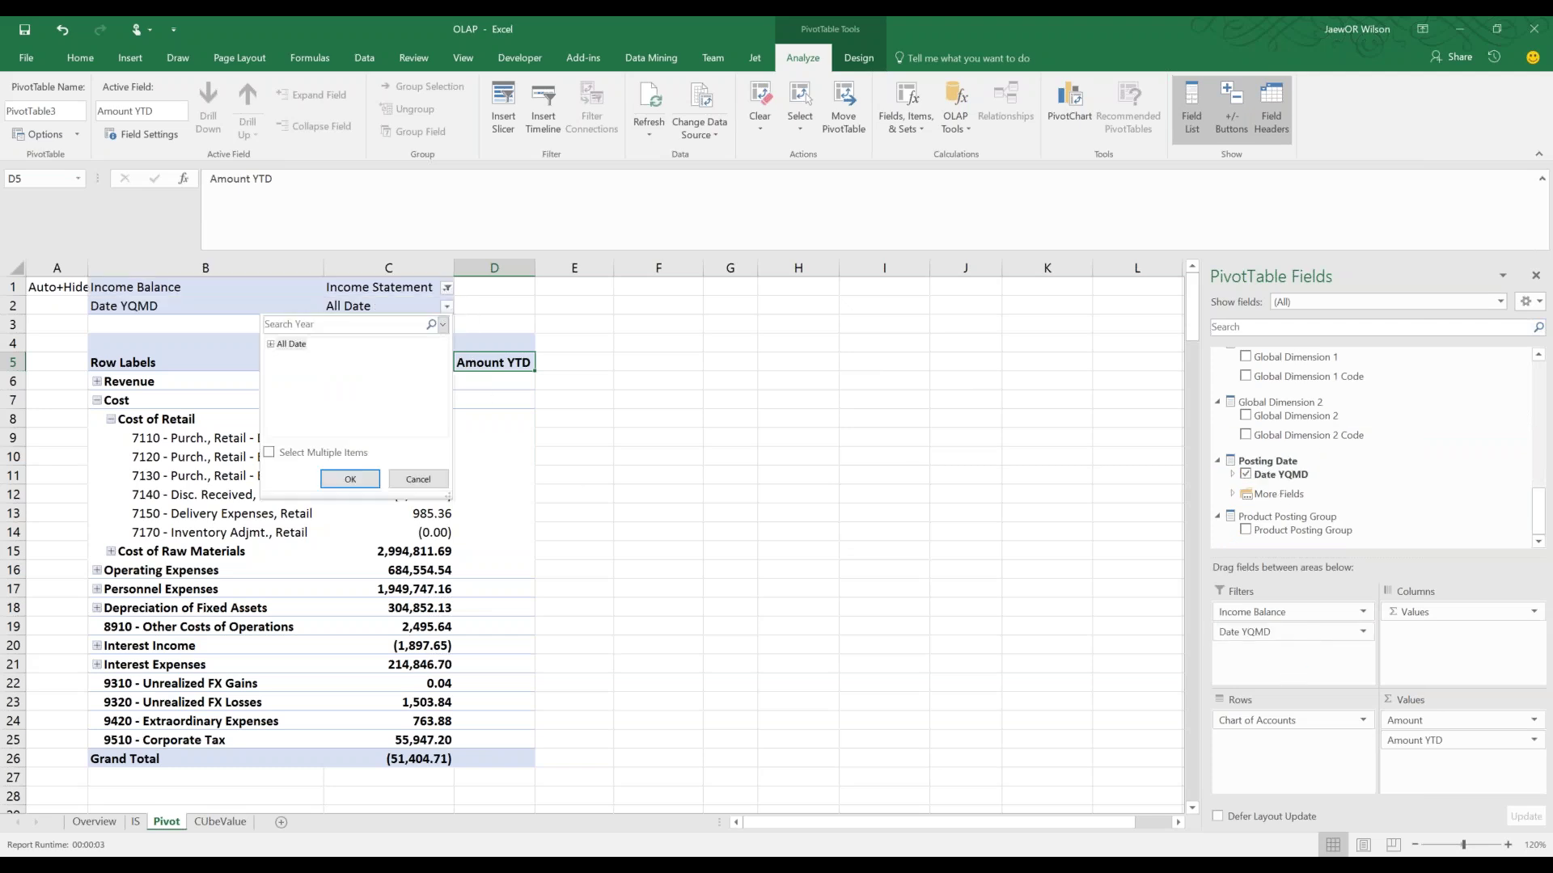
{"action": "left_click", "coordinate": [271, 344]}
{"action": "left_click", "coordinate": [296, 409]}
{"action": "scroll", "coordinate": [296, 409], "scroll_direction": "down", "scroll_amount": 2}
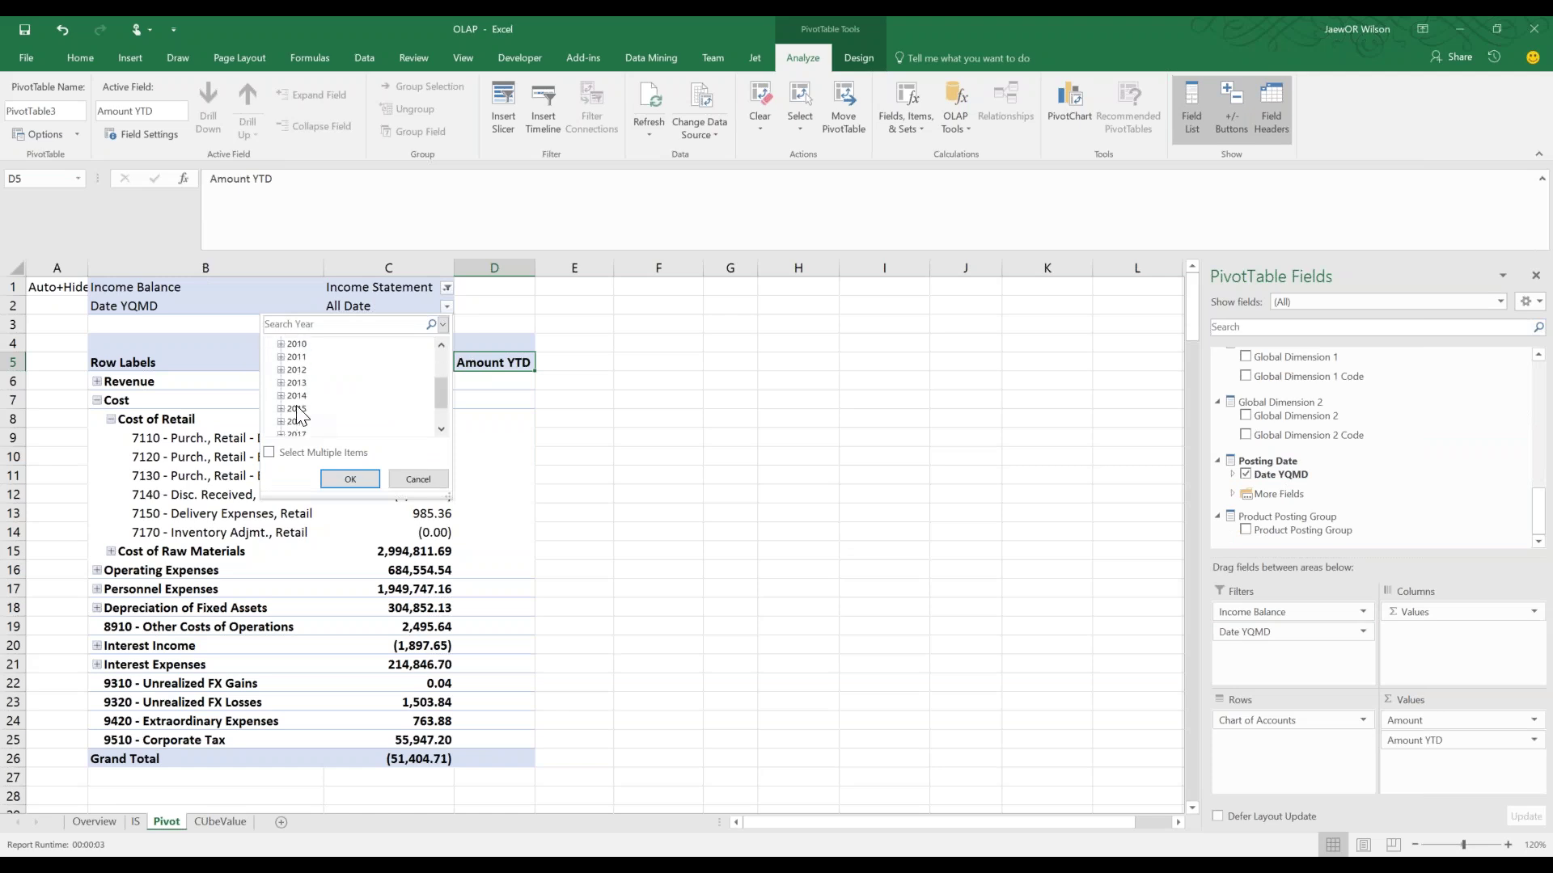
{"action": "left_click", "coordinate": [293, 434]}
{"action": "scroll", "coordinate": [296, 414], "scroll_direction": "down", "scroll_amount": 1}
{"action": "left_click", "coordinate": [281, 382]}
{"action": "left_click", "coordinate": [290, 408]}
{"action": "left_click", "coordinate": [326, 408]}
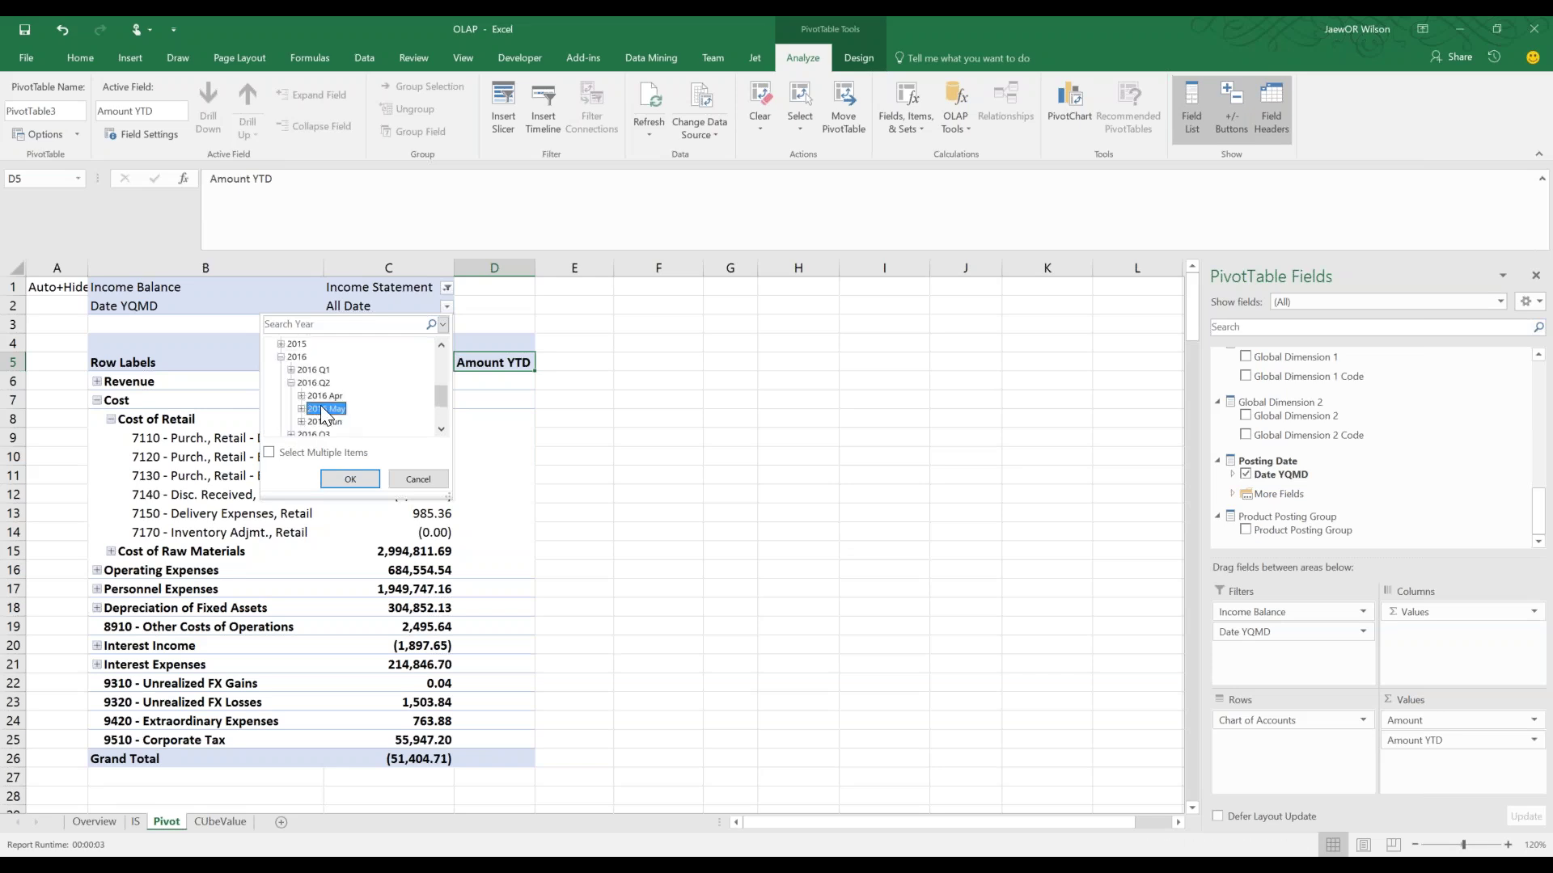
{"action": "left_click", "coordinate": [335, 475]}
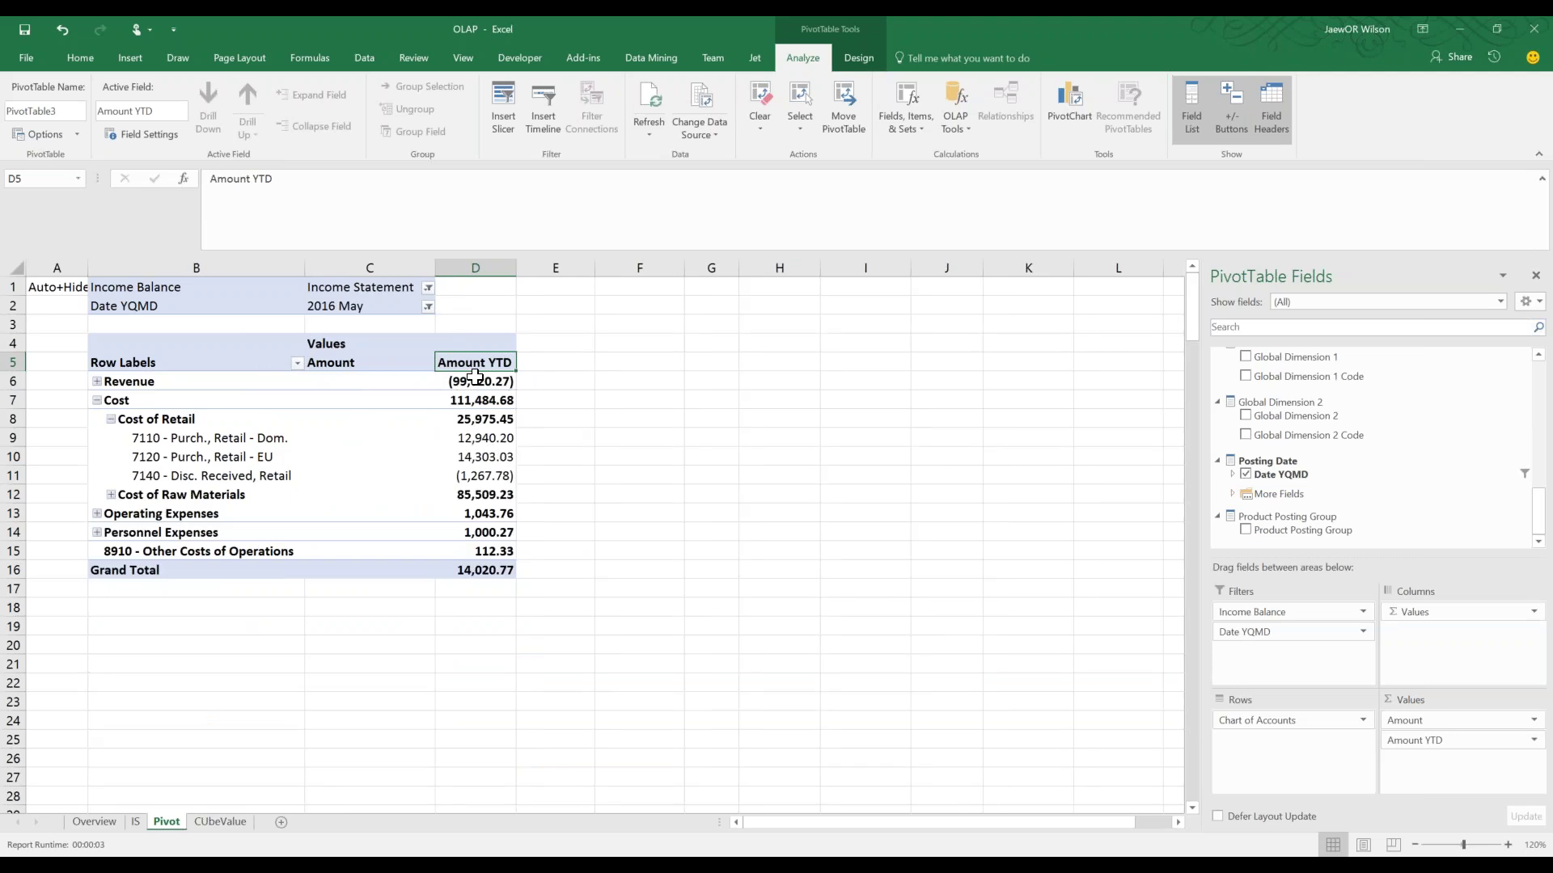
Compare the Amount and Amount YTD columns and set the pivot table's Date YQMD filter to 2016 Jan
{"action": "left_click_drag", "start_coordinate": [386, 365], "coordinate": [370, 508]}
{"action": "left_click_drag", "start_coordinate": [477, 344], "coordinate": [459, 570]}
{"action": "left_click_drag", "start_coordinate": [377, 362], "coordinate": [369, 570]}
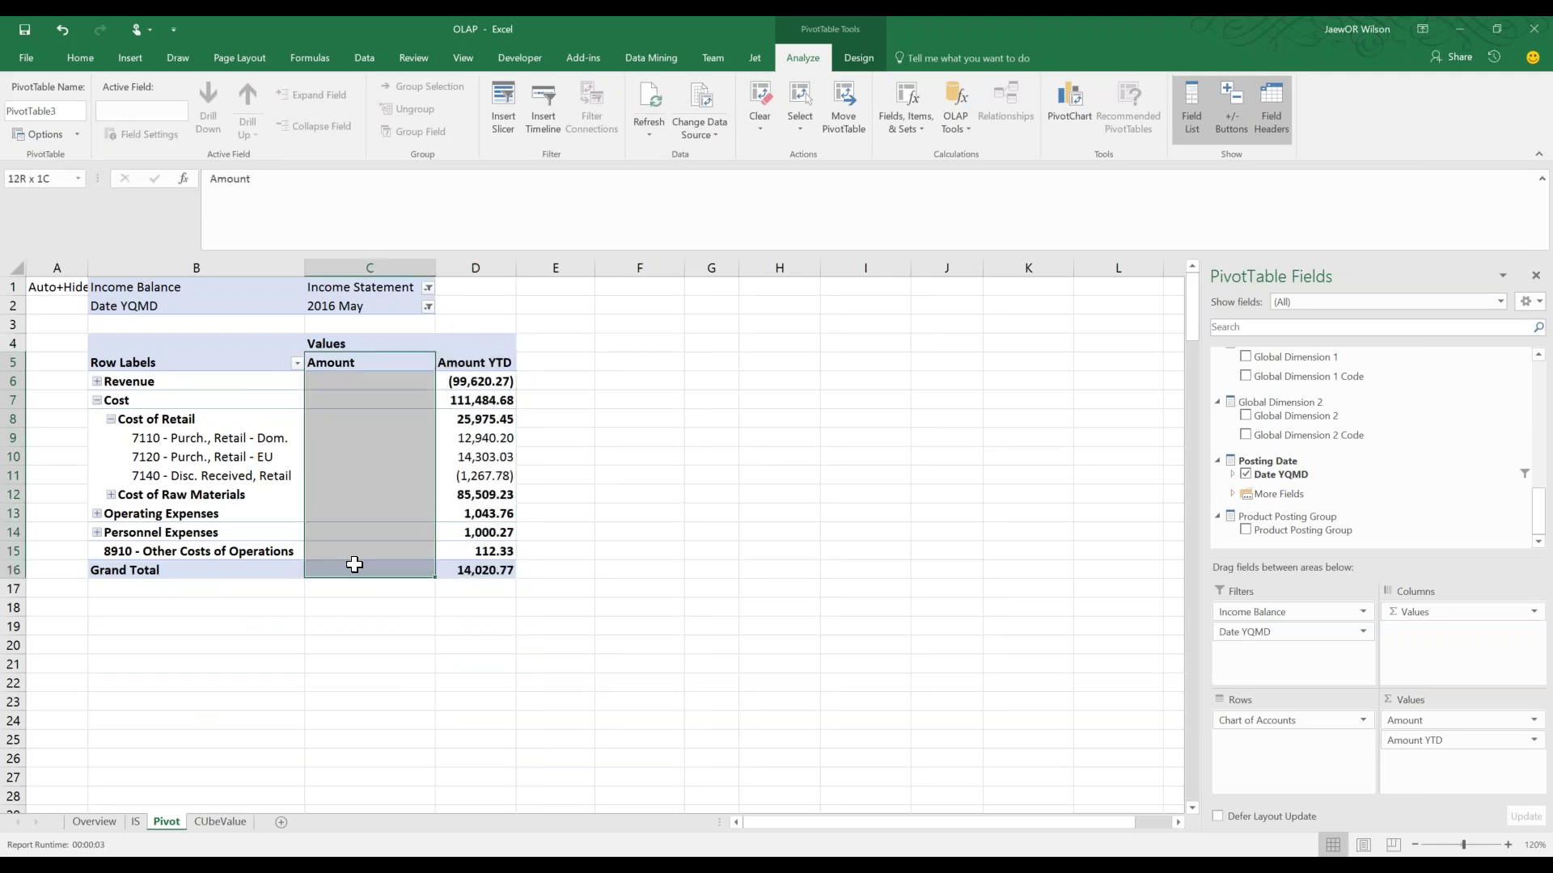
{"action": "left_click", "coordinate": [416, 310]}
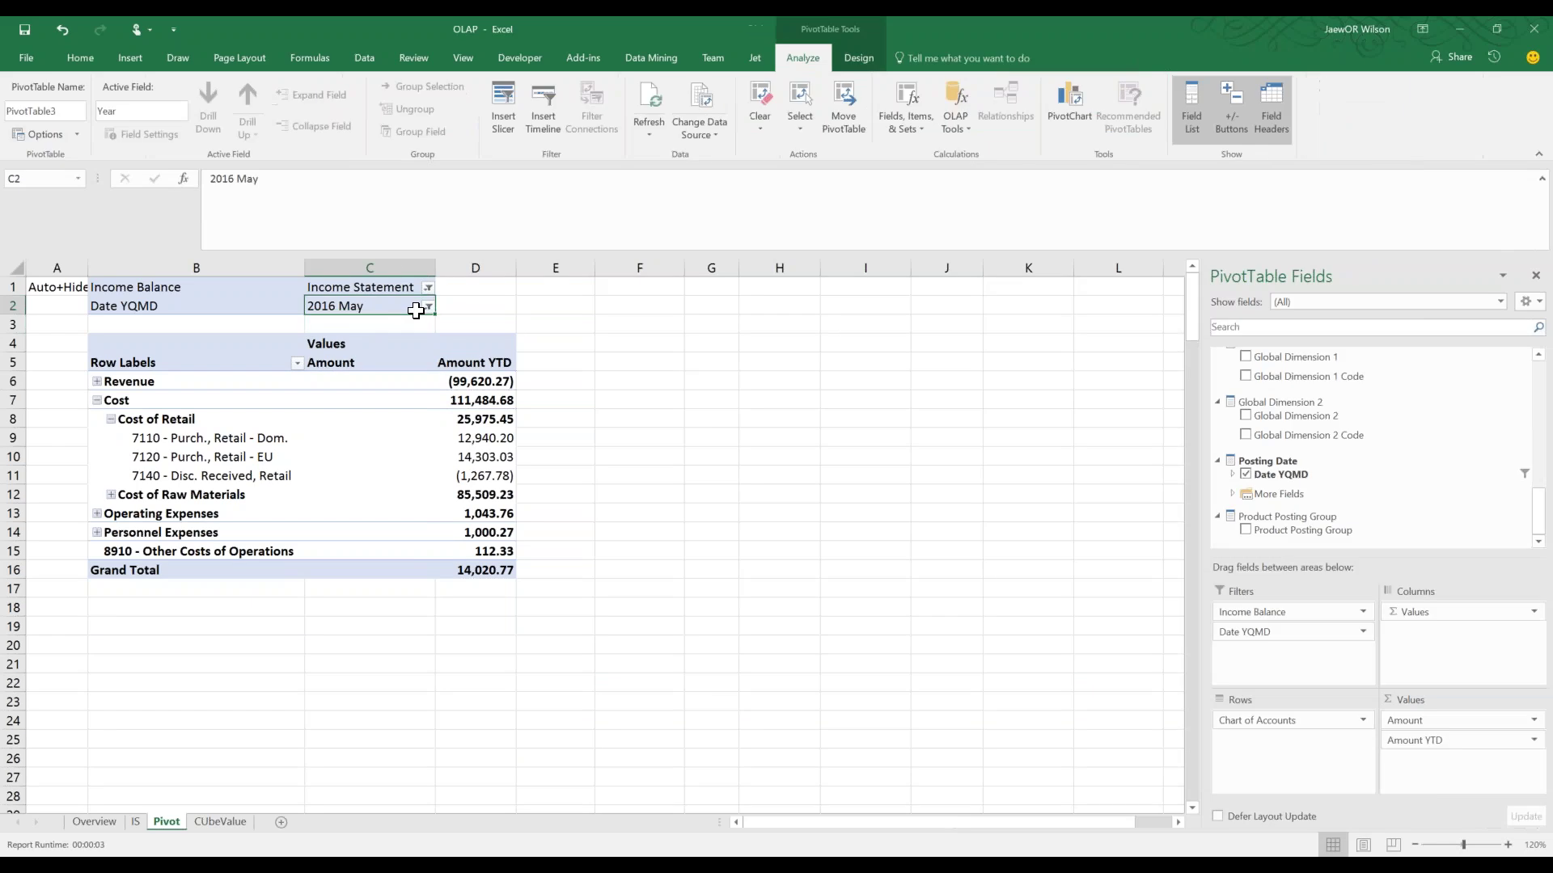
{"action": "left_click", "coordinate": [426, 307]}
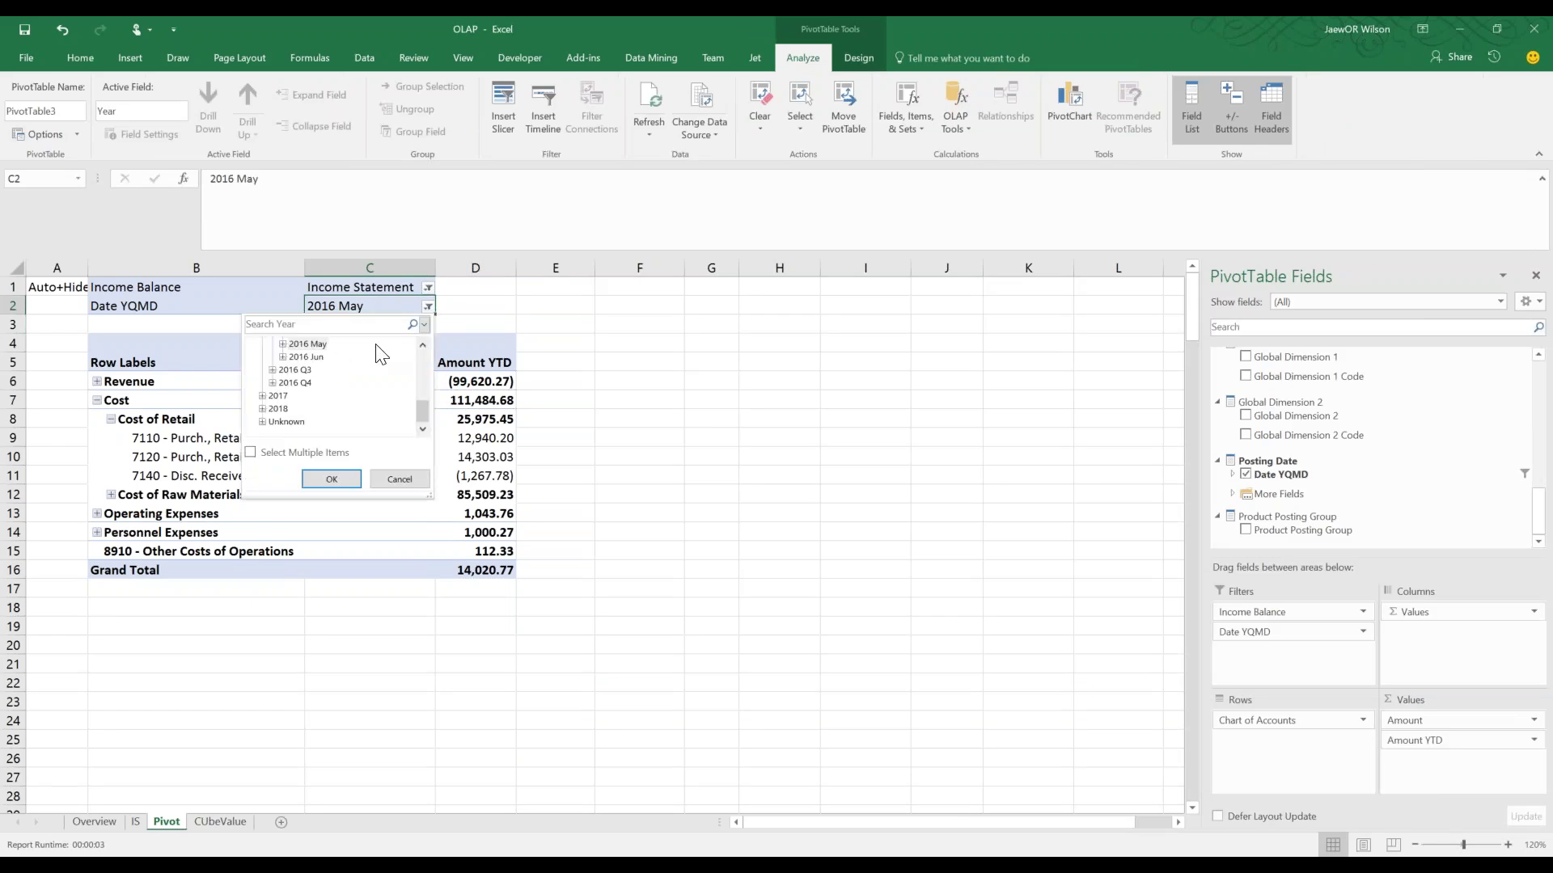
{"action": "scroll", "coordinate": [422, 342], "scroll_direction": "up", "scroll_amount": 3}
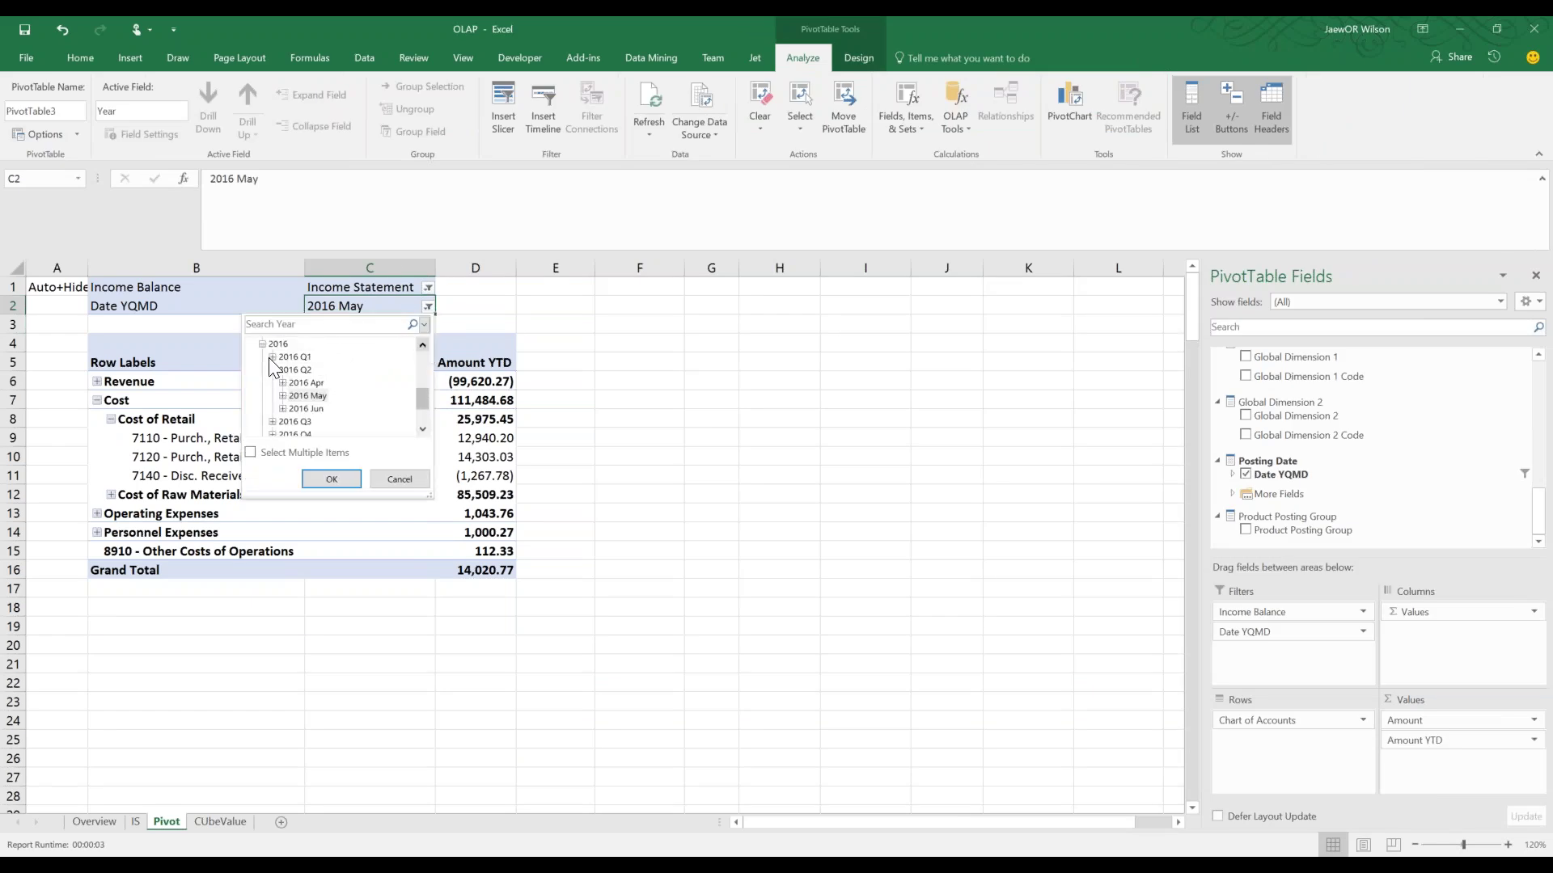
{"action": "left_click", "coordinate": [308, 369]}
{"action": "left_click", "coordinate": [332, 479]}
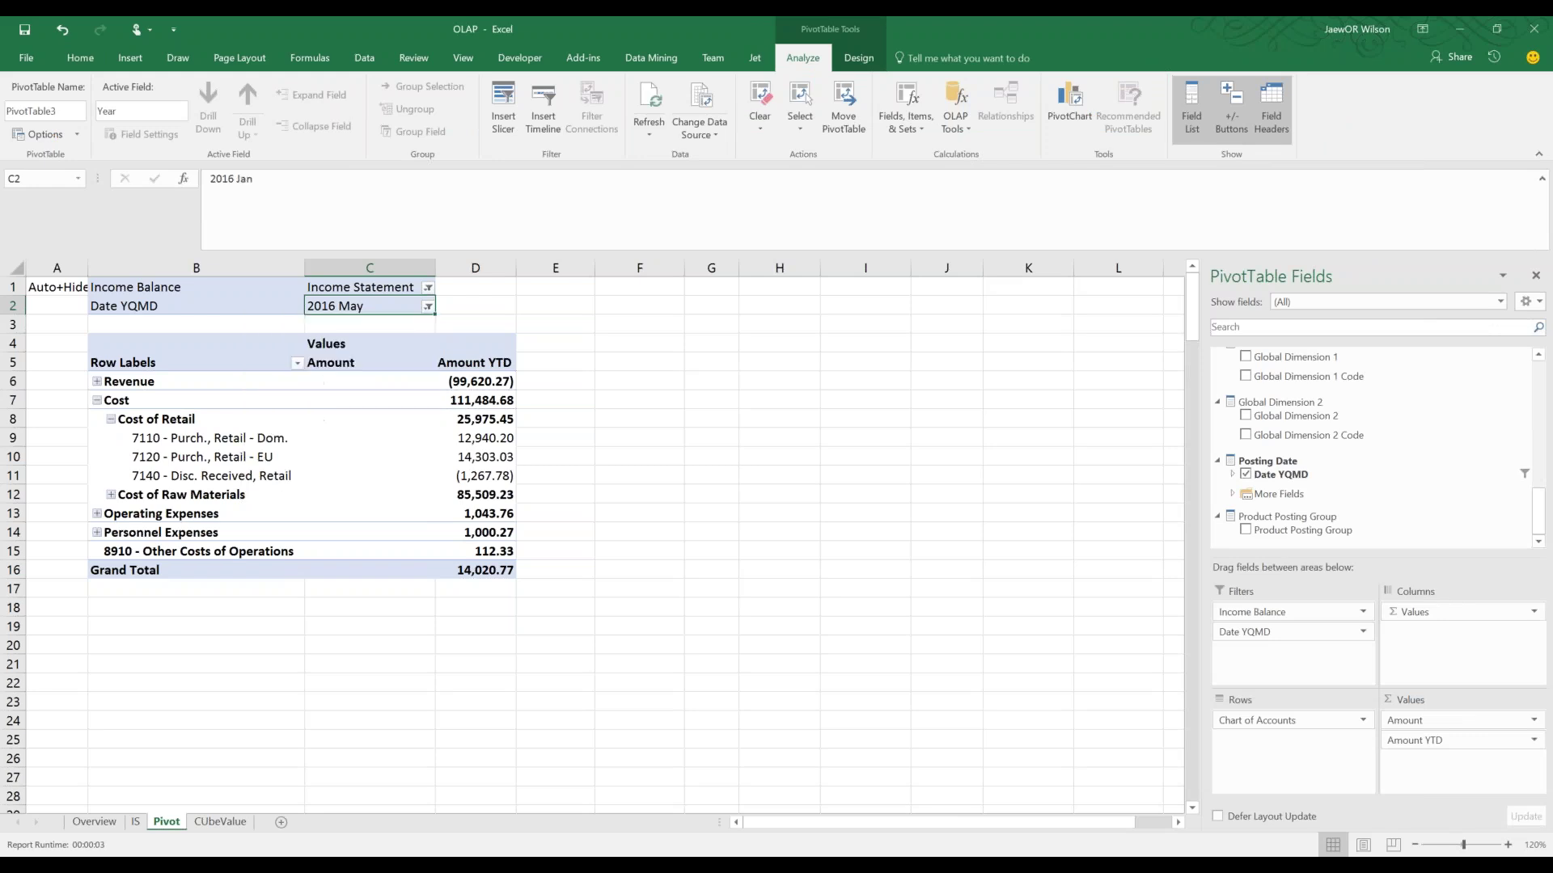
{"action": "left_click_drag", "start_coordinate": [400, 381], "coordinate": [391, 550]}
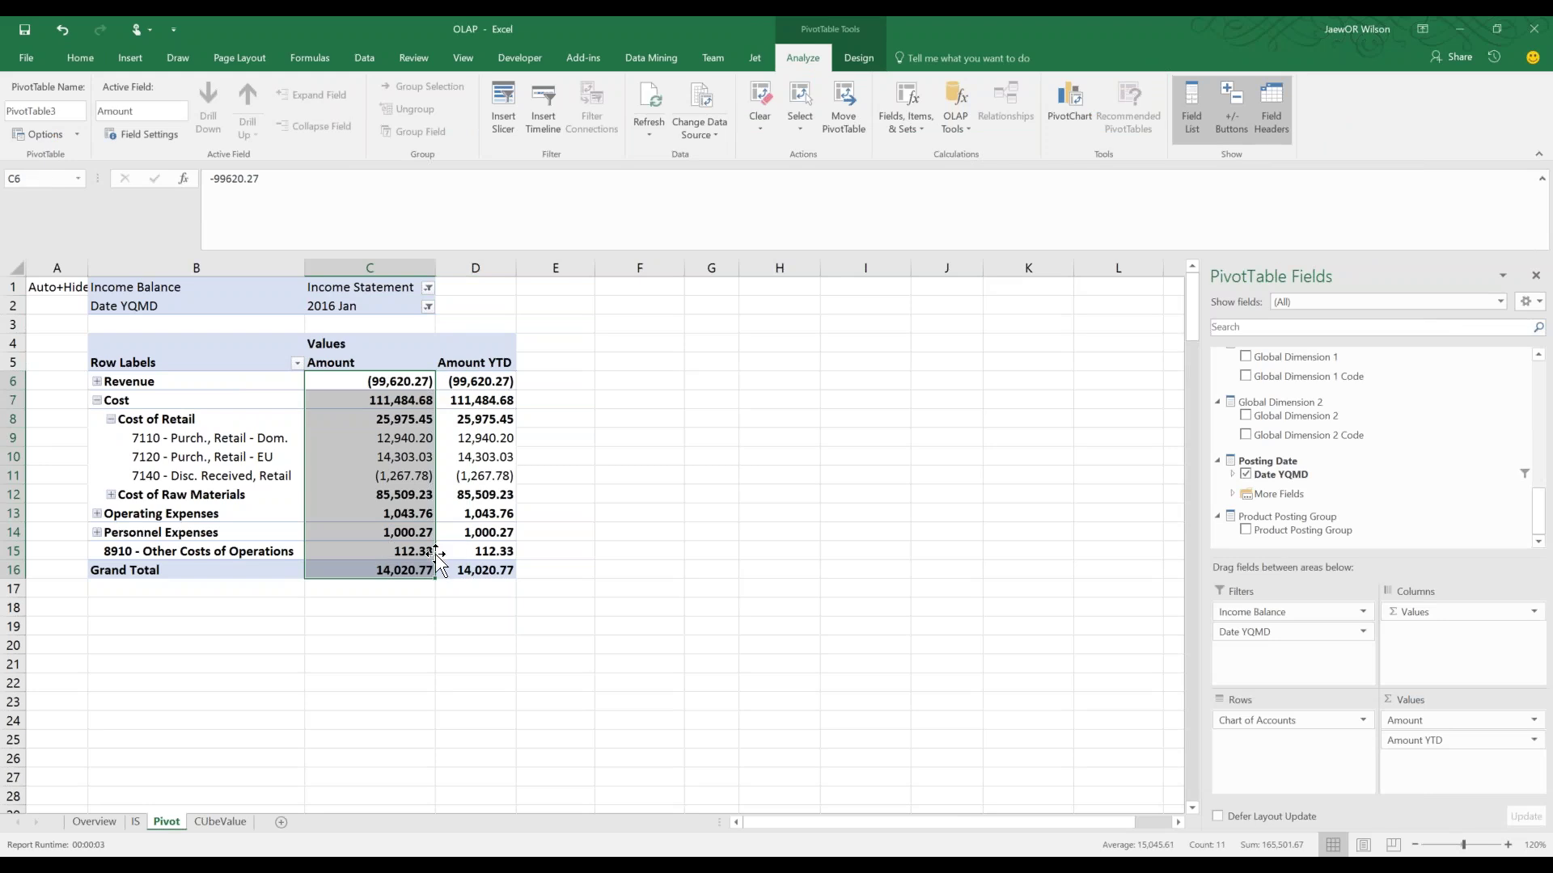
{"action": "left_click", "coordinate": [597, 553]}
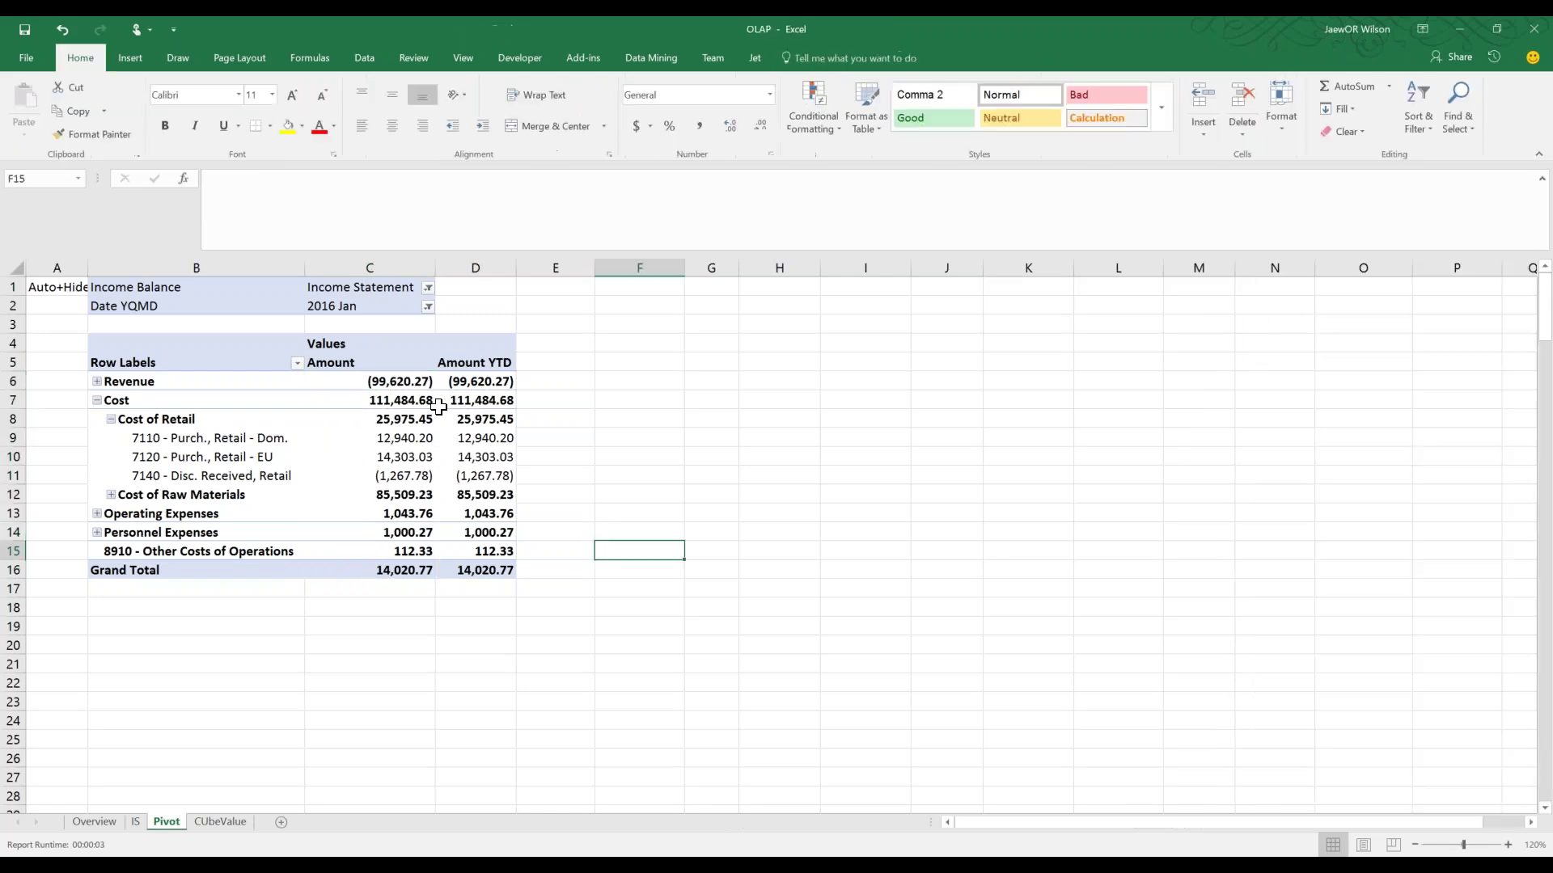
Examine the IS sheet's YTD figures from the period dates down to Total Cost, along with their sales percentages
{"action": "left_click", "coordinate": [251, 819]}
{"action": "left_click", "coordinate": [137, 821]}
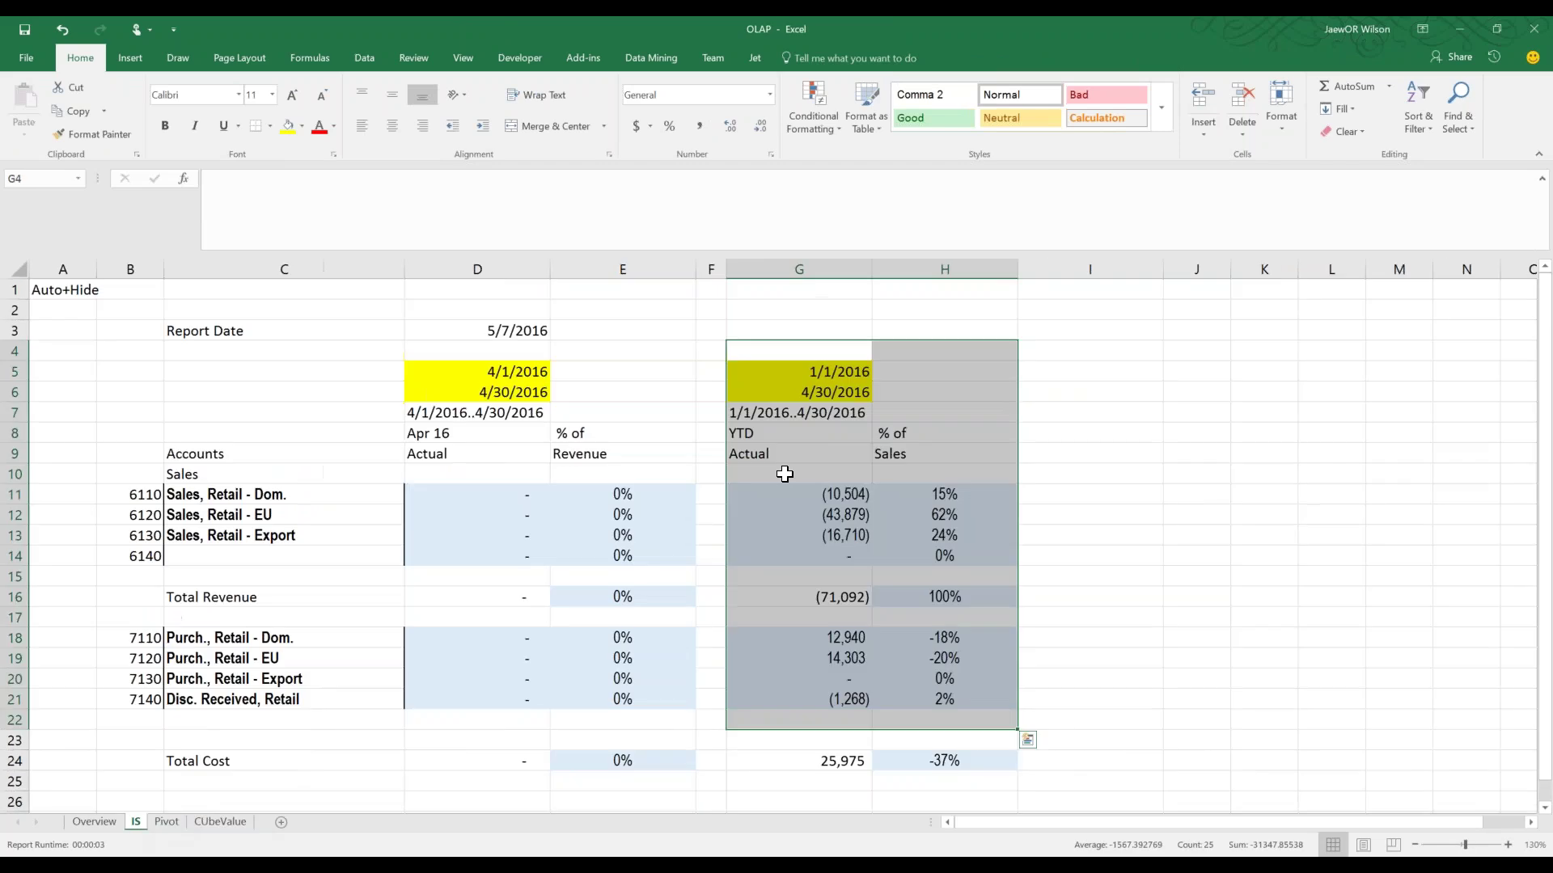
{"action": "left_click_drag", "start_coordinate": [804, 370], "coordinate": [764, 760]}
{"action": "left_click", "coordinate": [914, 417]}
{"action": "left_click_drag", "start_coordinate": [909, 467], "coordinate": [936, 757]}
{"action": "left_click_drag", "start_coordinate": [752, 433], "coordinate": [769, 761]}
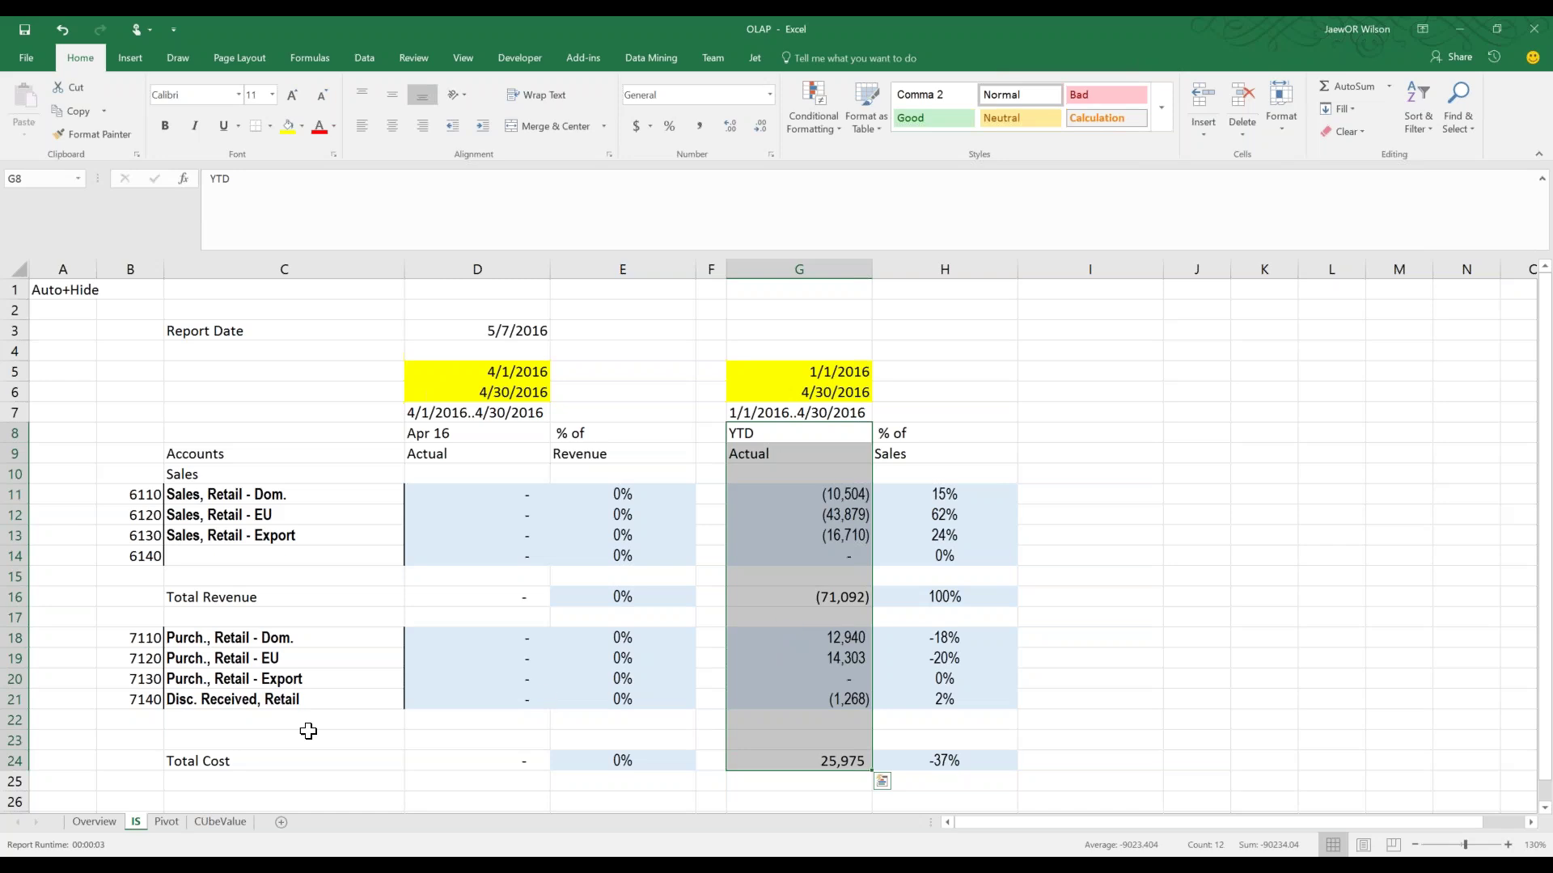
Enter the fourth calculation note, "4) Revenue Amt YTD]", in I10 of the CUbeValue sheet
{"action": "left_click", "coordinate": [222, 822]}
{"action": "left_click", "coordinate": [993, 458]}
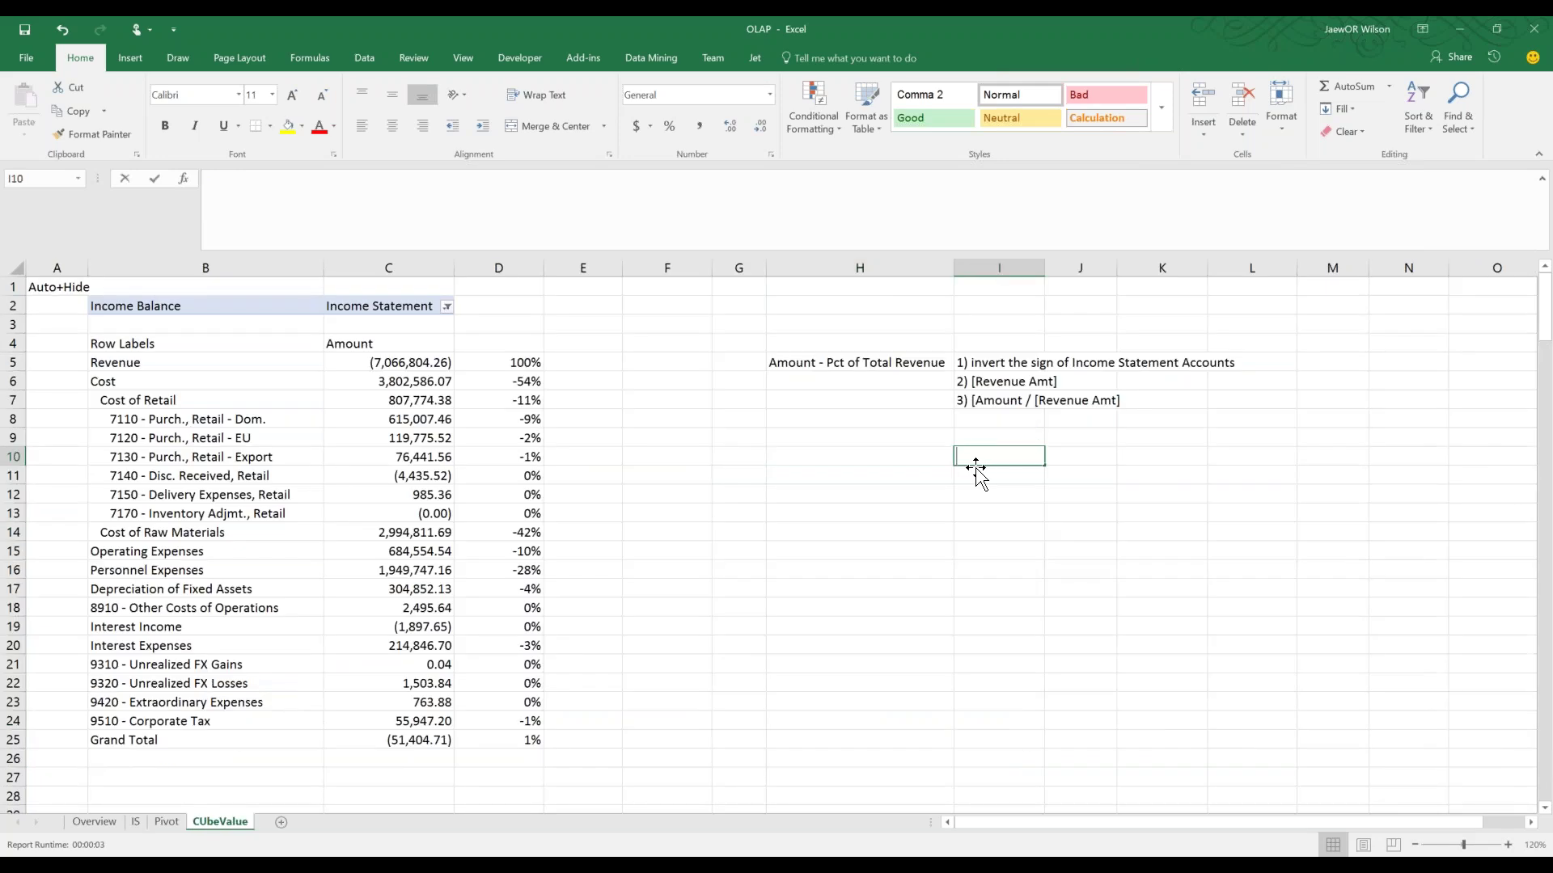
{"action": "type", "text": "4) Revenue Amt YTD"}
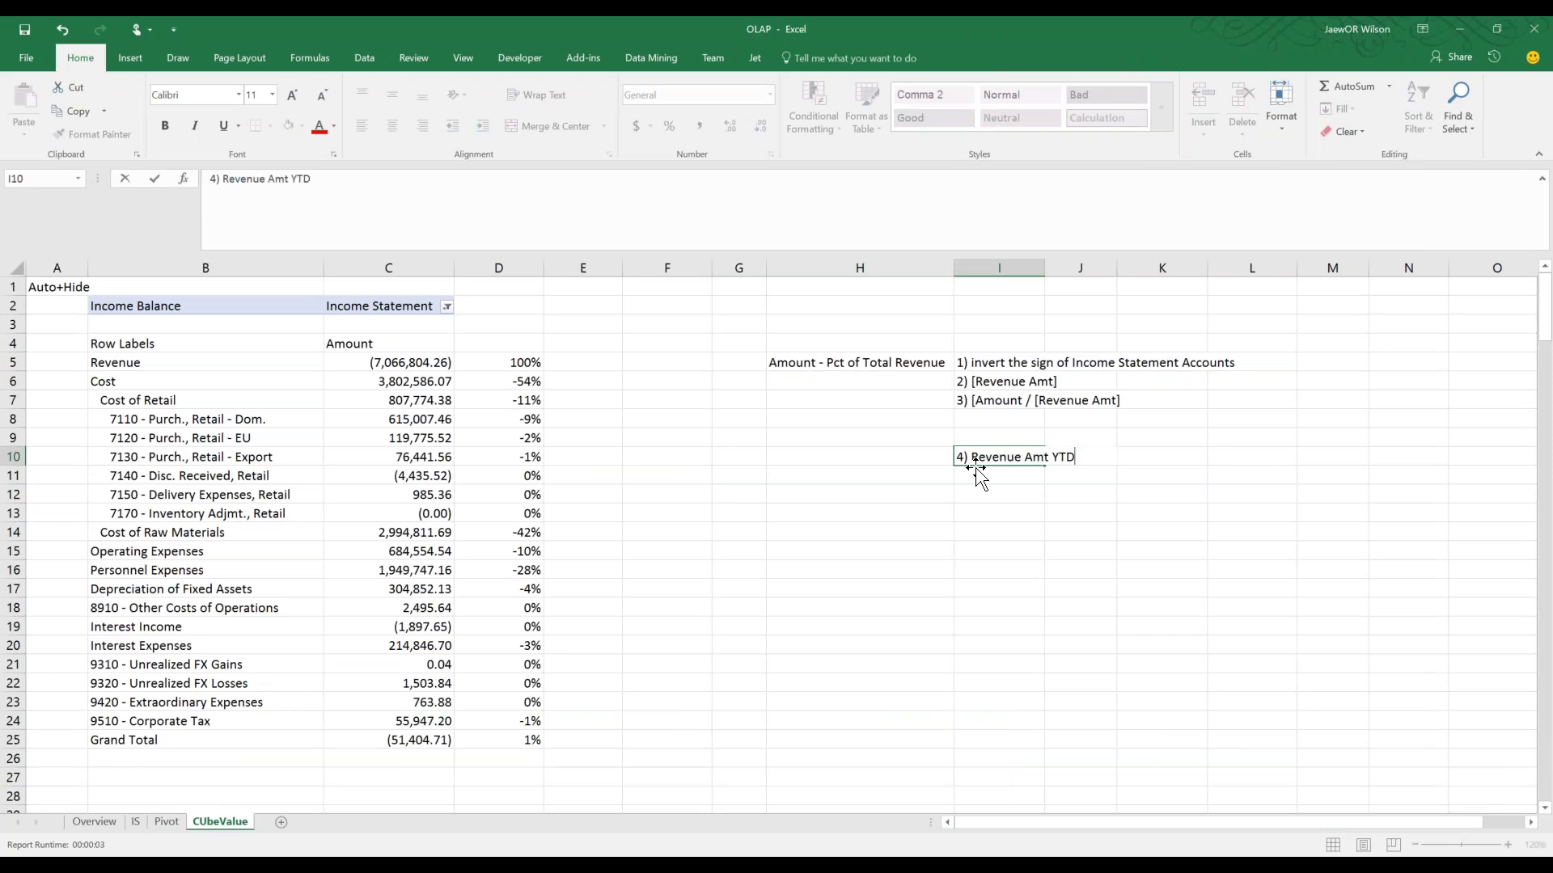
{"action": "key", "text": "Return"}
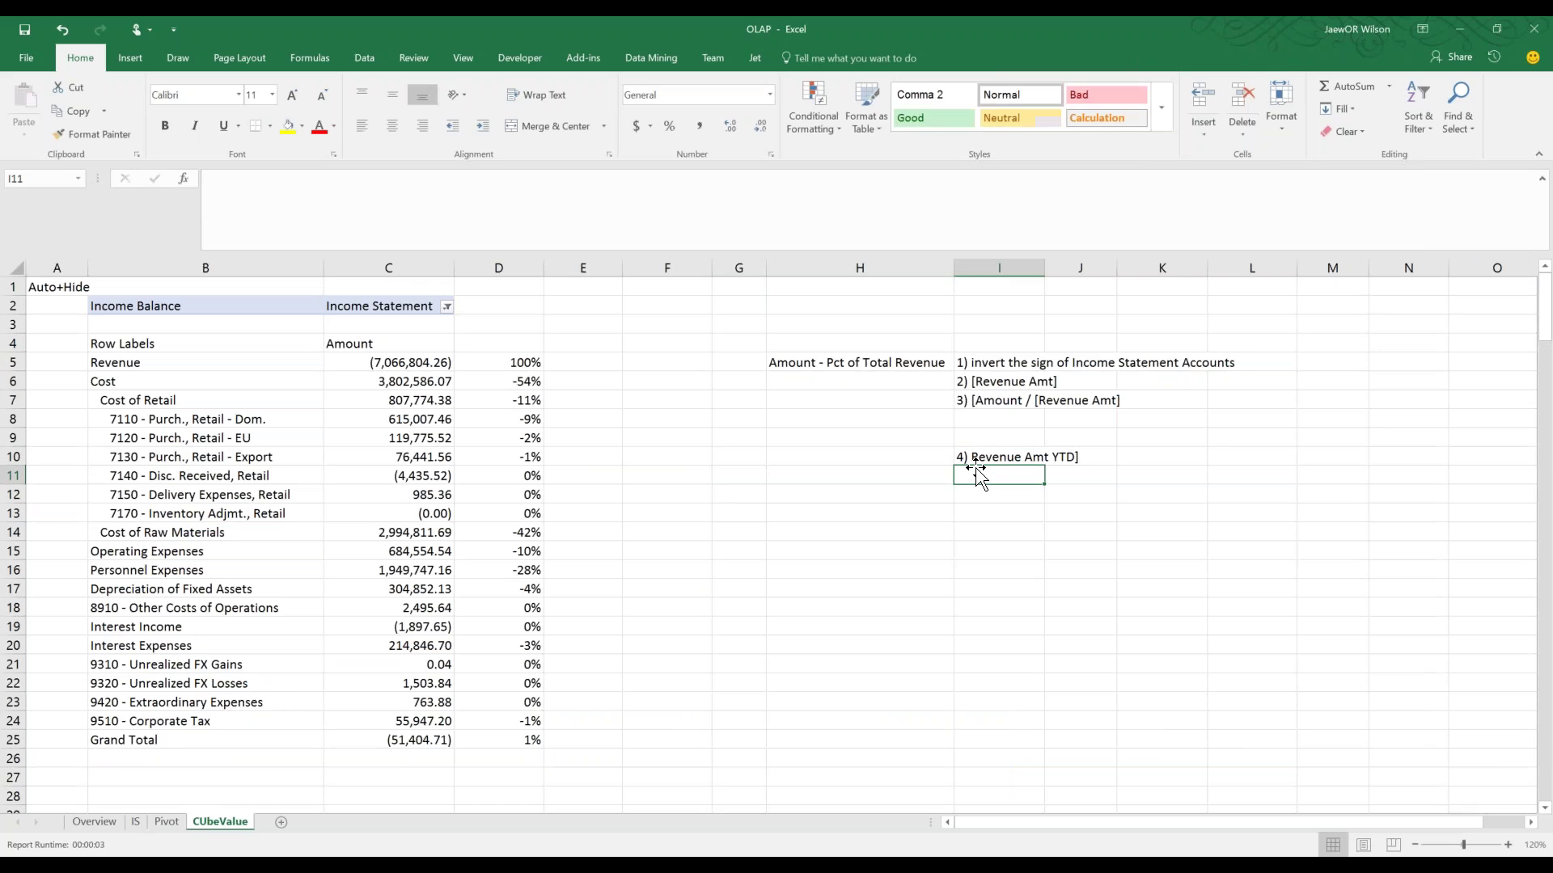
Enter the note "4) Amount YTD / Revenue Amt YTD" in I11 and reselect that cell
{"action": "type", "text": "4) Amount YTD / Revenue Amt"}
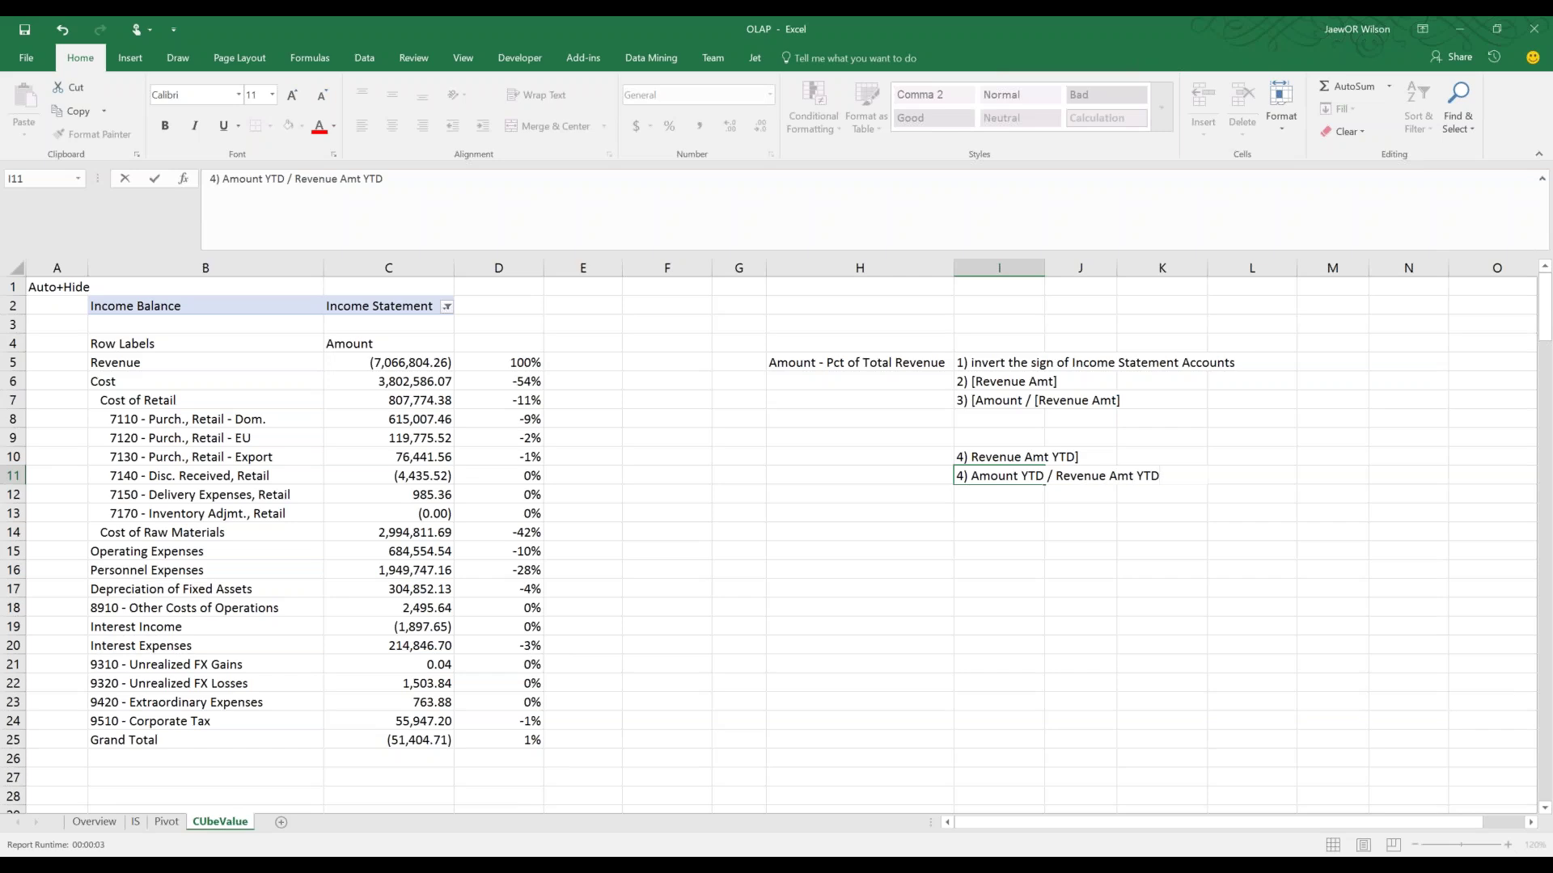
{"action": "type", "text": " YTD"}
{"action": "key", "text": "Return"}
{"action": "key", "text": "Up"}
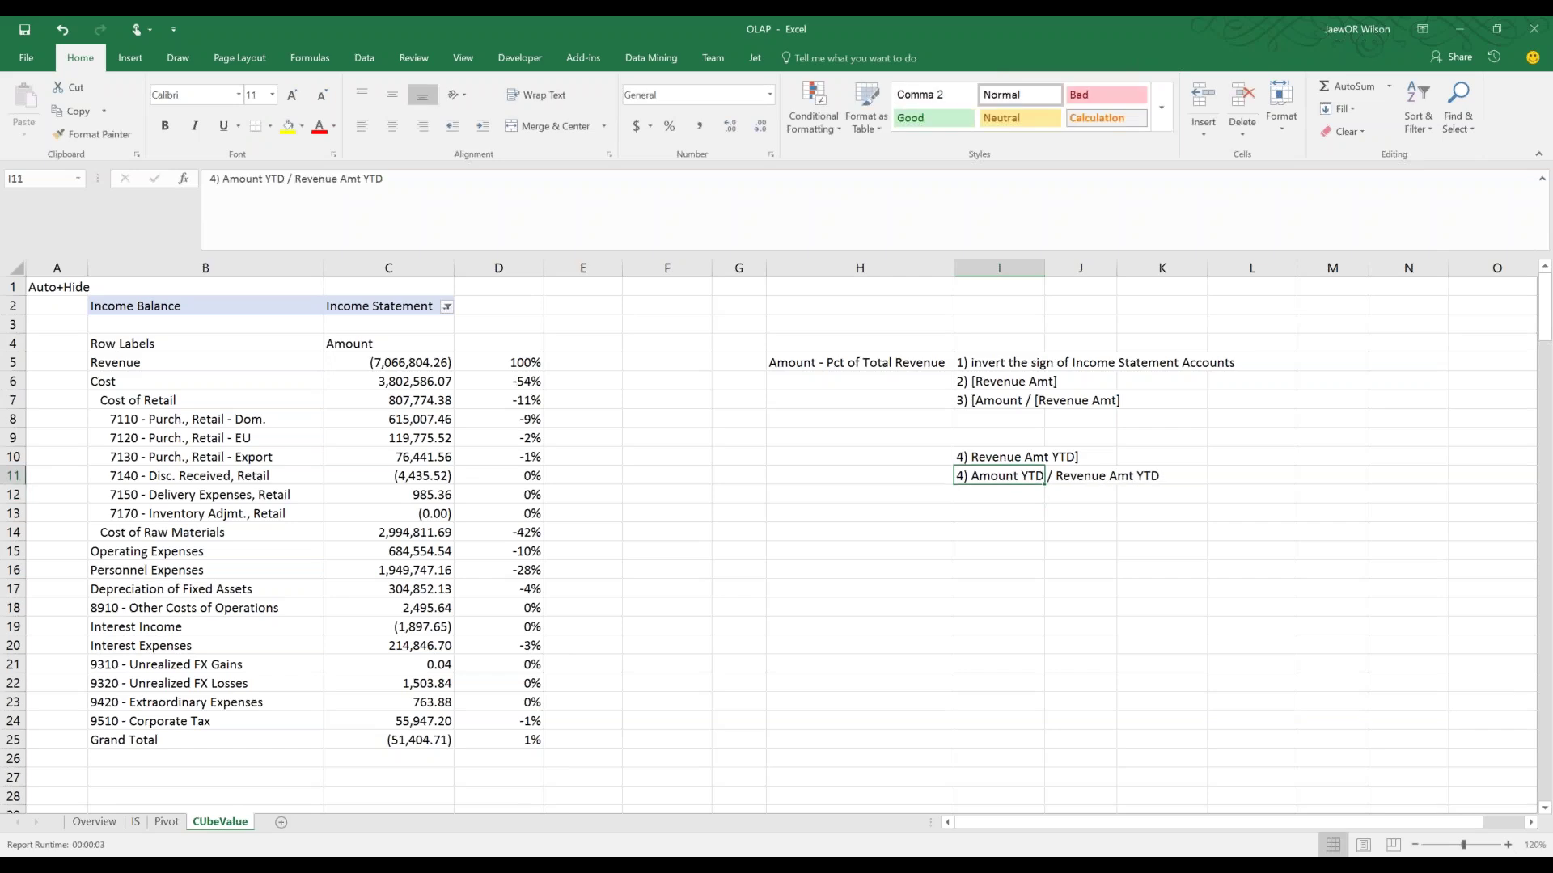
Renumber the note in I11 so that it starts with "5)"
{"action": "left_click", "coordinate": [223, 179]}
{"action": "key", "text": "BackSpace"}
{"action": "key", "text": "BackSpace"}
{"action": "type", "text": "5)"}
{"action": "key", "text": "Return"}
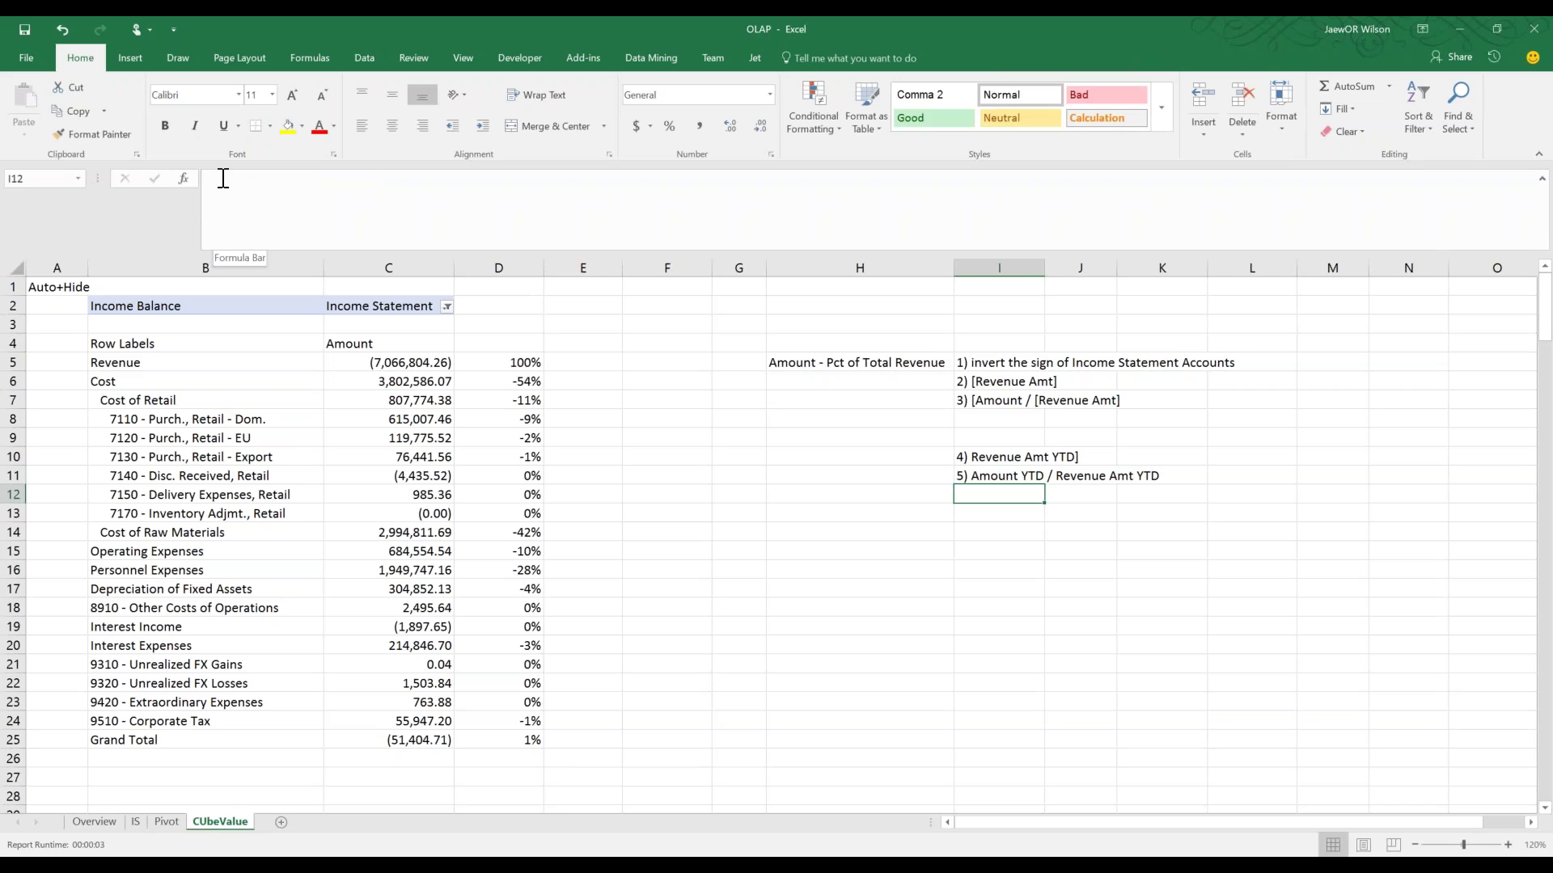
Add the missing closing bracket in I7 so the note reads "3) [Amount] / [Revenue Amt]", and select the KPI name in H5
{"action": "left_click", "coordinate": [1039, 400]}
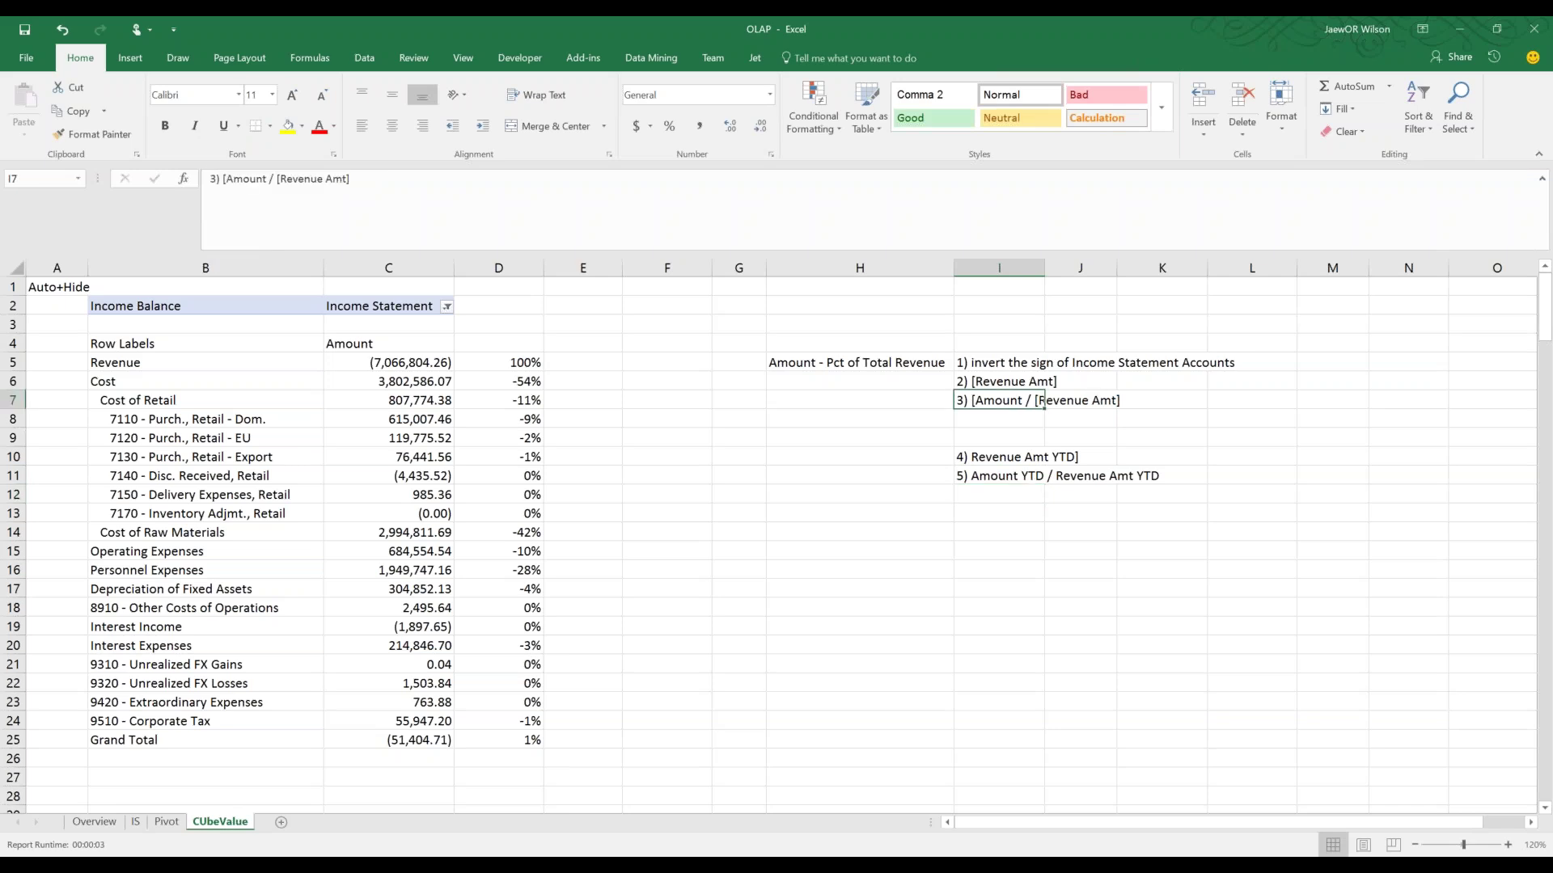
{"action": "left_click", "coordinate": [264, 180]}
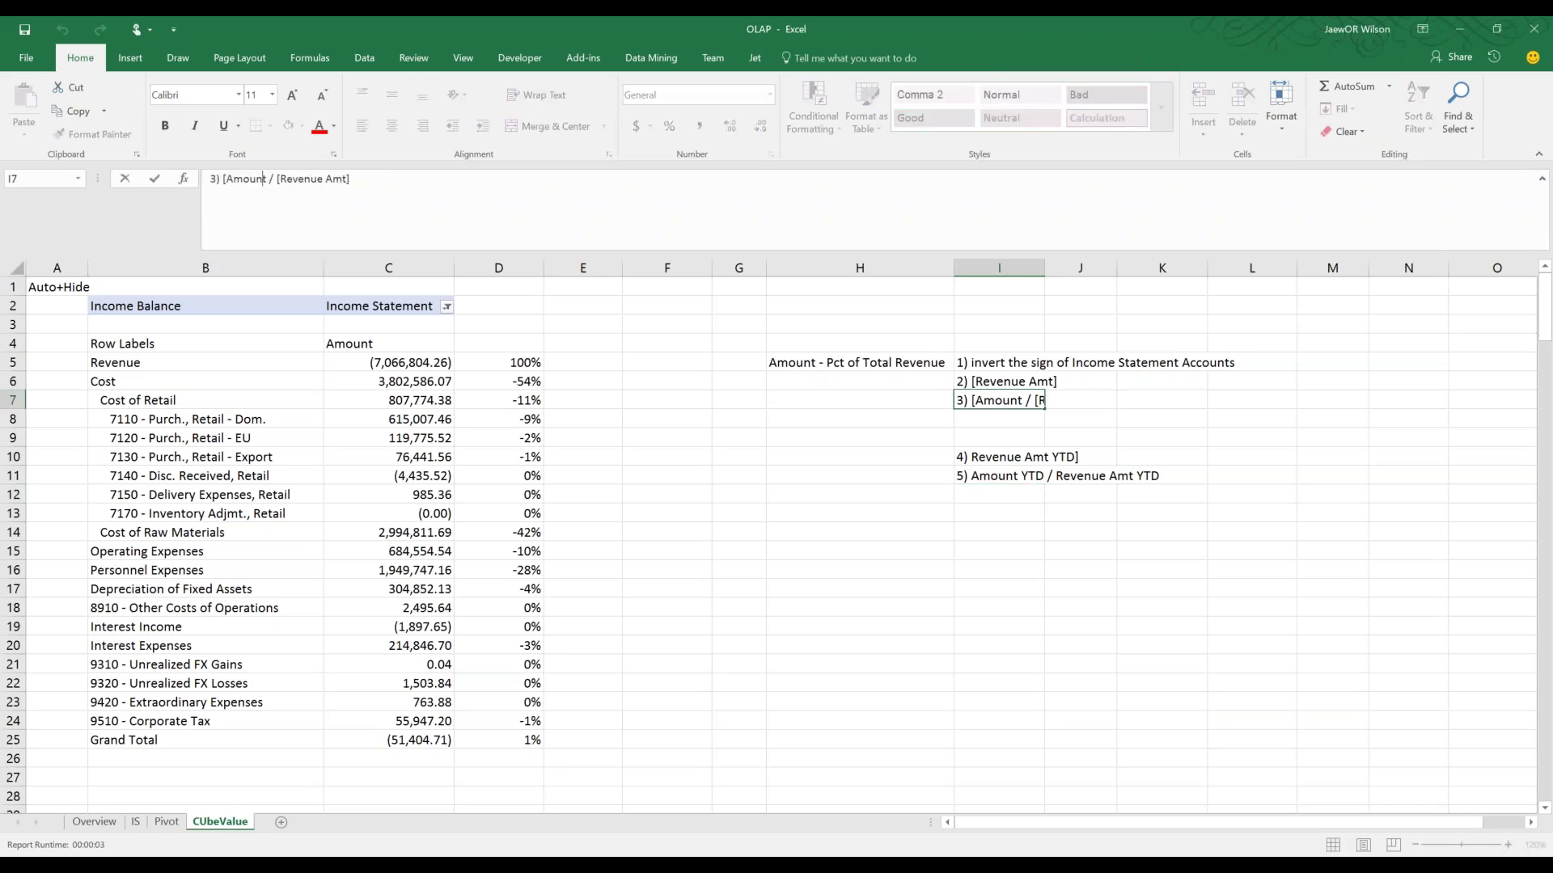
{"action": "type", "text": "]"}
{"action": "key", "text": "Tab"}
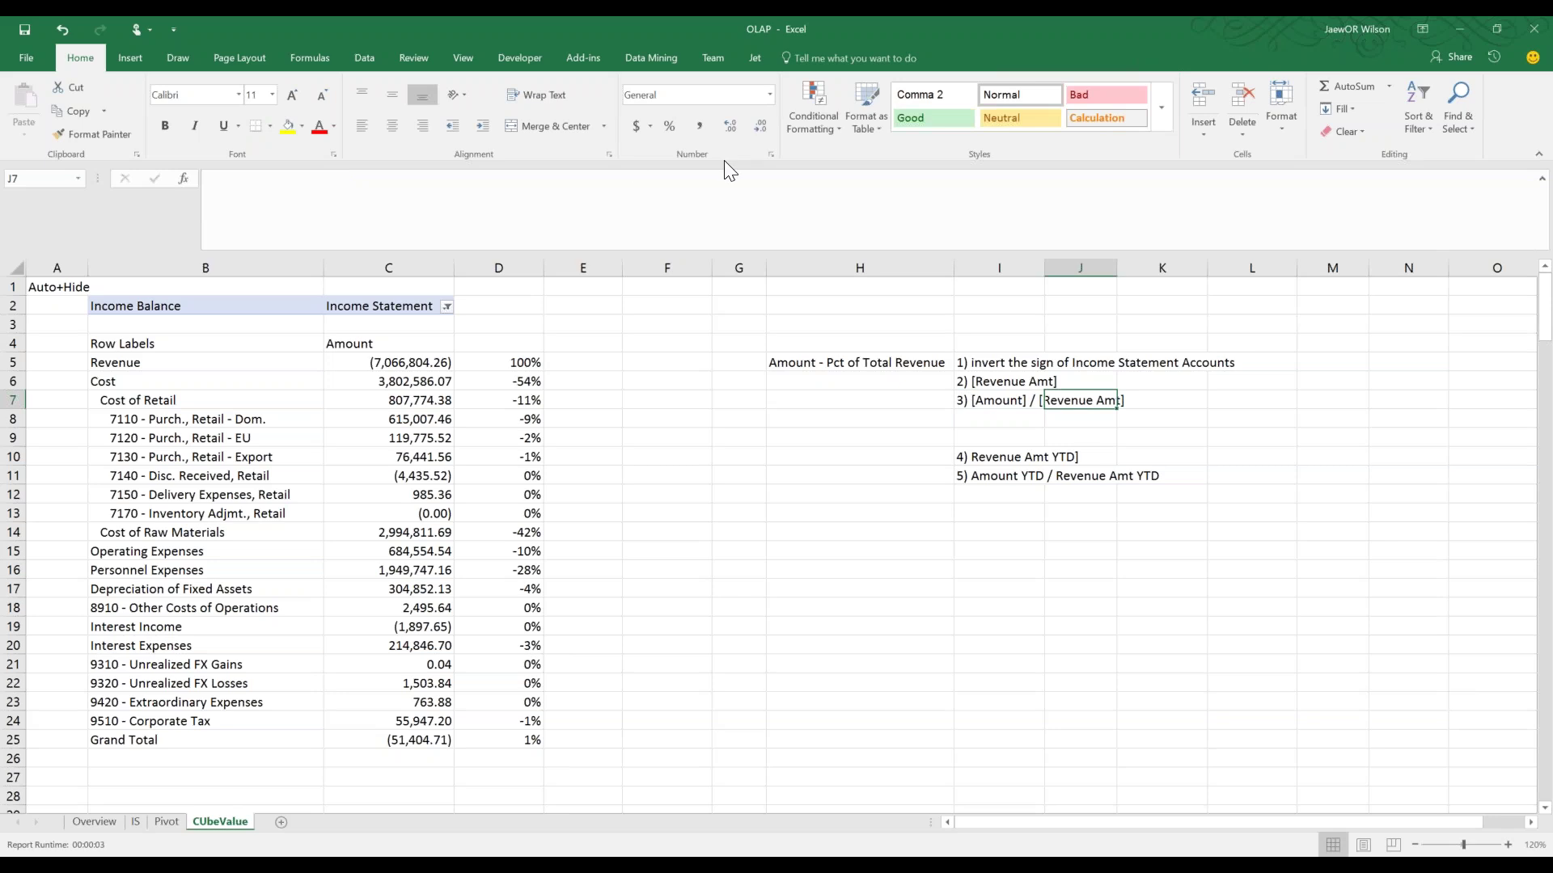
{"action": "left_click", "coordinate": [805, 363]}
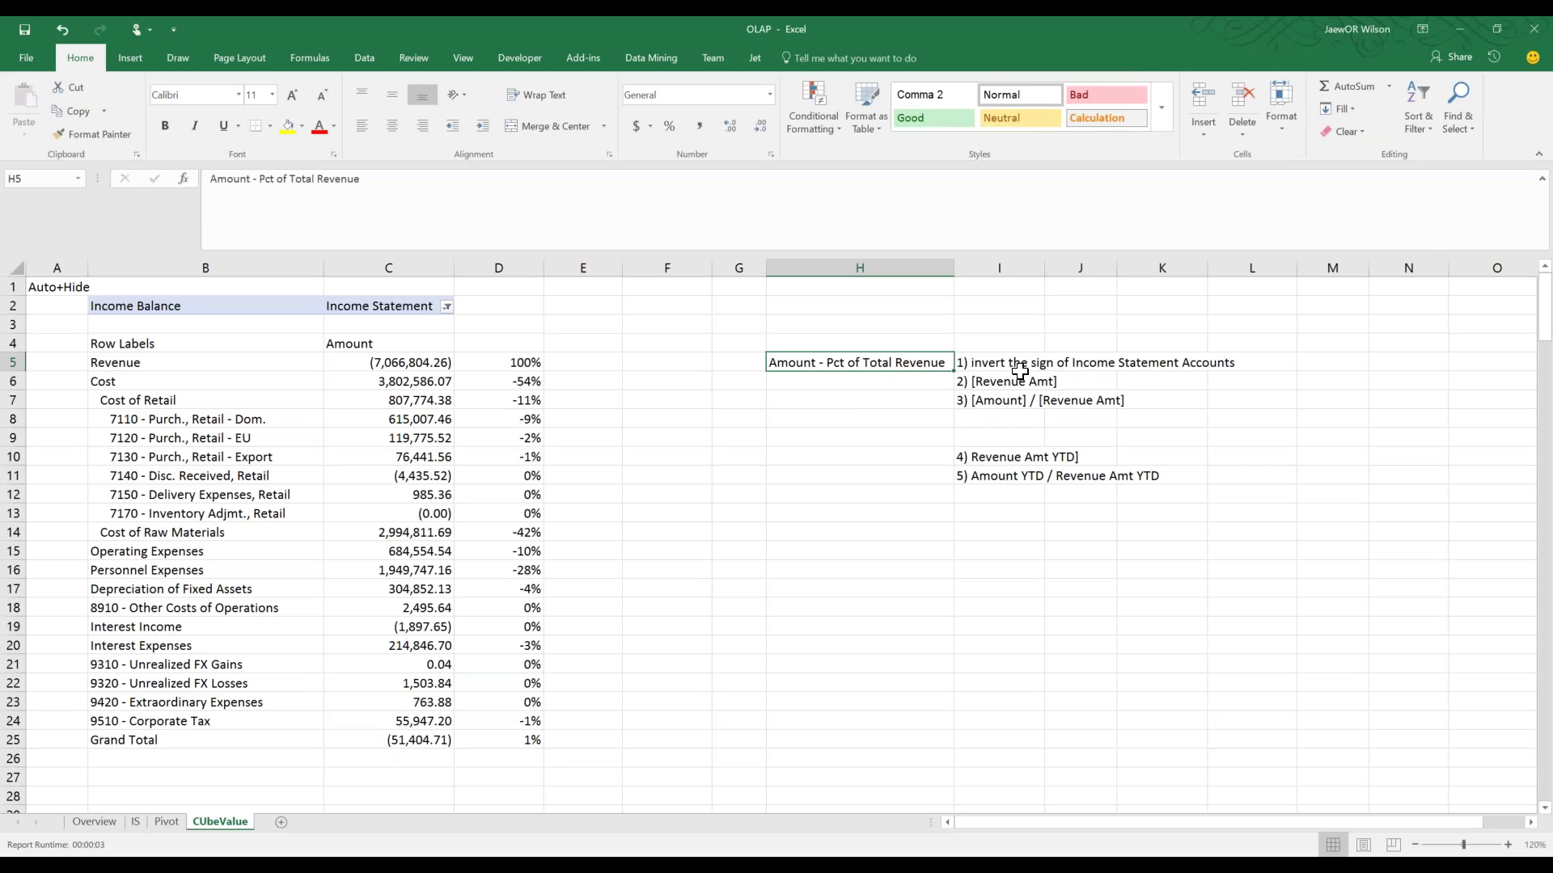
Select notes 1) to 3) in I5:I7, switch to Jet Data Manager and narrow its window so the notes stay readable beside it
{"action": "left_click_drag", "start_coordinate": [998, 360], "coordinate": [1007, 402]}
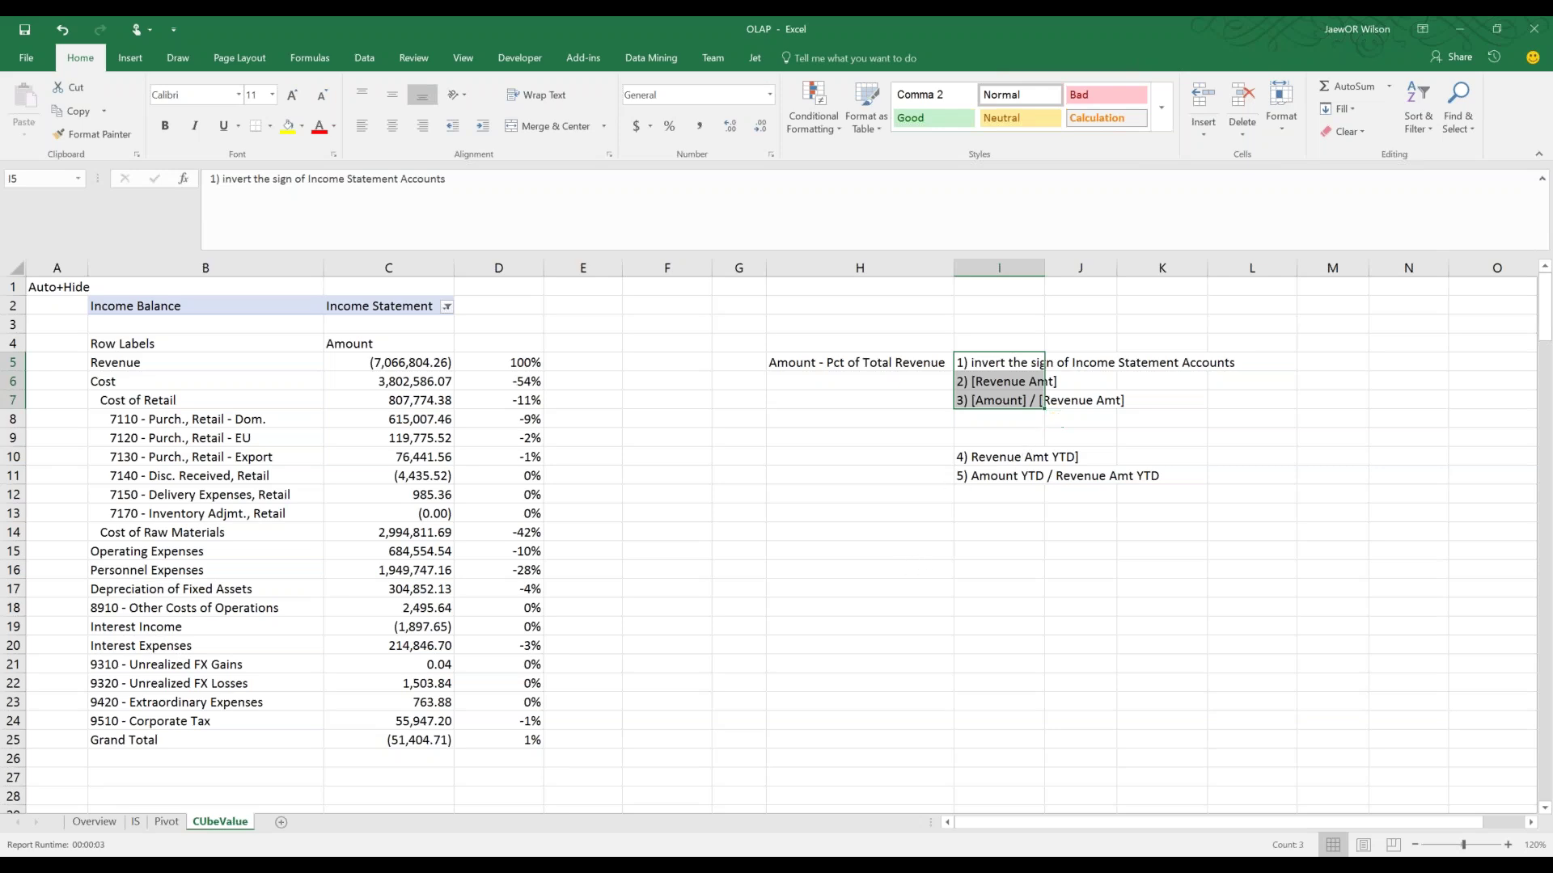
{"action": "key", "text": "alt+Tab"}
{"action": "left_click_drag", "start_coordinate": [377, 51], "coordinate": [517, 138]}
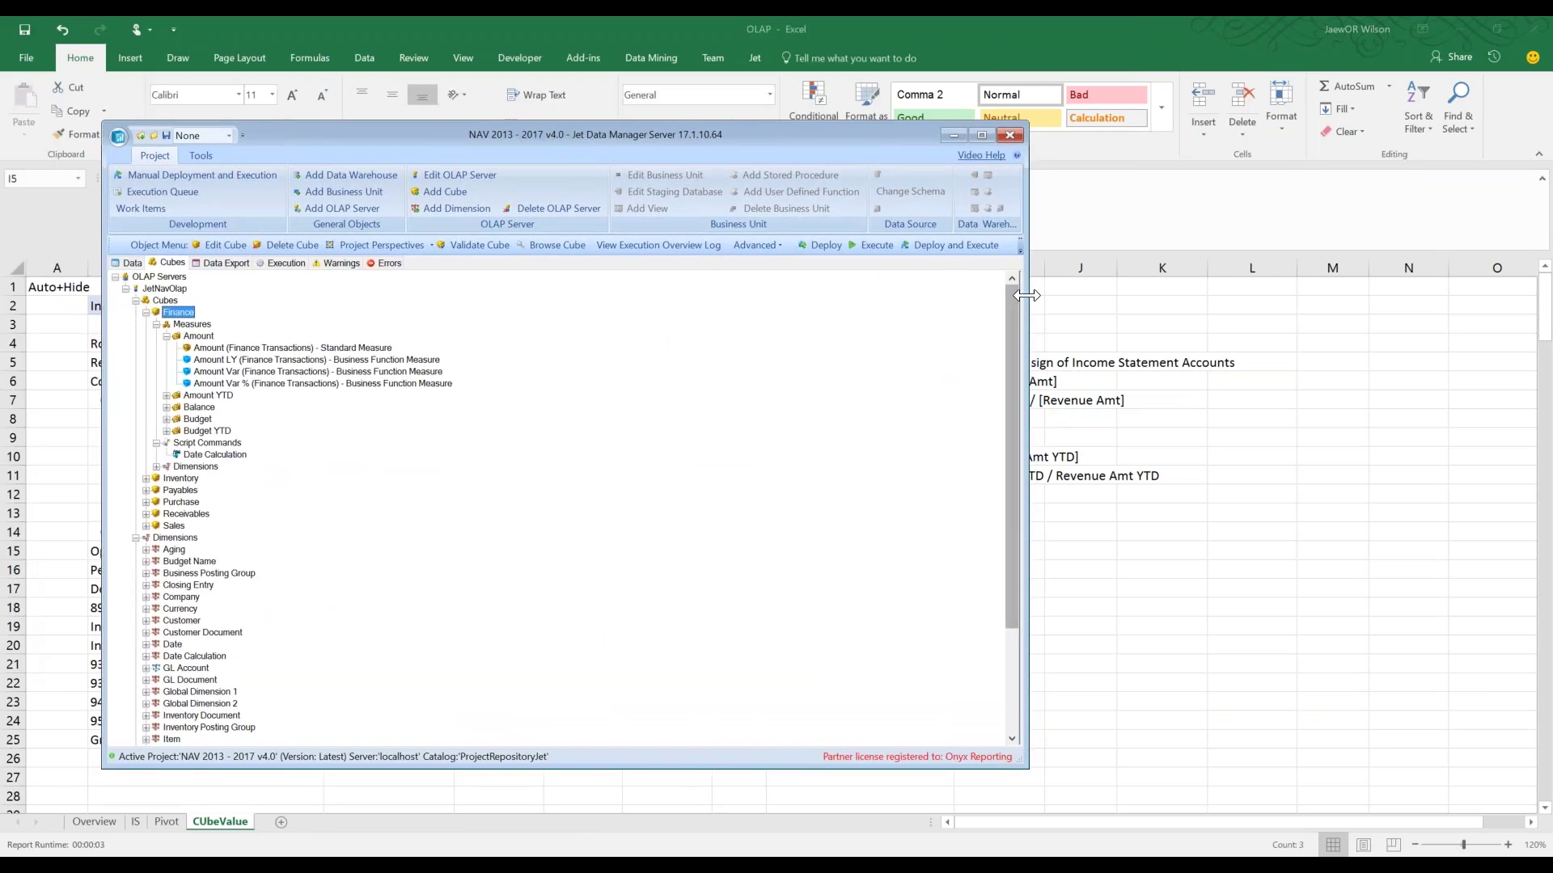
{"action": "left_click_drag", "start_coordinate": [1014, 298], "coordinate": [509, 361]}
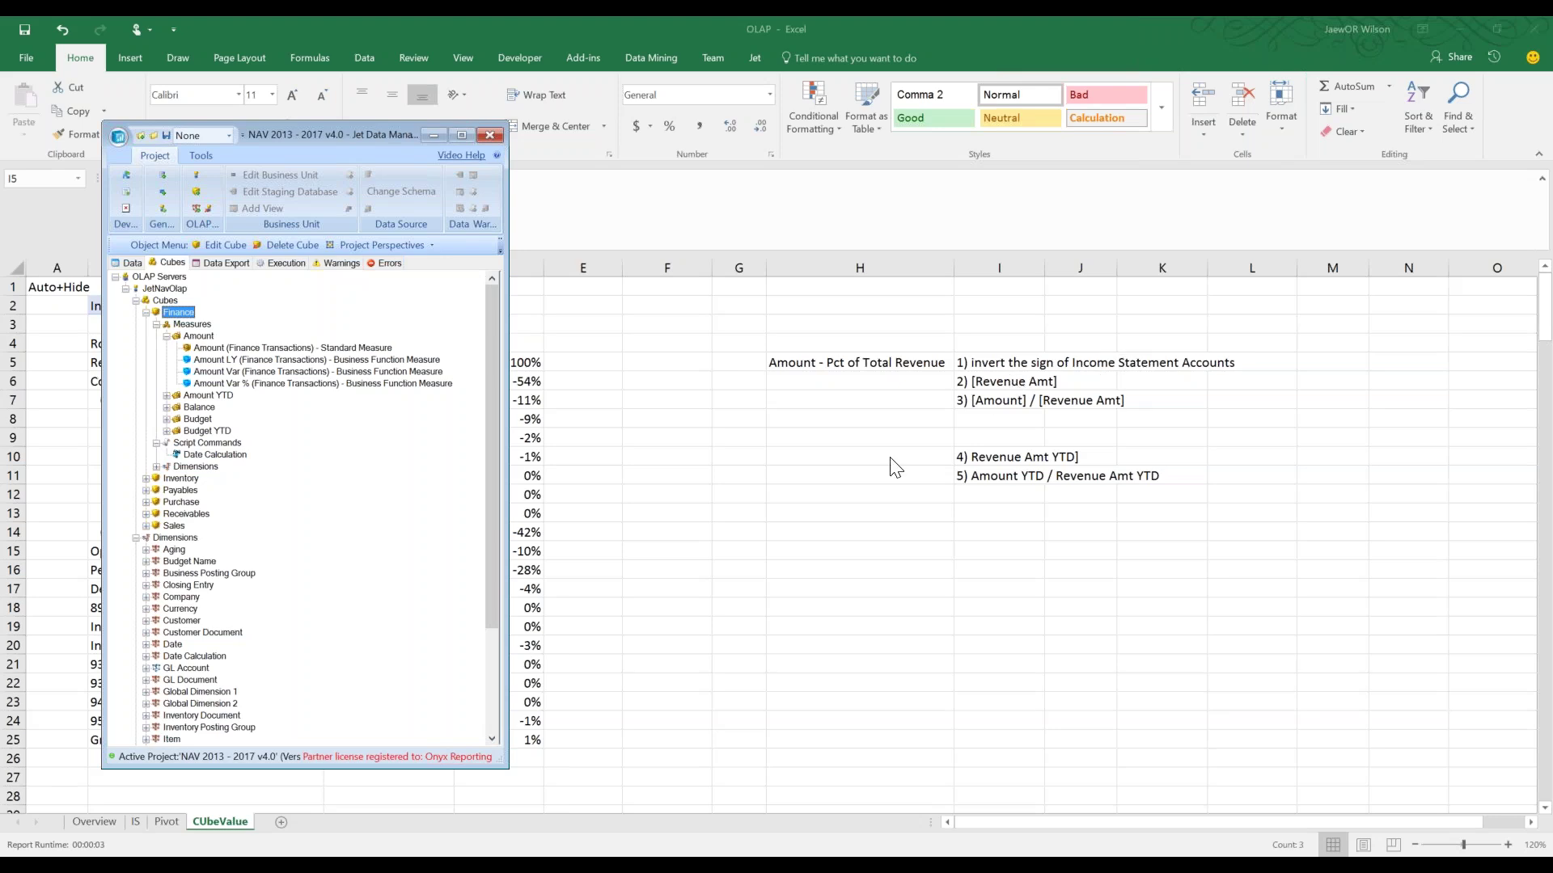
Move calculation notes 2) to 5) from I6:I11 down two rows so they start in I8, and select note 1)
{"action": "left_click_drag", "start_coordinate": [987, 383], "coordinate": [998, 518]}
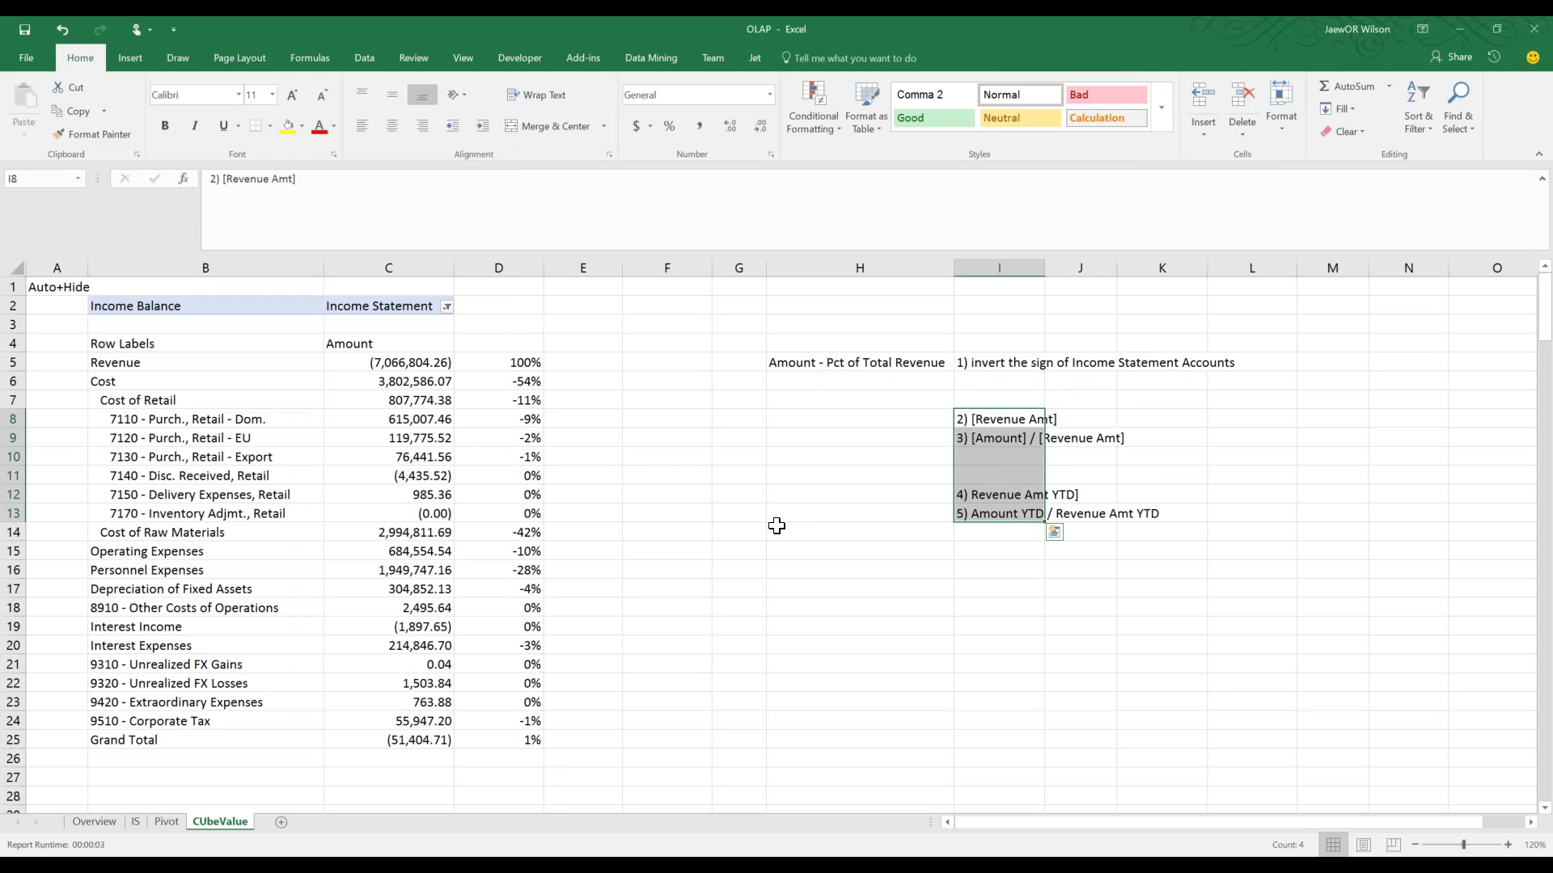
{"action": "left_click", "coordinate": [745, 511]}
{"action": "left_click", "coordinate": [1021, 365]}
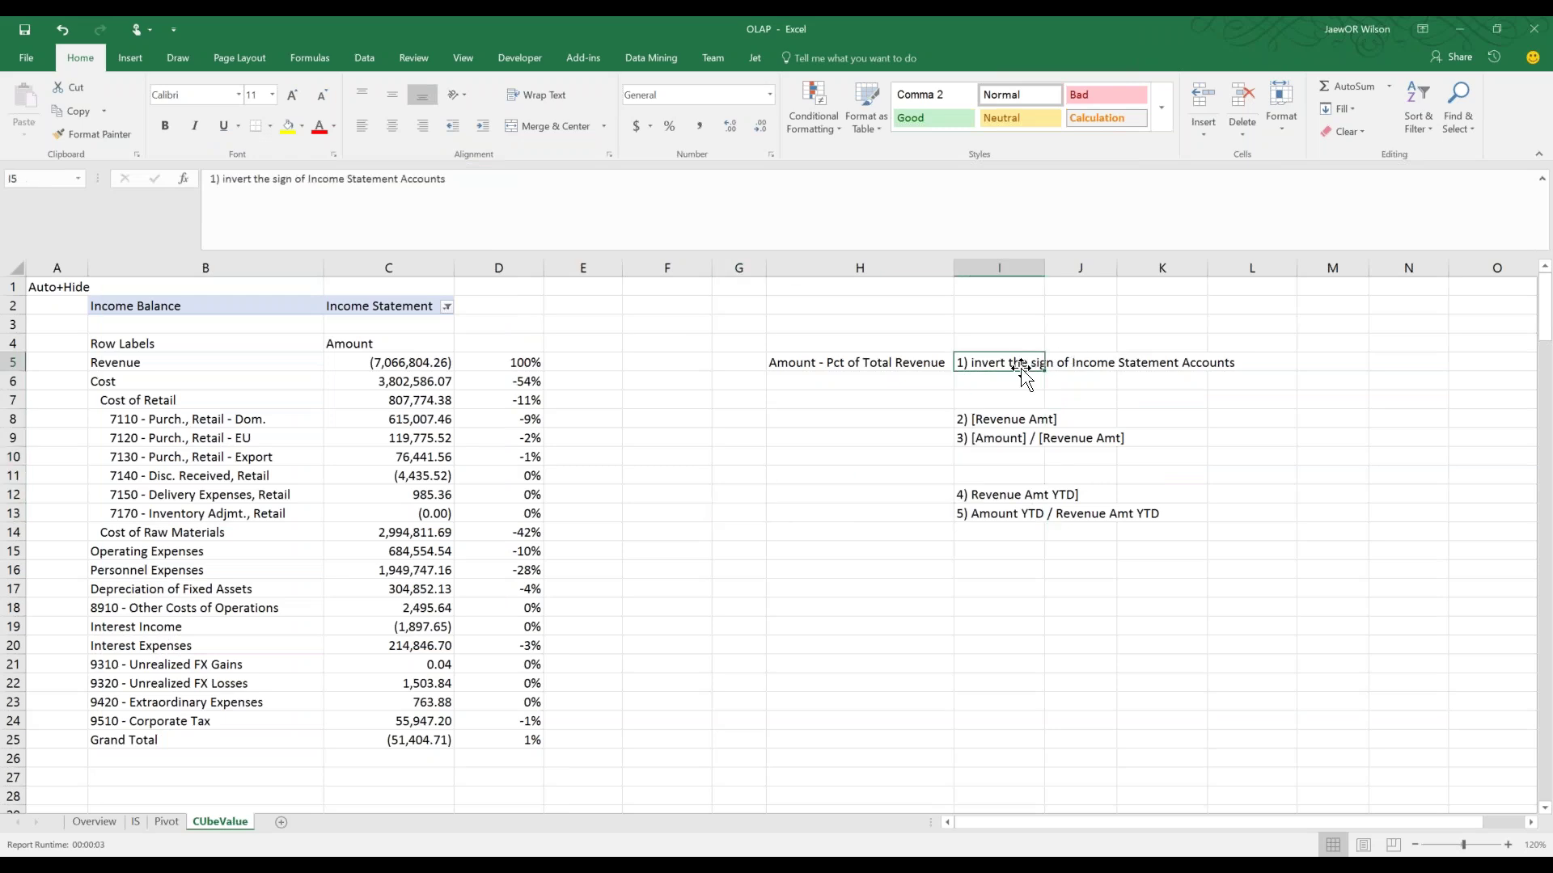
On the Pivot sheet, move the Income Balance field from the report filters to the rows, above Chart of Accounts
{"action": "left_click", "coordinate": [376, 304]}
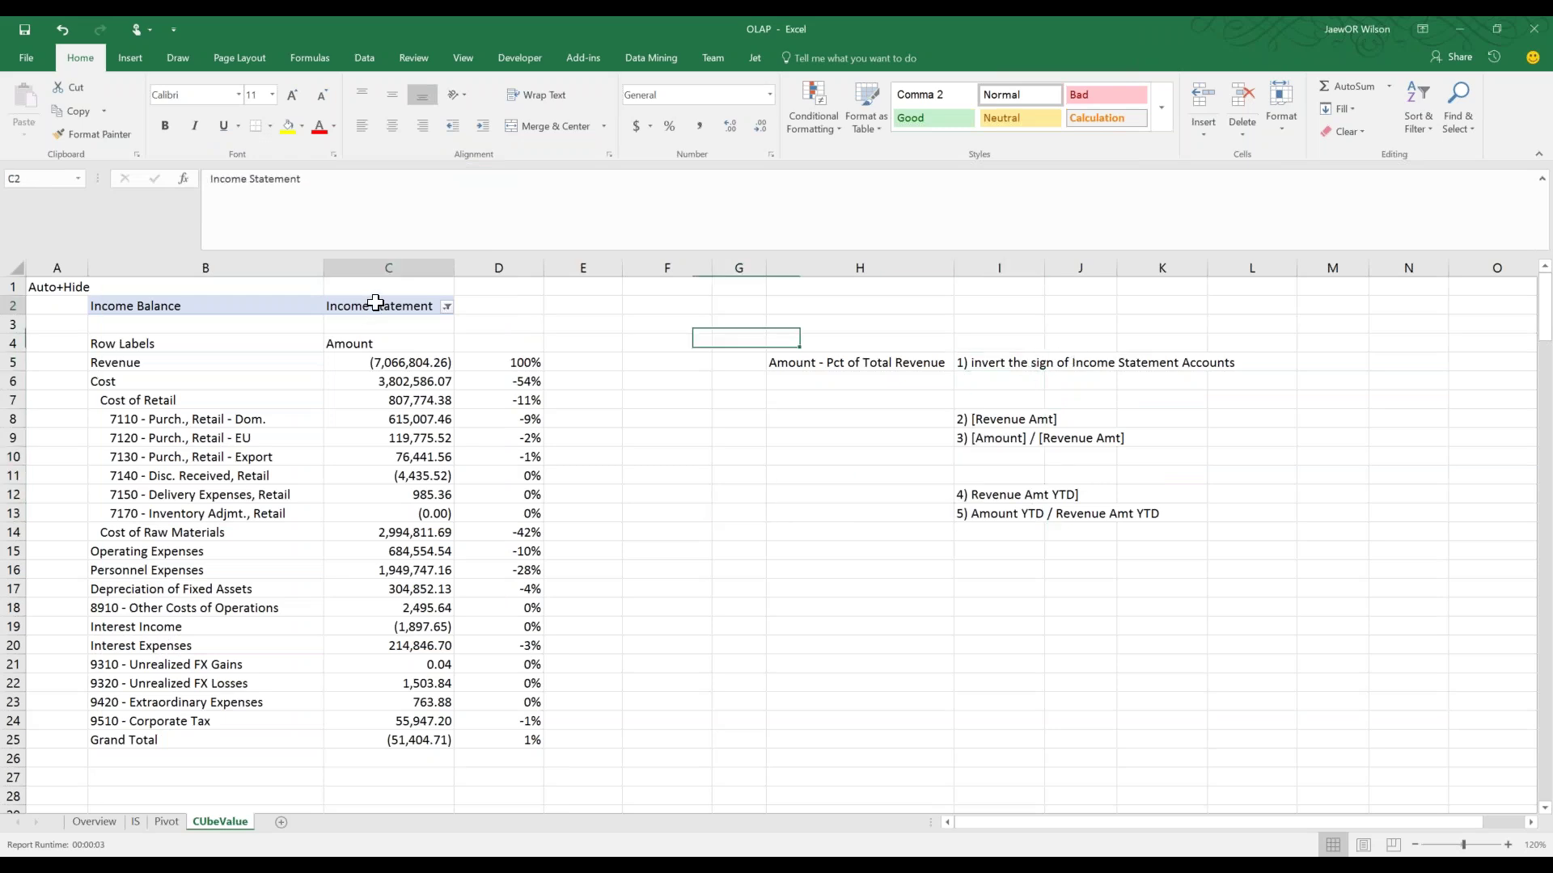
{"action": "left_click", "coordinate": [411, 441]}
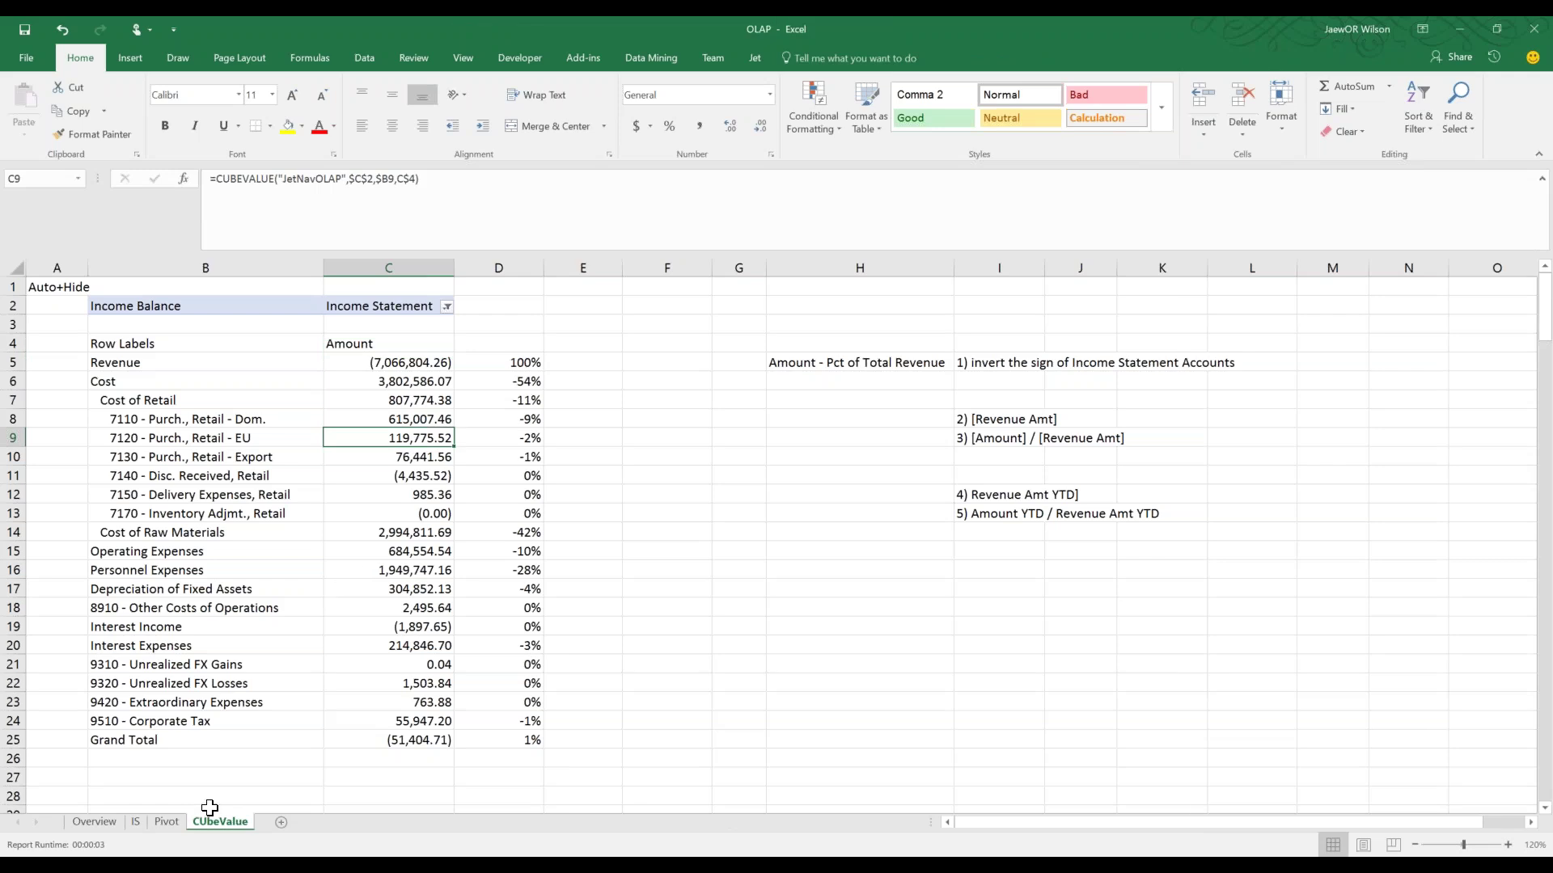
{"action": "left_click", "coordinate": [166, 821]}
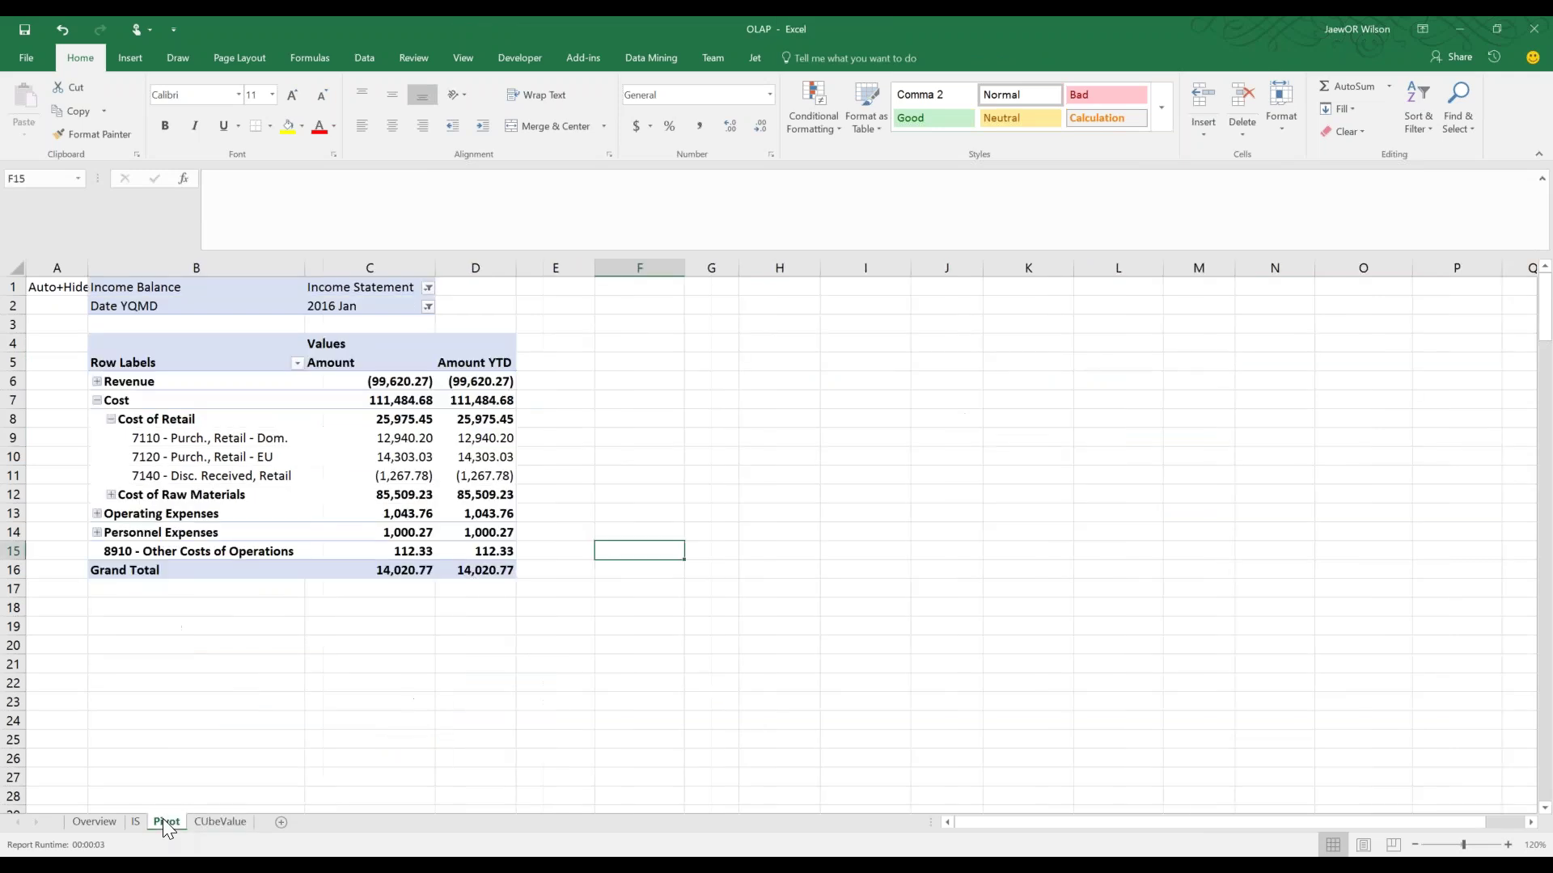
{"action": "left_click", "coordinate": [271, 503]}
{"action": "left_click_drag", "start_coordinate": [211, 475], "coordinate": [211, 437]}
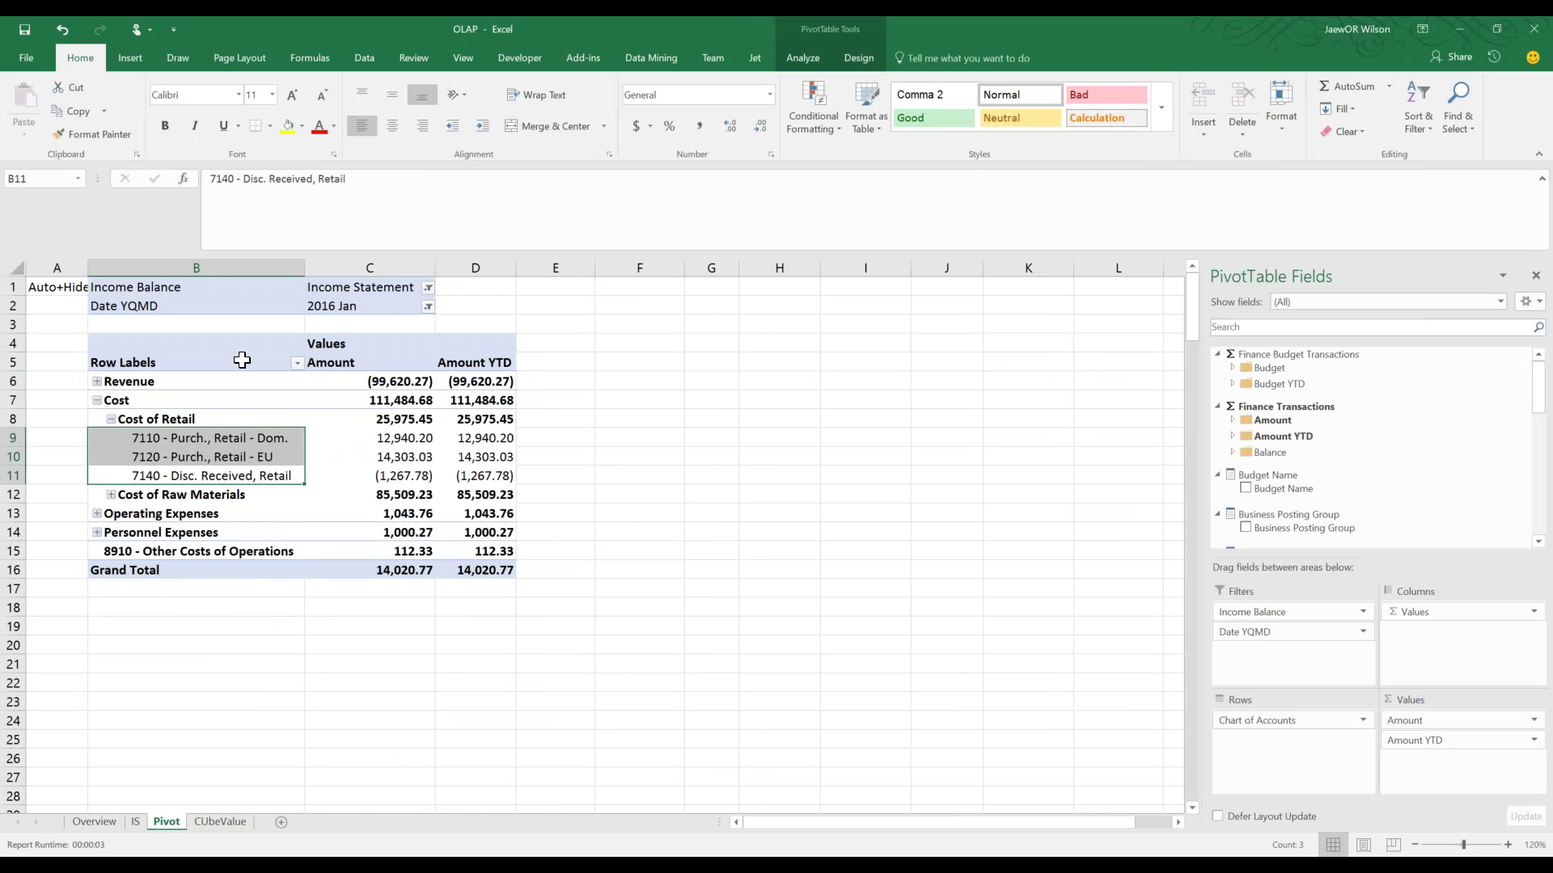
{"action": "left_click_drag", "start_coordinate": [1264, 612], "coordinate": [1298, 723]}
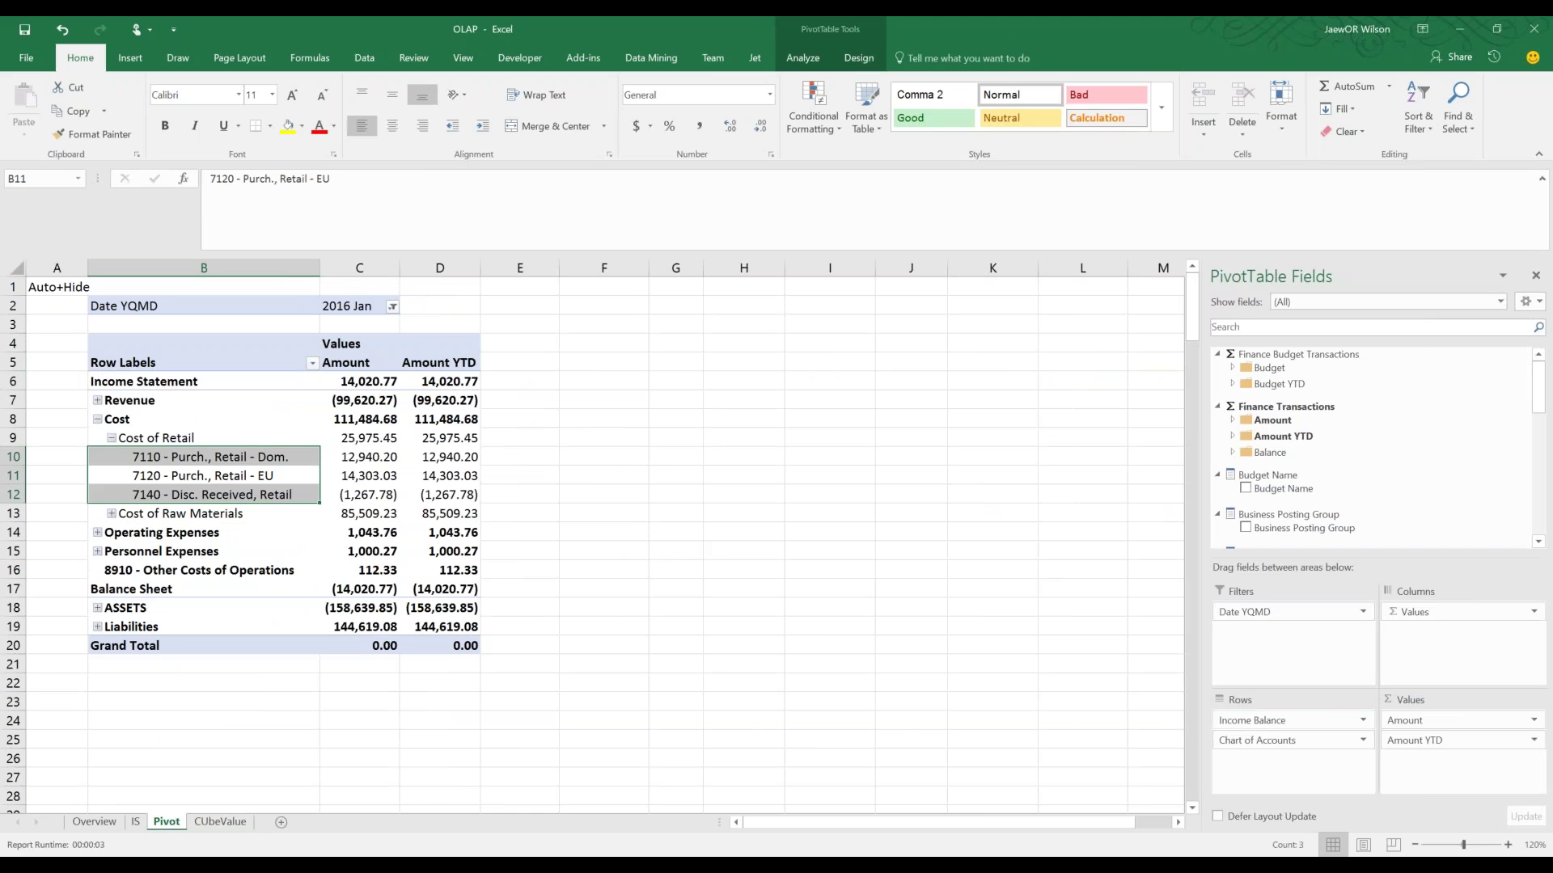
Collapse the Cost group in the PivotTable and select the Income Statement and Balance Sheet total rows for comparison
{"action": "left_click", "coordinate": [145, 440]}
{"action": "left_click", "coordinate": [154, 385]}
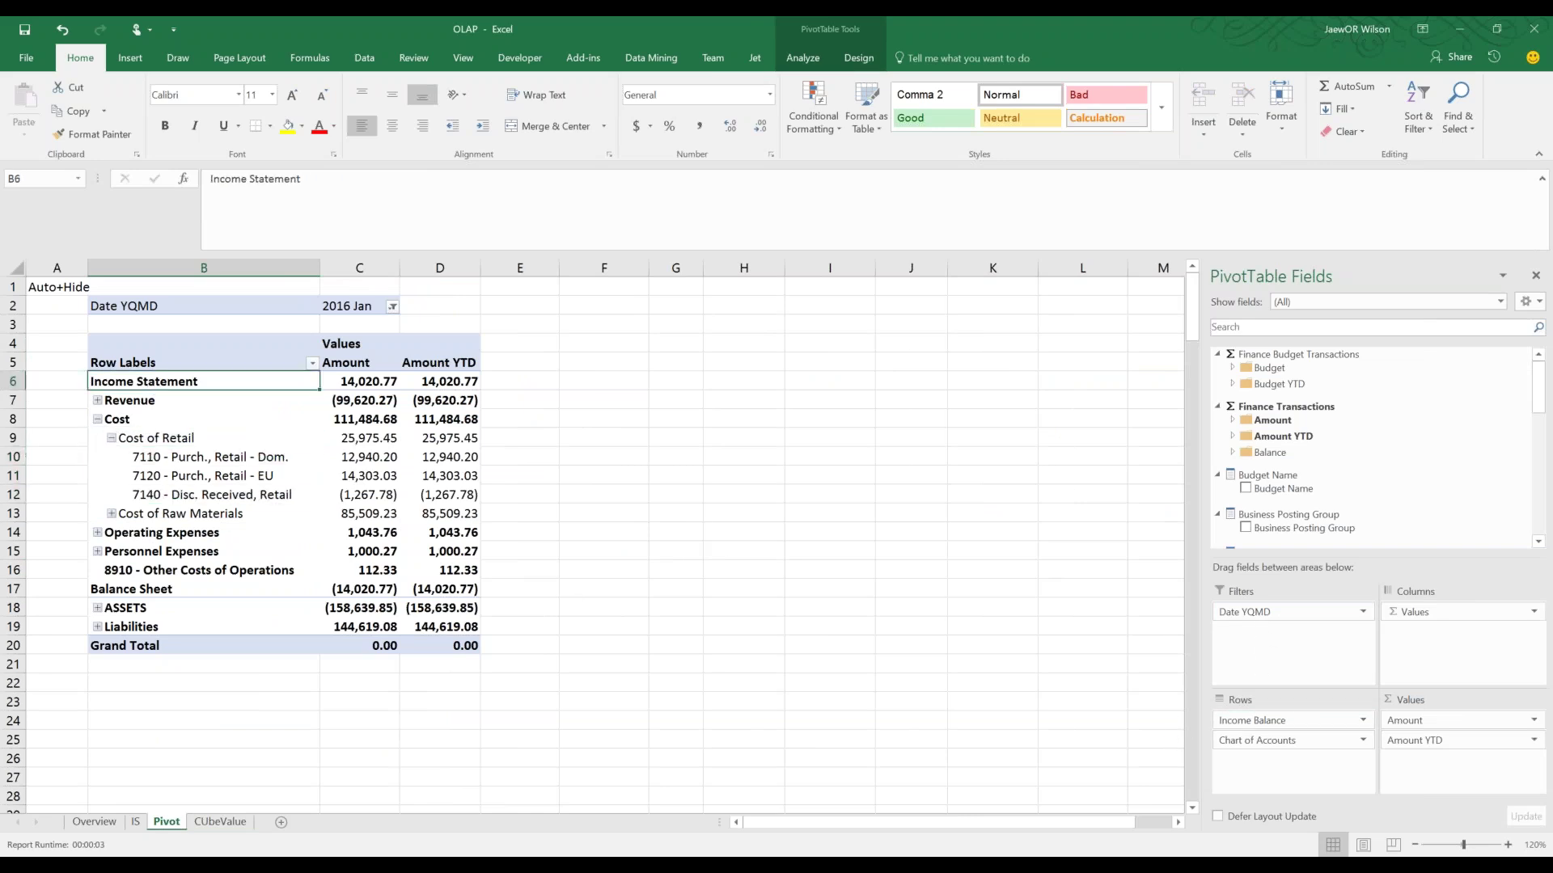
{"action": "double_click", "coordinate": [140, 417]}
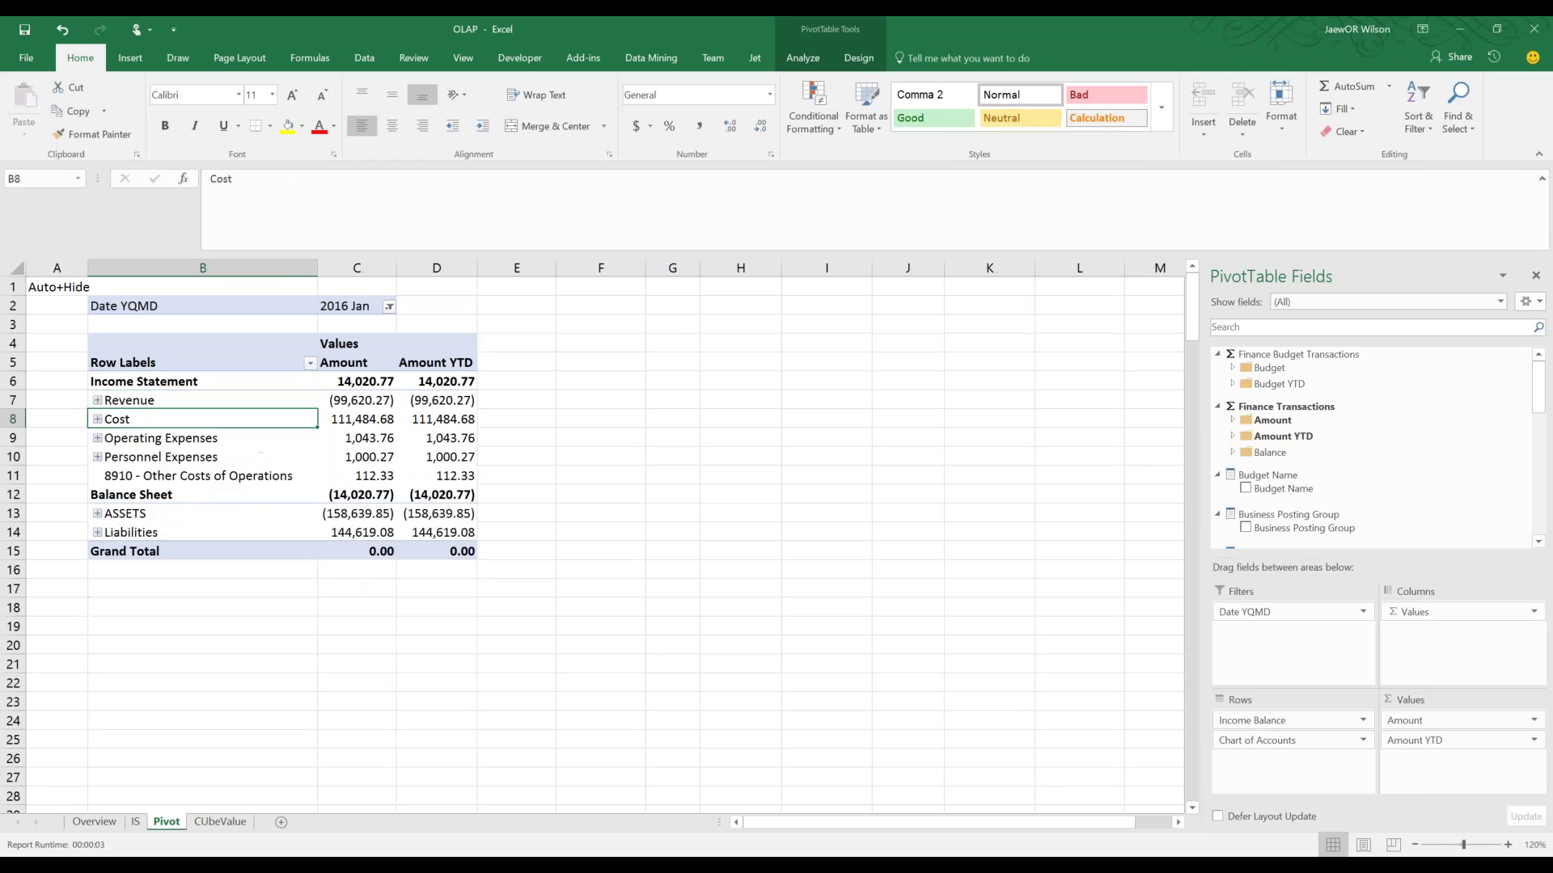
{"action": "left_click_drag", "start_coordinate": [185, 382], "coordinate": [467, 383]}
{"action": "left_click_drag", "start_coordinate": [208, 495], "coordinate": [466, 493]}
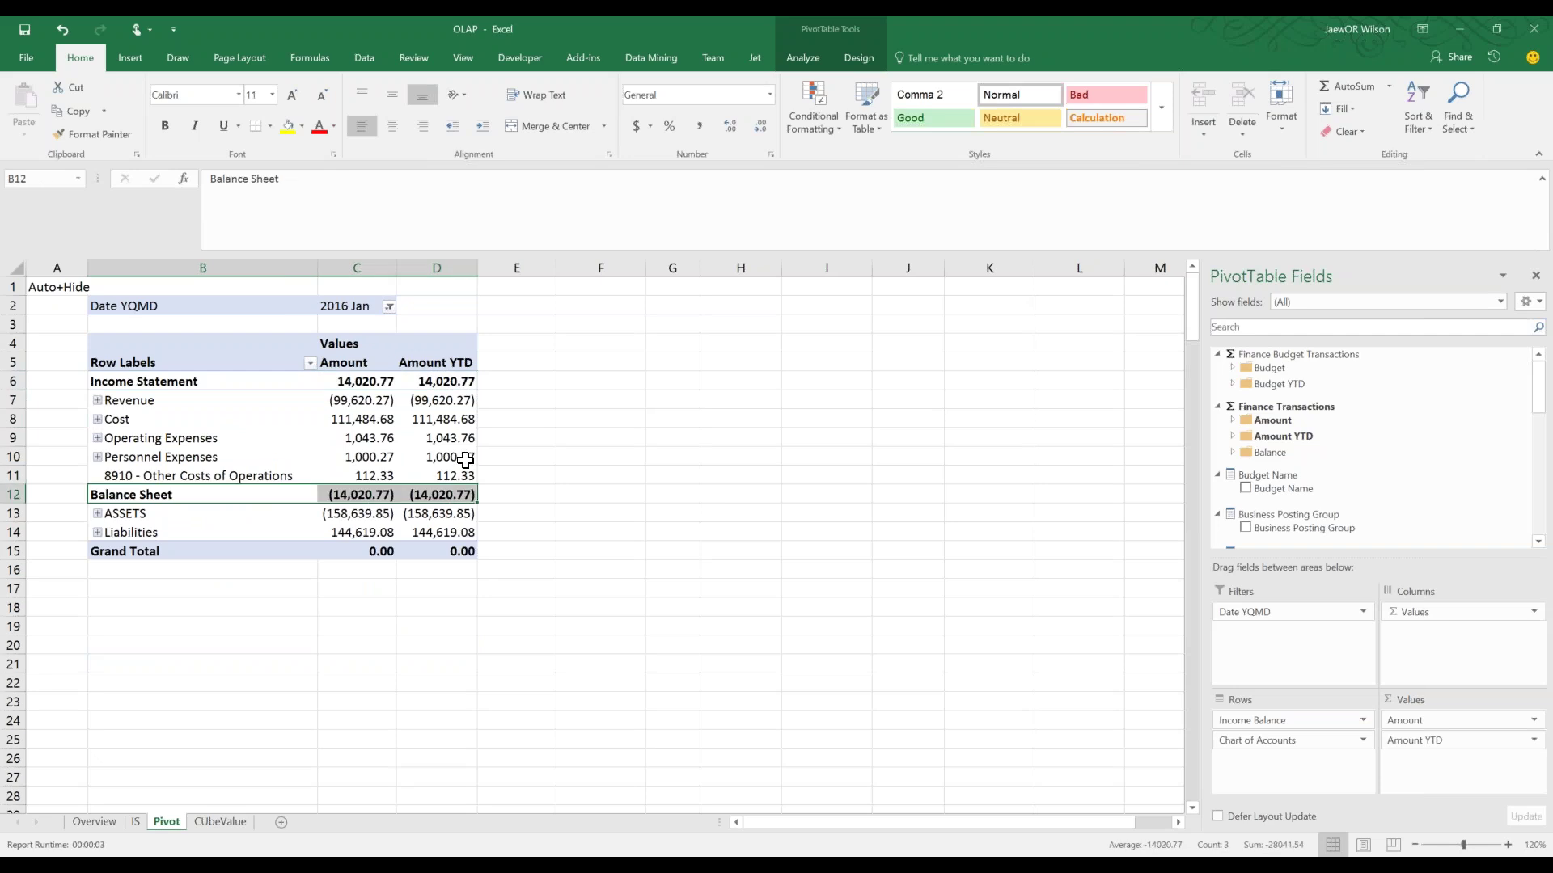
Convert the Pivot sheet's PivotTable to cube formulas without converting the report filters
{"action": "left_click", "coordinate": [139, 381]}
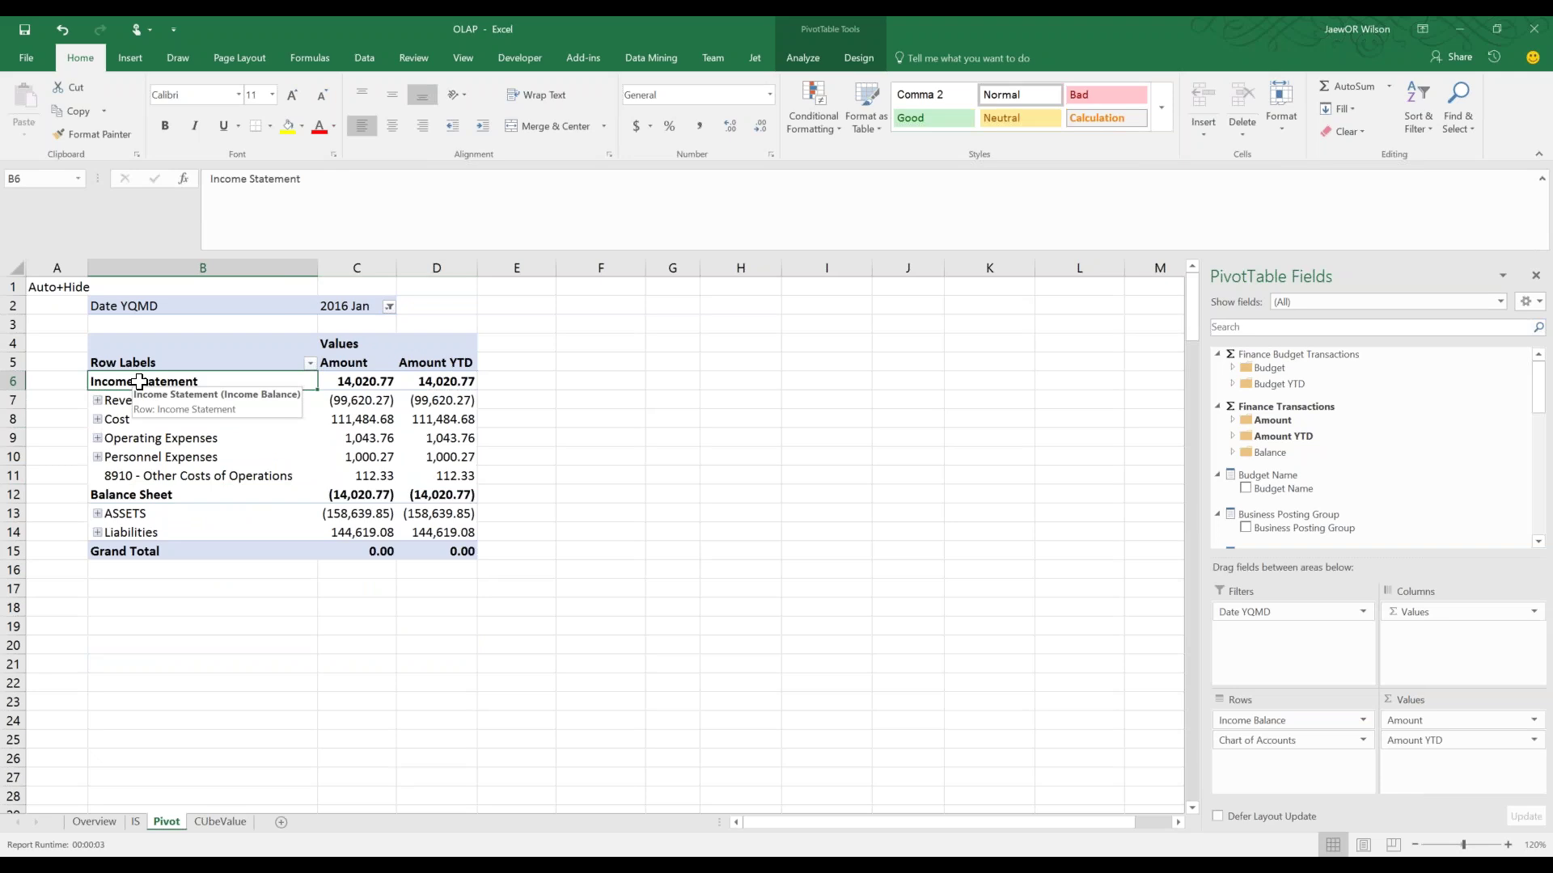
{"action": "left_click", "coordinate": [804, 50]}
{"action": "left_click", "coordinate": [952, 128]}
{"action": "left_click", "coordinate": [979, 194]}
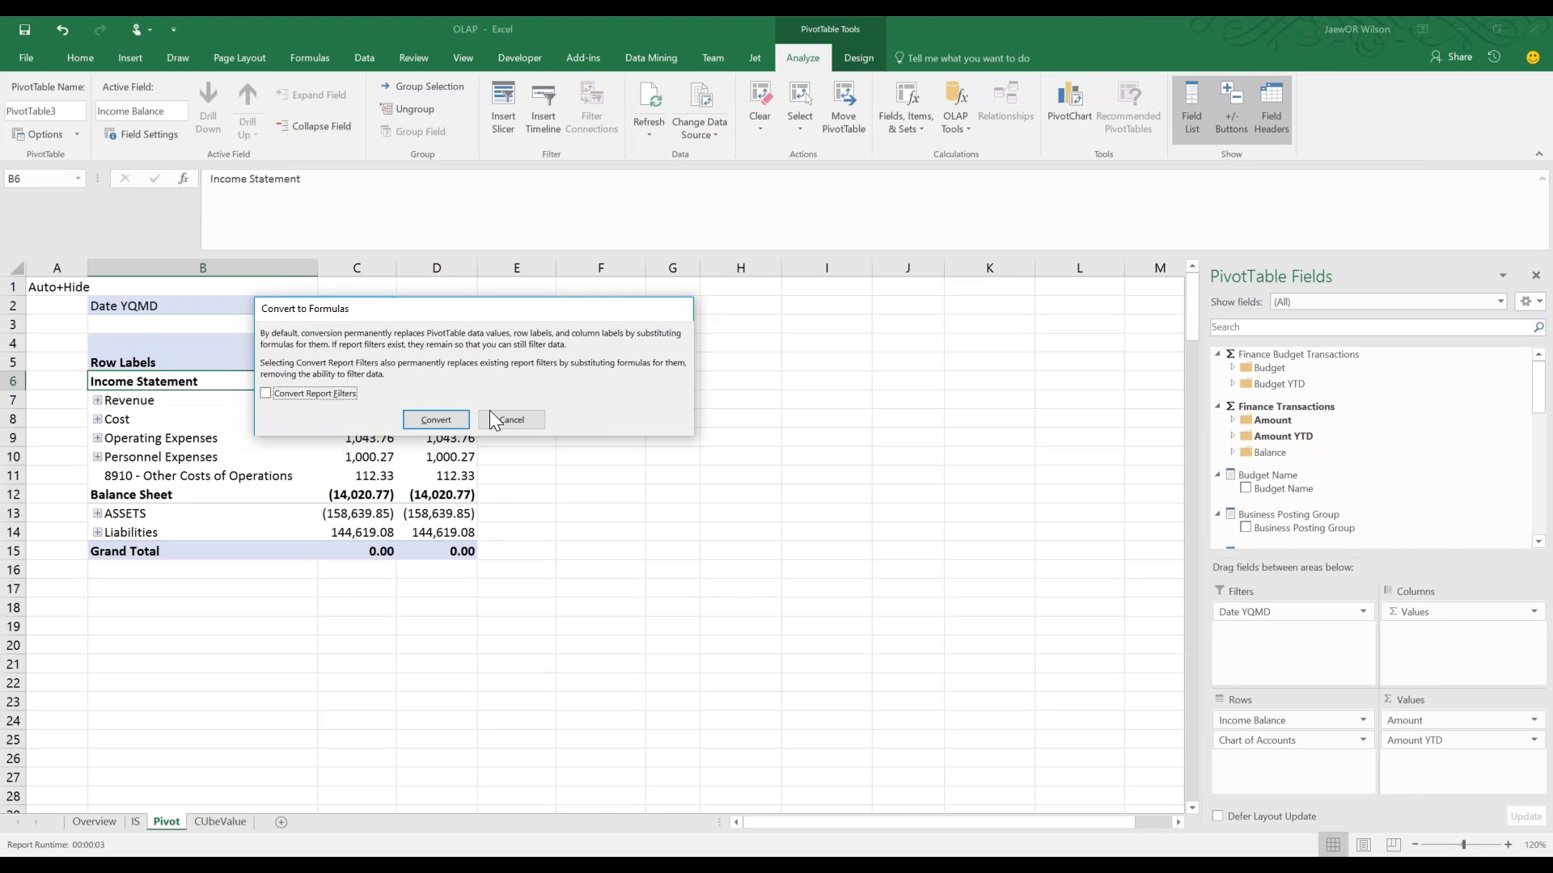
{"action": "left_click", "coordinate": [449, 420]}
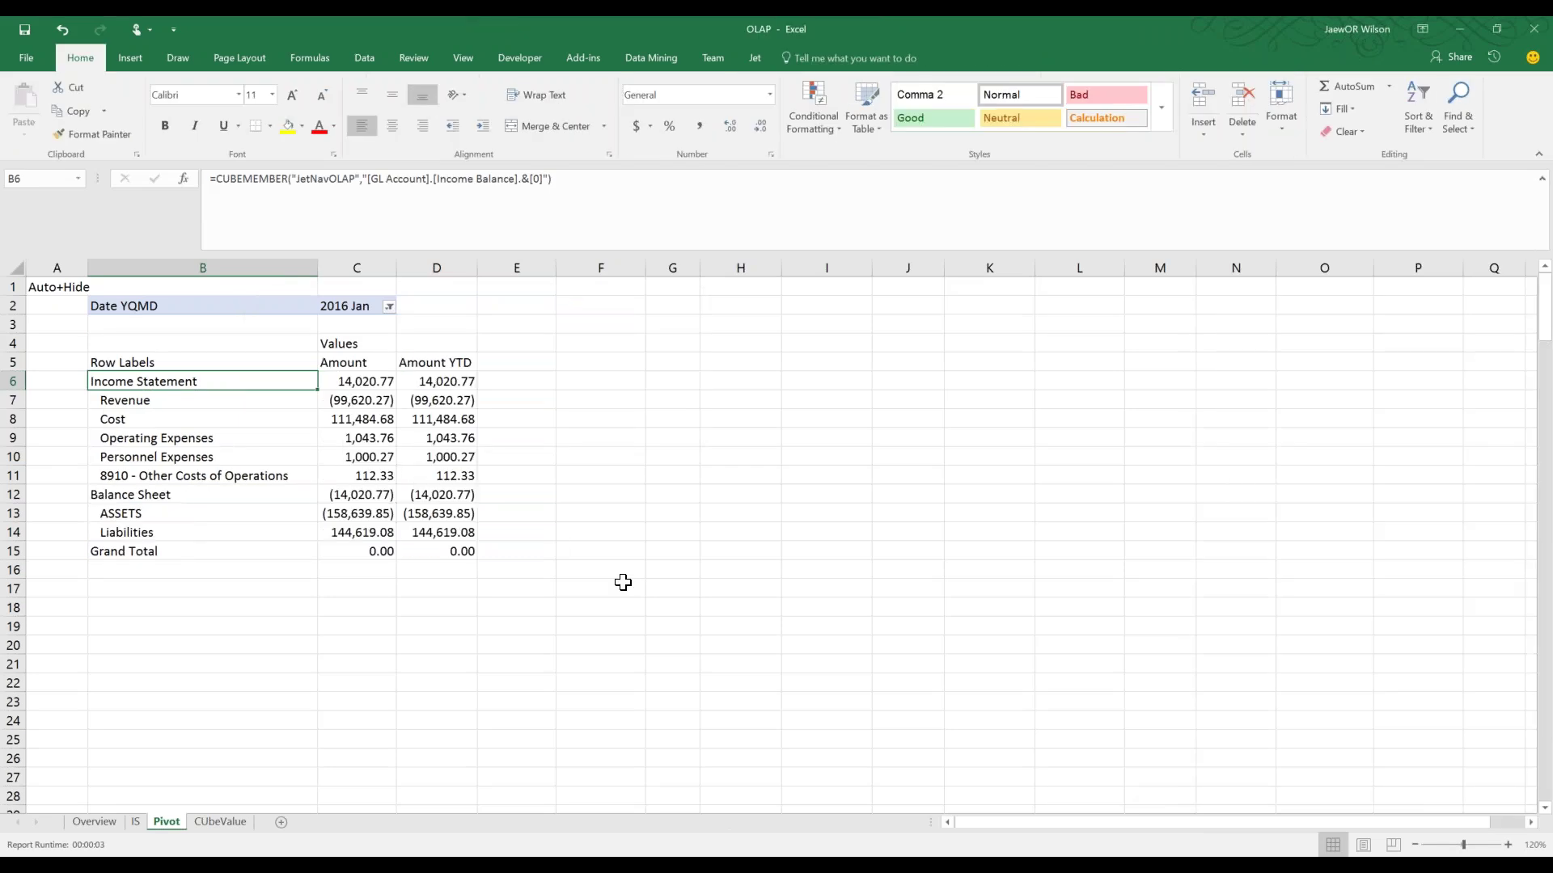
Copy the member expression [GL Account].[Income Balance].&[0] from the Income Statement formula in B6 into J6 of the CUbeValue sheet
{"action": "left_click_drag", "start_coordinate": [366, 179], "coordinate": [545, 187]}
{"action": "key", "text": "ctrl+c"}
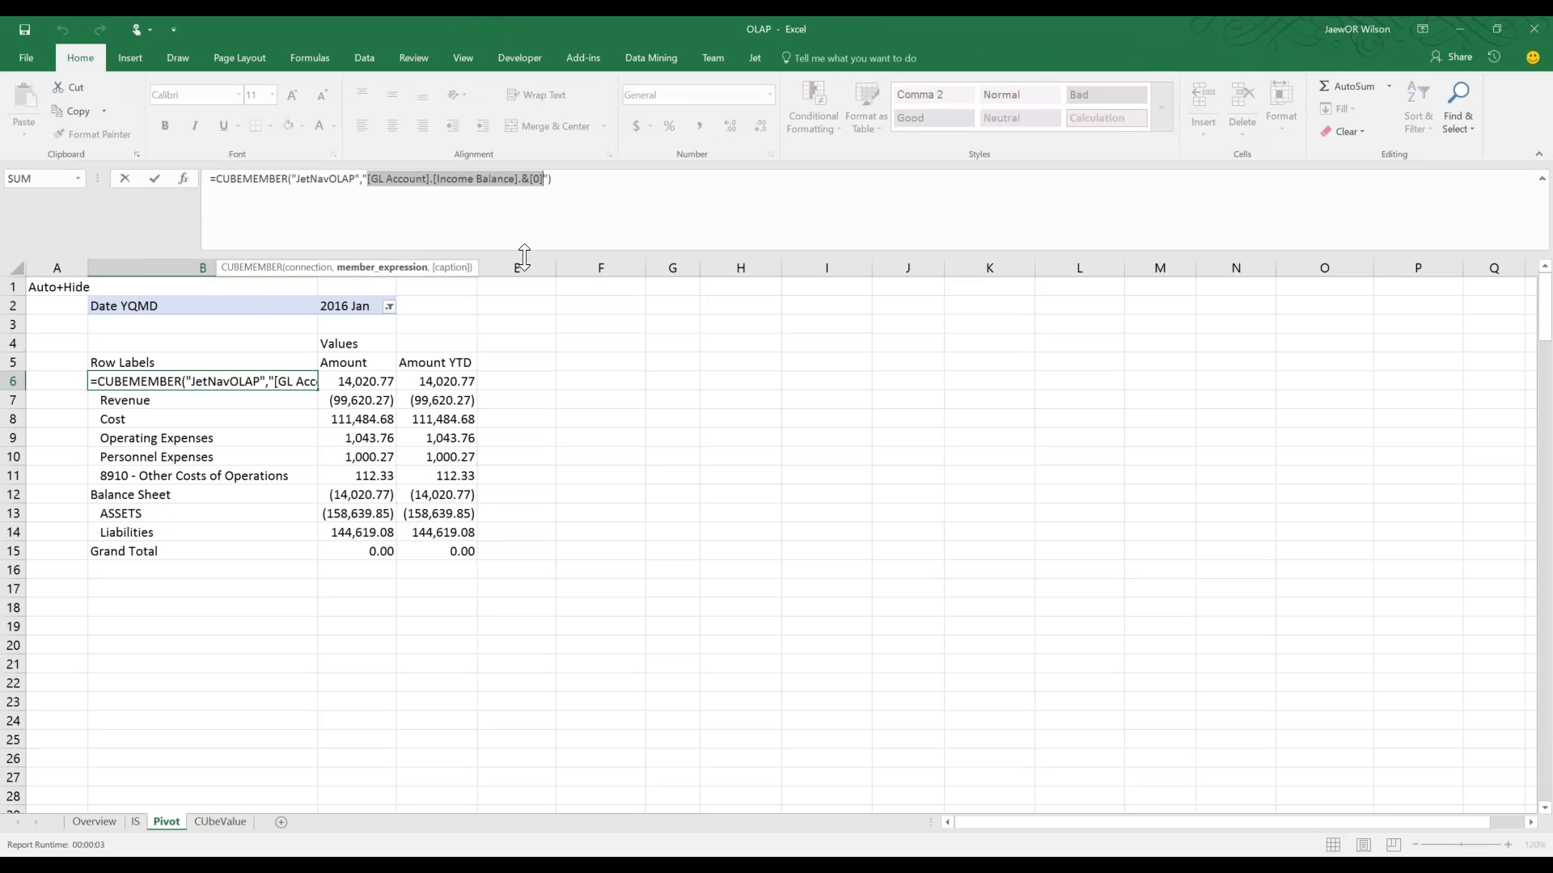
{"action": "left_click", "coordinate": [206, 823]}
{"action": "left_click", "coordinate": [1061, 380]}
{"action": "key", "text": "ctrl+v"}
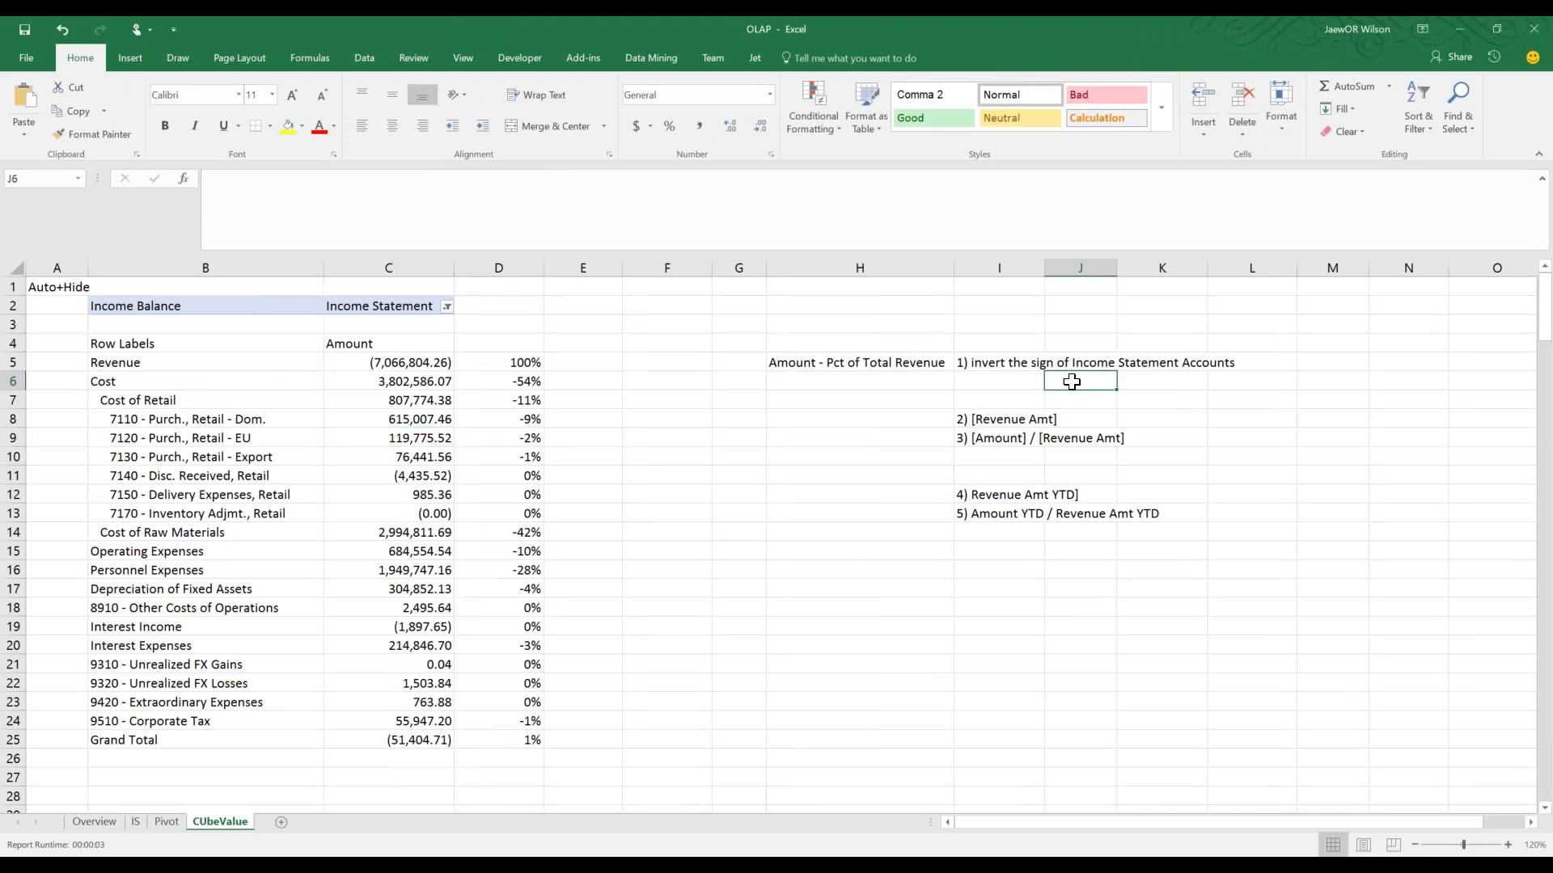
Label the expression "IS" in K6, fit column J to its contents and reselect J6
{"action": "left_click", "coordinate": [1011, 378]}
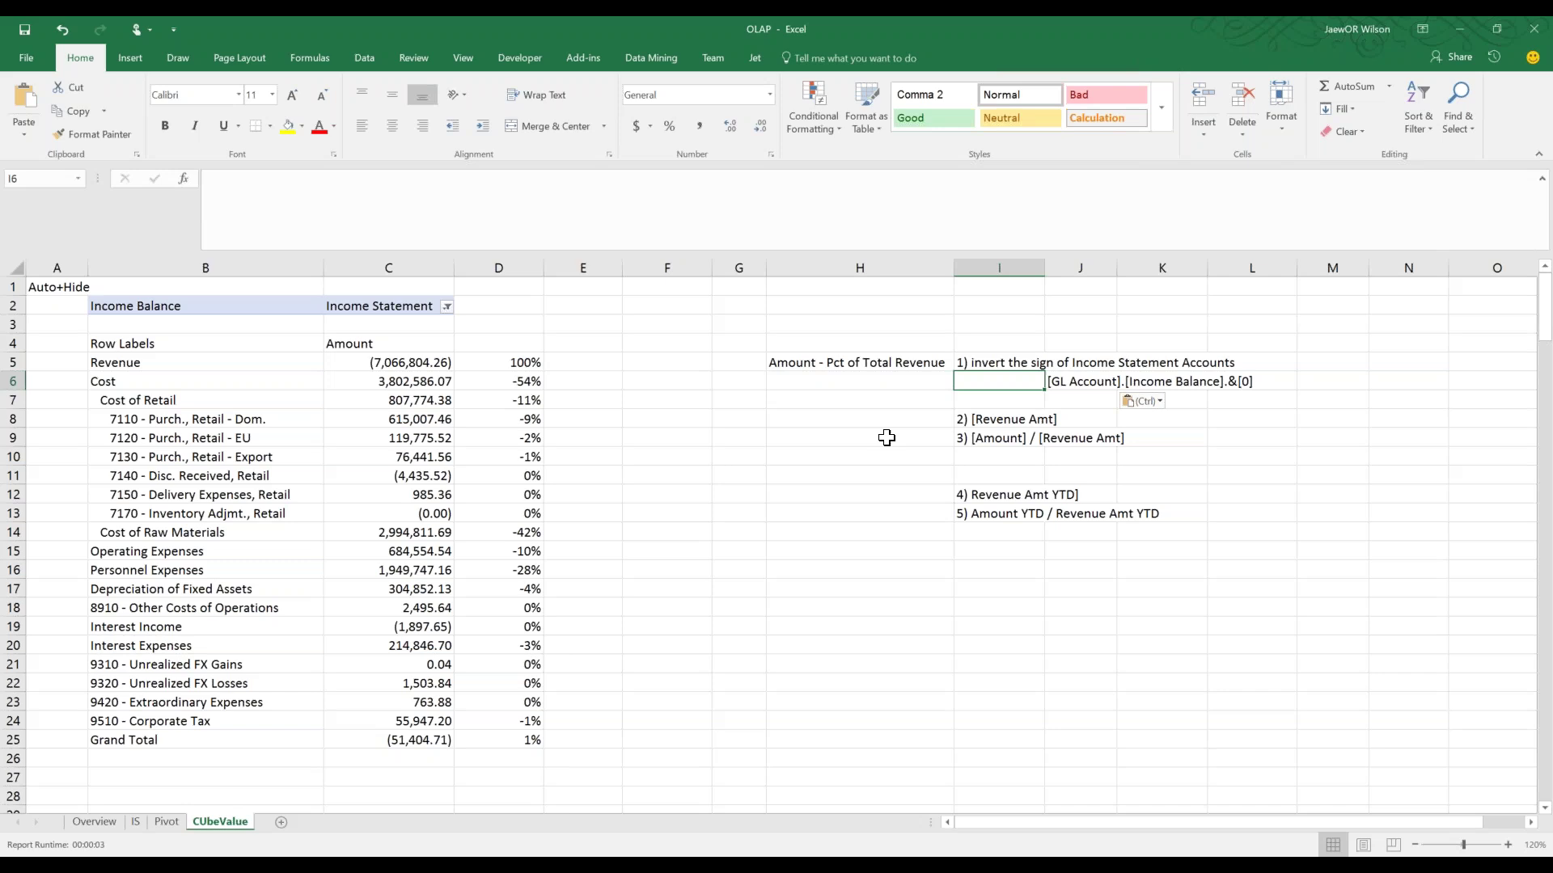
{"action": "key", "text": "Right"}
{"action": "key", "text": "Right"}
{"action": "type", "text": "IS"}
{"action": "key", "text": "Right"}
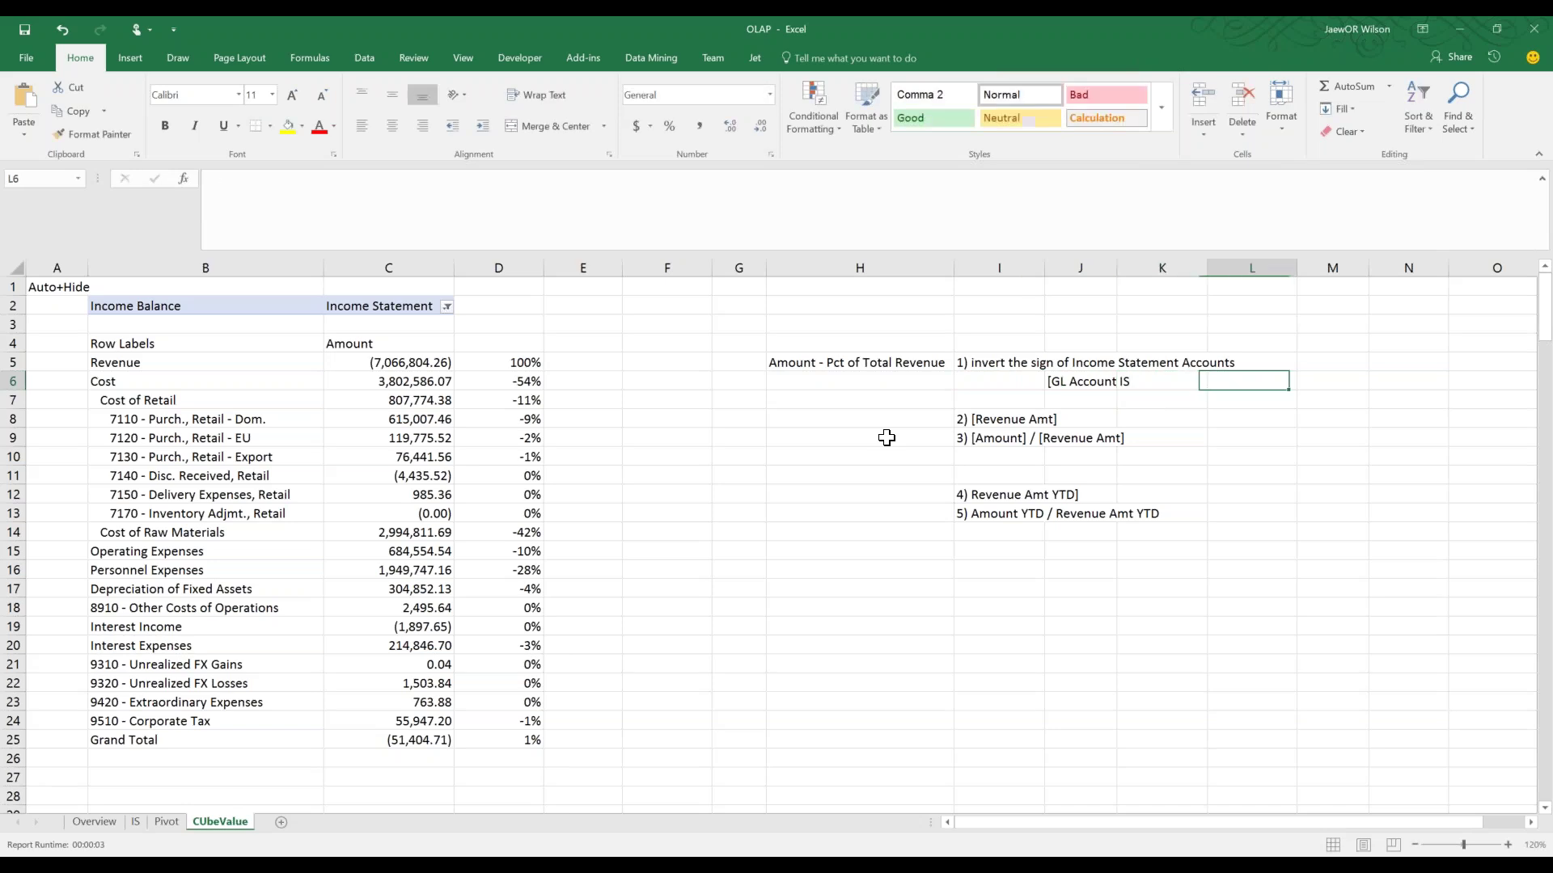
{"action": "double_click", "coordinate": [1116, 268]}
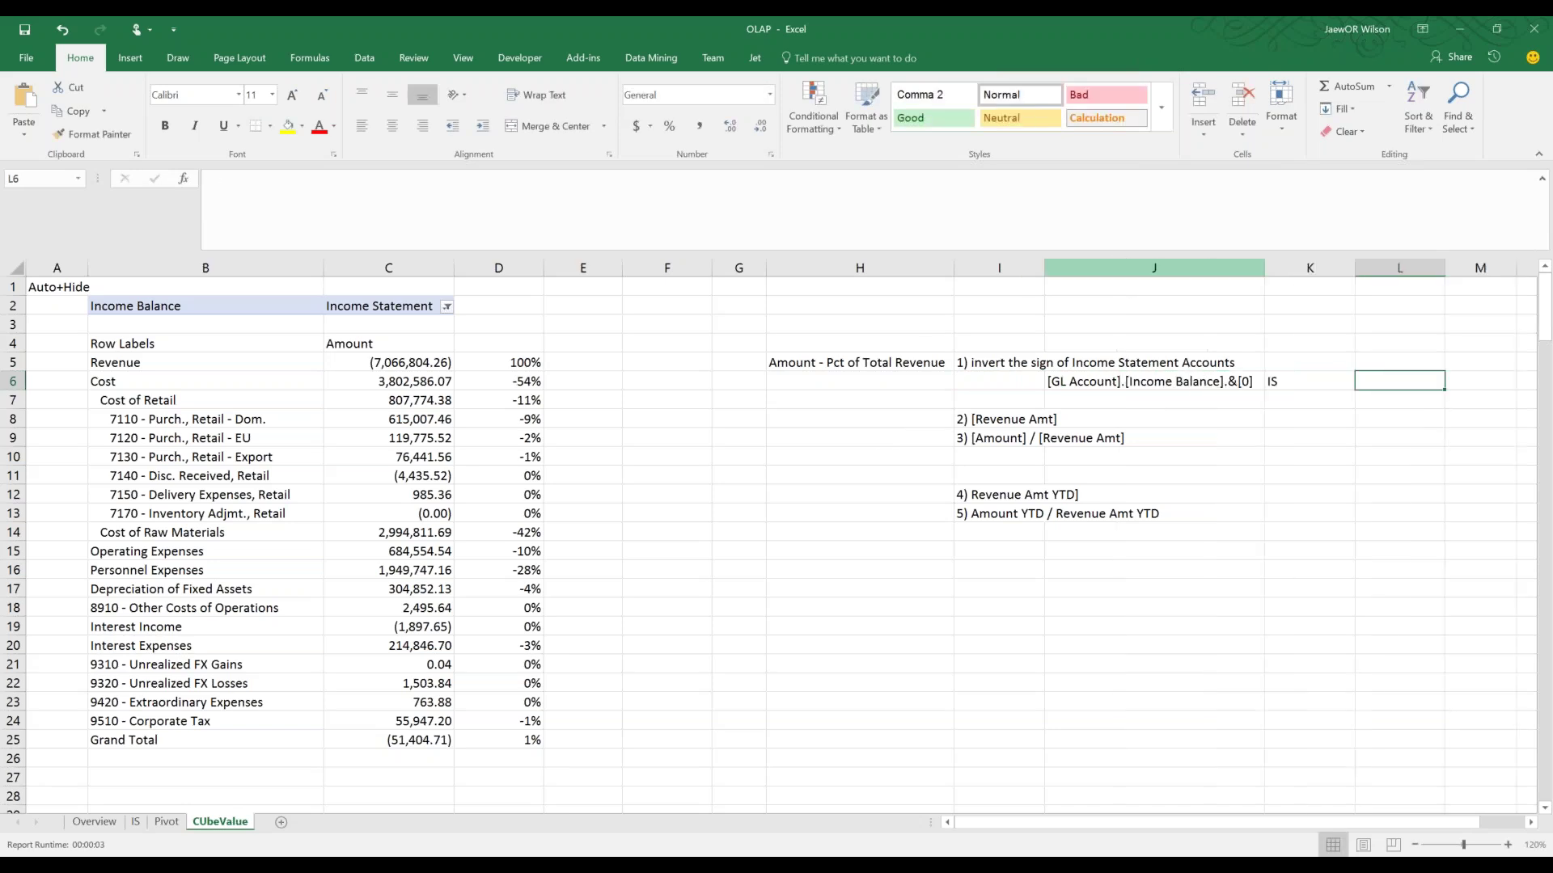
{"action": "left_click", "coordinate": [1087, 397]}
{"action": "key", "text": "Up"}
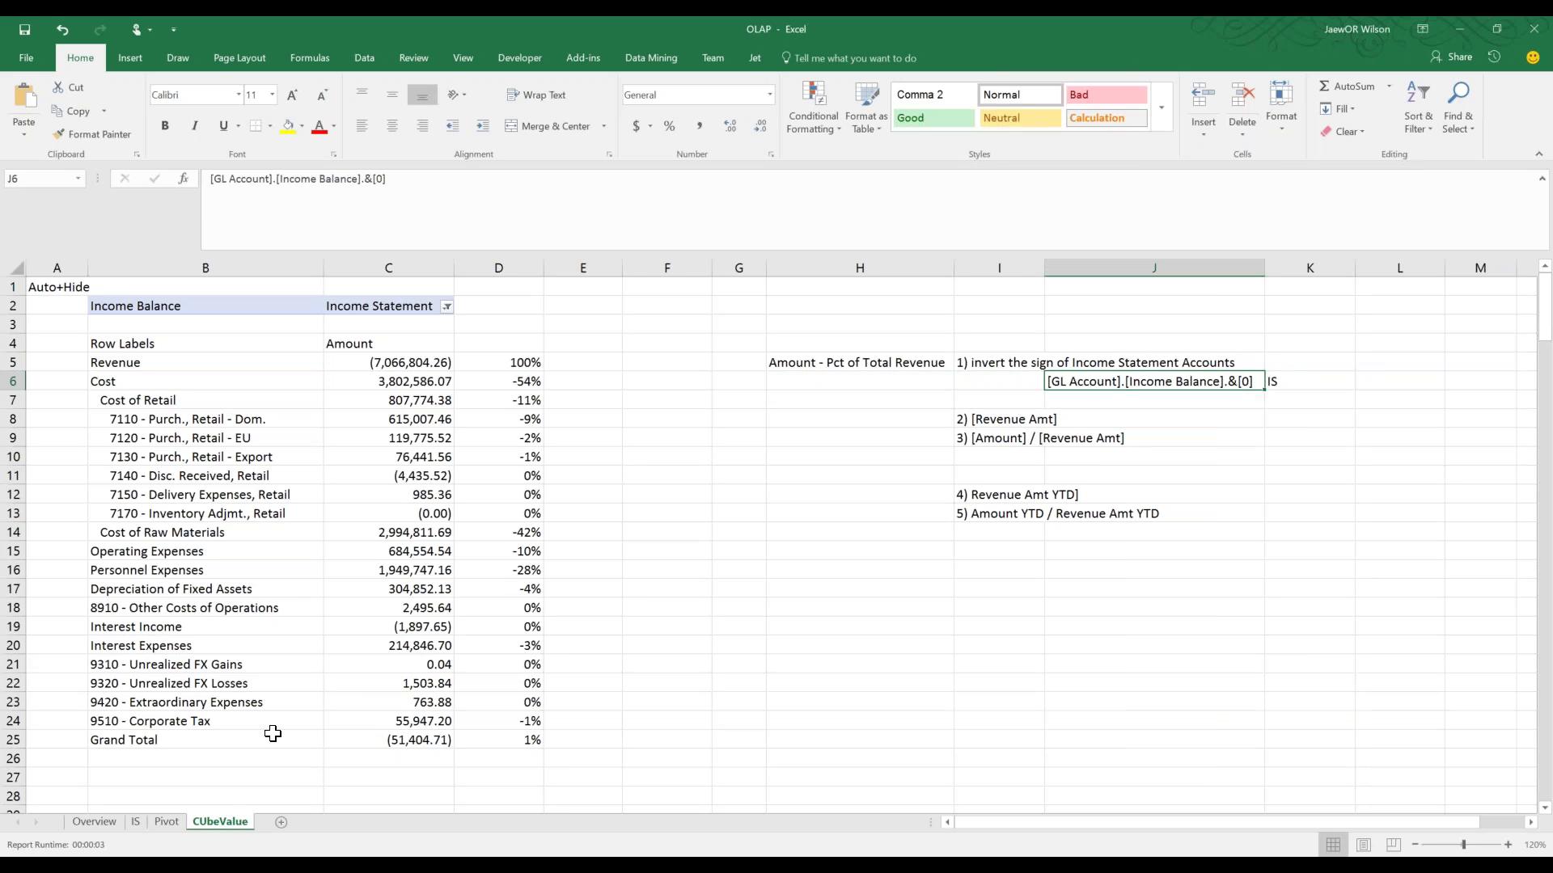
Examine the Income Balance member key in the Balance Sheet formula in B12 of the Pivot sheet, leaving the formula unedited
{"action": "left_click", "coordinate": [166, 821]}
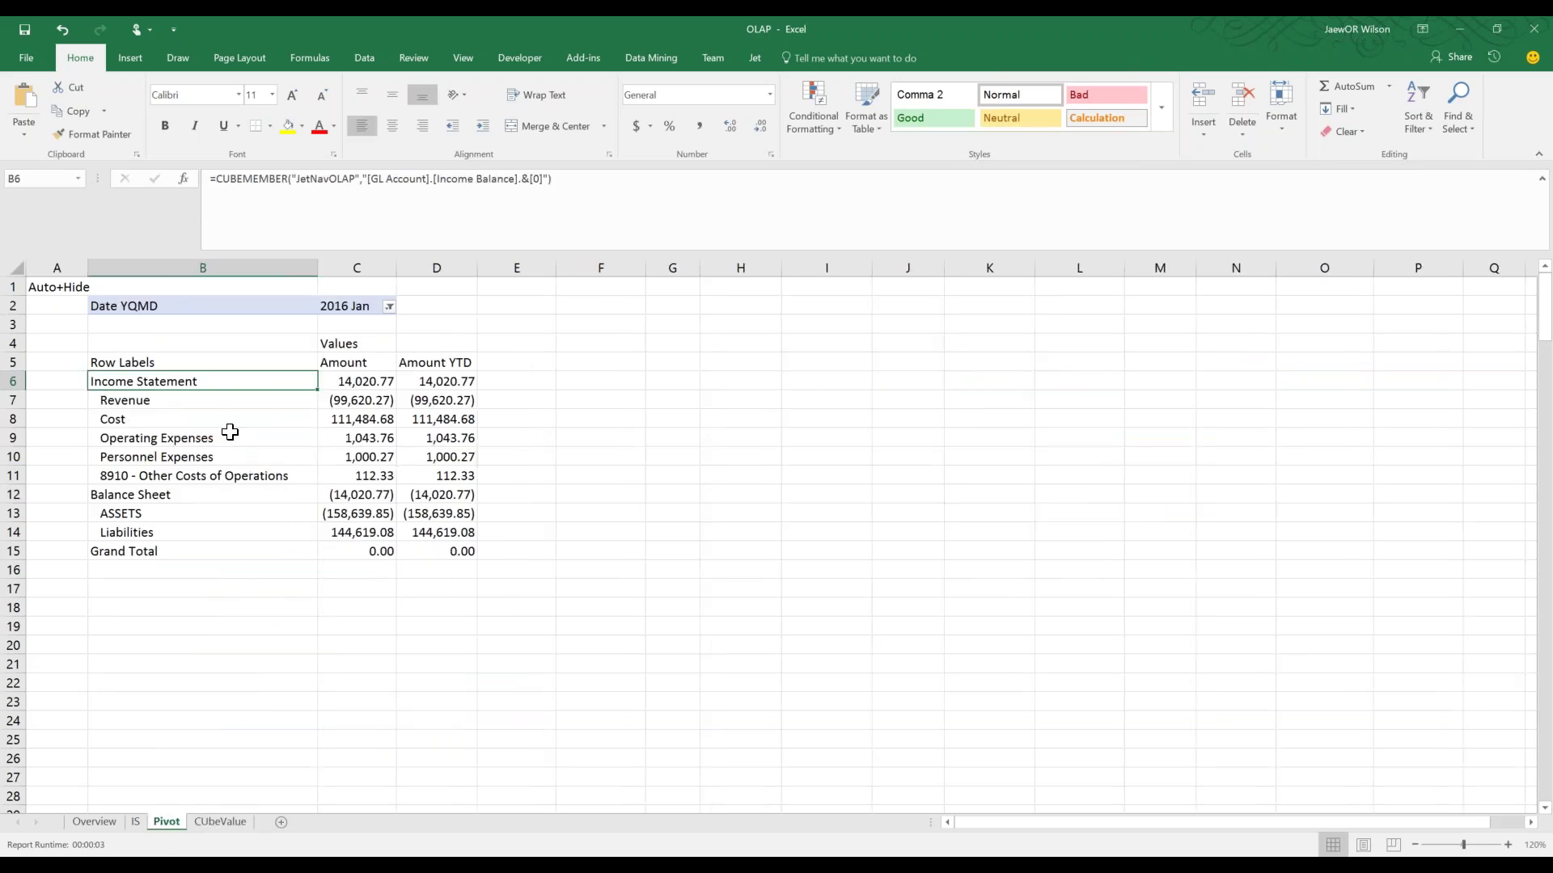
{"action": "left_click", "coordinate": [160, 493]}
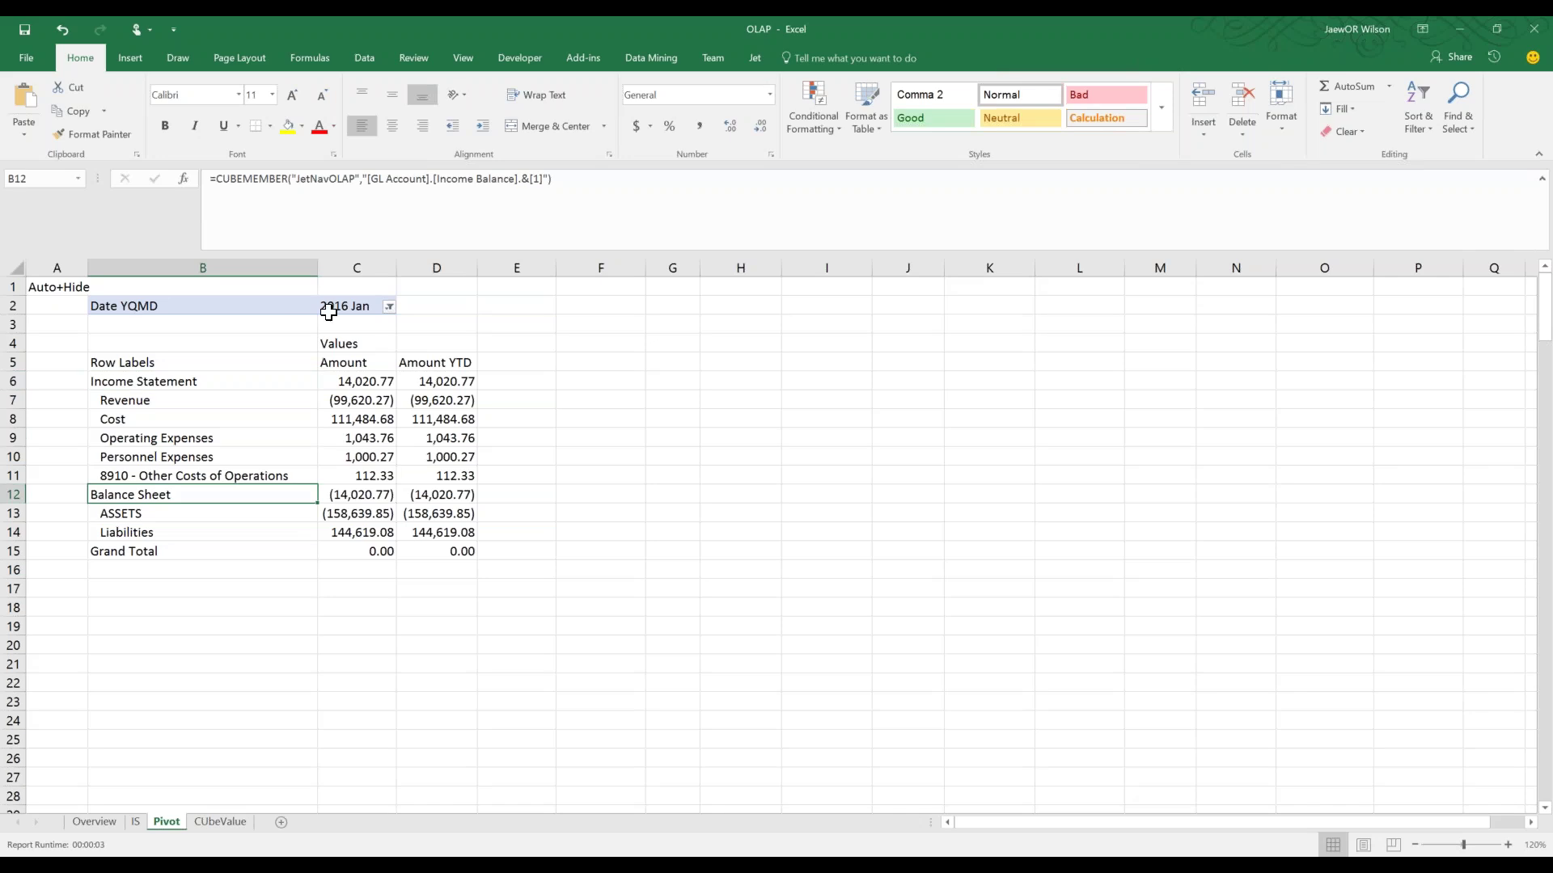
{"action": "left_click_drag", "start_coordinate": [532, 185], "coordinate": [679, 184]}
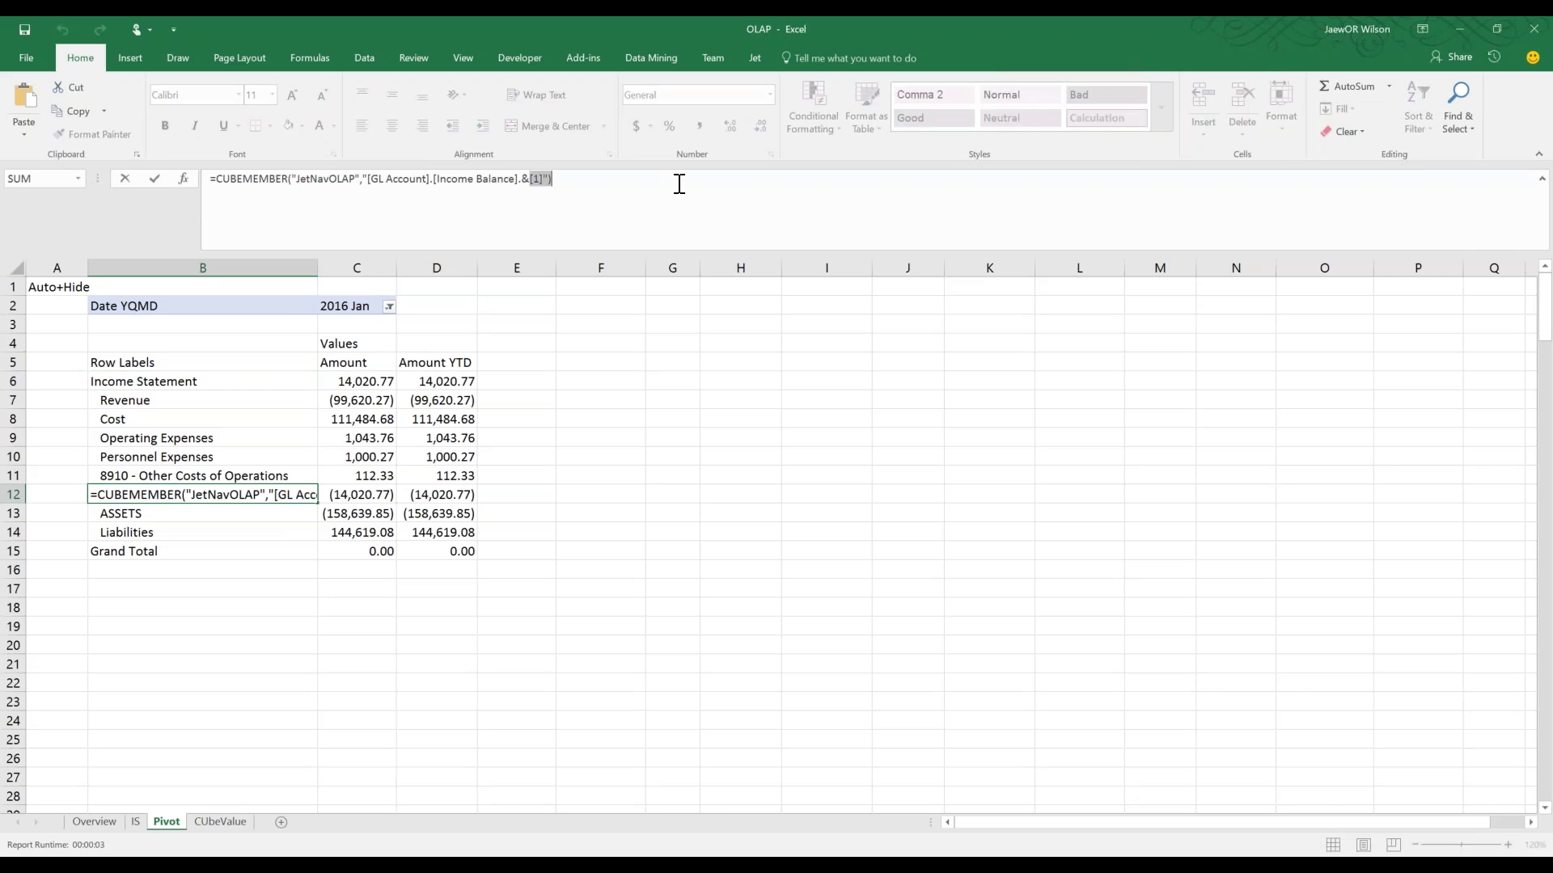
{"action": "key", "text": "Escape"}
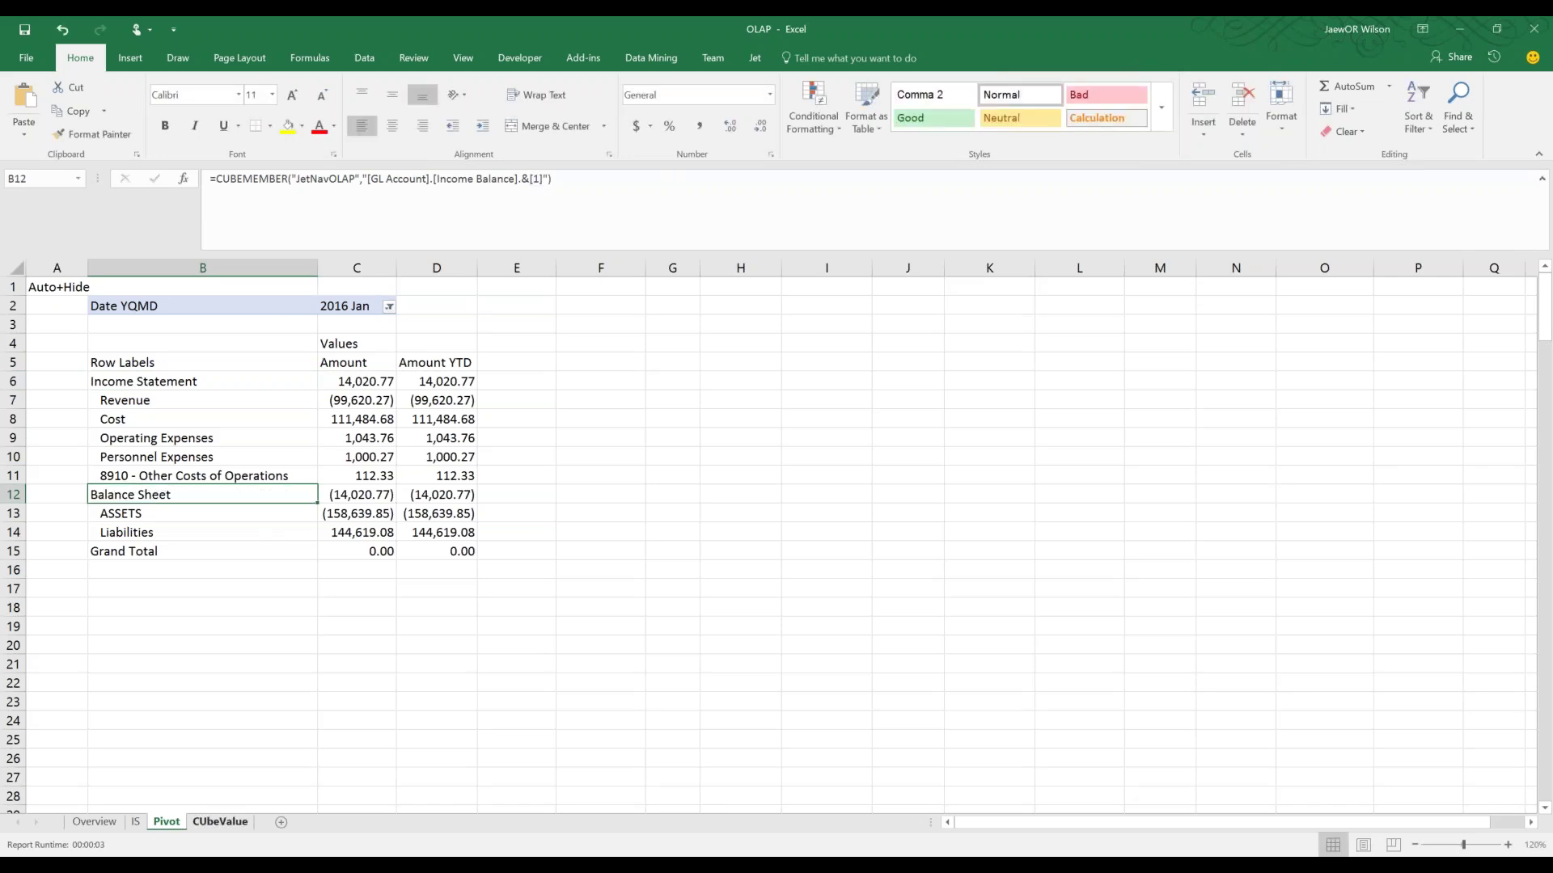
Undo the recent entries on the CUbeValue sheet and the conversion to formulas, restoring the PivotTable on the Pivot sheet
{"action": "key", "text": "ctrl+z"}
{"action": "left_click", "coordinate": [176, 825]}
{"action": "key", "text": "ctrl+z"}
{"action": "left_click", "coordinate": [177, 825]}
{"action": "key", "text": "ctrl+z"}
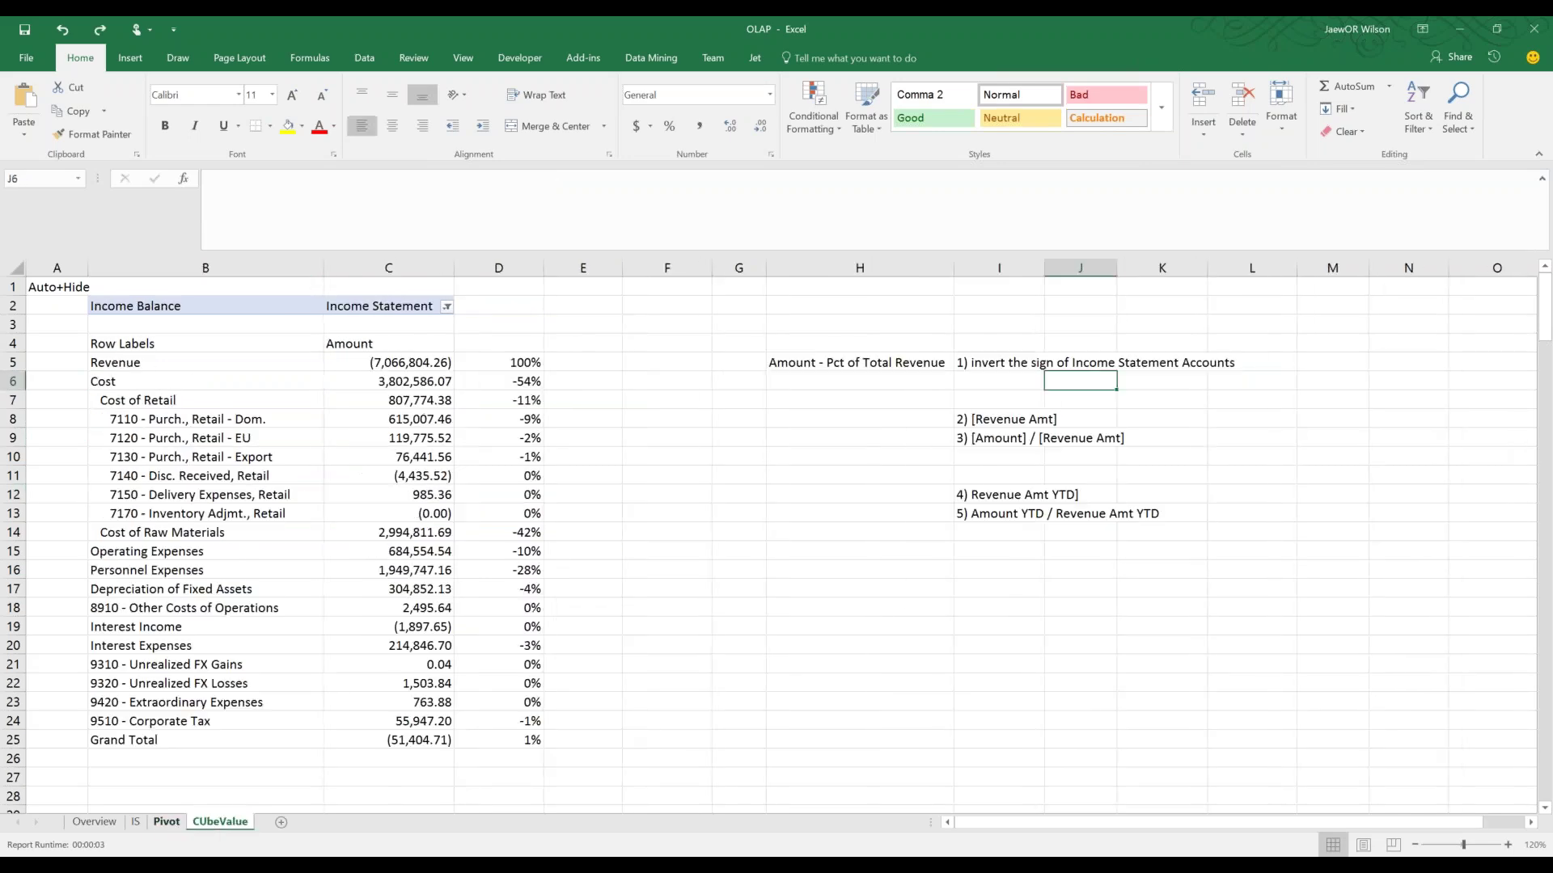
{"action": "left_click", "coordinate": [174, 825]}
{"action": "key", "text": "ctrl+z"}
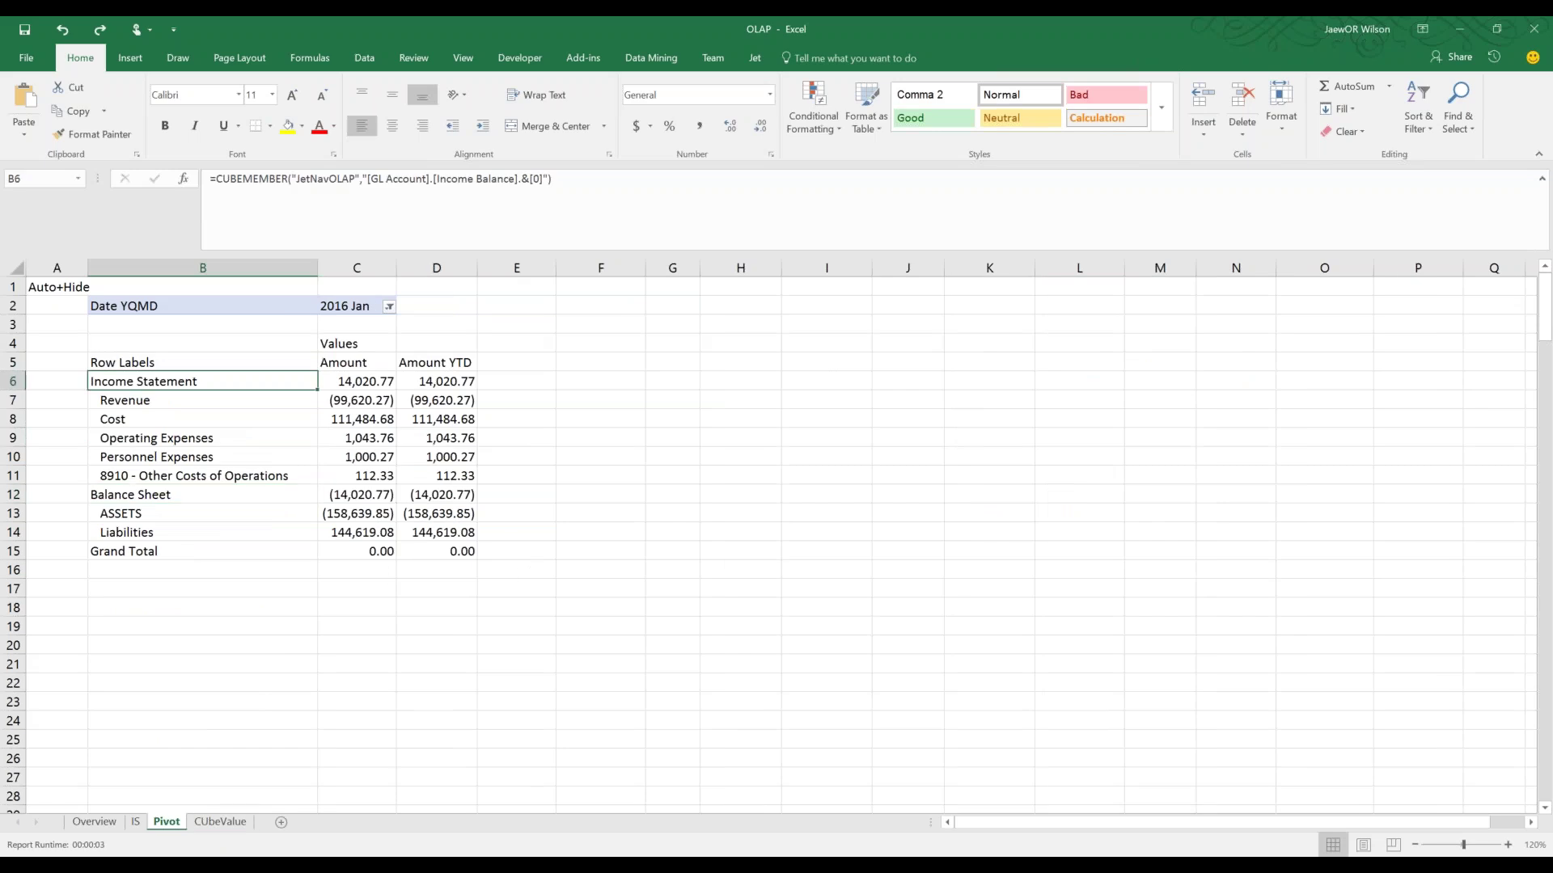
{"action": "left_click", "coordinate": [242, 662]}
{"action": "key", "text": "ctrl+z"}
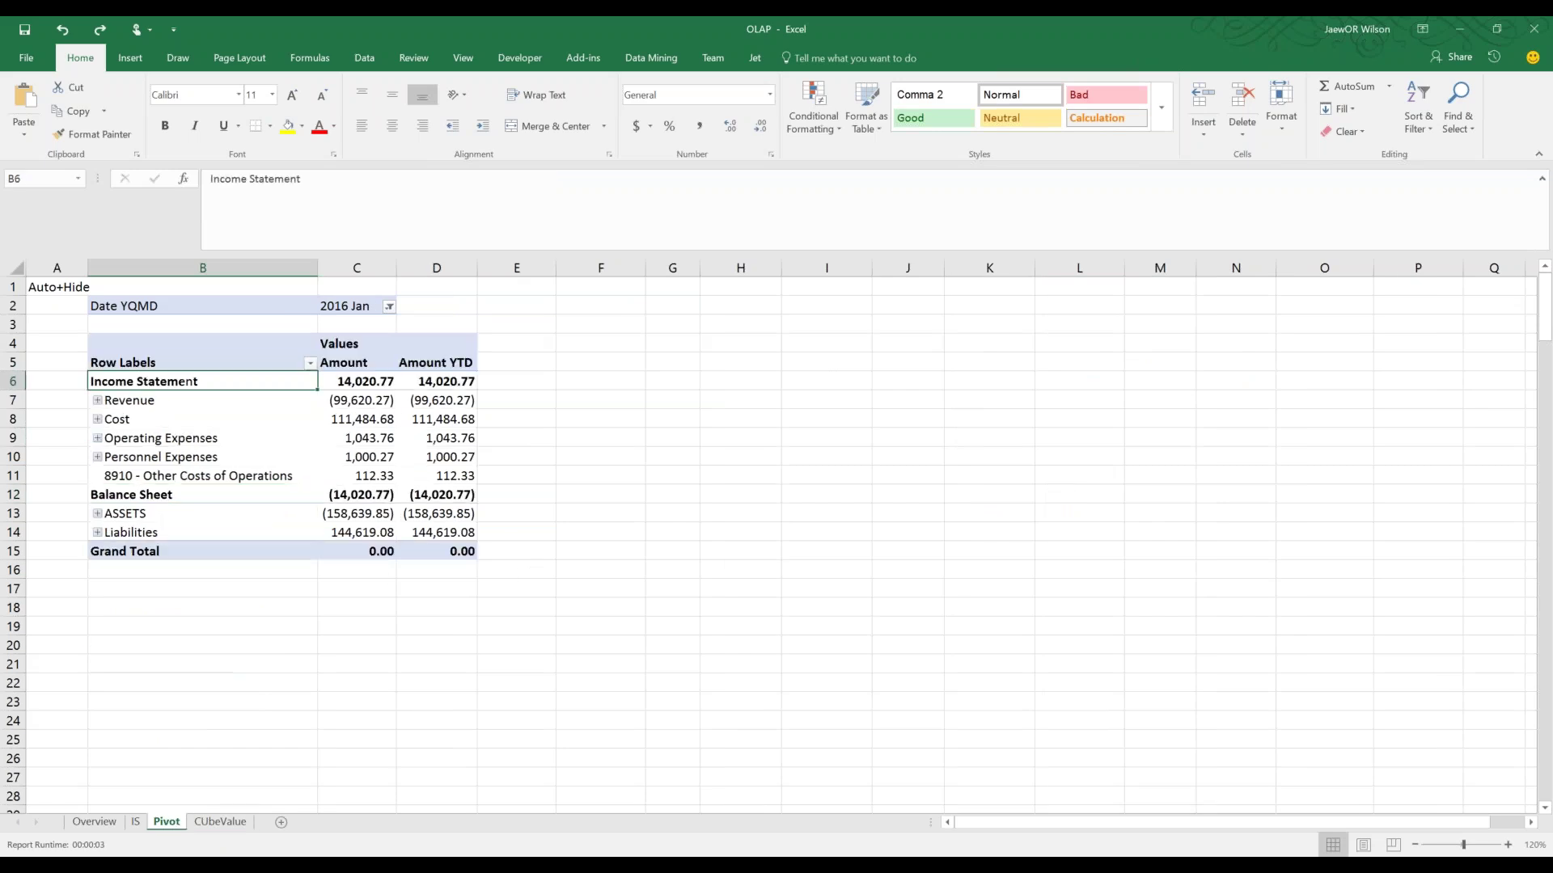
{"action": "left_click", "coordinate": [228, 697]}
On the CUbeValue sheet, enter [GL Account].[Income Balance].&[0] in J6 and [GL Account].[Income Balance].&[1] in J7
{"action": "left_click", "coordinate": [220, 822]}
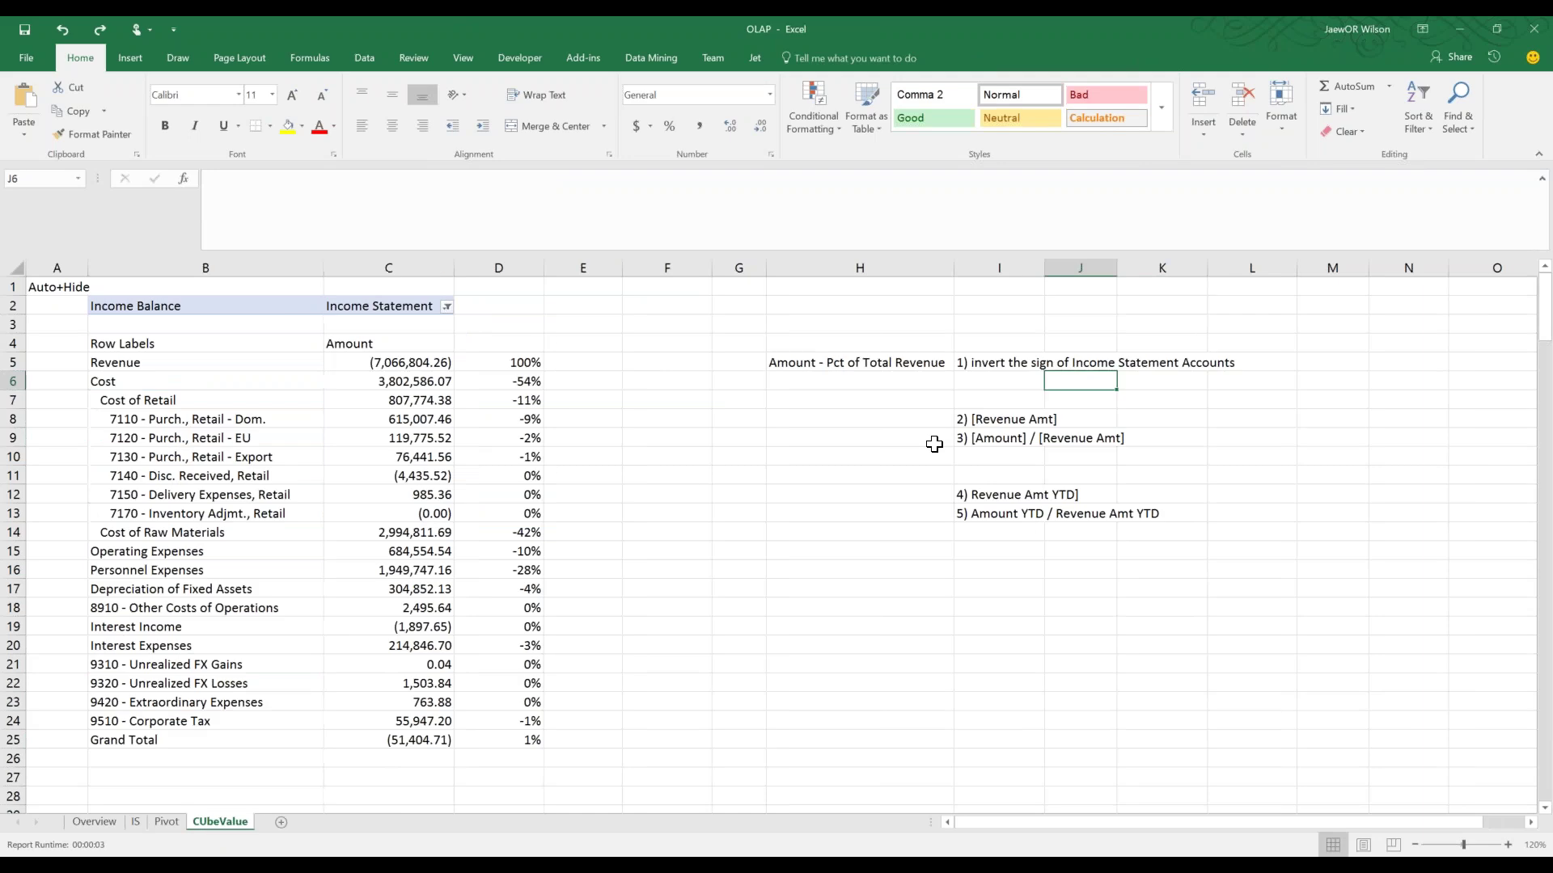
{"action": "type", "text": "[GL Account].[Income Balance].&[0]"}
{"action": "key", "text": "Return"}
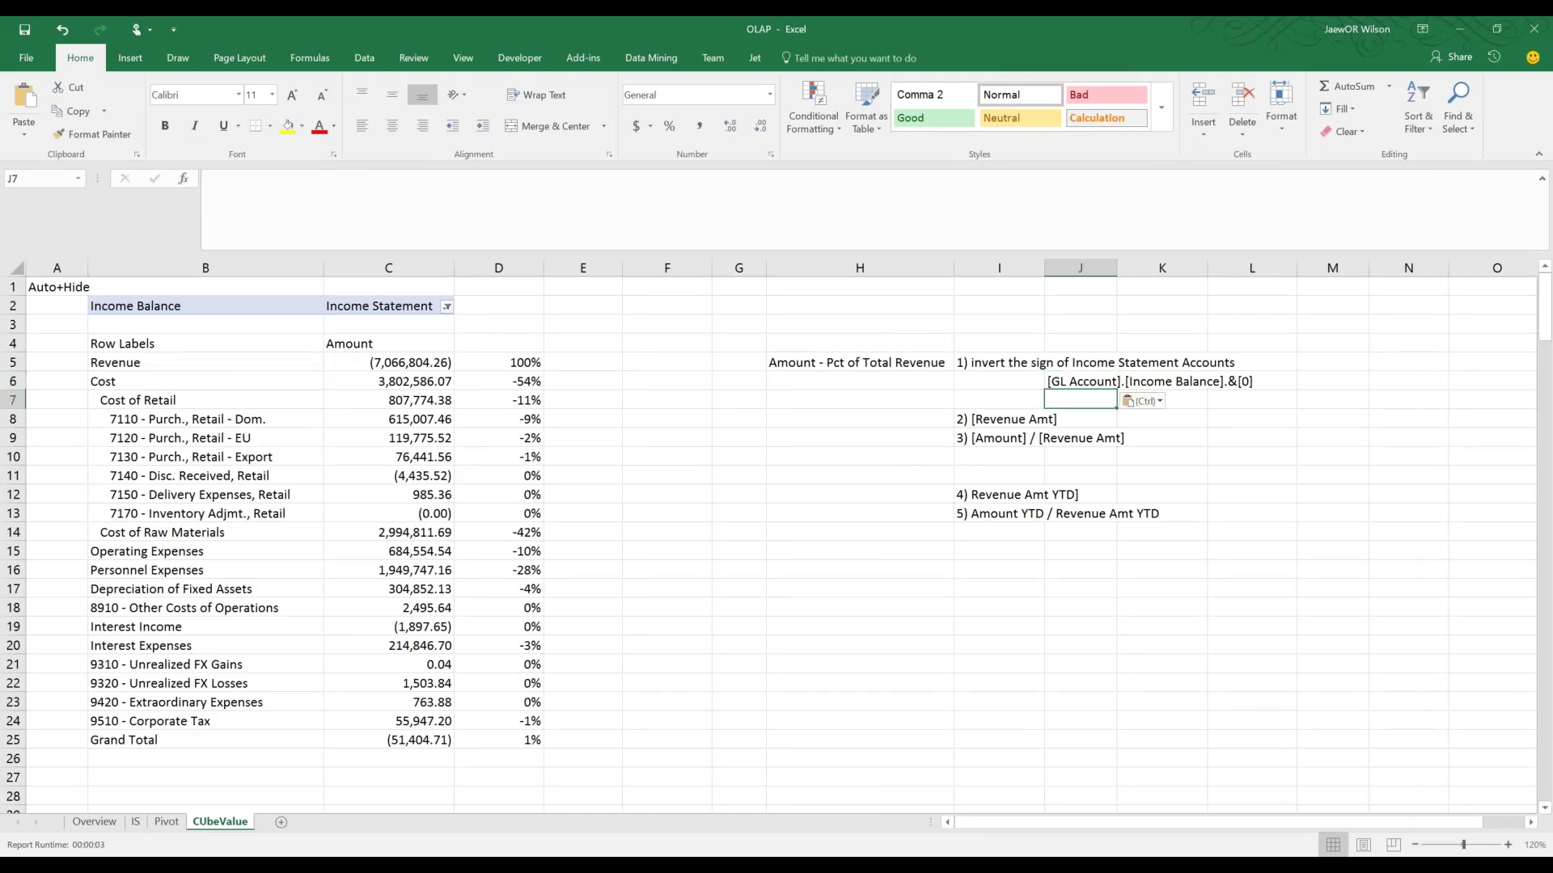
{"action": "type", "text": "[GL Account].[Income Balance].&[0]"}
{"action": "left_click", "coordinate": [422, 192]}
{"action": "key", "text": "BackSpace"}
{"action": "type", "text": "1]"}
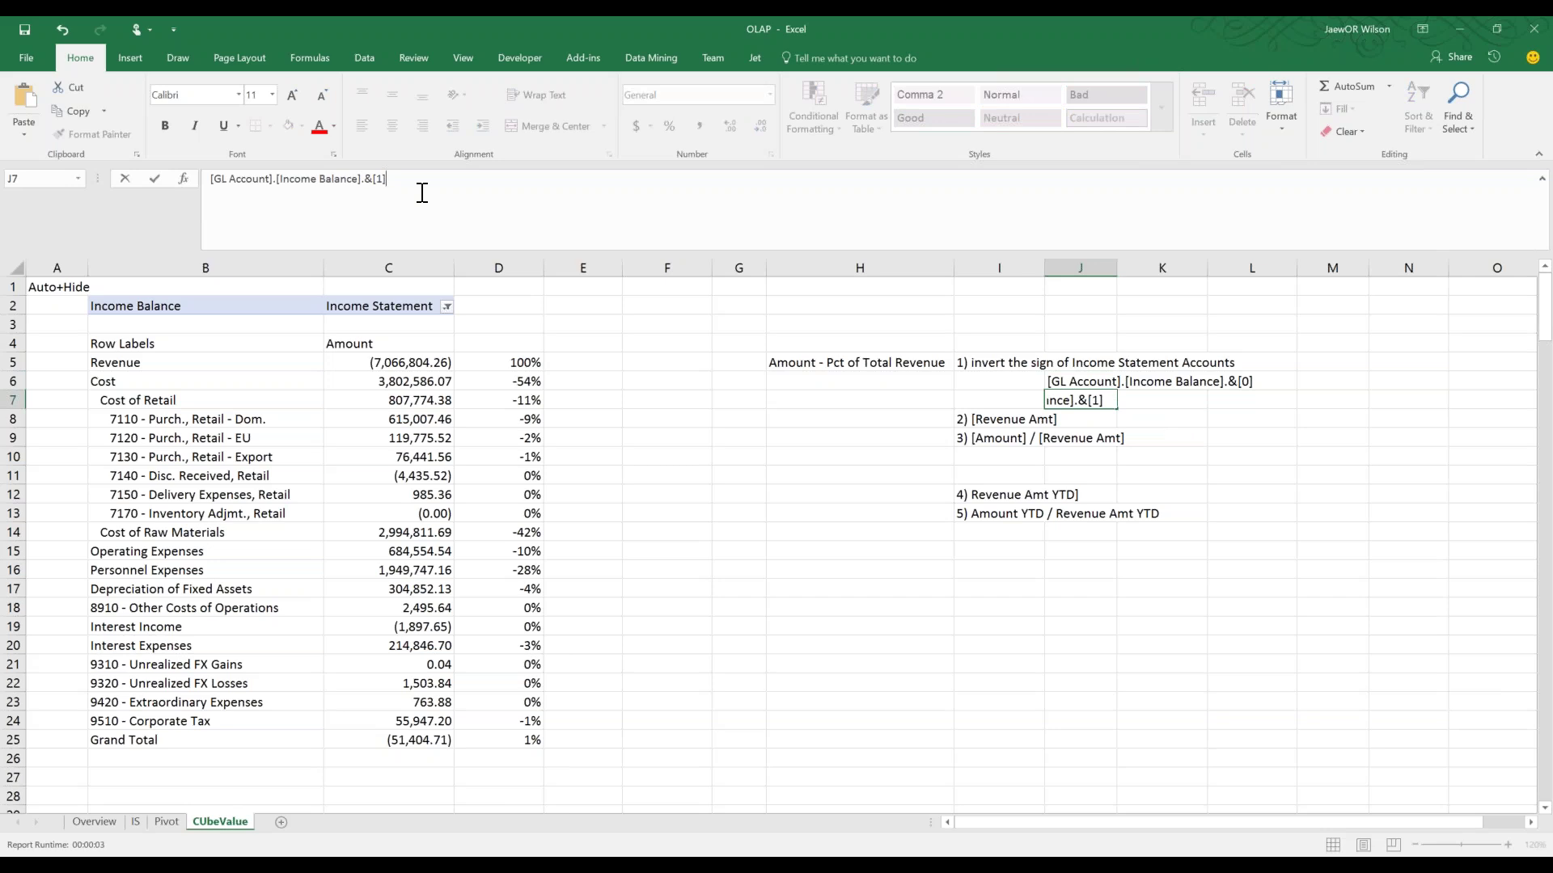
Label the two member expressions "IS" in K6 and "BS" in K7, and fit column J to its contents
{"action": "key", "text": "Tab"}
{"action": "type", "text": "BS"}
{"action": "key", "text": "Up"}
{"action": "type", "text": "IS"}
{"action": "key", "text": "Tab"}
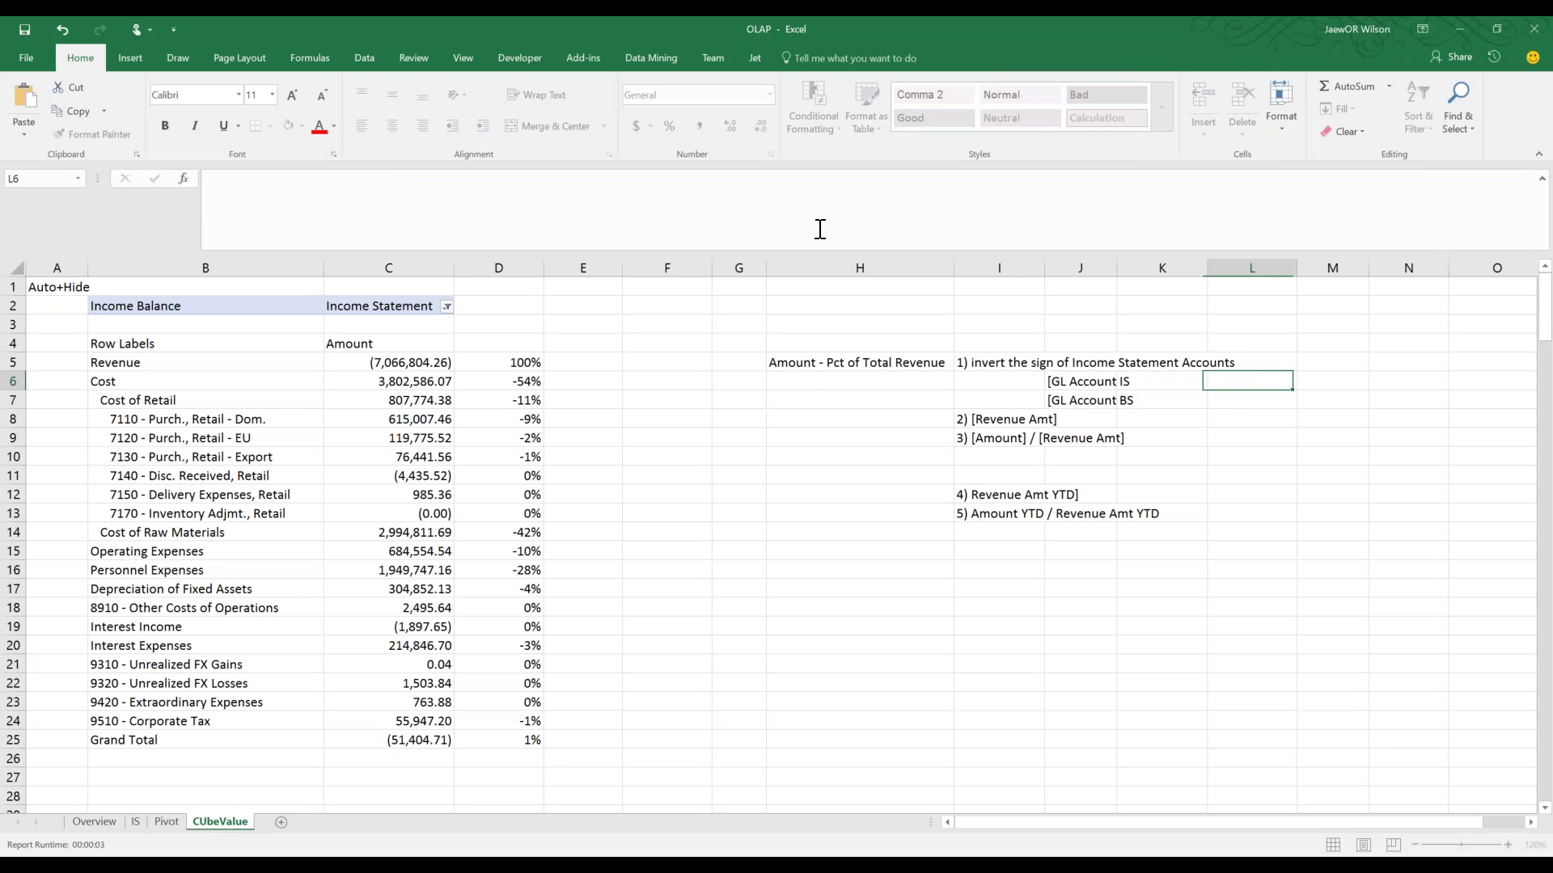
{"action": "double_click", "coordinate": [1117, 268]}
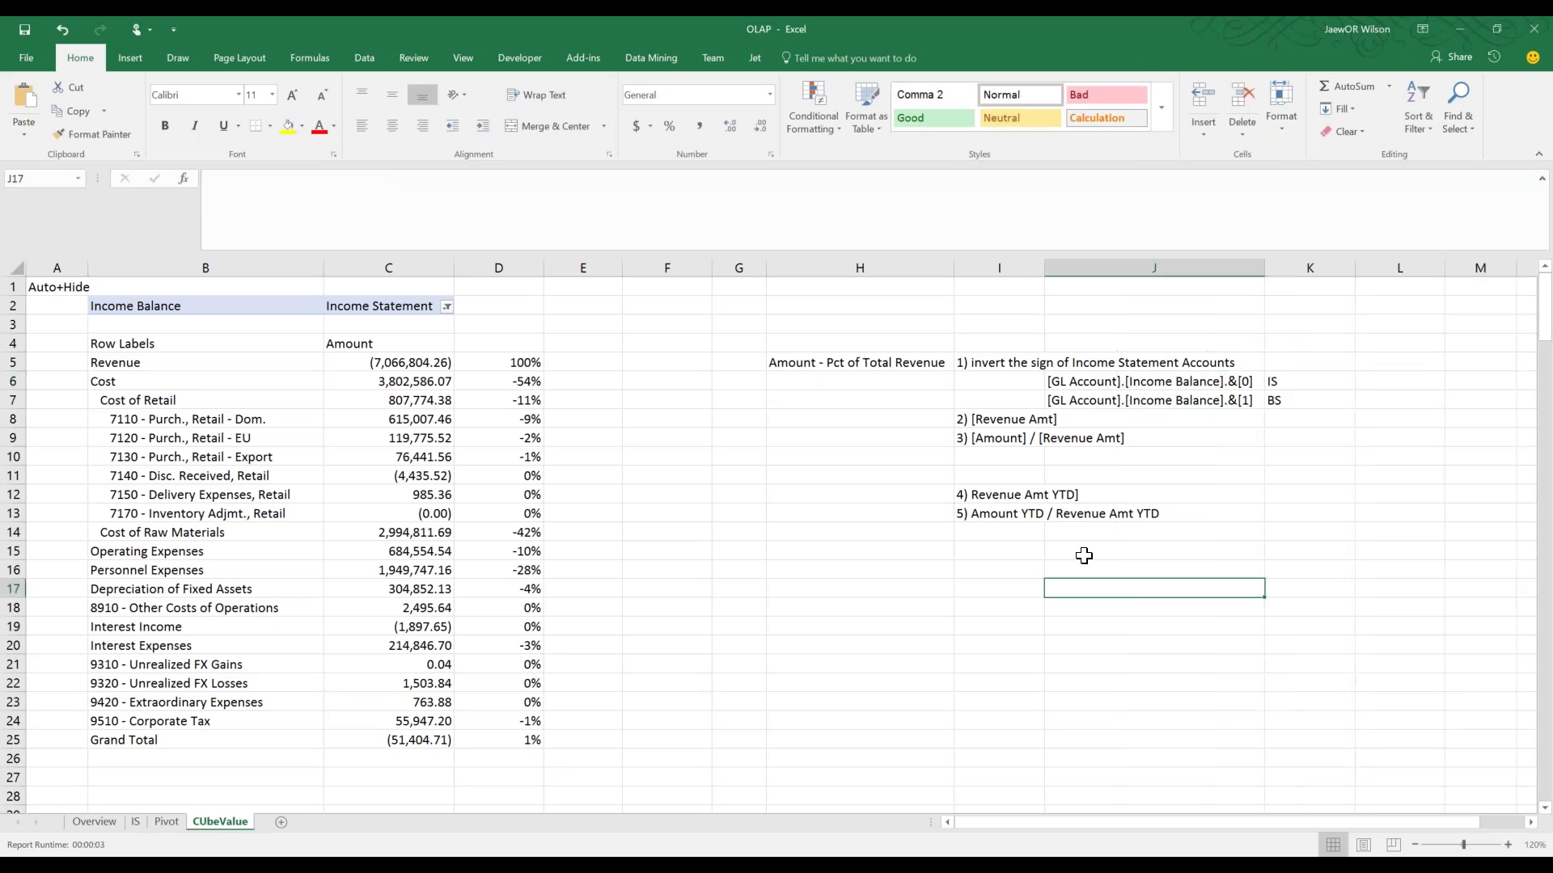
{"action": "left_click", "coordinate": [1002, 437]}
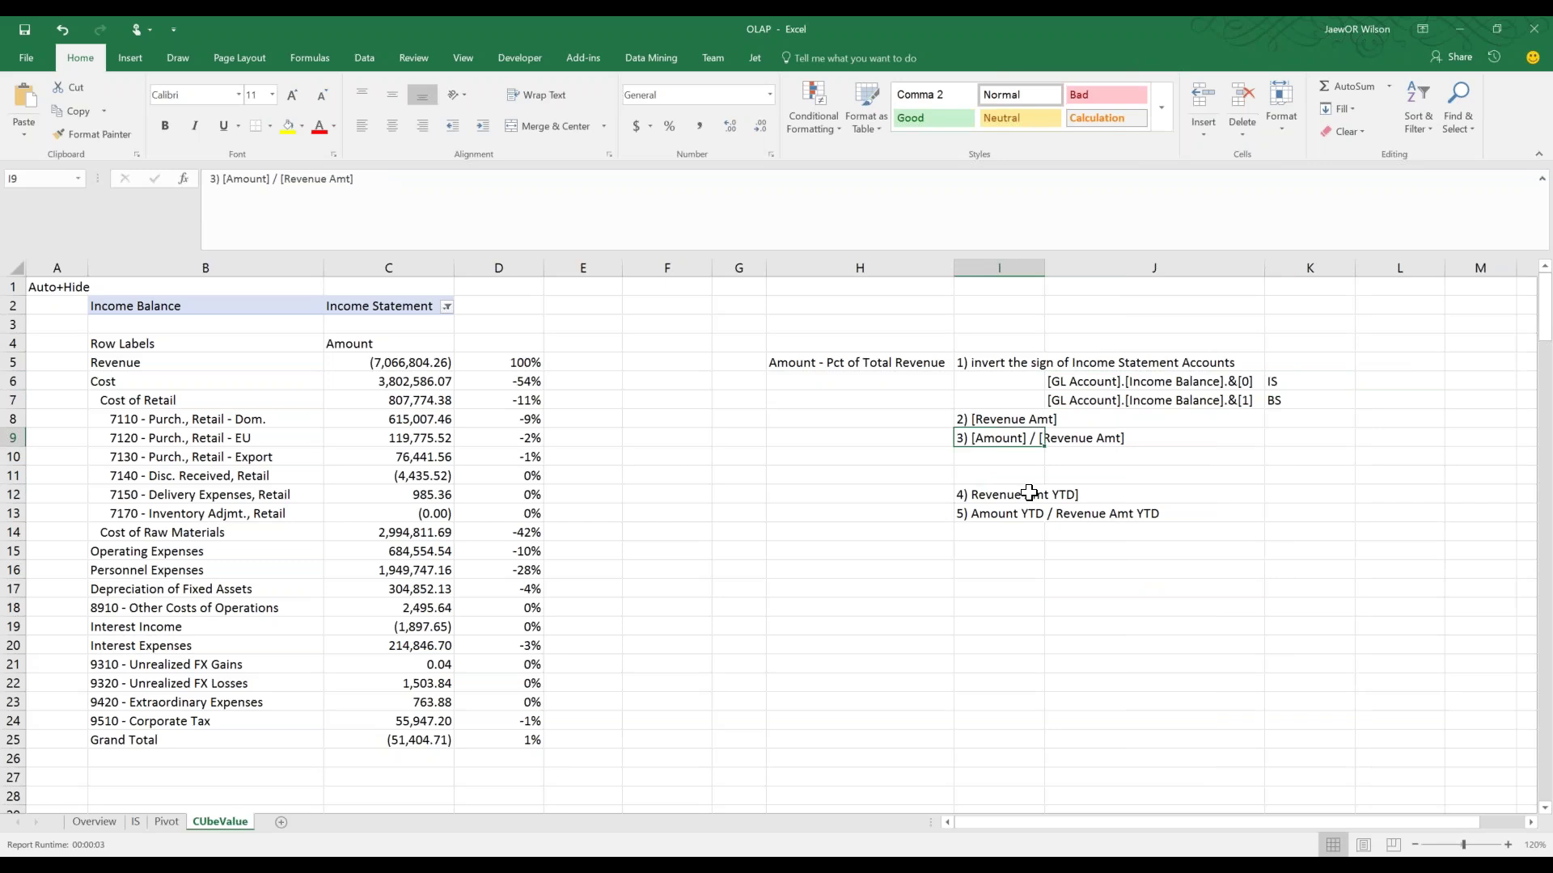
Move the third calculation note to I10 and copy Revenue's member expression [GL Account].[Chart of Accounts].&[6100] from B5 into J9
{"action": "left_click_drag", "start_coordinate": [1003, 439], "coordinate": [1004, 457]}
{"action": "left_click", "coordinate": [1044, 419]}
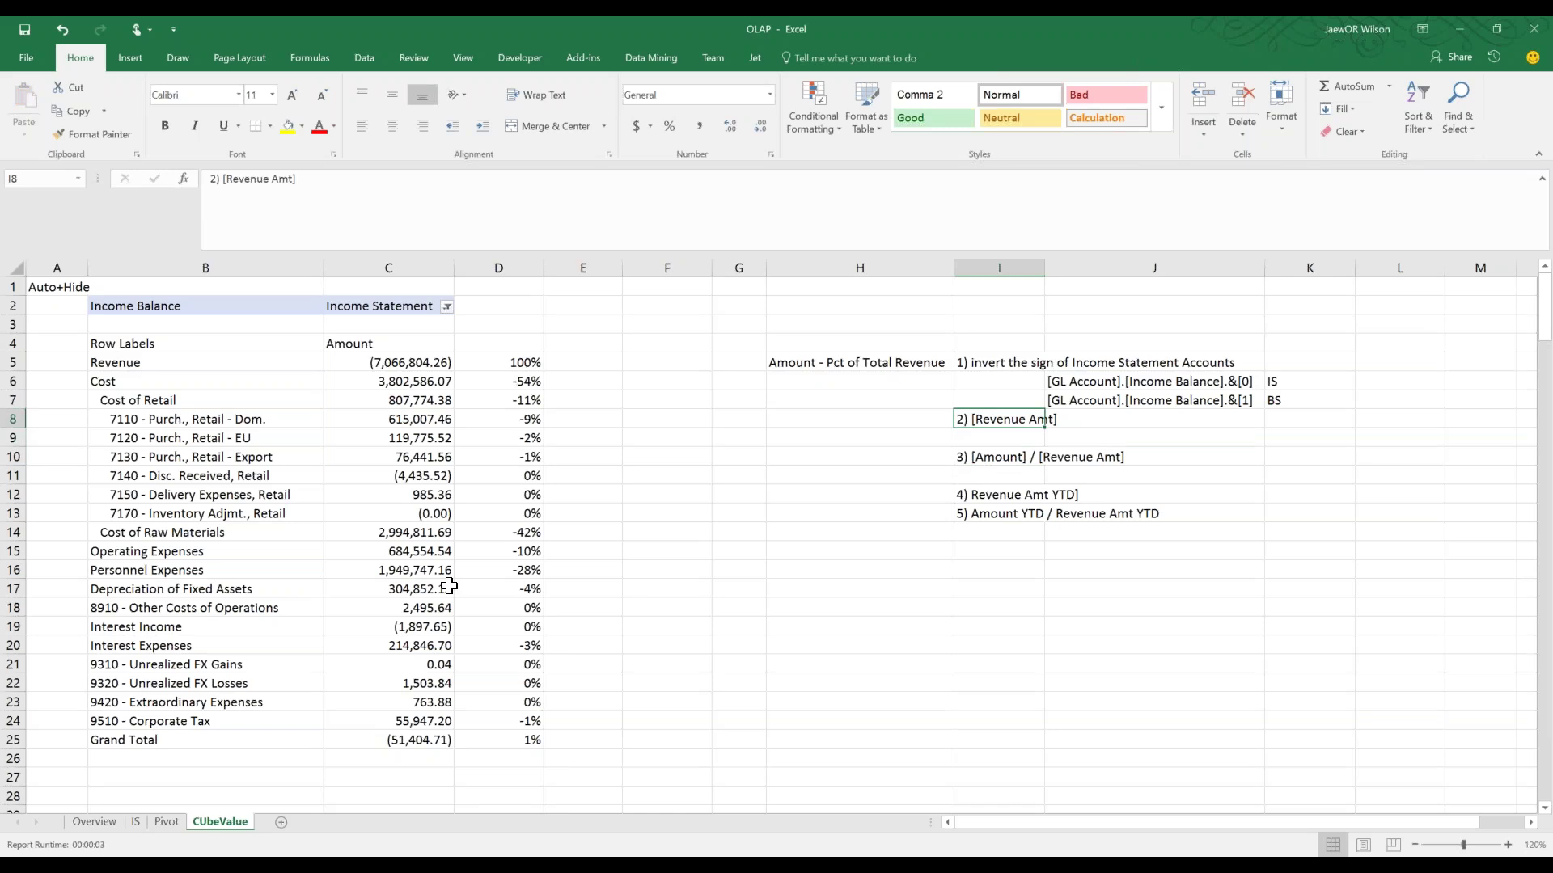
{"action": "left_click", "coordinate": [111, 366]}
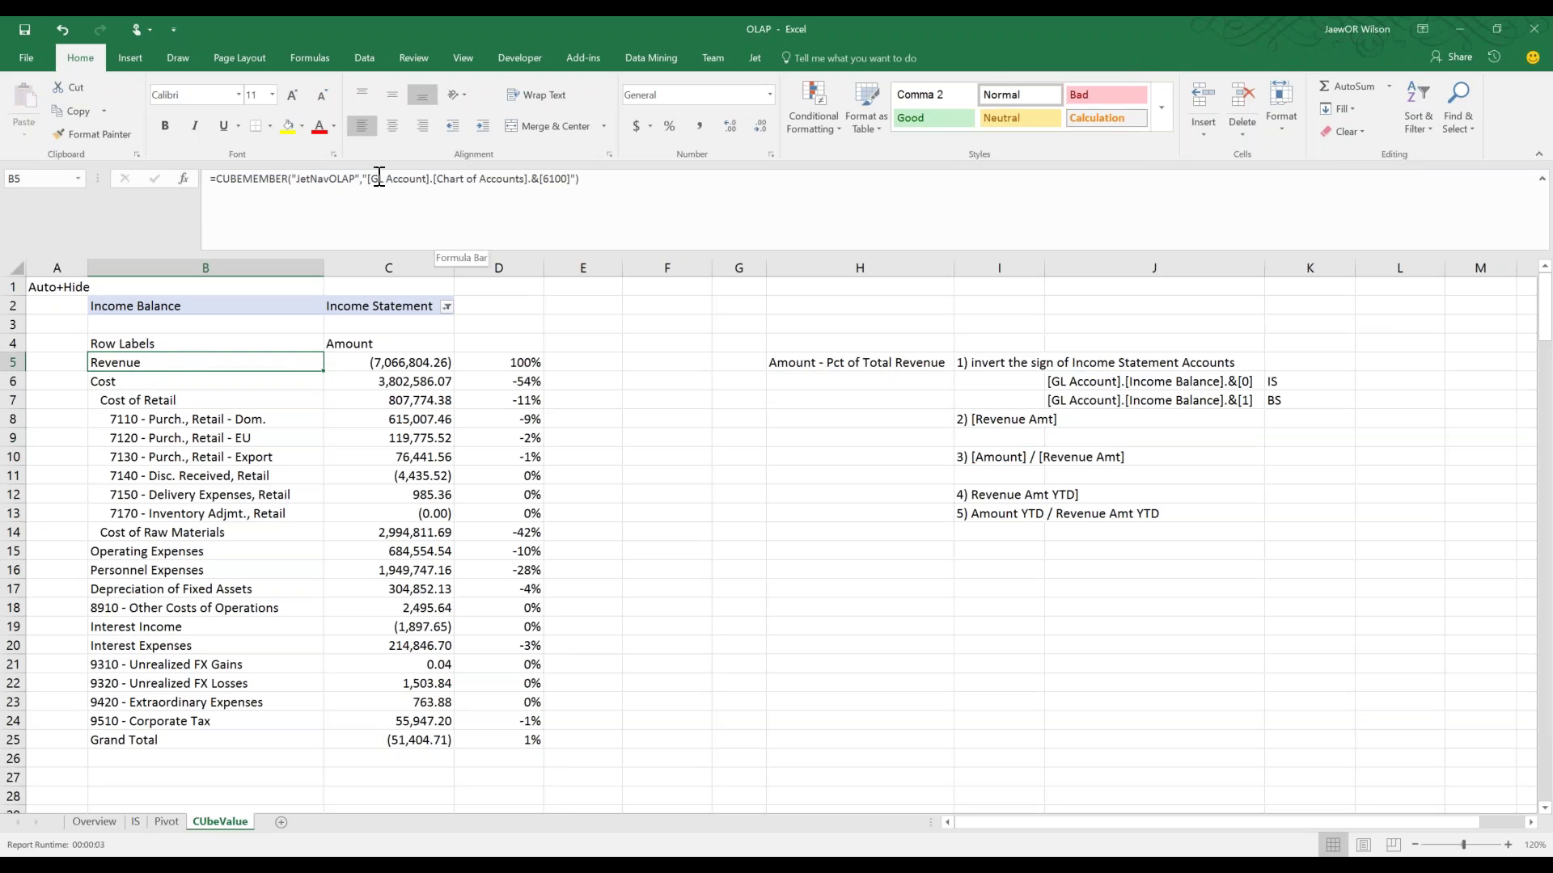
{"action": "left_click_drag", "start_coordinate": [367, 178], "coordinate": [571, 178]}
{"action": "key", "text": "ctrl+c"}
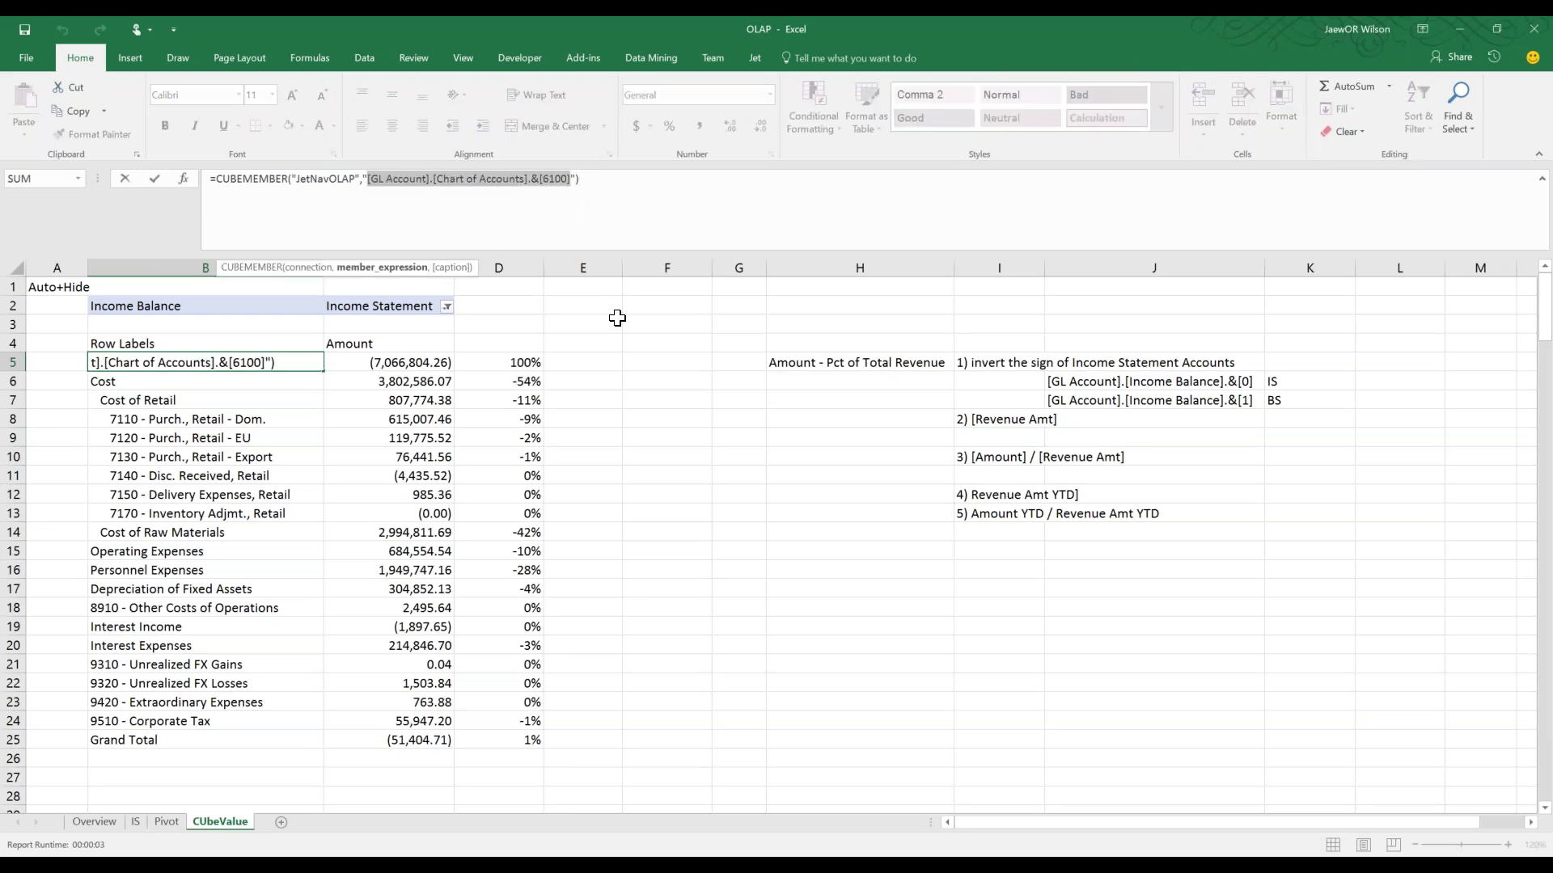
{"action": "left_click", "coordinate": [1113, 430]}
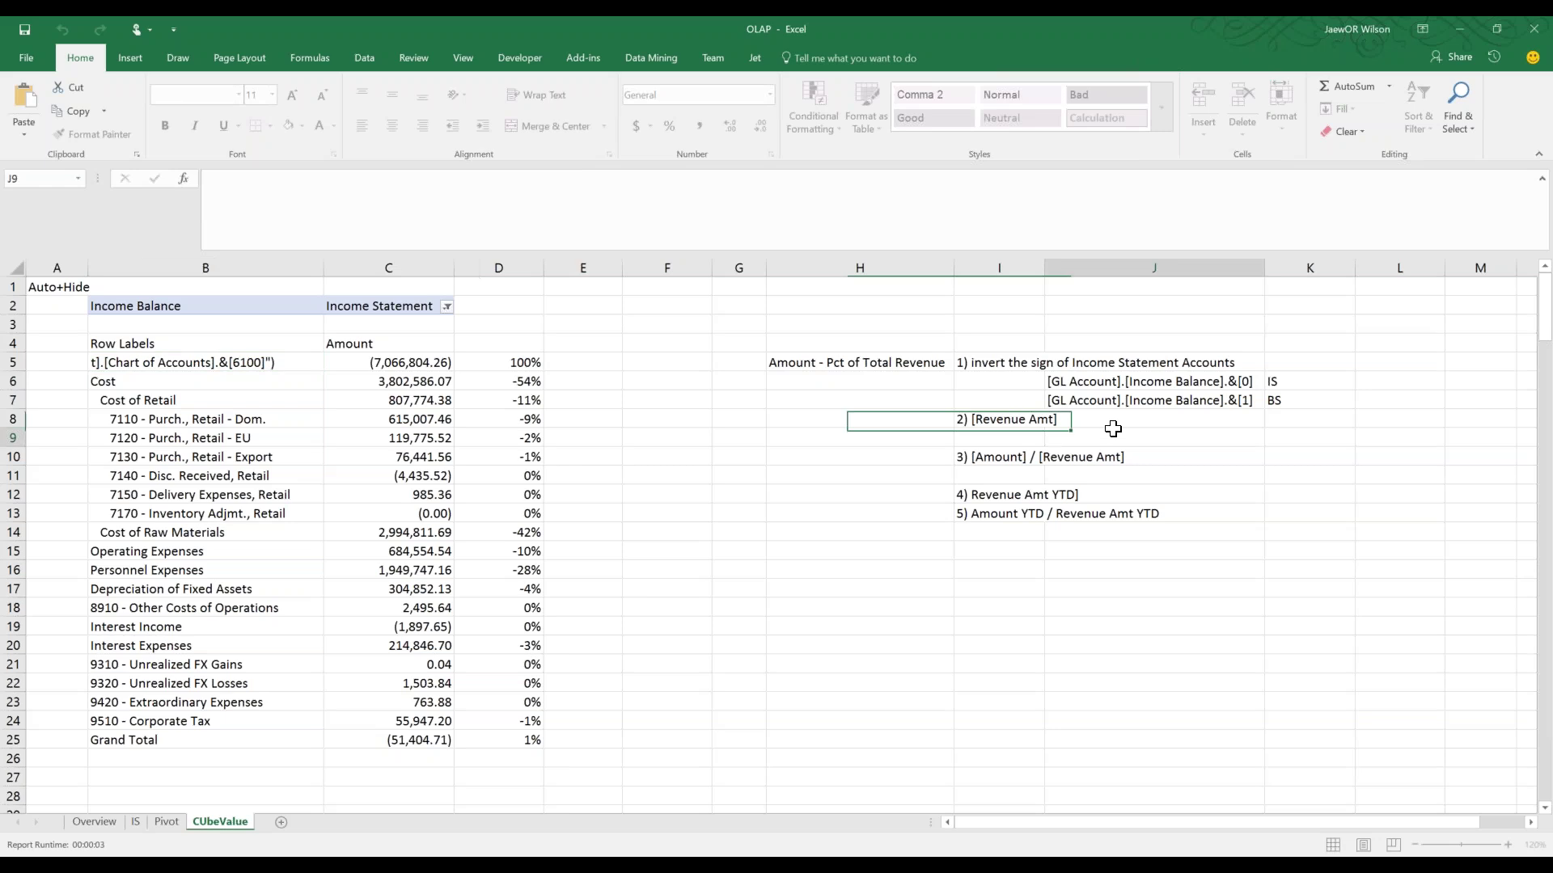
{"action": "key", "text": "ctrl+v"}
{"action": "left_click", "coordinate": [928, 676]}
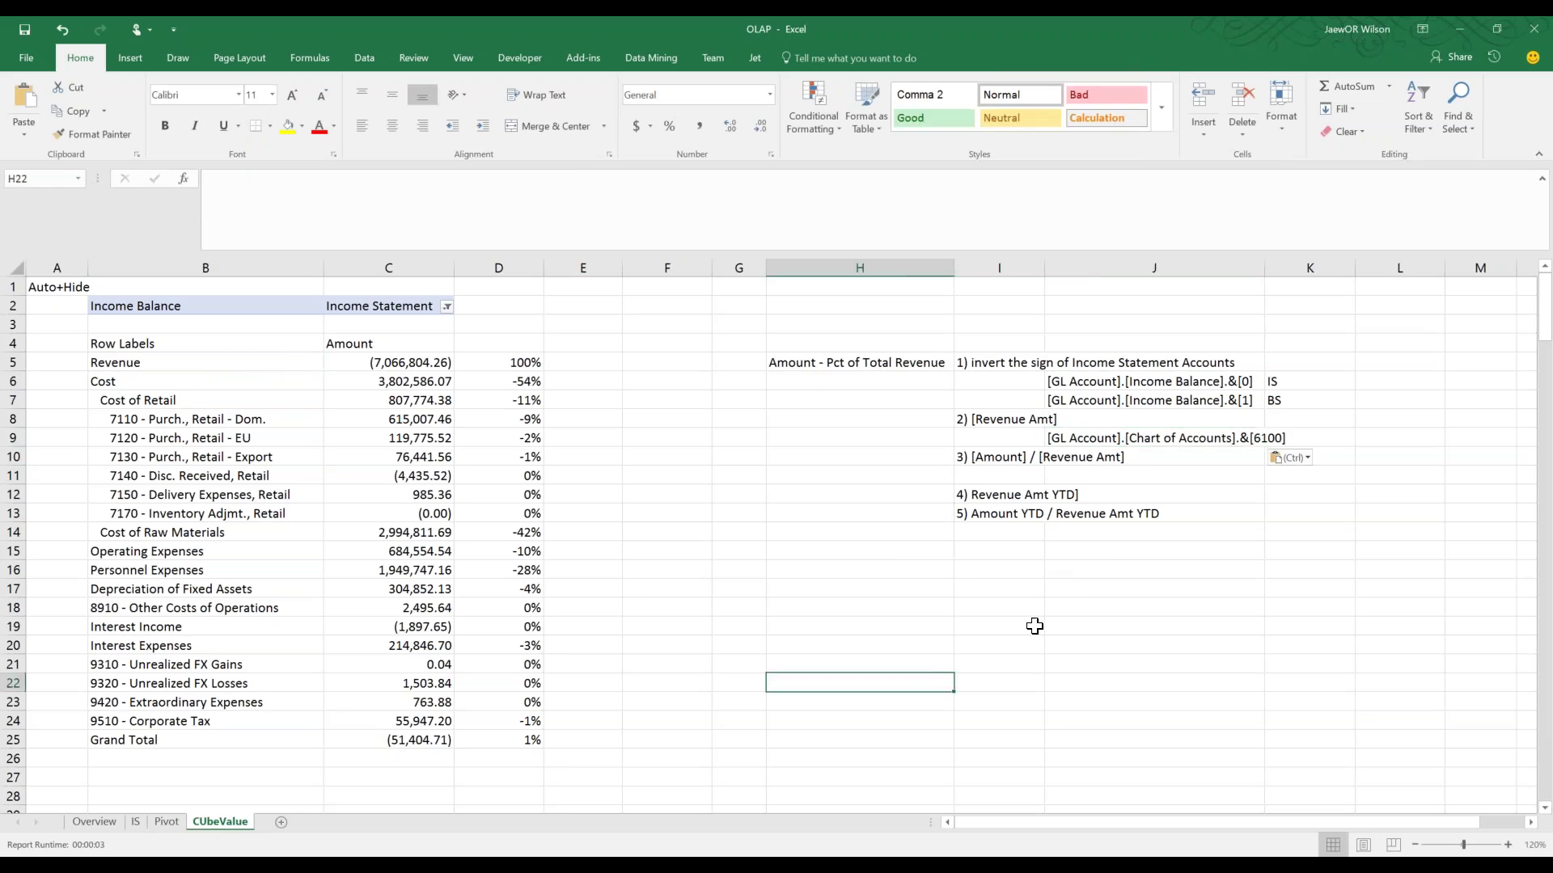
Fit column J to its contents and select the Revenue member expression in J9
{"action": "left_click_drag", "start_coordinate": [1262, 269], "coordinate": [1260, 269]}
{"action": "double_click", "coordinate": [1261, 268]}
{"action": "left_click", "coordinate": [1253, 437]}
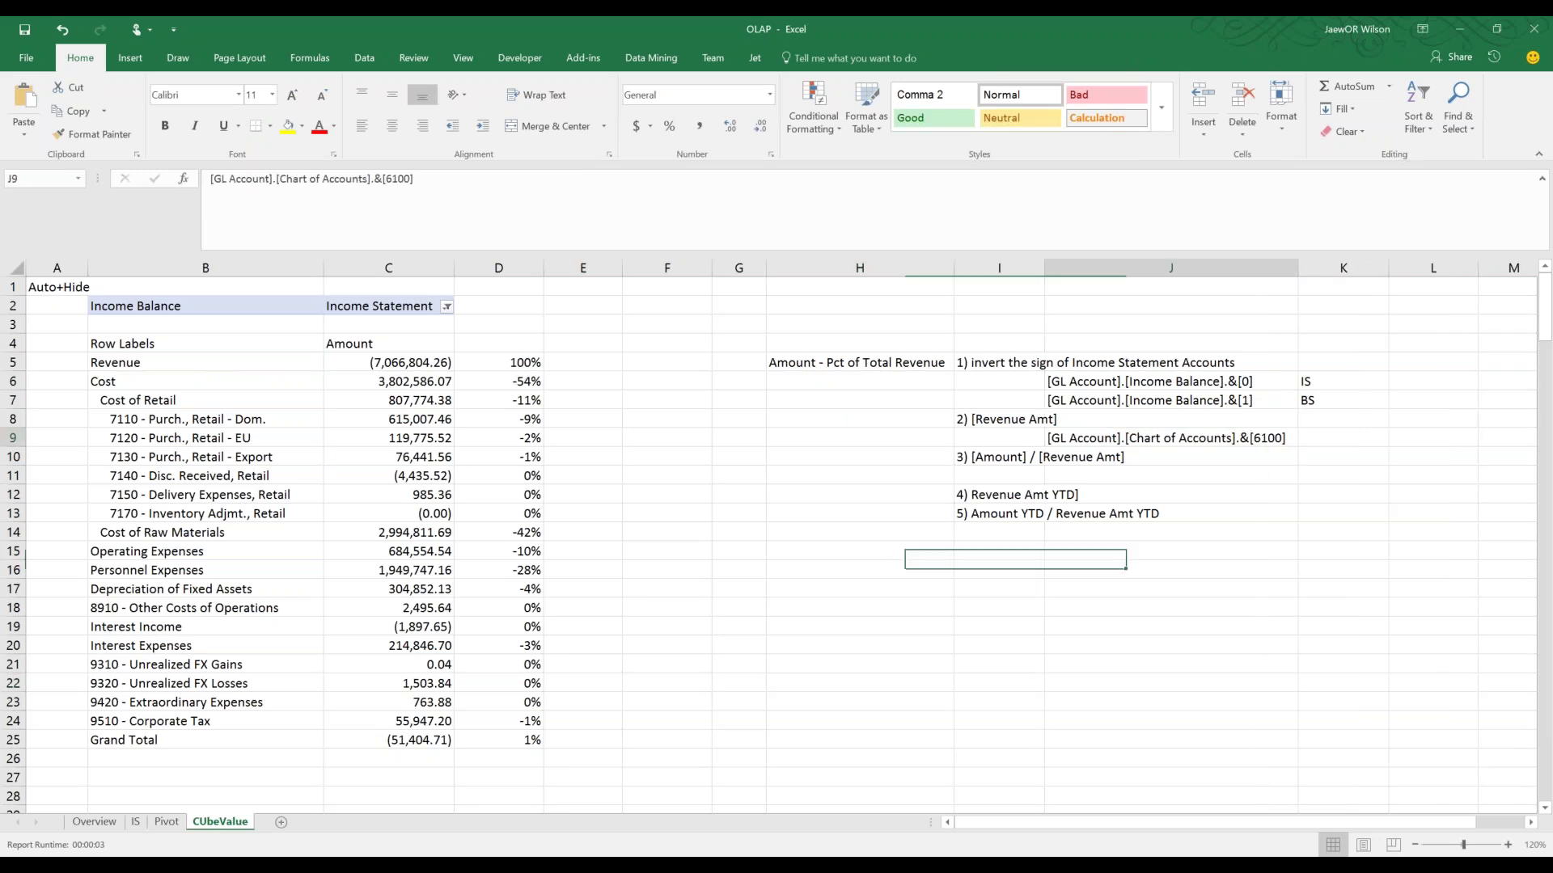
{"action": "left_click", "coordinate": [1329, 445]}
{"action": "left_click", "coordinate": [1143, 438]}
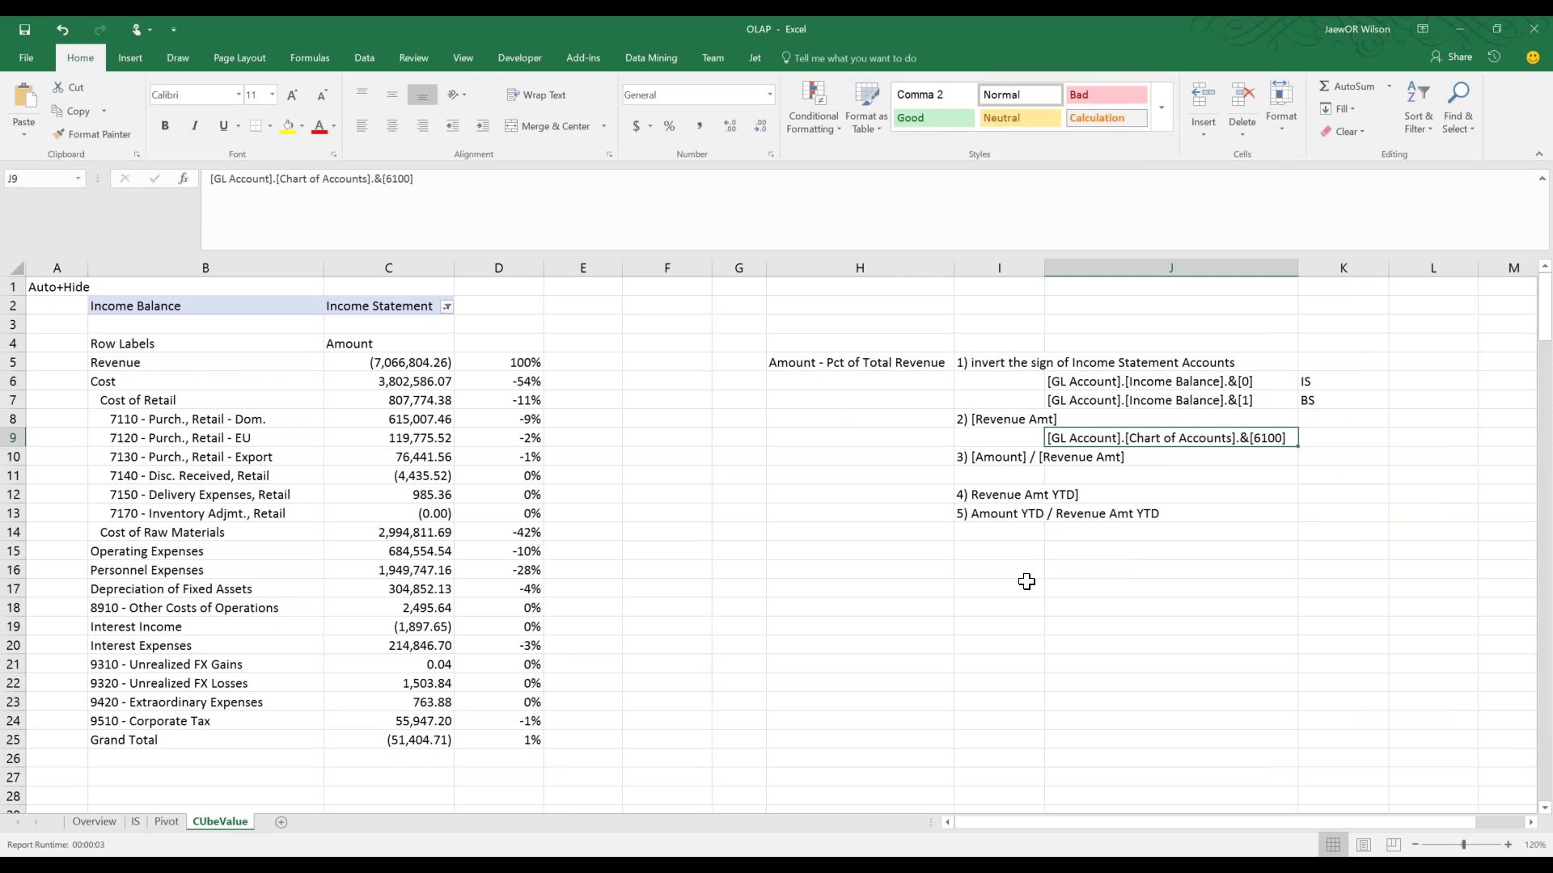
Switch to Jet Data Manager Server and widen its window, rechecking the sign inversion note in I5 of the workbook
{"action": "key", "text": "alt+Tab"}
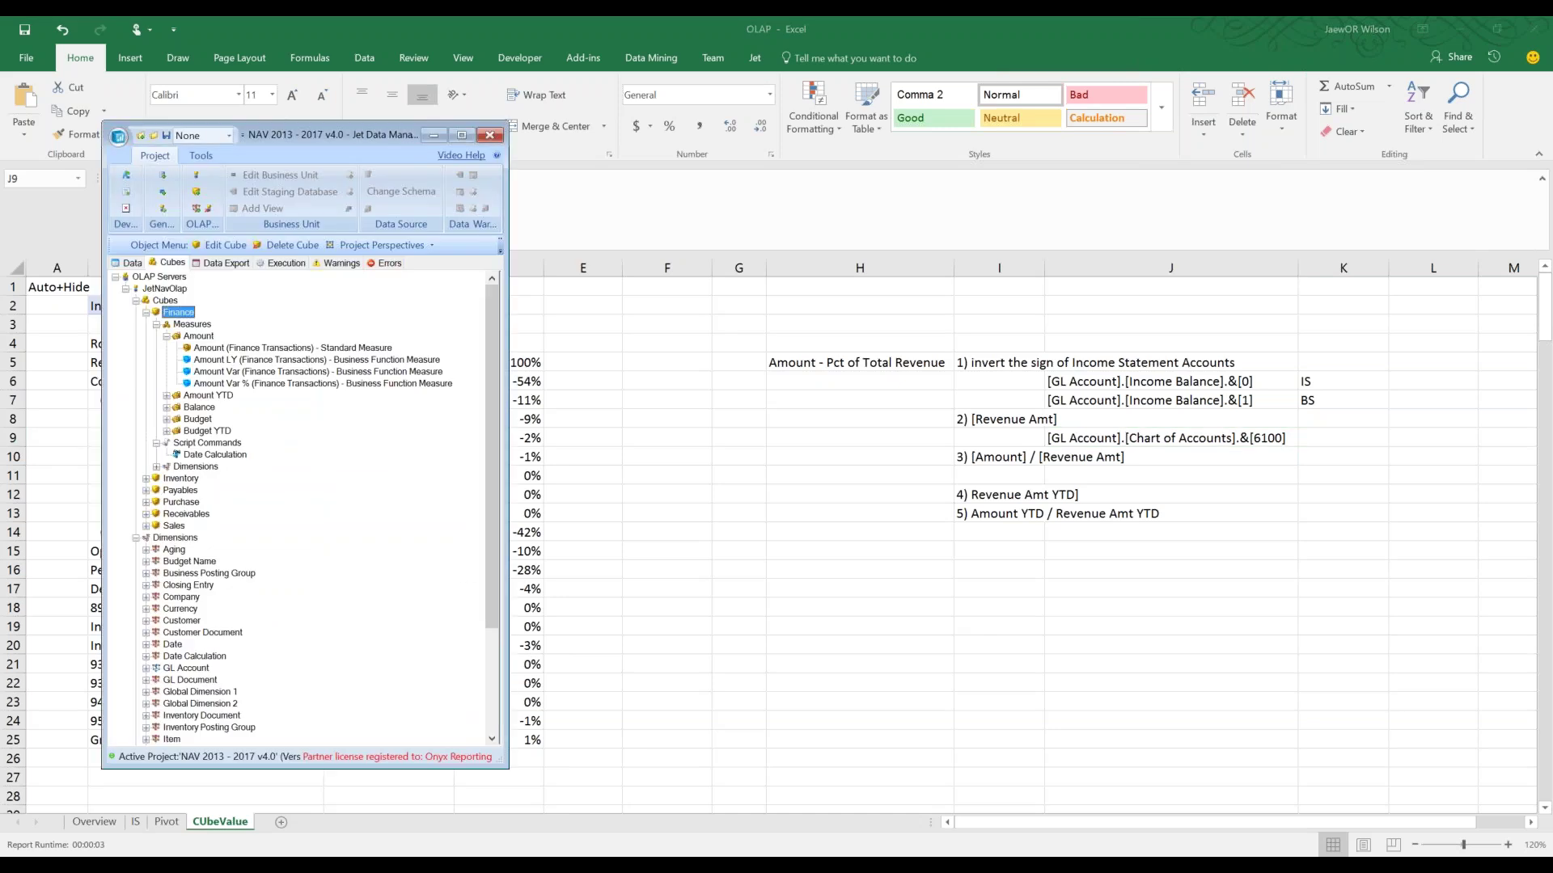
{"action": "left_click_drag", "start_coordinate": [508, 346], "coordinate": [603, 347]}
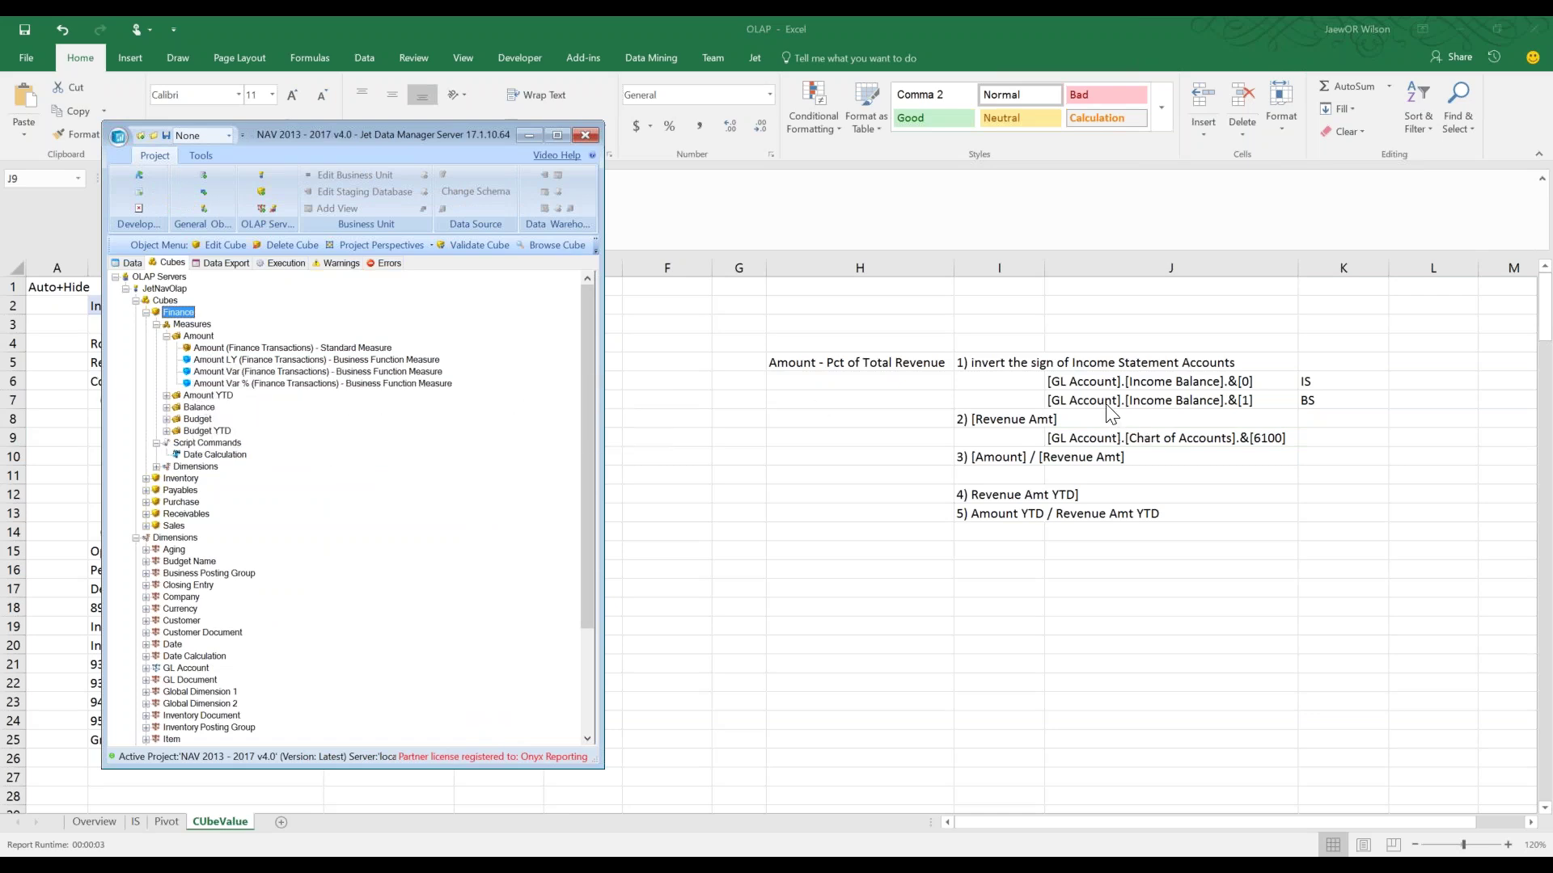
{"action": "left_click", "coordinate": [983, 360]}
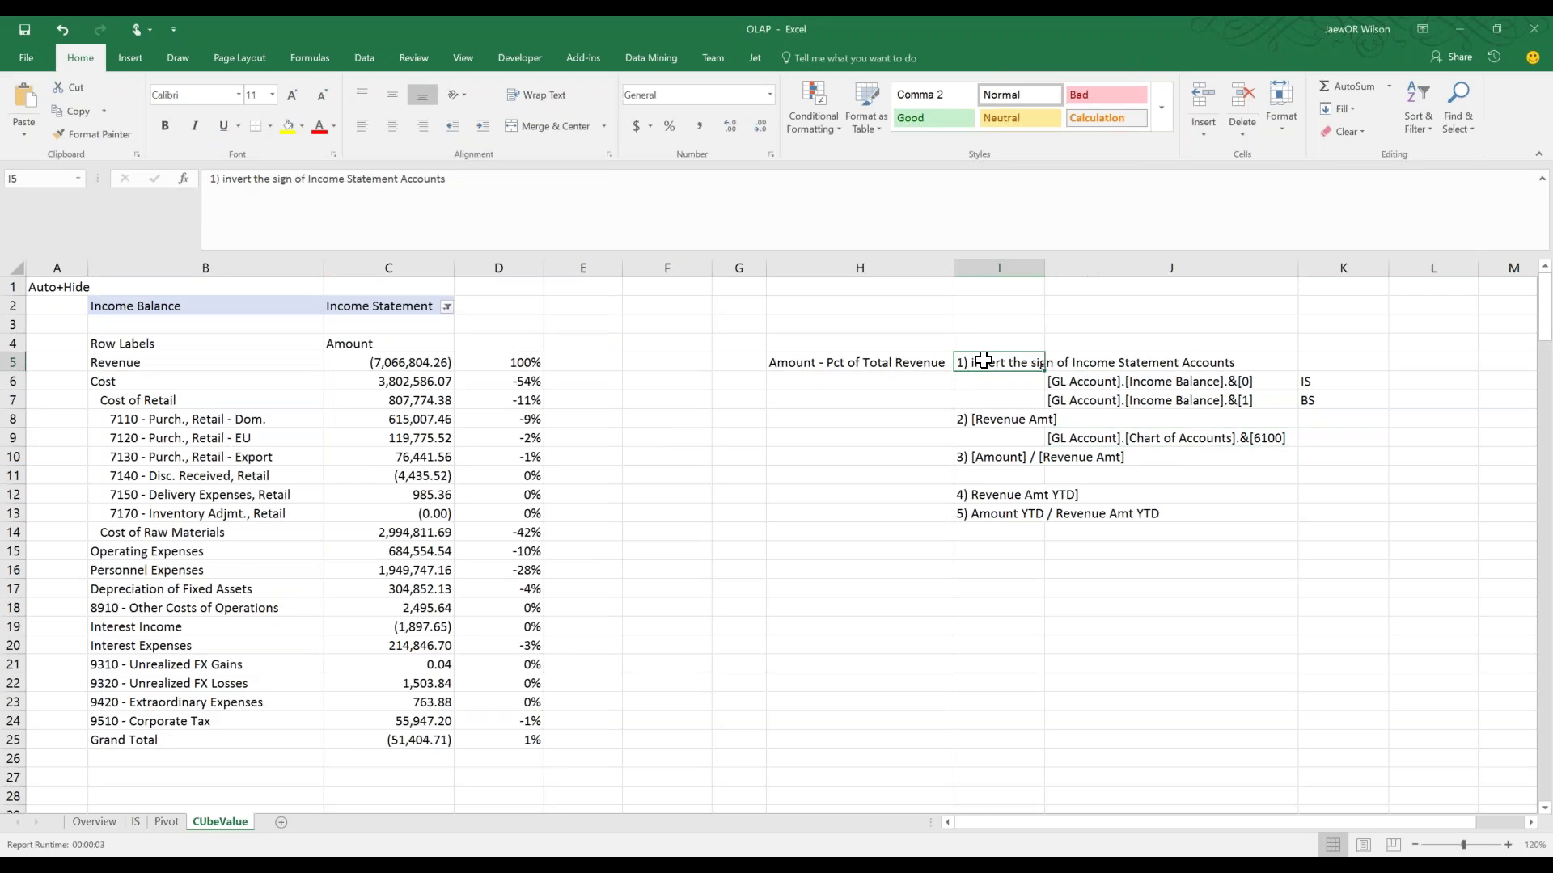
{"action": "key", "text": "alt+Tab"}
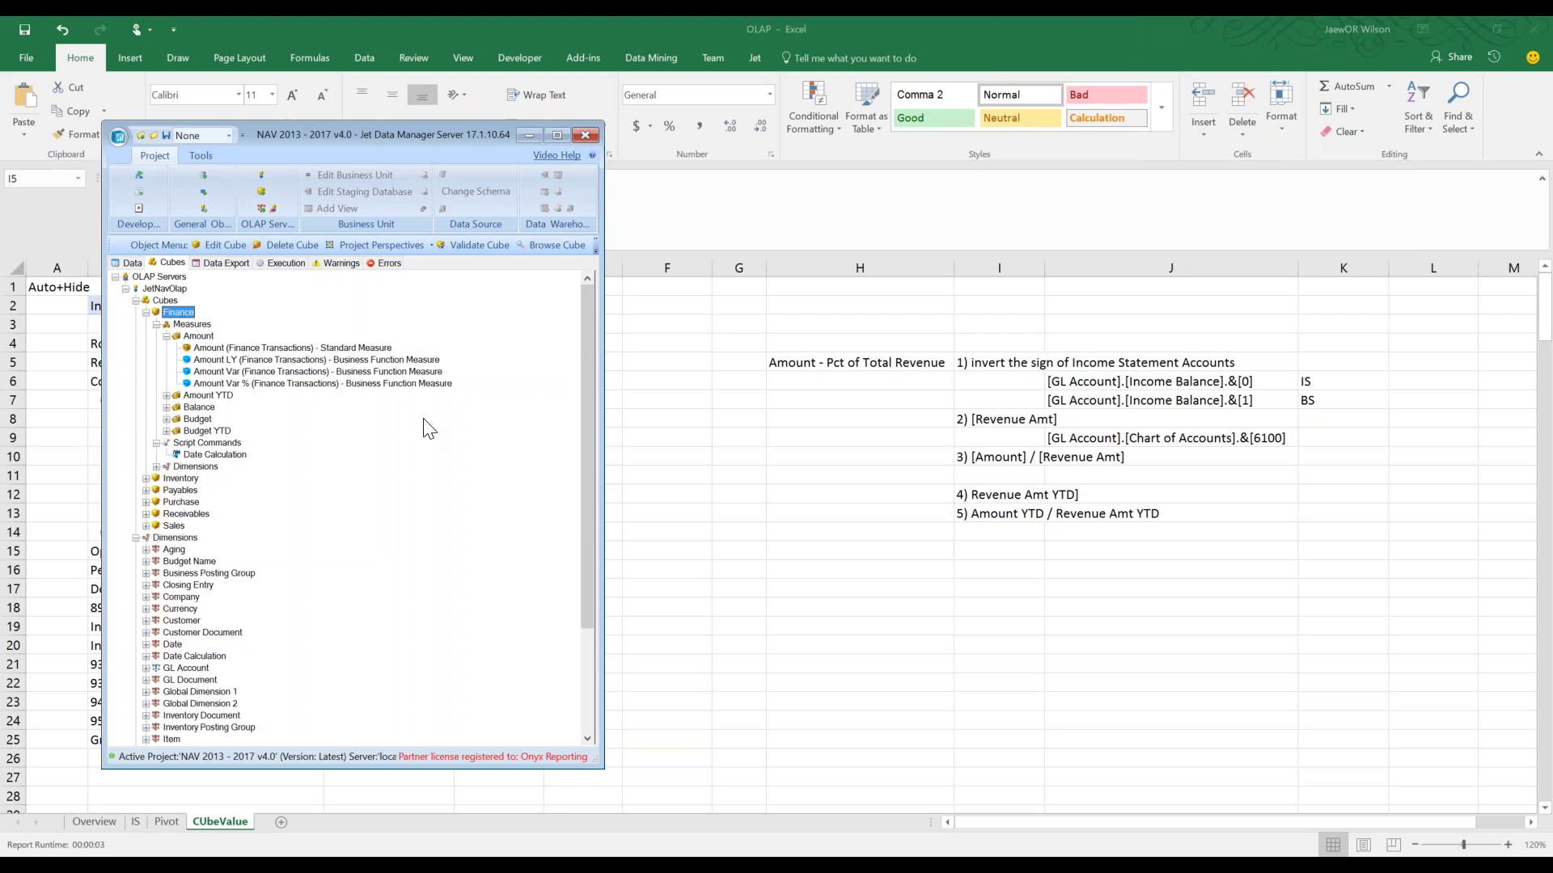
Start a calculated measure in the Finance cube's Amount folder and name it "Amount - Display"
{"action": "left_click", "coordinate": [216, 350]}
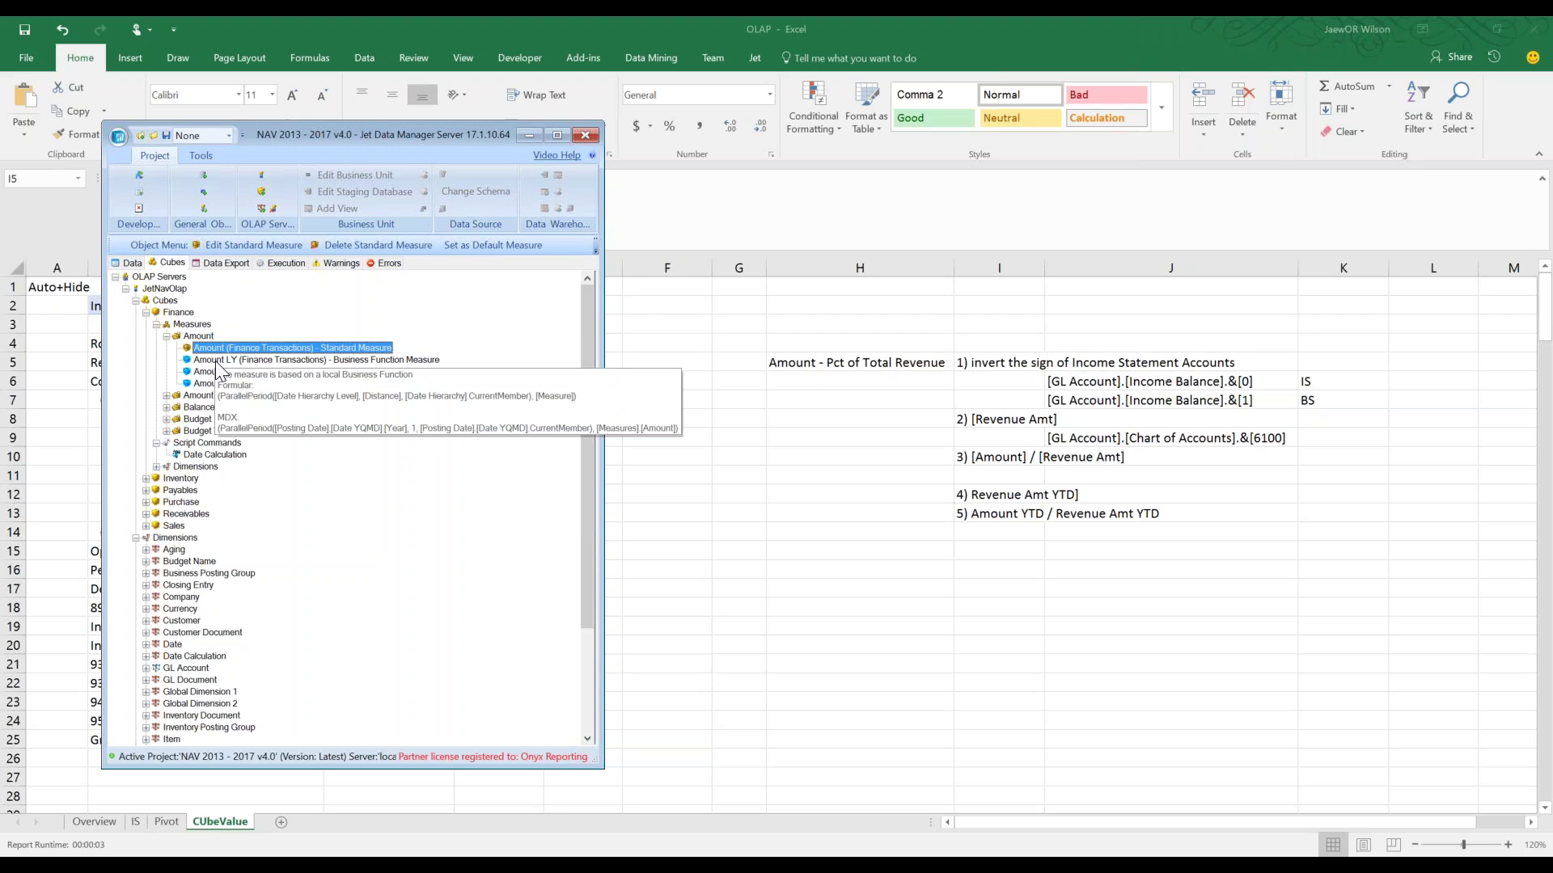
{"action": "right_click", "coordinate": [212, 335]}
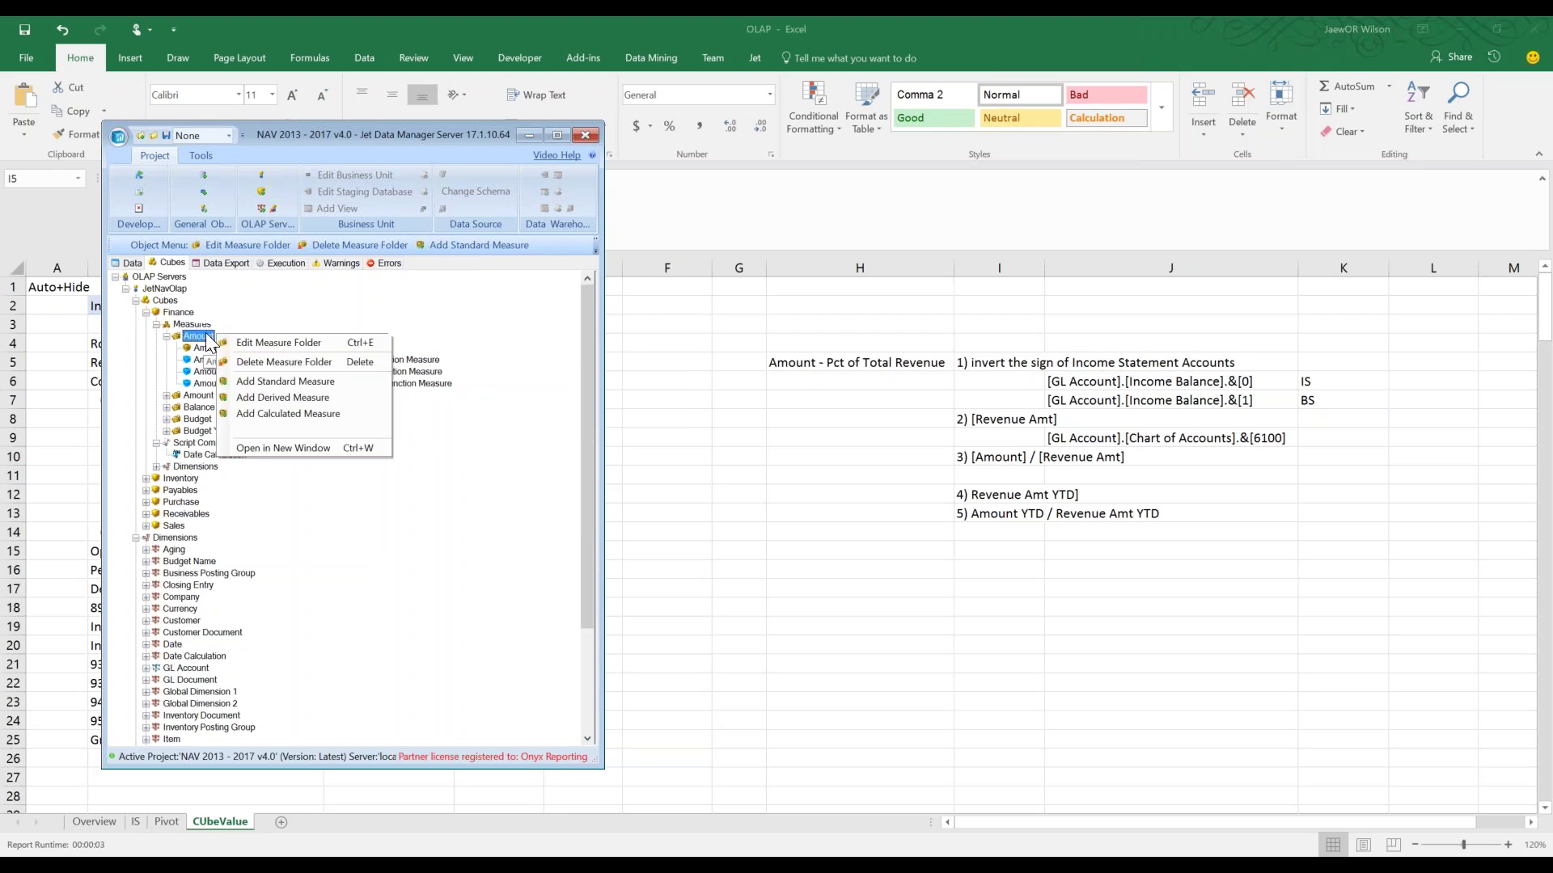
{"action": "left_click", "coordinate": [272, 413]}
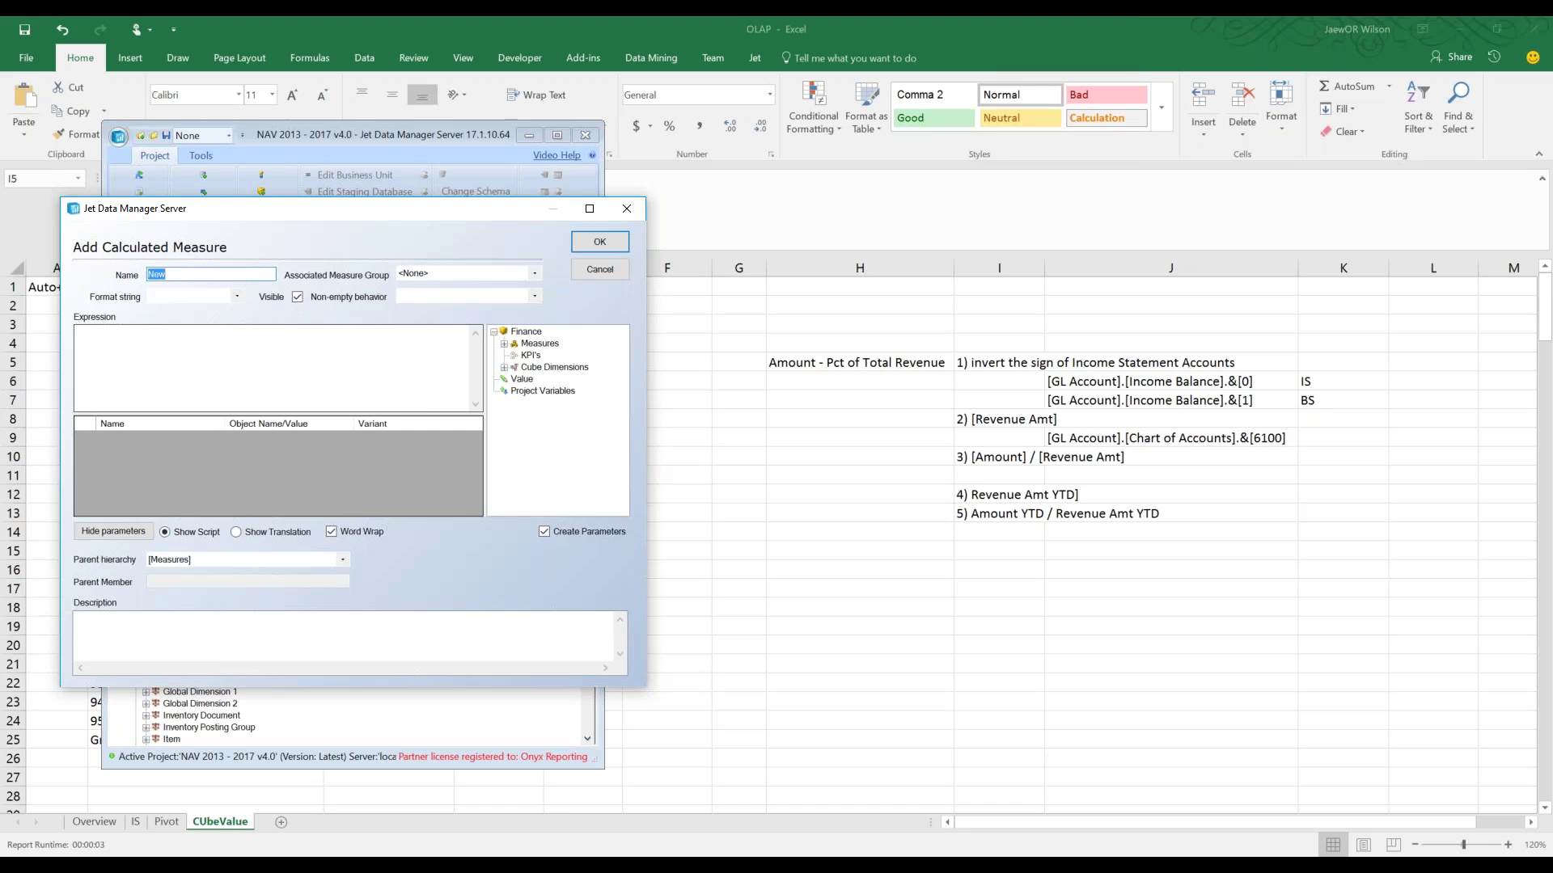
{"action": "type", "text": "Dis"}
{"action": "key", "text": "BackSpace"}
{"action": "key", "text": "BackSpace"}
{"action": "key", "text": "BackSpace"}
{"action": "key", "text": "BackSpace"}
{"action": "key", "text": "BackSpace"}
{"action": "key", "text": "BackSpace"}
{"action": "key", "text": "BackSpace"}
{"action": "key", "text": "BackSpace"}
{"action": "key", "text": "BackSpace"}
Give the Amount - Display measure the format string #,# and associate it with the Finance Transactions measure group
{"action": "left_click", "coordinate": [190, 296]}
{"action": "type", "text": "#"}
{"action": "key", "text": "Tab"}
{"action": "left_click", "coordinate": [475, 276]}
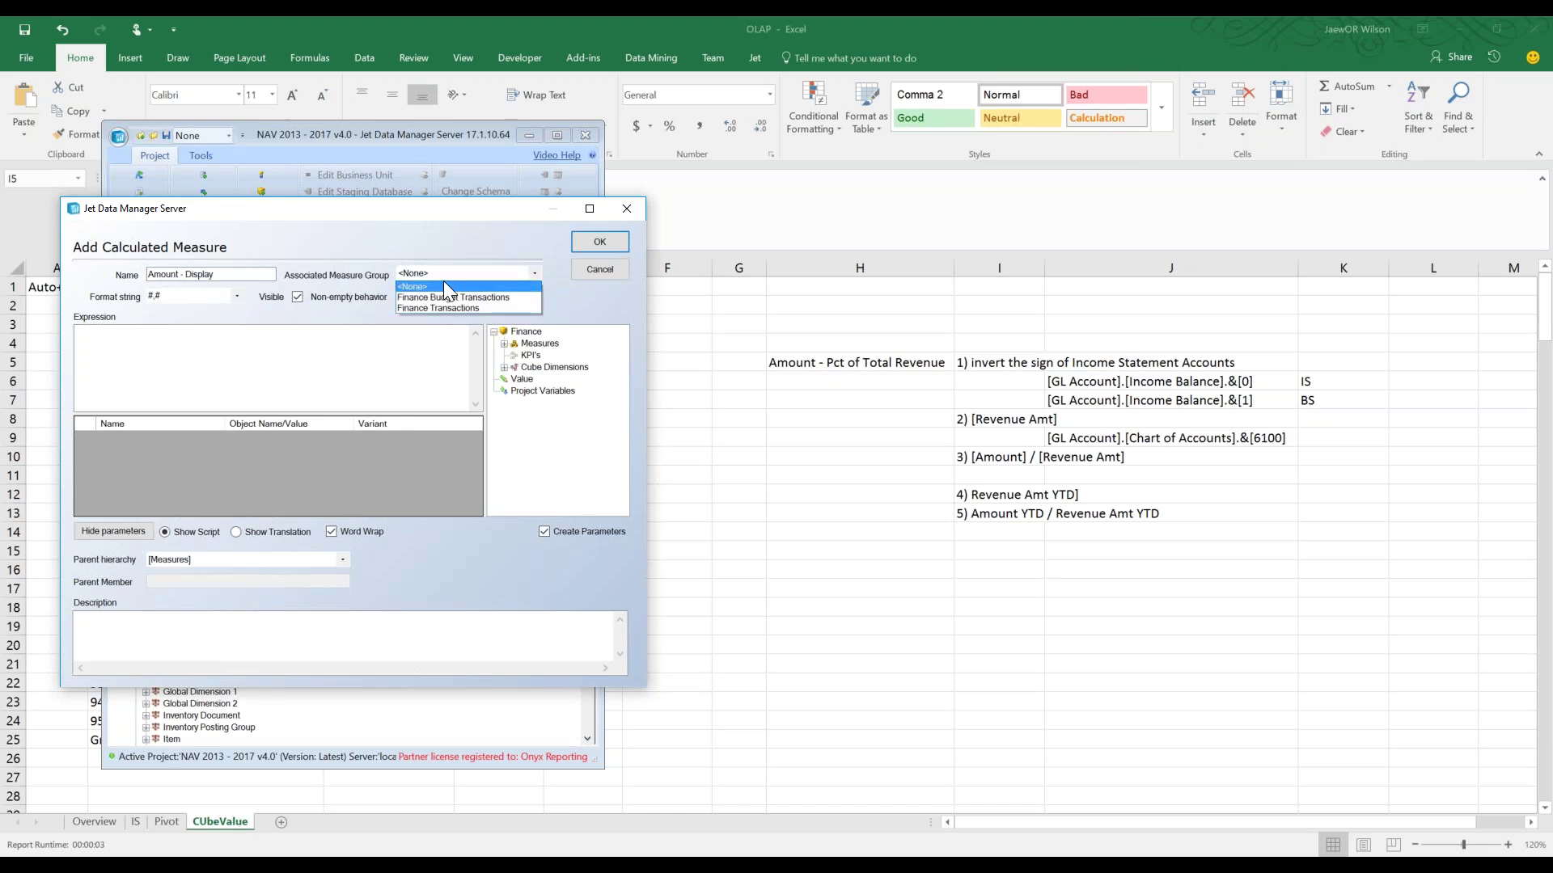
{"action": "left_click", "coordinate": [440, 300]}
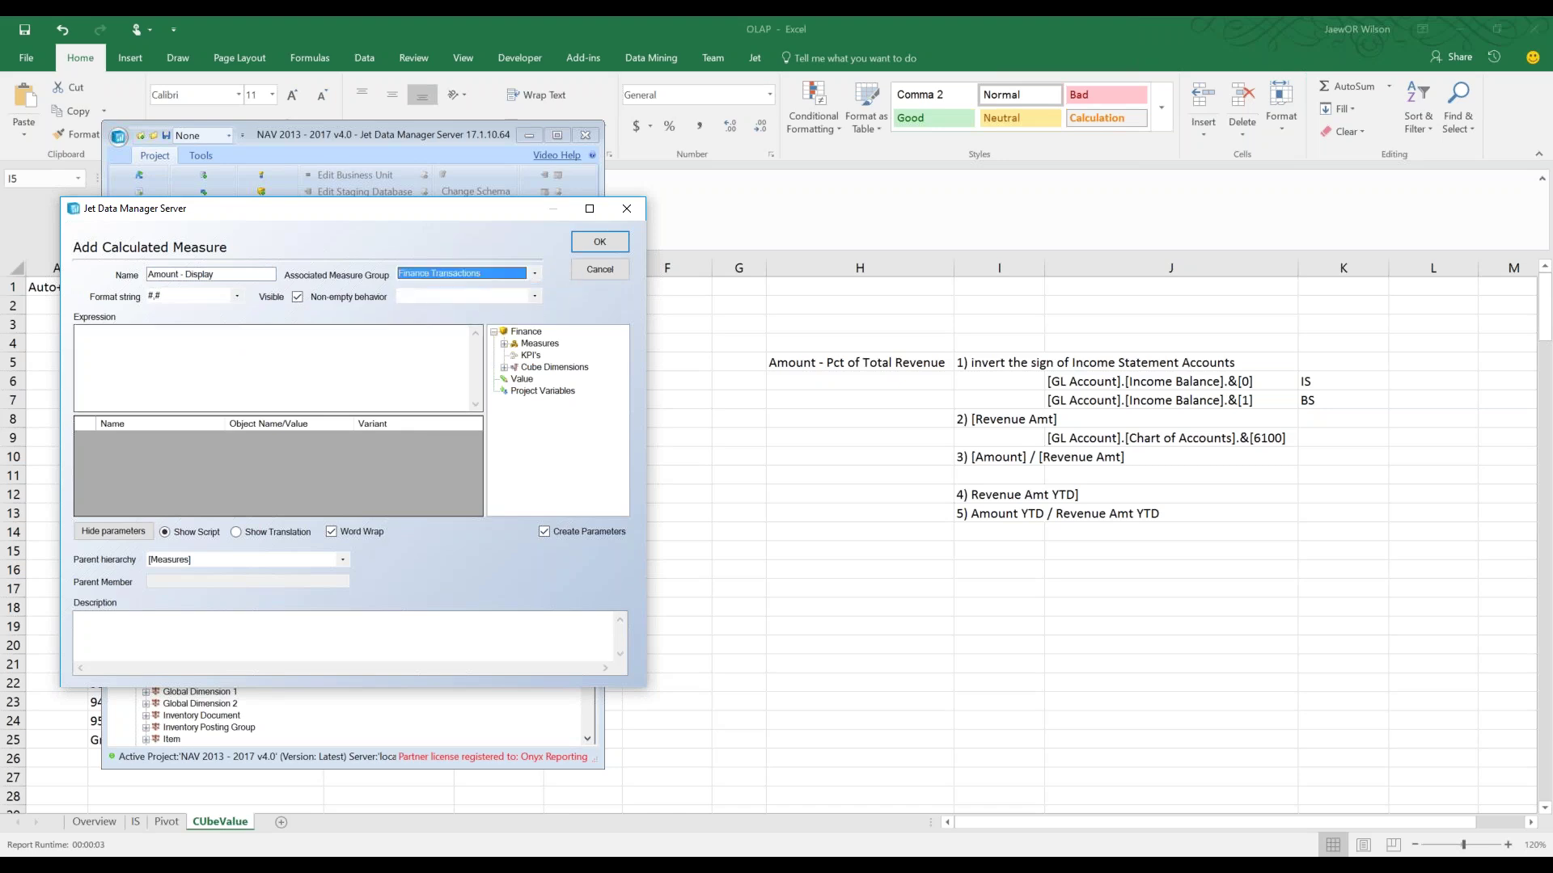
Set the Amount - Display expression to the [Measures].[Amount] measure and save the calculated measure
{"action": "left_click", "coordinate": [397, 362]}
{"action": "left_click", "coordinate": [504, 343]}
{"action": "left_click_drag", "start_coordinate": [526, 346], "coordinate": [402, 370]}
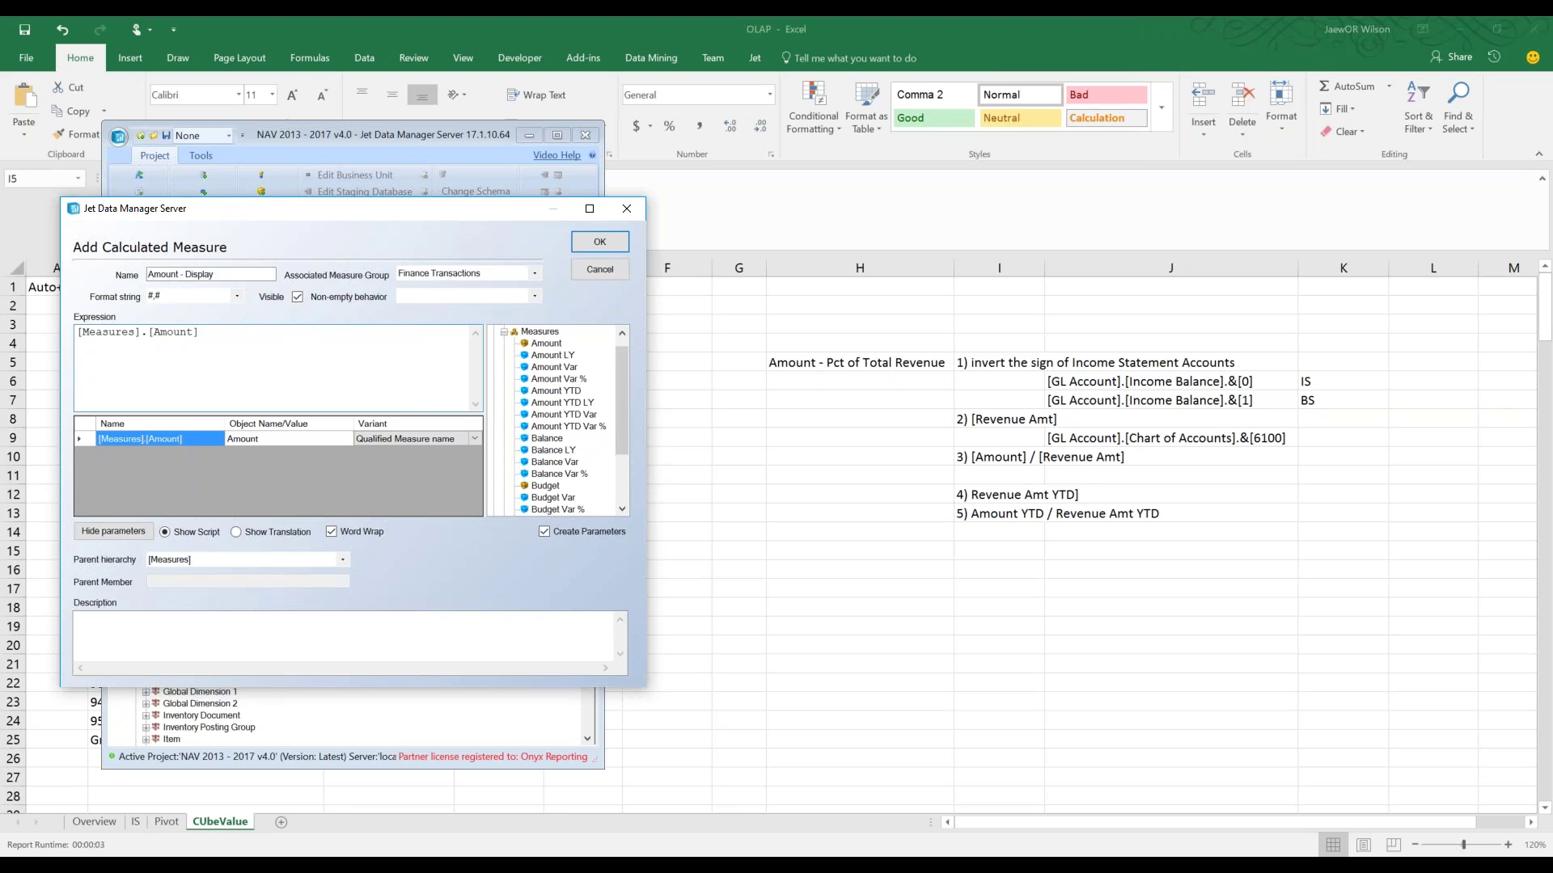
{"action": "left_click", "coordinate": [600, 242]}
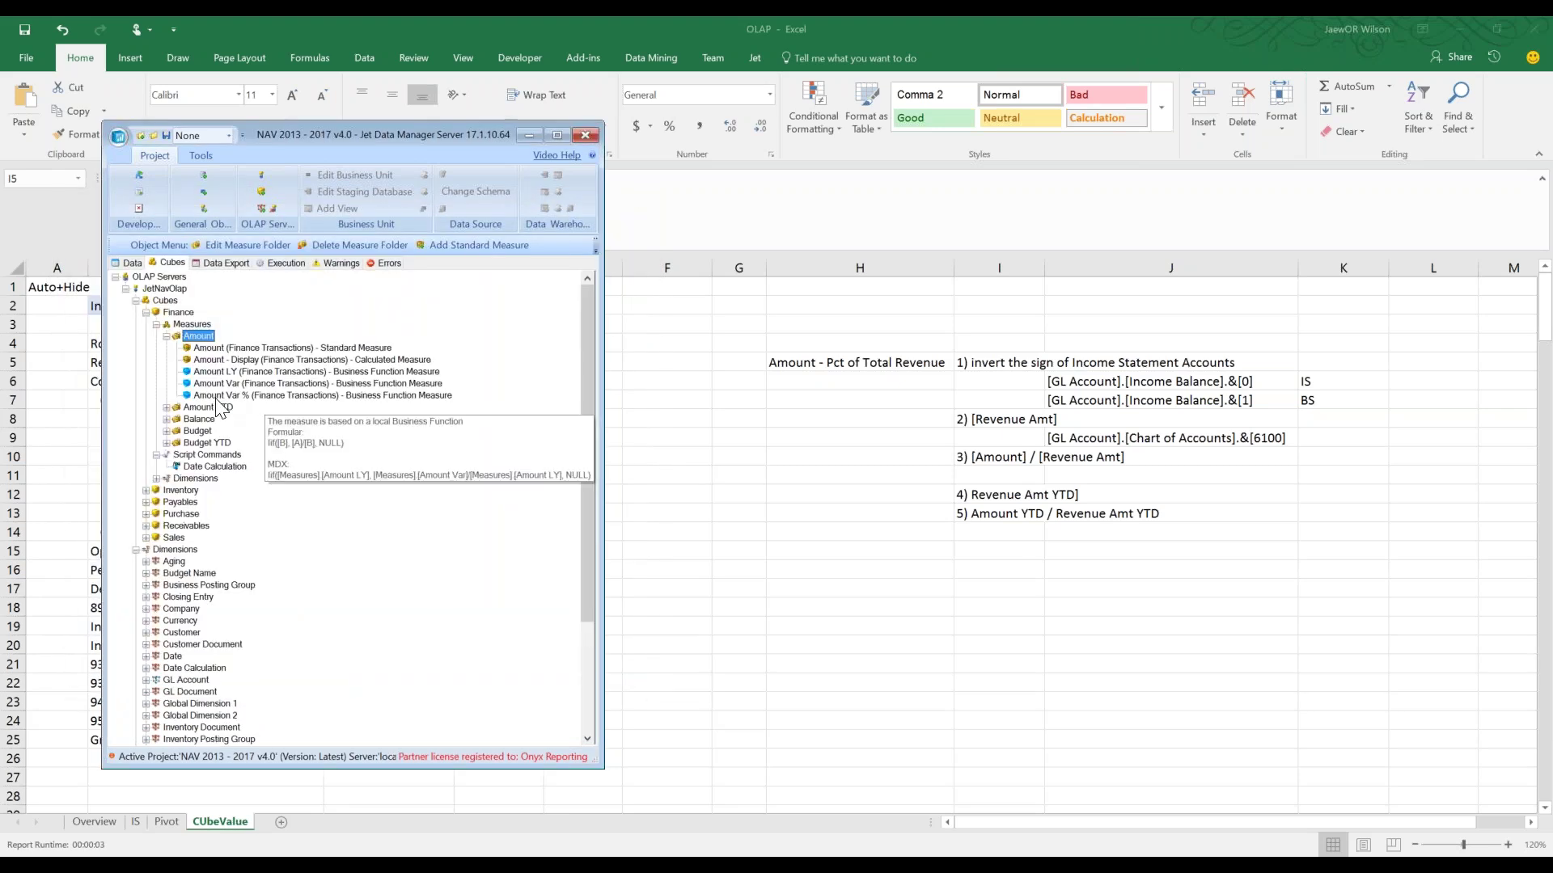
Reapply the calculated measures and script commands on the Finance cube
{"action": "left_click_drag", "start_coordinate": [219, 361], "coordinate": [194, 328]}
{"action": "left_click", "coordinate": [178, 313]}
{"action": "right_click", "coordinate": [194, 313]}
{"action": "mouse_move", "coordinate": [282, 497]}
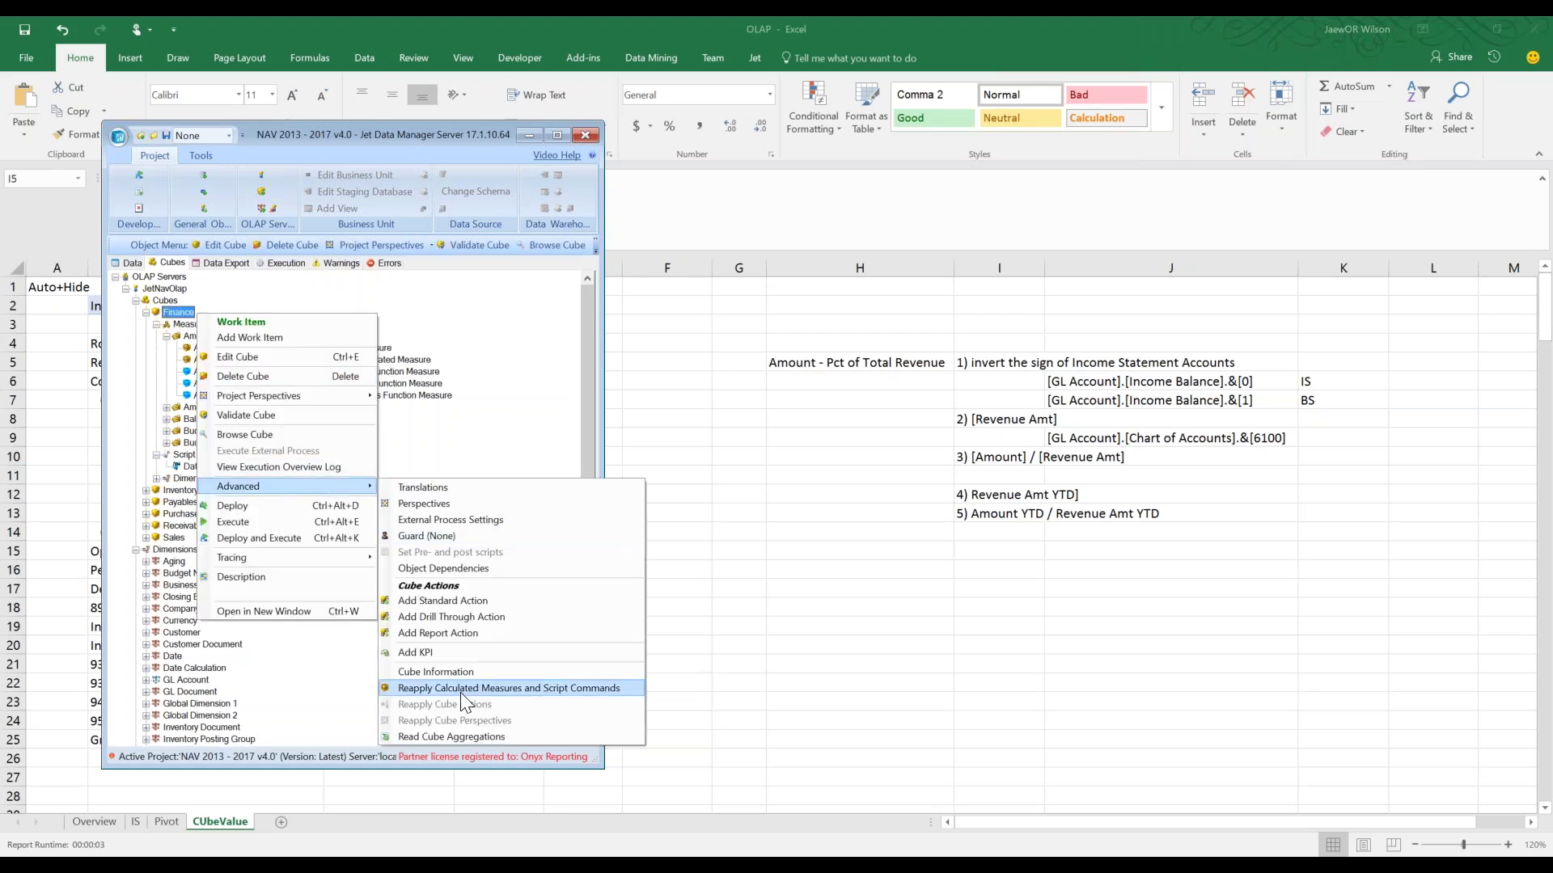
{"action": "left_click", "coordinate": [473, 686]}
In Excel, refresh the PivotTable on the Pivot sheet and add the Amount - Display measure to its values
{"action": "left_click", "coordinate": [93, 422]}
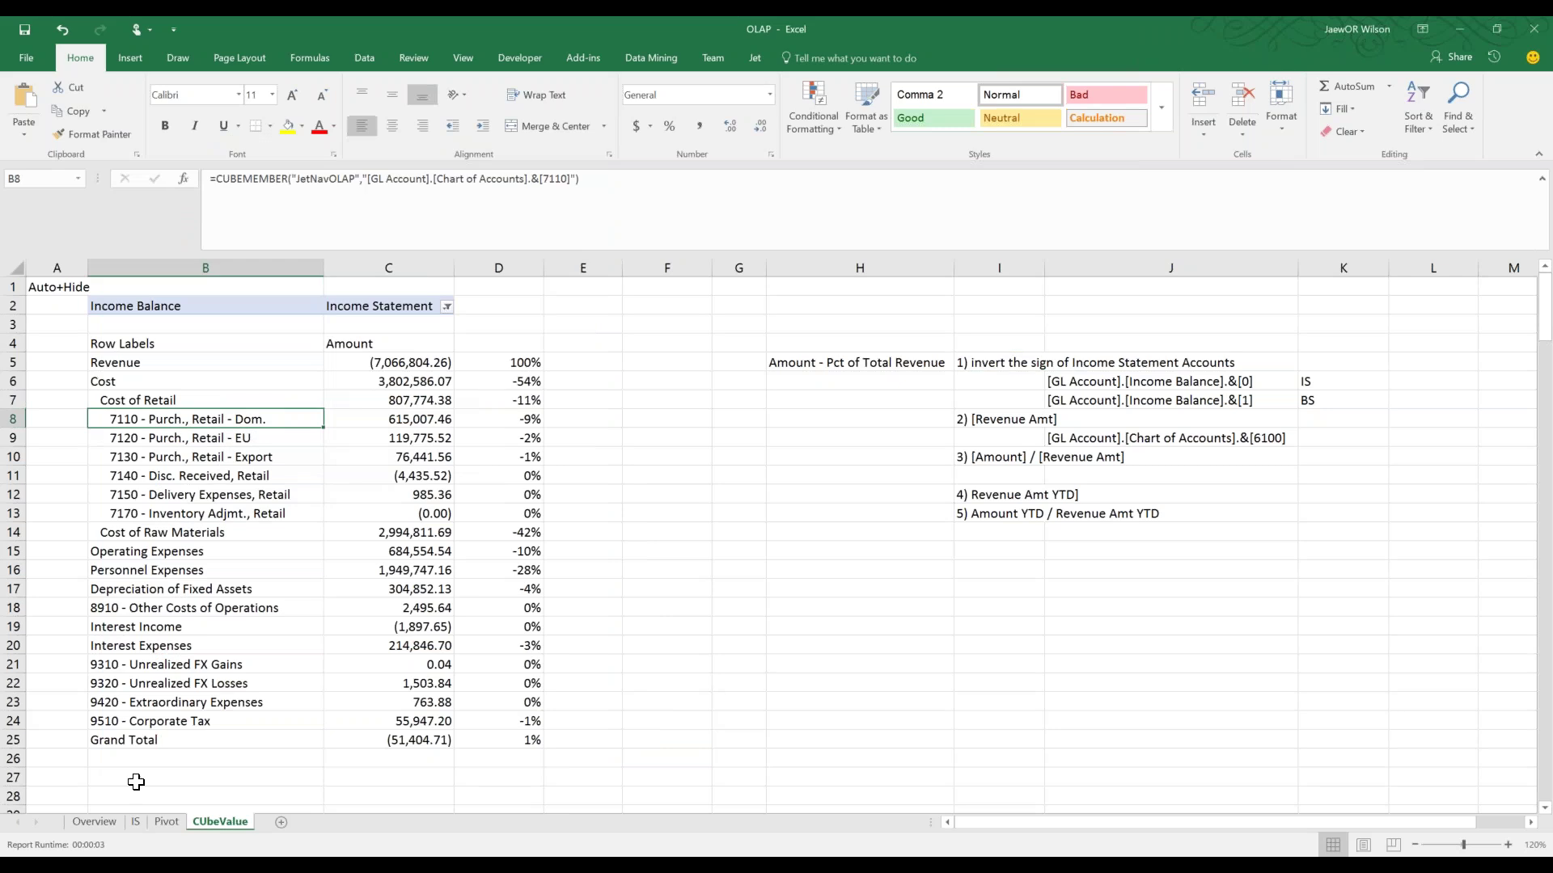
{"action": "left_click", "coordinate": [166, 822]}
{"action": "left_click", "coordinate": [202, 450]}
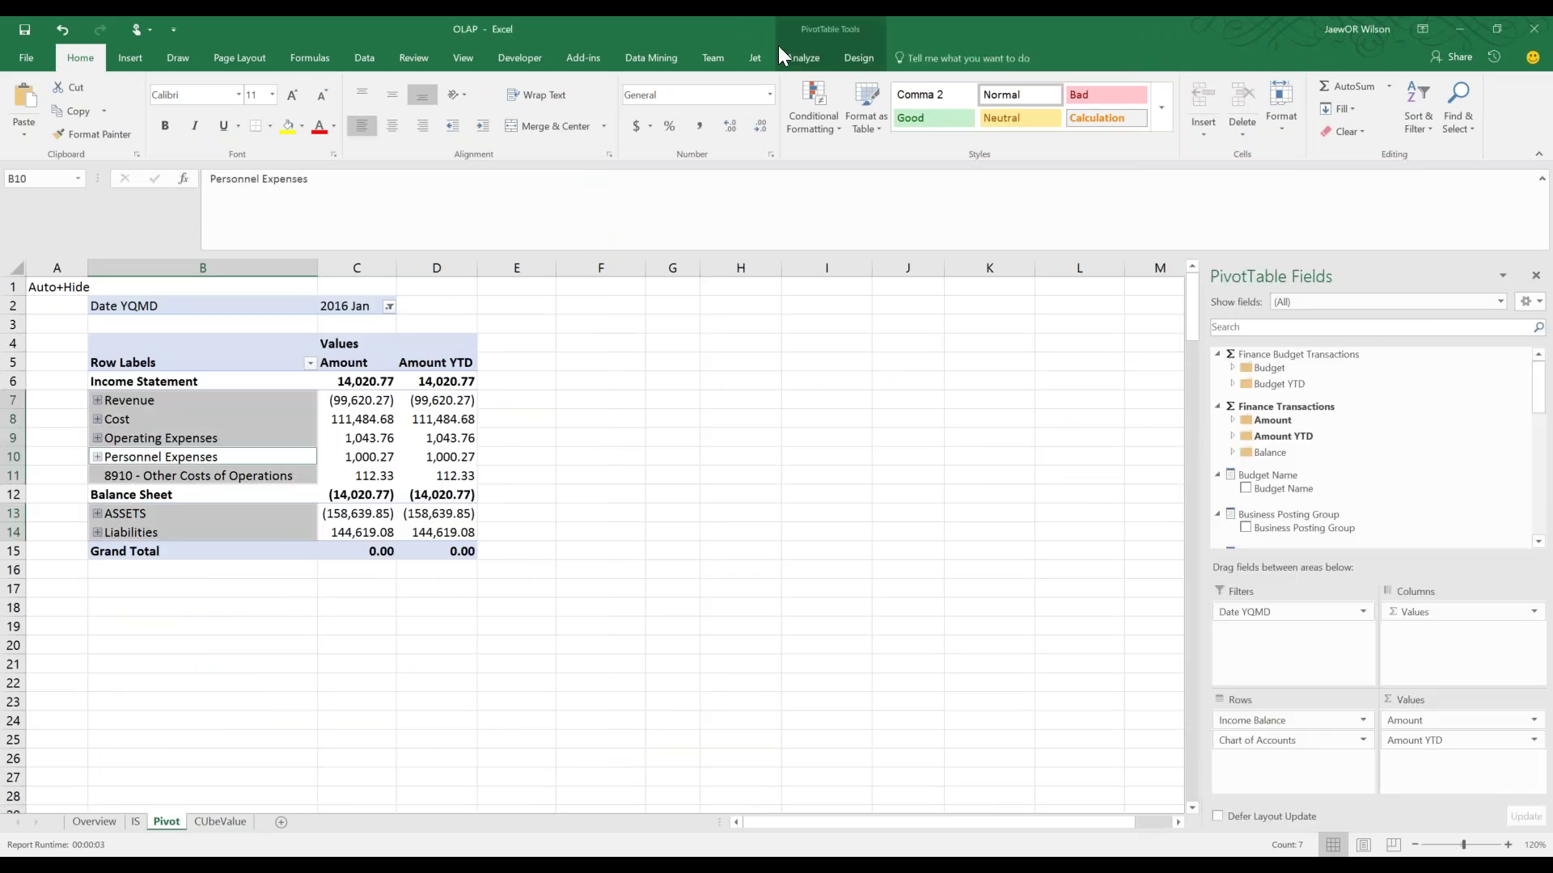
{"action": "left_click", "coordinate": [791, 54]}
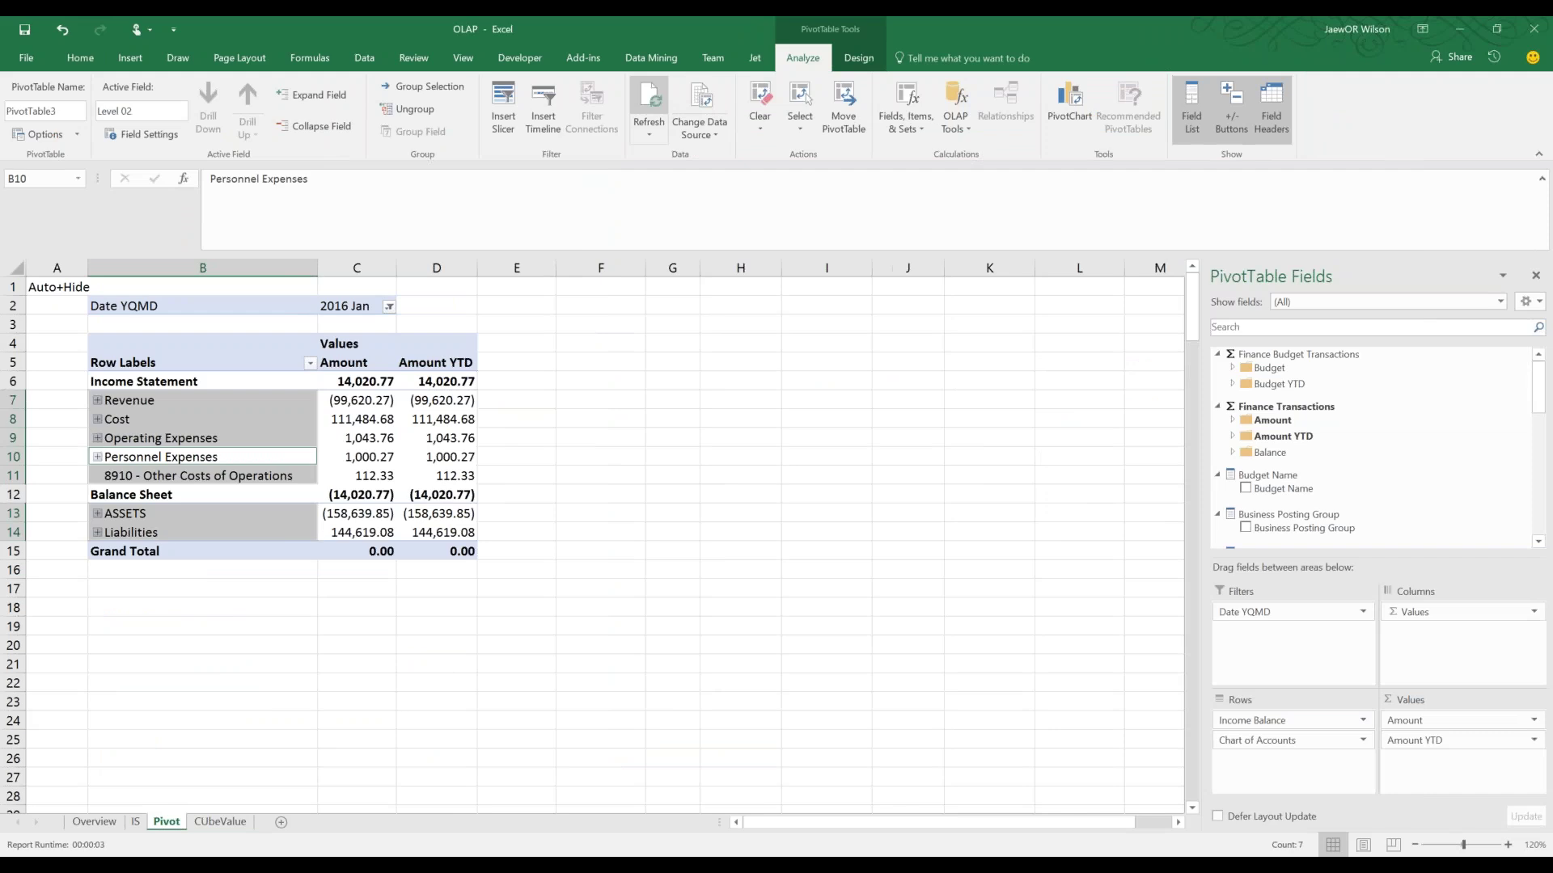
{"action": "left_click", "coordinate": [1242, 420]}
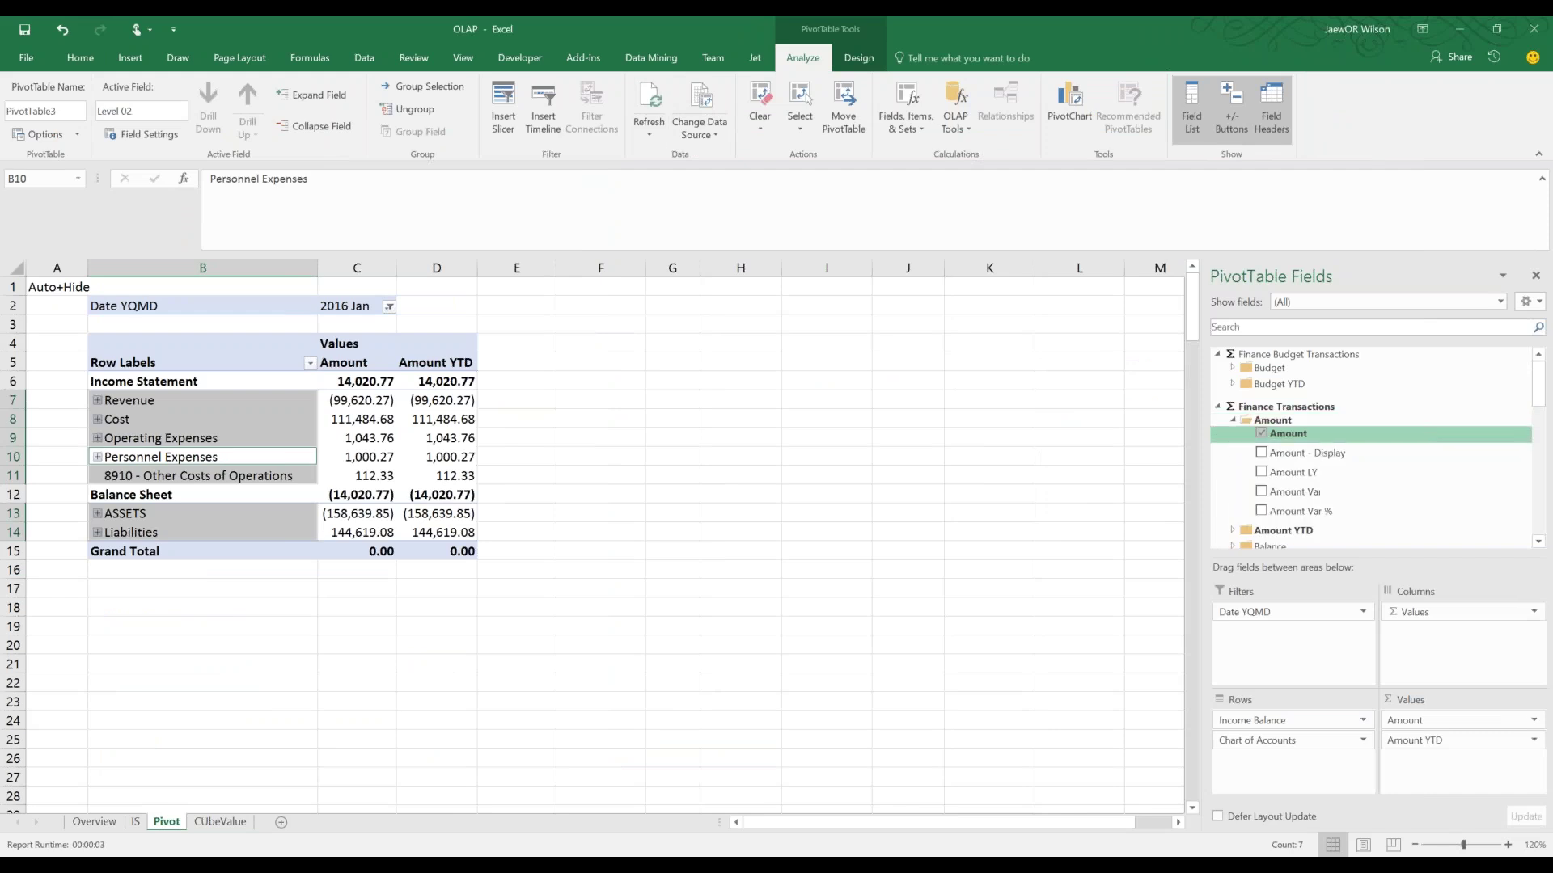
{"action": "left_click", "coordinate": [1267, 453]}
Remove Amount YTD from the PivotTable values and compare the Amount and Amount - Display columns
{"action": "left_click_drag", "start_coordinate": [514, 404], "coordinate": [513, 487]}
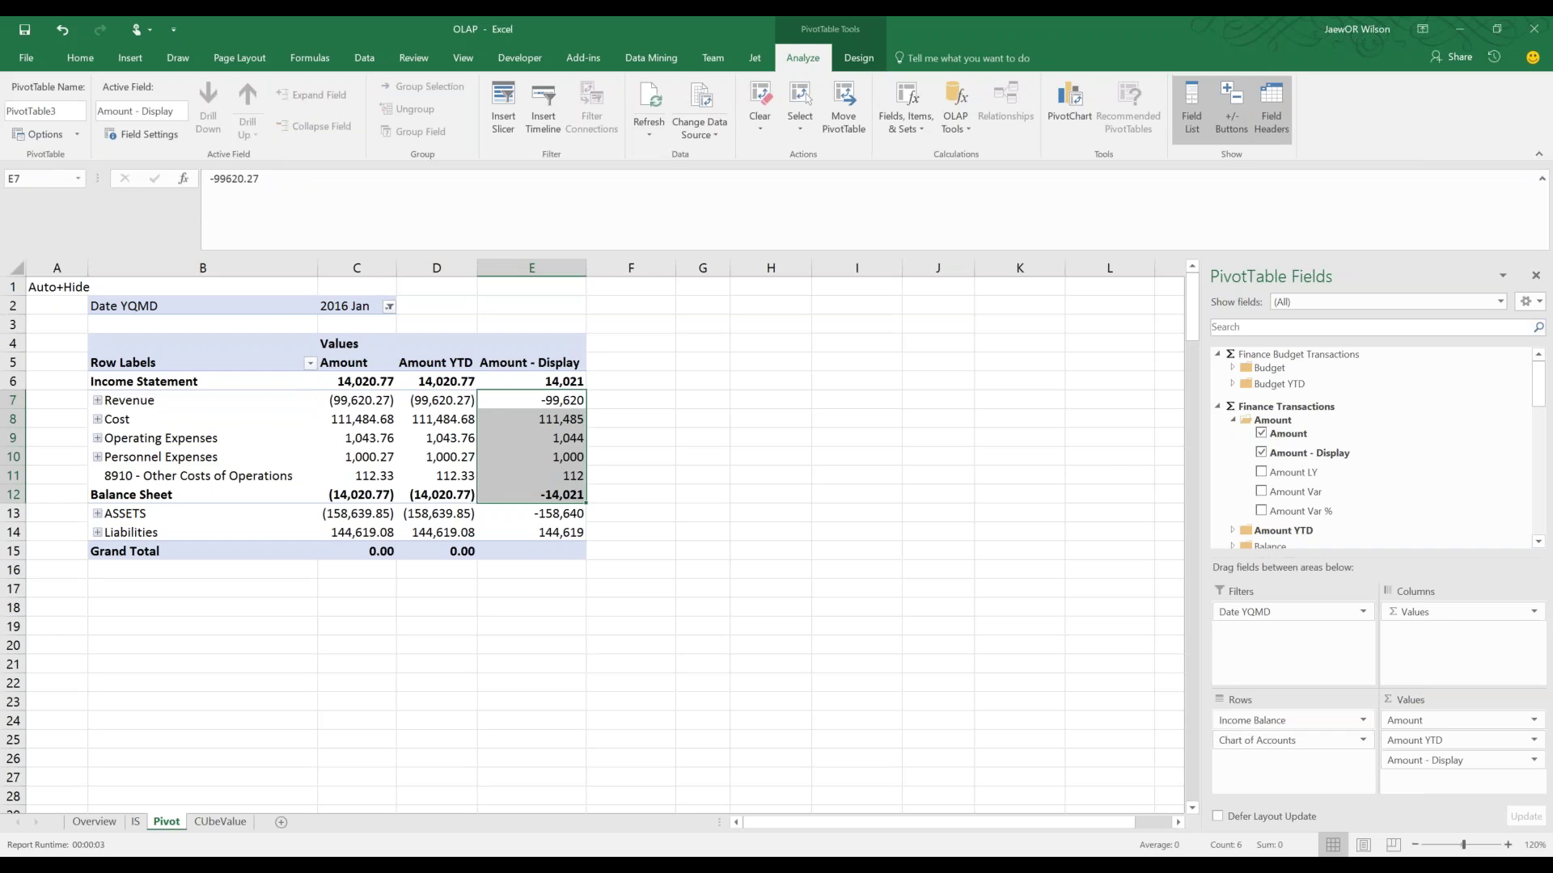
{"action": "left_click_drag", "start_coordinate": [1415, 740], "coordinate": [496, 543]}
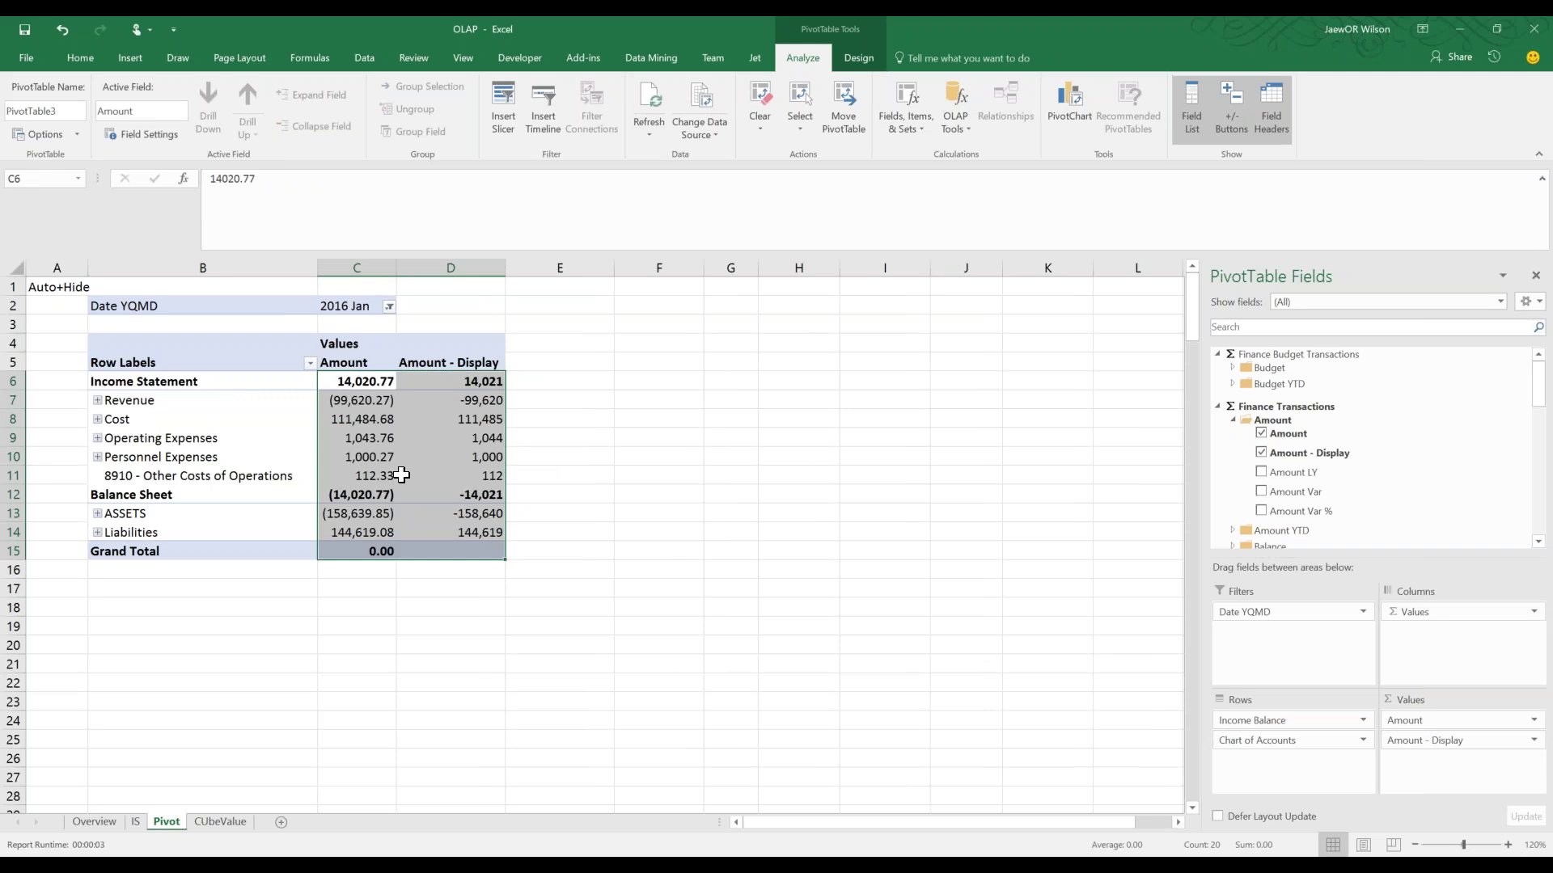
{"action": "left_click_drag", "start_coordinate": [386, 404], "coordinate": [473, 403]}
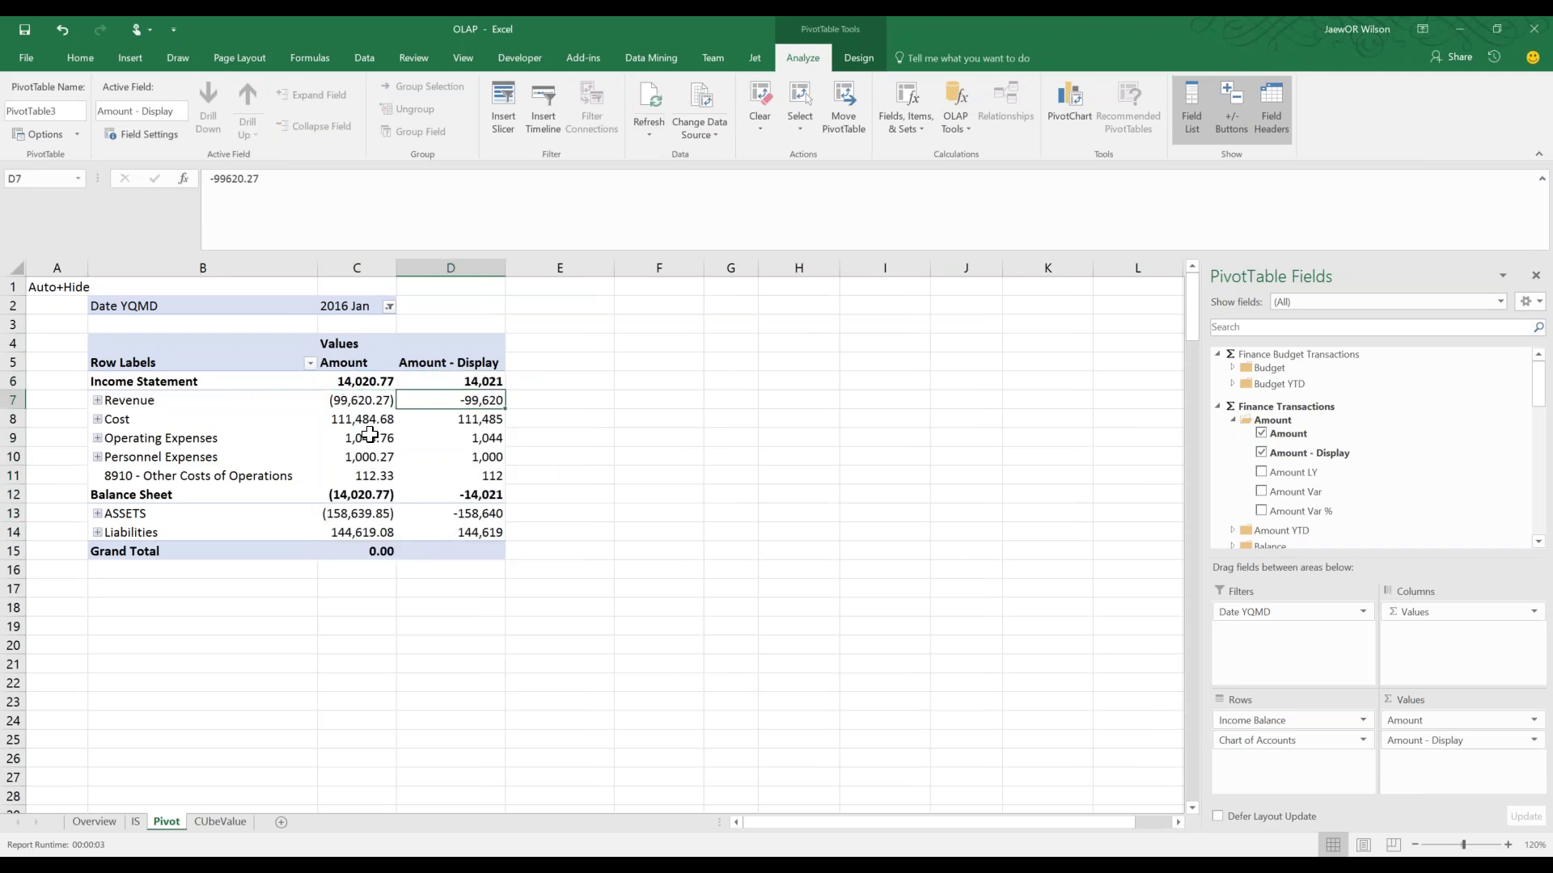
{"action": "left_click", "coordinate": [370, 437]}
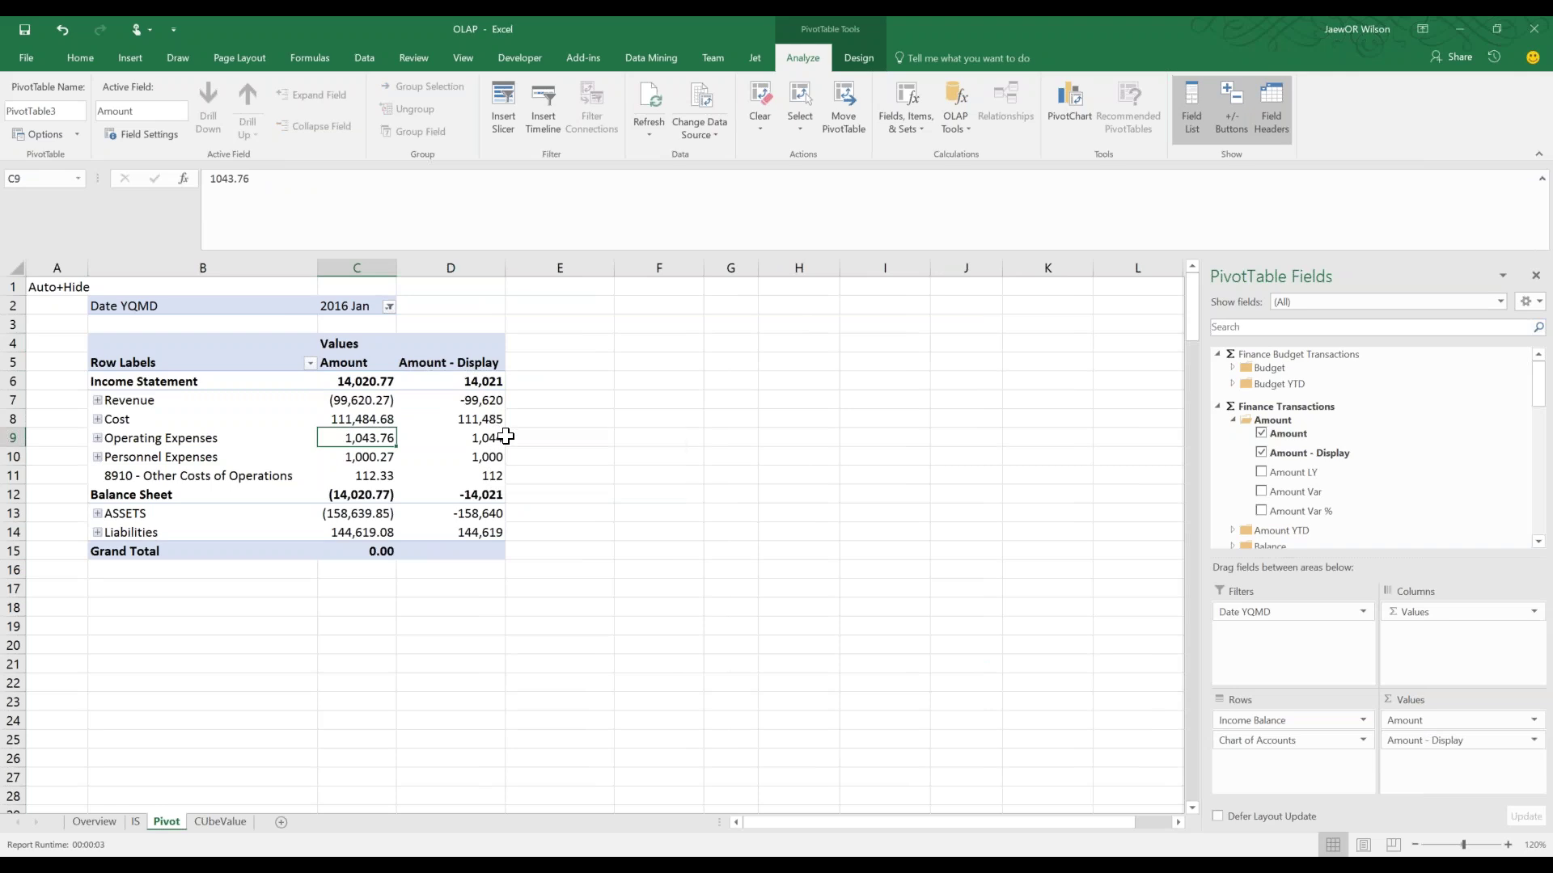
Following the notes on the CUbeValue sheet, start a calculated measure "Revenue Amt" in the Amount folder with format #,# and group Finance Transactions
{"action": "left_click", "coordinate": [232, 819]}
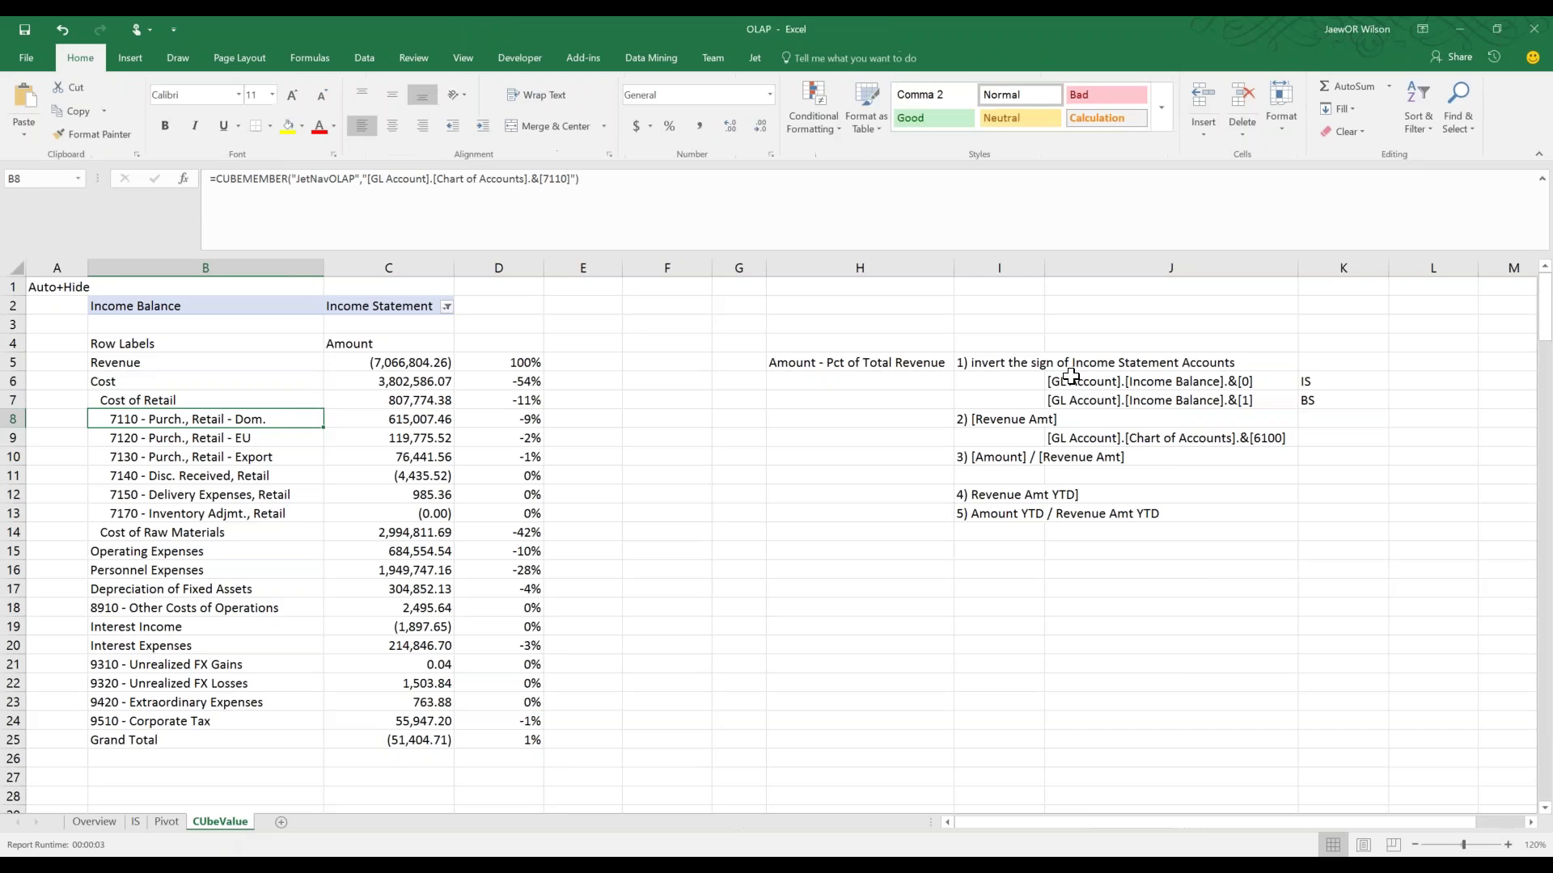
{"action": "left_click_drag", "start_coordinate": [1025, 432], "coordinate": [1074, 420]}
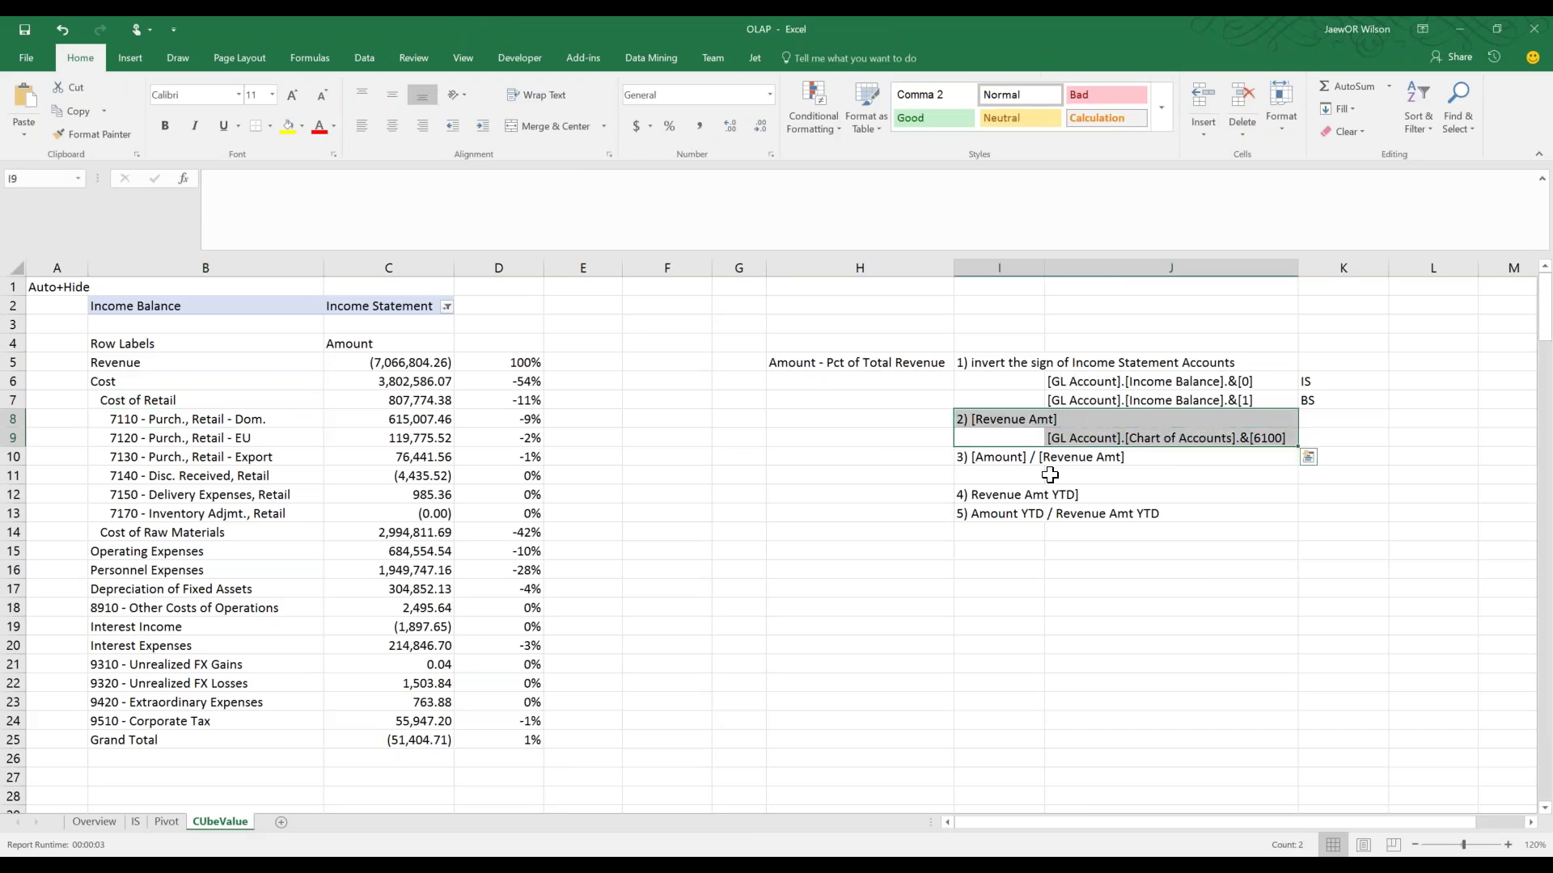
{"action": "key", "text": "alt+Tab"}
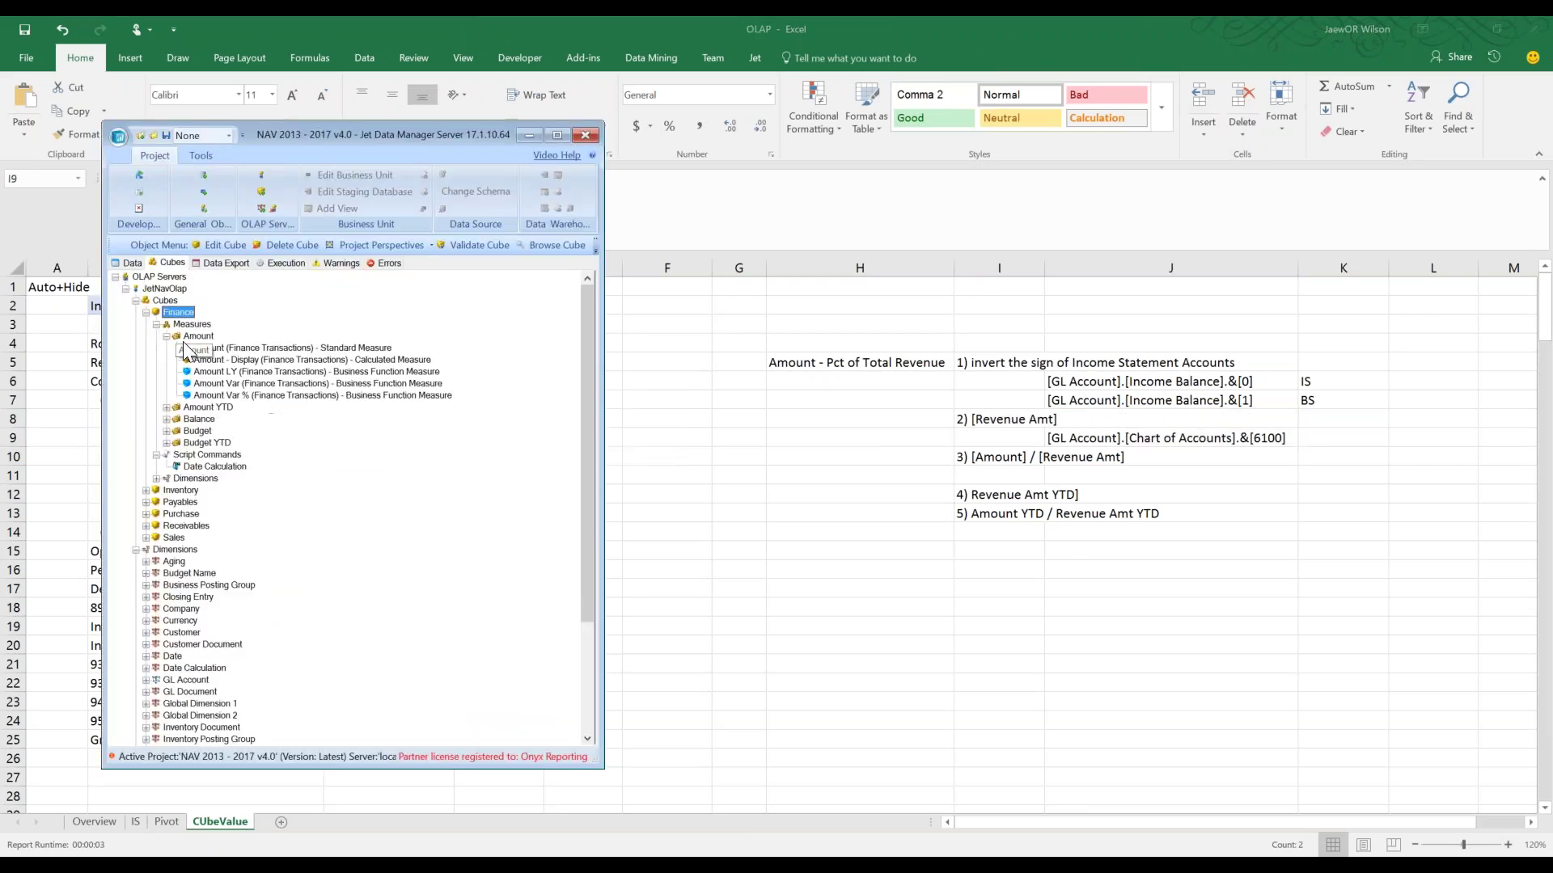
{"action": "right_click", "coordinate": [183, 338]}
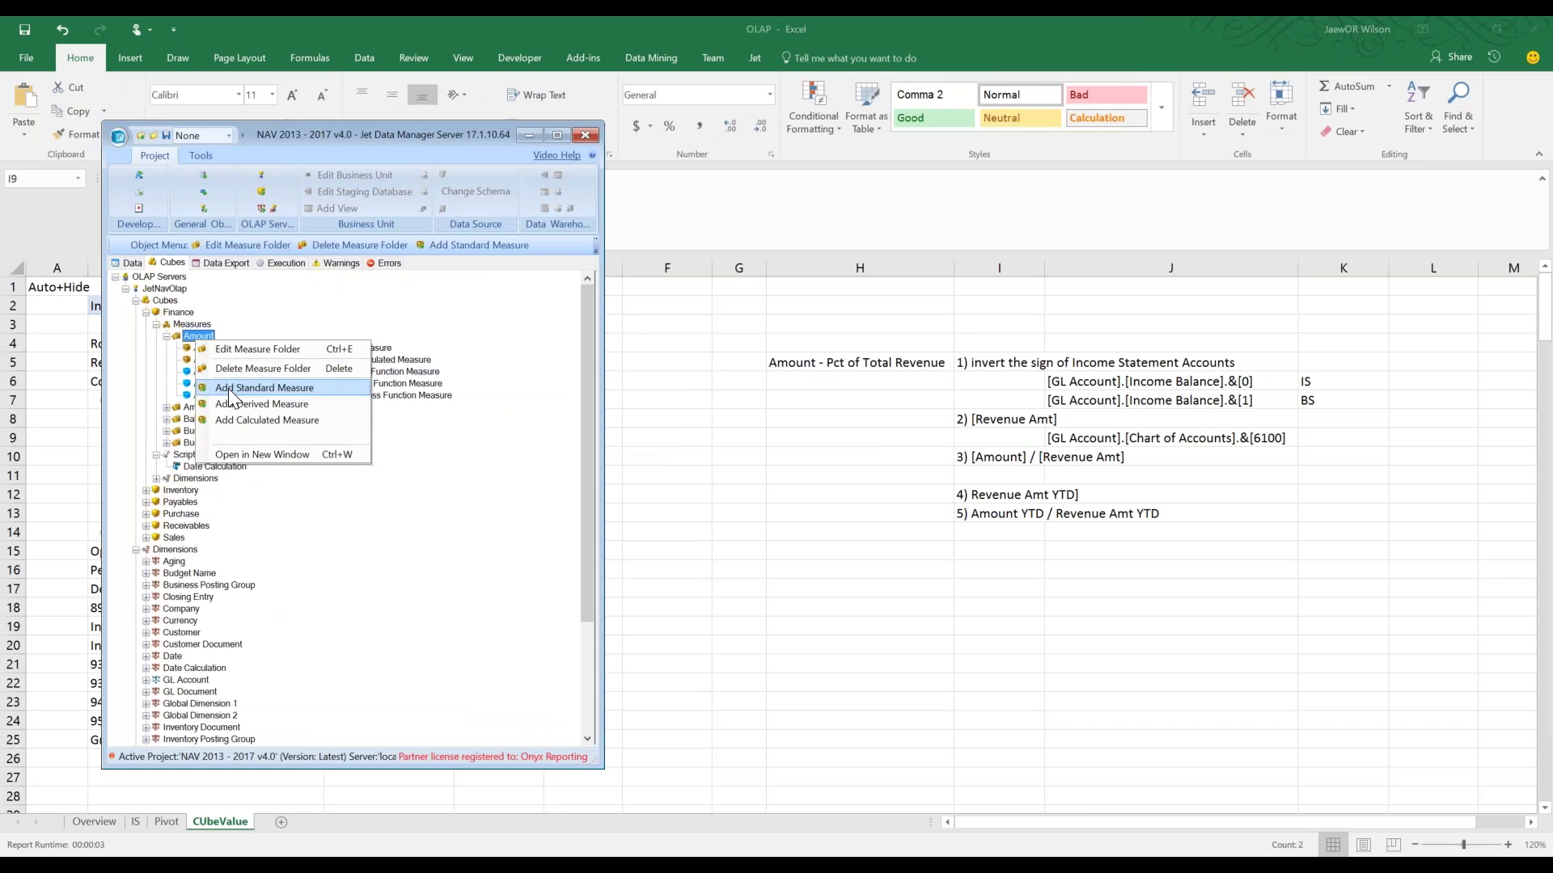
{"action": "left_click", "coordinate": [235, 417]}
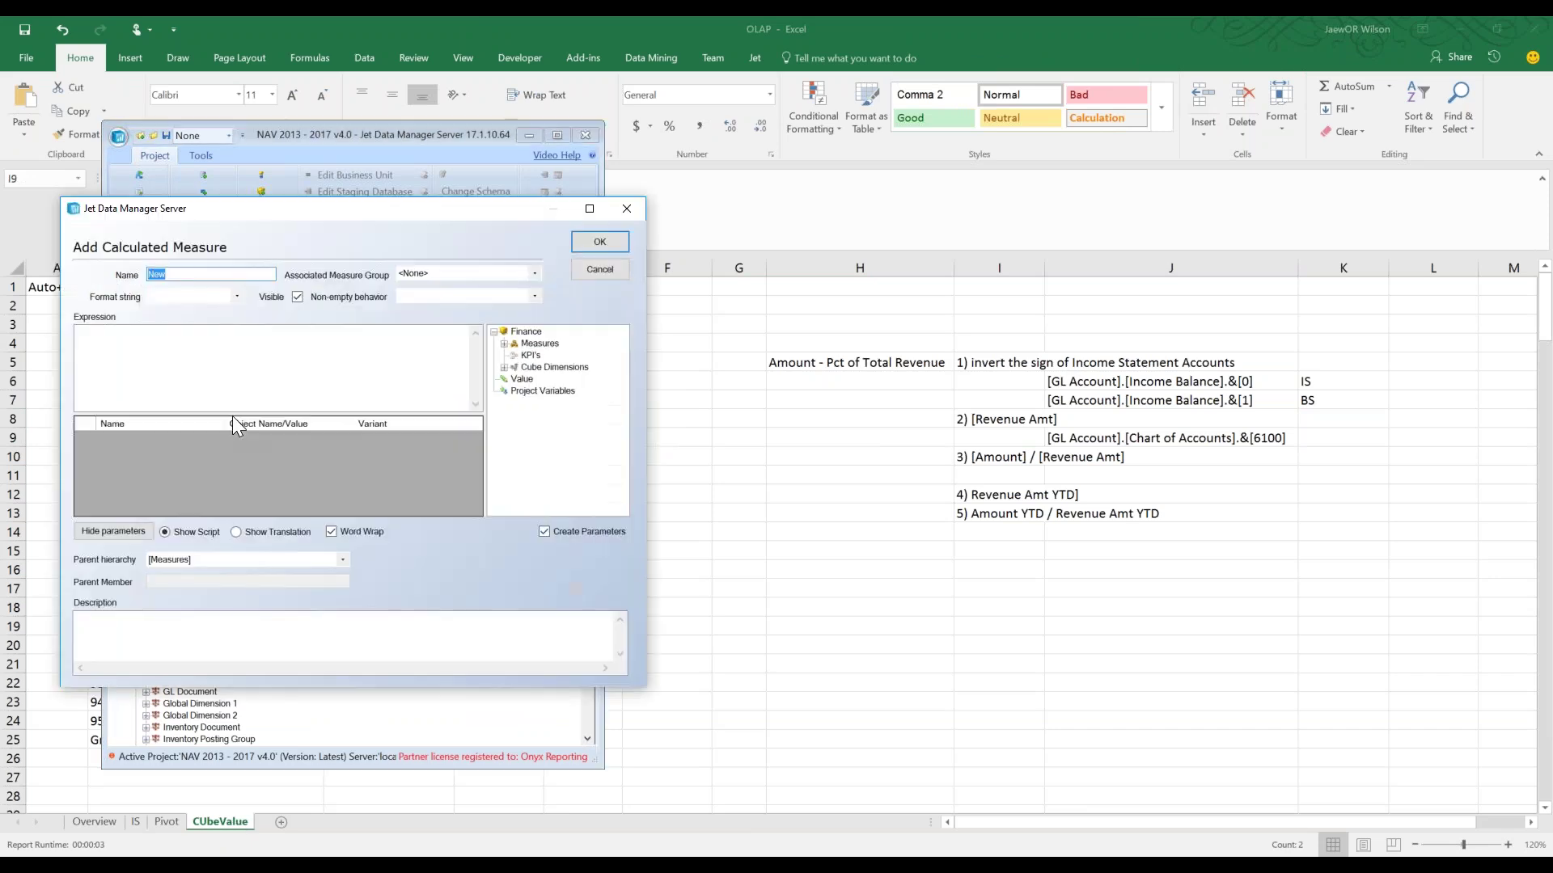
{"action": "type", "text": "Revenue Amt"}
{"action": "left_click", "coordinate": [441, 274]}
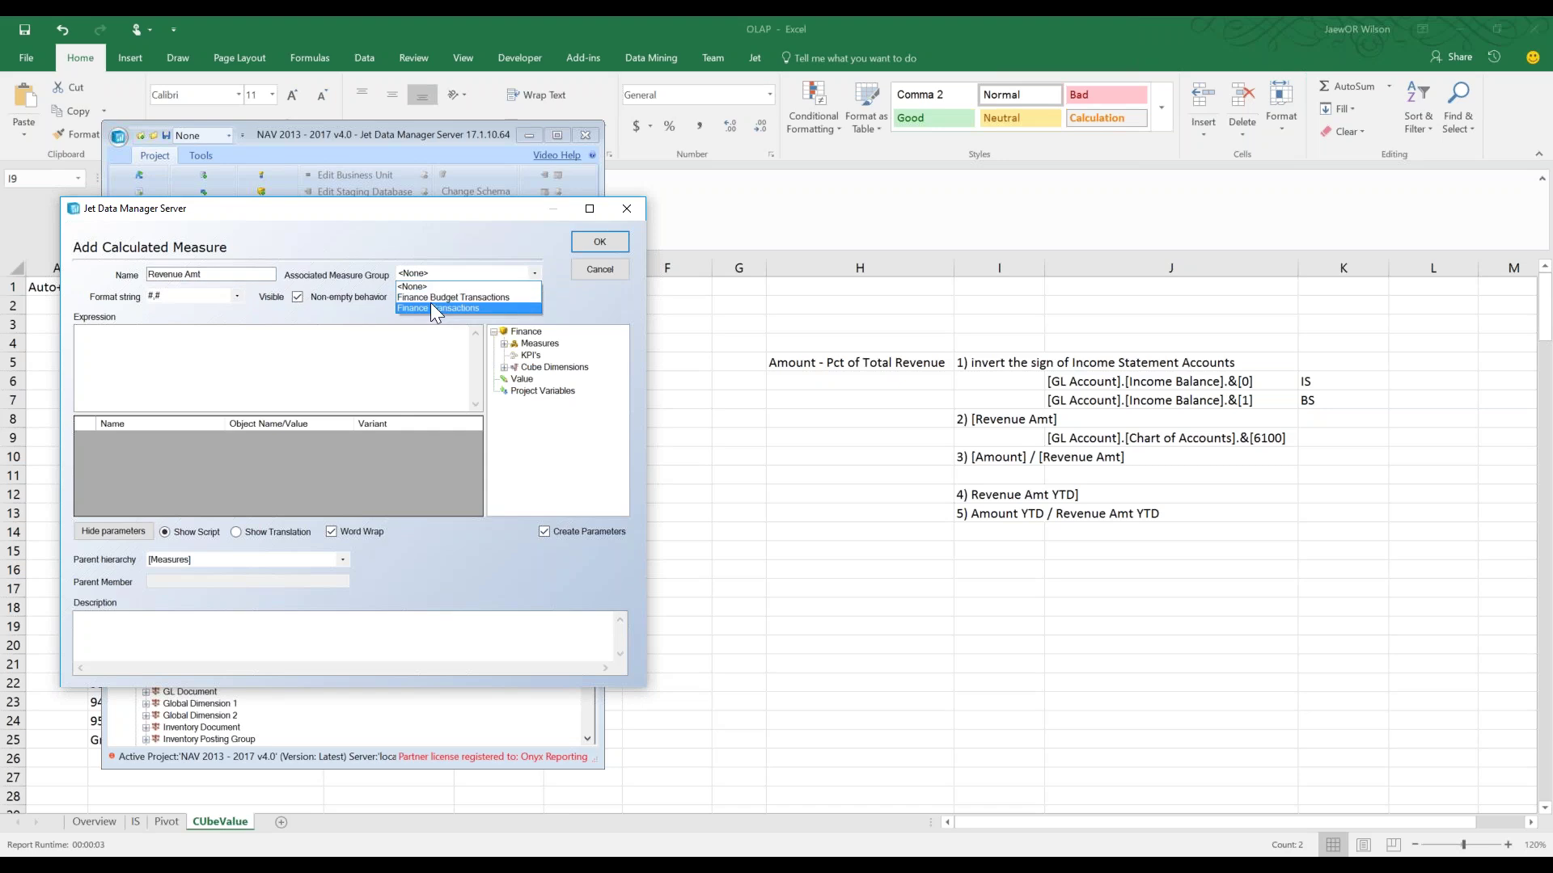
{"action": "left_click", "coordinate": [436, 308]}
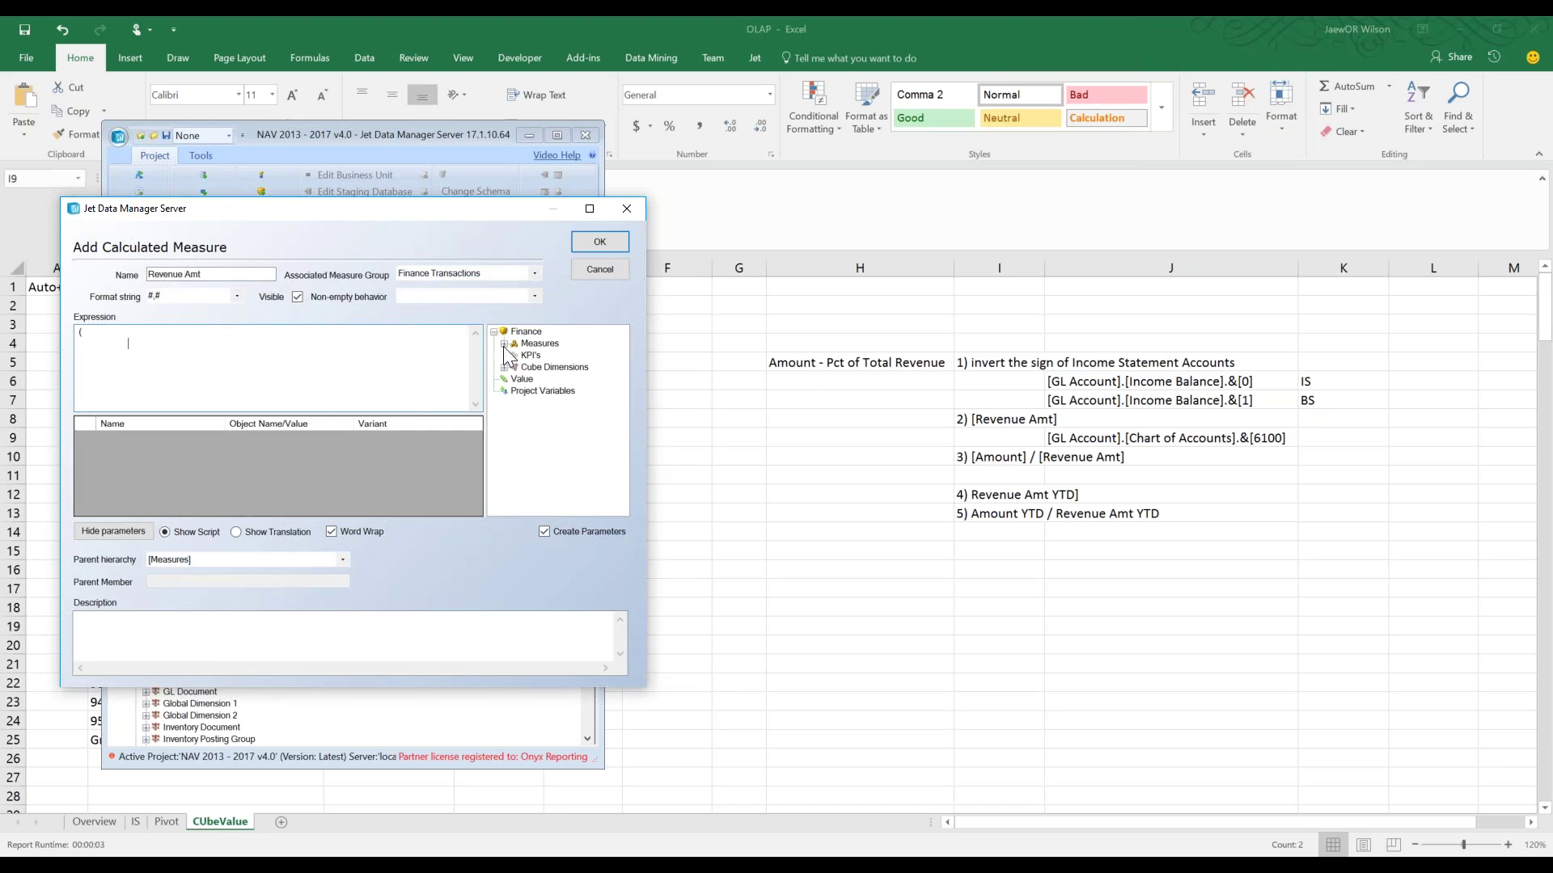
Define Revenue Amt as the tuple of [GL Account].[Chart of Accounts].&[6100] from the notes and [Measures].[Amount - Display], and save the measure
{"action": "left_click", "coordinate": [1265, 453]}
{"action": "left_click", "coordinate": [1262, 437]}
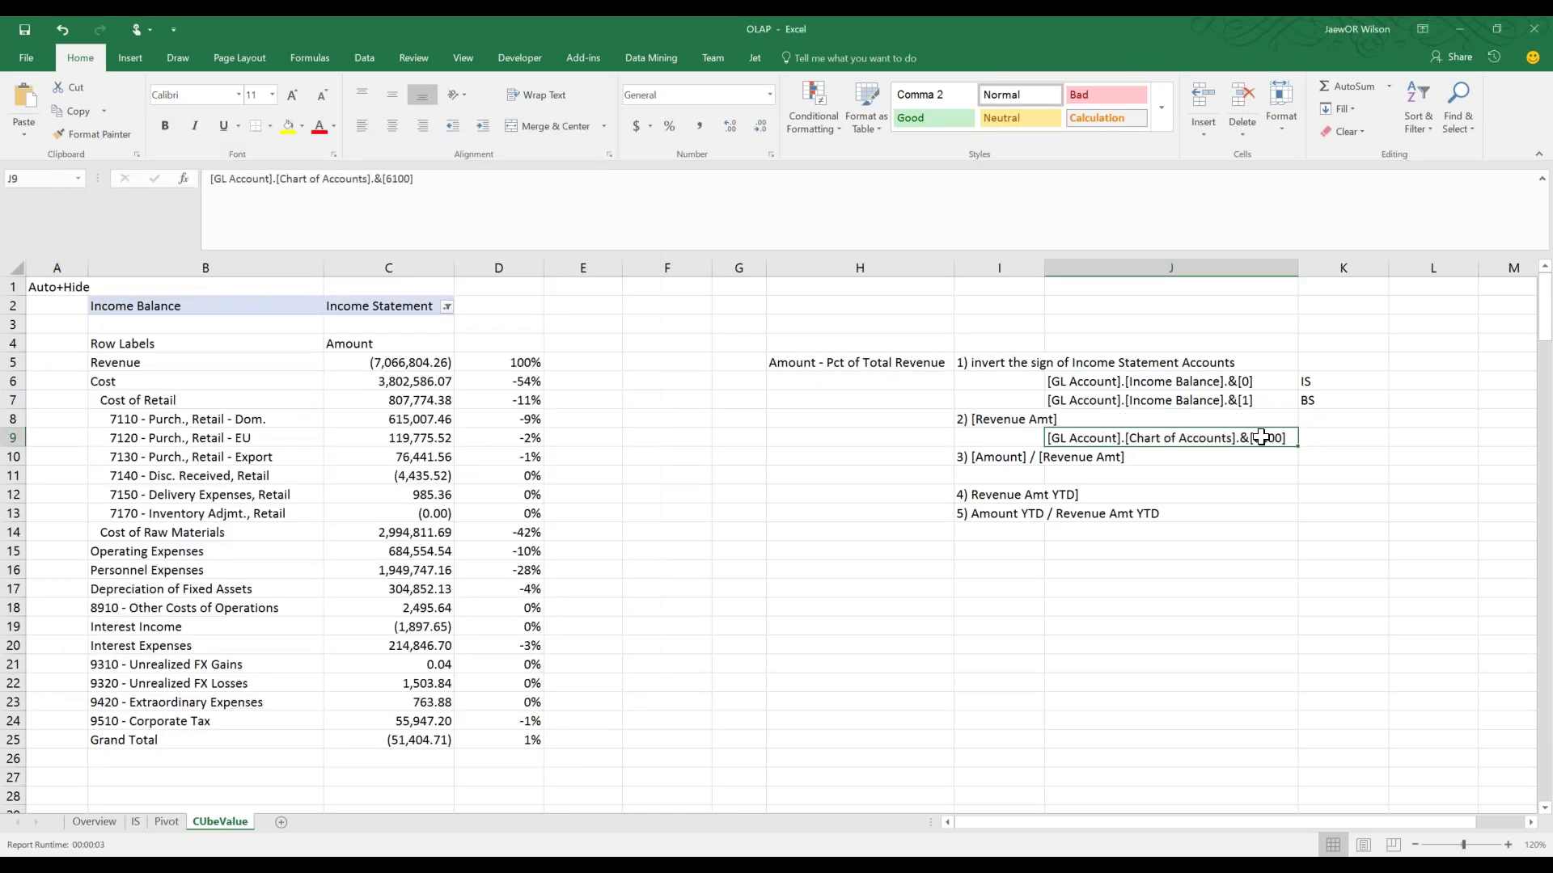
{"action": "key", "text": "alt+Tab"}
{"action": "type", "text": "[GL Account].[Chart of Accounts].&[6100]"}
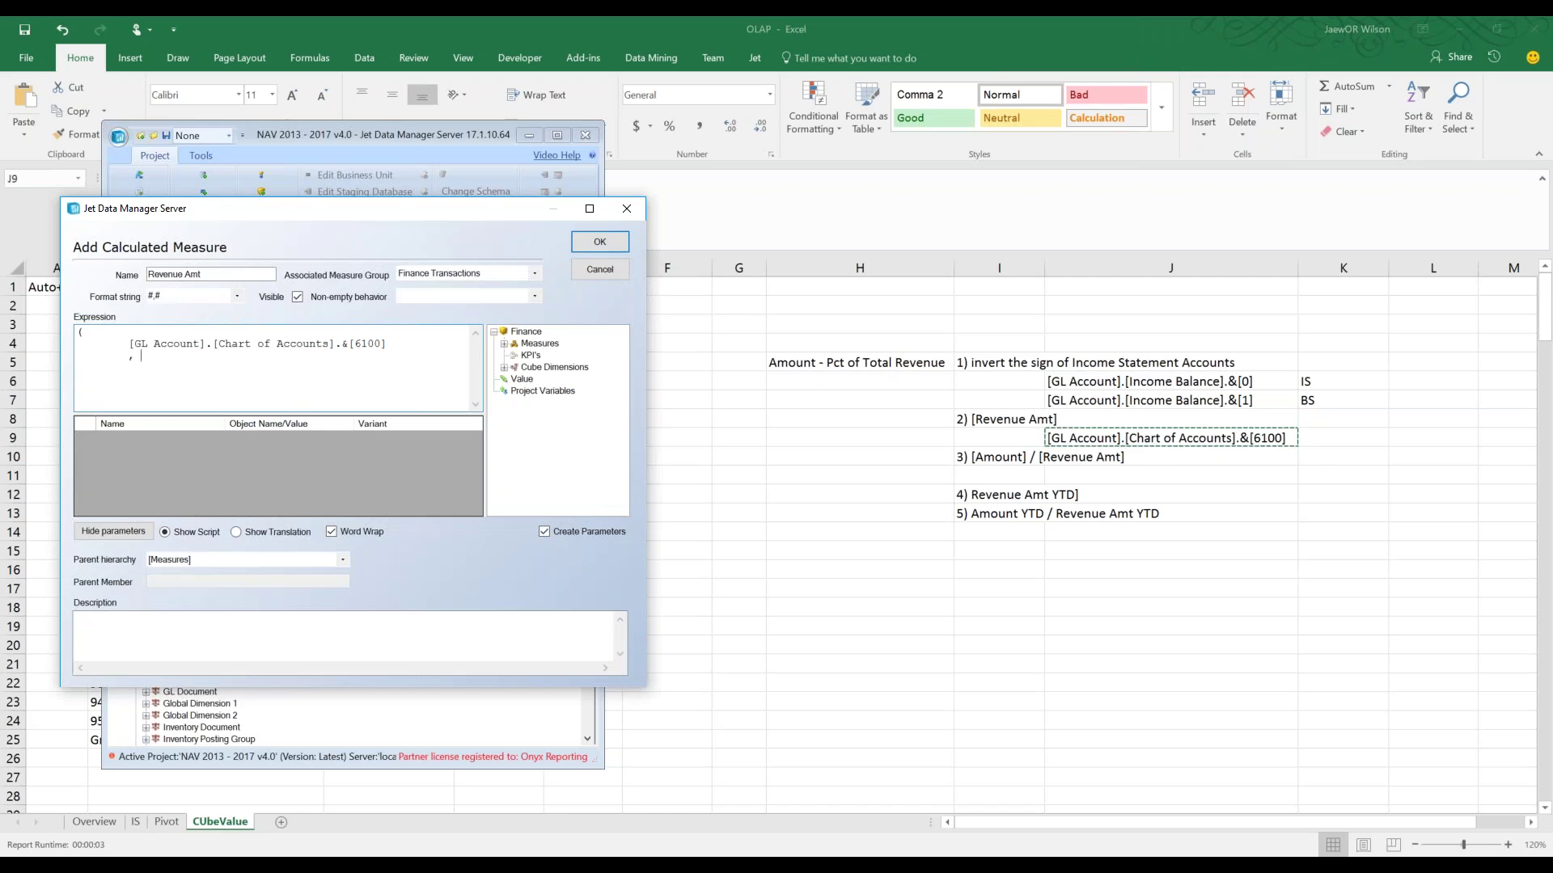
{"action": "left_click", "coordinate": [504, 343]}
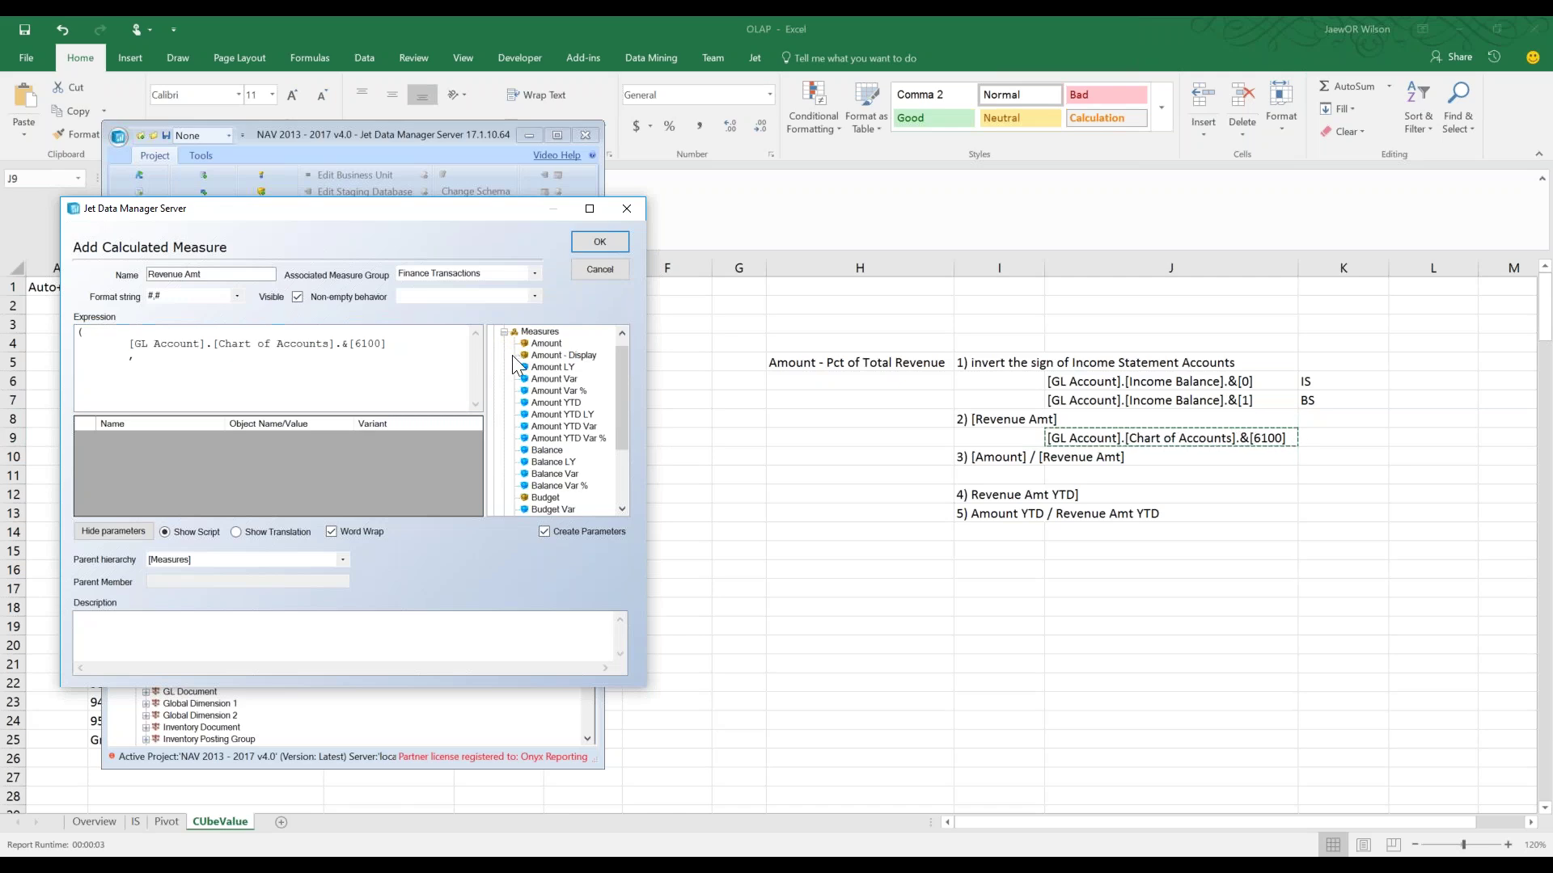
{"action": "left_click_drag", "start_coordinate": [521, 352], "coordinate": [295, 364]}
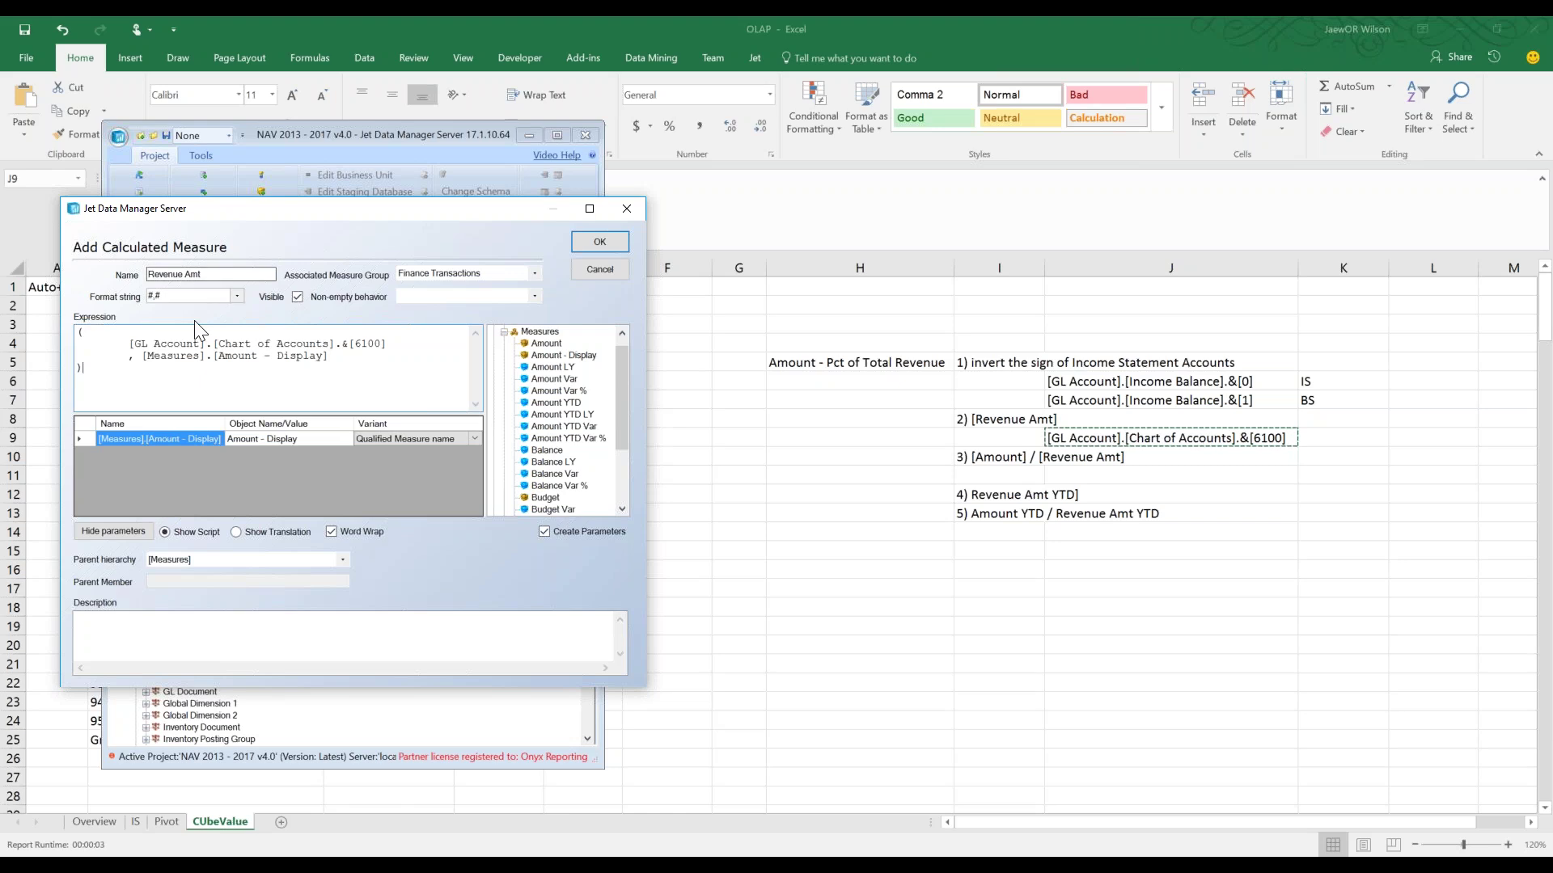
{"action": "left_click", "coordinate": [613, 244]}
Apply the calculated measures and script commands on the Finance cube to publish Revenue Amt
{"action": "right_click", "coordinate": [183, 314]}
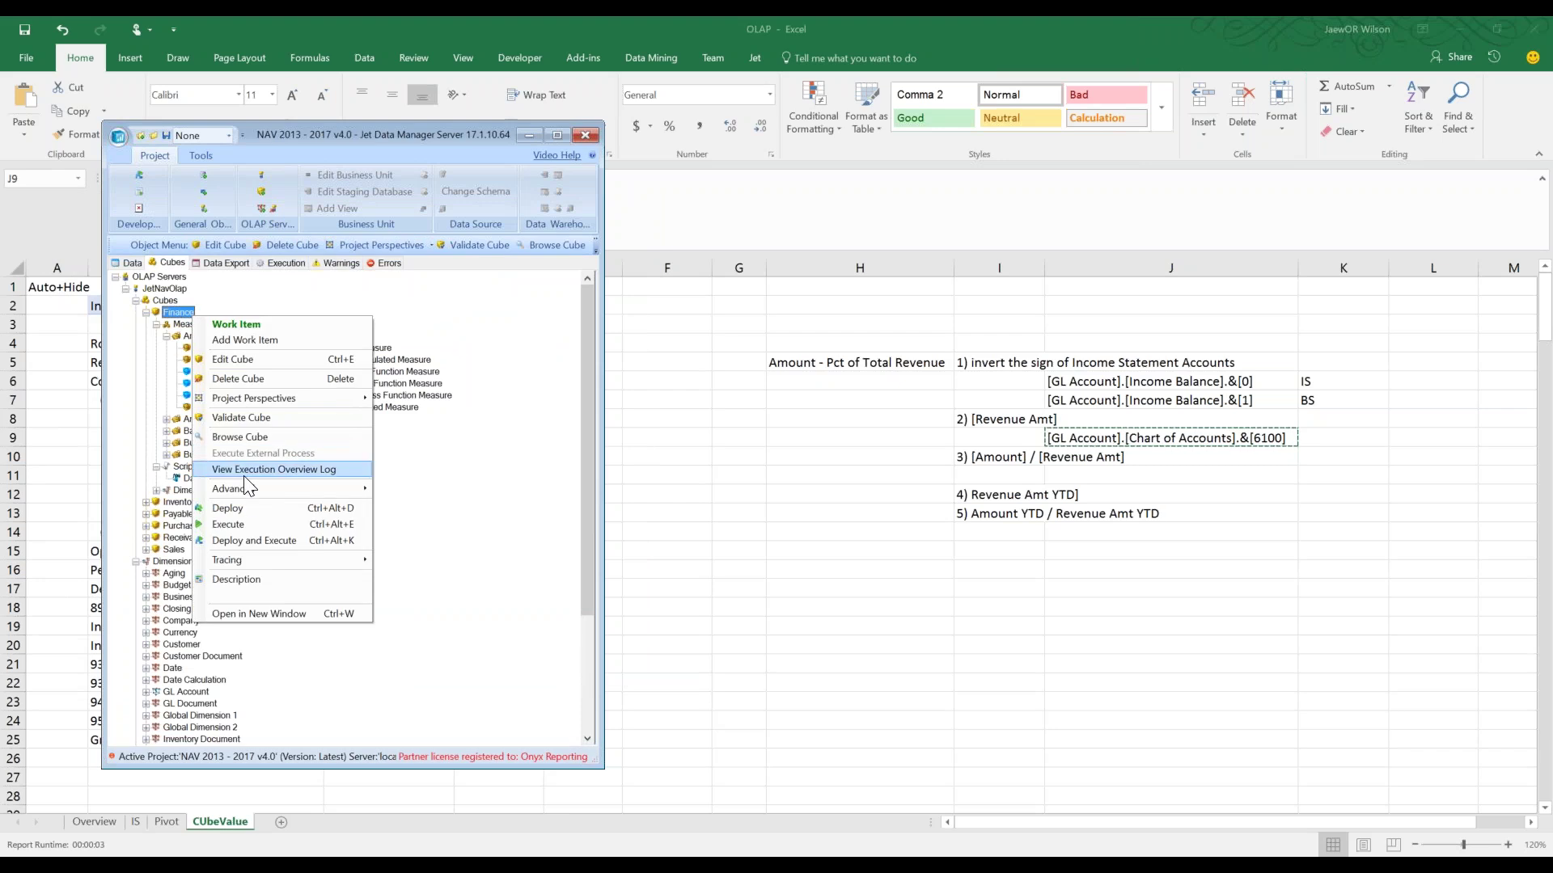
{"action": "mouse_move", "coordinate": [245, 490]}
{"action": "left_click", "coordinate": [524, 689]}
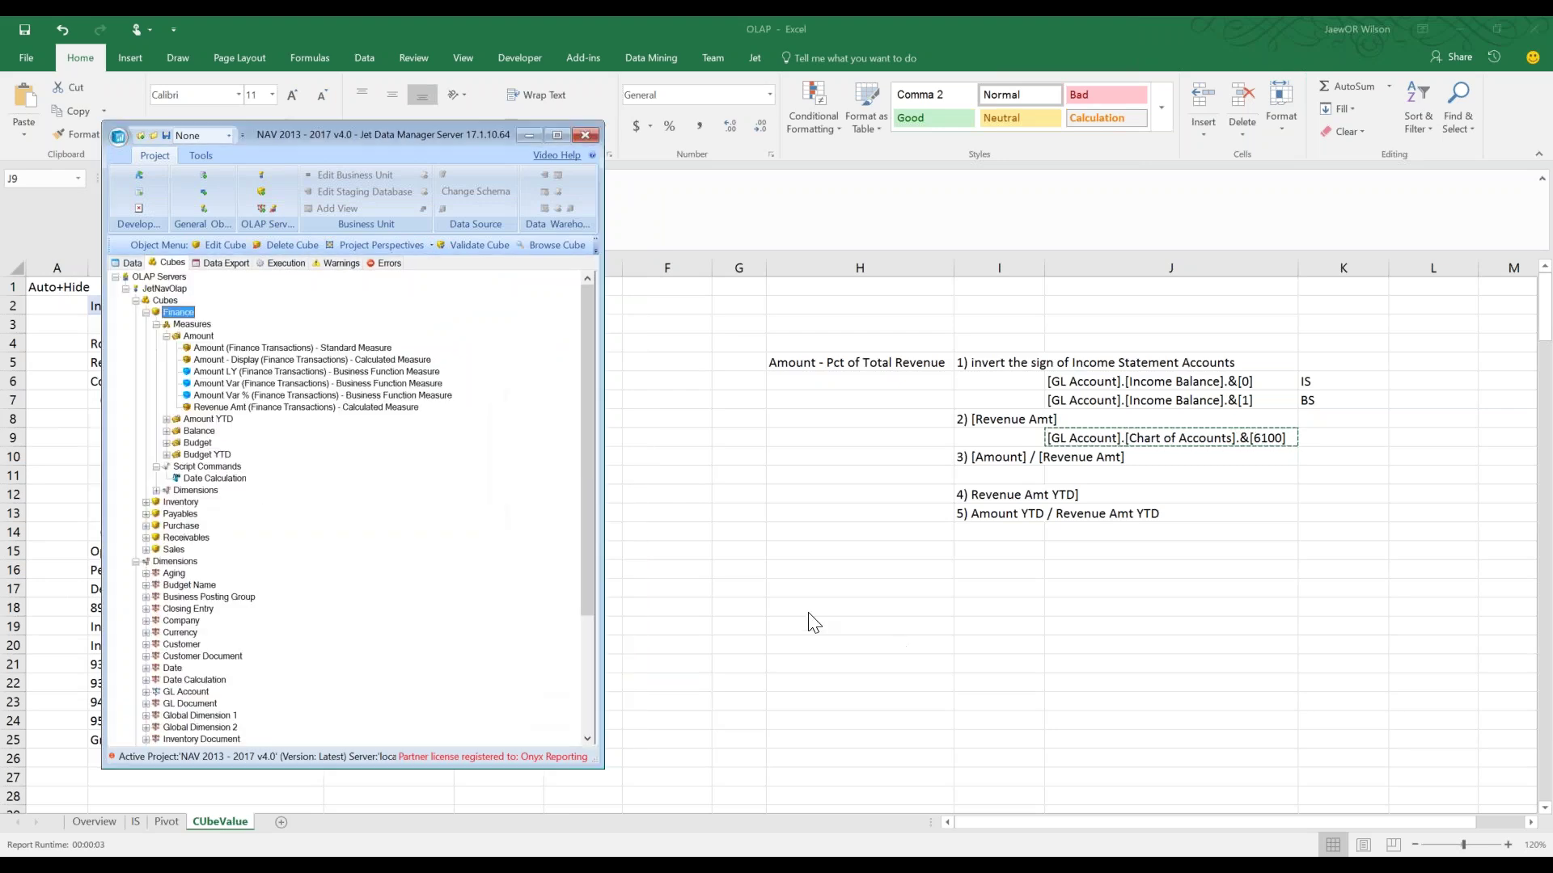
In Excel, refresh the PivotTable on the Pivot sheet and add the Revenue Amt measure to its values
{"action": "left_click", "coordinate": [249, 551]}
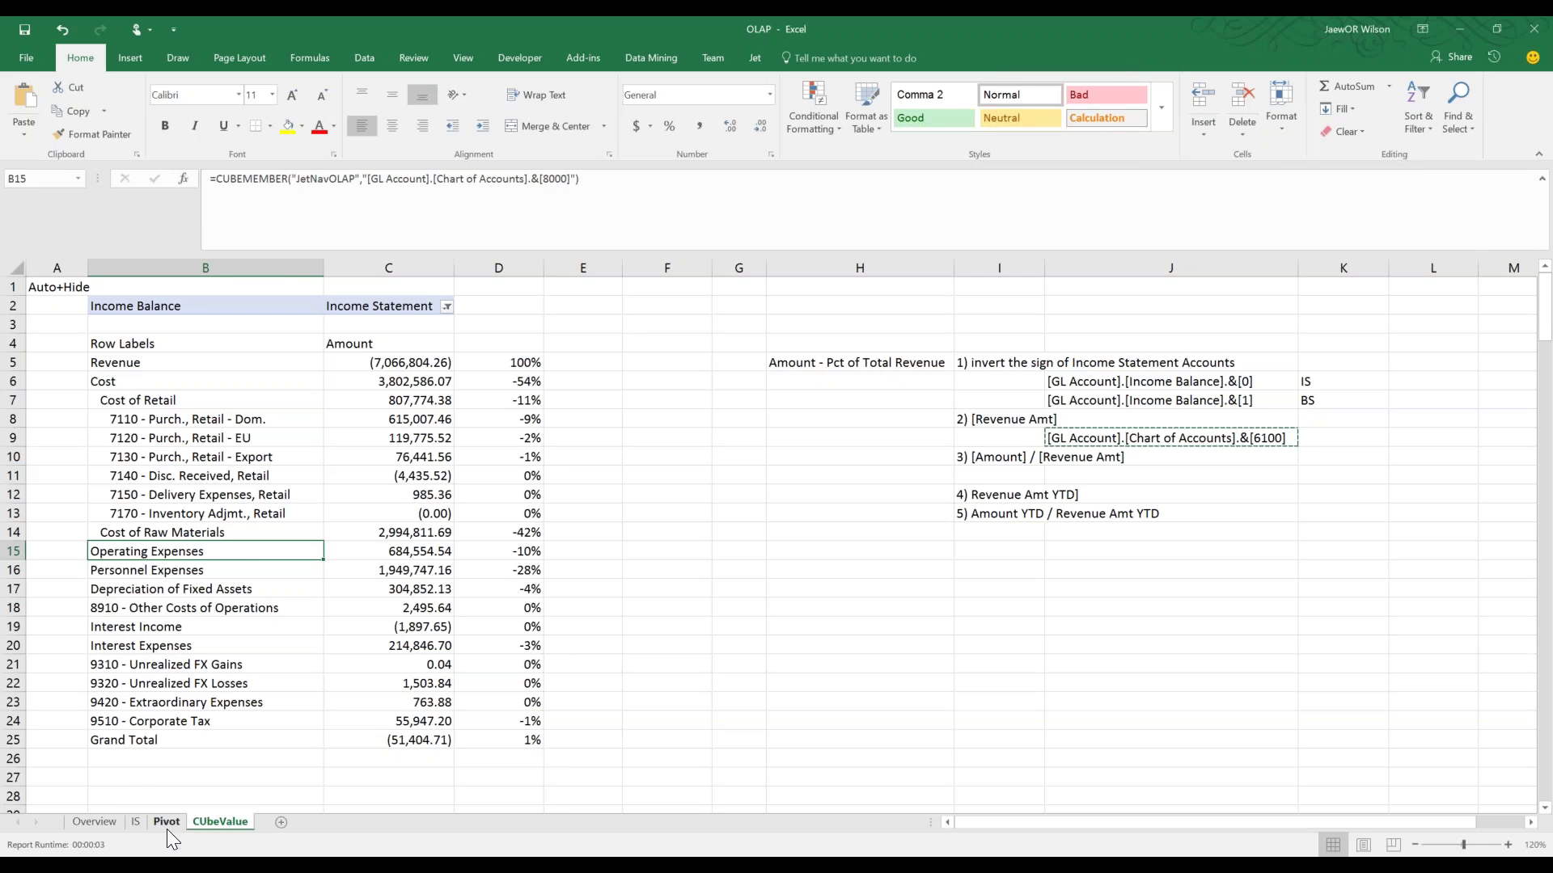
{"action": "left_click", "coordinate": [165, 822]}
{"action": "left_click", "coordinate": [266, 447]}
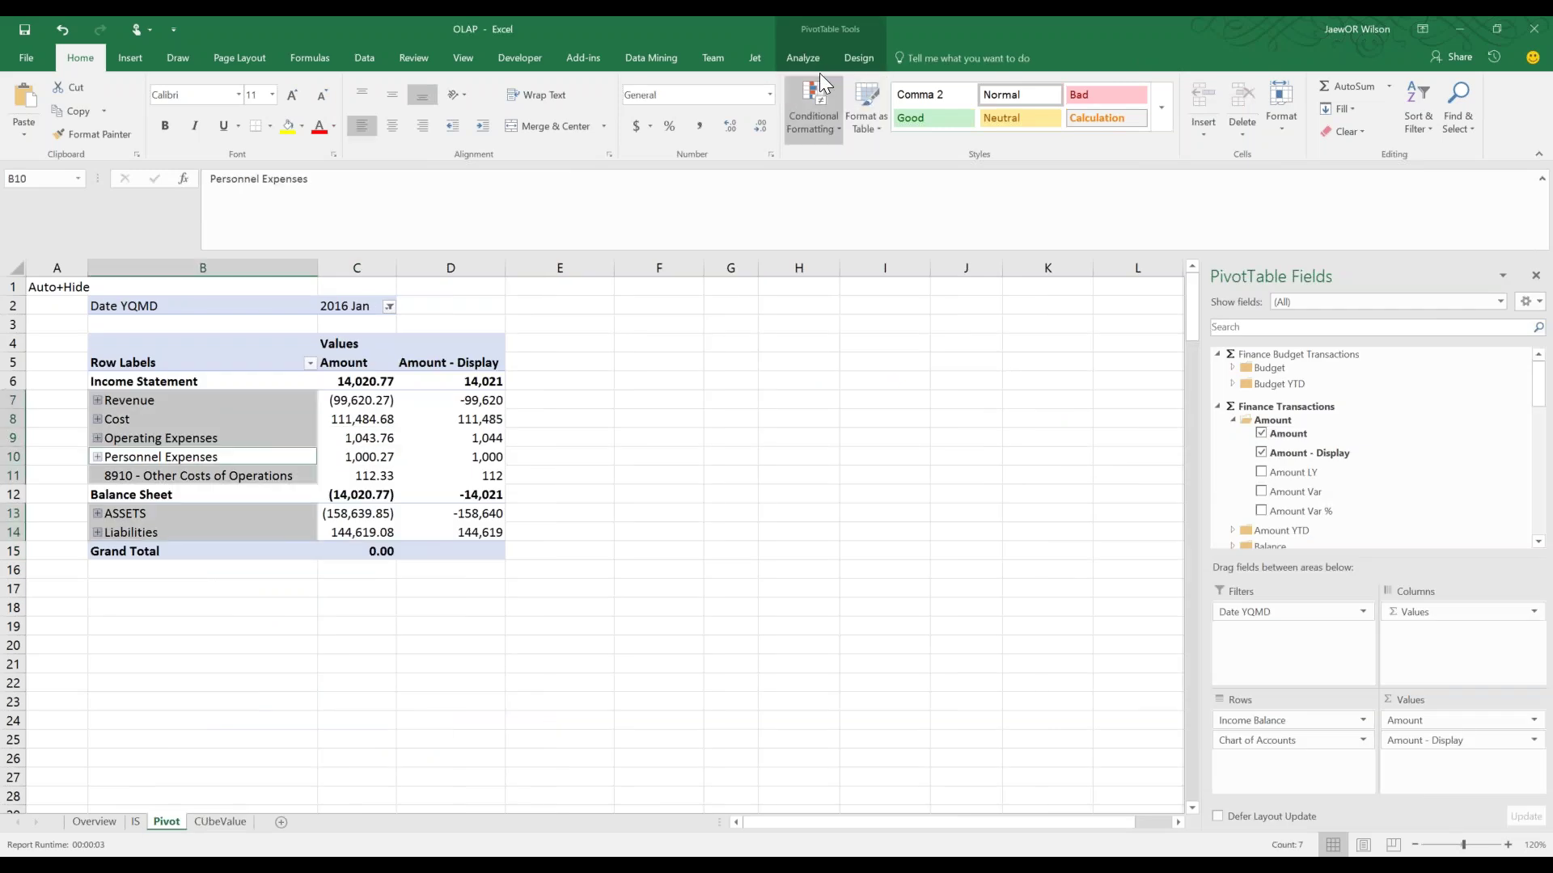
{"action": "left_click", "coordinate": [813, 53]}
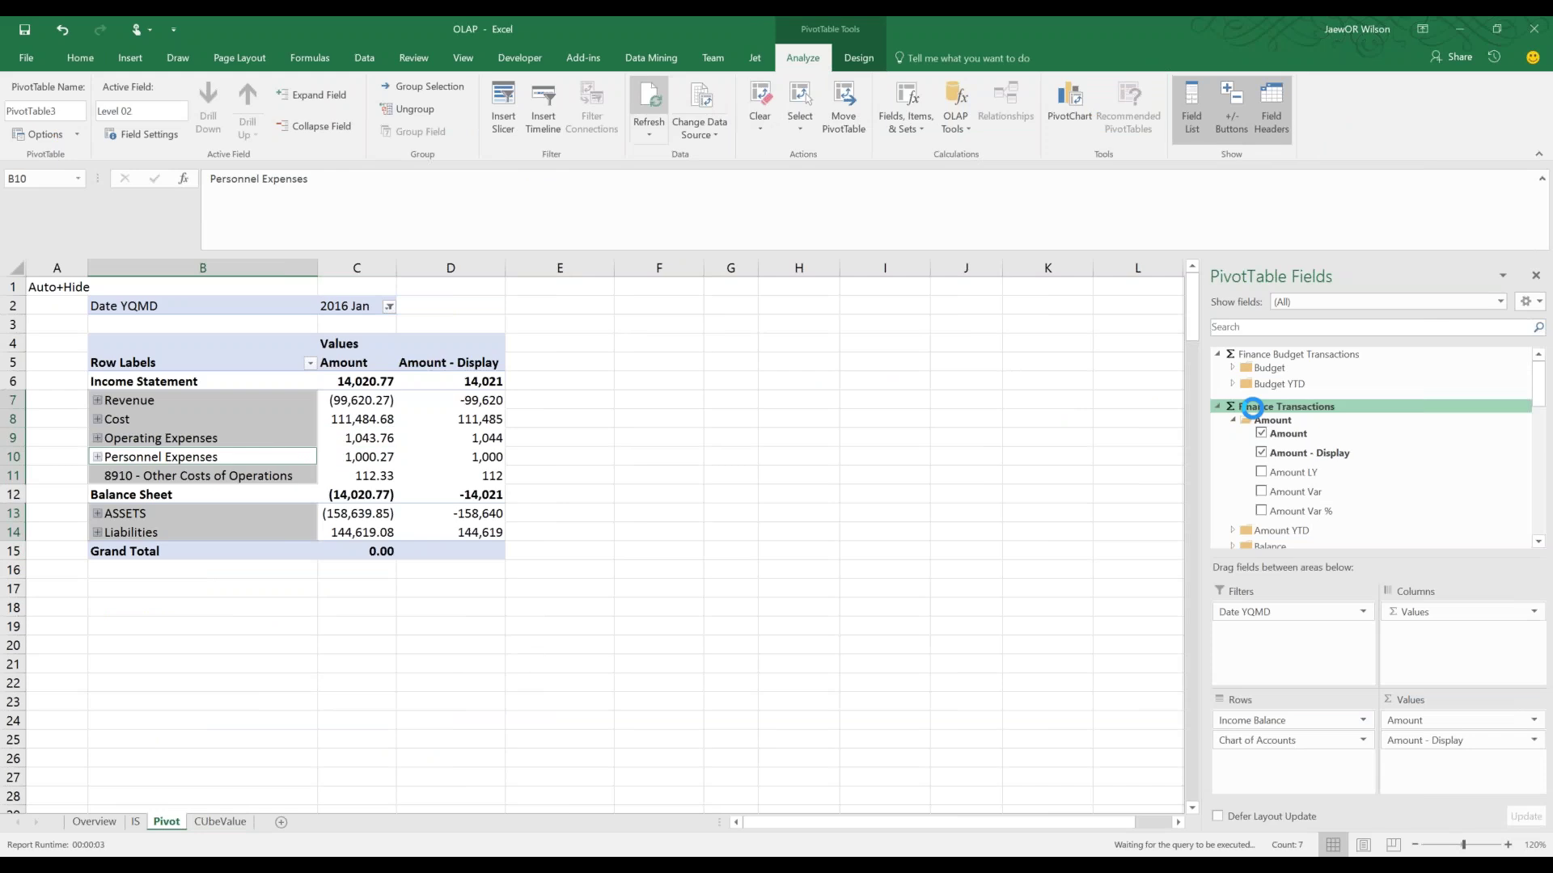
{"action": "left_click", "coordinate": [1233, 419]}
{"action": "left_click", "coordinate": [1233, 420]}
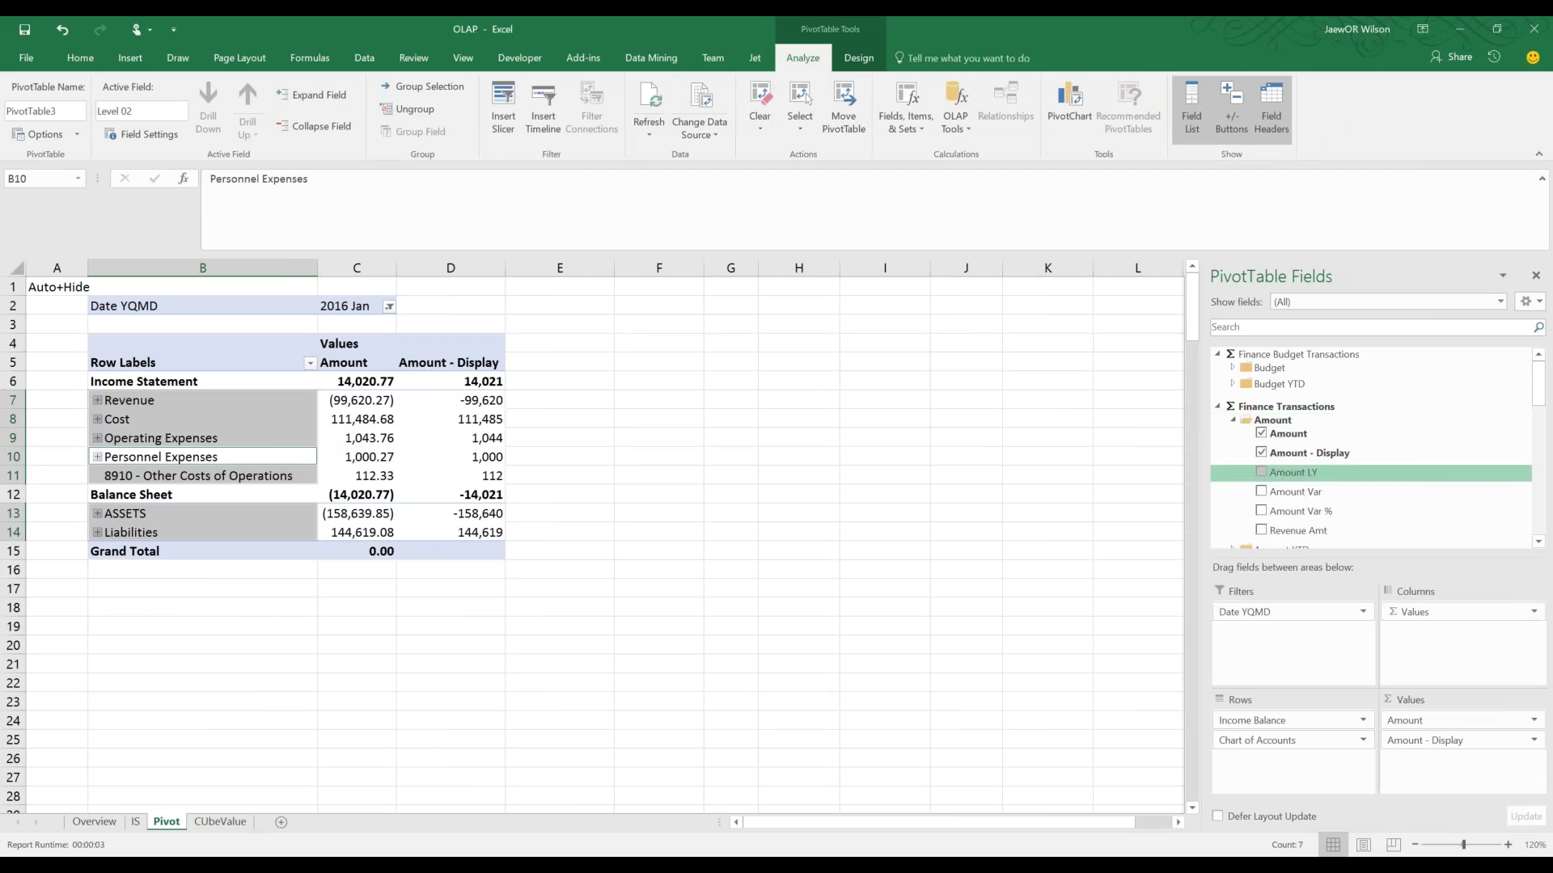
{"action": "left_click_drag", "start_coordinate": [1296, 530], "coordinate": [1407, 765]}
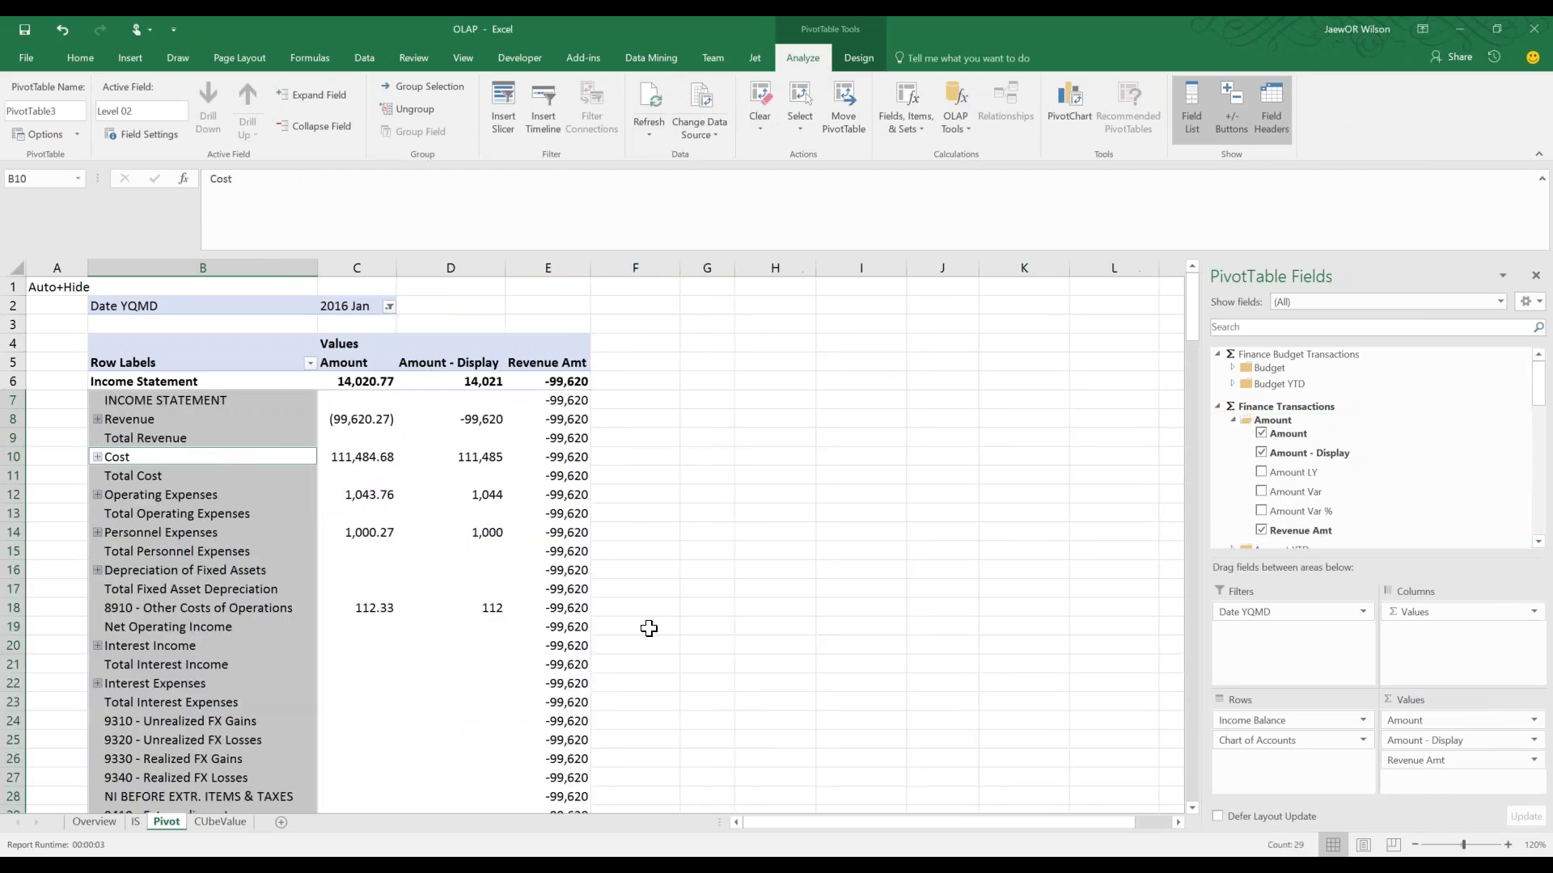
Compare Revenue Amt with Amount and Amount - Display for the Revenue row and the other income statement accounts
{"action": "left_click", "coordinate": [576, 573]}
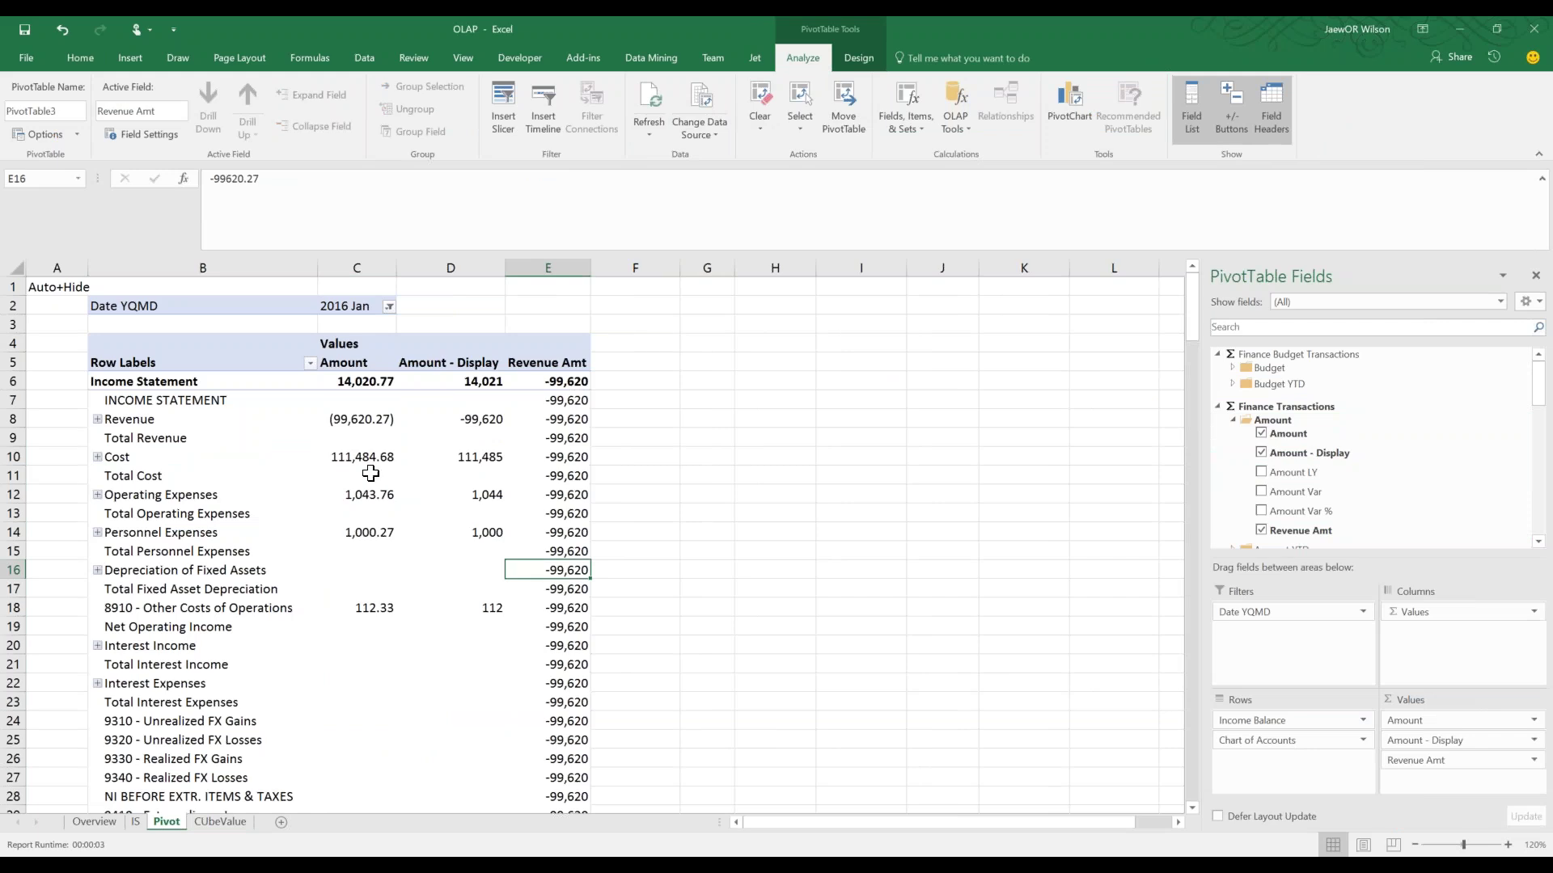
{"action": "left_click_drag", "start_coordinate": [561, 394], "coordinate": [552, 761]}
{"action": "left_click_drag", "start_coordinate": [162, 421], "coordinate": [590, 423]}
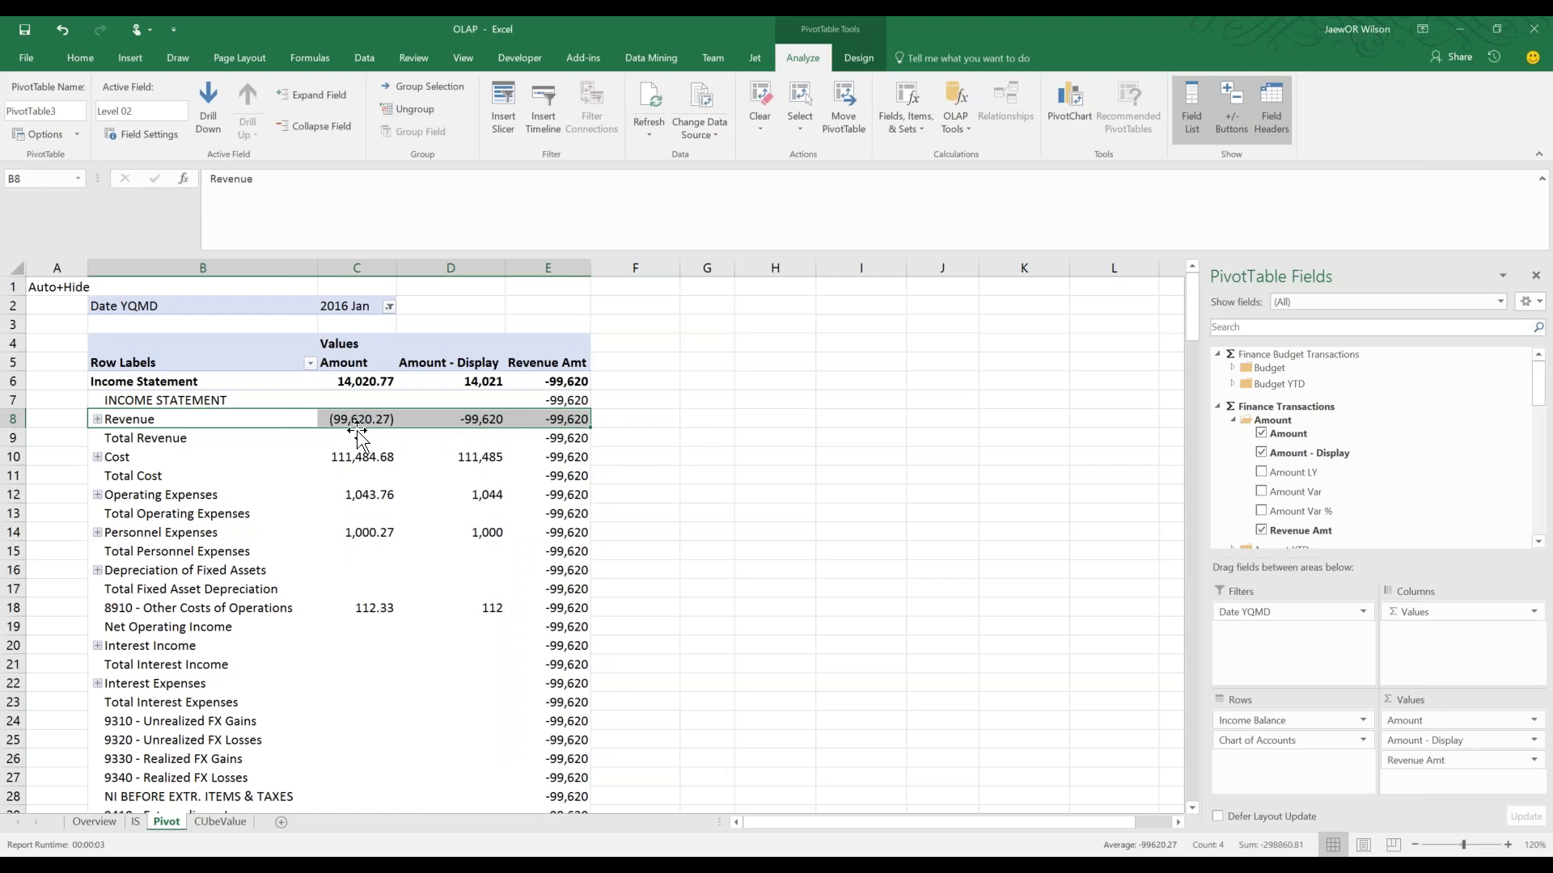
{"action": "left_click", "coordinate": [550, 261]}
{"action": "left_click_drag", "start_coordinate": [558, 401], "coordinate": [568, 780]}
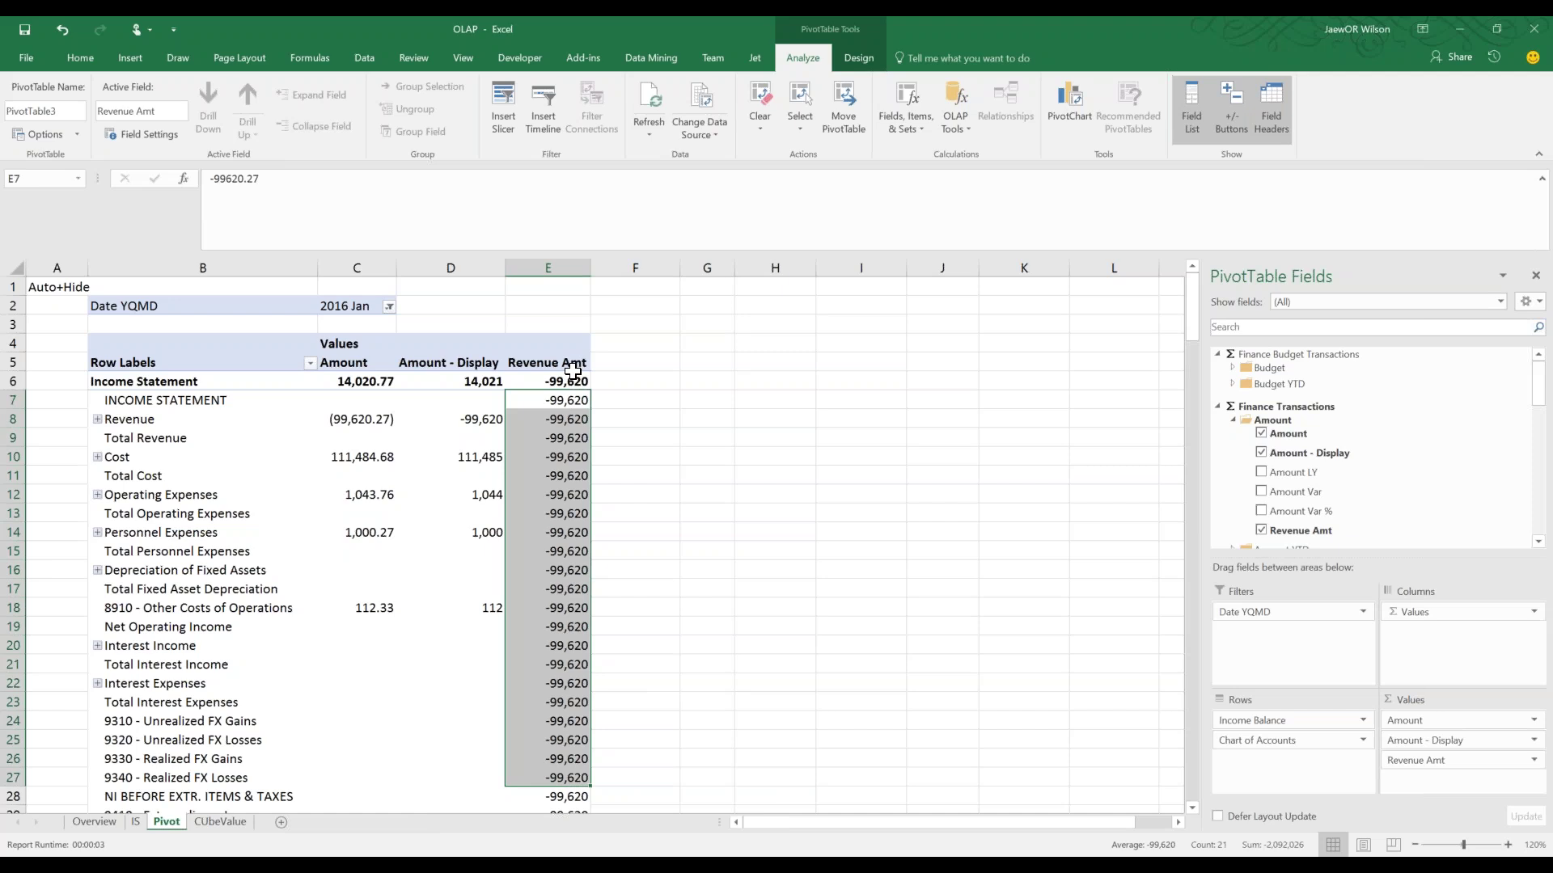
{"action": "left_click", "coordinate": [560, 420]}
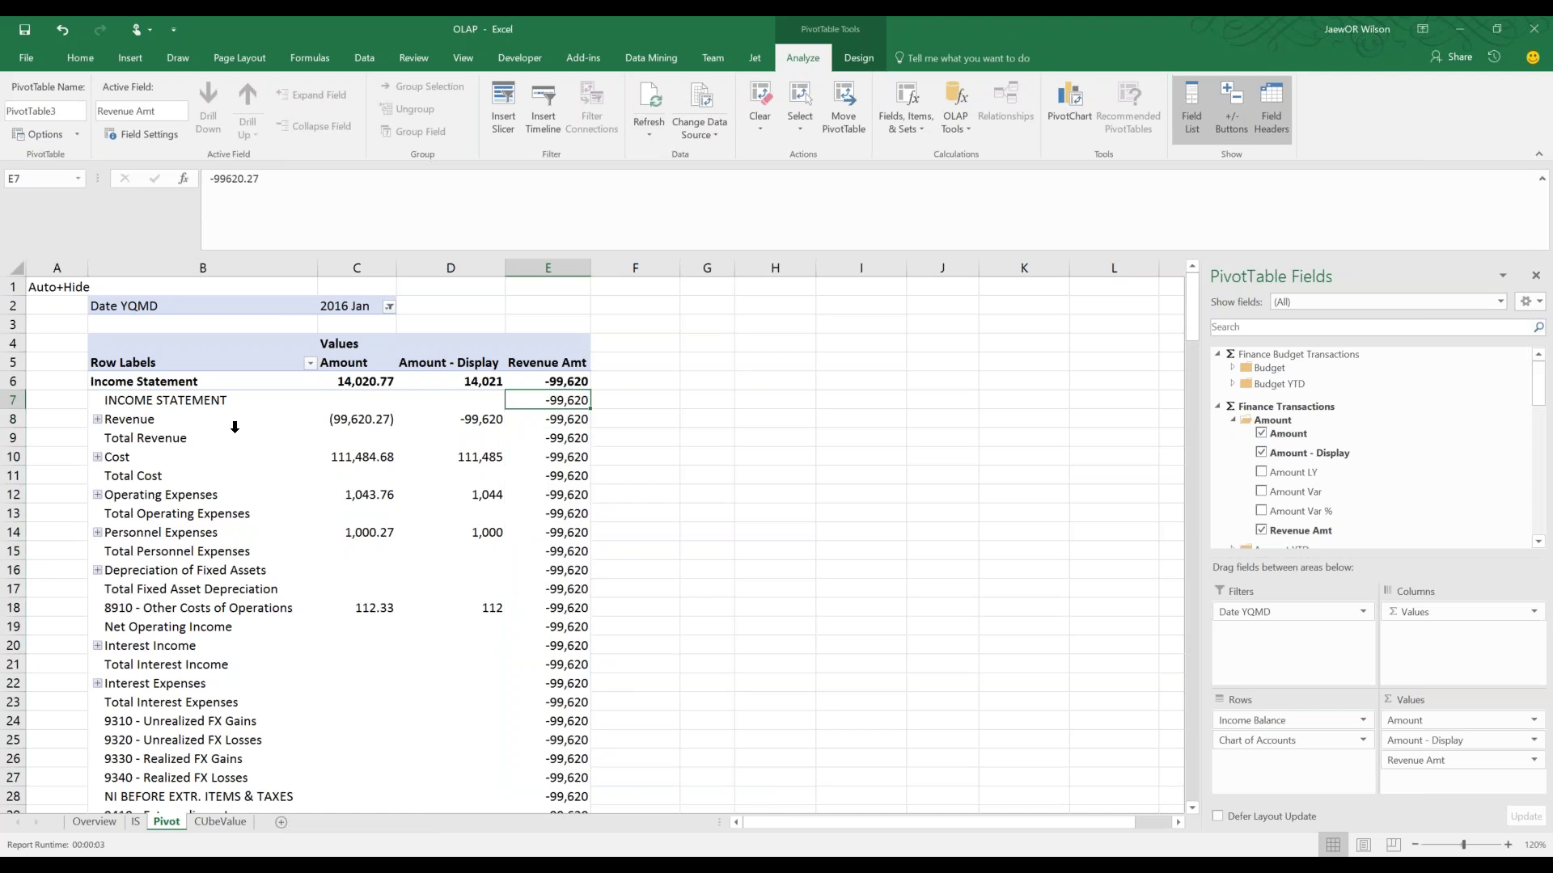
{"action": "left_click", "coordinate": [101, 437]}
{"action": "left_click", "coordinate": [162, 532]}
{"action": "left_click", "coordinate": [162, 608]}
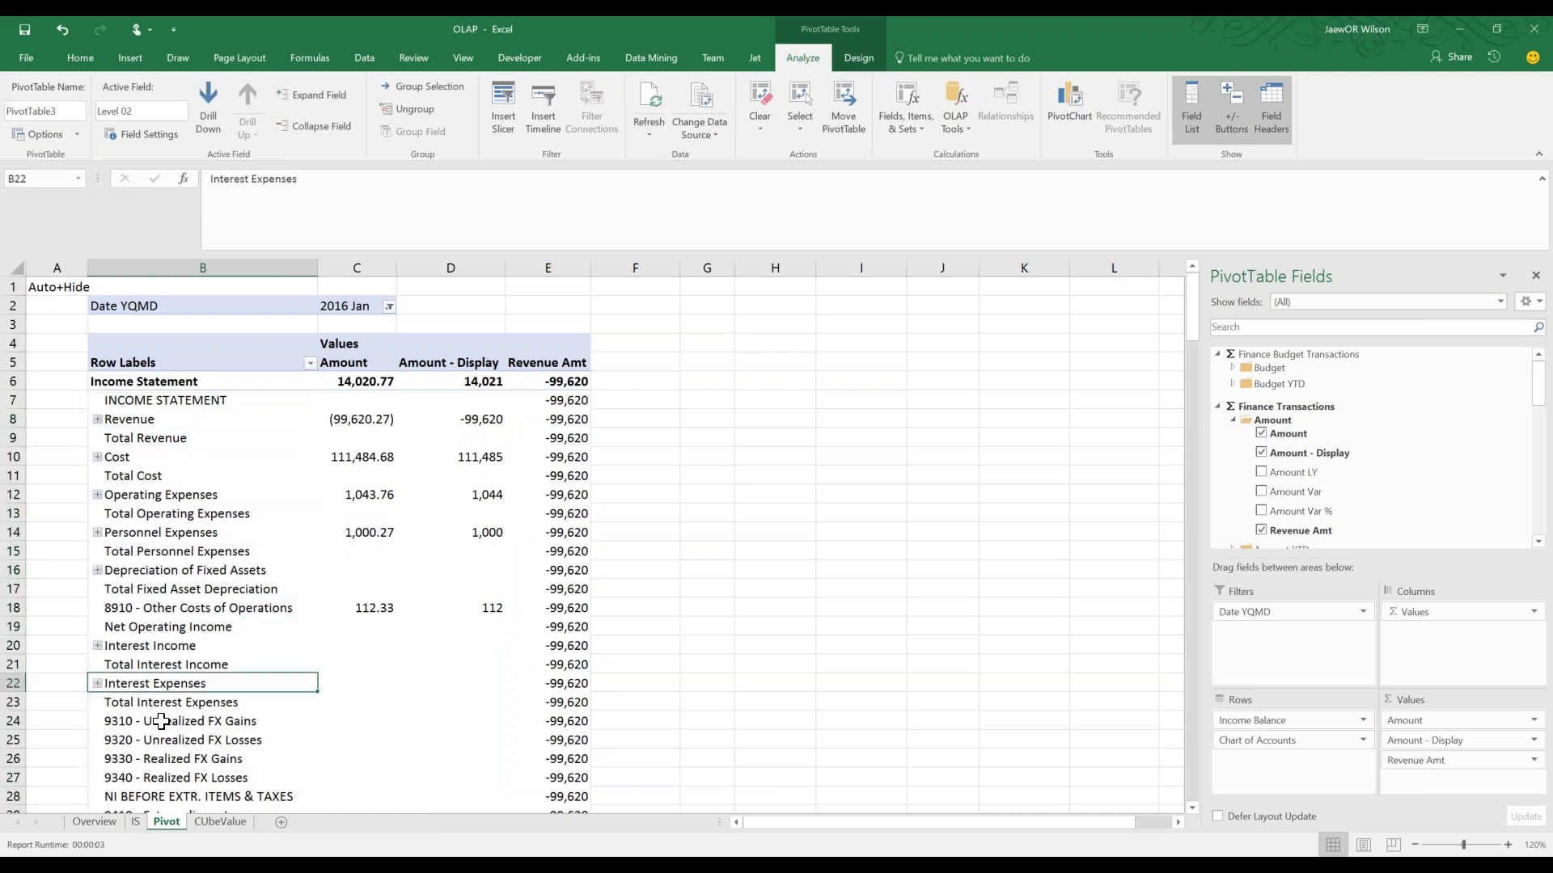
{"action": "left_click", "coordinate": [162, 689]}
{"action": "left_click", "coordinate": [163, 732]}
{"action": "left_click", "coordinate": [158, 807]}
{"action": "scroll", "coordinate": [374, 710], "scroll_direction": "down", "scroll_amount": 2}
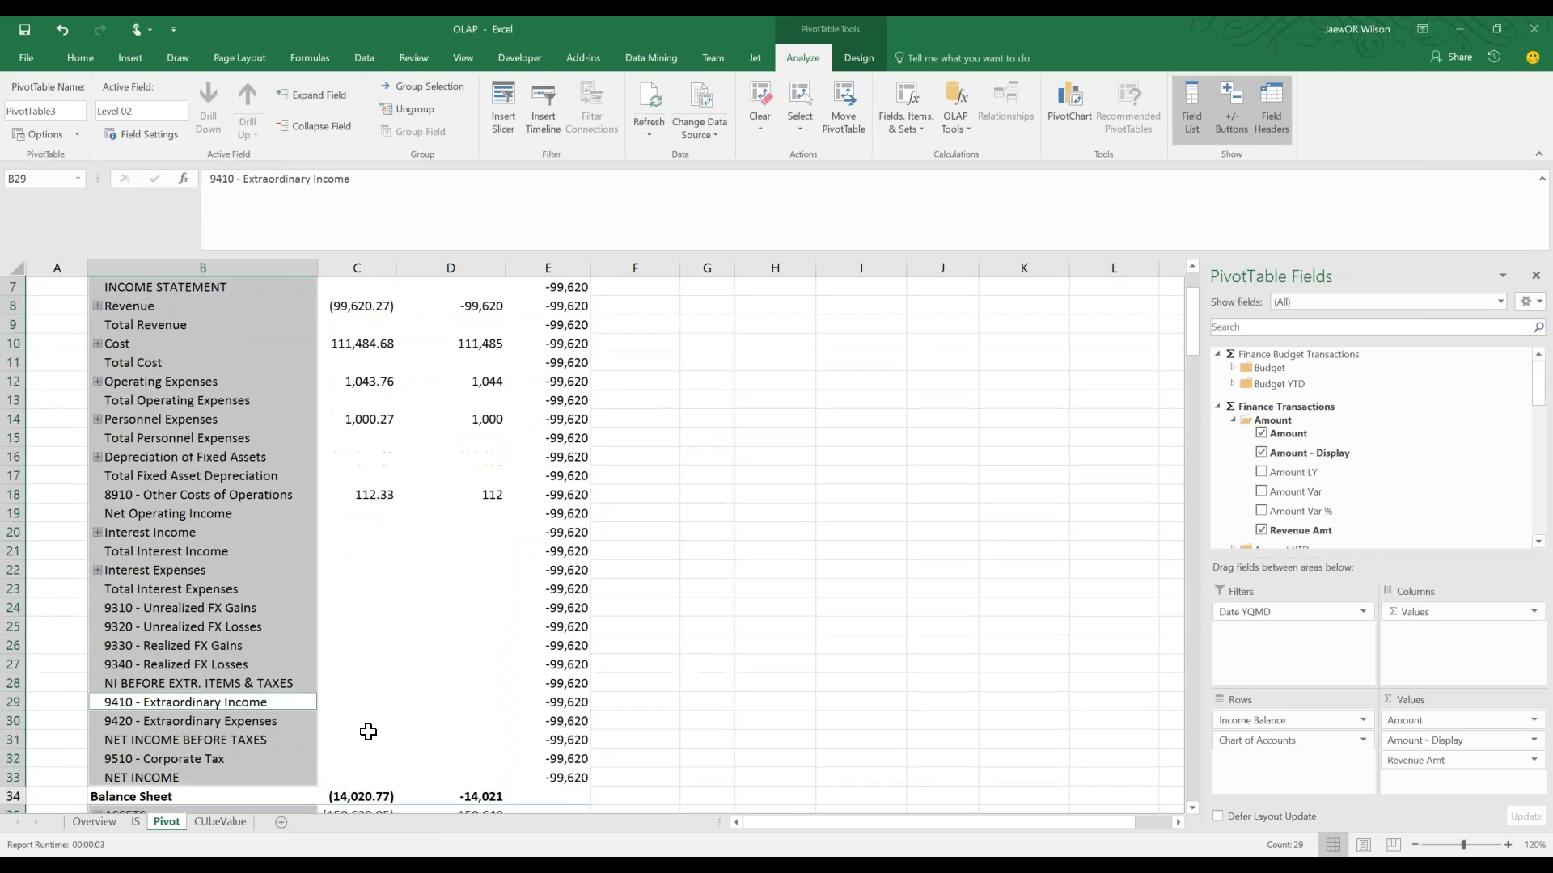
{"action": "scroll", "coordinate": [347, 733], "scroll_direction": "up", "scroll_amount": 2}
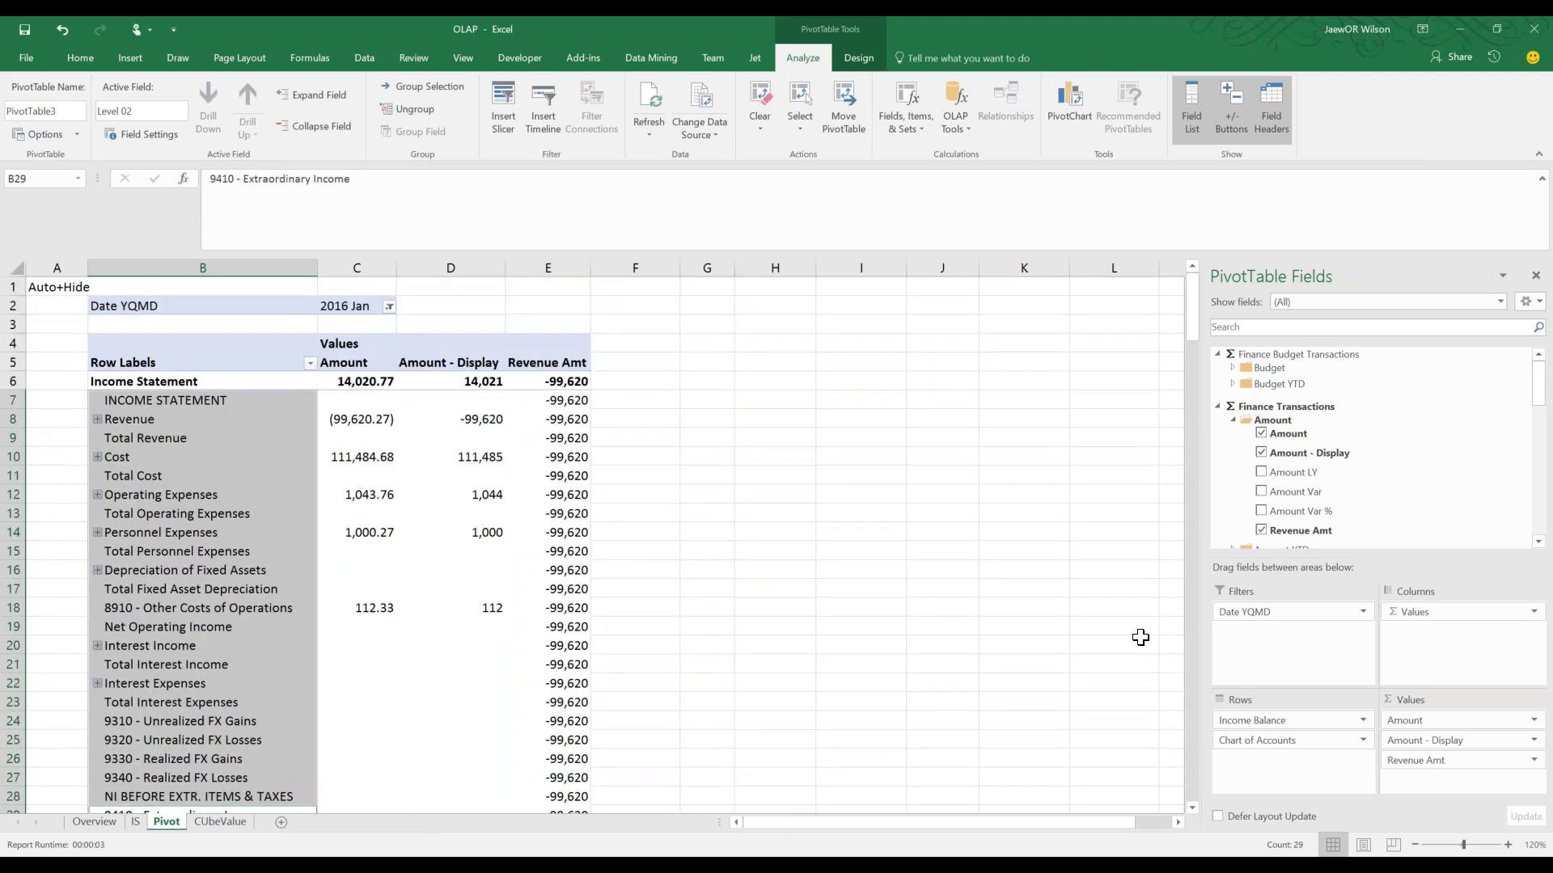
Remove Chart of Accounts from the PivotTable rows and check Revenue Amt by income balance
{"action": "left_click_drag", "start_coordinate": [1231, 741], "coordinate": [1241, 764]}
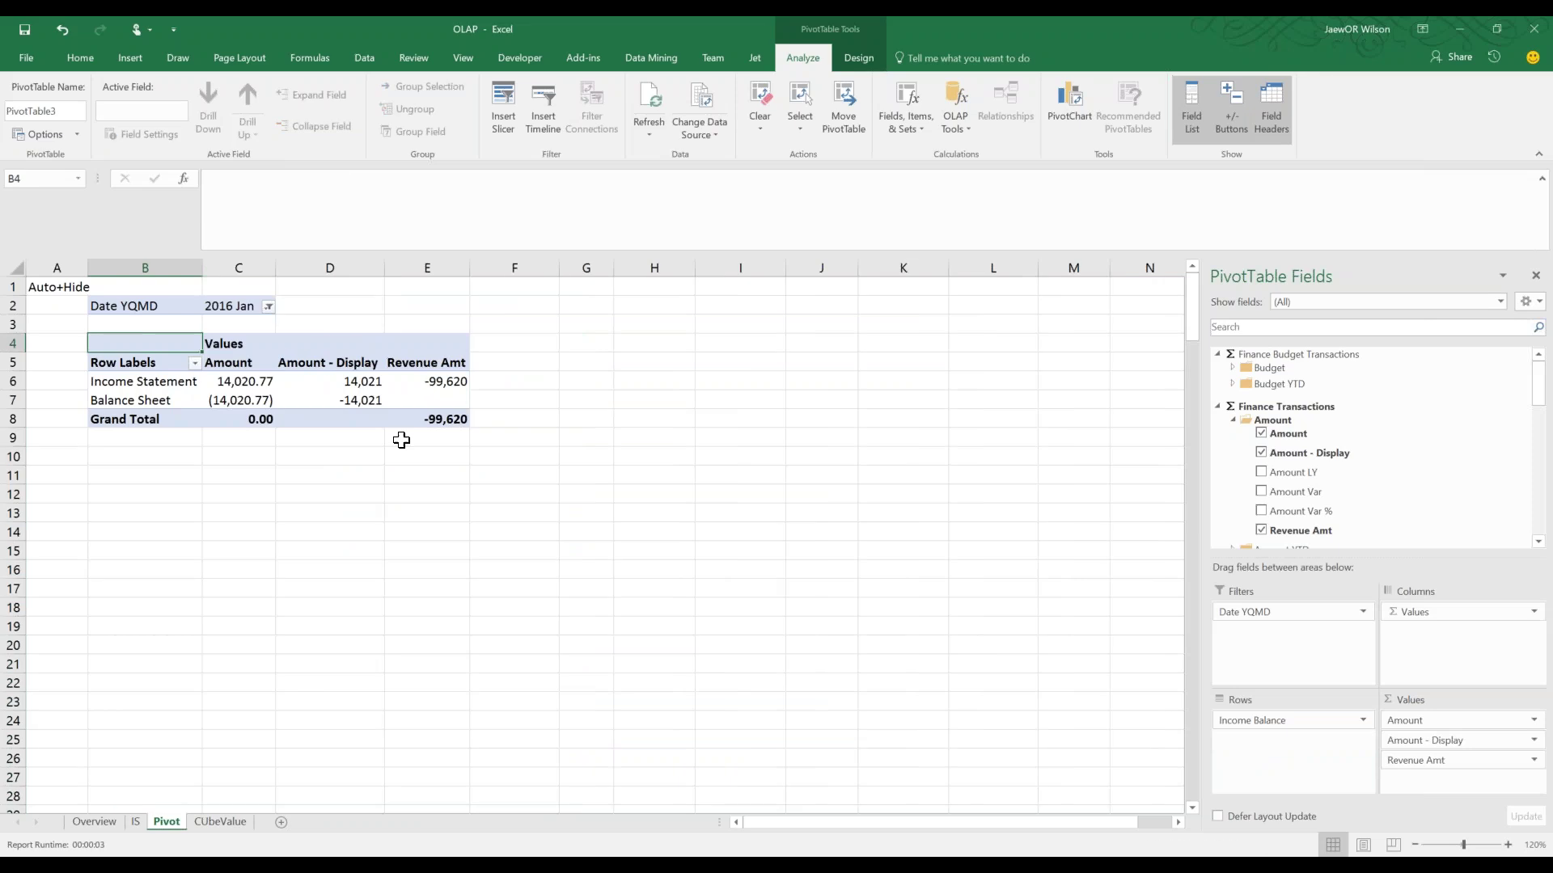
{"action": "left_click", "coordinate": [420, 380]}
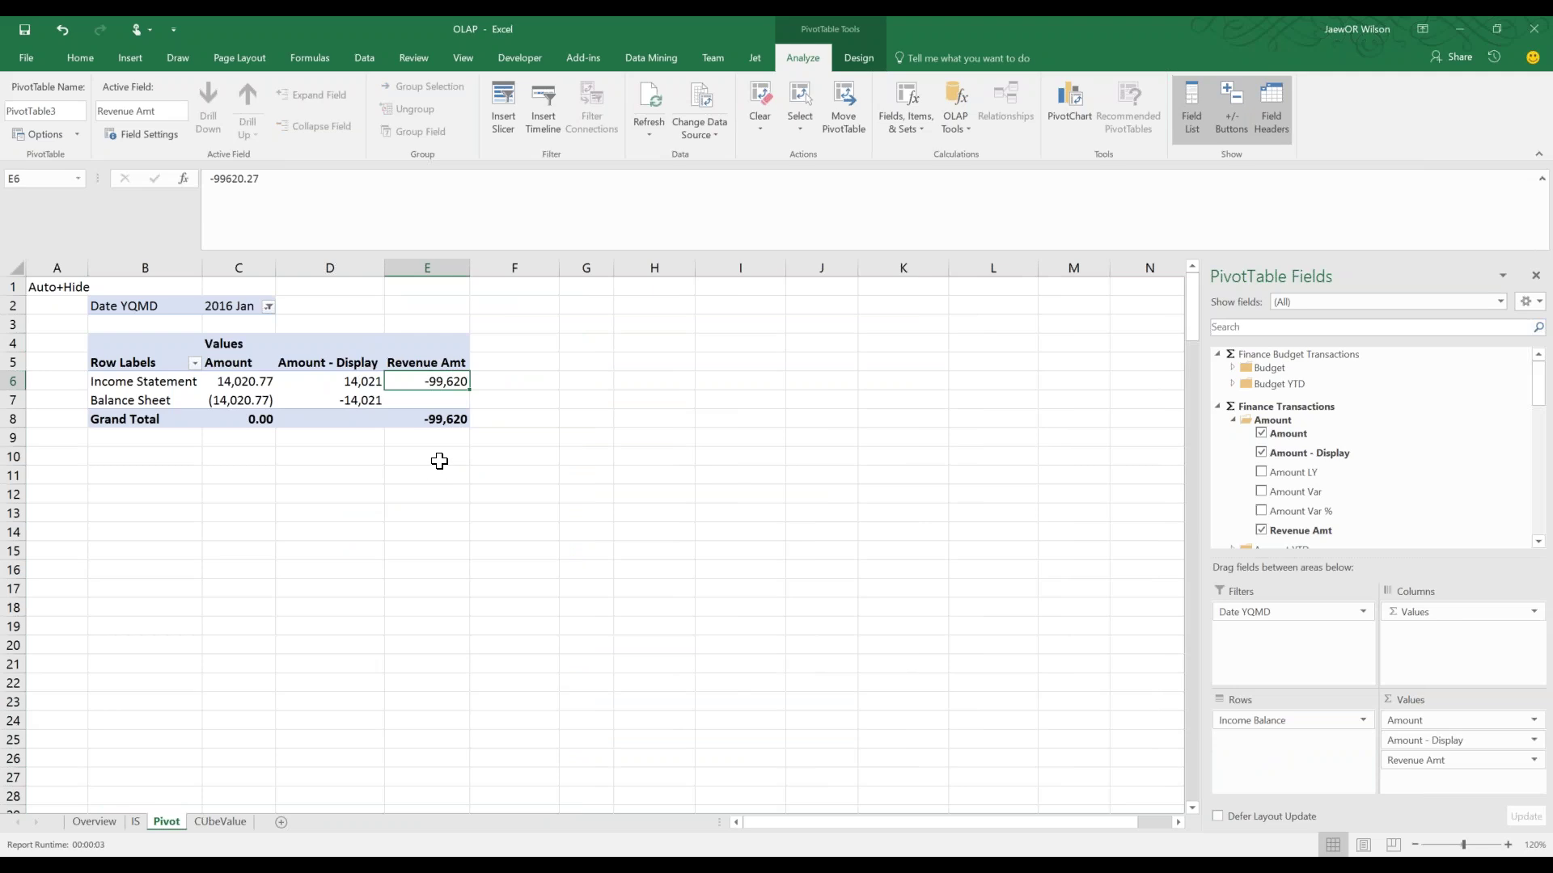
{"action": "left_click", "coordinate": [431, 269]}
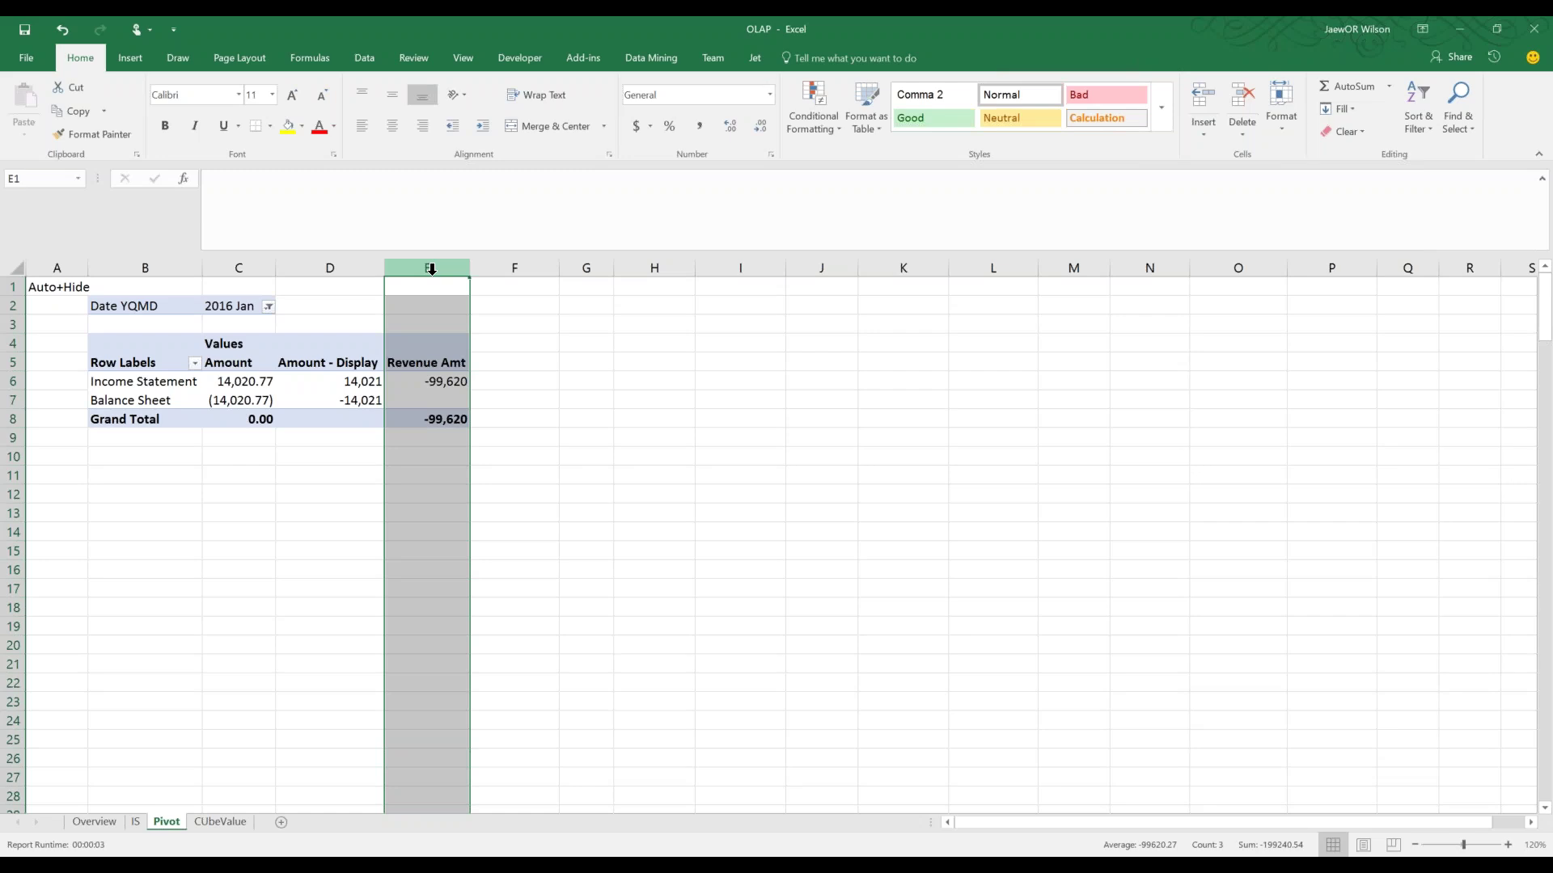
{"action": "left_click", "coordinate": [257, 405]}
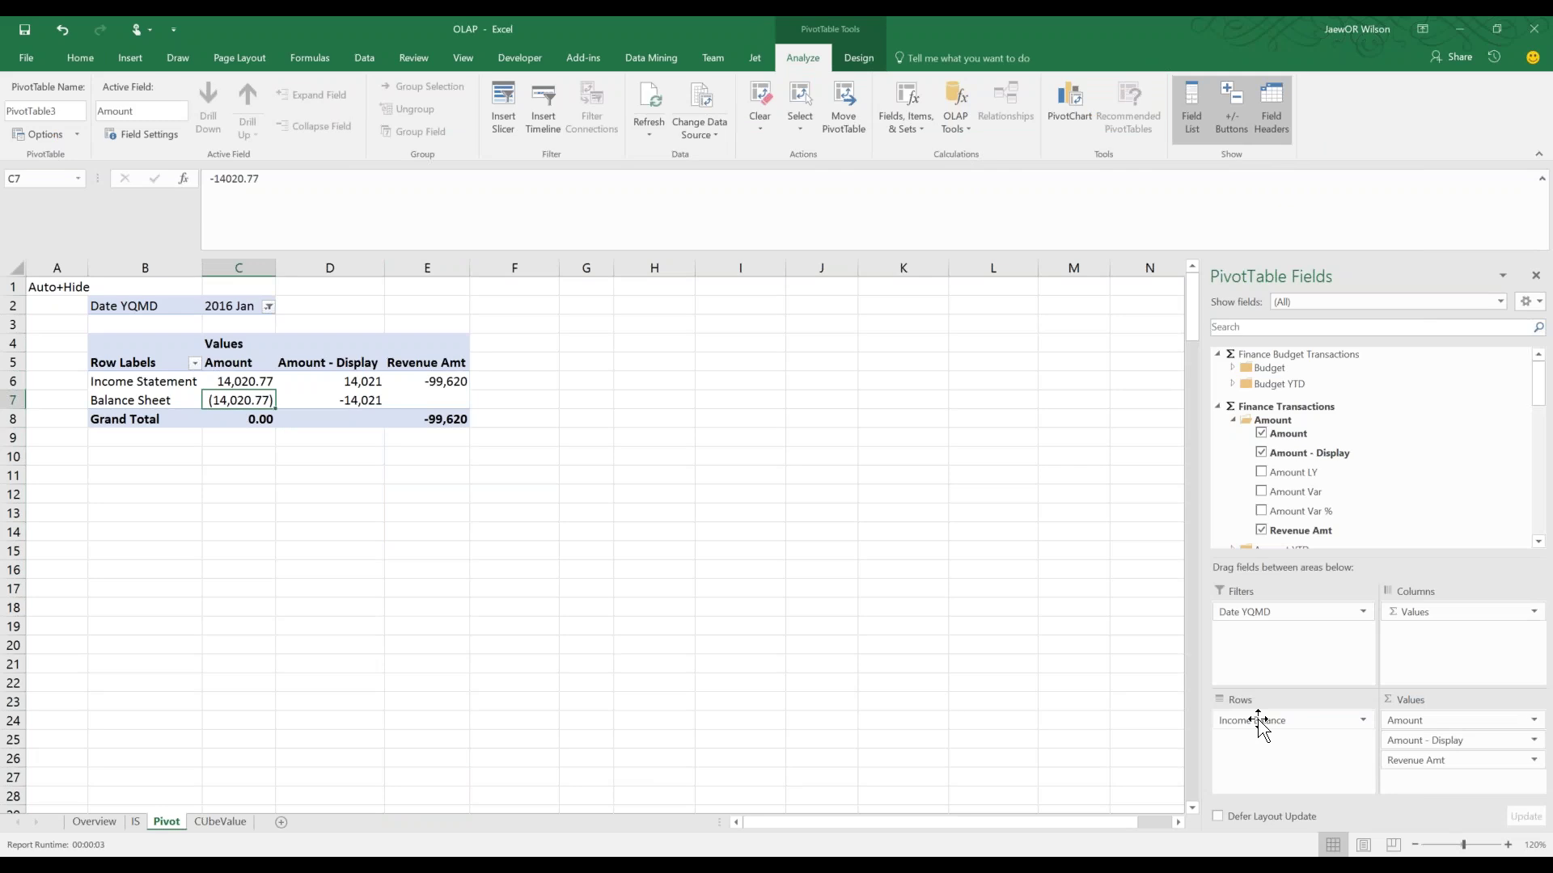
Take Income Balance out of the PivotTable rows and move Date YQMD from the filters to the rows
{"action": "left_click_drag", "start_coordinate": [1258, 720], "coordinate": [1011, 647]}
{"action": "left_click", "coordinate": [346, 381]}
{"action": "left_click_drag", "start_coordinate": [1537, 417], "coordinate": [1536, 488]}
{"action": "left_click_drag", "start_coordinate": [1293, 612], "coordinate": [1292, 719]}
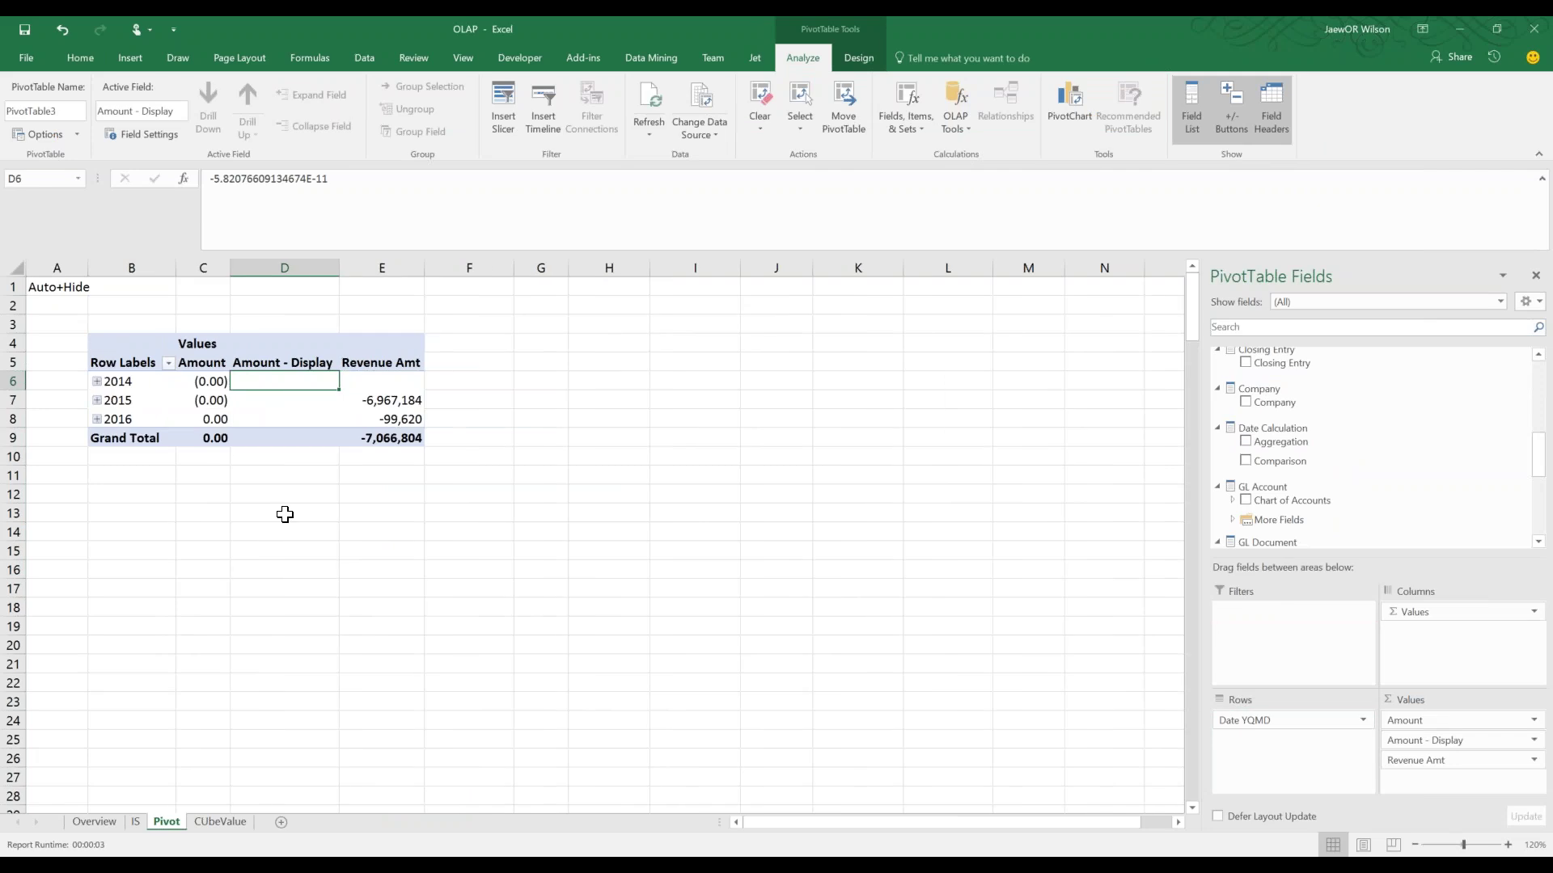
Expand 2016, 2016 Q1 and 2016 Jan down to single days and examine the daily Revenue Amt values
{"action": "left_click", "coordinate": [96, 419]}
{"action": "left_click", "coordinate": [101, 439]}
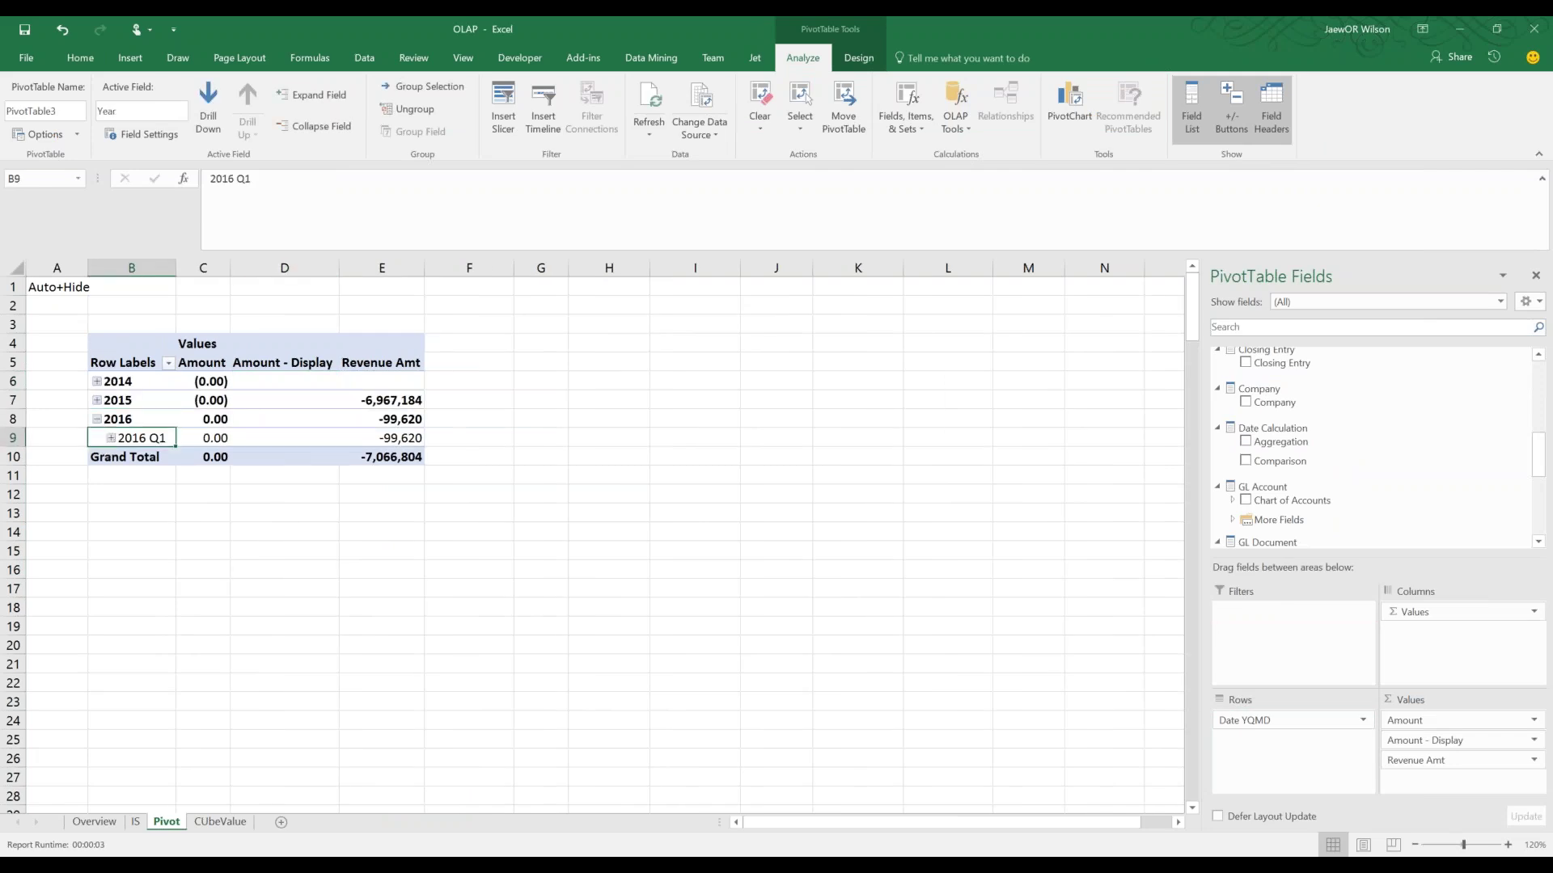
{"action": "left_click", "coordinate": [111, 437]}
{"action": "left_click", "coordinate": [91, 456]}
{"action": "left_click", "coordinate": [125, 457]}
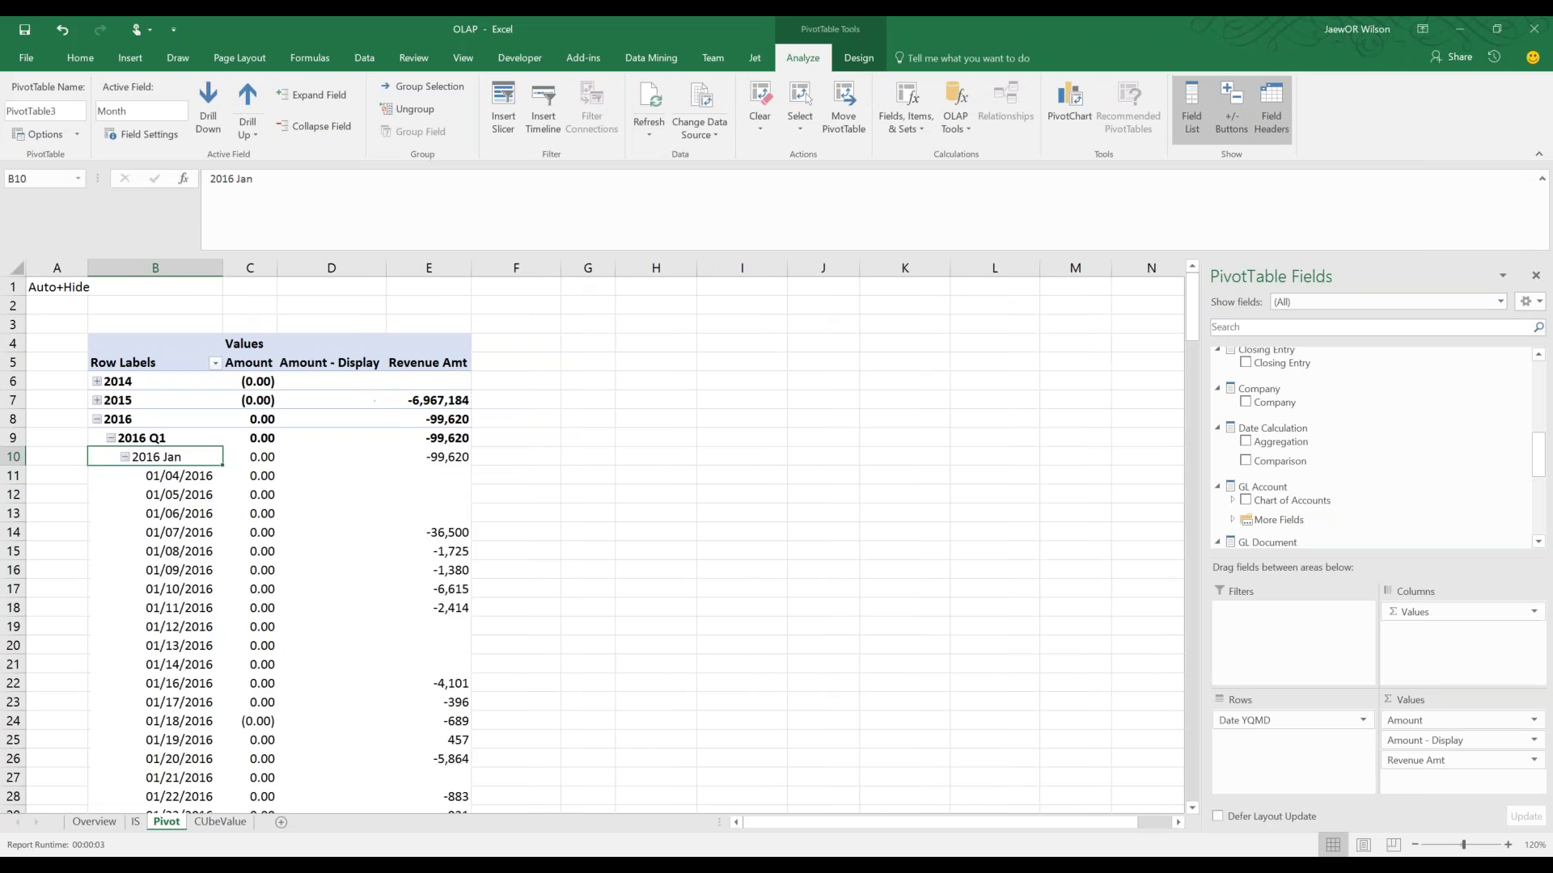
{"action": "left_click_drag", "start_coordinate": [424, 474], "coordinate": [416, 793]}
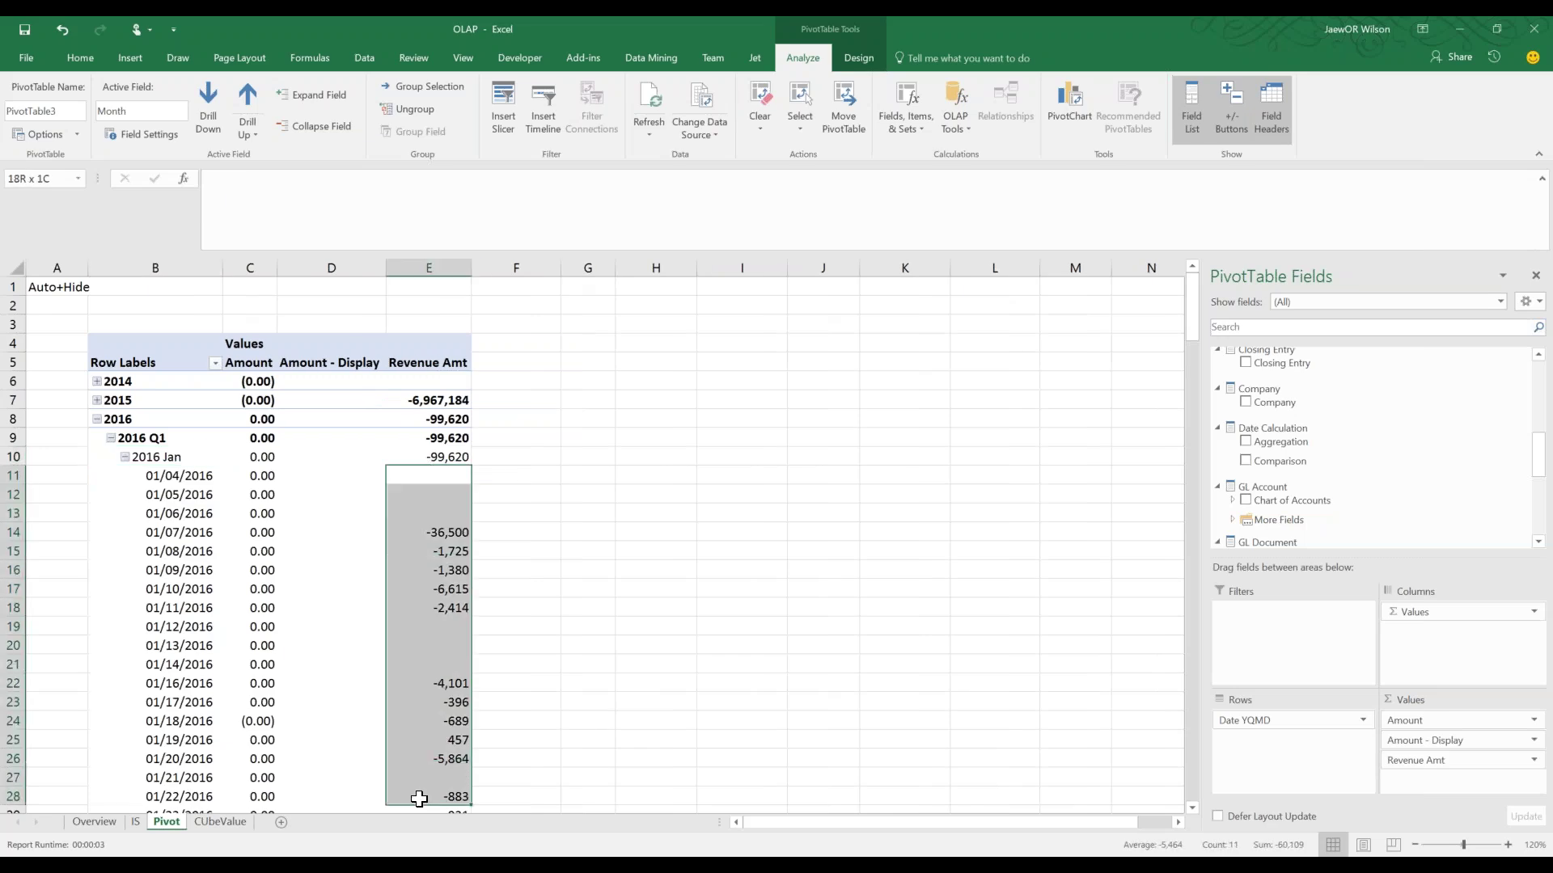
{"action": "left_click_drag", "start_coordinate": [424, 422], "coordinate": [422, 740]}
{"action": "left_click_drag", "start_coordinate": [162, 532], "coordinate": [426, 766]}
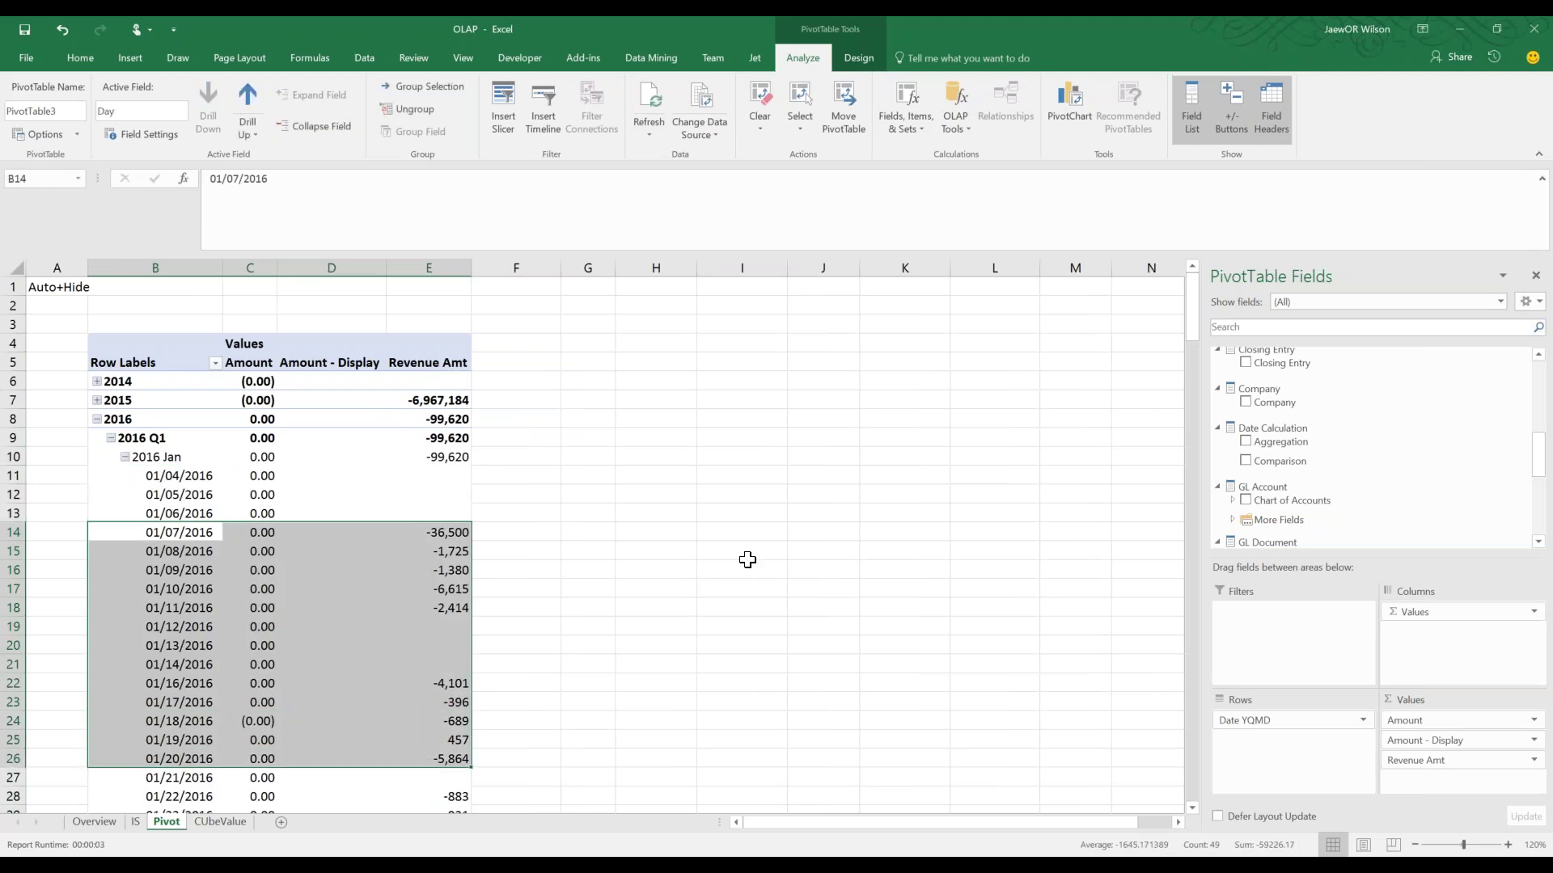
Undo the PivotTable layout changes and compare the account amounts with the Revenue Amt column
{"action": "key", "text": "ctrl+z"}
{"action": "key", "text": "ctrl+y"}
{"action": "key", "text": "ctrl+y"}
{"action": "left_click_drag", "start_coordinate": [566, 401], "coordinate": [567, 592]}
{"action": "left_click_drag", "start_coordinate": [133, 400], "coordinate": [414, 760]}
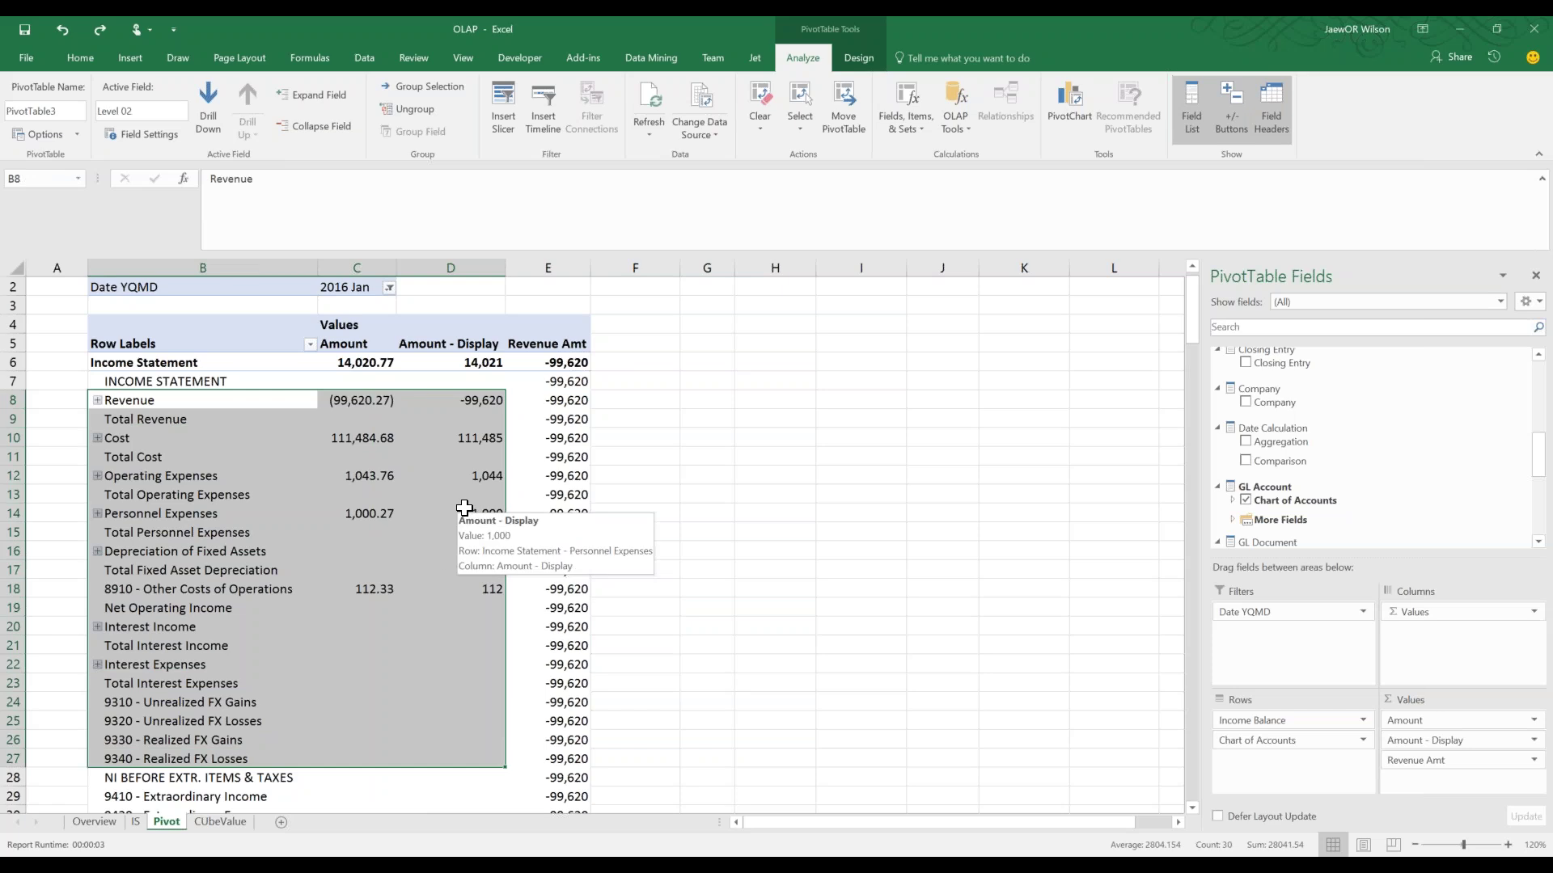
Read the notes on the CUbeValue sheet for the Revenue Amt and [Amount] / [Revenue Amt] steps
{"action": "left_click", "coordinate": [220, 822]}
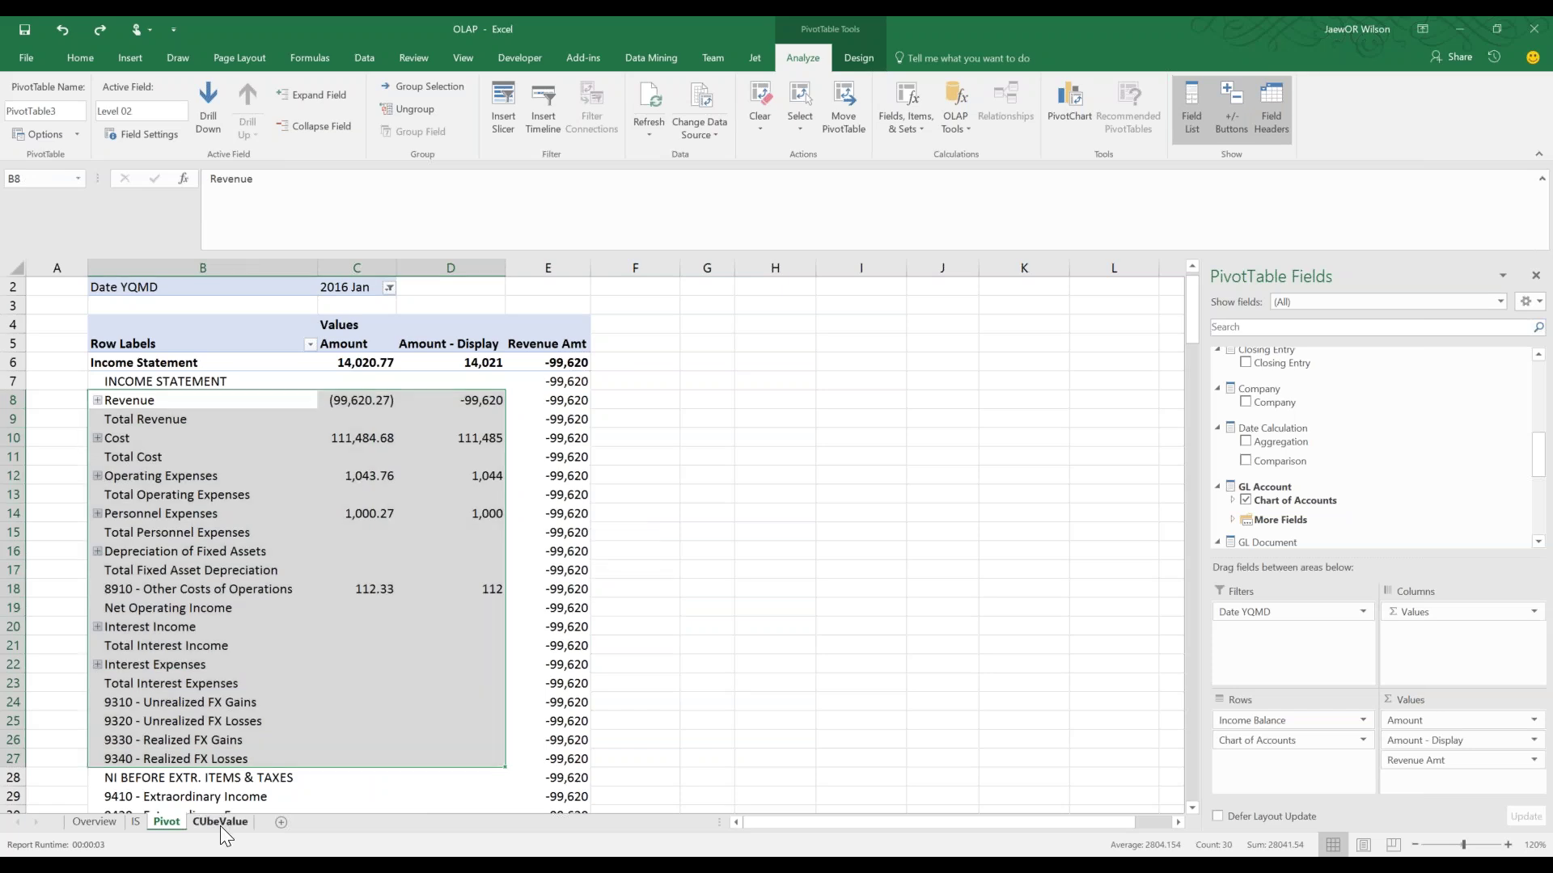
{"action": "left_click", "coordinate": [1030, 420]}
{"action": "left_click", "coordinate": [1027, 459]}
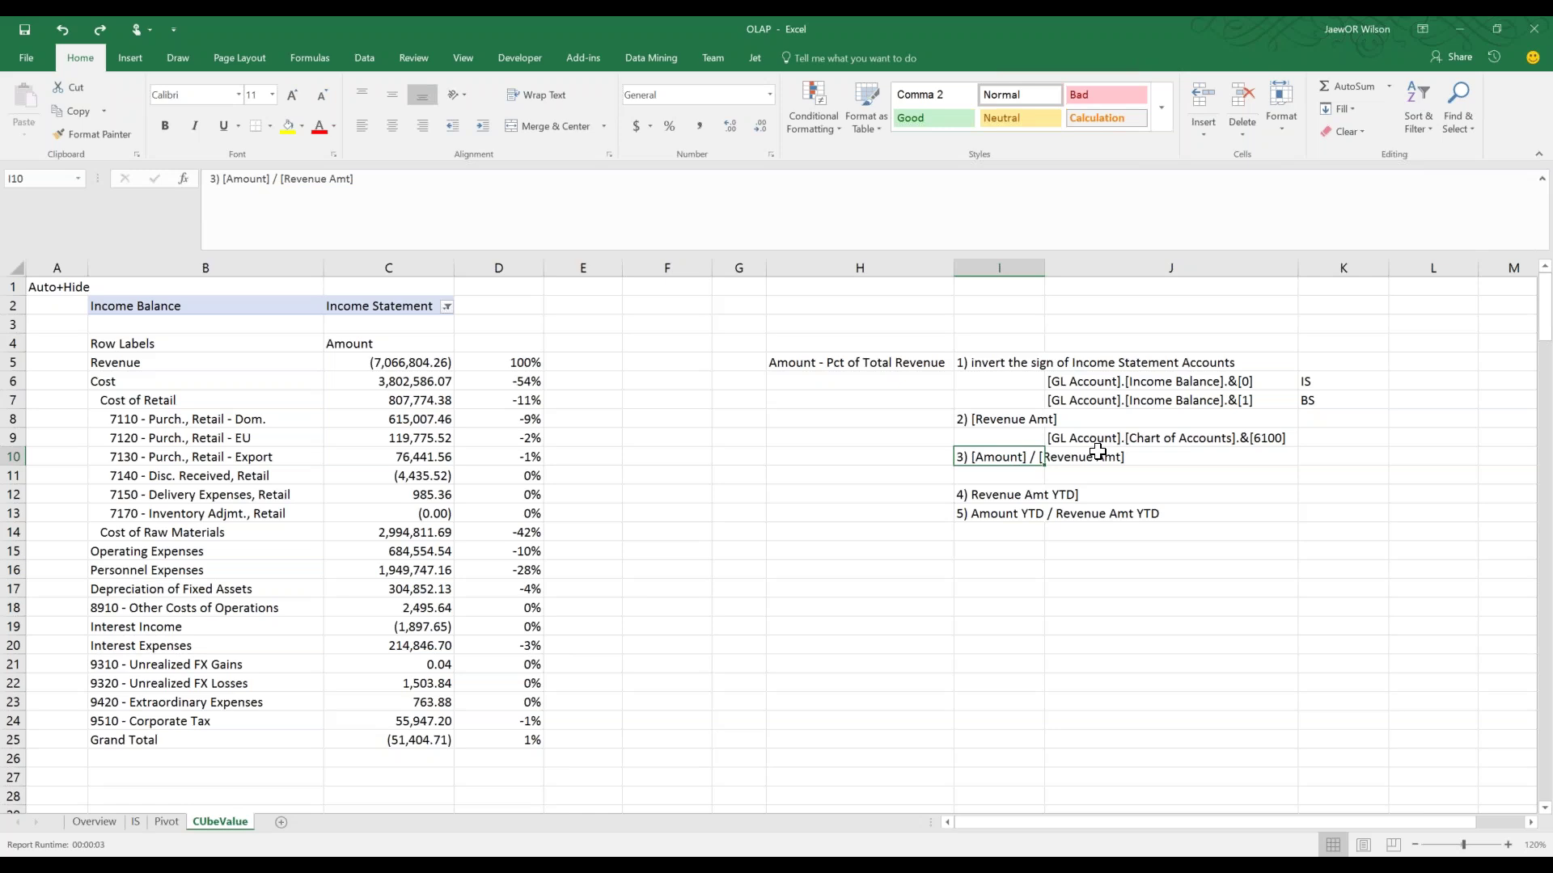
{"action": "left_click", "coordinate": [1098, 453]}
In Jet Data Manager, examine the formulas of Amount Var % and Amount LY and expand the Budget measure folder
{"action": "key", "text": "alt+Tab"}
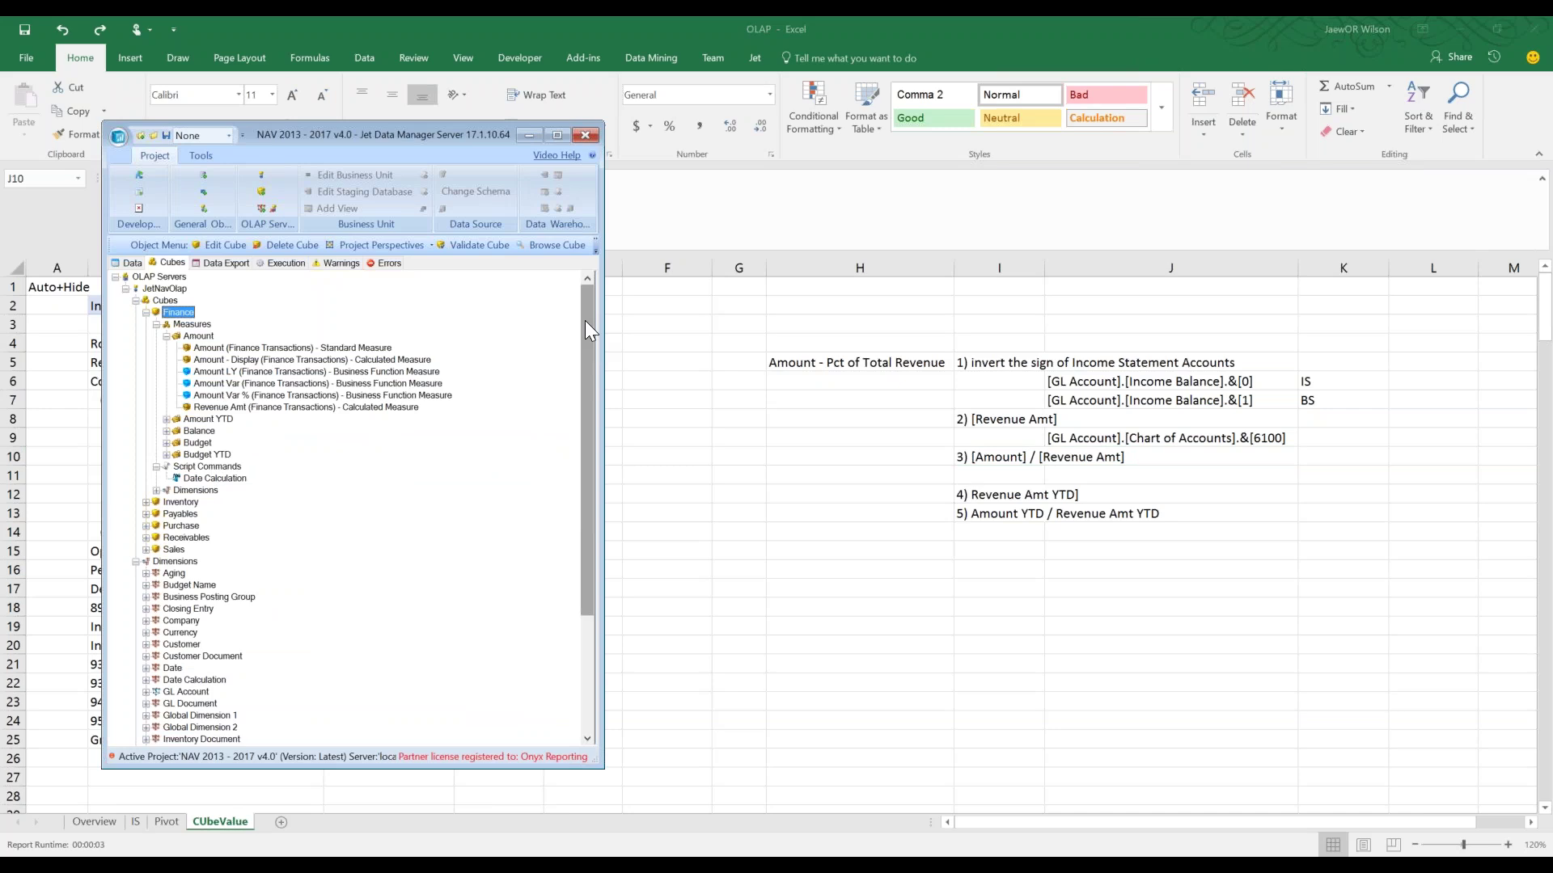
{"action": "mouse_move", "coordinate": [394, 403]}
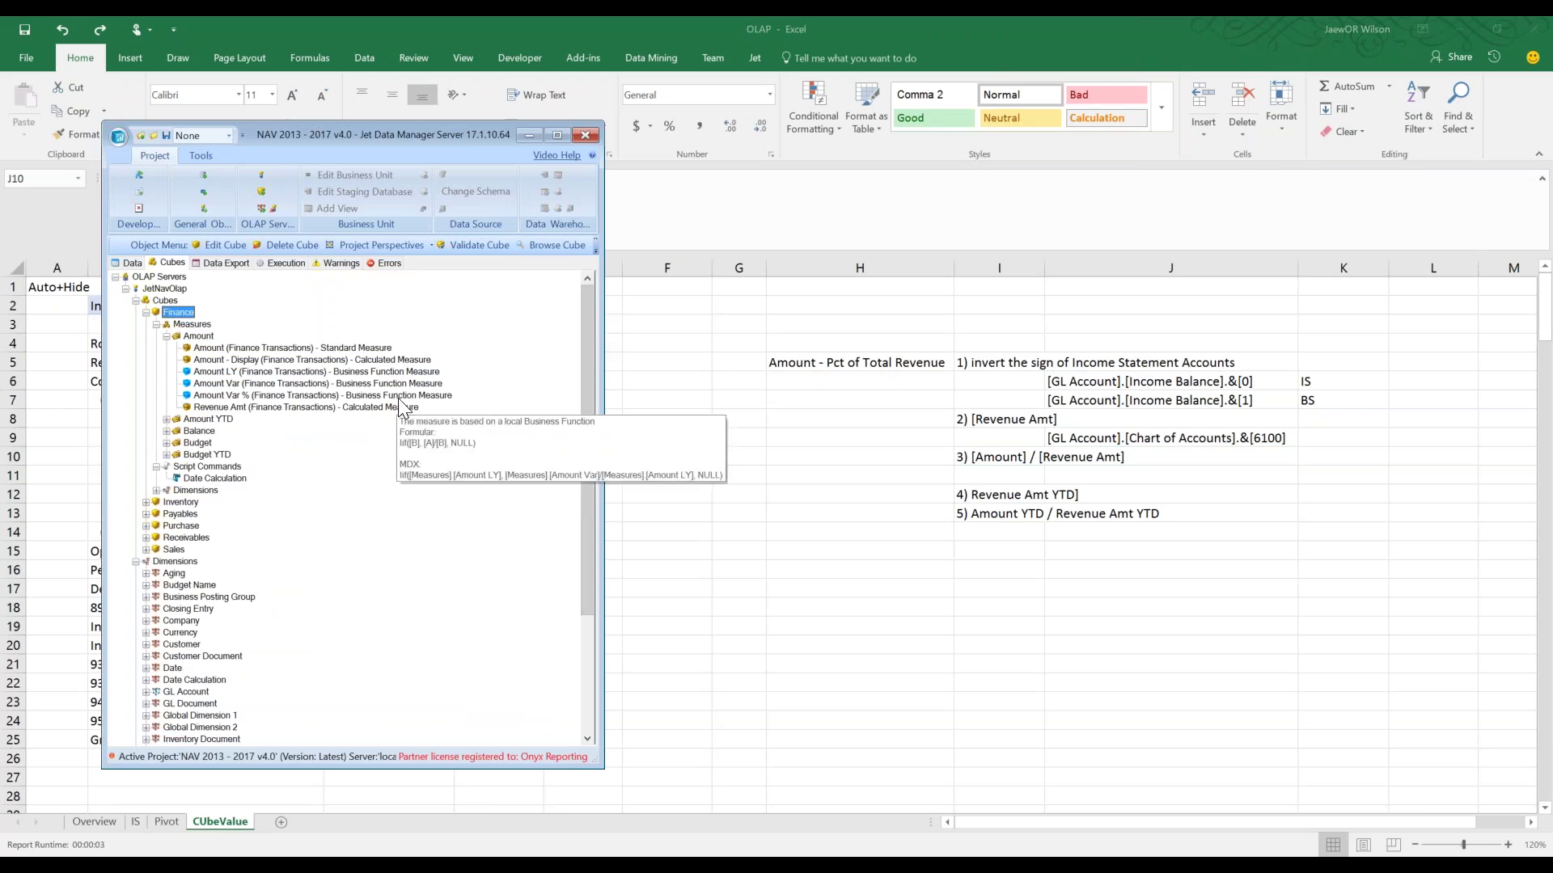
{"action": "left_click", "coordinate": [198, 394]}
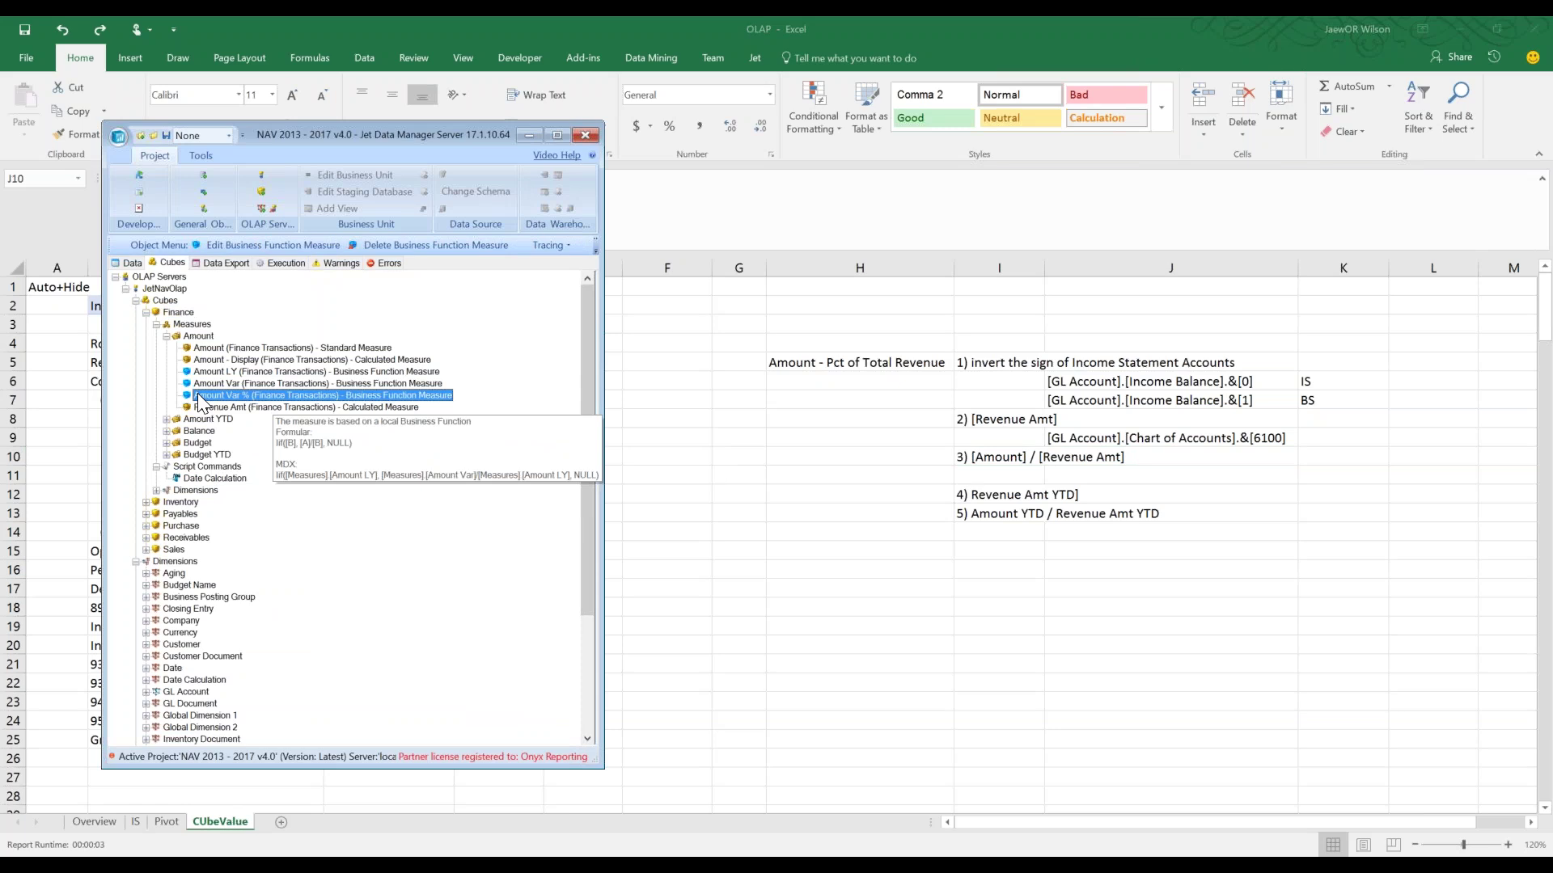
{"action": "left_click", "coordinate": [205, 369]}
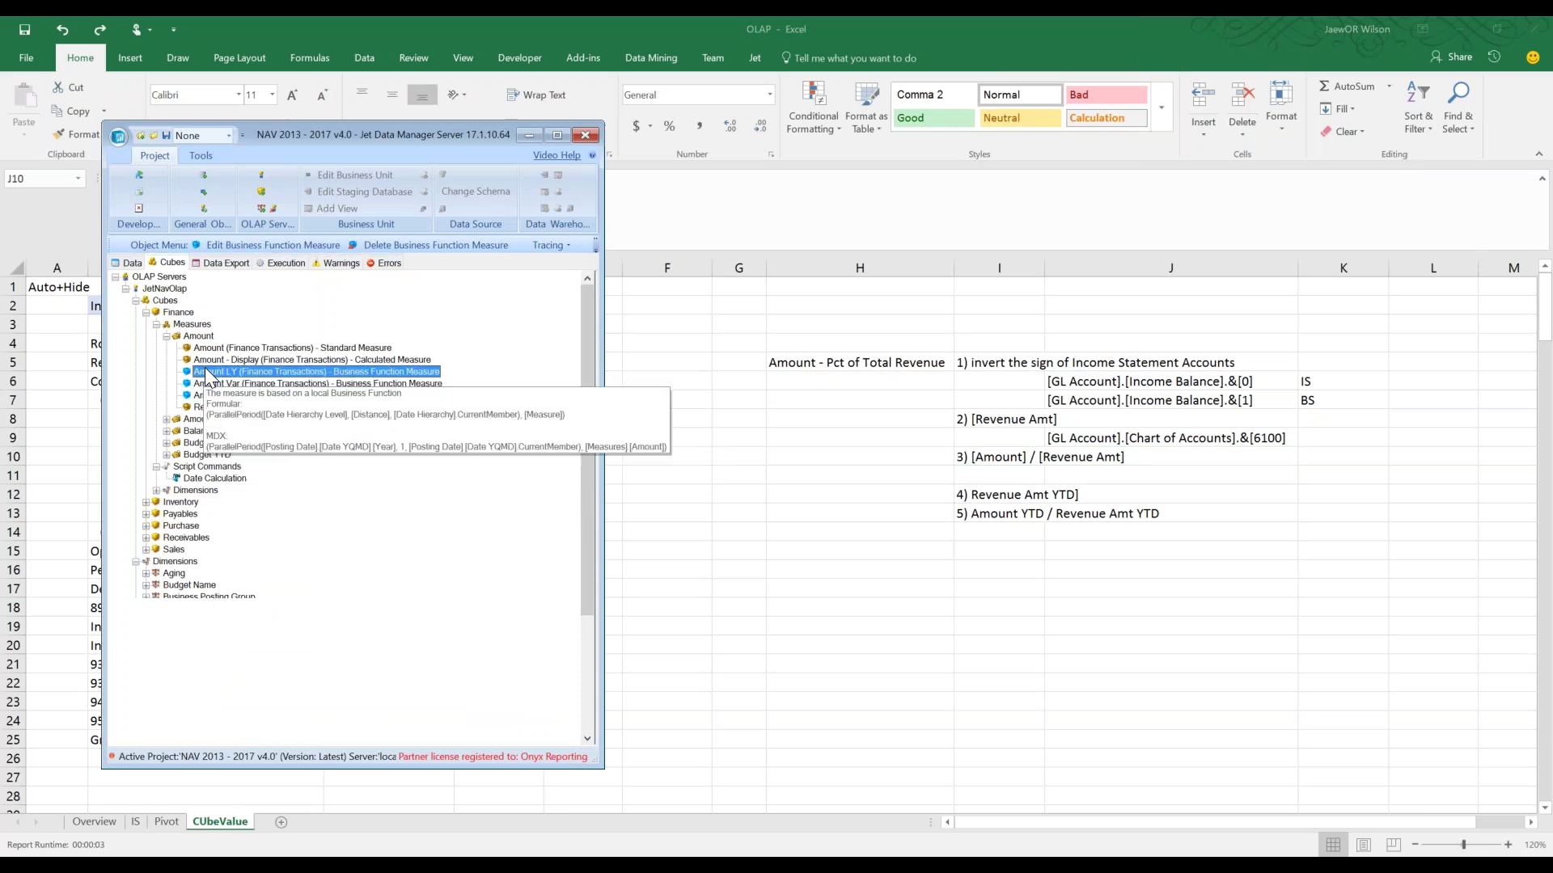
{"action": "double_click", "coordinate": [170, 444]}
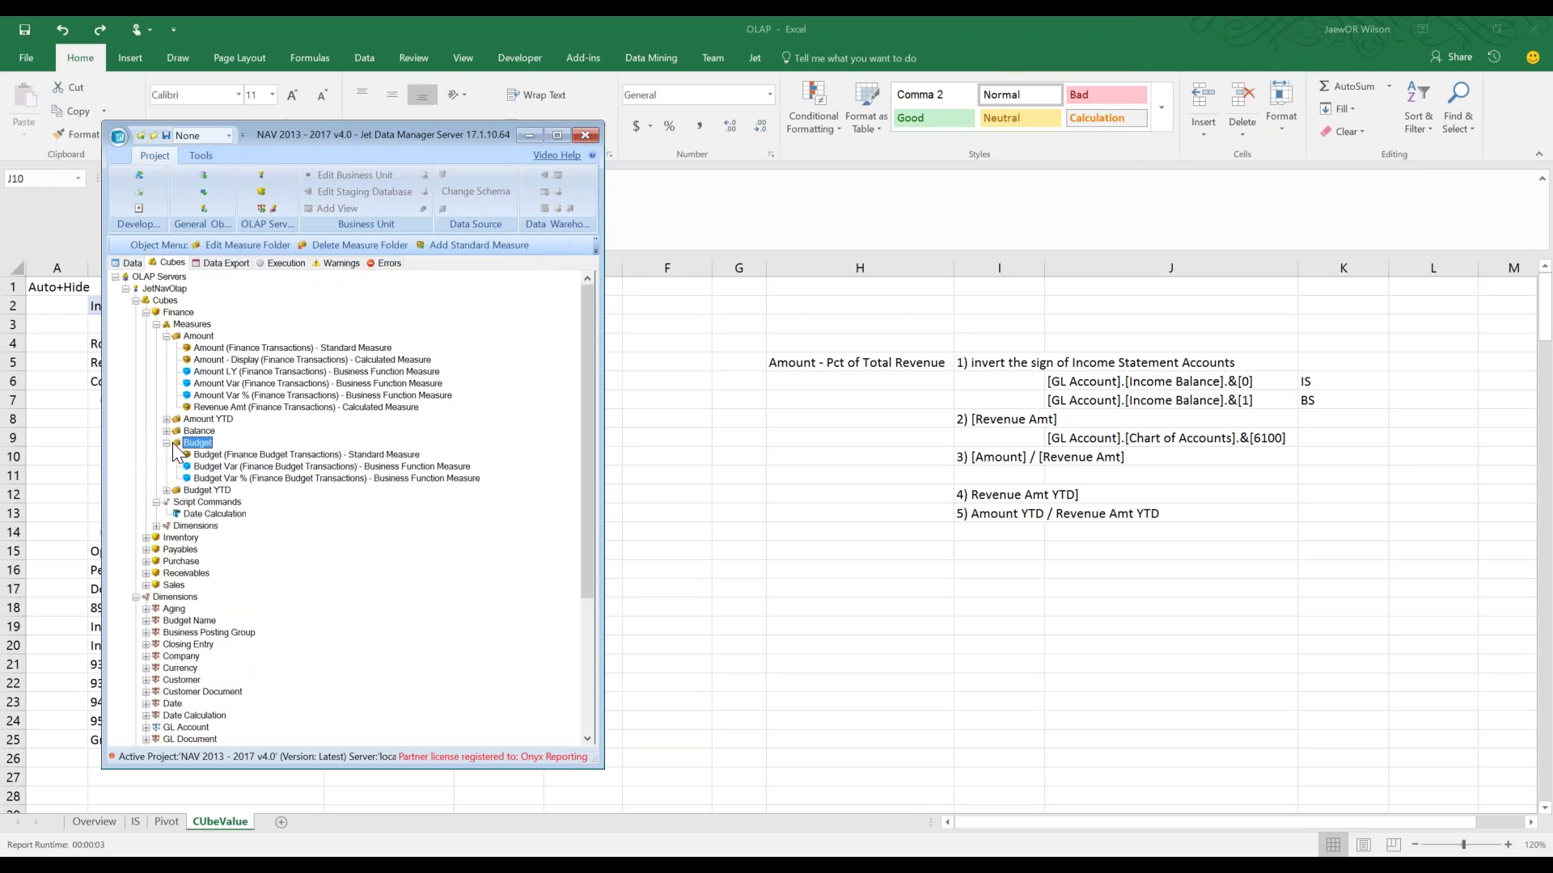
Open the Budget Var % measure, show its formula as MDX and examine the division expression and its NULL fallback
{"action": "left_click", "coordinate": [227, 479]}
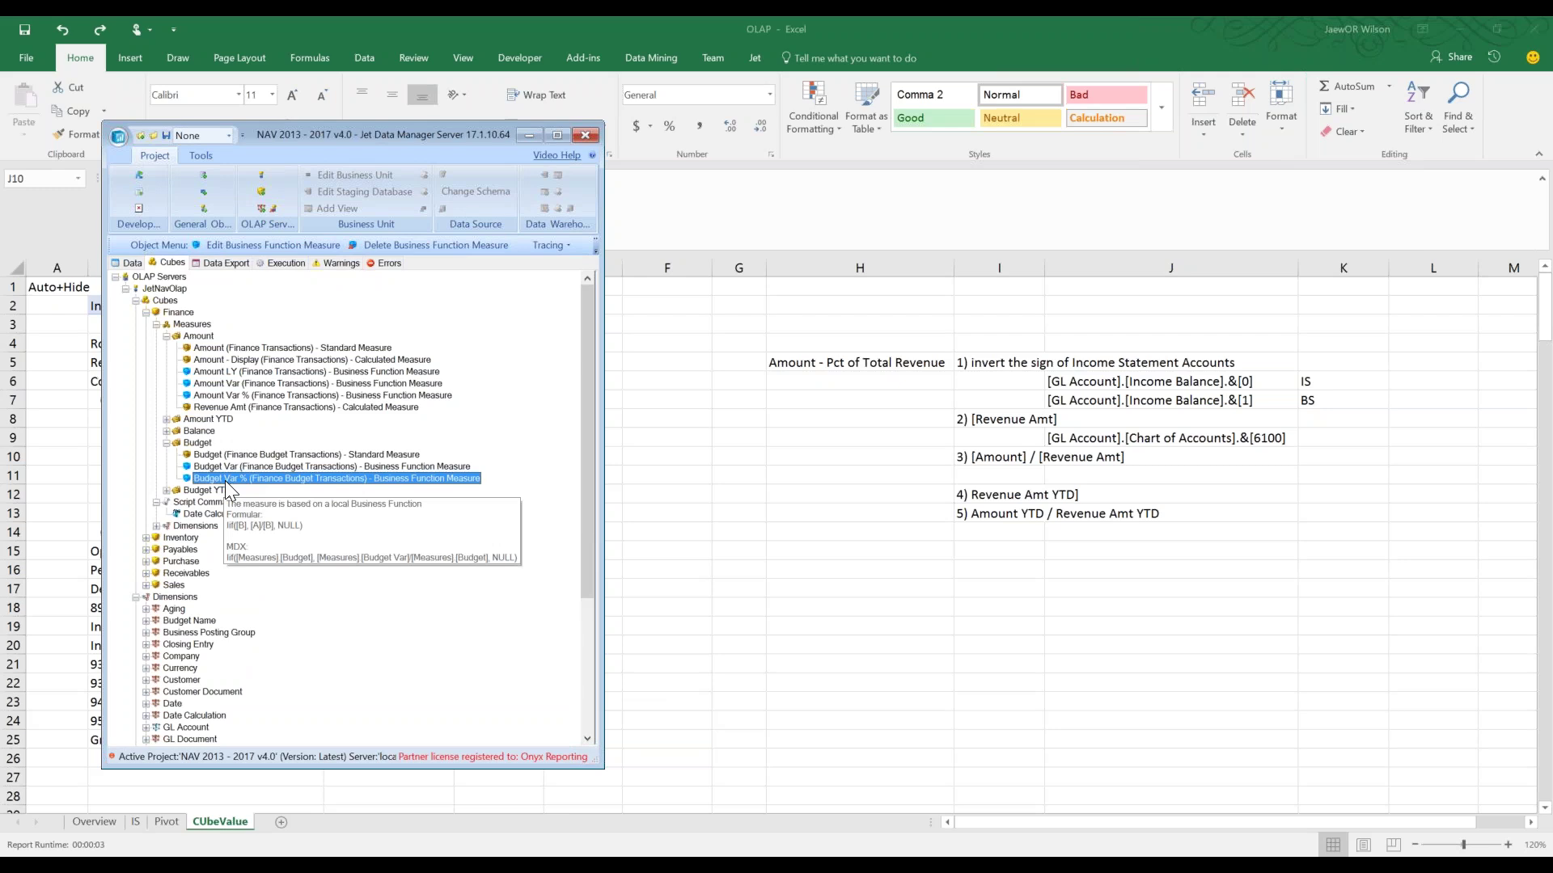
{"action": "double_click", "coordinate": [225, 480]}
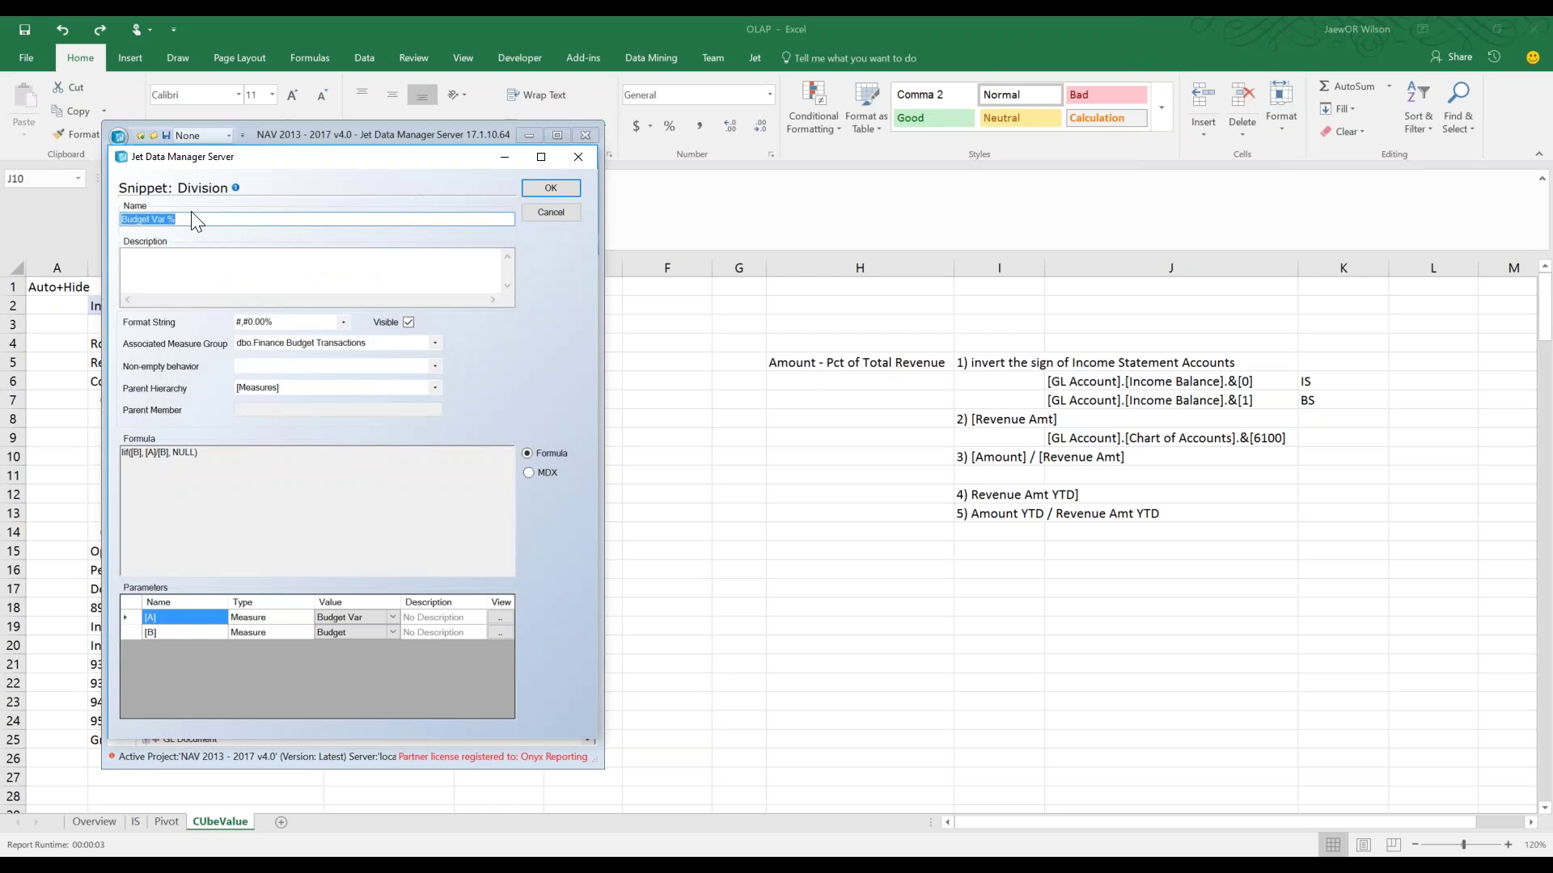
{"action": "left_click", "coordinate": [229, 482]}
{"action": "left_click", "coordinate": [531, 474]}
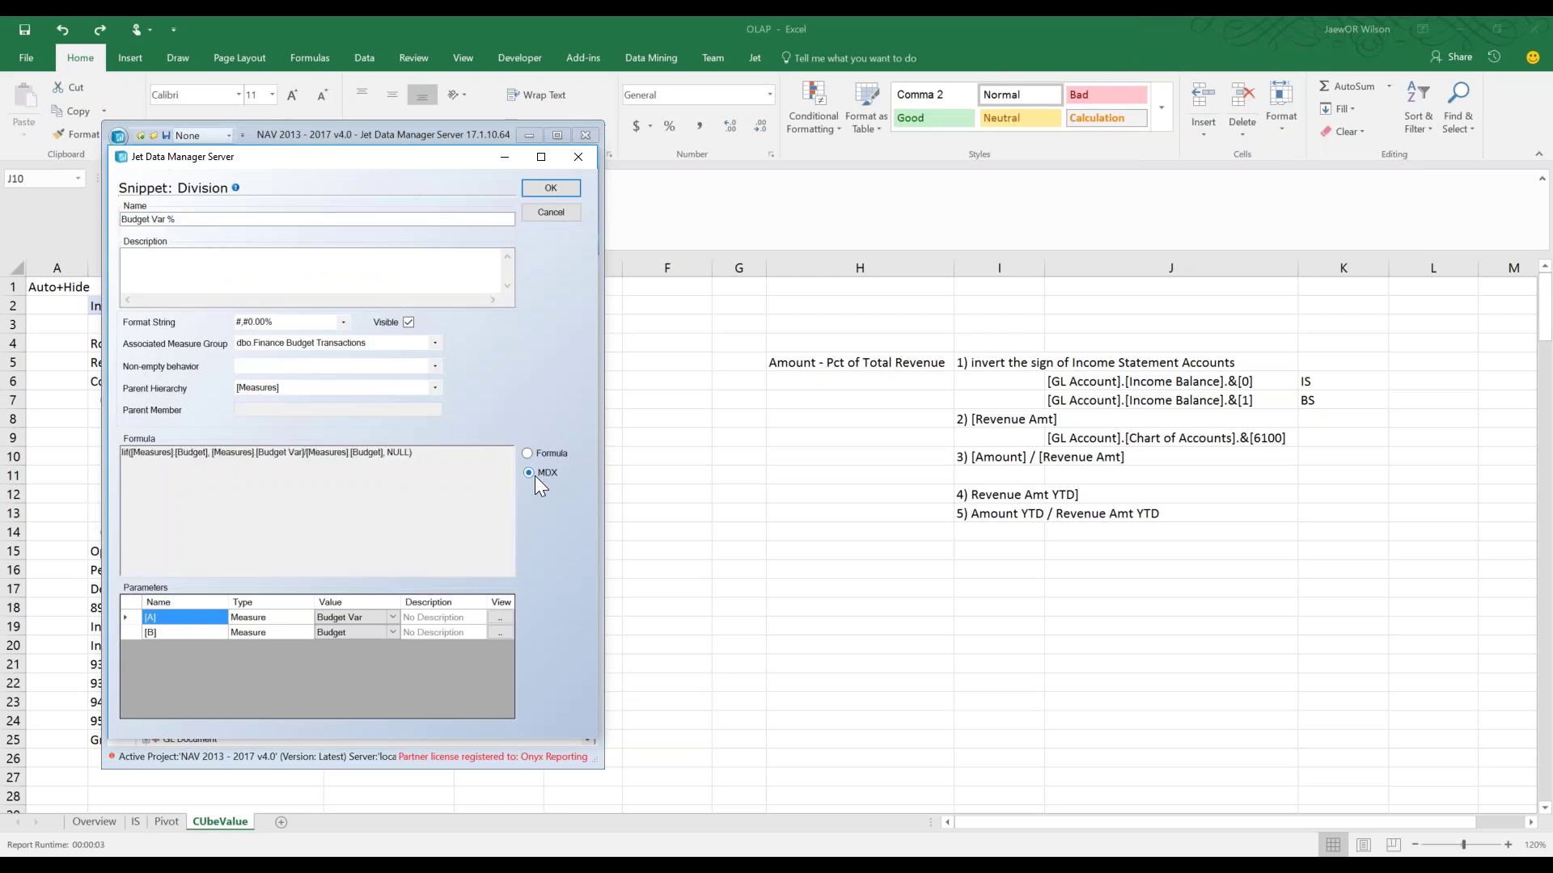
{"action": "left_click_drag", "start_coordinate": [214, 451], "coordinate": [384, 453]}
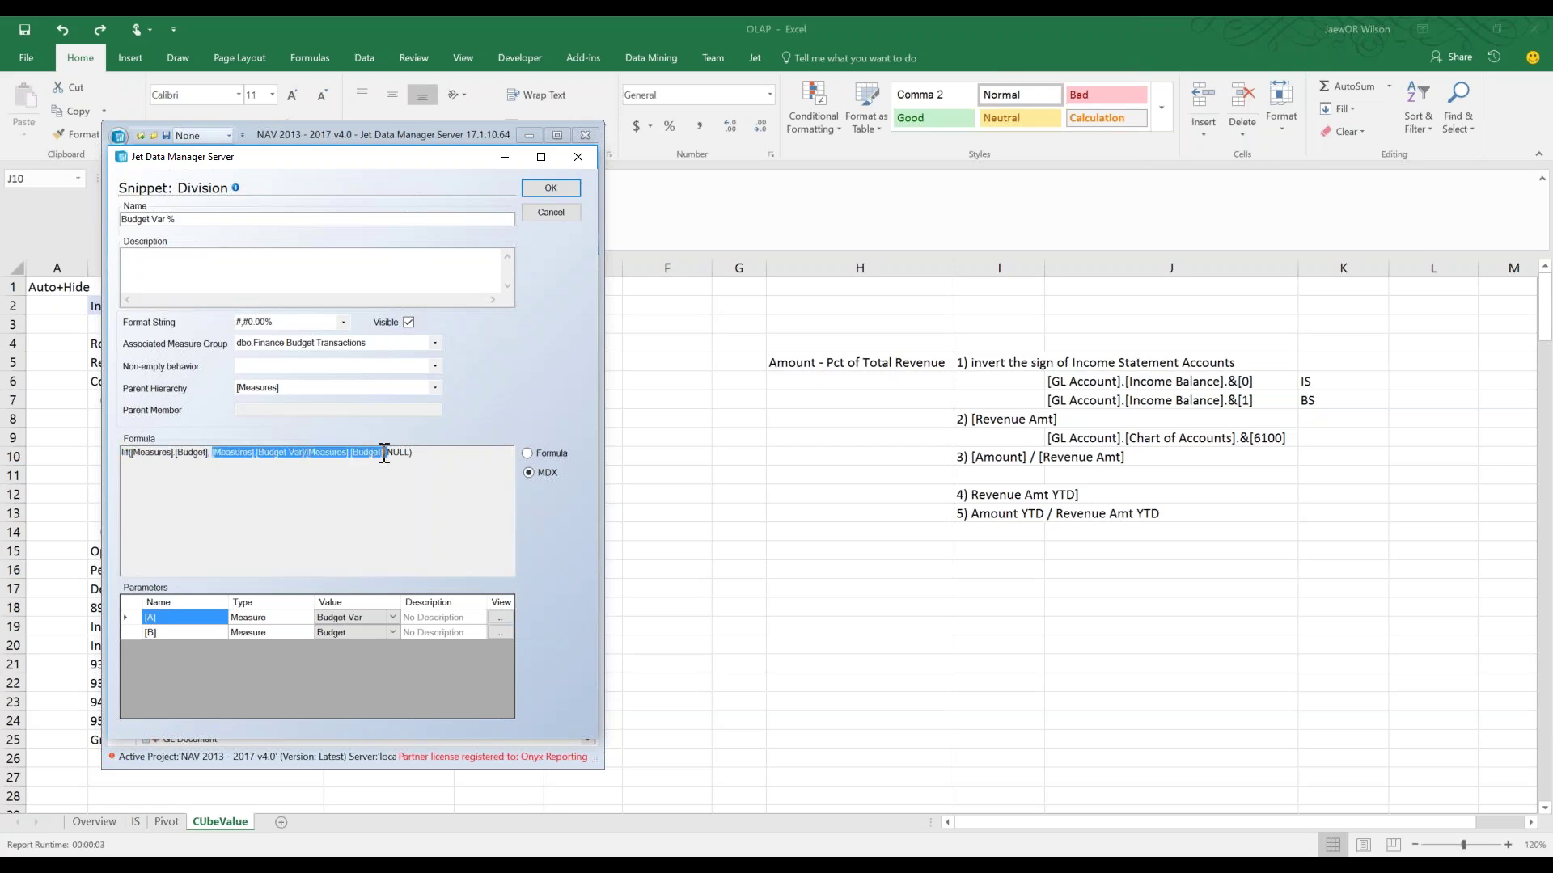
{"action": "left_click_drag", "start_coordinate": [127, 452], "coordinate": [121, 452]}
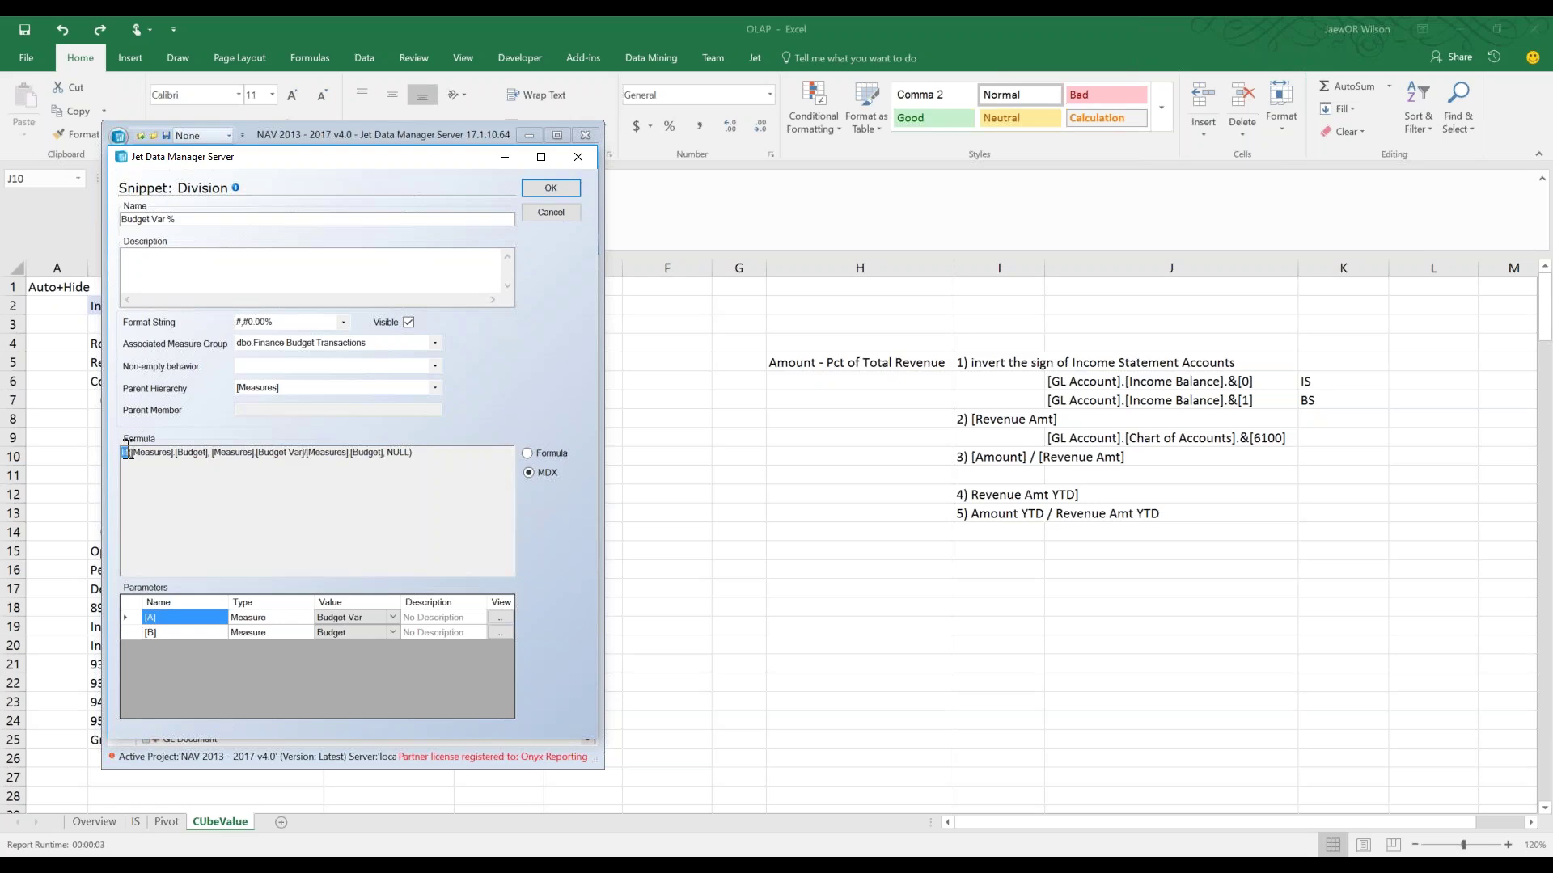
{"action": "left_click_drag", "start_coordinate": [437, 453], "coordinate": [62, 430]}
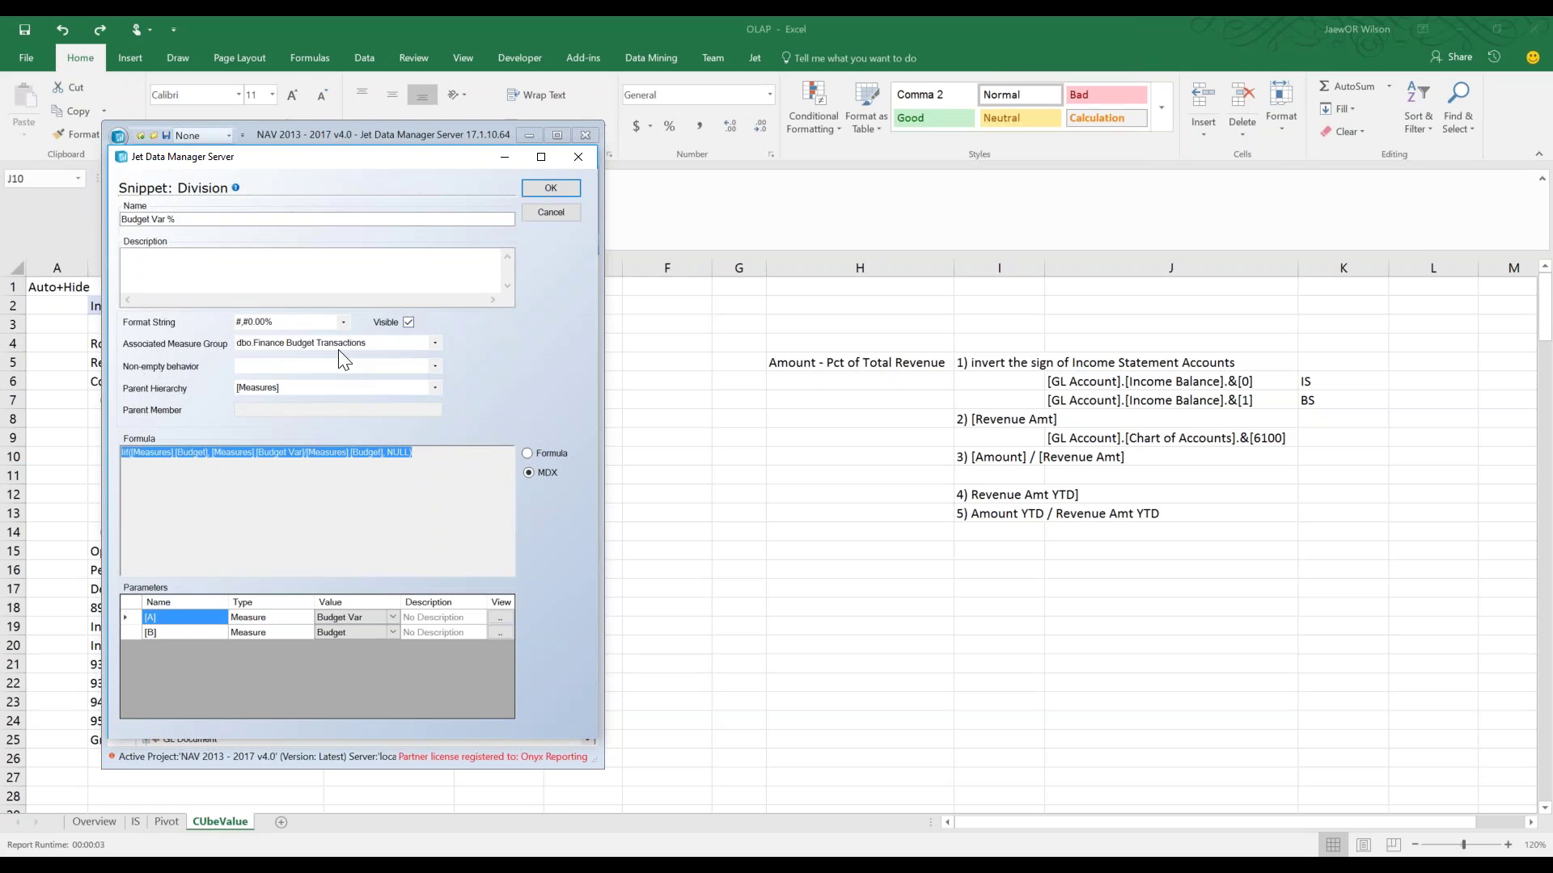
Switch to Excel and, on the IS sheet, examine the IFERROR function and the G11/$G$16 division in cell H11's formula
{"action": "key", "text": "alt+Tab"}
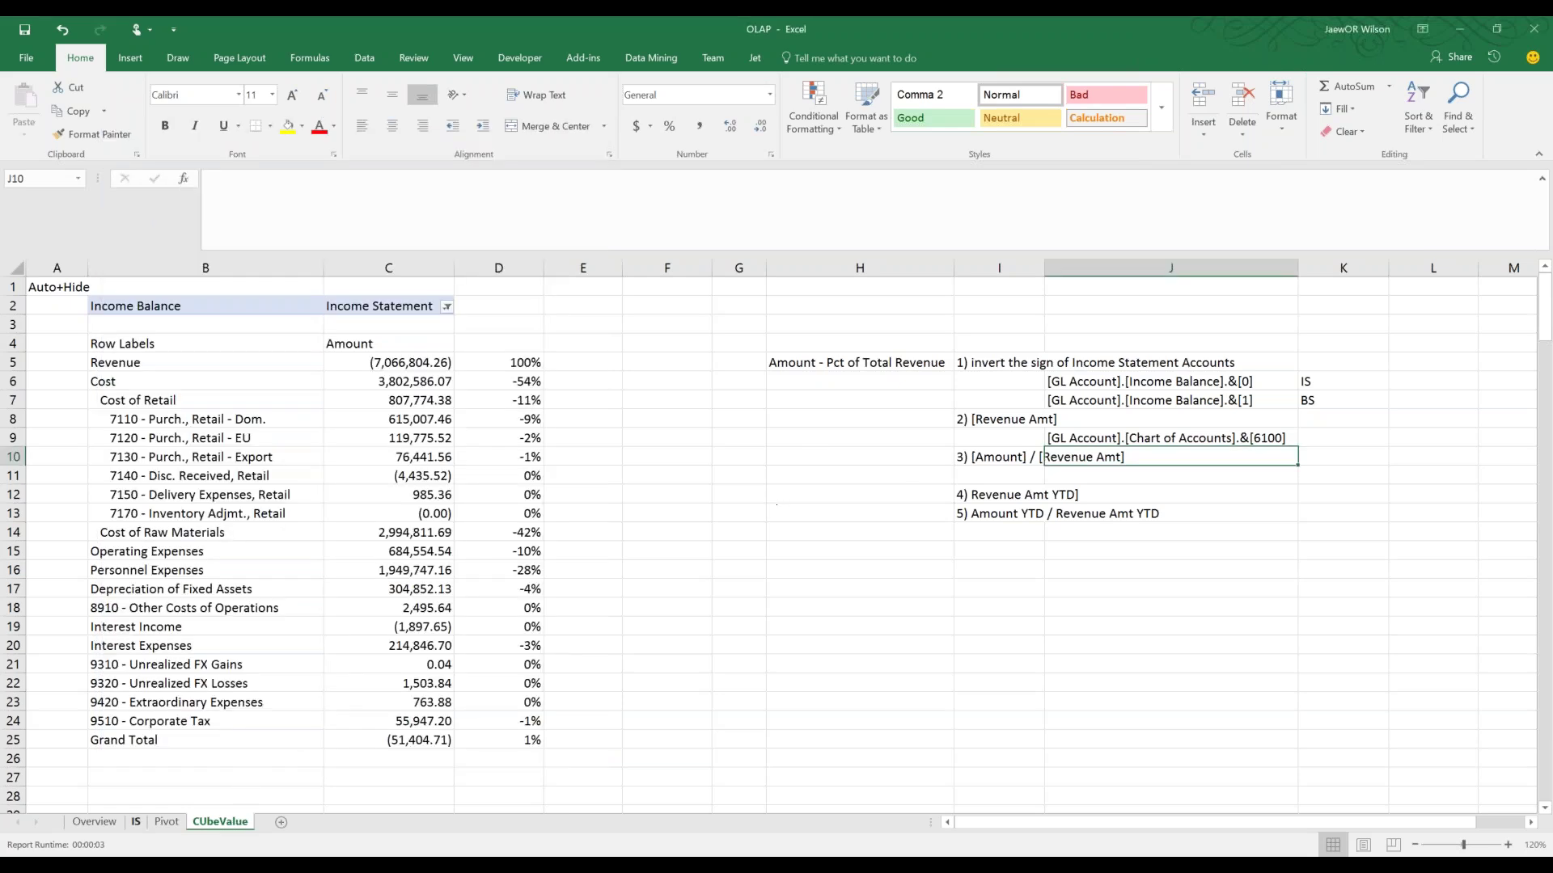
{"action": "left_click", "coordinate": [136, 821]}
{"action": "left_click", "coordinate": [938, 494]}
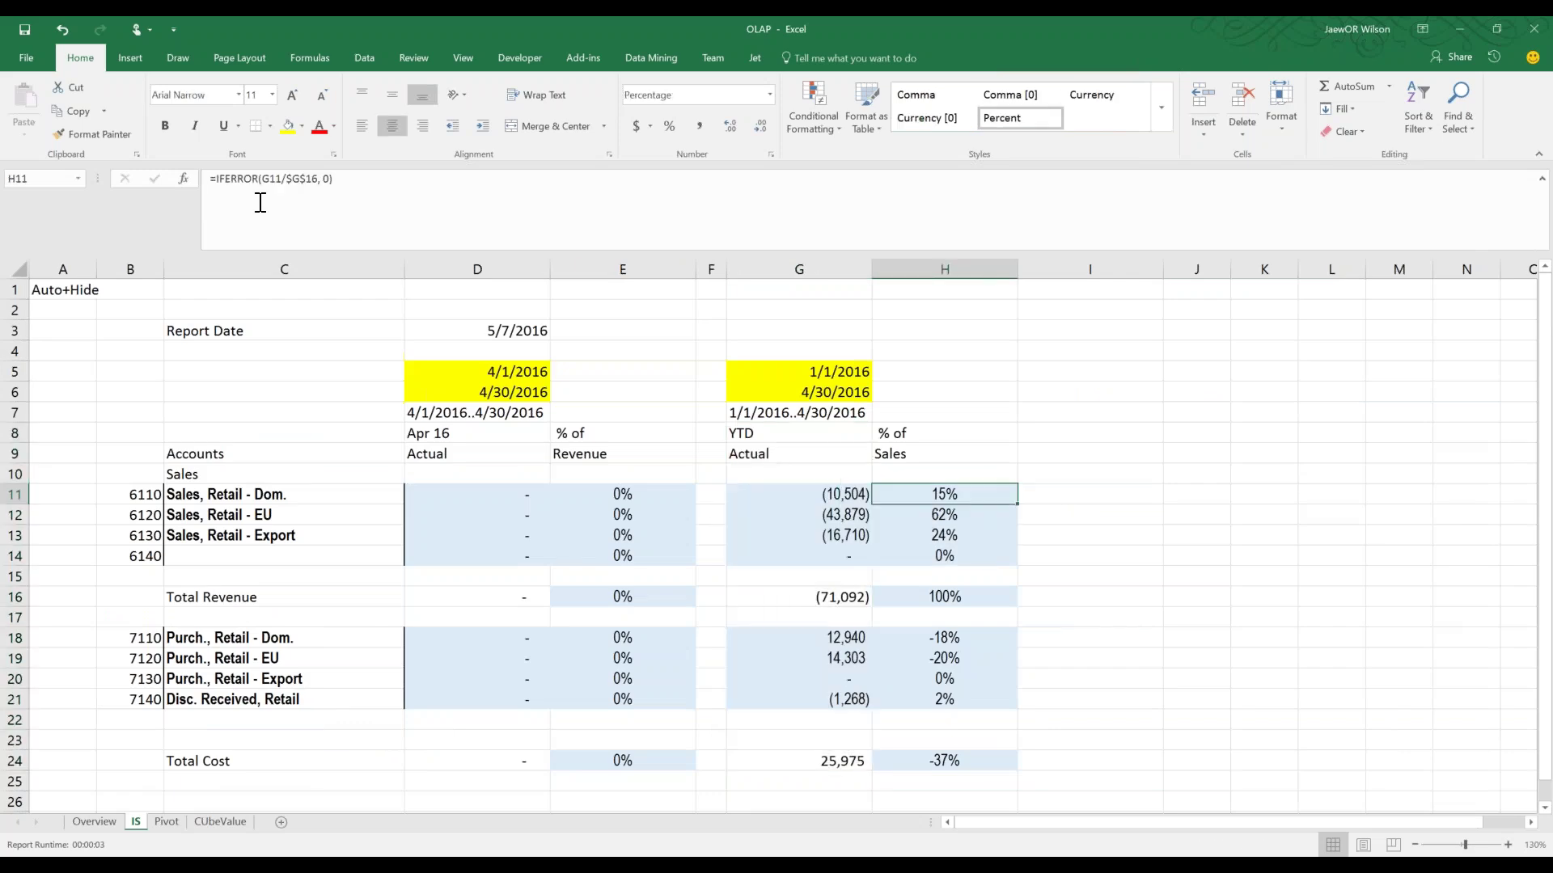
{"action": "left_click", "coordinate": [248, 179]}
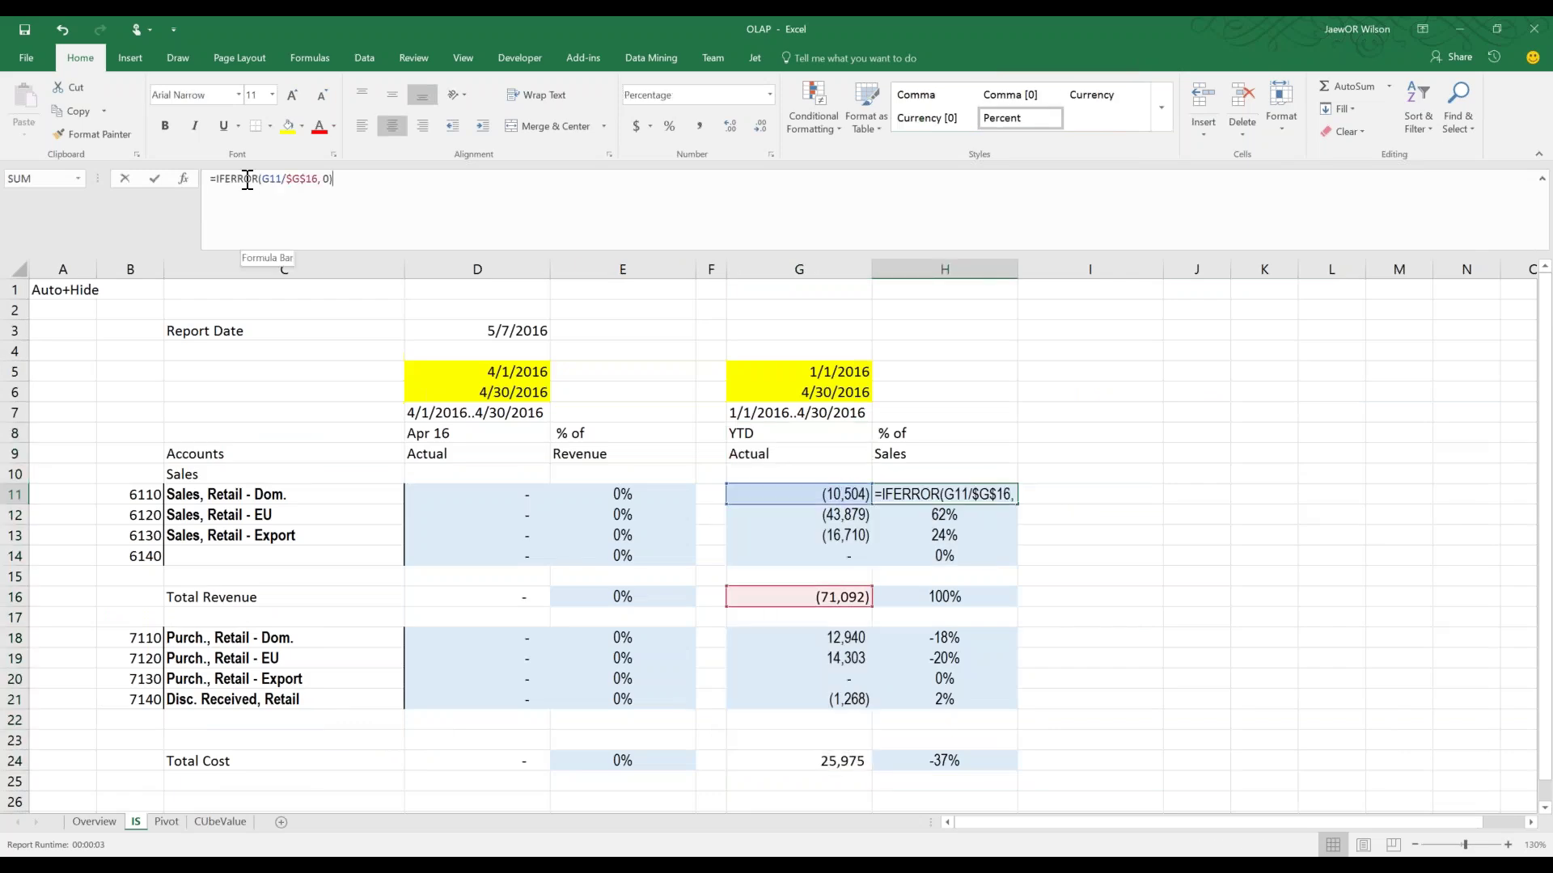
{"action": "double_click", "coordinate": [248, 179]}
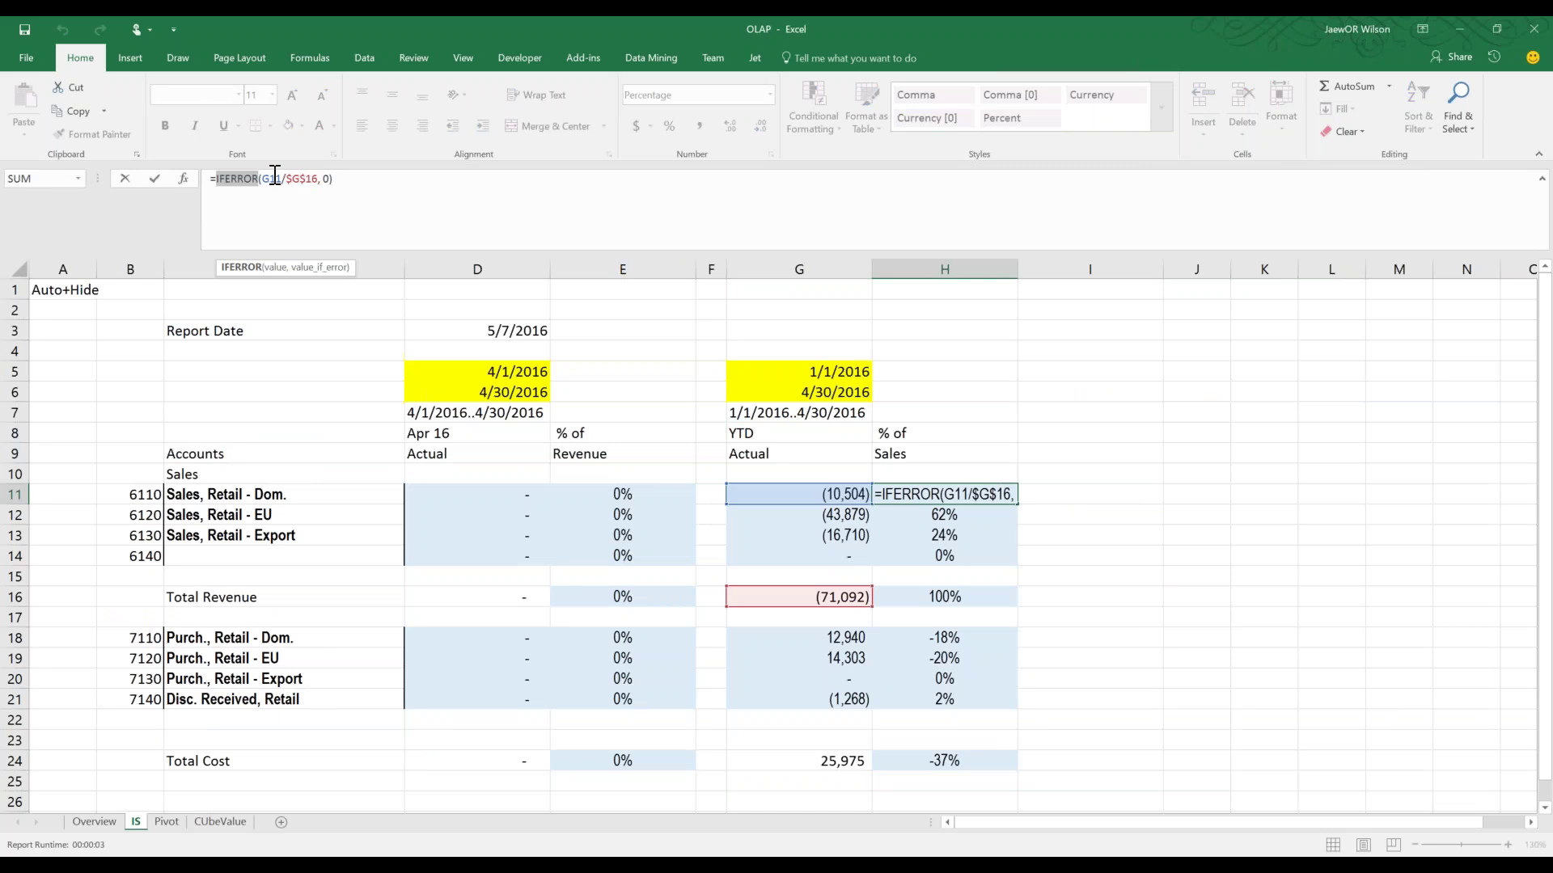
{"action": "left_click_drag", "start_coordinate": [261, 178], "coordinate": [317, 178]}
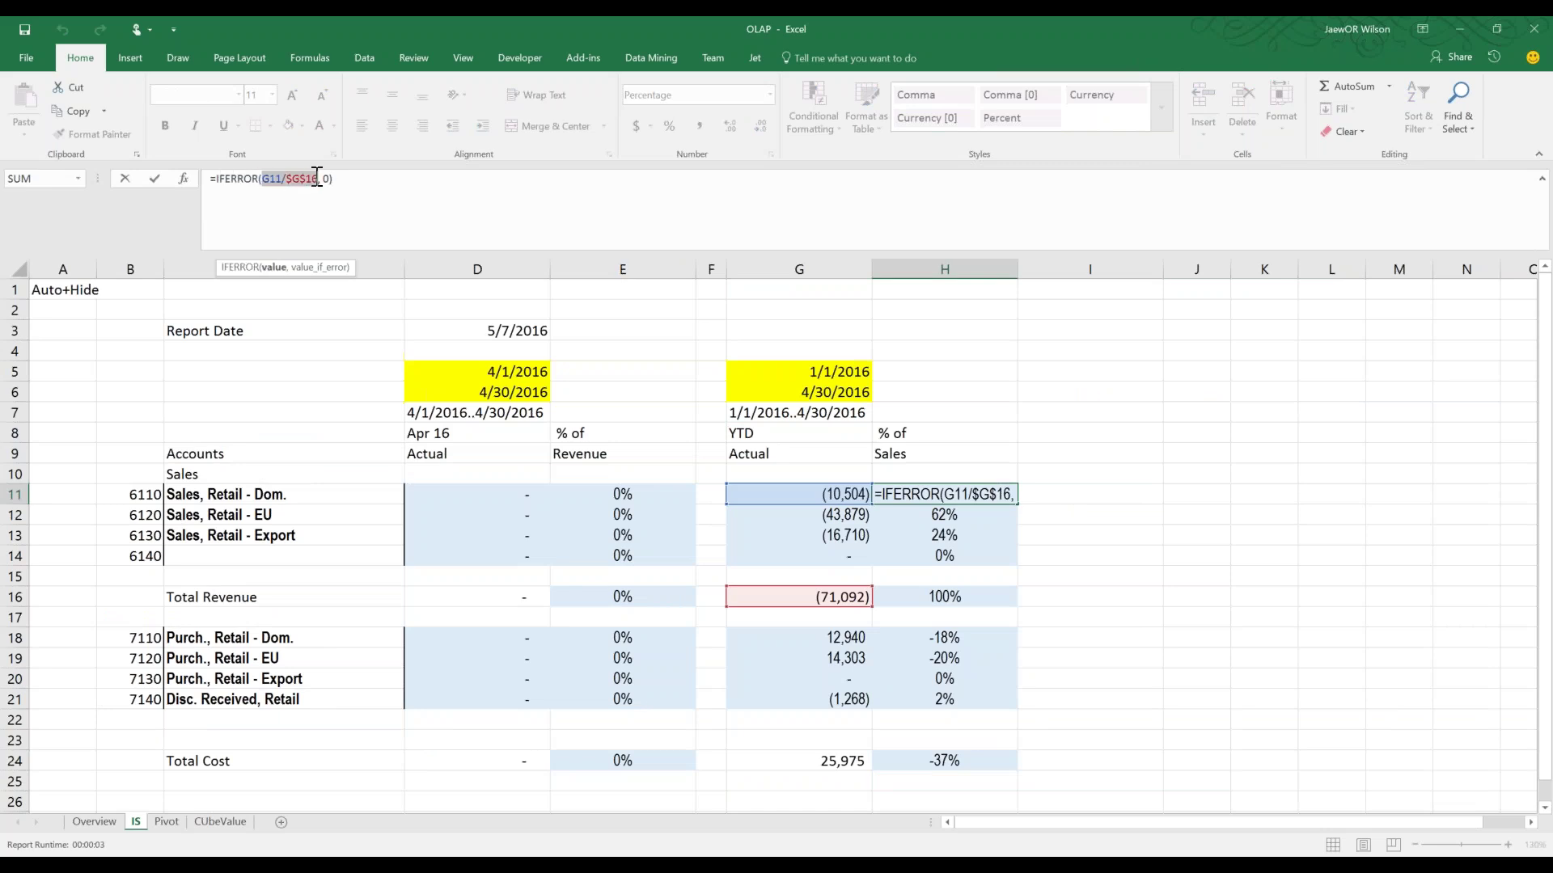
Examine the value and error arguments of the IFERROR formula in cell H11, leaving it unedited
{"action": "left_click", "coordinate": [322, 178]}
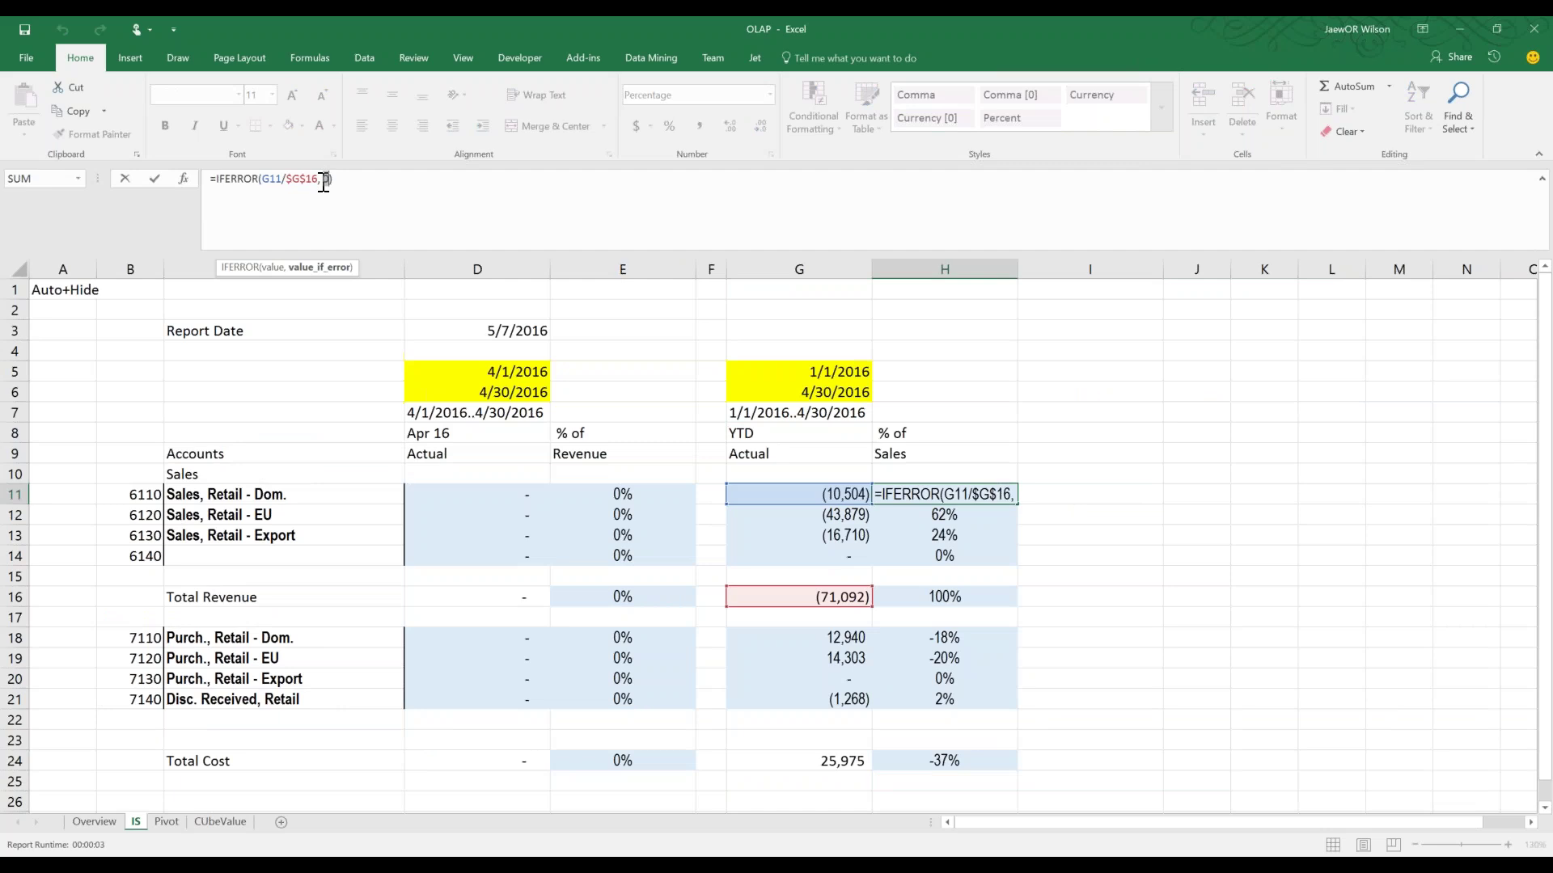
{"action": "double_click", "coordinate": [300, 178]}
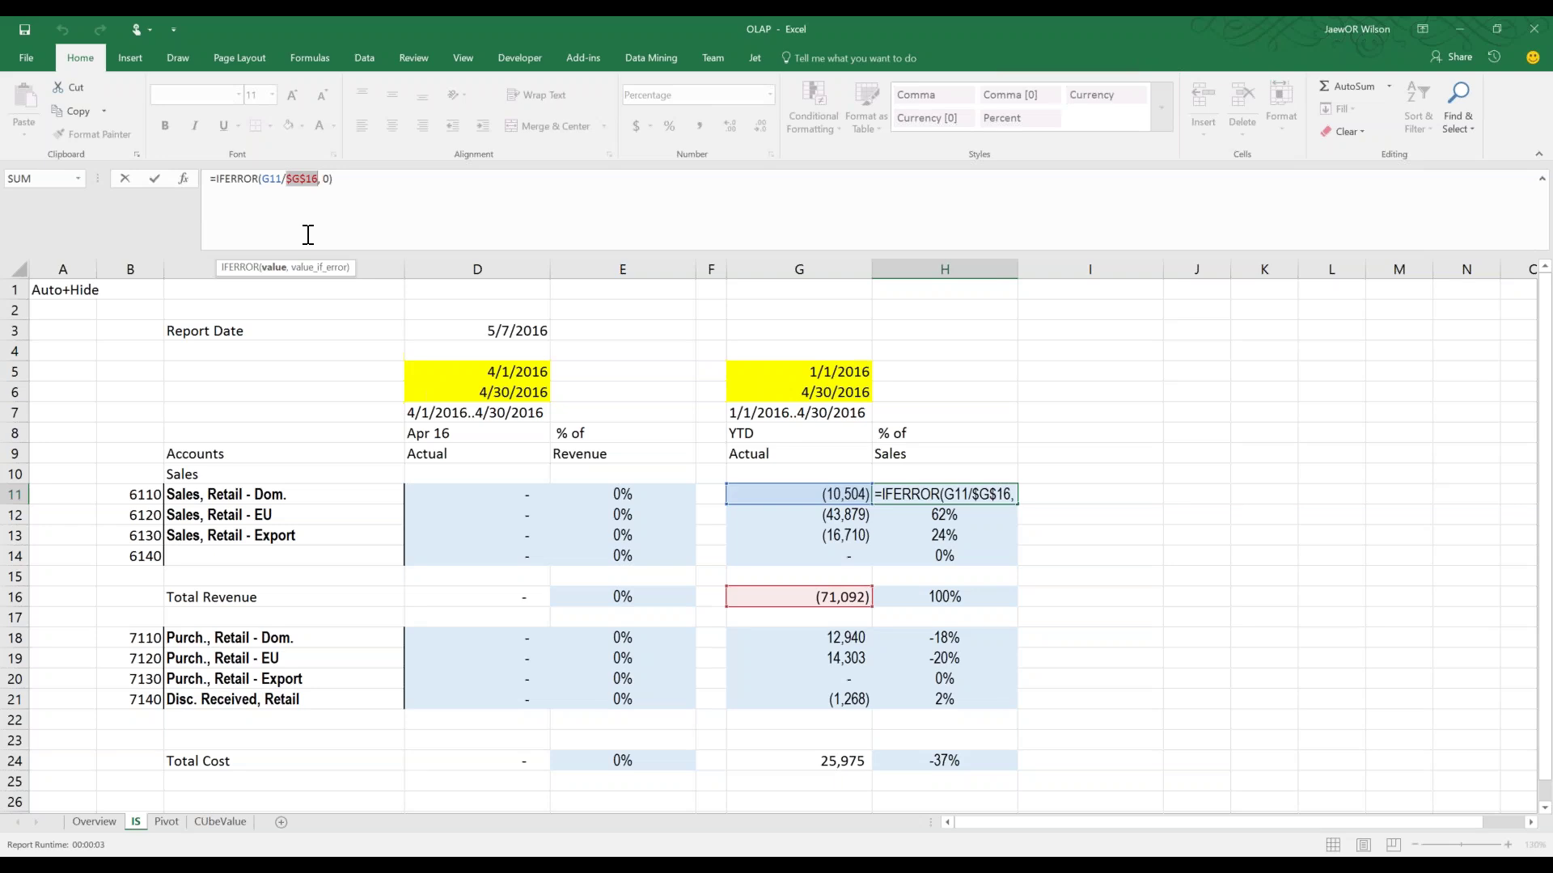
{"action": "key", "text": "Escape"}
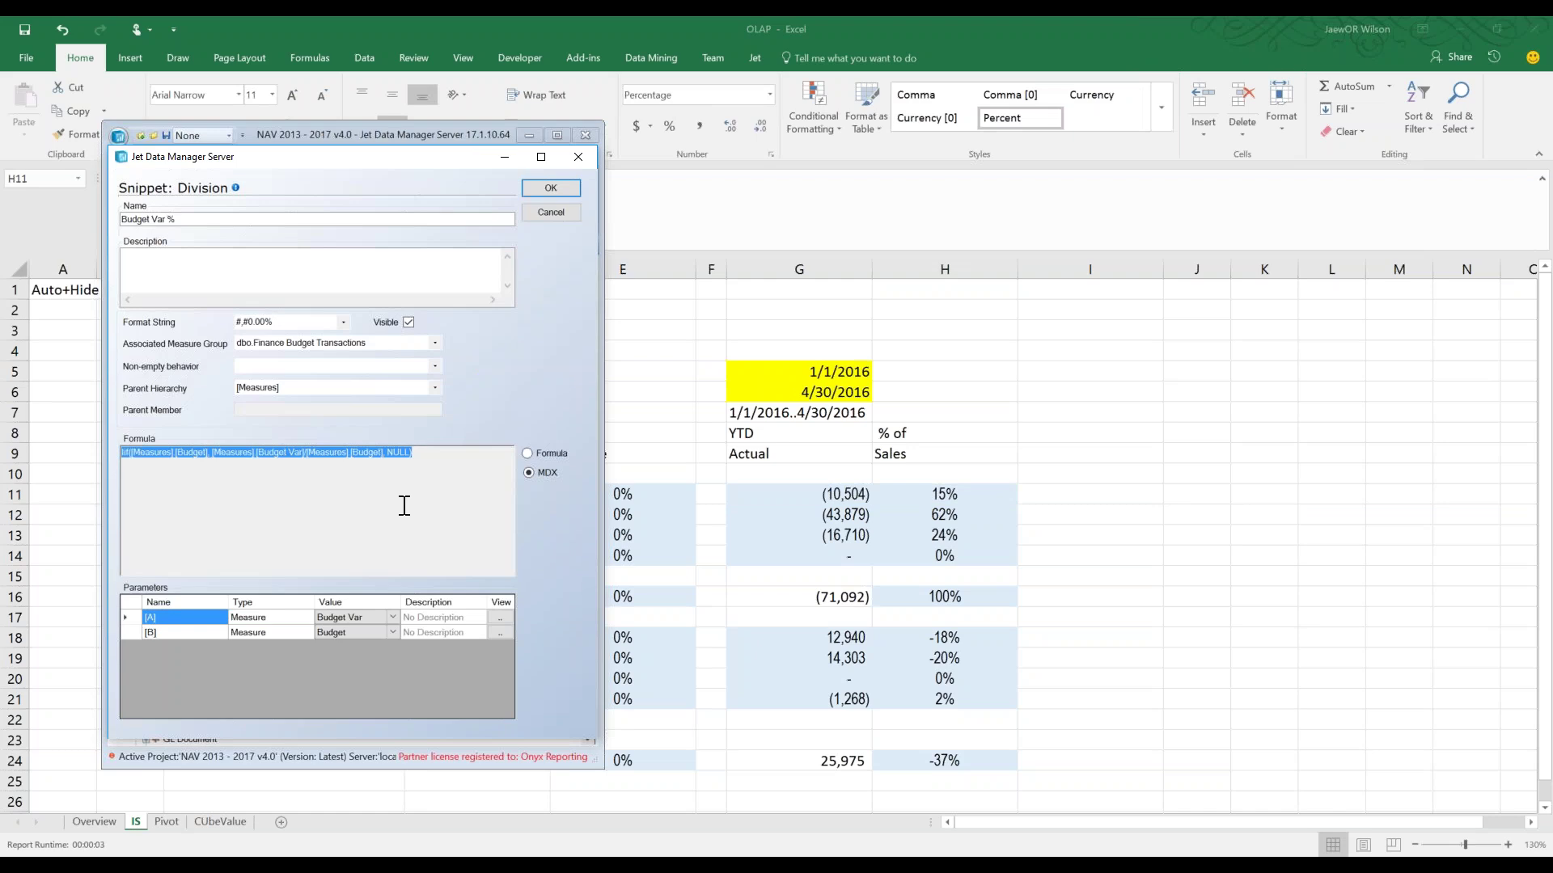
Inspect the MDX formula of the Budget Var % measure in Jet Data Manager Server, close it, and maximize the window
{"action": "double_click", "coordinate": [126, 454]}
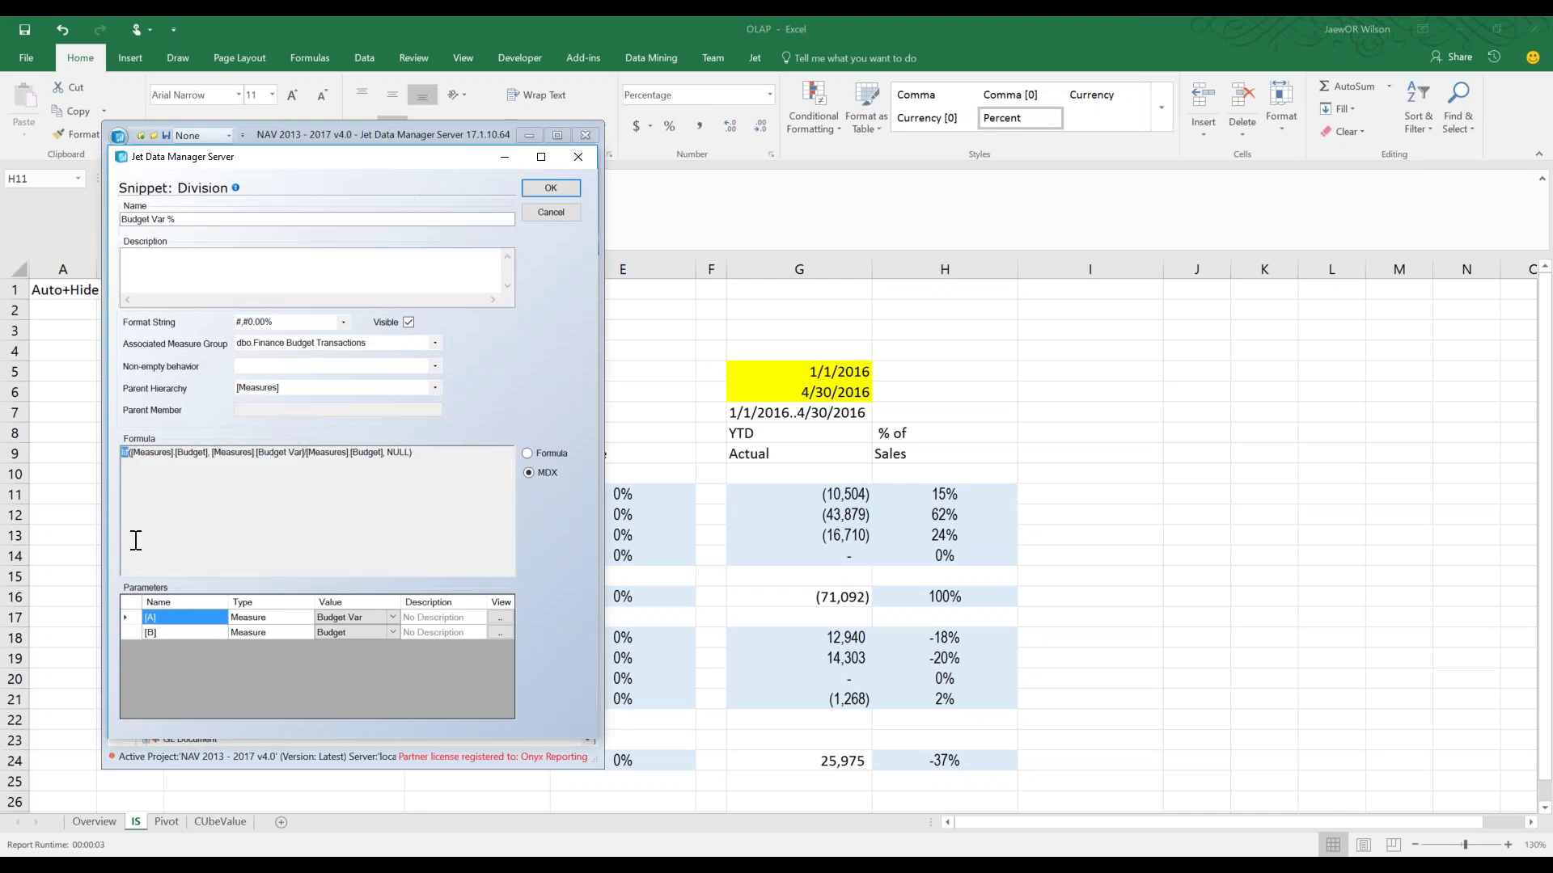
{"action": "key", "text": "Escape"}
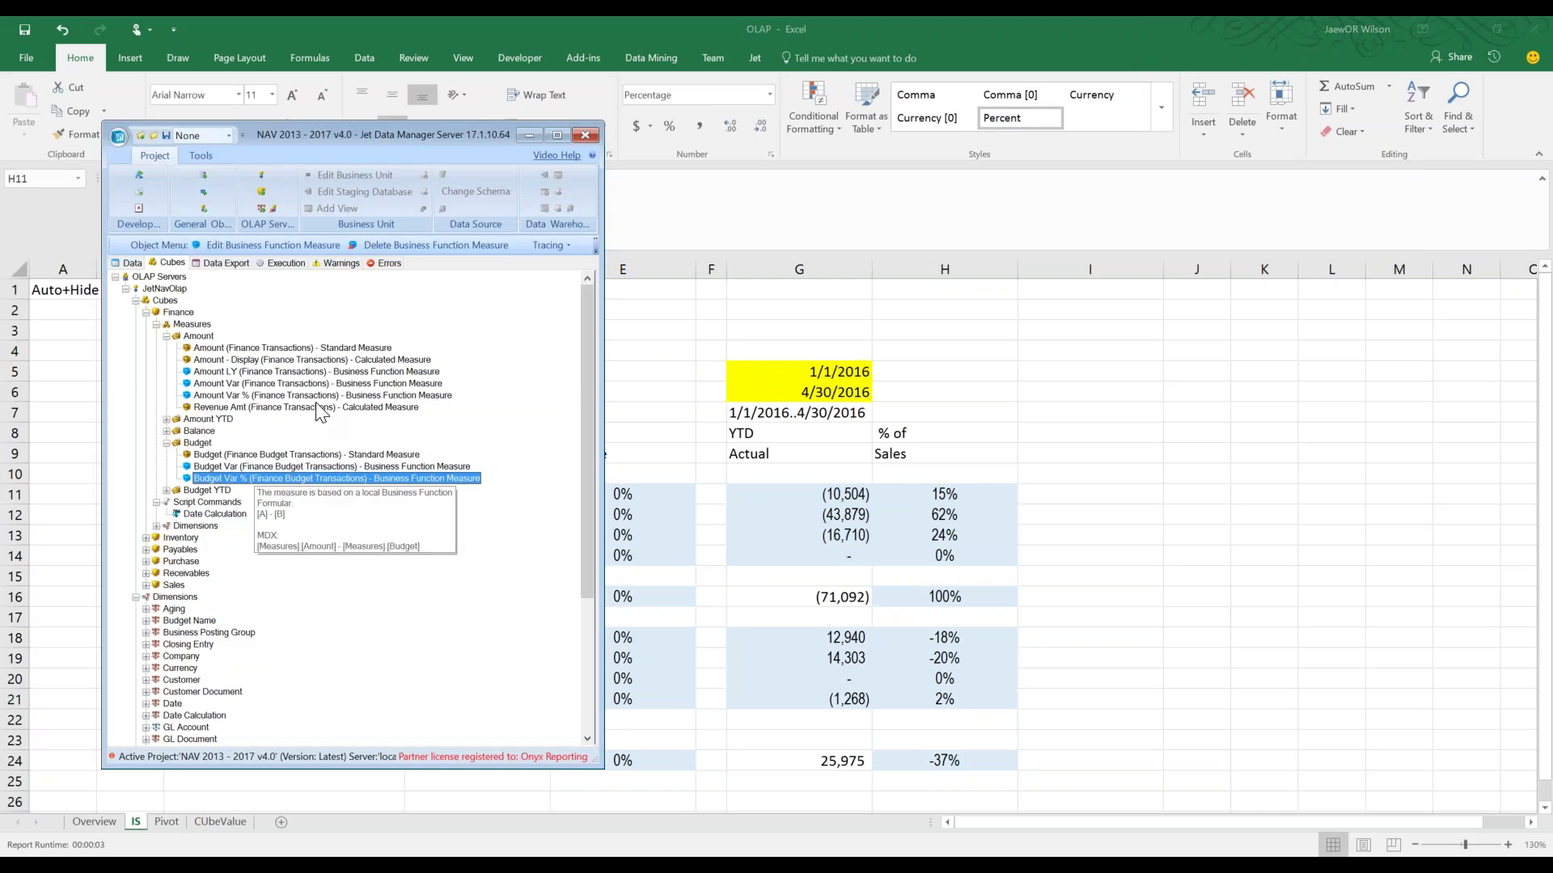
{"action": "left_click", "coordinate": [555, 135]}
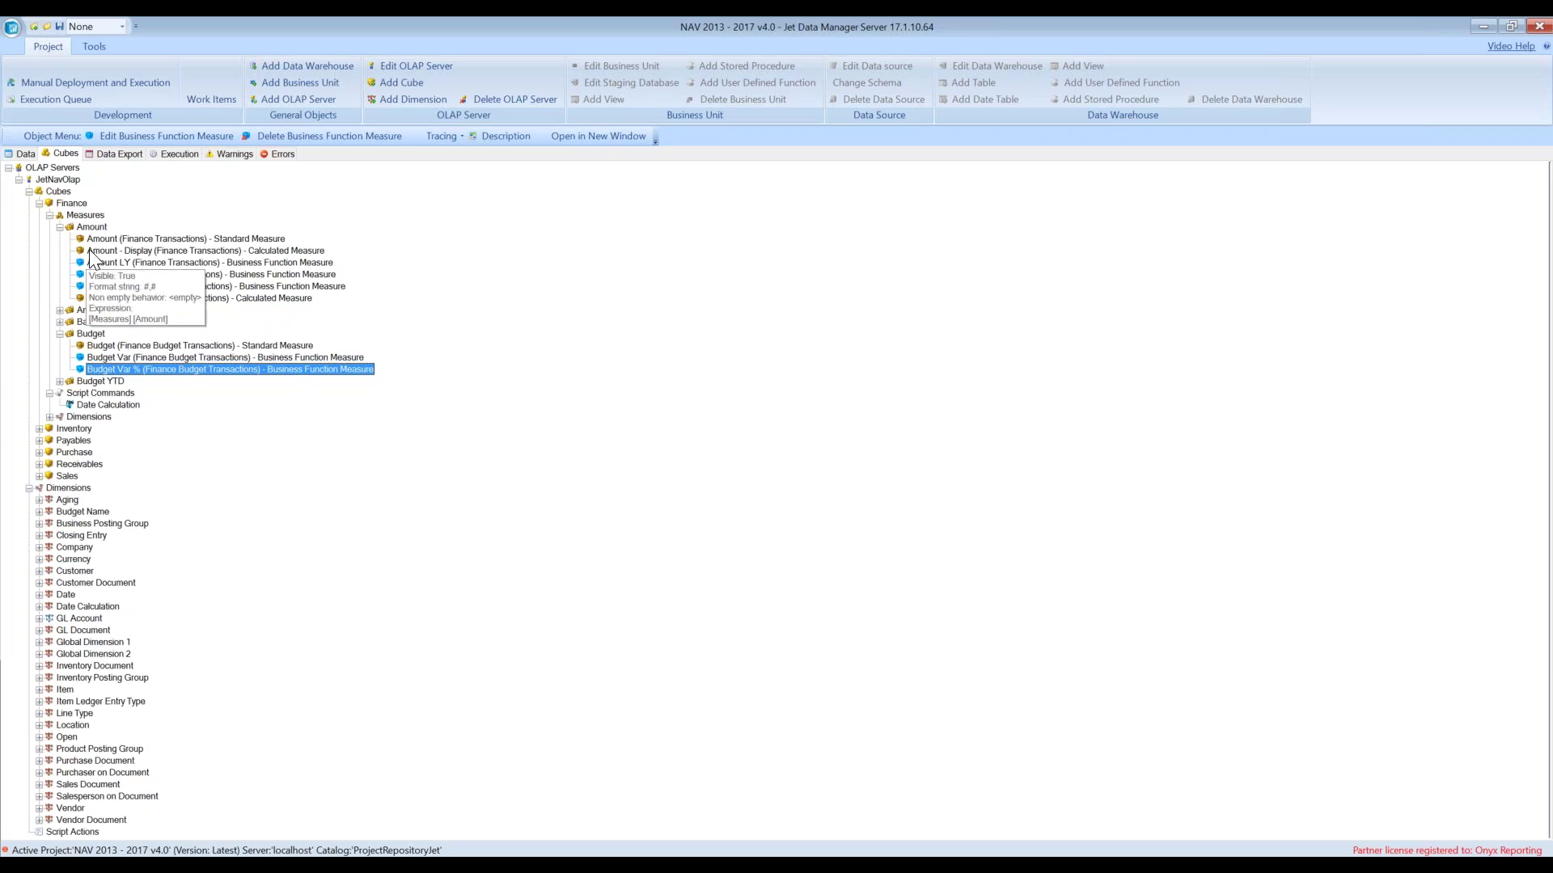
Add a calculated measure in the Finance cube's Amount folder and start its expression with IIF( [Measures].[Amount - Display]
{"action": "right_click", "coordinate": [98, 229]}
{"action": "left_click", "coordinate": [187, 304]}
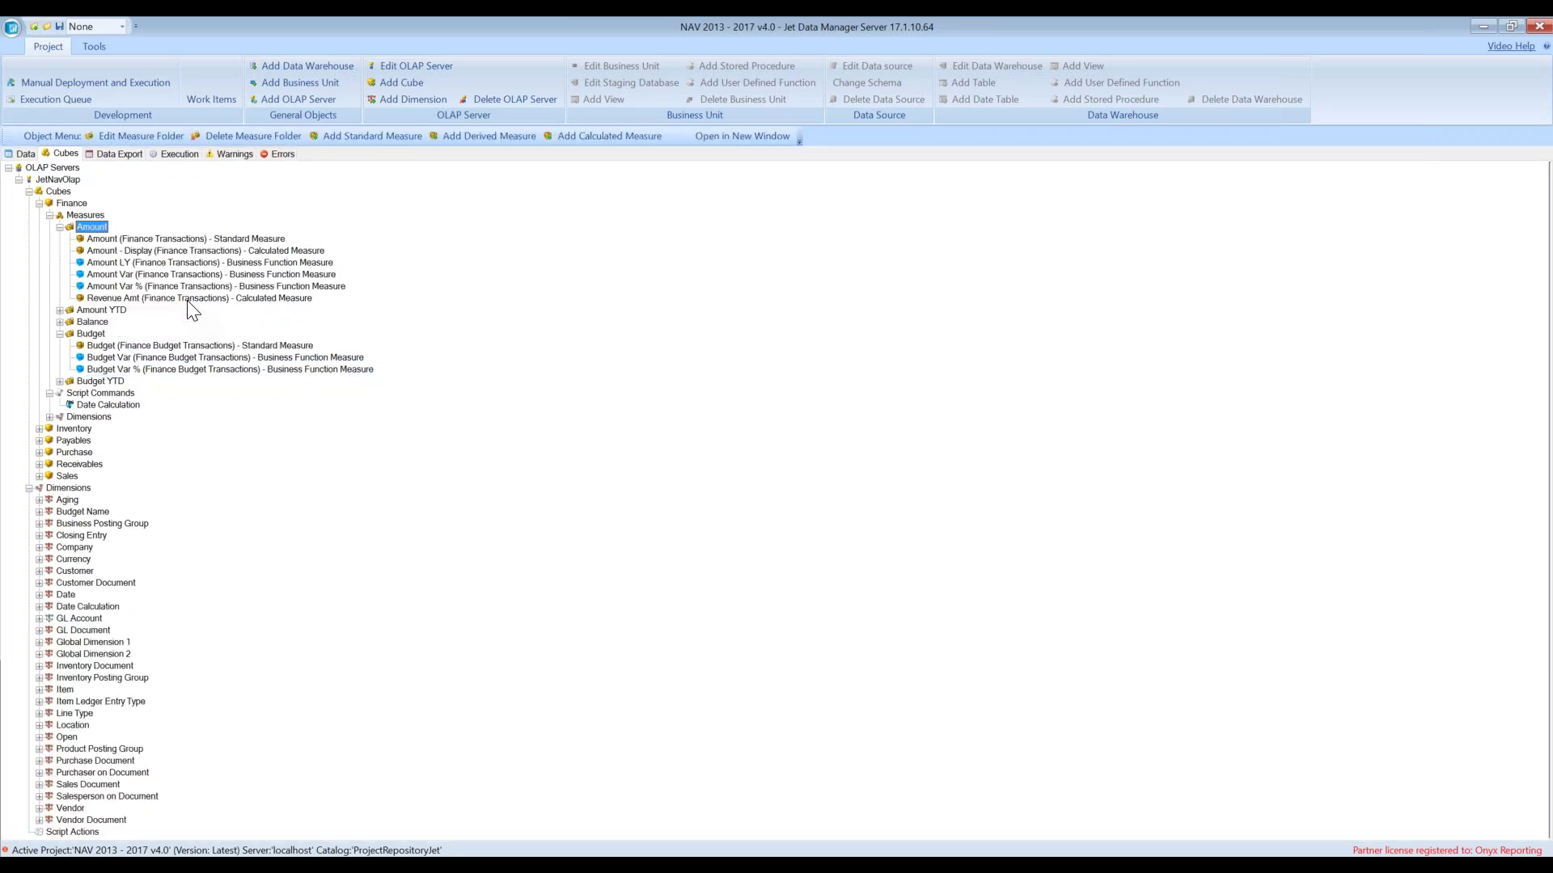
{"action": "left_click", "coordinate": [570, 369]}
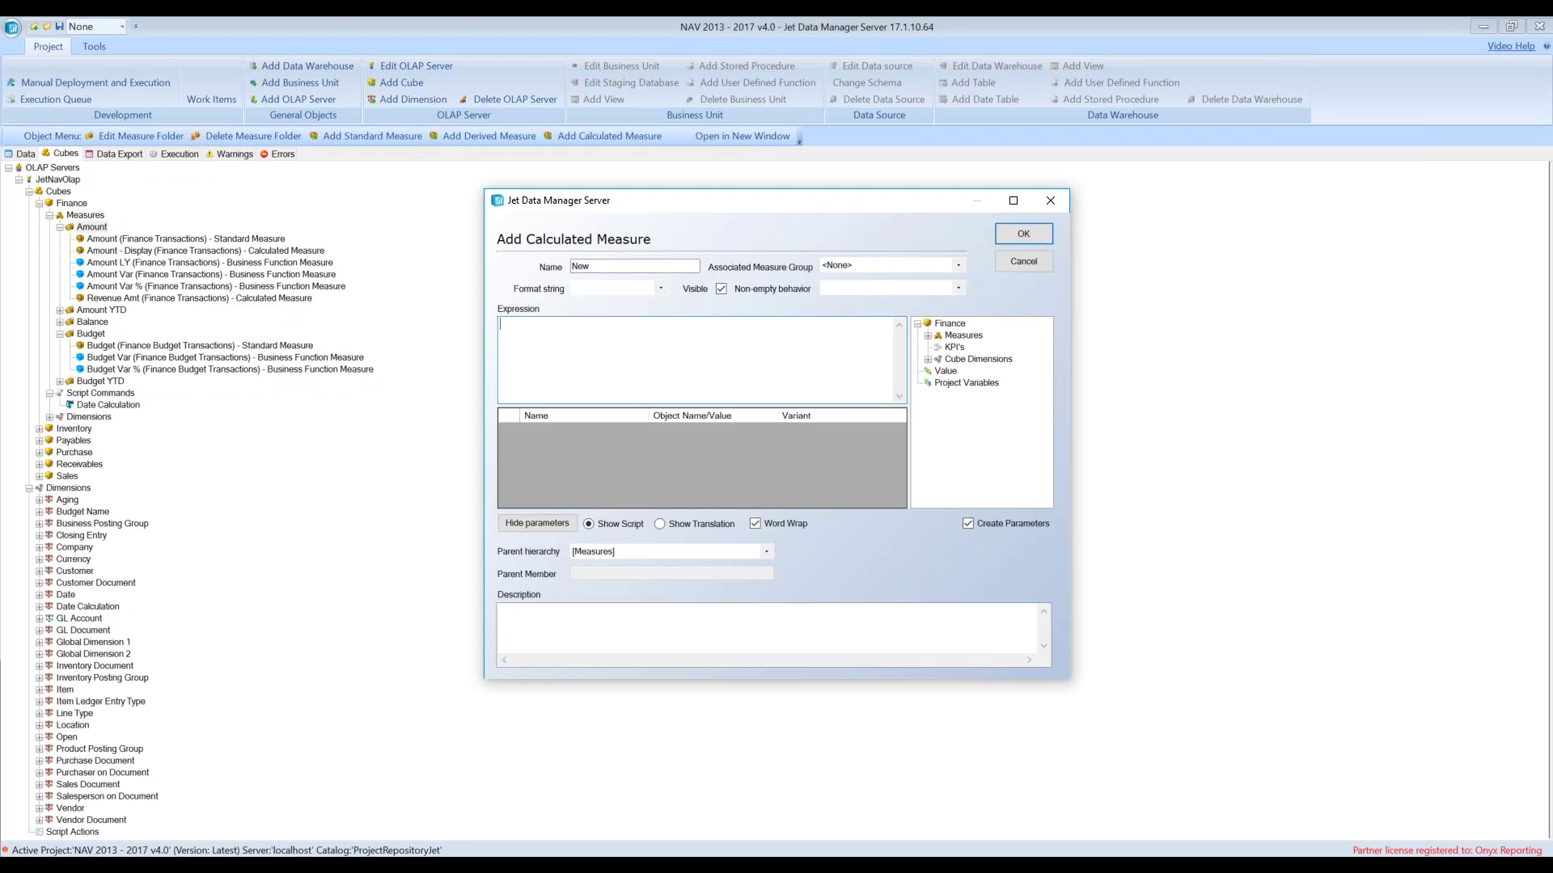
{"action": "type", "text": "IIF("}
{"action": "left_click", "coordinate": [928, 335]}
{"action": "left_click_drag", "start_coordinate": [948, 347], "coordinate": [716, 348]}
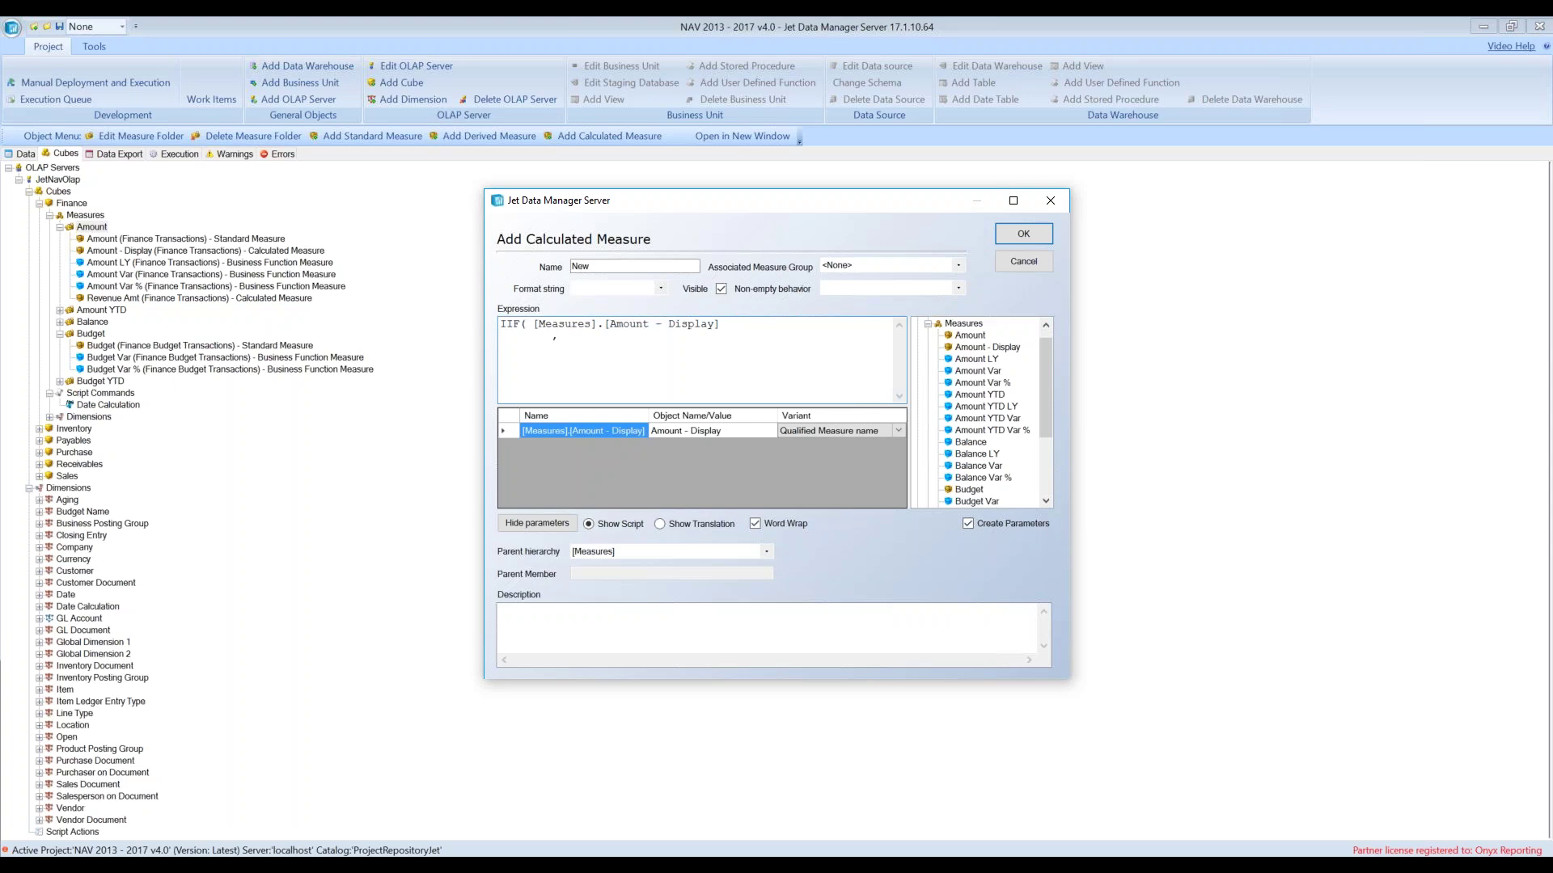
Add [Measures].[Amount - Display] / [Measures].[Revenue Amt] as the IIF's second argument, mapping Amount - Display to the existing parameter
{"action": "left_click_drag", "start_coordinate": [958, 349], "coordinate": [700, 360]}
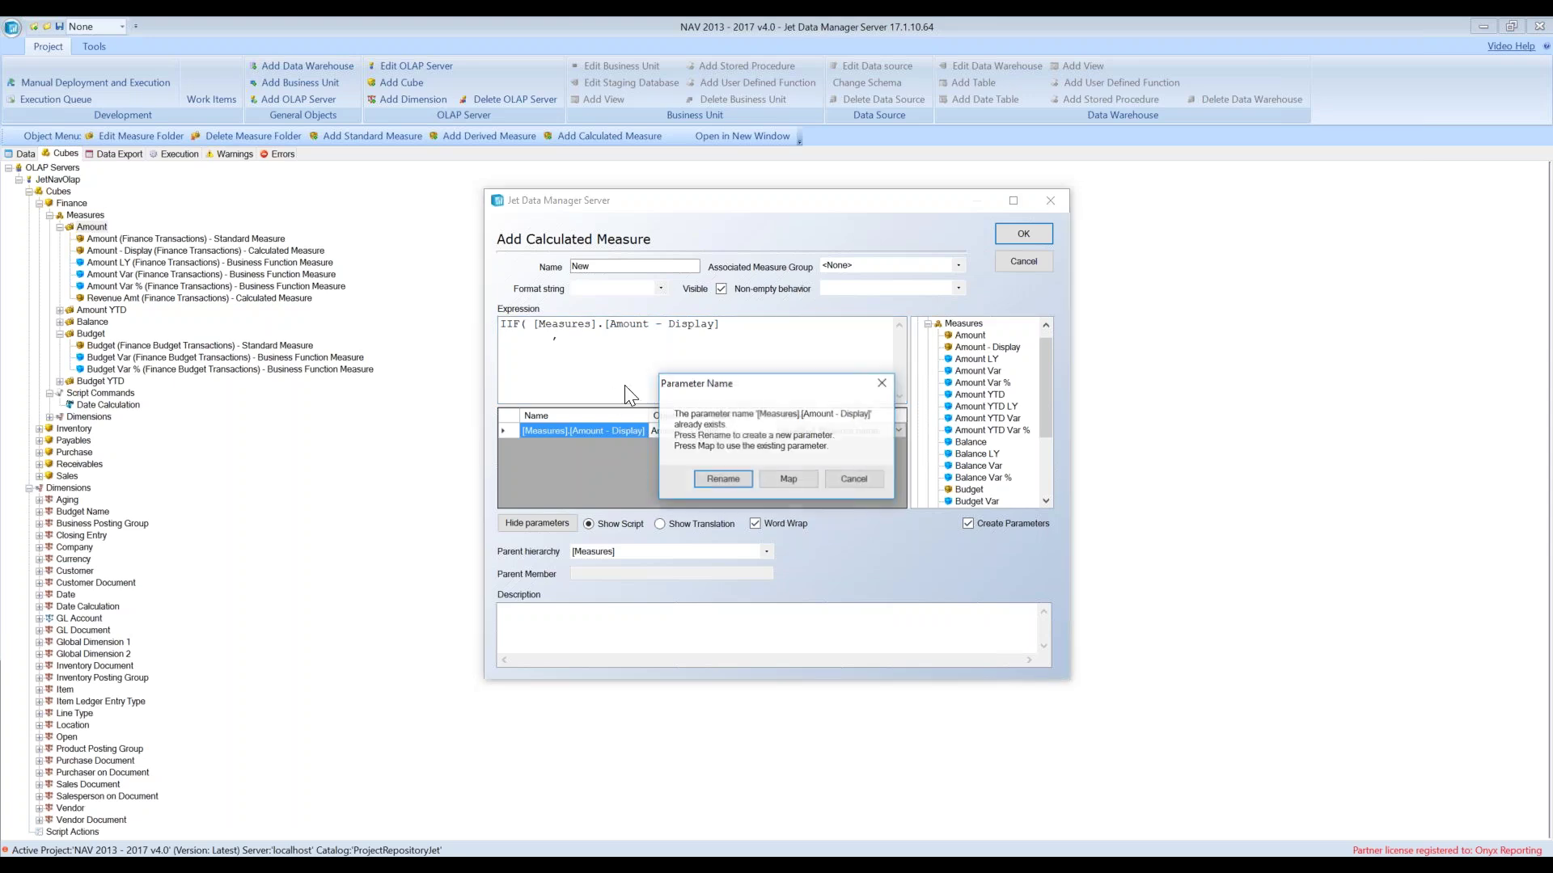
{"action": "left_click", "coordinate": [779, 477]}
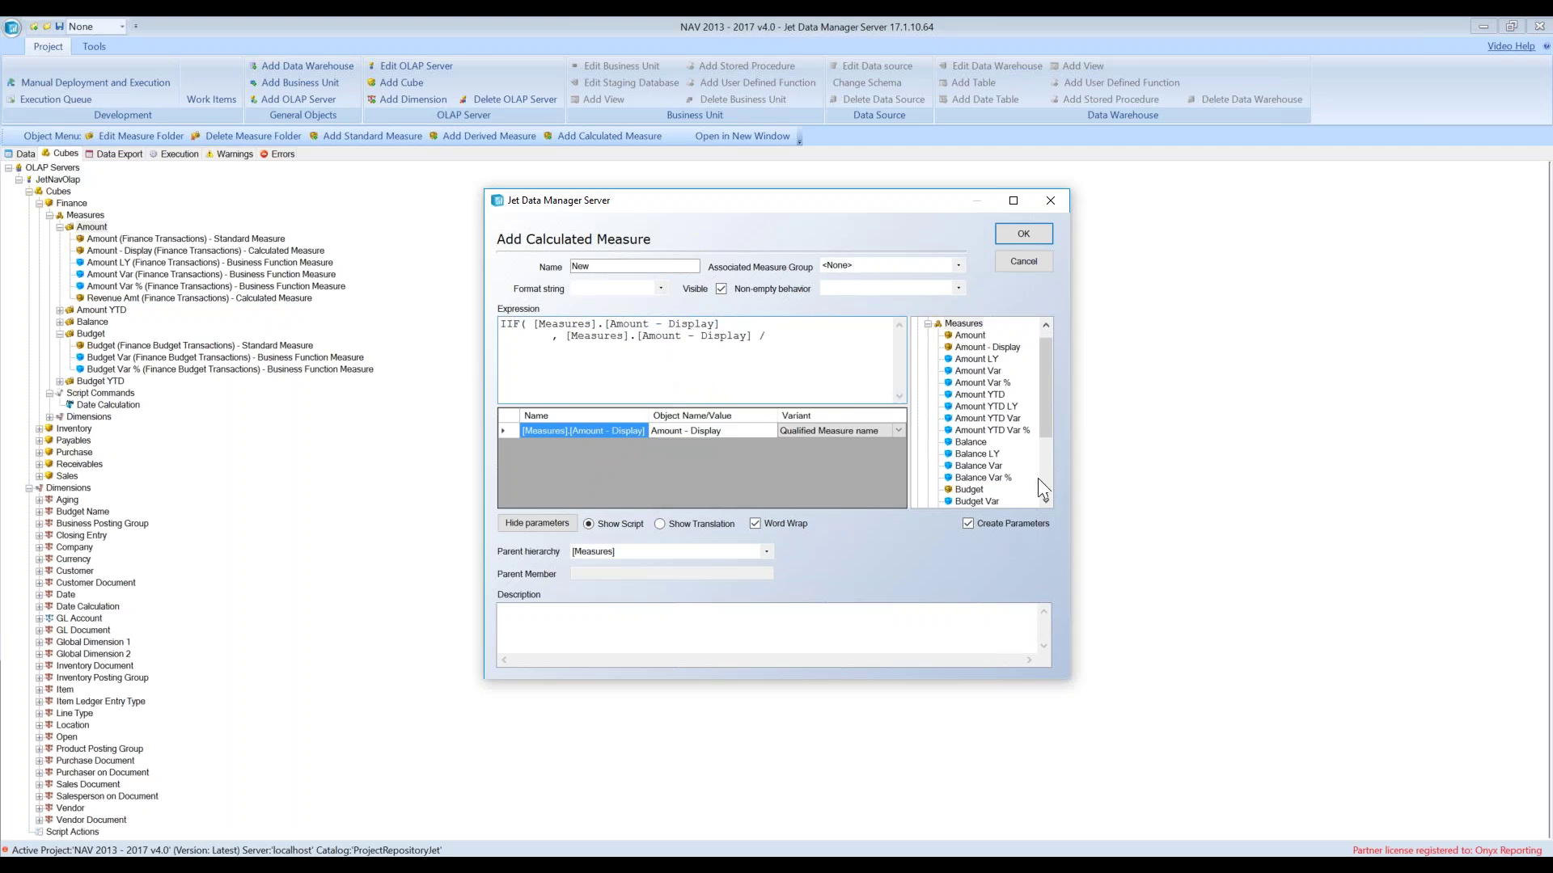
{"action": "scroll", "coordinate": [993, 453], "scroll_direction": "down", "scroll_amount": 3}
{"action": "left_click", "coordinate": [979, 466]}
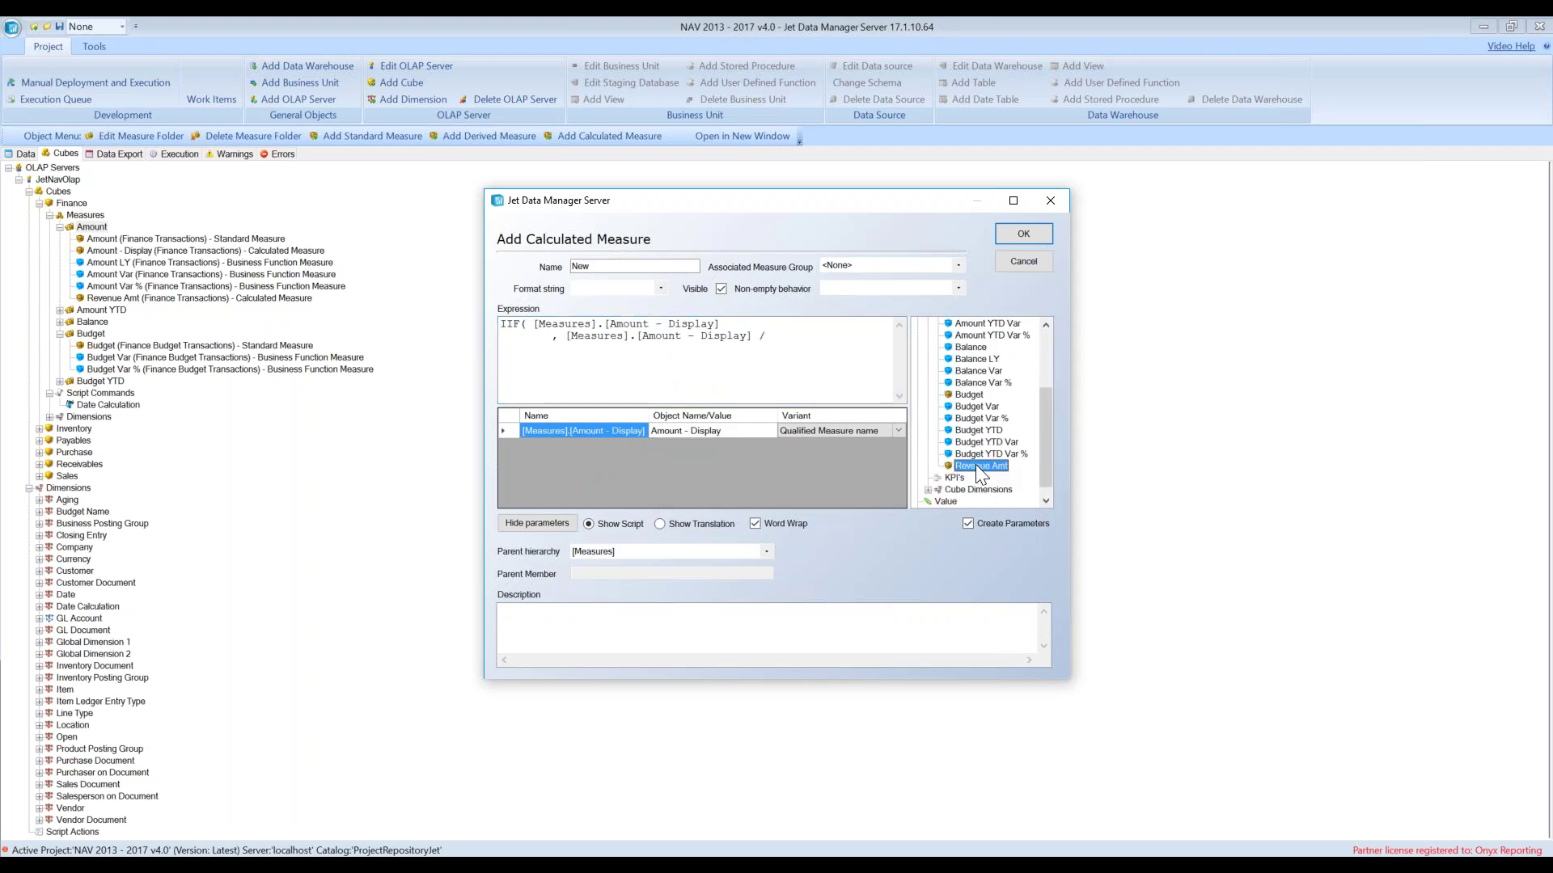
{"action": "left_click_drag", "start_coordinate": [975, 464], "coordinate": [821, 356]}
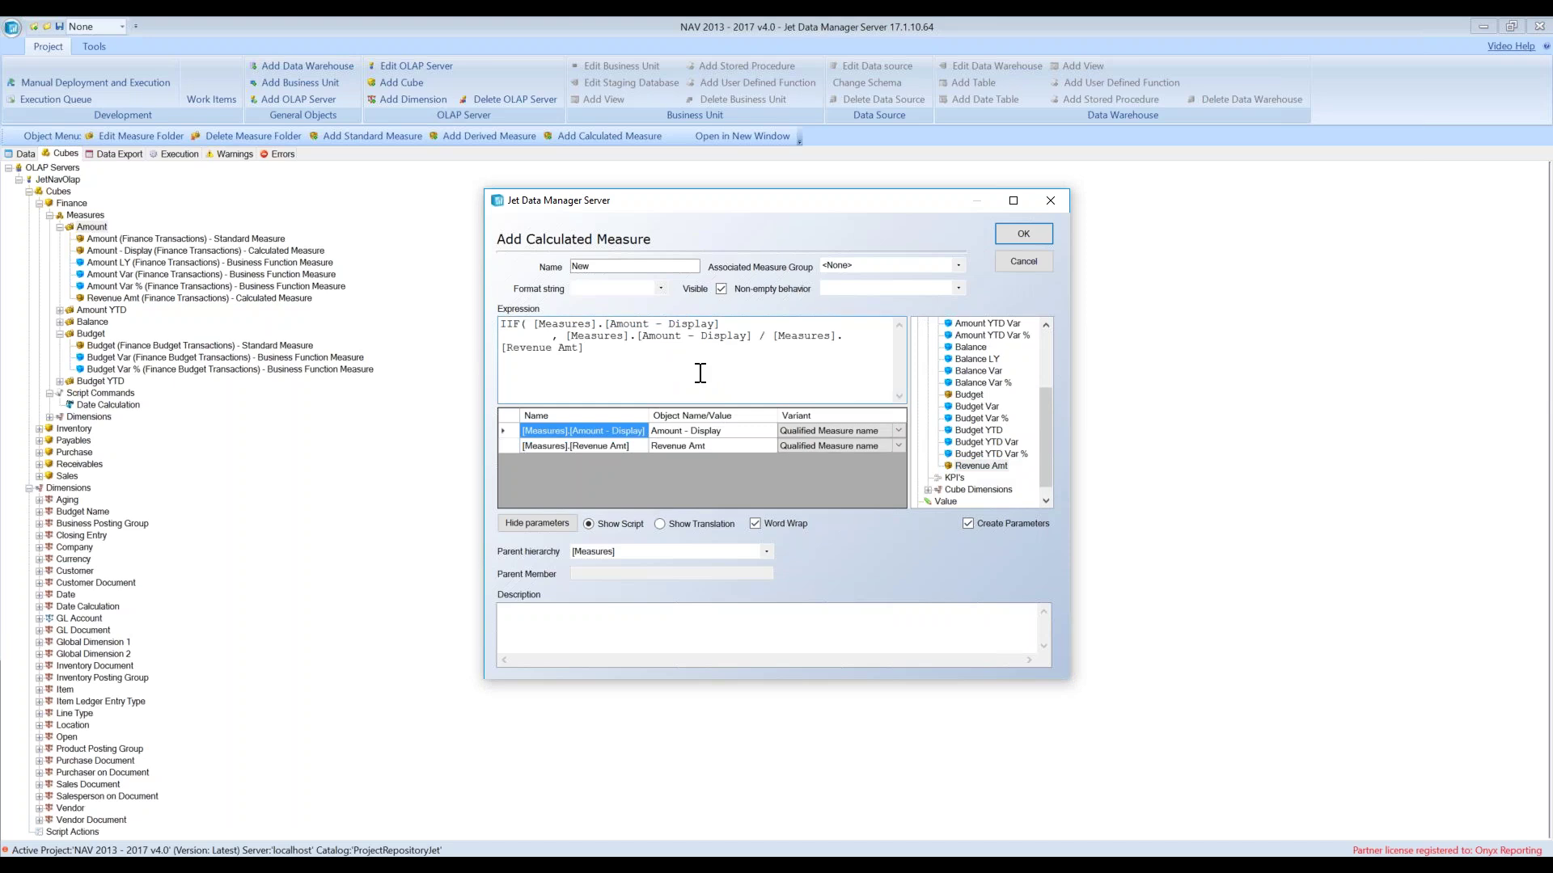
Finish the IIF expression with NULL as the third argument and a closing parenthesis on its own line
{"action": "left_click", "coordinate": [1013, 201]}
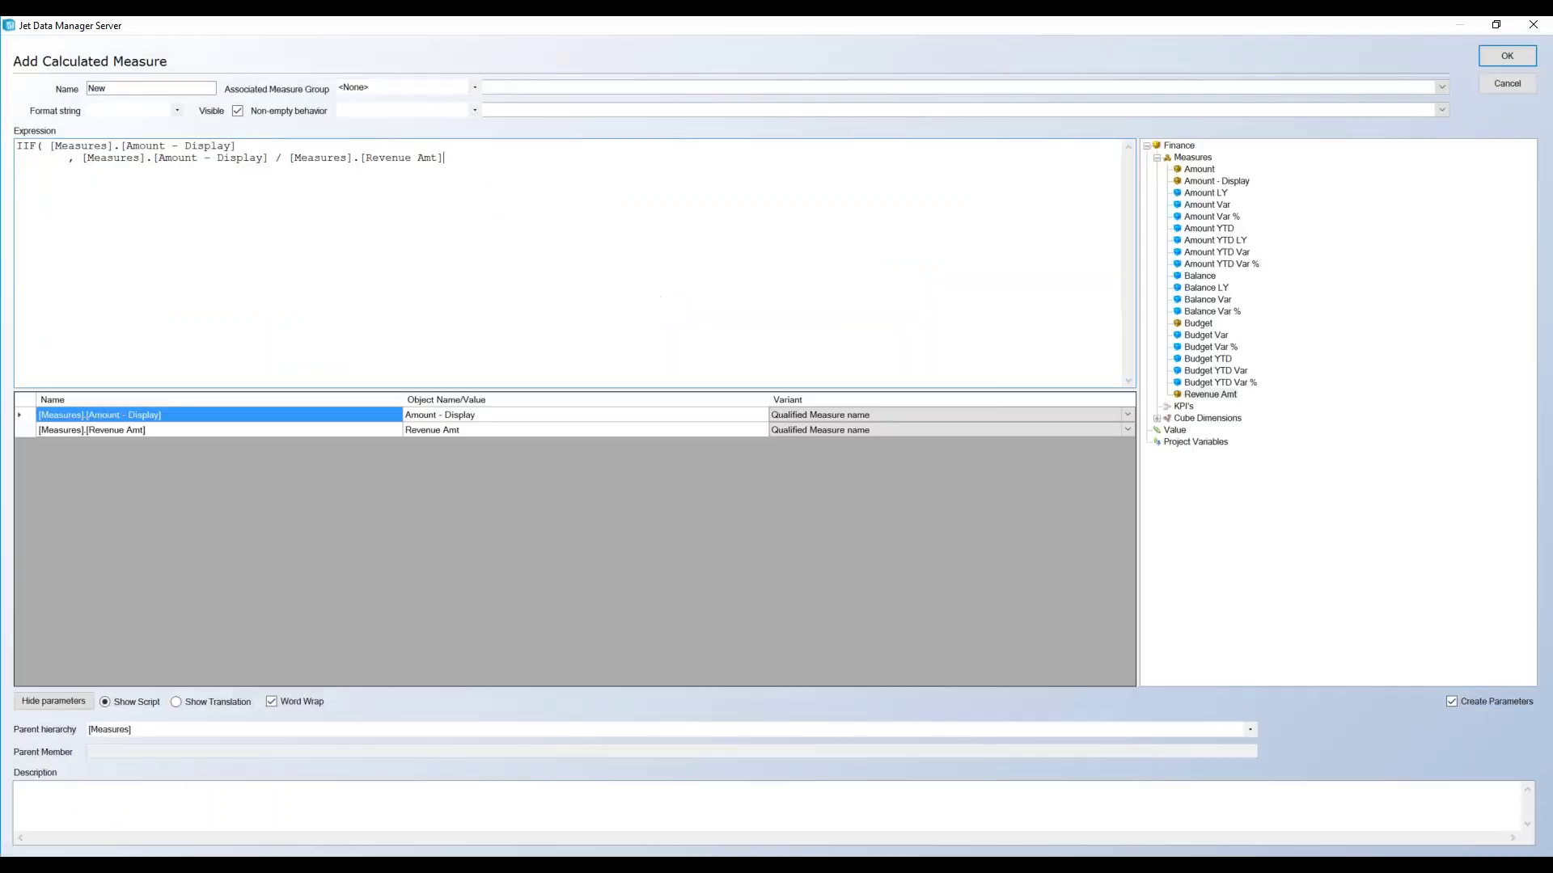
{"action": "key", "text": "Return"}
{"action": "type", "text": ", NULL"}
{"action": "left_click_drag", "start_coordinate": [240, 147], "coordinate": [58, 146]}
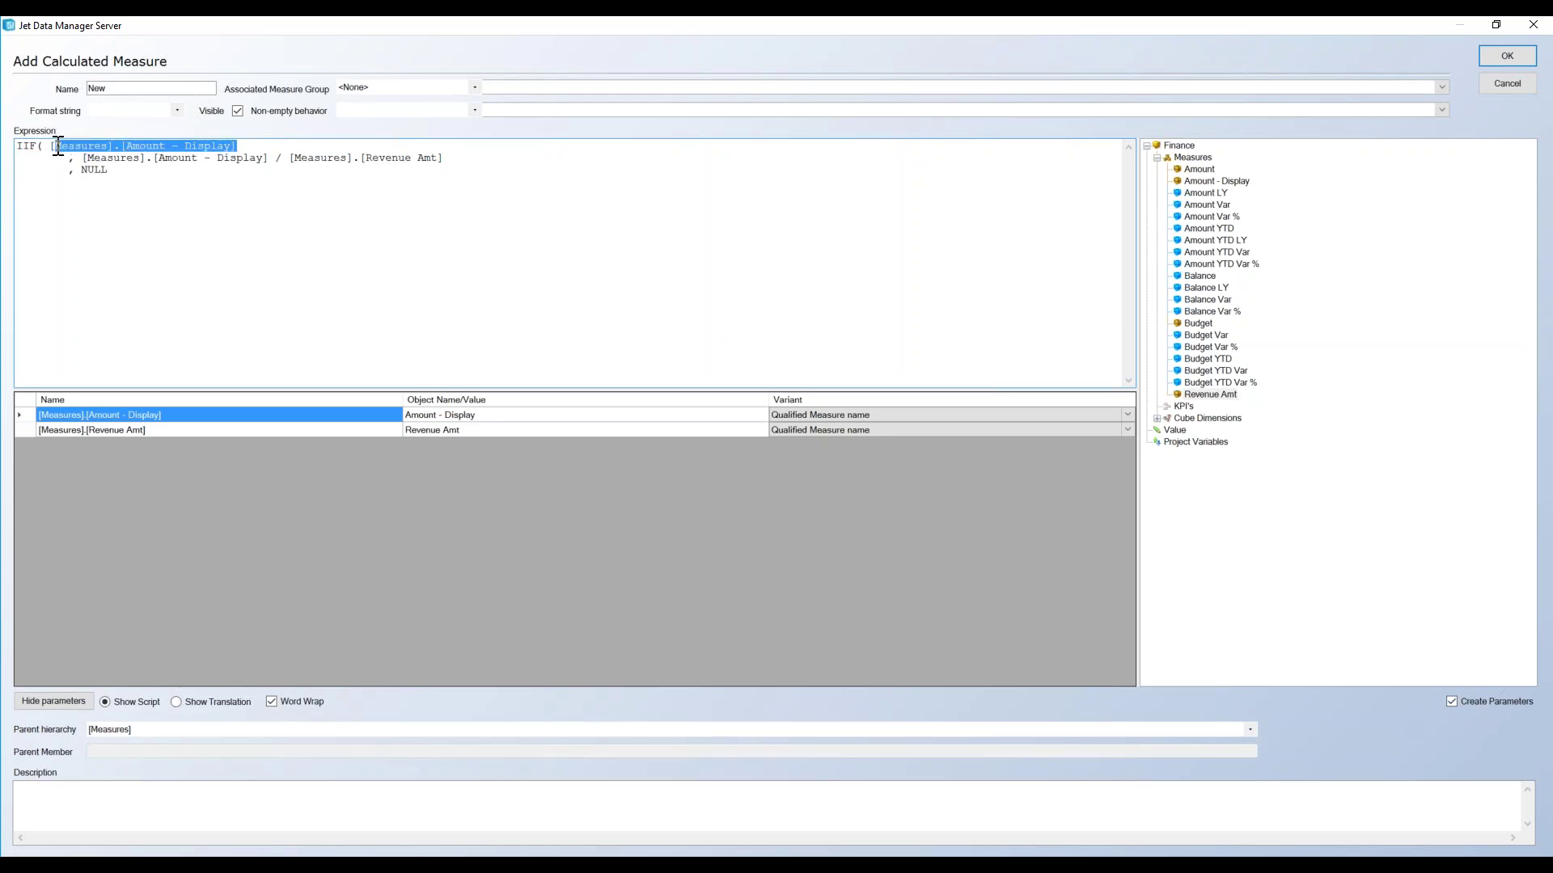
{"action": "left_click", "coordinate": [142, 167]}
{"action": "key", "text": "Return"}
{"action": "type", "text": ")"}
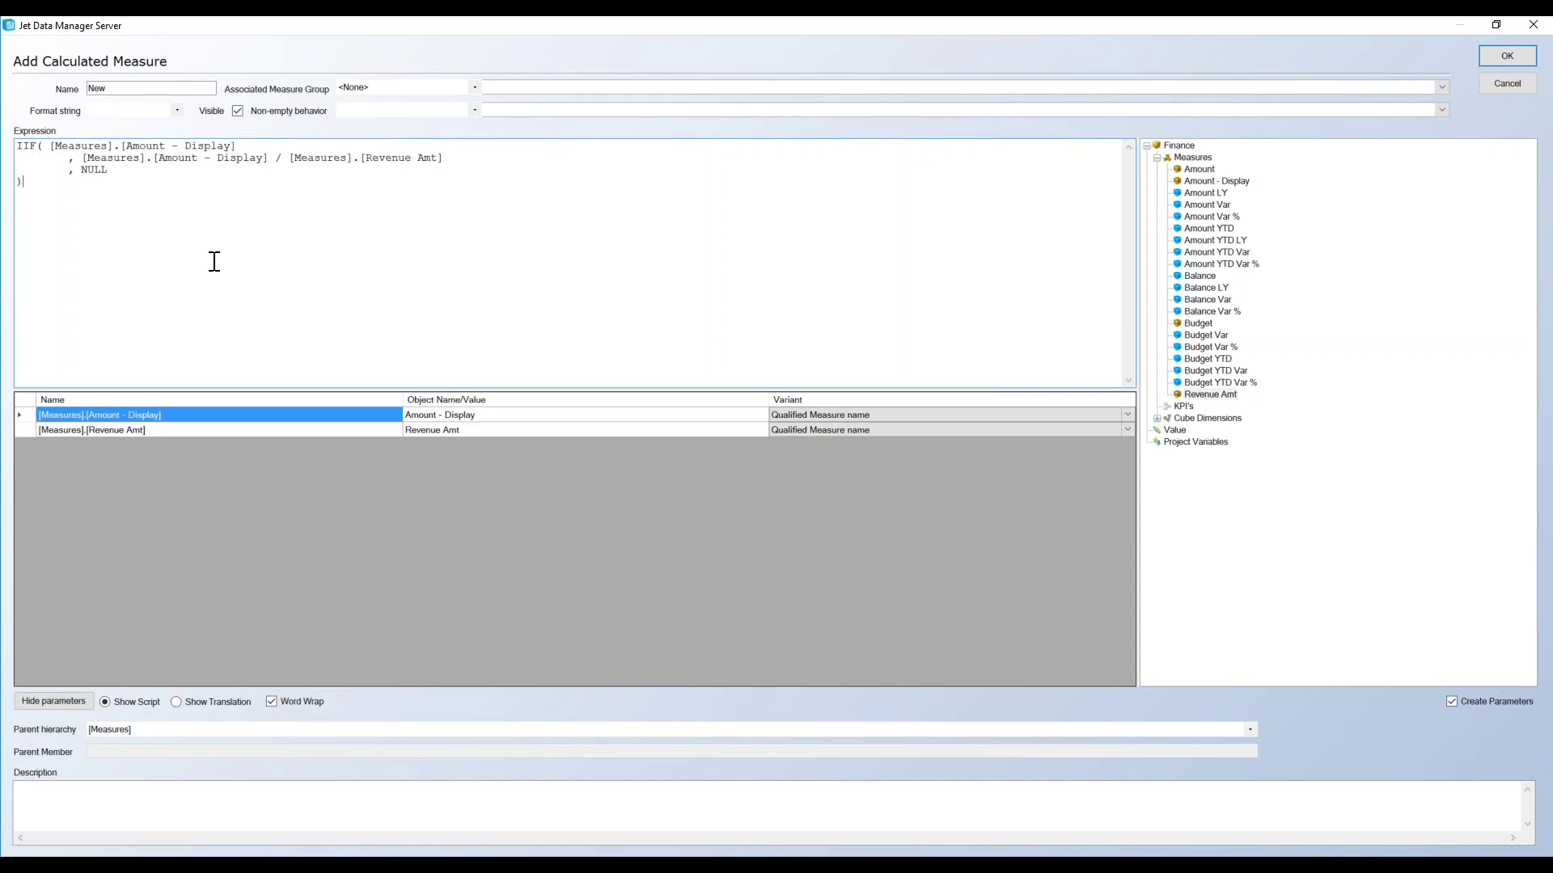
Review the Revenue Amt divisor and the Amount - Display condition in the finished expression
{"action": "left_click_drag", "start_coordinate": [290, 158], "coordinate": [486, 159]}
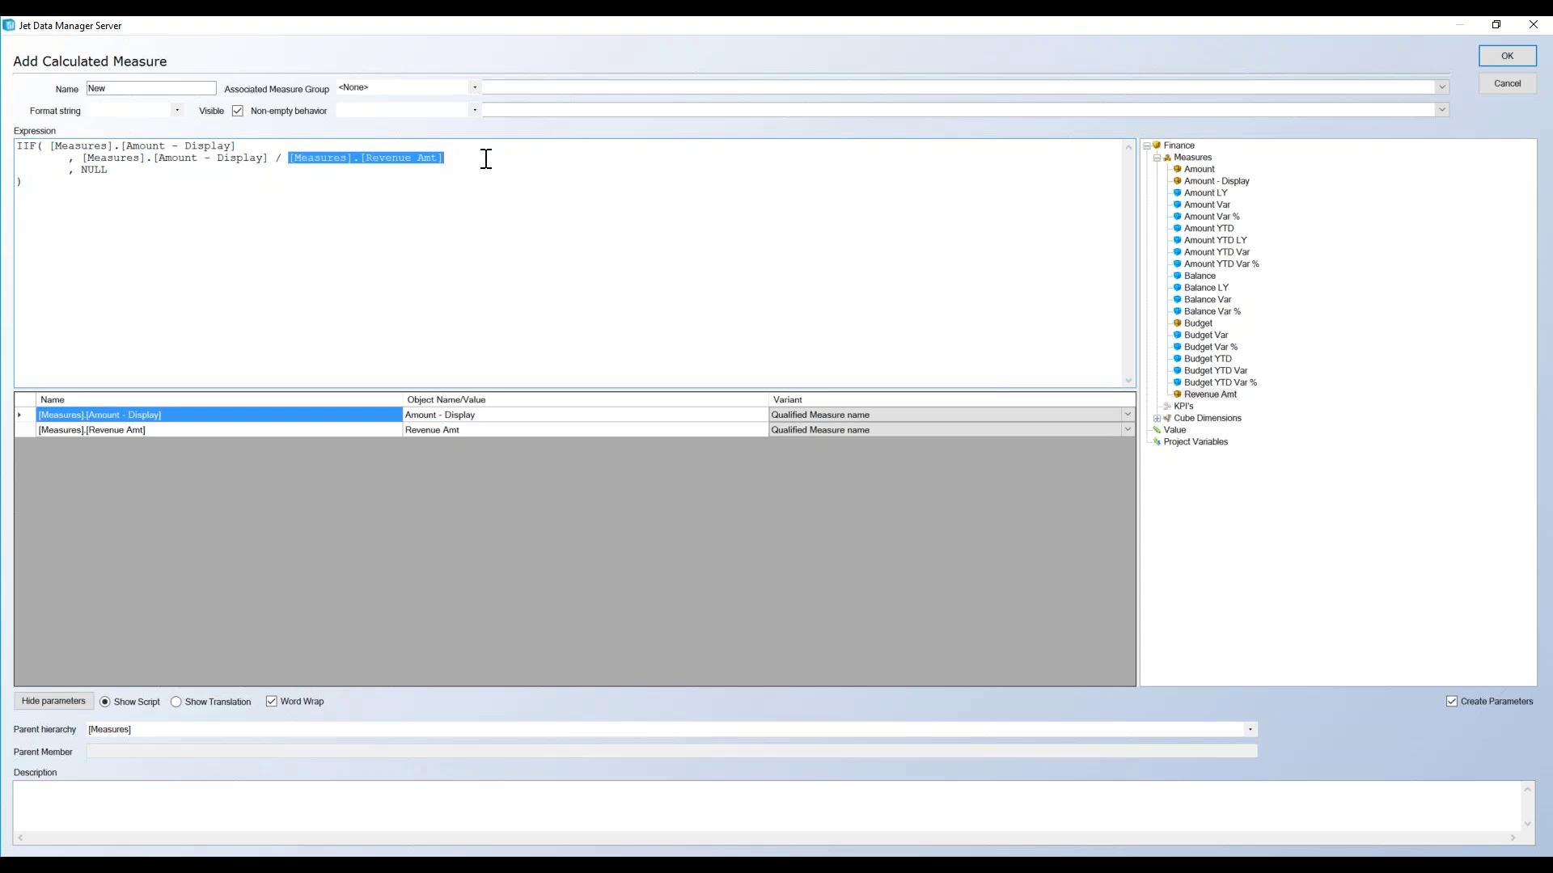
{"action": "left_click", "coordinate": [132, 178]}
{"action": "key", "text": "shift+Home"}
{"action": "left_click_drag", "start_coordinate": [120, 146], "coordinate": [236, 146]}
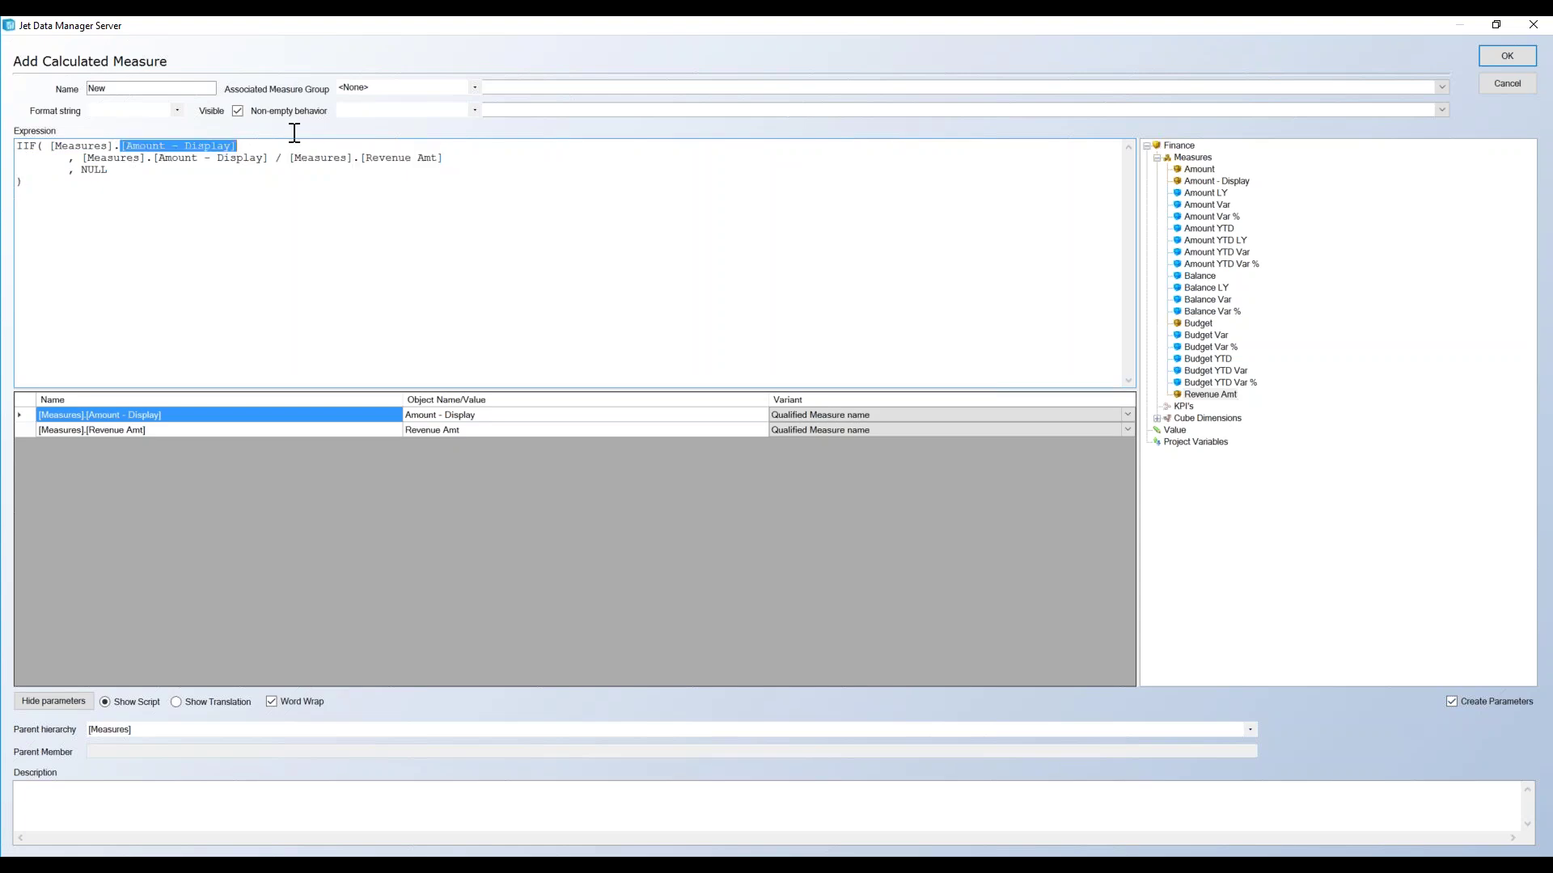
Set the measure's format string to #,#.00% and its associated measure group to Finance Transactions, and save the measure
{"action": "left_click", "coordinate": [152, 109]}
{"action": "type", "text": "#"}
{"action": "left_click", "coordinate": [477, 89]}
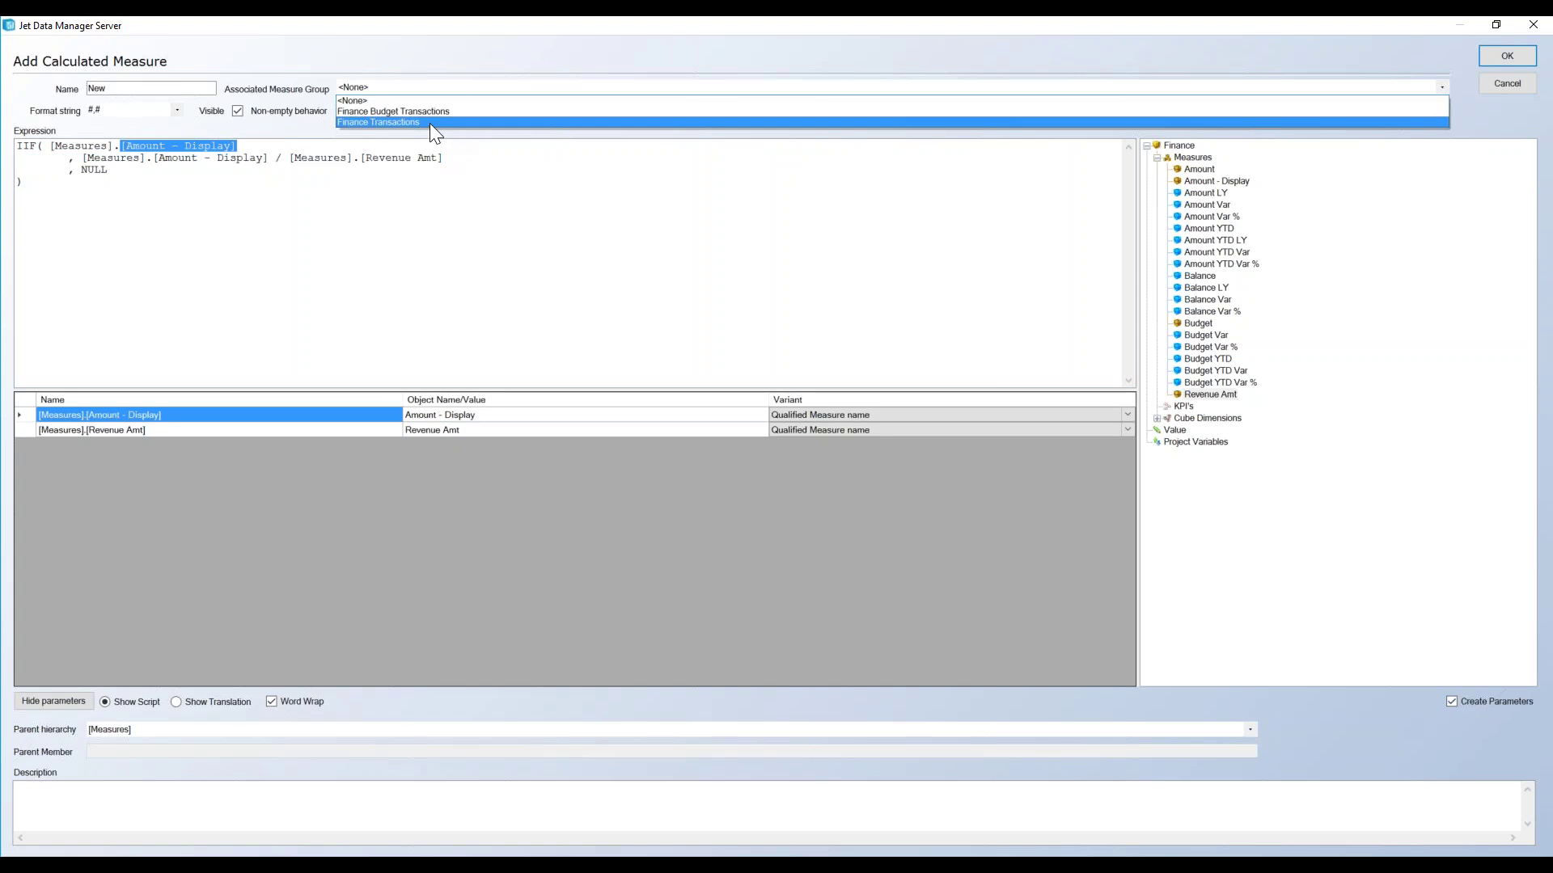
{"action": "left_click", "coordinate": [429, 122]}
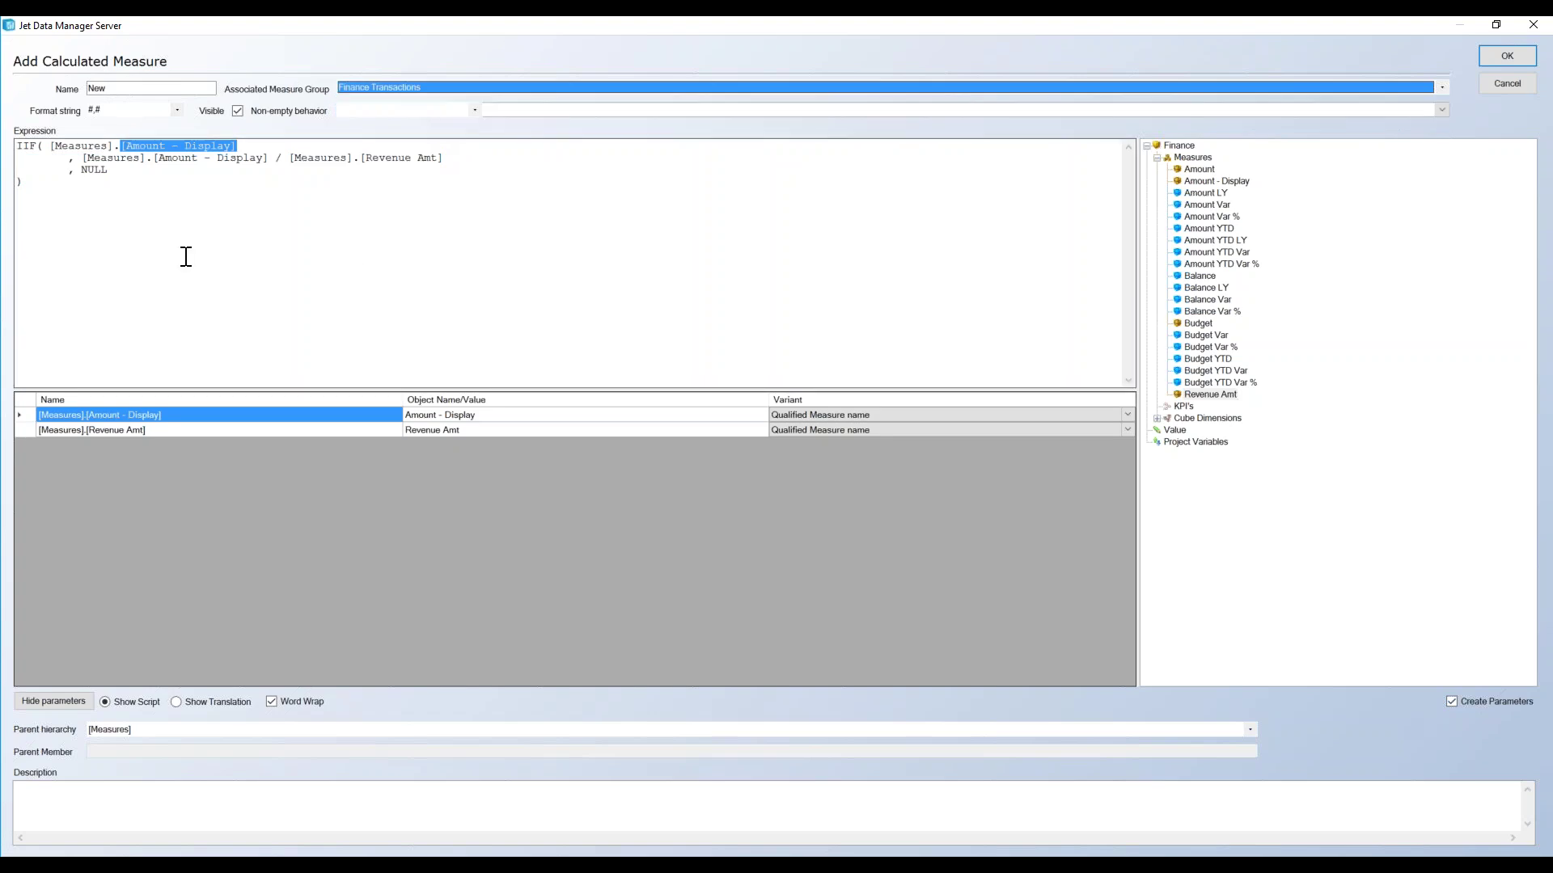
{"action": "left_click", "coordinate": [109, 108]}
{"action": "left_click", "coordinate": [138, 107]}
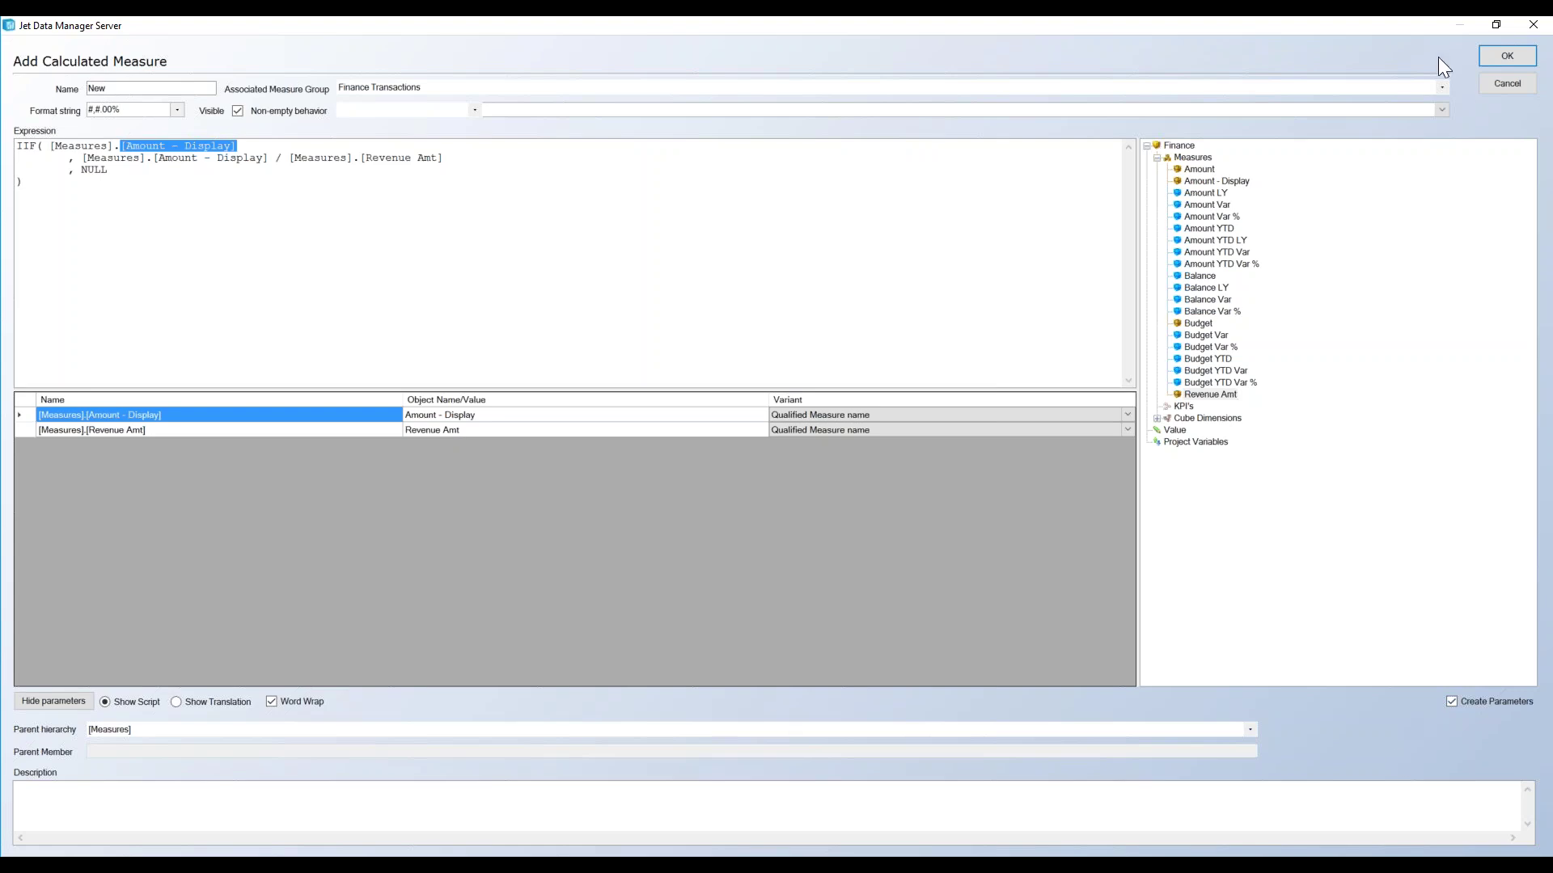
{"action": "left_click", "coordinate": [1498, 61]}
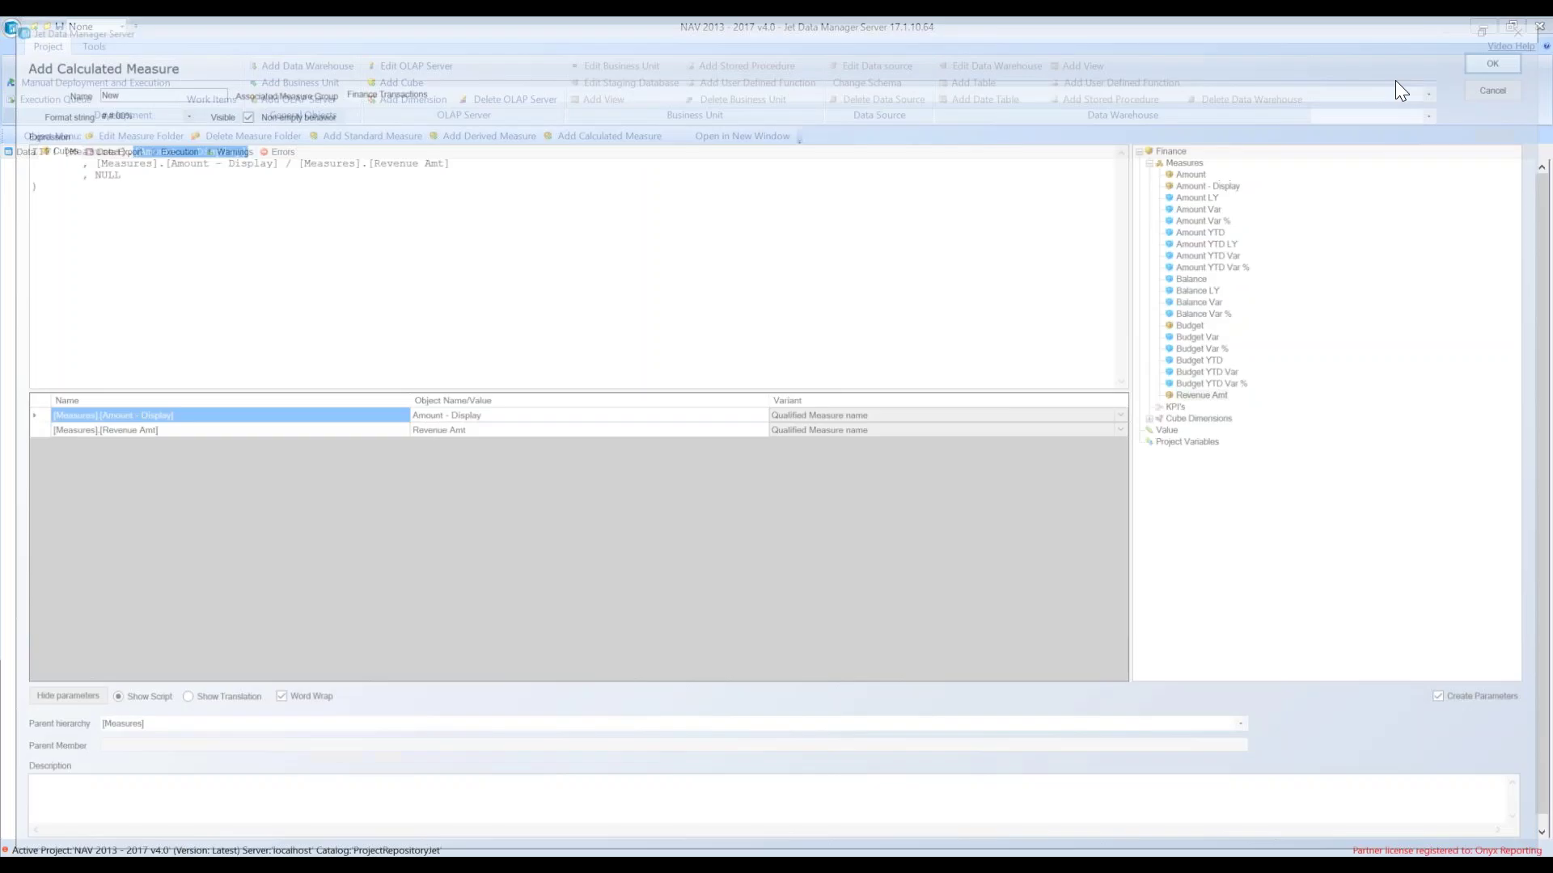
Update the Finance cube using its advanced options so the new calculated measure is available to the report
{"action": "right_click", "coordinate": [63, 202]}
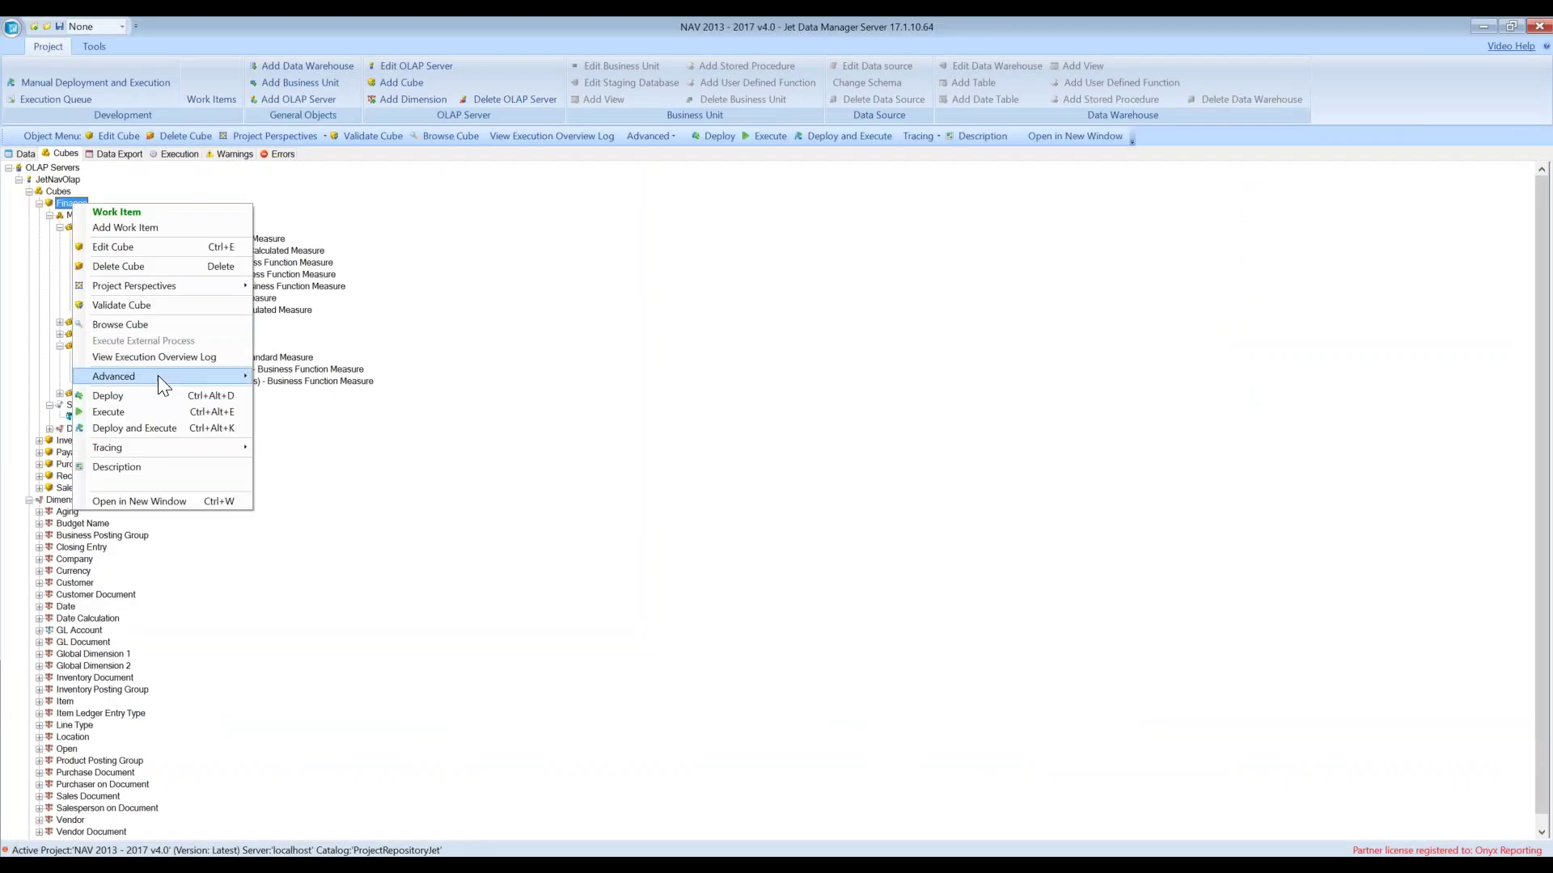
{"action": "mouse_move", "coordinate": [158, 375]}
{"action": "left_click", "coordinate": [348, 576]}
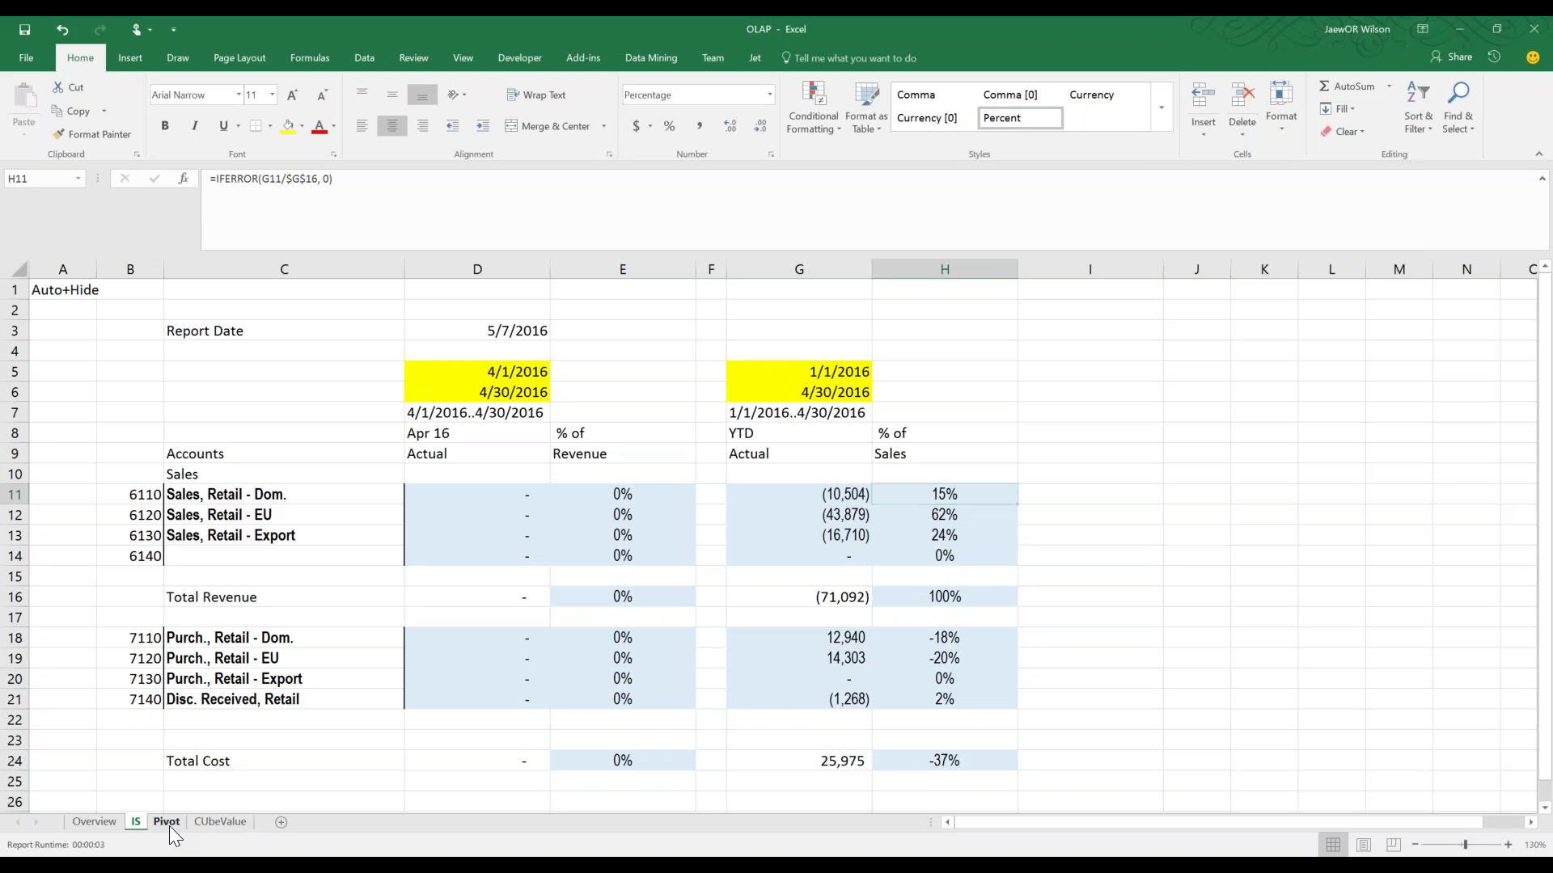
In Excel, refresh the PivotTable on the Pivot sheet and add the New measure from the Amount folder to its values
{"action": "left_click", "coordinate": [168, 824]}
{"action": "left_click", "coordinate": [791, 64]}
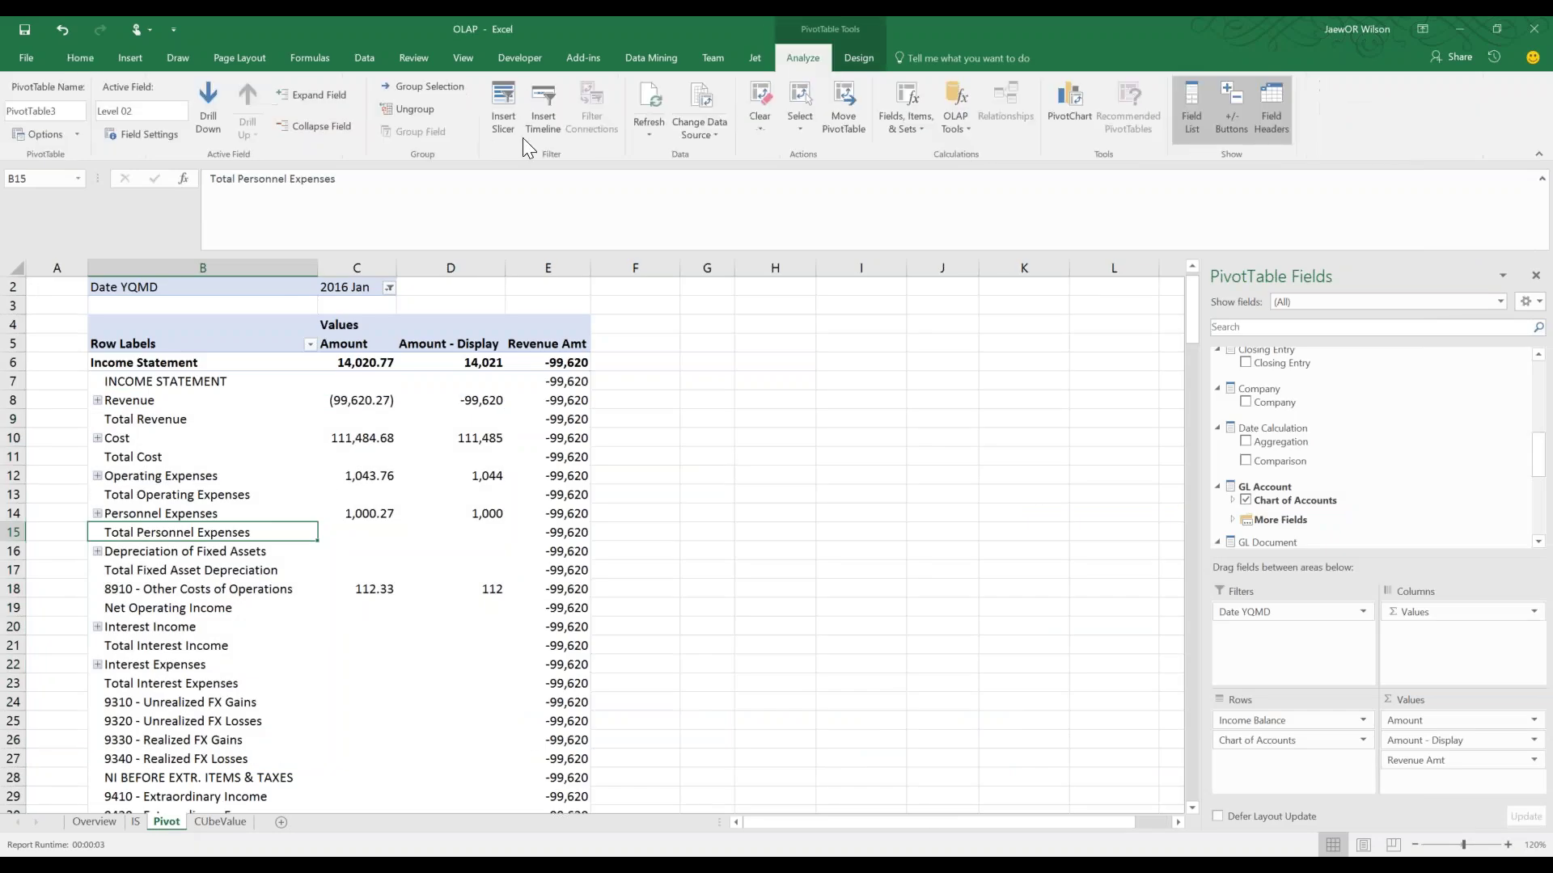
{"action": "scroll", "coordinate": [1294, 404], "scroll_direction": "down", "scroll_amount": 2}
{"action": "scroll", "coordinate": [1520, 473], "scroll_direction": "up", "scroll_amount": 5}
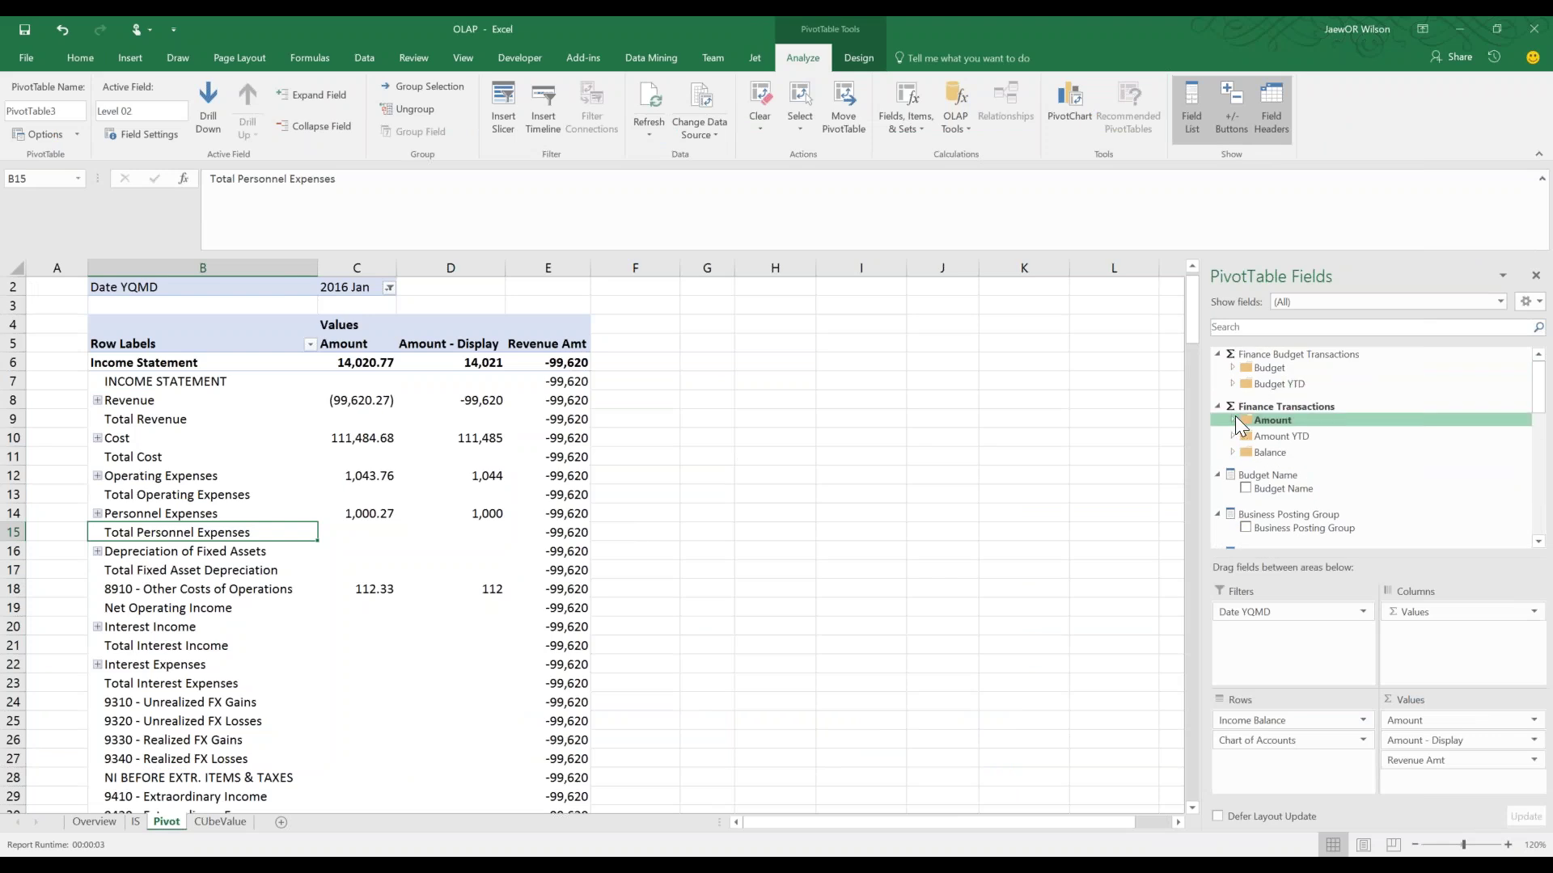
{"action": "left_click", "coordinate": [1232, 420]}
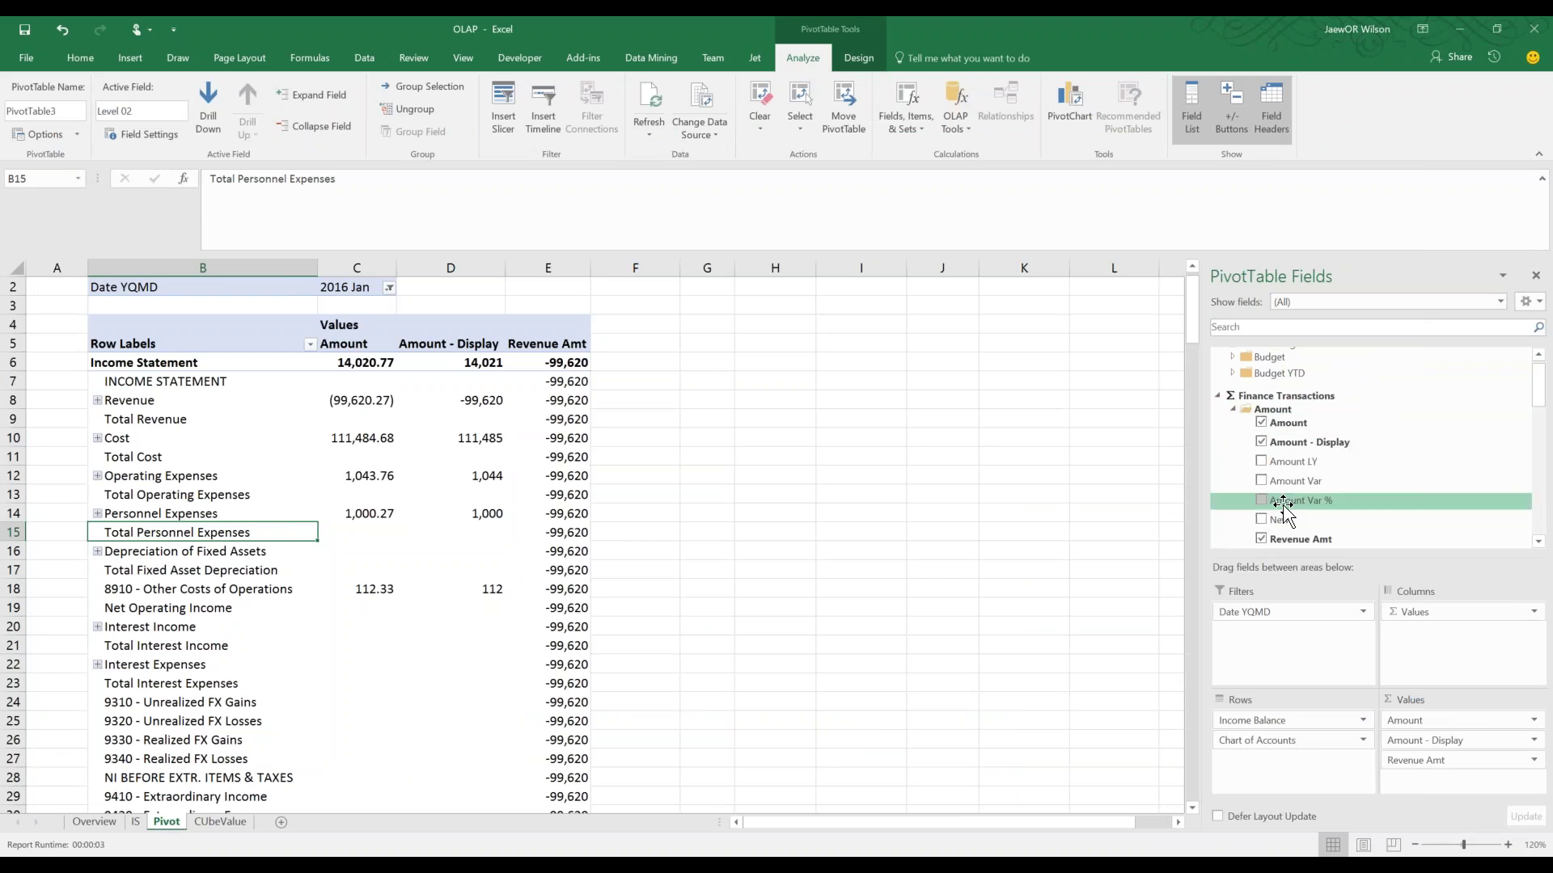
{"action": "mouse_move", "coordinate": [1286, 519]}
{"action": "left_mouse_down"}
{"action": "mouse_move", "coordinate": [1281, 440]}
{"action": "mouse_move", "coordinate": [1424, 809]}
{"action": "mouse_move", "coordinate": [1436, 777]}
{"action": "left_mouse_up"}
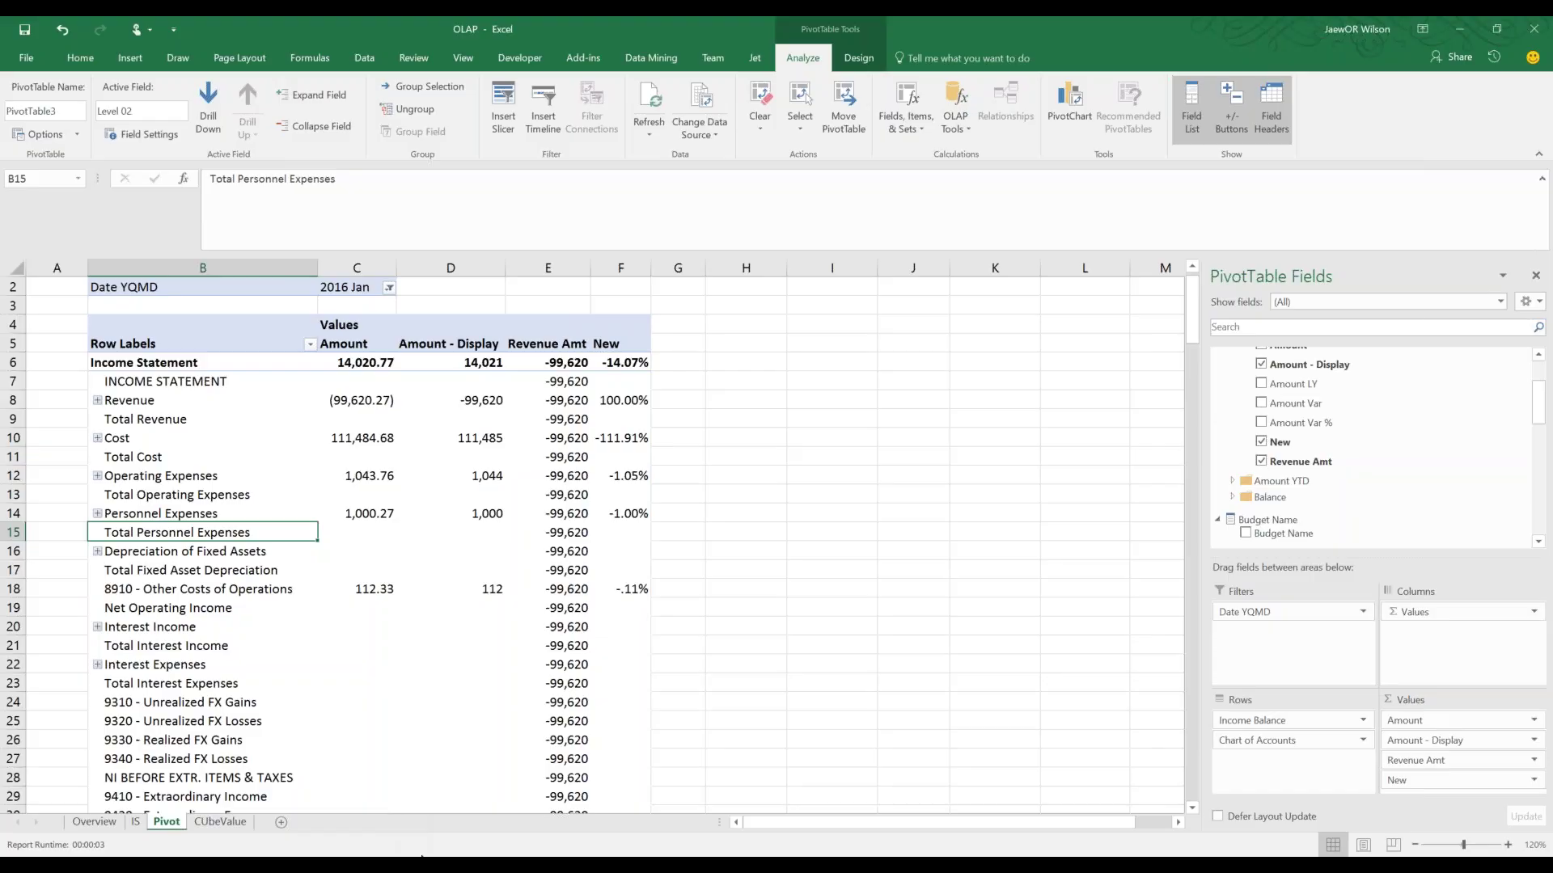
Back in Jet Data Manager Server, rename the New calculated measure to "Amount - pct of Revenue"
{"action": "key", "text": "alt+Tab"}
{"action": "left_click", "coordinate": [104, 297]}
{"action": "double_click", "coordinate": [104, 298]}
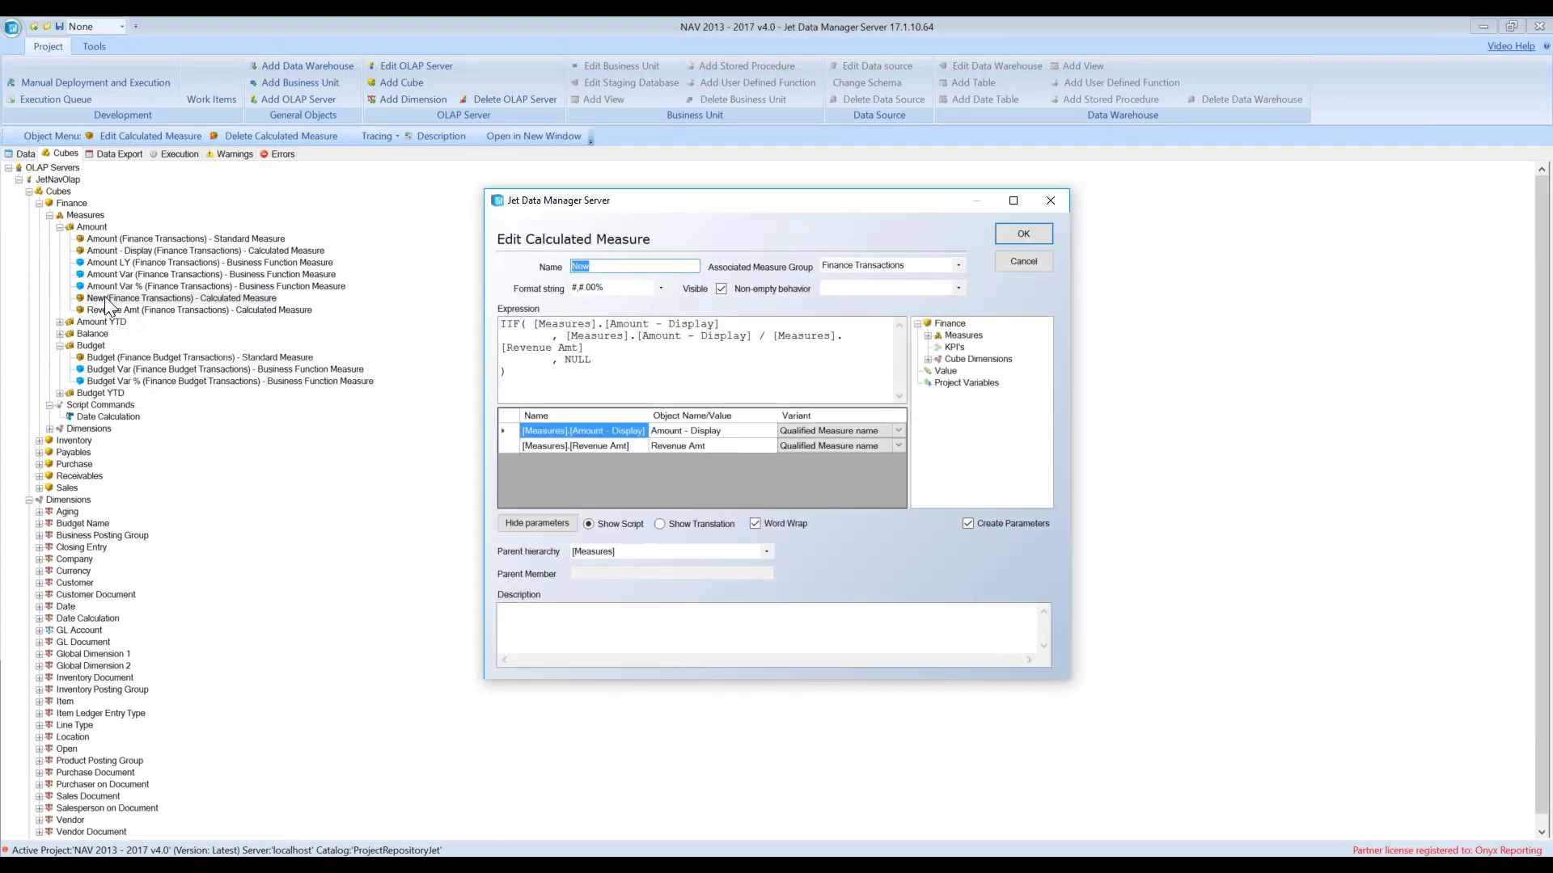
{"action": "type", "text": "Amt"}
{"action": "type", "text": "unt "}
{"action": "type", "text": "- pct of Revenue"}
{"action": "key", "text": "Return"}
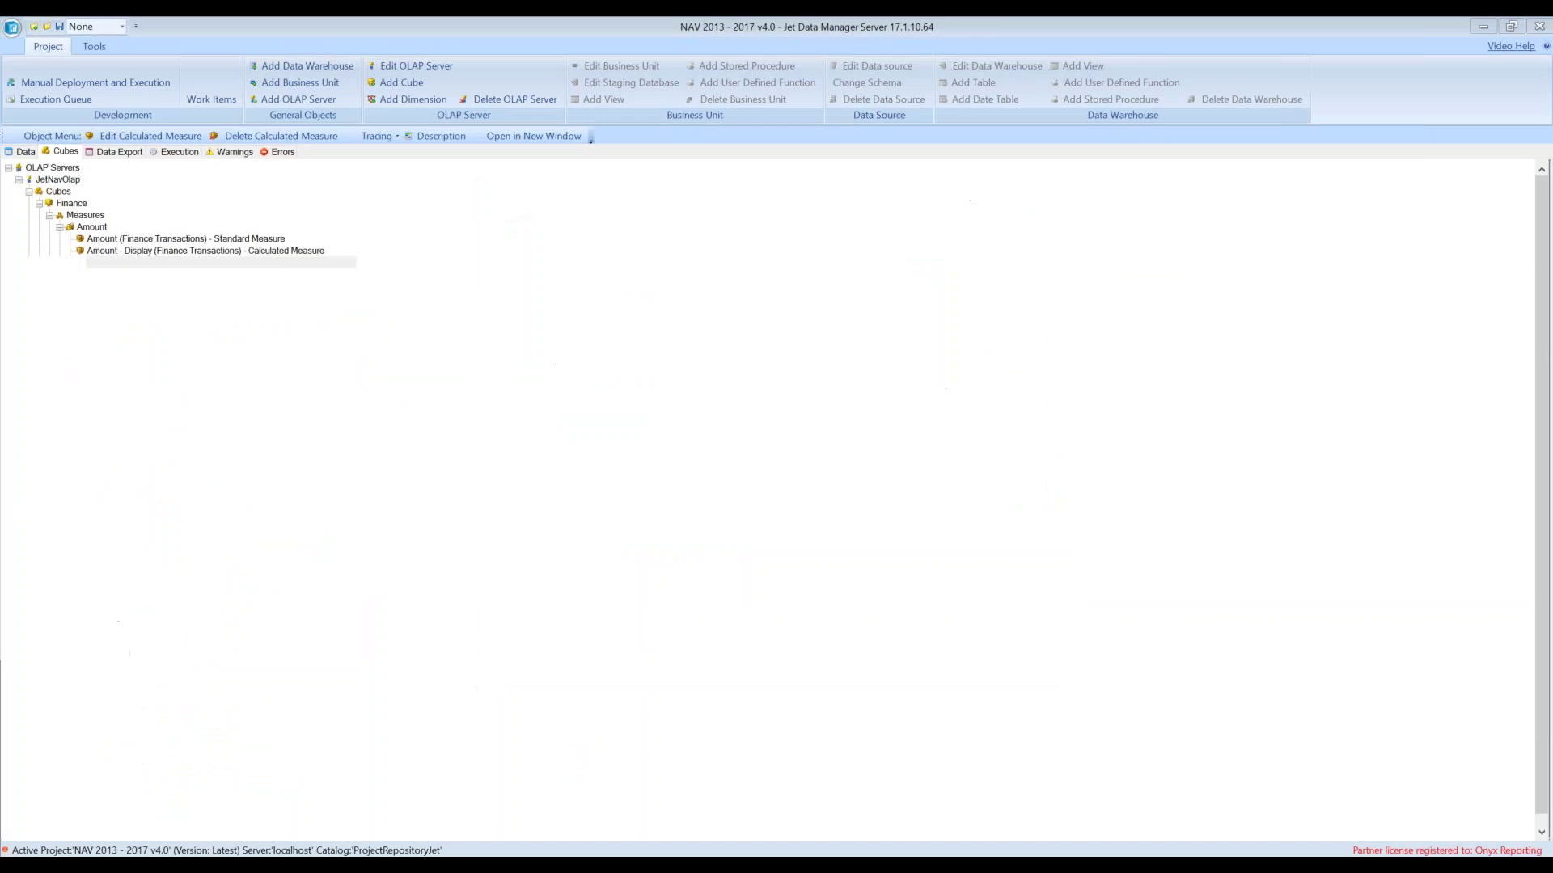
Update the Finance cube again with the renamed measure using its advanced options
{"action": "right_click", "coordinate": [79, 204]}
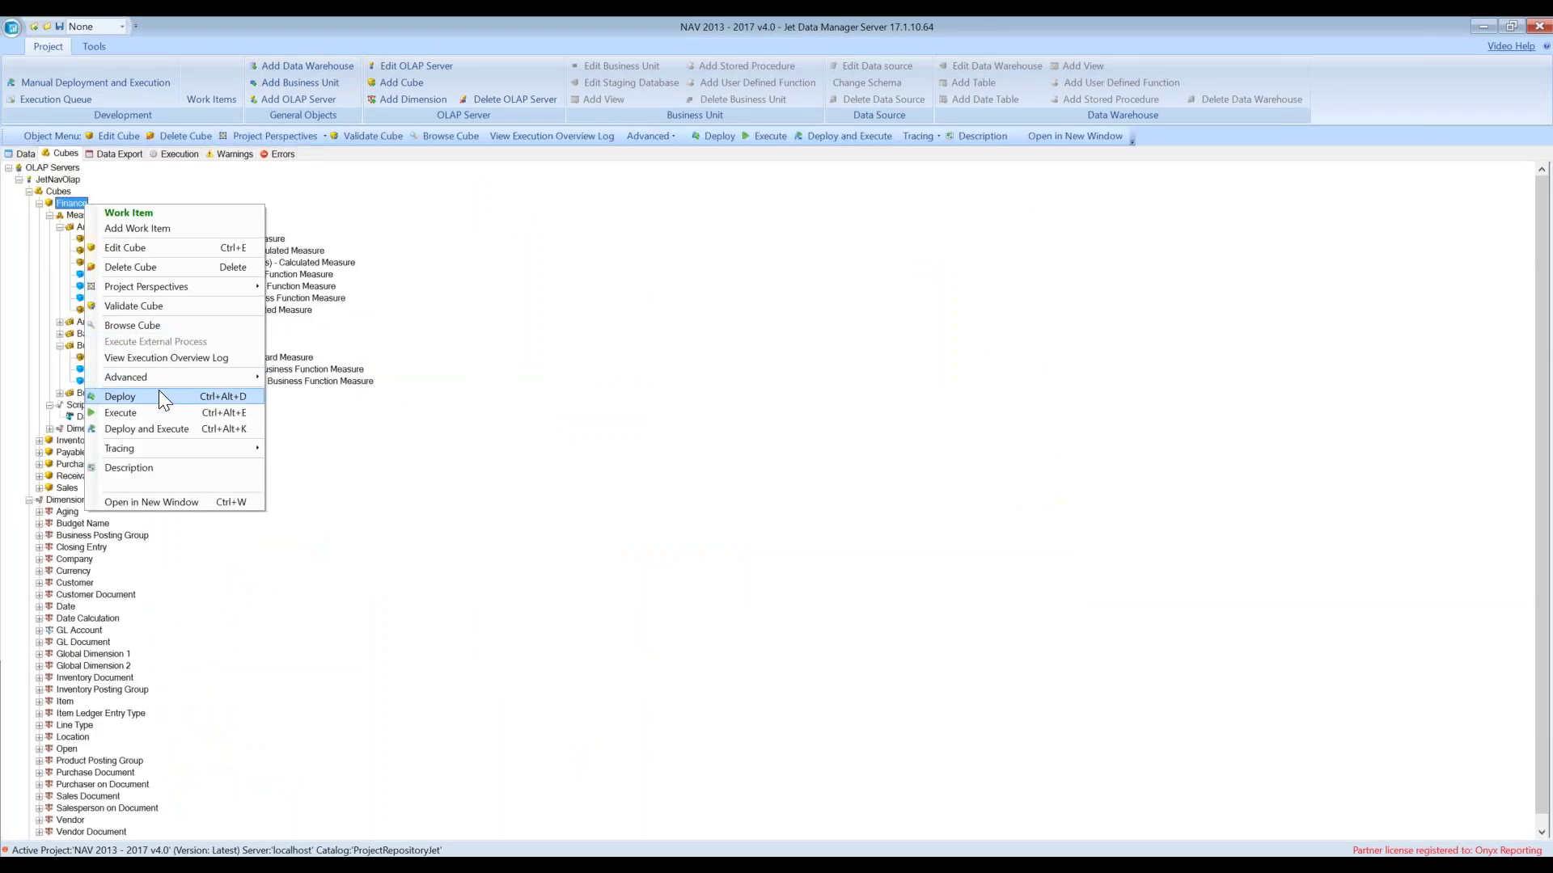
{"action": "mouse_move", "coordinate": [162, 377]}
{"action": "left_click", "coordinate": [420, 577]}
Switch to Excel, refresh the PivotTable, and include the Amount - pct of Revenue measure in its values
{"action": "key", "text": "alt+Tab"}
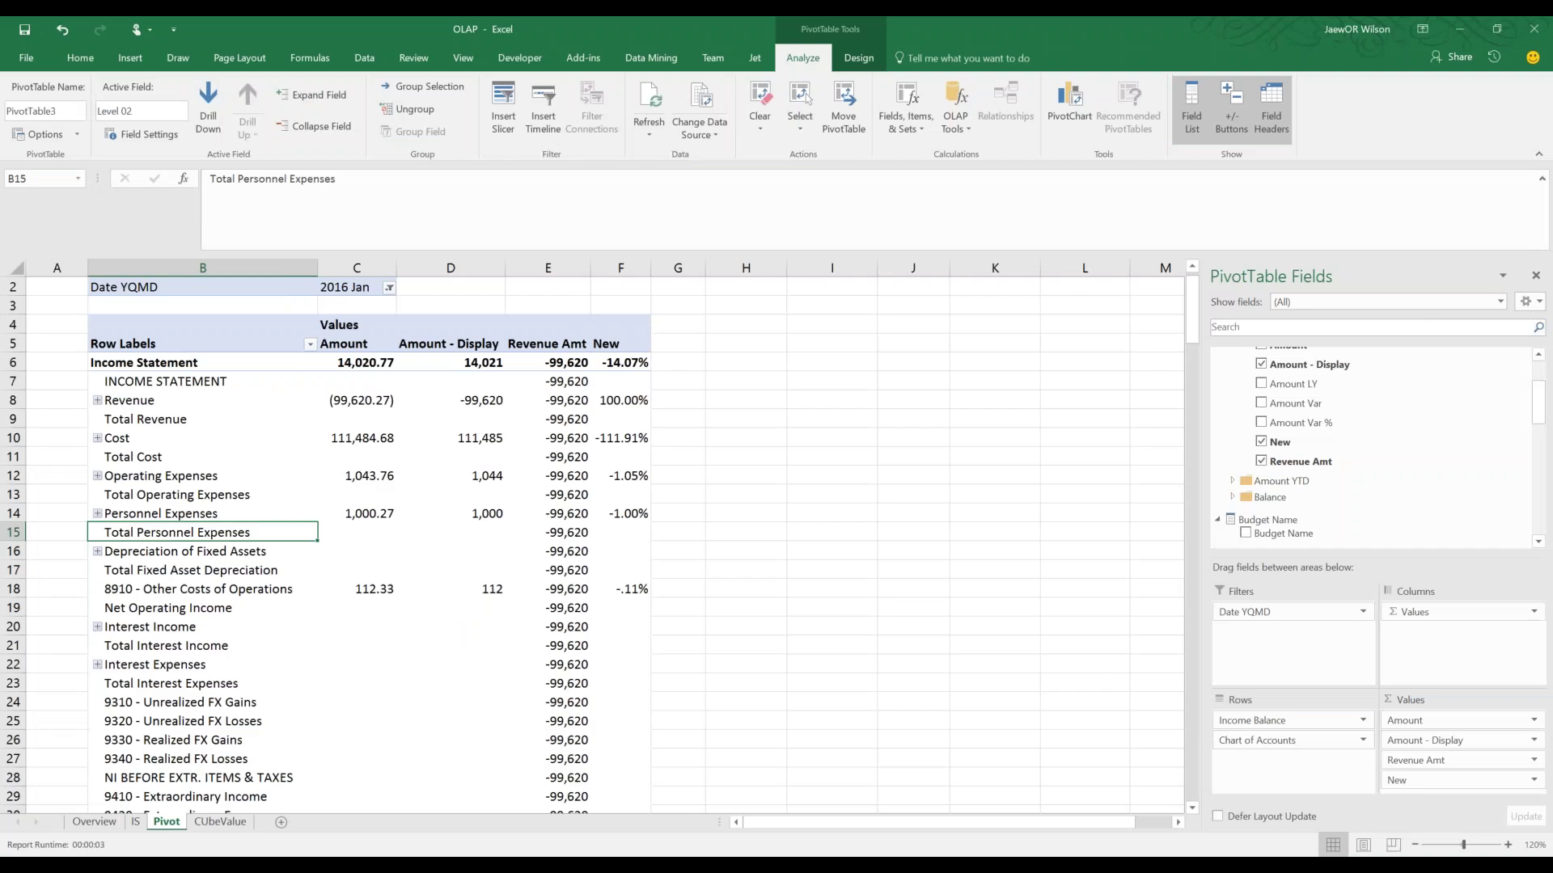
{"action": "left_click", "coordinate": [403, 479]}
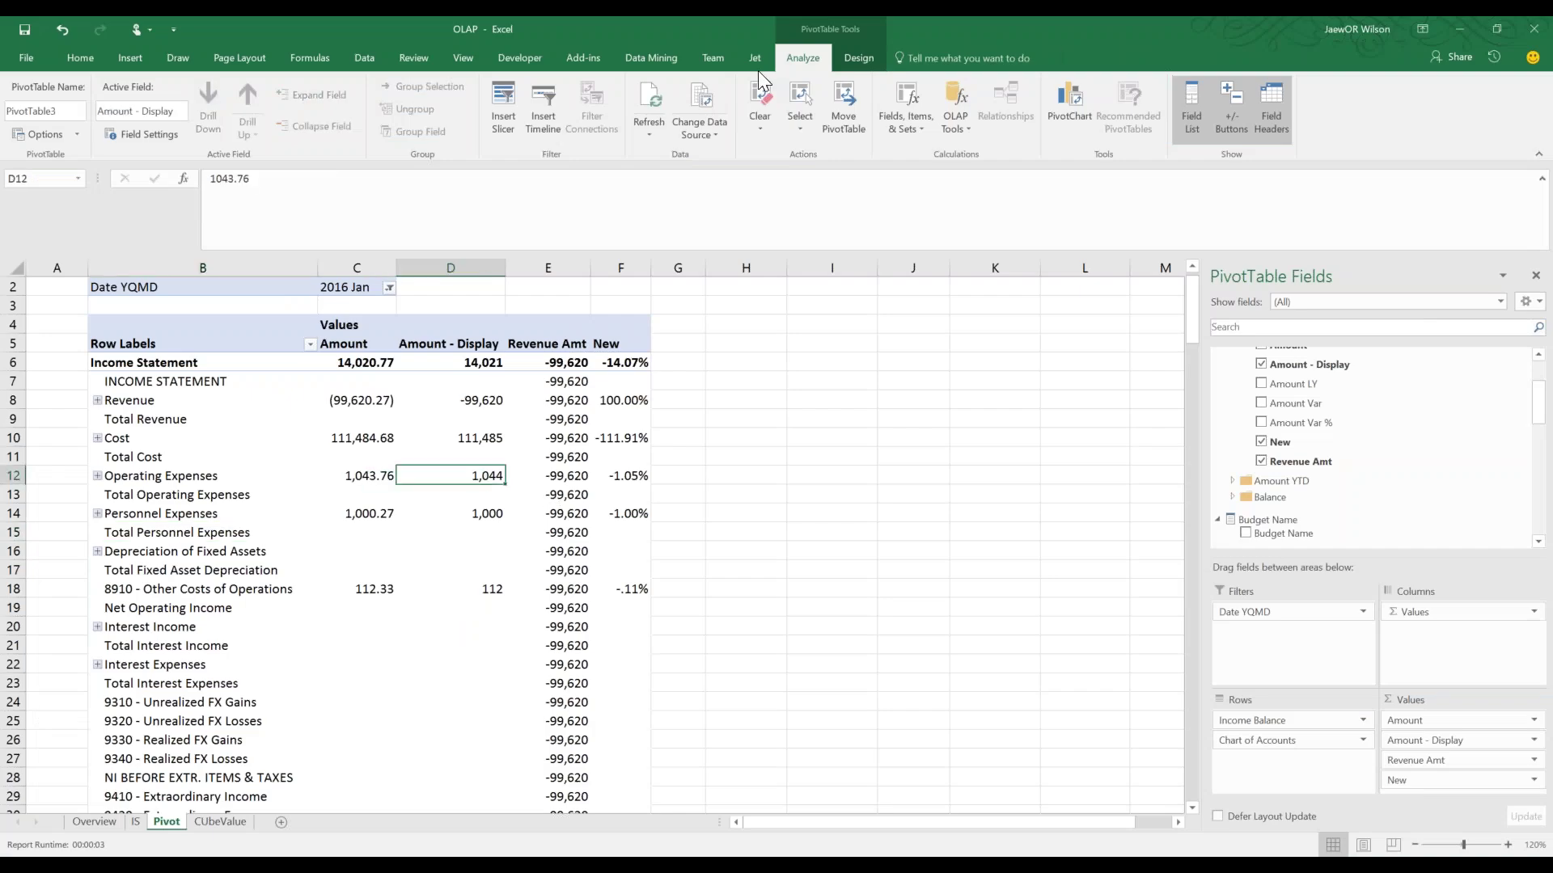
{"action": "left_click", "coordinate": [639, 94]}
{"action": "left_click", "coordinate": [1278, 443]}
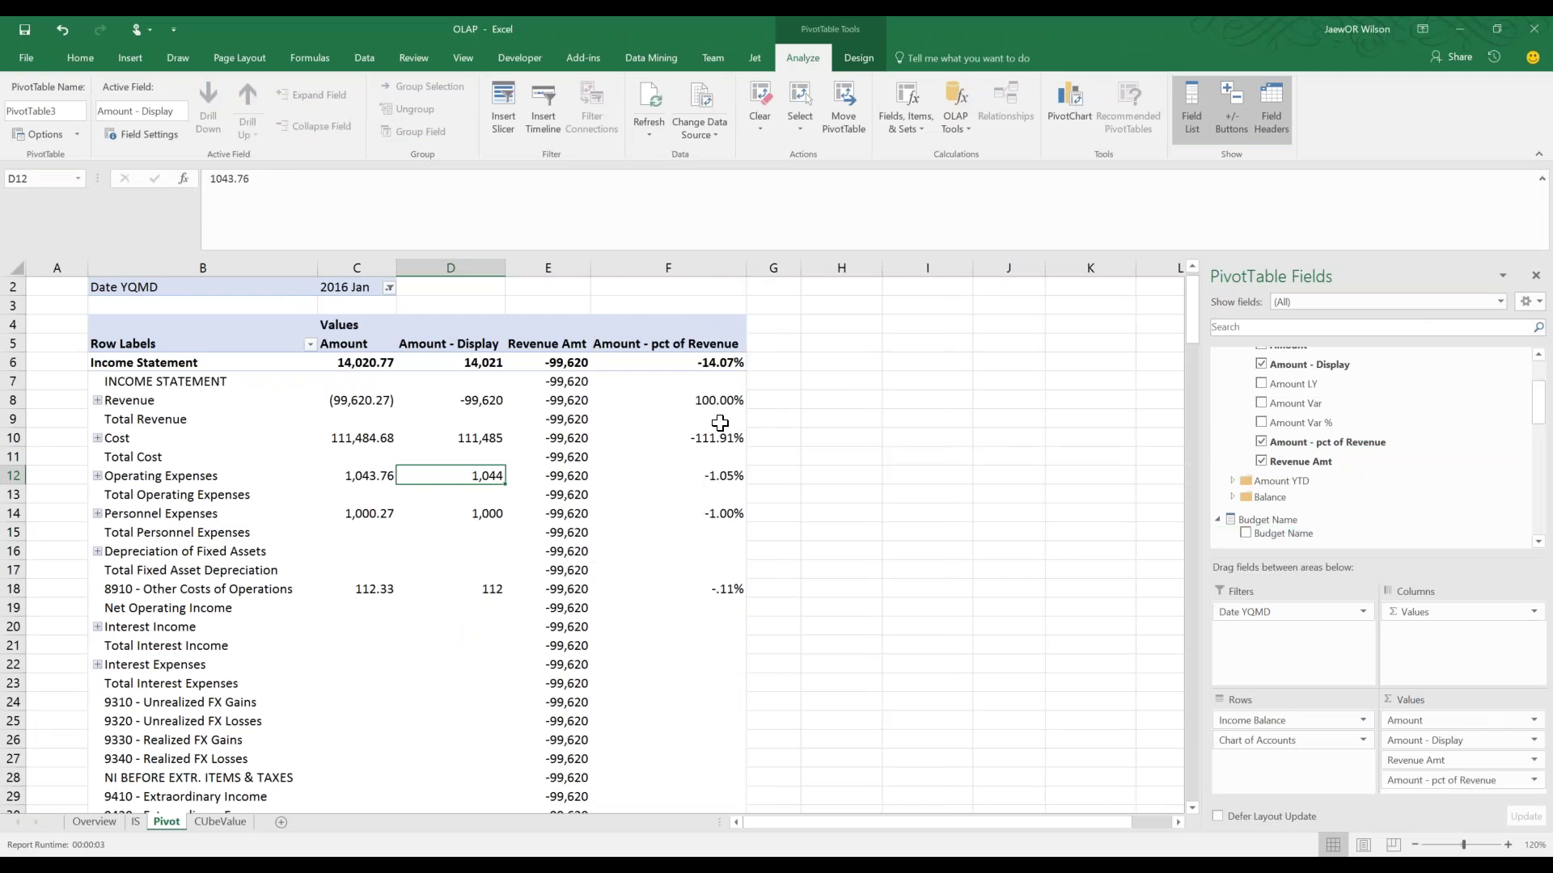
Check the Amount - pct of Revenue column in the PivotTable, including the Revenue row's percentage
{"action": "left_click_drag", "start_coordinate": [720, 422], "coordinate": [688, 647]}
{"action": "left_click", "coordinate": [682, 534]}
{"action": "left_click", "coordinate": [723, 405]}
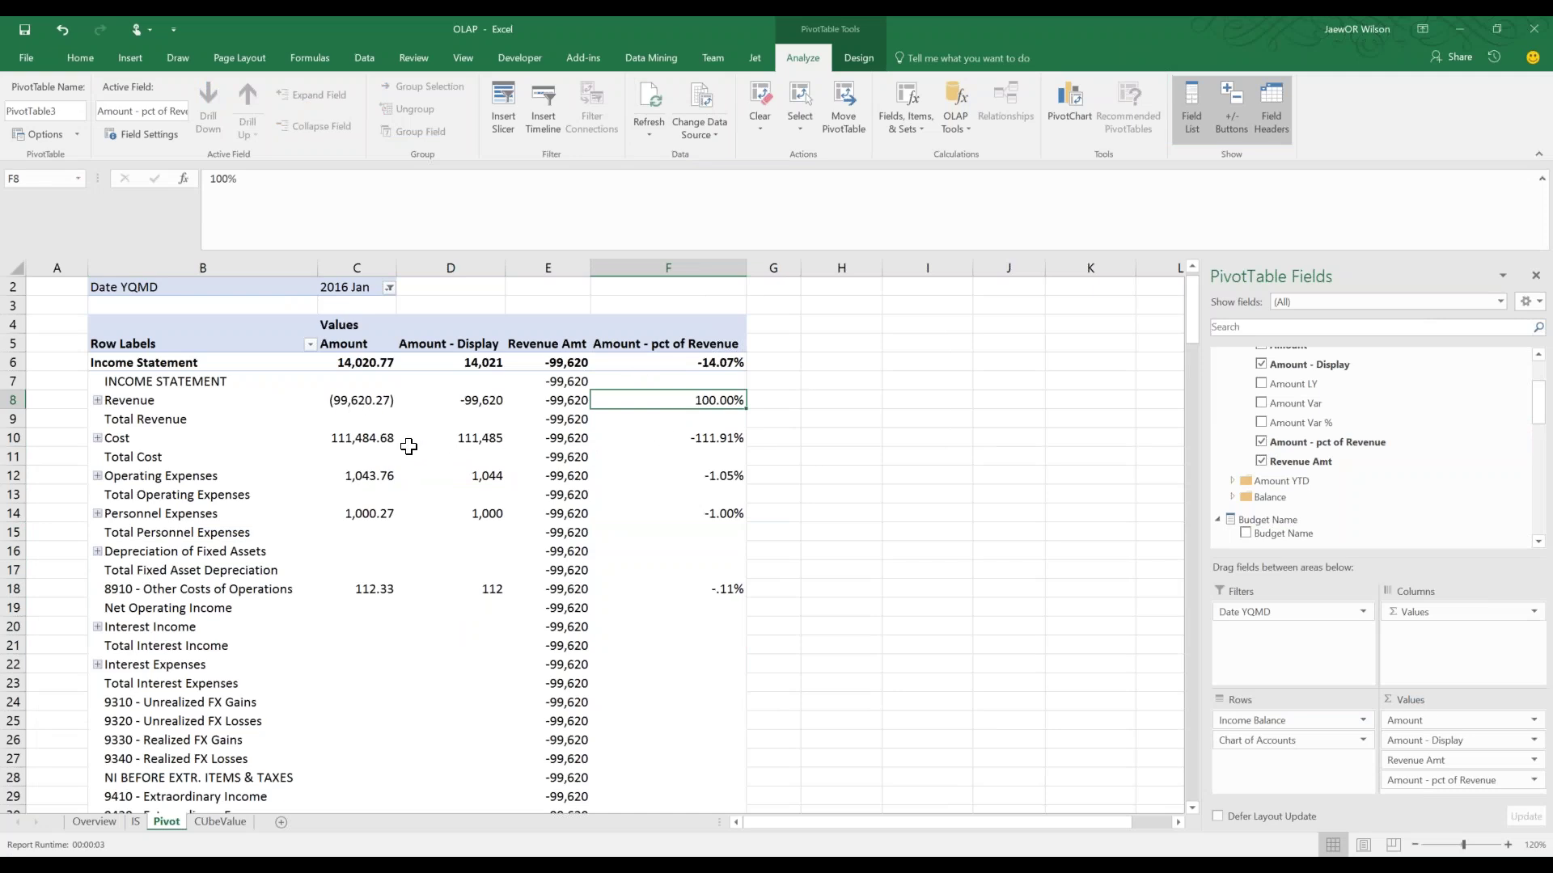
Compare the Cost row's Amount and Revenue Amt with its Amount - pct of Revenue value in the PivotTable
{"action": "left_click", "coordinate": [336, 441]}
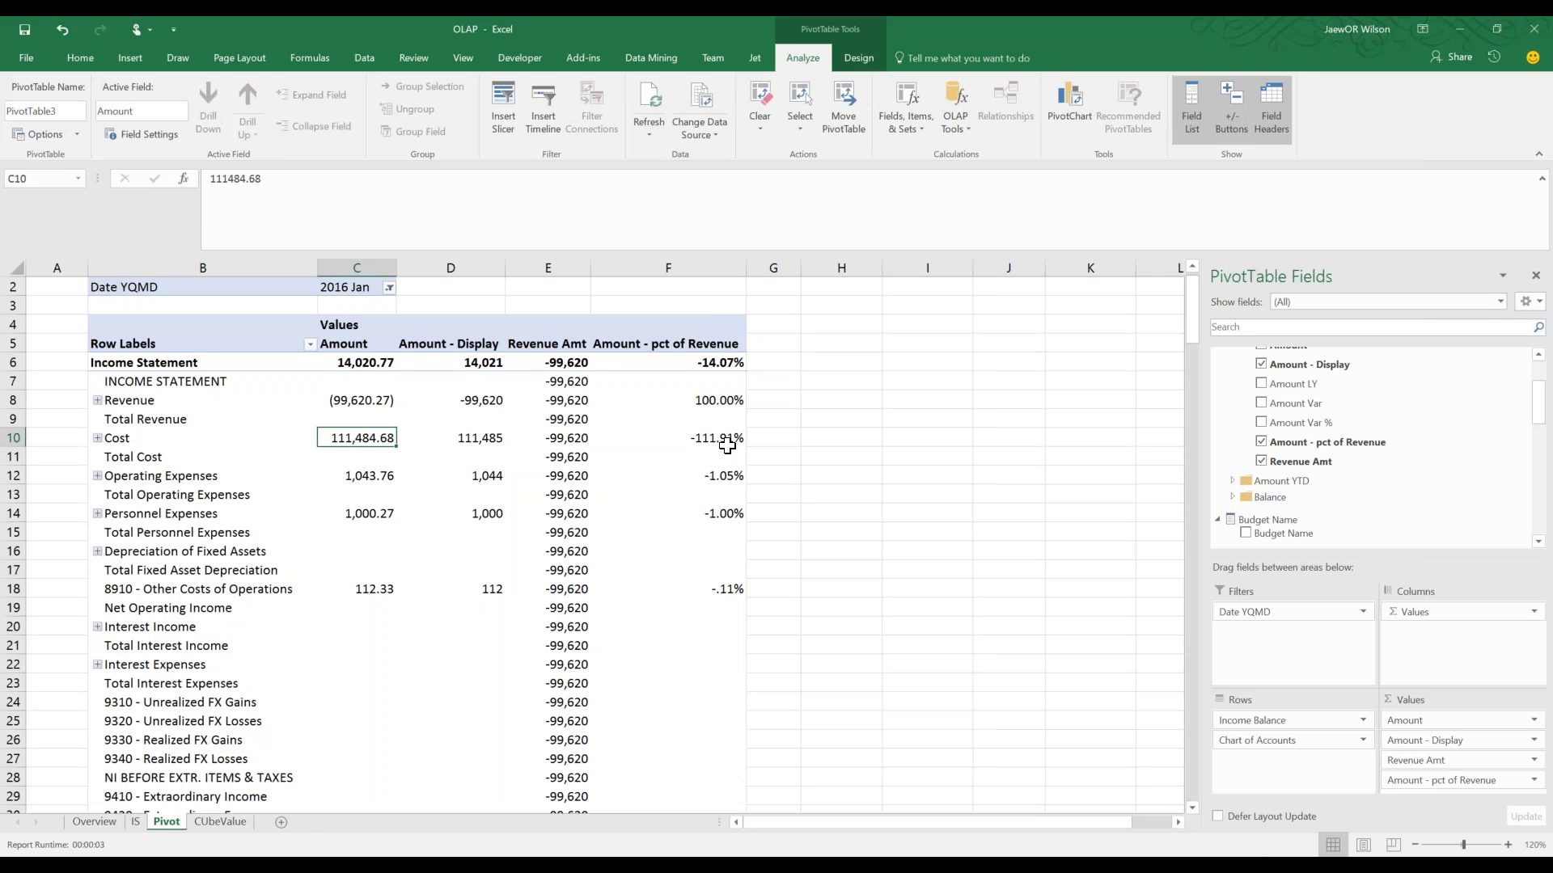
{"action": "left_click", "coordinate": [717, 437], "text": "ctrl"}
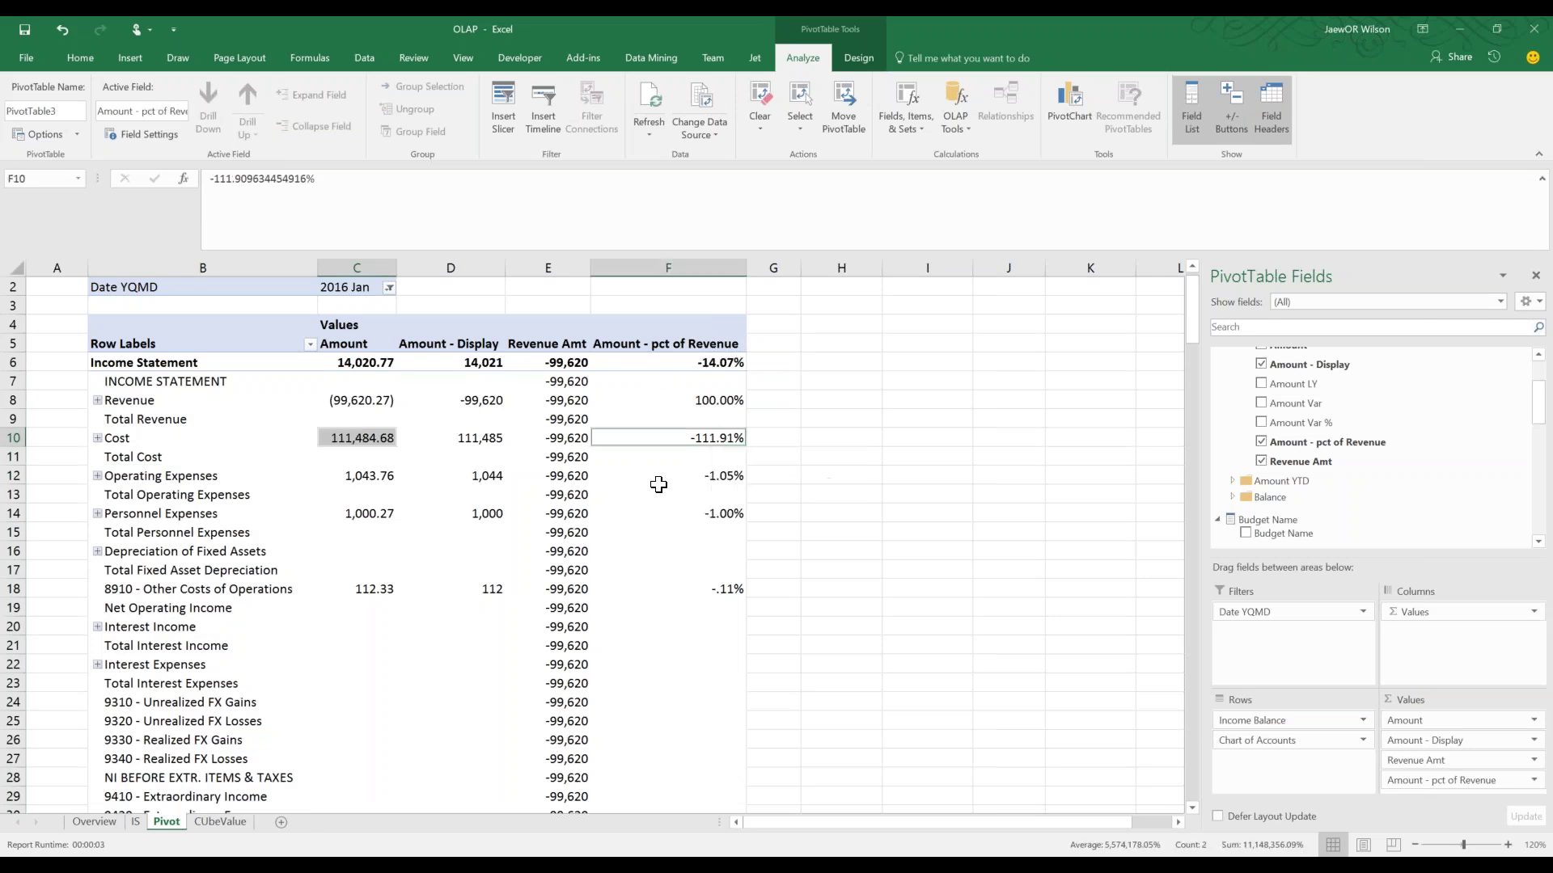
{"action": "left_click", "coordinate": [354, 438]}
{"action": "key", "text": "Right"}
{"action": "key", "text": "Right"}
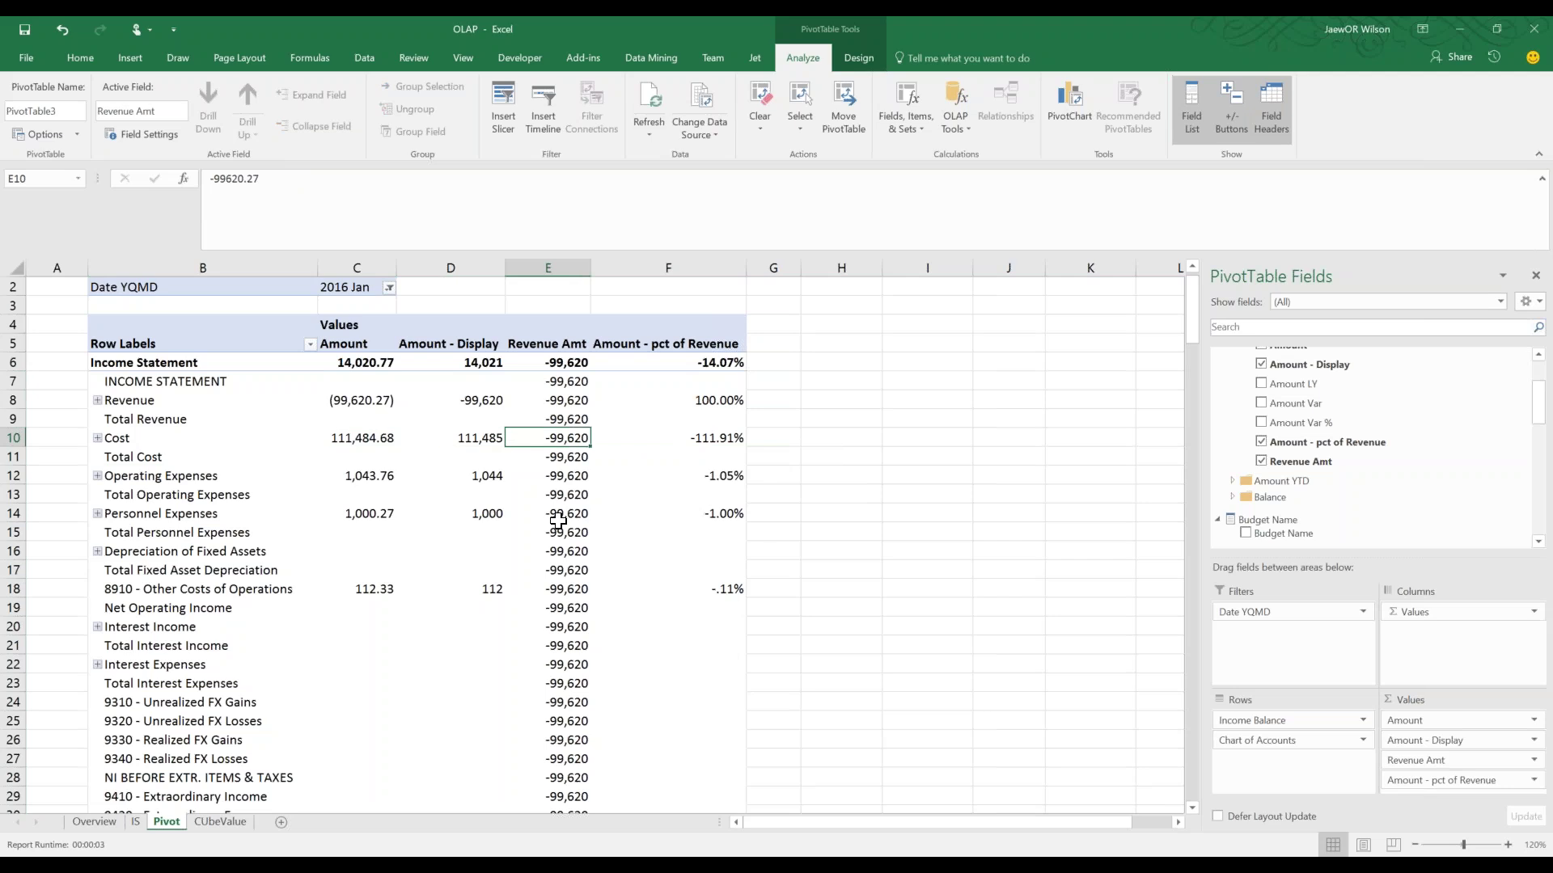
{"action": "left_click", "coordinate": [691, 438]}
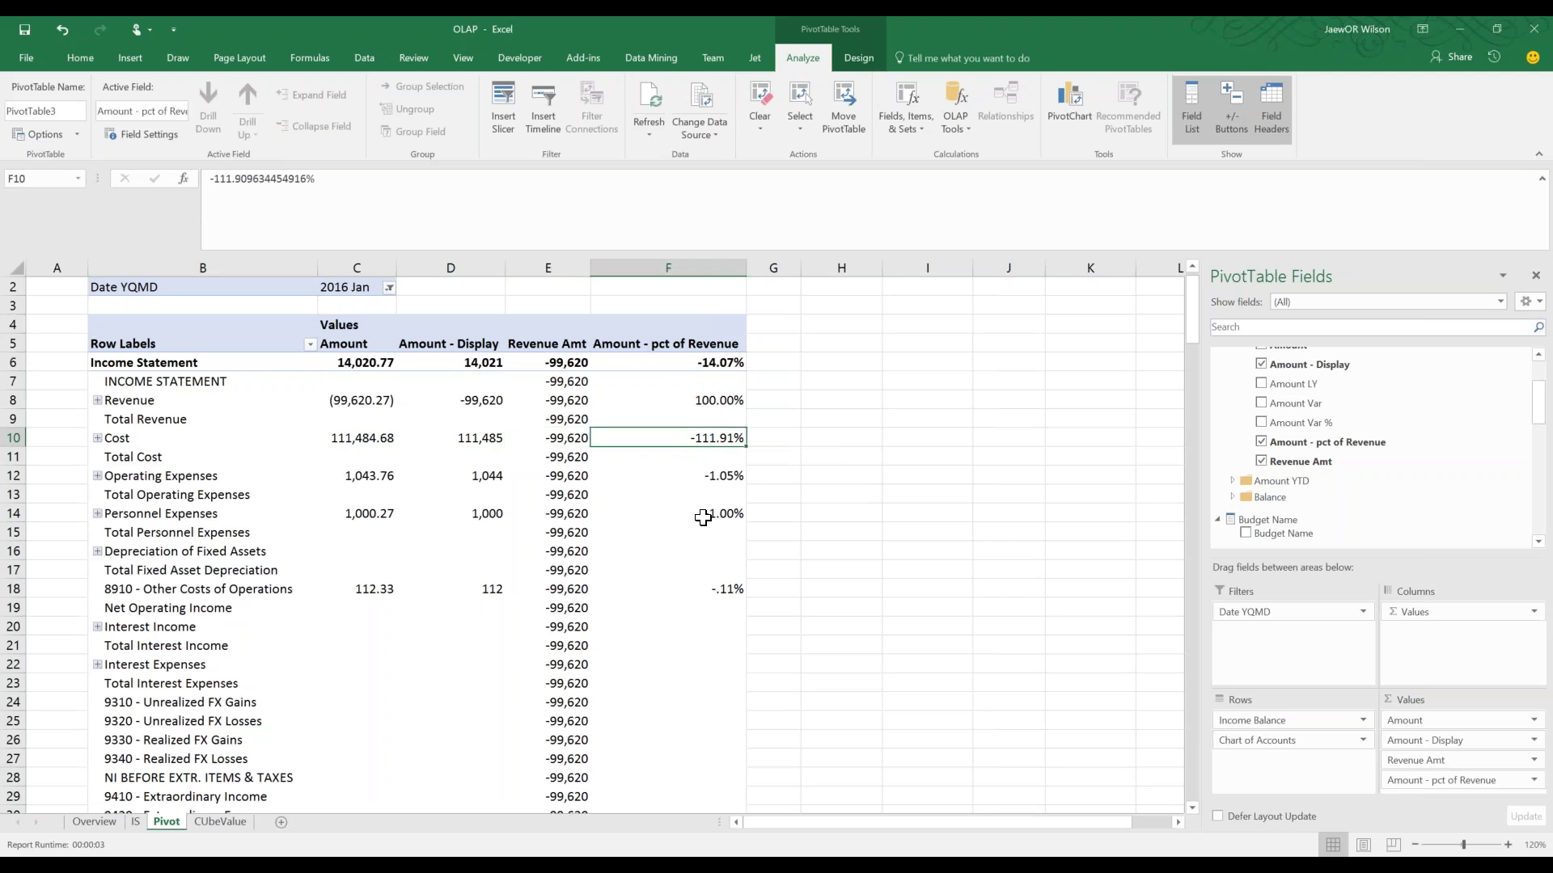
Compare the Operating Expenses row's Amount and Revenue Amt with its Amount - pct of Revenue value
{"action": "left_click", "coordinate": [664, 482]}
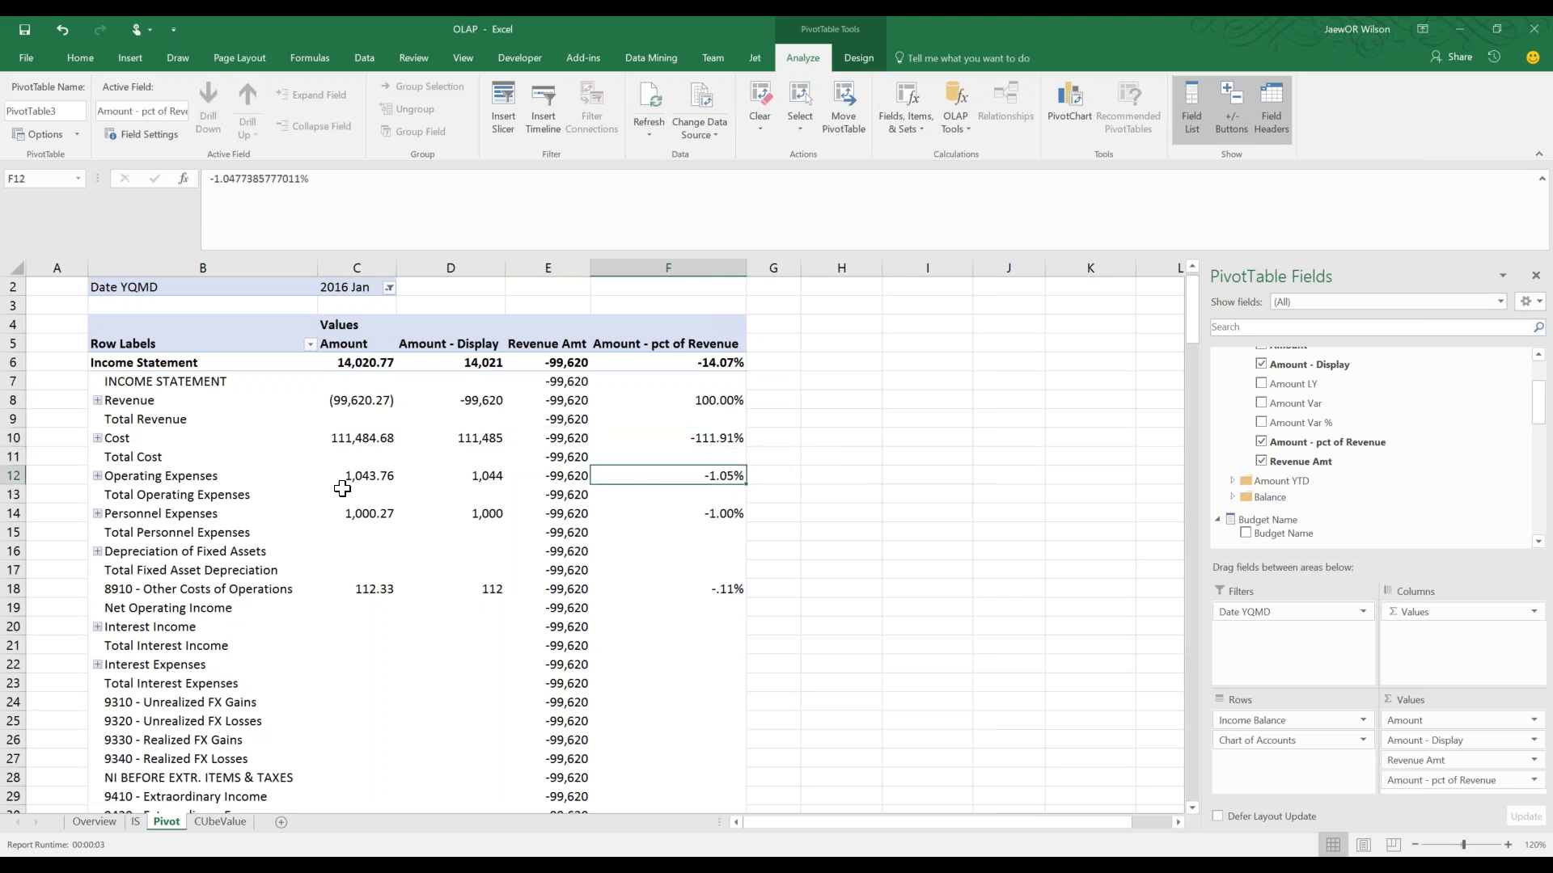
{"action": "left_click", "coordinate": [347, 491]}
{"action": "left_click", "coordinate": [368, 477]}
{"action": "left_click", "coordinate": [557, 477]}
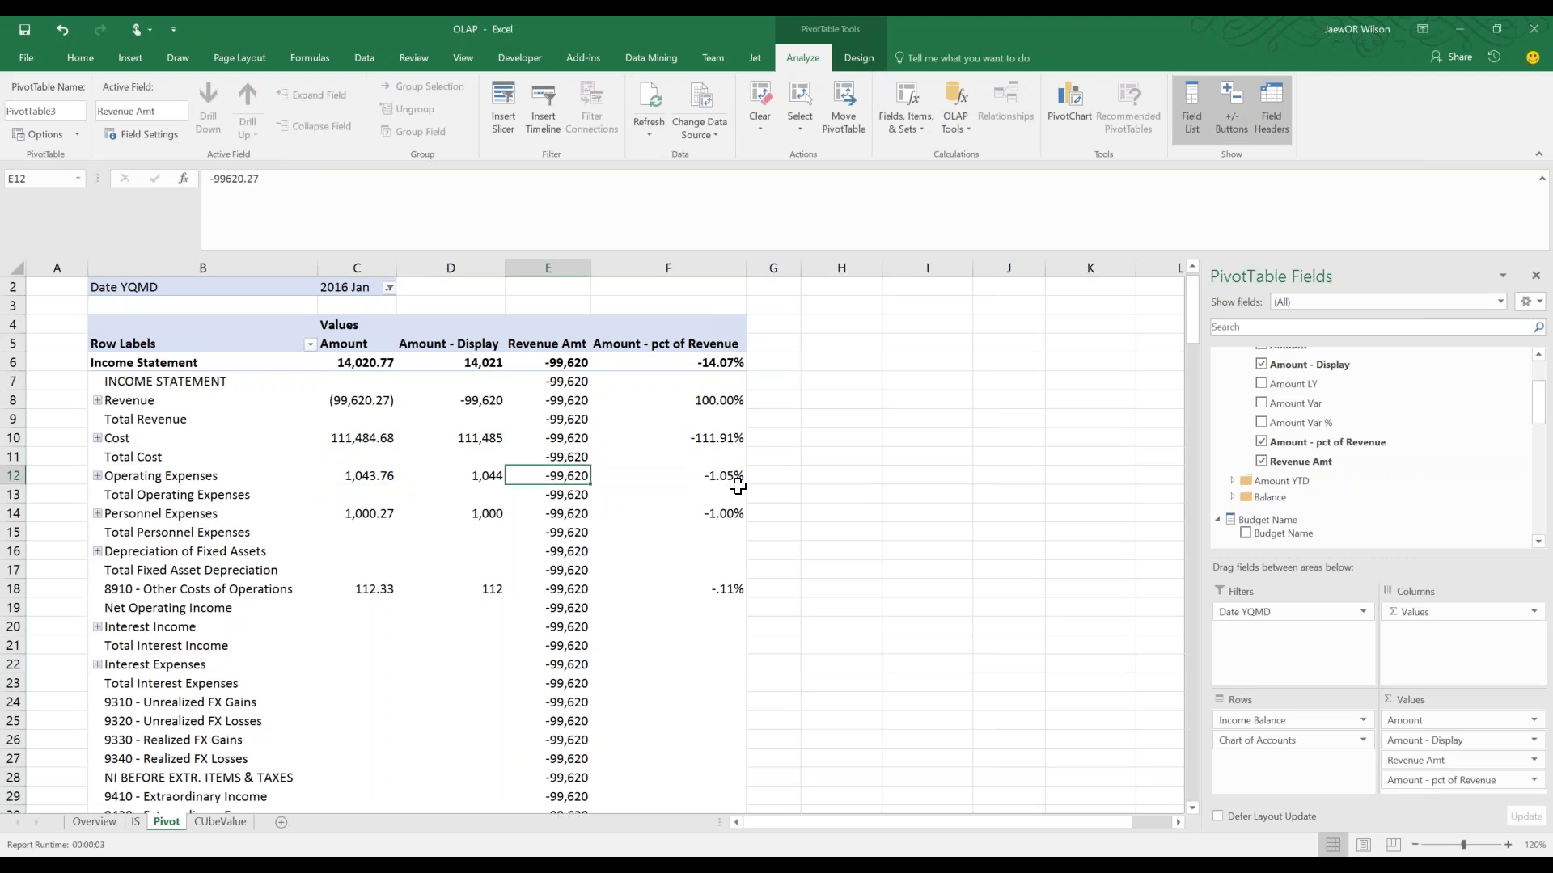
{"action": "left_click", "coordinate": [726, 473]}
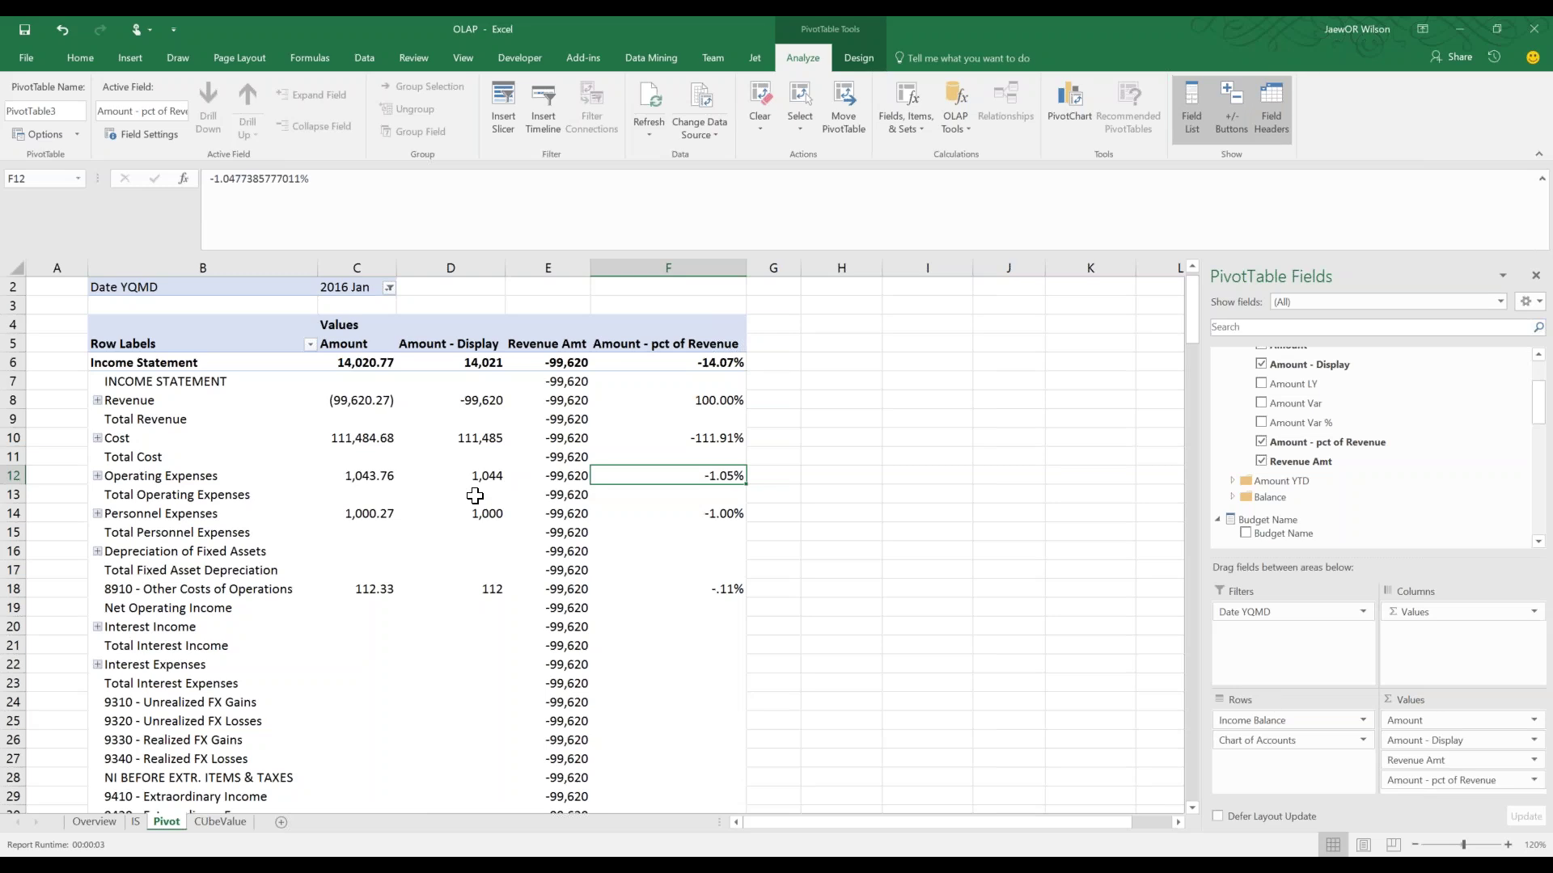
Set the PivotTable's Date YQMD filter to All Date
{"action": "left_click", "coordinate": [389, 288]}
{"action": "left_click_drag", "start_coordinate": [377, 384], "coordinate": [385, 338]}
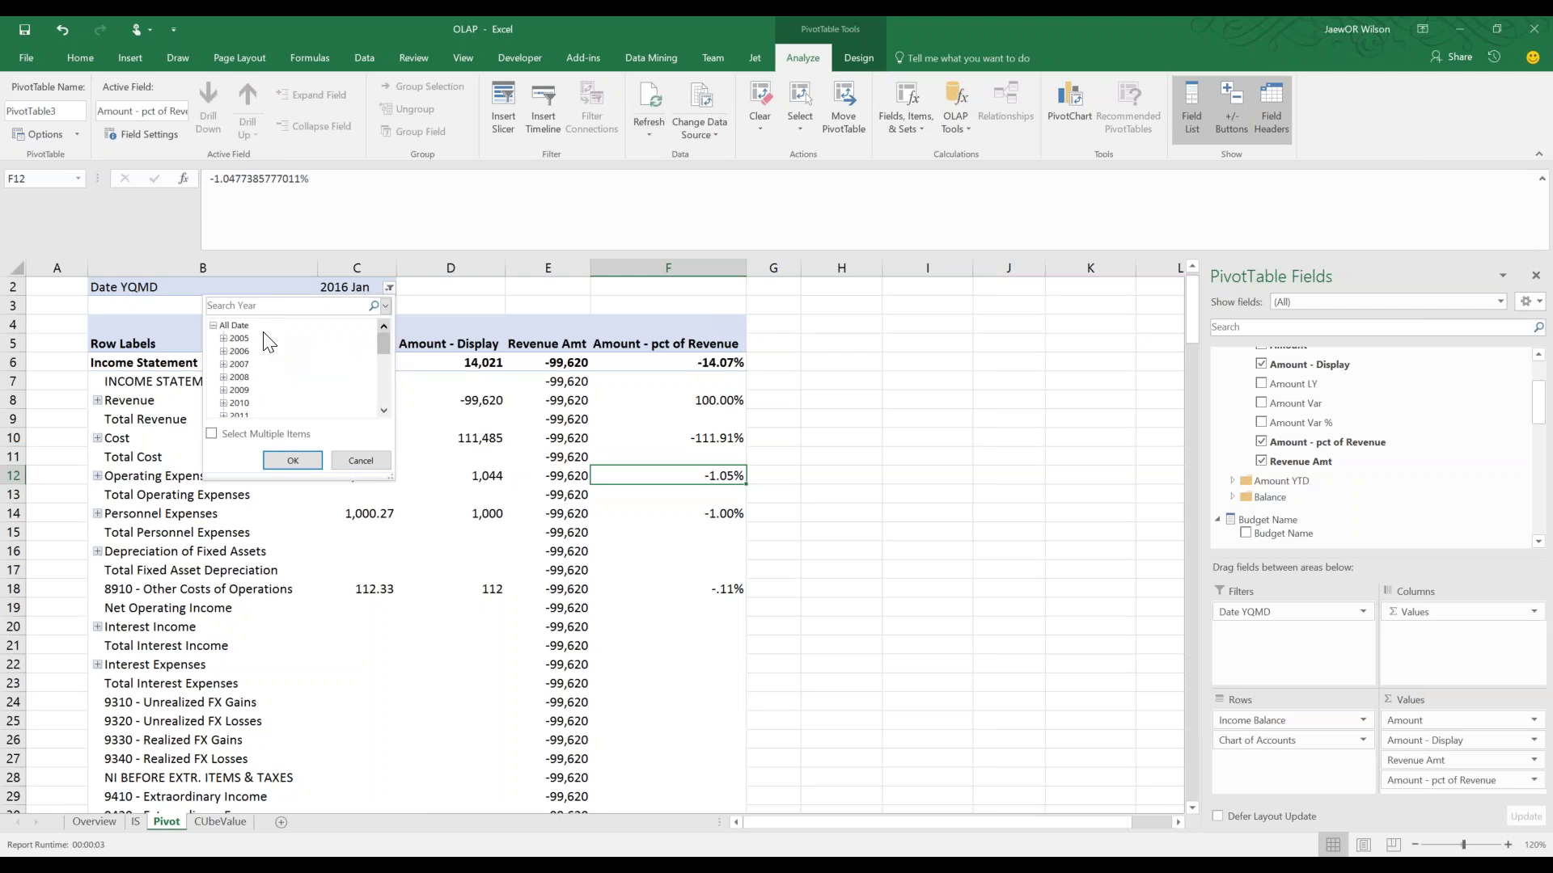
{"action": "left_click", "coordinate": [241, 326]}
{"action": "left_click", "coordinate": [292, 460]}
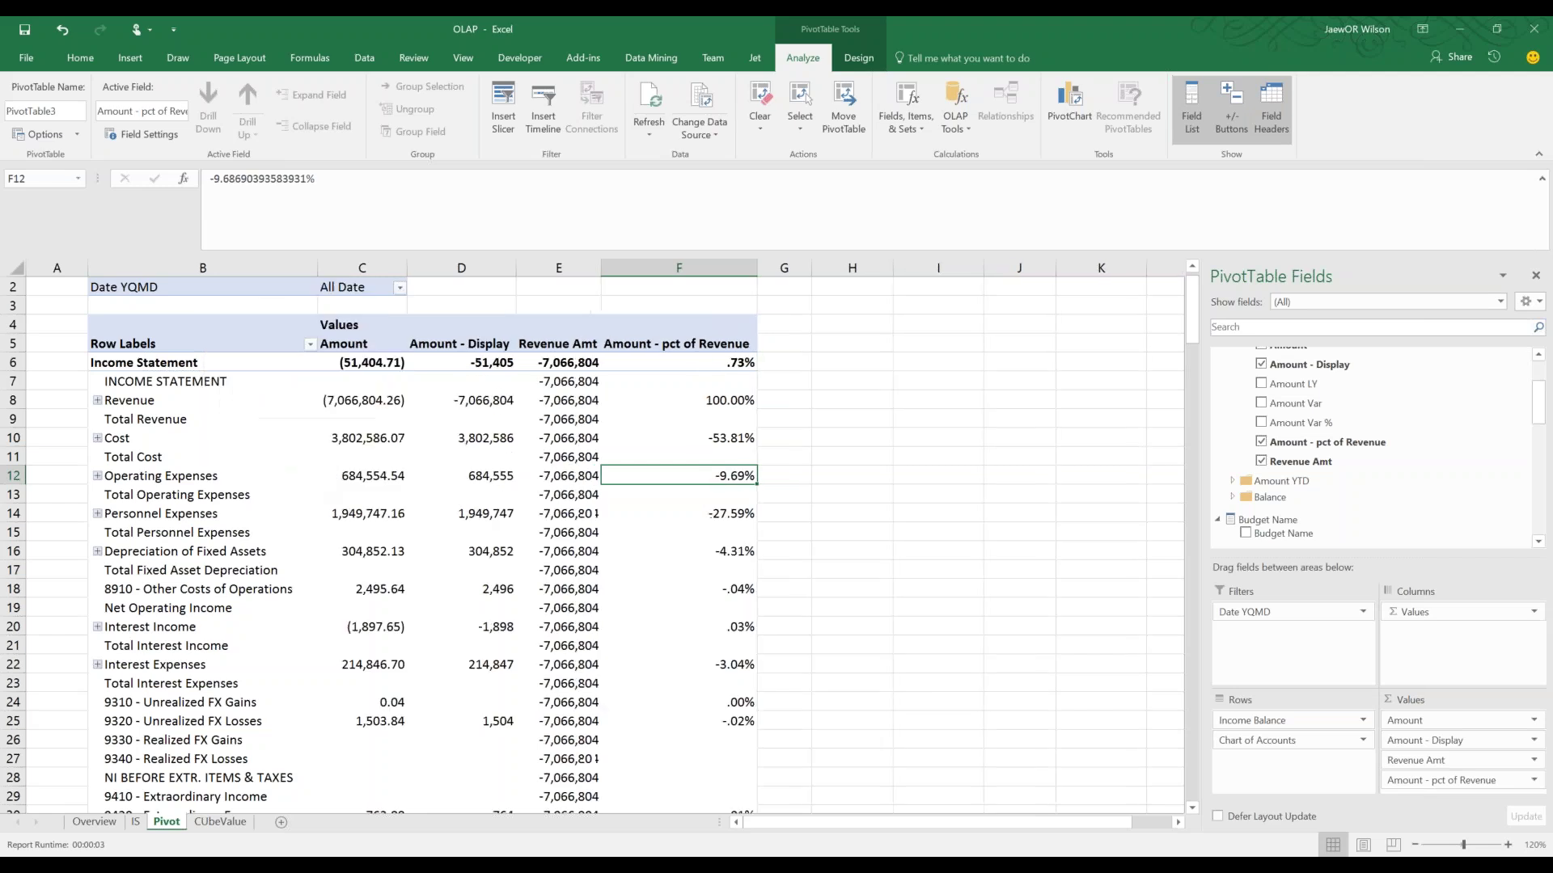
Examine Amount - pct of Revenue for all dates in the Revenue, Income Statement and Cost rows, comparing Cost with its amounts
{"action": "left_click", "coordinate": [422, 463]}
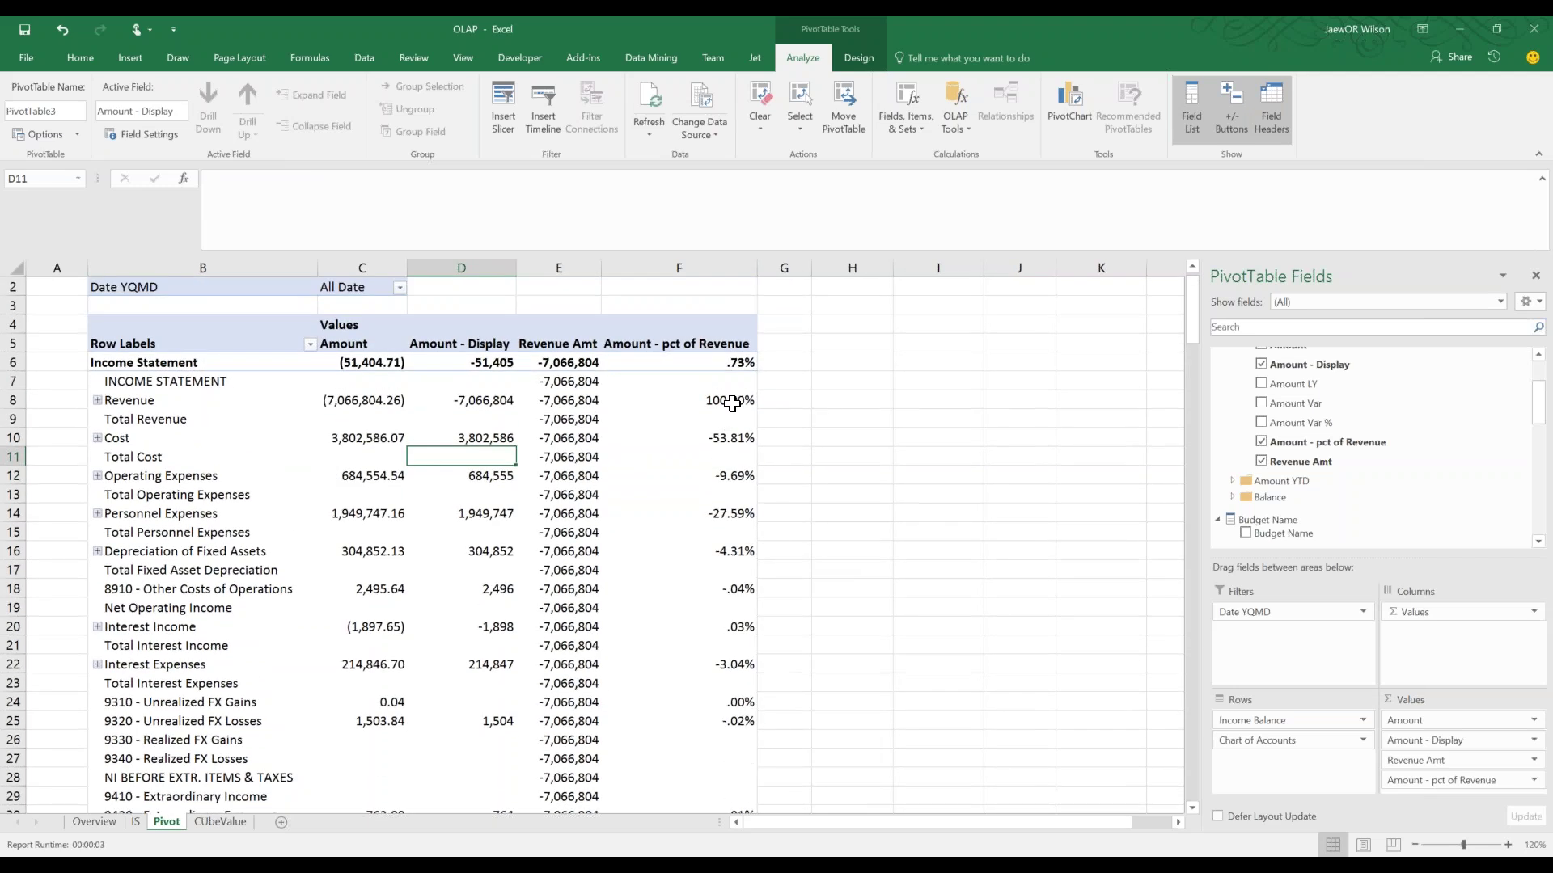
{"action": "left_click", "coordinate": [732, 401]}
{"action": "left_click", "coordinate": [722, 361]}
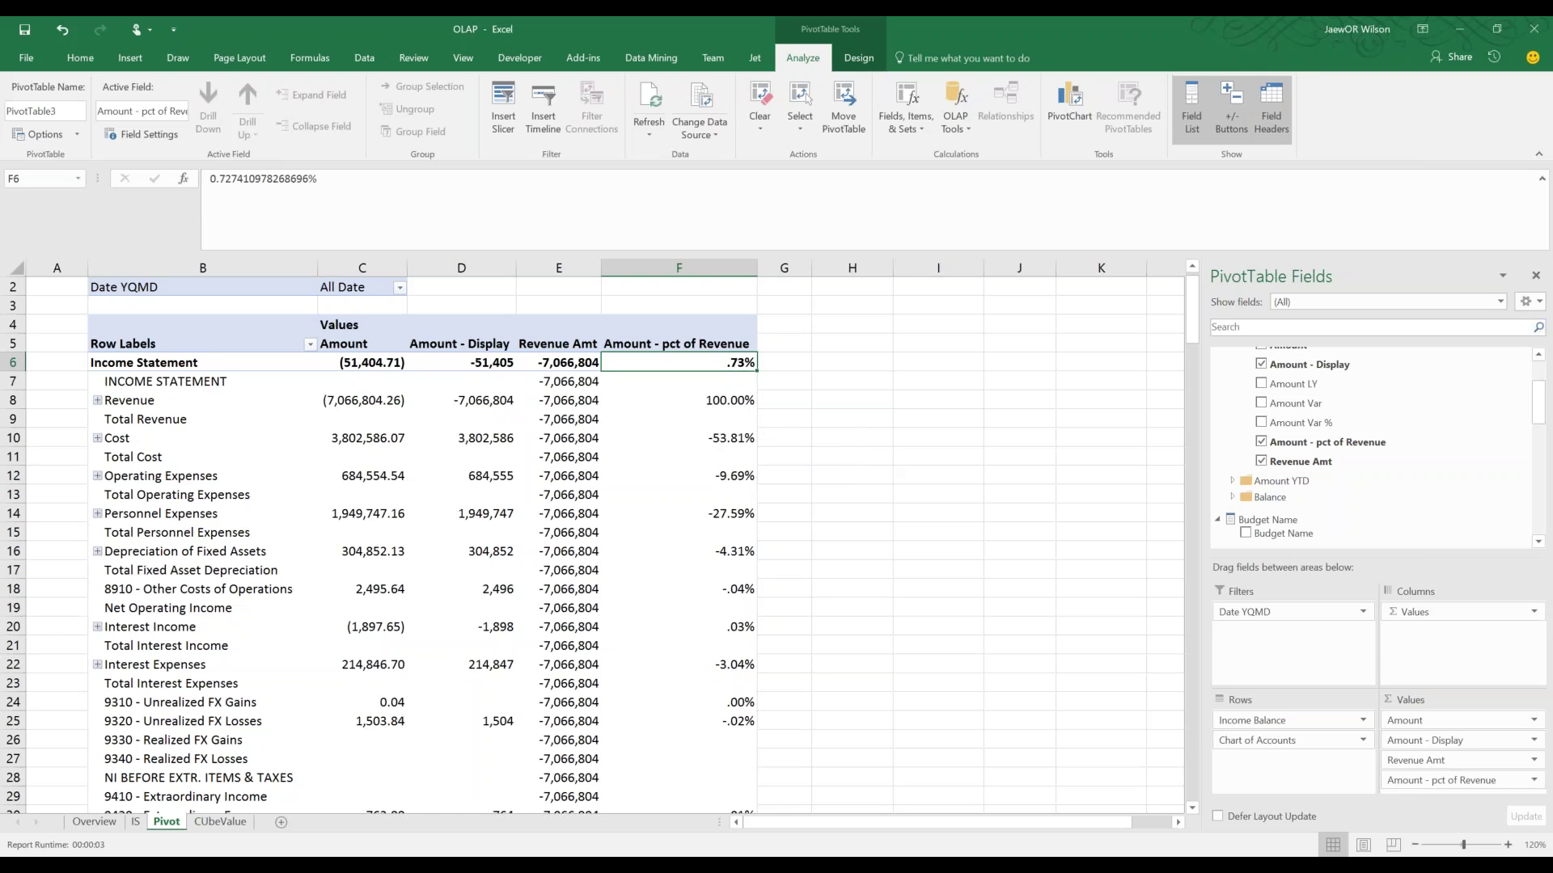
{"action": "scroll", "coordinate": [738, 499], "scroll_direction": "down", "scroll_amount": 1}
{"action": "left_click", "coordinate": [738, 380]}
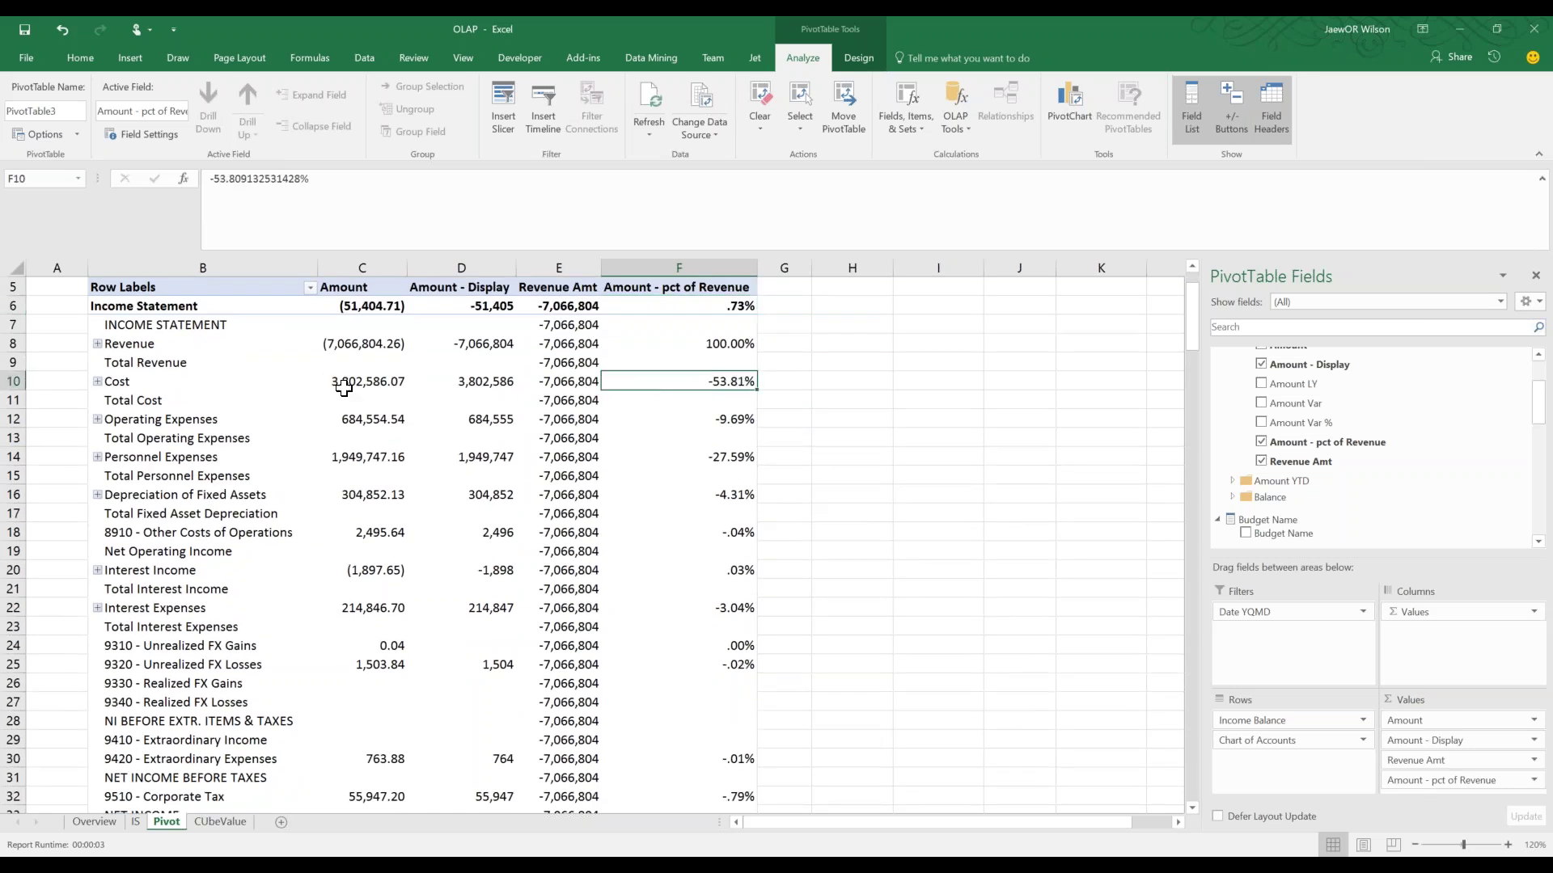
{"action": "left_click", "coordinate": [390, 384], "text": "ctrl"}
{"action": "left_click", "coordinate": [484, 384], "text": "ctrl"}
Undo the Date YQMD filter change so the PivotTable is filtered to 2016 Jan
{"action": "scroll", "coordinate": [450, 412], "scroll_direction": "up", "scroll_amount": 2}
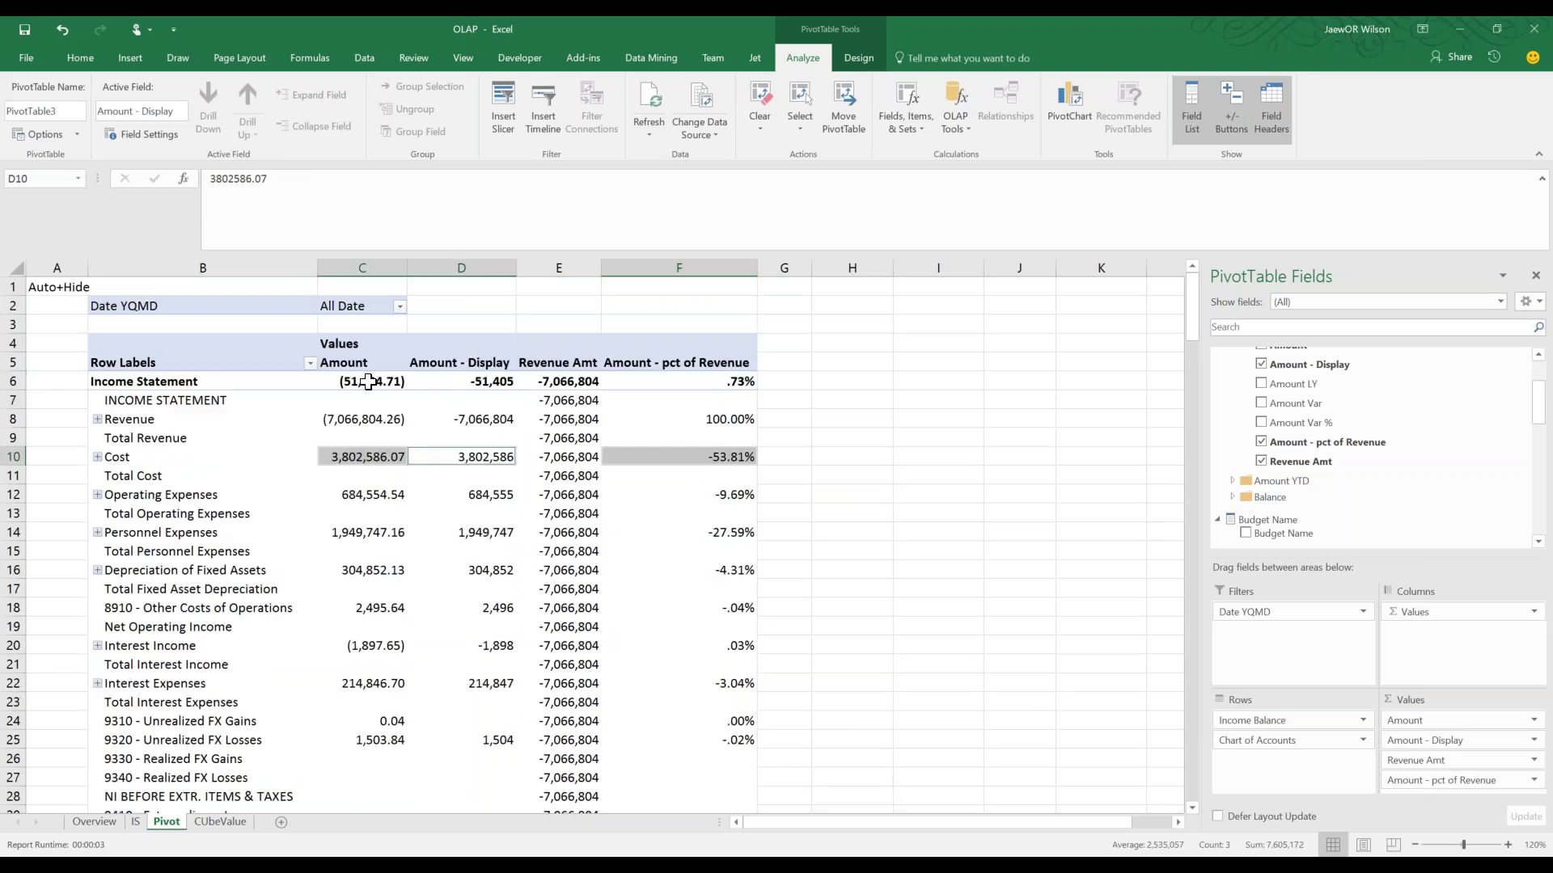
{"action": "left_click", "coordinate": [400, 306]}
{"action": "key", "text": "Escape"}
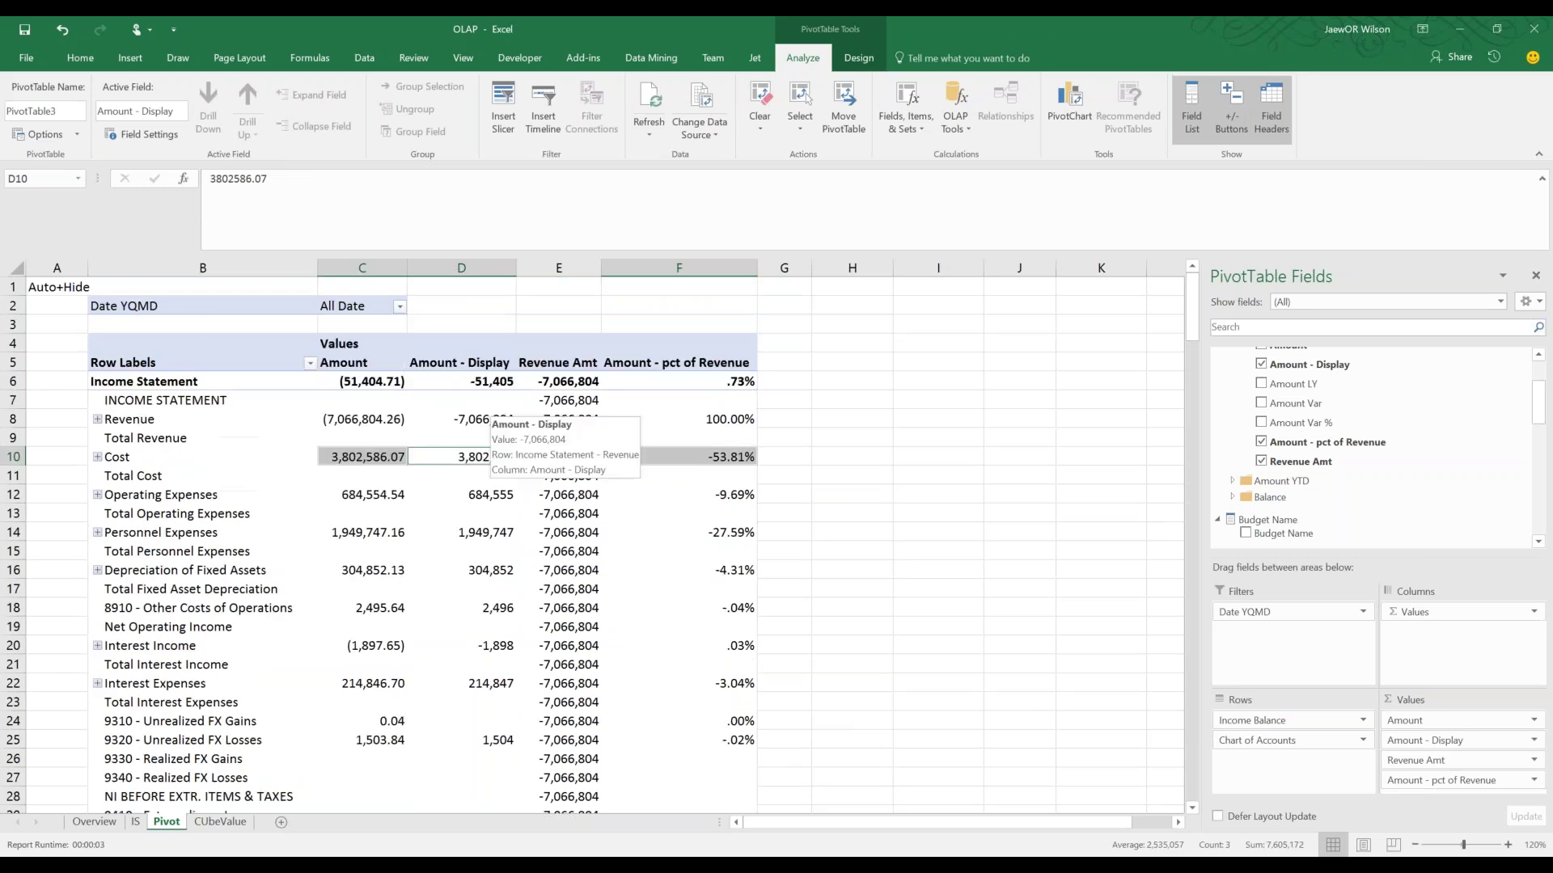
{"action": "left_click", "coordinate": [502, 487]}
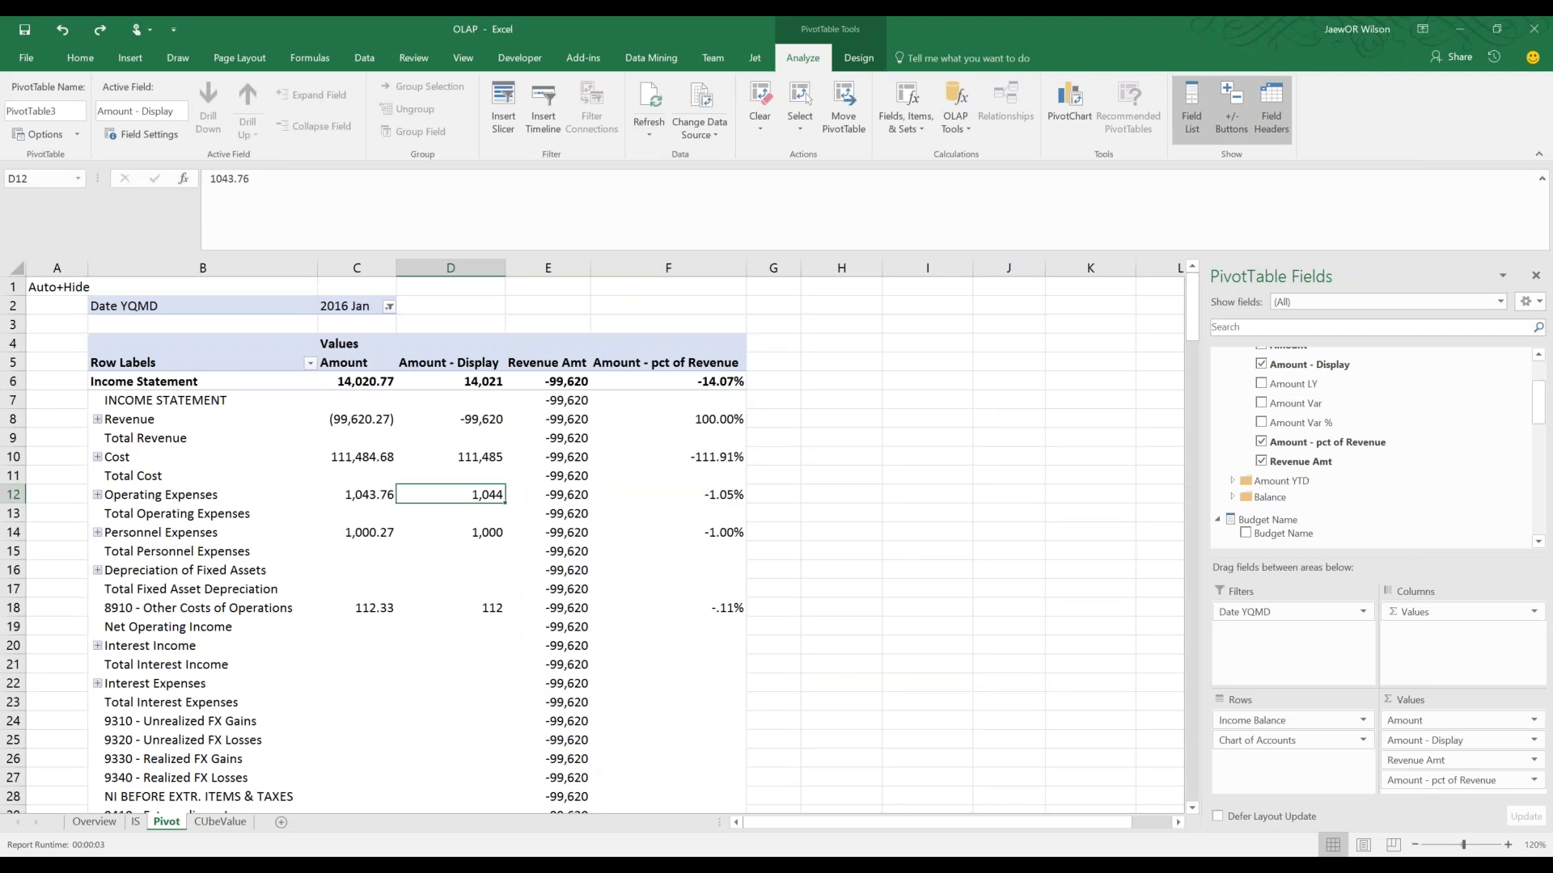
Remove the Revenue Amt measure from the PivotTable's values
{"action": "left_click_drag", "start_coordinate": [577, 451], "coordinate": [552, 738]}
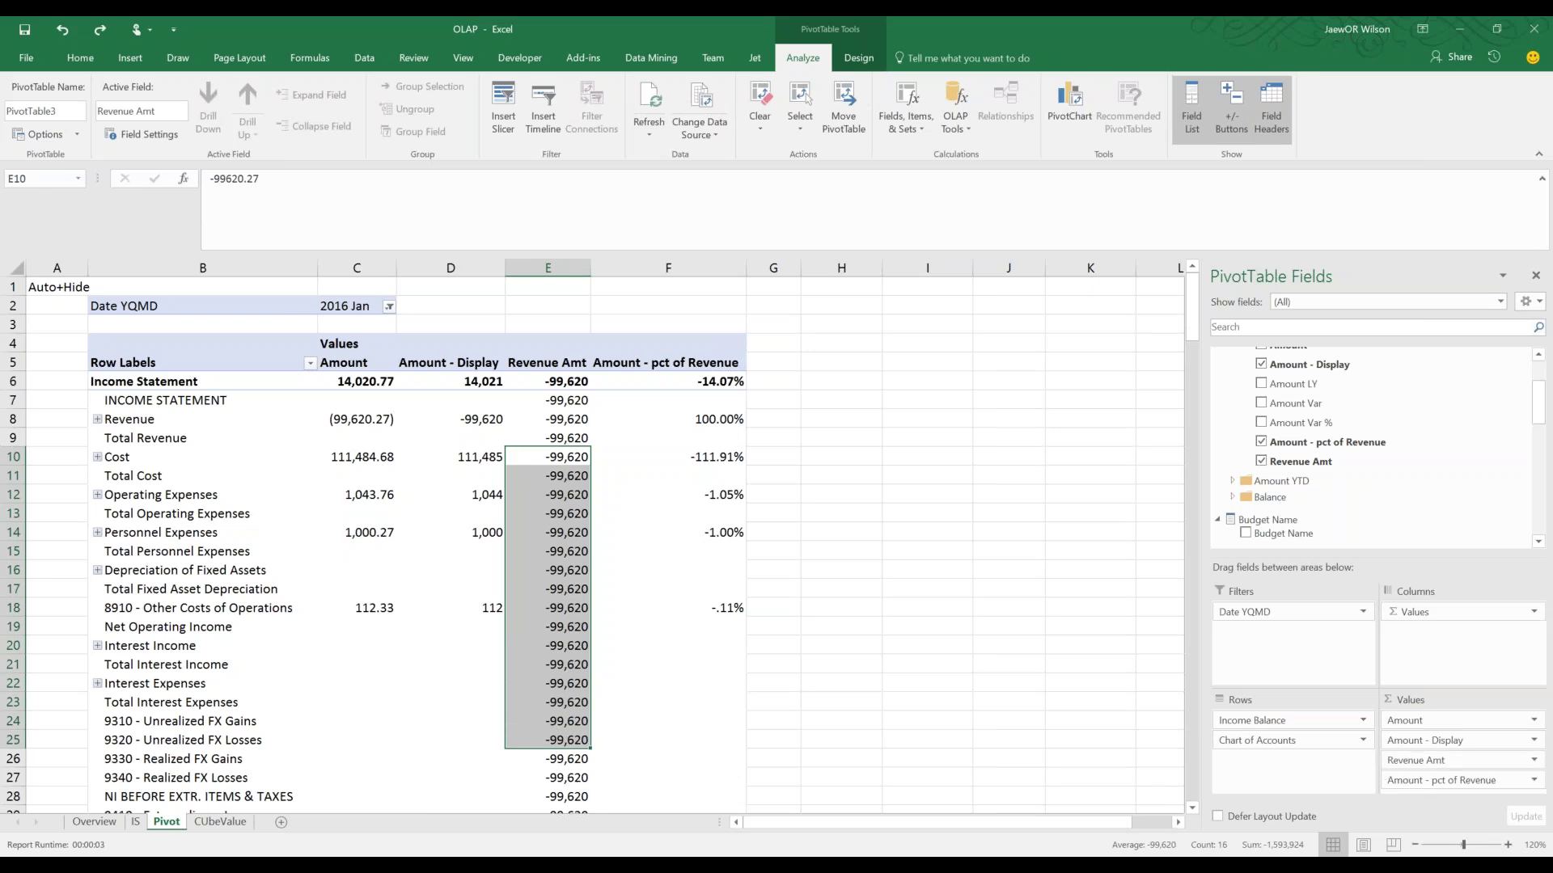
{"action": "left_click_drag", "start_coordinate": [1415, 760], "coordinate": [884, 693]}
{"action": "left_click", "coordinate": [495, 423]}
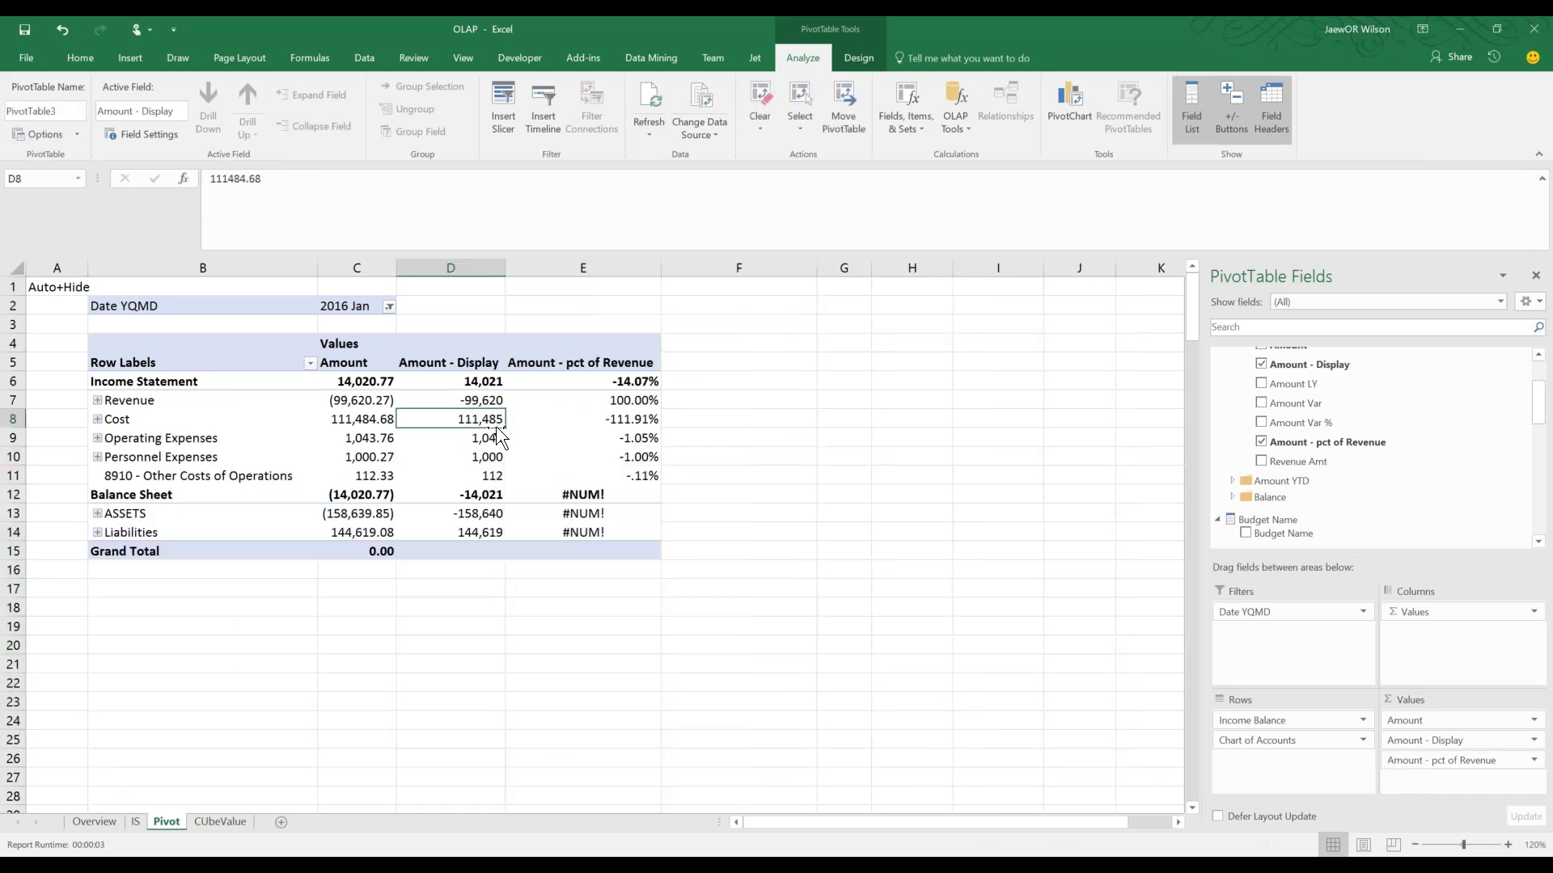
Examine Amount - pct of Revenue in the Income Statement account rows and the Balance Sheet rows
{"action": "left_click_drag", "start_coordinate": [634, 401], "coordinate": [307, 473]}
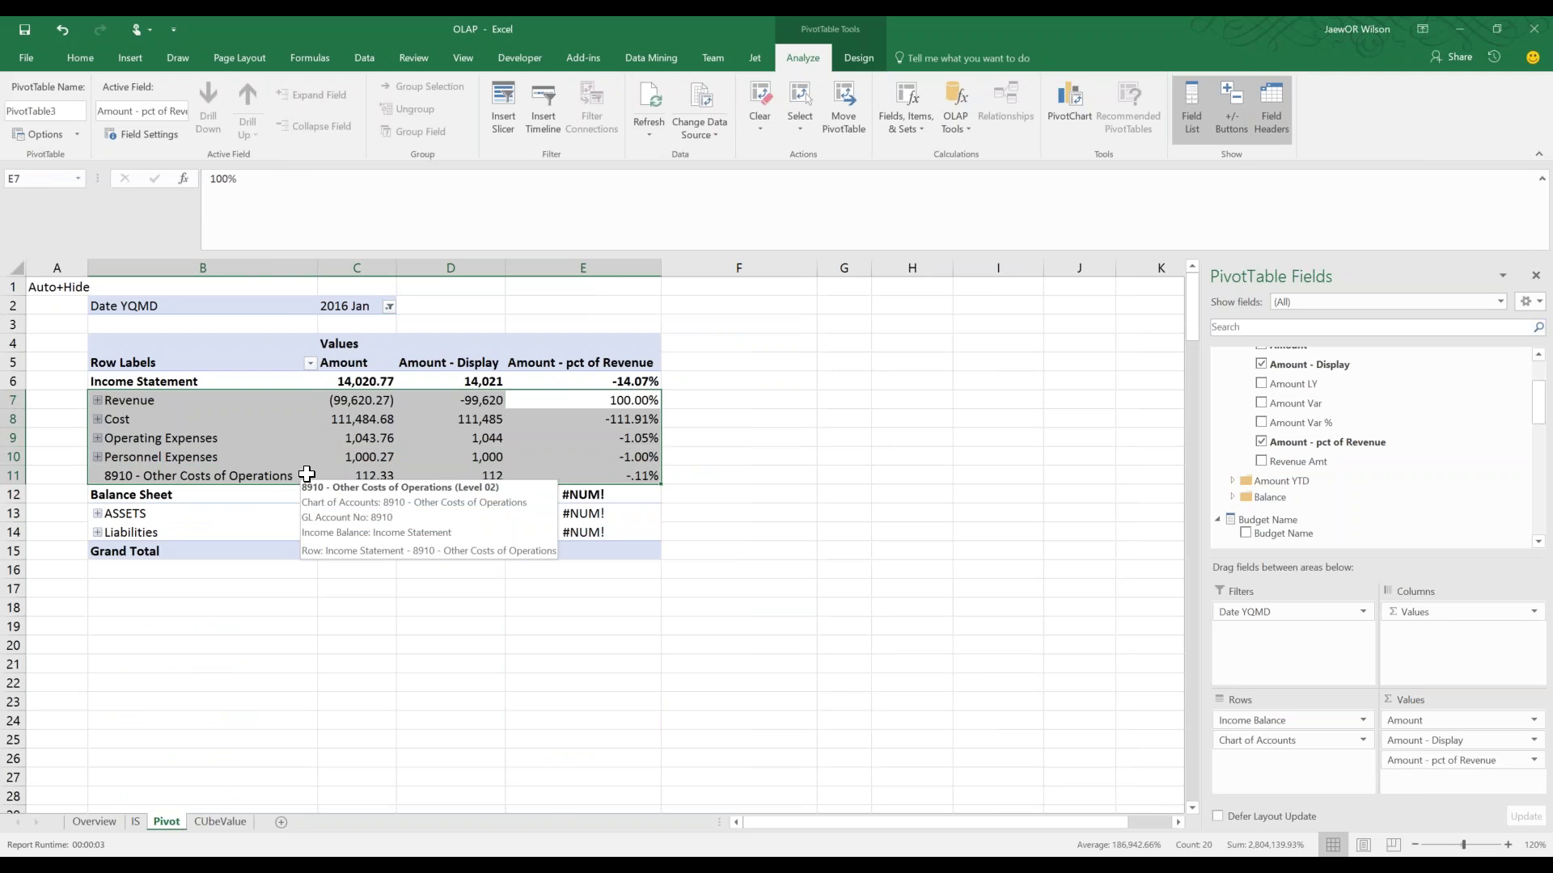
{"action": "left_click_drag", "start_coordinate": [602, 493], "coordinate": [603, 527]}
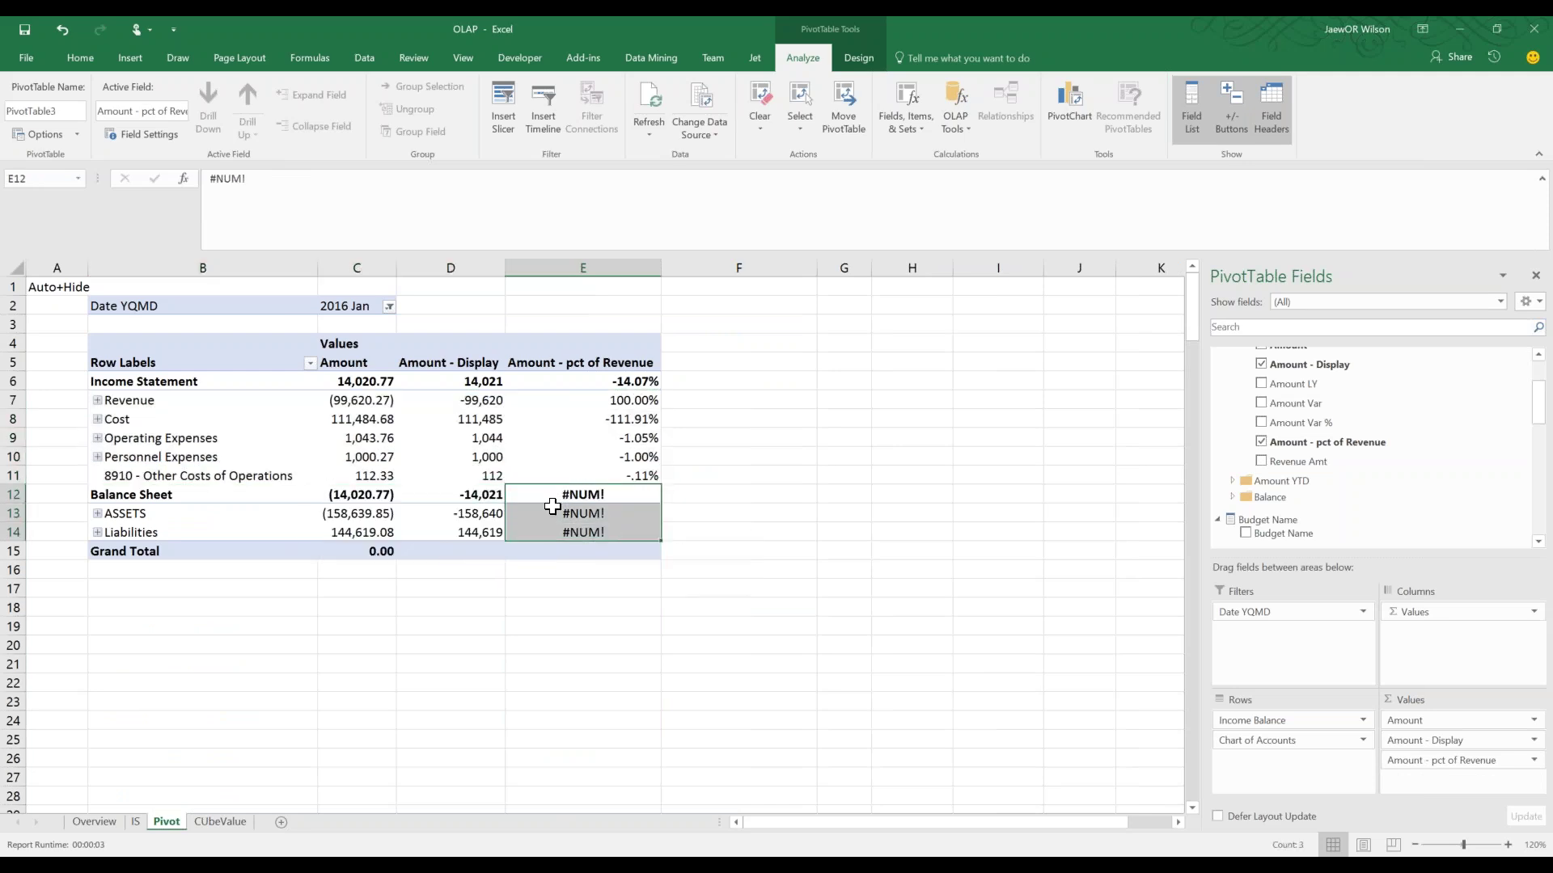
{"action": "left_click", "coordinate": [182, 483]}
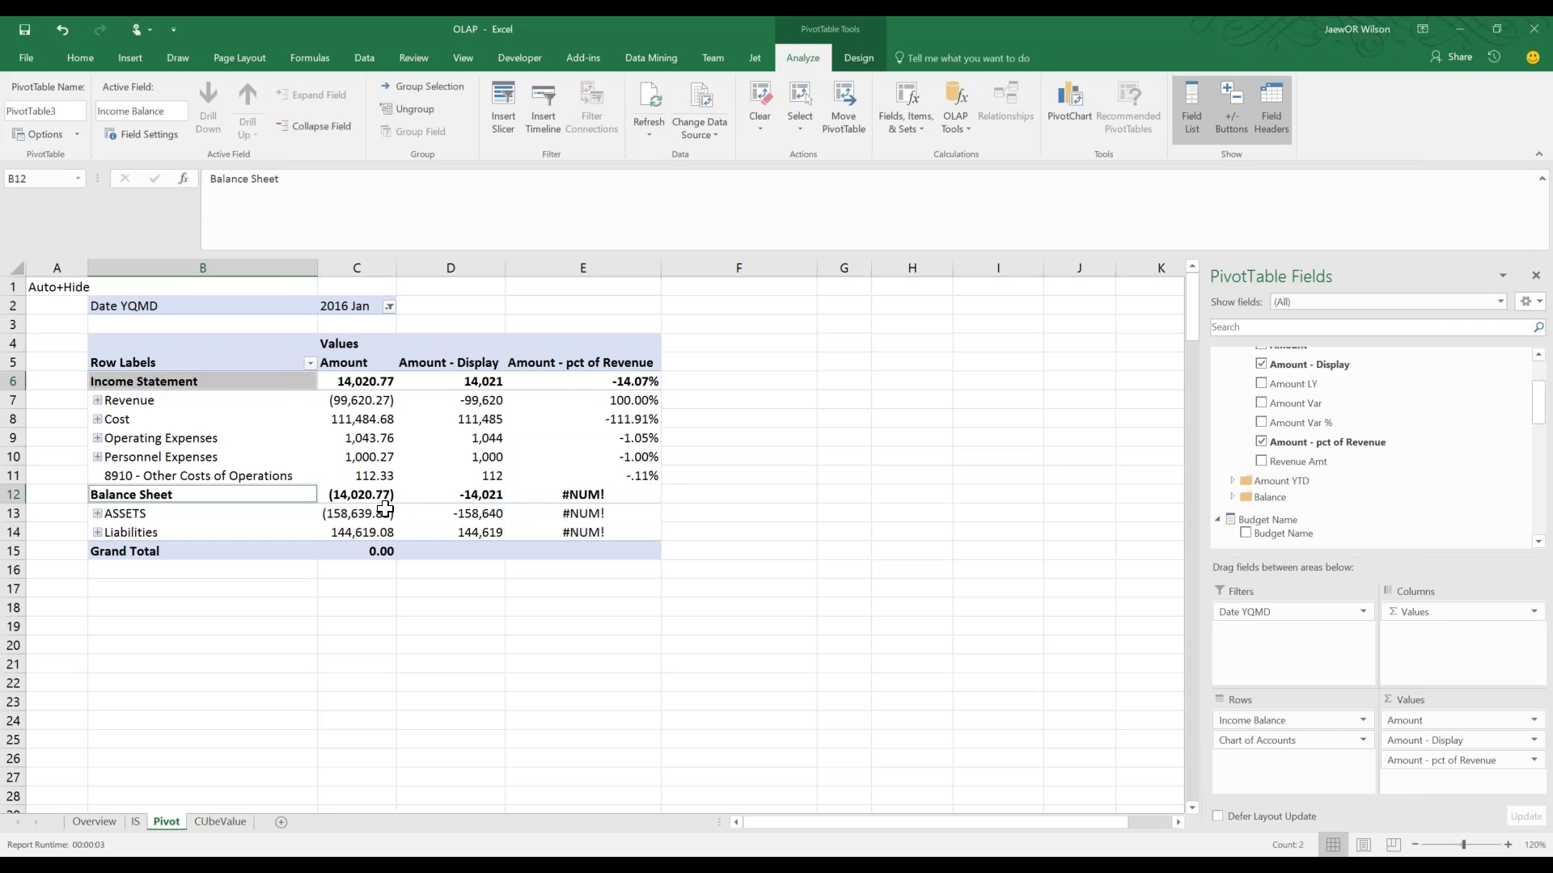
{"action": "left_click", "coordinate": [574, 497]}
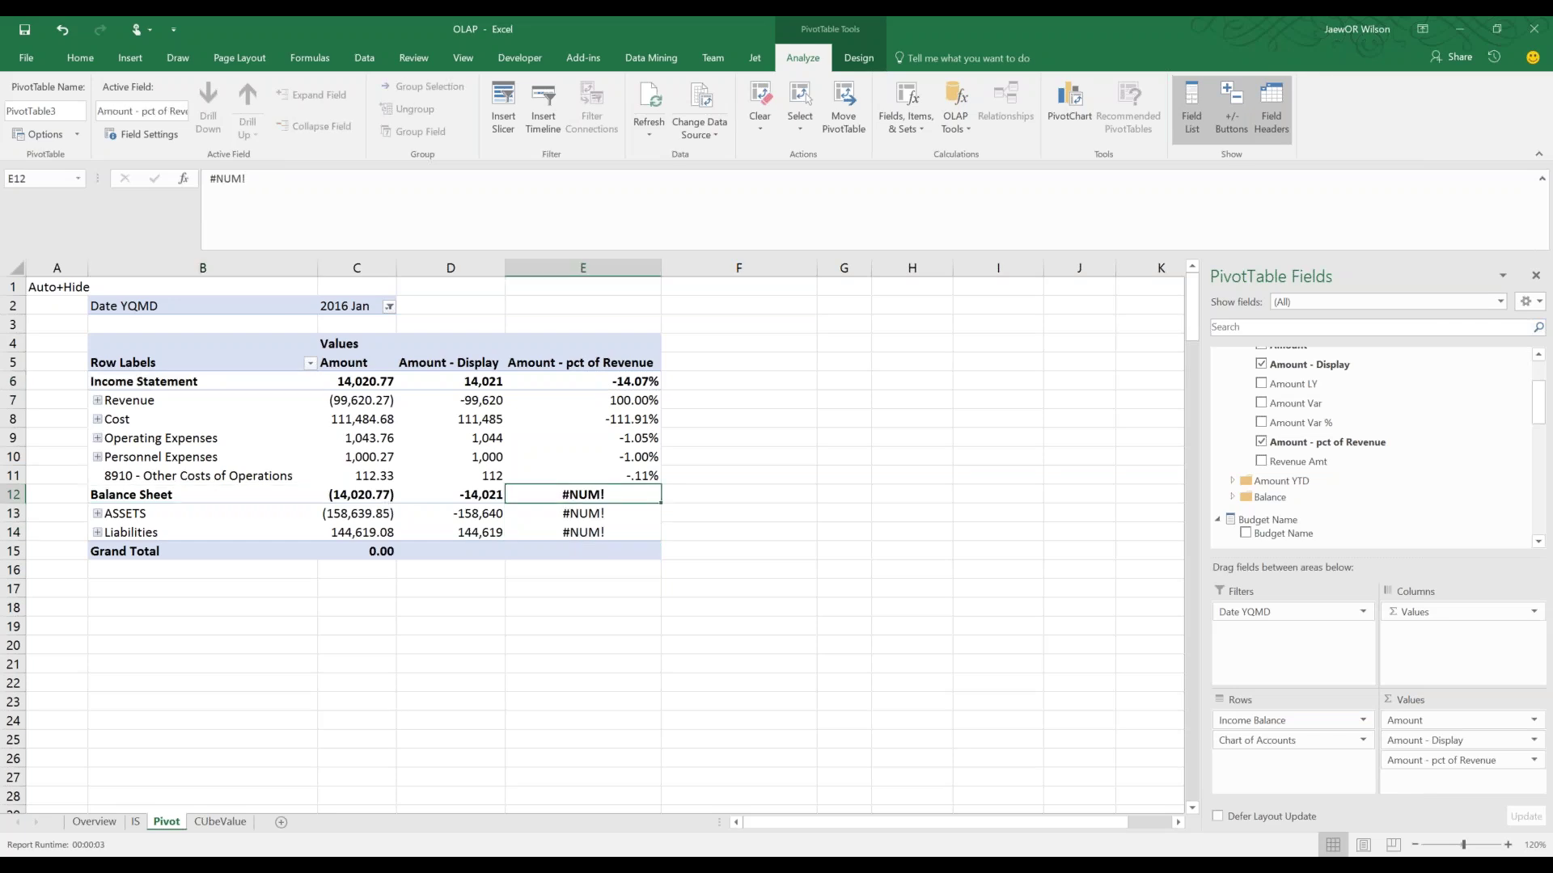
Switch to Jet Data Manager Server and review the Revenue Amt measure's expression and the Amount Var % measure's formula
{"action": "key", "text": "alt+Tab"}
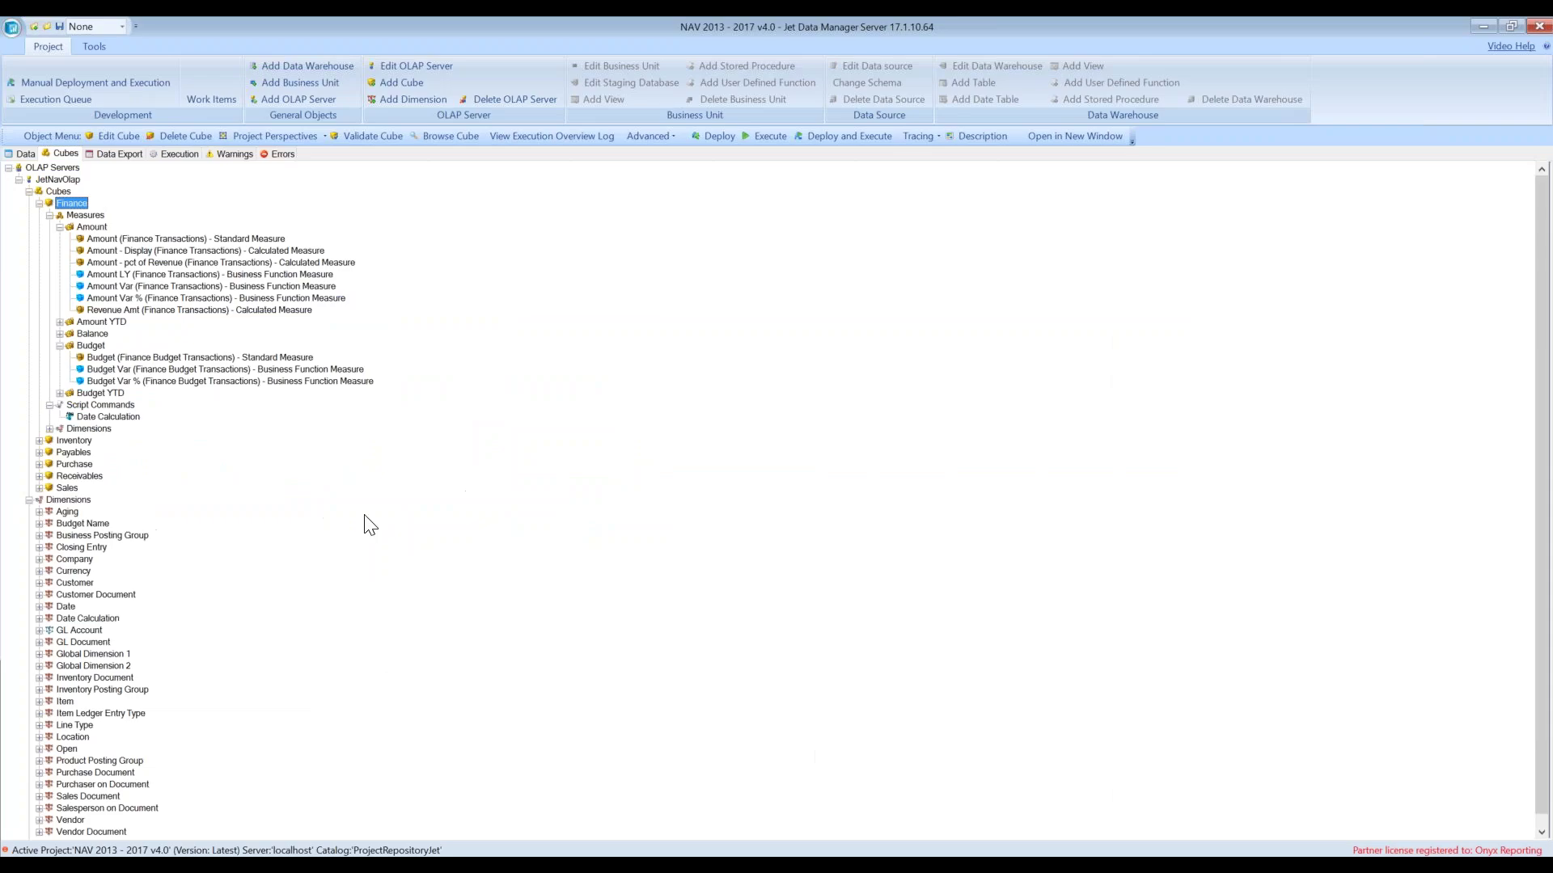
{"action": "left_click", "coordinate": [114, 312]}
{"action": "double_click", "coordinate": [114, 313]}
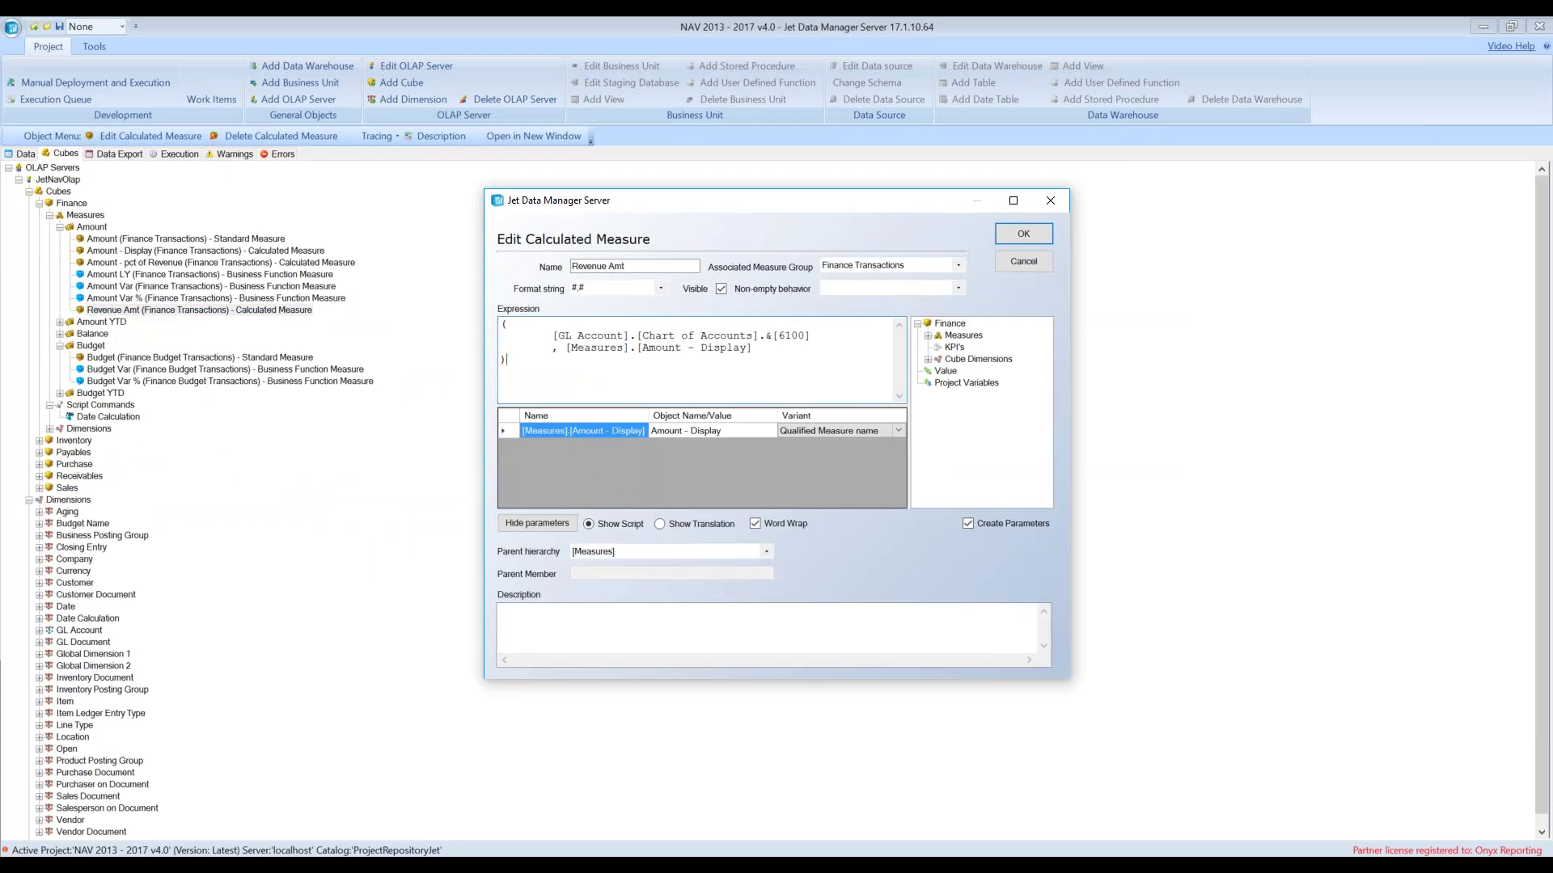
{"action": "key", "text": "Escape"}
{"action": "left_click", "coordinate": [143, 298]}
{"action": "double_click", "coordinate": [143, 298]}
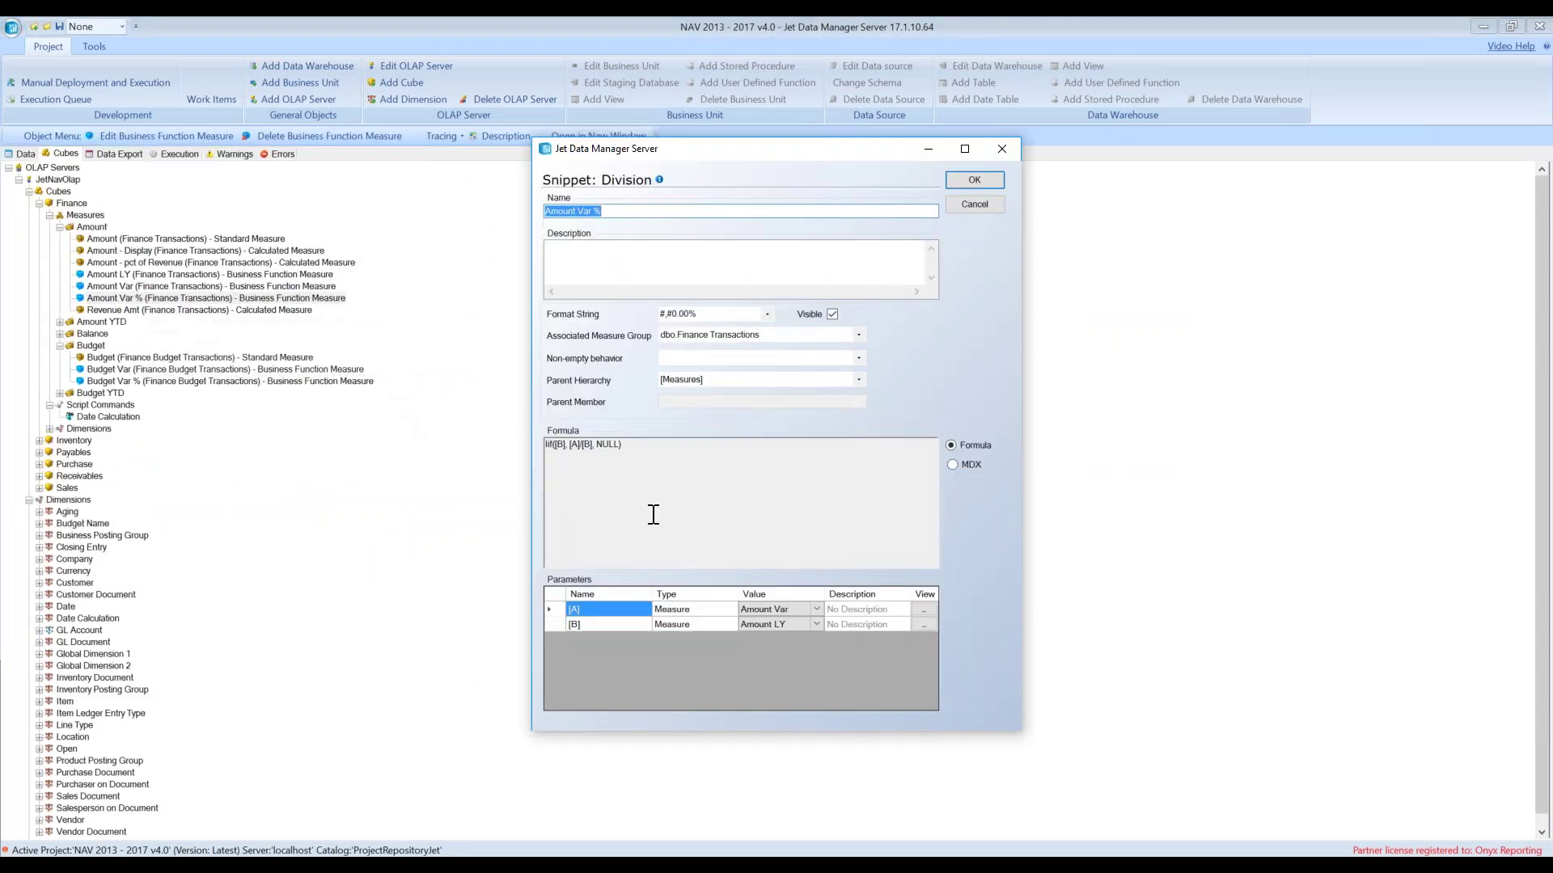
{"action": "key", "text": "Escape"}
Try to nest the Amount - pct of Revenue measure's expression inside an additional IIF function
{"action": "left_click", "coordinate": [129, 266]}
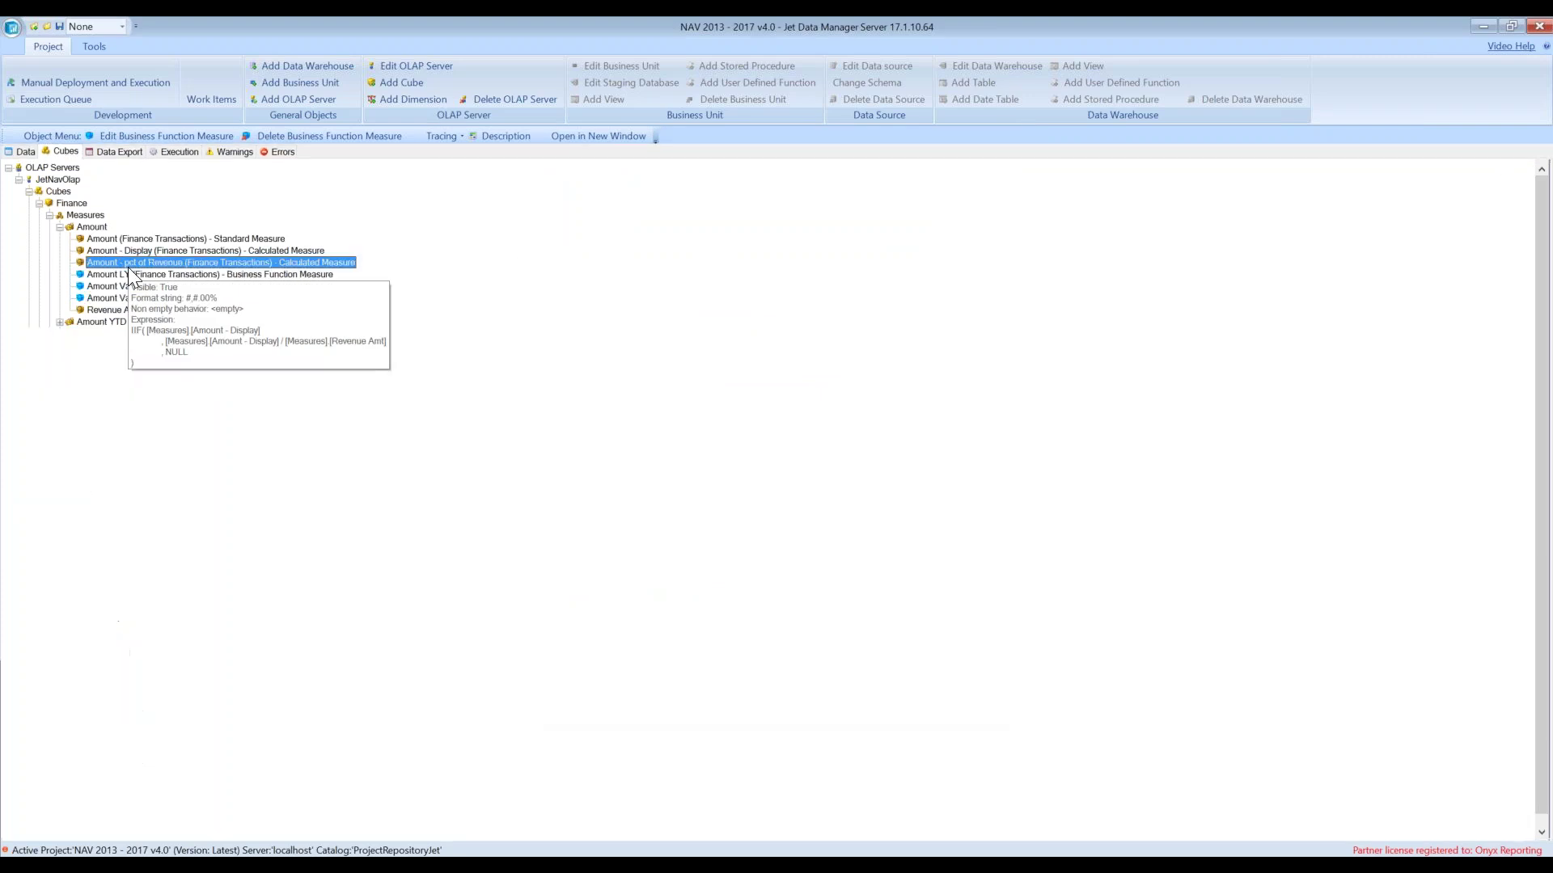
{"action": "double_click", "coordinate": [129, 267]}
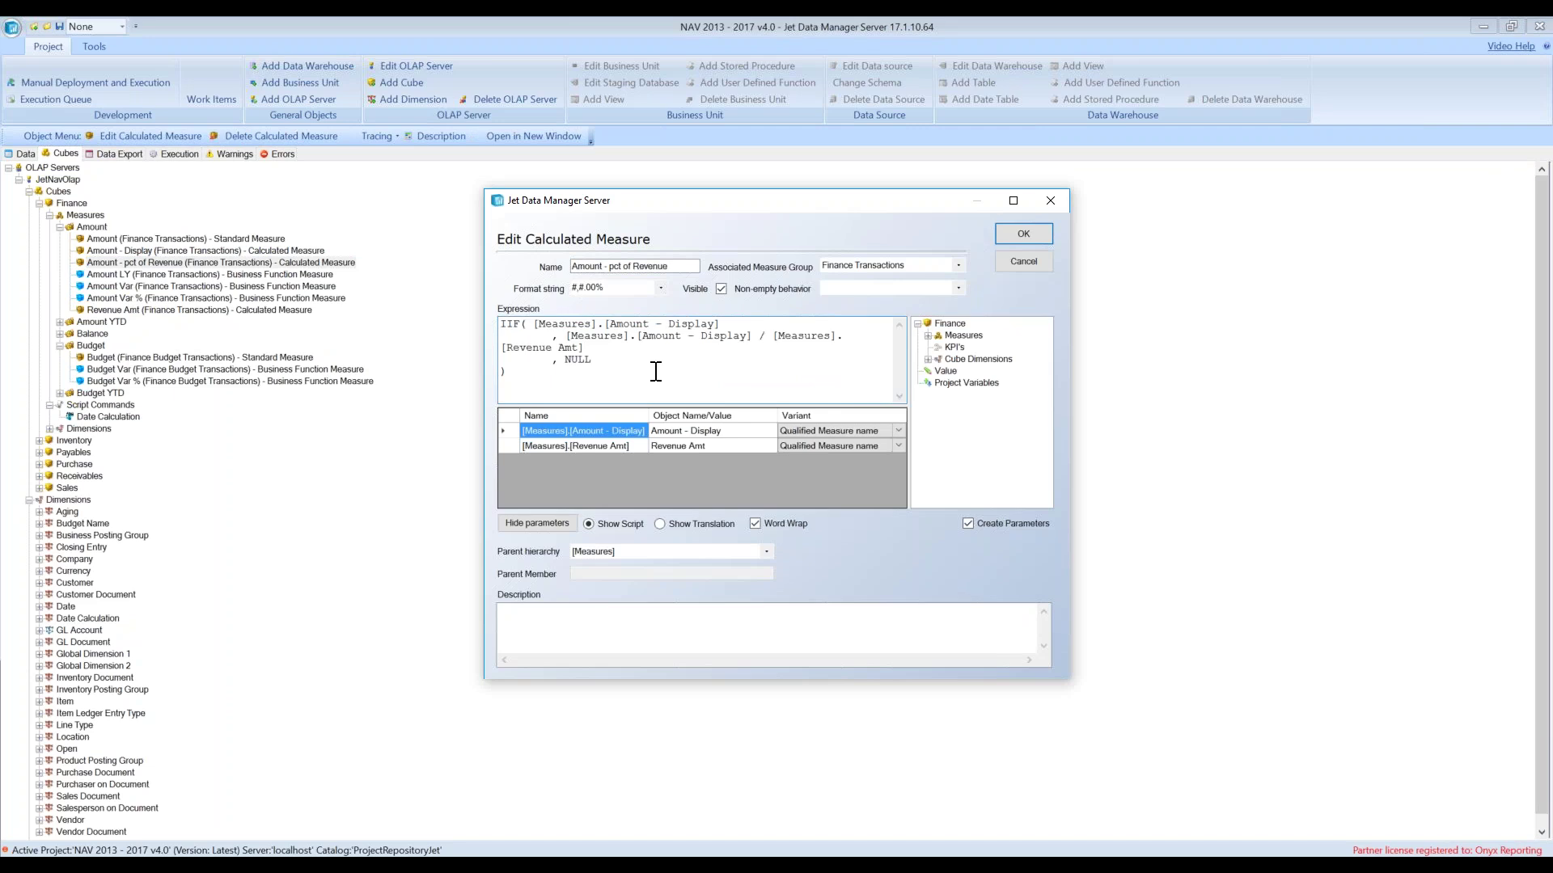
{"action": "type", "text": "IIF "}
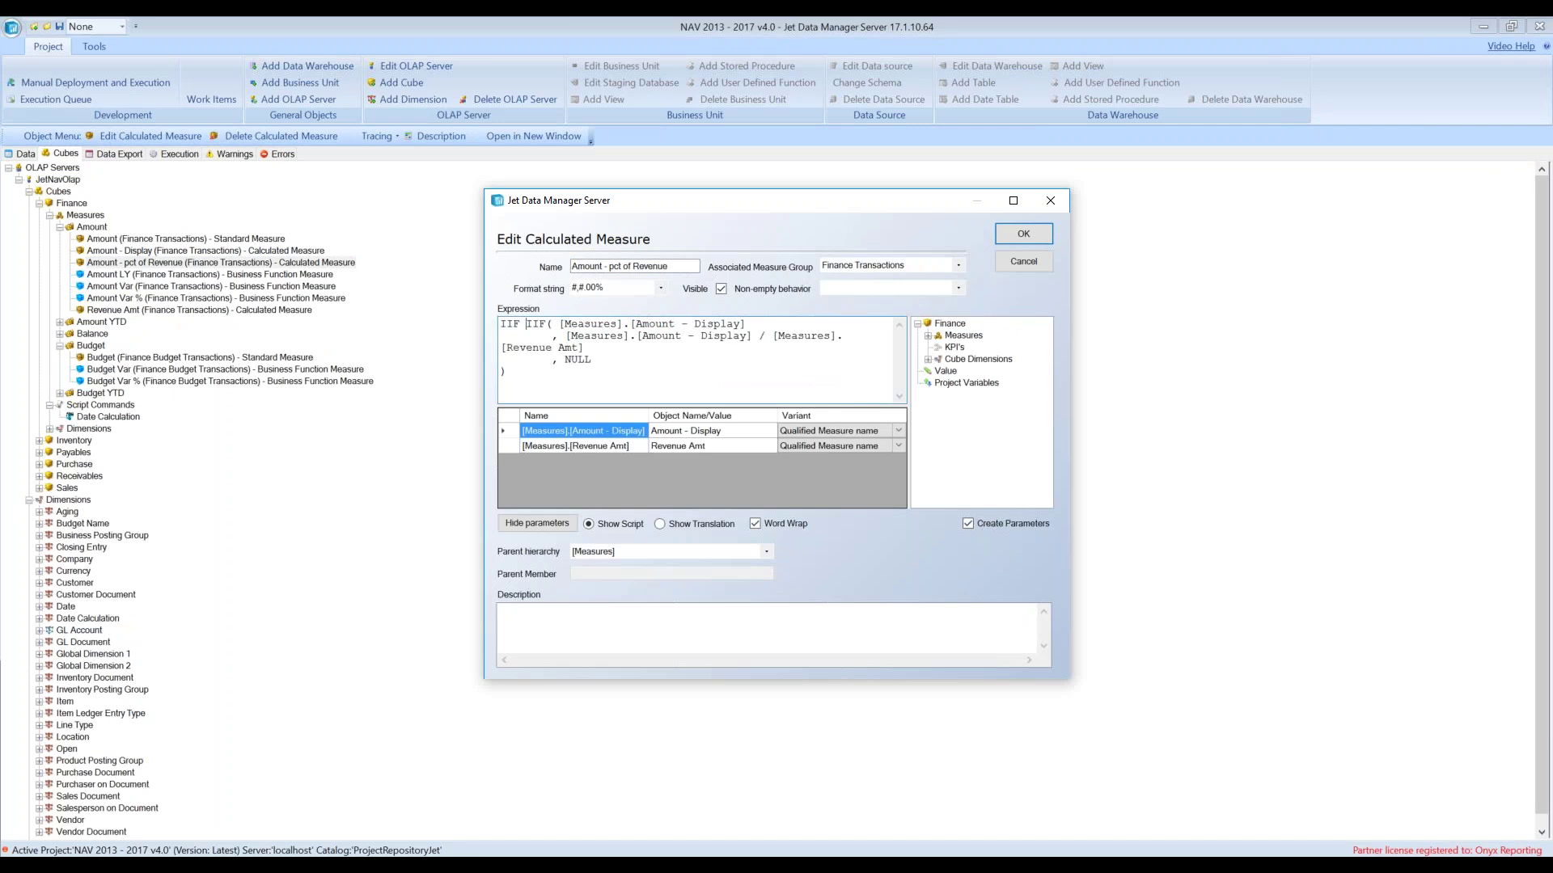
{"action": "type", "text": "("}
{"action": "key", "text": "BackSpace"}
{"action": "key", "text": "BackSpace"}
{"action": "key", "text": "BackSpace"}
{"action": "key", "text": "BackSpace"}
{"action": "key", "text": "BackSpace"}
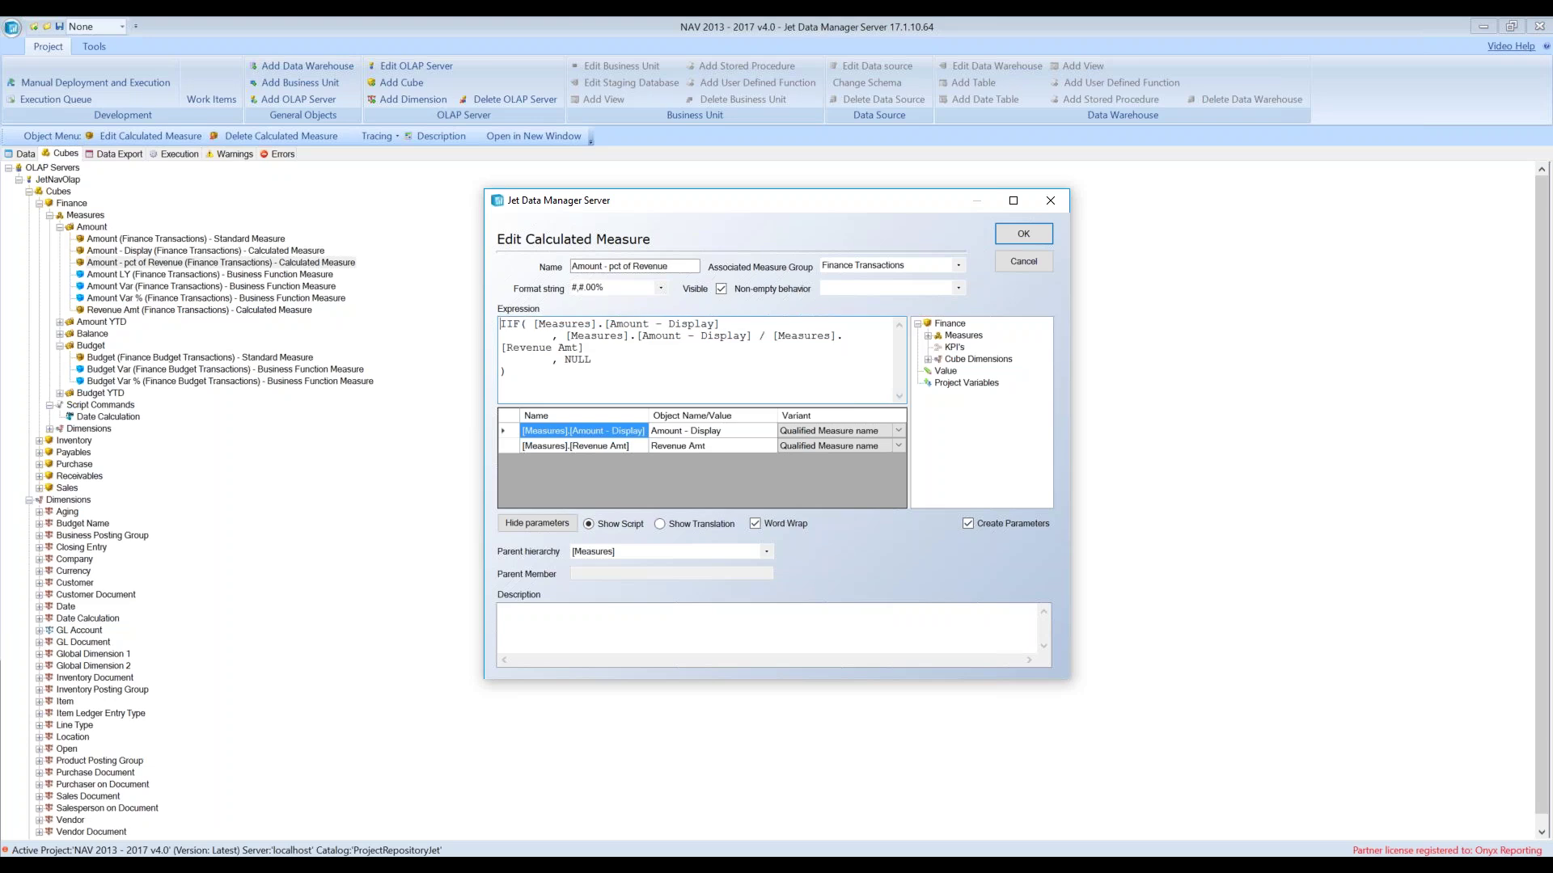
{"action": "key", "text": "ctrl+z"}
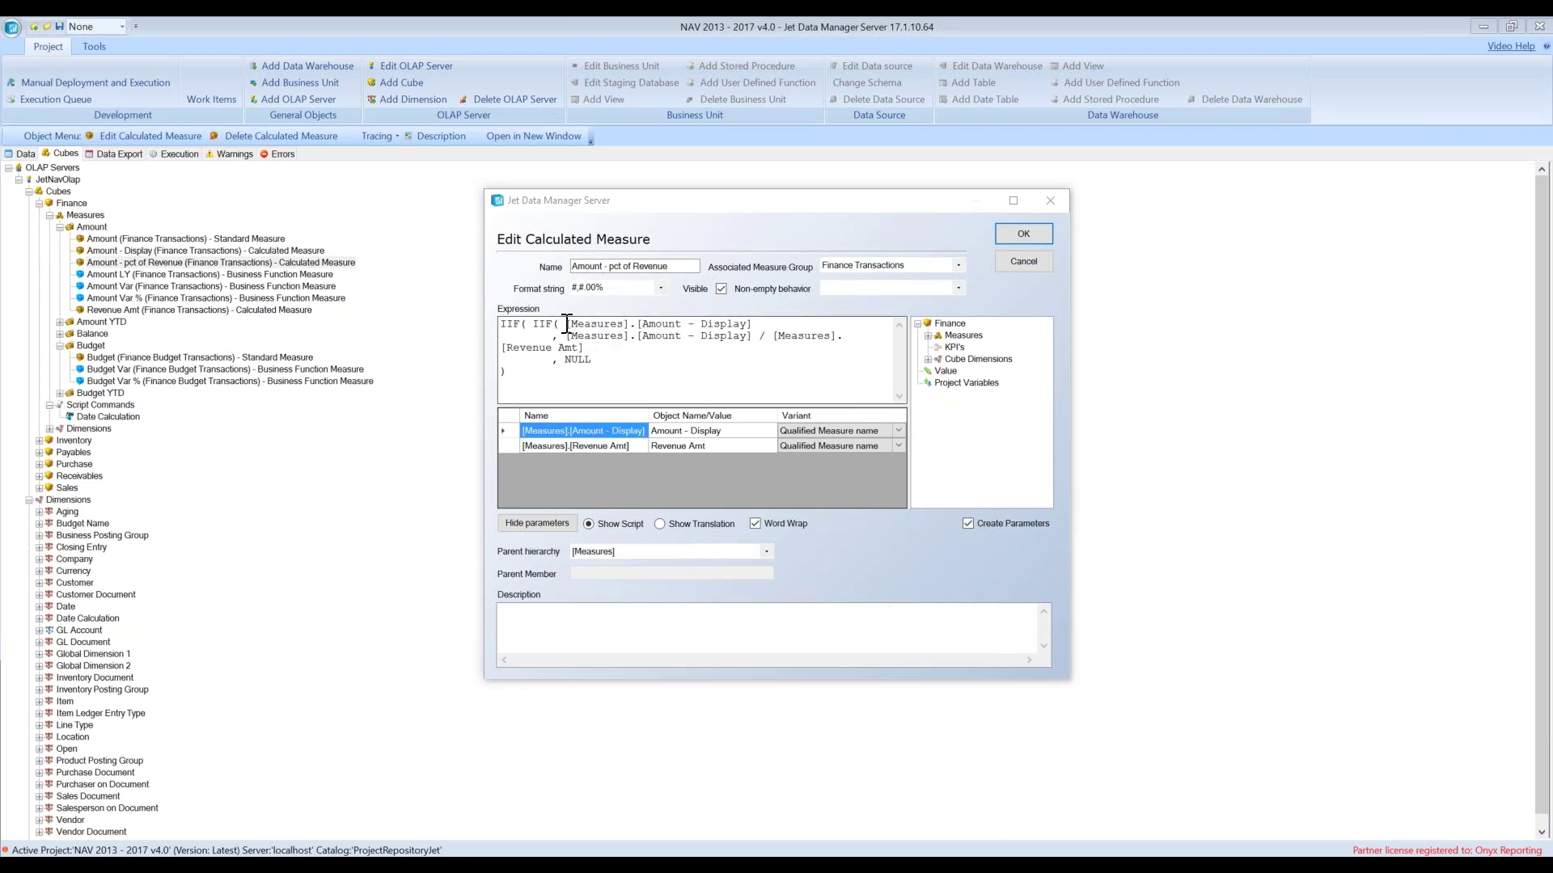
{"action": "left_click", "coordinate": [1027, 261]}
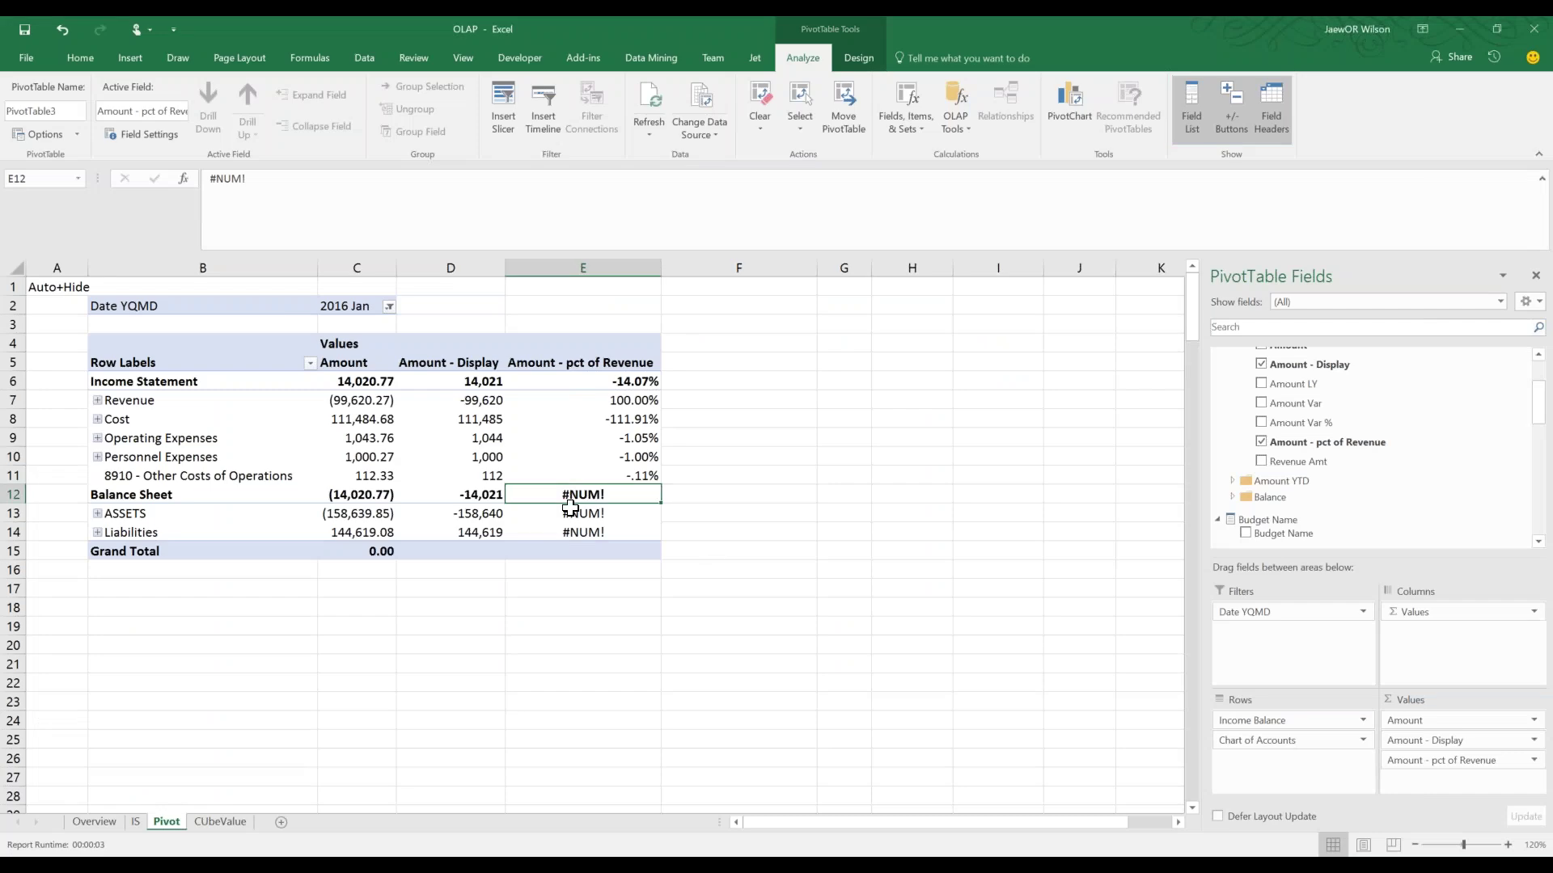
Switch to Excel and examine the Balance Sheet section's Amount - pct of Revenue cells
{"action": "mouse_move", "coordinate": [571, 500]}
{"action": "left_mouse_down"}
{"action": "mouse_move", "coordinate": [566, 553]}
{"action": "mouse_move", "coordinate": [571, 541]}
{"action": "left_mouse_up"}
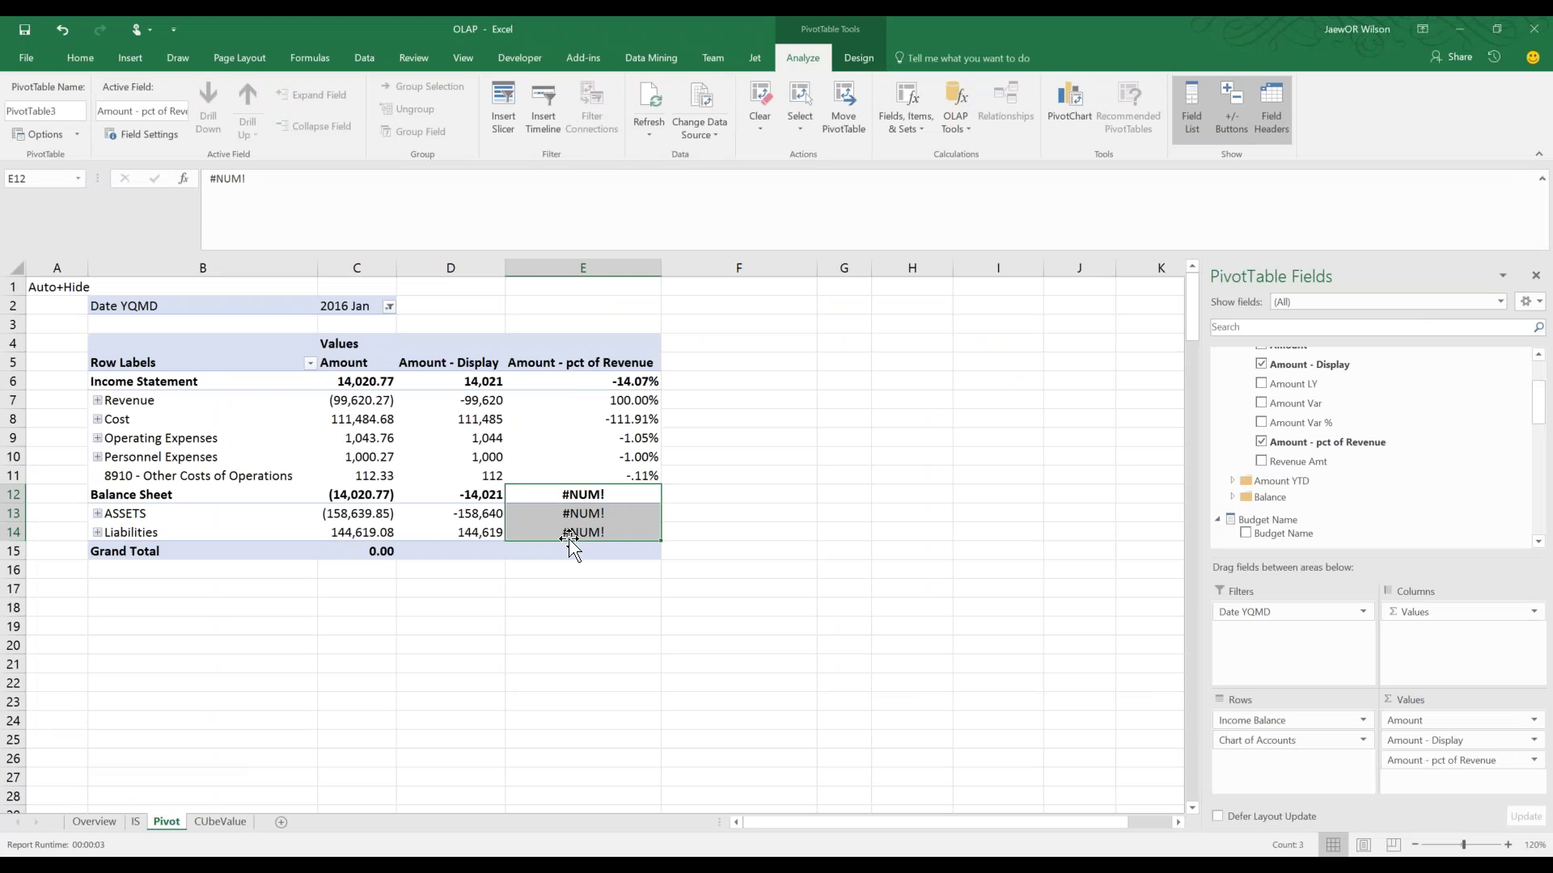
{"action": "left_click", "coordinate": [145, 494]}
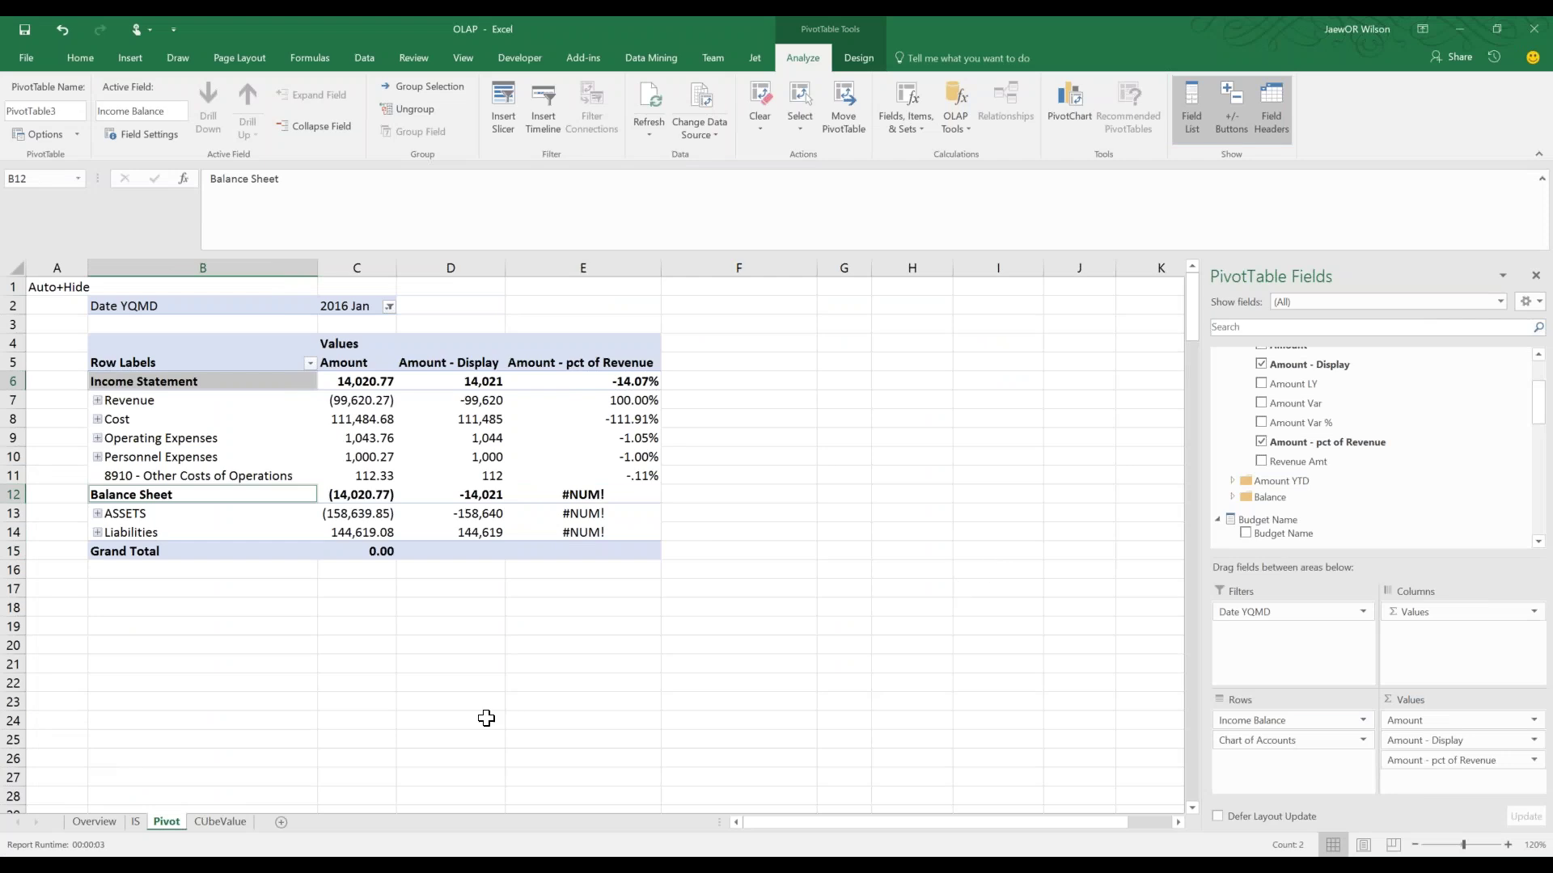
{"action": "left_click", "coordinate": [312, 755]}
Review the calculation notes on the CUbeValue sheet, from the sign inversion to Revenue Amt YTD, and return to Jet Data Manager Server
{"action": "left_click", "coordinate": [220, 822]}
{"action": "left_click", "coordinate": [978, 495]}
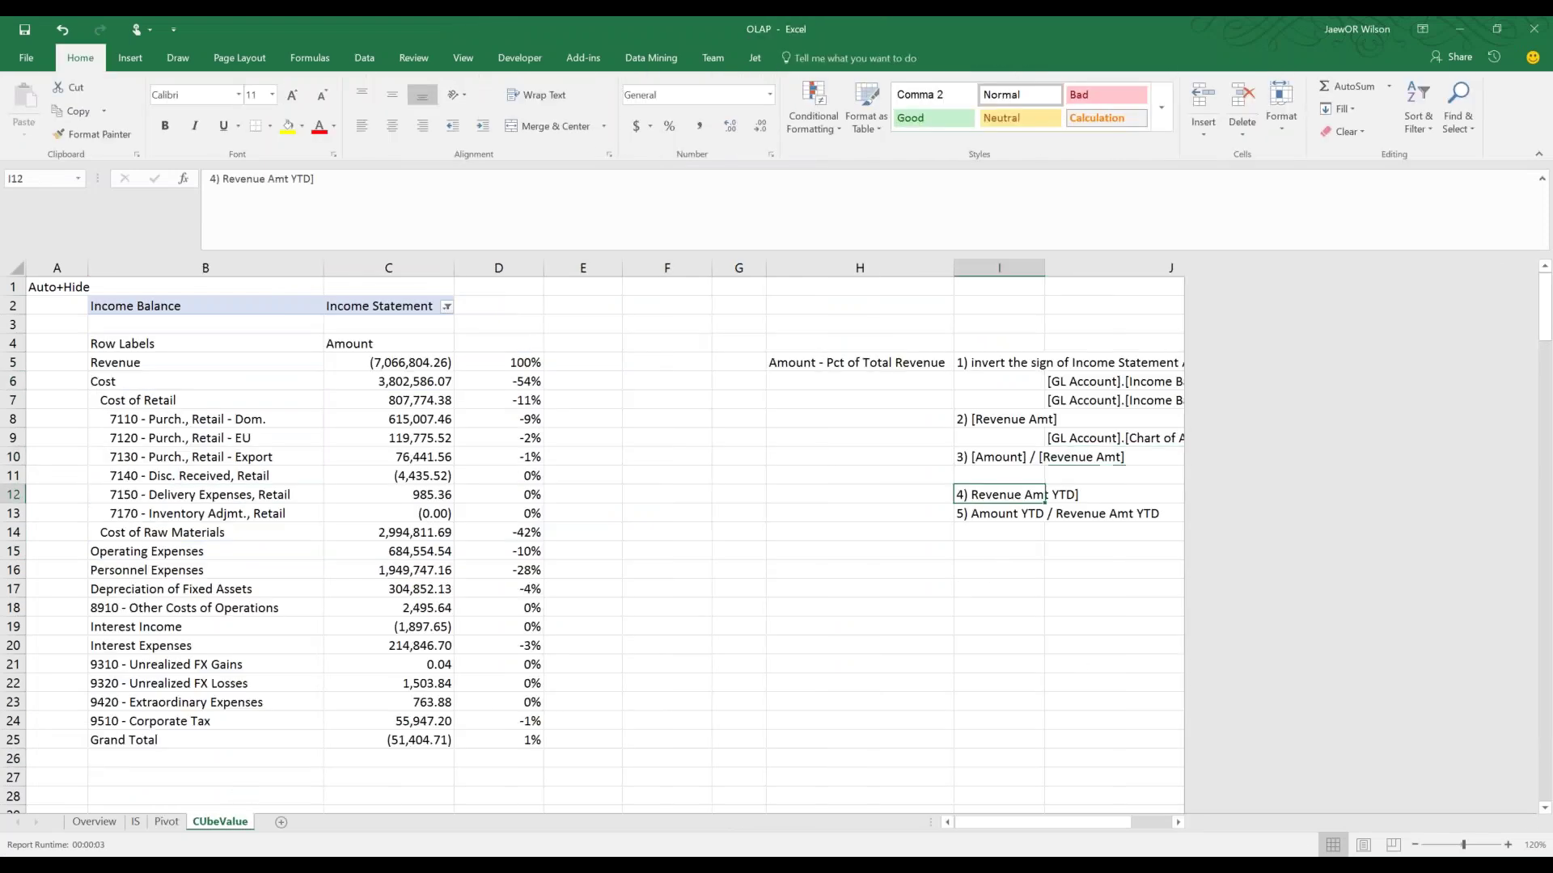
{"action": "left_click_drag", "start_coordinate": [1041, 822], "coordinate": [1093, 818]}
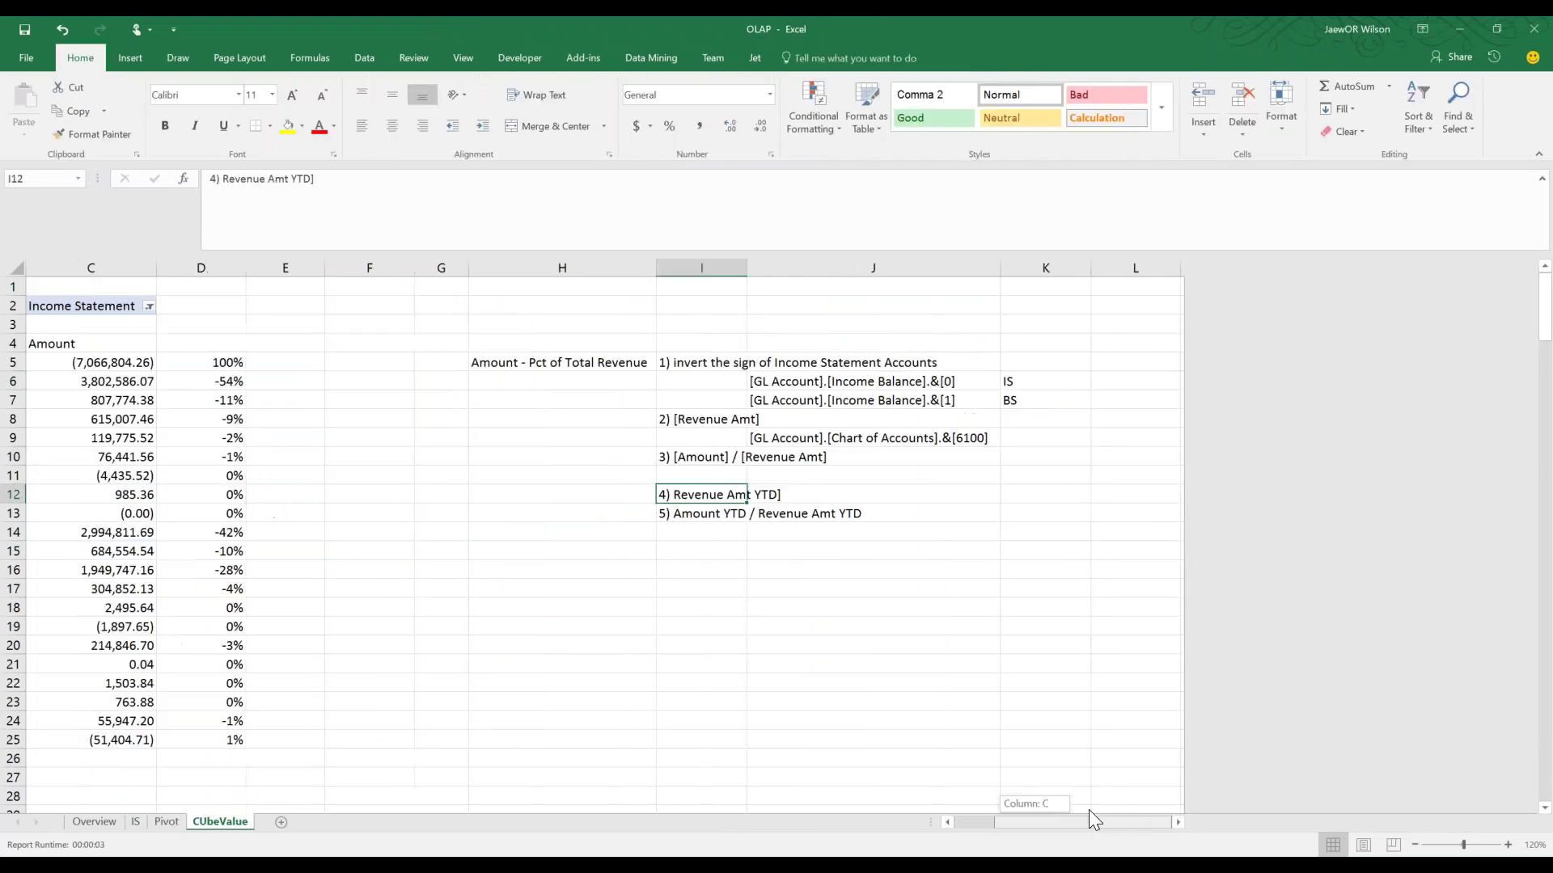
{"action": "left_click", "coordinate": [983, 671]}
{"action": "left_click_drag", "start_coordinate": [699, 364], "coordinate": [881, 365]}
{"action": "left_click", "coordinate": [711, 387]}
{"action": "left_click_drag", "start_coordinate": [701, 383], "coordinate": [811, 458]}
{"action": "left_click_drag", "start_coordinate": [697, 494], "coordinate": [871, 503]}
{"action": "key", "text": "alt+Tab"}
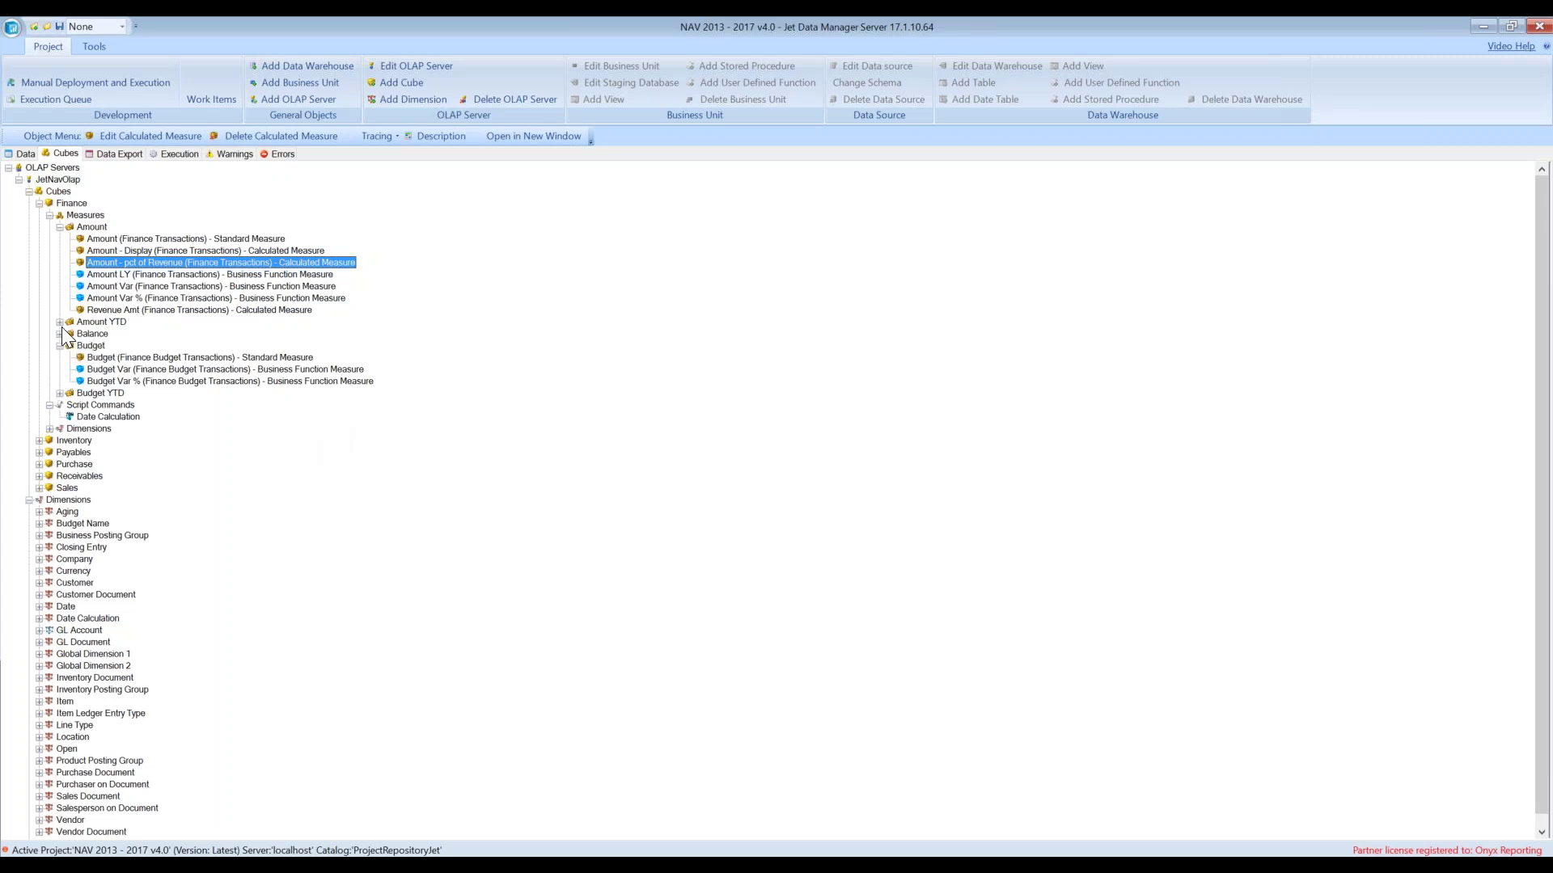
Open the Amount YTD measure and review its date hierarchy and measure parameters and its snippet description
{"action": "left_click", "coordinate": [162, 332]}
{"action": "double_click", "coordinate": [162, 332]}
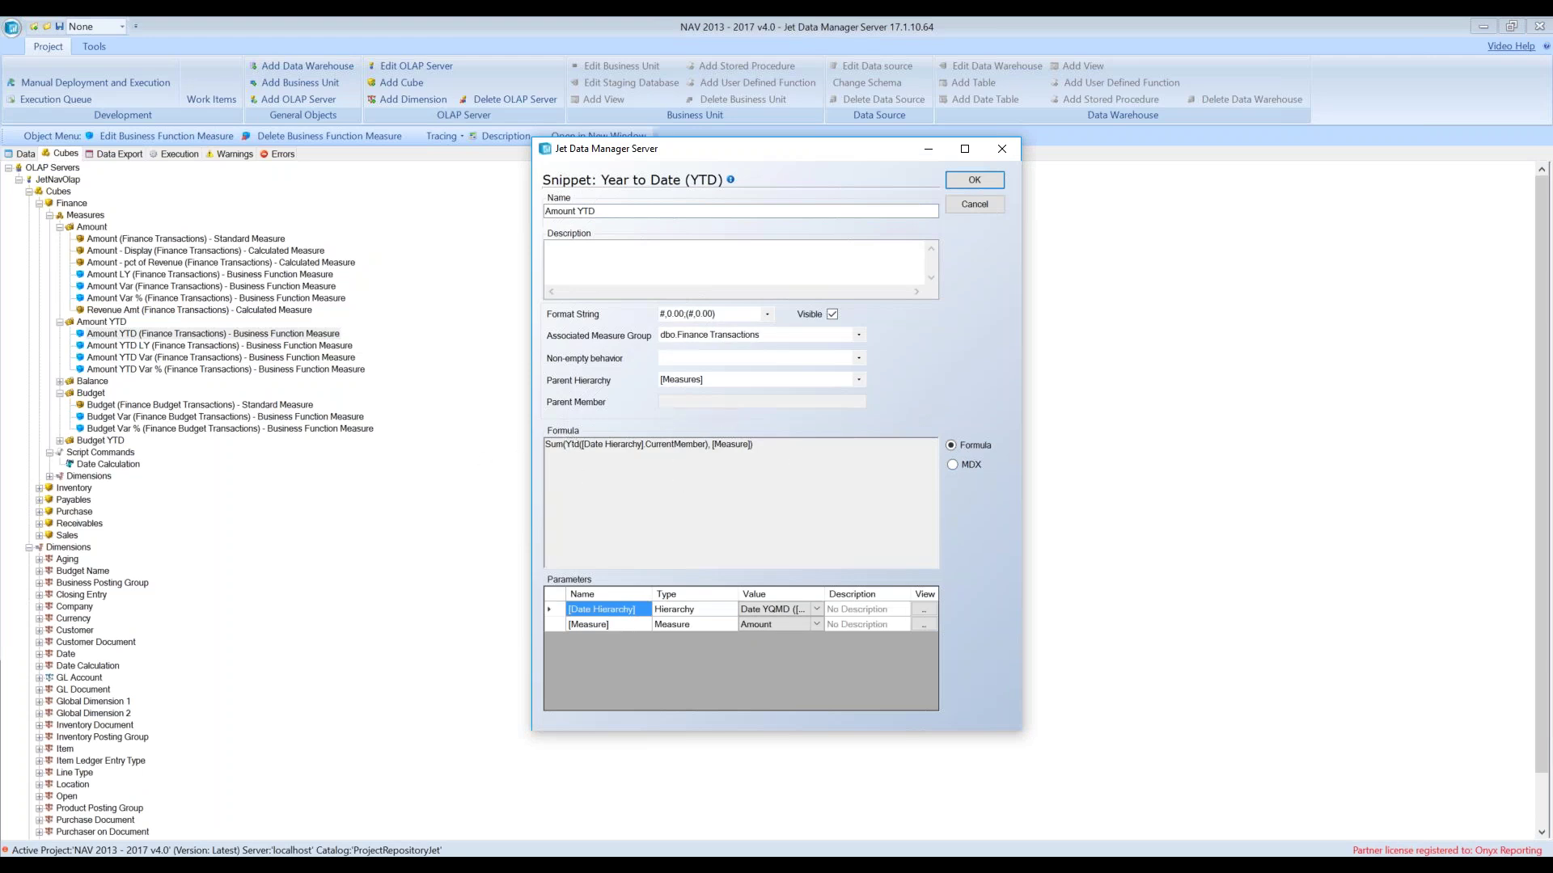
{"action": "left_click", "coordinate": [815, 610]}
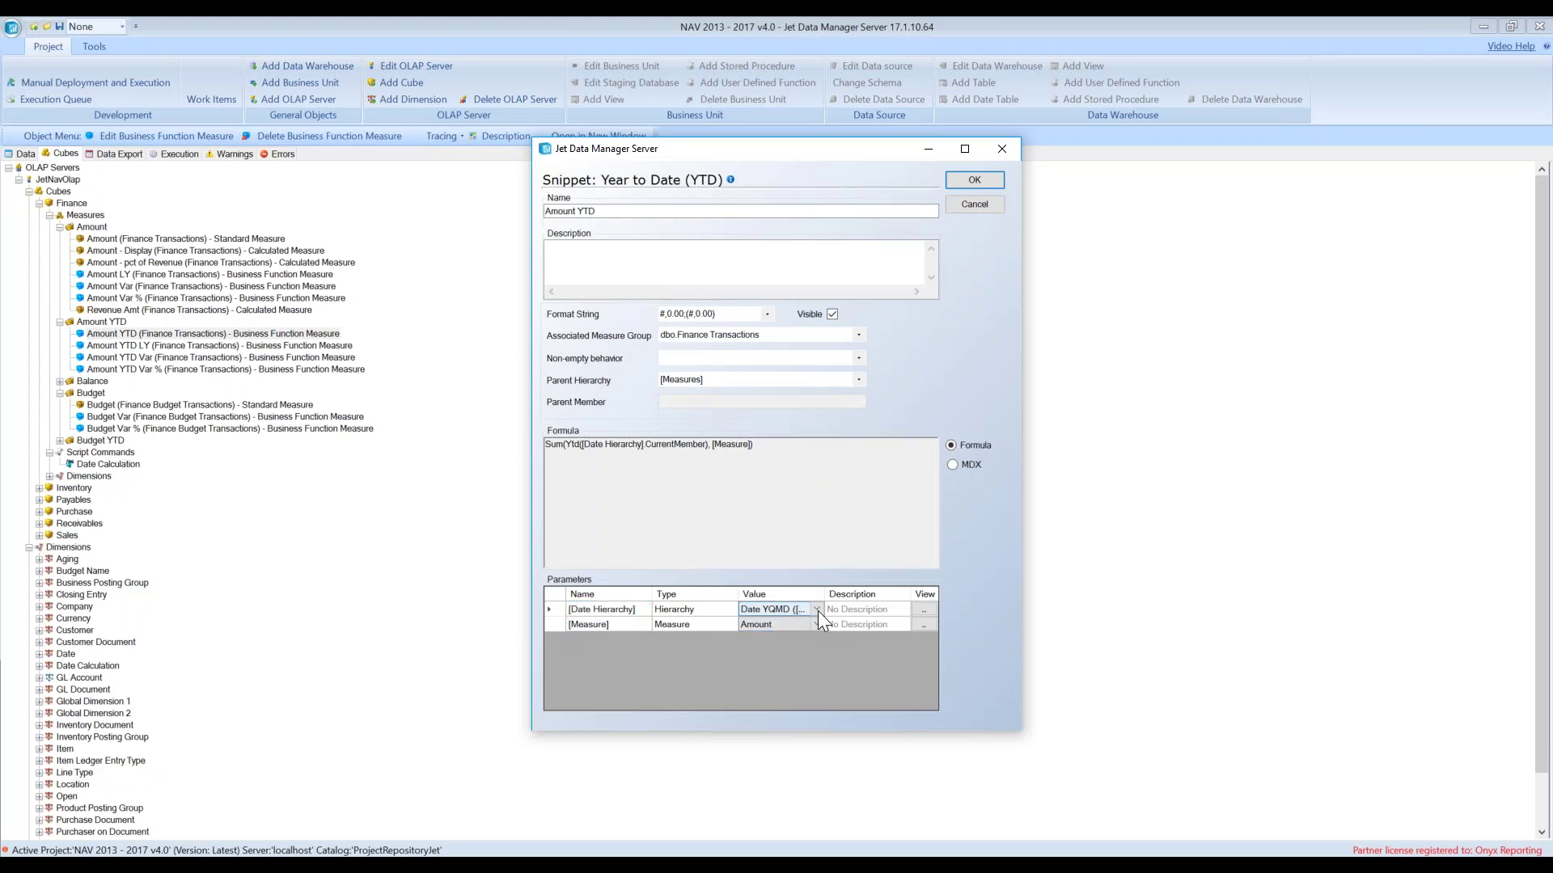
{"action": "left_click", "coordinate": [813, 624]}
{"action": "left_click", "coordinate": [815, 624]}
{"action": "left_click", "coordinate": [831, 547]}
{"action": "mouse_move", "coordinate": [659, 180]}
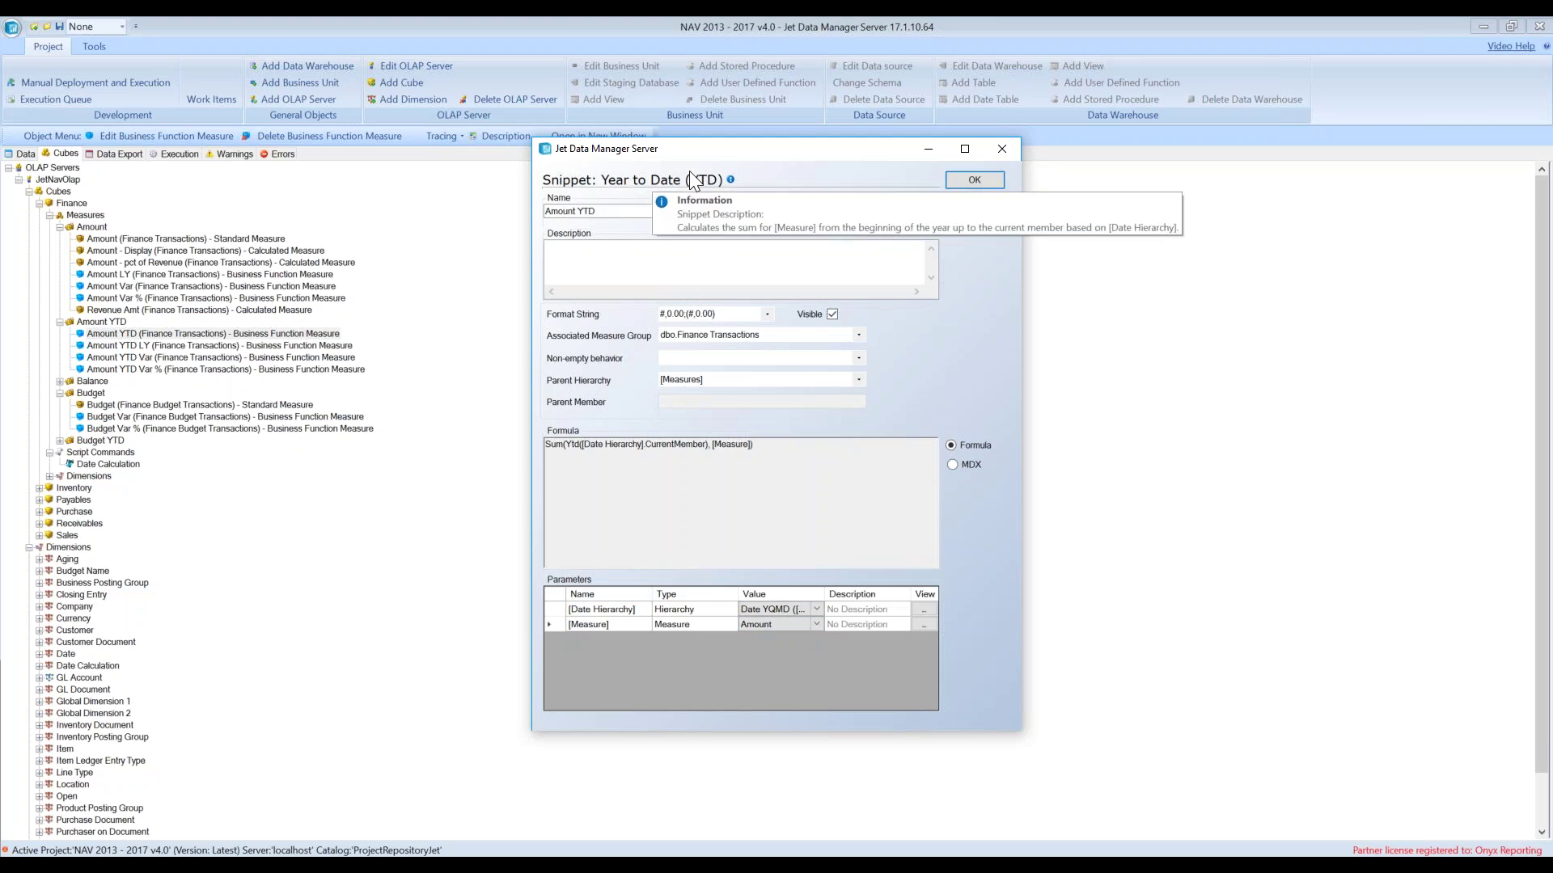
Show the Amount YTD formula as MDX, copy the whole expression and close the measure without changes
{"action": "left_click", "coordinate": [953, 466]}
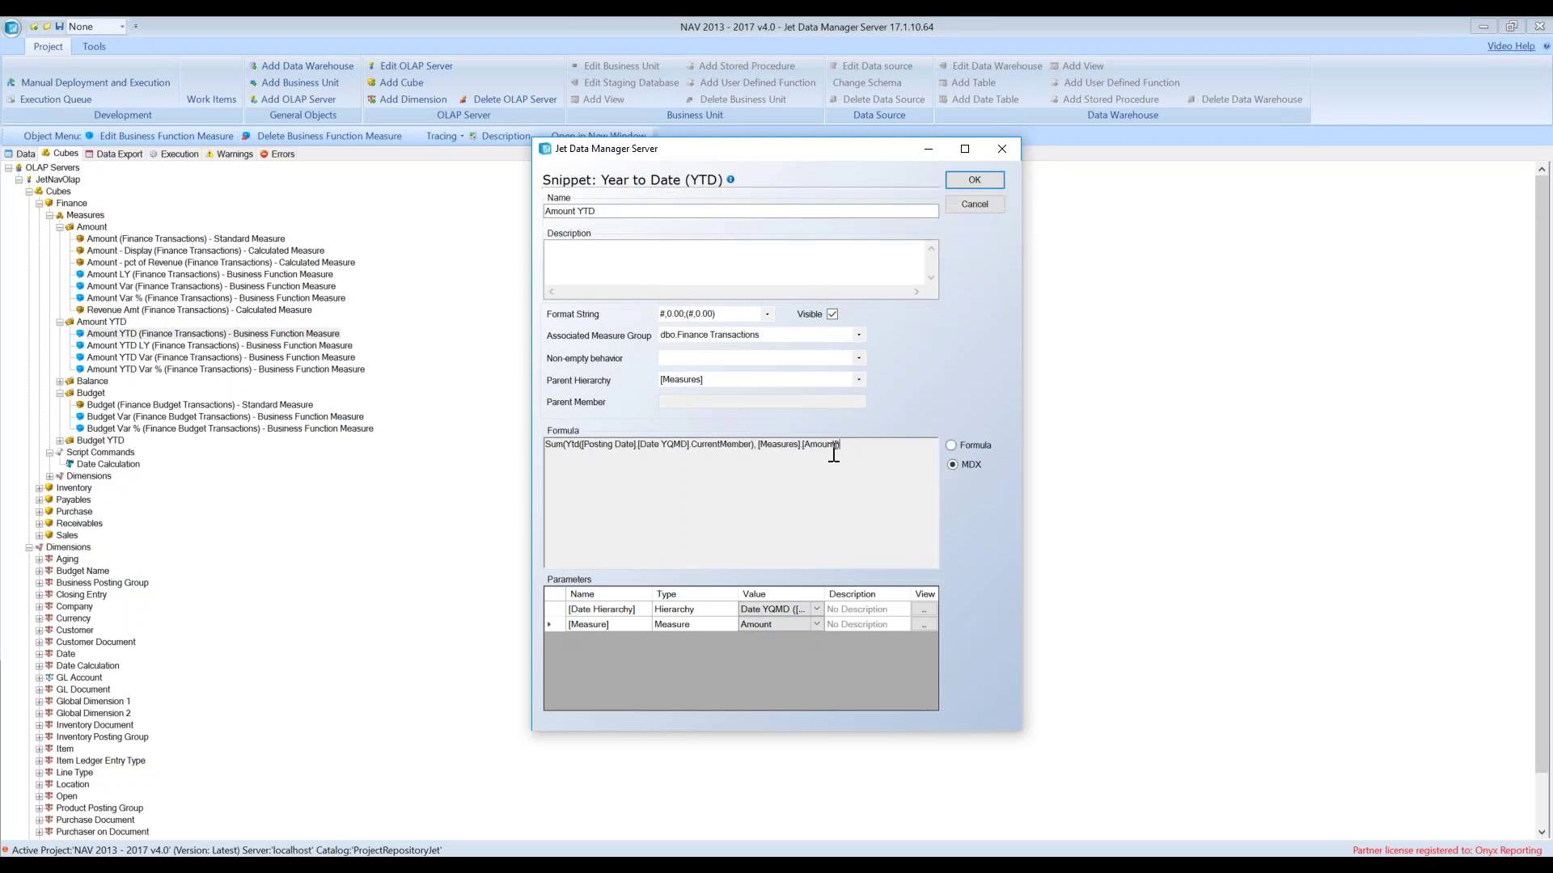
{"action": "left_click_drag", "start_coordinate": [839, 446], "coordinate": [365, 389]}
{"action": "key", "text": "ctrl+c"}
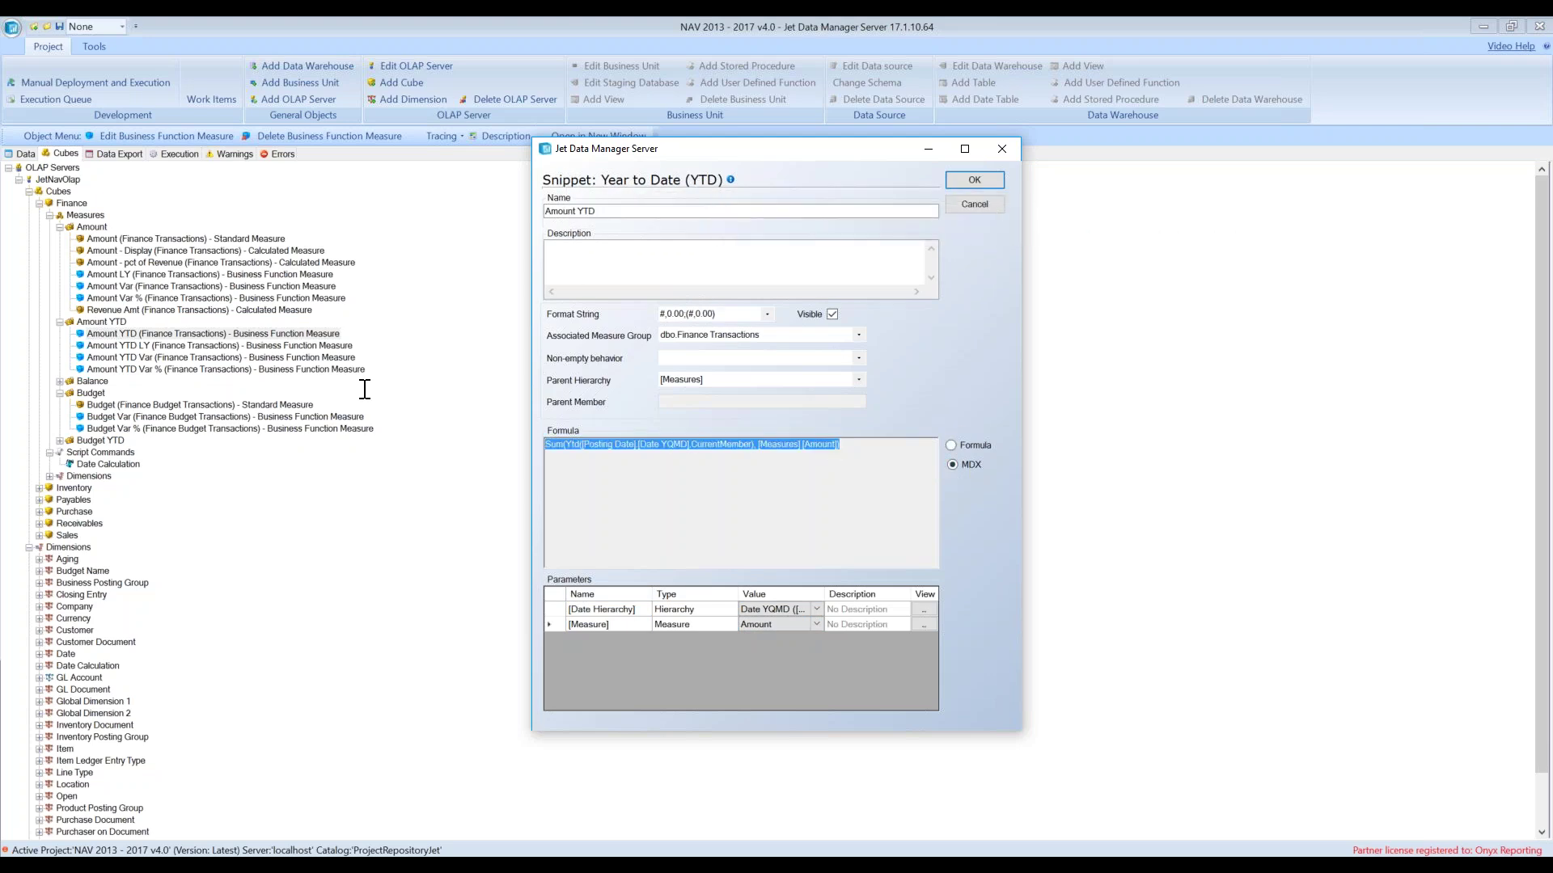
{"action": "key", "text": "Escape"}
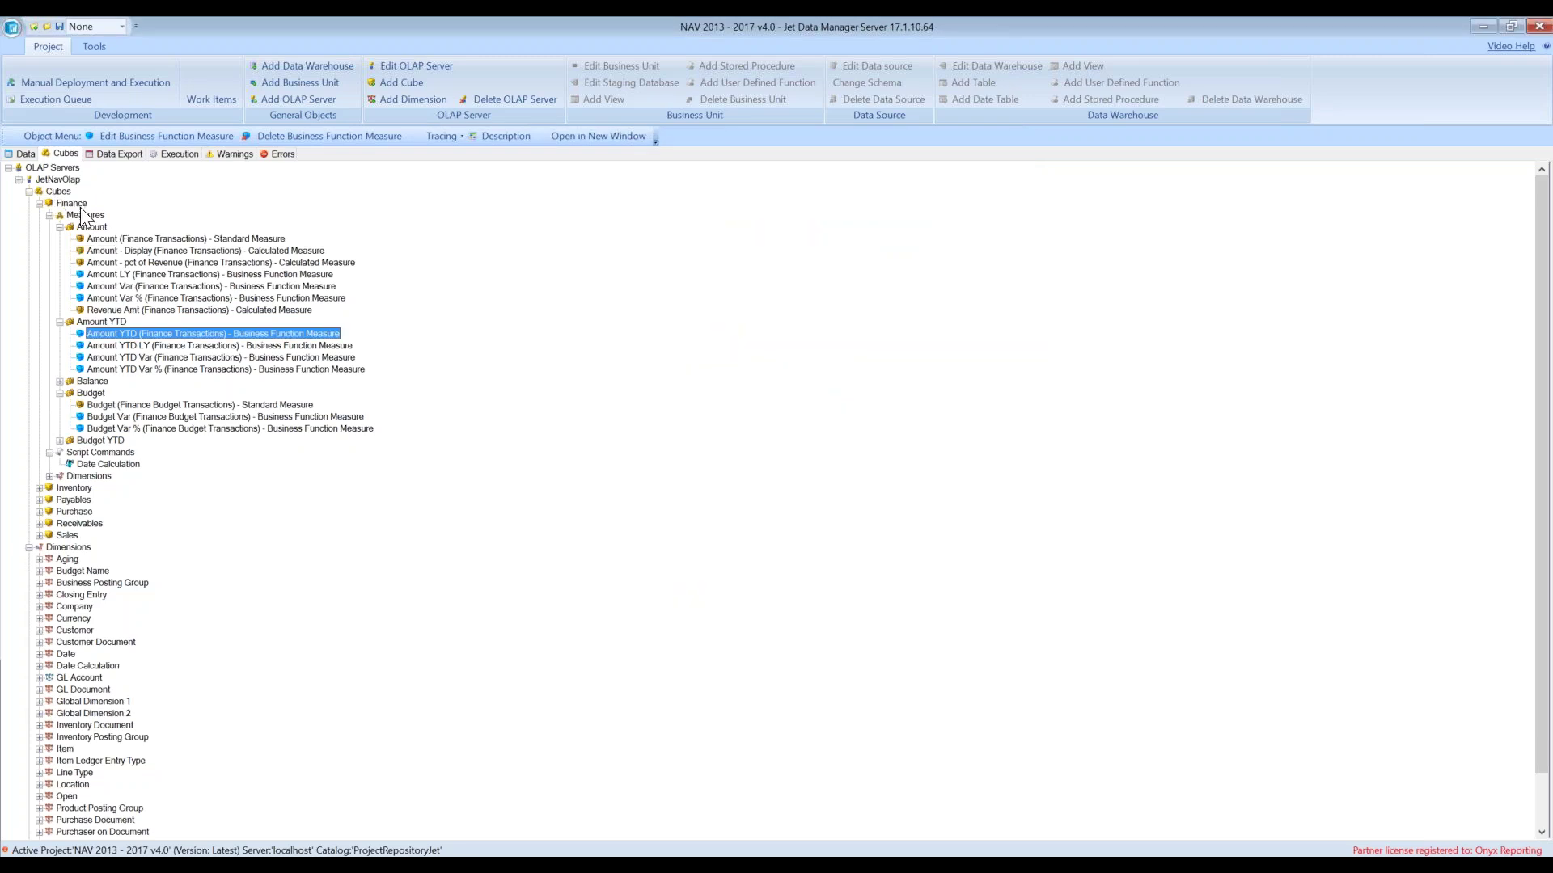
Add a calculated measure to the Finance cube's Amount folder and paste the copied year-to-date expression into it
{"action": "right_click", "coordinate": [91, 227]}
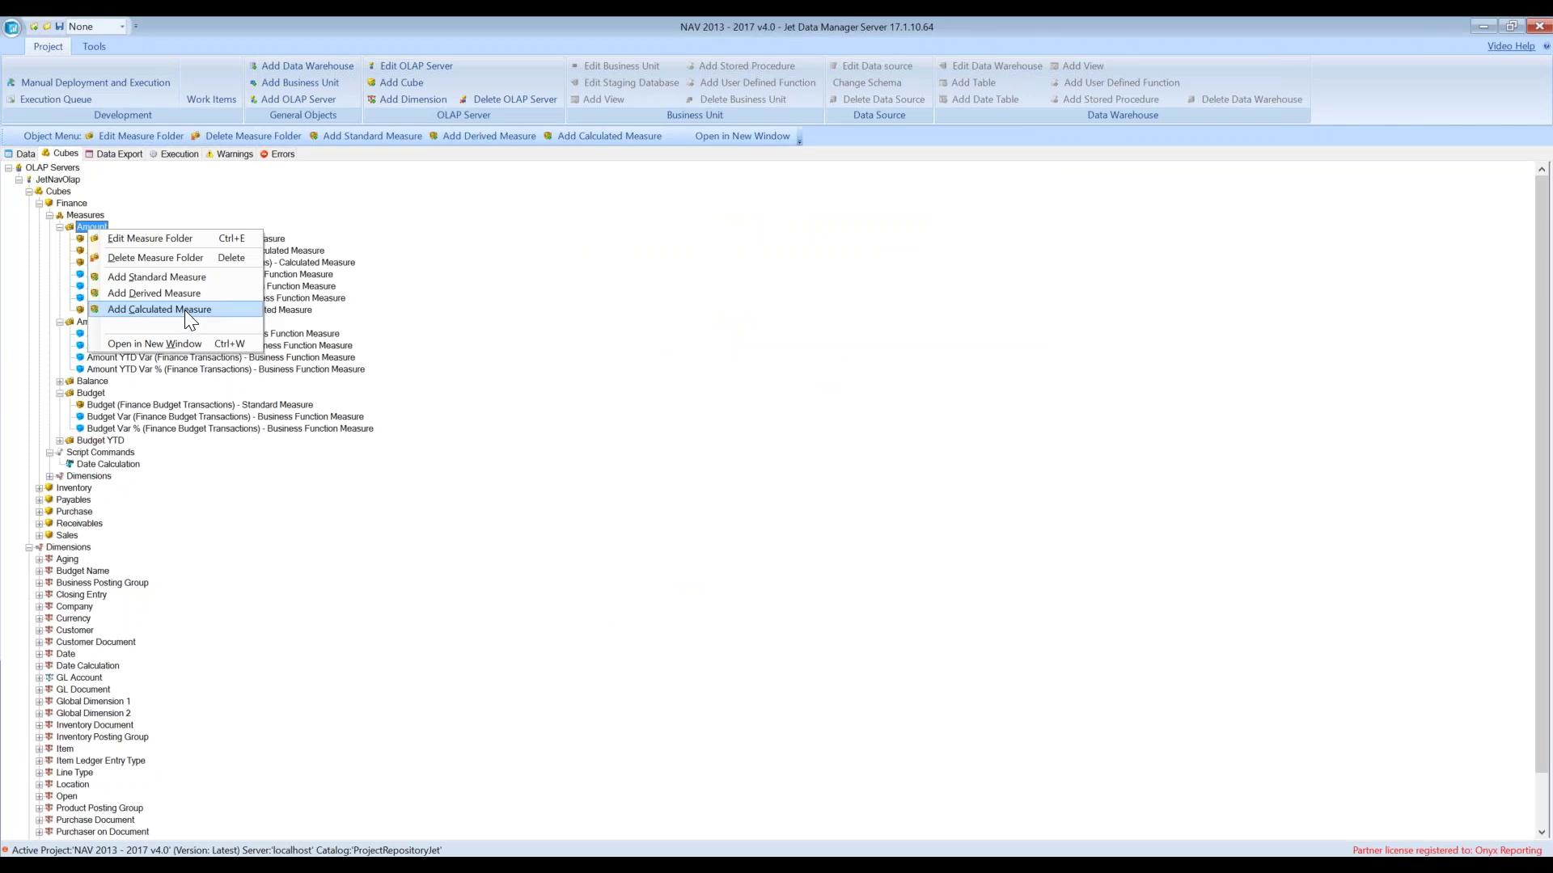
{"action": "left_click", "coordinate": [183, 312]}
{"action": "left_click", "coordinate": [558, 336]}
{"action": "key", "text": "ctrl+v"}
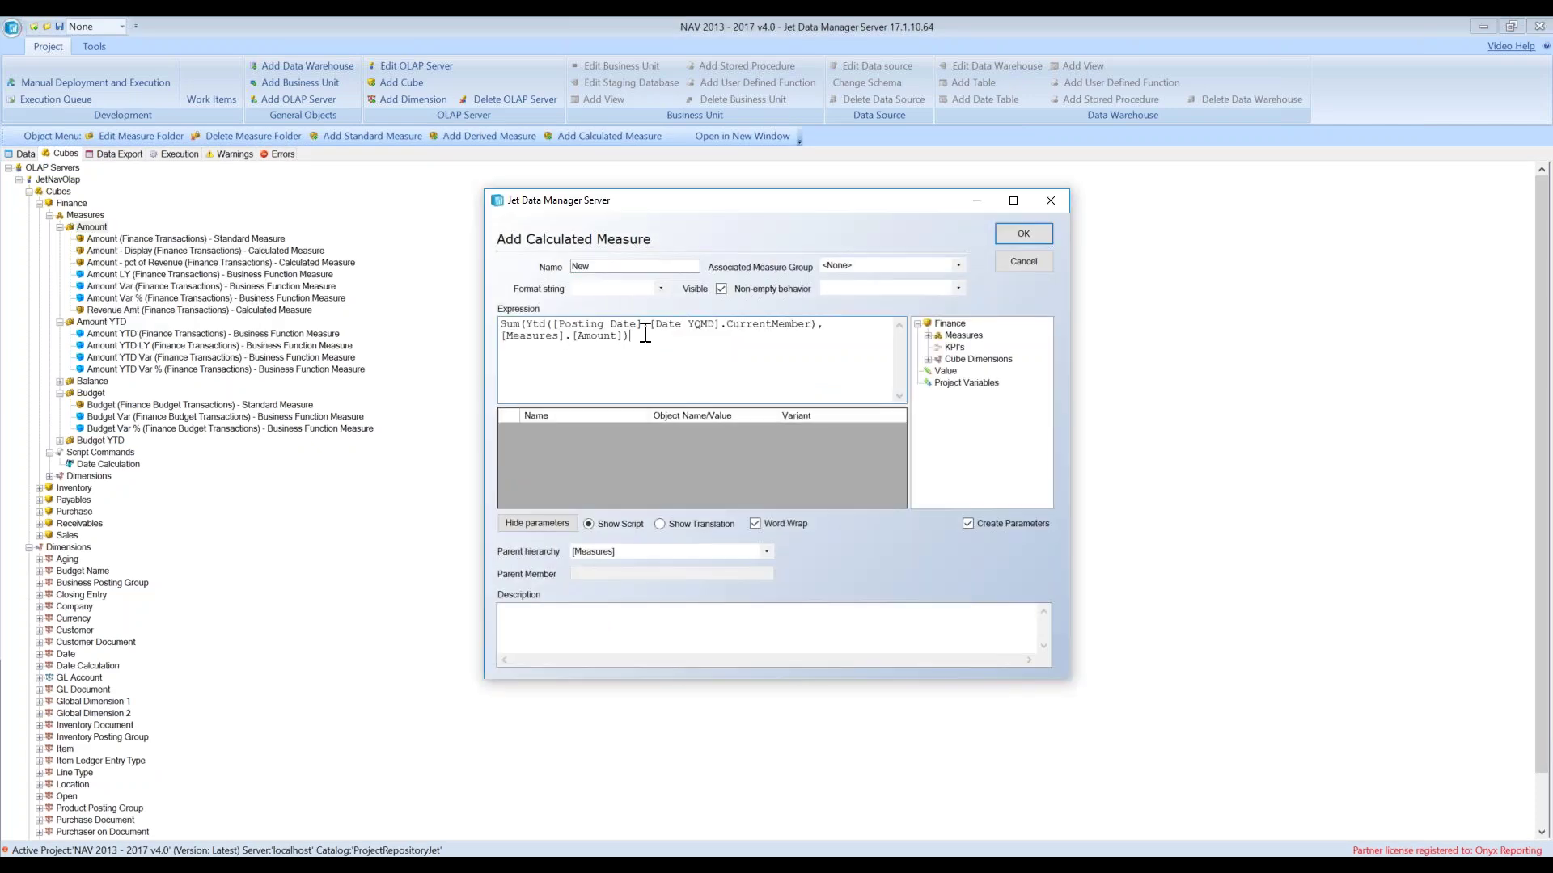
Name the new measure Revenue Amt YTD, associate it with Finance Transactions and set its format string to #,#
{"action": "double_click", "coordinate": [639, 267]}
{"action": "type", "text": "Revenue Amt YTD"}
{"action": "key", "text": "Tab"}
{"action": "key", "text": "Down"}
{"action": "key", "text": "Tab"}
{"action": "type", "text": "#,#"}
Replace [Amount] with [Revenue Amt] in the new measure's expression and save the measure
{"action": "left_click", "coordinate": [620, 336]}
{"action": "left_click", "coordinate": [584, 336]}
{"action": "key", "text": "shift+Right"}
{"action": "key", "text": "shift+Right"}
{"action": "key", "text": "shift+Right"}
{"action": "key", "text": "shift+Right"}
{"action": "key", "text": "shift+Right"}
{"action": "key", "text": "BackSpace"}
{"action": "key", "text": "BackSpace"}
{"action": "type", "text": "Revenue Amt"}
{"action": "left_click", "coordinate": [1020, 235]}
Reapply the calculated measures and script commands of the Finance cube
{"action": "right_click", "coordinate": [83, 206]}
{"action": "mouse_move", "coordinate": [141, 380]}
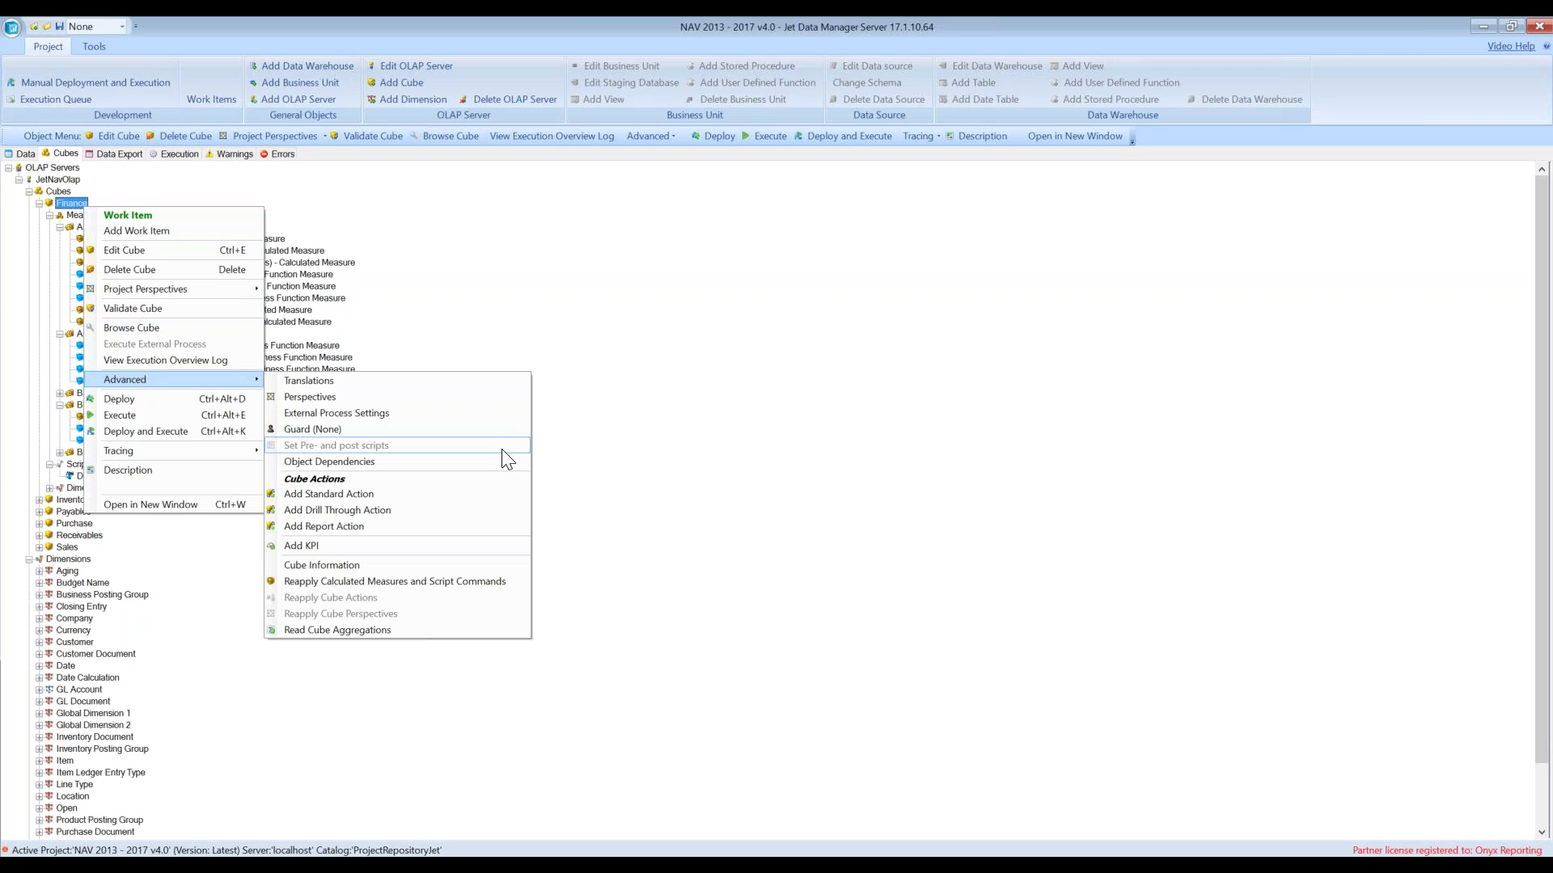
{"action": "left_click", "coordinate": [468, 576]}
Switch to Excel's Pivot sheet and remove Amount - Display and Amount - pct of Revenue from the PivotTable values
{"action": "key", "text": "alt+Tab"}
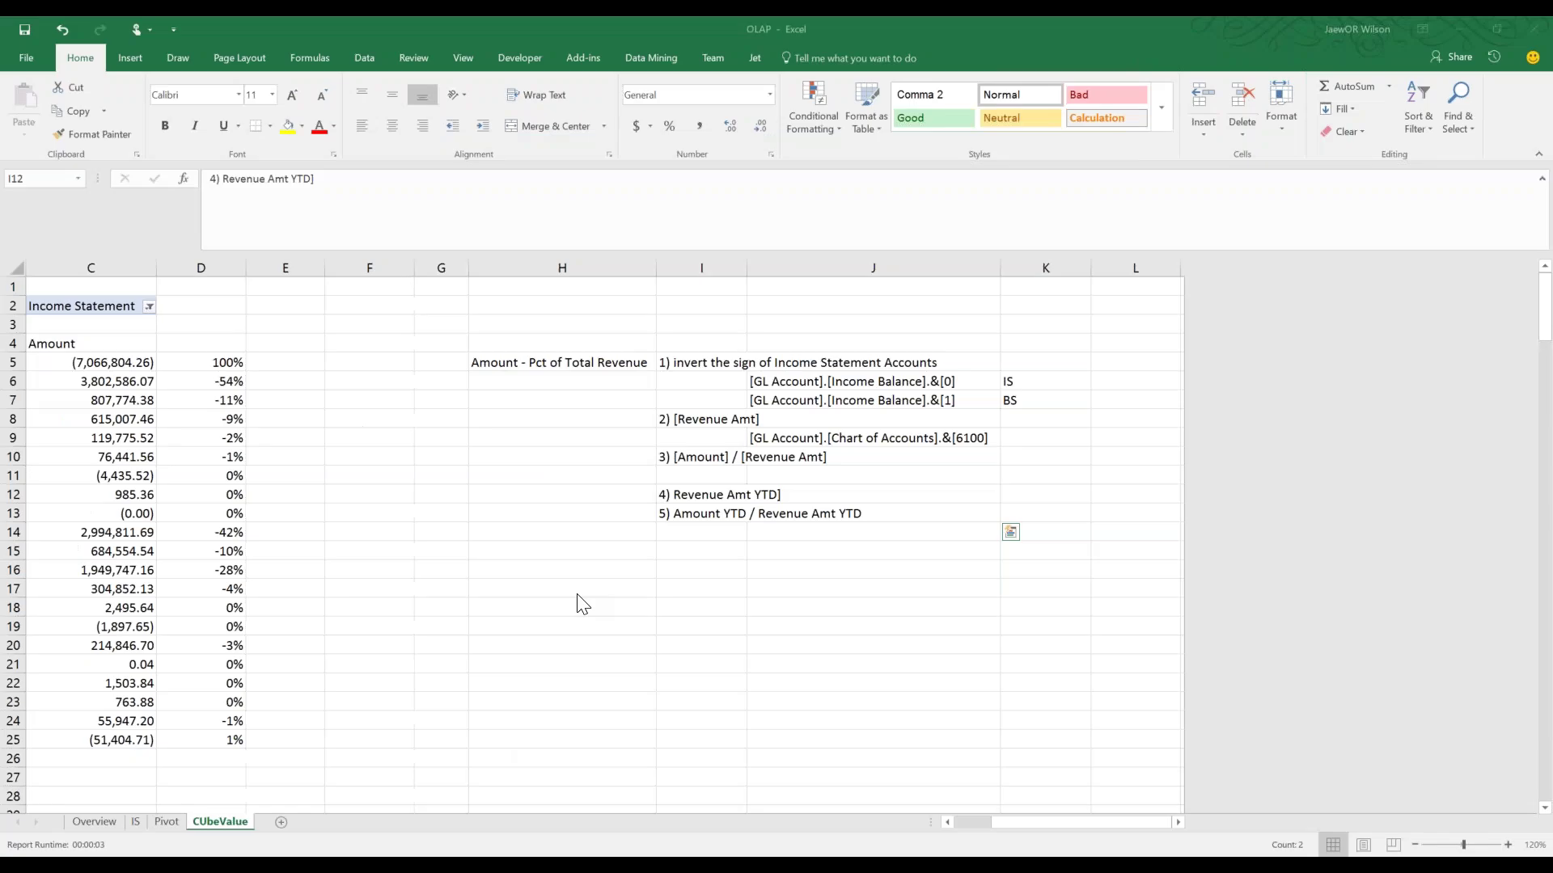
{"action": "left_click", "coordinate": [167, 822]}
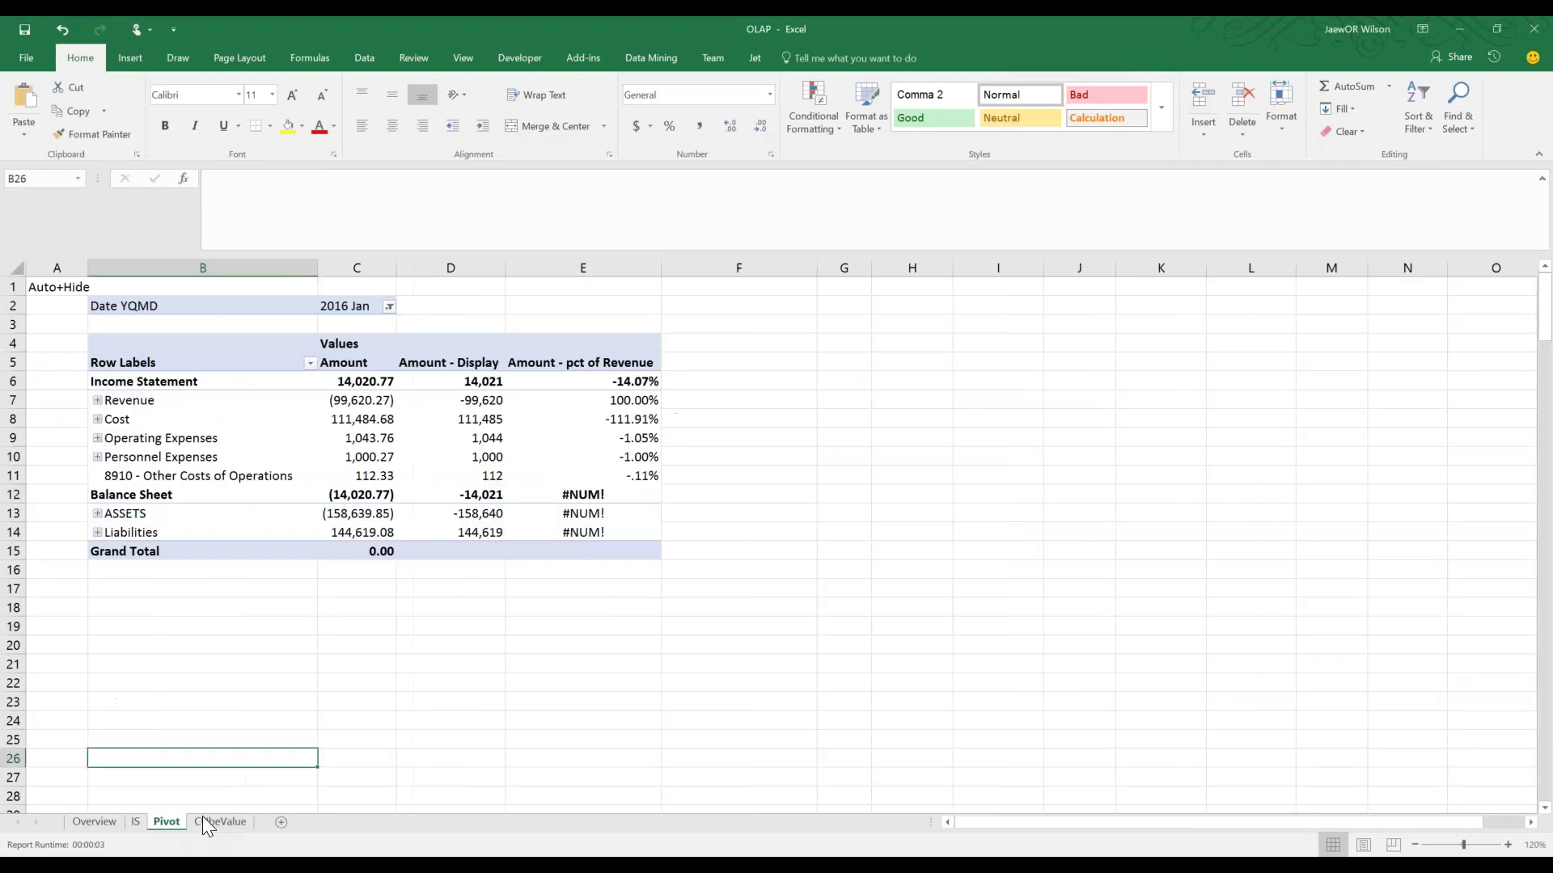
{"action": "left_click", "coordinate": [437, 437]}
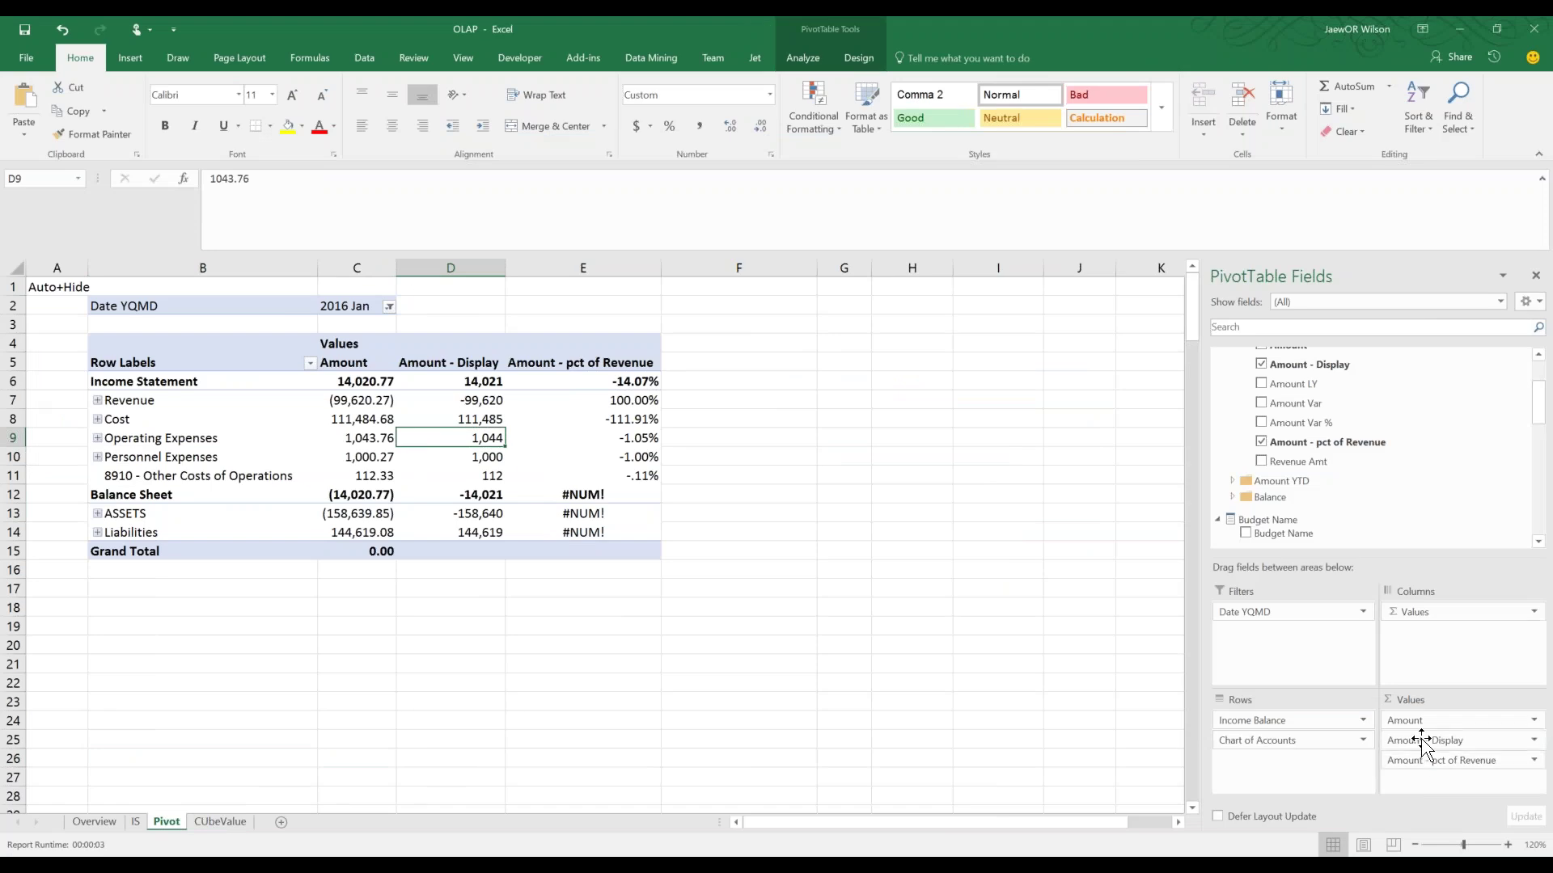
{"action": "left_click_drag", "start_coordinate": [1421, 740], "coordinate": [1066, 749]}
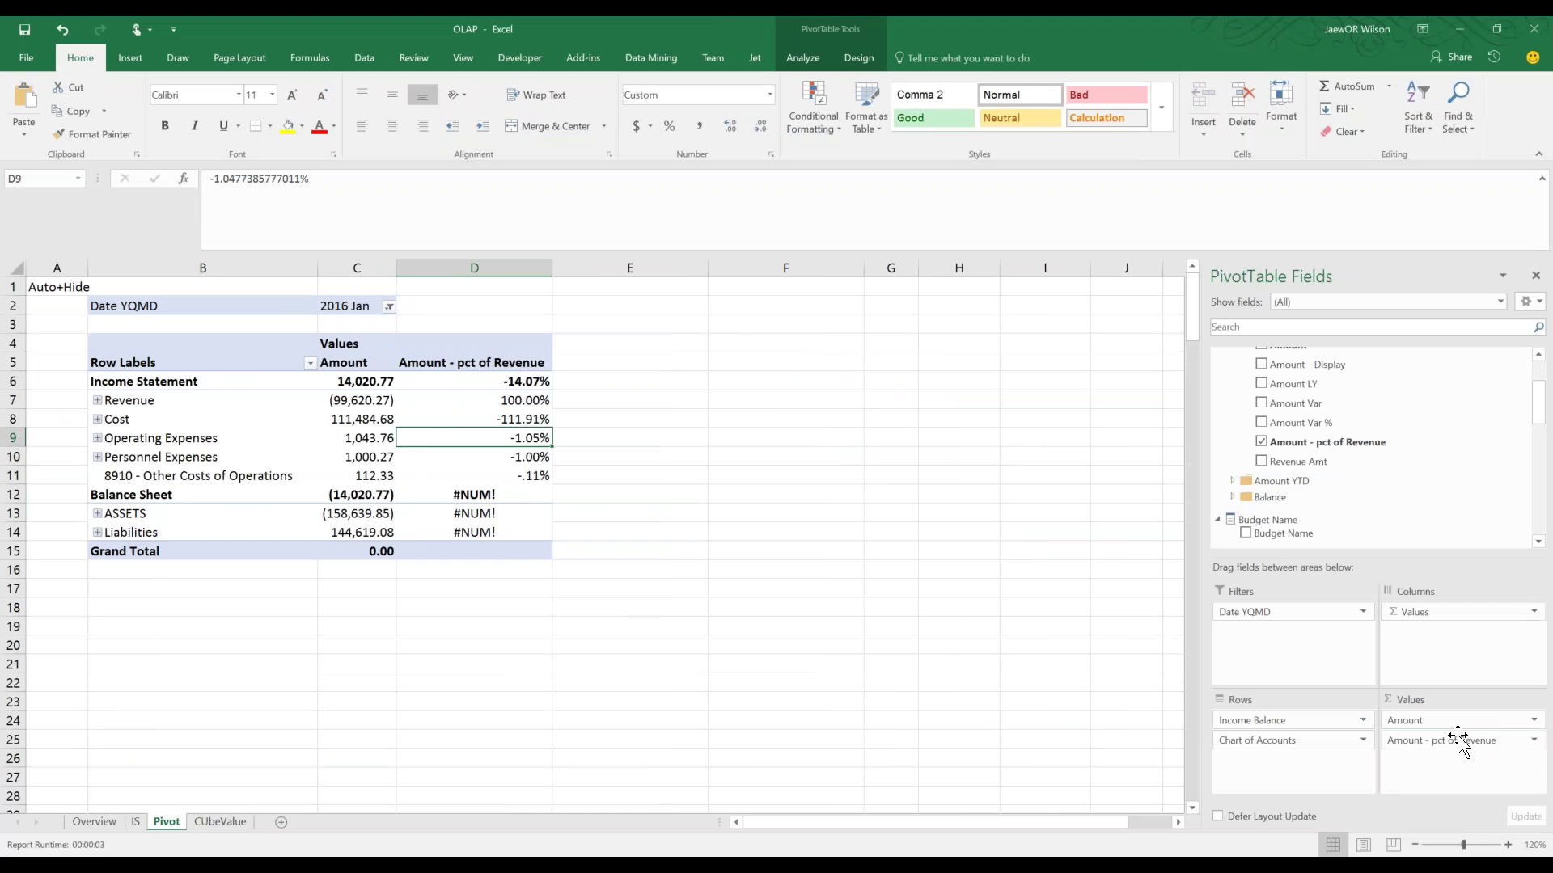
{"action": "left_click", "coordinate": [1317, 442]}
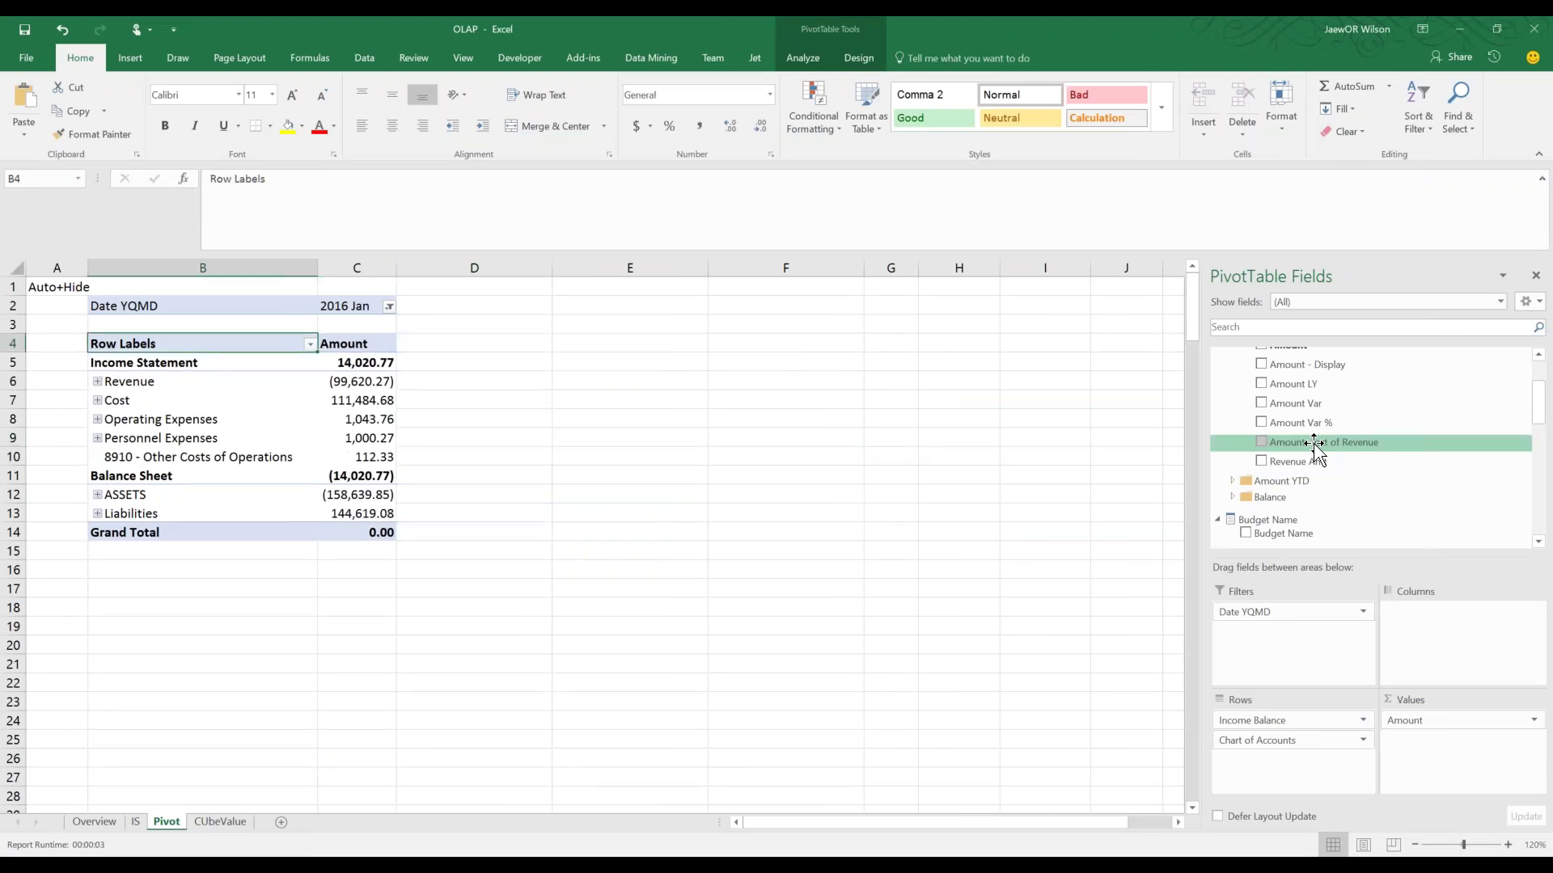
Refresh the PivotTable and add Revenue Amt YTD to its values below Amount
{"action": "left_click", "coordinate": [802, 50]}
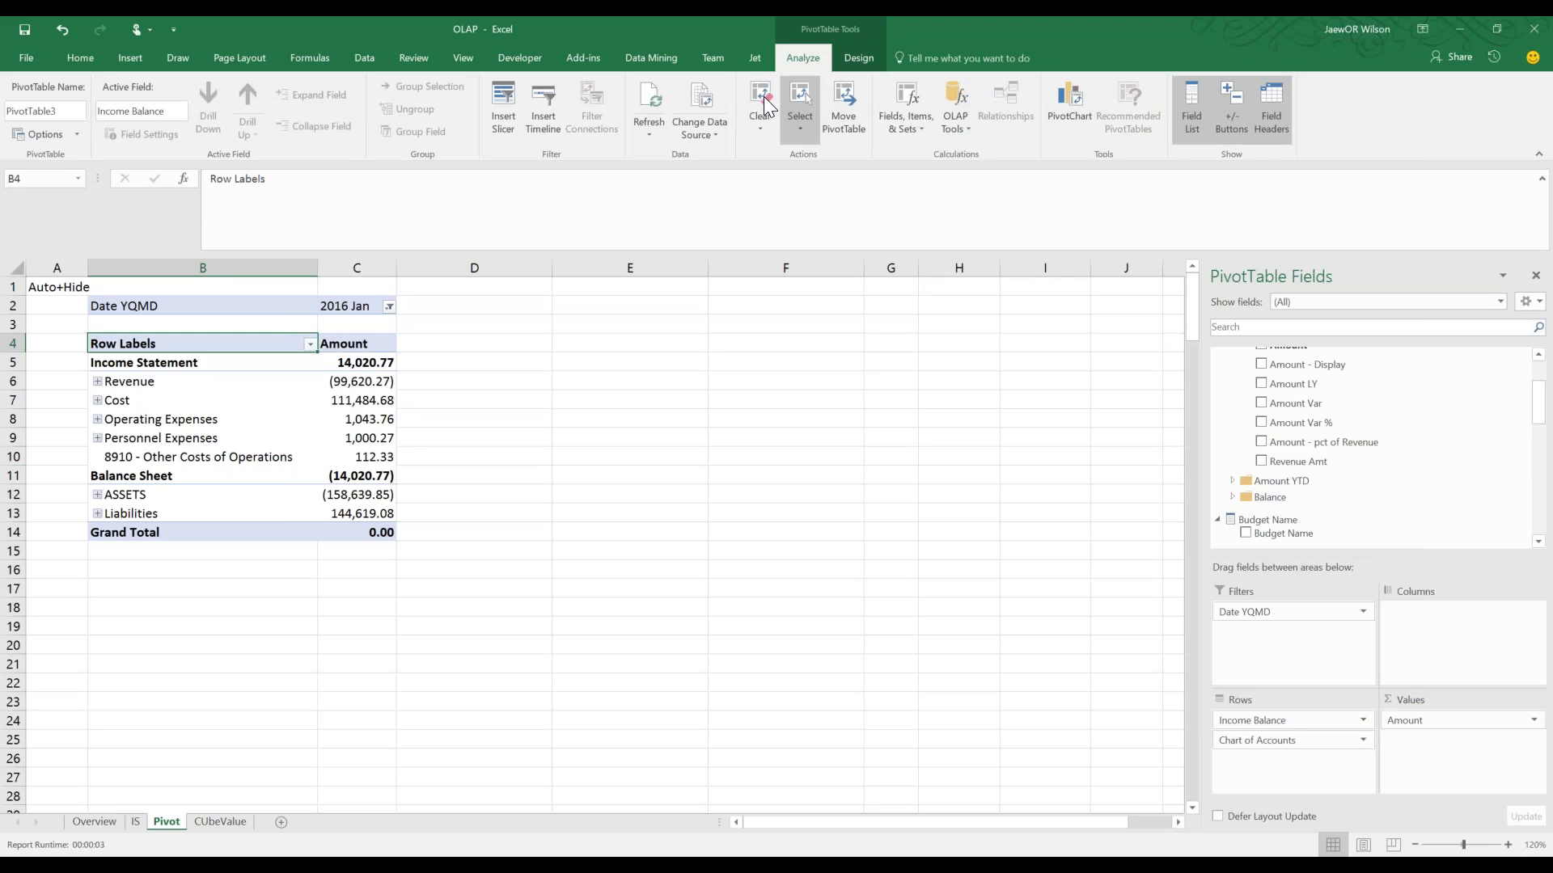
{"action": "scroll", "coordinate": [1294, 453], "scroll_direction": "down", "scroll_amount": 3}
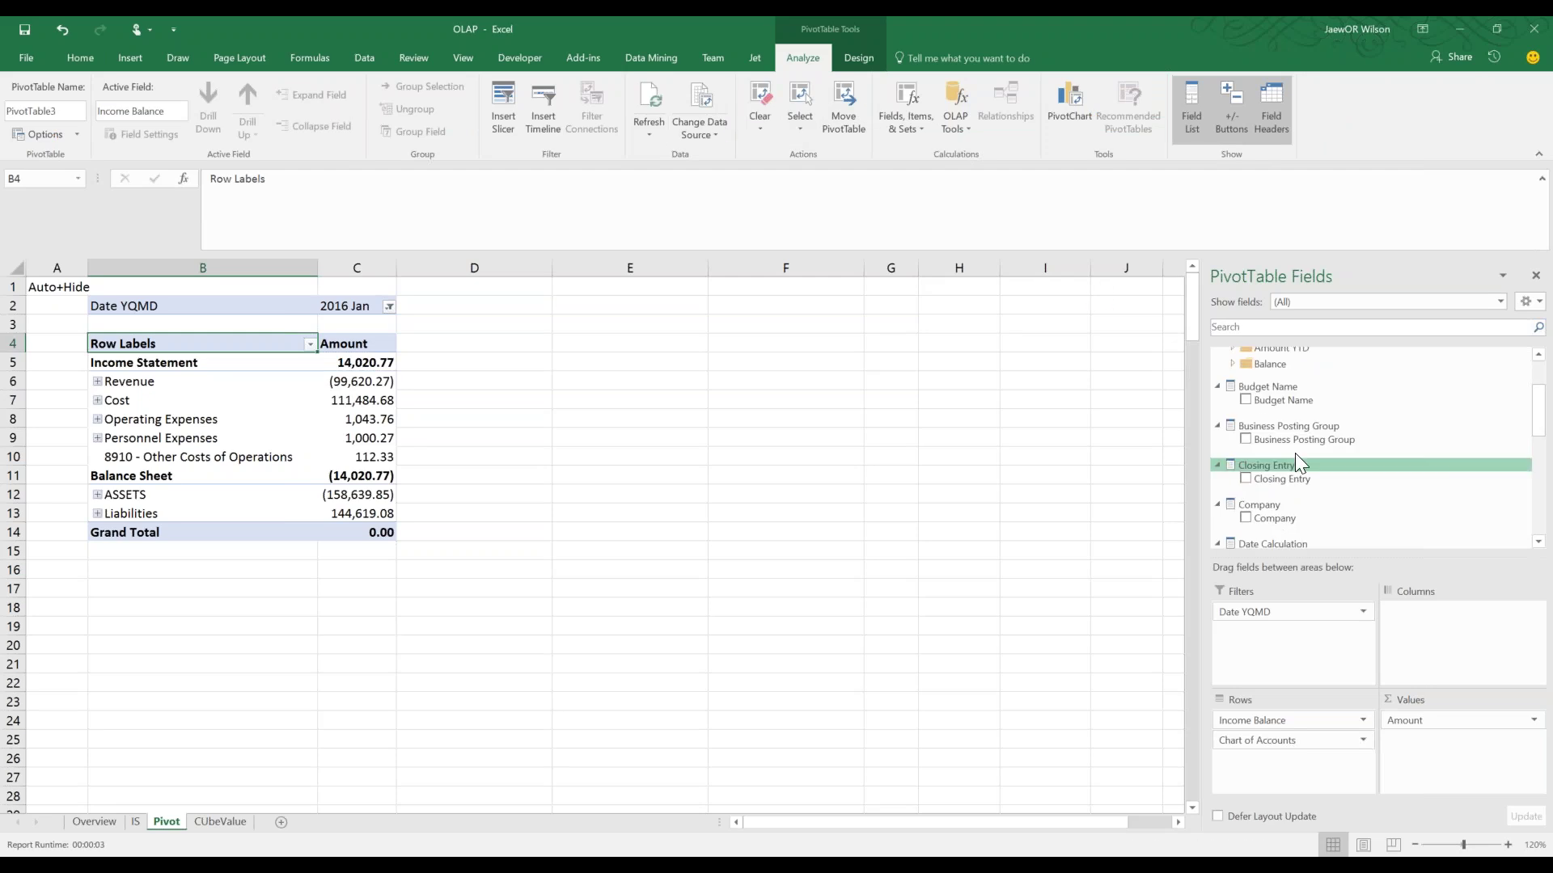
{"action": "left_click", "coordinate": [1288, 369]}
{"action": "left_click", "coordinate": [1233, 436]}
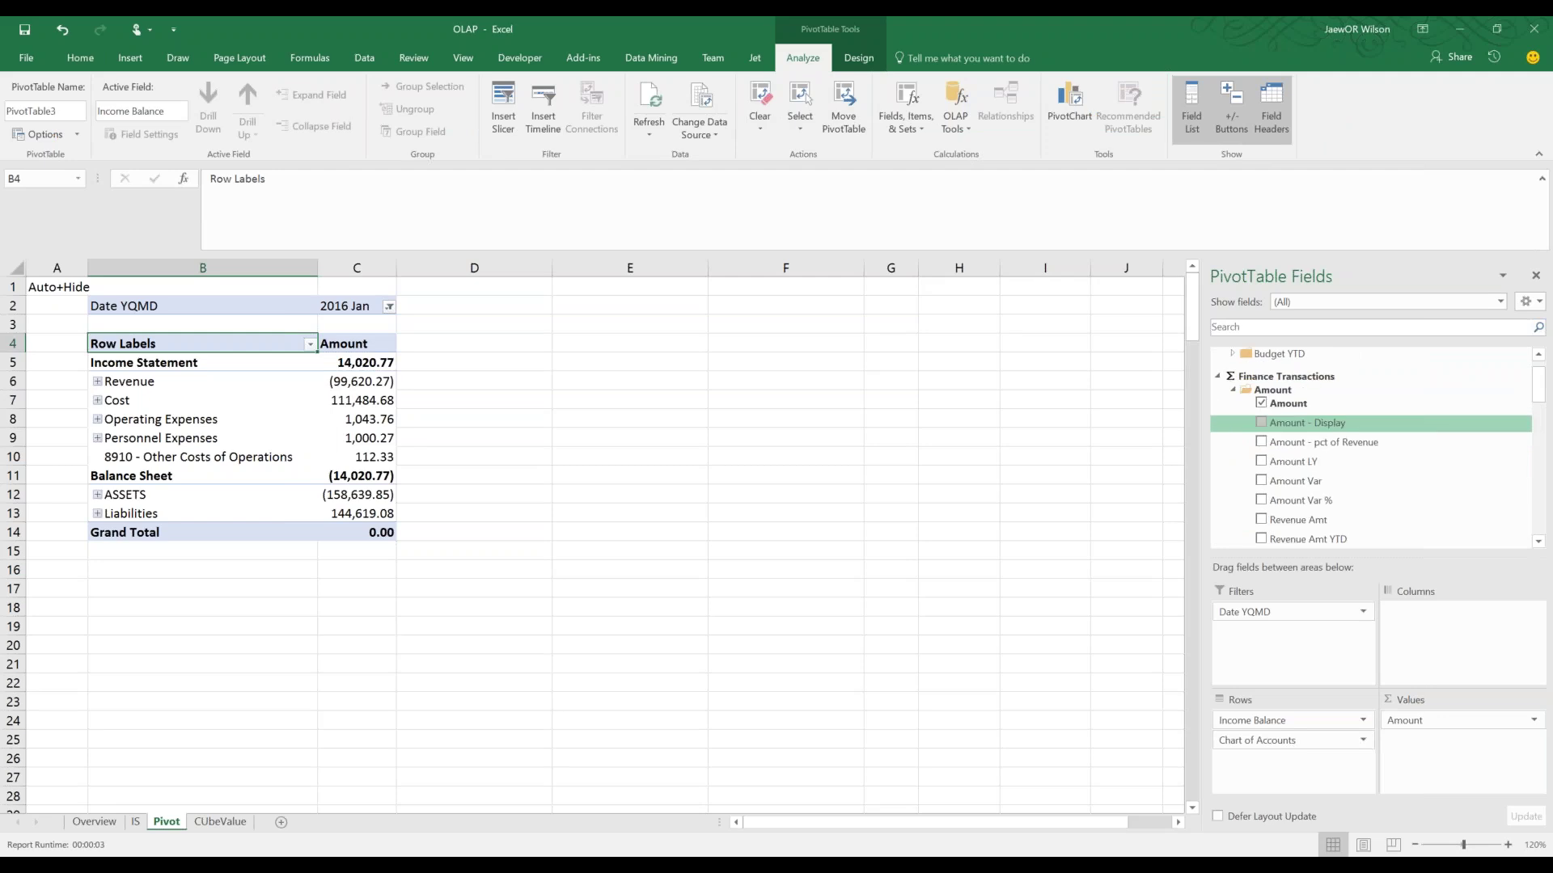
{"action": "scroll", "coordinate": [1294, 422], "scroll_direction": "down", "scroll_amount": 1}
{"action": "left_click_drag", "start_coordinate": [1308, 500], "coordinate": [1423, 734]}
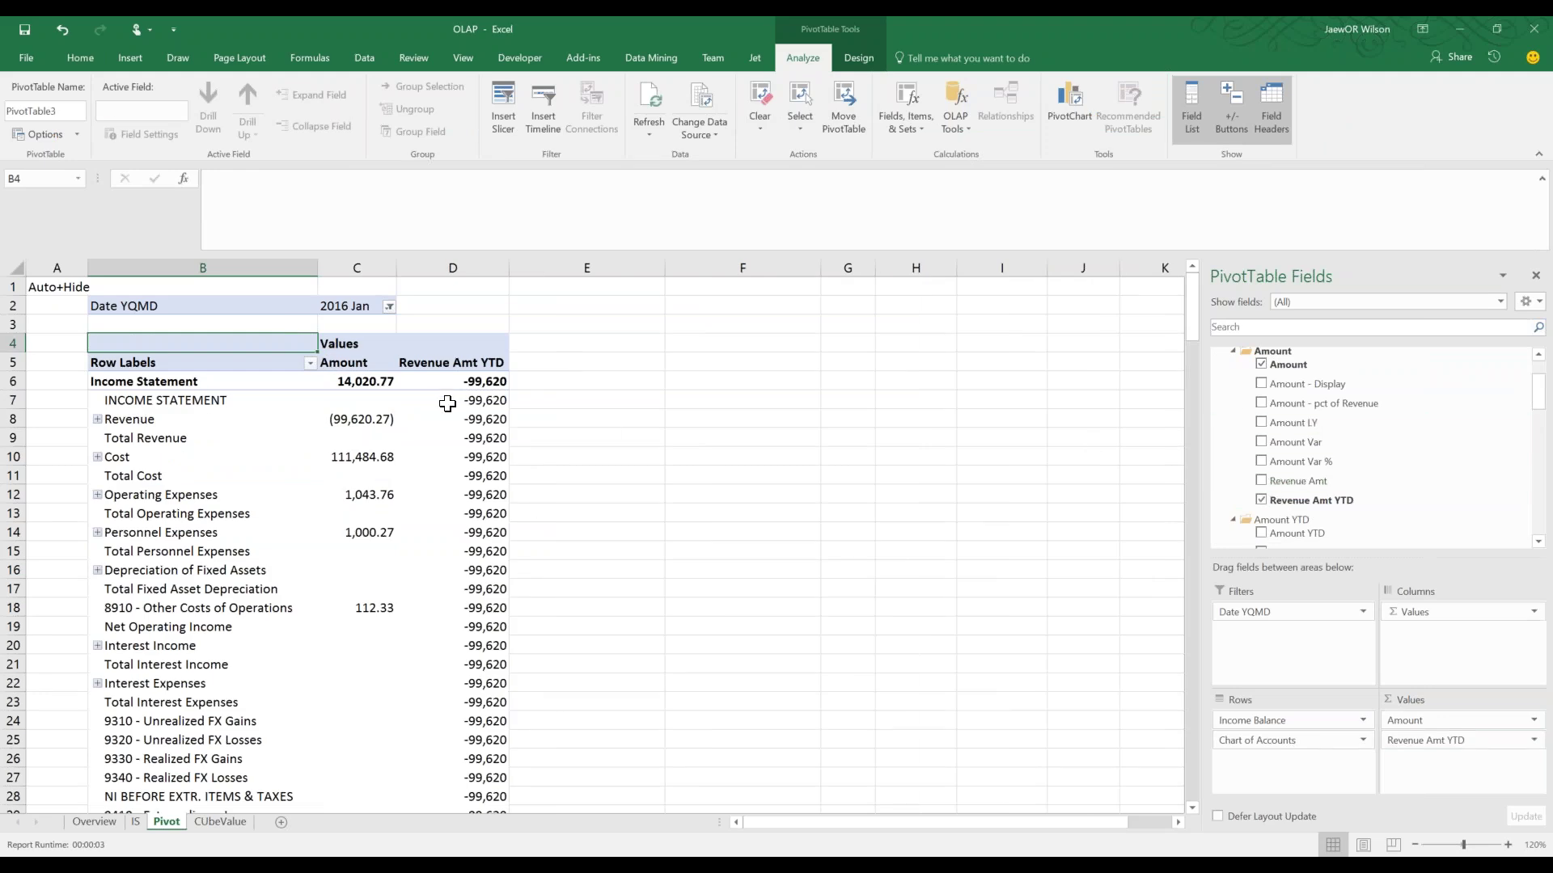
Filter the PivotTable to 2015 Dec to check the Revenue Amt YTD values, and undo the filter change
{"action": "left_click_drag", "start_coordinate": [447, 403], "coordinate": [453, 532]}
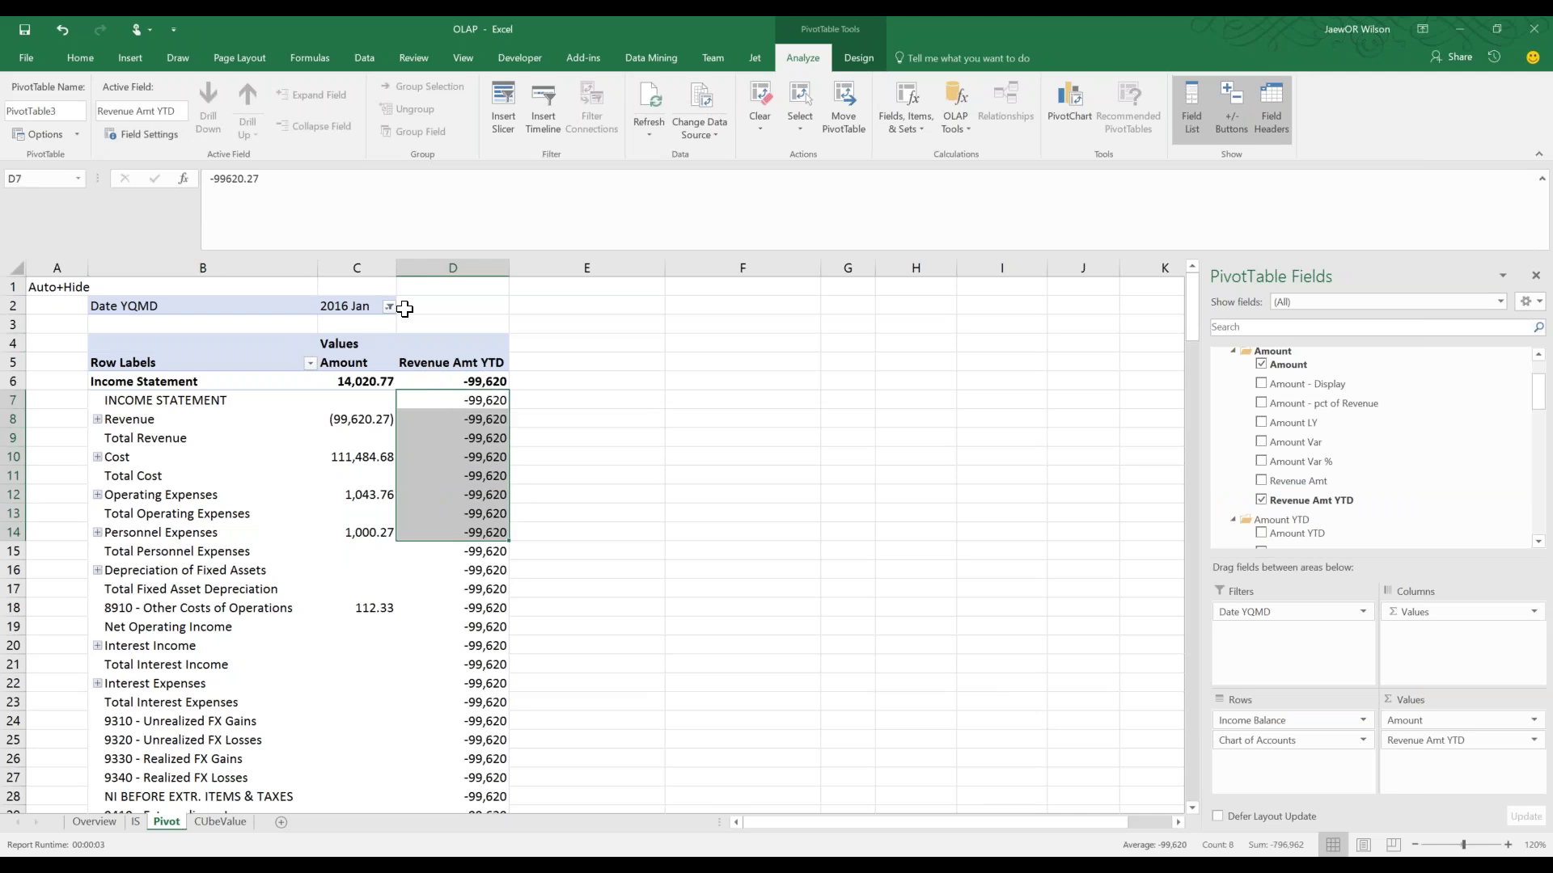
{"action": "left_click", "coordinate": [390, 306]}
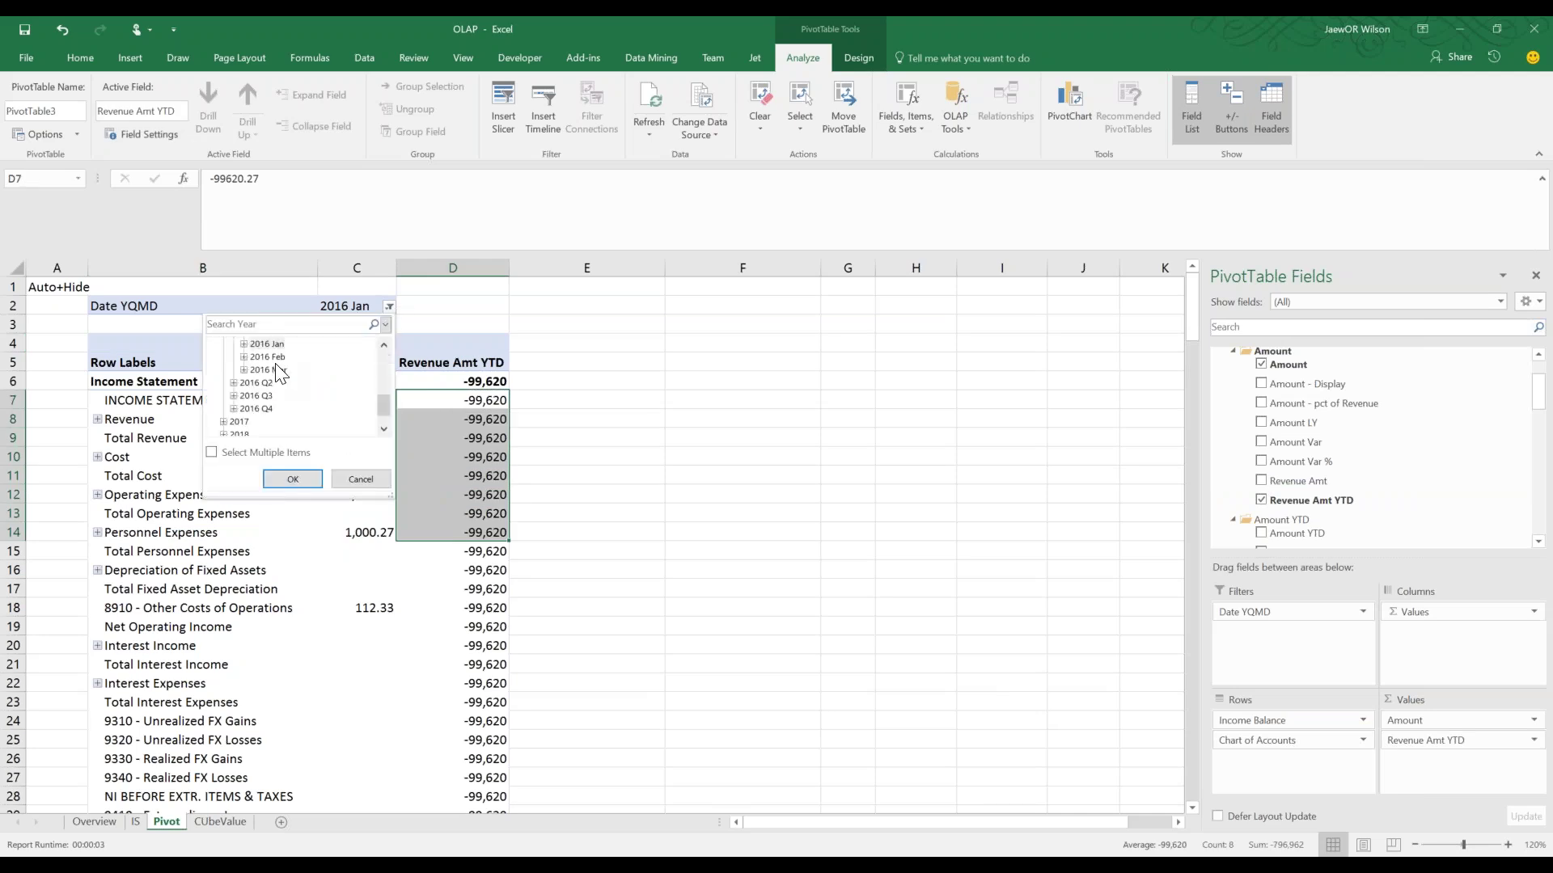
{"action": "left_click", "coordinate": [268, 383]}
{"action": "scroll", "coordinate": [267, 380], "scroll_direction": "up", "scroll_amount": 1}
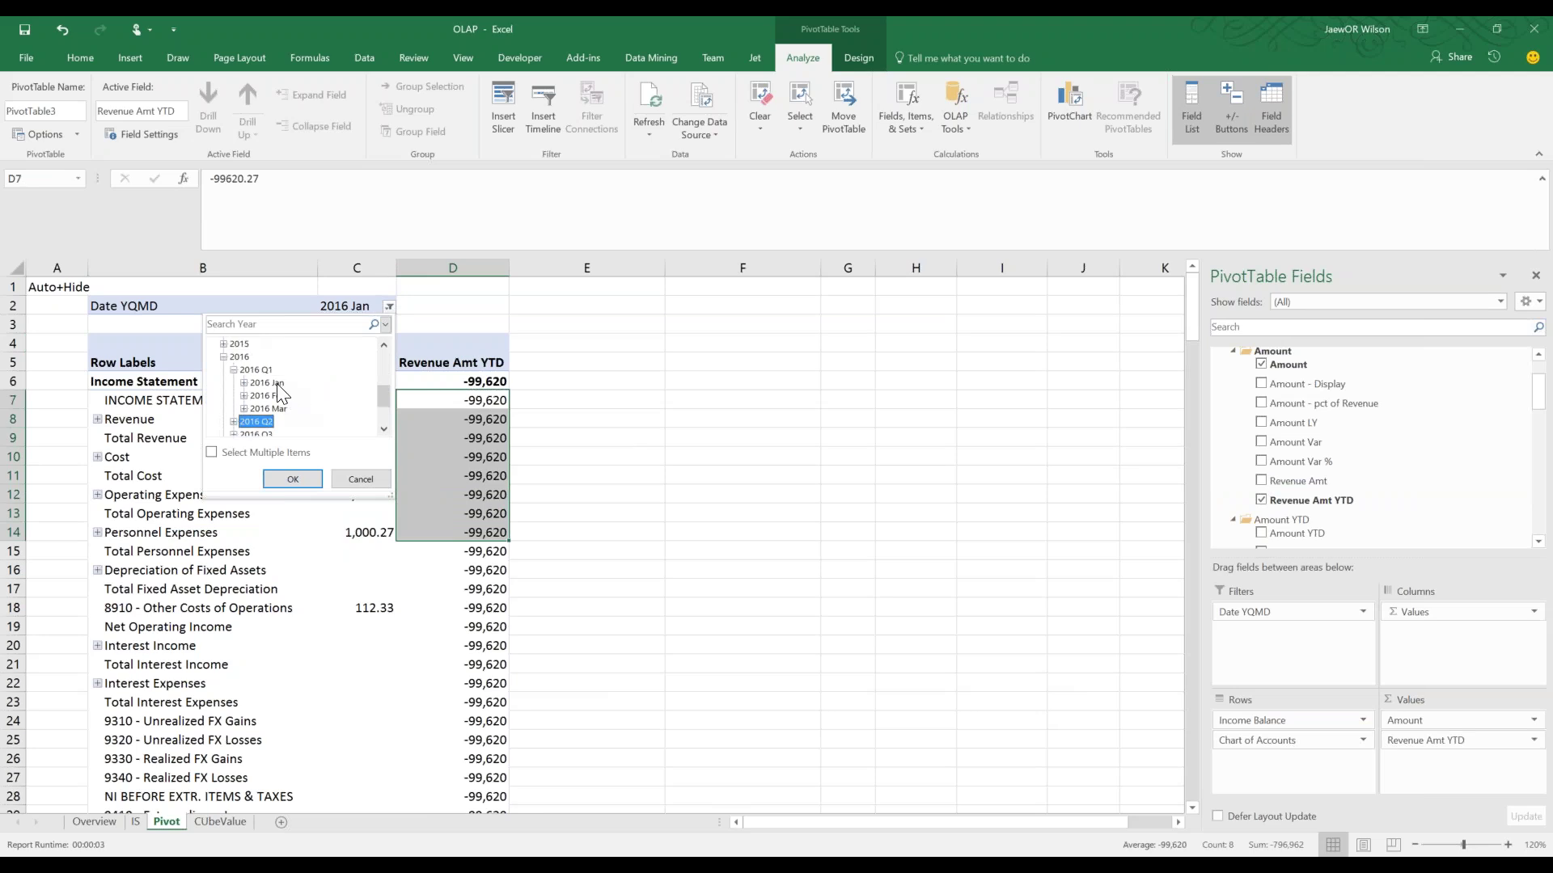
{"action": "left_click", "coordinate": [224, 344]}
{"action": "left_click", "coordinate": [234, 396]}
{"action": "left_click", "coordinate": [263, 429]}
{"action": "left_click", "coordinate": [293, 478]}
{"action": "left_click_drag", "start_coordinate": [452, 419], "coordinate": [469, 563]}
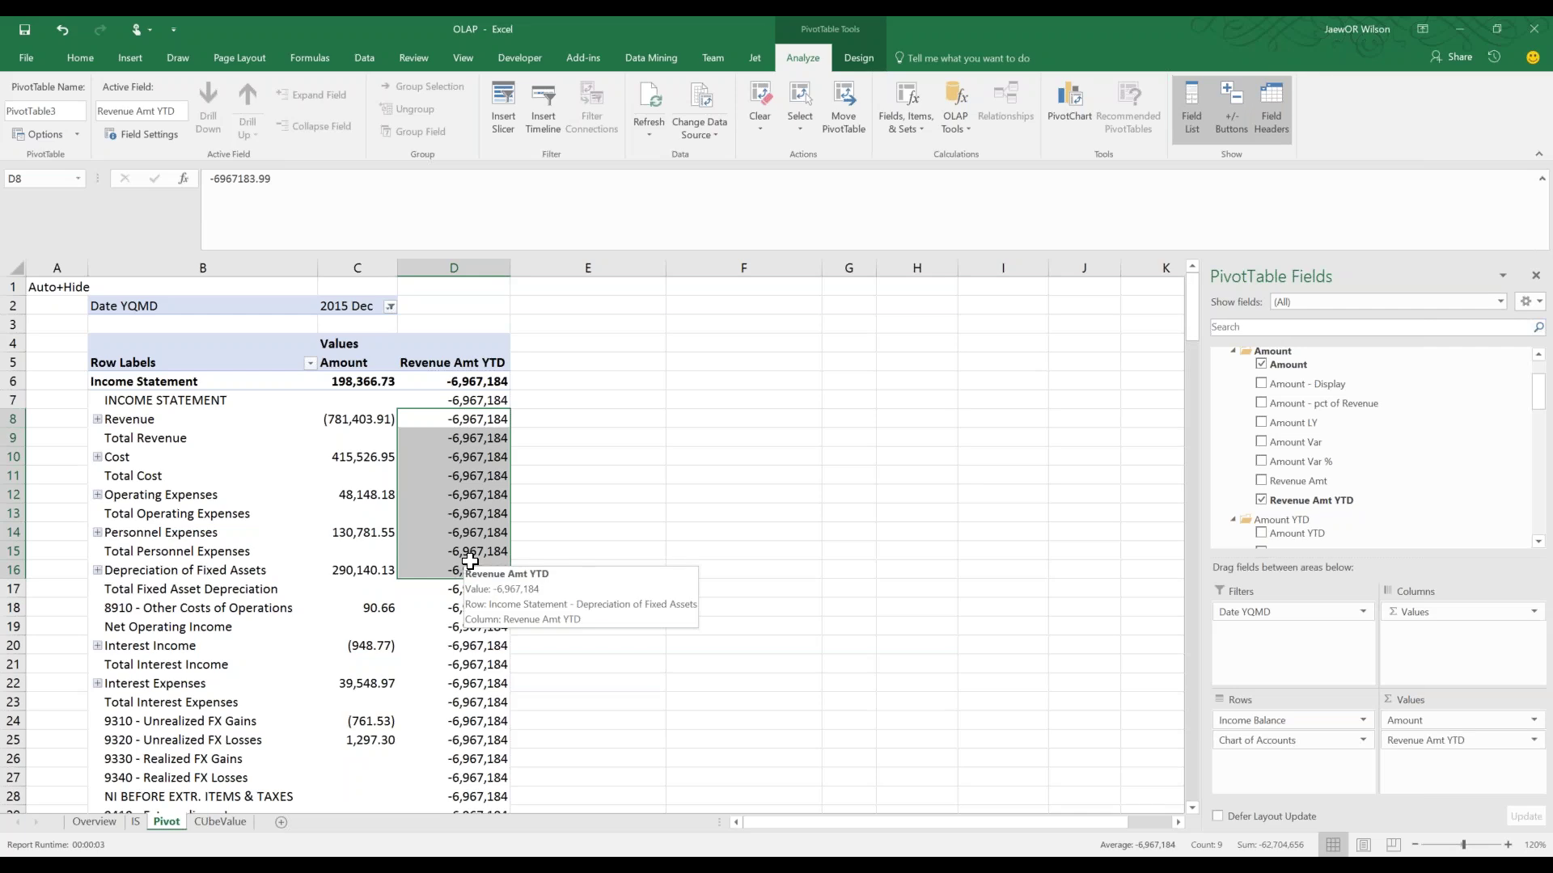
{"action": "key", "text": "ctrl+z"}
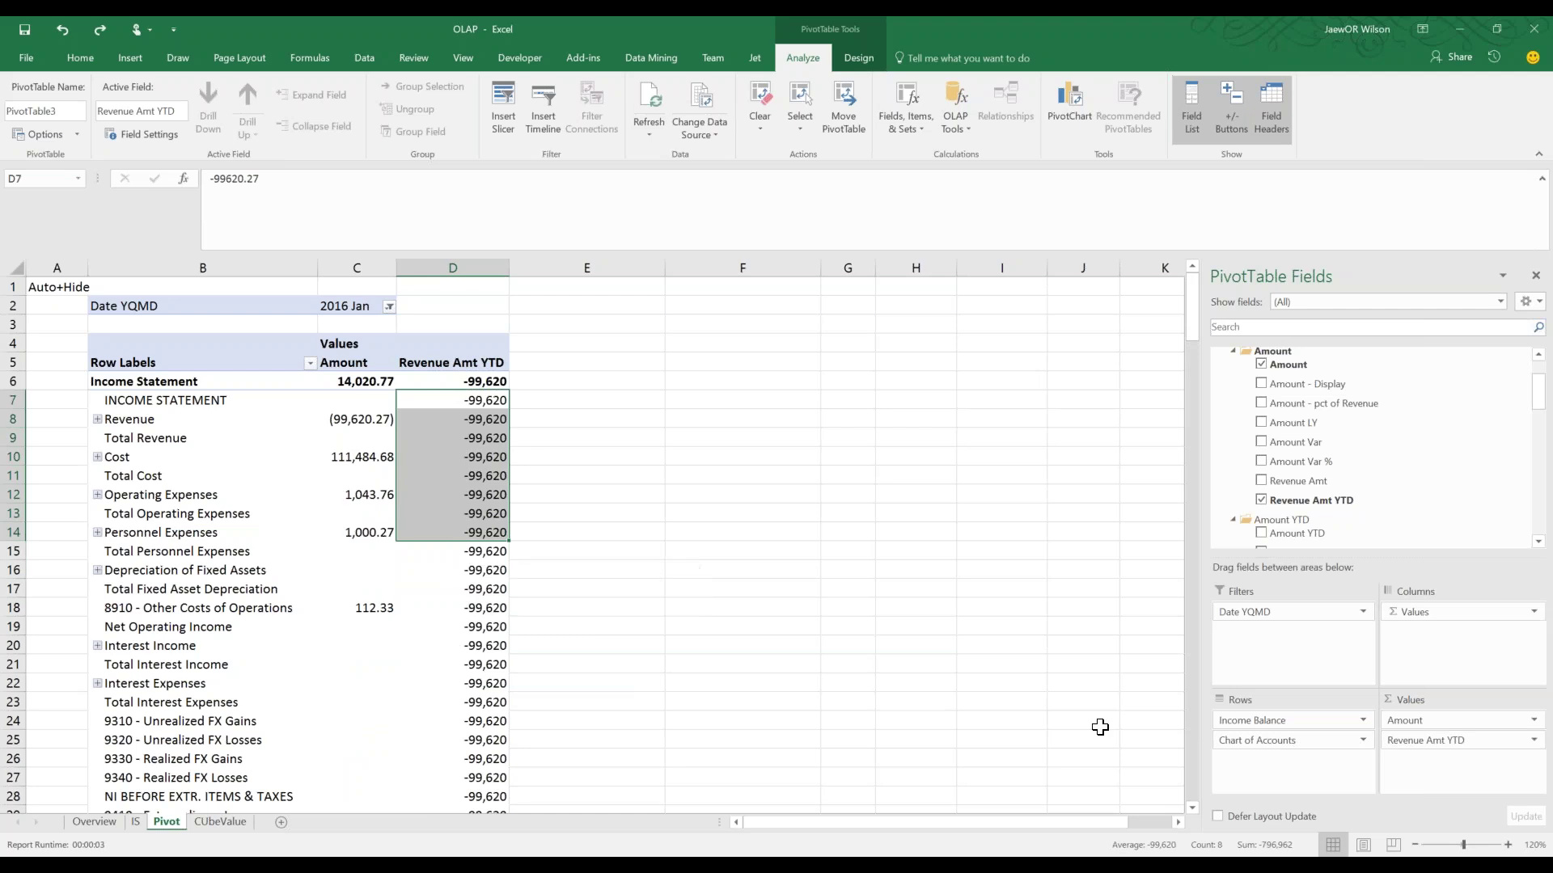
Switch to Jet Data Manager Server and copy the expression of the Amount - pct of Revenue measure
{"action": "key", "text": "ctrl+z"}
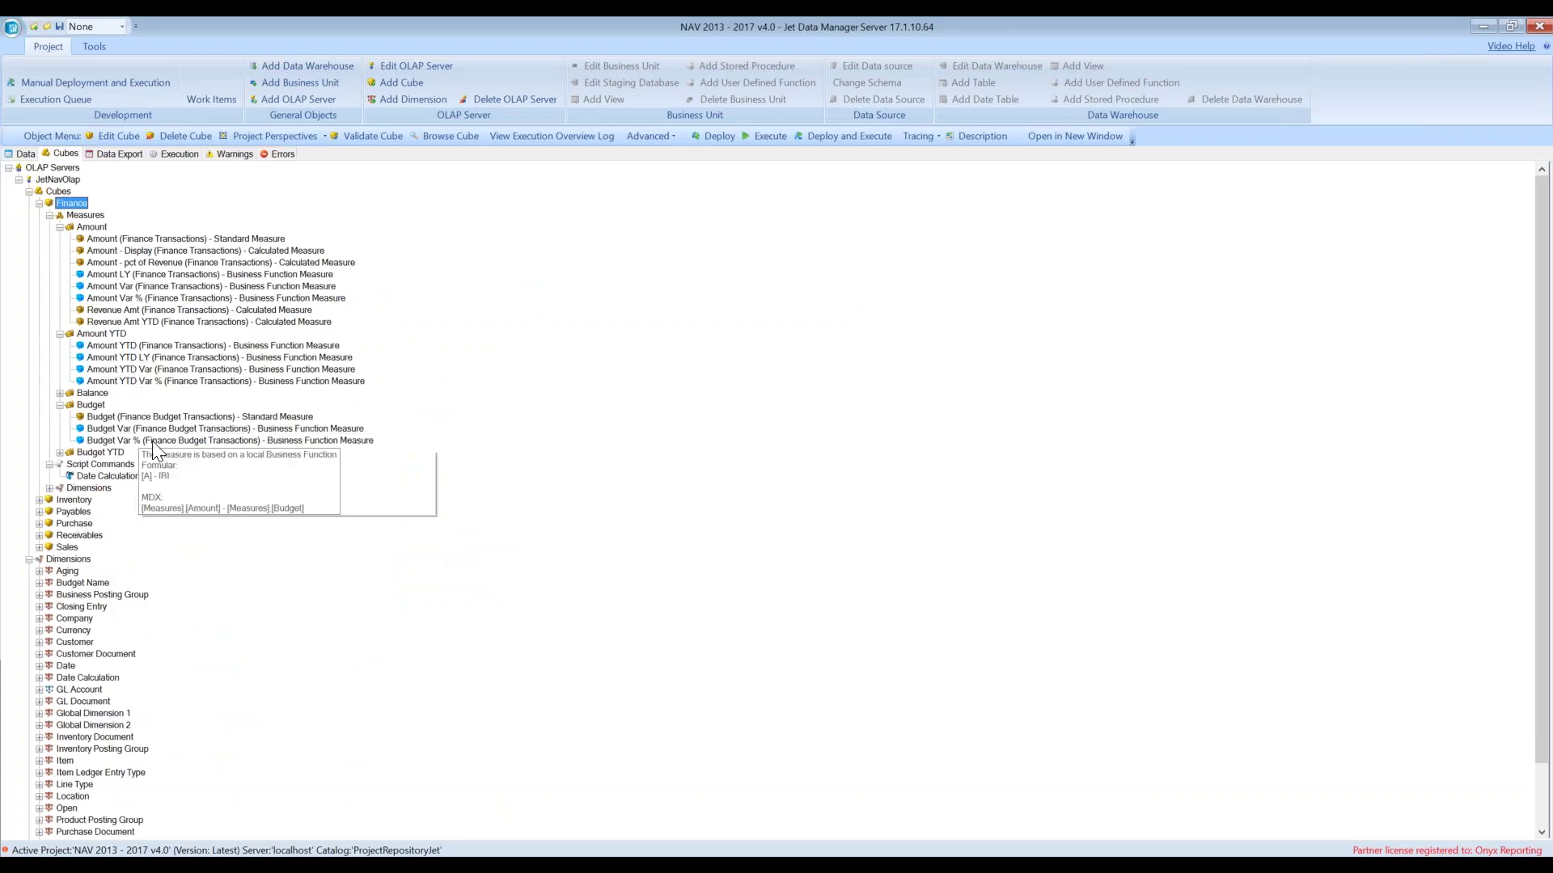
{"action": "mouse_move", "coordinate": [123, 327]}
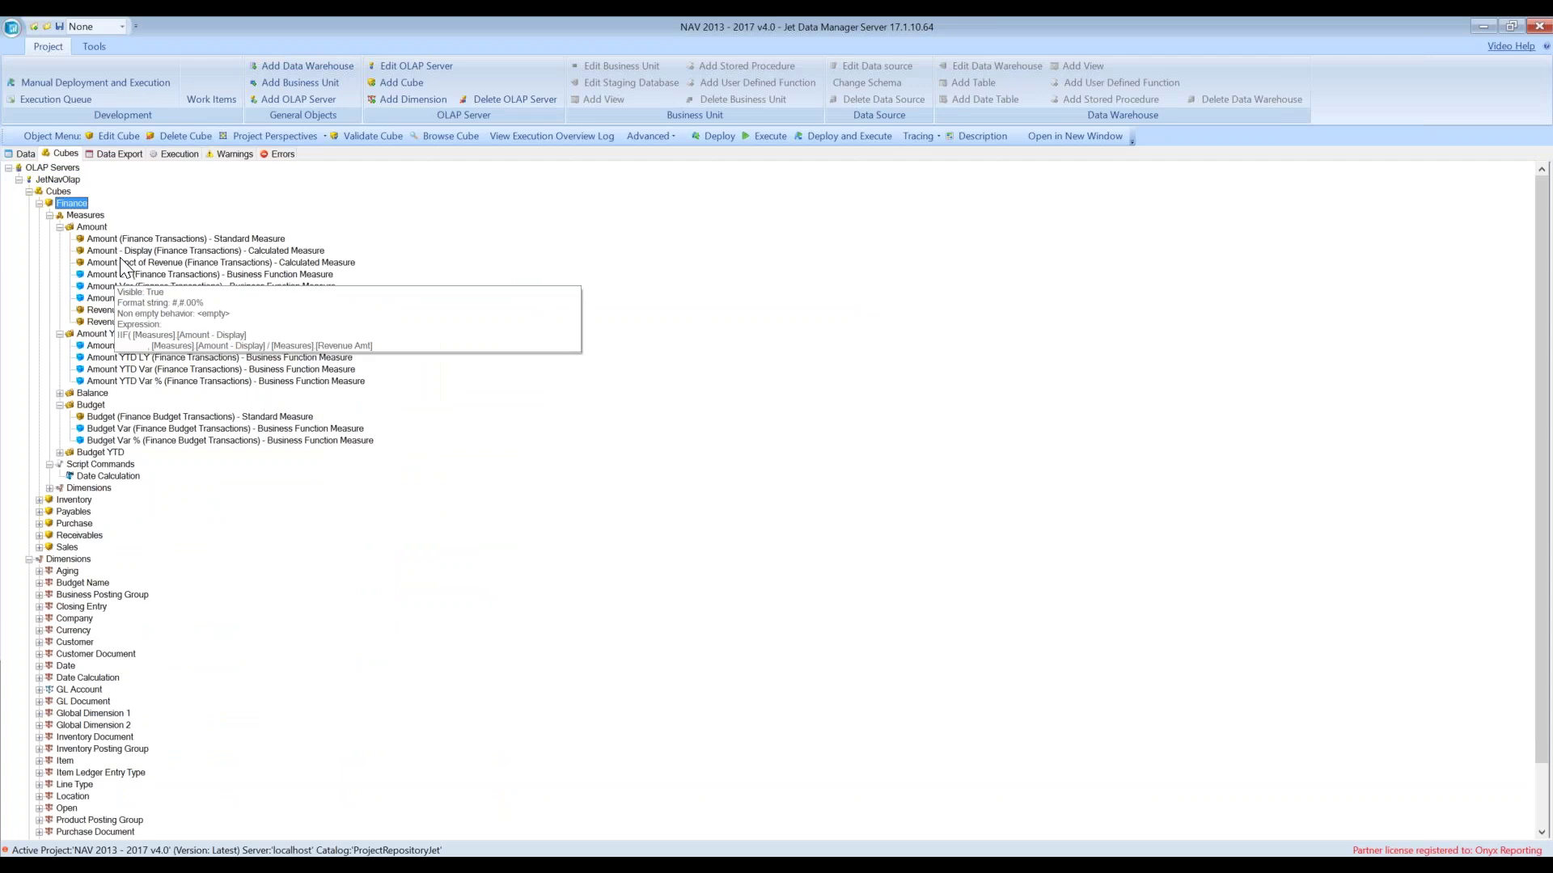
{"action": "left_click", "coordinate": [91, 226]}
{"action": "mouse_move", "coordinate": [131, 290]}
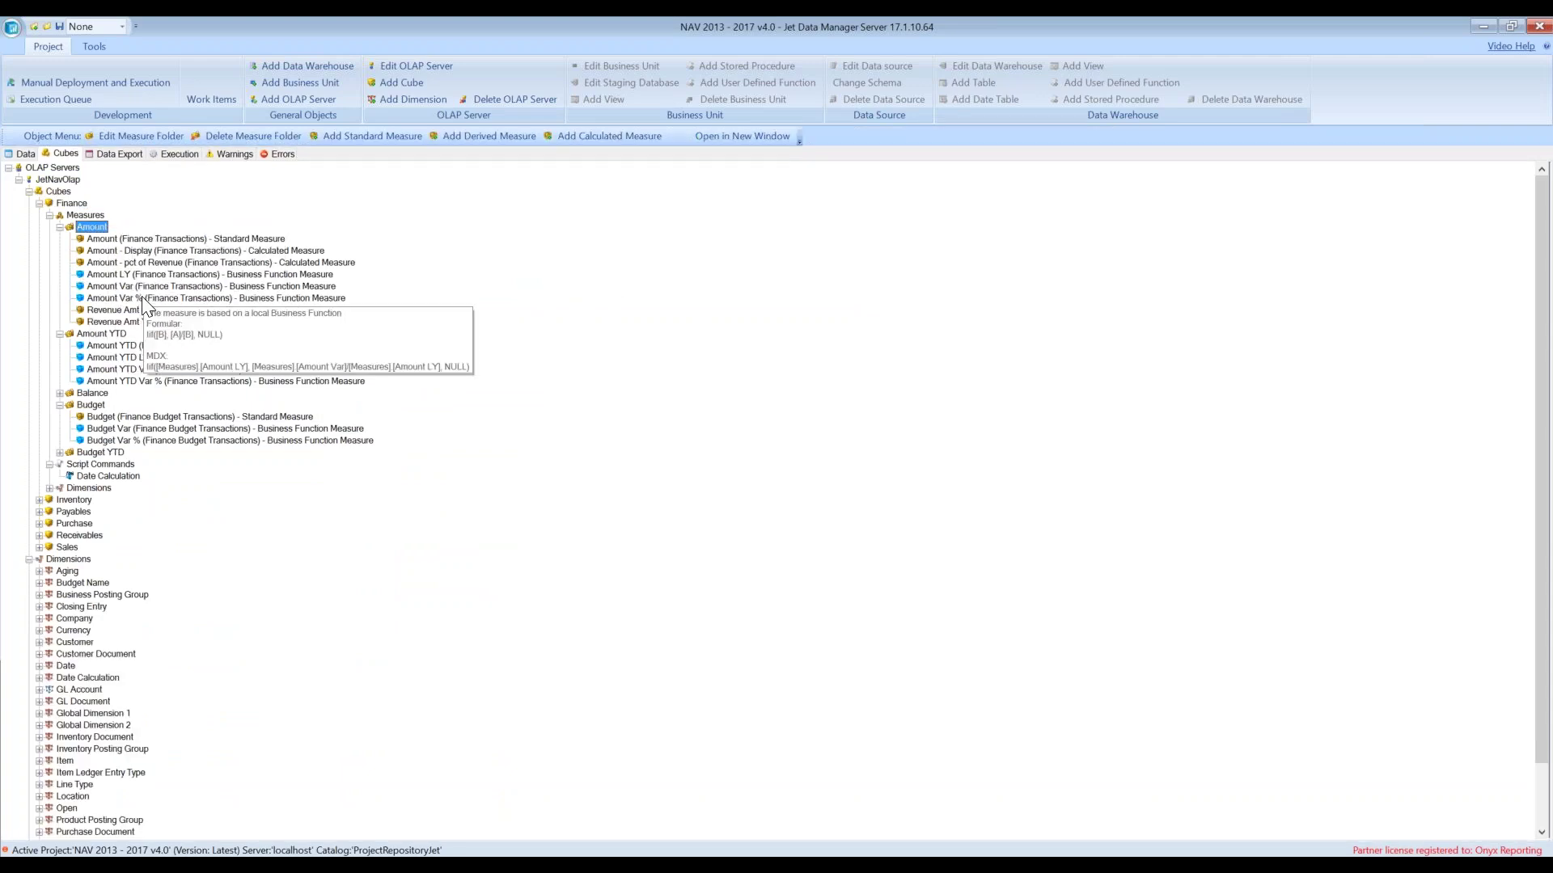
{"action": "double_click", "coordinate": [148, 262]}
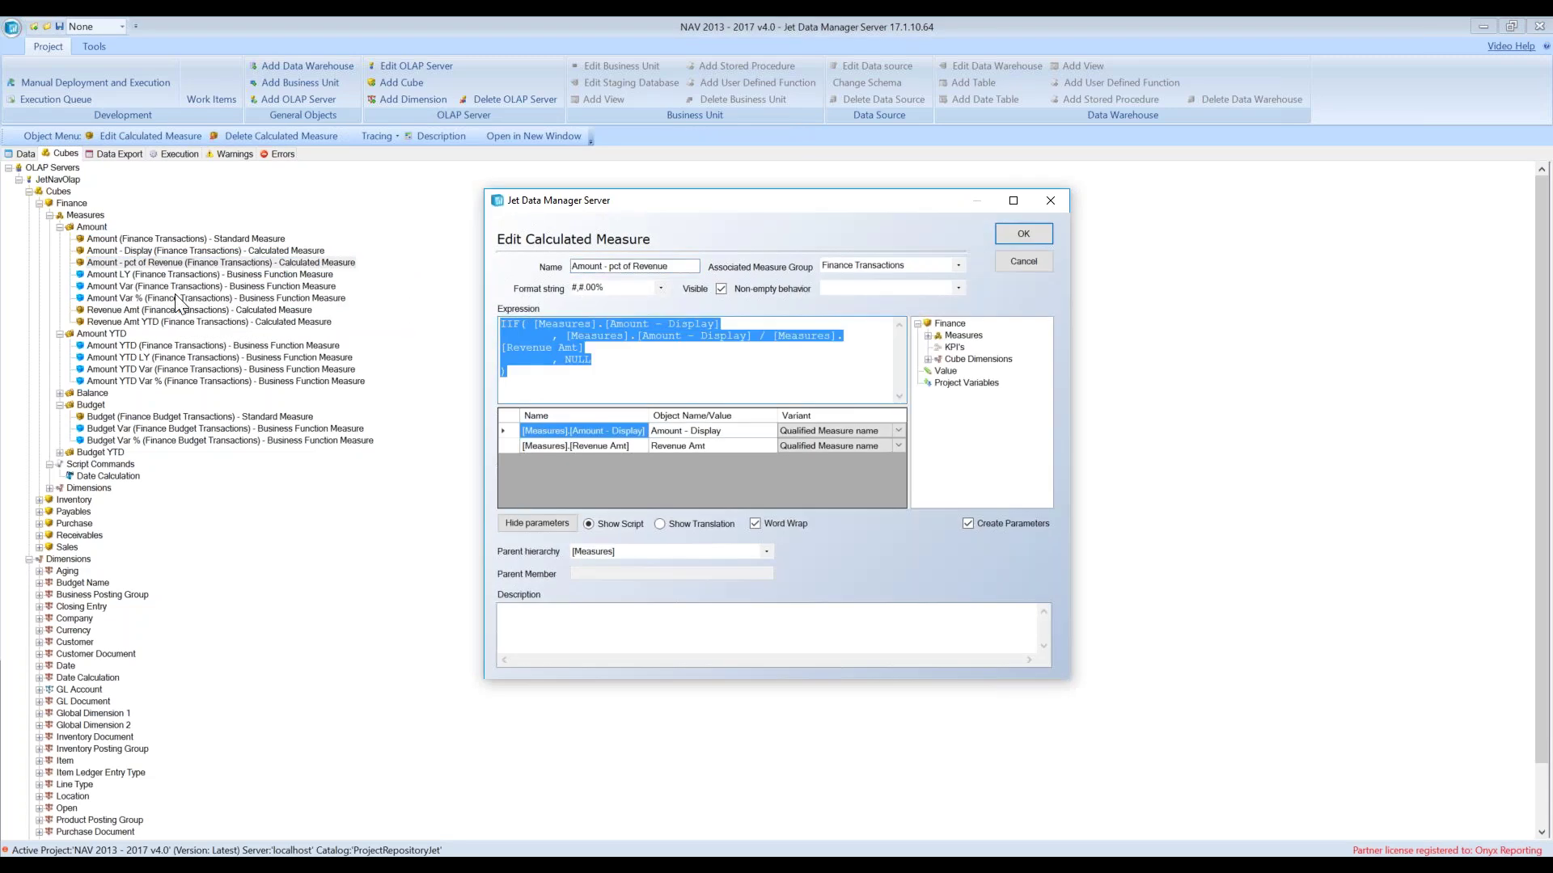
{"action": "key", "text": "Escape"}
Add a calculated measure named Amount YTD - Pct of Revenue to the Amount folder, using the copied IIF expression
{"action": "right_click", "coordinate": [101, 224]}
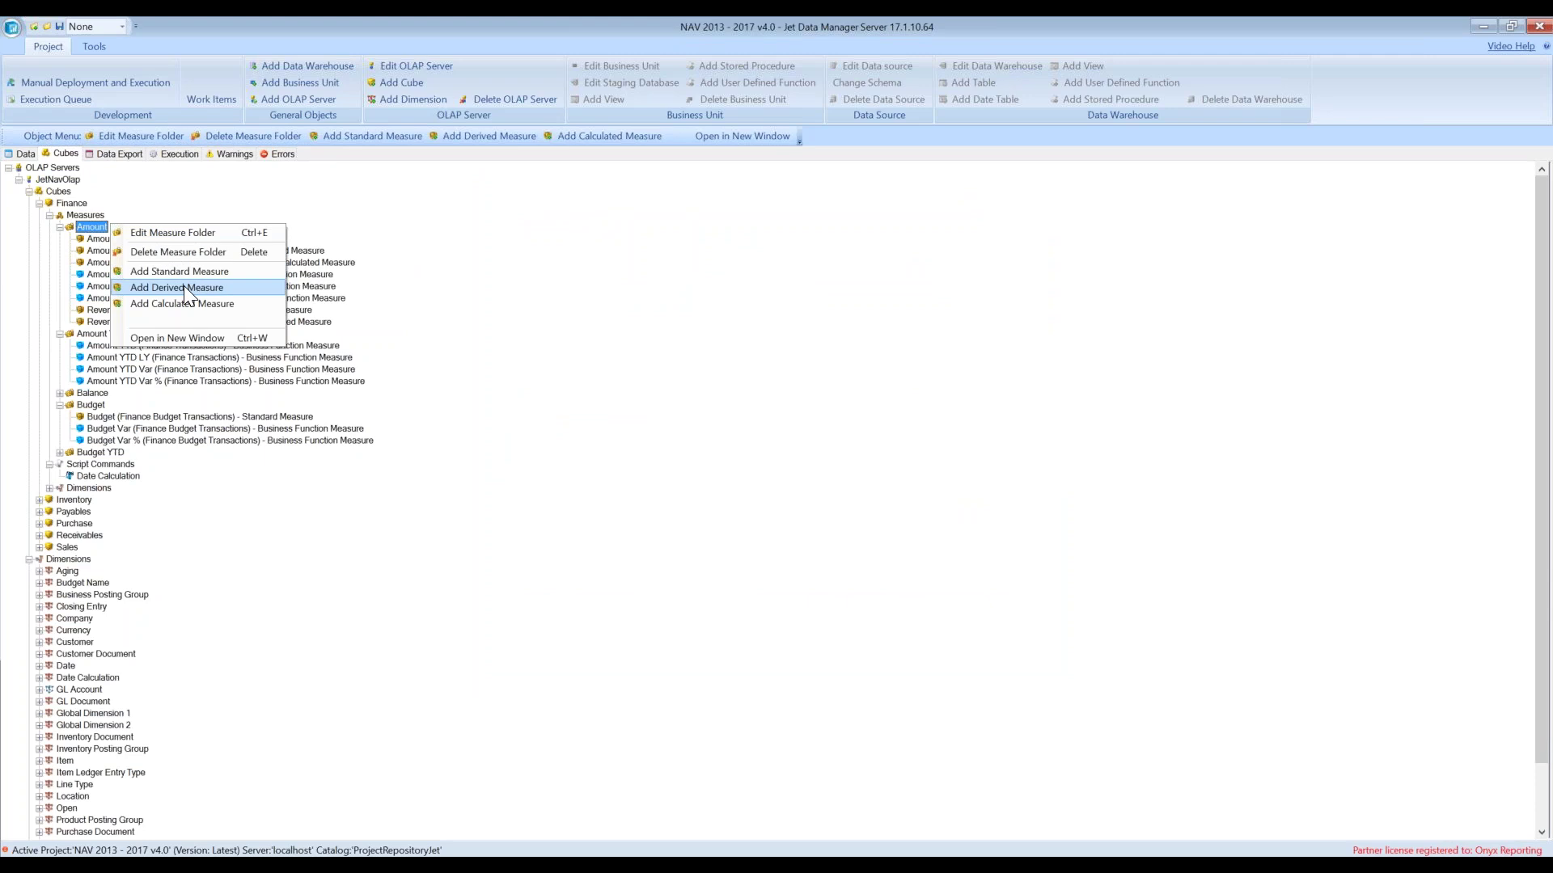
{"action": "left_click", "coordinate": [184, 302]}
{"action": "left_click", "coordinate": [752, 361]}
{"action": "type", "text": "IIF( [Measures].[Amount - Display]         , [Measures].[Amount - Display] / [Measures].[Revenue Amt]         , NULL )"}
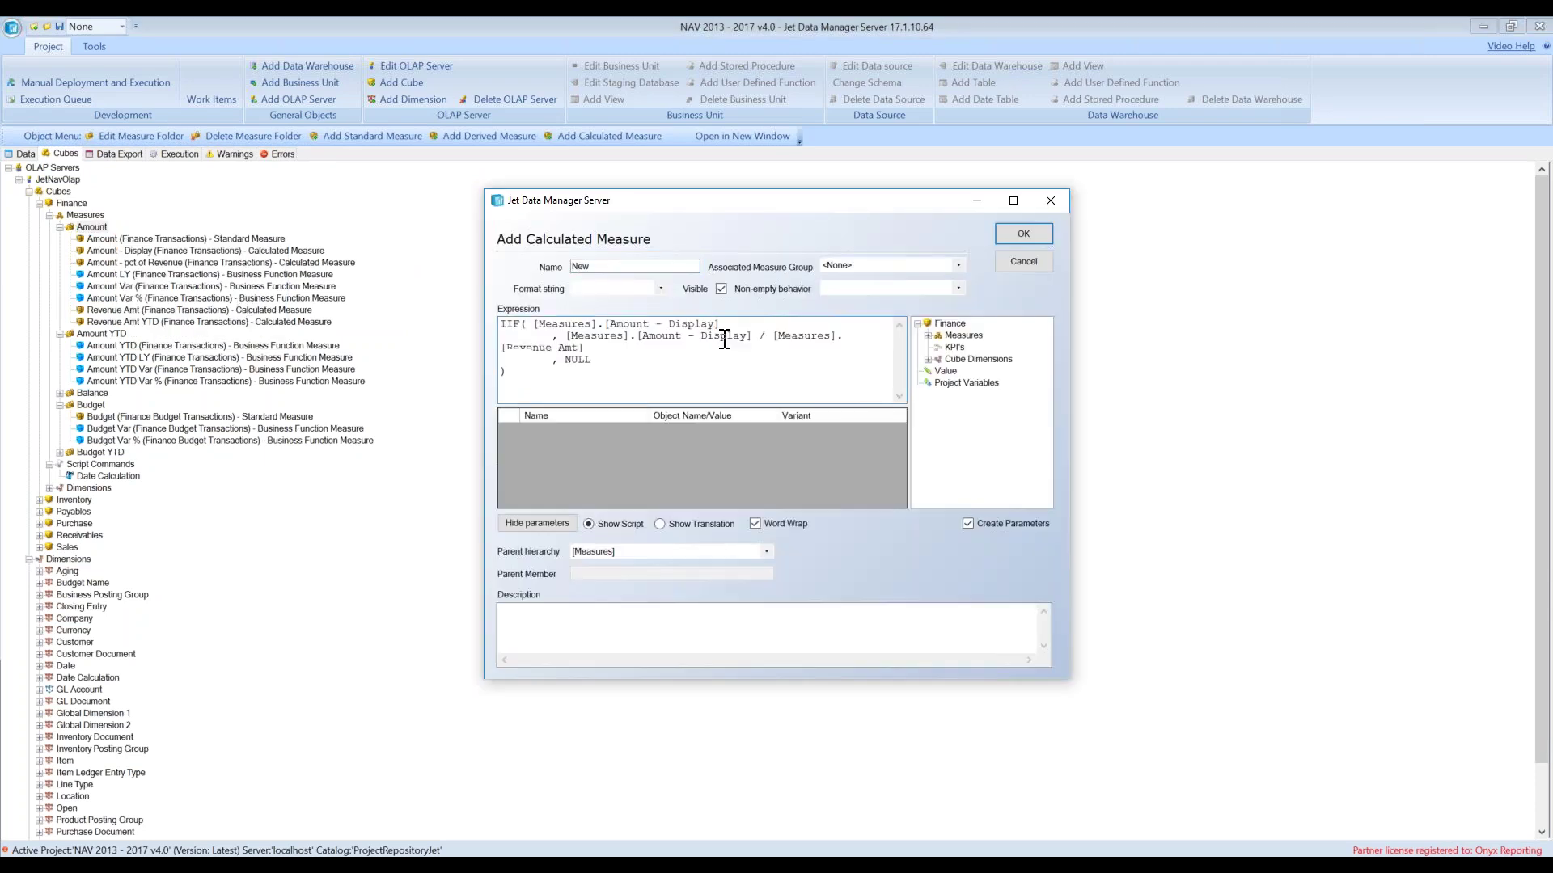
{"action": "double_click", "coordinate": [578, 266]}
{"action": "type", "text": "Amount YTD - Pct of Revenue"}
Change the expression's references to [Amount YTD - Display] and [Revenue Amt YTD], and save the measure
{"action": "left_click", "coordinate": [648, 323]}
{"action": "type", "text": "YTD"}
{"action": "left_click_drag", "start_coordinate": [690, 343], "coordinate": [697, 333]}
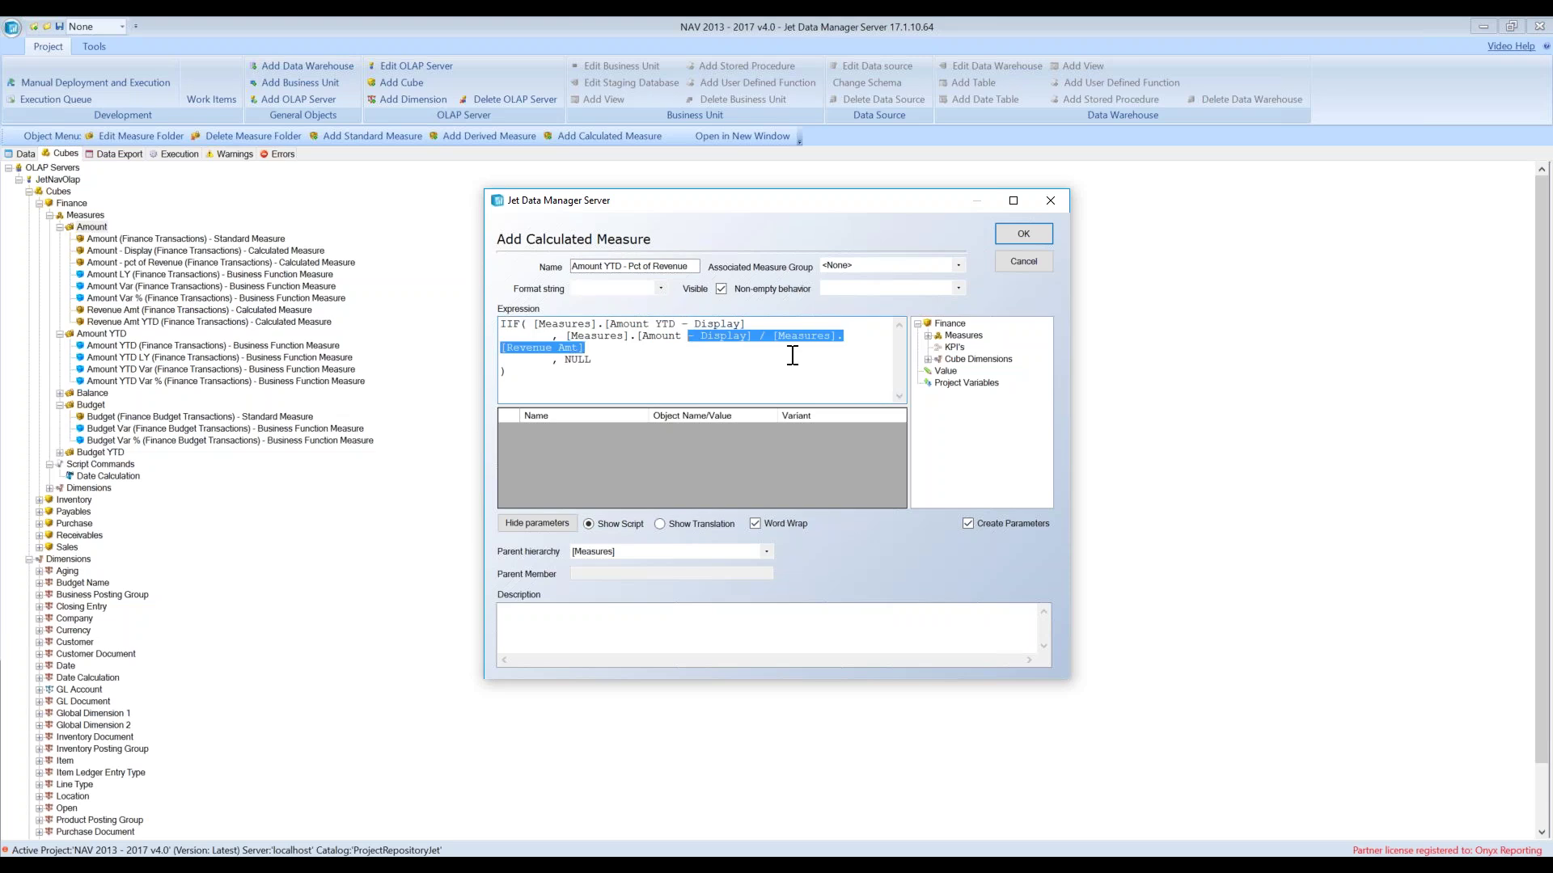
{"action": "key", "text": "Left"}
{"action": "type", "text": "YTD"}
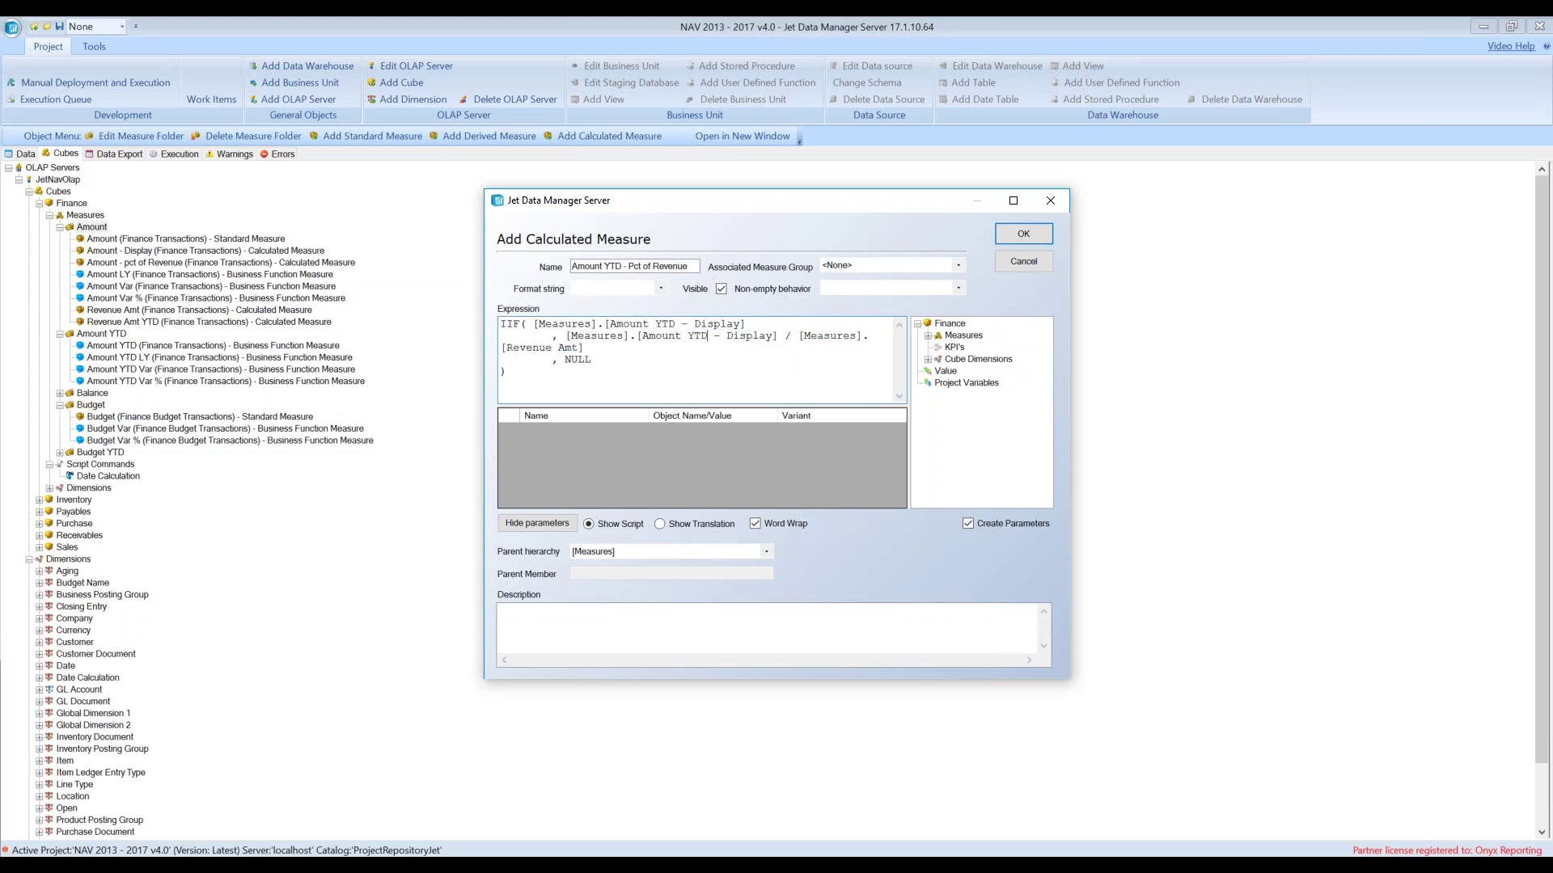
{"action": "left_click", "coordinate": [579, 348]}
{"action": "left_click_drag", "start_coordinate": [772, 342], "coordinate": [503, 324]}
{"action": "left_click", "coordinate": [648, 336]}
{"action": "left_click_drag", "start_coordinate": [644, 336], "coordinate": [778, 340]}
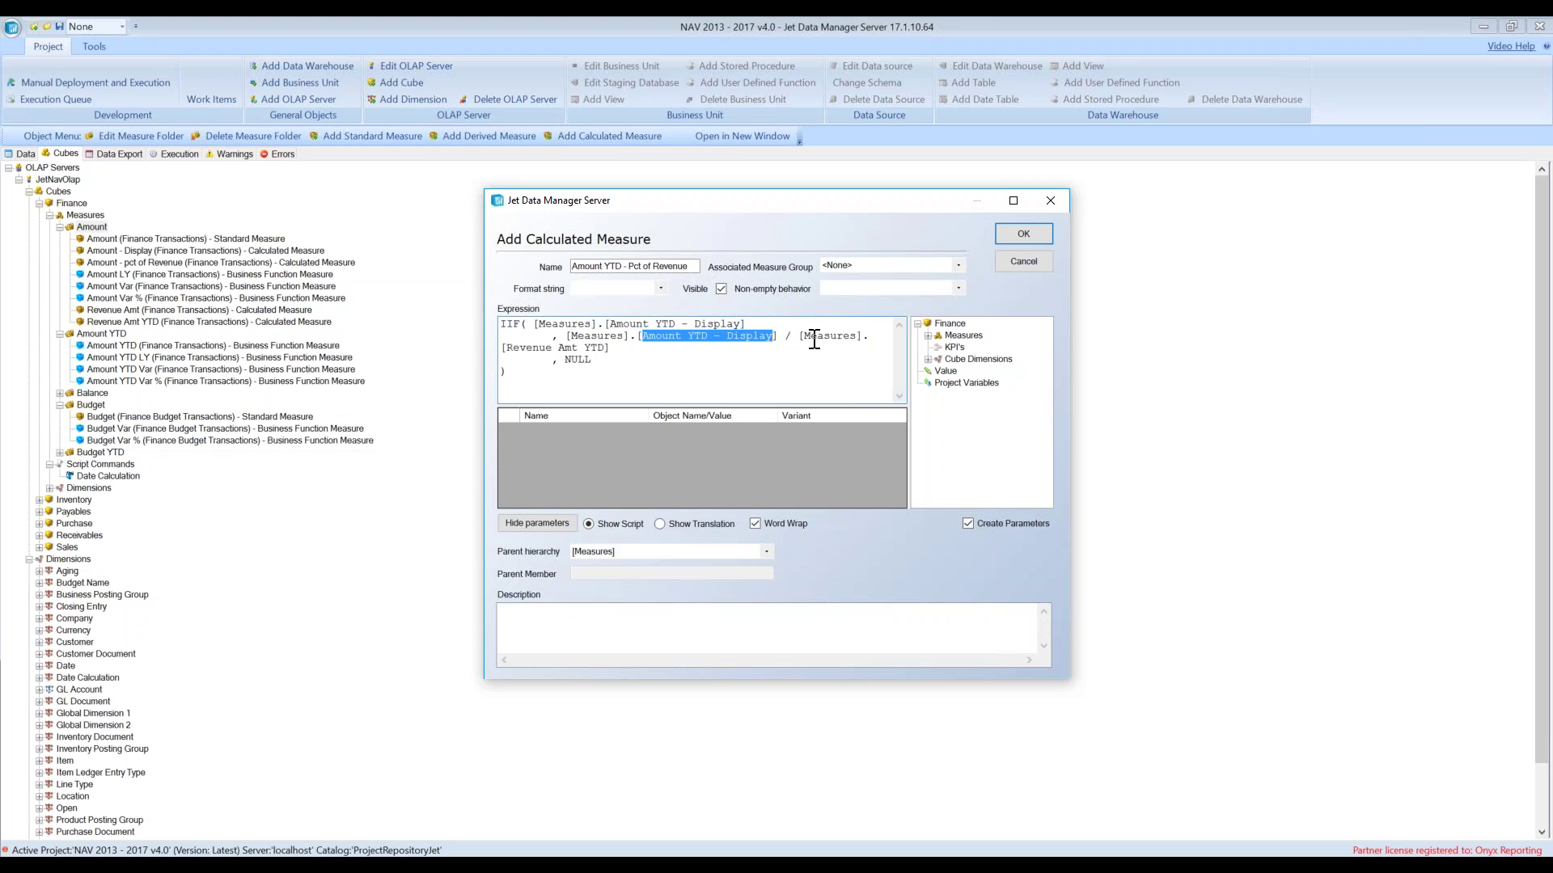
{"action": "left_click", "coordinate": [1017, 241]}
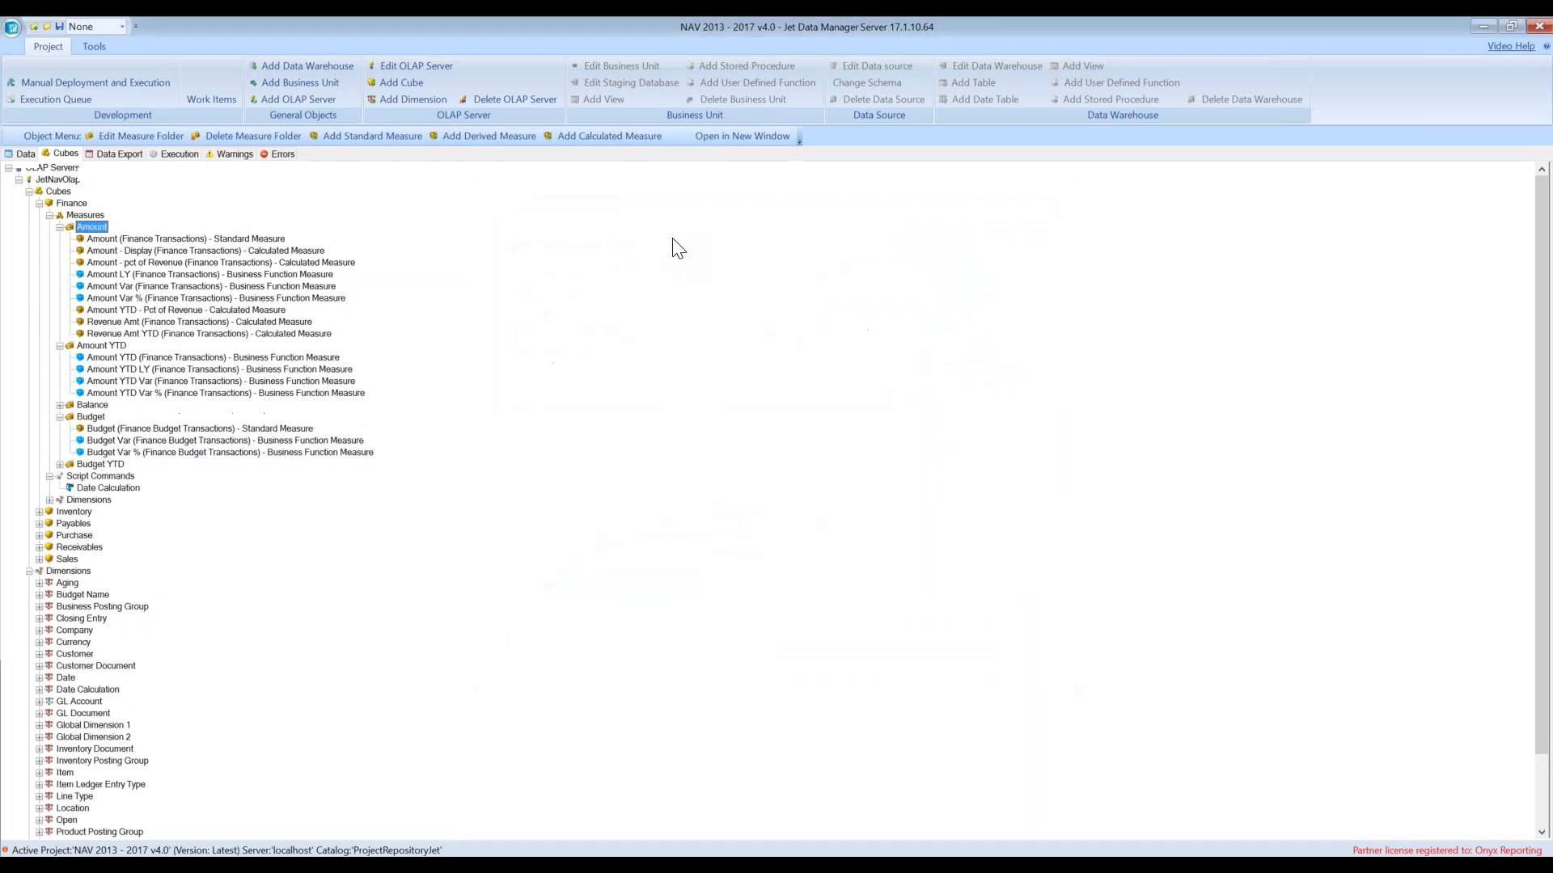
Set the [Measure] parameter of the Amount YTD business function measure to Amount - Display and save it
{"action": "left_click", "coordinate": [146, 252]}
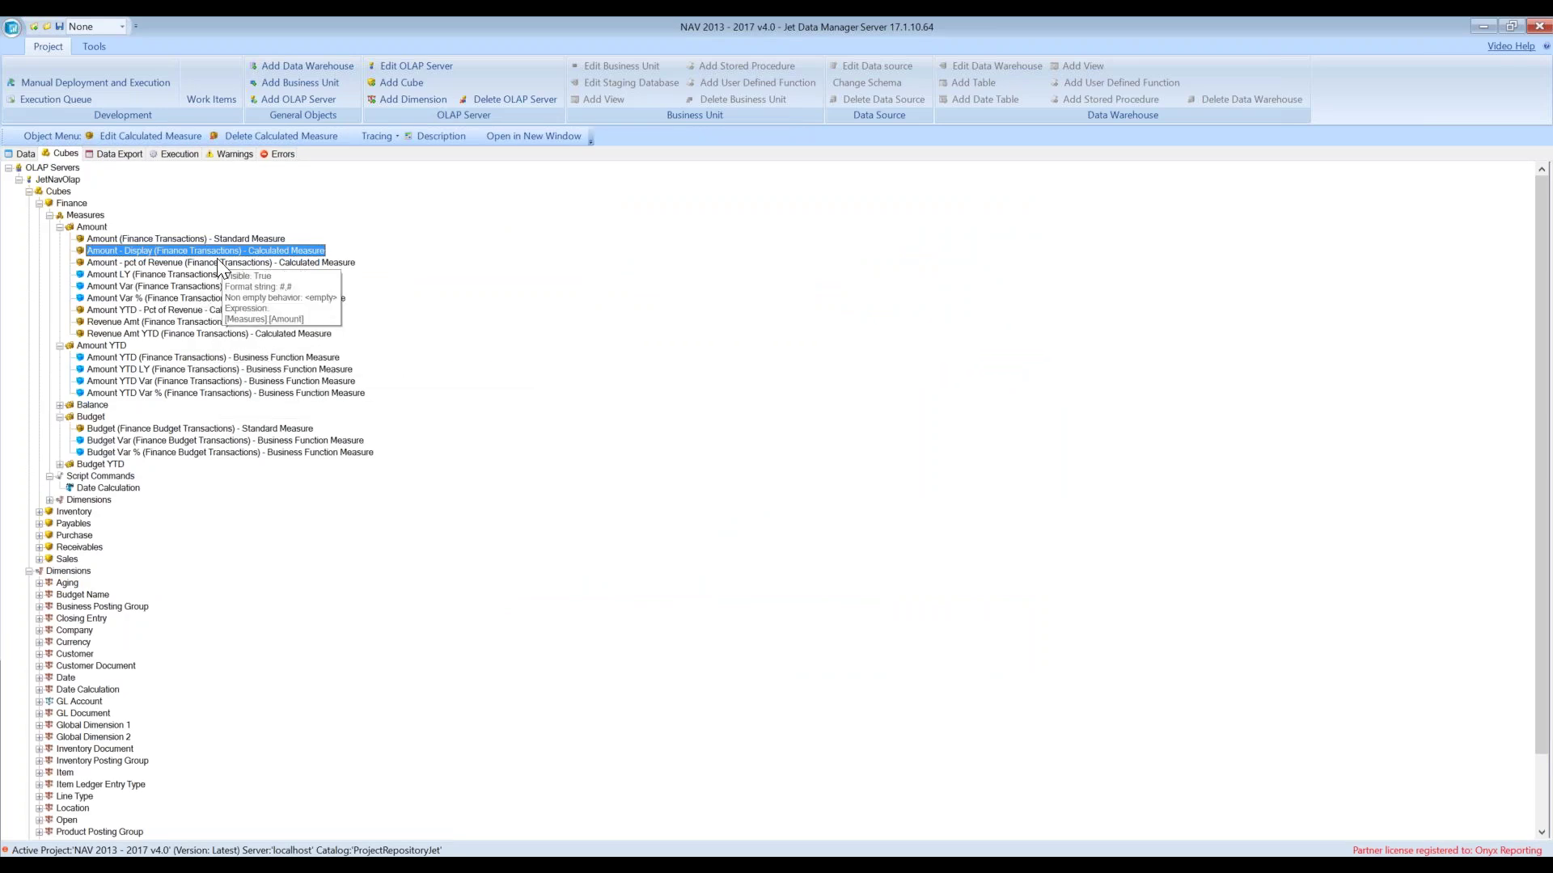
{"action": "left_click", "coordinate": [162, 312]}
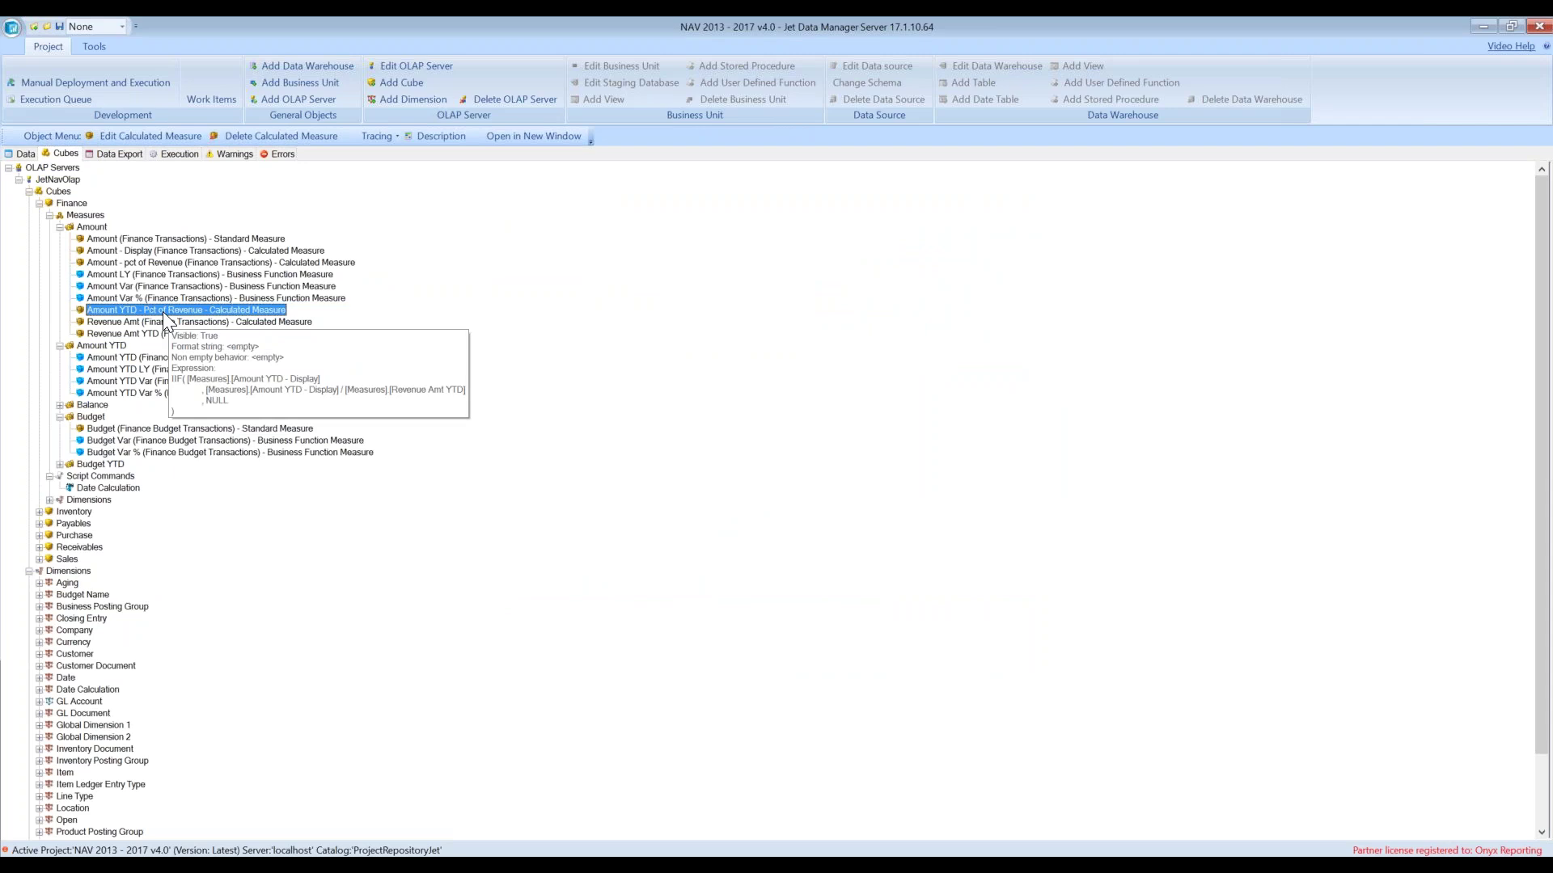
{"action": "left_click", "coordinate": [121, 356]}
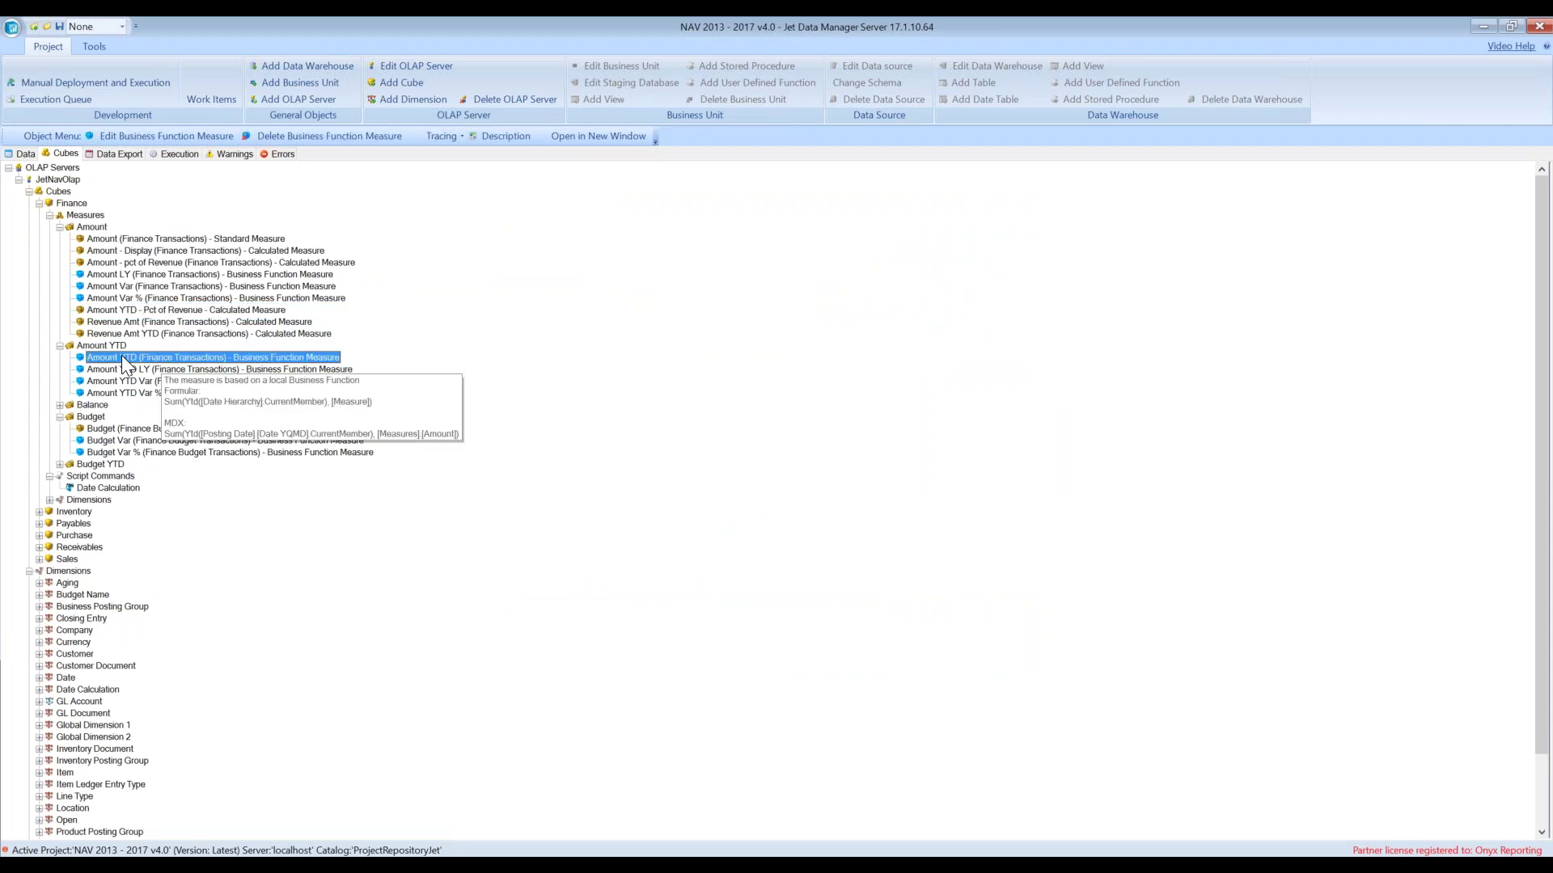
{"action": "double_click", "coordinate": [121, 355]}
{"action": "left_click", "coordinate": [779, 623]}
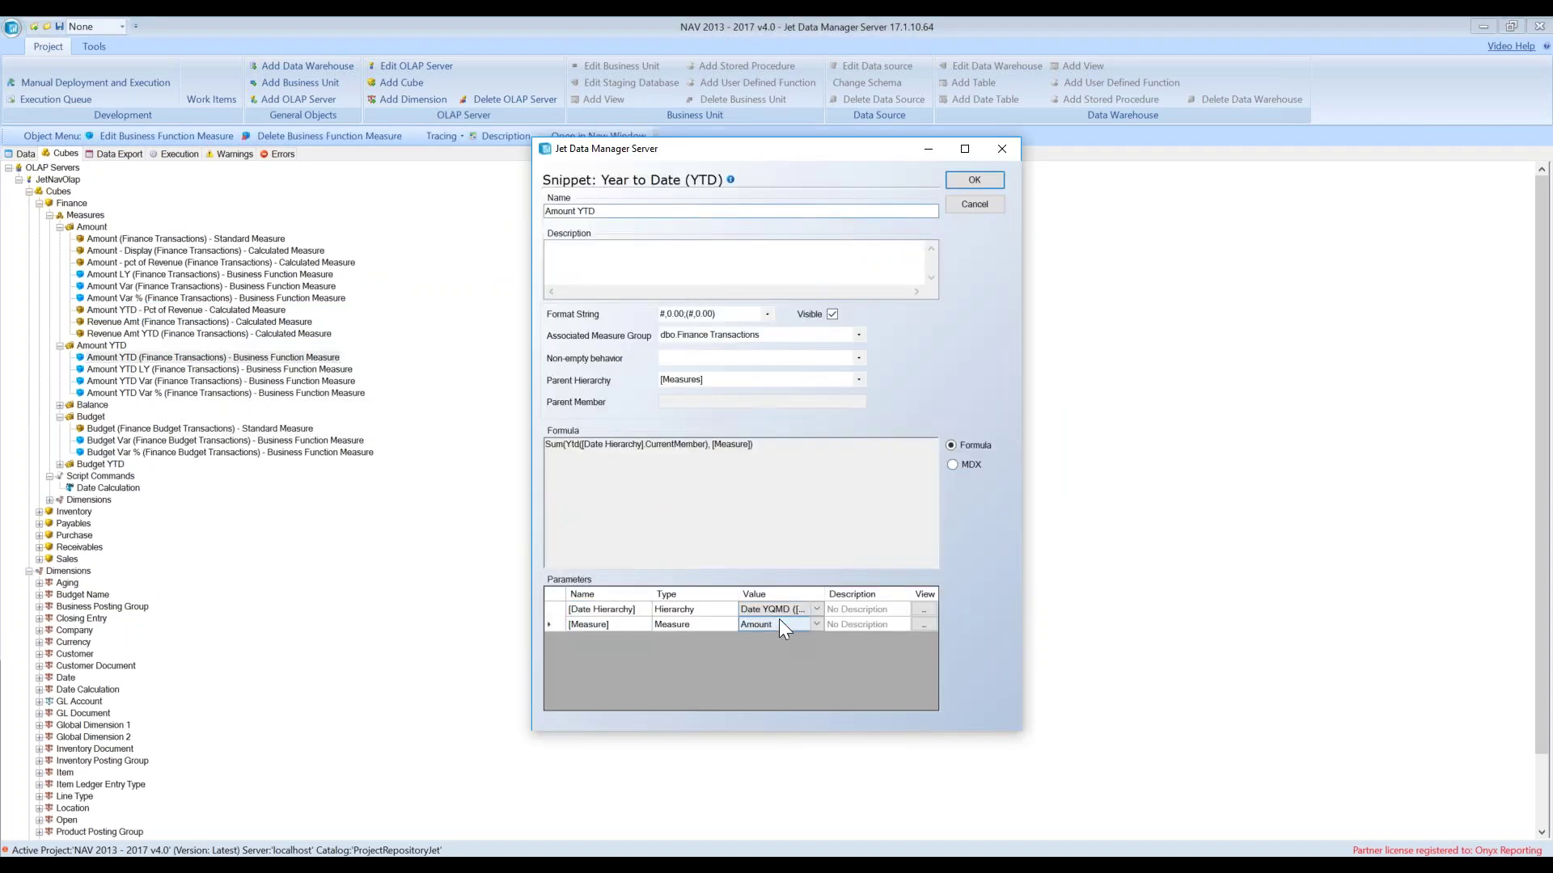
{"action": "left_click", "coordinate": [813, 624]}
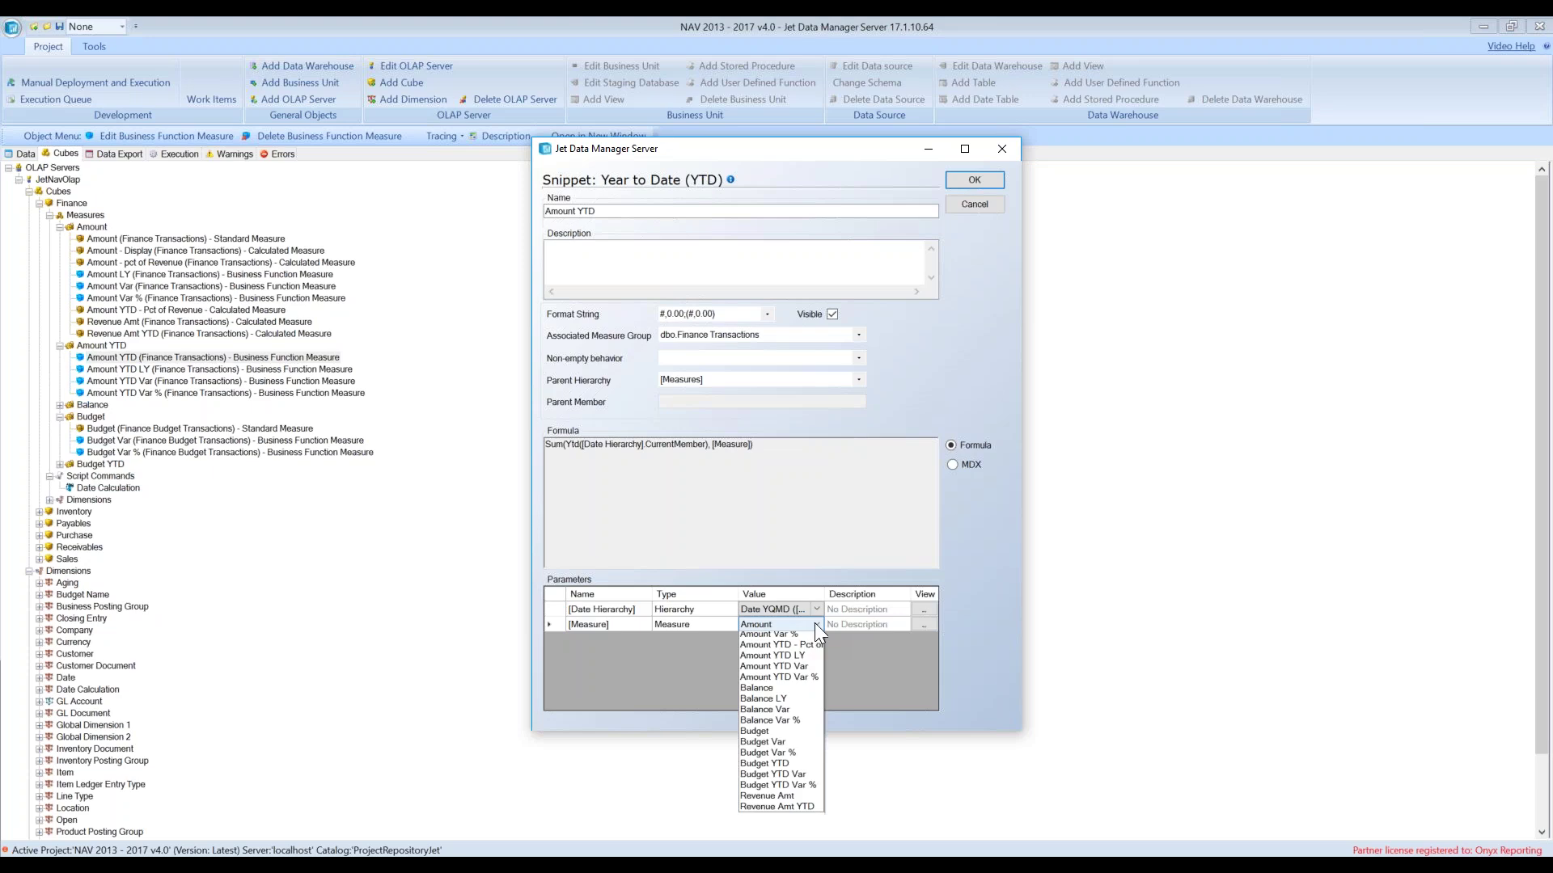
{"action": "left_click", "coordinate": [808, 638]}
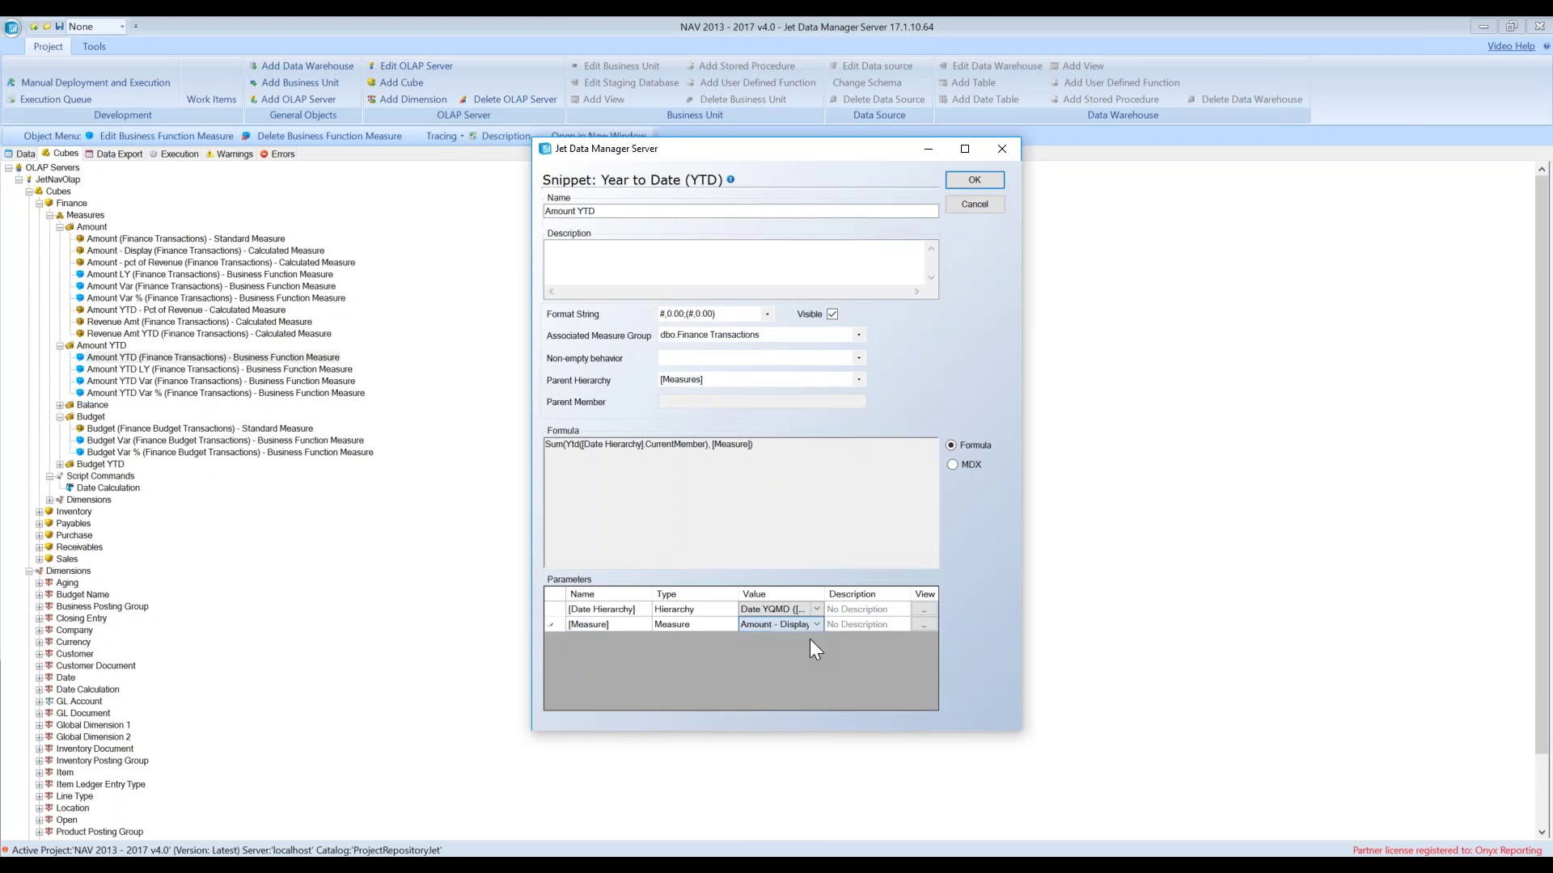
{"action": "left_click", "coordinate": [963, 180]}
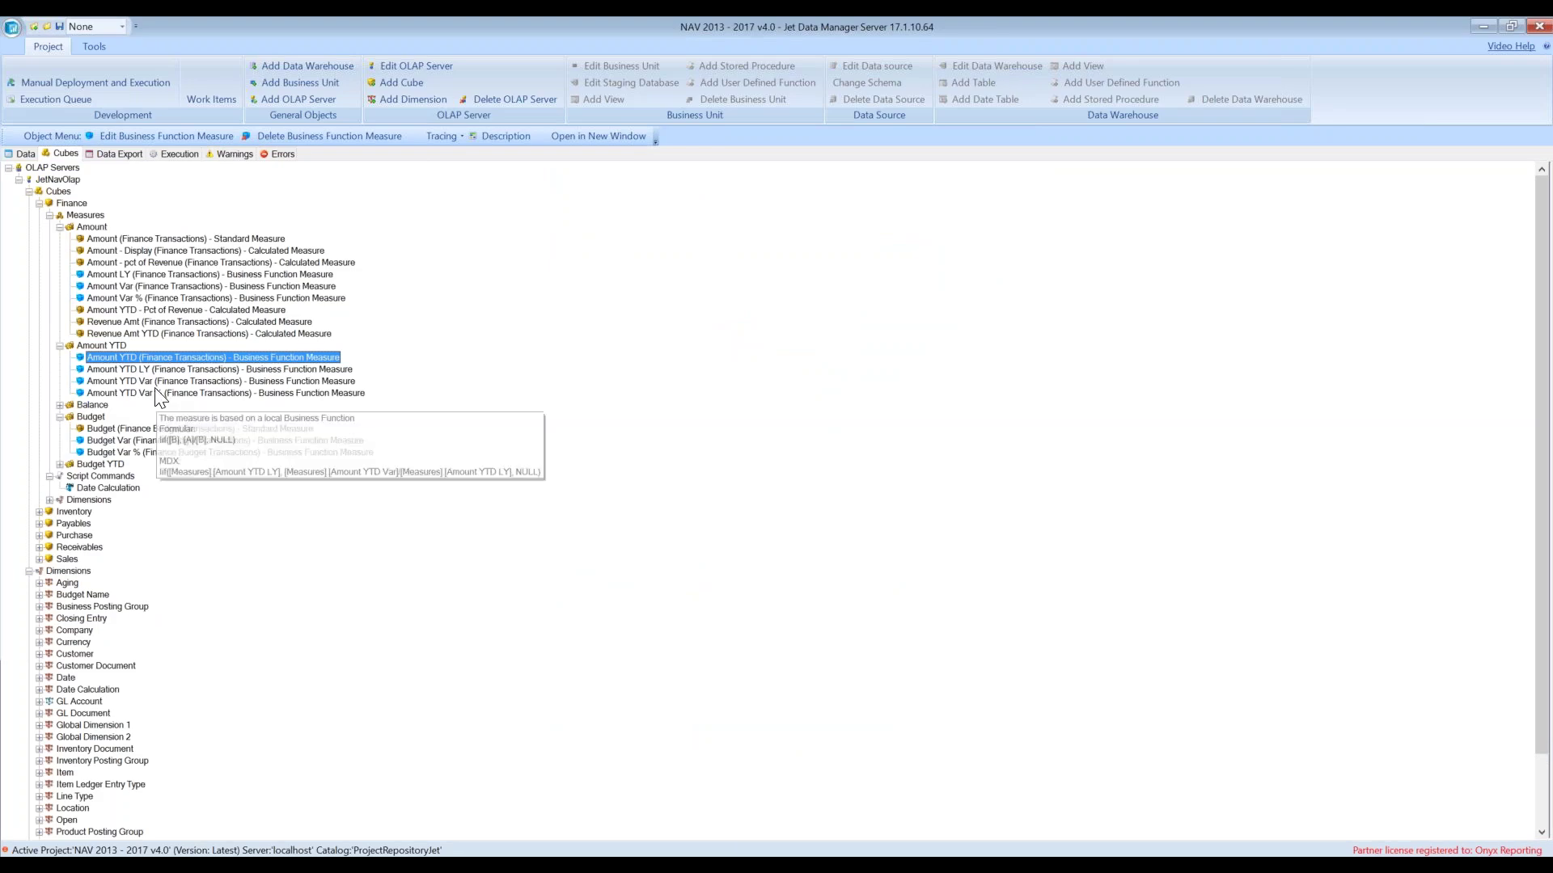
Examine the expression of the Revenue Amt YTD calculated measure and compare it with the other Amount measures
{"action": "mouse_move", "coordinate": [150, 356]}
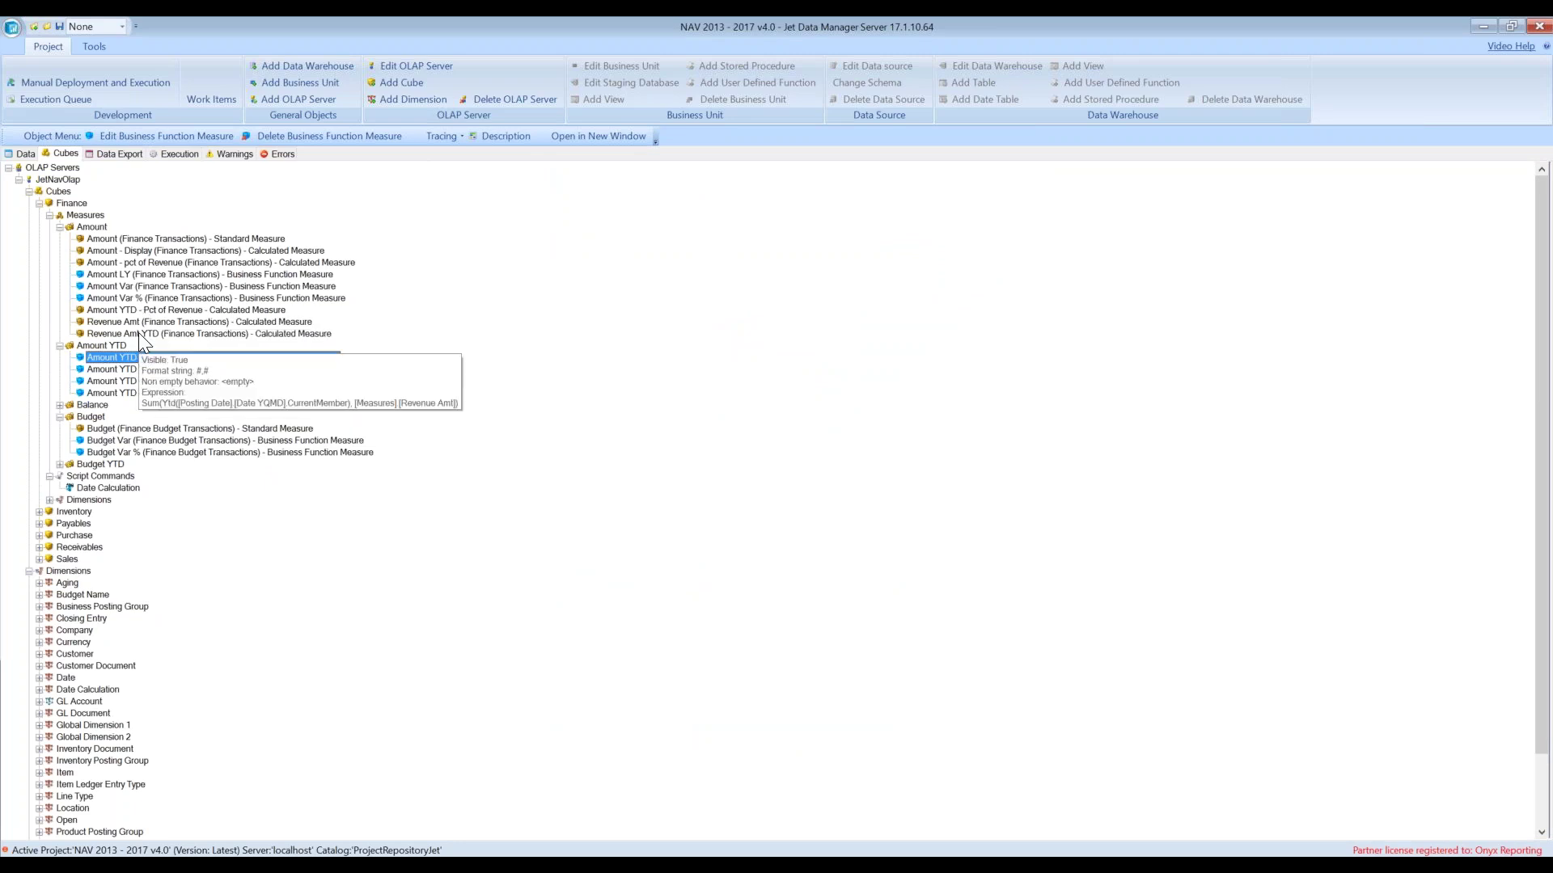
{"action": "left_click", "coordinate": [139, 333]}
{"action": "double_click", "coordinate": [155, 337]}
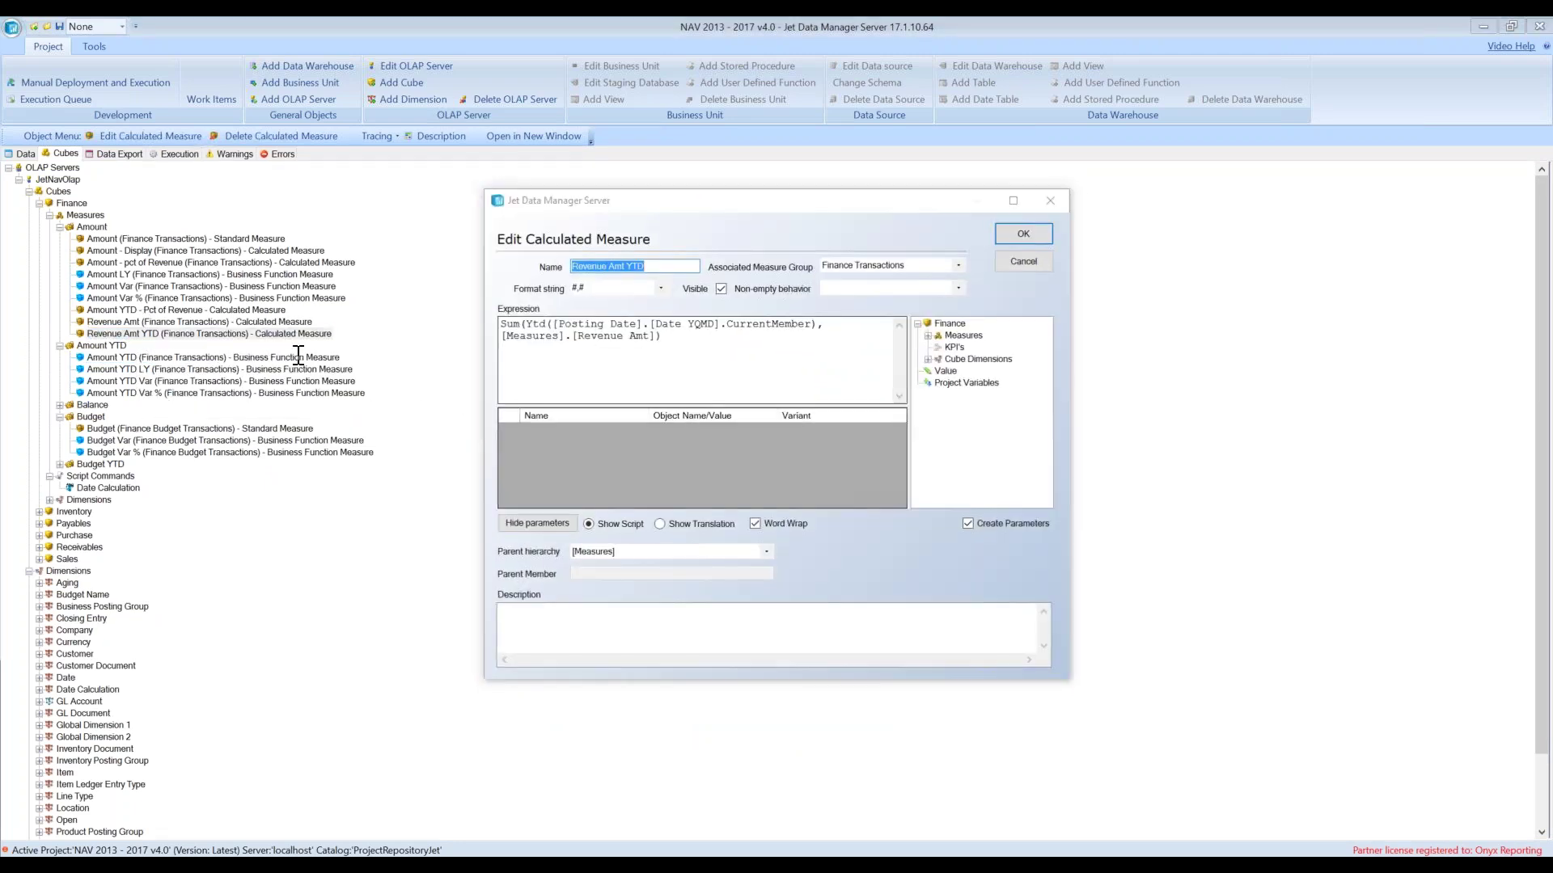
{"action": "key", "text": "Escape"}
{"action": "mouse_move", "coordinate": [143, 301]}
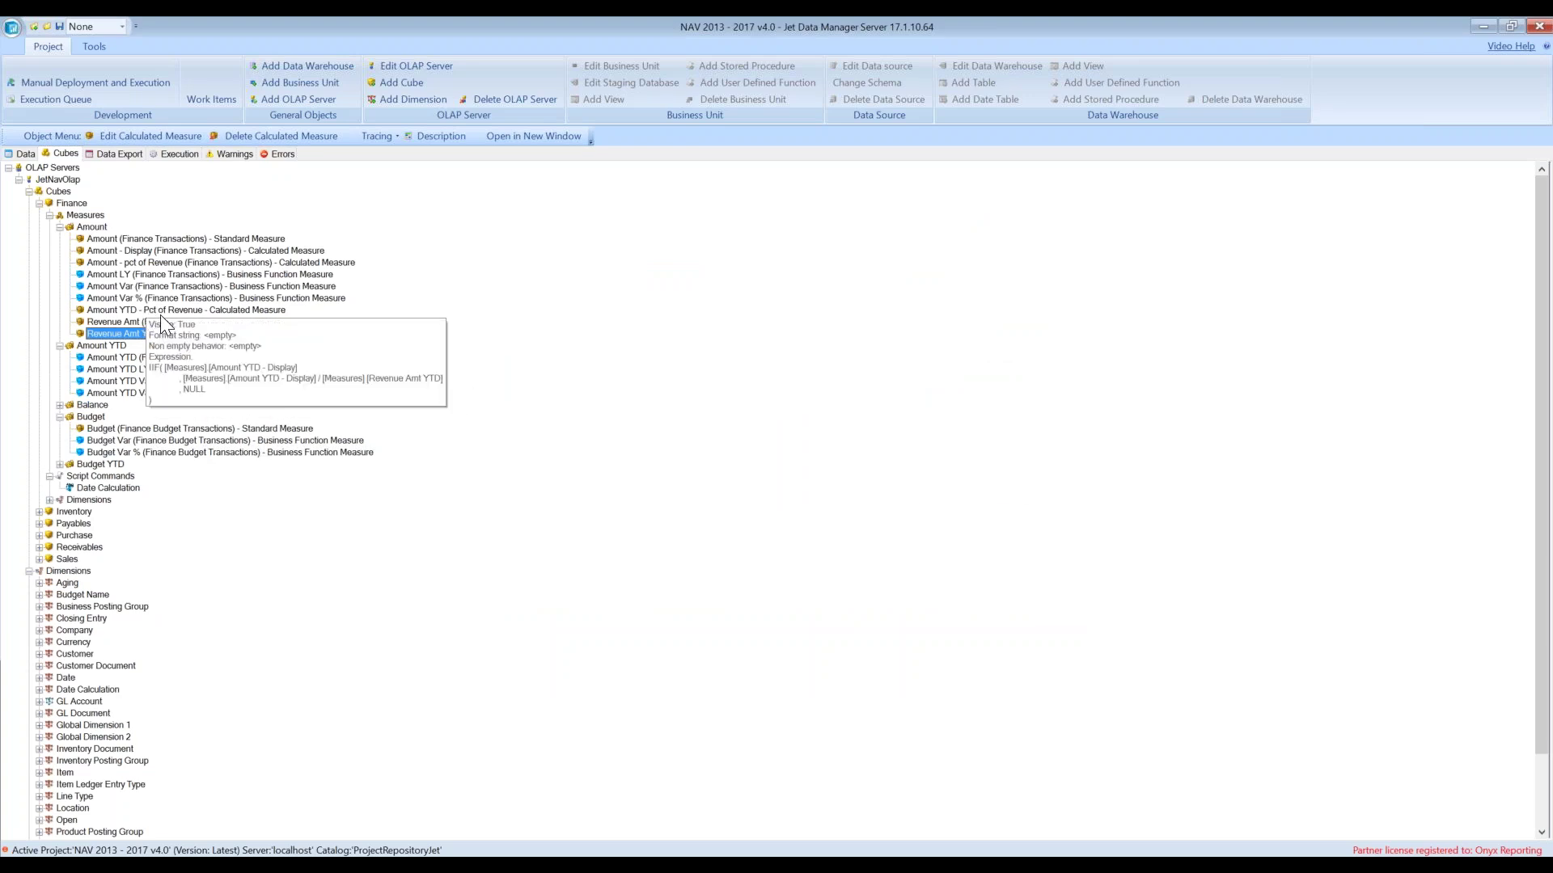
{"action": "left_click", "coordinate": [157, 298]}
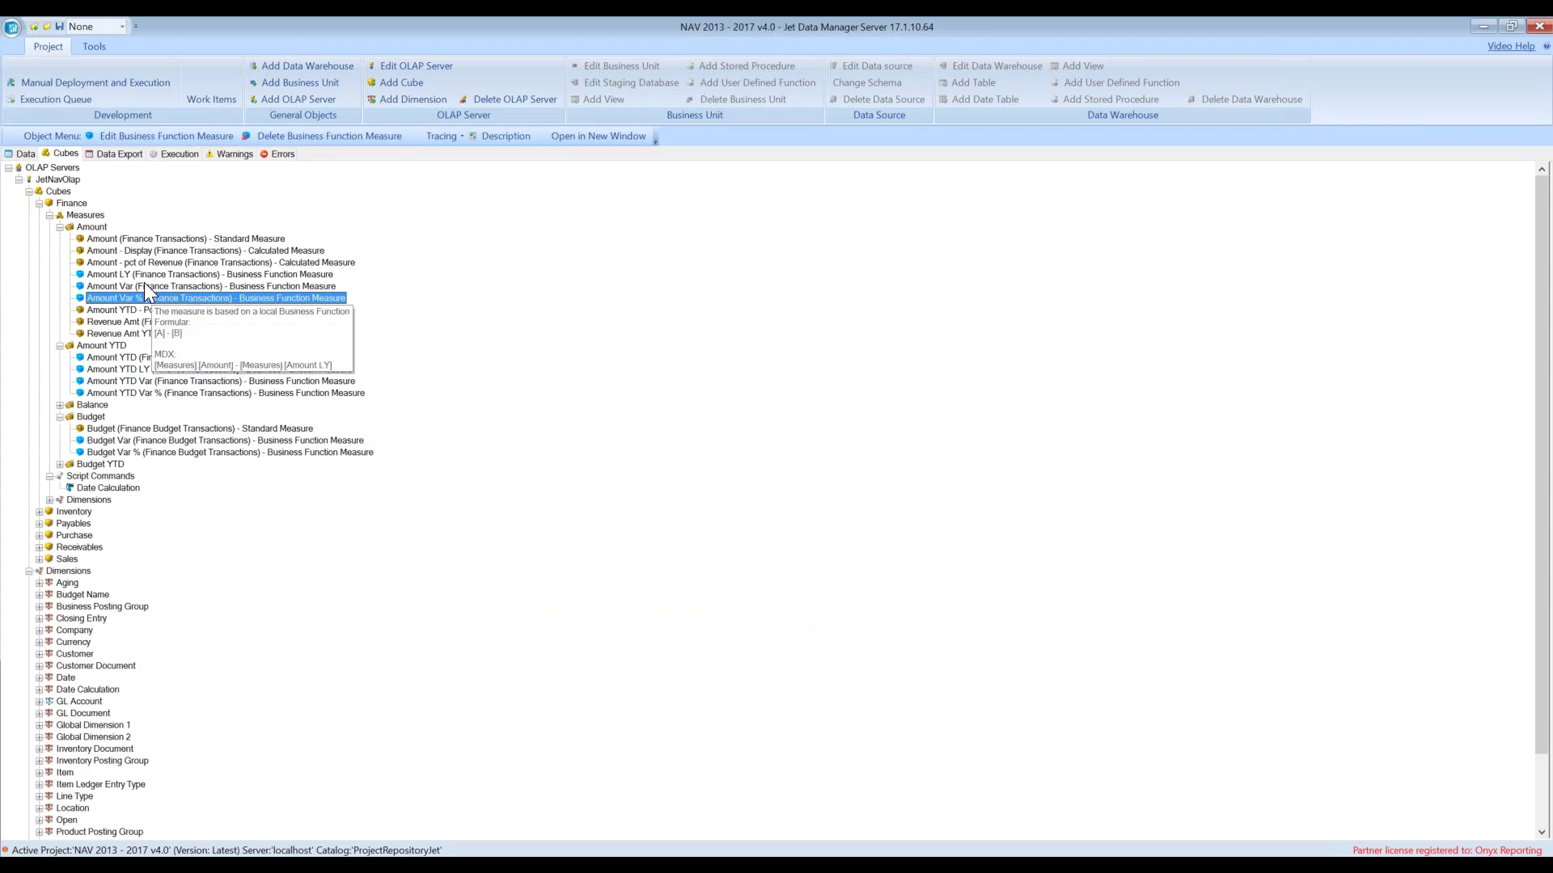
{"action": "left_click", "coordinate": [143, 264]}
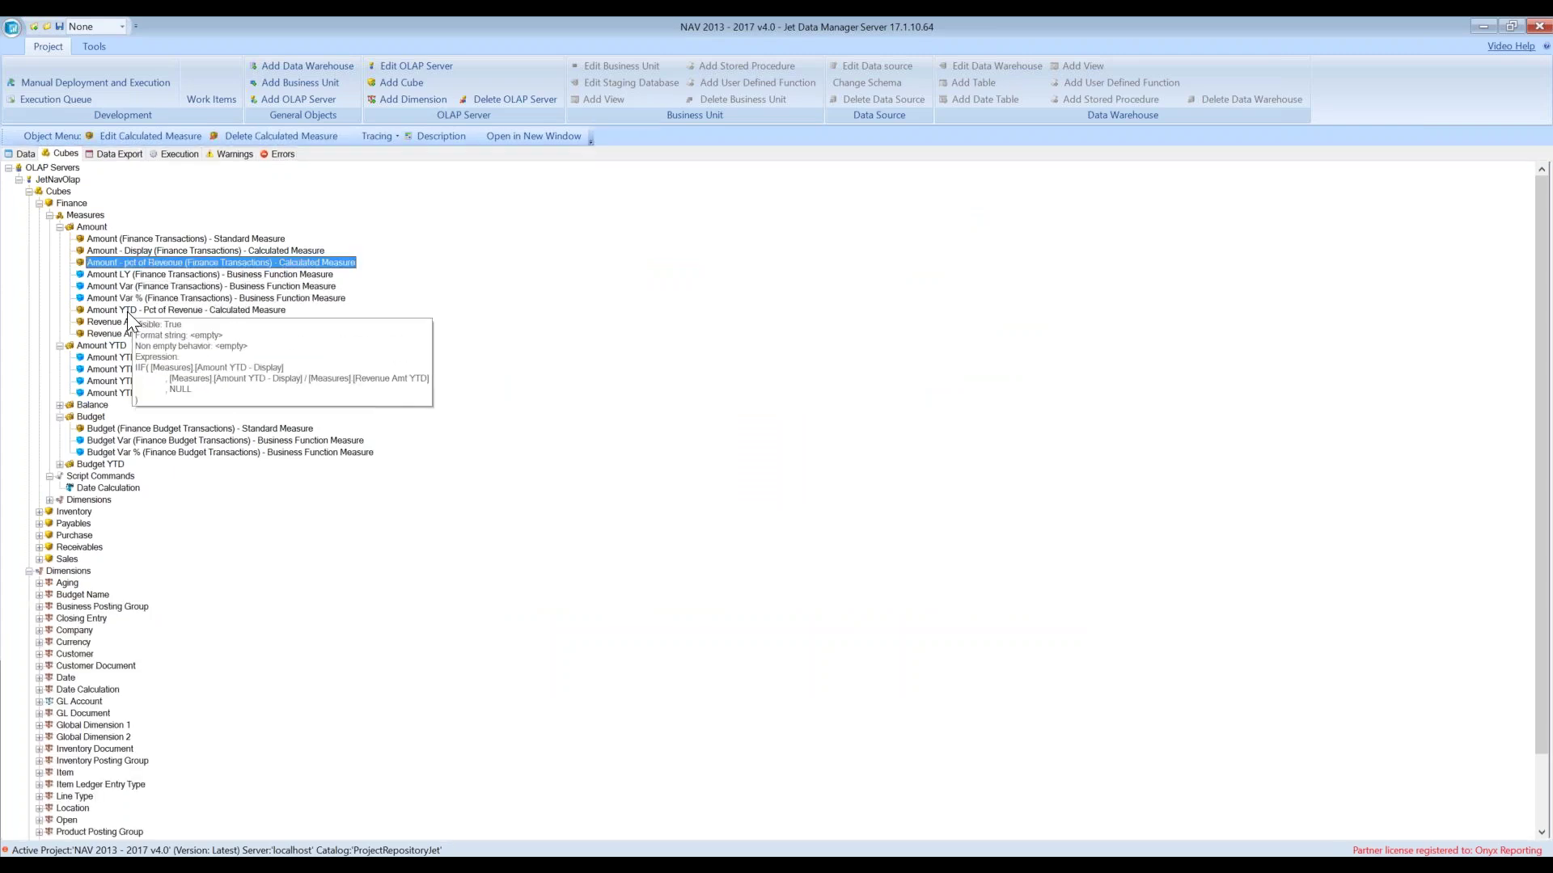
In the Amount YTD - Pct of Revenue expression, change the division's numerator to [Measures].[Amount YTD] and save the measure
{"action": "double_click", "coordinate": [128, 311]}
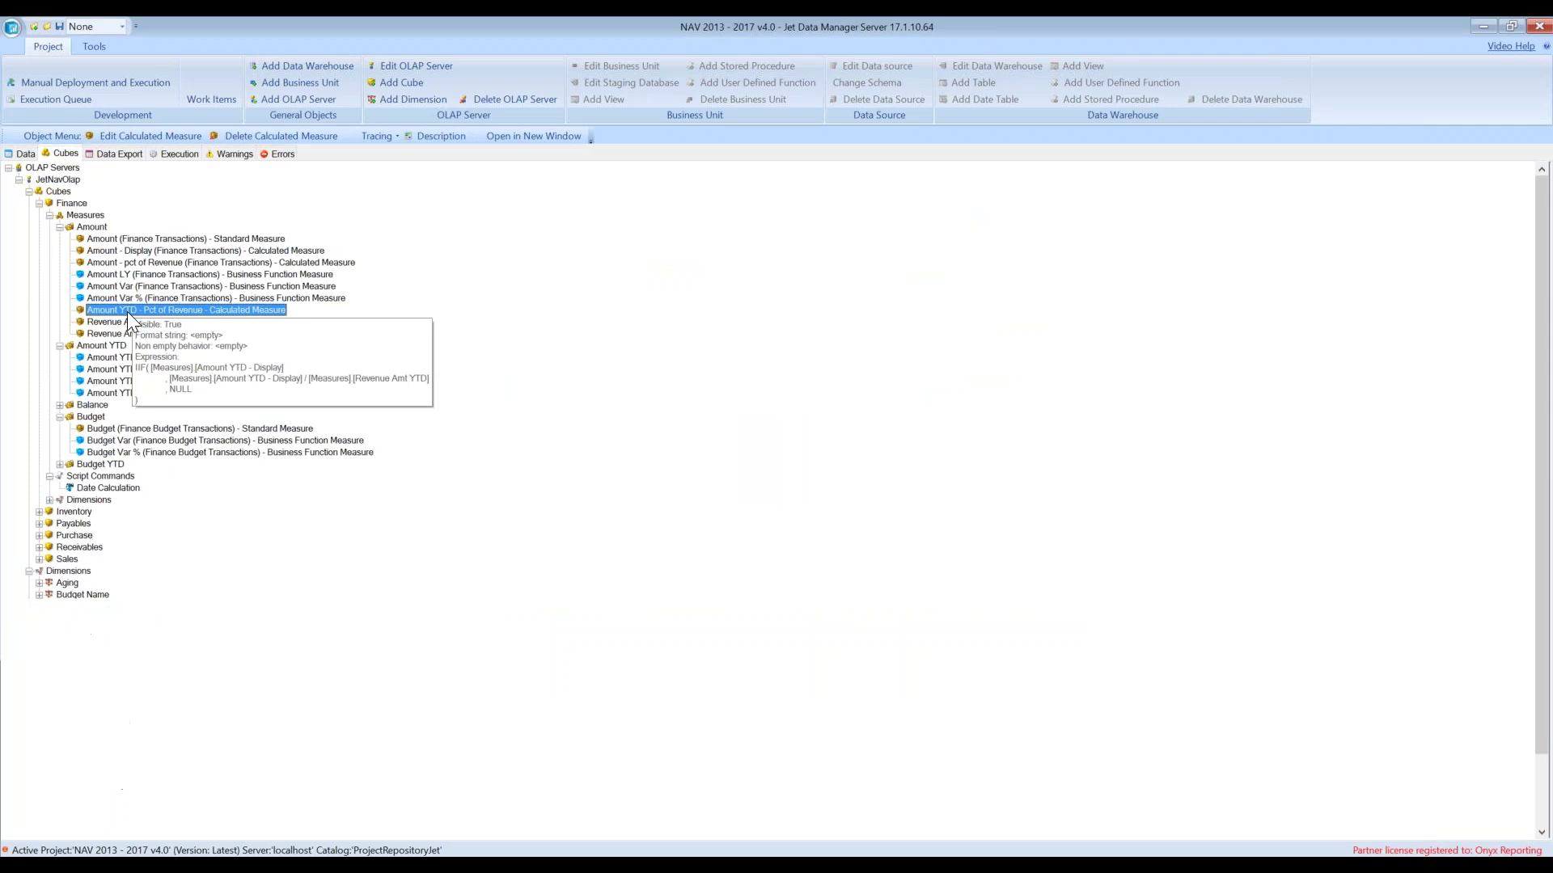
{"action": "left_click", "coordinate": [708, 338]}
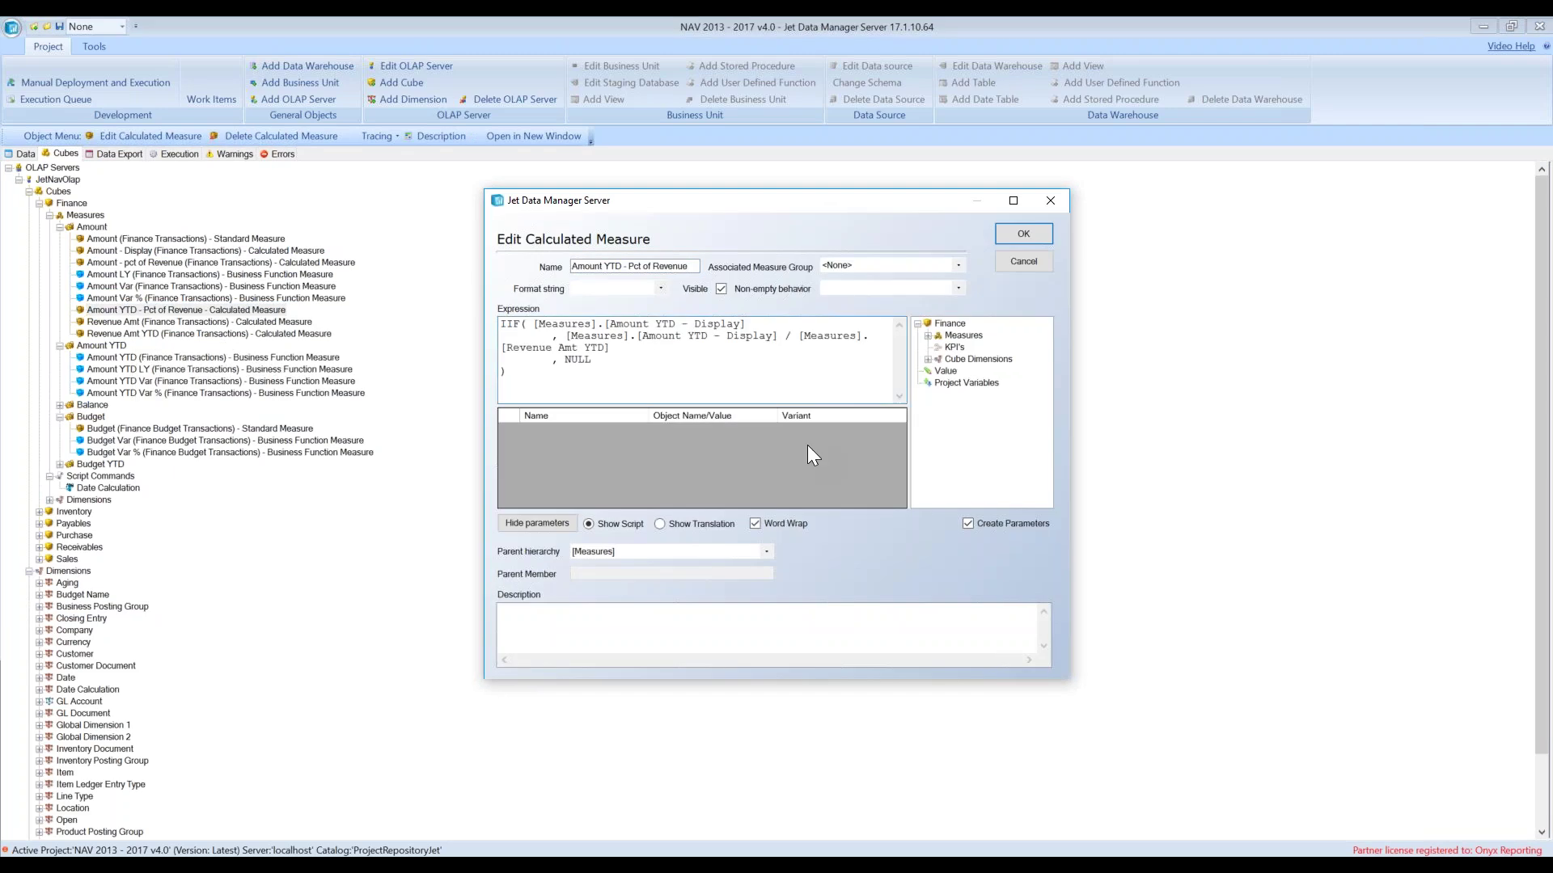
{"action": "key", "text": "Delete"}
{"action": "key", "text": "Delete"}
{"action": "key", "text": "Delete"}
{"action": "key", "text": "Delete"}
{"action": "key", "text": "Delete"}
{"action": "key", "text": "Delete"}
{"action": "key", "text": "Delete"}
{"action": "key", "text": "Delete"}
{"action": "key", "text": "Delete"}
{"action": "key", "text": "Delete"}
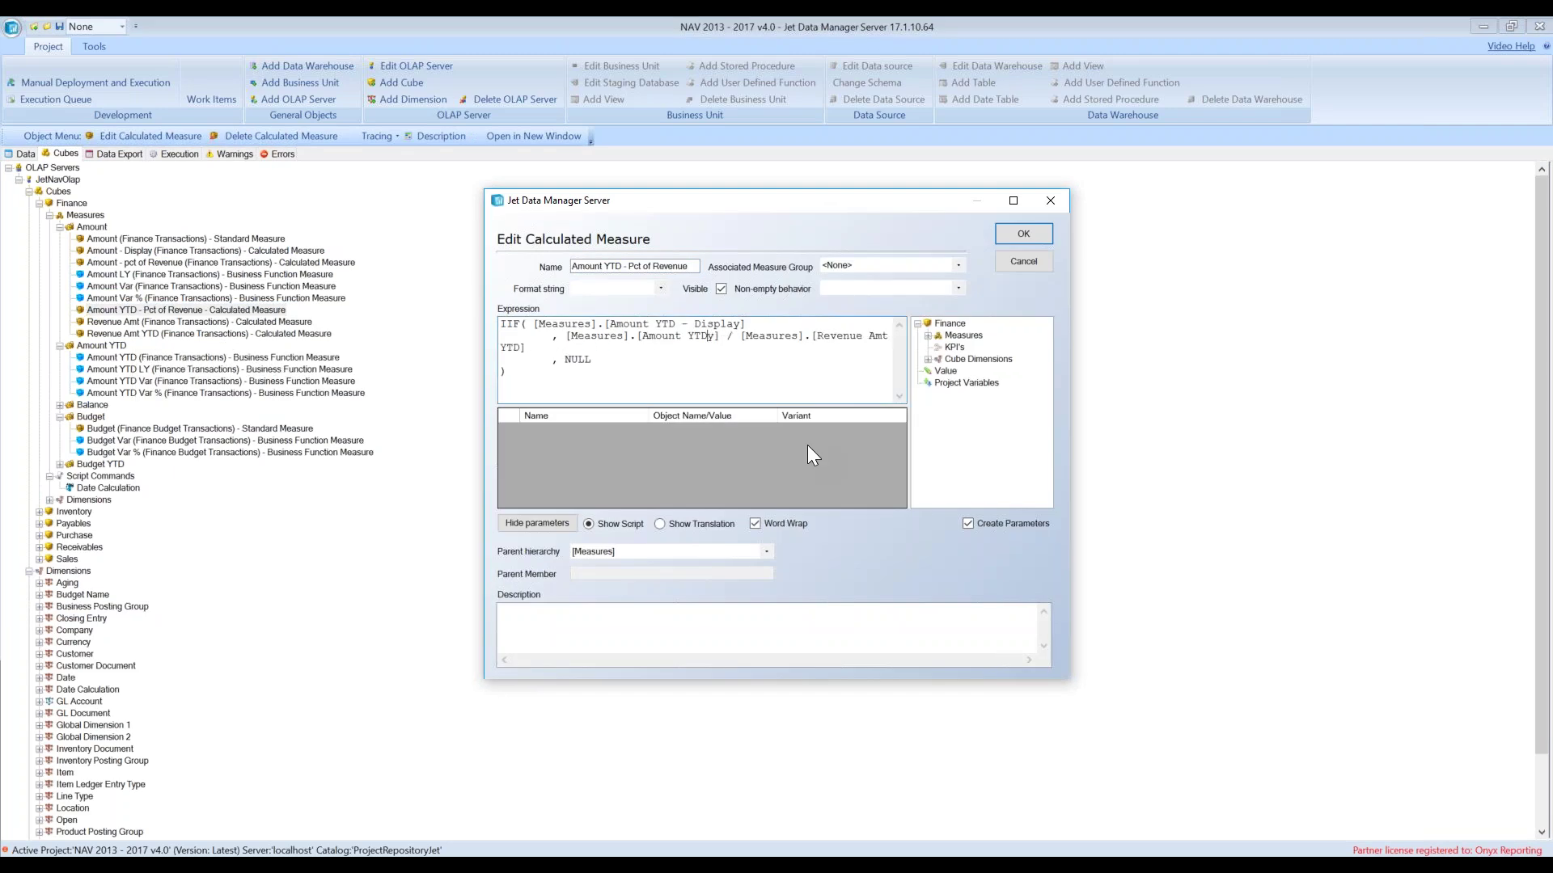
{"action": "key", "text": "Return"}
{"action": "key", "text": "BackSpace"}
{"action": "left_click", "coordinate": [1021, 233]}
Reapply the calculated measures and script commands on the Finance cube
{"action": "right_click", "coordinate": [64, 203]}
{"action": "left_click", "coordinate": [81, 250]}
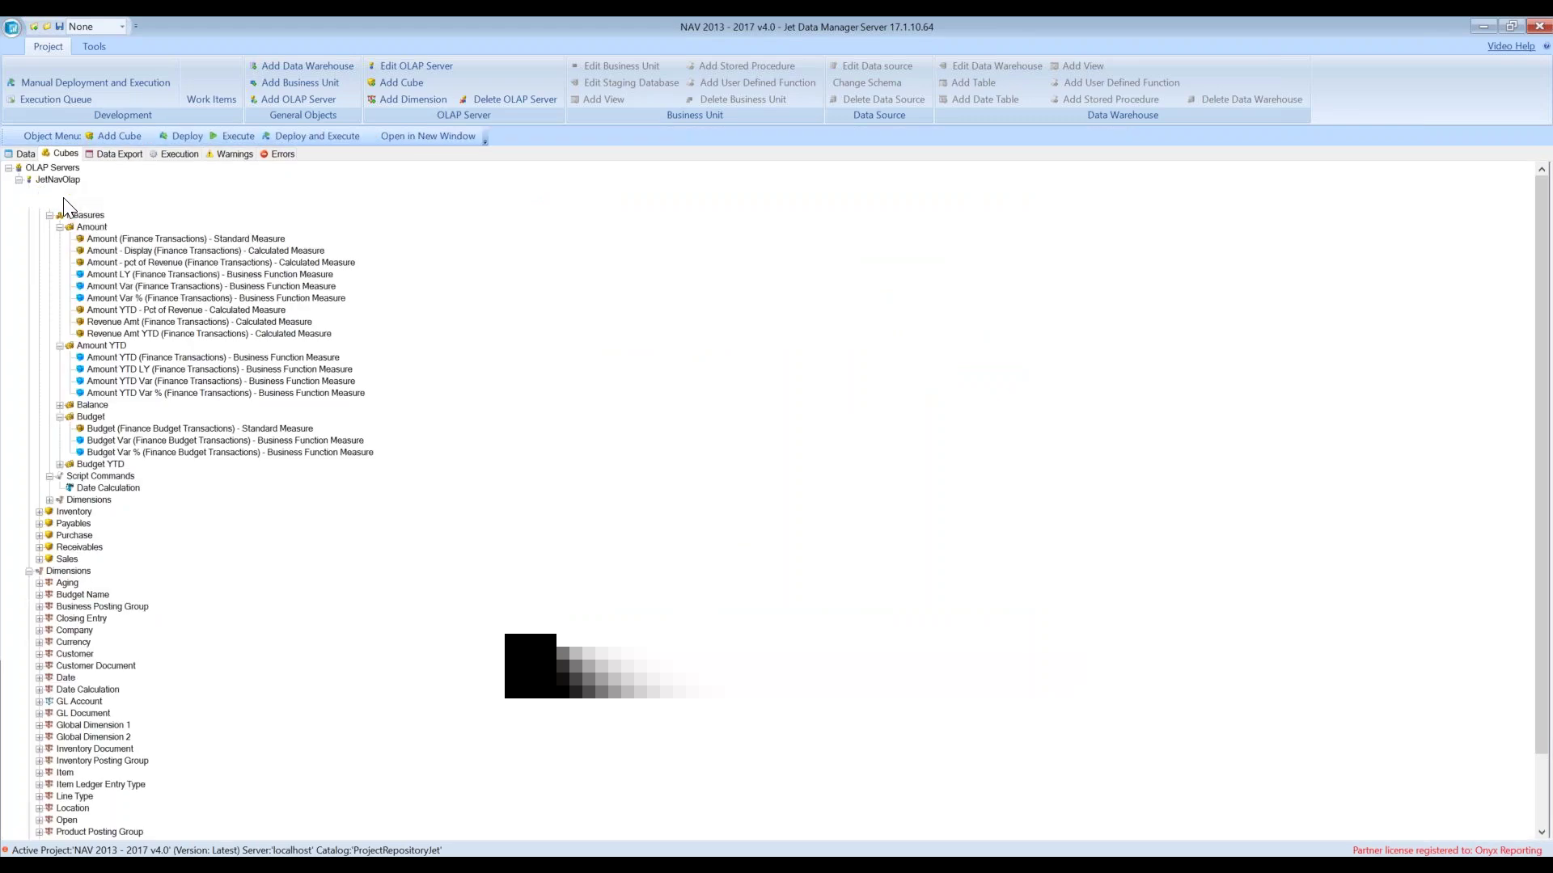
{"action": "right_click", "coordinate": [64, 202]}
{"action": "mouse_move", "coordinate": [151, 371]}
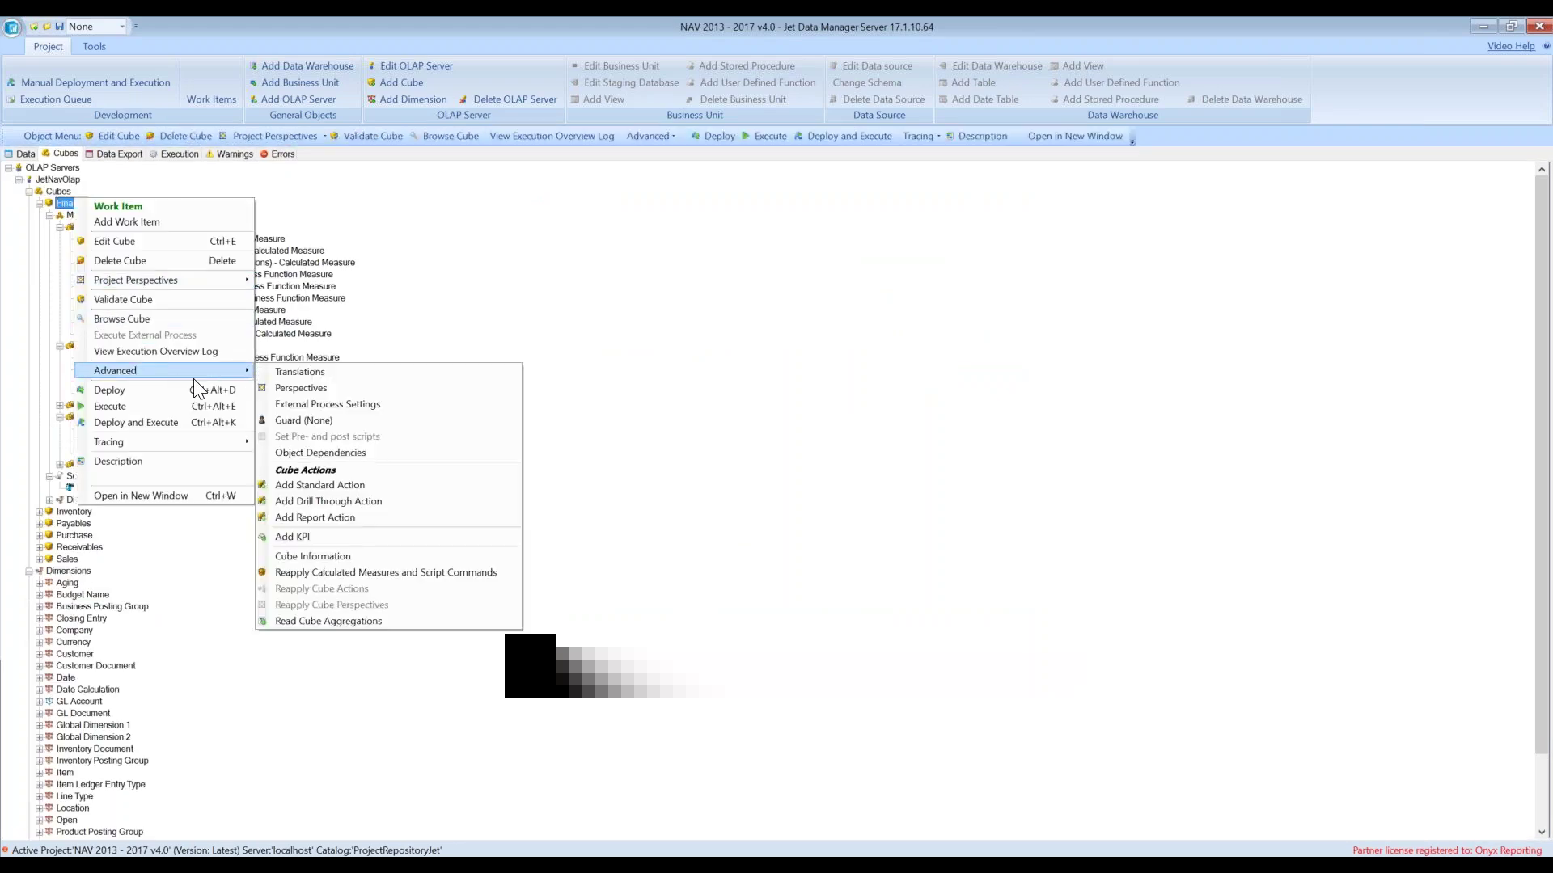
{"action": "left_click", "coordinate": [391, 574]}
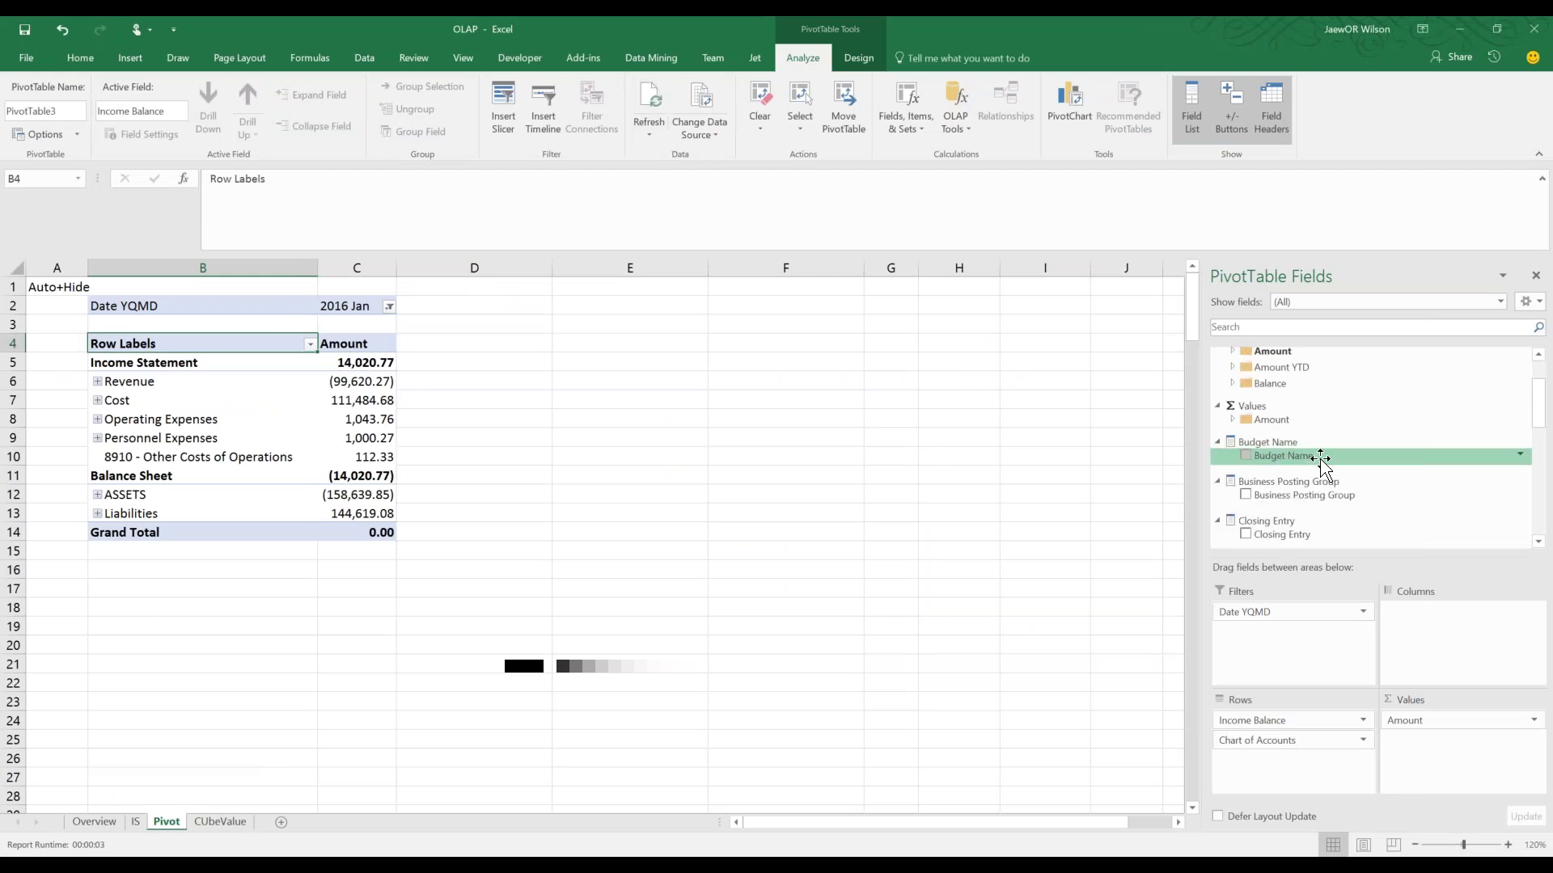
Switch to Excel, add the Amount YTD - Pct of Revenue measure to the PivotTable values, and check the Cost row's result
{"action": "left_click", "coordinate": [1230, 352]}
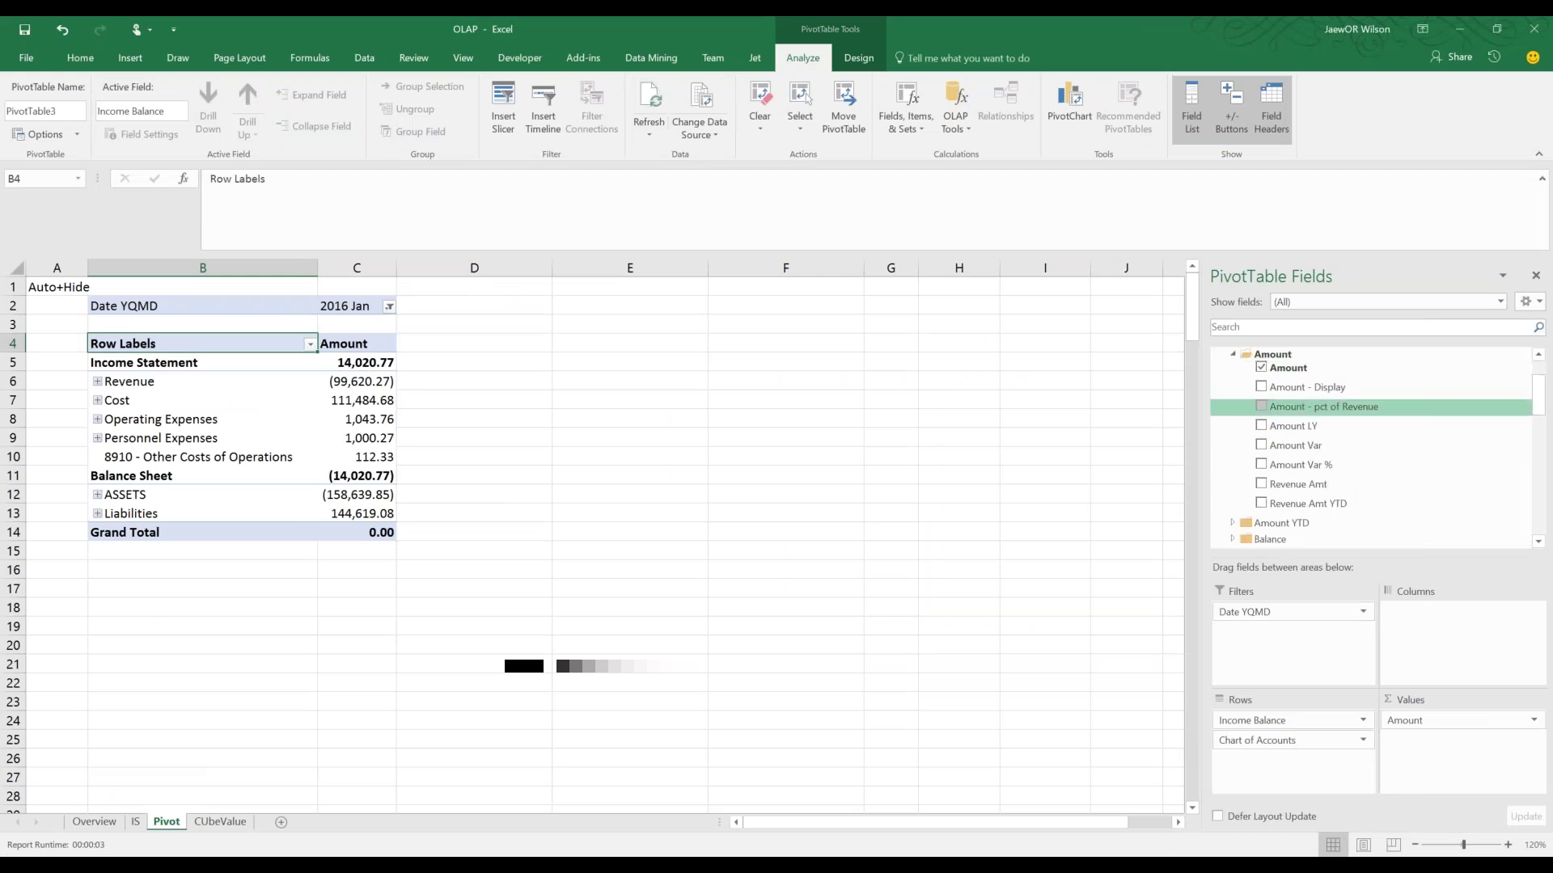
{"action": "scroll", "coordinate": [1323, 414], "scroll_direction": "down", "scroll_amount": 2}
{"action": "left_click", "coordinate": [1230, 445]}
{"action": "scroll", "coordinate": [1289, 439], "scroll_direction": "down", "scroll_amount": 1}
{"action": "left_click", "coordinate": [1232, 496]}
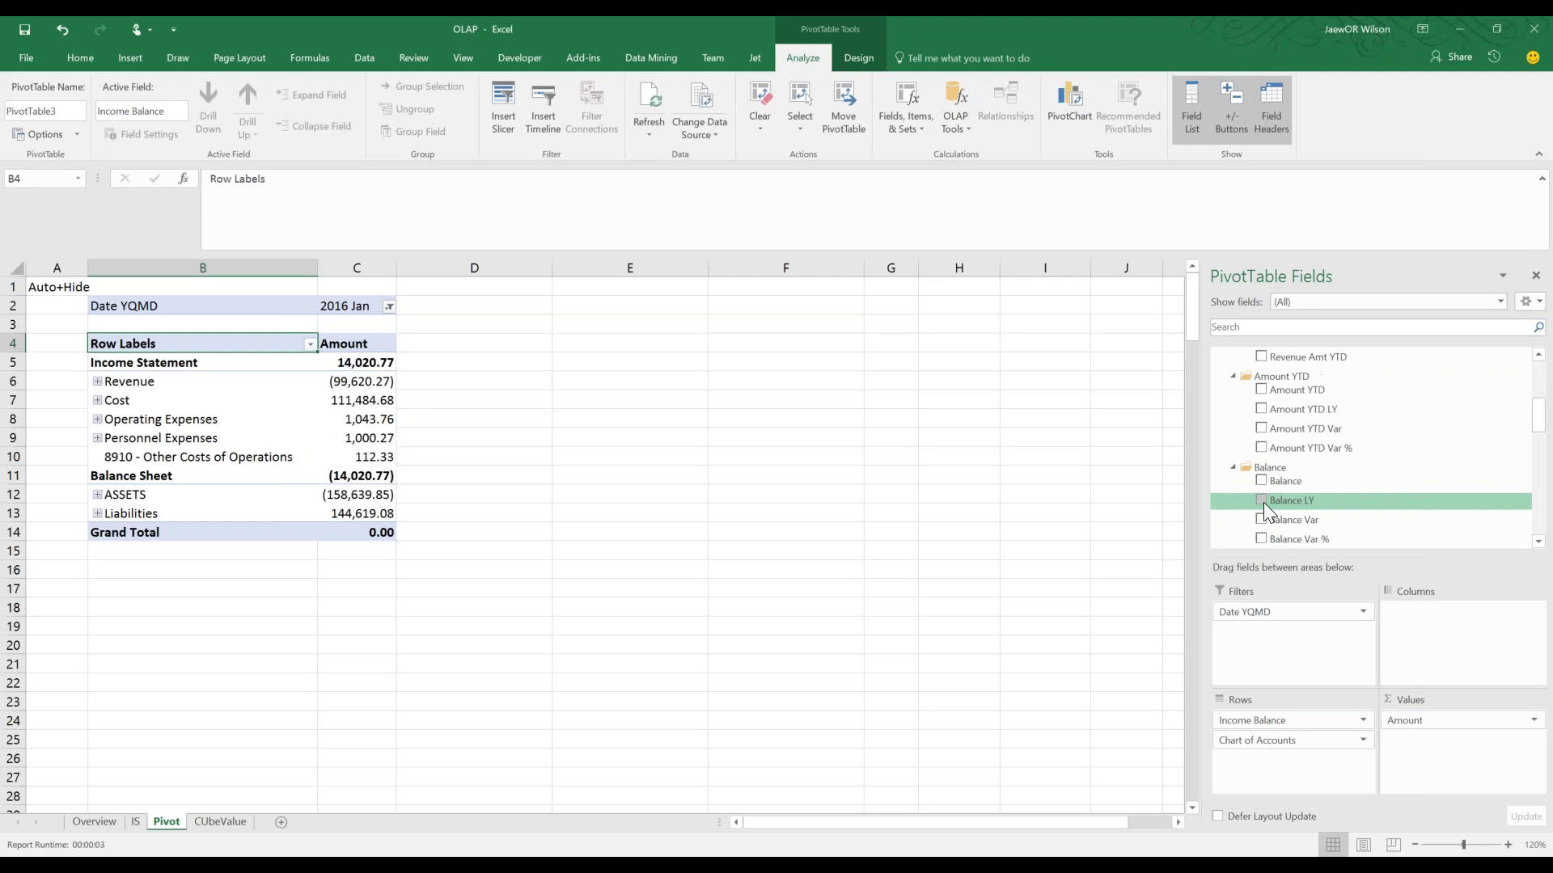
{"action": "scroll", "coordinate": [1261, 499], "scroll_direction": "down", "scroll_amount": 2}
{"action": "left_click", "coordinate": [1235, 501]}
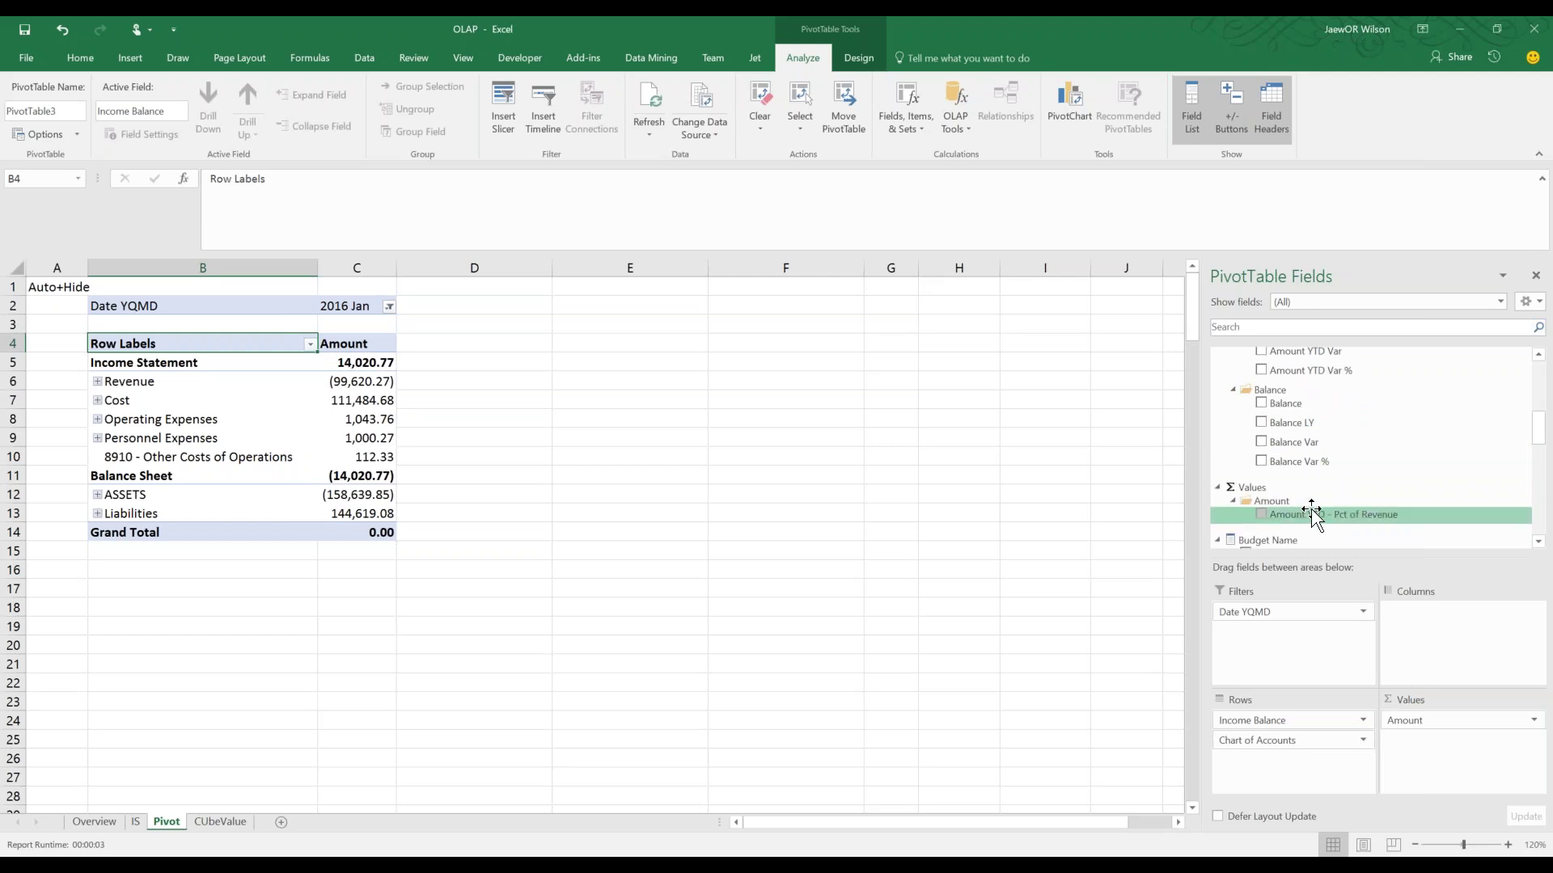
{"action": "left_click", "coordinate": [1318, 515]}
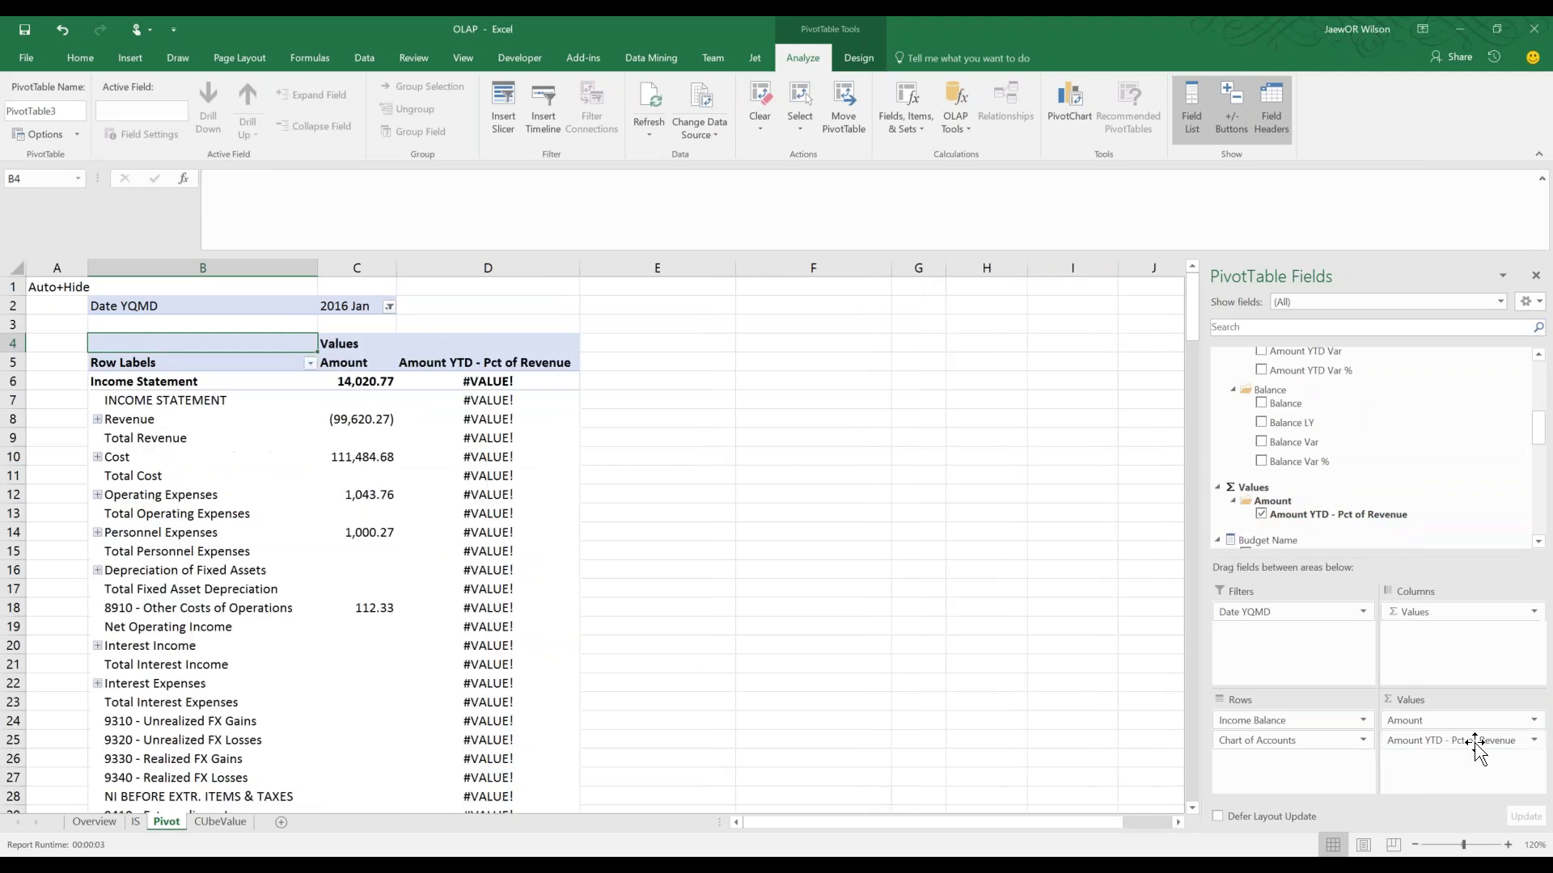
{"action": "left_click", "coordinate": [518, 457]}
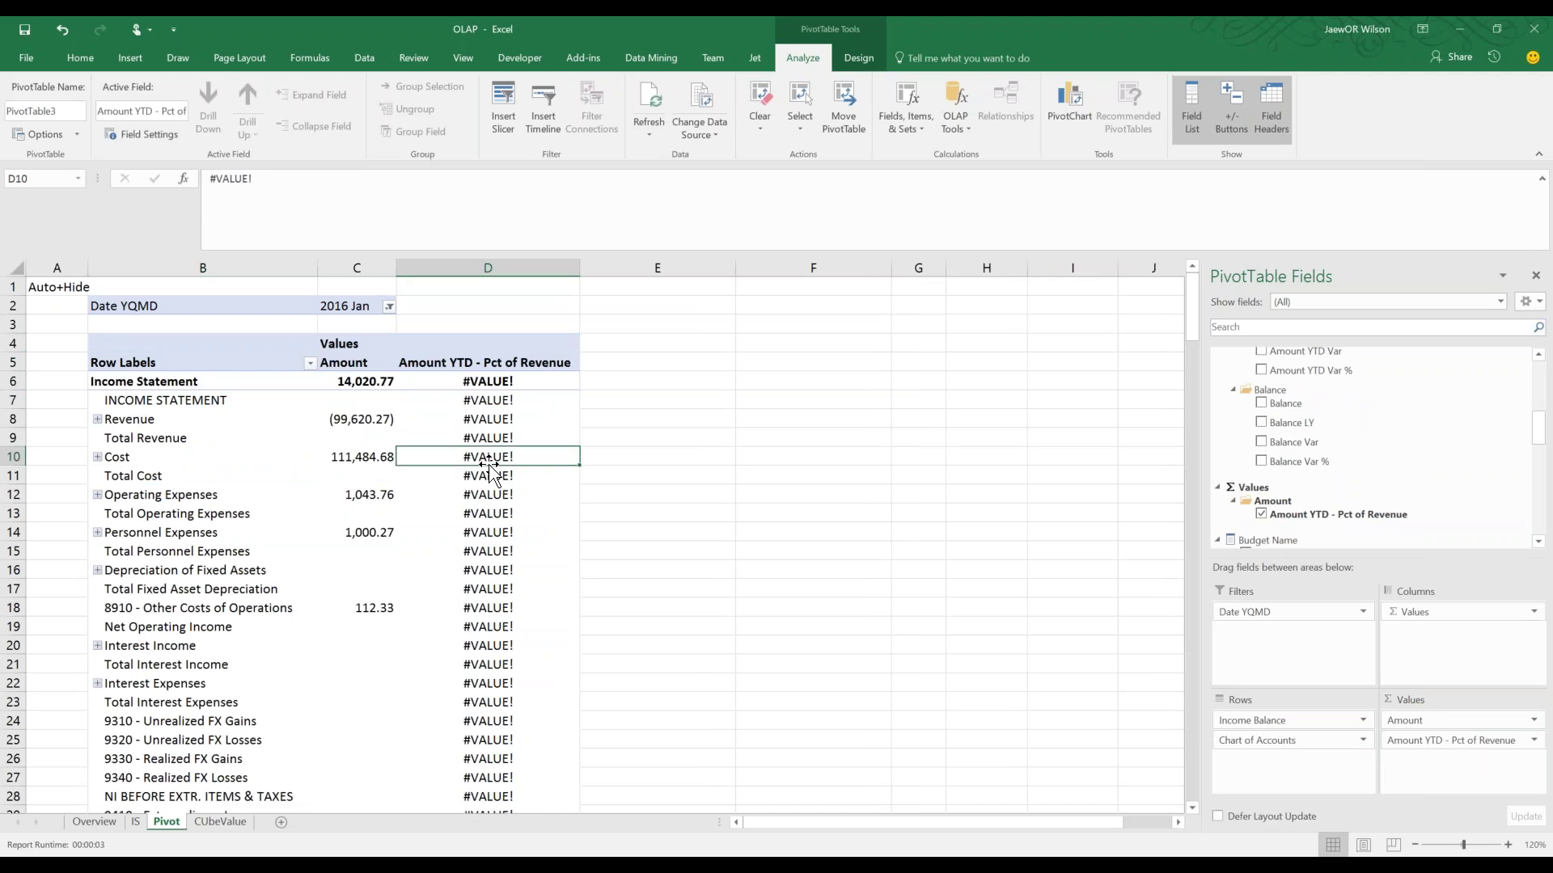
{"action": "mouse_move", "coordinate": [489, 465]}
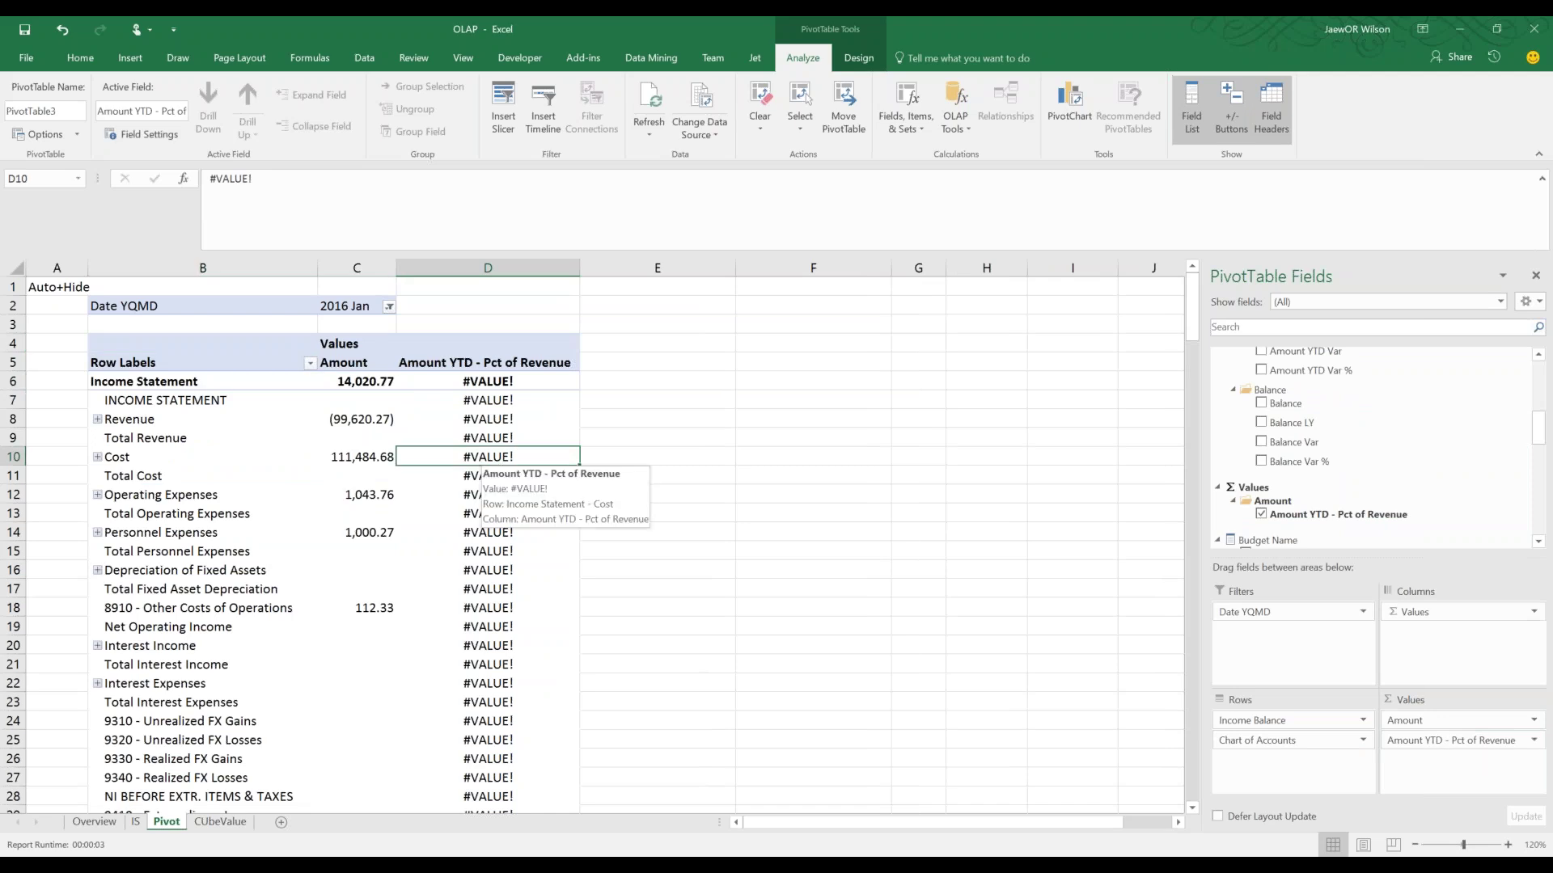
Switch to Jet Data Manager Server, change the IIF condition of Amount YTD - Pct of Revenue to [Measures].[Amount YTD], and save the measure
{"action": "key", "text": "alt+Tab"}
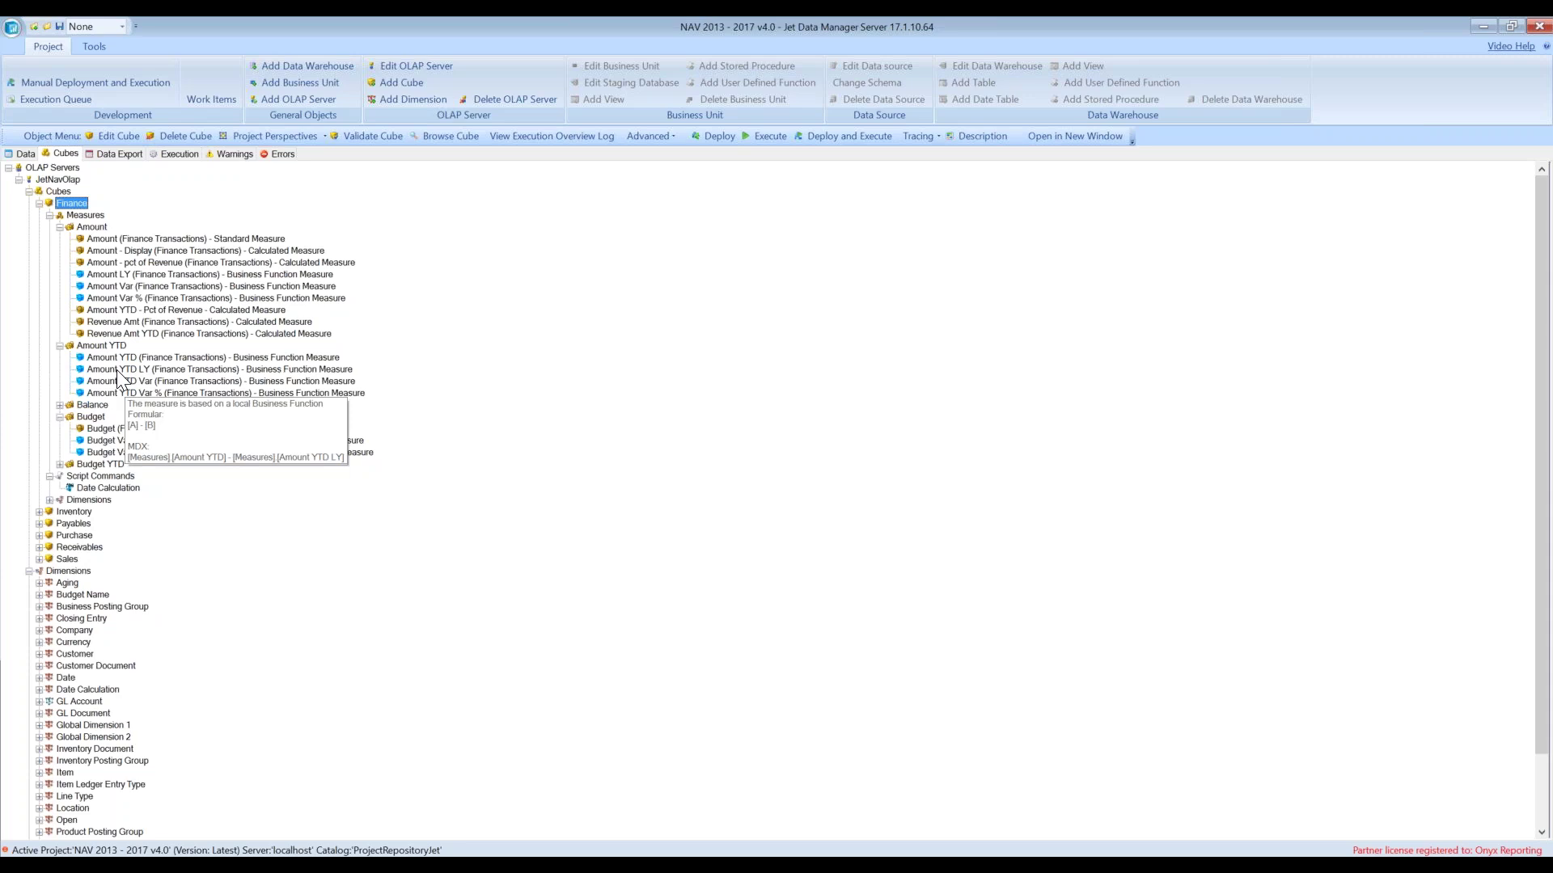
{"action": "mouse_move", "coordinate": [123, 335]}
{"action": "left_click", "coordinate": [134, 312]}
{"action": "double_click", "coordinate": [132, 309]}
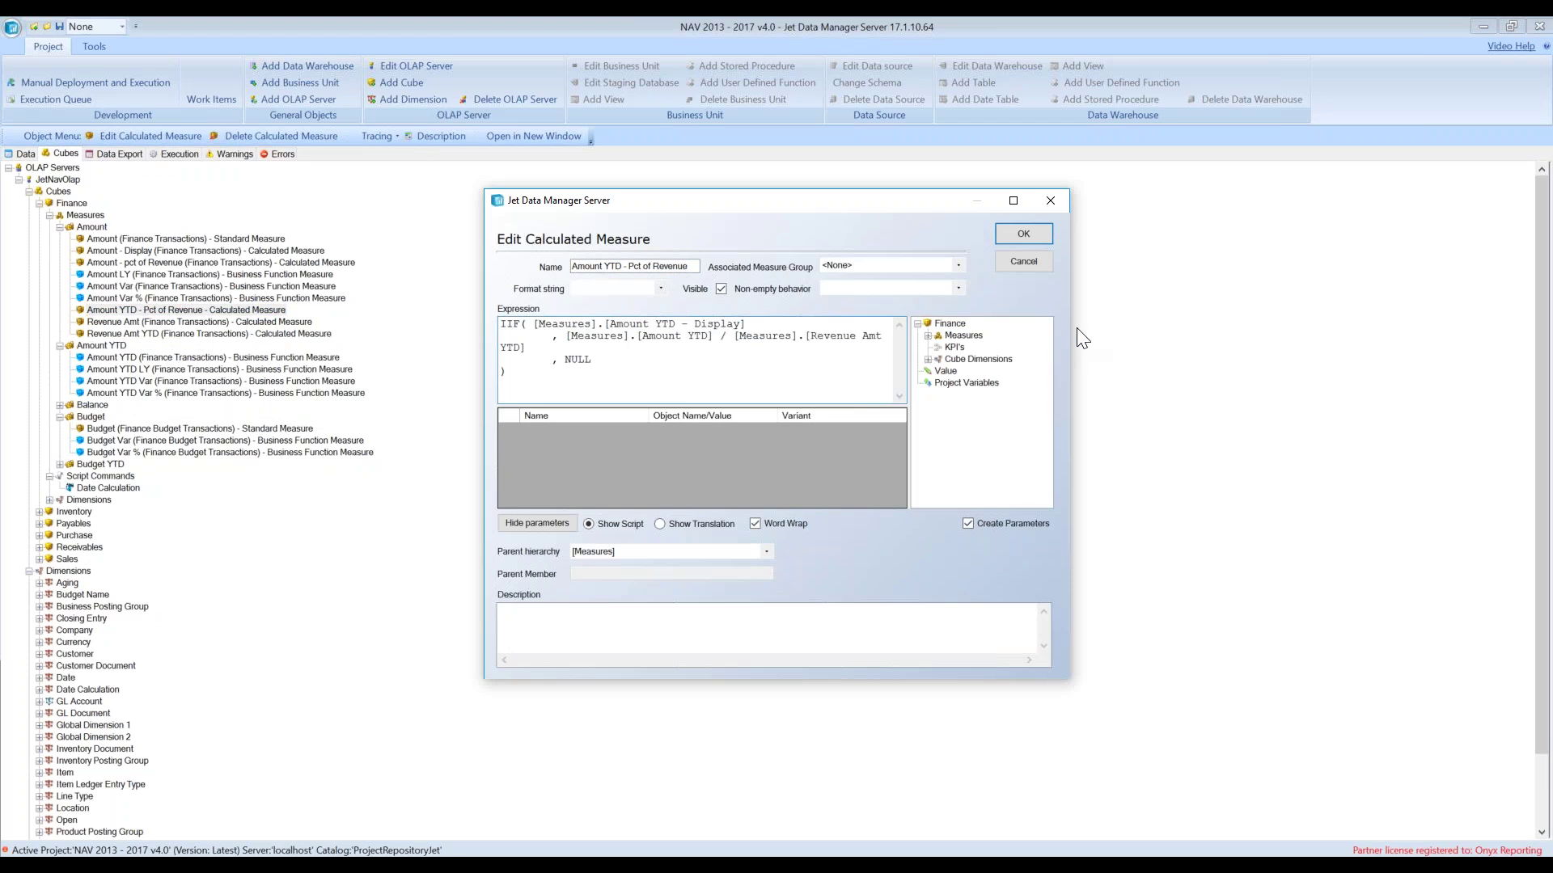
{"action": "left_click_drag", "start_coordinate": [1068, 323], "coordinate": [1292, 322]}
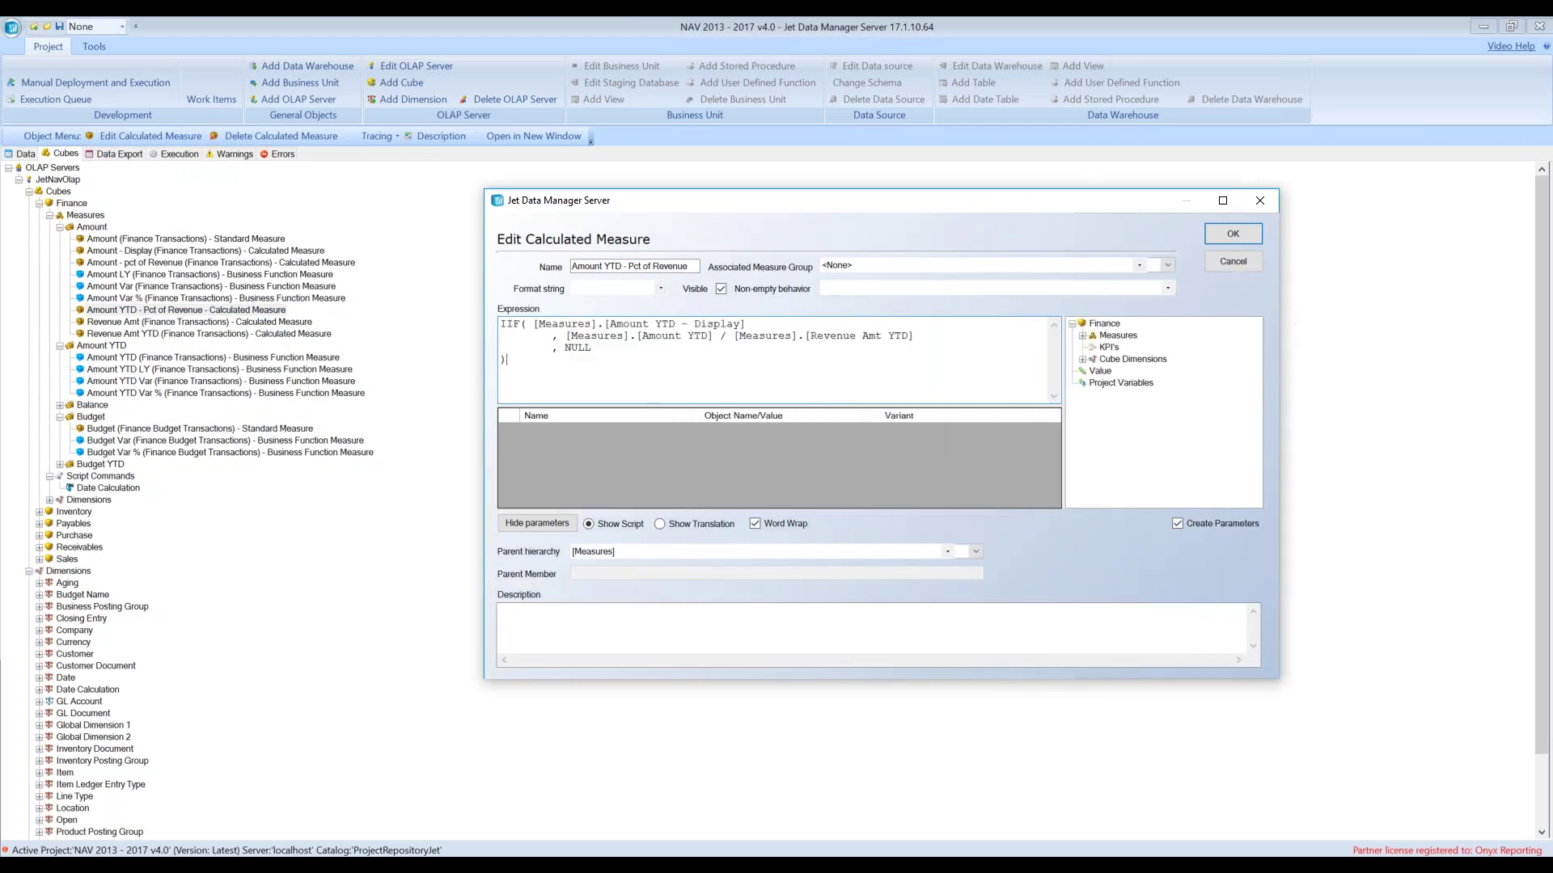
{"action": "left_click", "coordinate": [717, 324]}
{"action": "key", "text": "BackSpace"}
{"action": "key", "text": "BackSpace"}
{"action": "key", "text": "BackSpace"}
{"action": "key", "text": "BackSpace"}
{"action": "key", "text": "BackSpace"}
{"action": "key", "text": "BackSpace"}
{"action": "key", "text": "Delete"}
{"action": "key", "text": "Delete"}
{"action": "left_click", "coordinate": [1213, 232]}
Reapply the Finance cube's calculated measures and script commands to publish the corrected IIF condition
{"action": "right_click", "coordinate": [72, 216]}
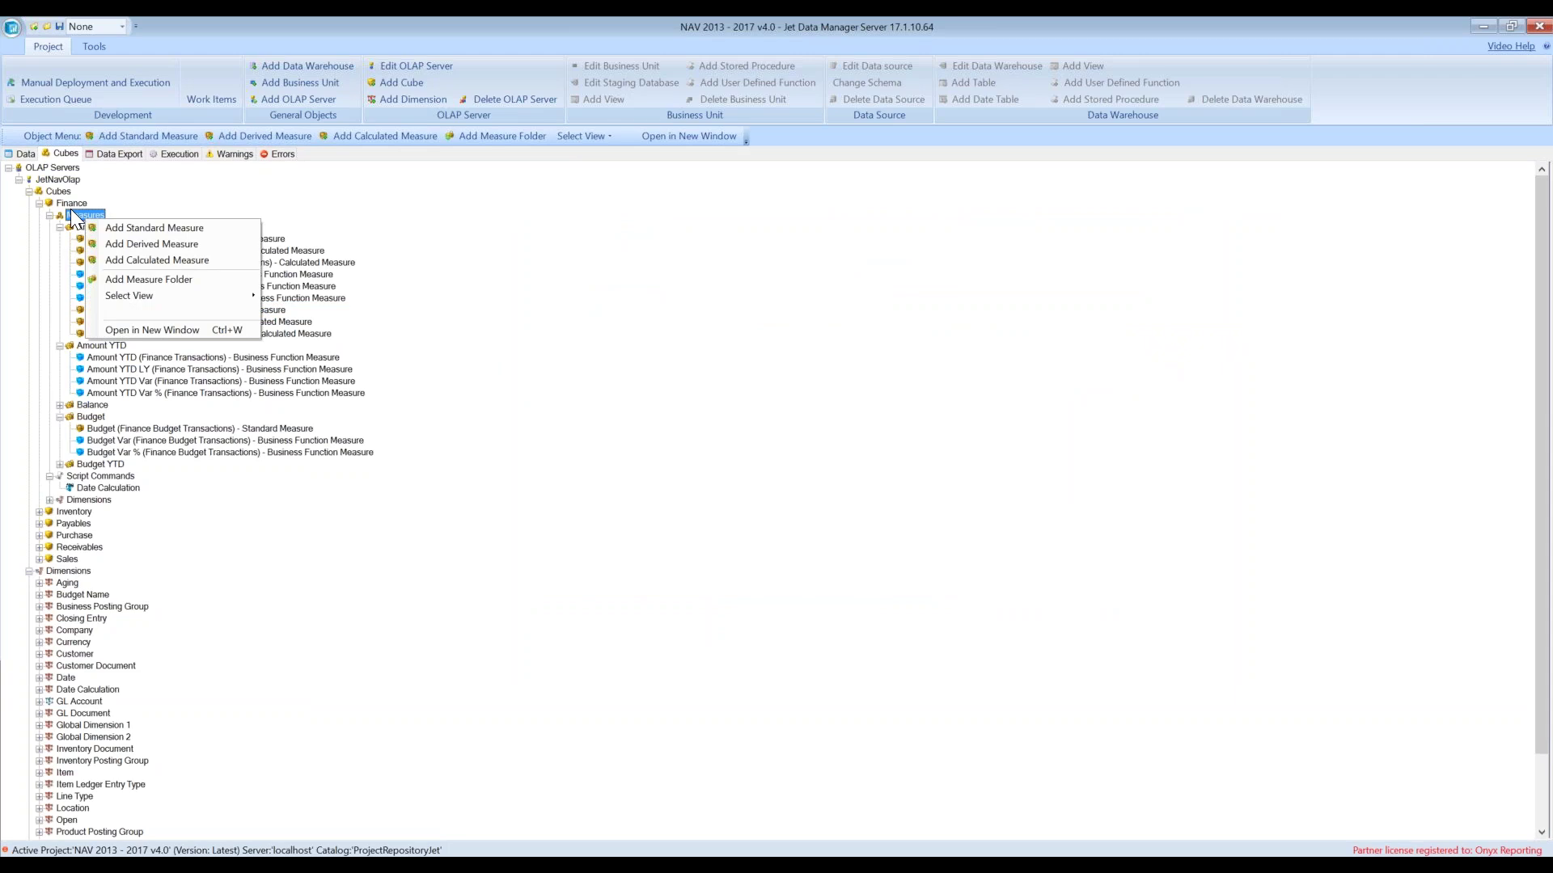
{"action": "key", "text": "Escape"}
{"action": "right_click", "coordinate": [72, 203]}
{"action": "mouse_move", "coordinate": [188, 380]}
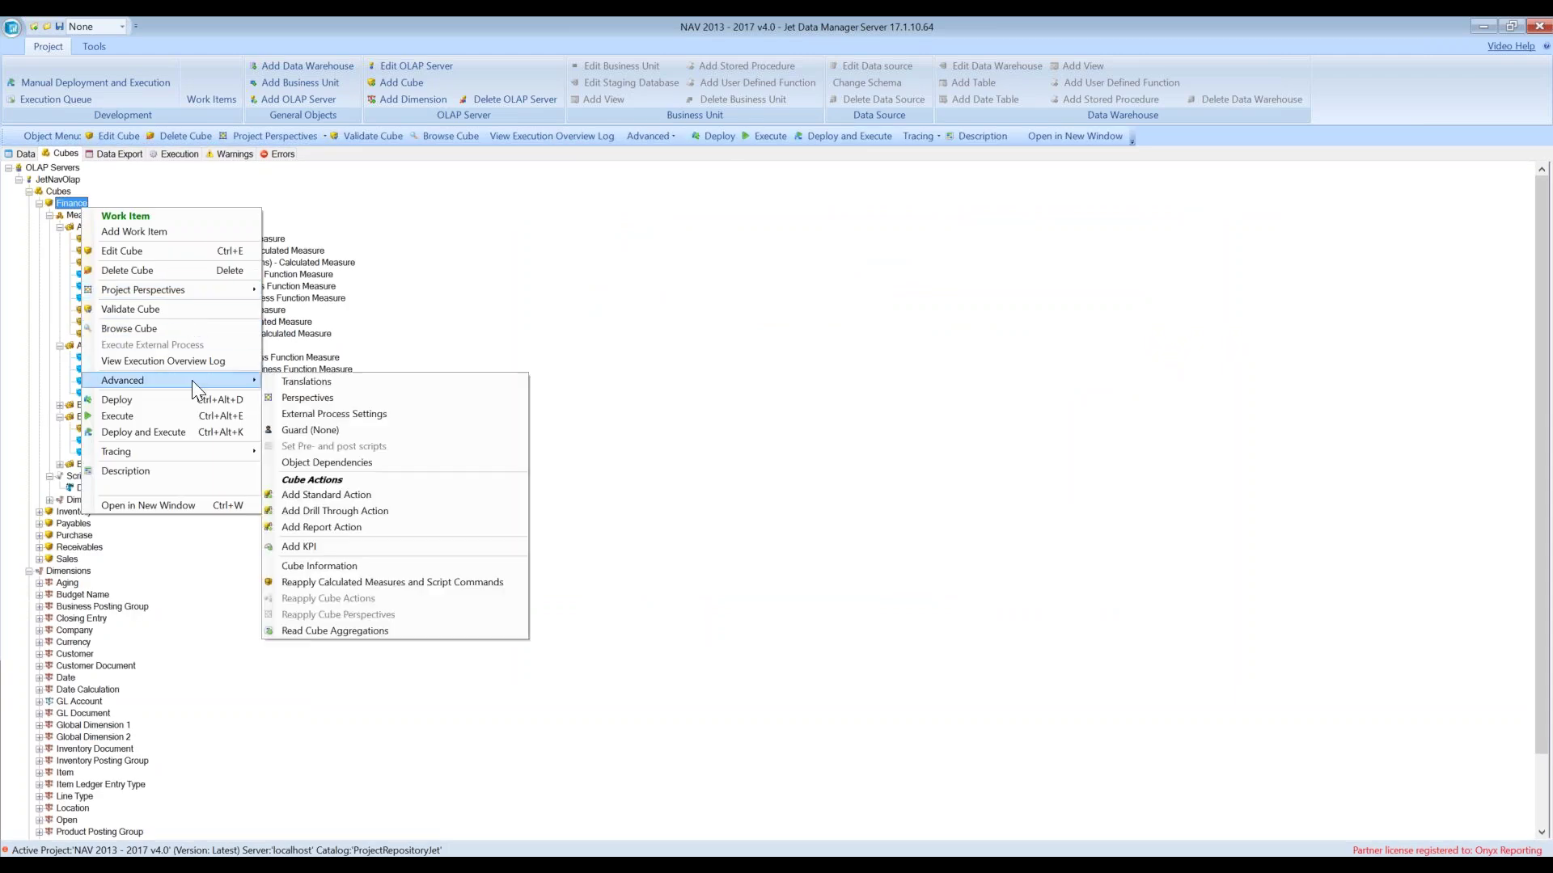
{"action": "left_click", "coordinate": [447, 565]}
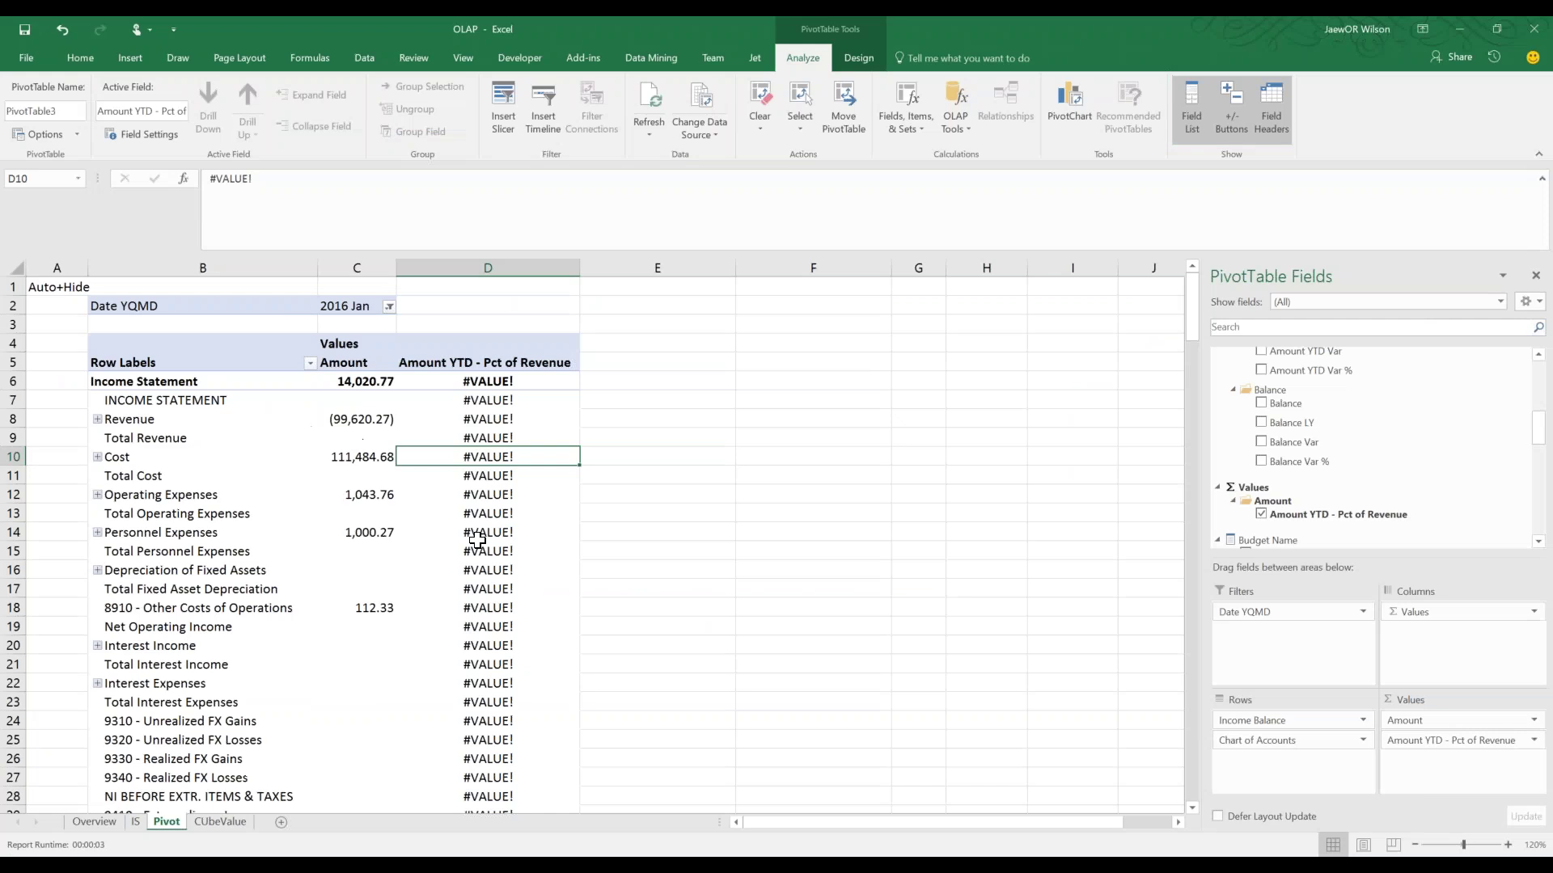
Switch to Excel, refresh the PivotTable, and check the Amount YTD - Pct of Revenue values for the income statement and balance sheet rows
{"action": "left_click", "coordinate": [487, 532]}
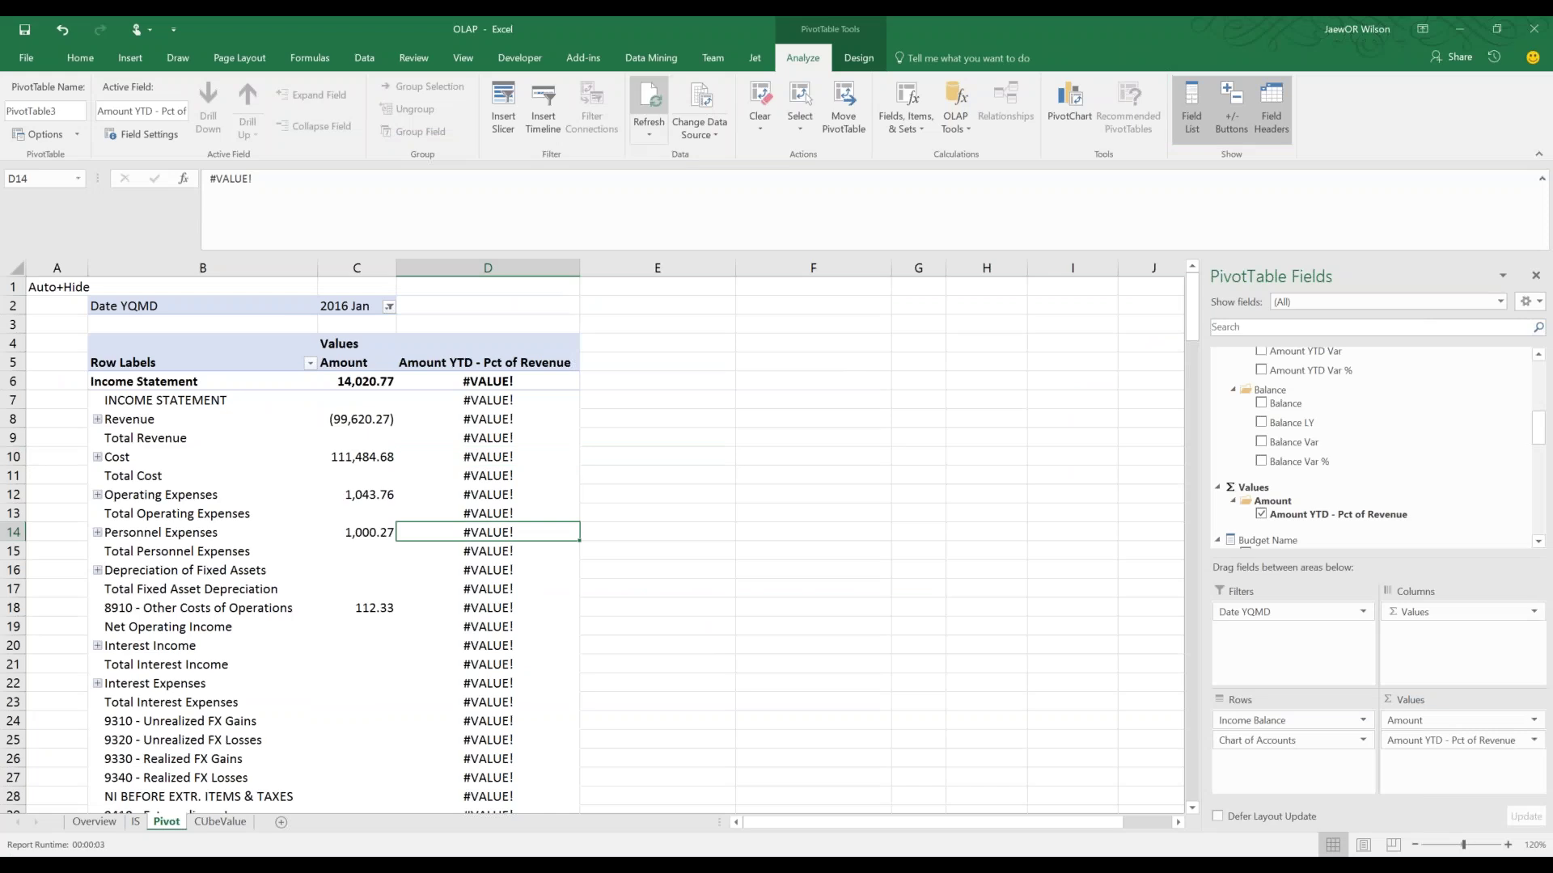
{"action": "left_click", "coordinate": [490, 491]}
{"action": "left_click_drag", "start_coordinate": [491, 492], "coordinate": [479, 532]}
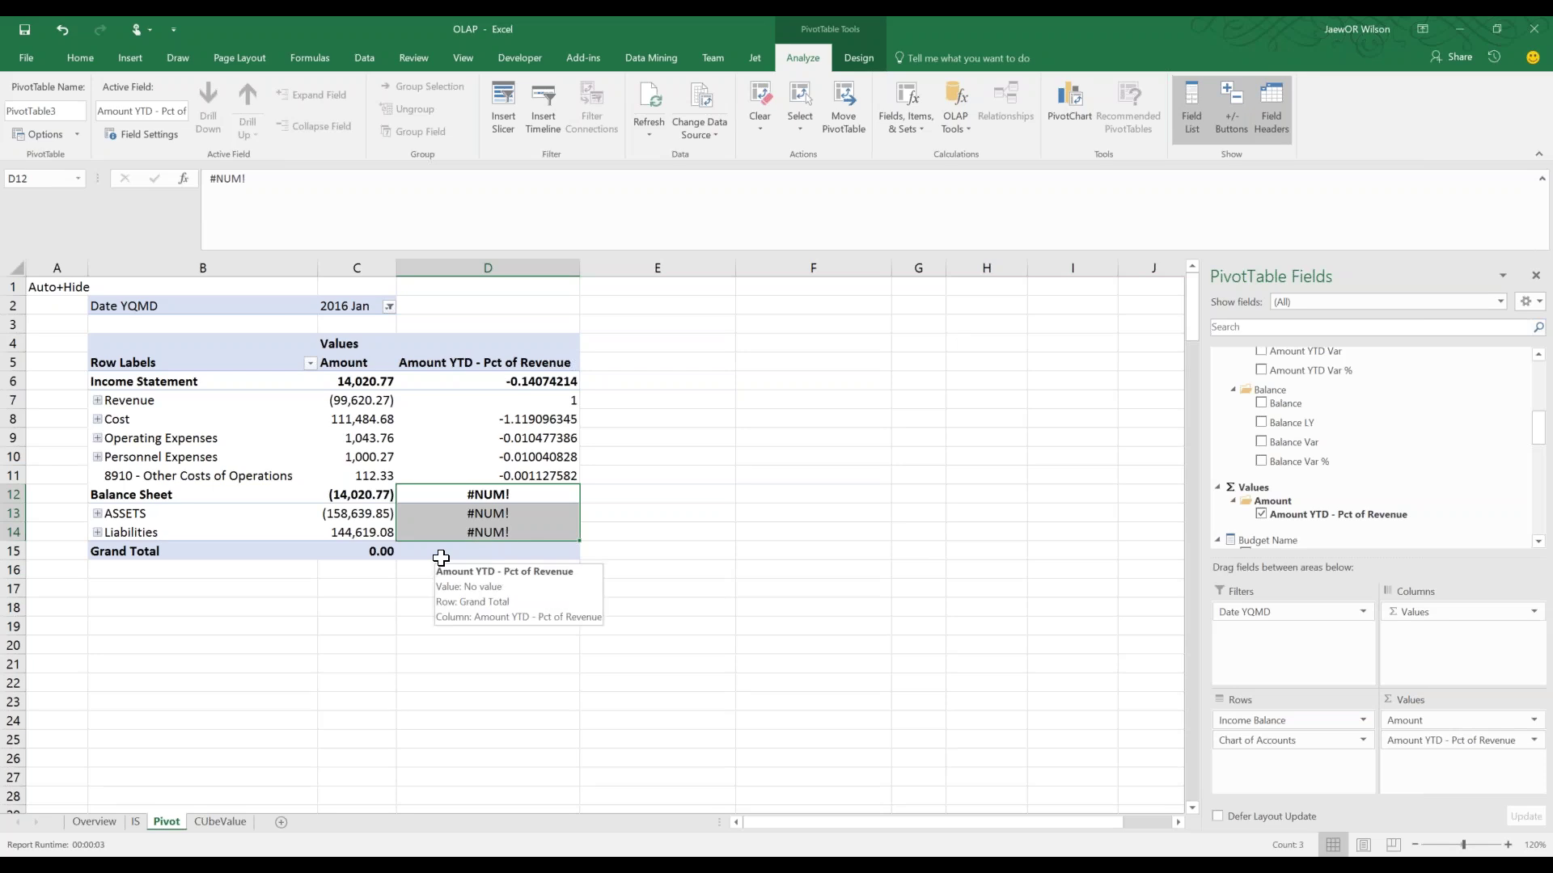
{"action": "left_click_drag", "start_coordinate": [485, 384], "coordinate": [483, 471]}
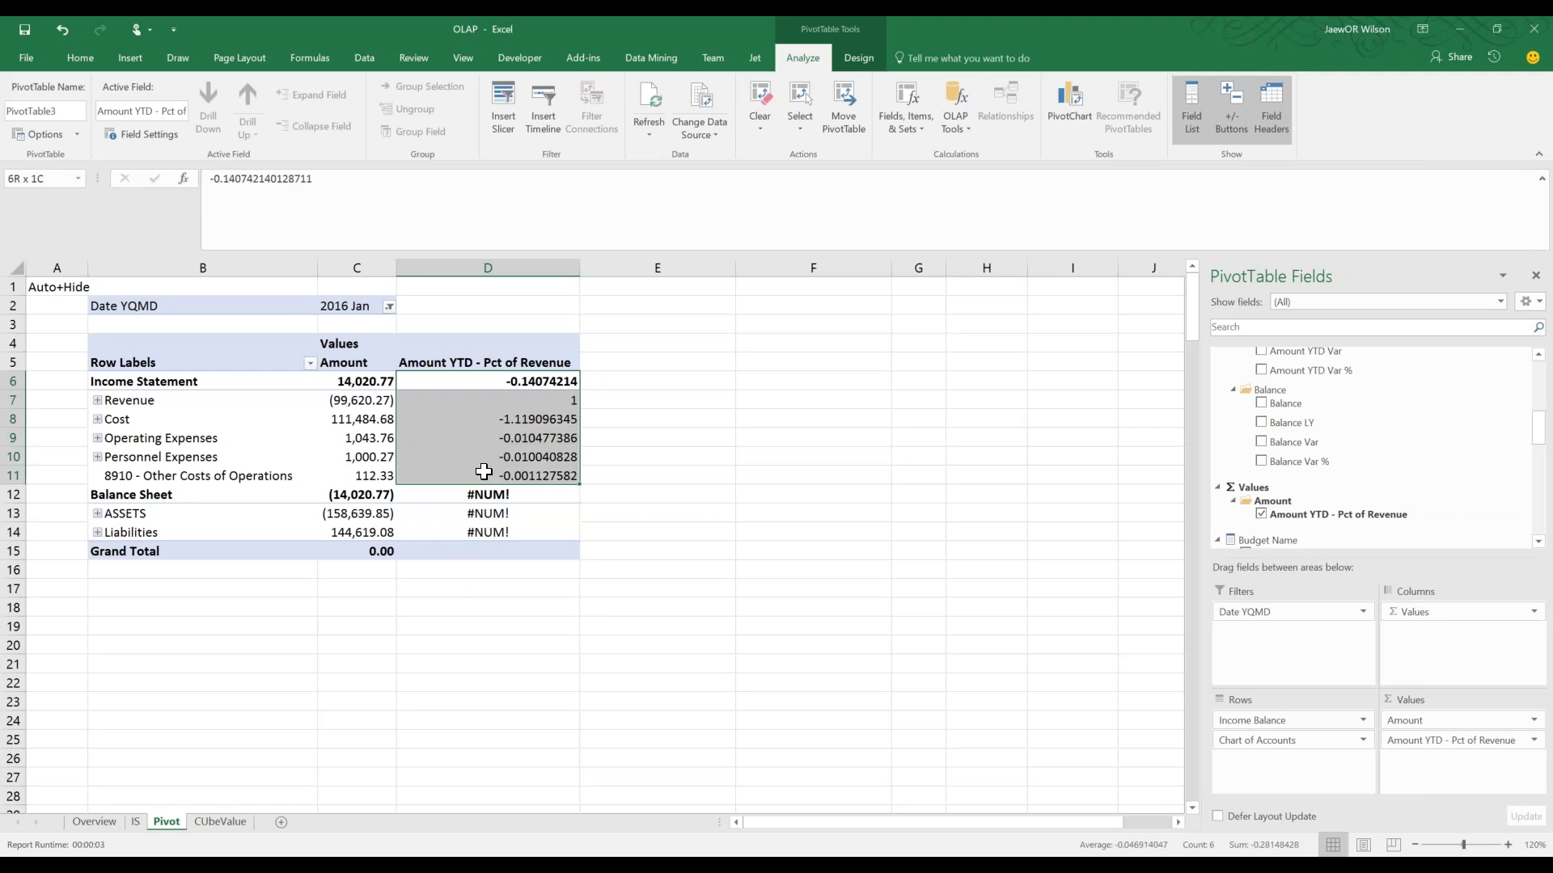
{"action": "left_click", "coordinate": [647, 93]}
{"action": "left_click", "coordinate": [476, 435]}
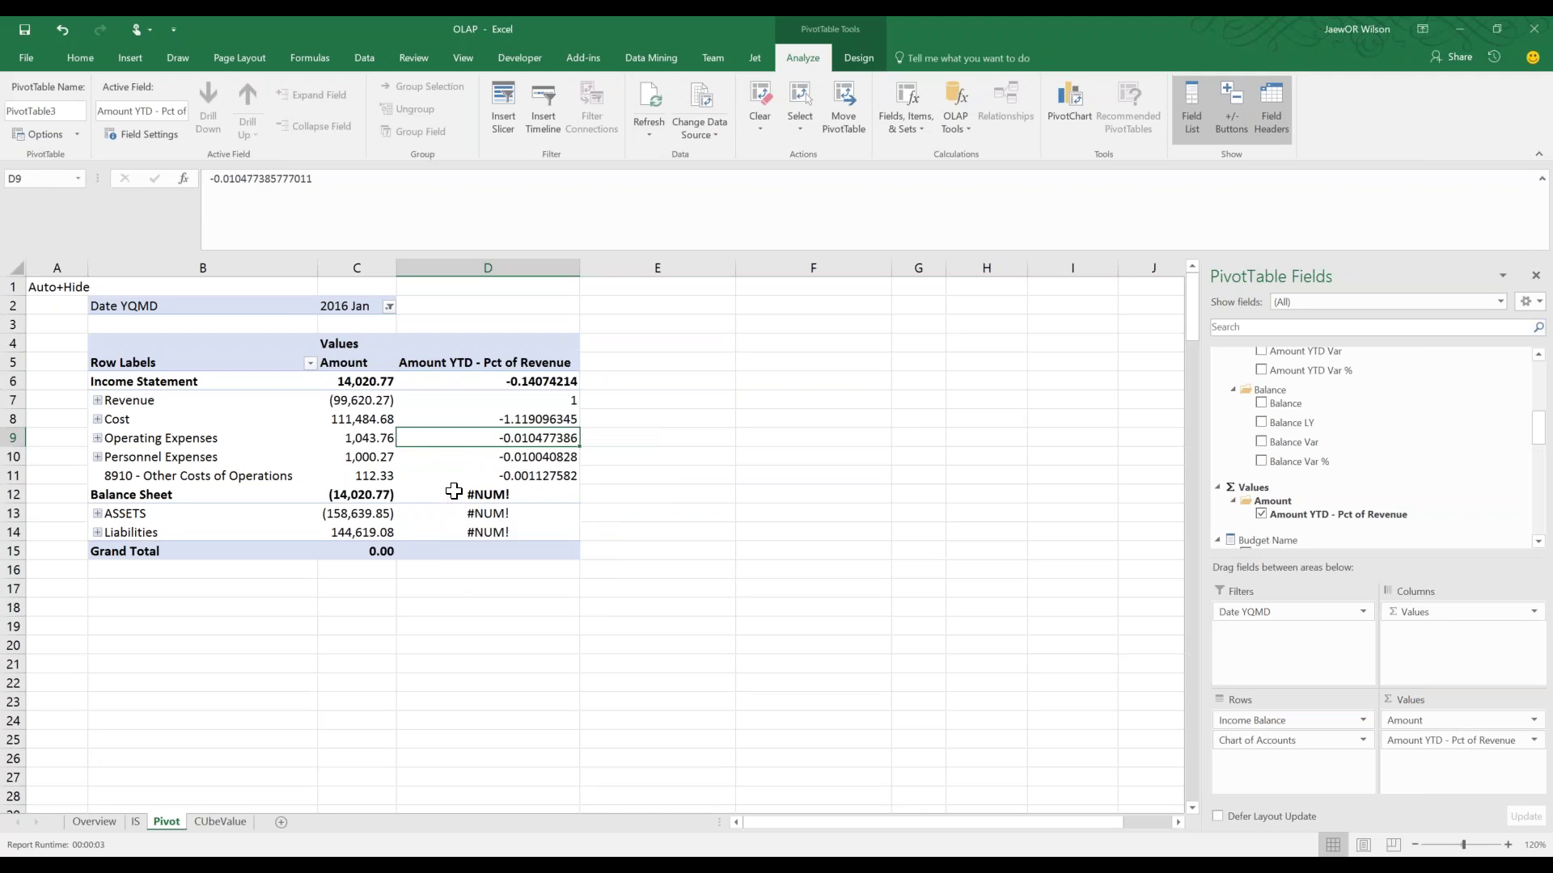
{"action": "left_click", "coordinate": [356, 421]}
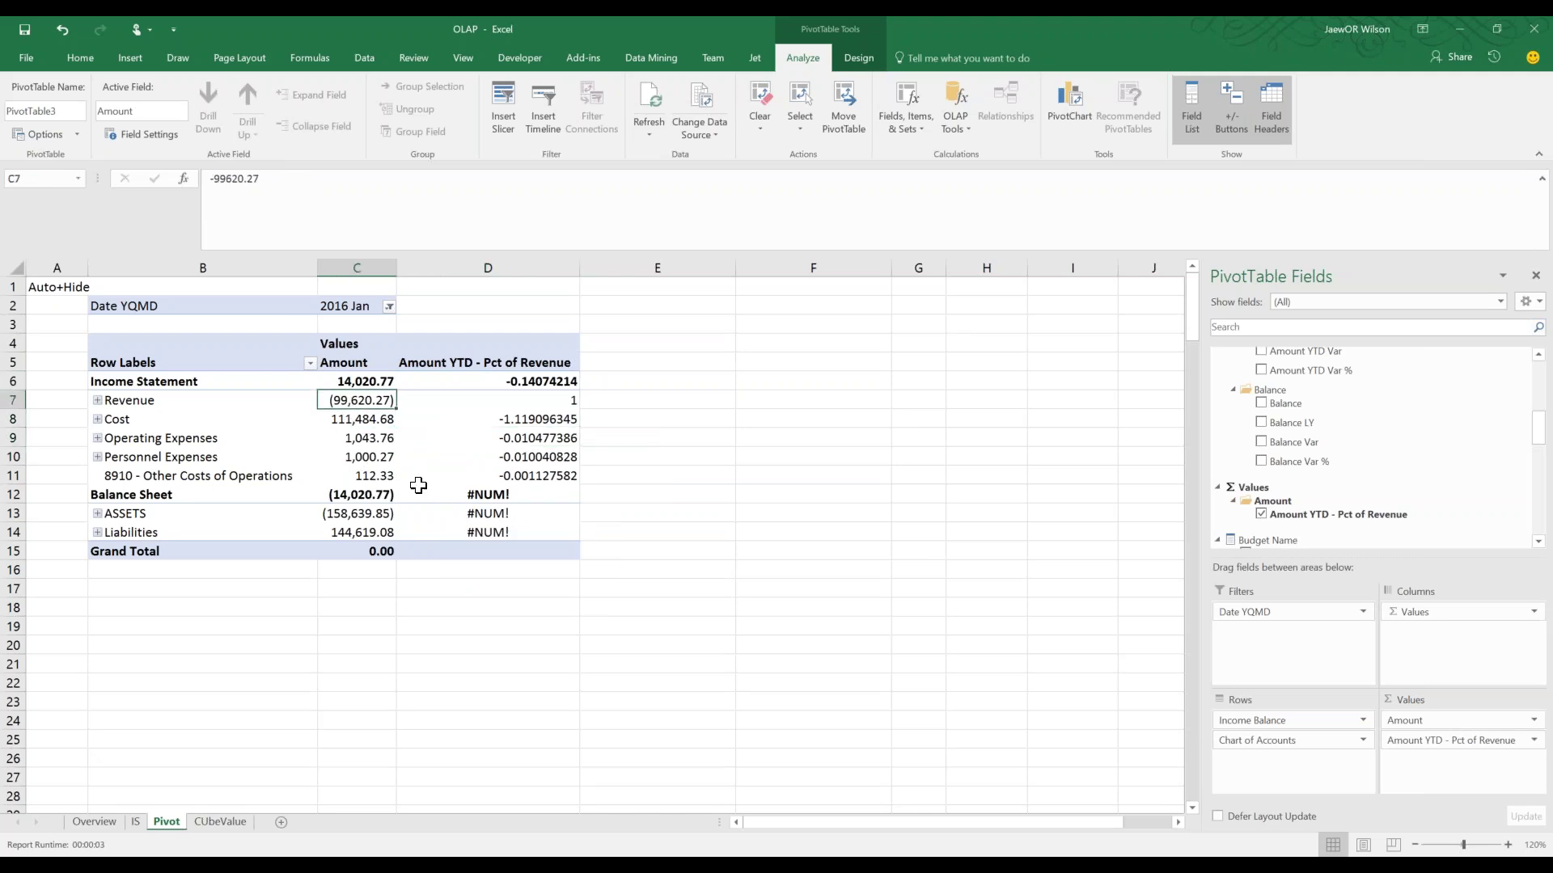
Examine the Amount YTD - Pct of Revenue values for the cost and expense rows of the income statement
{"action": "left_click", "coordinate": [522, 436]}
{"action": "left_click_drag", "start_coordinate": [523, 422], "coordinate": [528, 477]}
{"action": "mouse_move", "coordinate": [545, 414]}
{"action": "left_mouse_down"}
{"action": "mouse_move", "coordinate": [547, 429]}
{"action": "mouse_move", "coordinate": [545, 414]}
{"action": "left_mouse_up"}
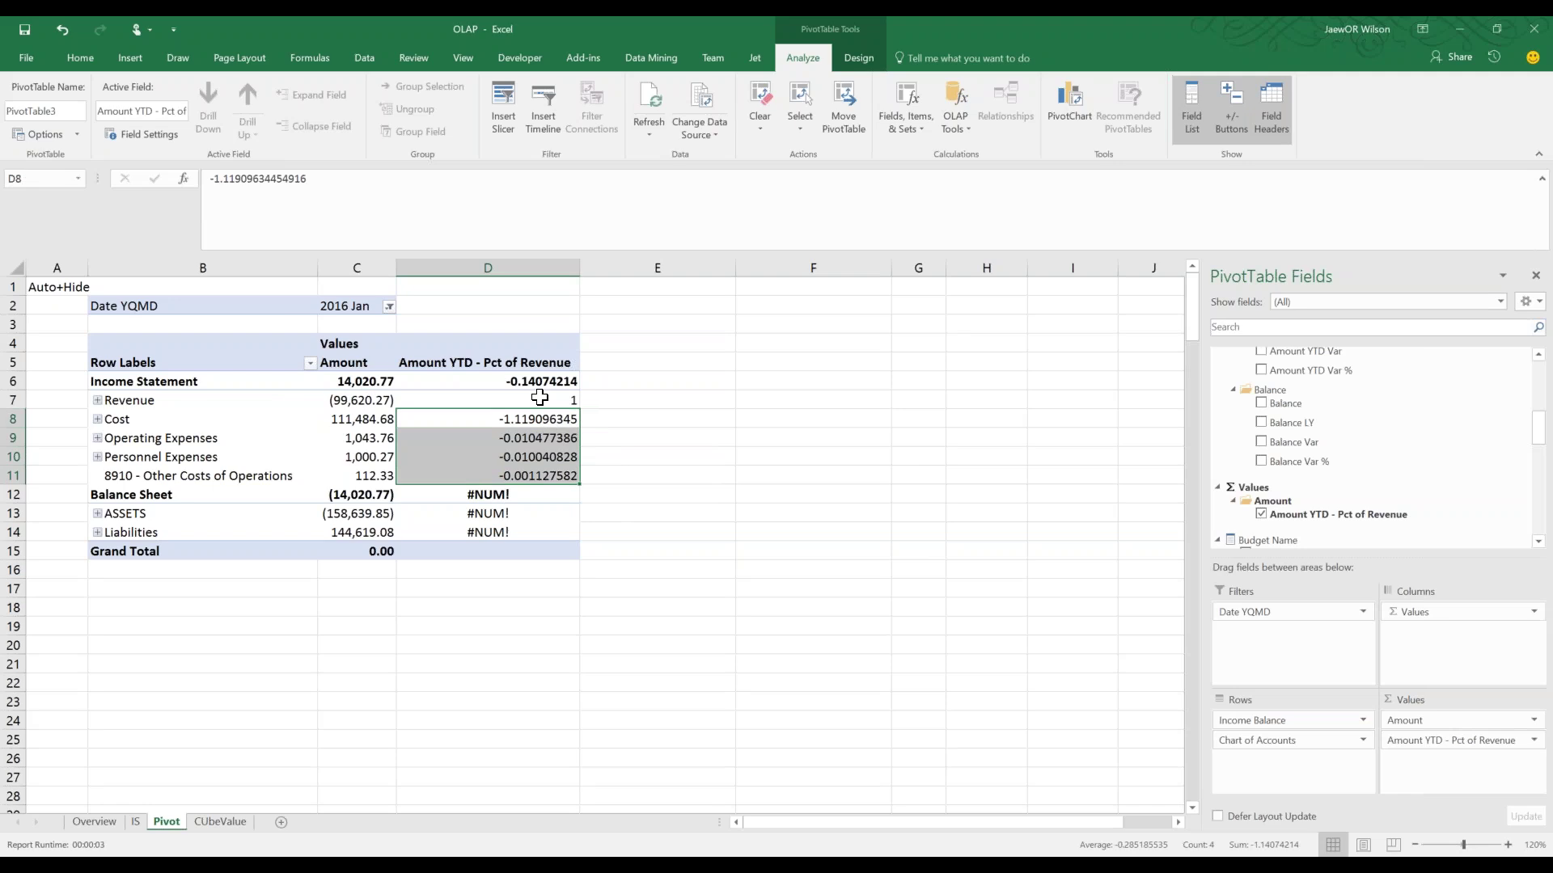
{"action": "left_click", "coordinate": [509, 420]}
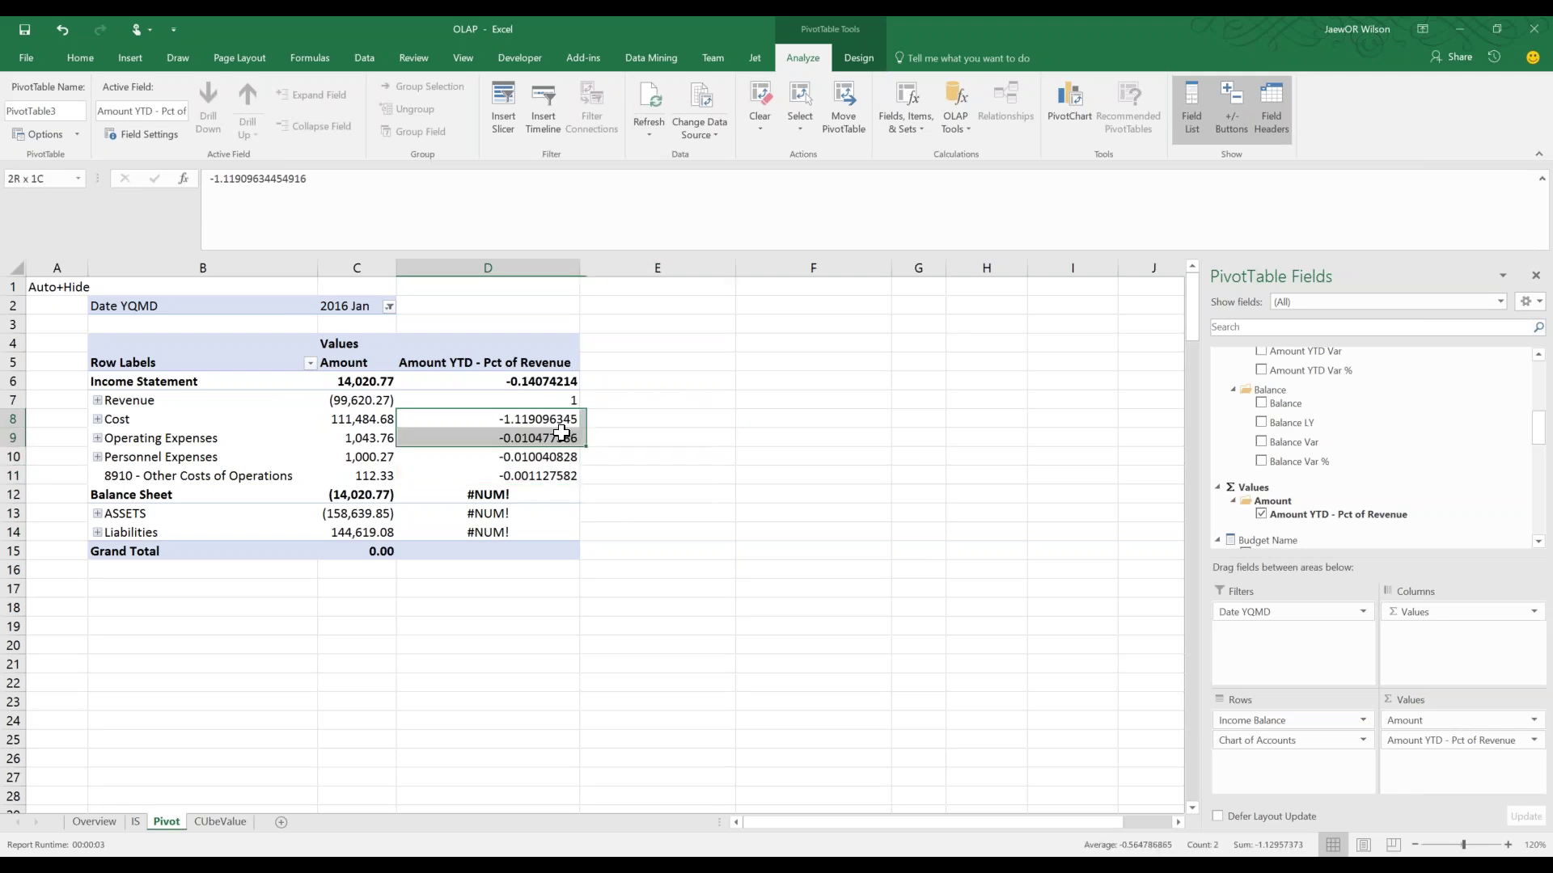
{"action": "key", "text": "Down"}
{"action": "key", "text": "Down"}
{"action": "key", "text": "Down"}
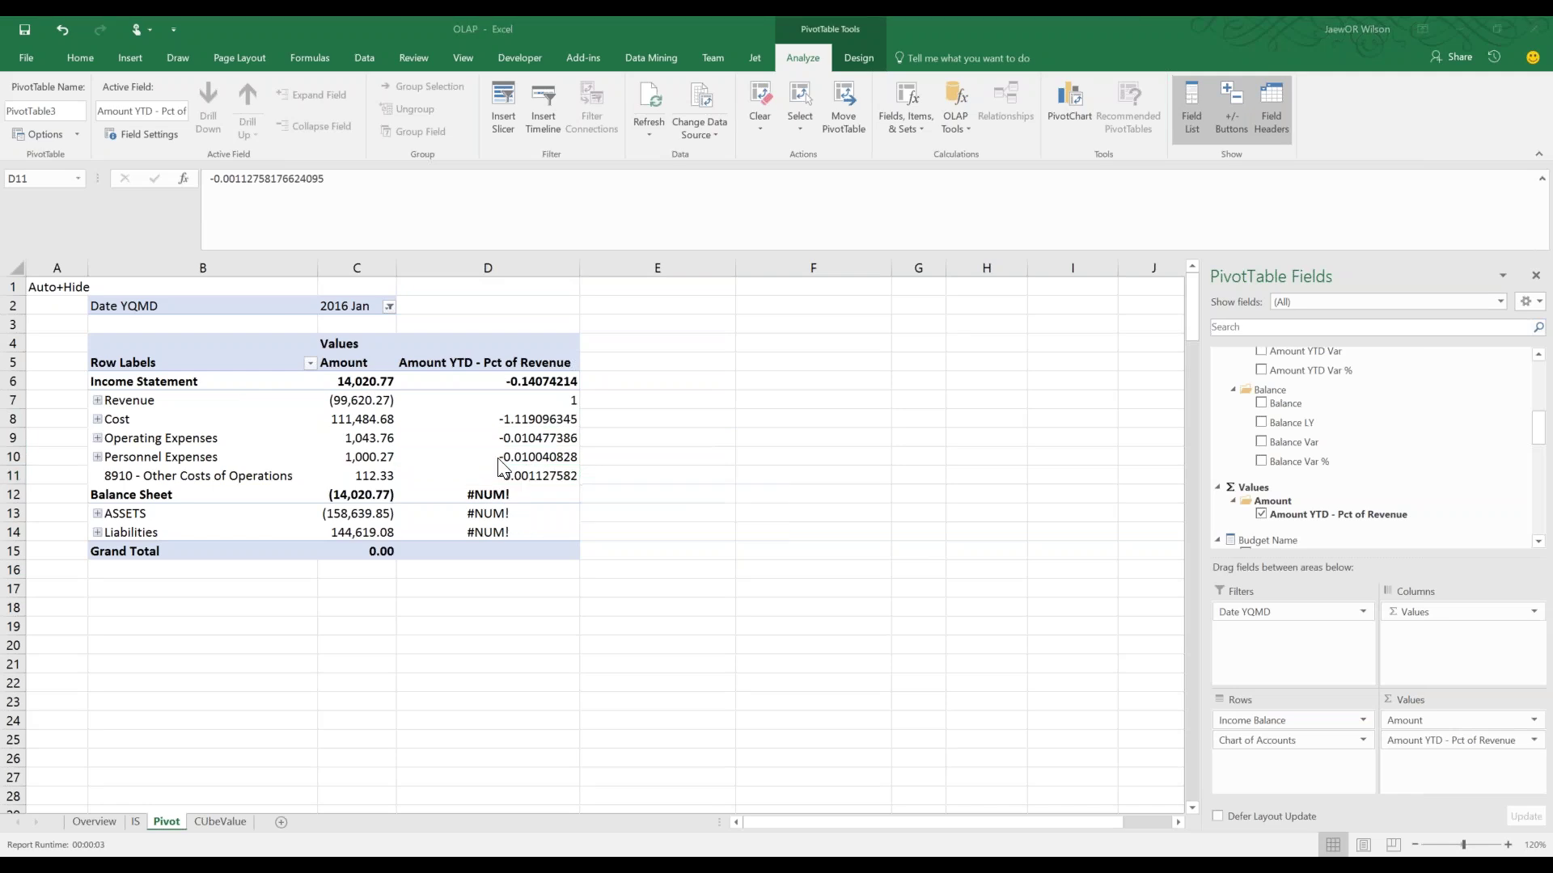
Switch to Jet Data Manager Server, give Amount YTD - Pct of Revenue the format string #,00% and the Finance Transactions measure group, and save it
{"action": "key", "text": "alt+Tab"}
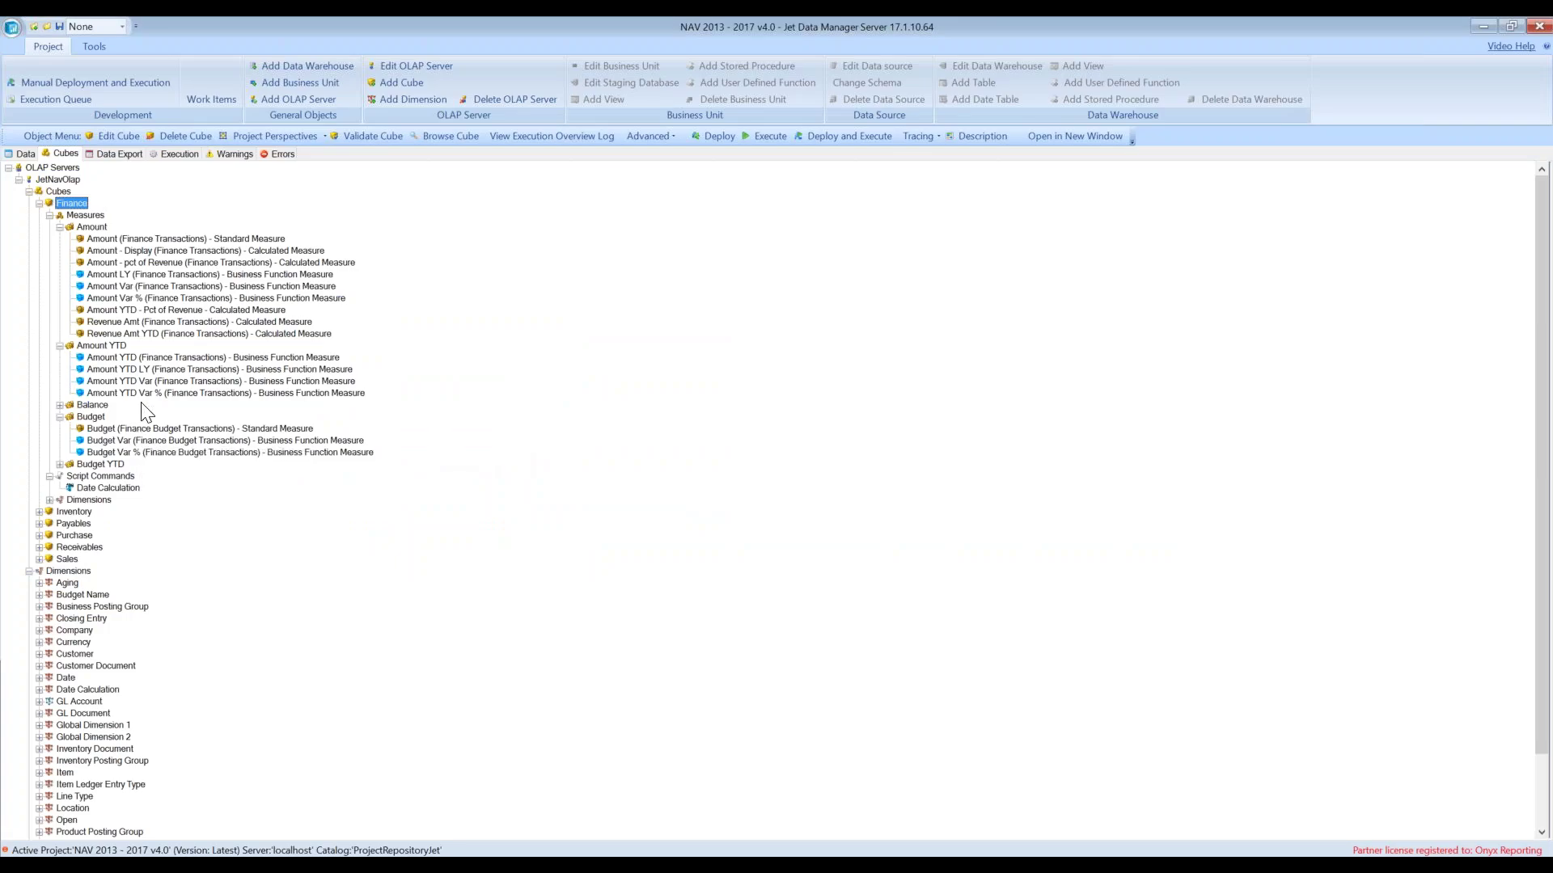
{"action": "mouse_move", "coordinate": [146, 314]}
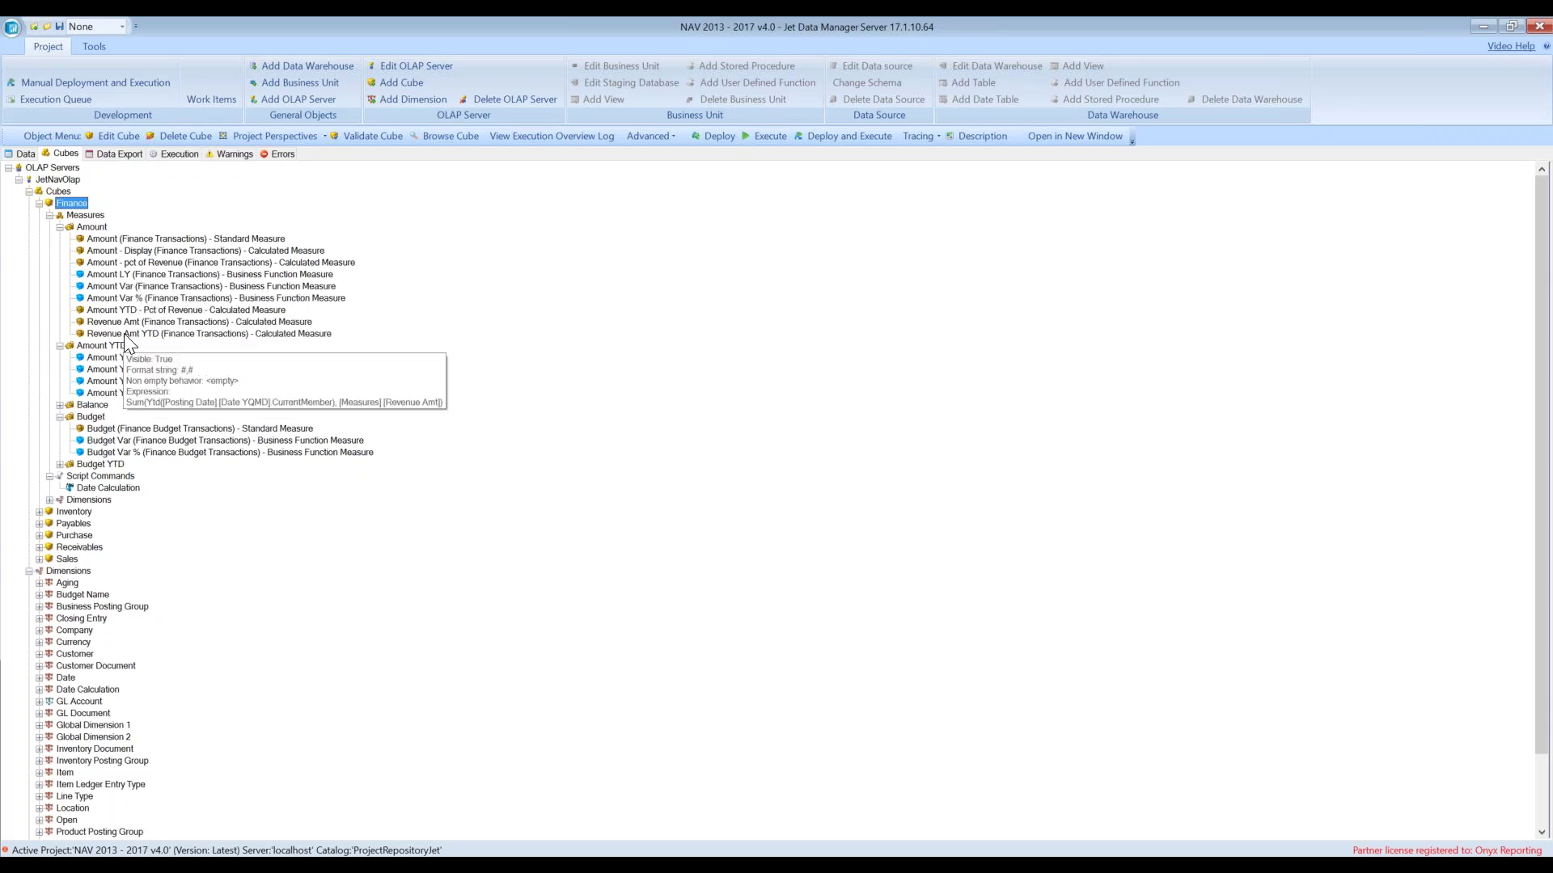
{"action": "left_click", "coordinate": [133, 310]}
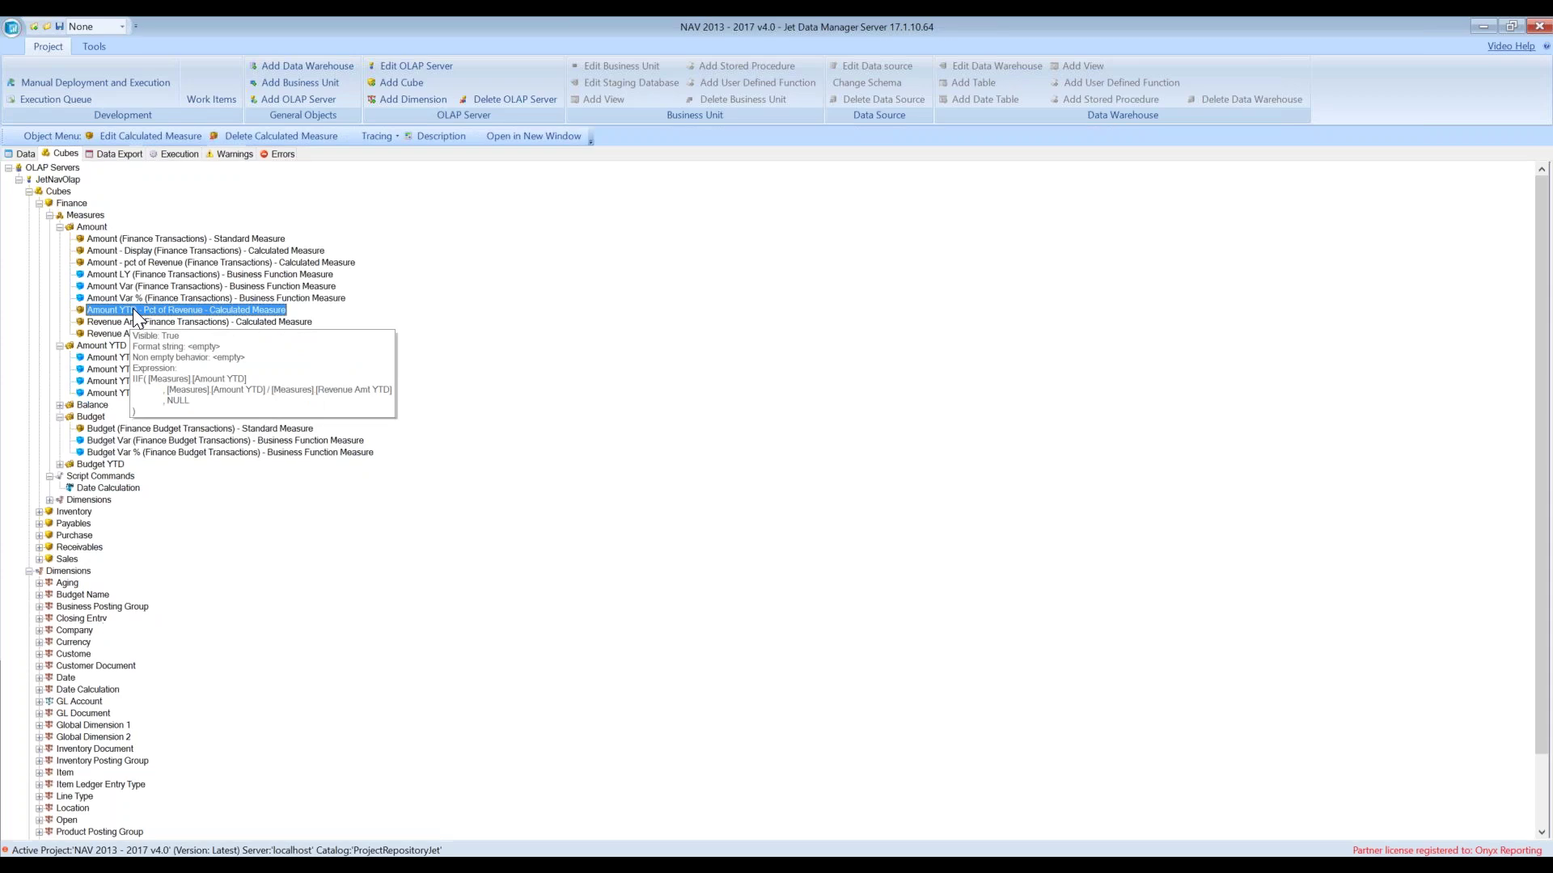
{"action": "double_click", "coordinate": [135, 310]}
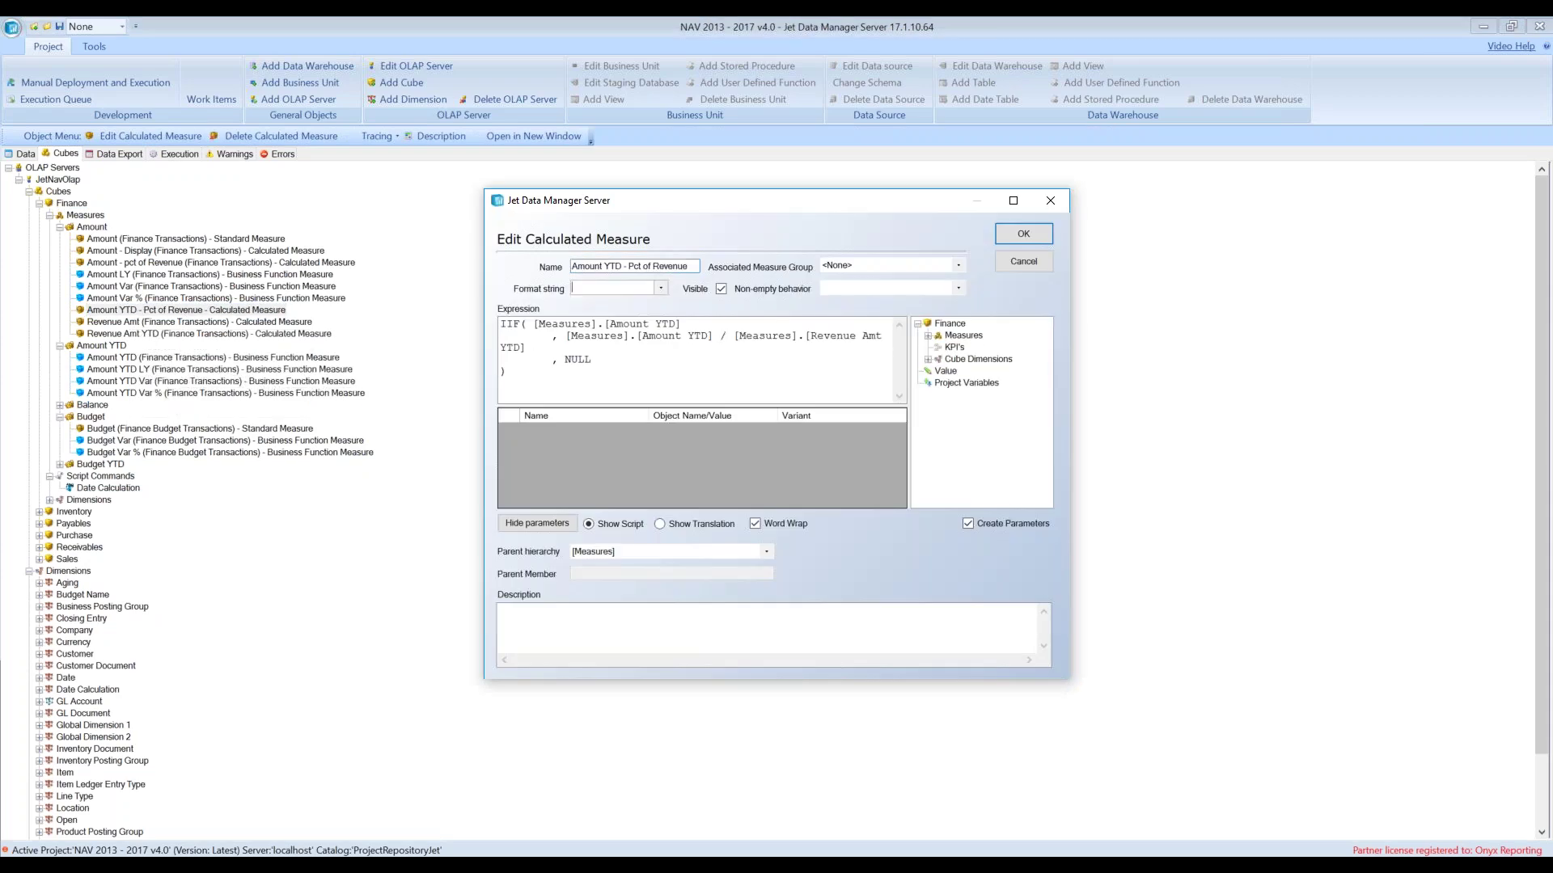
{"action": "left_click", "coordinate": [612, 288]}
{"action": "type", "text": "#,00%"}
{"action": "left_click", "coordinate": [873, 265]}
{"action": "left_click", "coordinate": [866, 298]}
{"action": "left_click", "coordinate": [1019, 237]}
Reapply the Finance cube's calculated measures and script commands to publish the percentage format
{"action": "right_click", "coordinate": [71, 203]}
{"action": "mouse_move", "coordinate": [197, 374]}
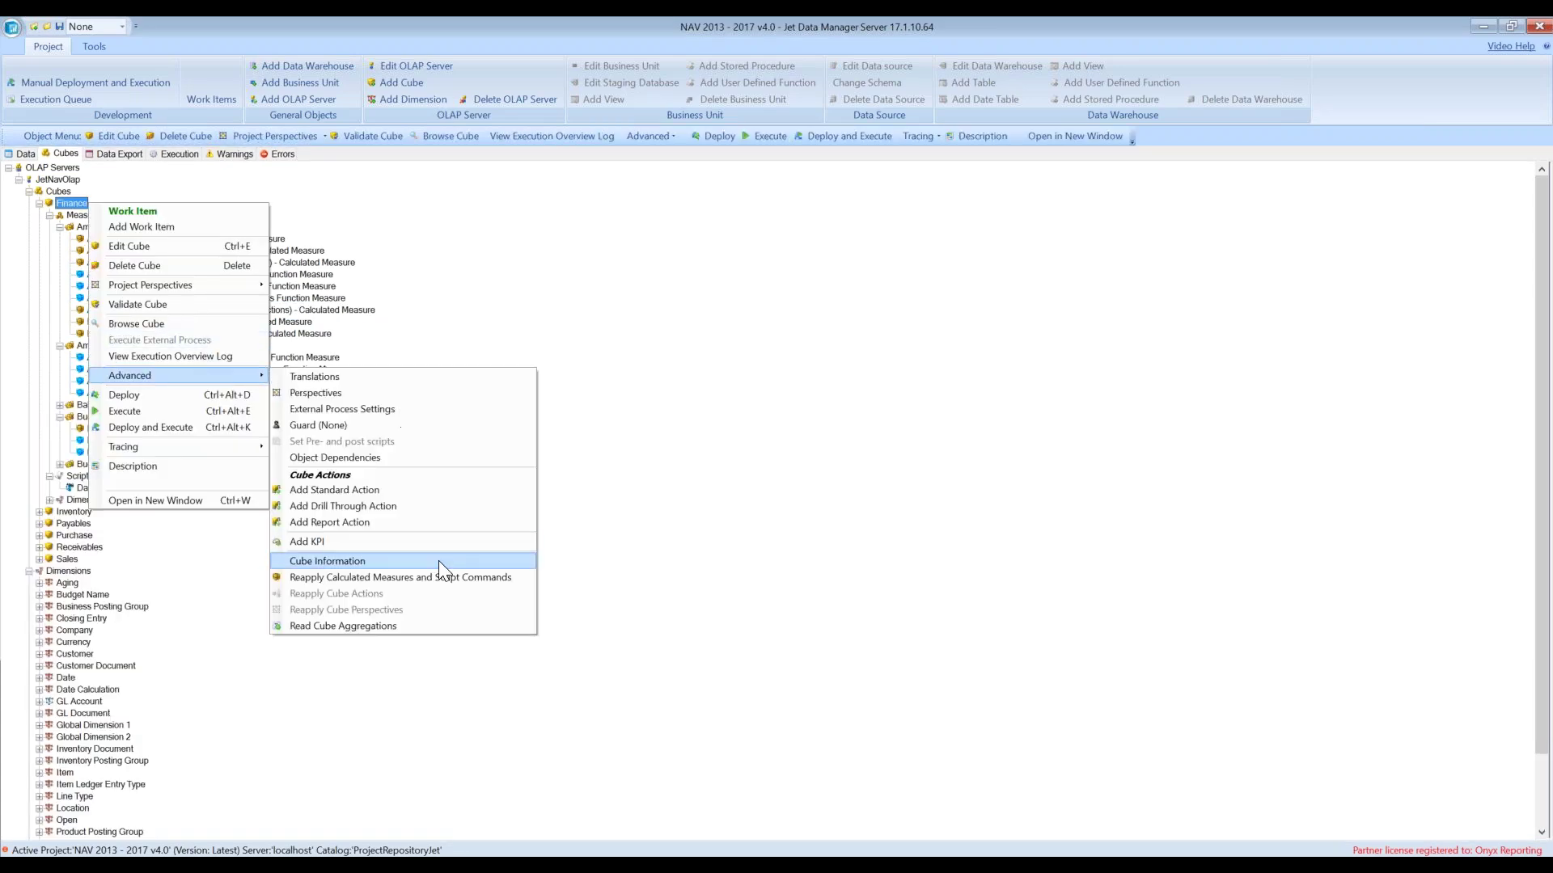
{"action": "left_click", "coordinate": [442, 576]}
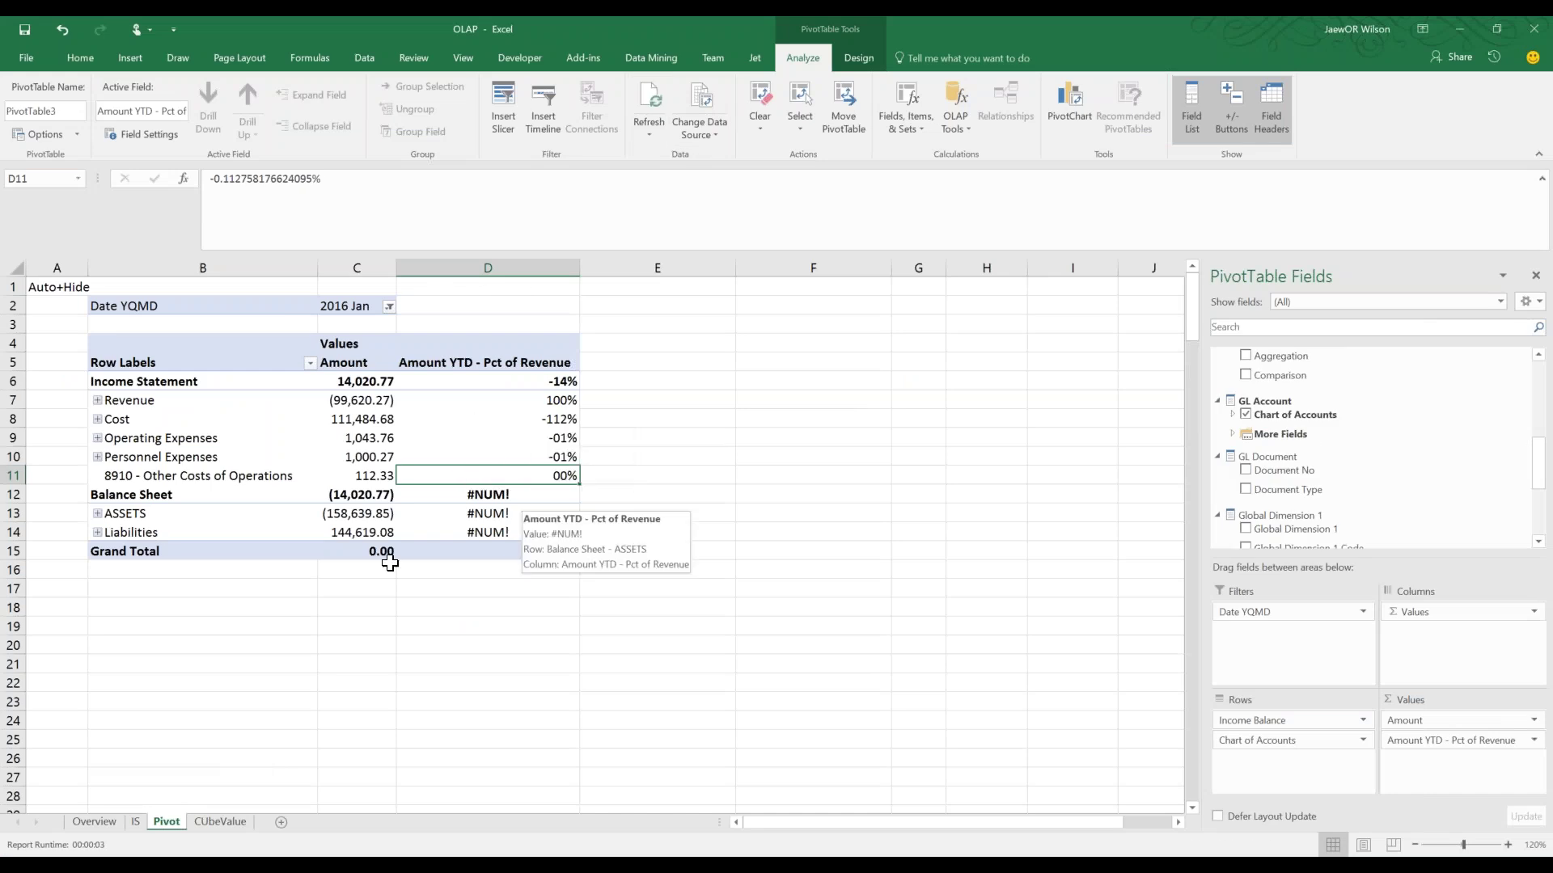
Switch to Excel and review the calculation notes on the CUbeValue sheet, focusing on inverting the sign of Income Statement accounts
{"action": "left_click", "coordinate": [220, 822]}
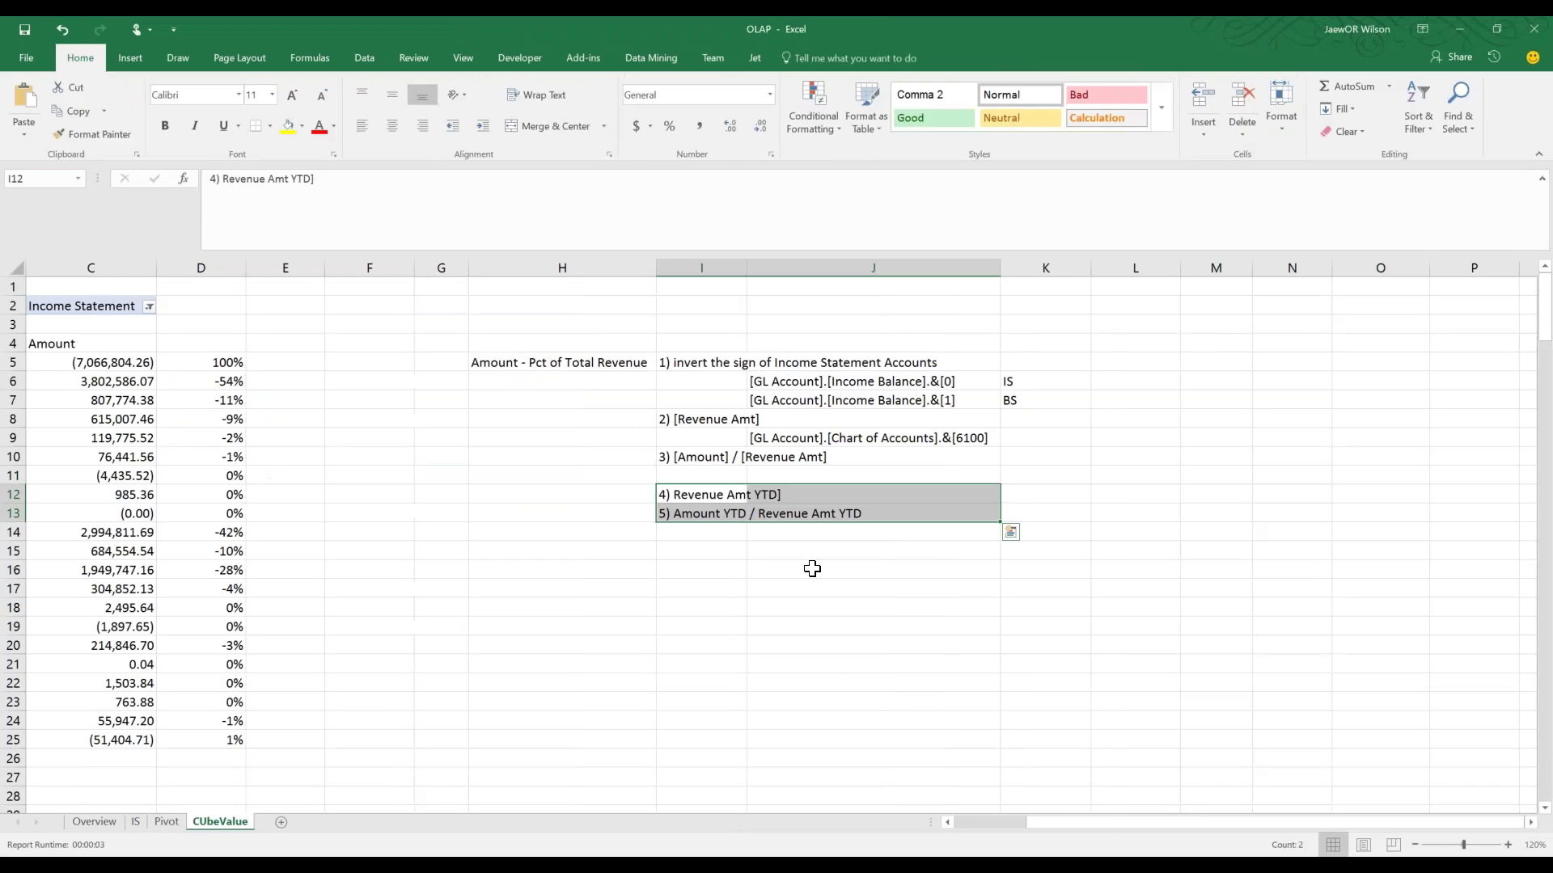
{"action": "left_click", "coordinate": [873, 569]}
{"action": "left_click_drag", "start_coordinate": [756, 383], "coordinate": [837, 507]}
{"action": "left_click_drag", "start_coordinate": [683, 363], "coordinate": [859, 366]}
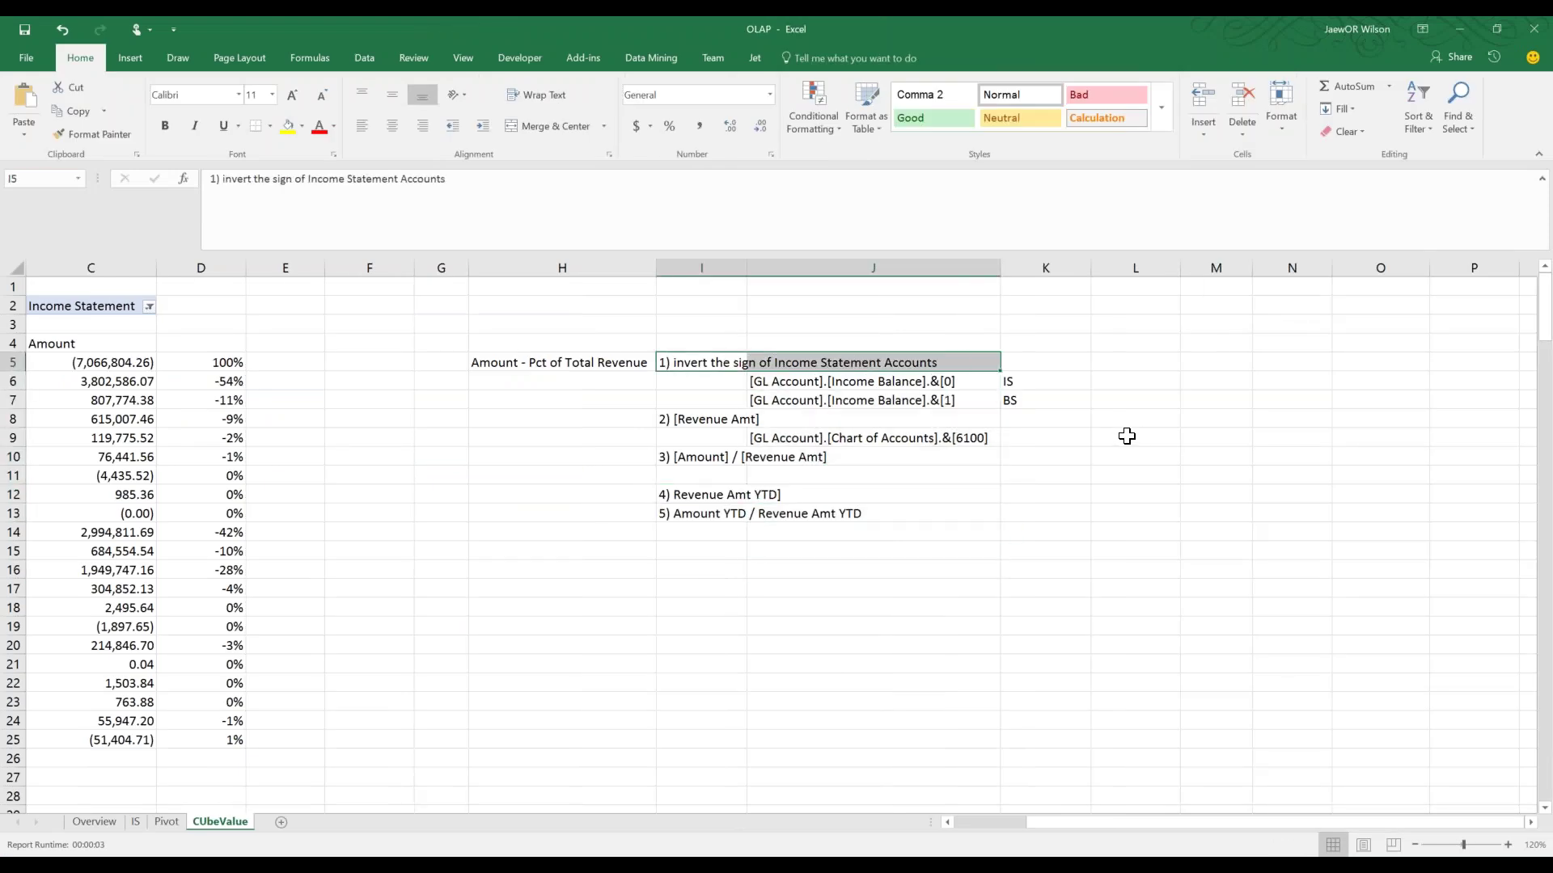
{"action": "left_click", "coordinate": [1043, 440]}
{"action": "key", "text": "alt+Tab"}
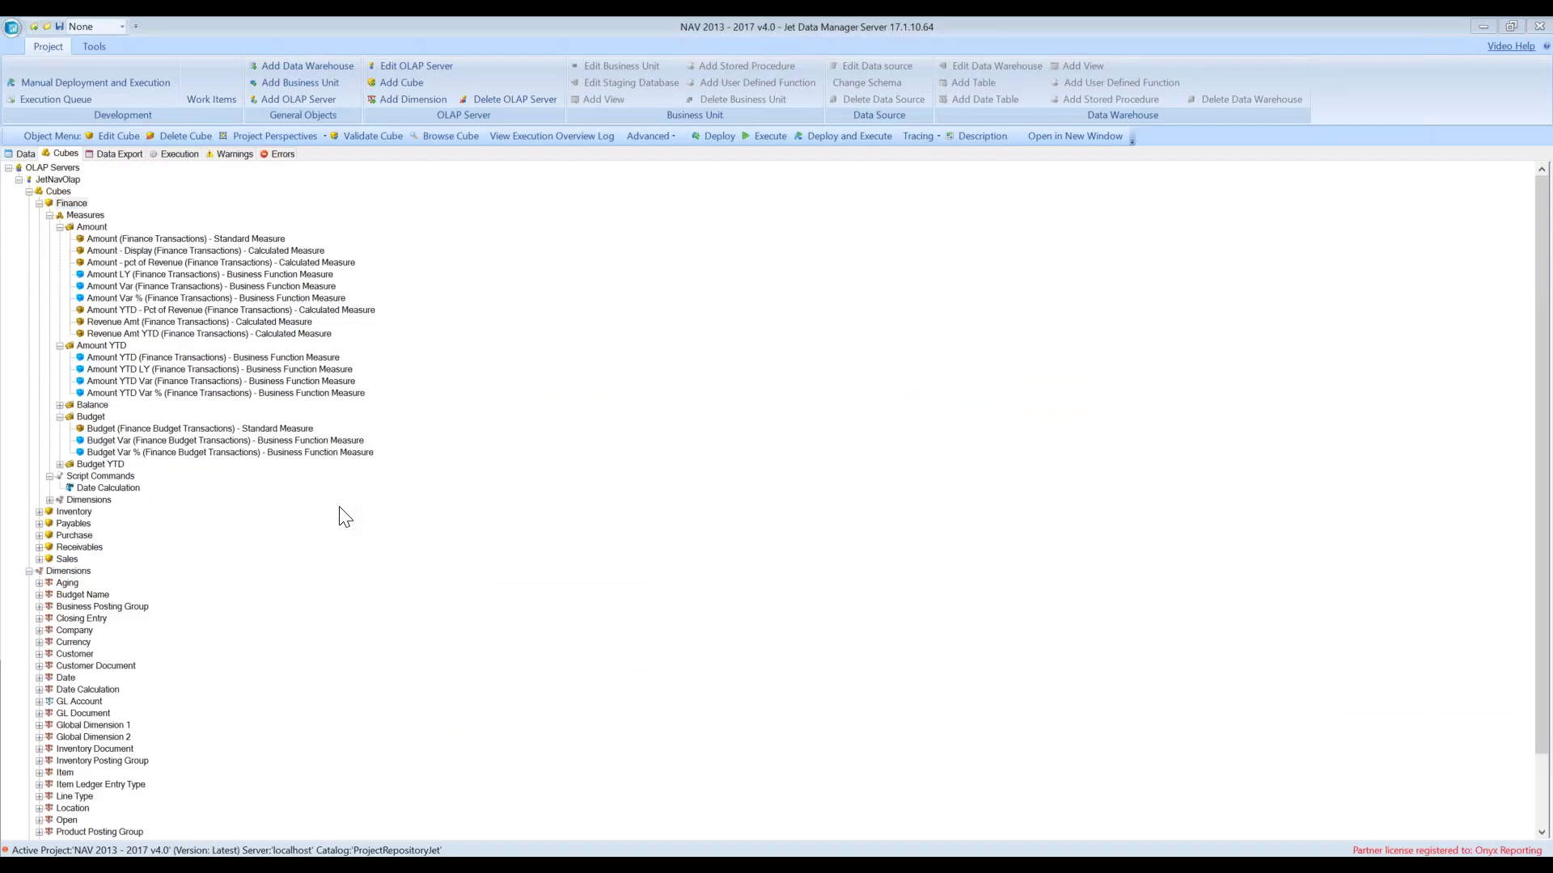
{"action": "key", "text": "alt+Tab"}
Replace Amount YTD - Pct of Revenue with the Amount - Display measure in the values of the Pivot sheet's PivotTable
{"action": "left_click", "coordinate": [166, 821]}
{"action": "left_click_drag", "start_coordinate": [1434, 737], "coordinate": [1280, 434]}
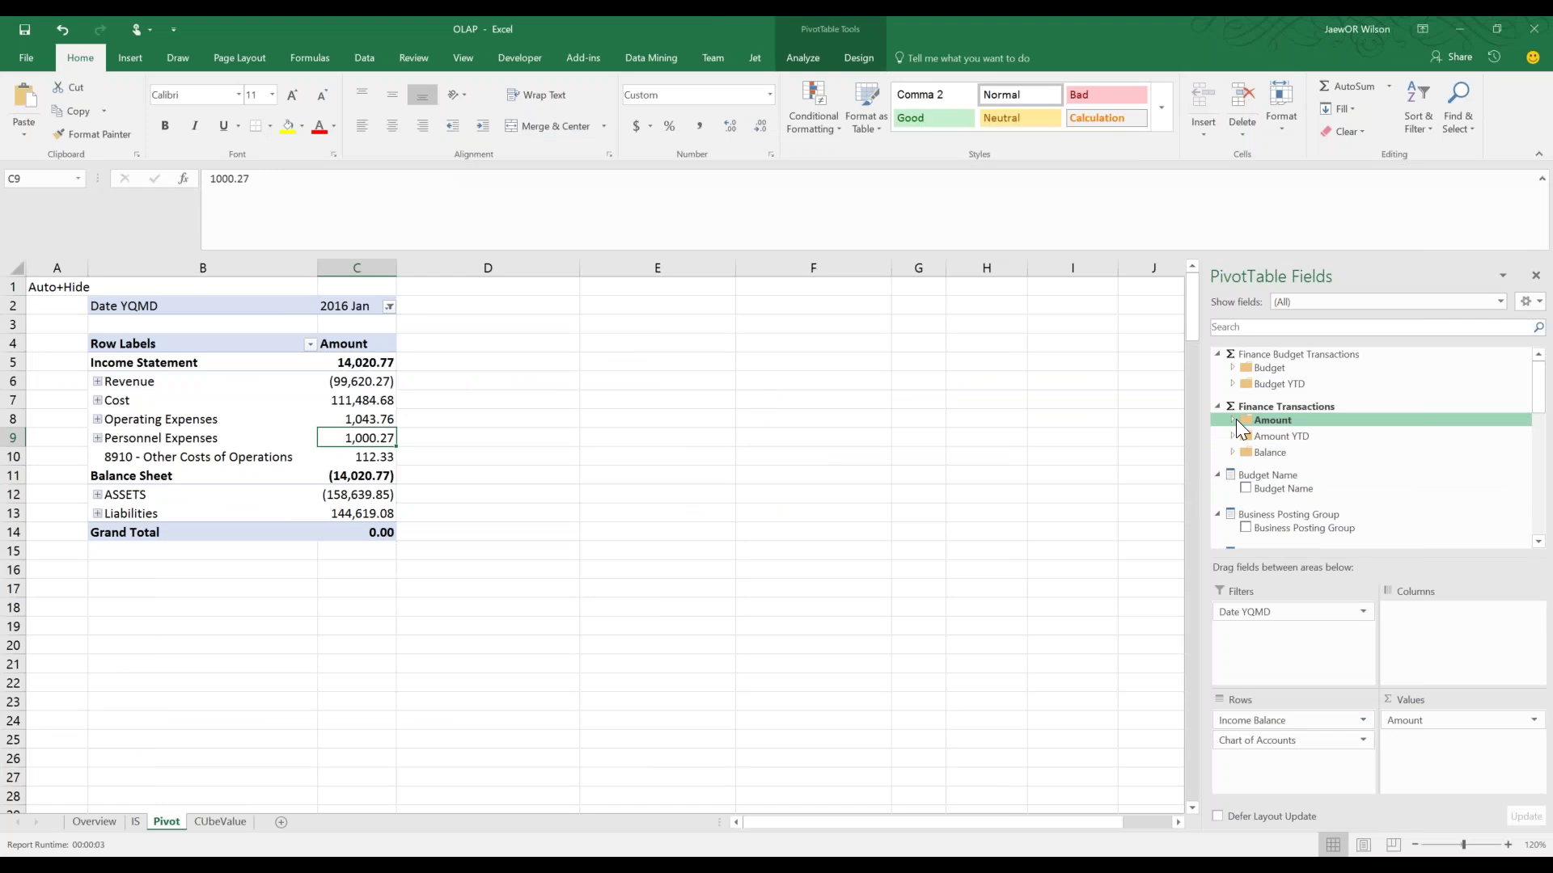
{"action": "left_click", "coordinate": [1233, 421]}
{"action": "left_click", "coordinate": [1260, 403]}
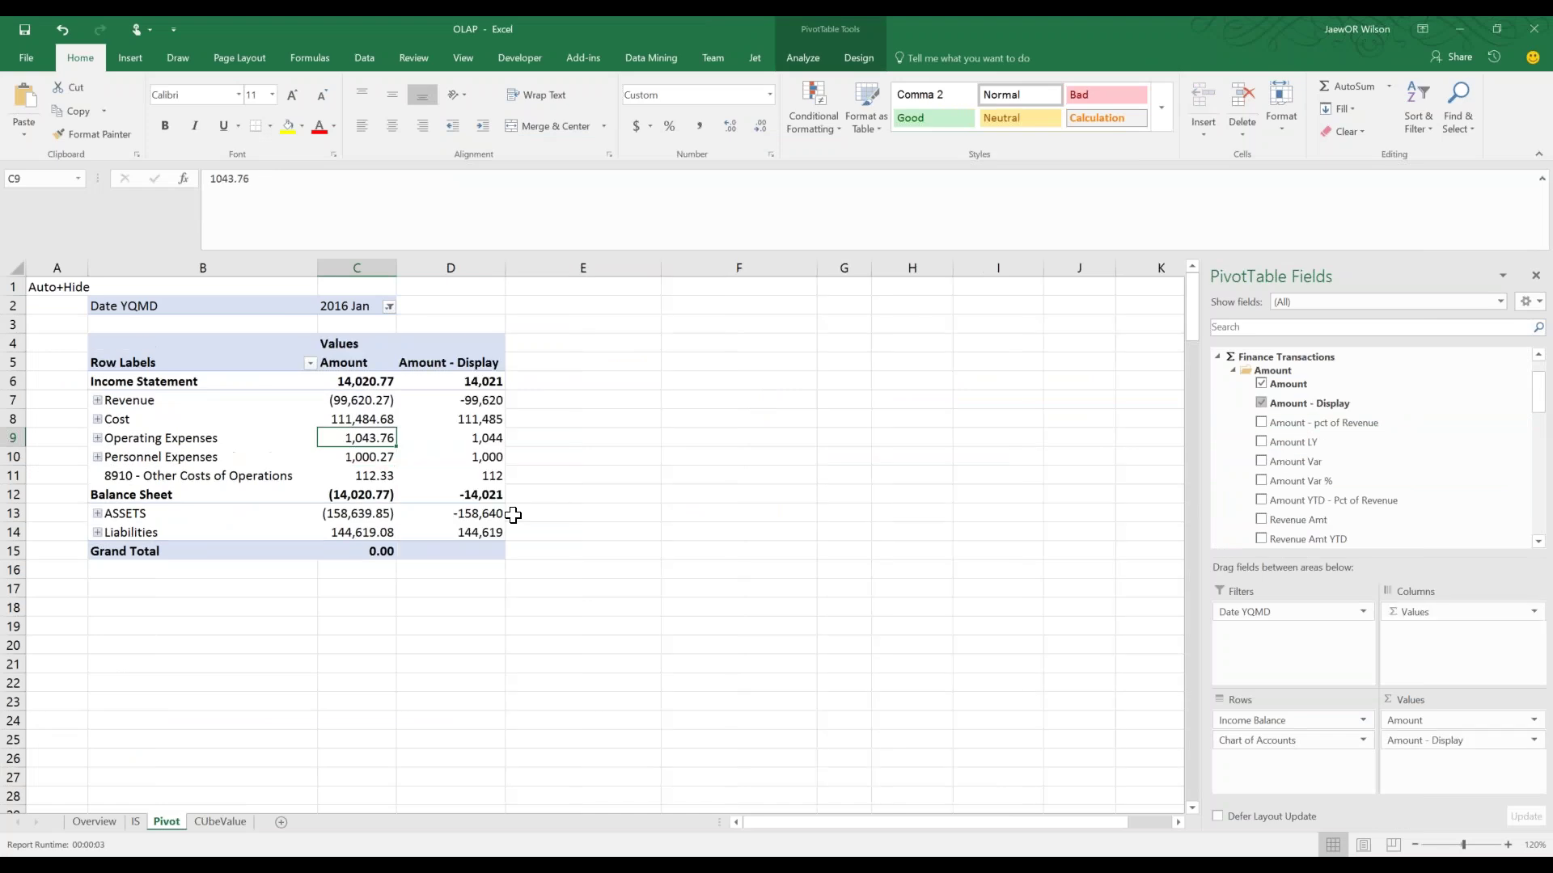
Compare Amount with Amount - Display for the Income Statement and Balance Sheet rows, and return to the notes on the CUbeValue sheet
{"action": "left_click", "coordinate": [433, 526]}
{"action": "left_click_drag", "start_coordinate": [462, 400], "coordinate": [376, 459]}
{"action": "left_click_drag", "start_coordinate": [376, 518], "coordinate": [453, 531]}
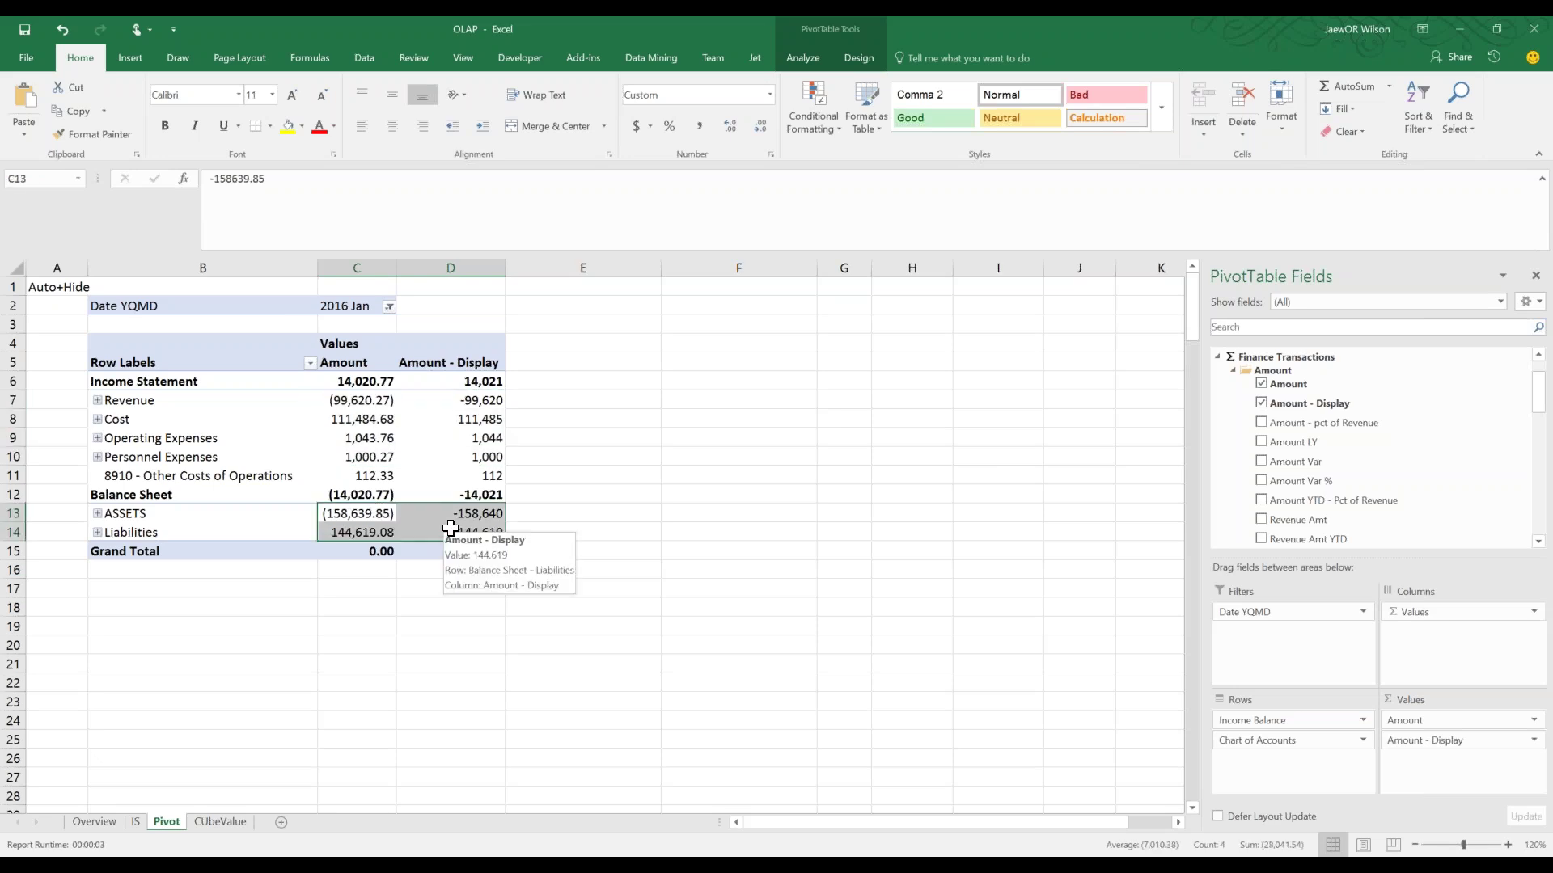
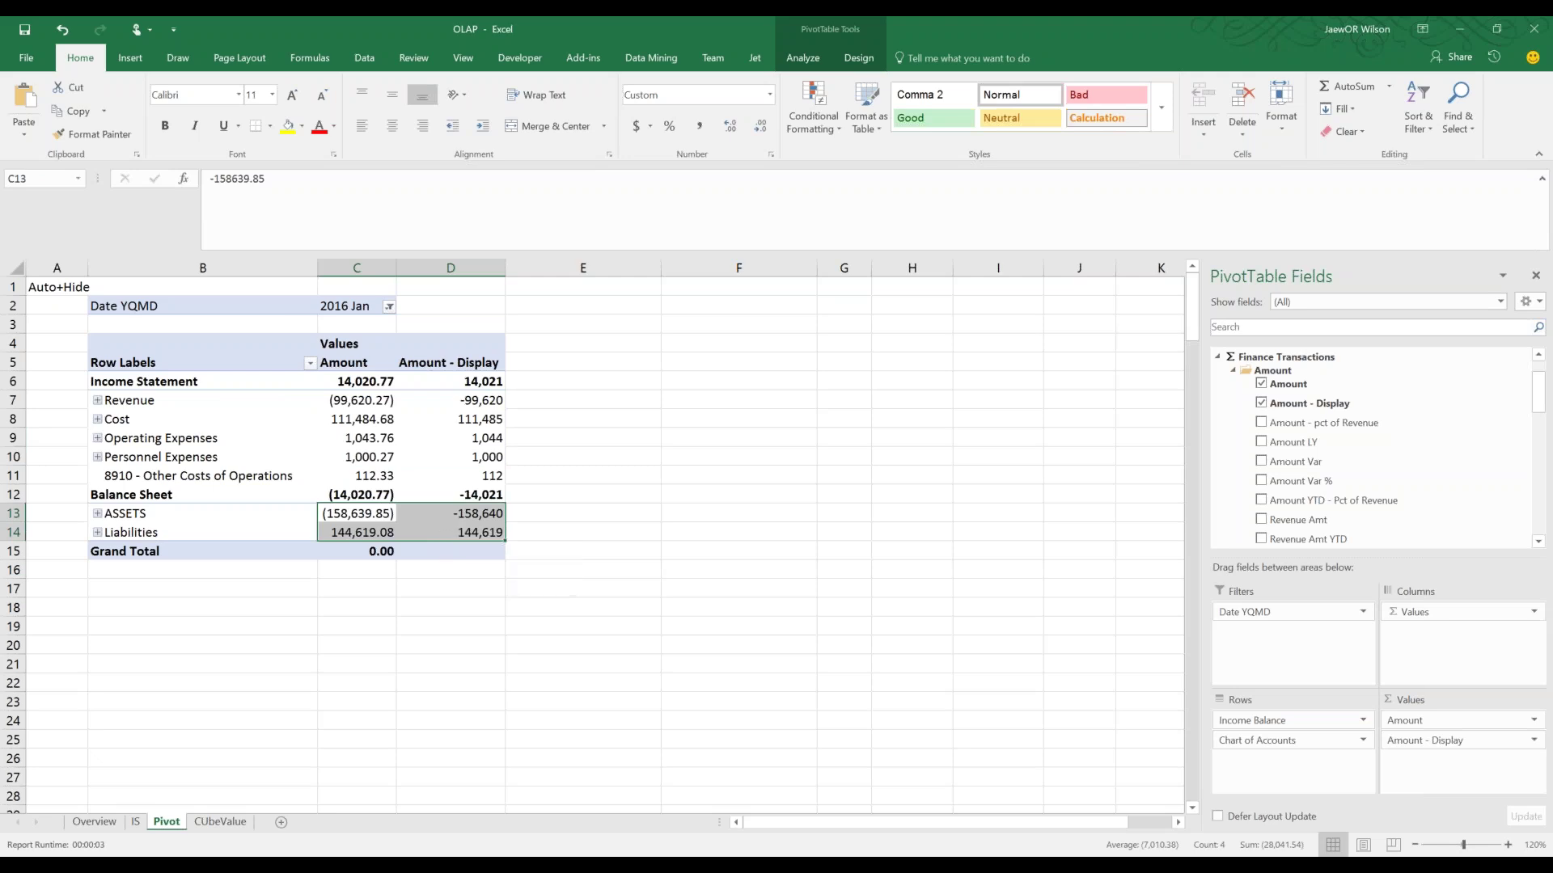
{"action": "left_click", "coordinate": [127, 362]}
{"action": "key", "text": "Down"}
{"action": "left_click", "coordinate": [139, 489]}
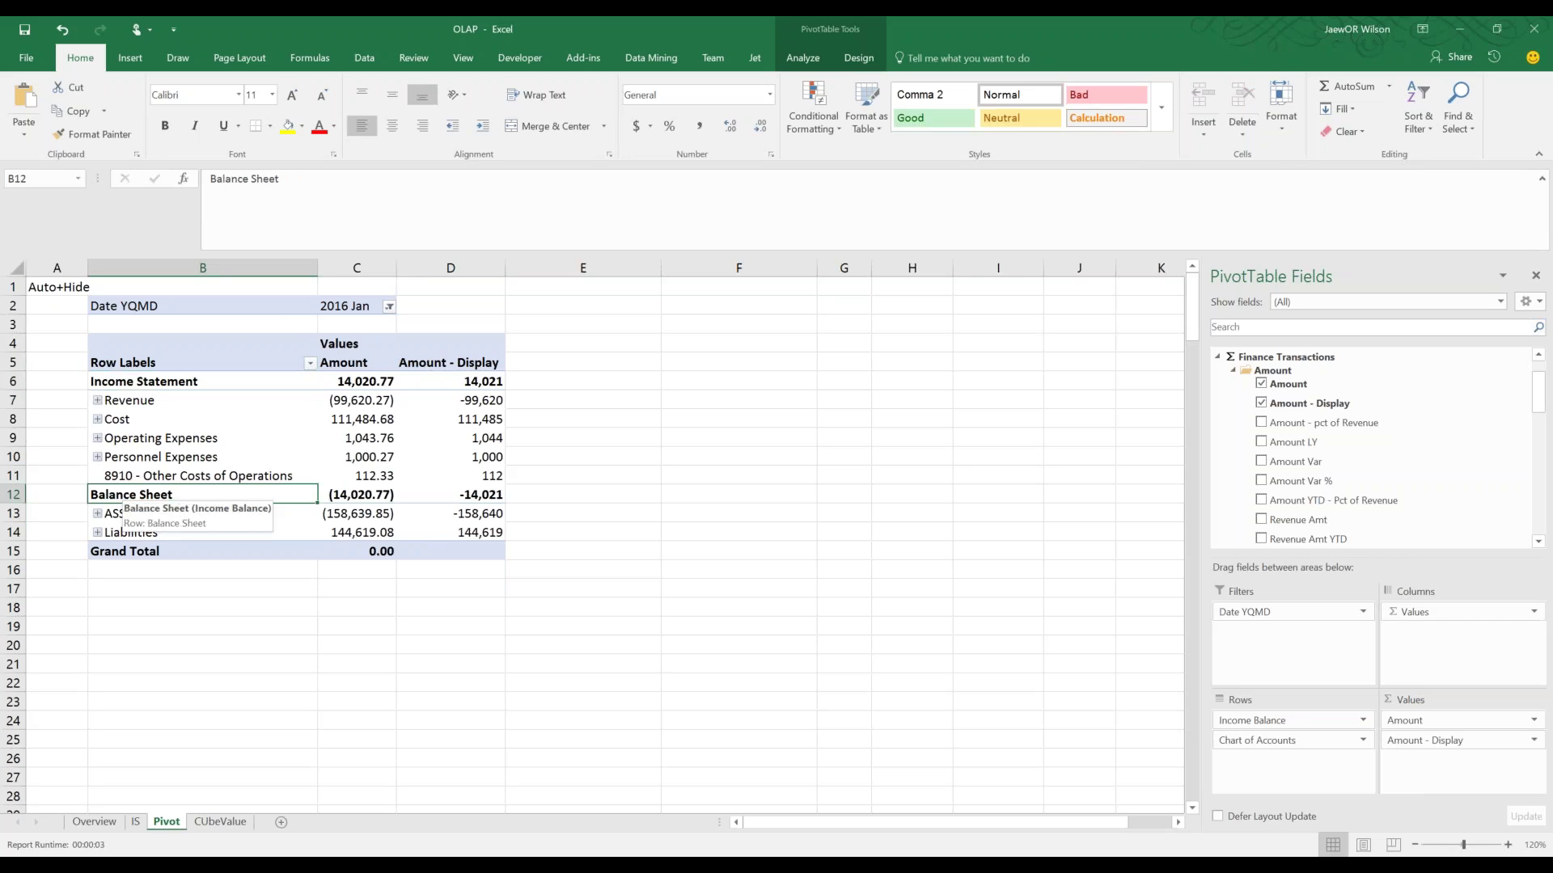
{"action": "left_click", "coordinate": [220, 822]}
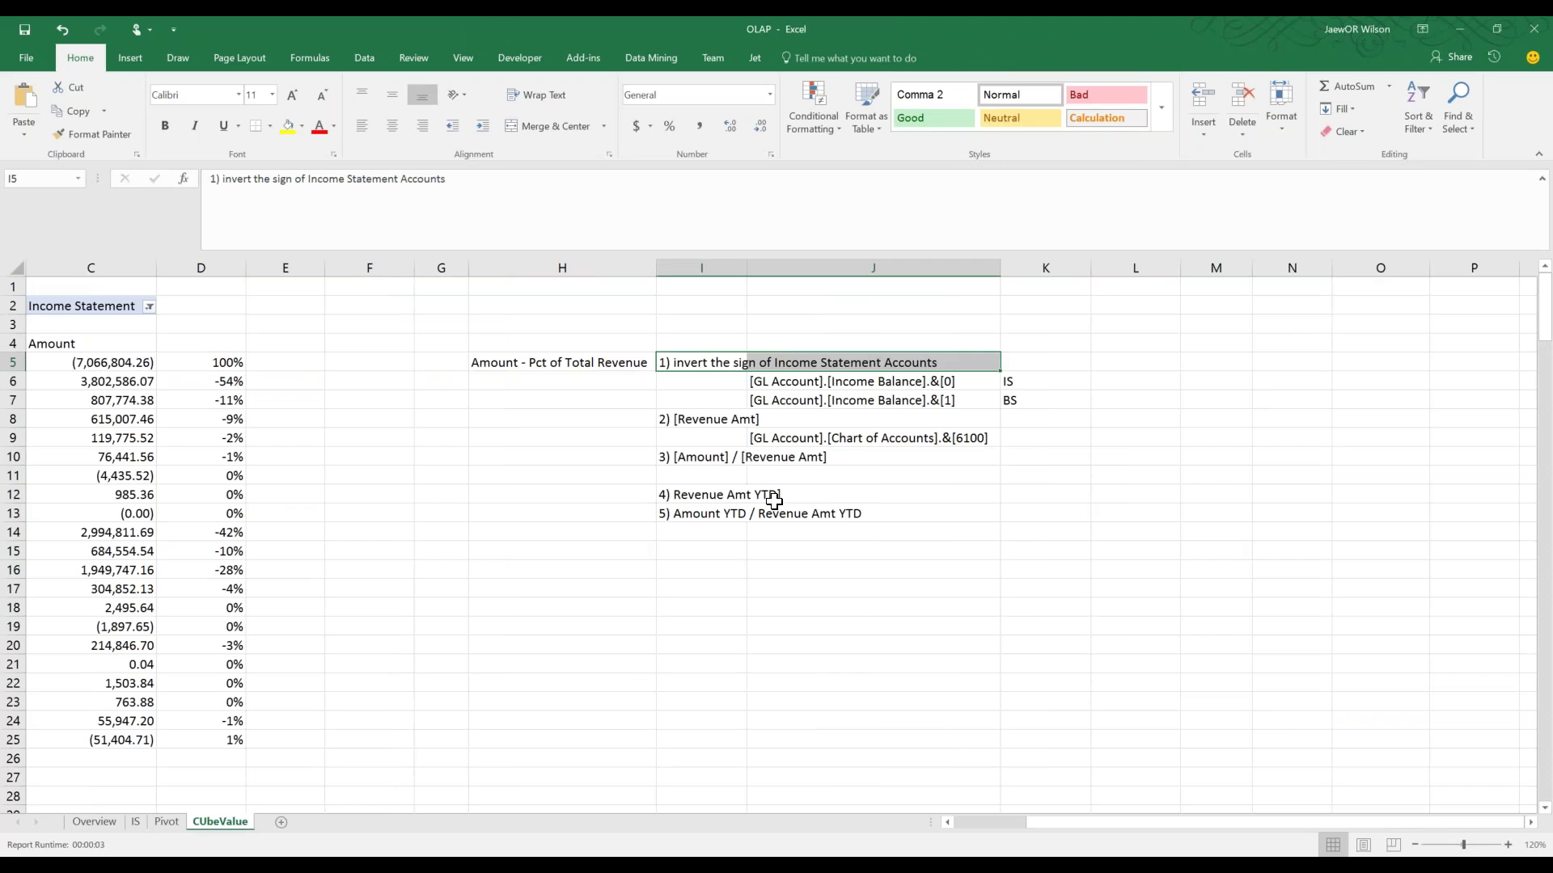
Switch to Jet Data Manager Server and start a new script command named SCOPE in the Finance cube
{"action": "key", "text": "alt+Tab"}
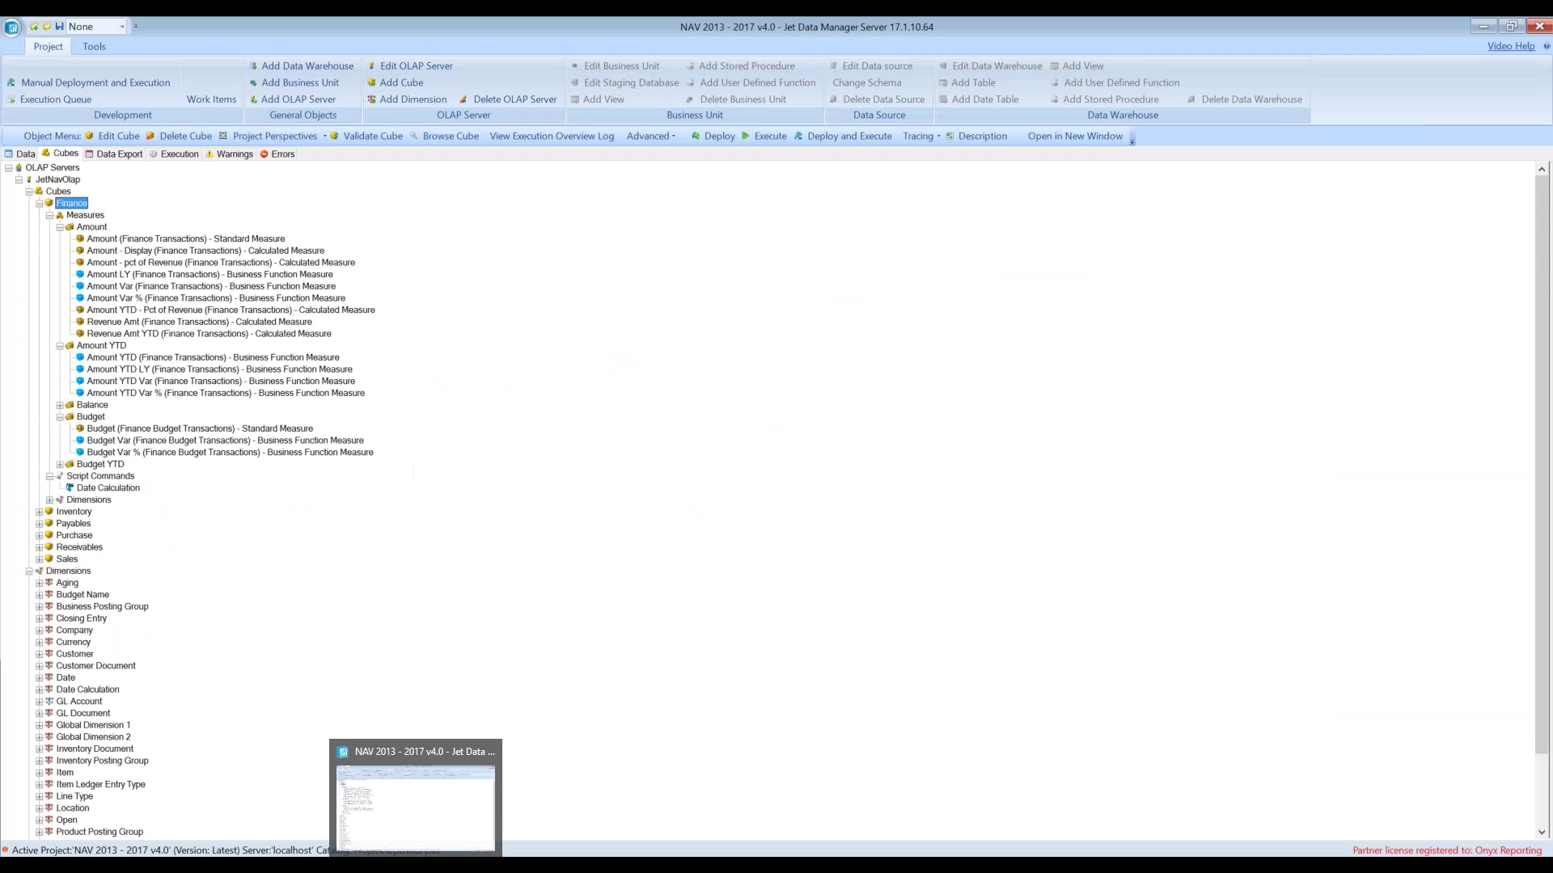
{"action": "right_click", "coordinate": [97, 477]}
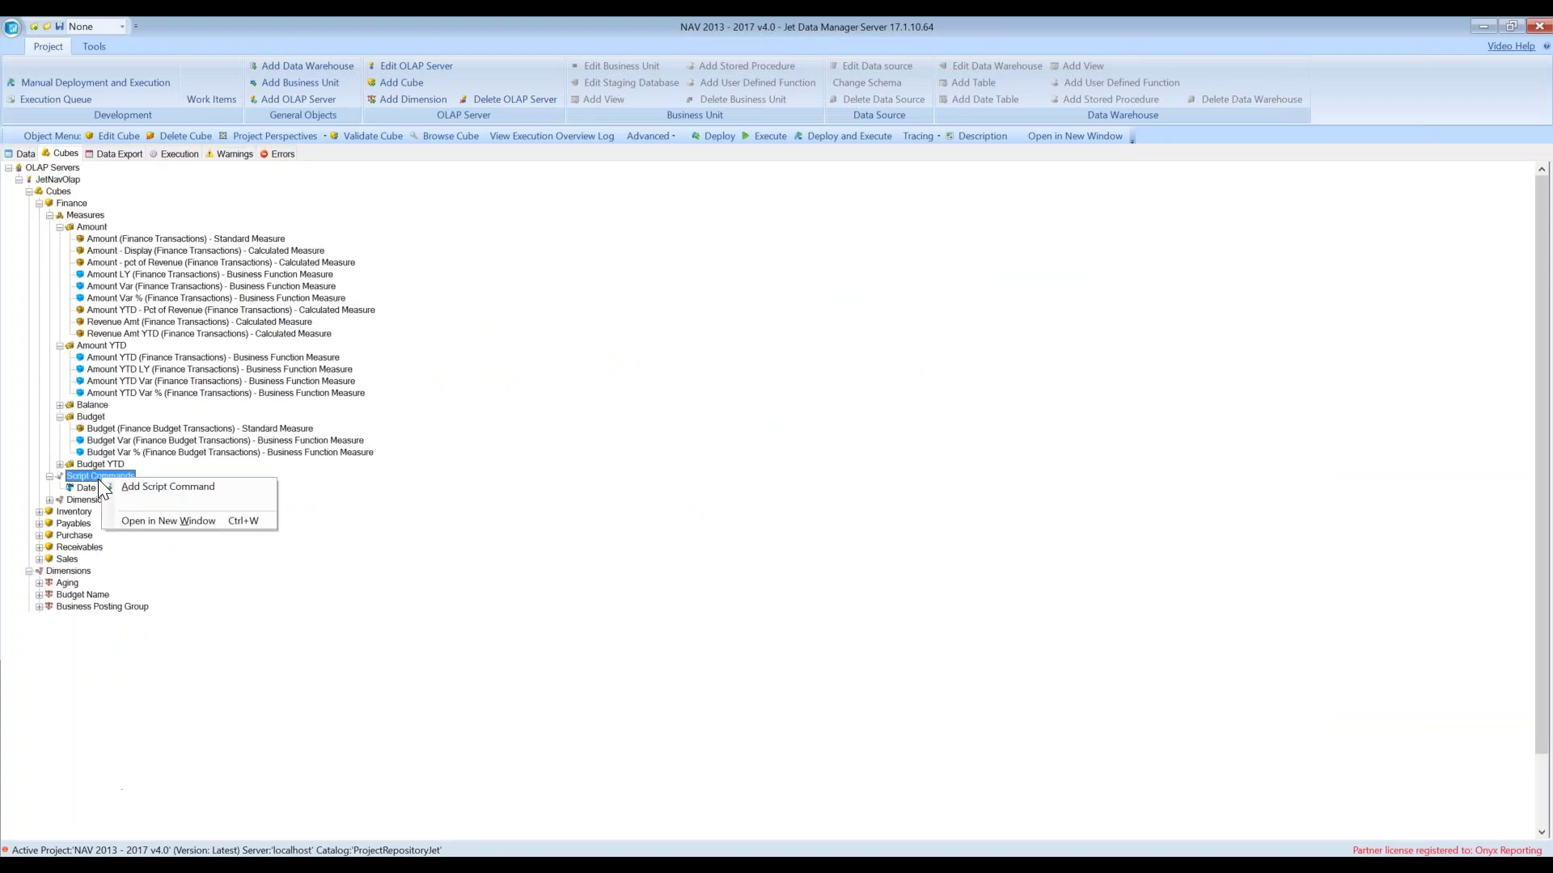
{"action": "left_click", "coordinate": [128, 487]}
{"action": "type", "text": "SCOPE"}
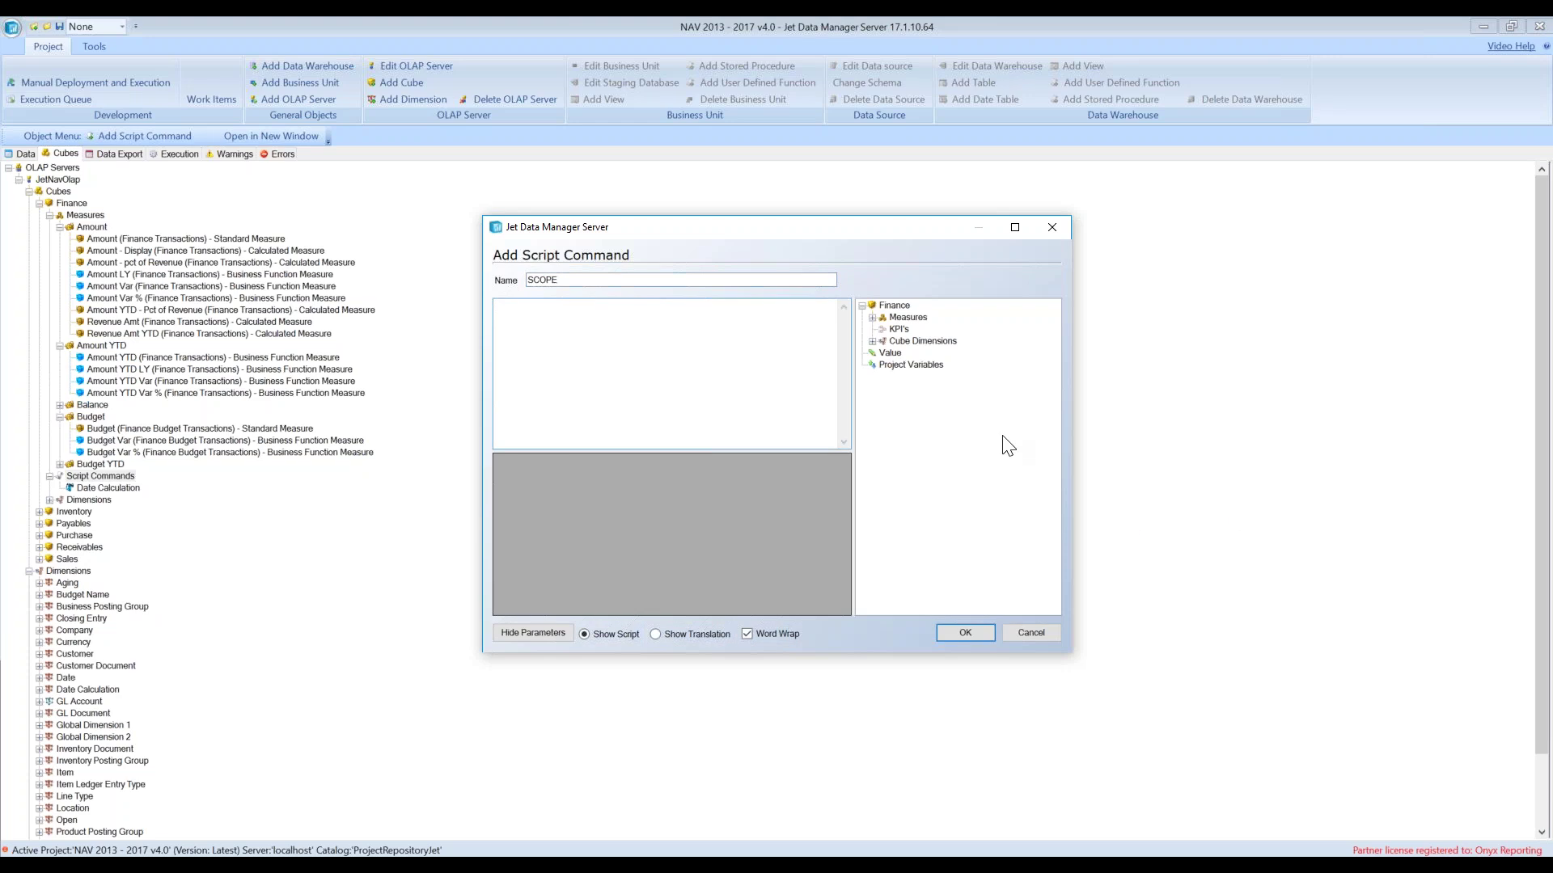
{"action": "left_click", "coordinate": [708, 361]}
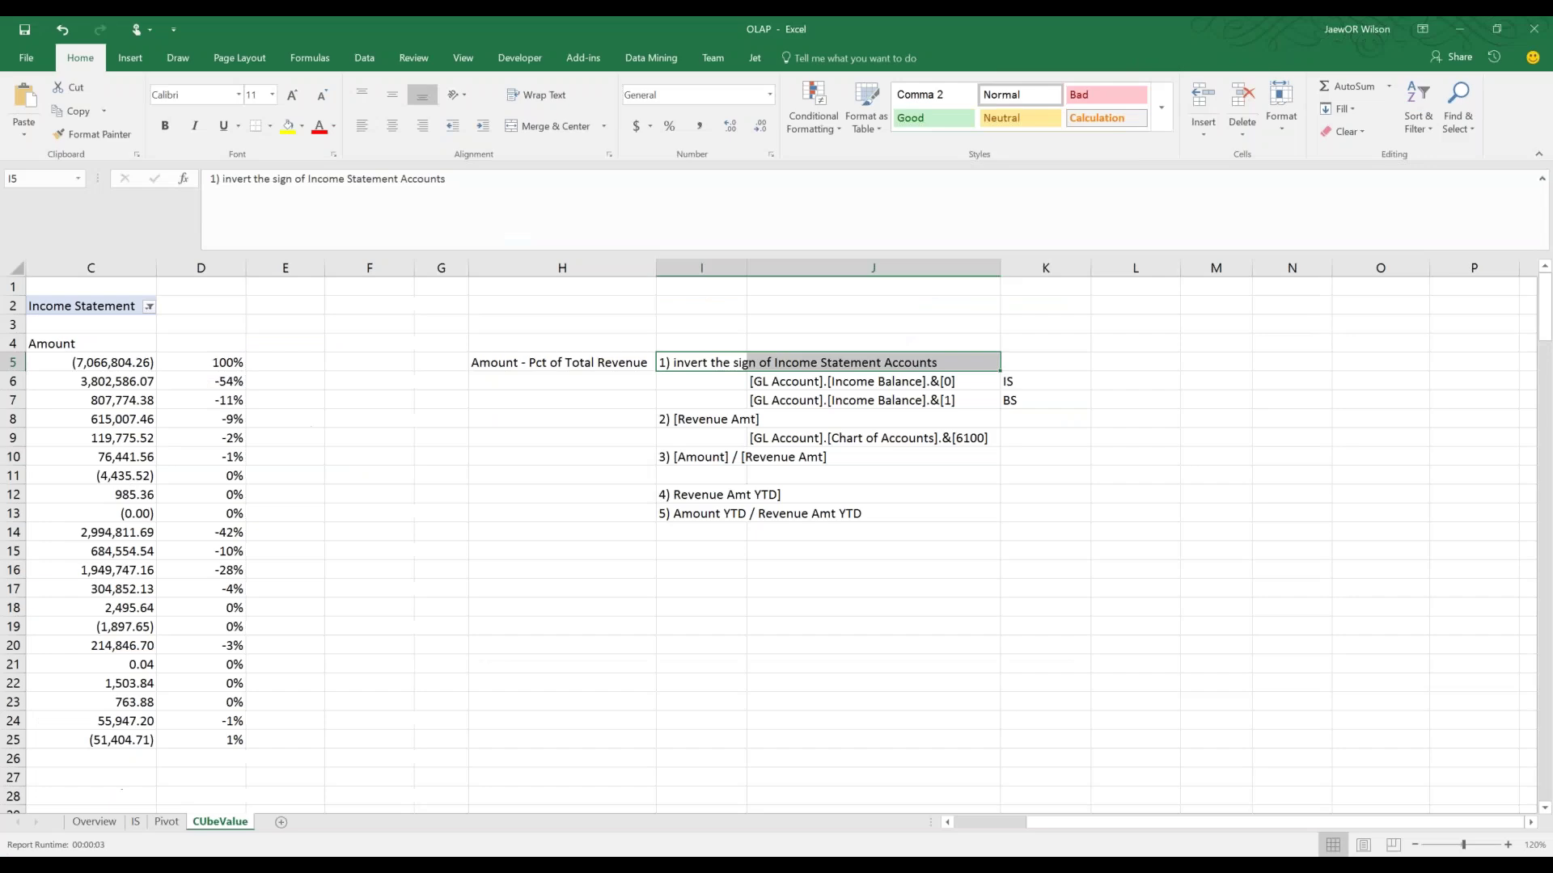
Copy [GL Account].[Income Balance].&[0] from the Excel notes and insert it after the keyword Scope in the script command
{"action": "left_click", "coordinate": [807, 382]}
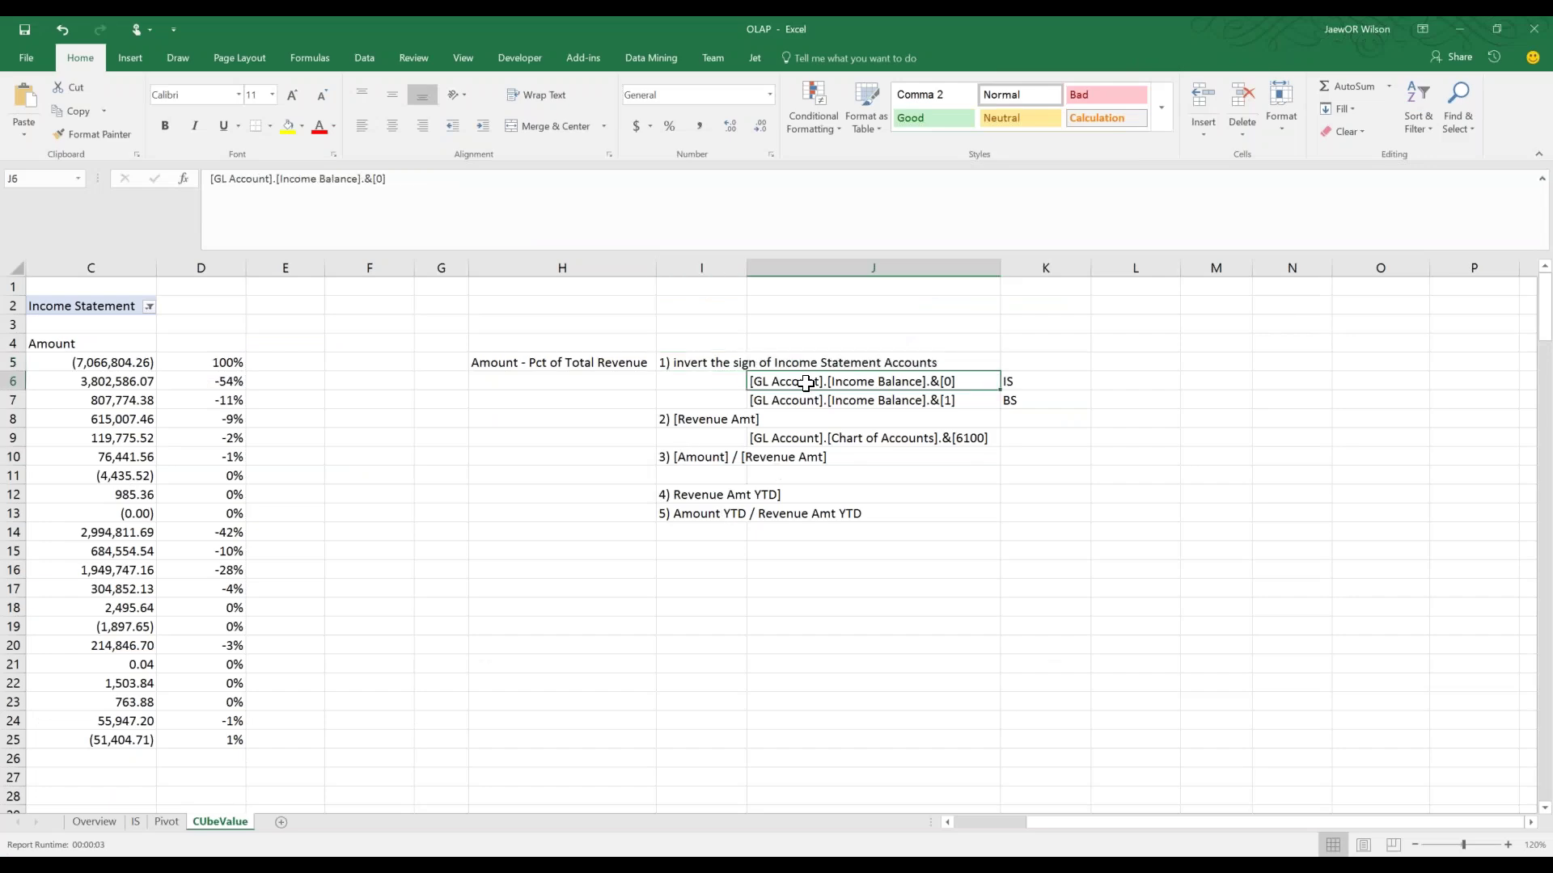
{"action": "triple_click", "coordinate": [465, 201]}
{"action": "key", "text": "ctrl+c"}
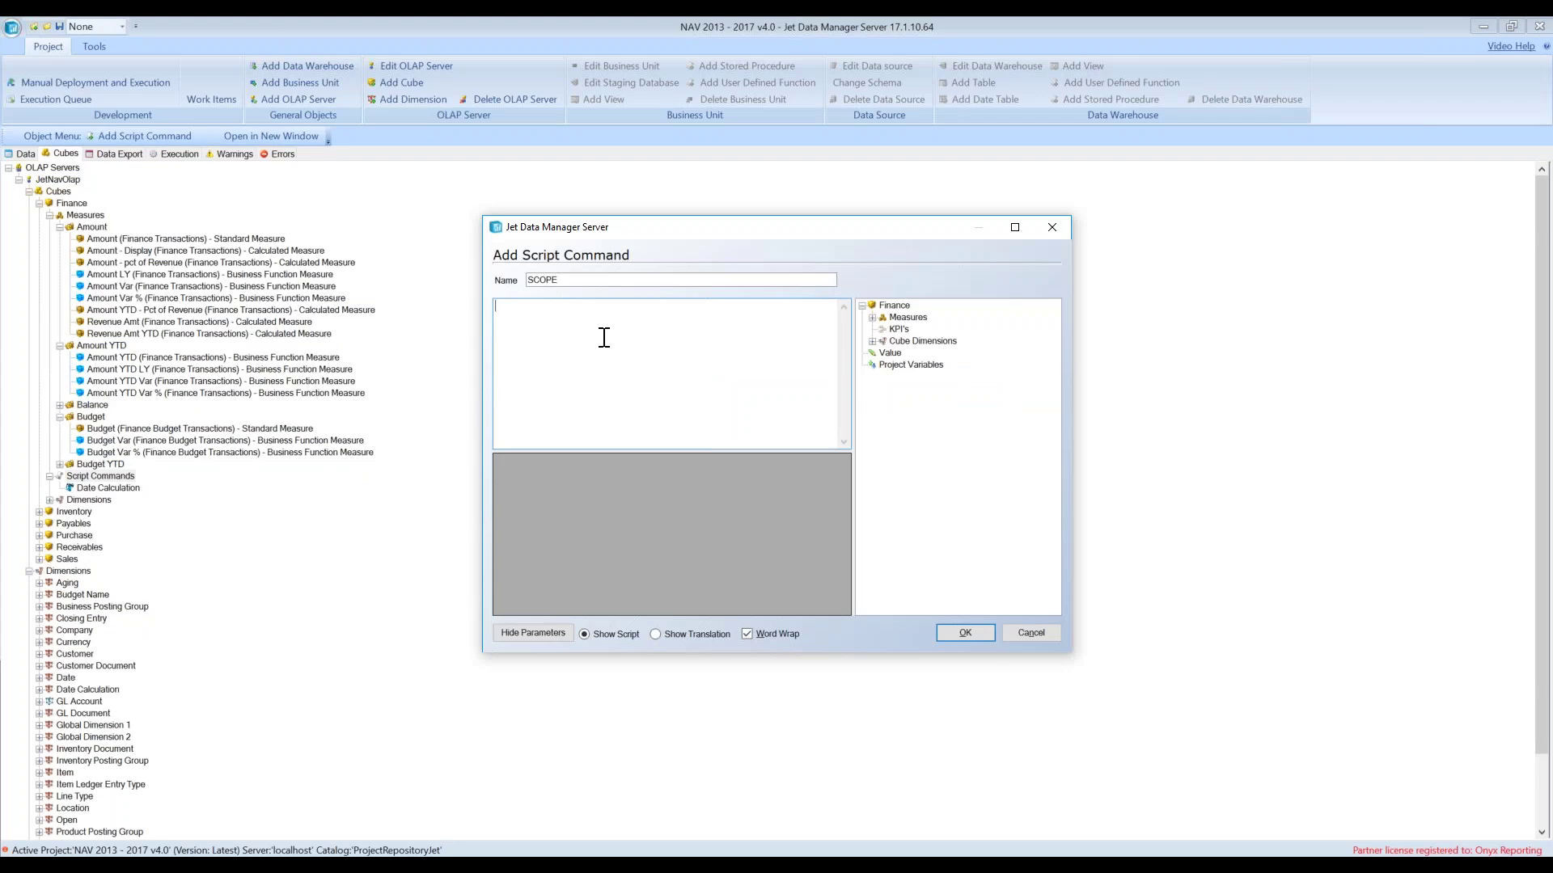
{"action": "type", "text": "Scope"}
{"action": "key", "text": "ctrl+v"}
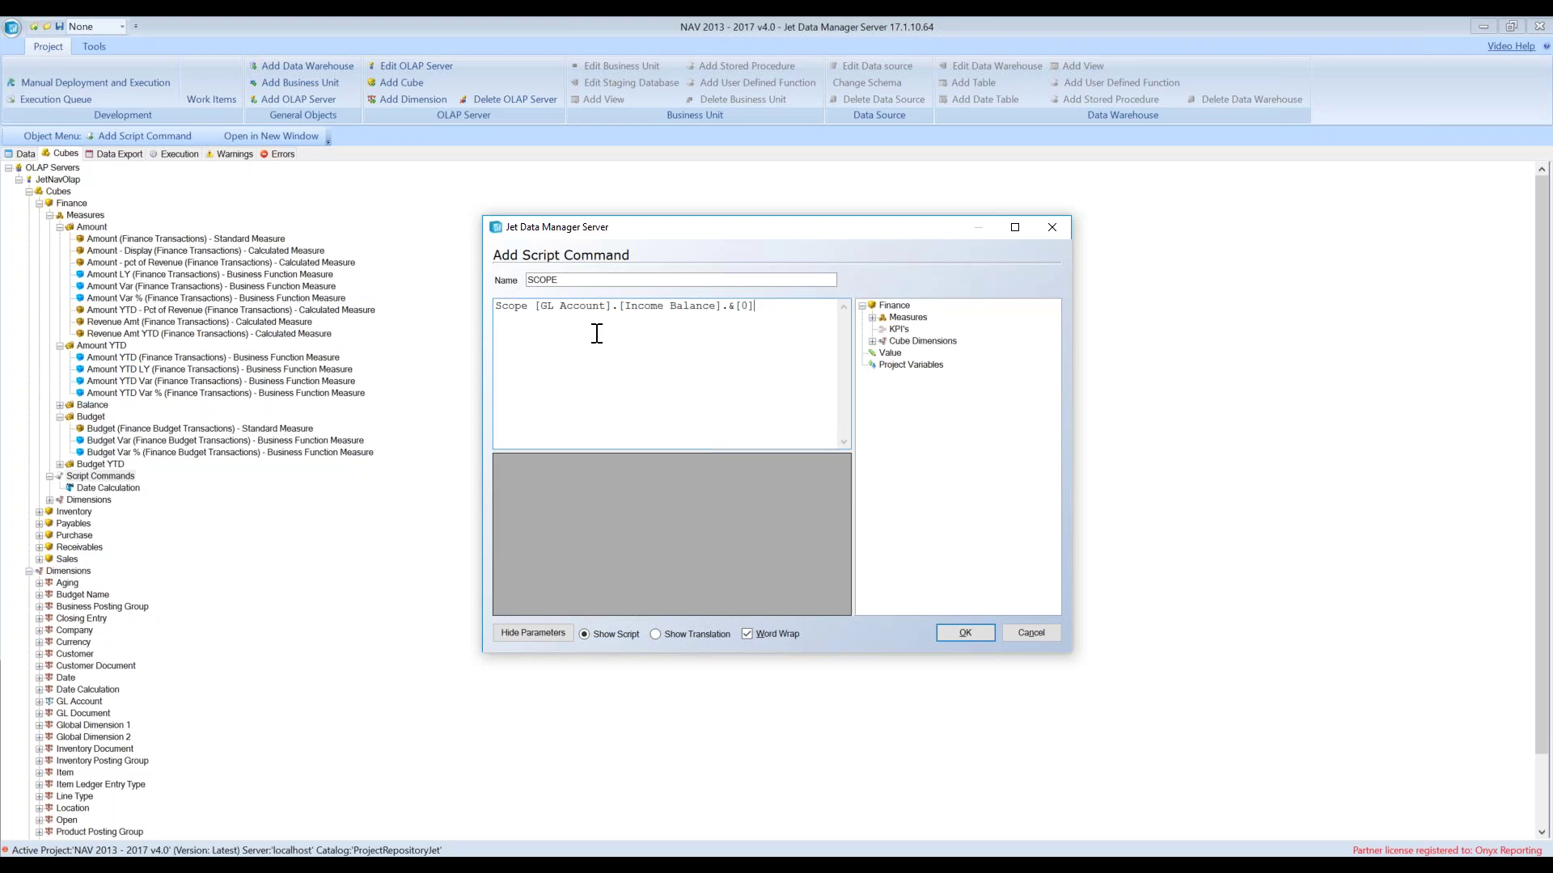
Move the Income Balance reference to a lower line and insert [Measures].[Amount - Display] from the cube's measures after Scope
{"action": "left_click", "coordinate": [535, 306]}
{"action": "key", "text": "Return"}
{"action": "key", "text": "Return"}
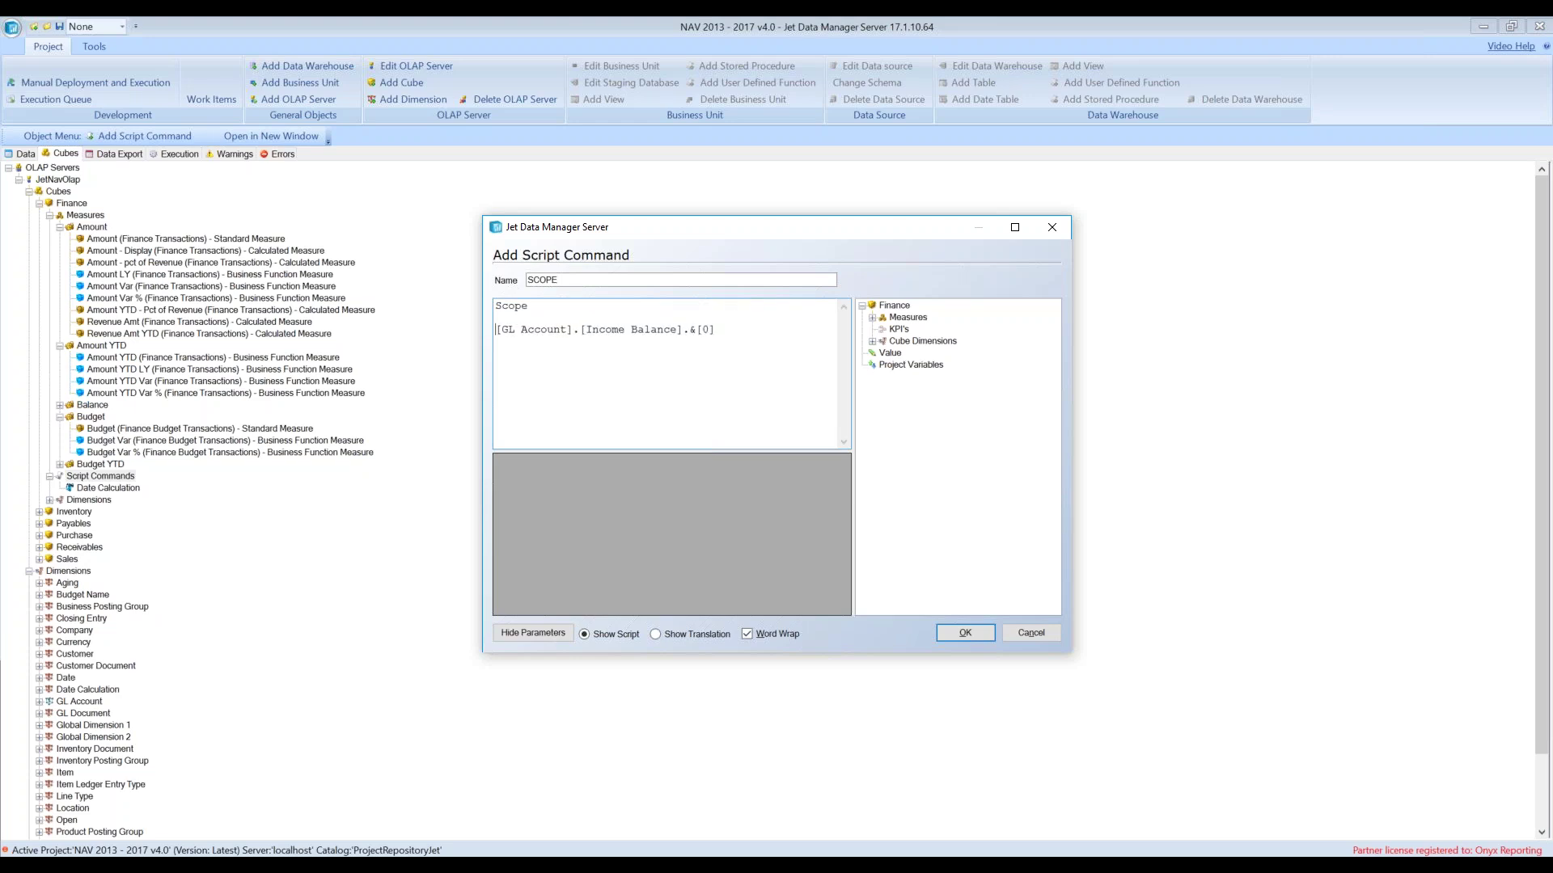
{"action": "left_click", "coordinate": [549, 305]}
{"action": "left_click", "coordinate": [879, 317]}
{"action": "left_click", "coordinate": [872, 318]}
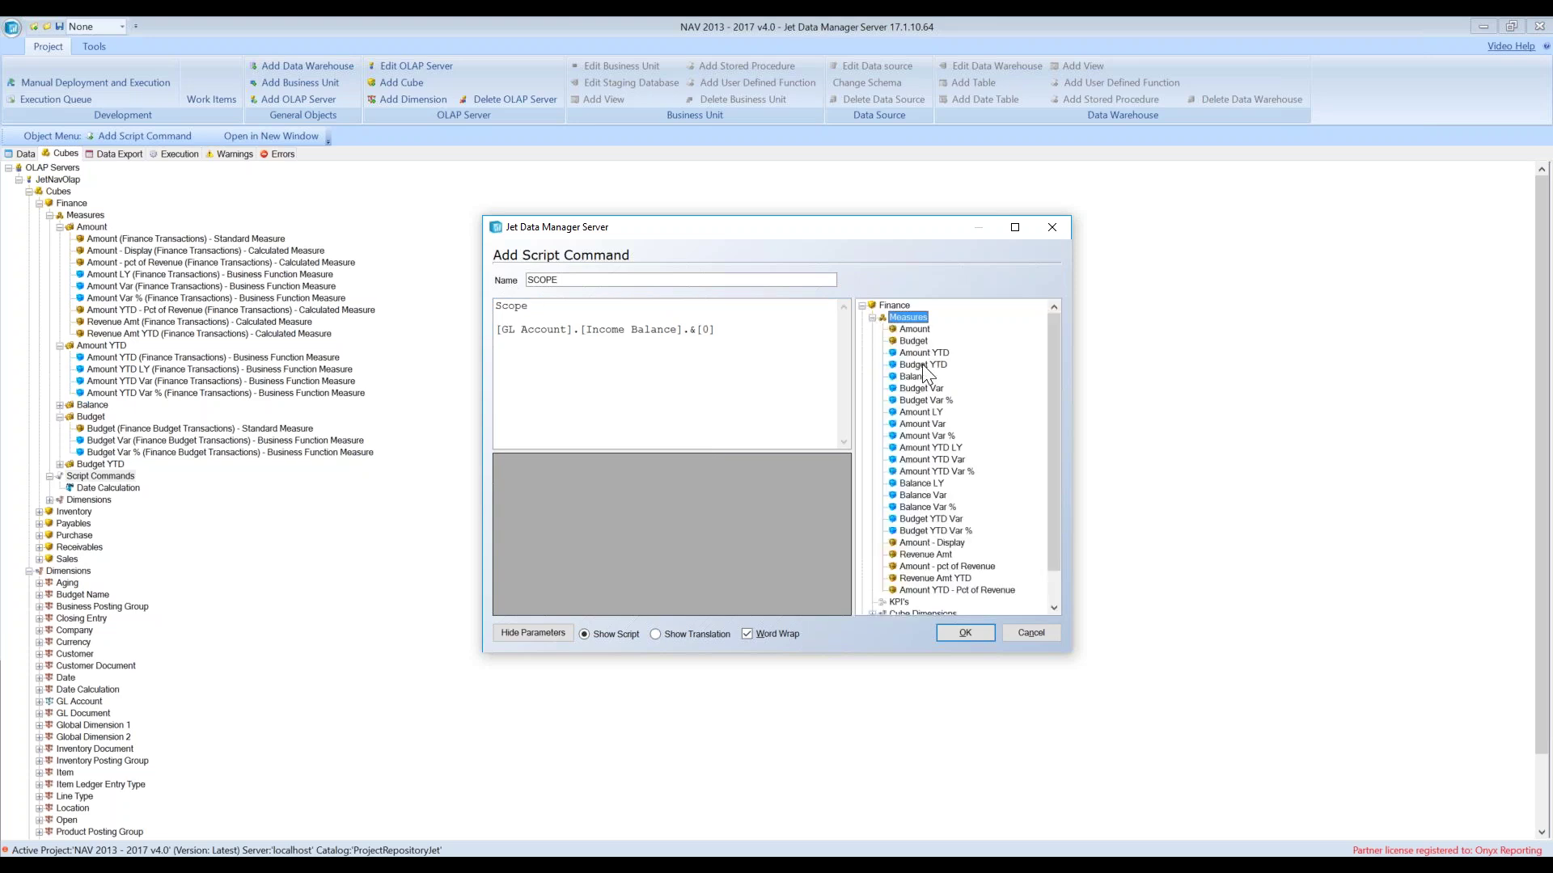
{"action": "left_click_drag", "start_coordinate": [930, 538], "coordinate": [576, 307]}
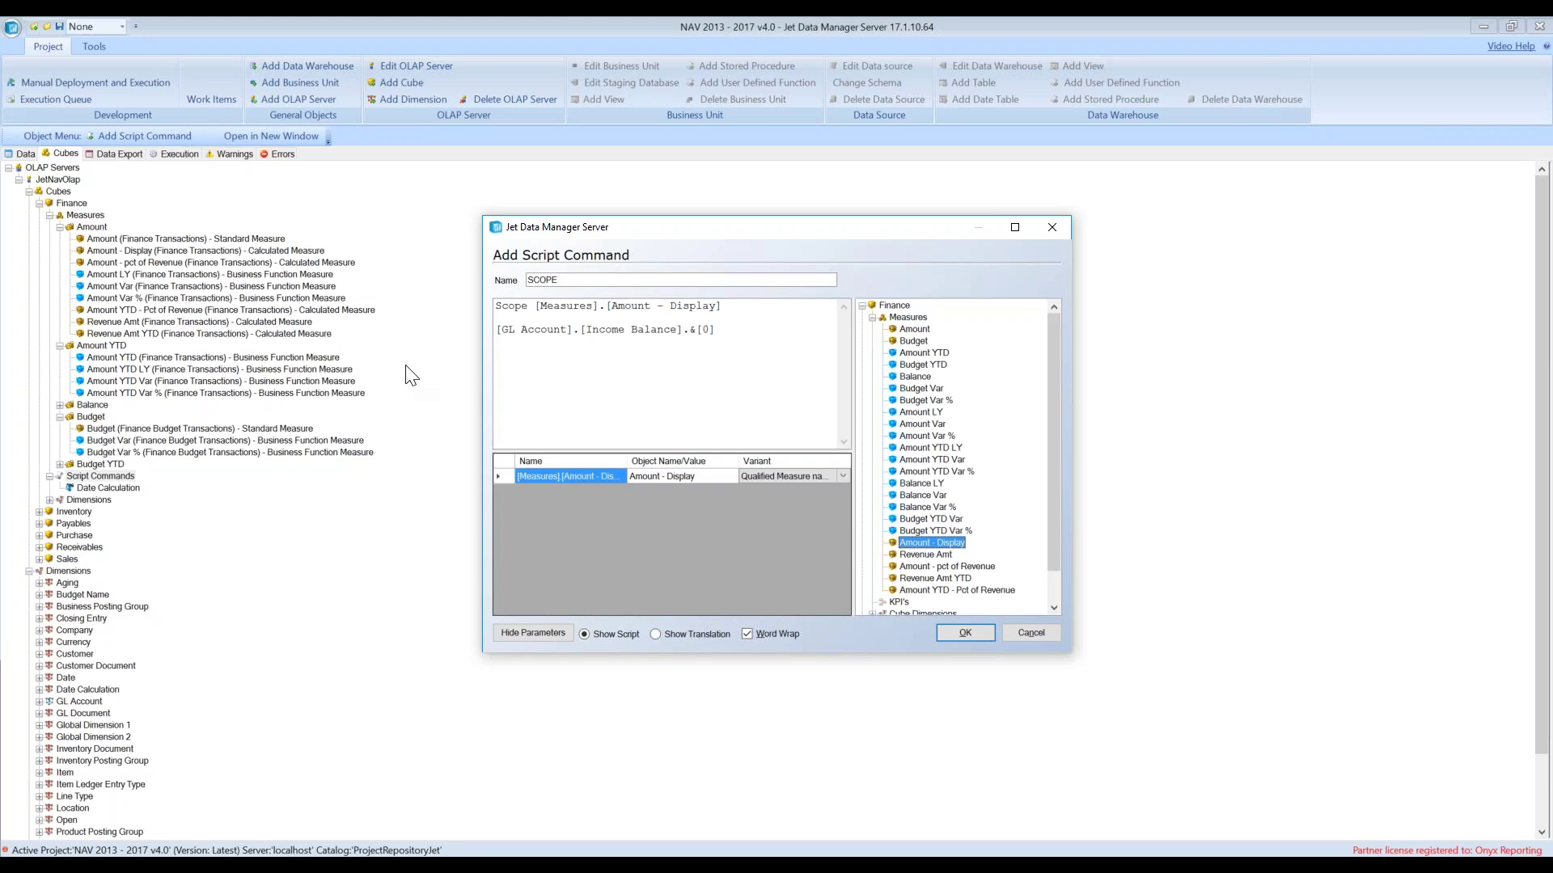
Terminate the Amount - Display scope line with a semicolon, close the block with End Scope;, and move the Income Balance reference inside it
{"action": "left_click", "coordinate": [734, 305]}
{"action": "type", "text": ";"}
{"action": "key", "text": "Return"}
{"action": "type", "text": "End Scope"}
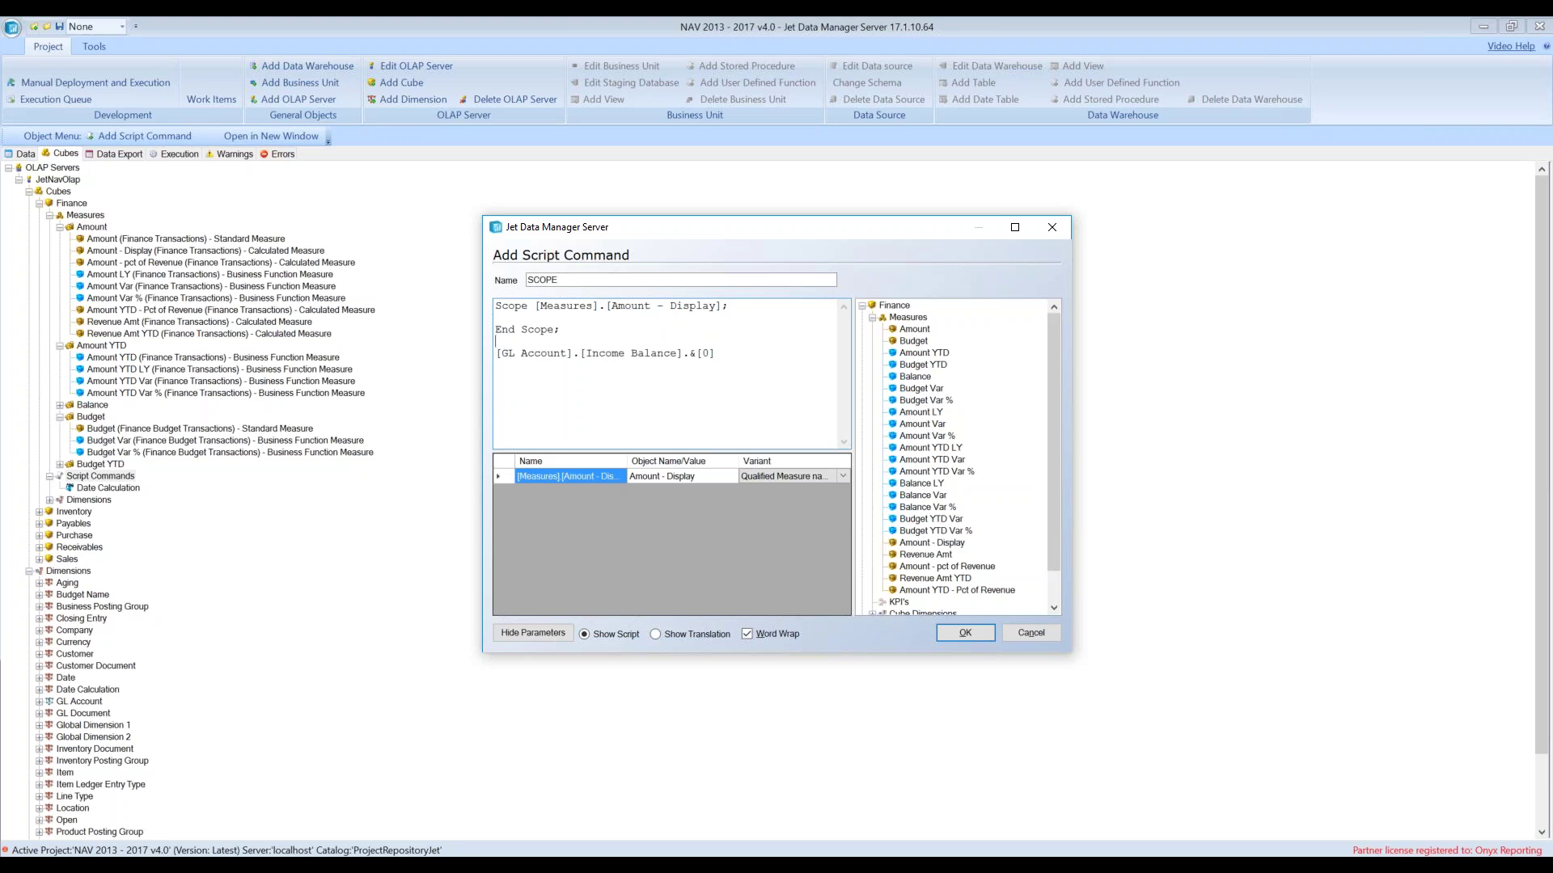
{"action": "left_click_drag", "start_coordinate": [495, 354], "coordinate": [717, 353]}
{"action": "key", "text": "ctrl+c"}
{"action": "key", "text": "Delete"}
{"action": "key", "text": "Return"}
{"action": "key", "text": "ctrl+v"}
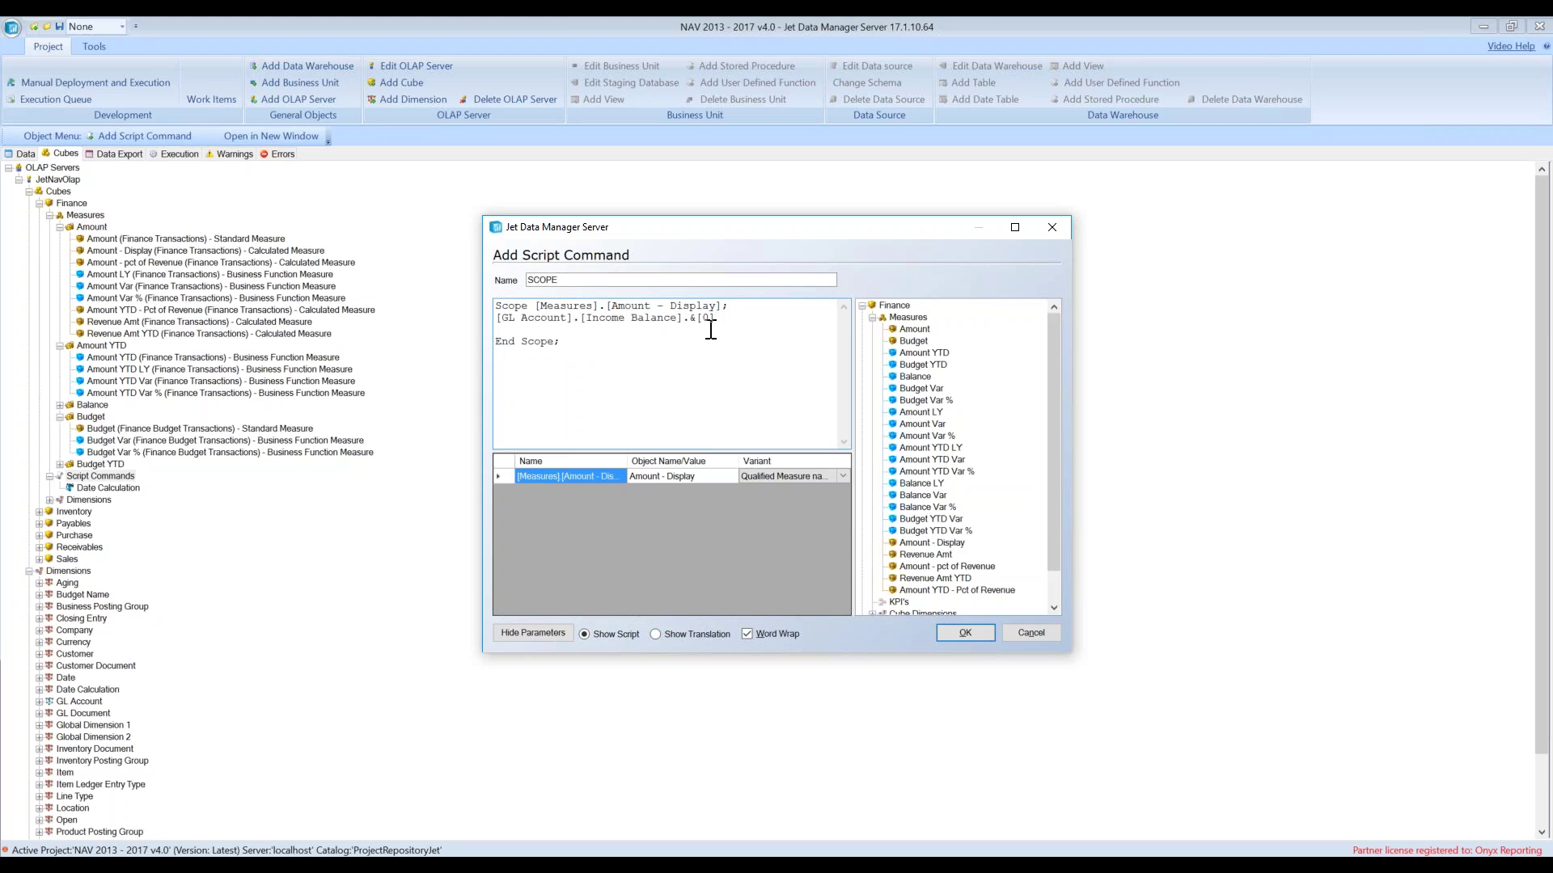
Maximize the script window and turn the Income Balance reference into an indented nested Scope block closed with End Scope;
{"action": "left_click", "coordinate": [1014, 227]}
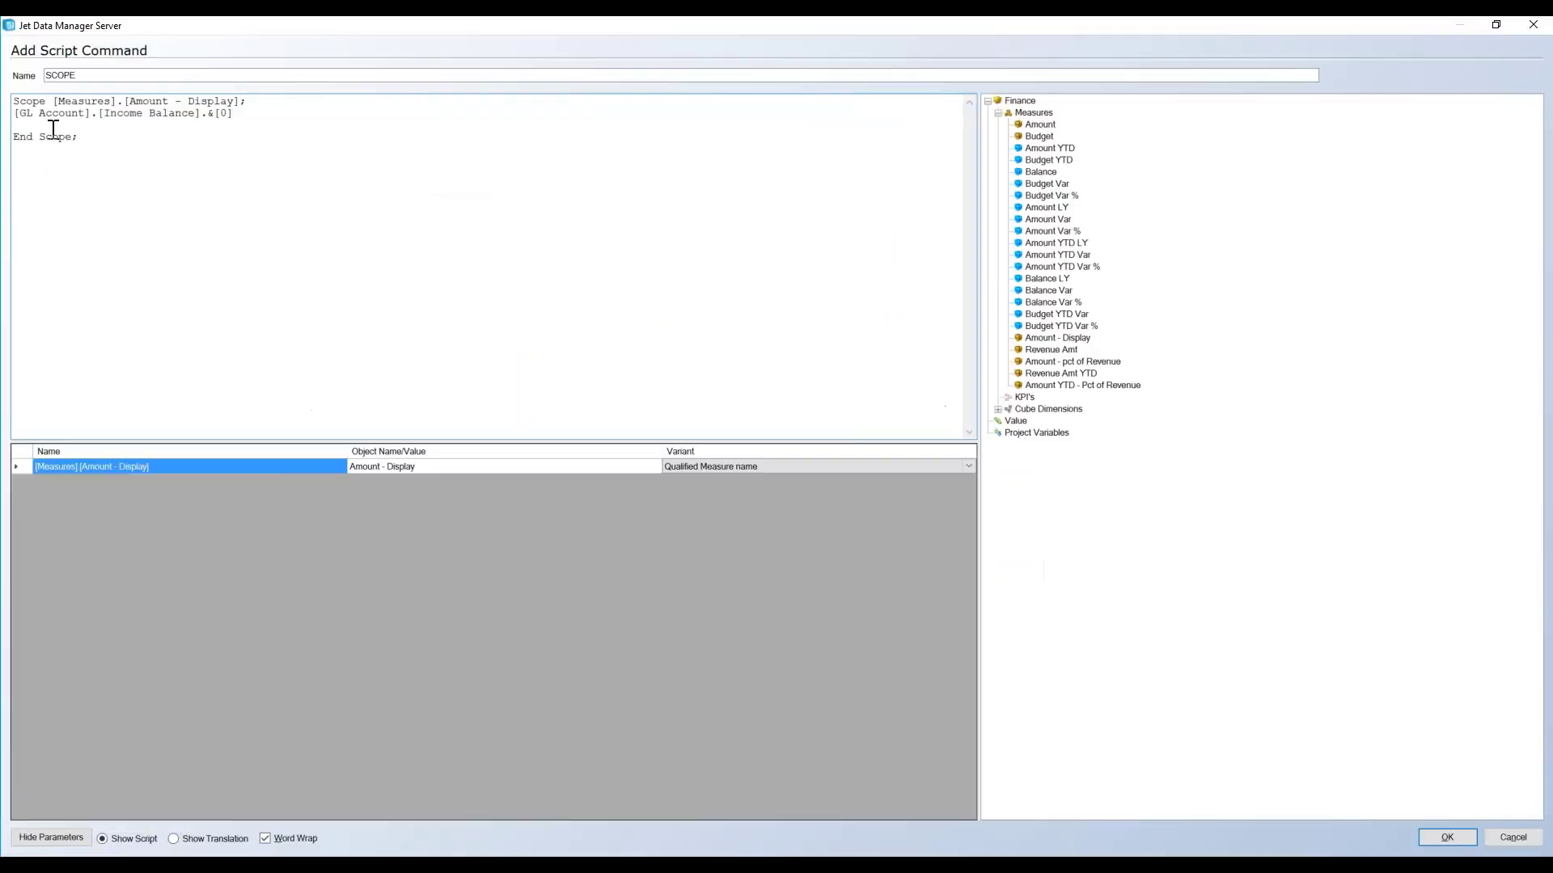
{"action": "left_click", "coordinate": [15, 113]}
{"action": "key", "text": "Tab"}
{"action": "type", "text": "SCOPE"}
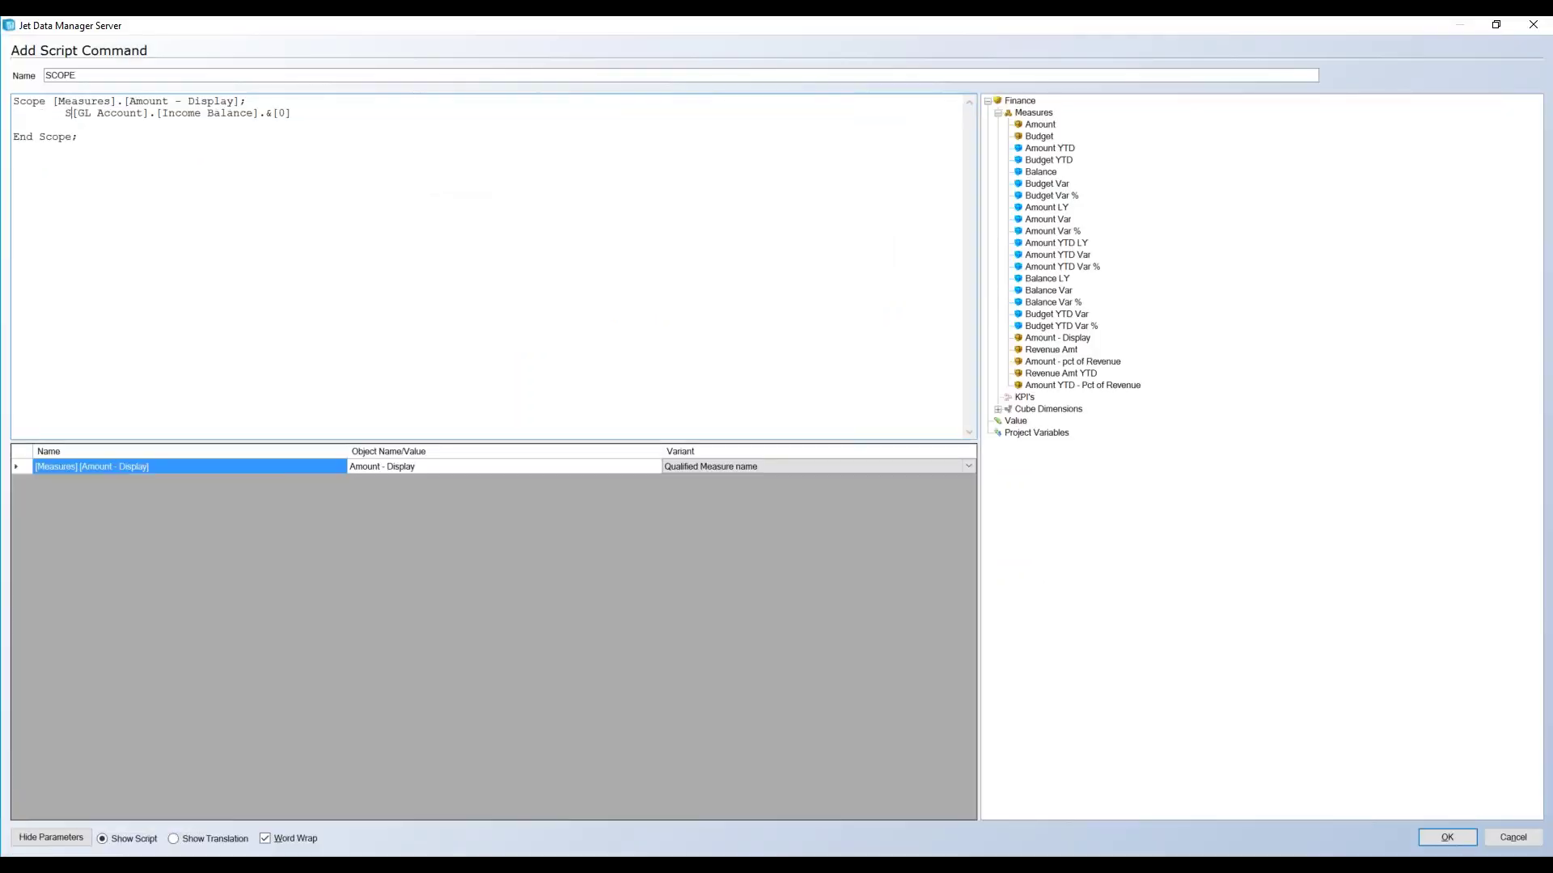
{"action": "key", "text": "BackSpace"}
{"action": "key", "text": "BackSpace"}
{"action": "key", "text": "BackSpace"}
{"action": "type", "text": "ope"}
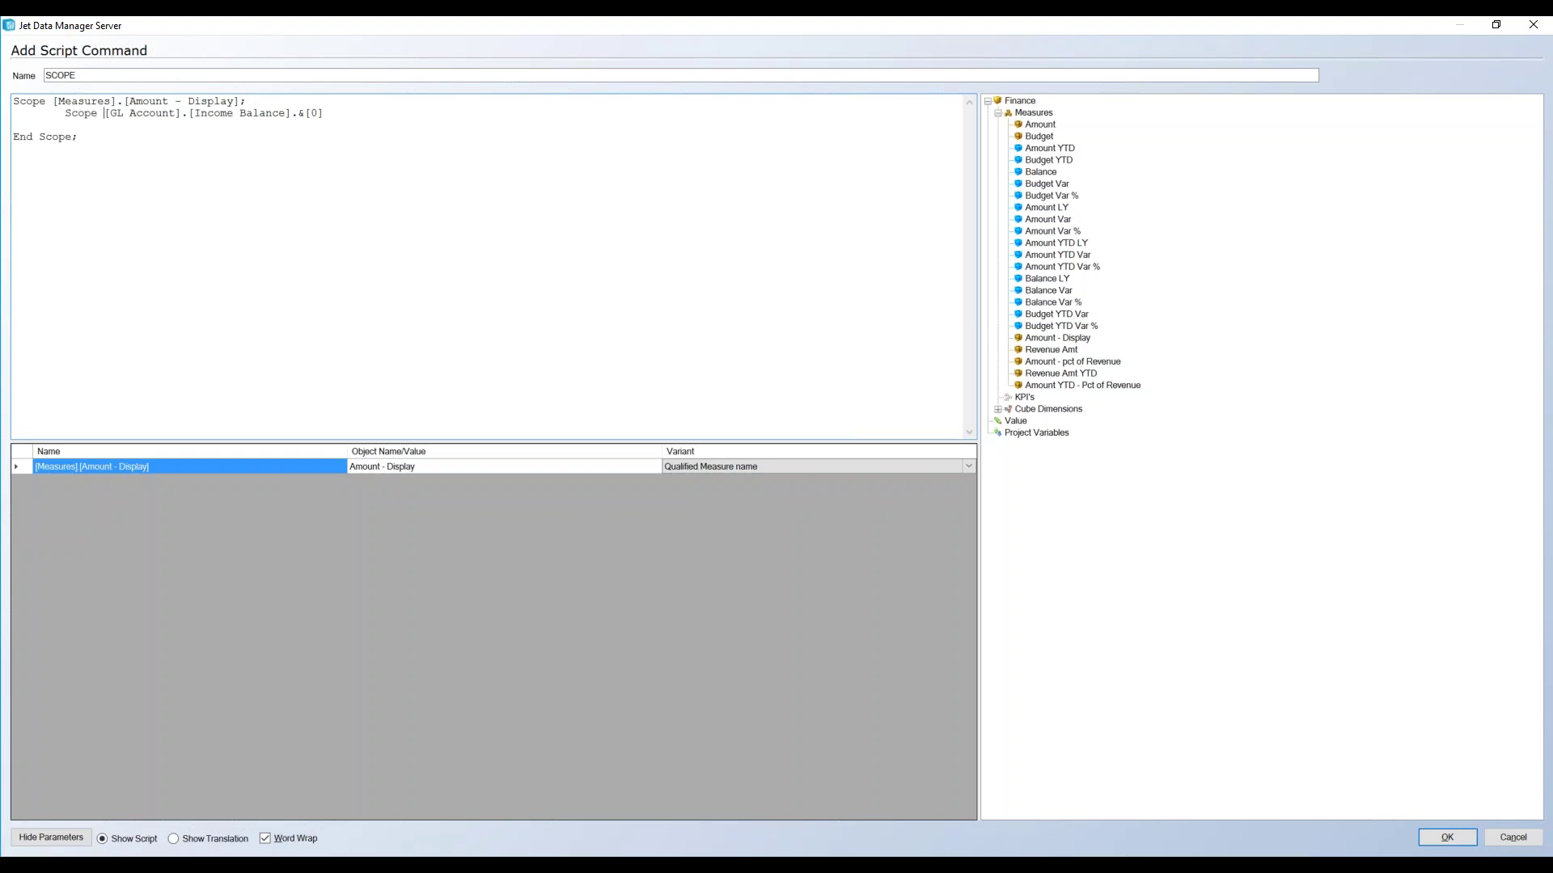
{"action": "key", "text": "Return"}
{"action": "key", "text": "Return"}
{"action": "type", "text": "End Scope;"}
{"action": "key", "text": "Delete"}
Add the assignment THIS = [Measures].[Amount] * -1 inside the nested Income Balance scope
{"action": "type", "text": "THIS"}
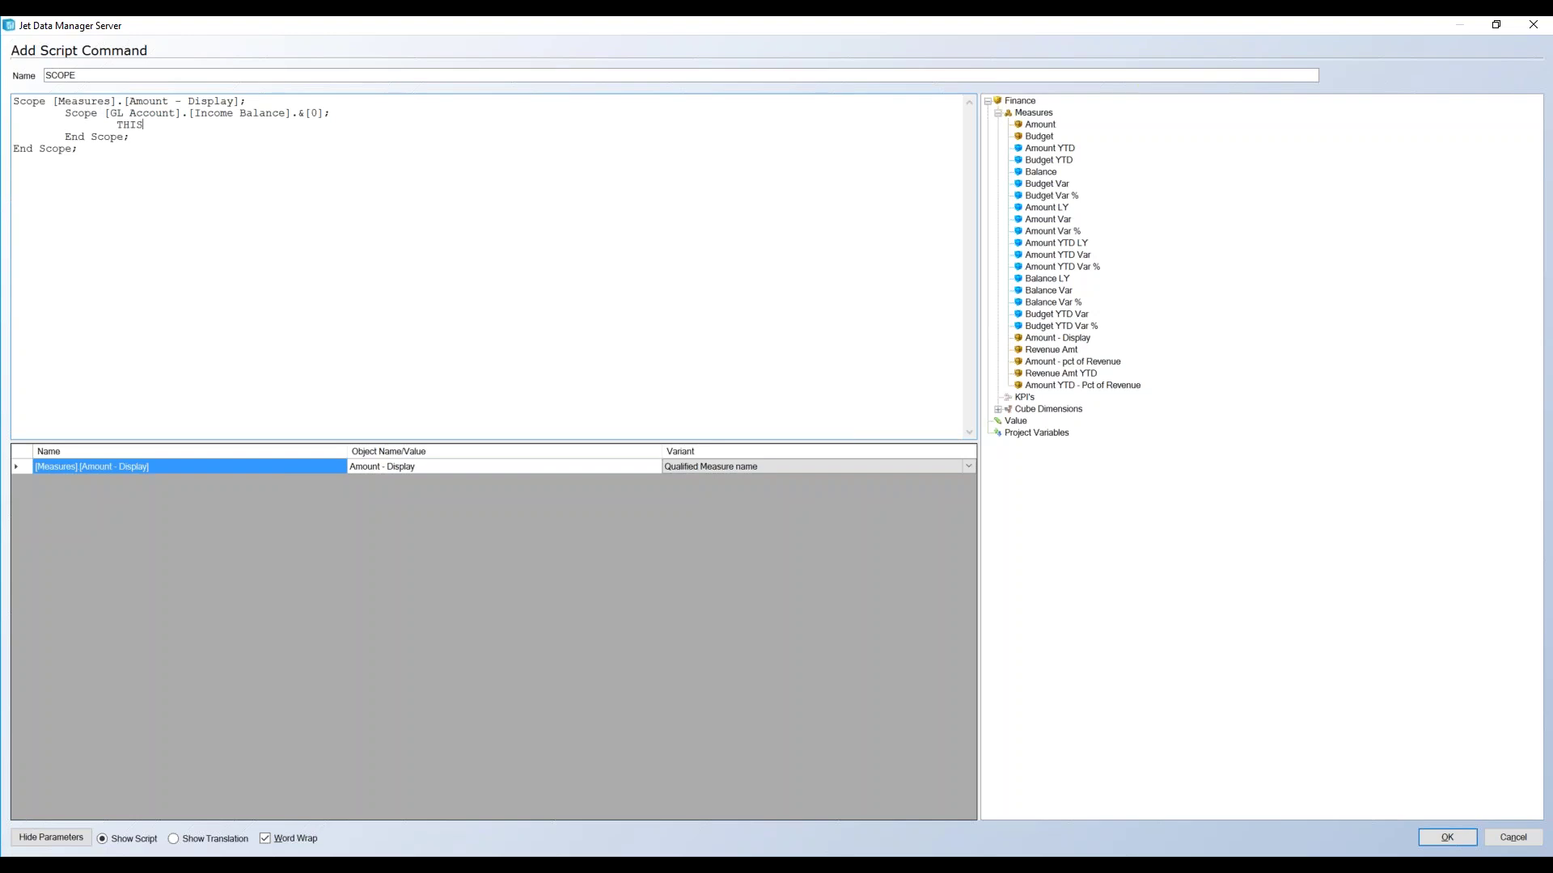
{"action": "type", "text": " ="}
{"action": "left_click_drag", "start_coordinate": [1040, 124], "coordinate": [180, 139]}
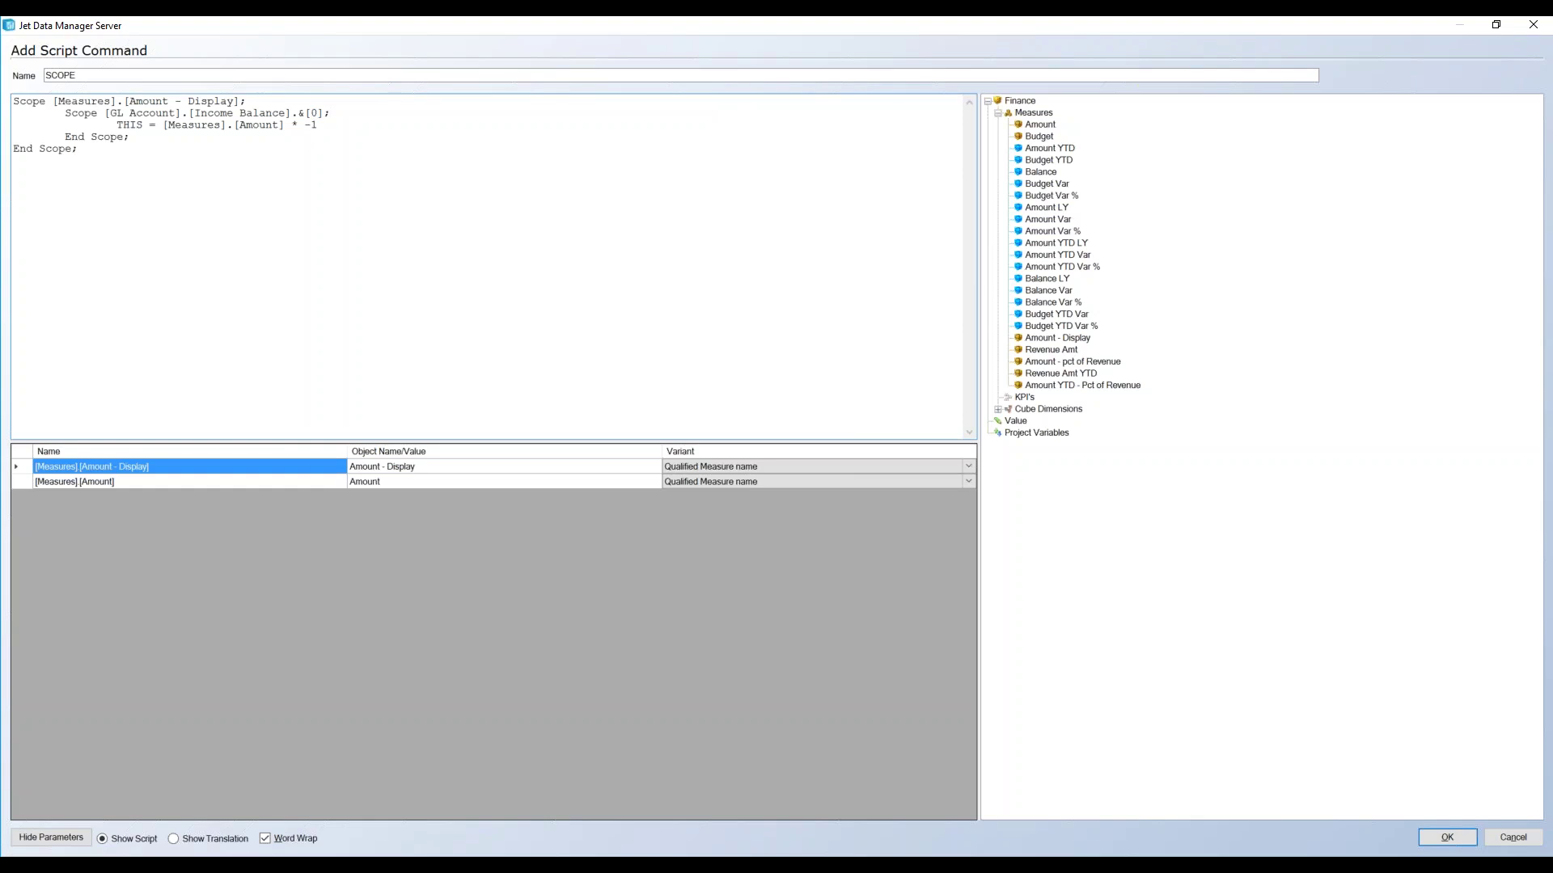
Duplicate the nested [GL Account].[Income Balance].&[0] scope block below itself, separated by a blank line, inside the Amount - Display scope
{"action": "key", "text": "shift+Home"}
{"action": "key", "text": "shift+Home"}
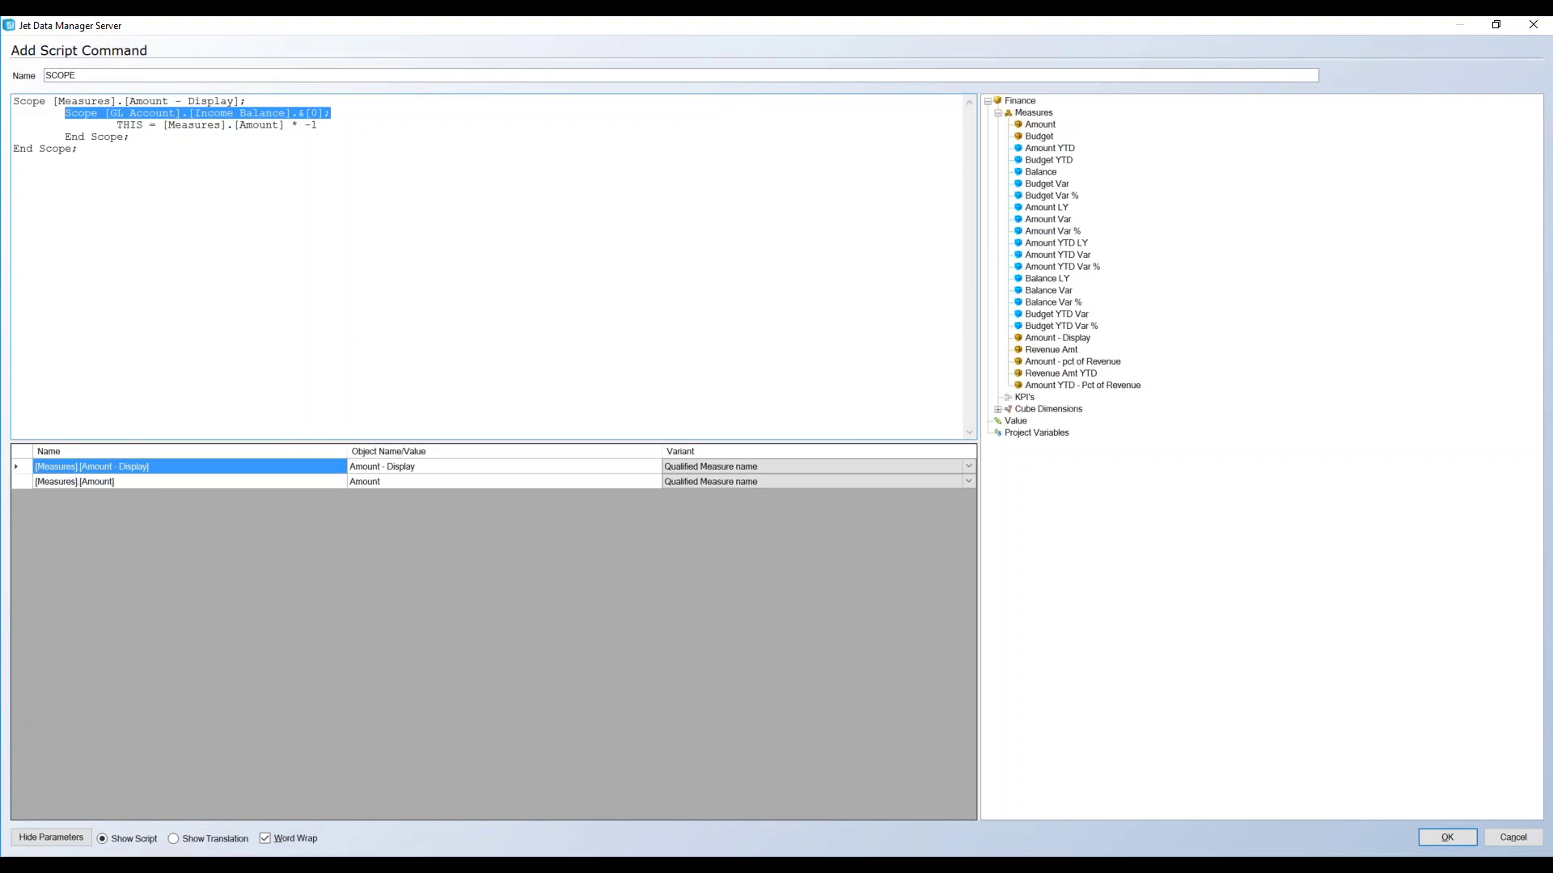
{"action": "key", "text": "Home"}
{"action": "key", "text": "shift+Down"}
{"action": "key", "text": "shift+Down"}
{"action": "key", "text": "shift+End"}
{"action": "key", "text": "ctrl+c"}
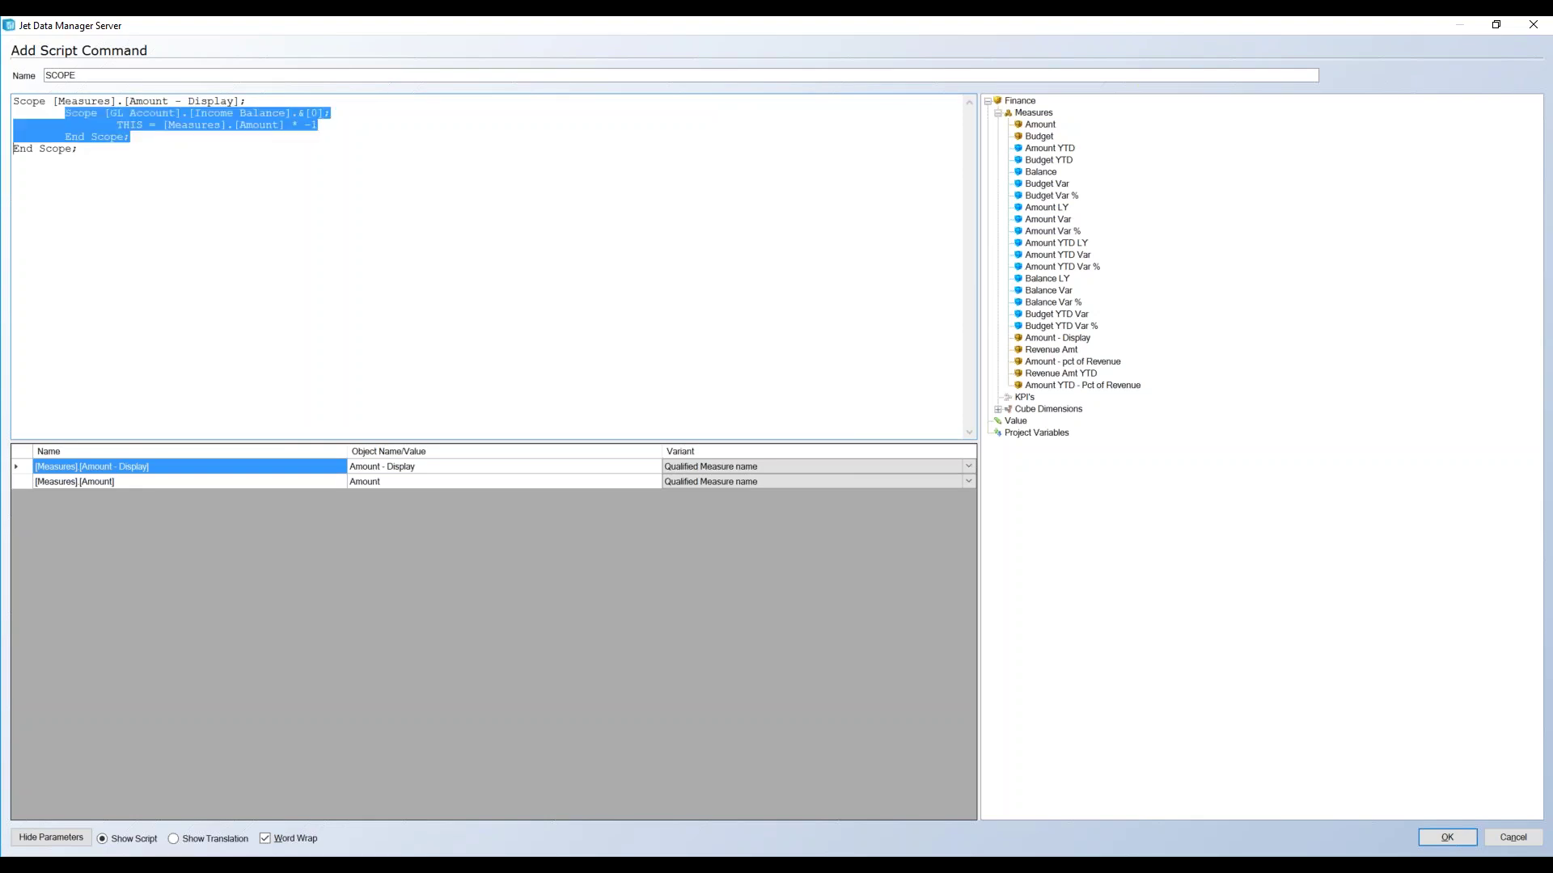
{"action": "key", "text": "Right"}
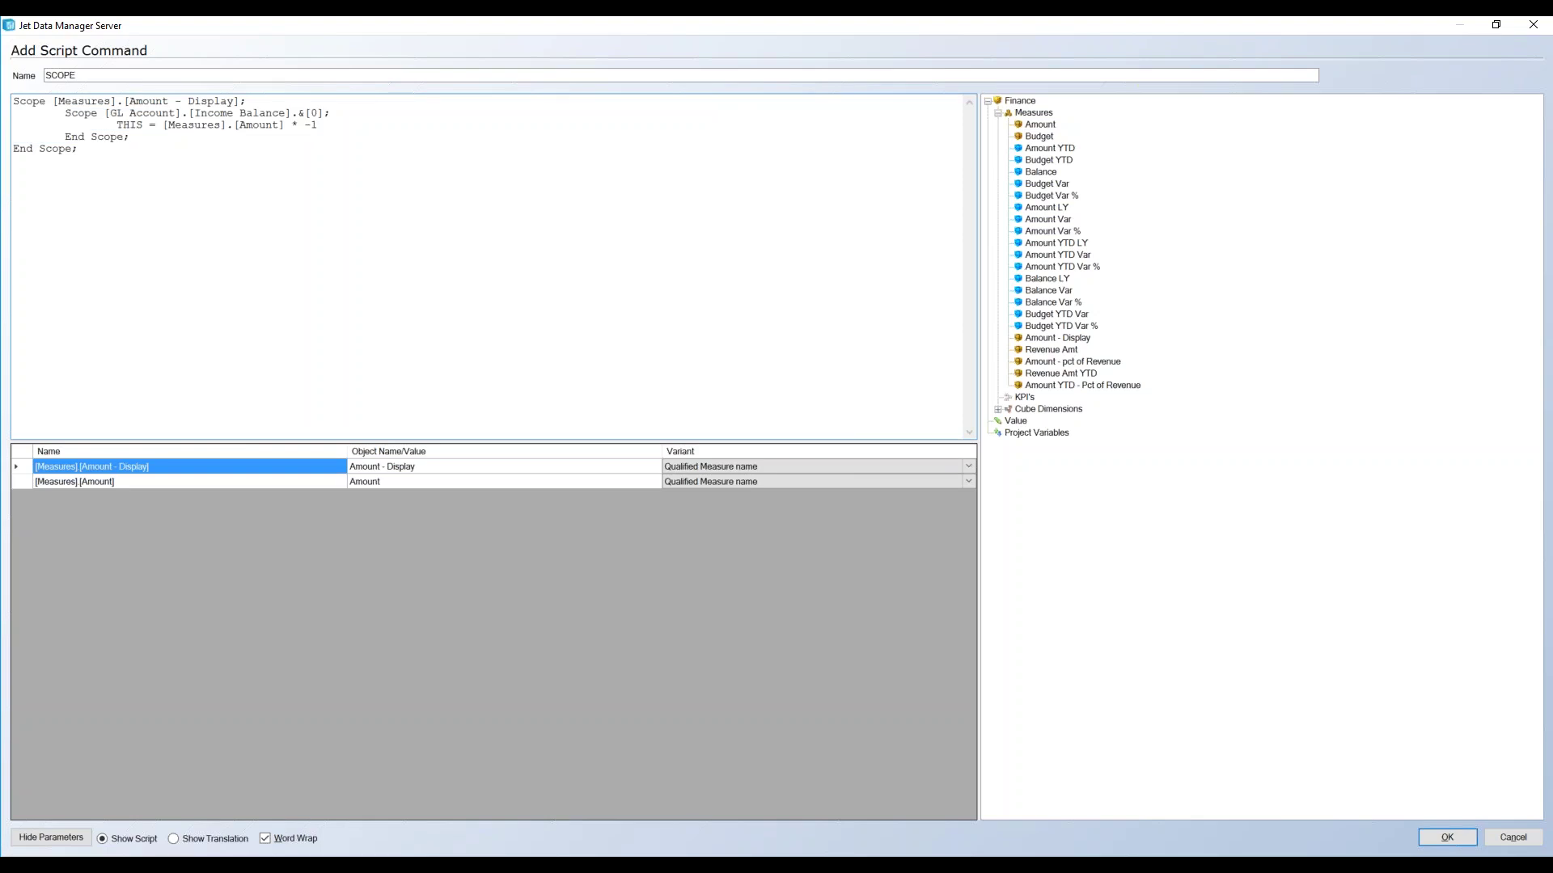
{"action": "key", "text": "Return"}
{"action": "key", "text": "Return"}
{"action": "key", "text": "ctrl+v"}
{"action": "key", "text": "Down"}
{"action": "key", "text": "Tab"}
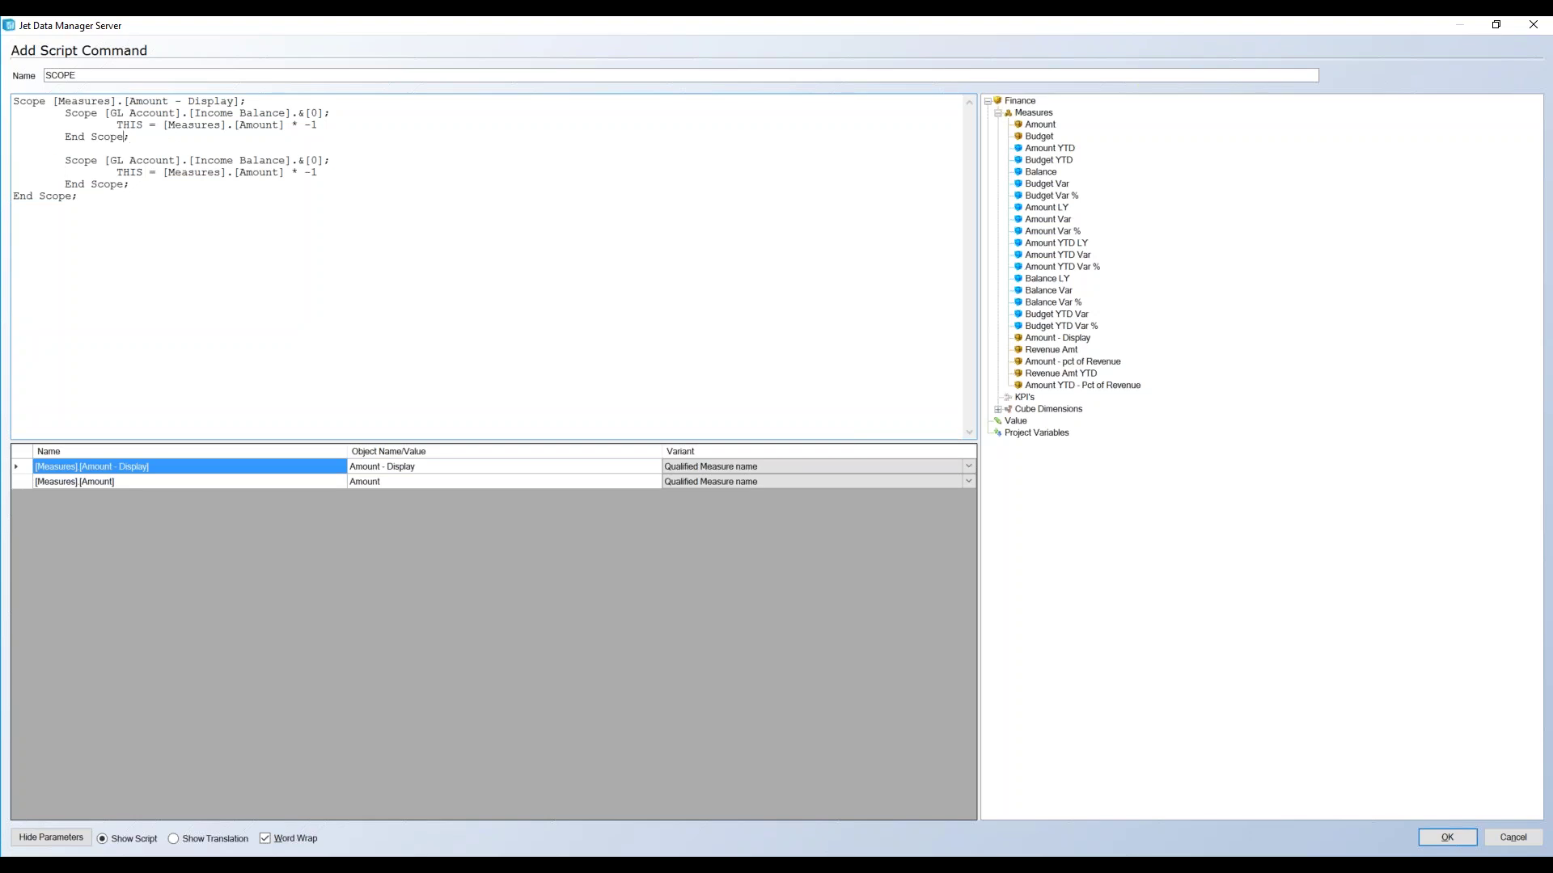
Point the copied nested scope to Income Balance member &[1], remove its * -1 multiplier, and save the SCOPE script command
{"action": "left_click", "coordinate": [318, 160]}
{"action": "key", "text": "BackSpace"}
{"action": "type", "text": "1"}
{"action": "key", "text": "BackSpace"}
{"action": "key", "text": "BackSpace"}
{"action": "key", "text": "BackSpace"}
{"action": "left_click", "coordinate": [198, 207]}
{"action": "left_click", "coordinate": [1423, 837]}
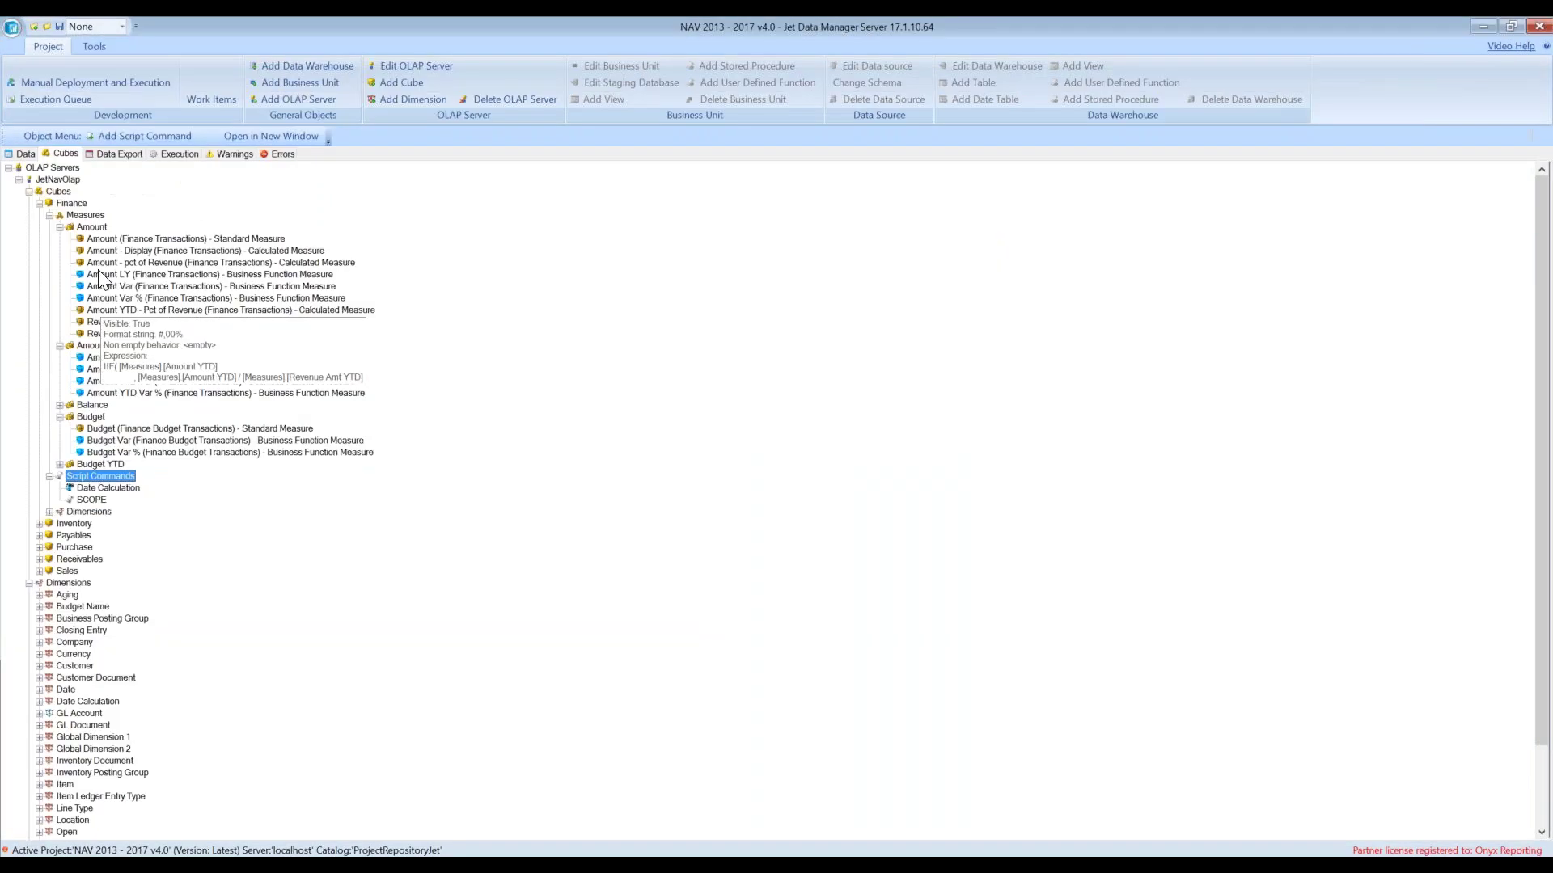
Reapply the calculated measures and script commands of the Finance cube
{"action": "left_click", "coordinate": [71, 203]}
{"action": "right_click", "coordinate": [71, 203]}
{"action": "mouse_move", "coordinate": [174, 373]}
{"action": "left_click", "coordinate": [430, 574]}
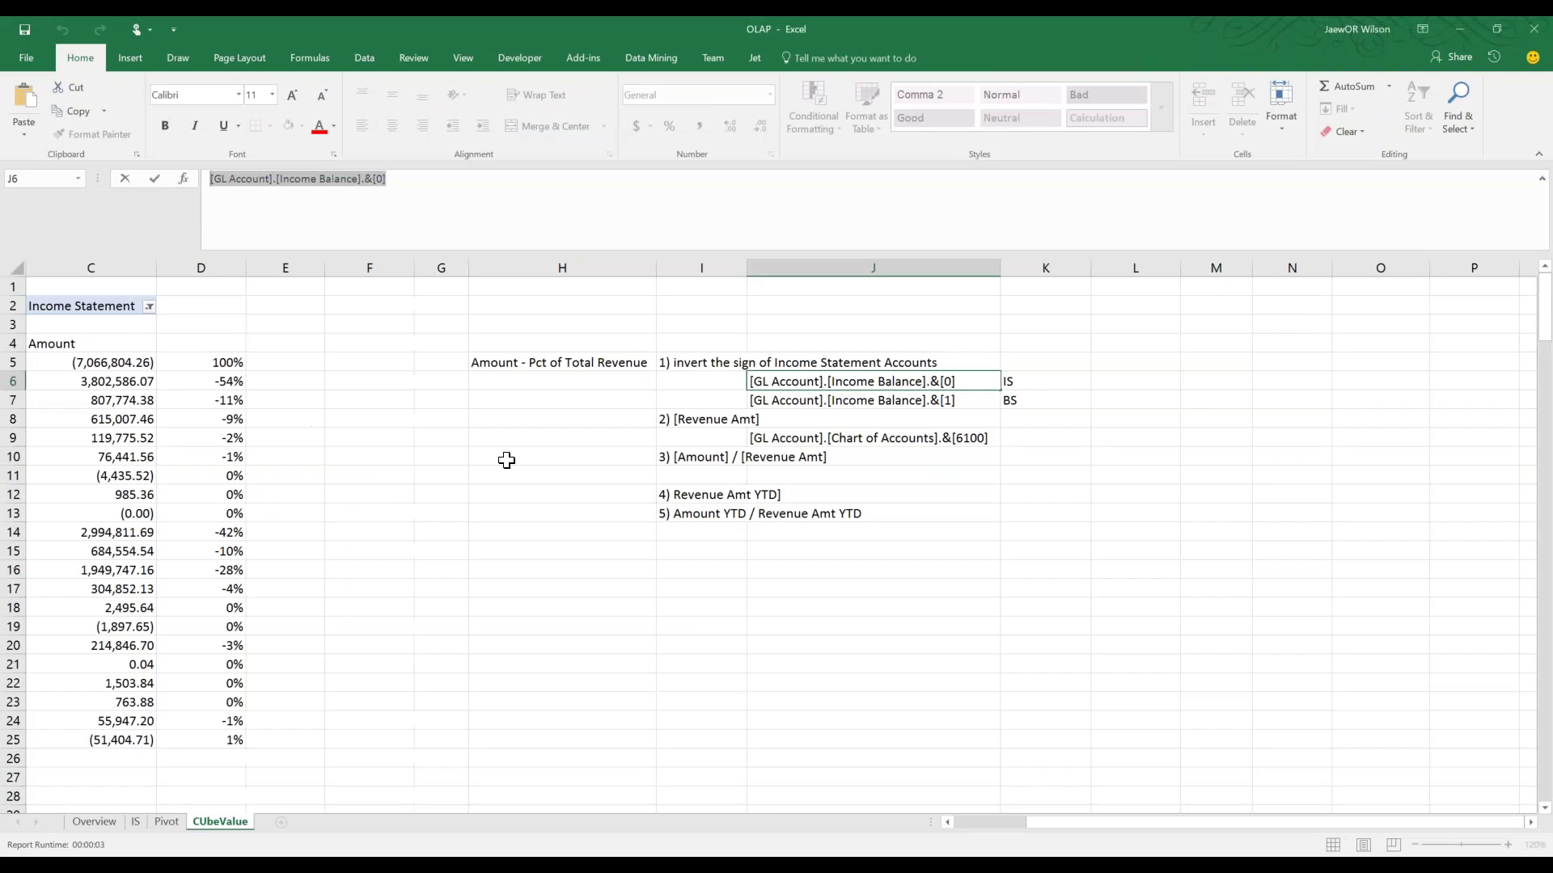
Switch to the OLAP workbook in Excel and try to refresh the PivotTable on the Pivot sheet
{"action": "left_click", "coordinate": [192, 489]}
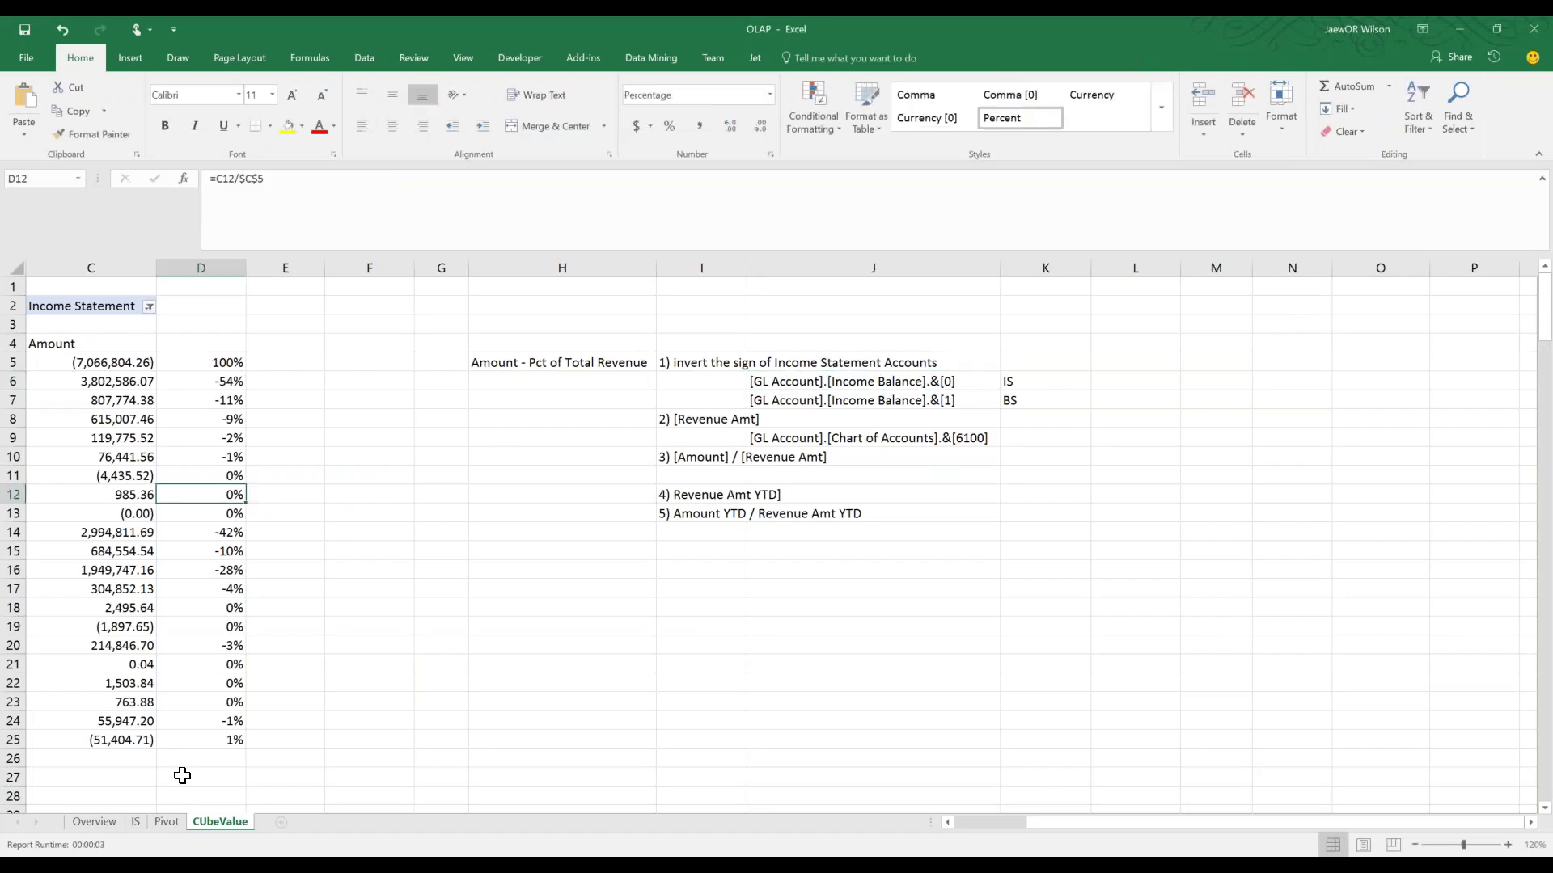
{"action": "left_click", "coordinate": [166, 822]}
{"action": "left_click", "coordinate": [451, 400]}
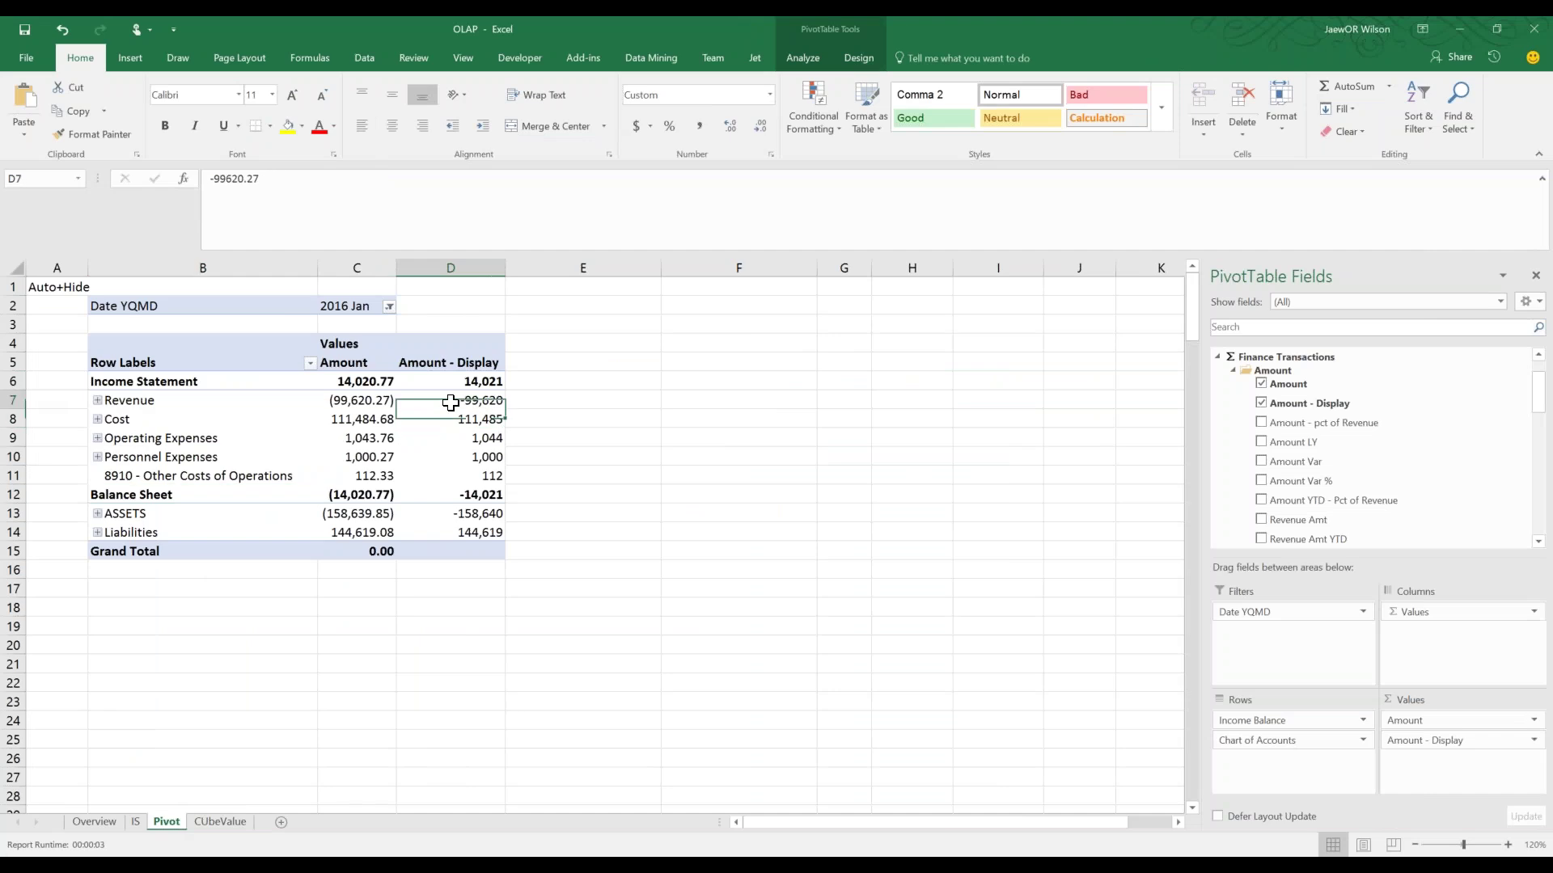
{"action": "left_click", "coordinate": [797, 62]}
{"action": "left_click", "coordinate": [650, 105]}
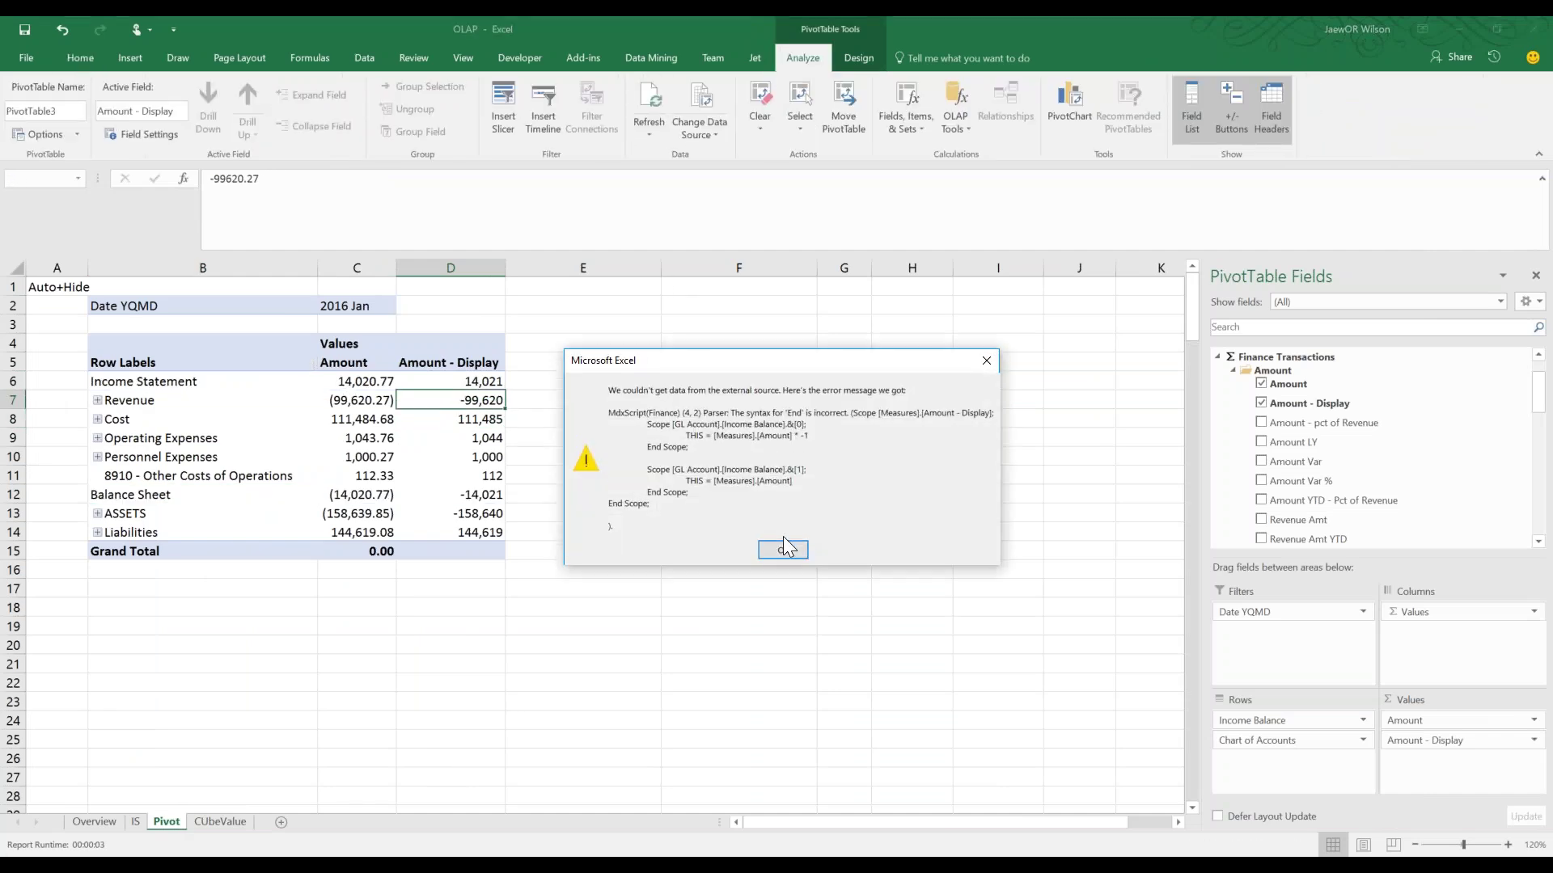
{"action": "left_click", "coordinate": [781, 538]}
{"action": "left_click", "coordinate": [780, 540]}
{"action": "left_click", "coordinate": [781, 537]}
{"action": "left_click", "coordinate": [738, 551]}
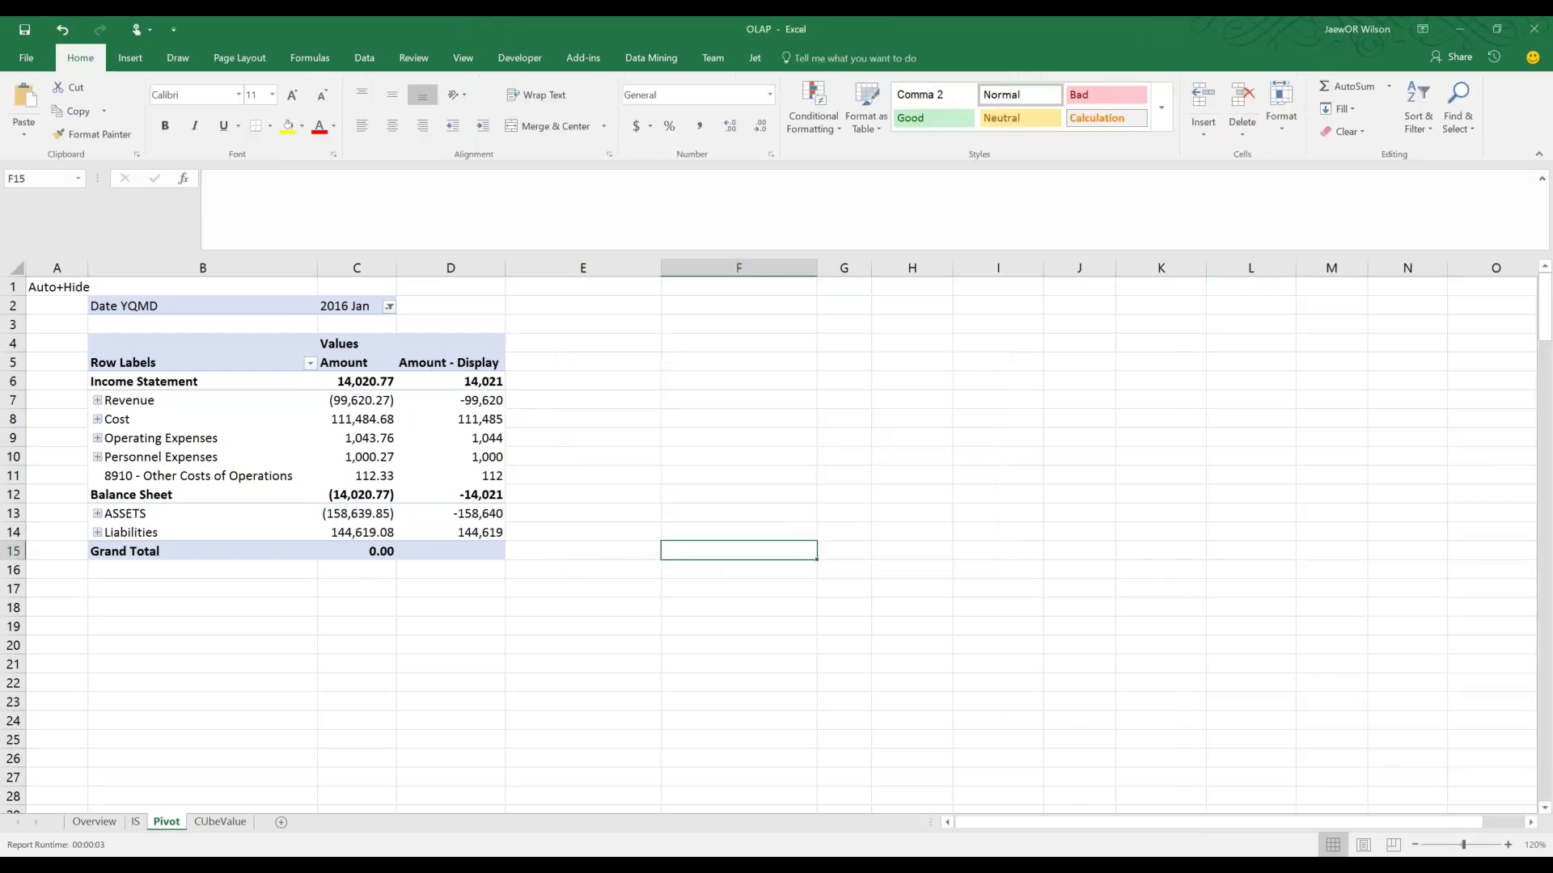
Switch back to Jet Data Manager, terminate both THIS assignments in the SCOPE script with semicolons, and save the command
{"action": "key", "text": "alt+Tab"}
{"action": "left_click", "coordinate": [92, 500]}
{"action": "double_click", "coordinate": [97, 503]}
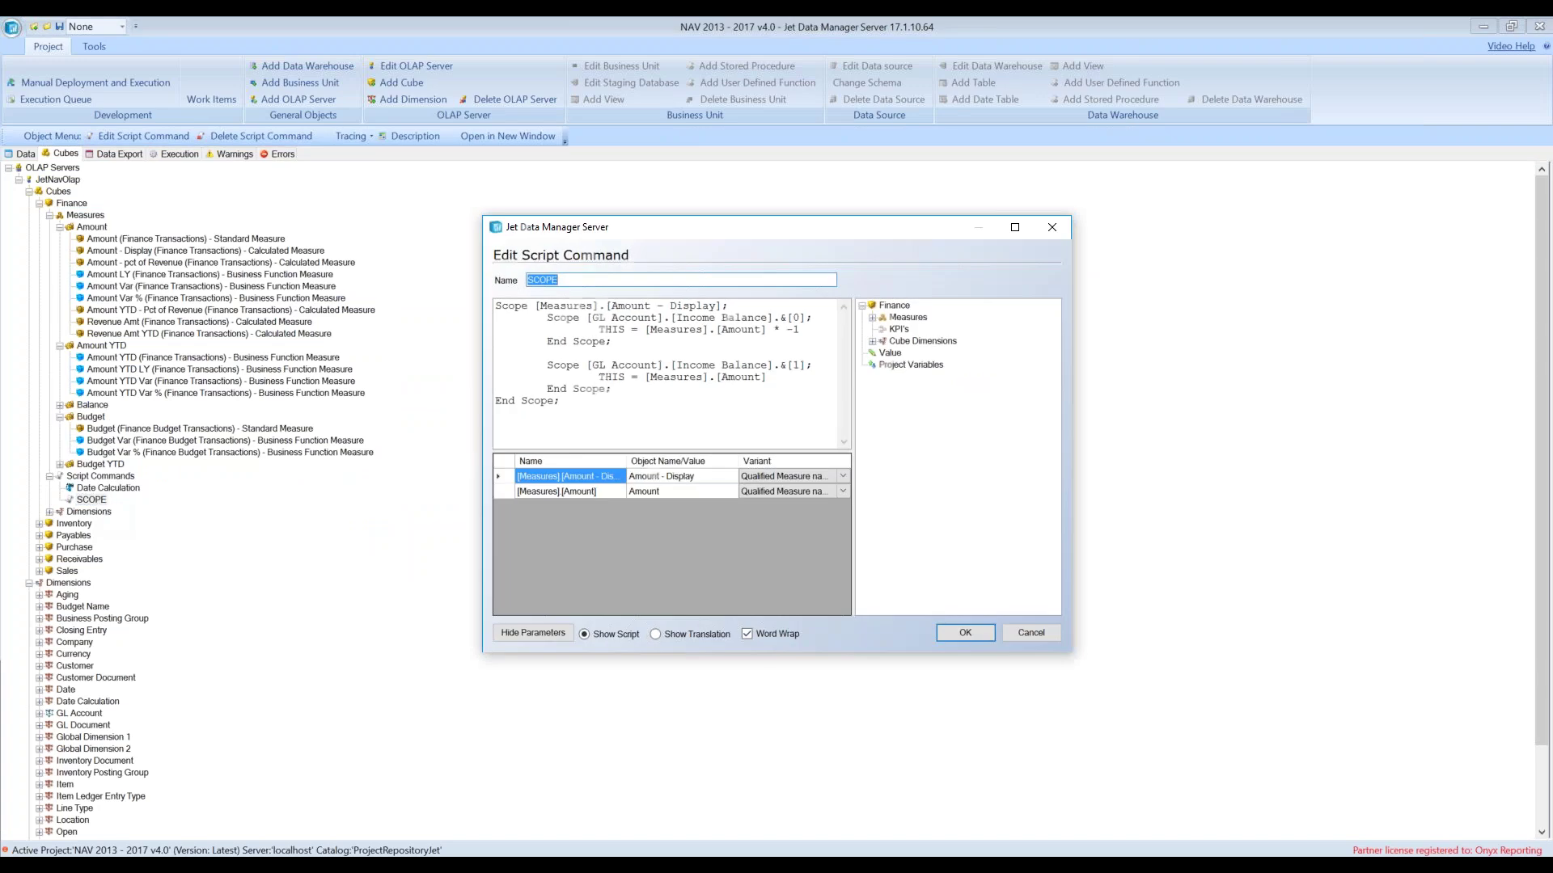
{"action": "left_click", "coordinate": [1024, 228]}
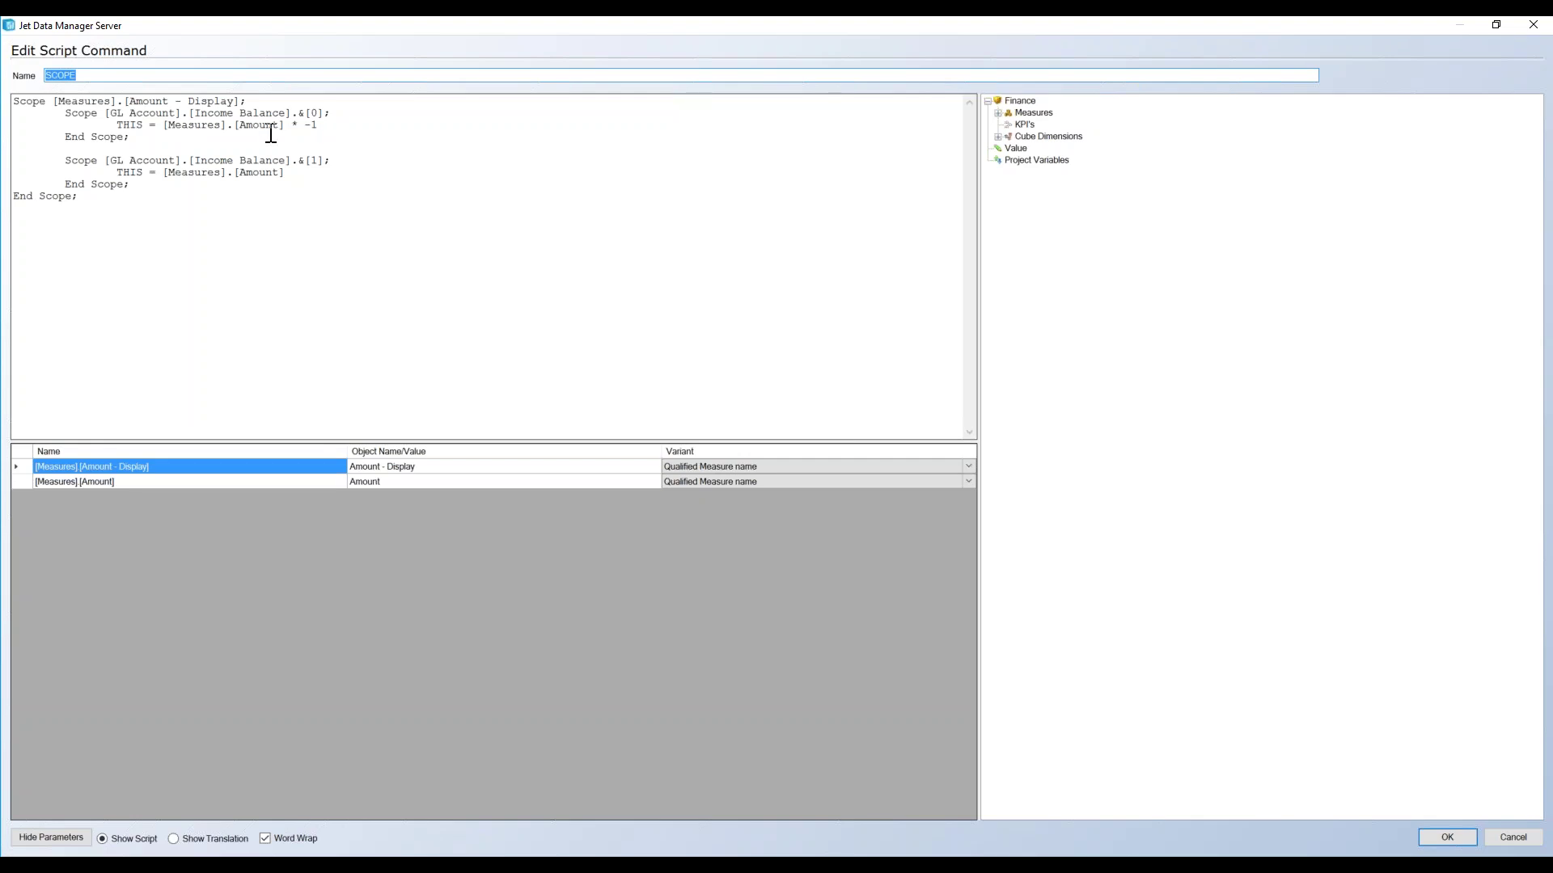
{"action": "left_click", "coordinate": [334, 118]}
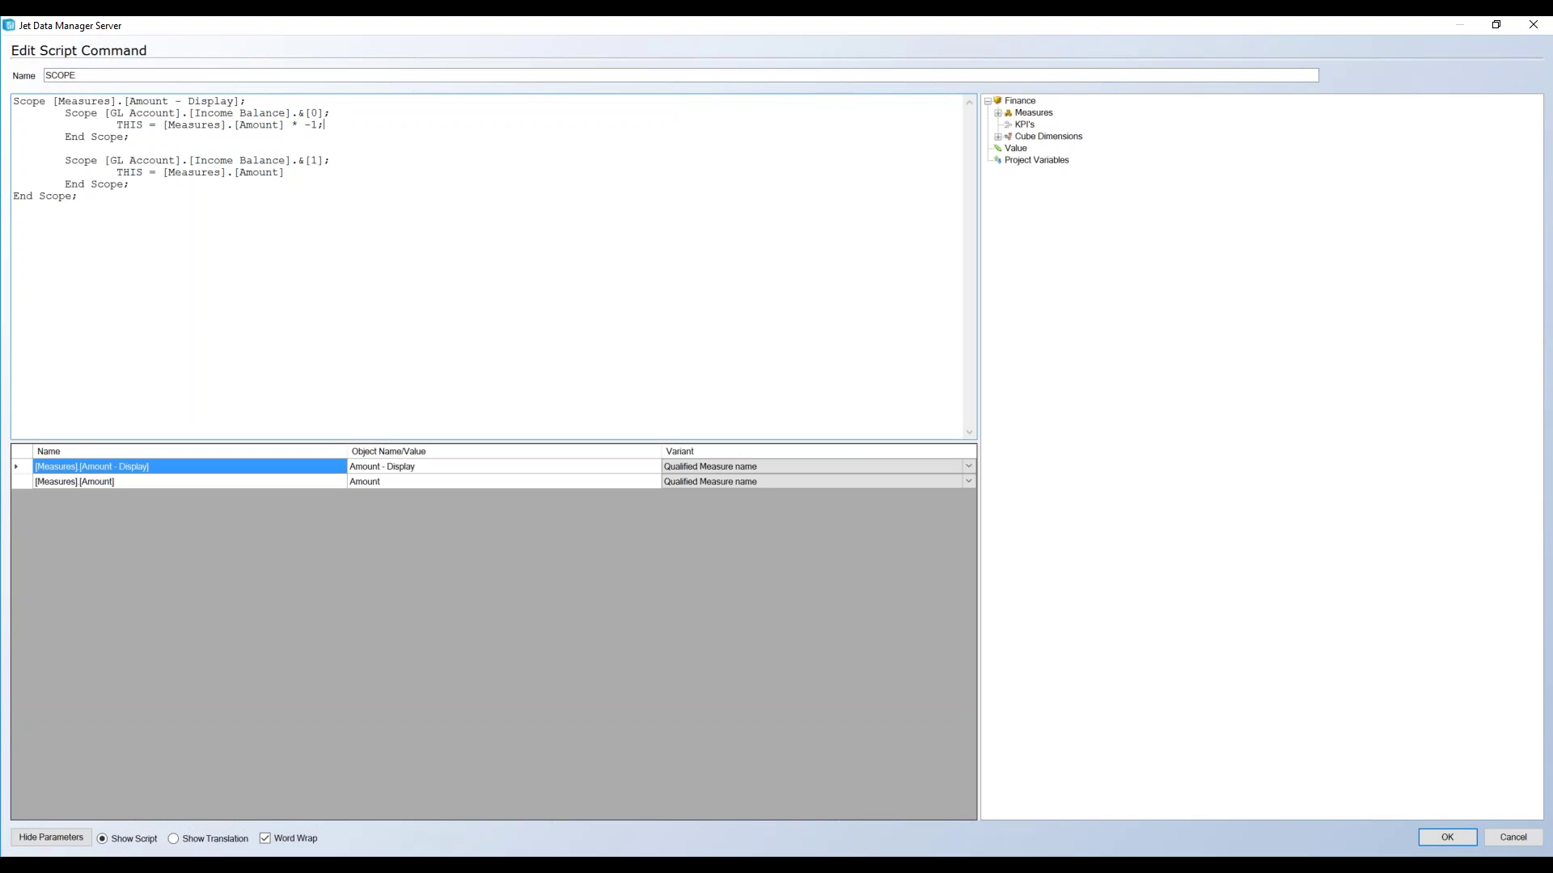
{"action": "left_click", "coordinate": [299, 174]}
{"action": "left_click", "coordinate": [1470, 836]}
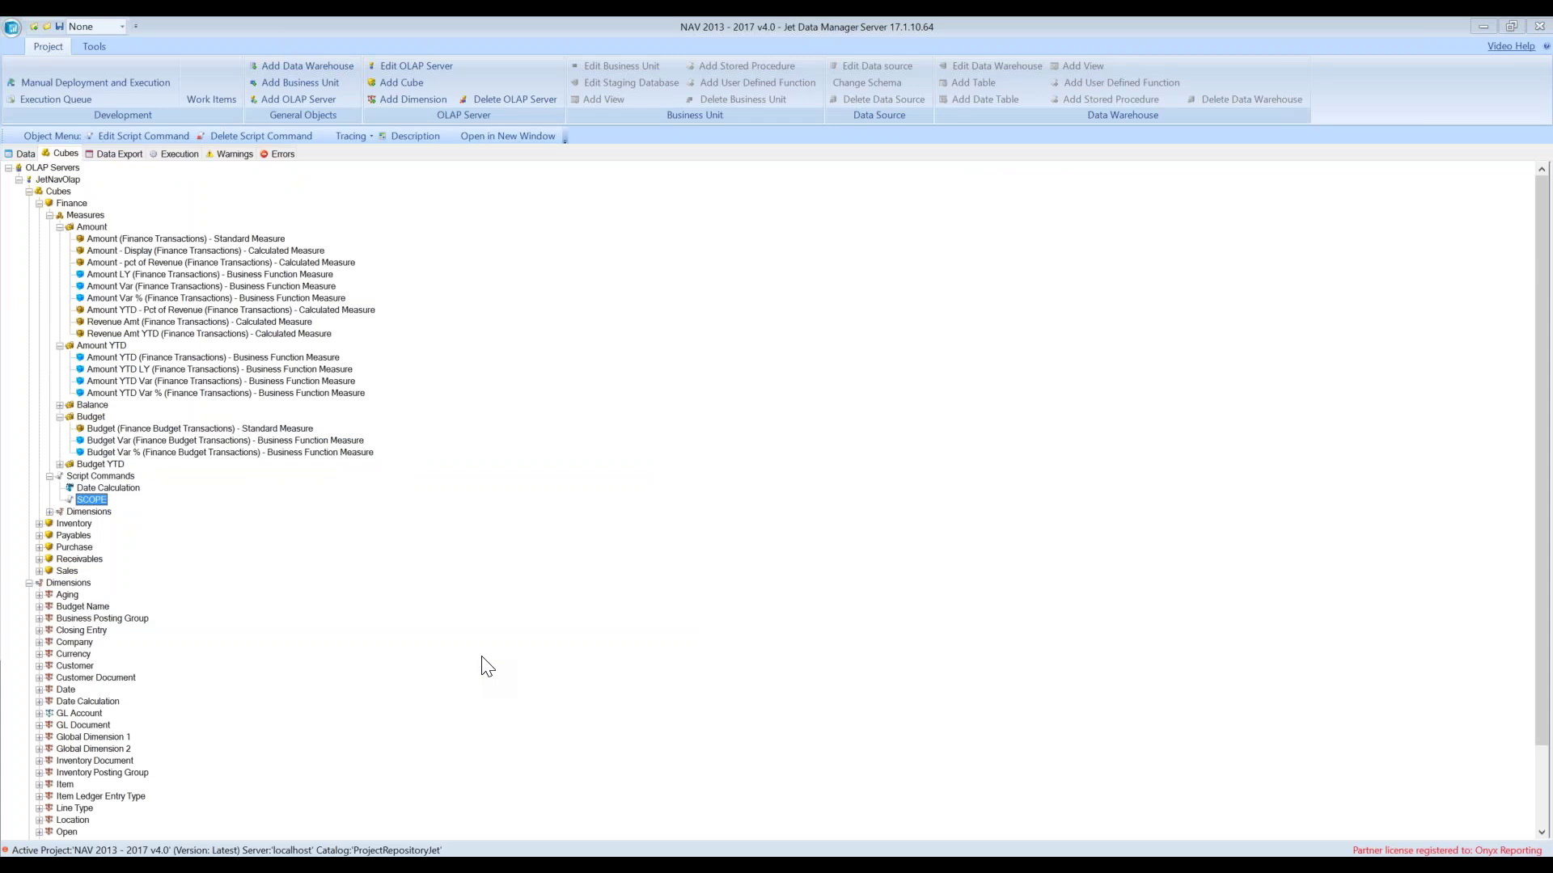
Reapply the Finance cube's calculated measures and script commands again, and refresh the PivotTable in Excel
{"action": "right_click", "coordinate": [69, 211]}
{"action": "mouse_move", "coordinate": [128, 374]}
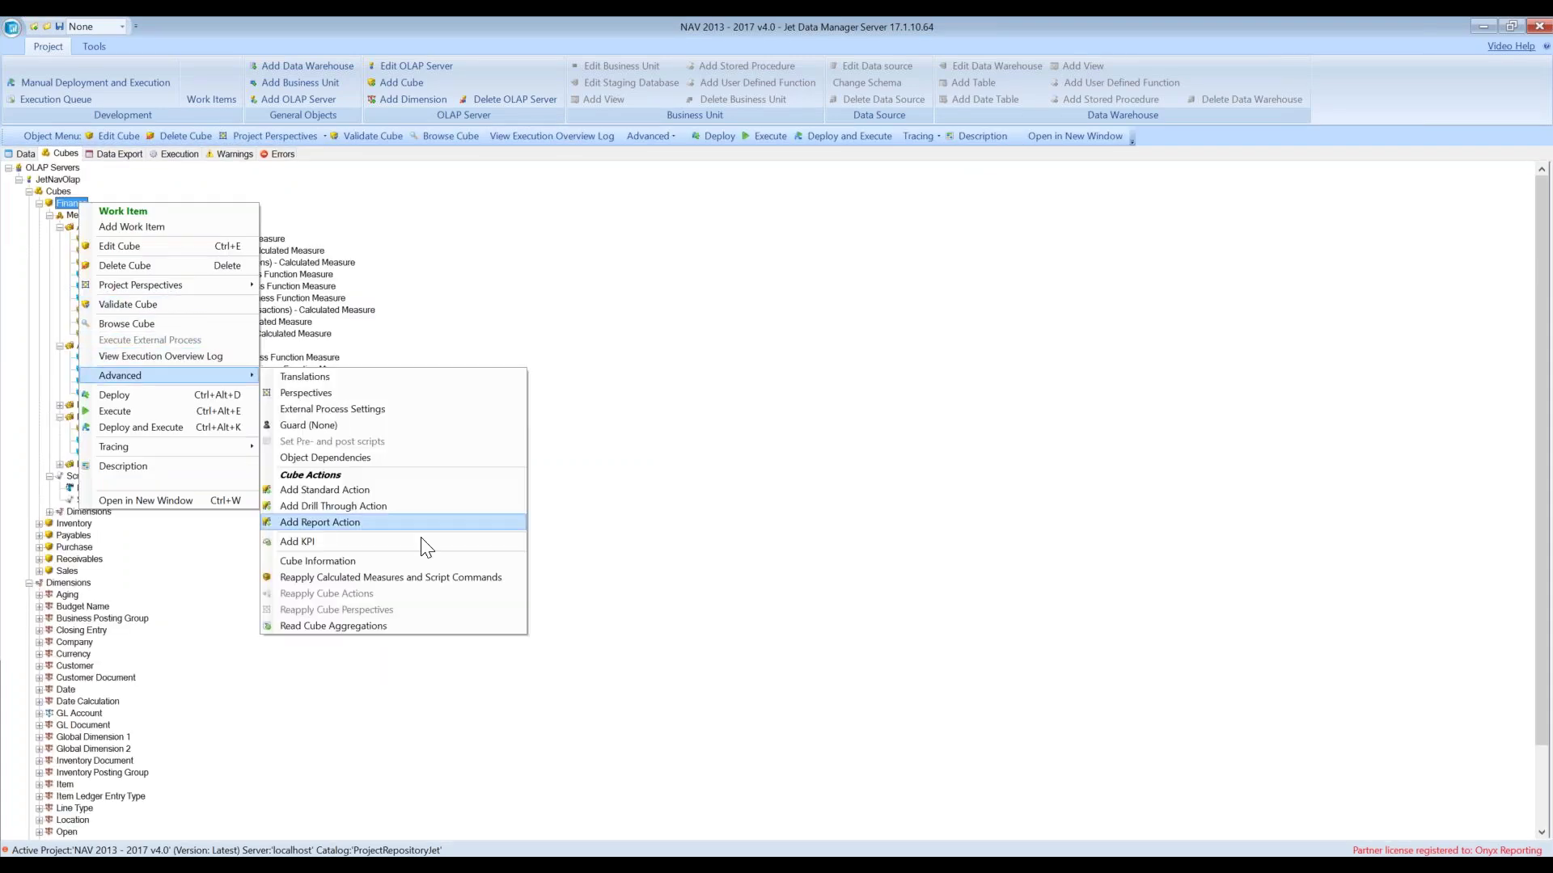
{"action": "left_click", "coordinate": [417, 575]}
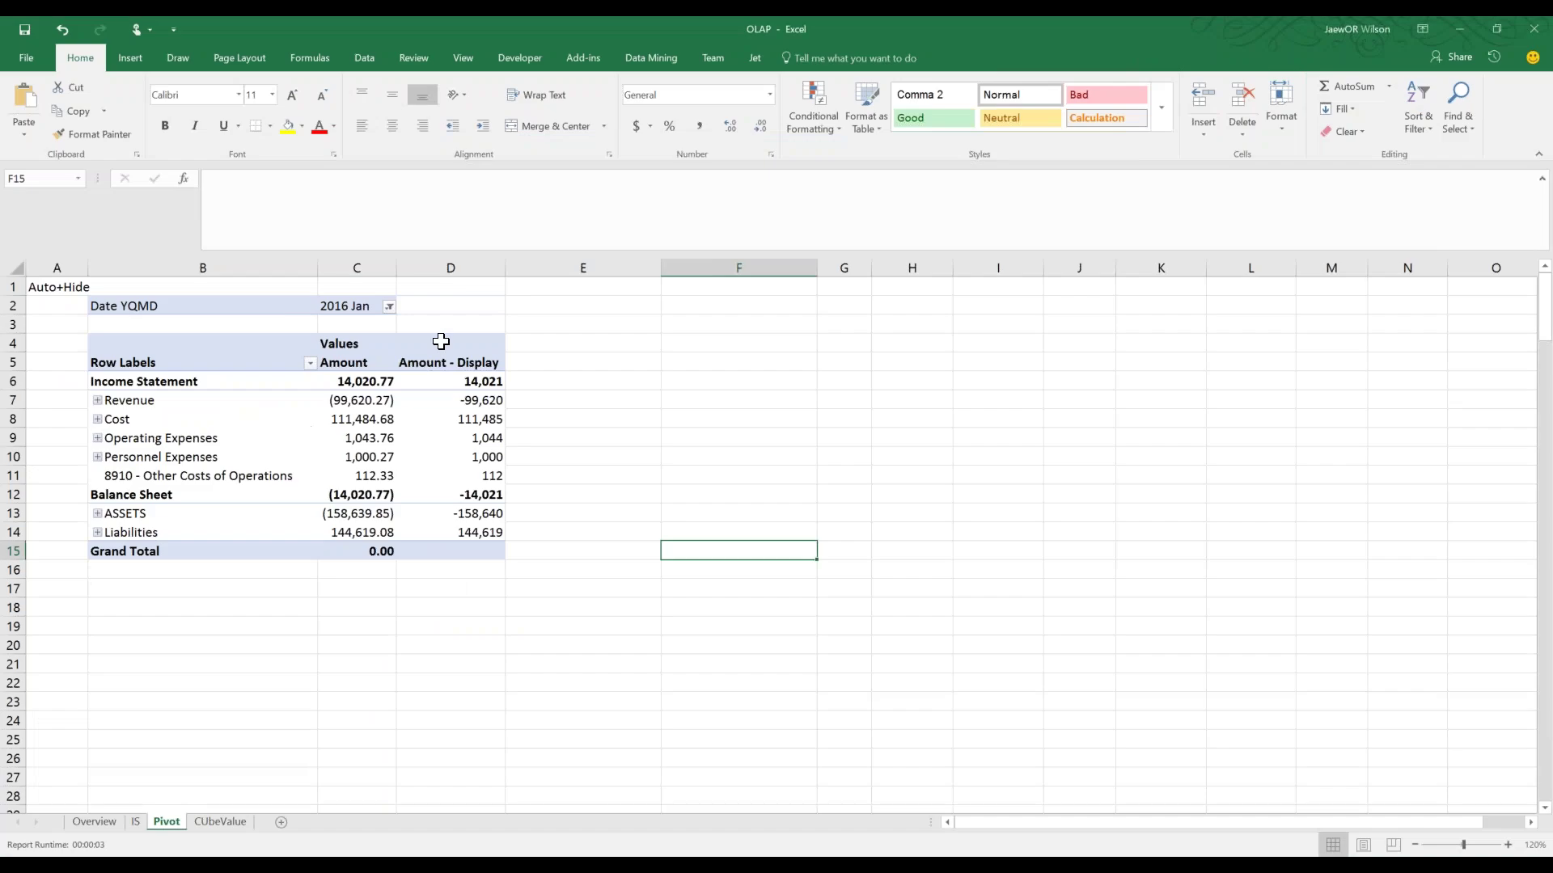
{"action": "left_click", "coordinate": [429, 417]}
{"action": "left_click", "coordinate": [801, 59]}
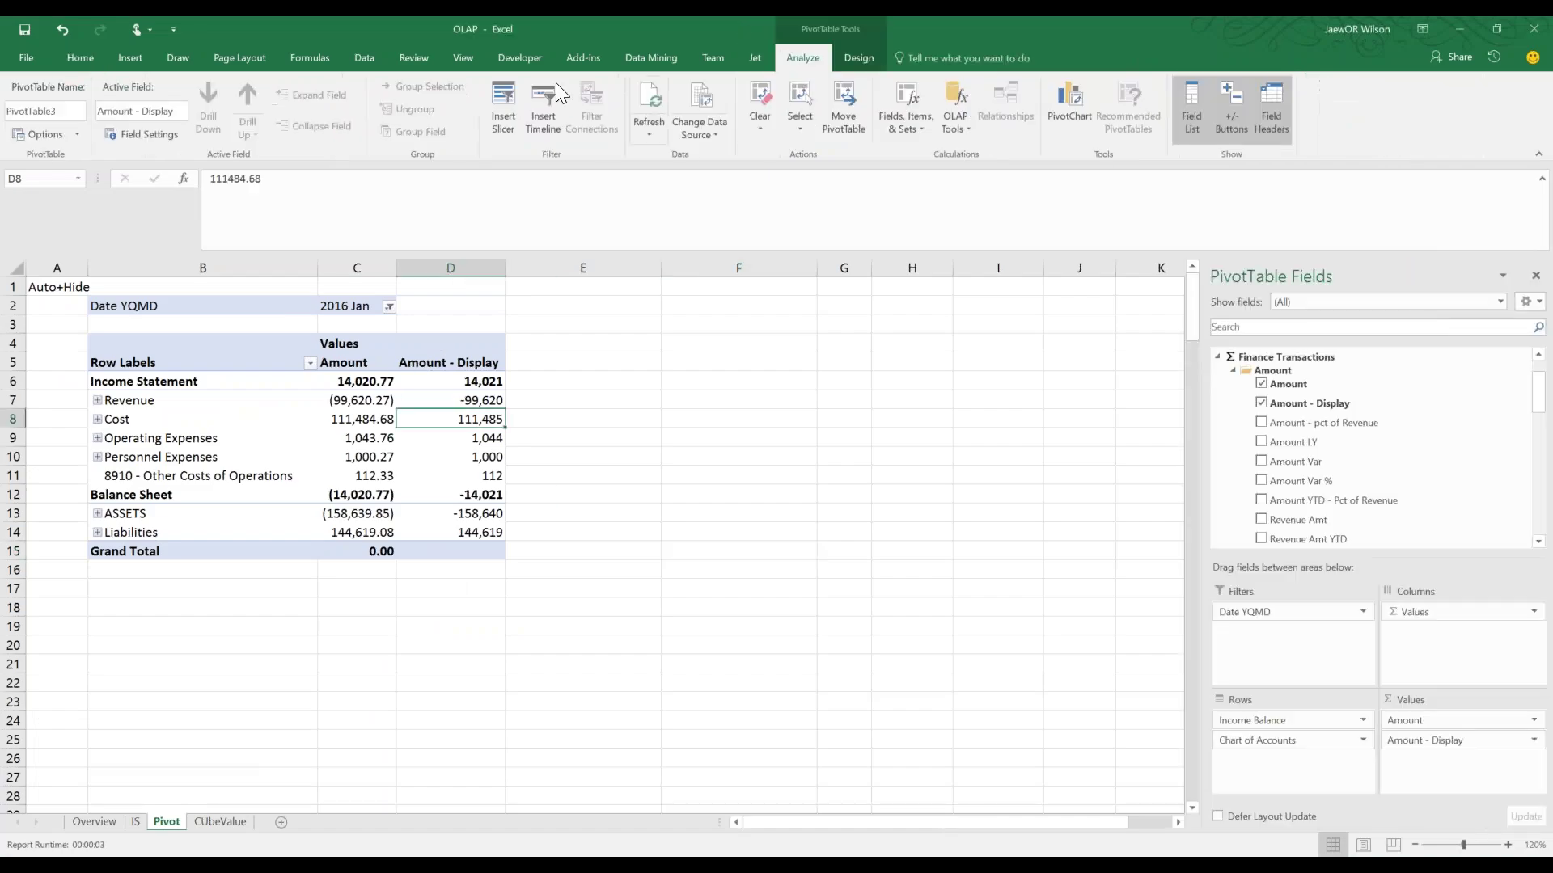
{"action": "left_click", "coordinate": [652, 93]}
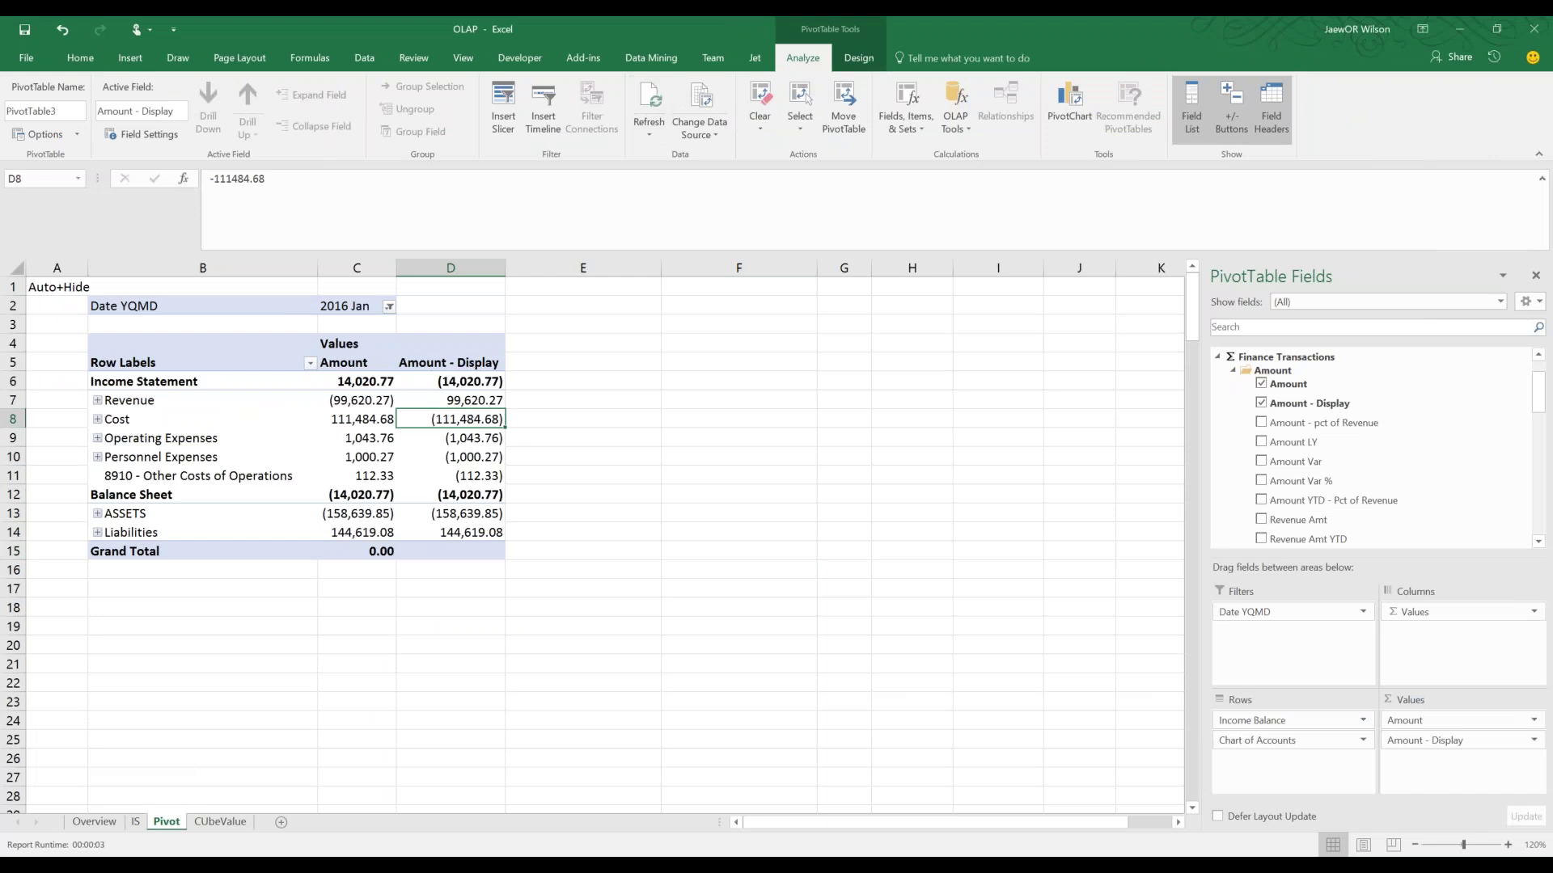
Check the Amount - Display values of the Income Statement rows and add Amount - pct of Revenue to the PivotTable values
{"action": "left_click", "coordinate": [491, 451]}
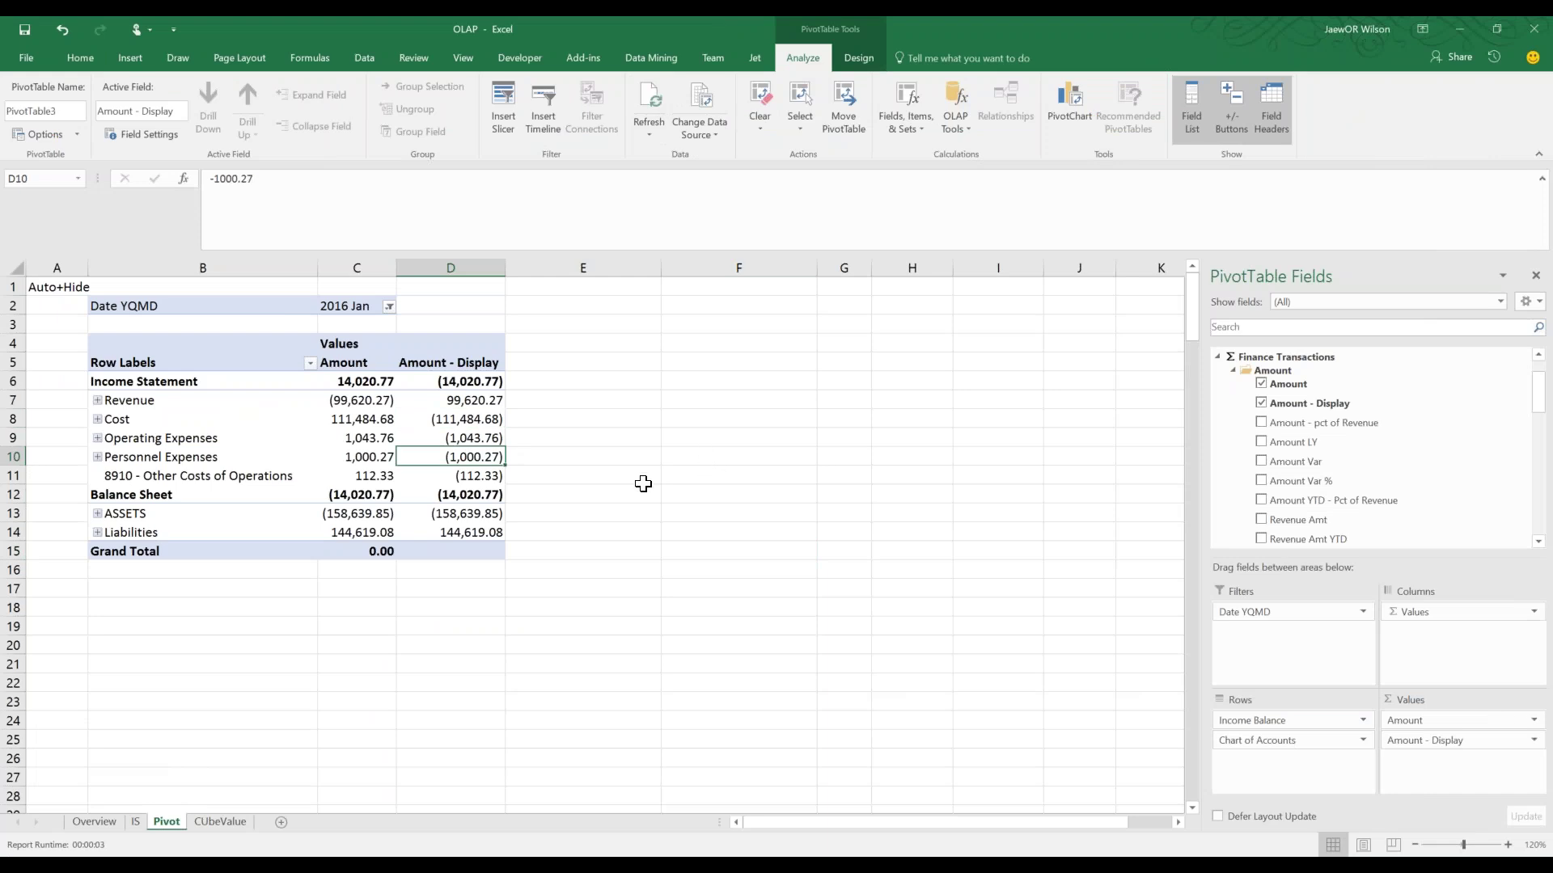
{"action": "left_click_drag", "start_coordinate": [478, 399], "coordinate": [468, 484]}
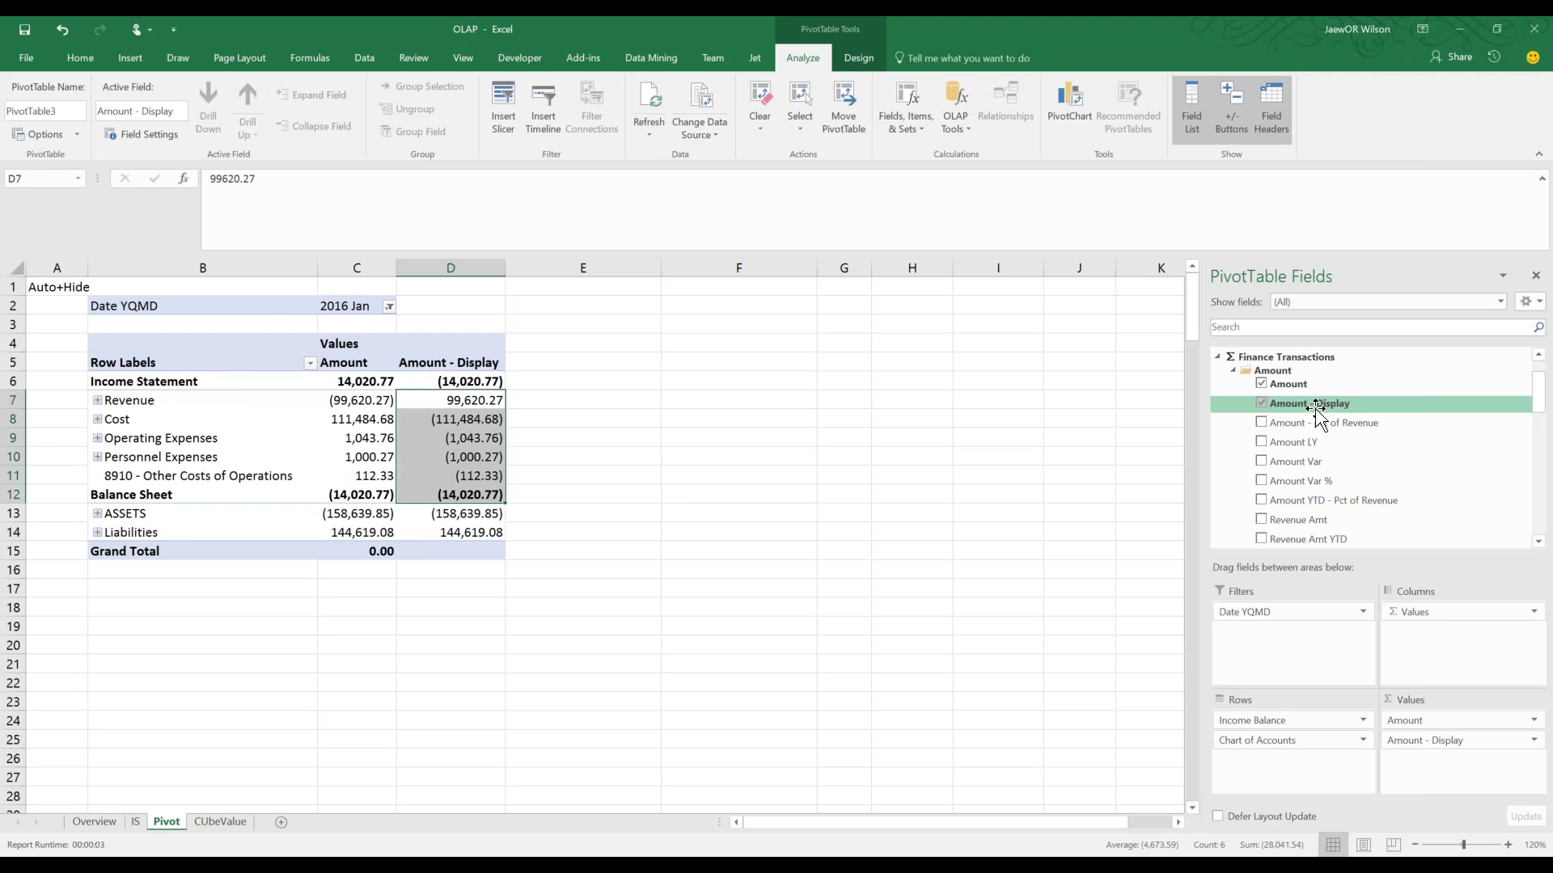
{"action": "left_click", "coordinate": [1263, 420]}
{"action": "left_click_drag", "start_coordinate": [627, 399], "coordinate": [617, 469]}
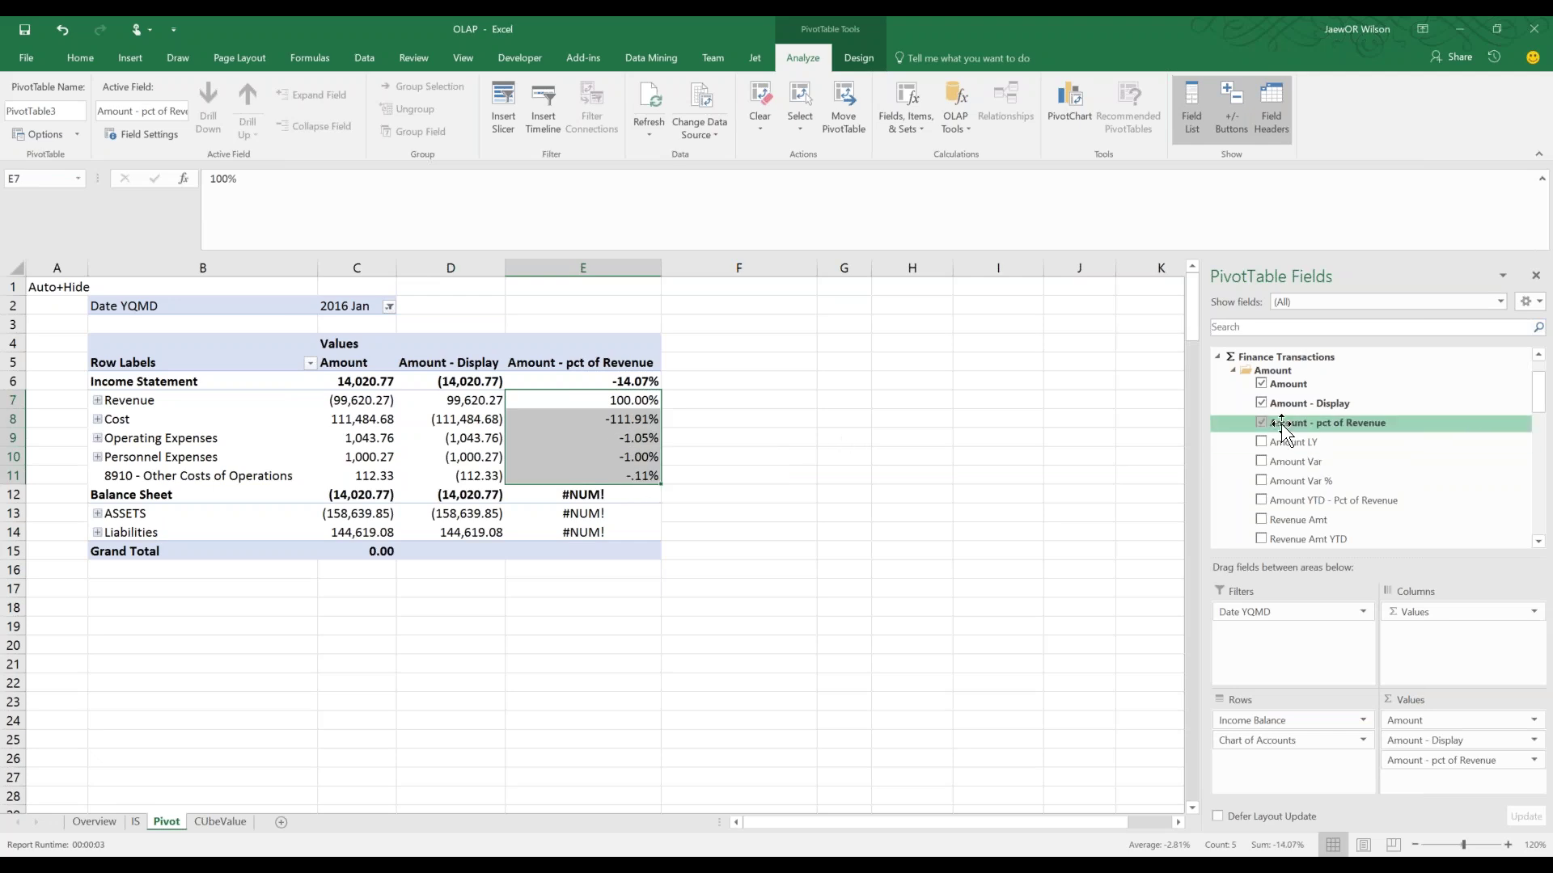
Add Revenue Amt to the PivotTable to compare it with the Revenue row's Amount - Display, and remove it again
{"action": "left_click", "coordinate": [1261, 520]}
{"action": "left_click_drag", "start_coordinate": [721, 405], "coordinate": [726, 587]}
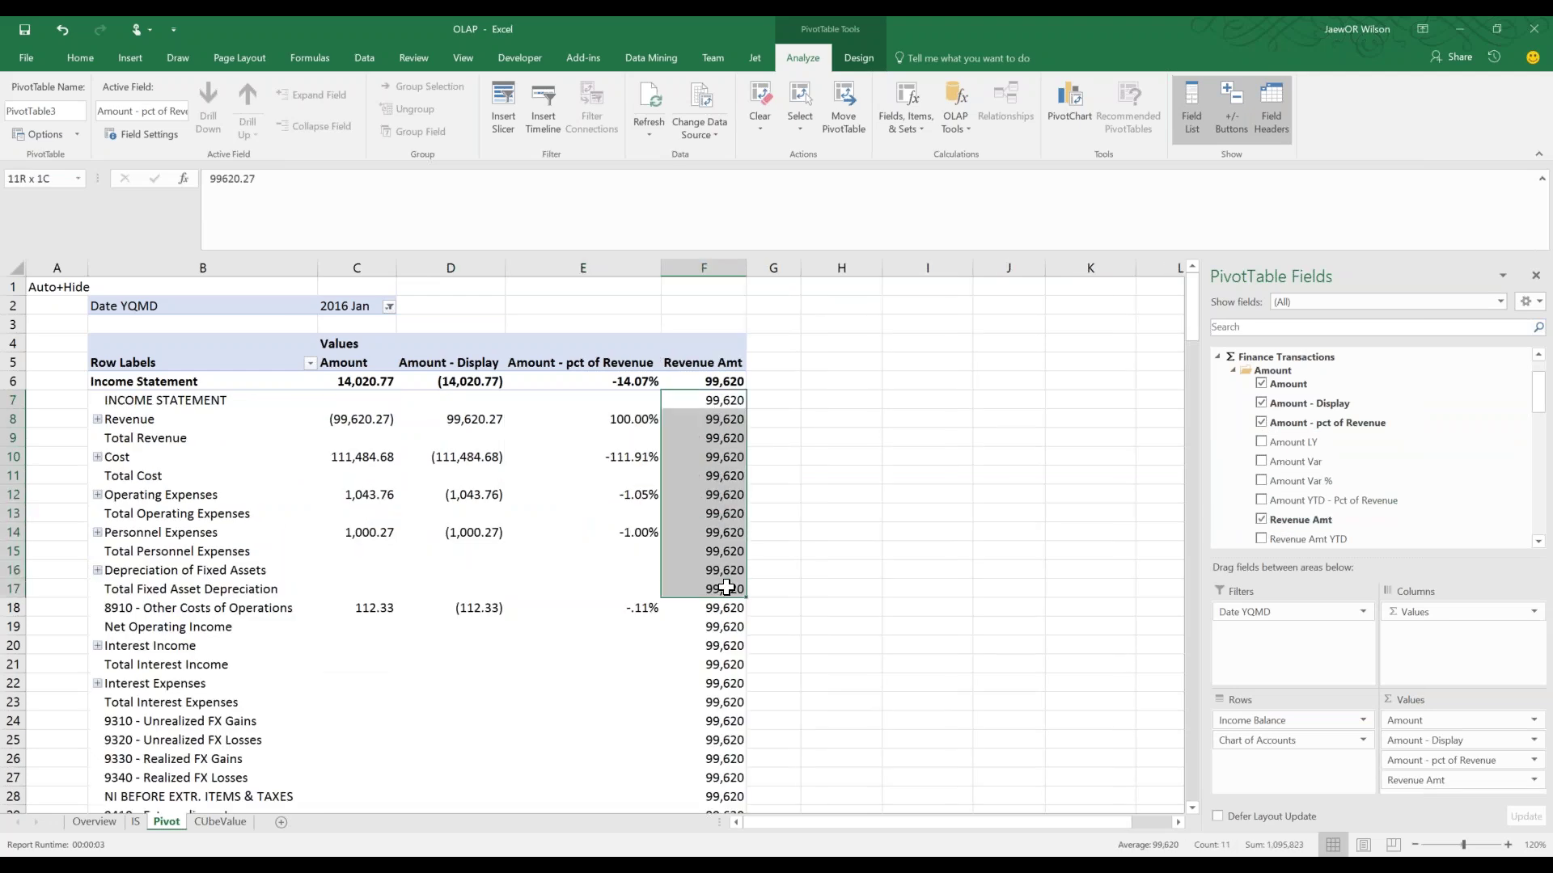
{"action": "left_click", "coordinate": [453, 418]}
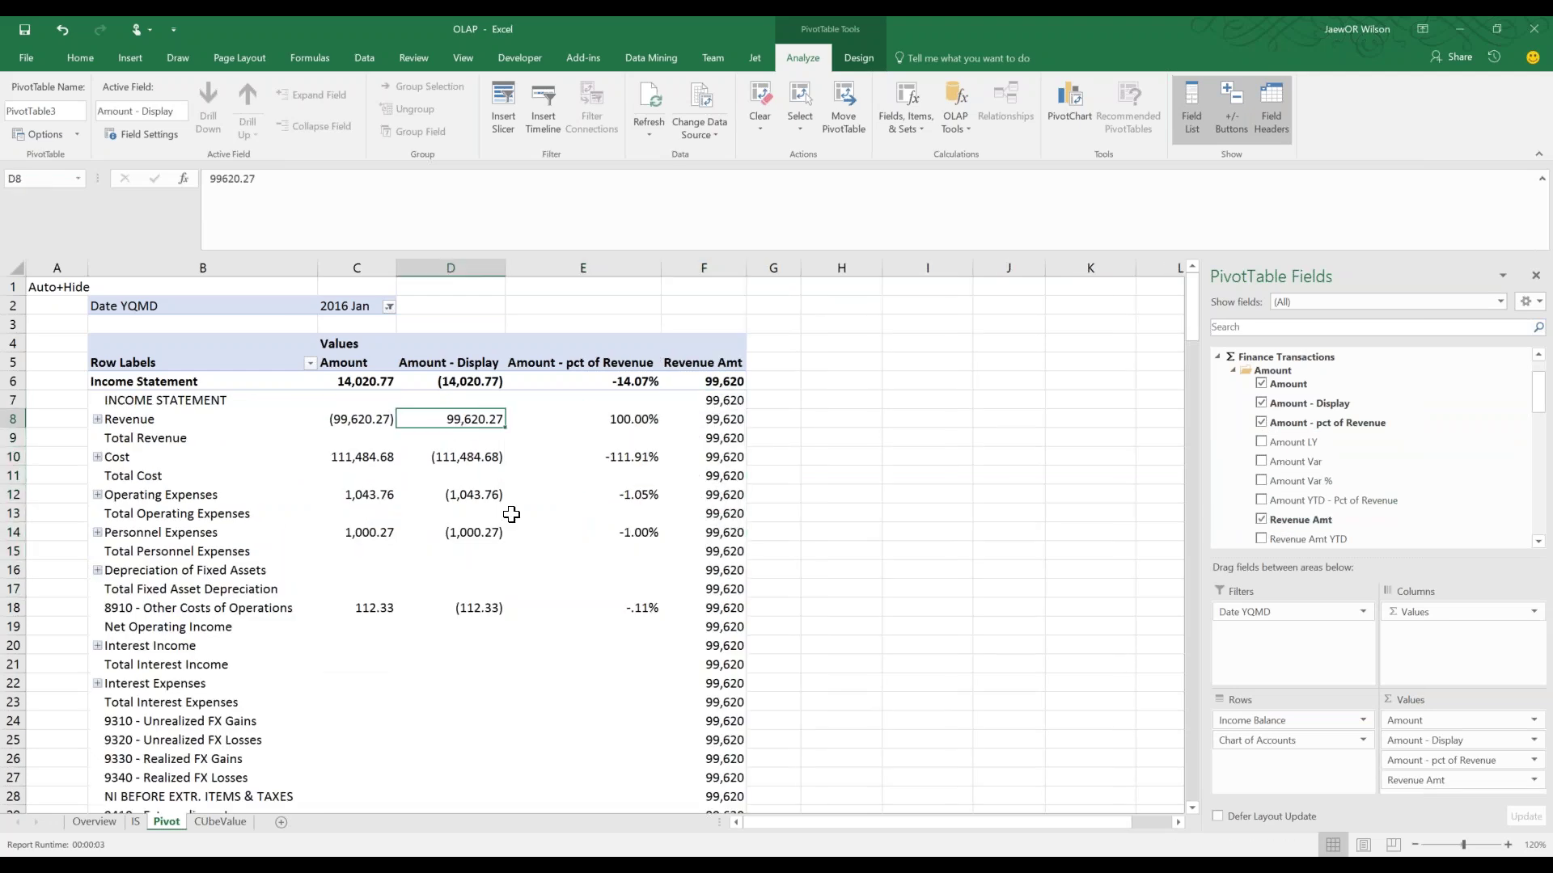
{"action": "left_click", "coordinate": [1261, 519]}
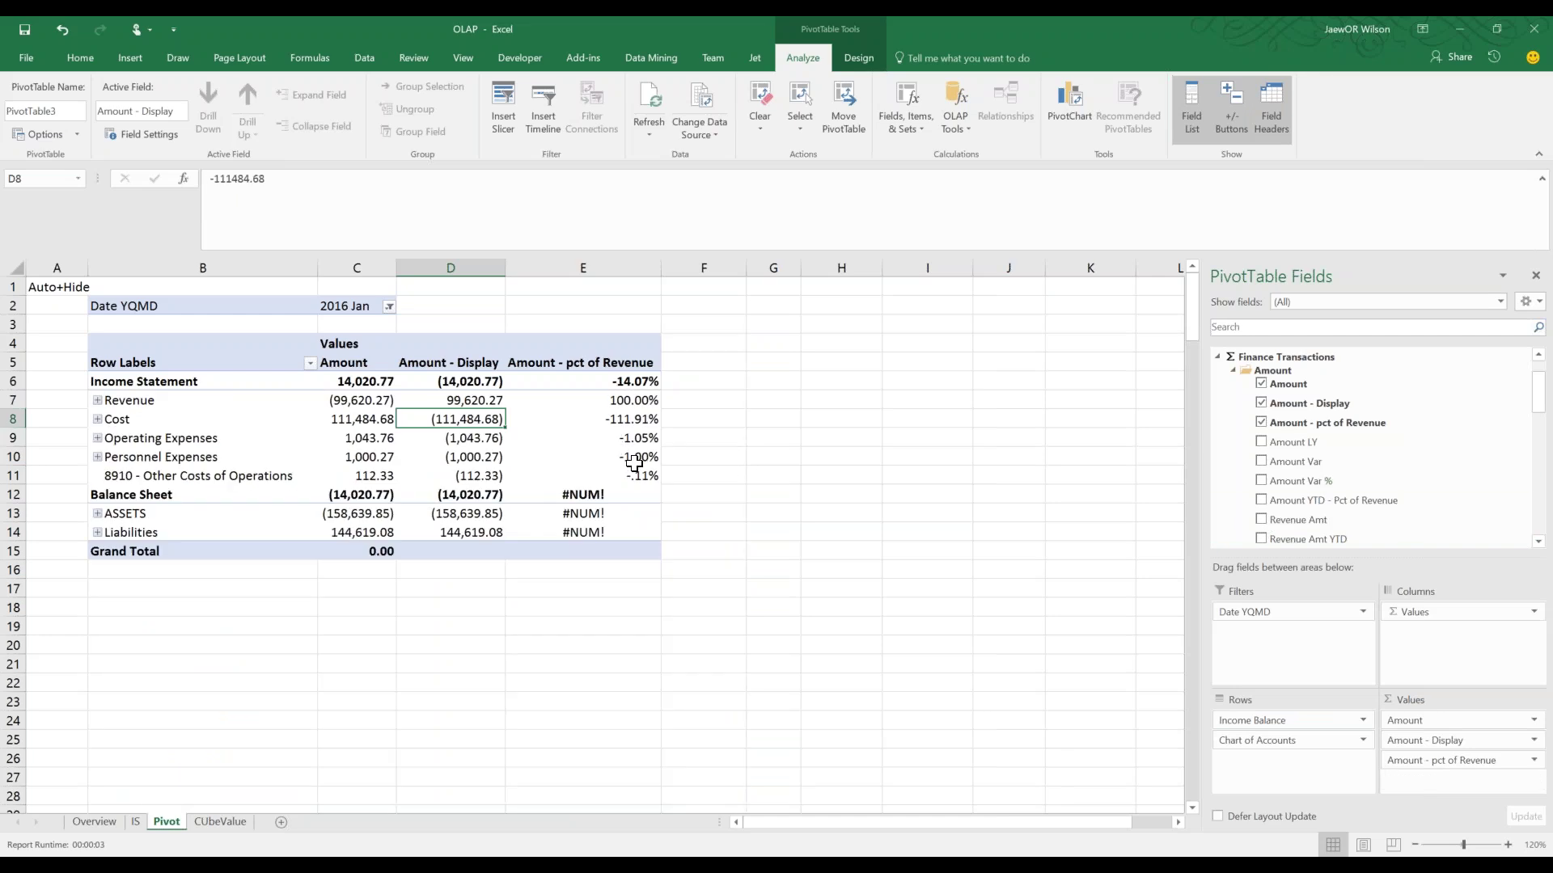
Inspect Amount - pct of Revenue for the Balance Sheet rows, and add Revenue Amt to the PivotTable to check the same rows
{"action": "left_click_drag", "start_coordinate": [596, 486], "coordinate": [592, 531]}
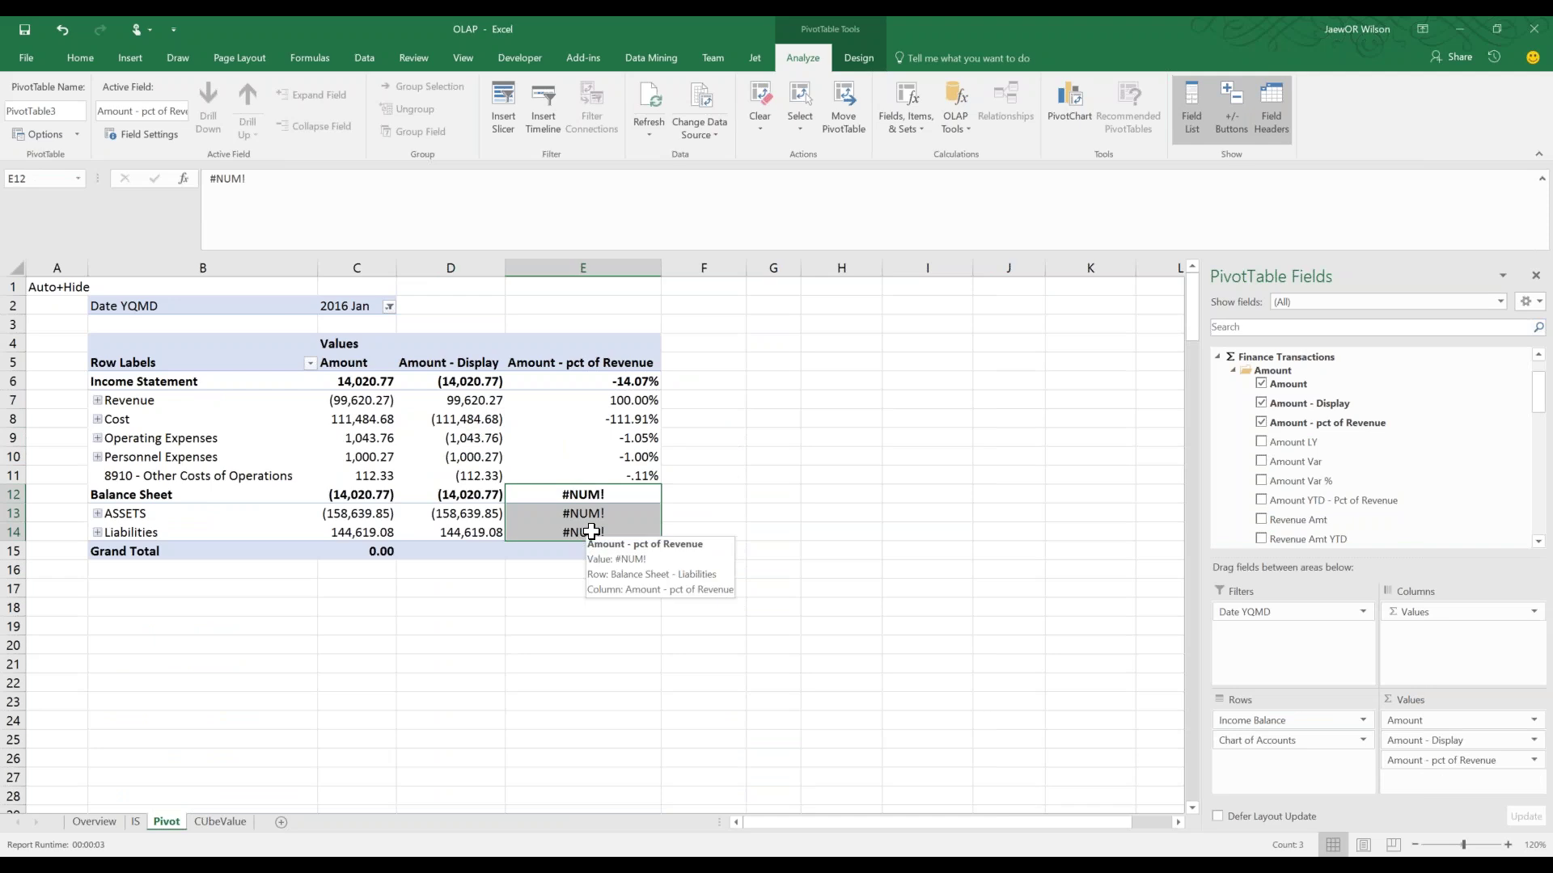
{"action": "left_click", "coordinate": [283, 500]}
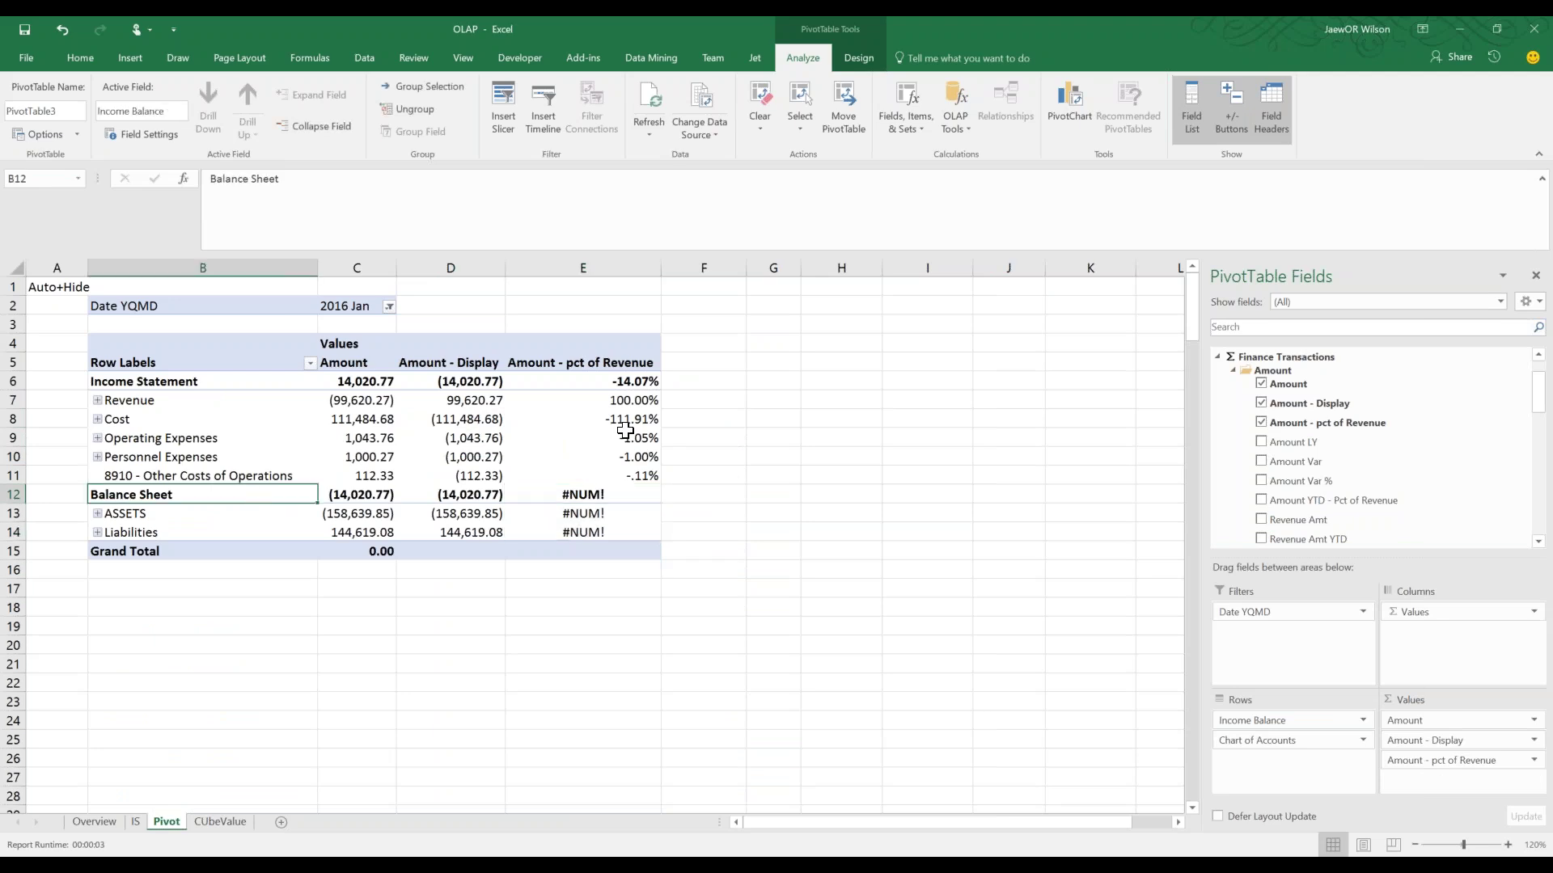
{"action": "left_click", "coordinate": [584, 377]}
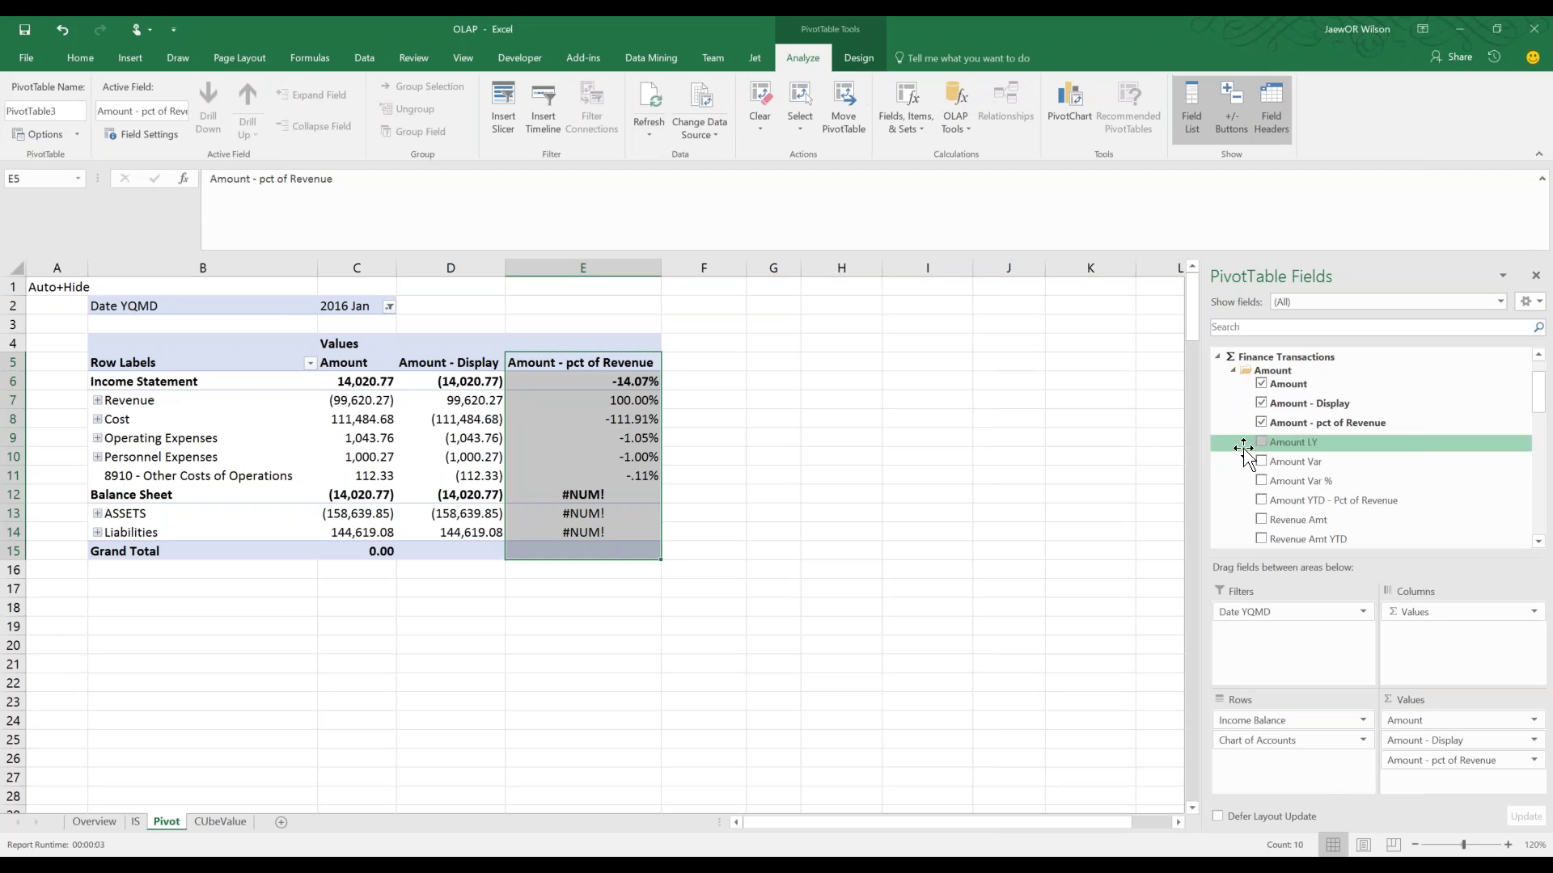
{"action": "left_click", "coordinate": [1261, 520]}
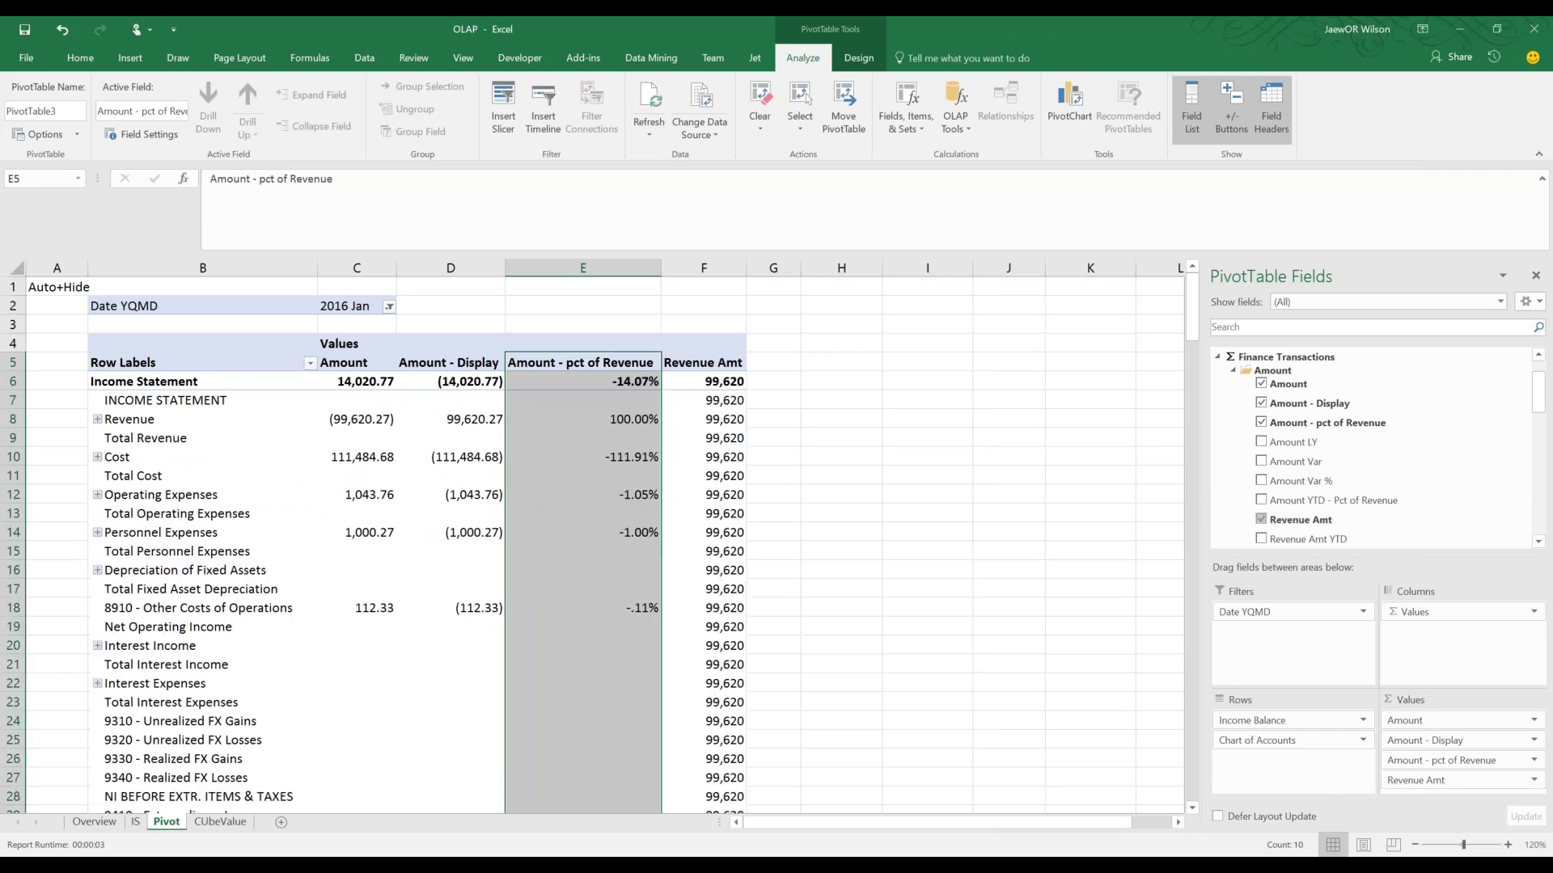
{"action": "left_click", "coordinate": [710, 555]}
{"action": "scroll", "coordinate": [711, 554], "scroll_direction": "down", "scroll_amount": 8}
{"action": "left_click_drag", "start_coordinate": [710, 457], "coordinate": [708, 496]}
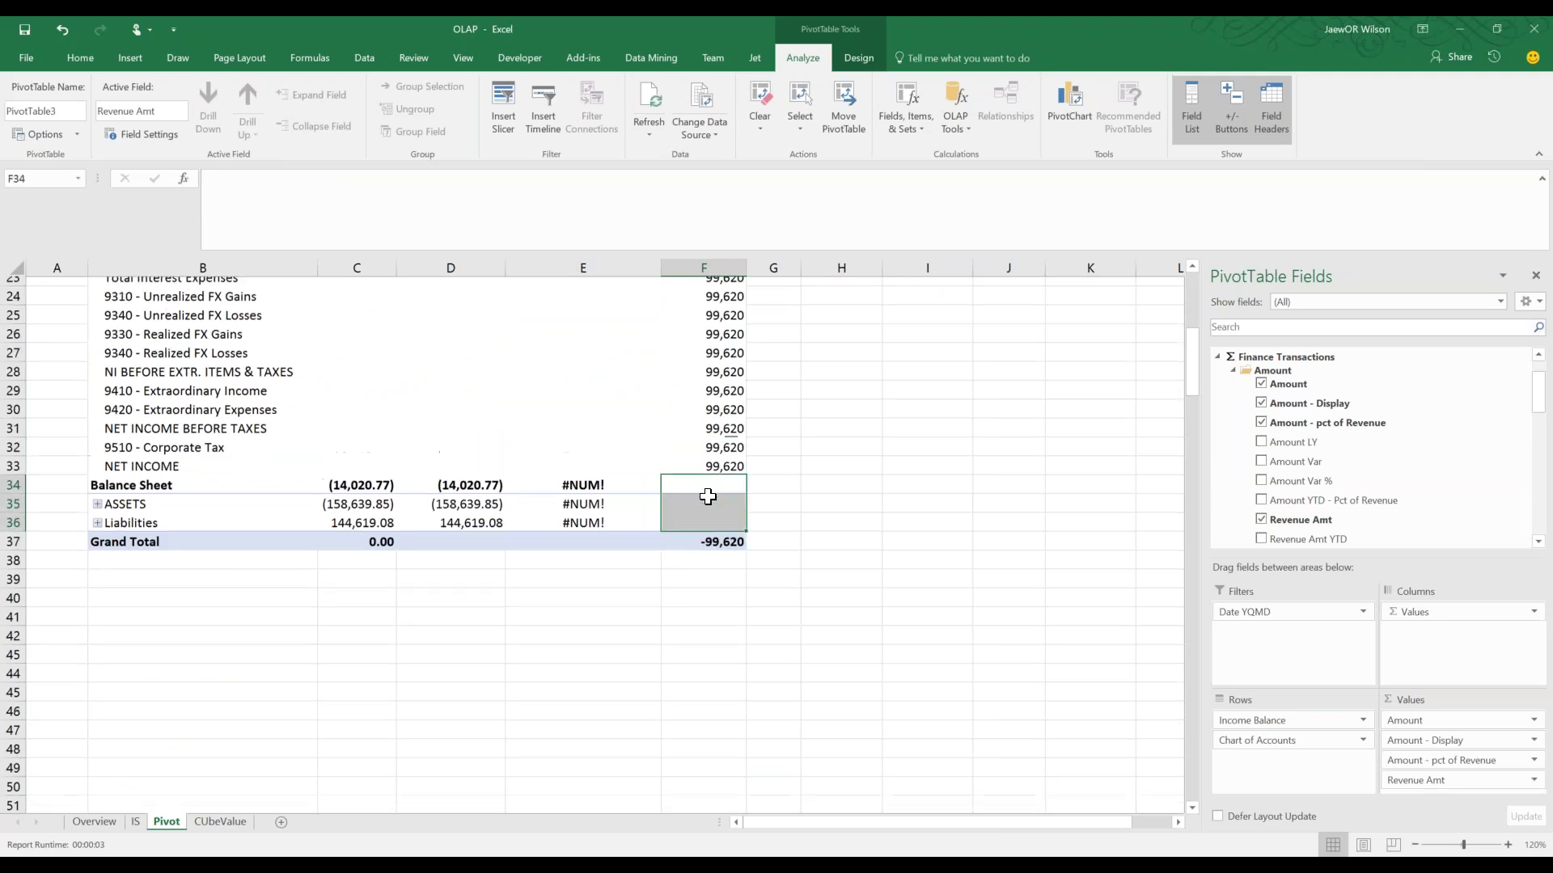
{"action": "scroll", "coordinate": [707, 496], "scroll_direction": "up", "scroll_amount": 3}
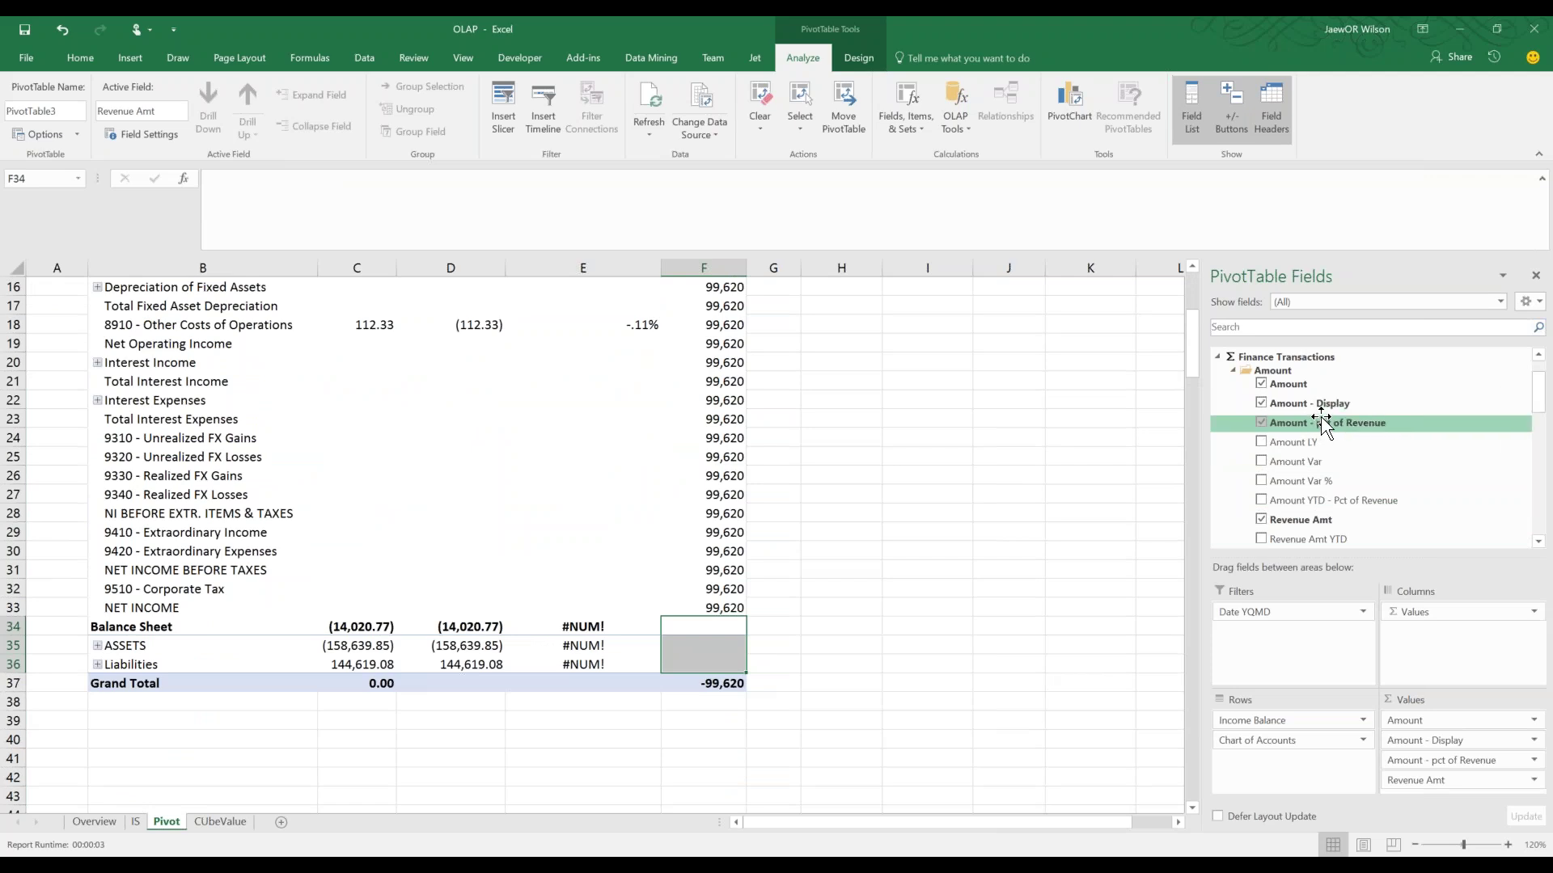
Switch to Jet Data Manager, open the Finance cube's SCOPE script and paste a copy of the whole Amount - Display scope block below the original
{"action": "key", "text": "alt+Tab"}
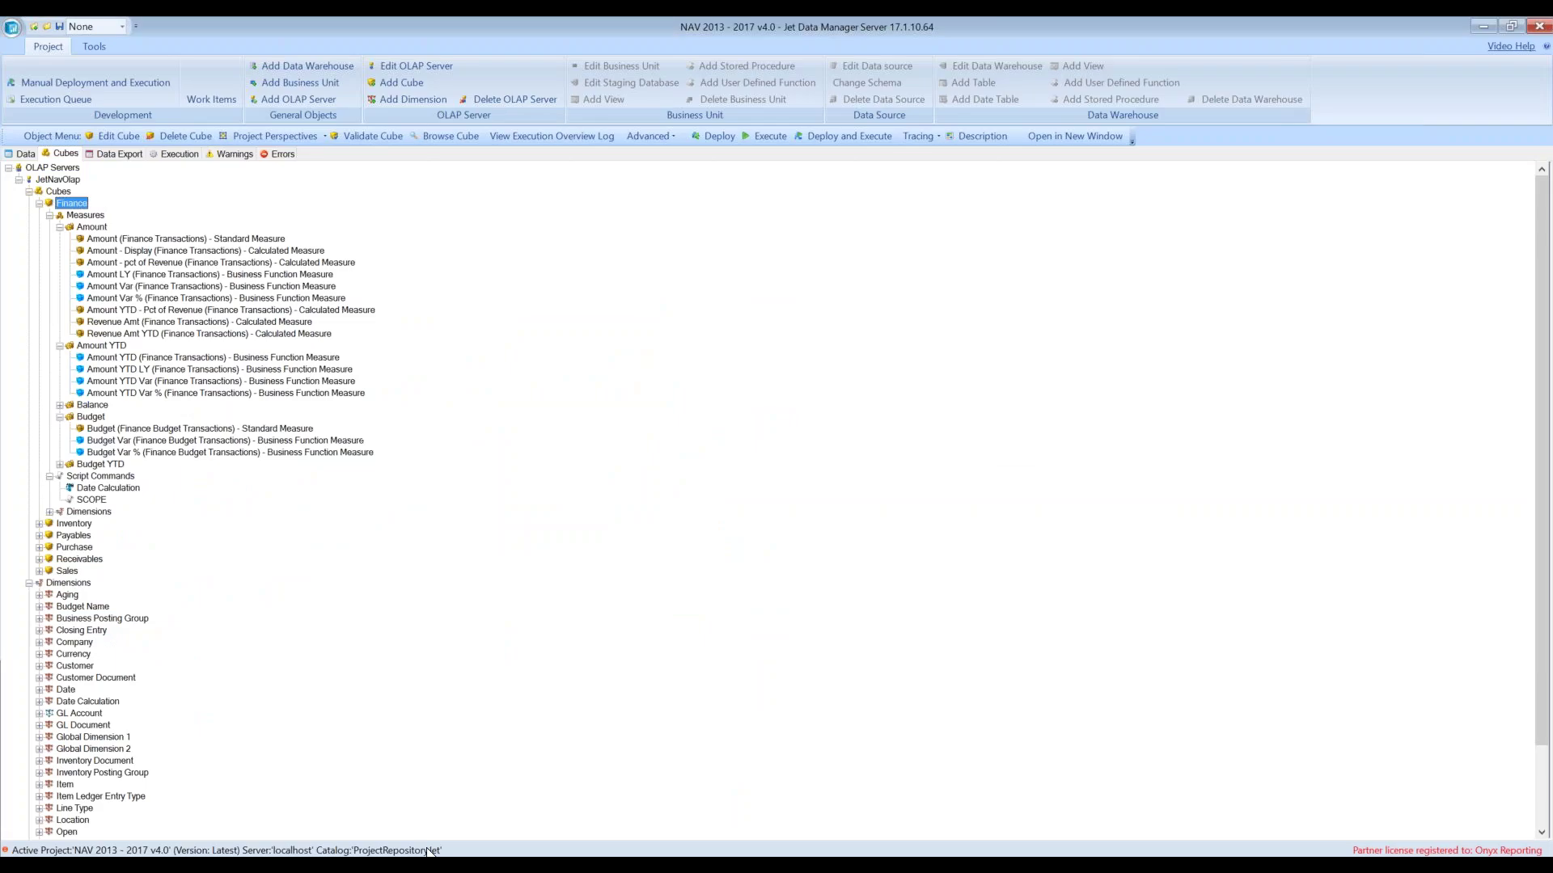
{"action": "double_click", "coordinate": [91, 500]}
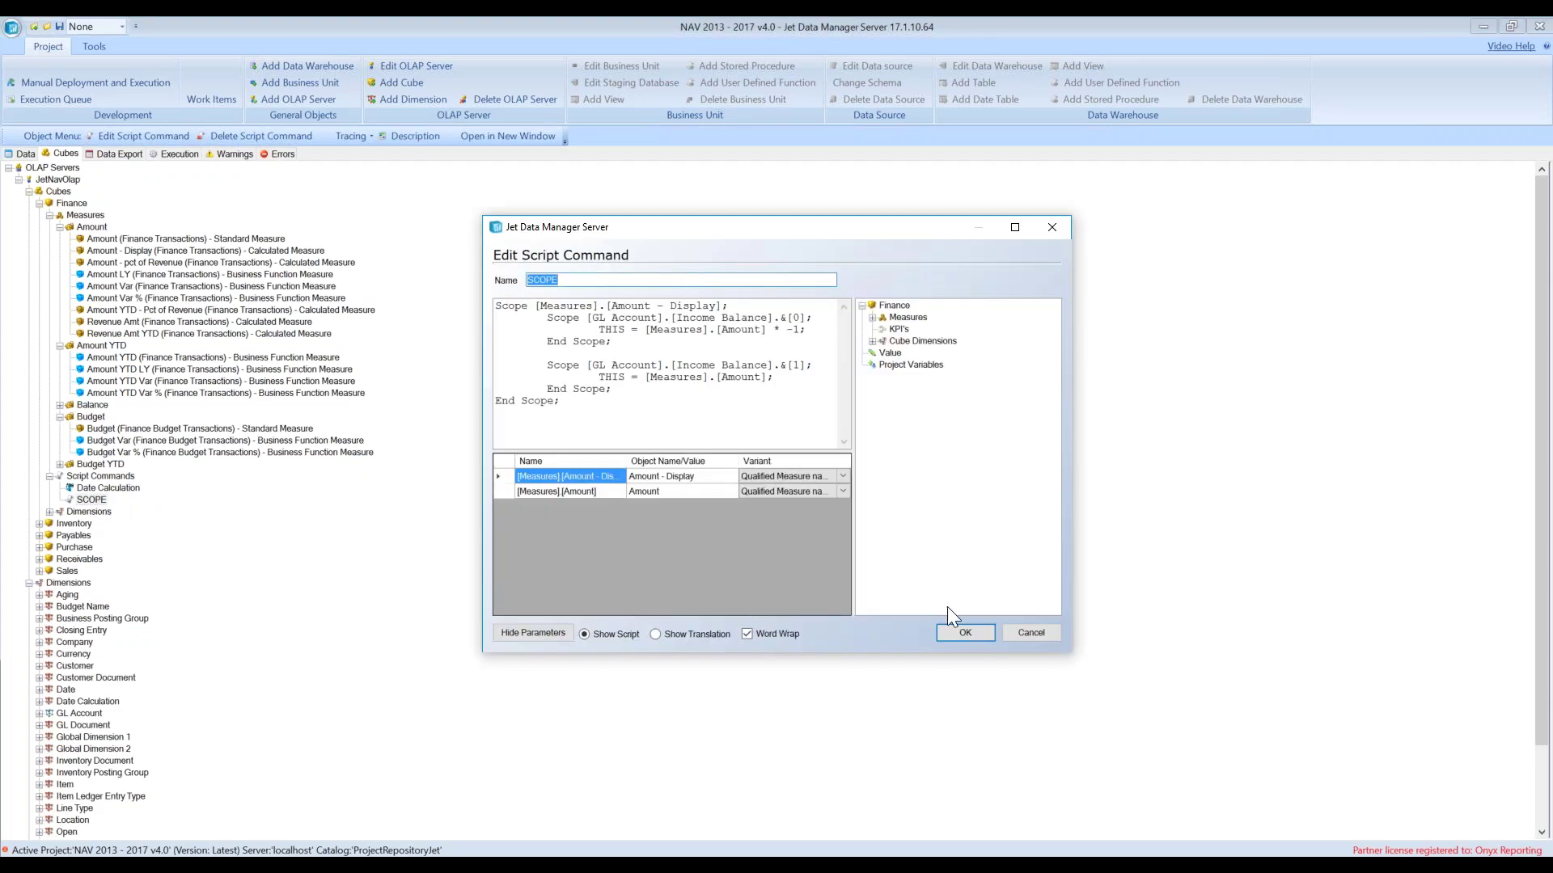
{"action": "left_click_drag", "start_coordinate": [1070, 654], "coordinate": [1204, 792]}
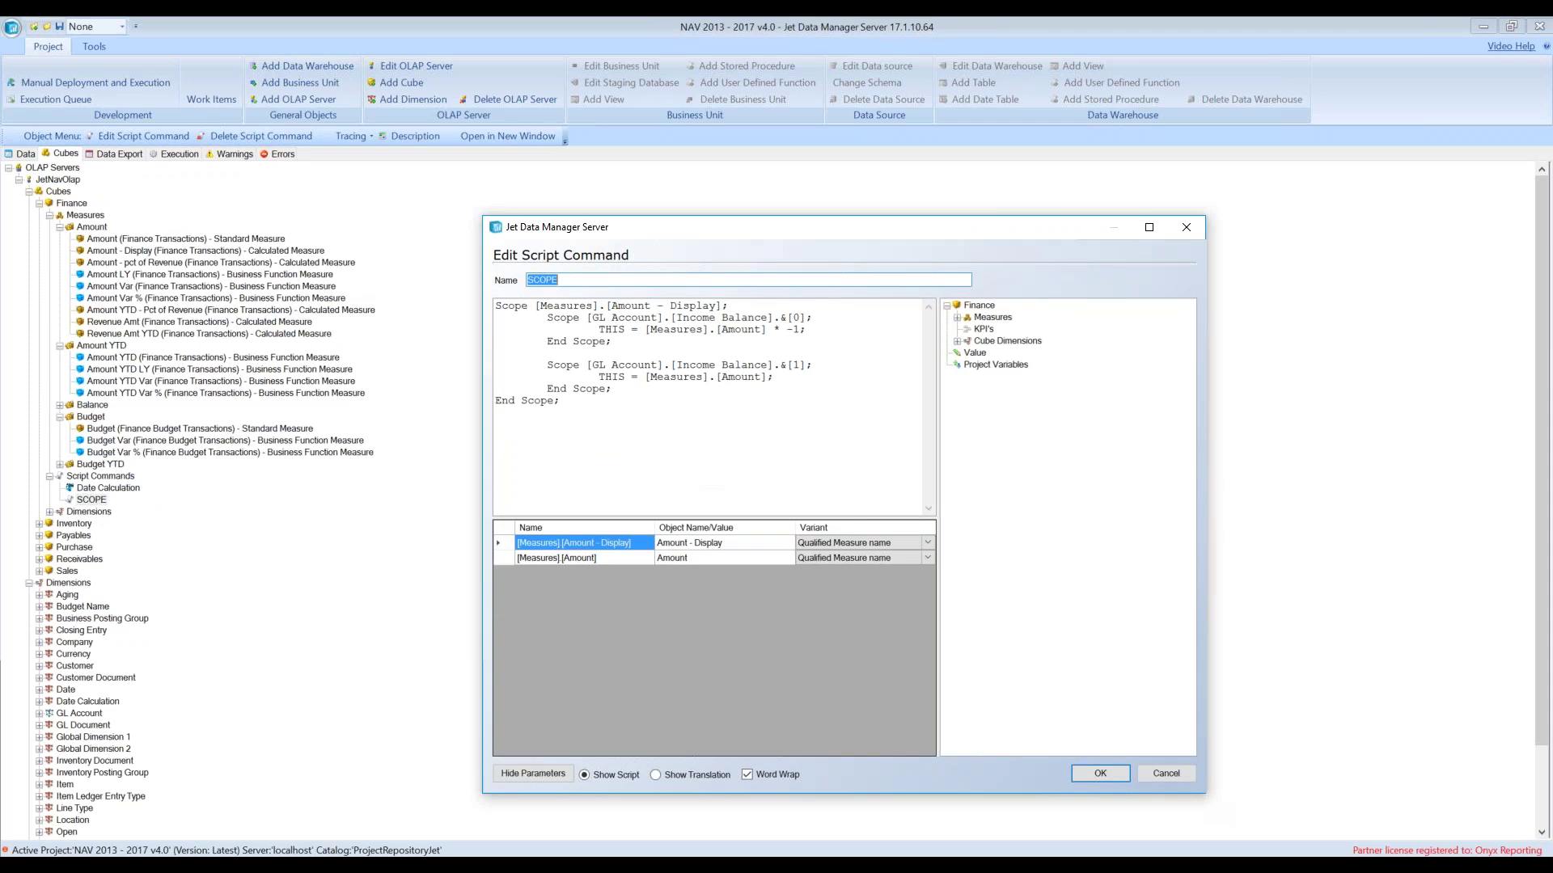
{"action": "left_click", "coordinate": [624, 414]}
{"action": "key", "text": "ctrl+a"}
{"action": "key", "text": "ctrl+c"}
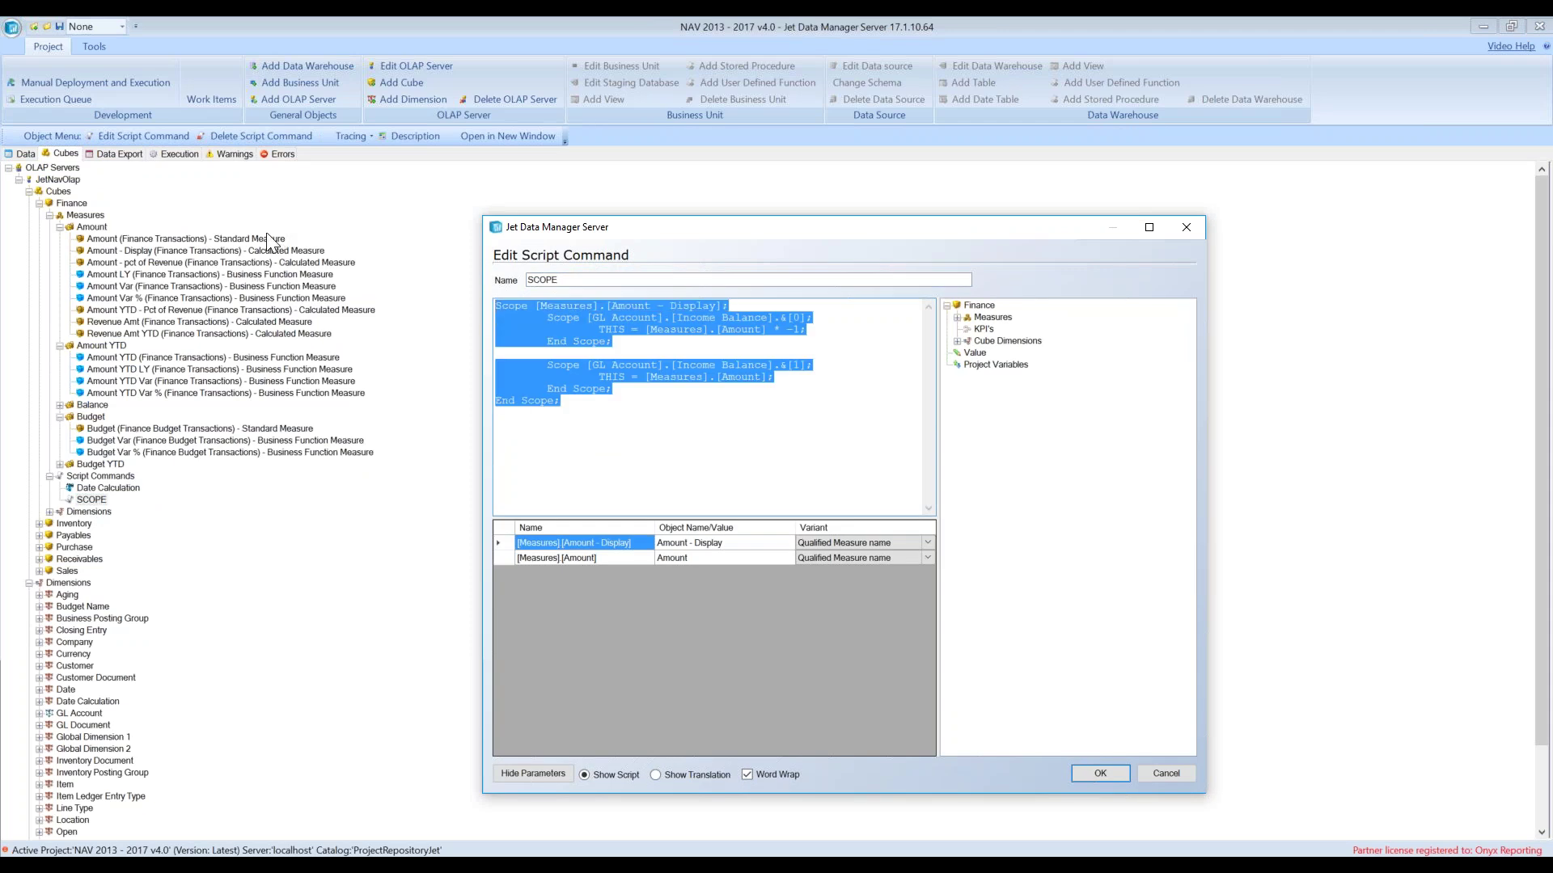
{"action": "key", "text": "Up"}
{"action": "key", "text": "Up"}
{"action": "key", "text": "Up"}
{"action": "key", "text": "Up"}
{"action": "key", "text": "Up"}
{"action": "key", "text": "Up"}
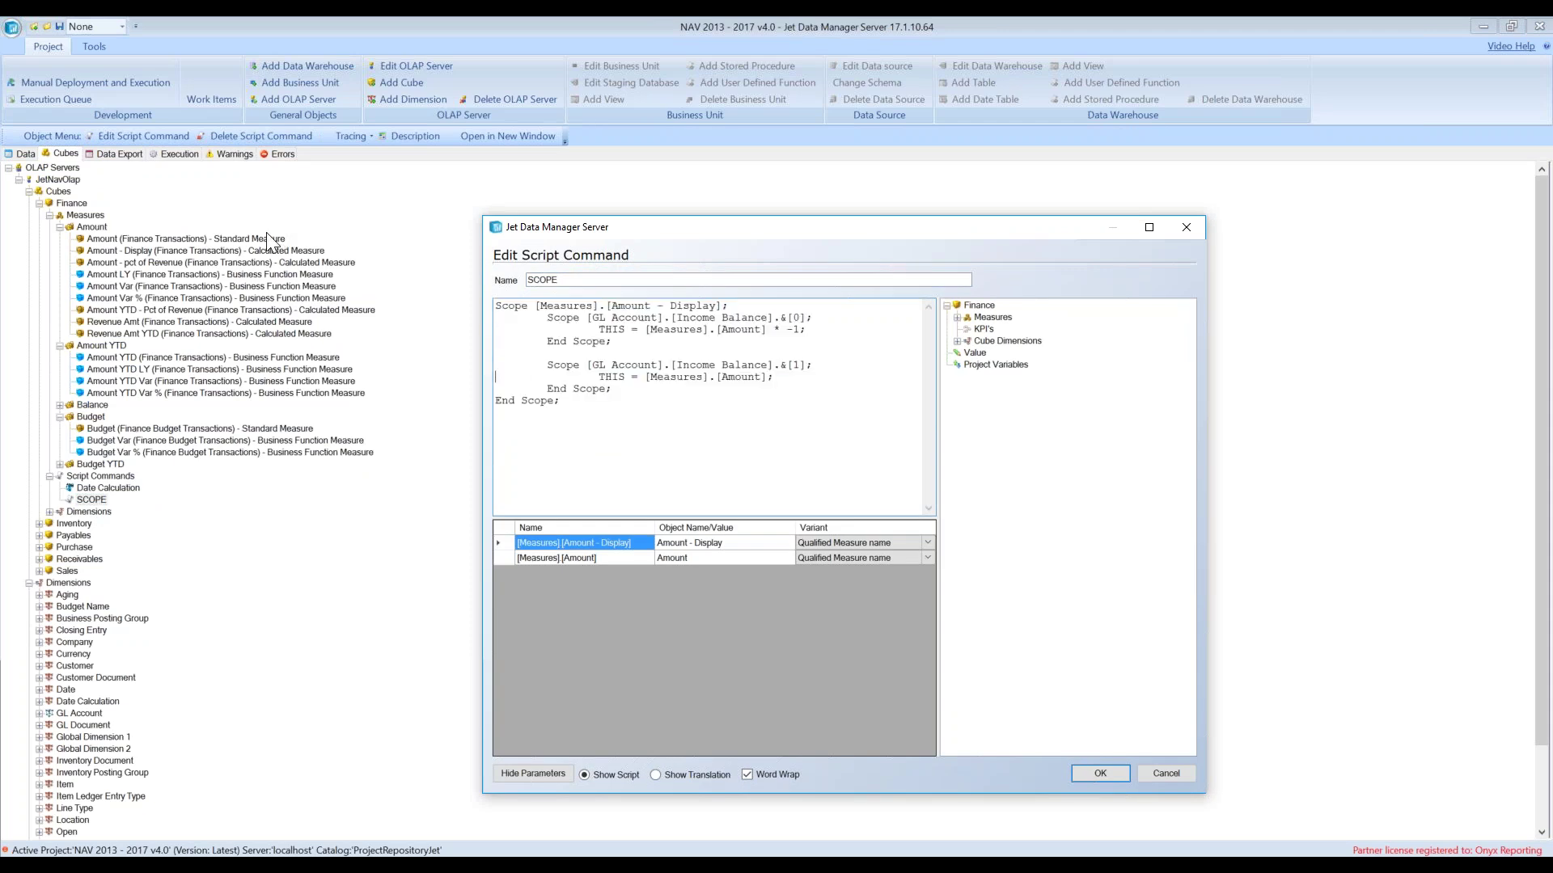
{"action": "key", "text": "ctrl+v"}
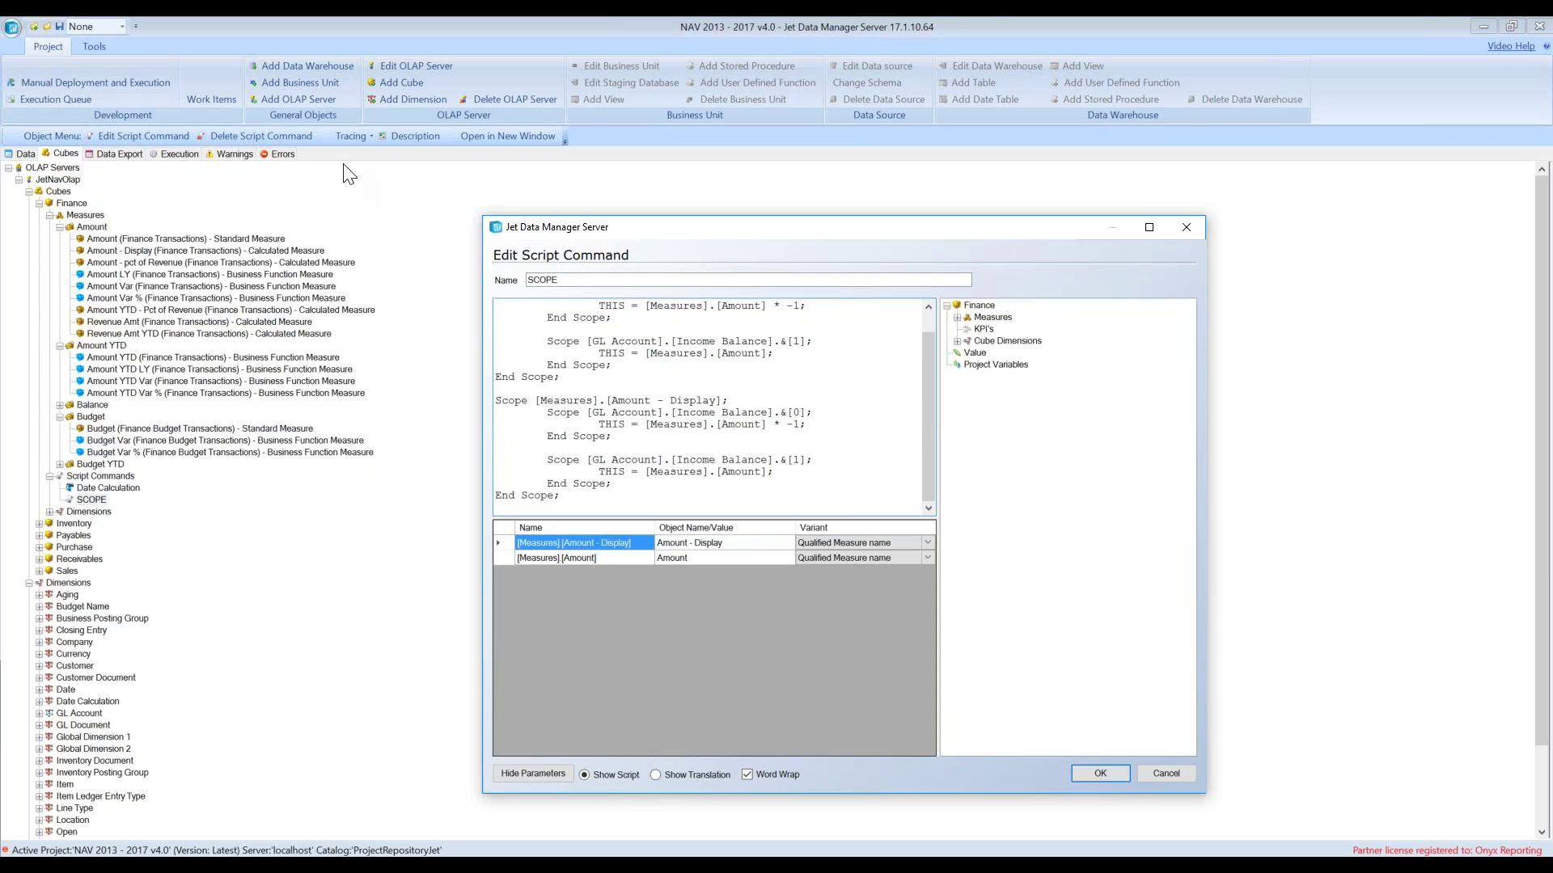
Replace the measure in the copied block's outer Scope statement with [Measures].[Amount - pct of Revenue]
{"action": "double_click", "coordinate": [988, 317]}
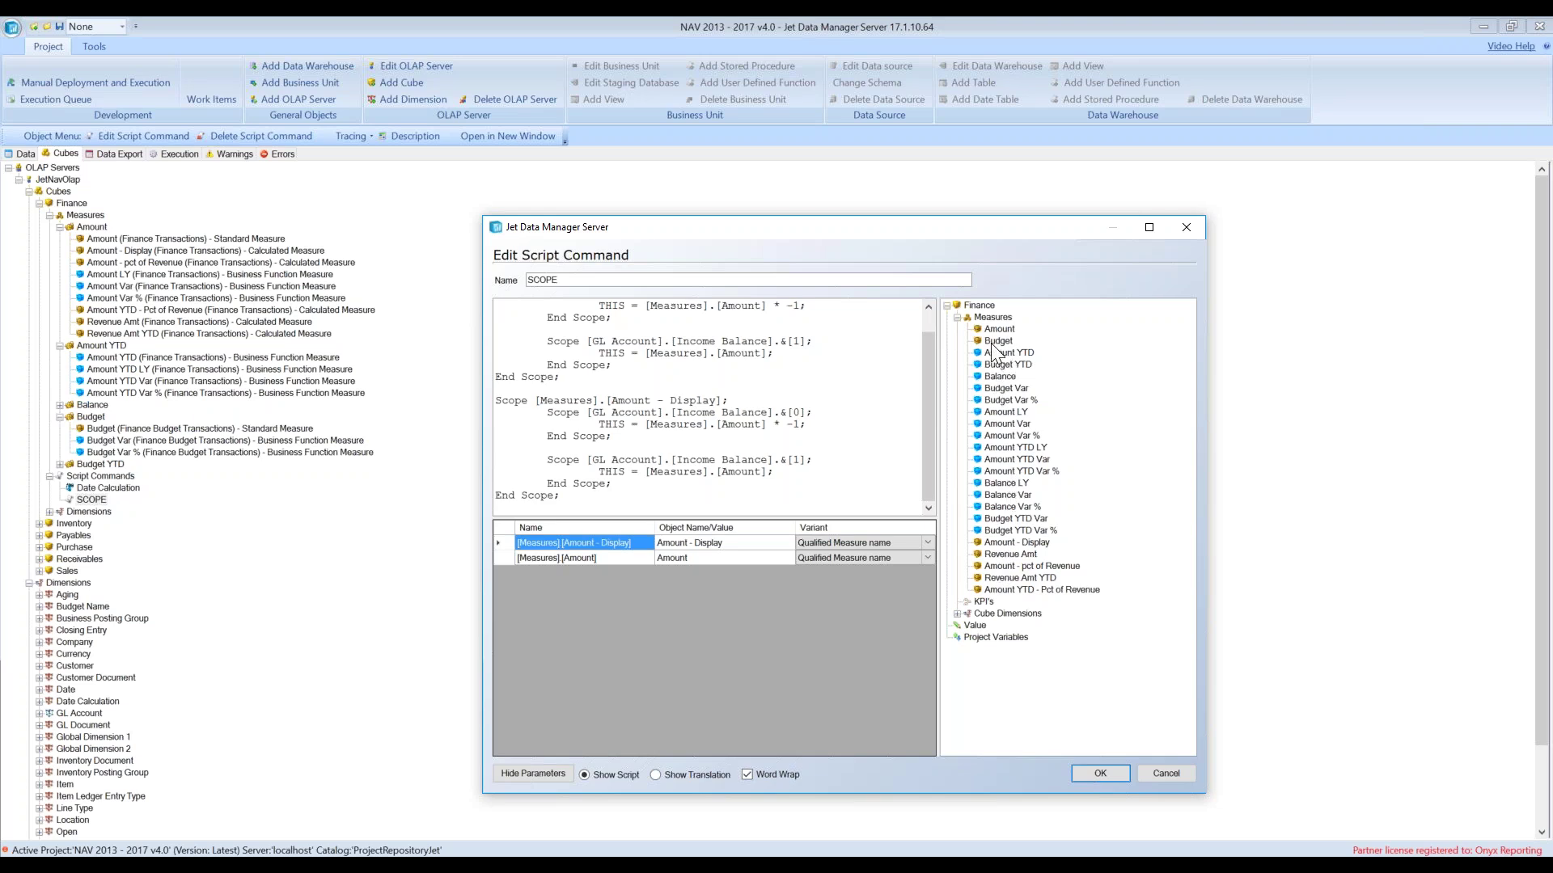
{"action": "left_click", "coordinate": [1013, 543]}
{"action": "left_click", "coordinate": [1007, 566]}
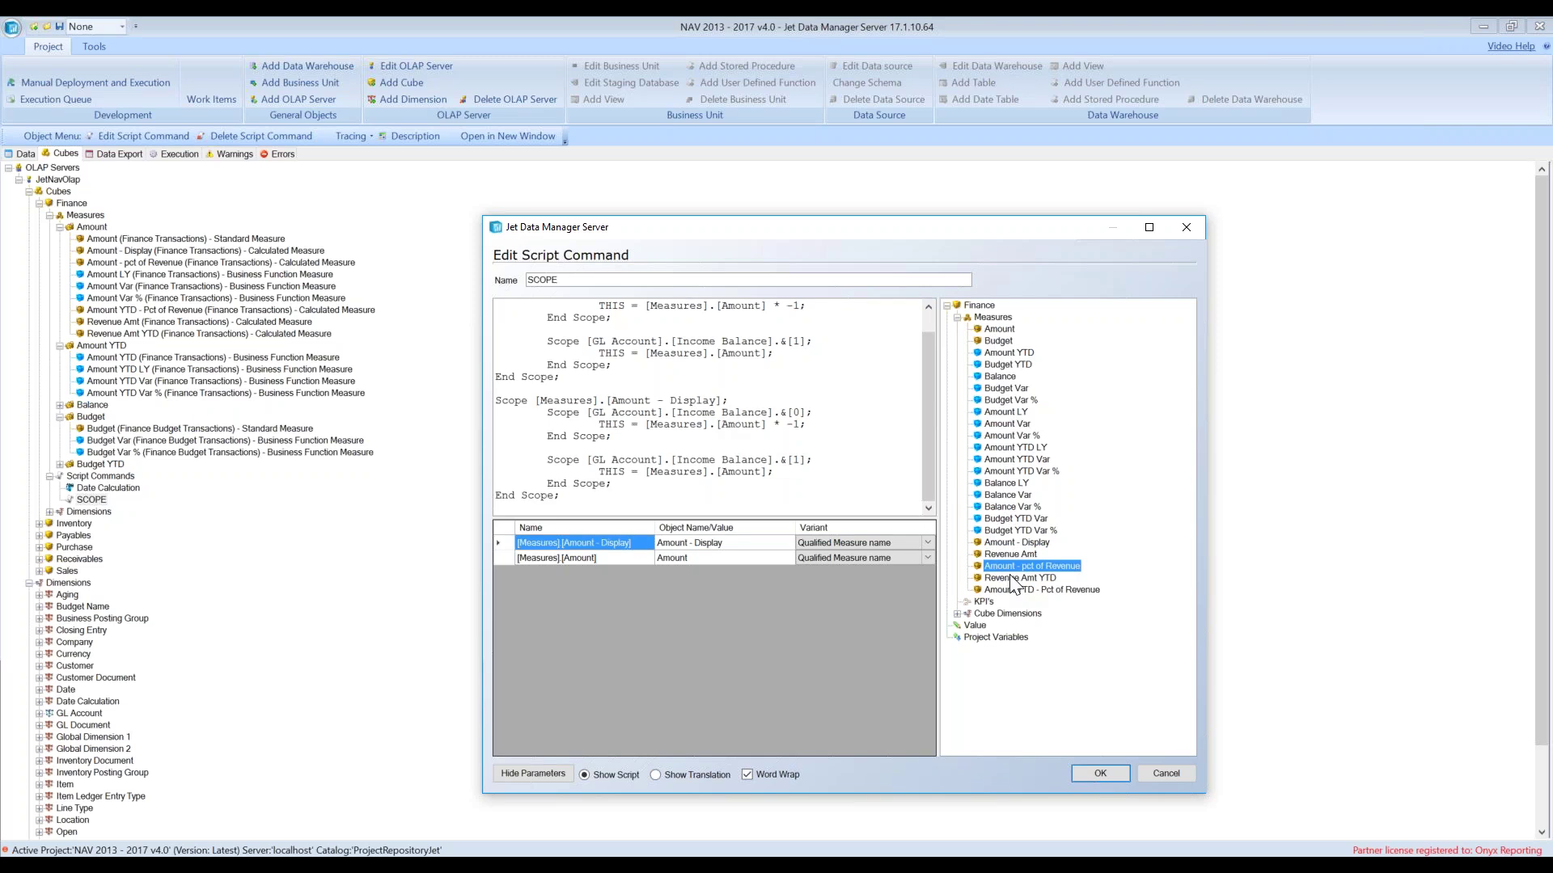
{"action": "left_click_drag", "start_coordinate": [1006, 566], "coordinate": [541, 402]}
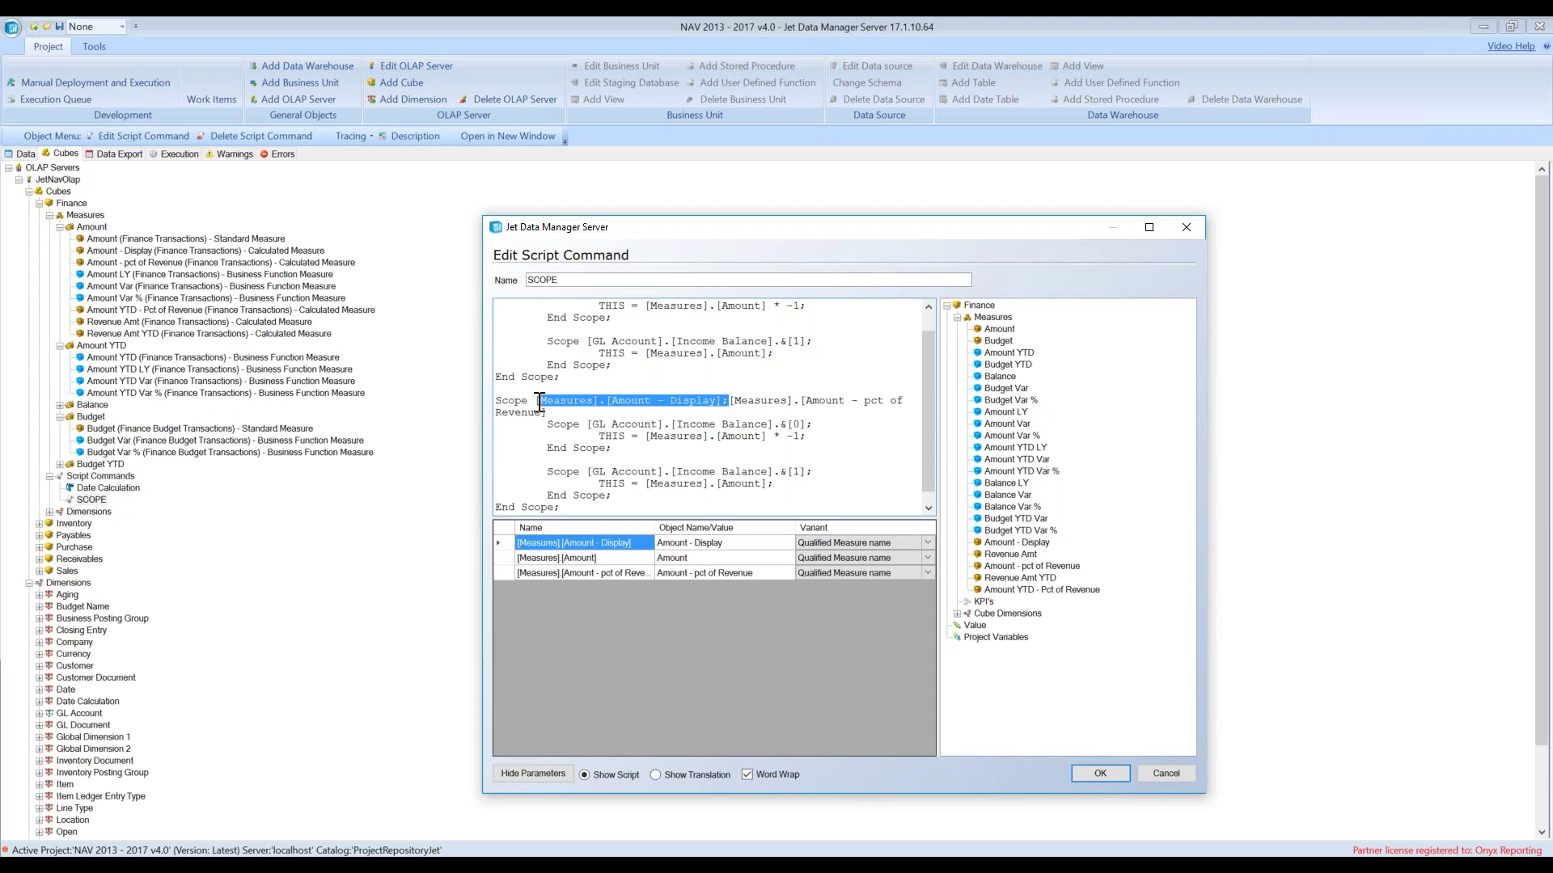
{"action": "key", "text": "Delete"}
{"action": "key", "text": "Delete"}
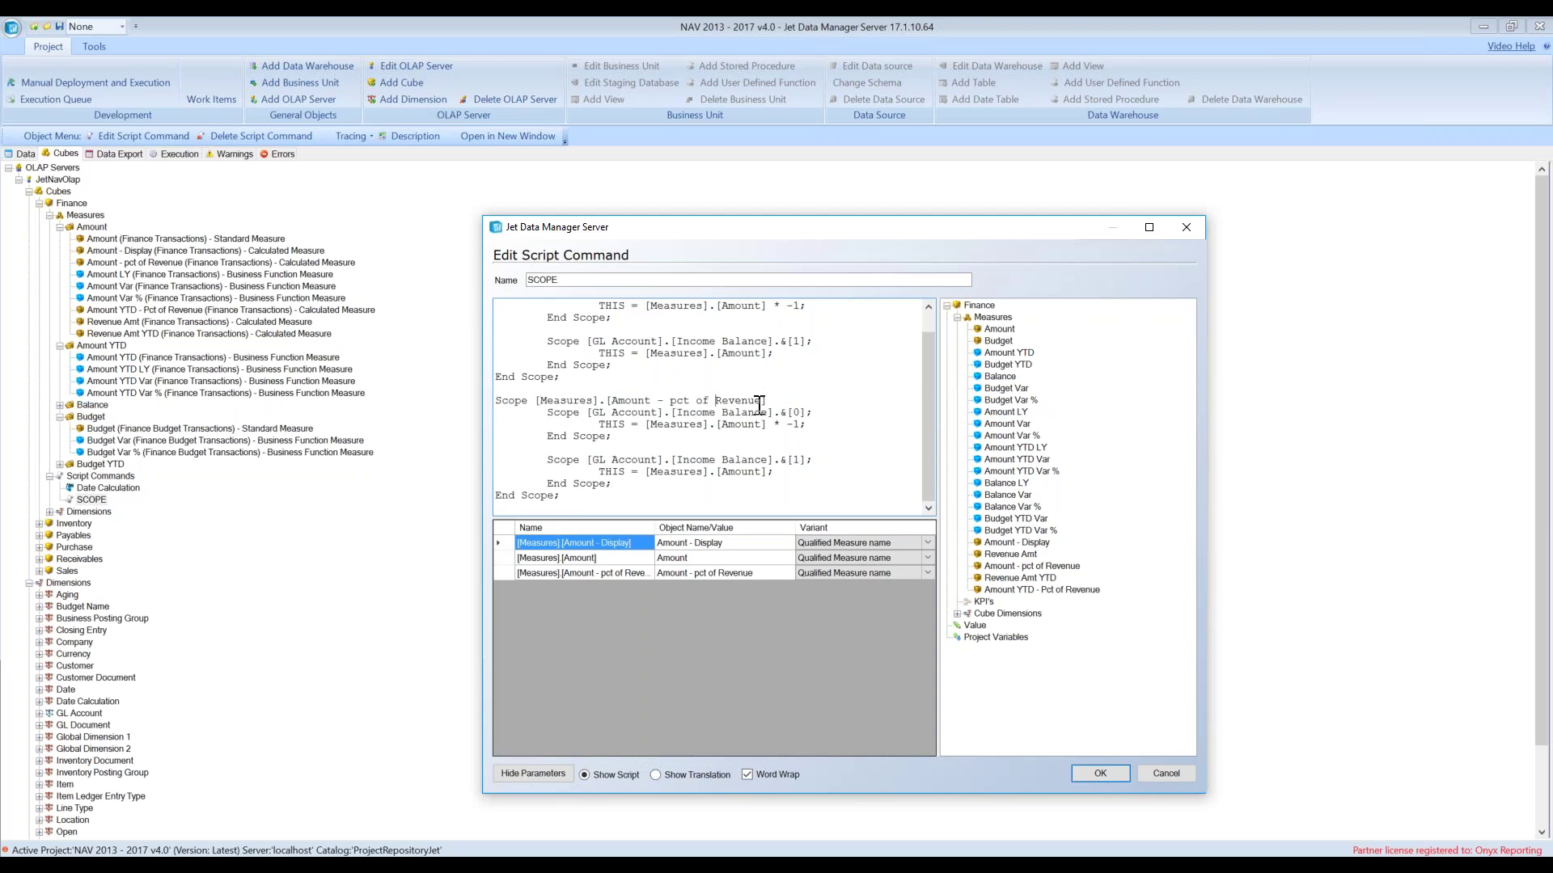
Set the copied block's Income Balance &[0] assignment to [Measures].[Amount - pct of Revenue], mapping it to the existing parameter
{"action": "left_click_drag", "start_coordinate": [651, 425], "coordinate": [854, 428]}
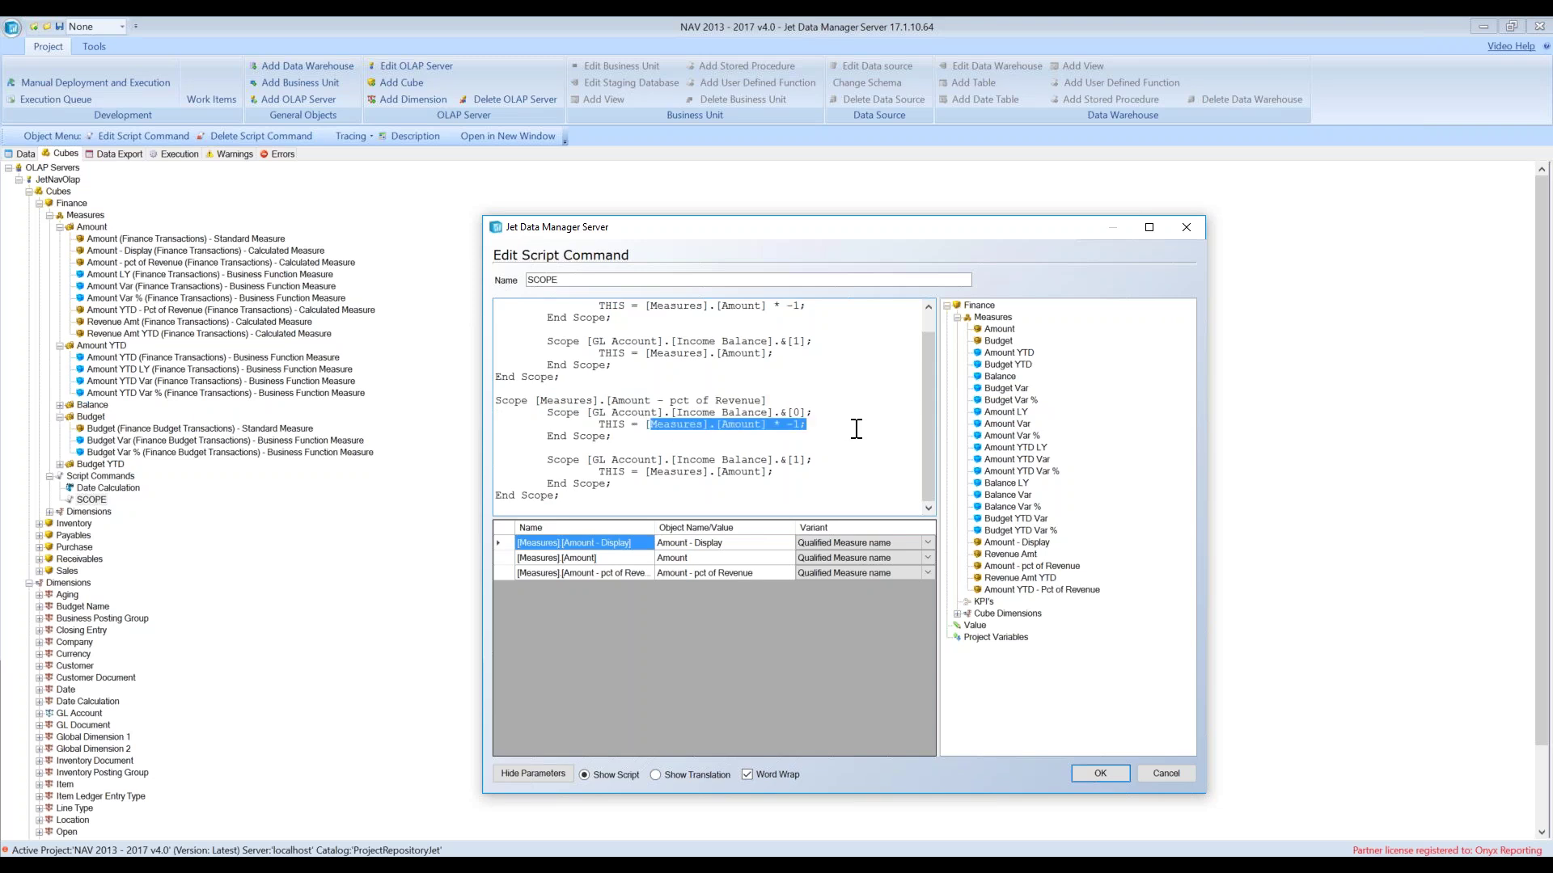
{"action": "key", "text": "Delete"}
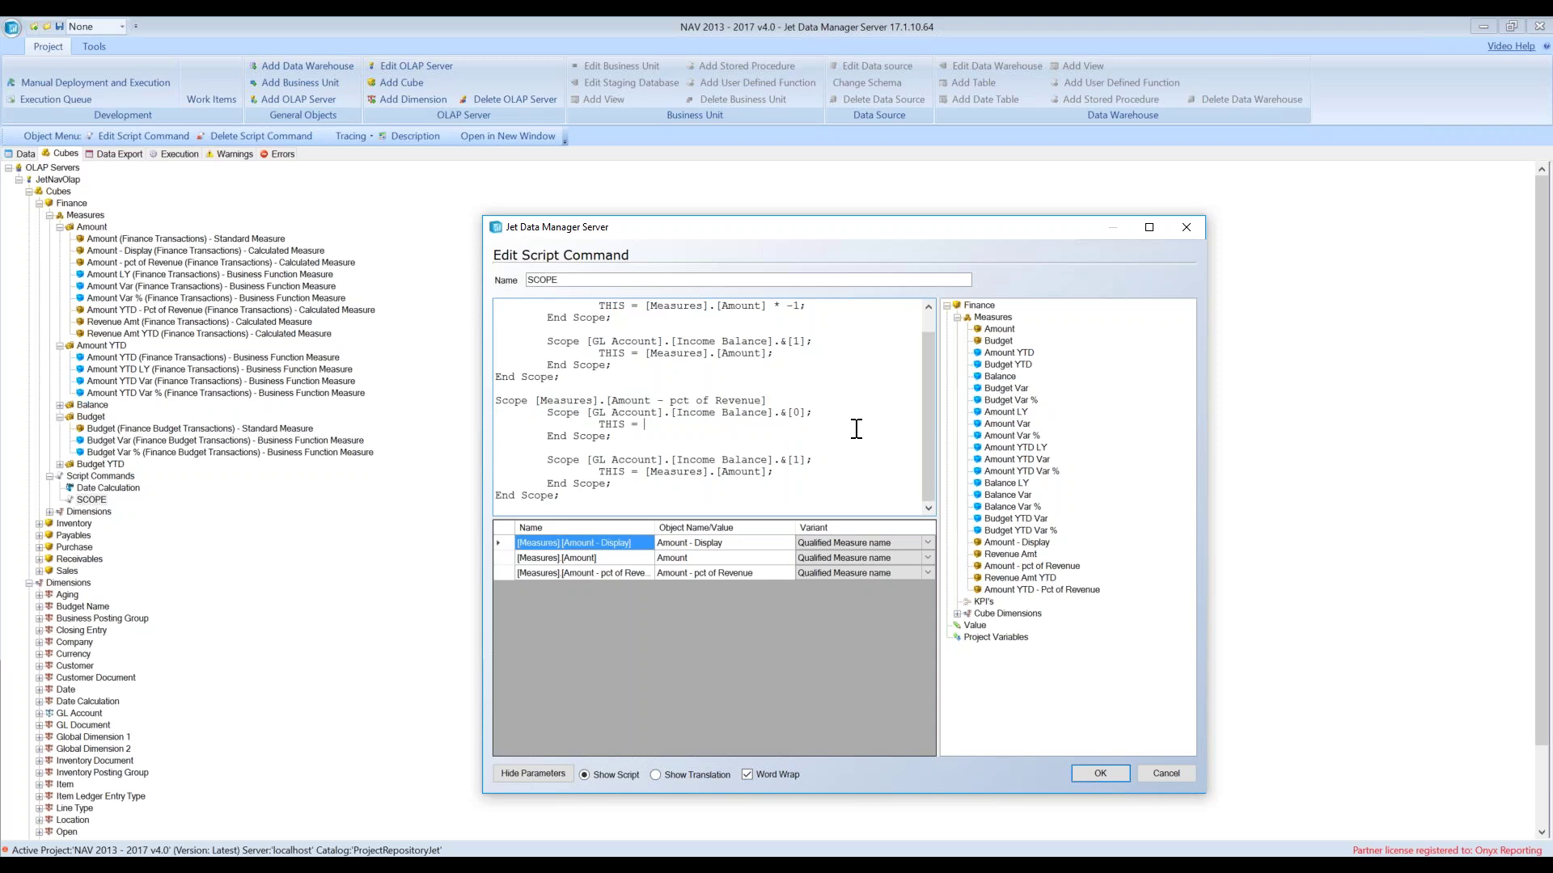
{"action": "left_click", "coordinate": [1021, 566]}
{"action": "left_click_drag", "start_coordinate": [1020, 566], "coordinate": [663, 425]}
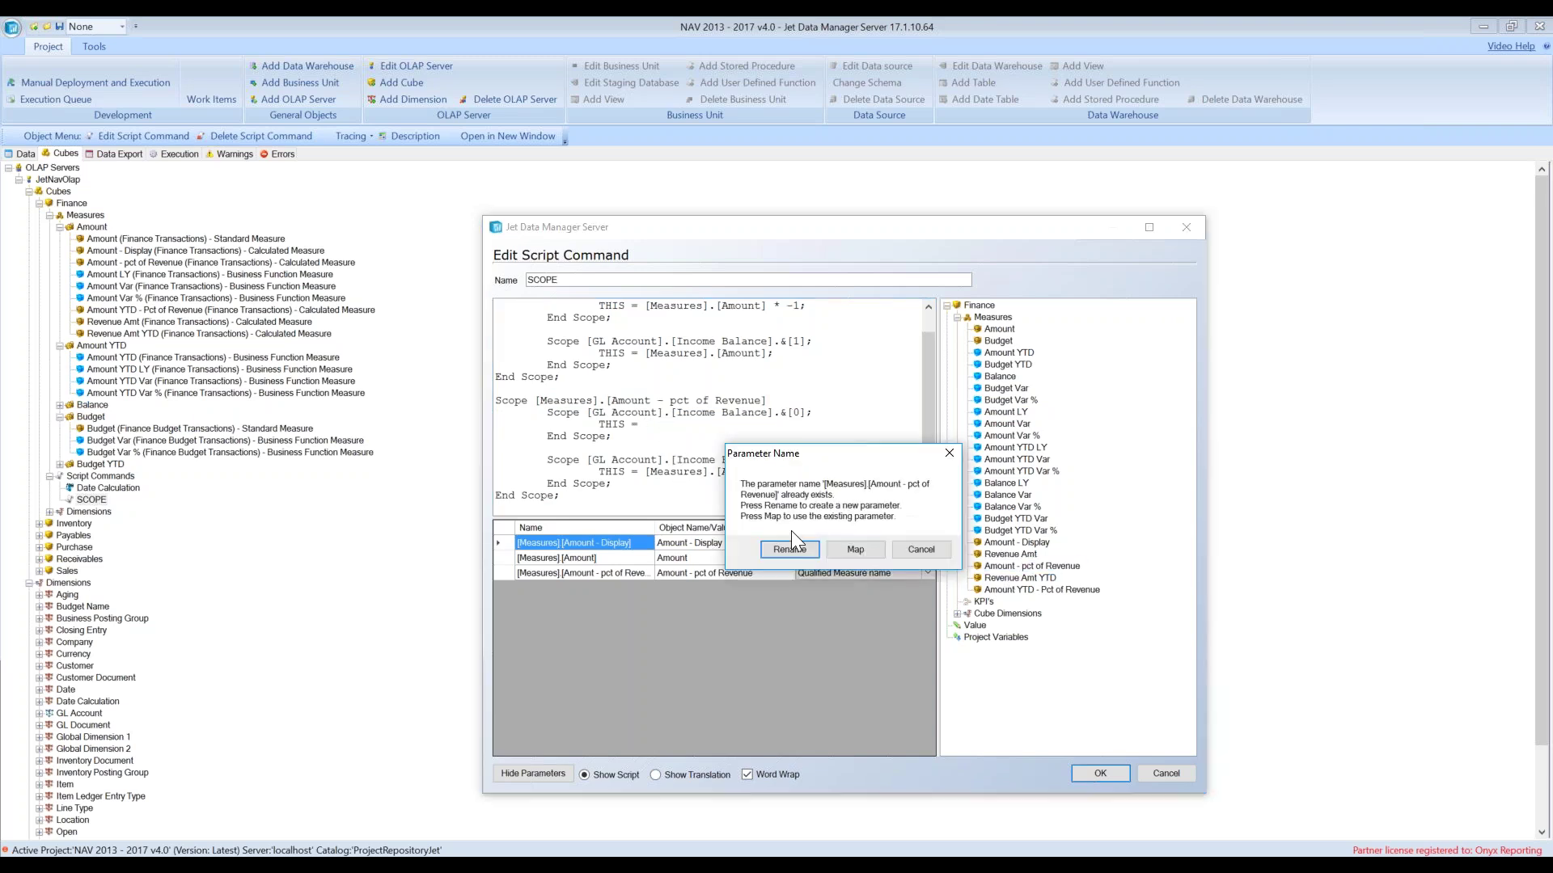
{"action": "left_click", "coordinate": [833, 549]}
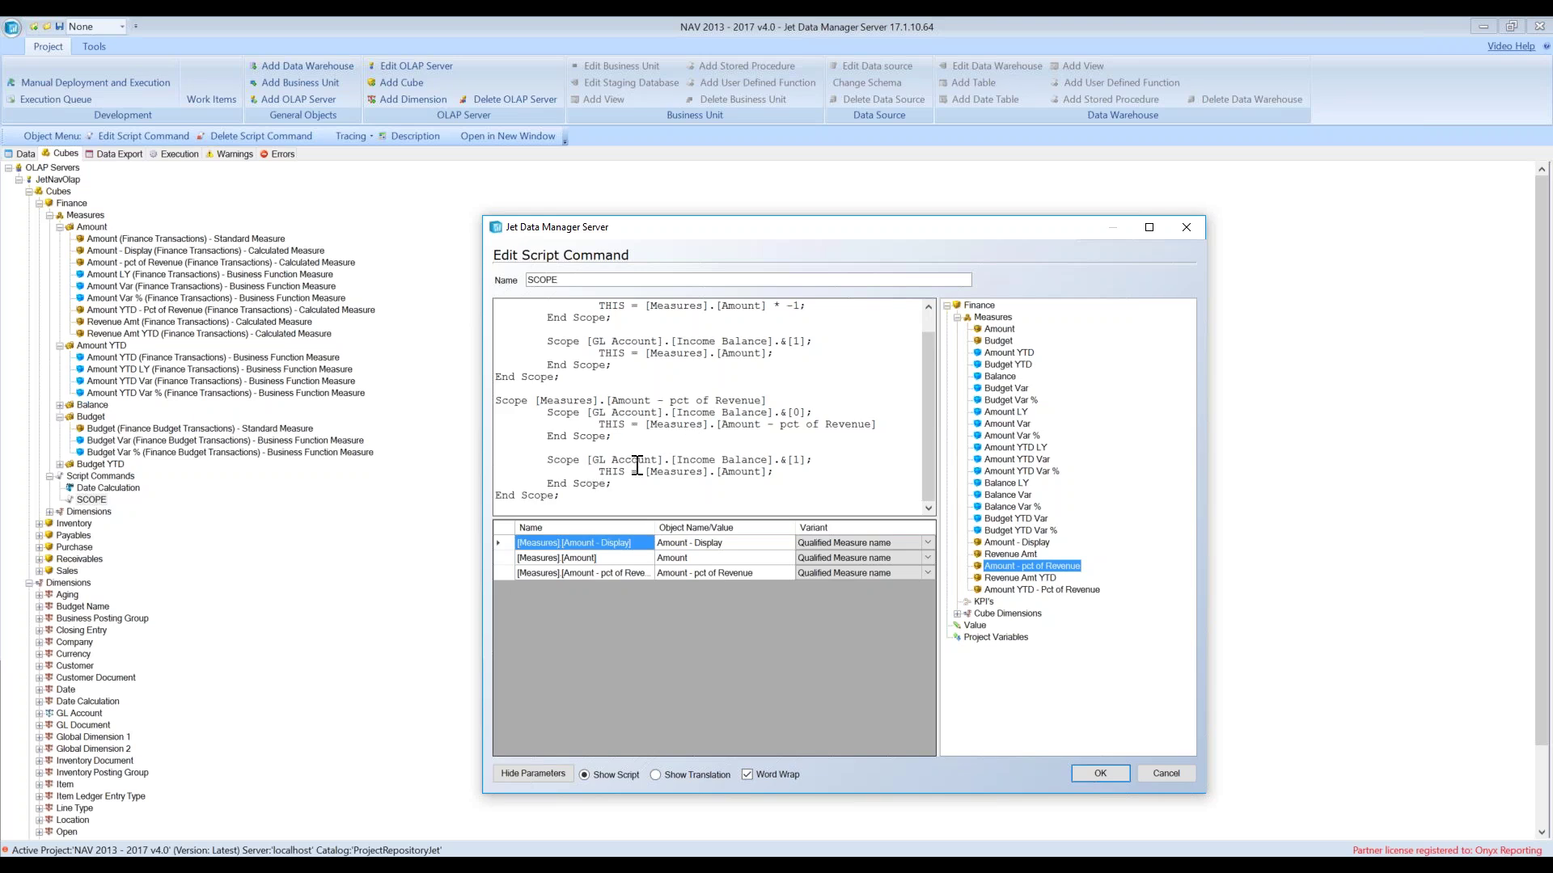
Set the copied block's Income Balance &[1] assignment to NULL and save the SCOPE script
{"action": "left_click_drag", "start_coordinate": [647, 473], "coordinate": [778, 469]}
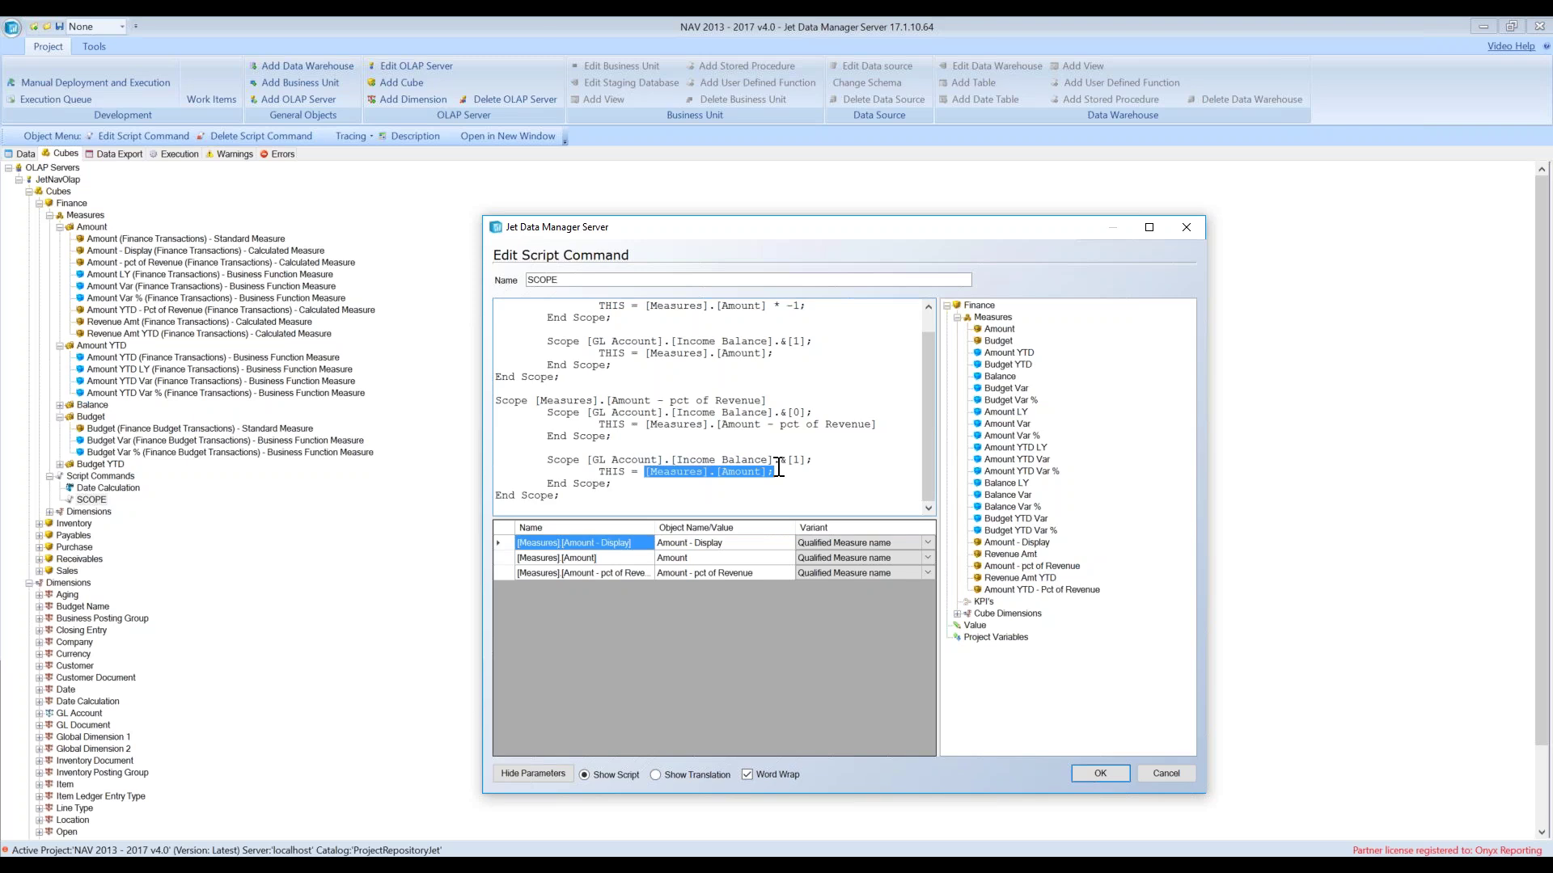
{"action": "type", "text": "NULL"}
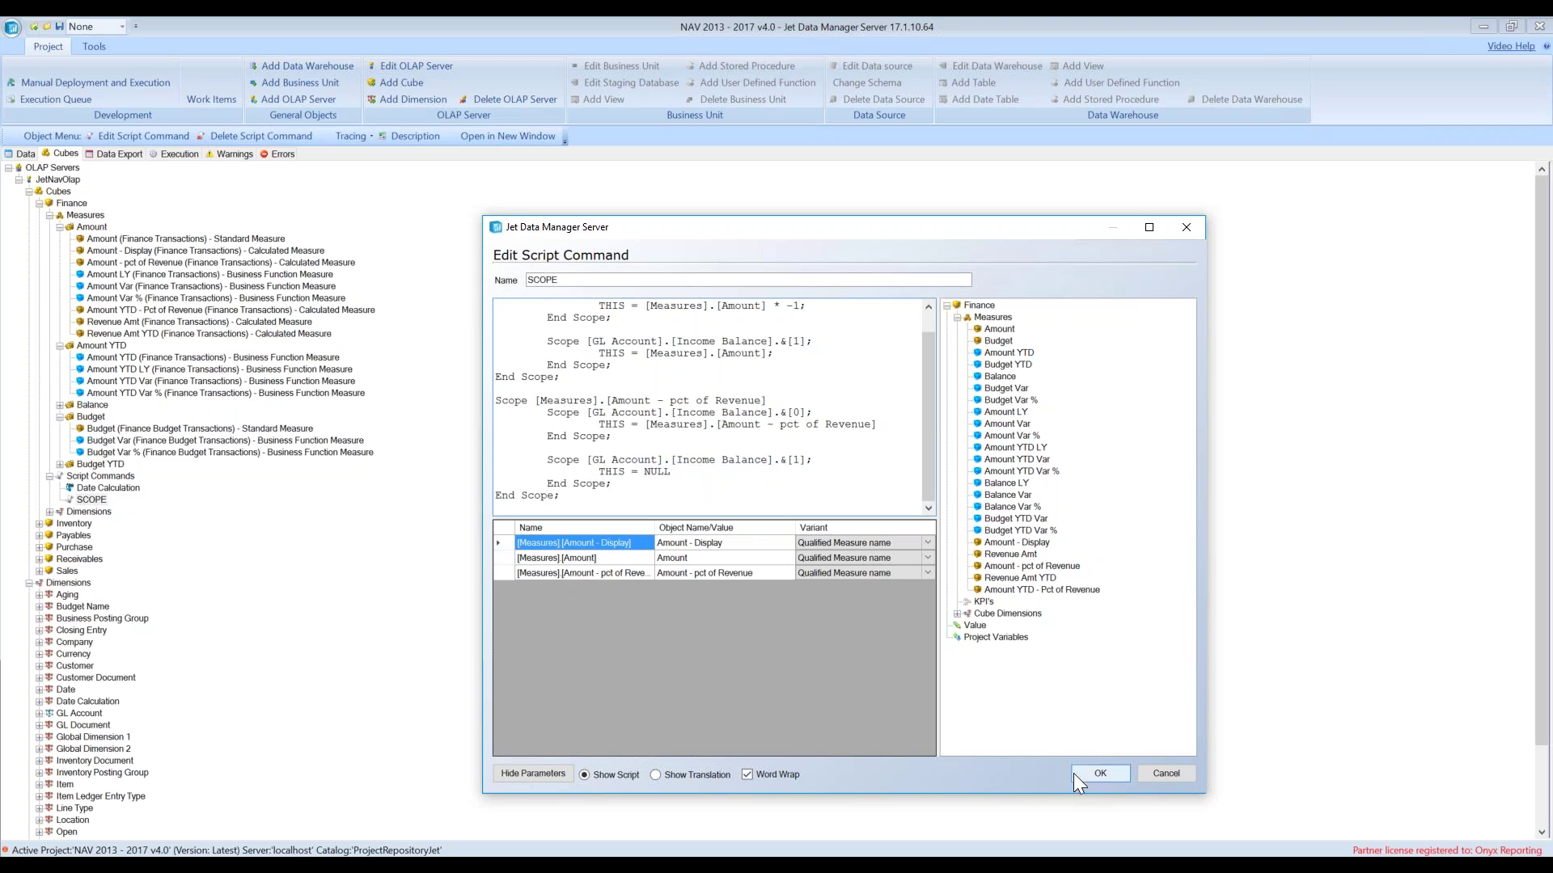
{"action": "left_click", "coordinate": [1074, 773]}
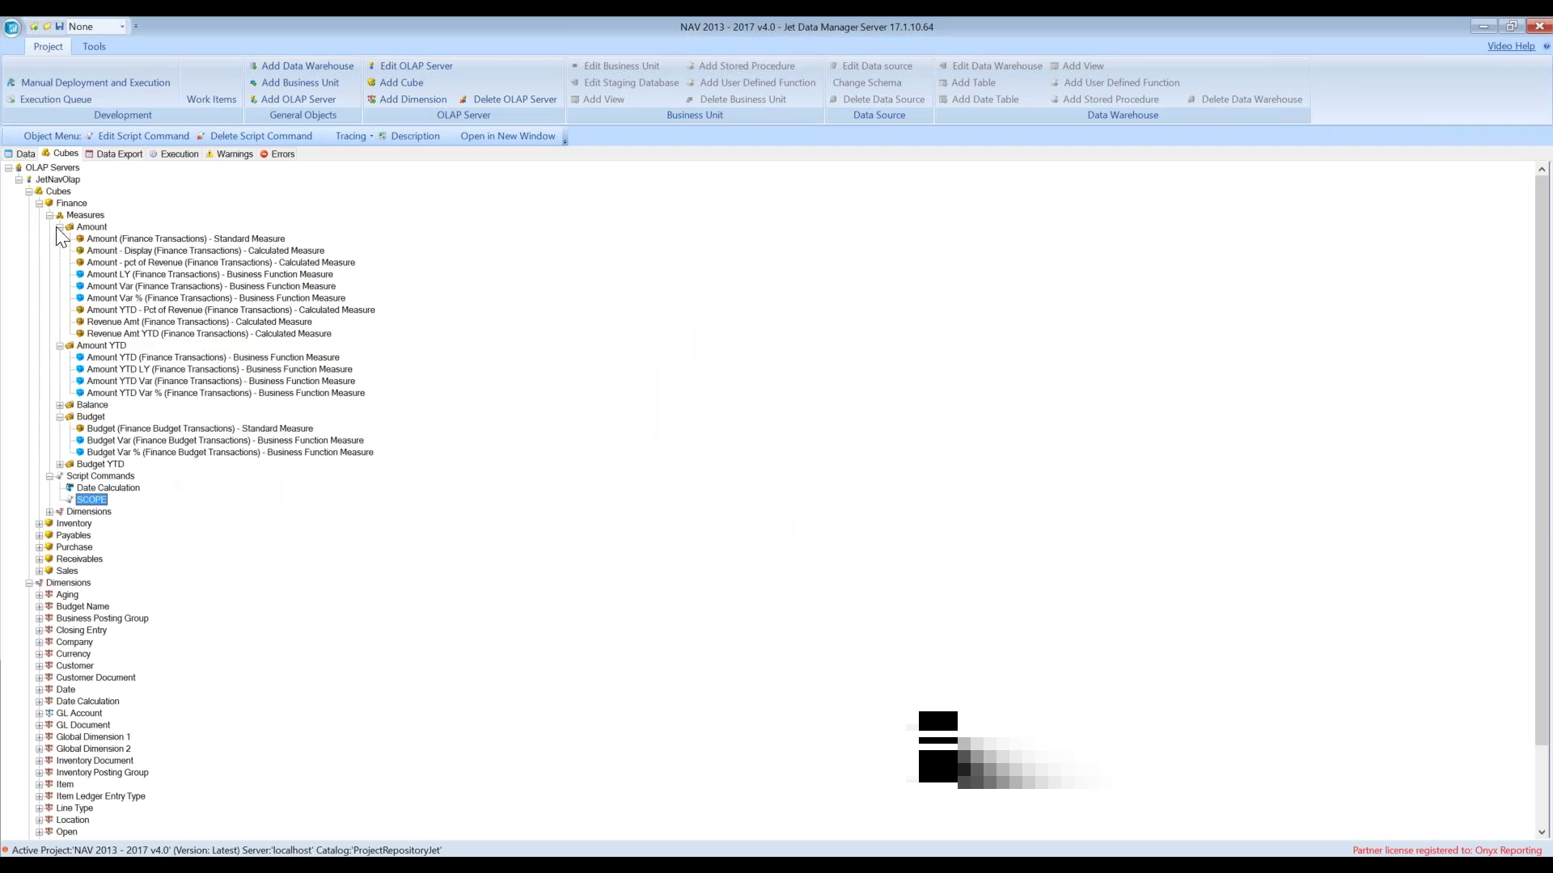
Reapply the Finance cube's calculated measures and script commands, try to refresh the PivotTable in Excel, and dismiss the errors
{"action": "right_click", "coordinate": [65, 203]}
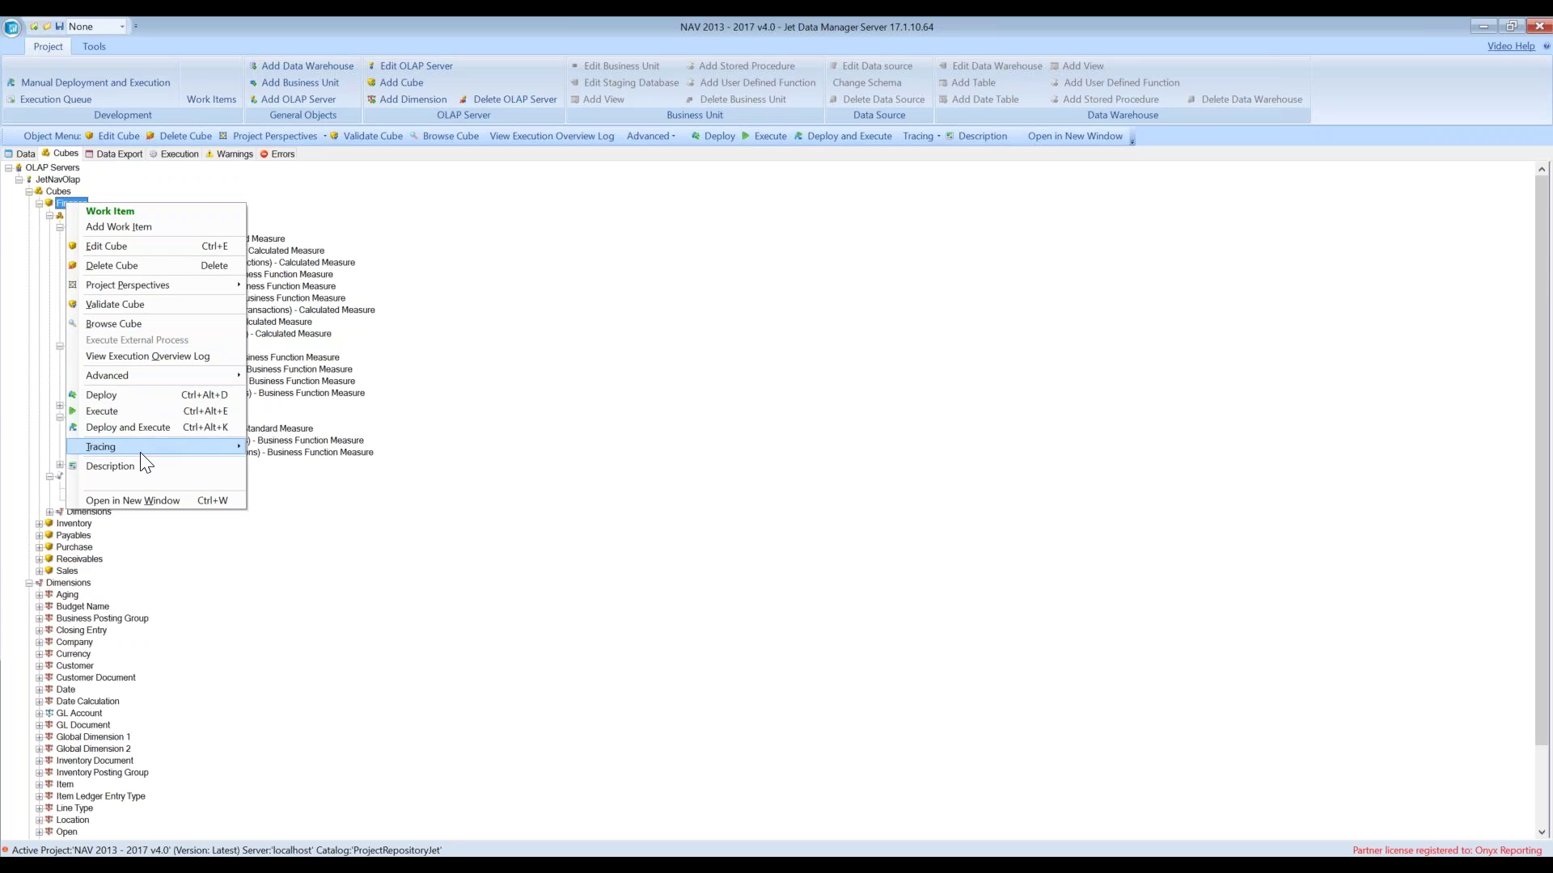
{"action": "mouse_move", "coordinate": [149, 375]}
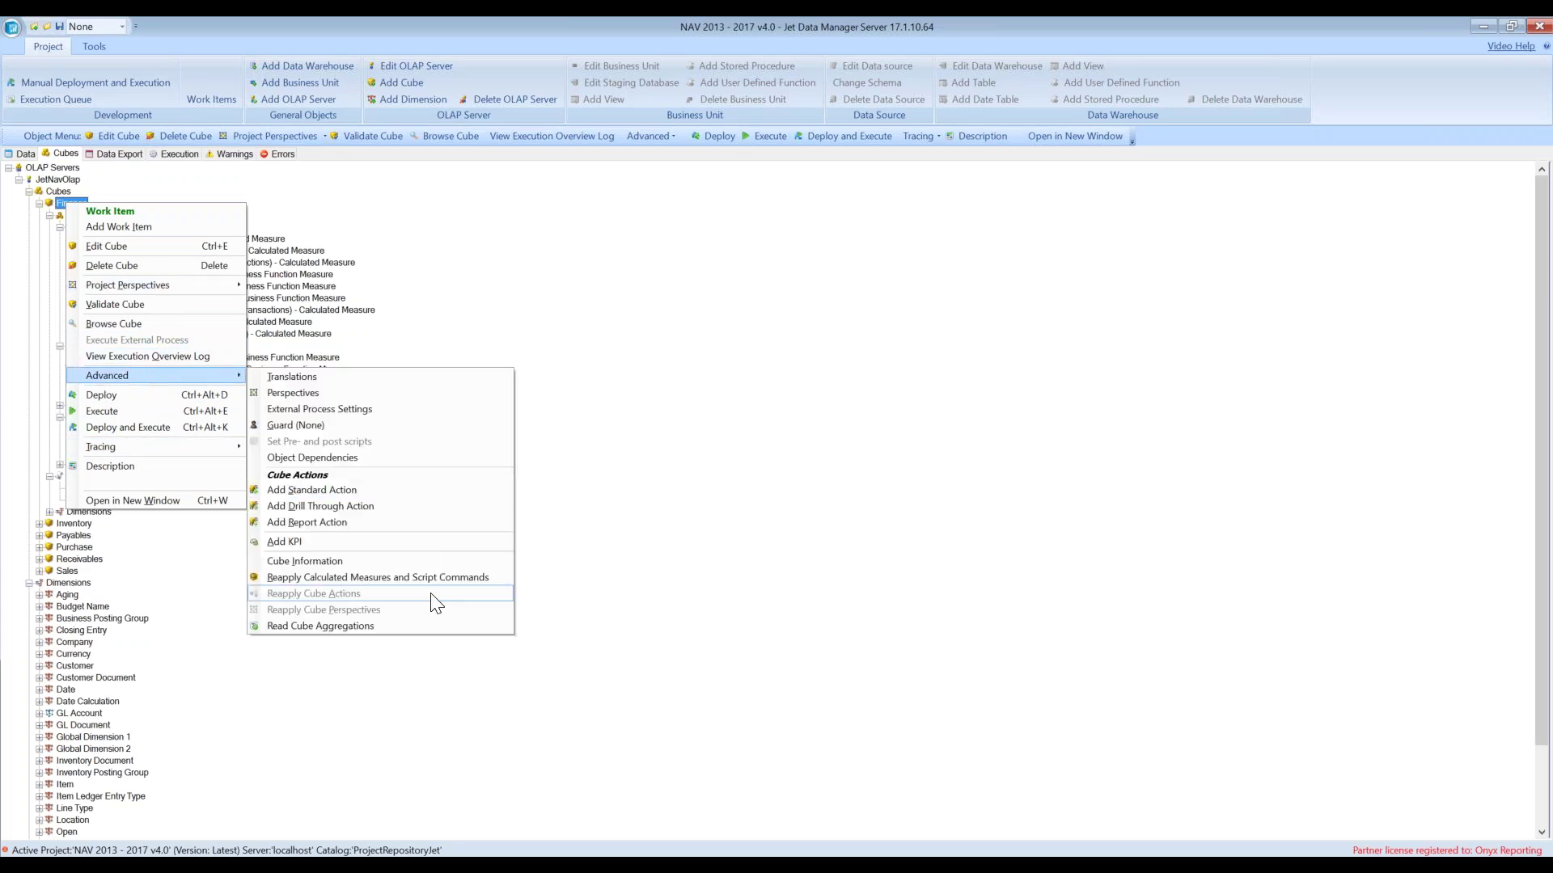
{"action": "left_click", "coordinate": [433, 580]}
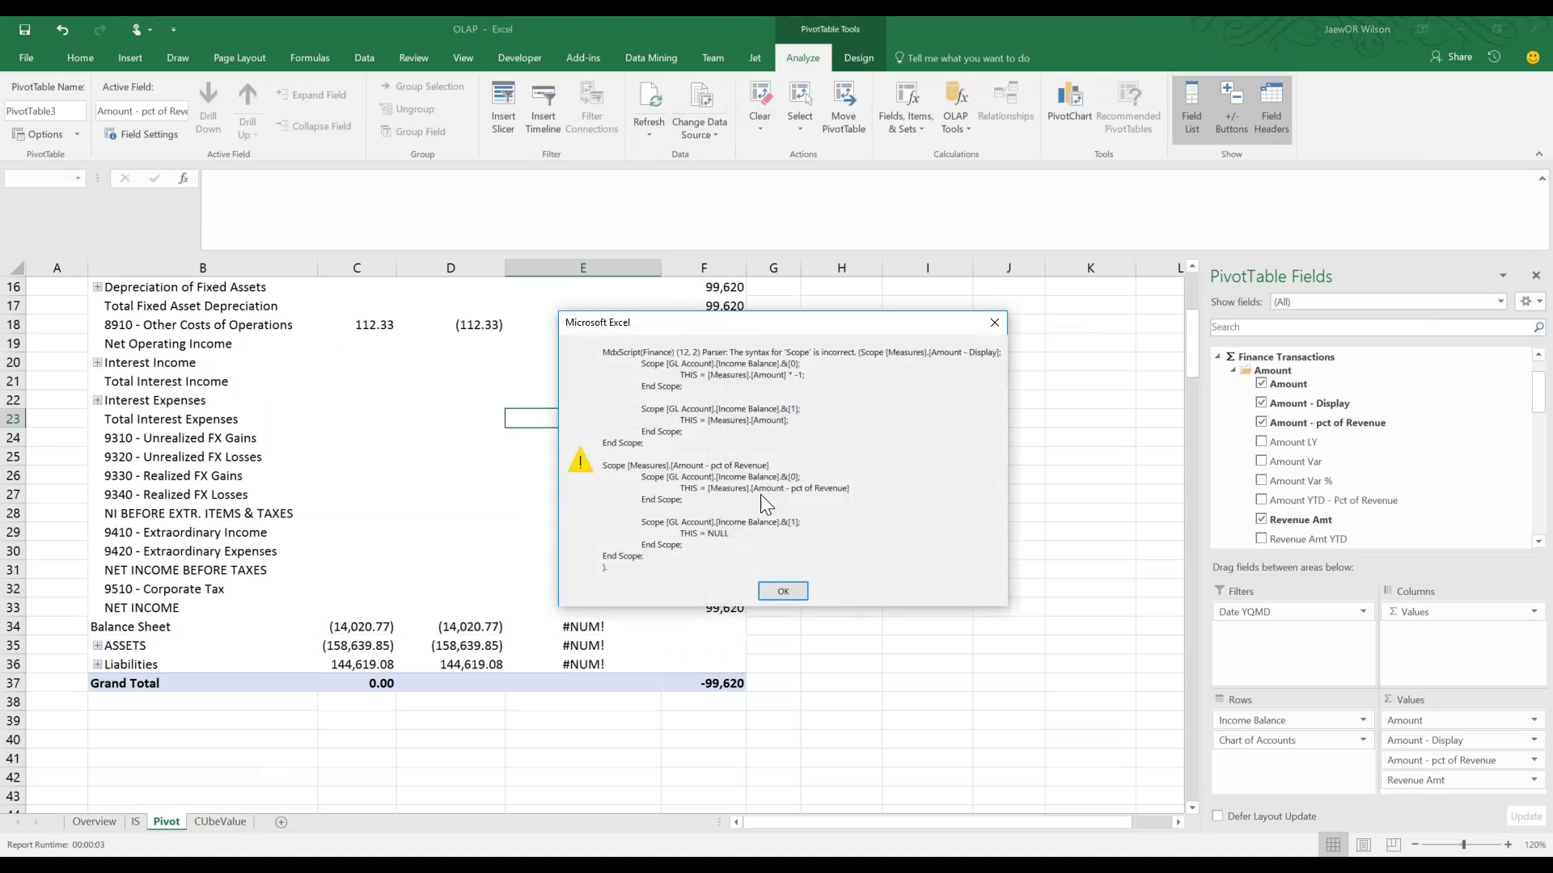
{"action": "left_click", "coordinate": [785, 591]}
{"action": "left_click", "coordinate": [783, 598]}
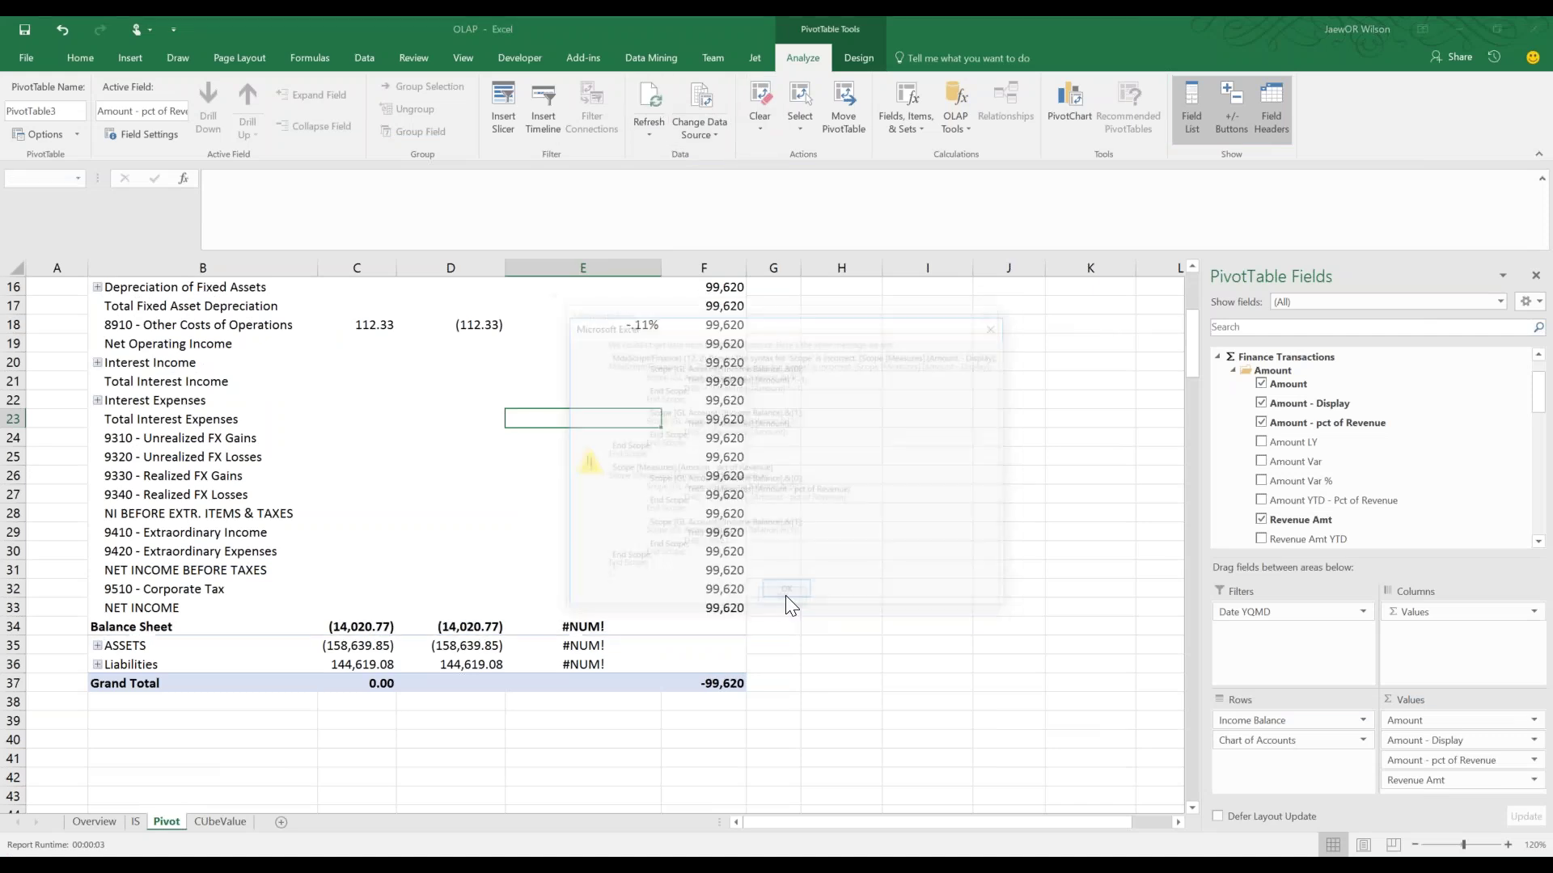
{"action": "left_click", "coordinate": [785, 592]}
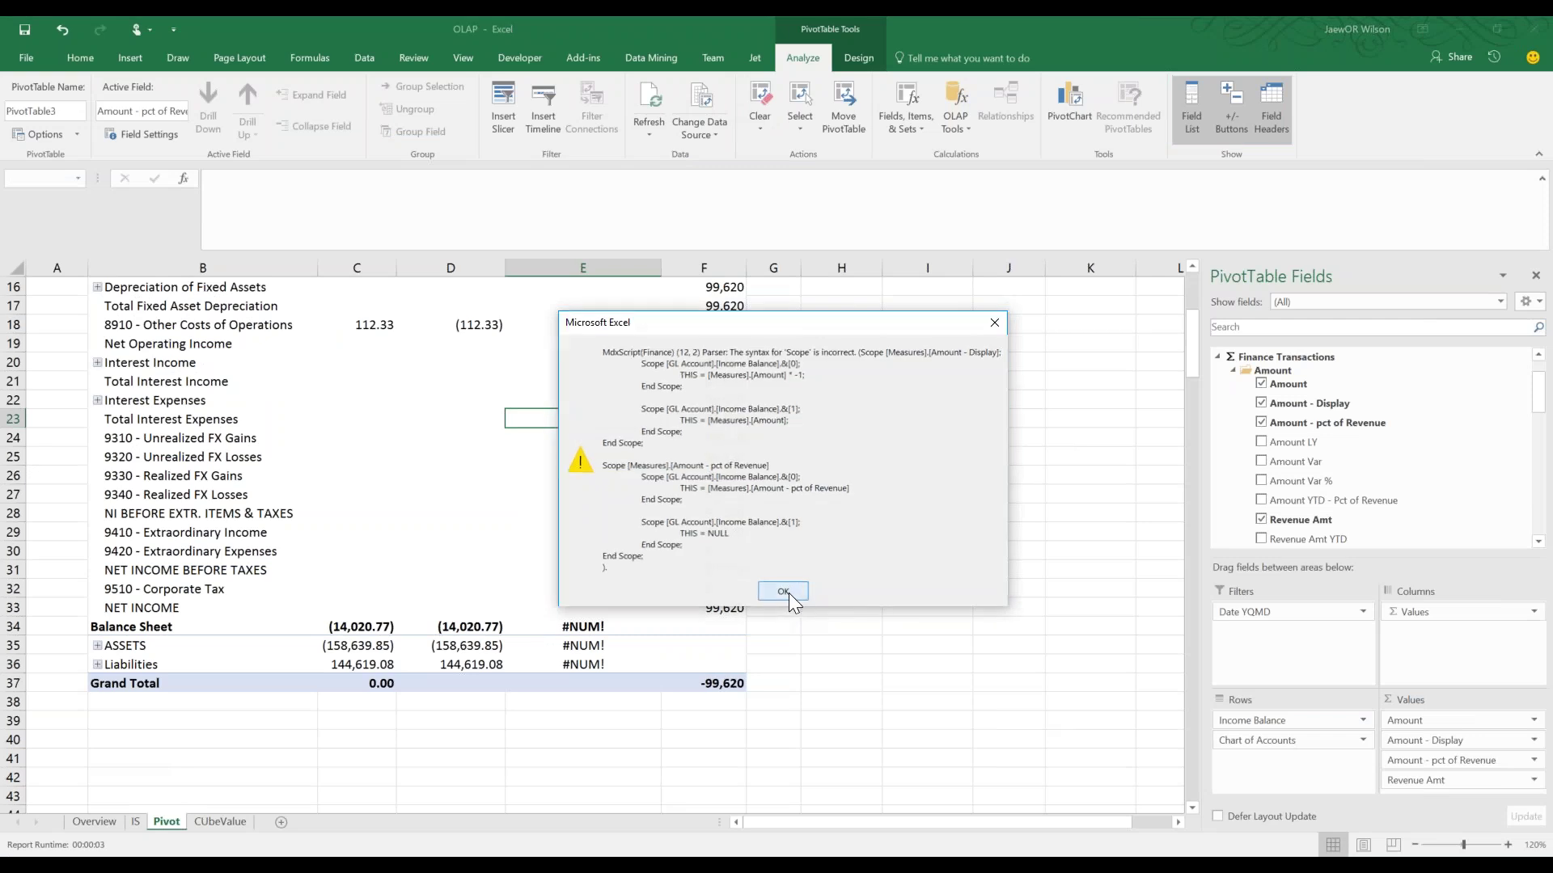
{"action": "left_click", "coordinate": [784, 592]}
Reopen the SCOPE script in Jet Data Manager, end both THIS assignments of the Amount - pct of Revenue block with semicolons, and save it
{"action": "key", "text": "alt+Tab"}
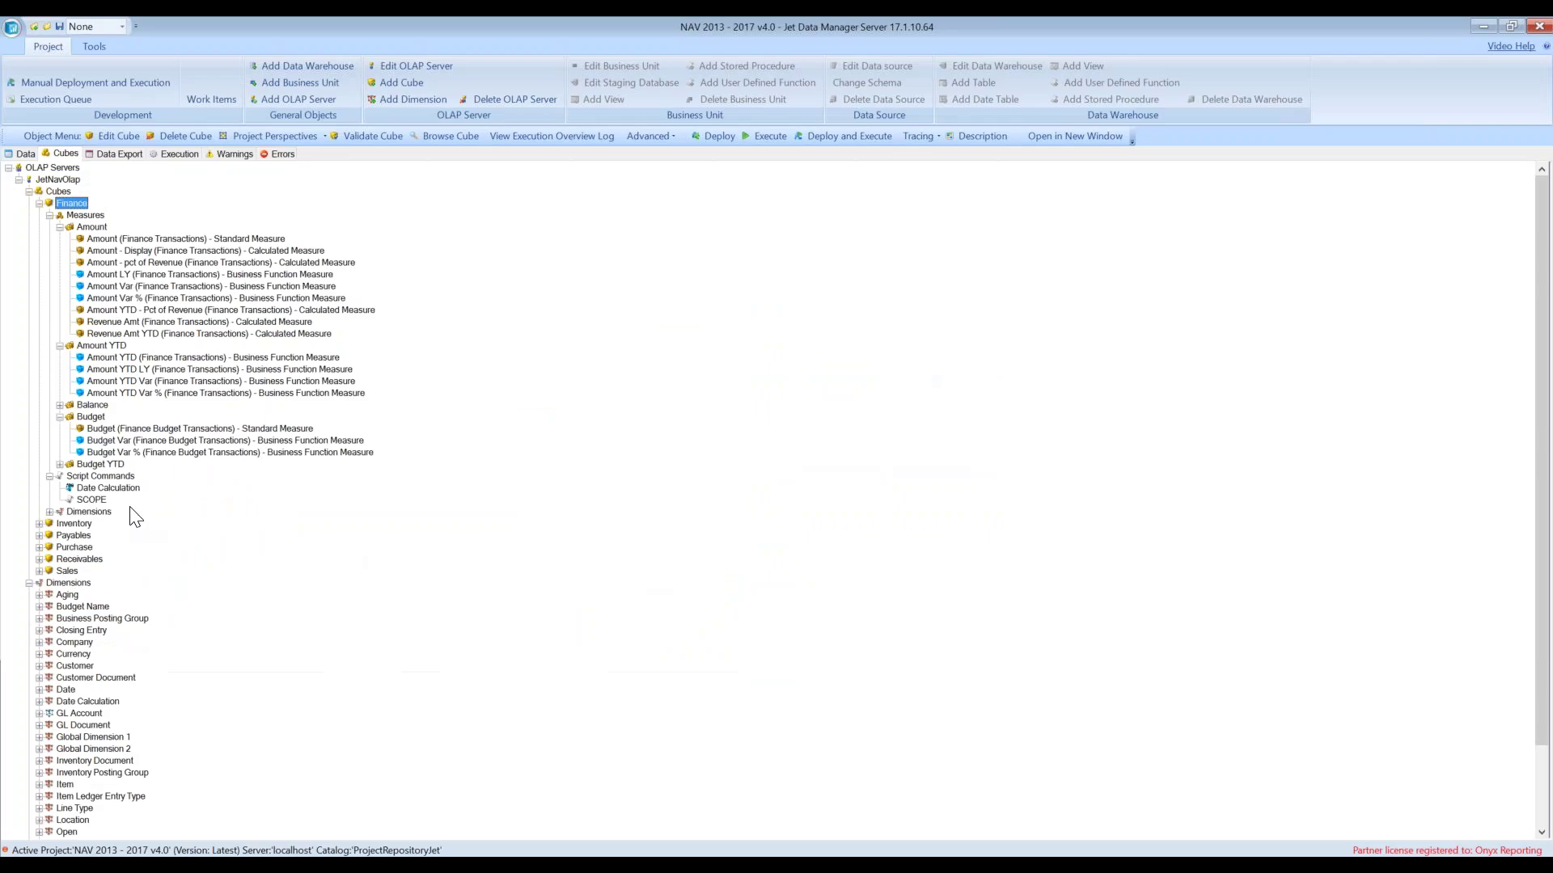
{"action": "left_click", "coordinate": [100, 499]}
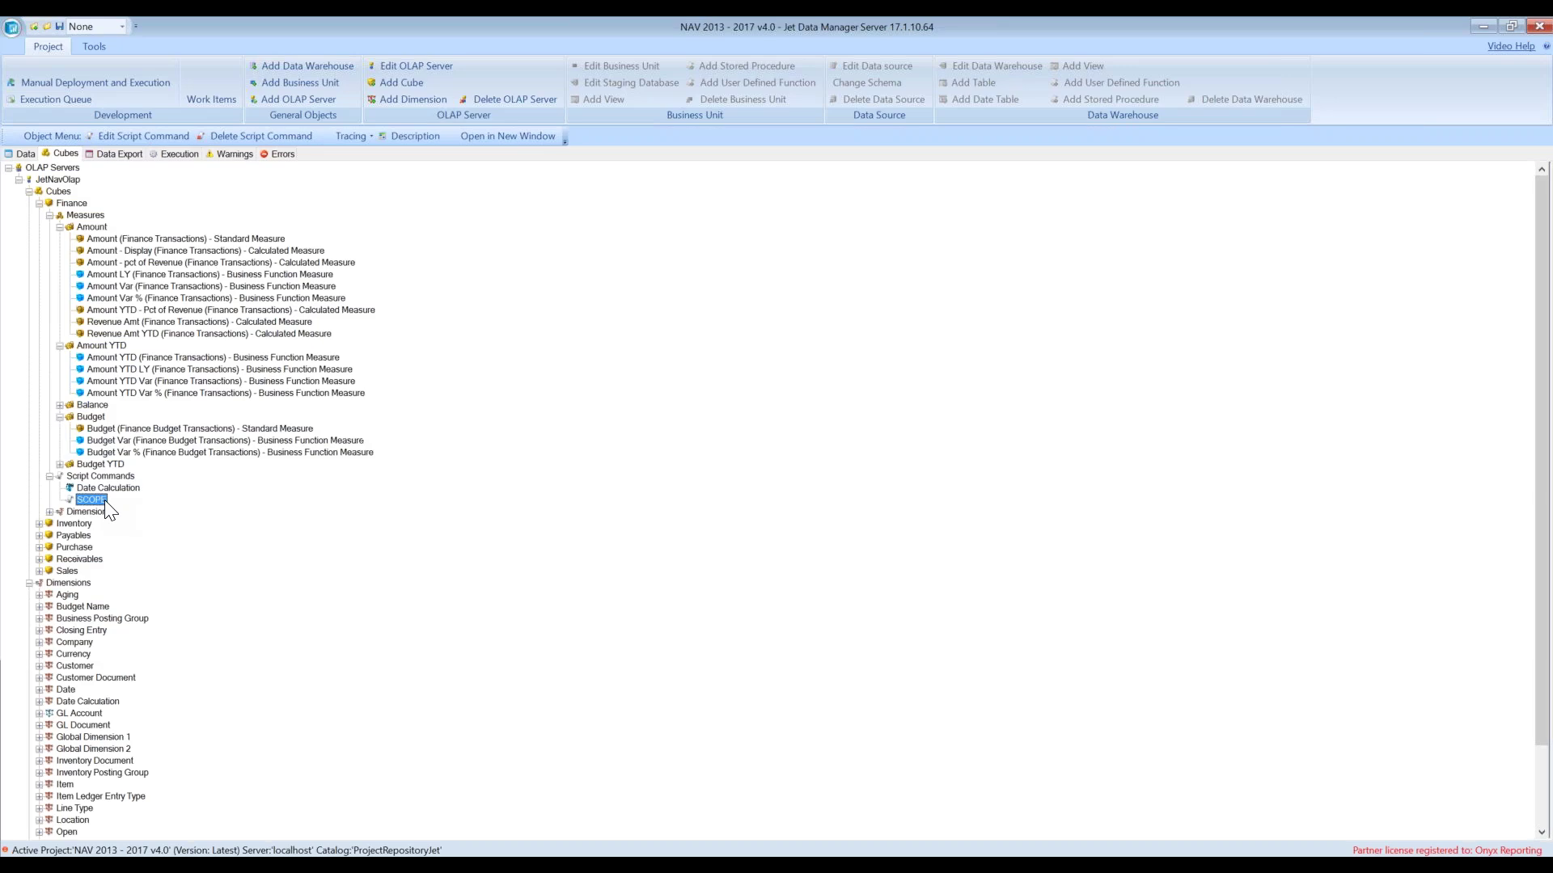
{"action": "double_click", "coordinate": [104, 499]}
{"action": "left_click", "coordinate": [1016, 227]}
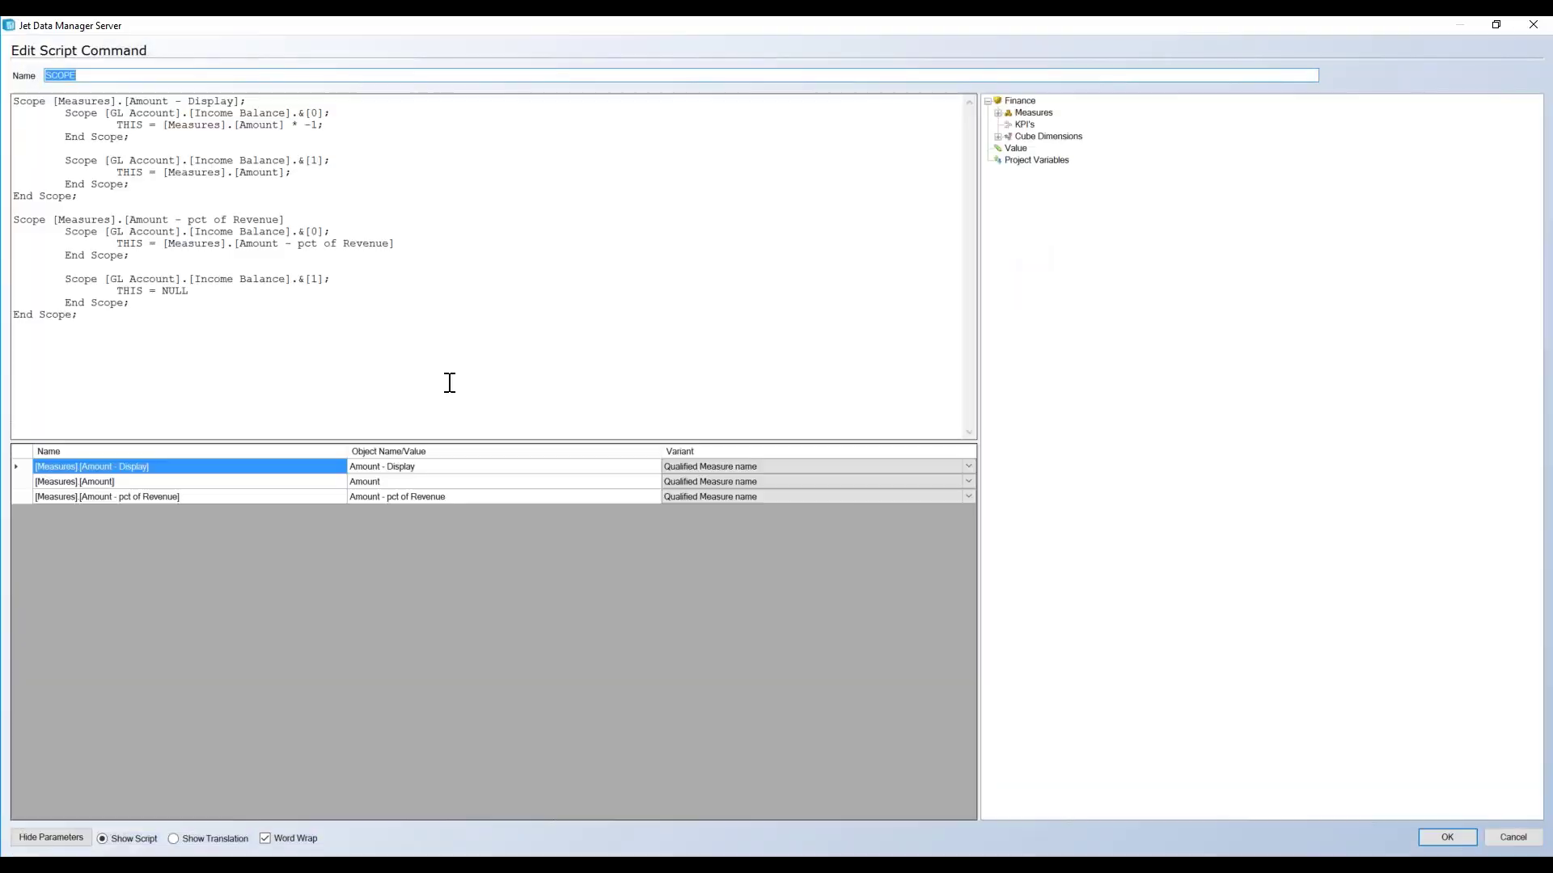
{"action": "left_click", "coordinate": [250, 298]}
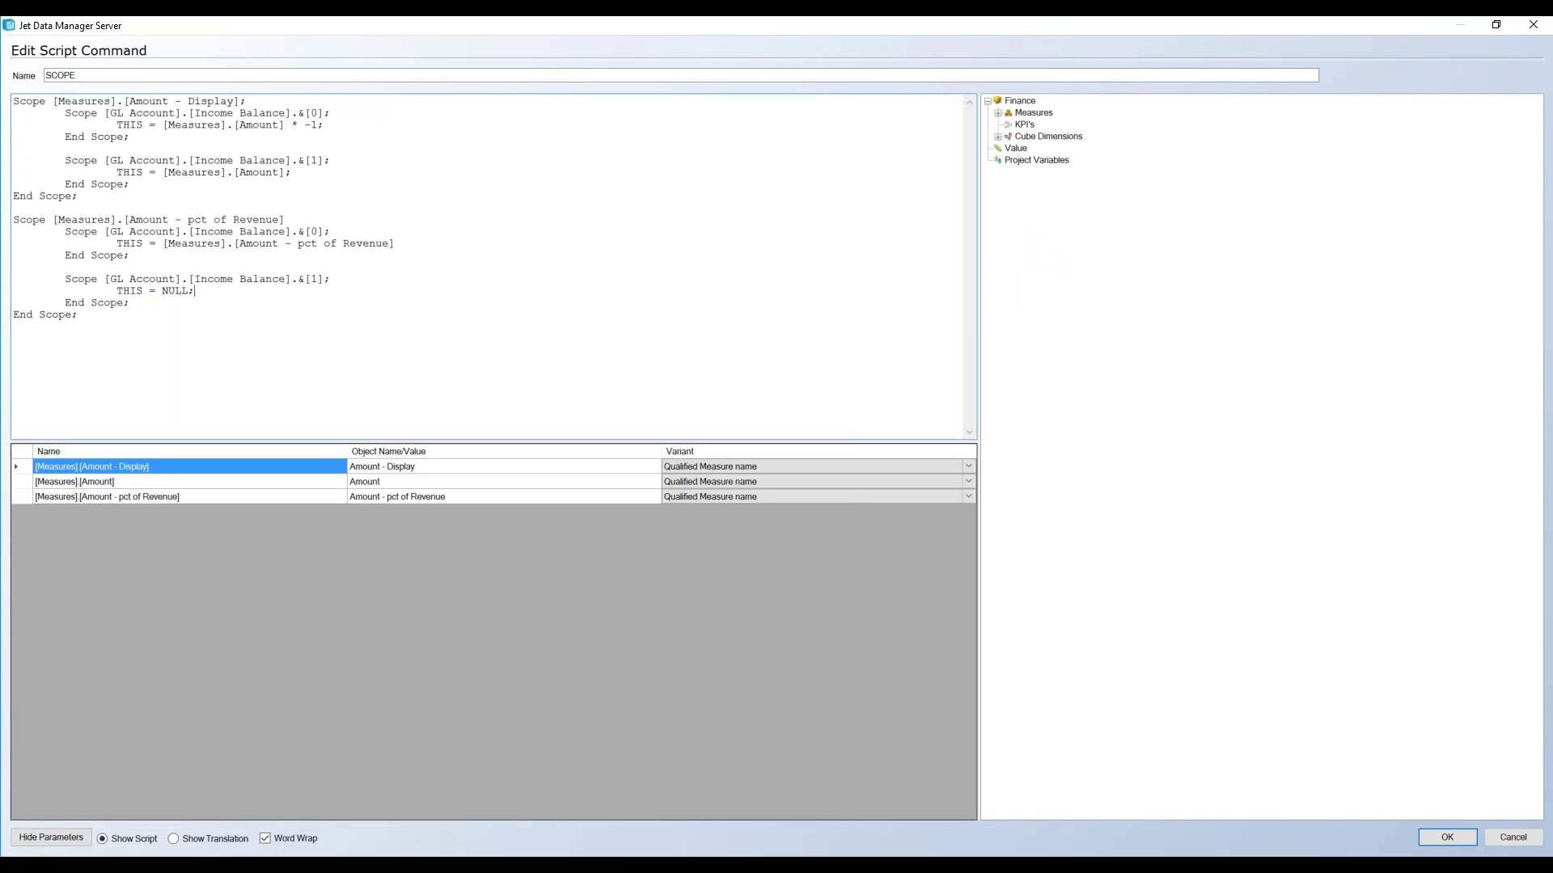
{"action": "left_click", "coordinate": [399, 243]}
{"action": "left_click", "coordinate": [1447, 835]}
Reapply the Finance cube's calculated measures and script commands with the corrected assignments, and refresh the PivotTable in Excel
{"action": "left_click", "coordinate": [71, 203]}
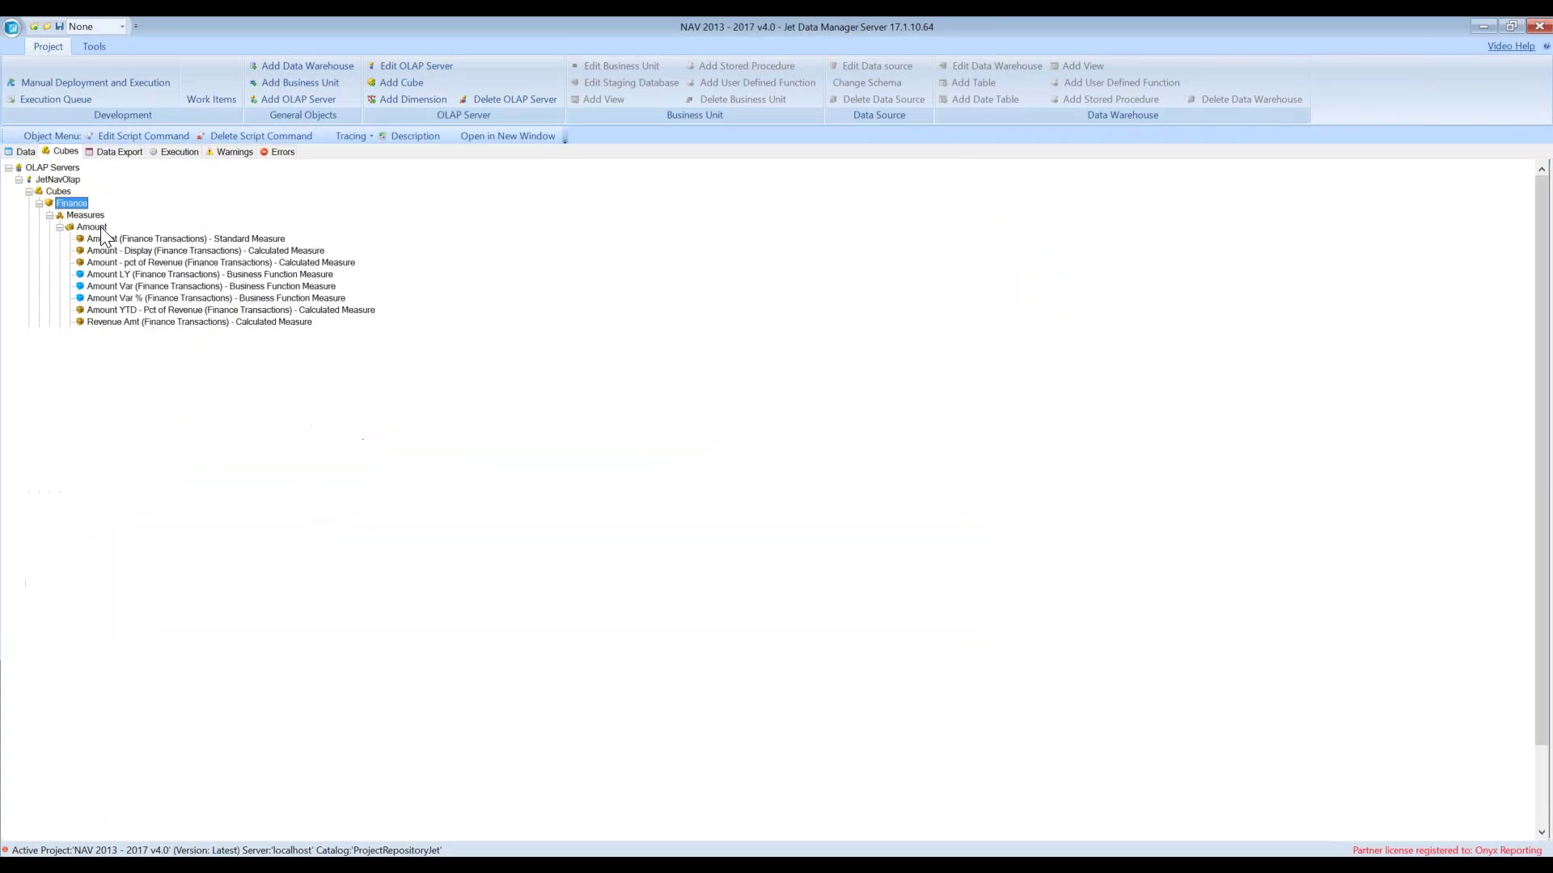
{"action": "right_click", "coordinate": [87, 203]}
{"action": "mouse_move", "coordinate": [171, 374]}
{"action": "left_click", "coordinate": [346, 566]}
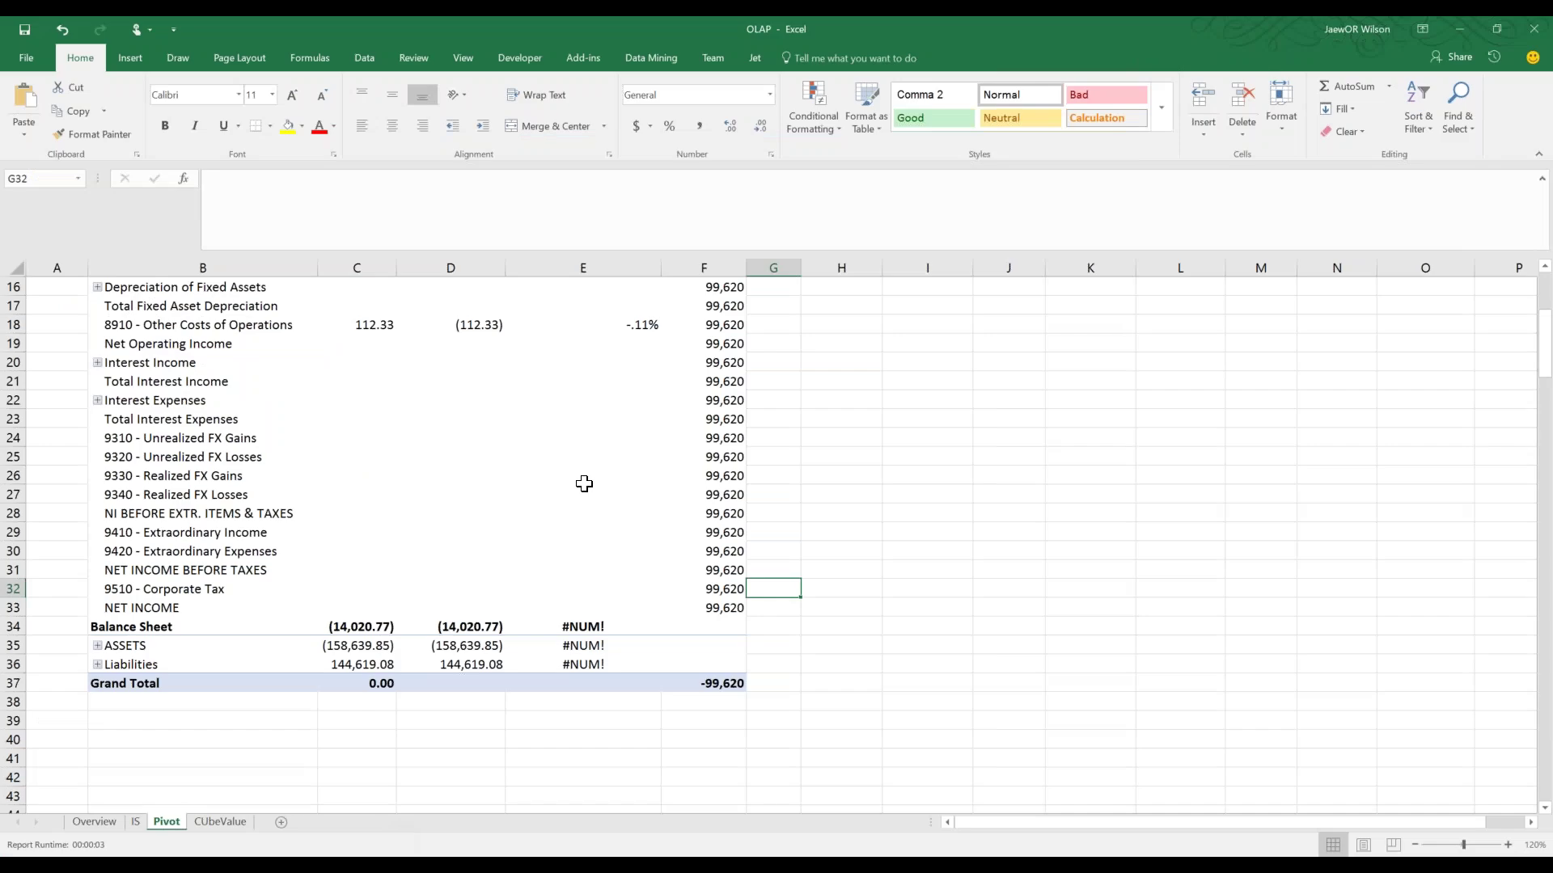
{"action": "left_click", "coordinate": [582, 477]}
{"action": "left_click", "coordinate": [799, 60]}
{"action": "left_click", "coordinate": [648, 97]}
{"action": "left_click", "coordinate": [783, 591]}
{"action": "left_click", "coordinate": [779, 599]}
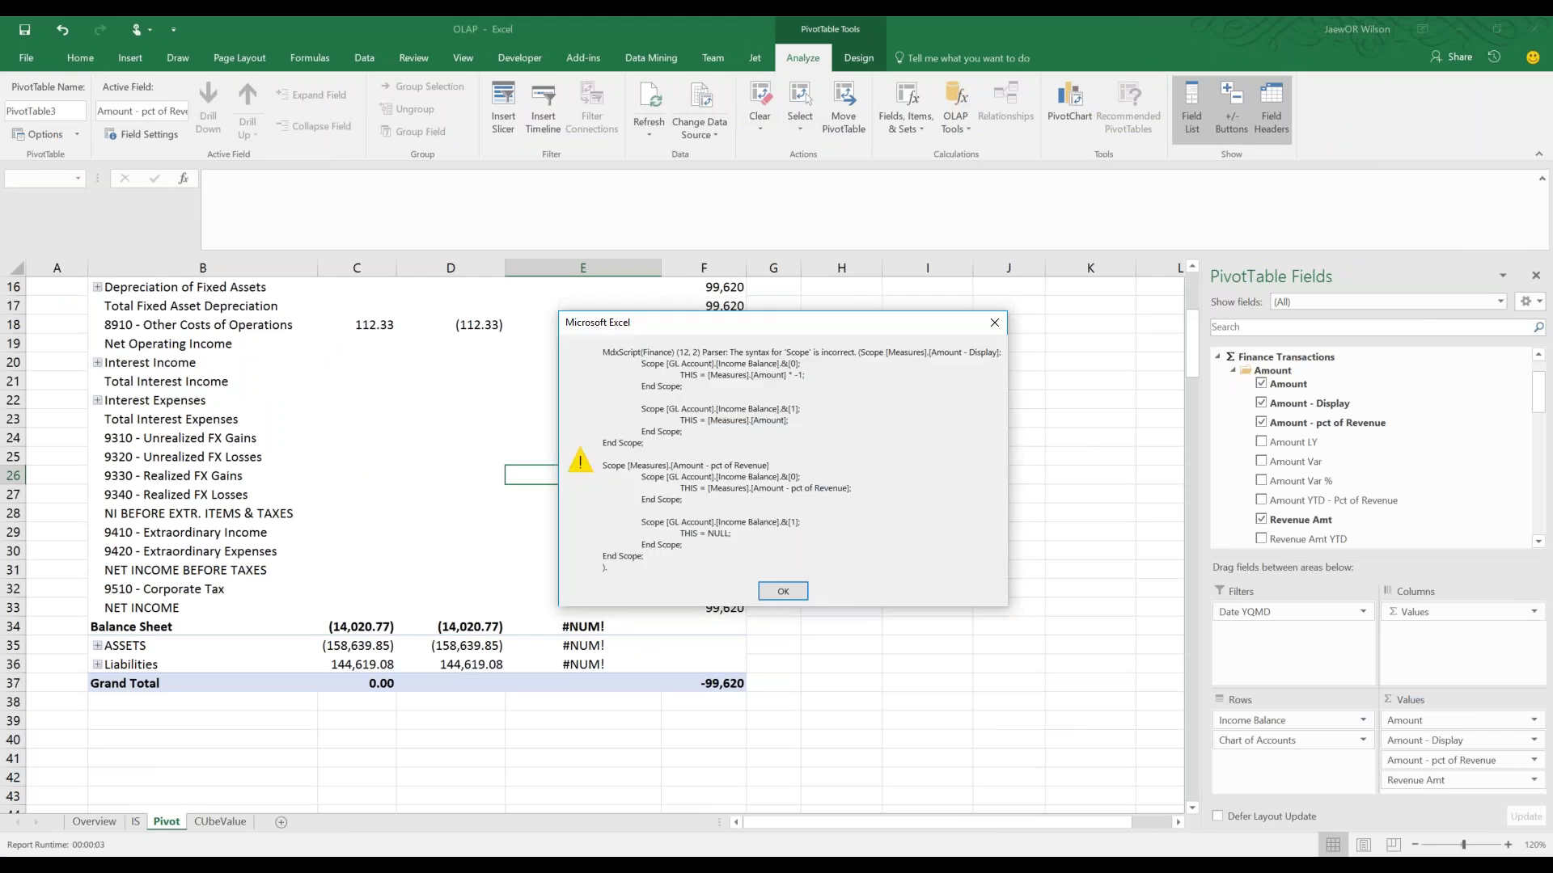
{"action": "key", "text": "Return"}
Check the Amount - pct of Revenue and Revenue Amt cells of the Balance Sheet rows in the PivotTable
{"action": "left_click", "coordinate": [703, 475]}
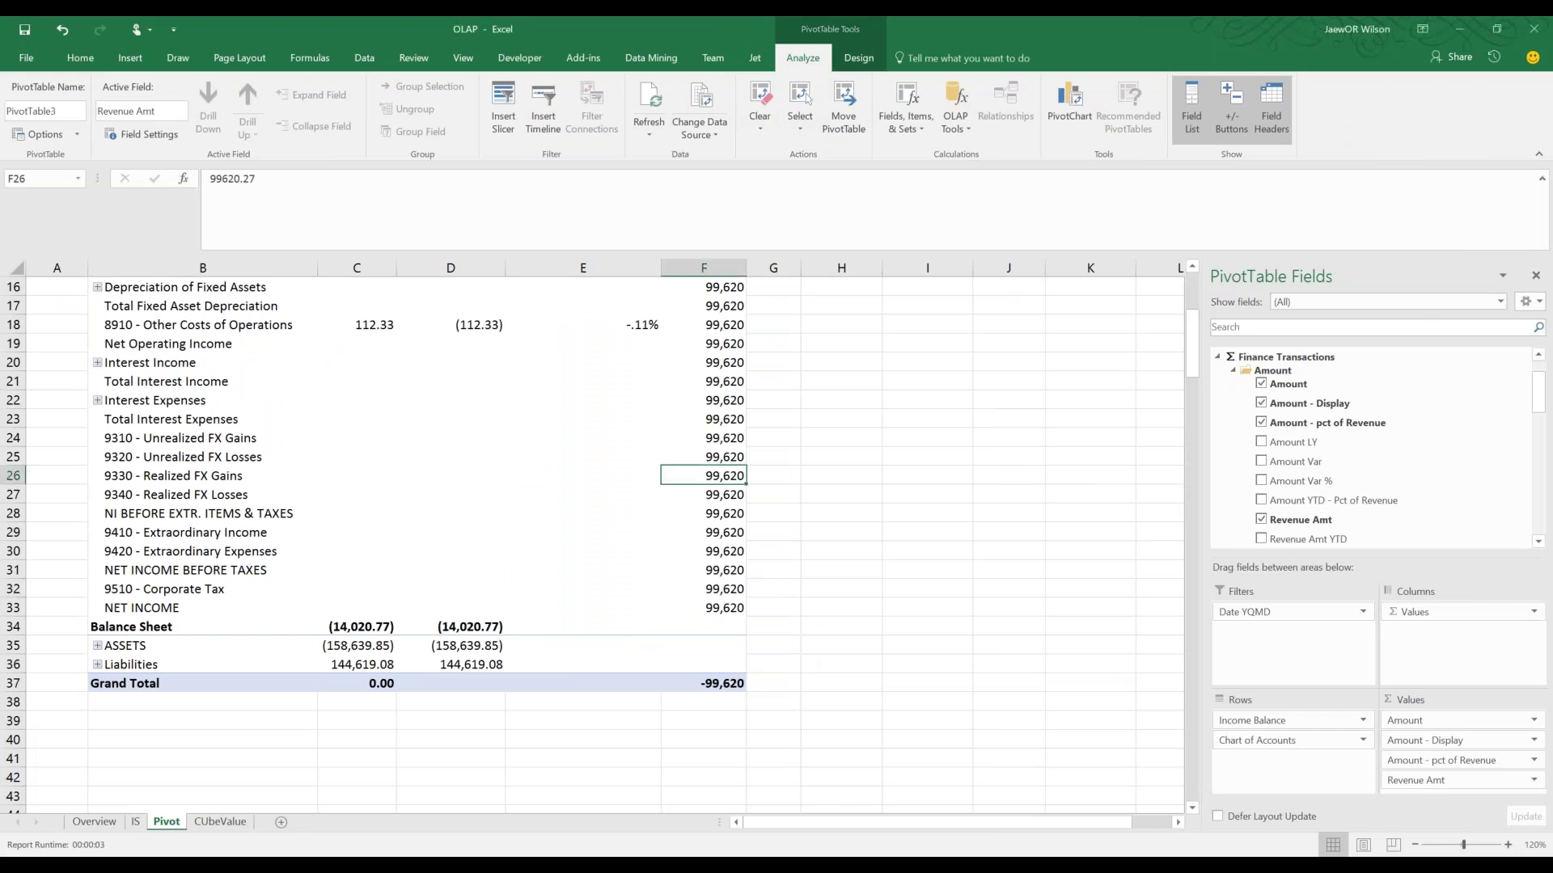
{"action": "left_click_drag", "start_coordinate": [703, 627], "coordinate": [614, 659]}
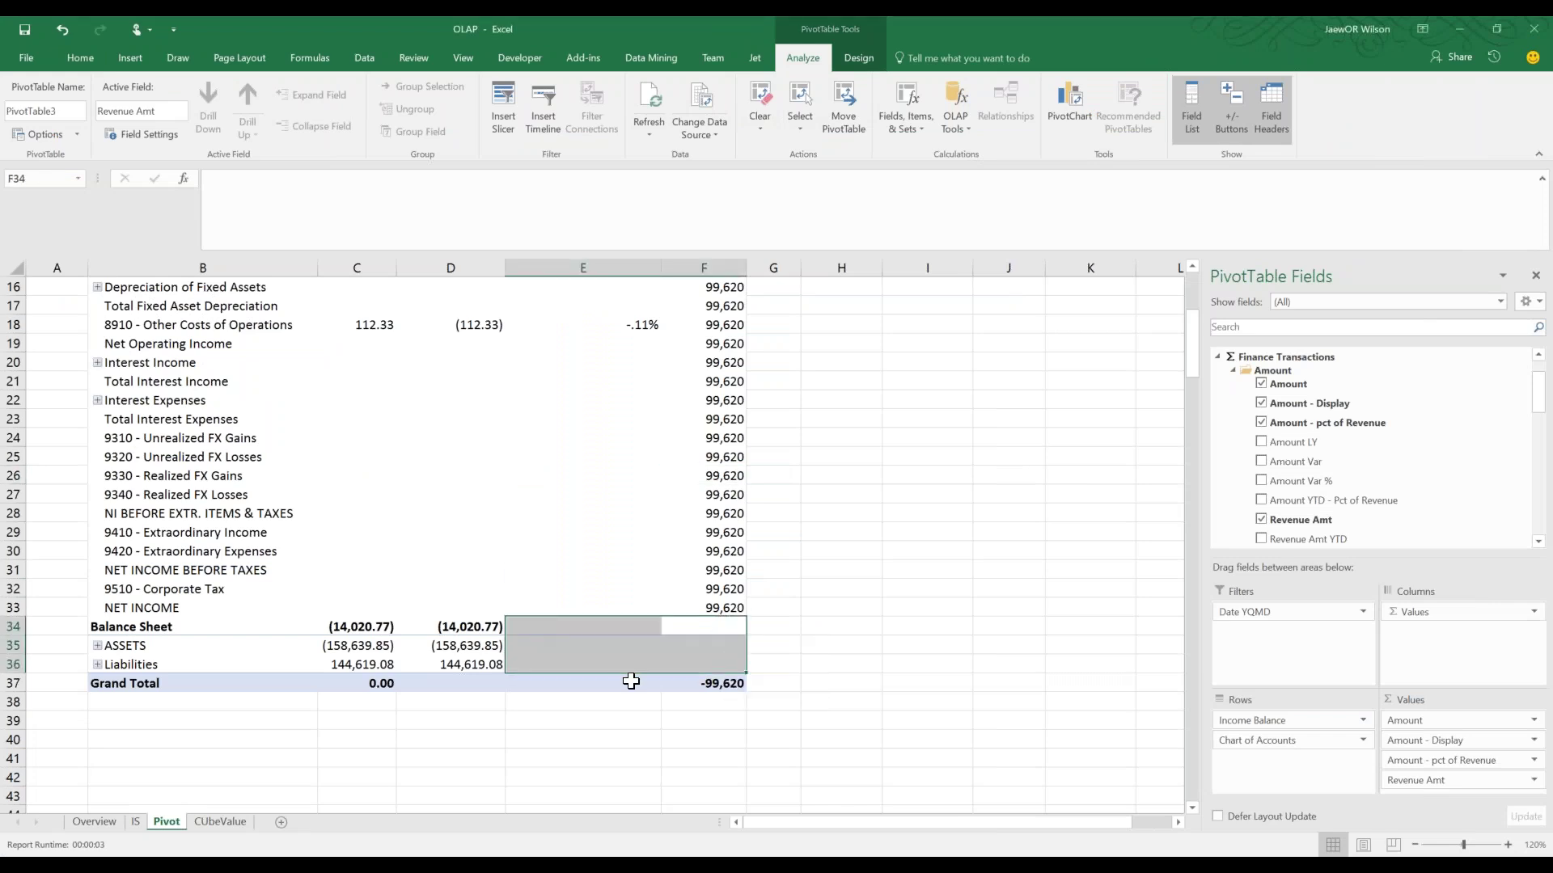
{"action": "left_click", "coordinate": [631, 681]}
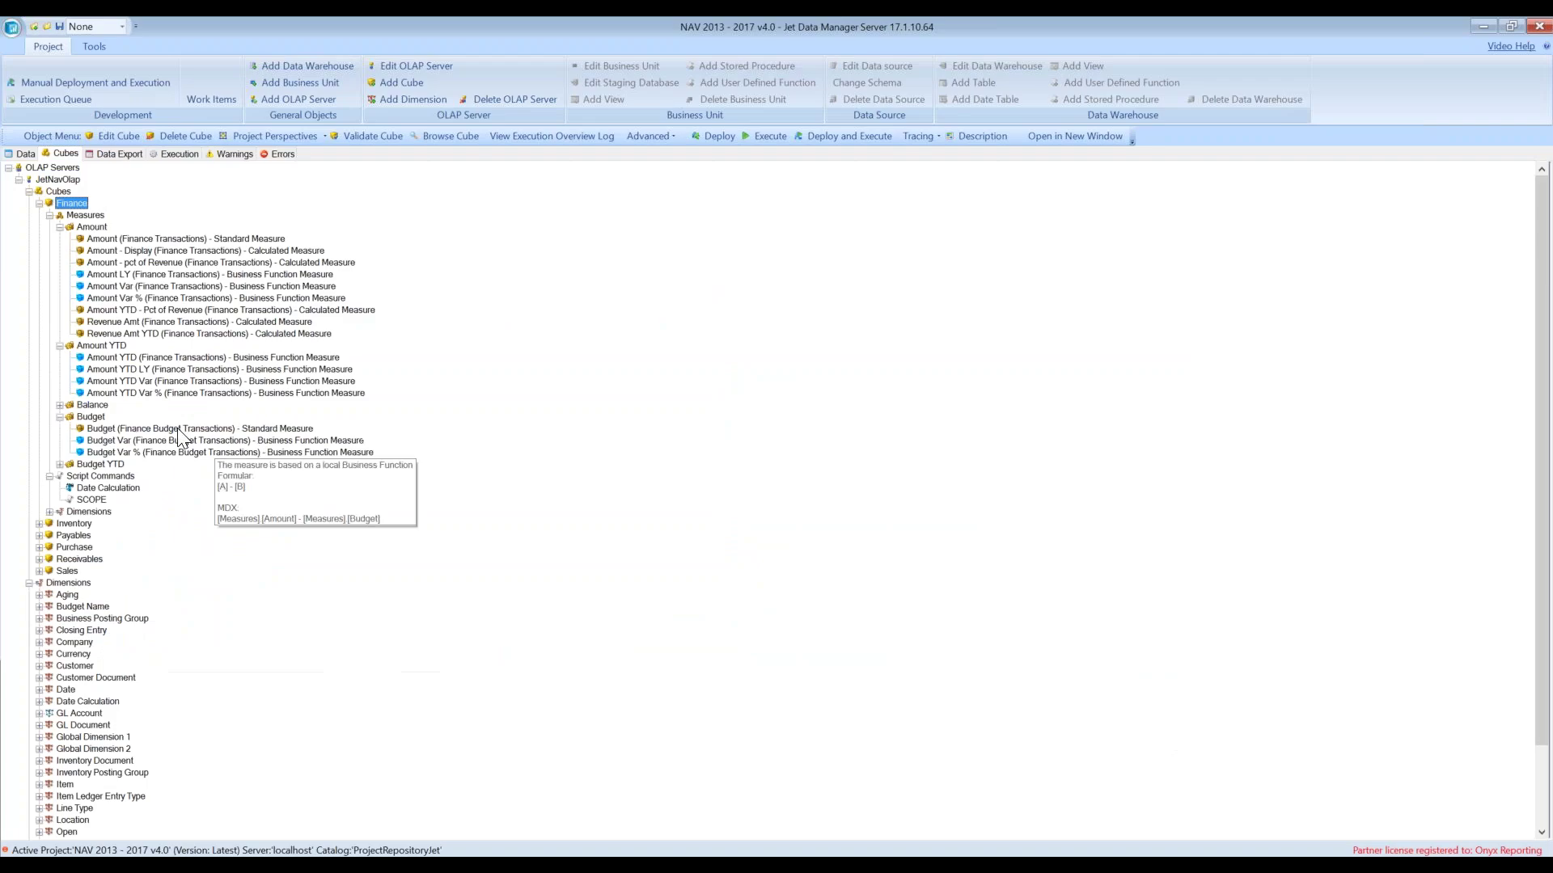
Reopen the SCOPE script in Jet Data Manager in an enlarged editor and review the statement endings of the Amount - pct of Revenue block
{"action": "left_click", "coordinate": [95, 500]}
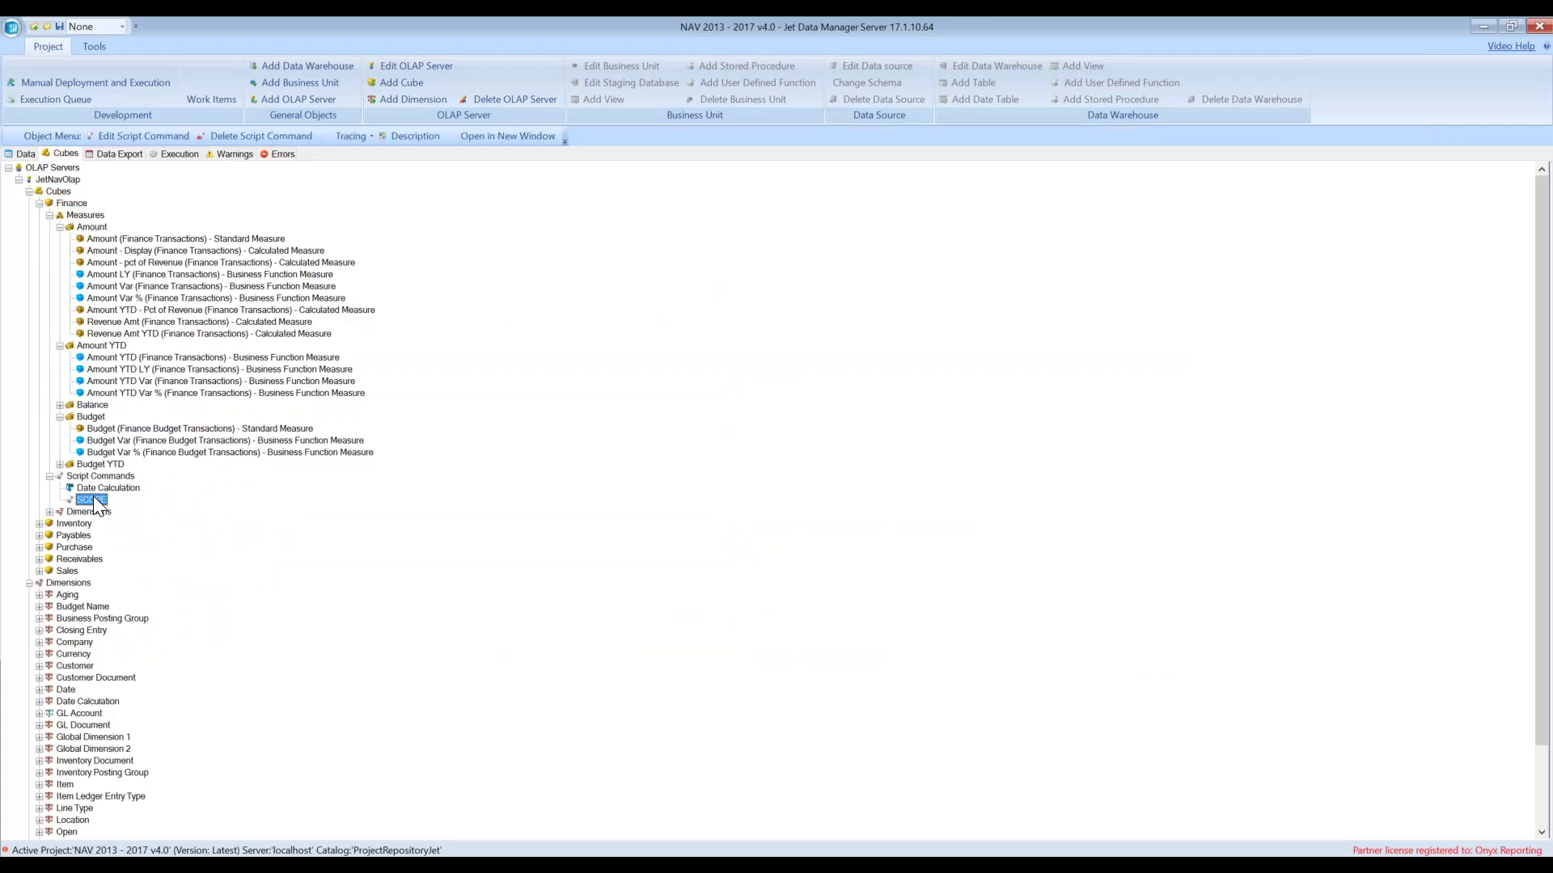
{"action": "double_click", "coordinate": [96, 501]}
{"action": "scroll", "coordinate": [671, 372], "scroll_direction": "down", "scroll_amount": 1}
{"action": "triple_click", "coordinate": [782, 413]}
{"action": "left_click", "coordinate": [781, 413]}
{"action": "left_click_drag", "start_coordinate": [1069, 652], "coordinate": [1291, 857]}
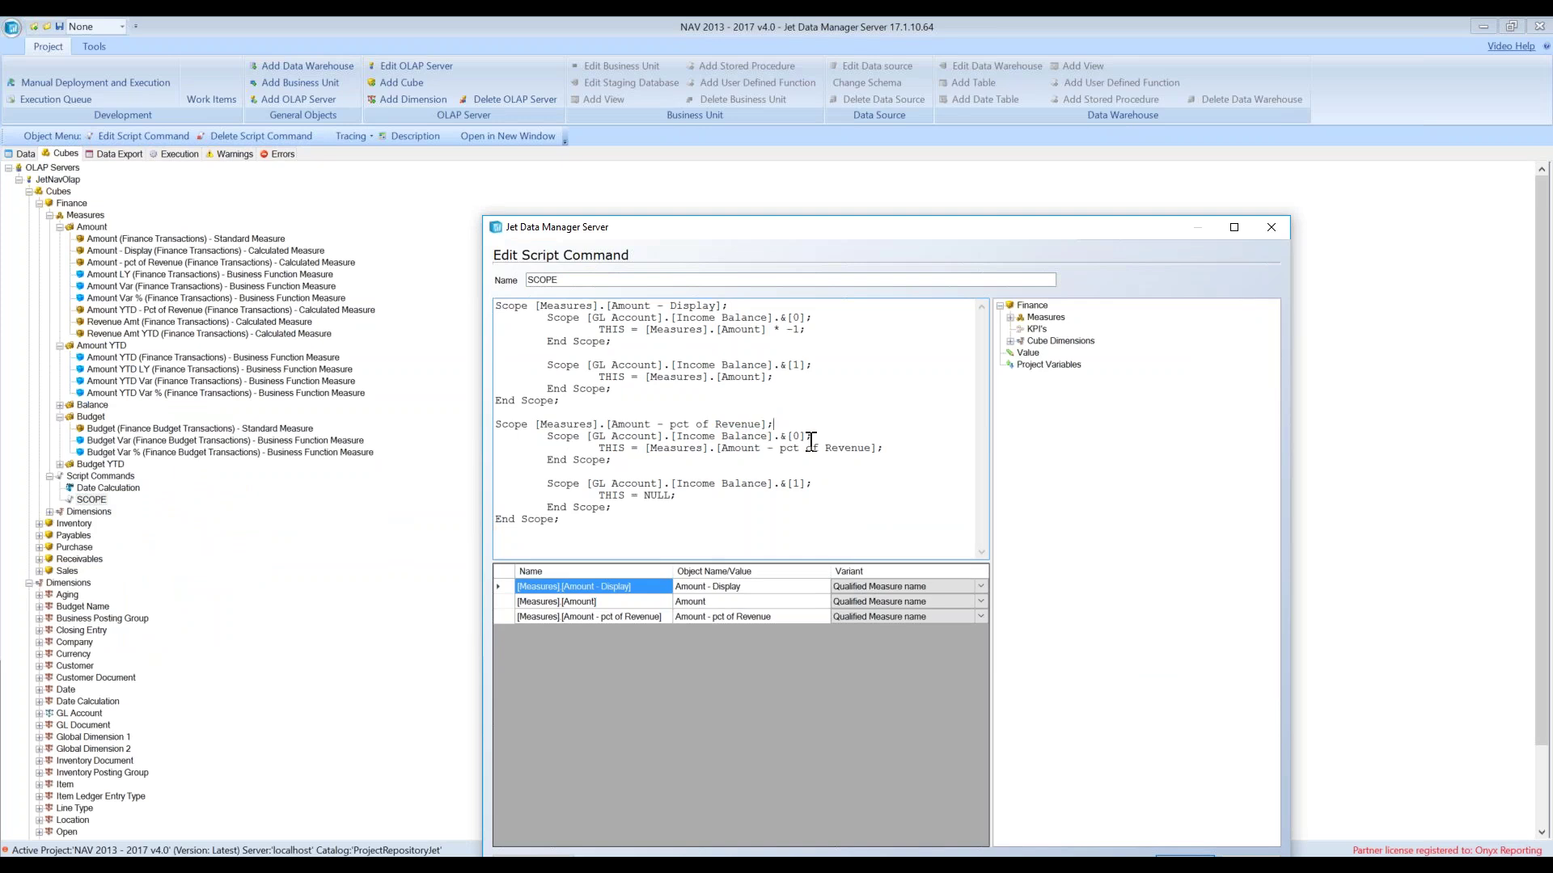
{"action": "left_click", "coordinate": [895, 448]}
{"action": "key", "text": "Down"}
{"action": "key", "text": "Down"}
{"action": "key", "text": "Down"}
{"action": "key", "text": "Down"}
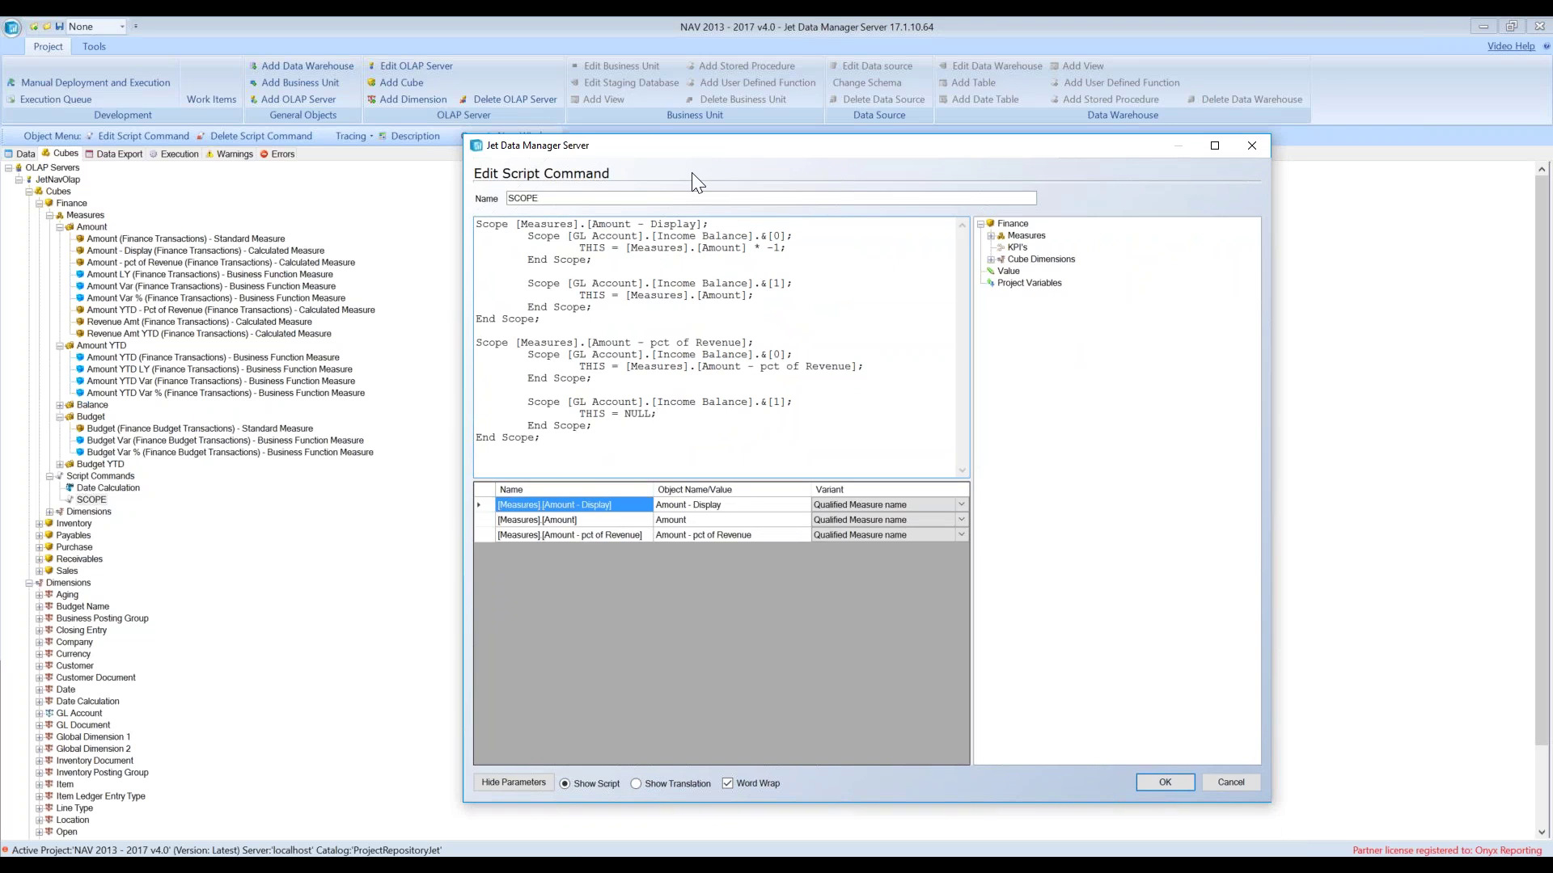
Save the SCOPE script and examine the Revenue Amt YTD and Amount YTD - Pct of Revenue calculated measures
{"action": "left_click", "coordinate": [1166, 783]}
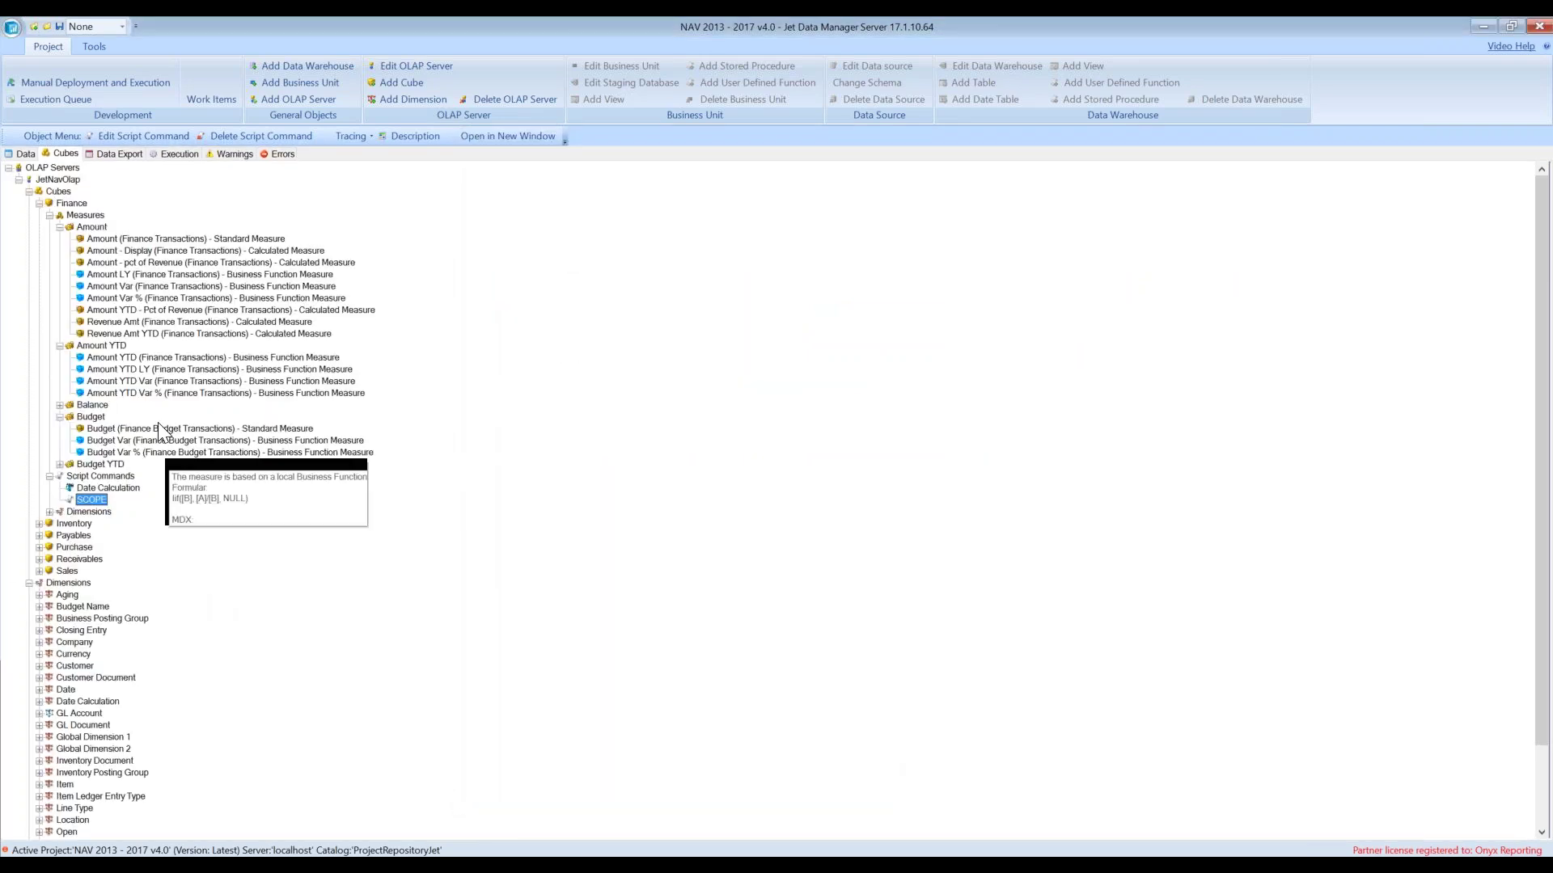
{"action": "mouse_move", "coordinate": [155, 396]}
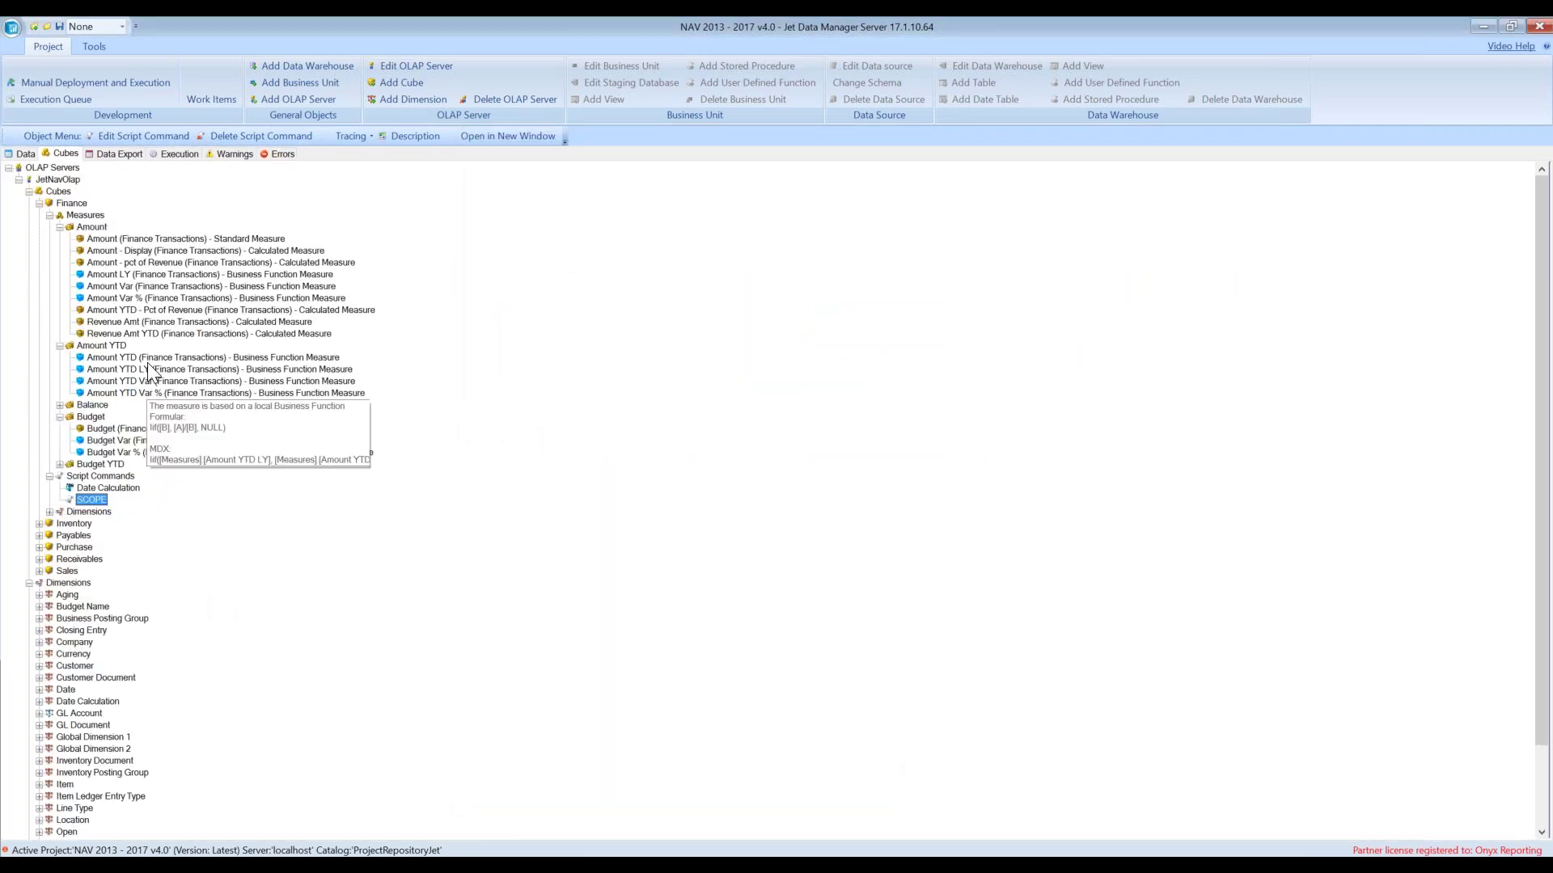
{"action": "left_click", "coordinate": [153, 335]}
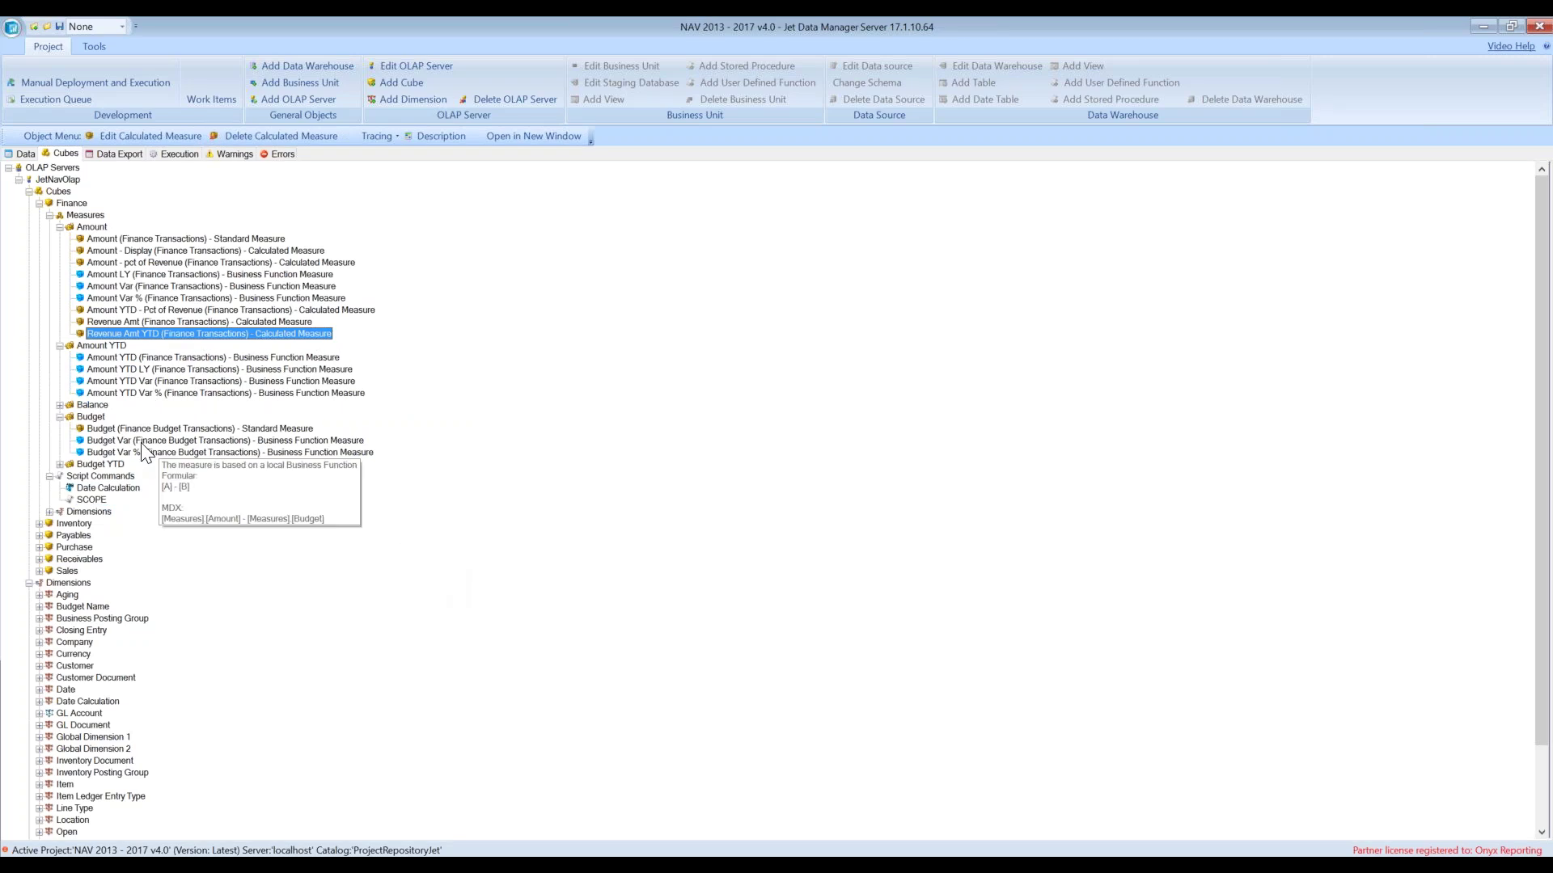
{"action": "left_click", "coordinate": [139, 311]}
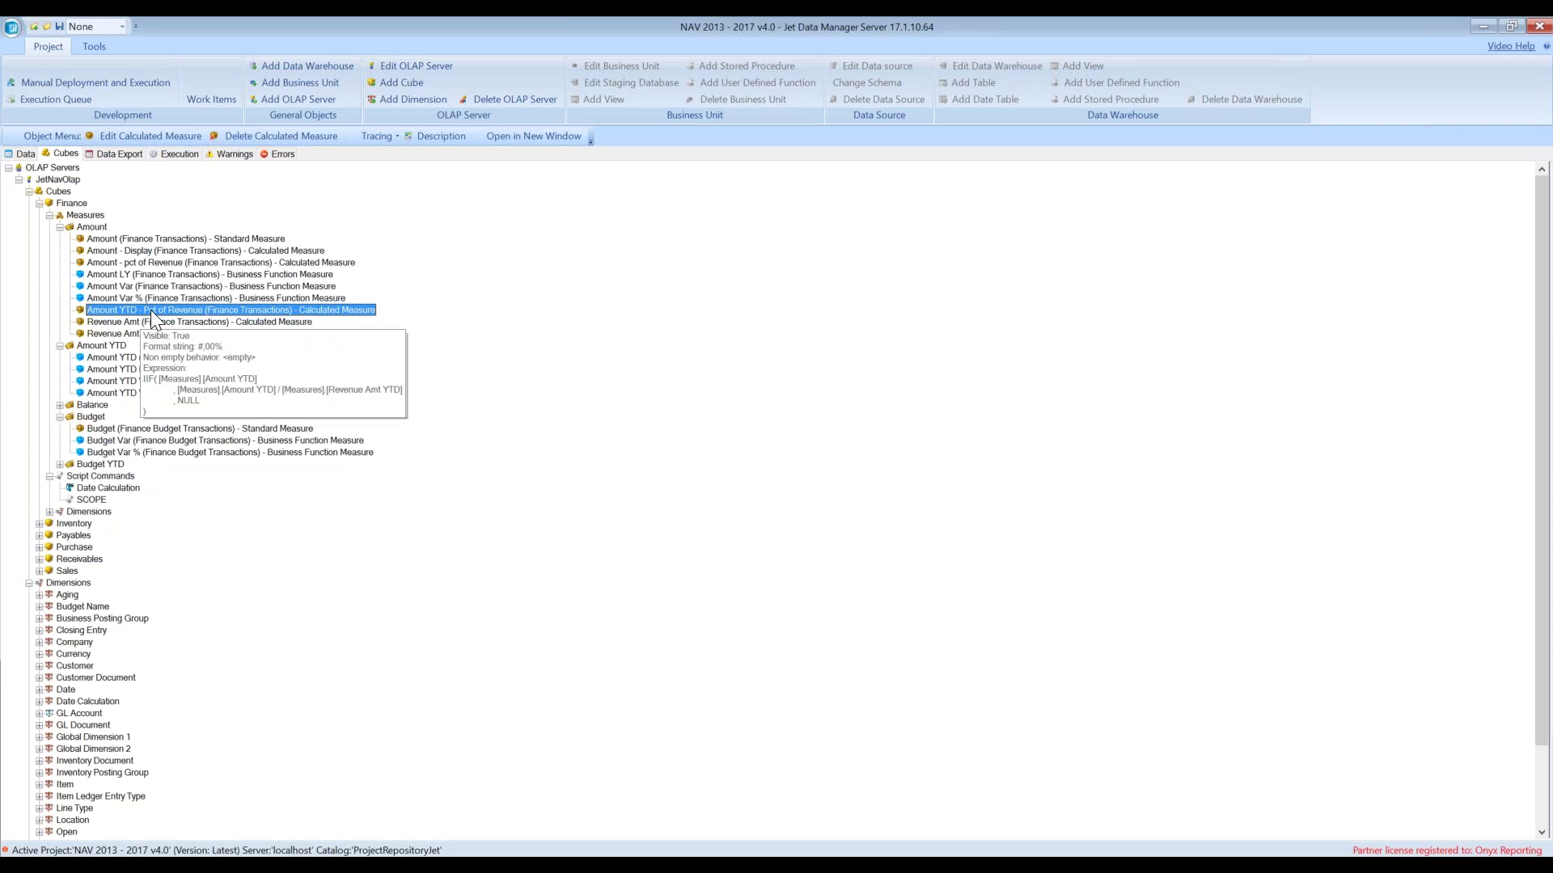
{"action": "scroll", "coordinate": [429, 478], "scroll_direction": "down", "scroll_amount": 3}
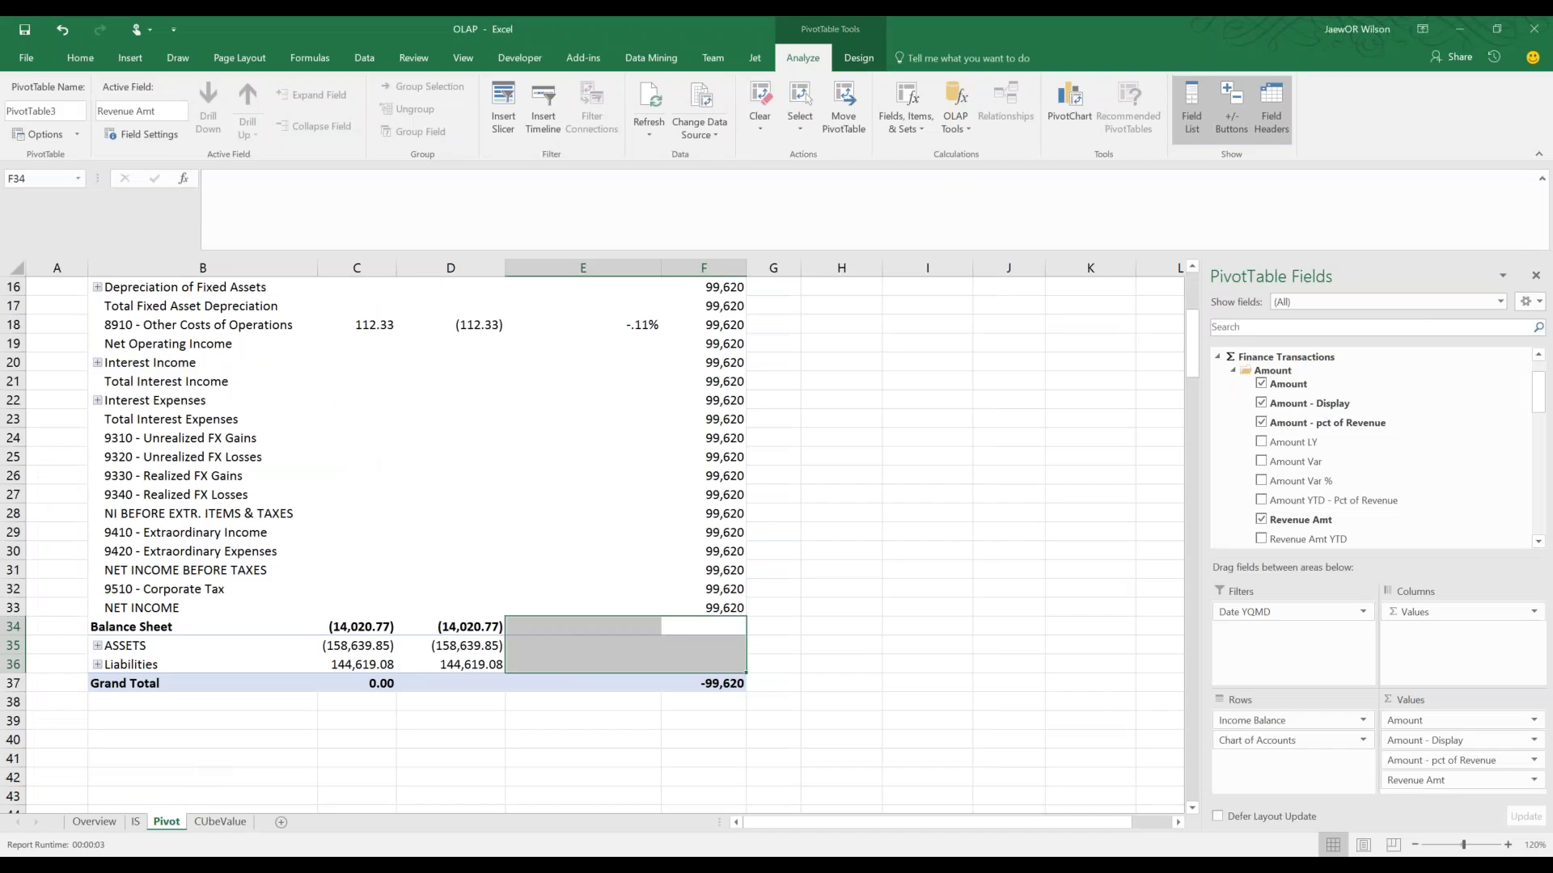
Switch to Excel and review the Overview sheet's topics and the IS sheet's Actual and % of Revenue formulas
{"action": "left_click", "coordinate": [103, 823]}
{"action": "left_click", "coordinate": [203, 421]}
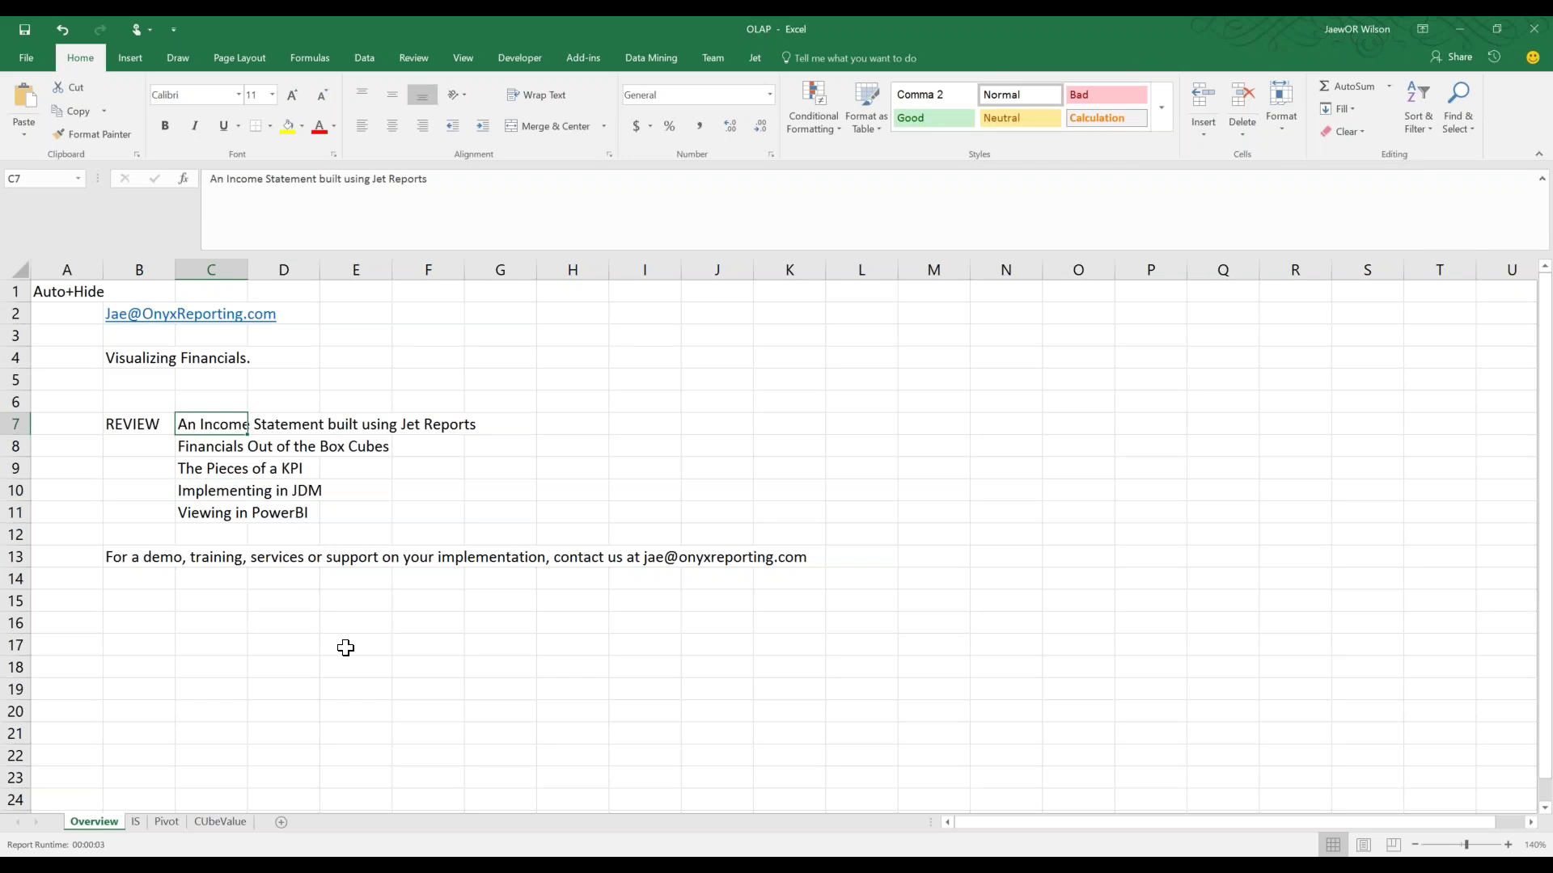
{"action": "left_click", "coordinate": [136, 823]}
{"action": "left_click", "coordinate": [443, 487]}
{"action": "left_click_drag", "start_coordinate": [442, 487], "coordinate": [444, 686]}
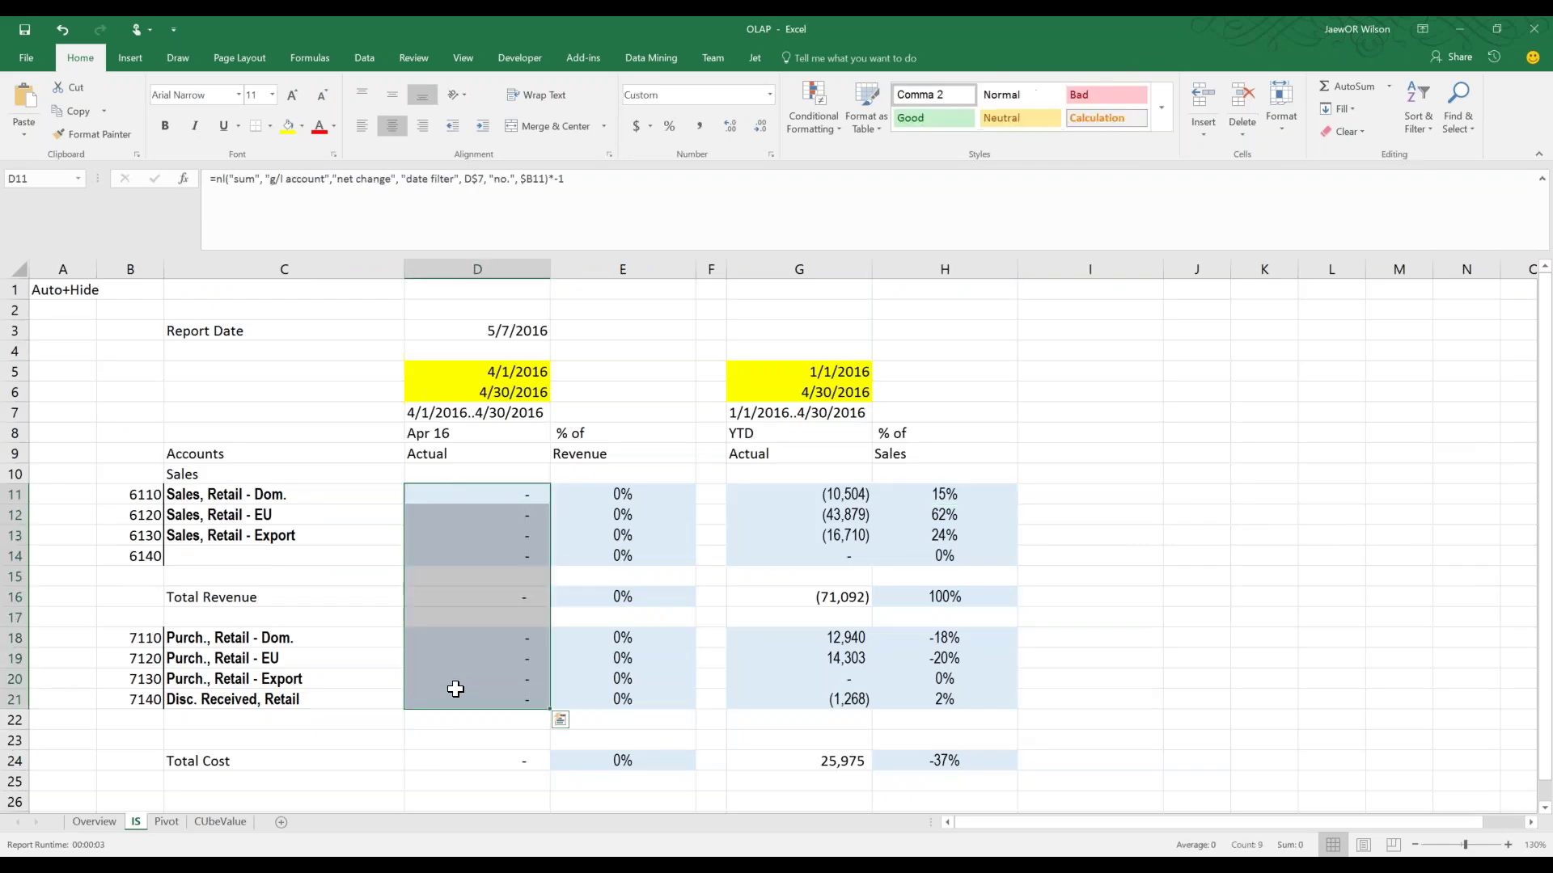
{"action": "left_click", "coordinate": [477, 492]}
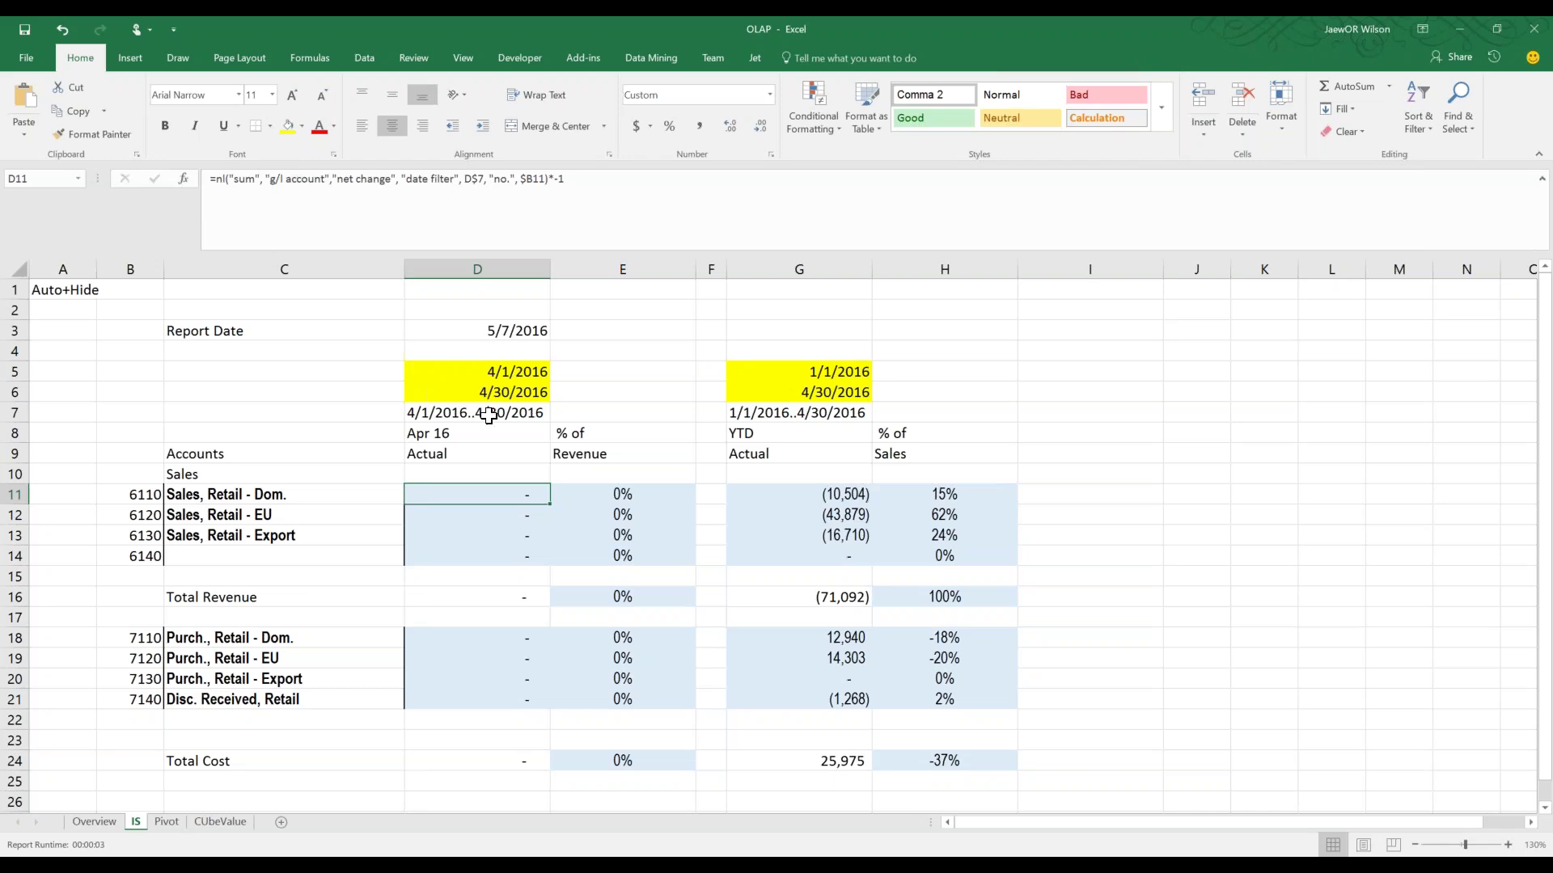
{"action": "left_click", "coordinate": [751, 58]}
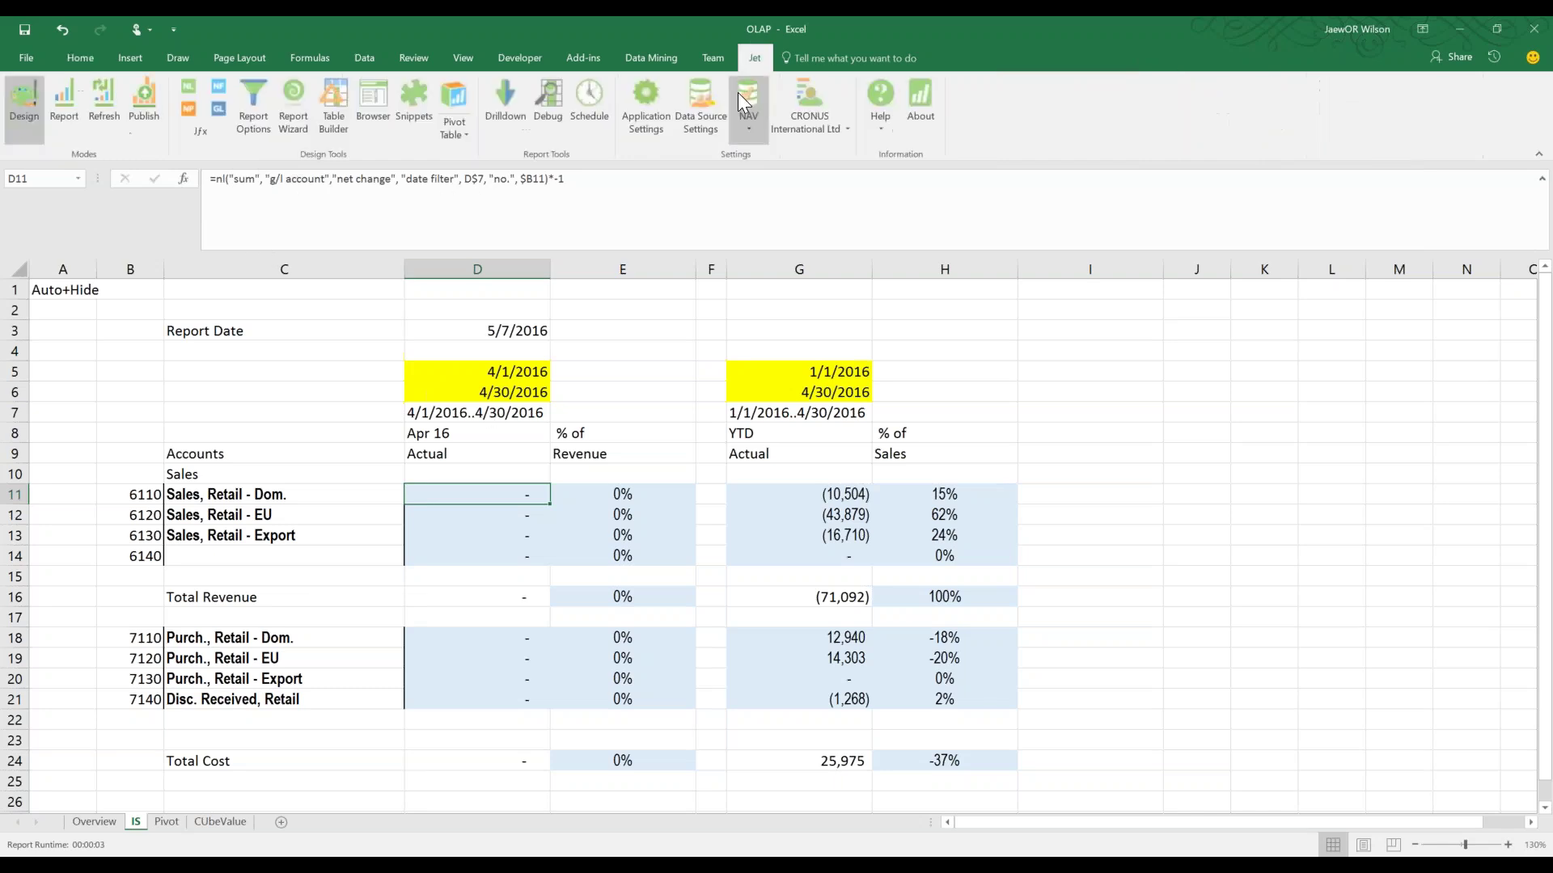
{"action": "left_click", "coordinate": [616, 496]}
{"action": "key", "text": "Down"}
{"action": "key", "text": "Down"}
{"action": "key", "text": "Up"}
{"action": "left_click", "coordinate": [634, 551]}
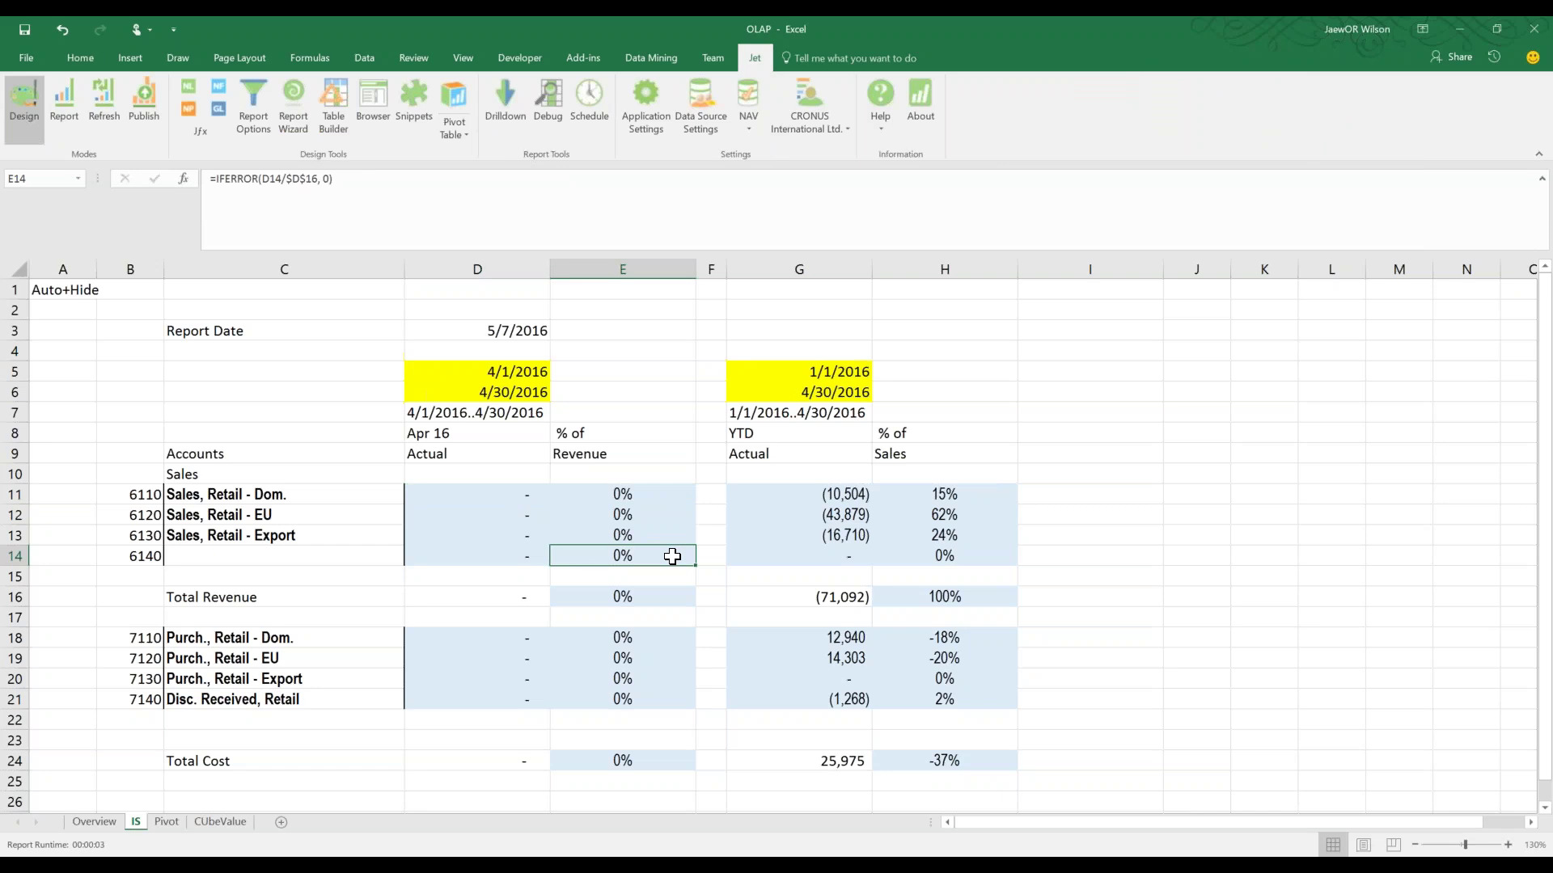
Remove Revenue Amt, Amount - pct of Revenue and Amount - Display from the values of the PivotTable on the Pivot sheet
{"action": "left_click", "coordinate": [169, 822]}
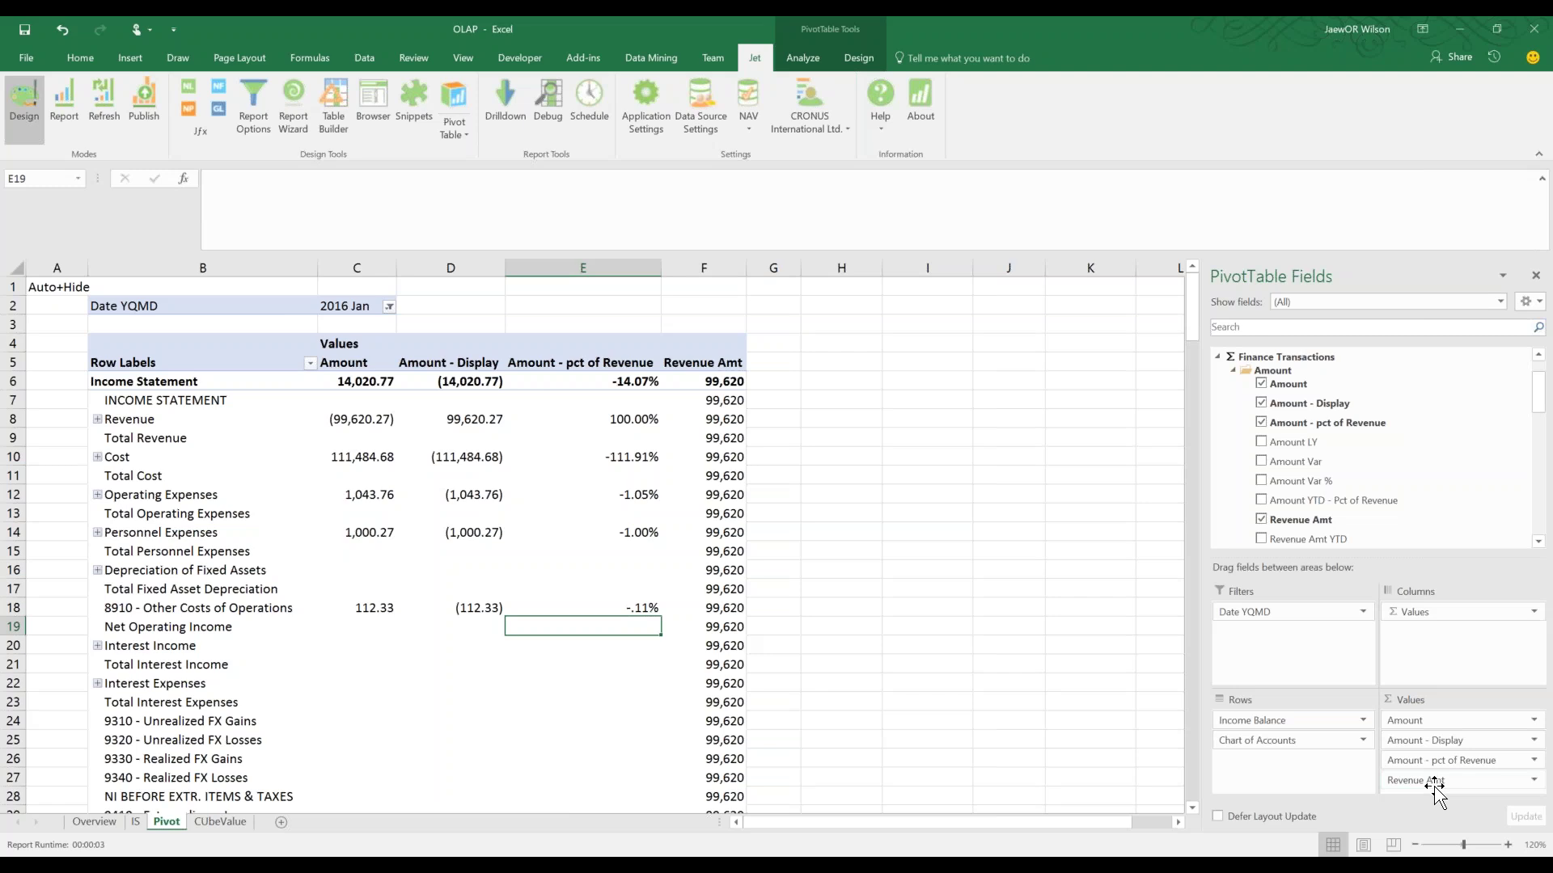
{"action": "left_click_drag", "start_coordinate": [1434, 789], "coordinate": [1447, 816]}
{"action": "left_click_drag", "start_coordinate": [1473, 763], "coordinate": [1472, 816]}
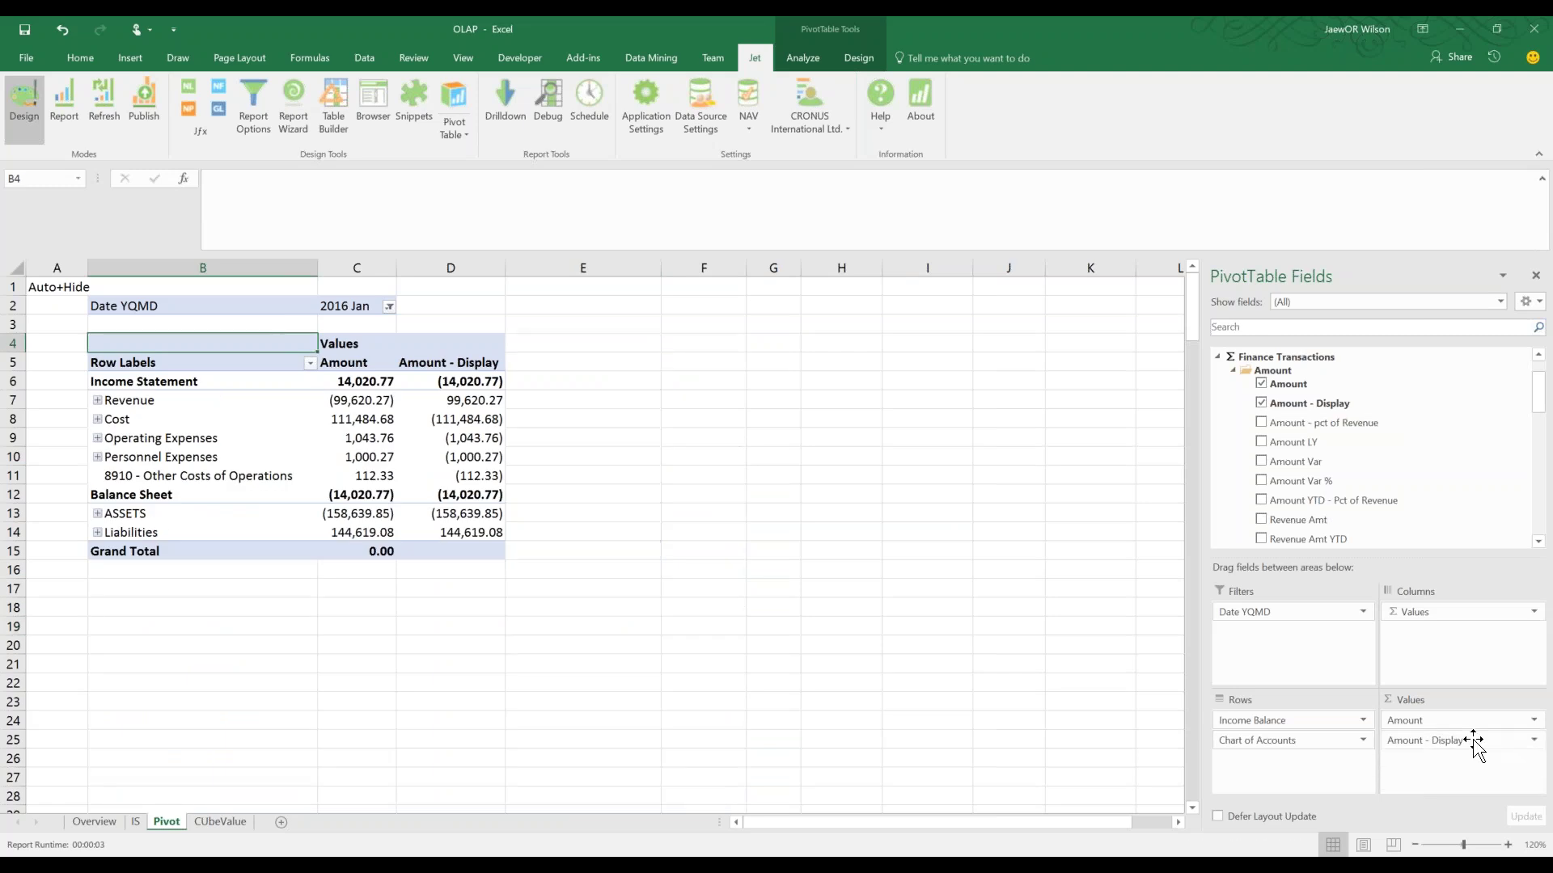
{"action": "left_click_drag", "start_coordinate": [1473, 740], "coordinate": [1052, 607]}
{"action": "left_click", "coordinate": [774, 530]}
Enter a formula in D6 dividing the PivotTable's Revenue amount by itself
{"action": "left_click", "coordinate": [470, 376]}
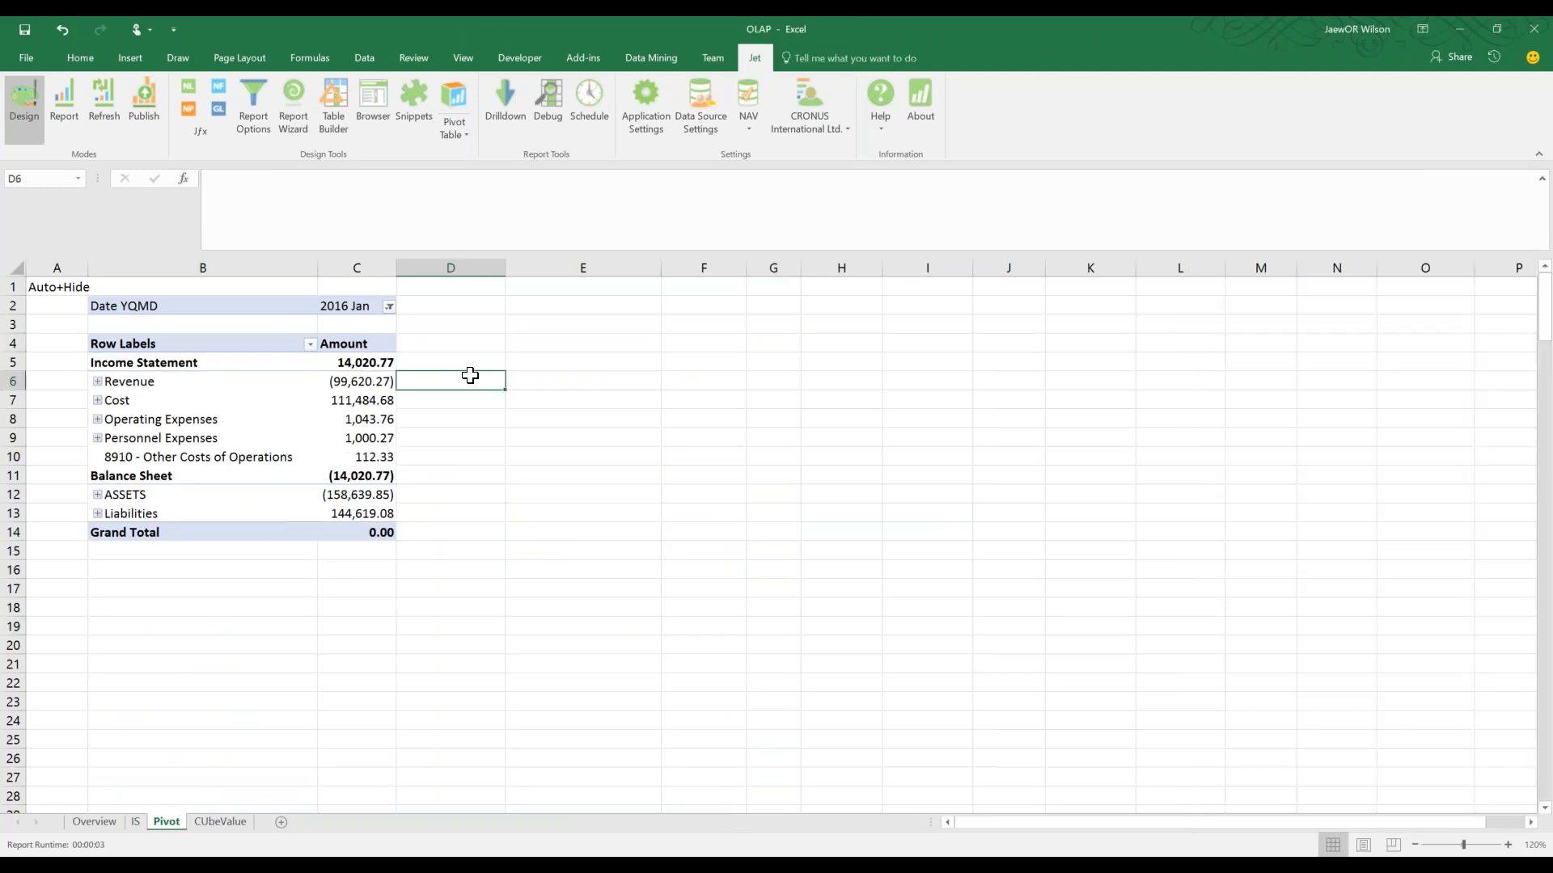
{"action": "type", "text": "="}
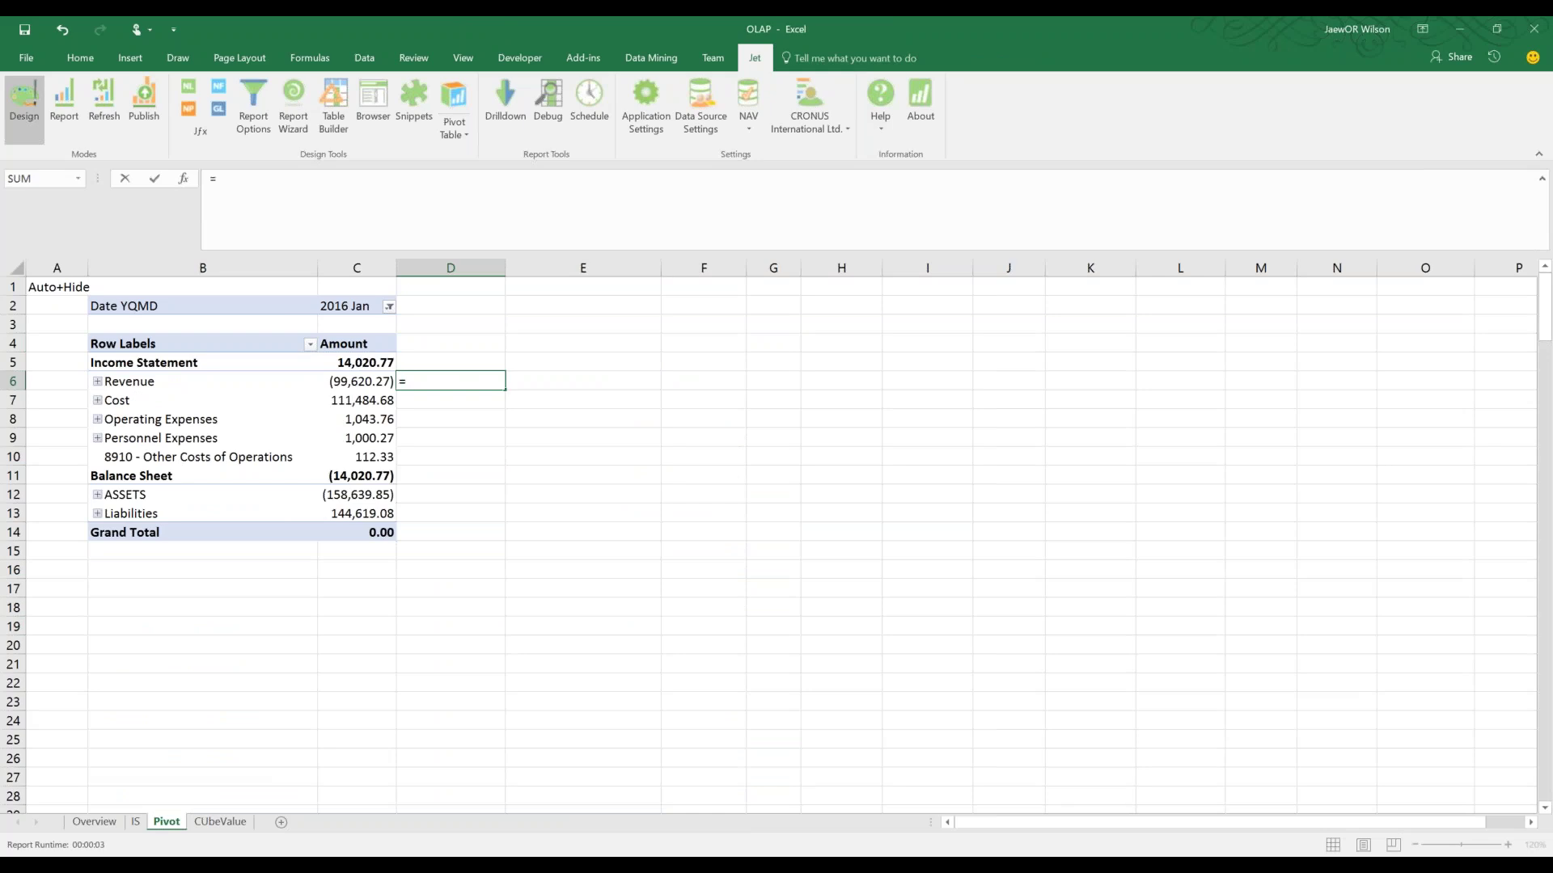
{"action": "left_click", "coordinate": [374, 381]}
{"action": "type", "text": "/"}
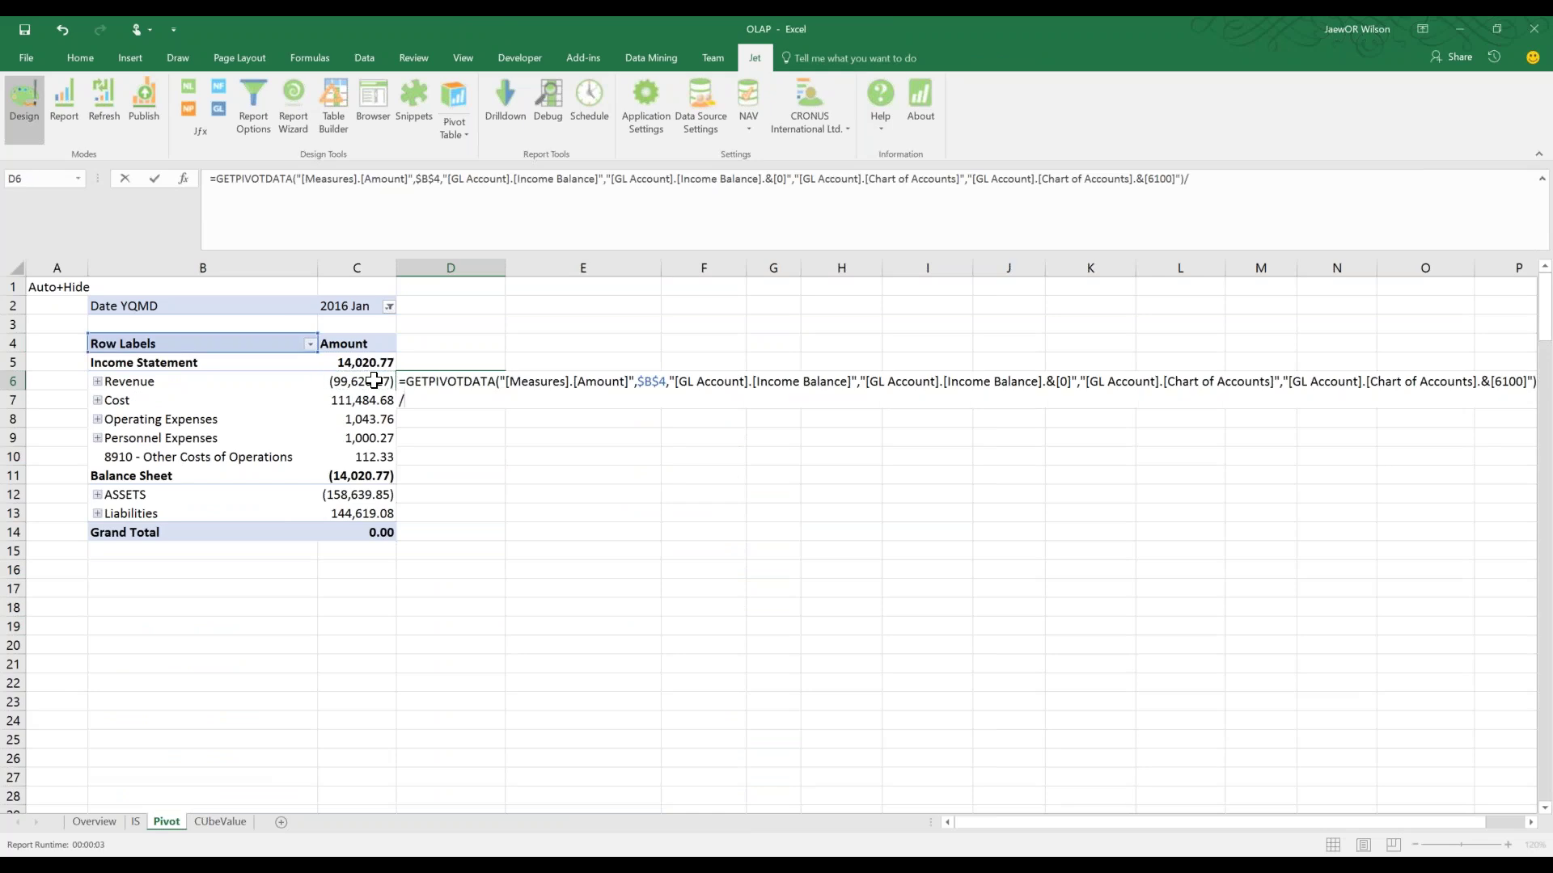
{"action": "left_click", "coordinate": [375, 381]}
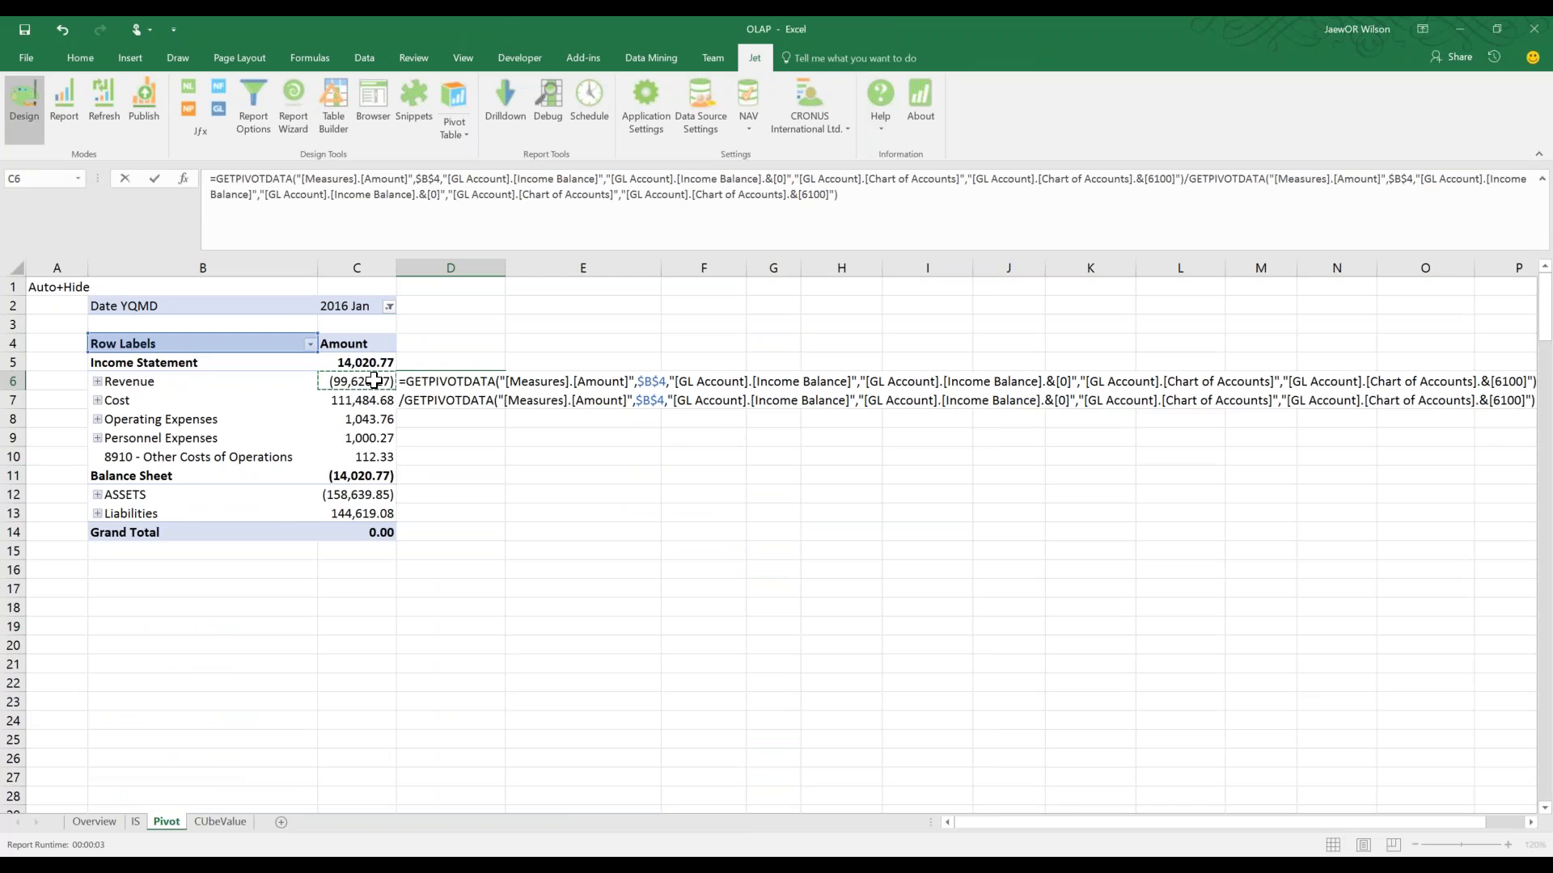
{"action": "key", "text": "Return"}
Enter a formula in D7 dividing the PivotTable's Cost amount by the Revenue amount
{"action": "left_click", "coordinate": [420, 383]}
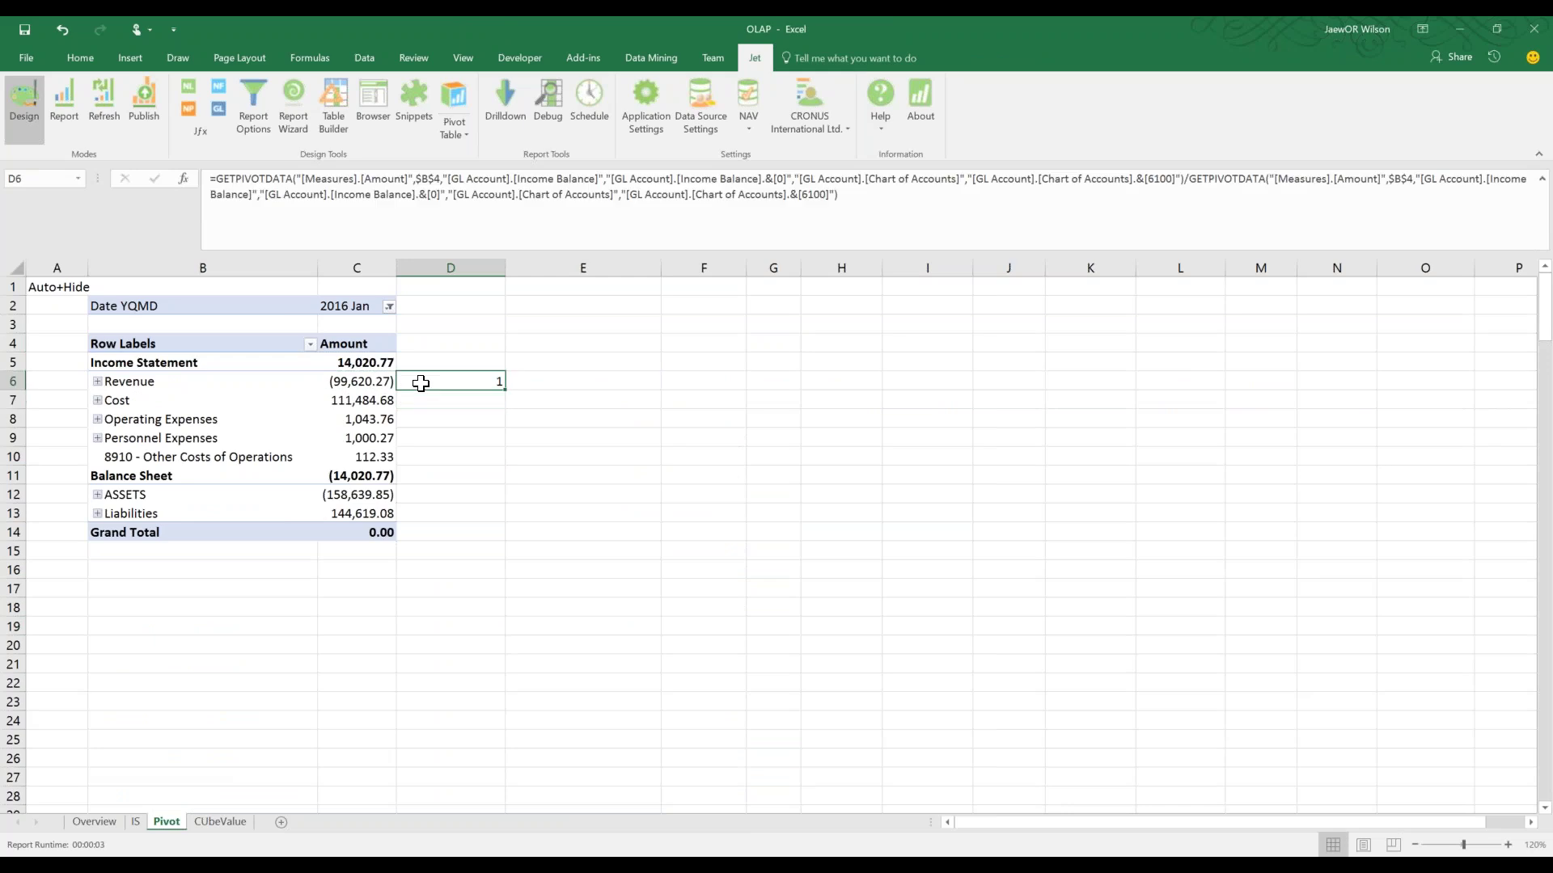
{"action": "key", "text": "Down"}
{"action": "type", "text": "="}
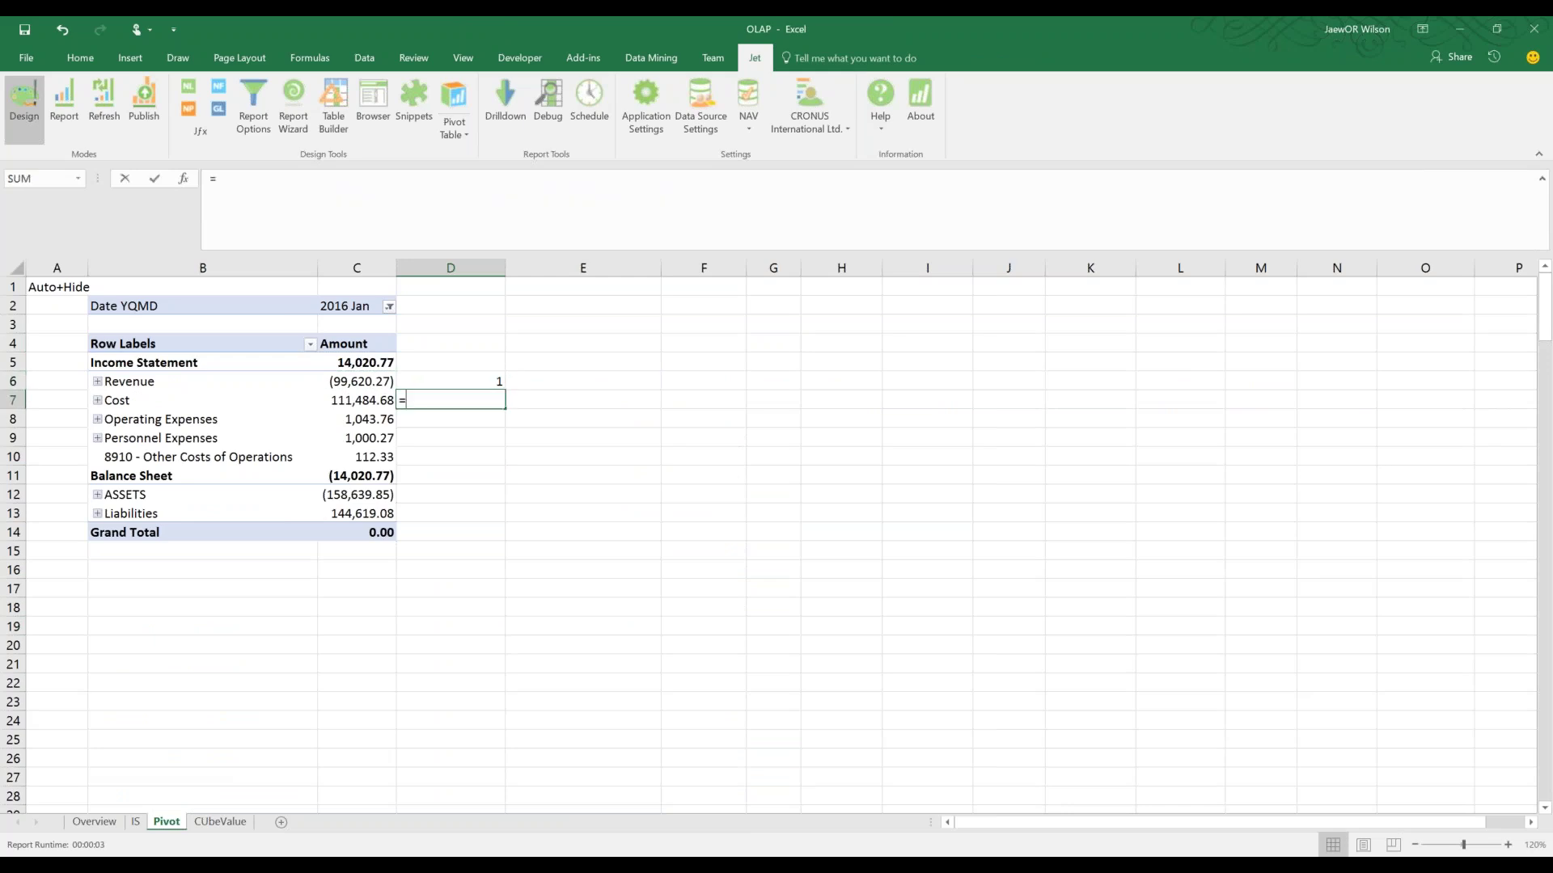
{"action": "left_click", "coordinate": [374, 393]}
{"action": "type", "text": "/"}
{"action": "left_click", "coordinate": [387, 382]}
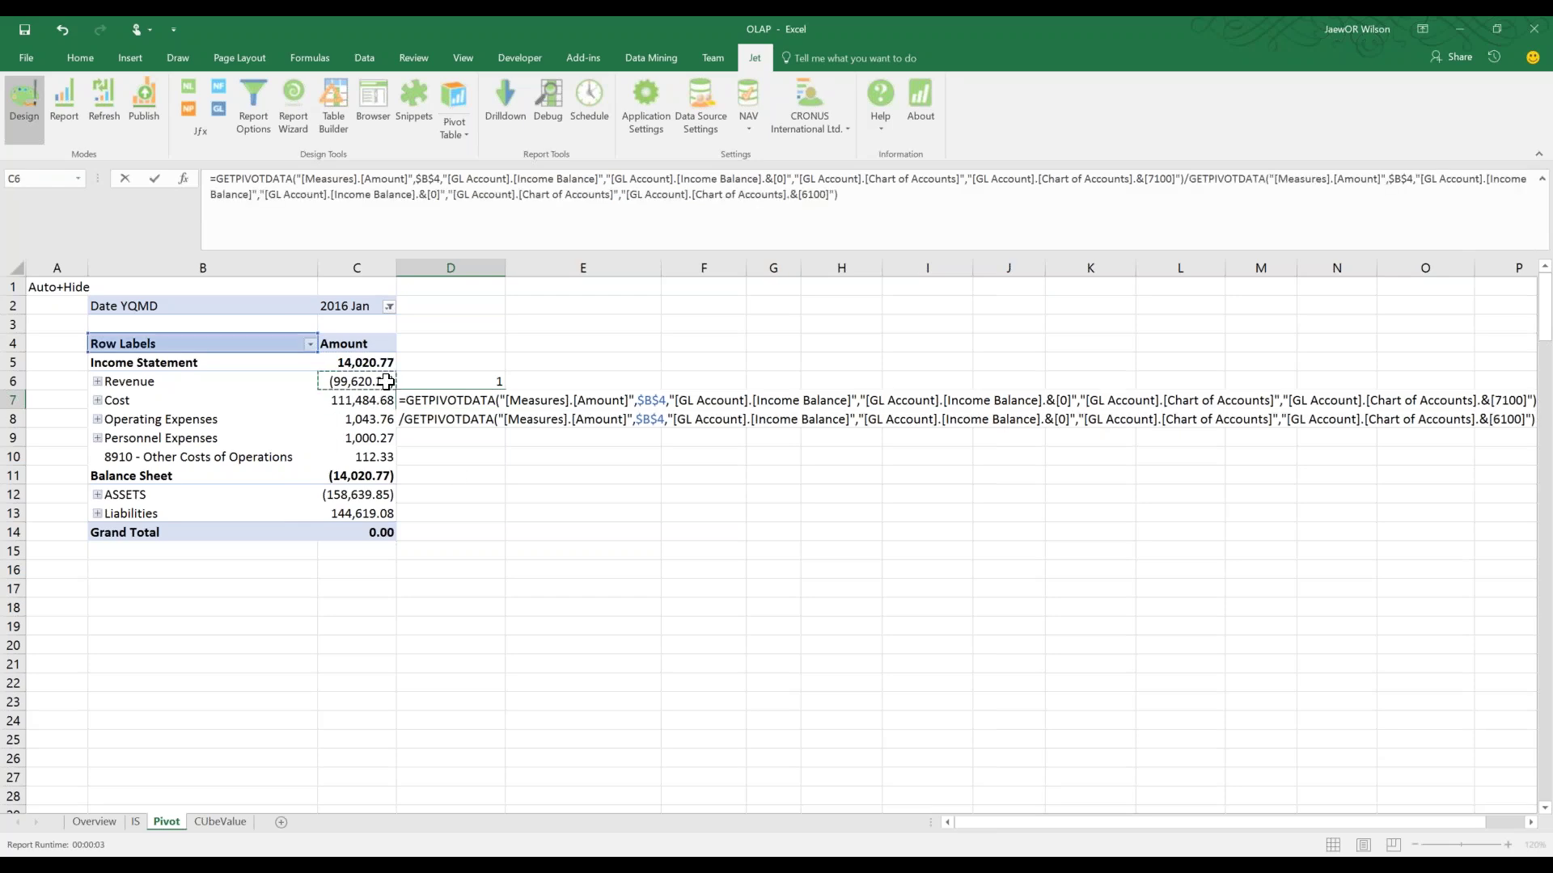
{"action": "key", "text": "Return"}
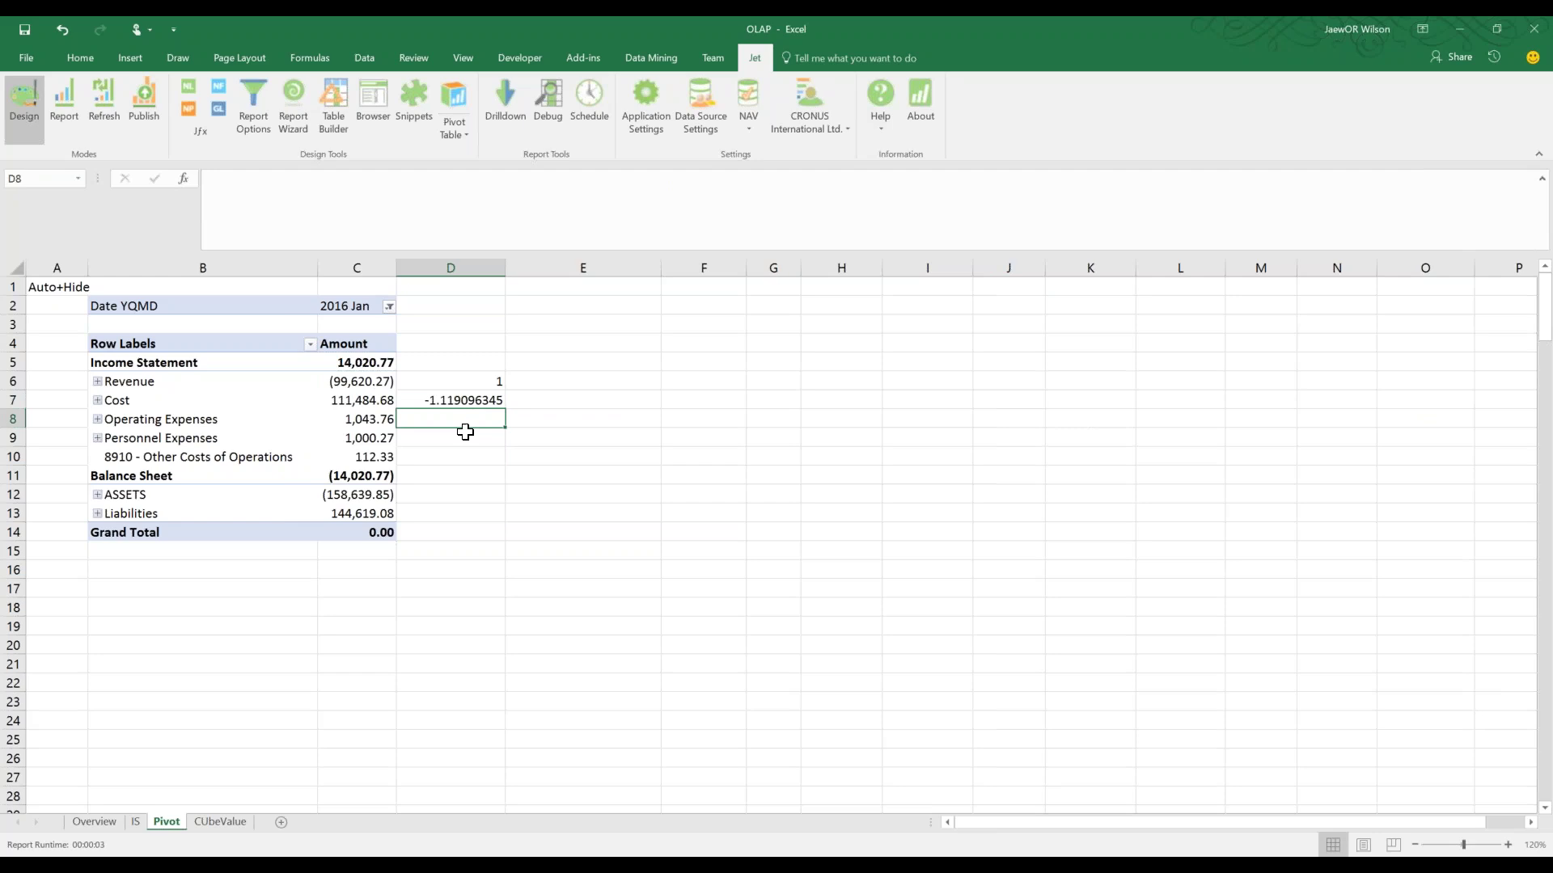
Expand Cost and Cost of Raw Materials in the PivotTable and compare the detail accounts with the formula cells in column D
{"action": "left_click_drag", "start_coordinate": [472, 383], "coordinate": [485, 399]}
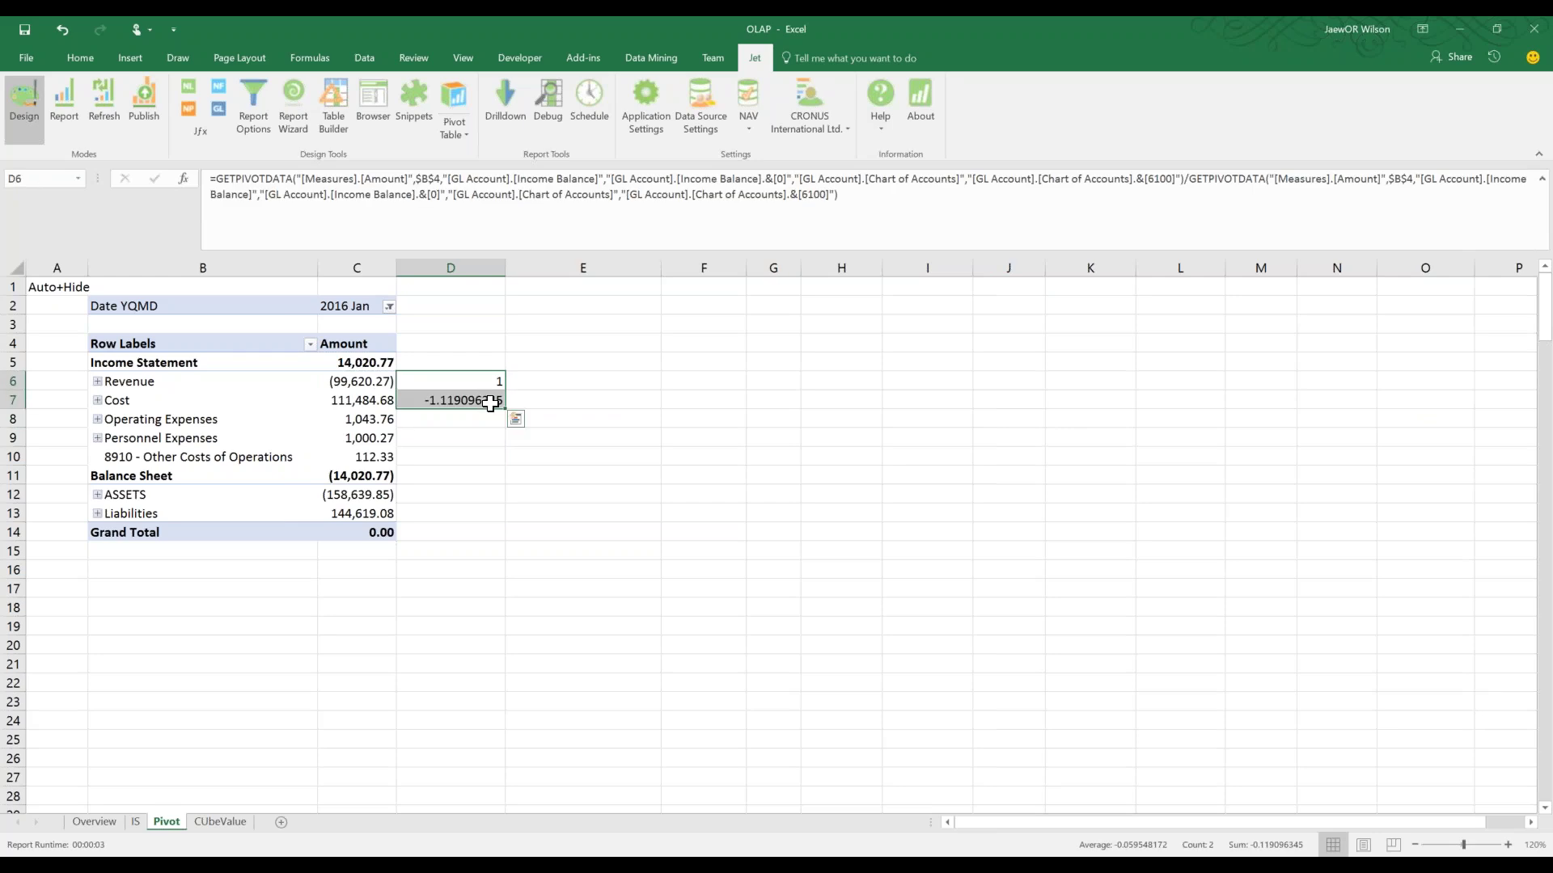
{"action": "left_click", "coordinate": [97, 401]}
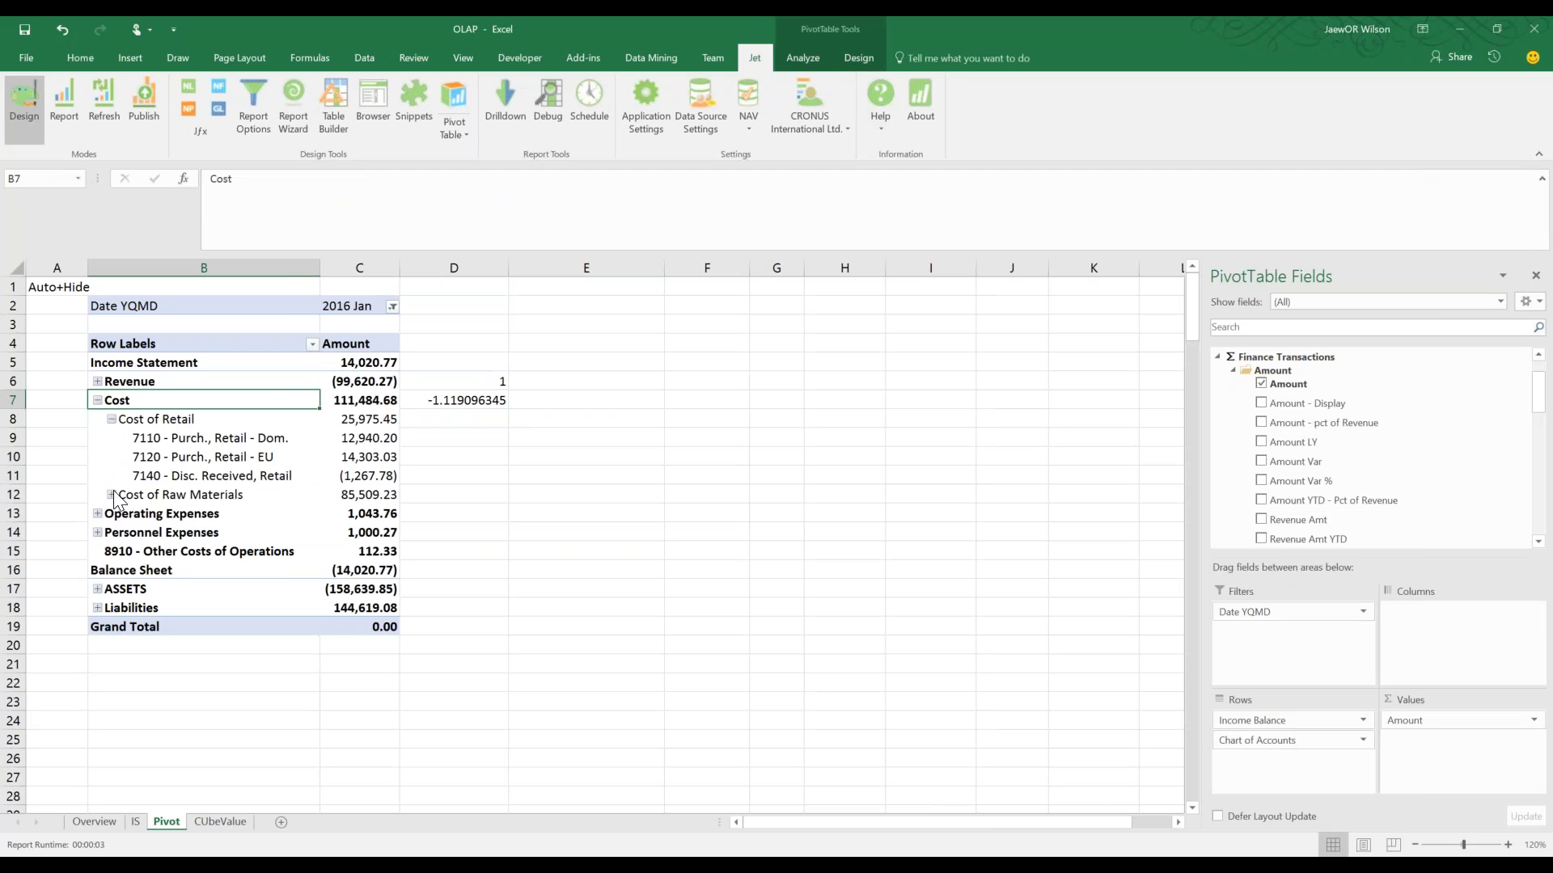
{"action": "left_click", "coordinate": [112, 495]}
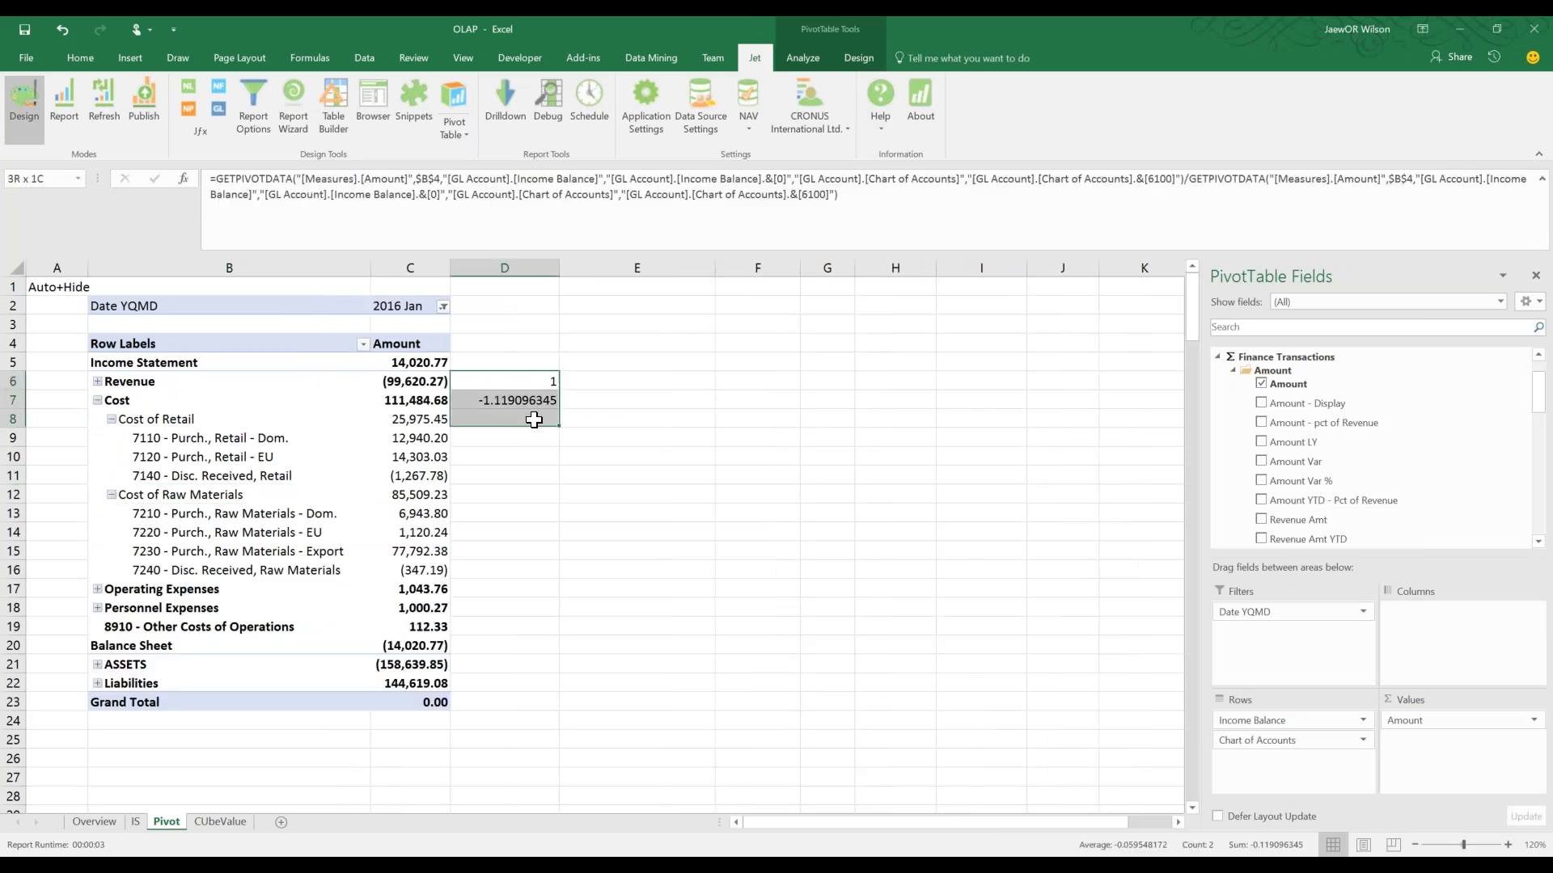
{"action": "left_click_drag", "start_coordinate": [516, 382], "coordinate": [534, 419]}
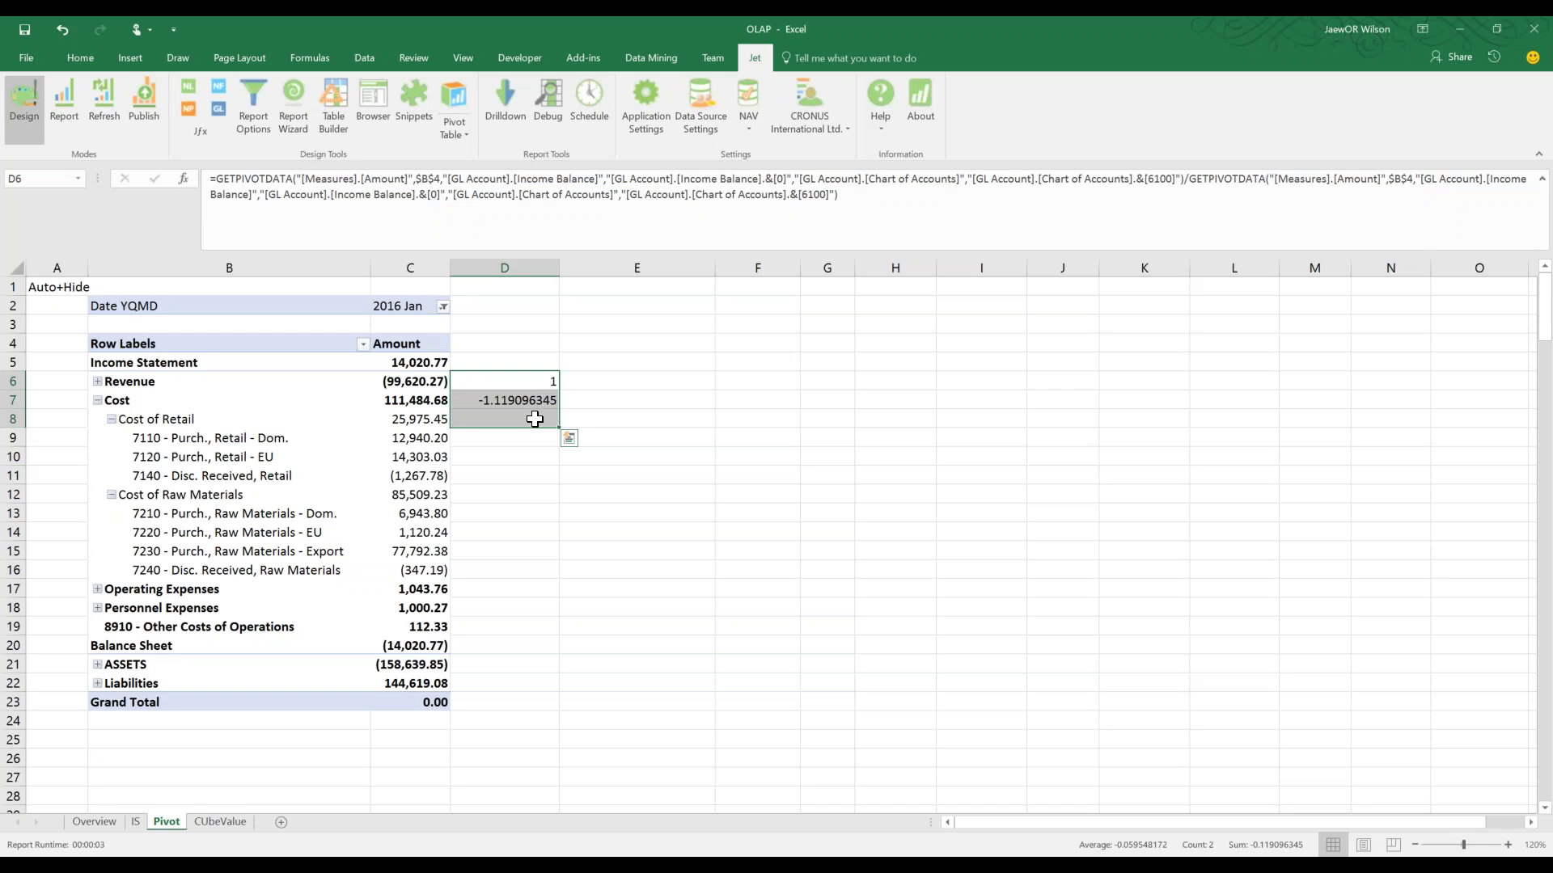
{"action": "left_click", "coordinate": [530, 418]}
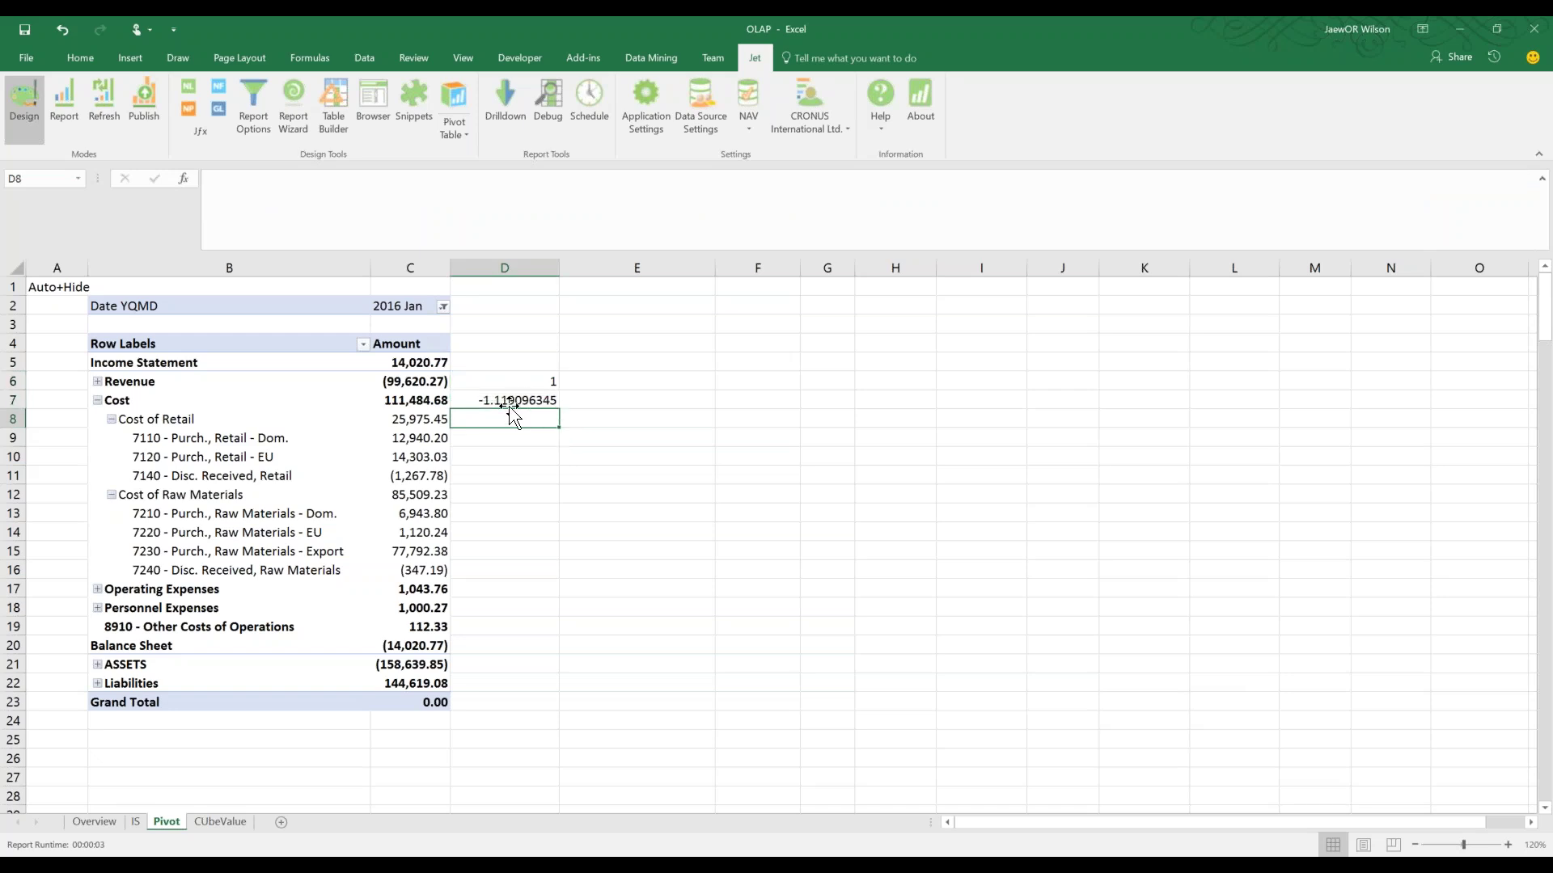
{"action": "left_click_drag", "start_coordinate": [510, 419], "coordinate": [527, 579]}
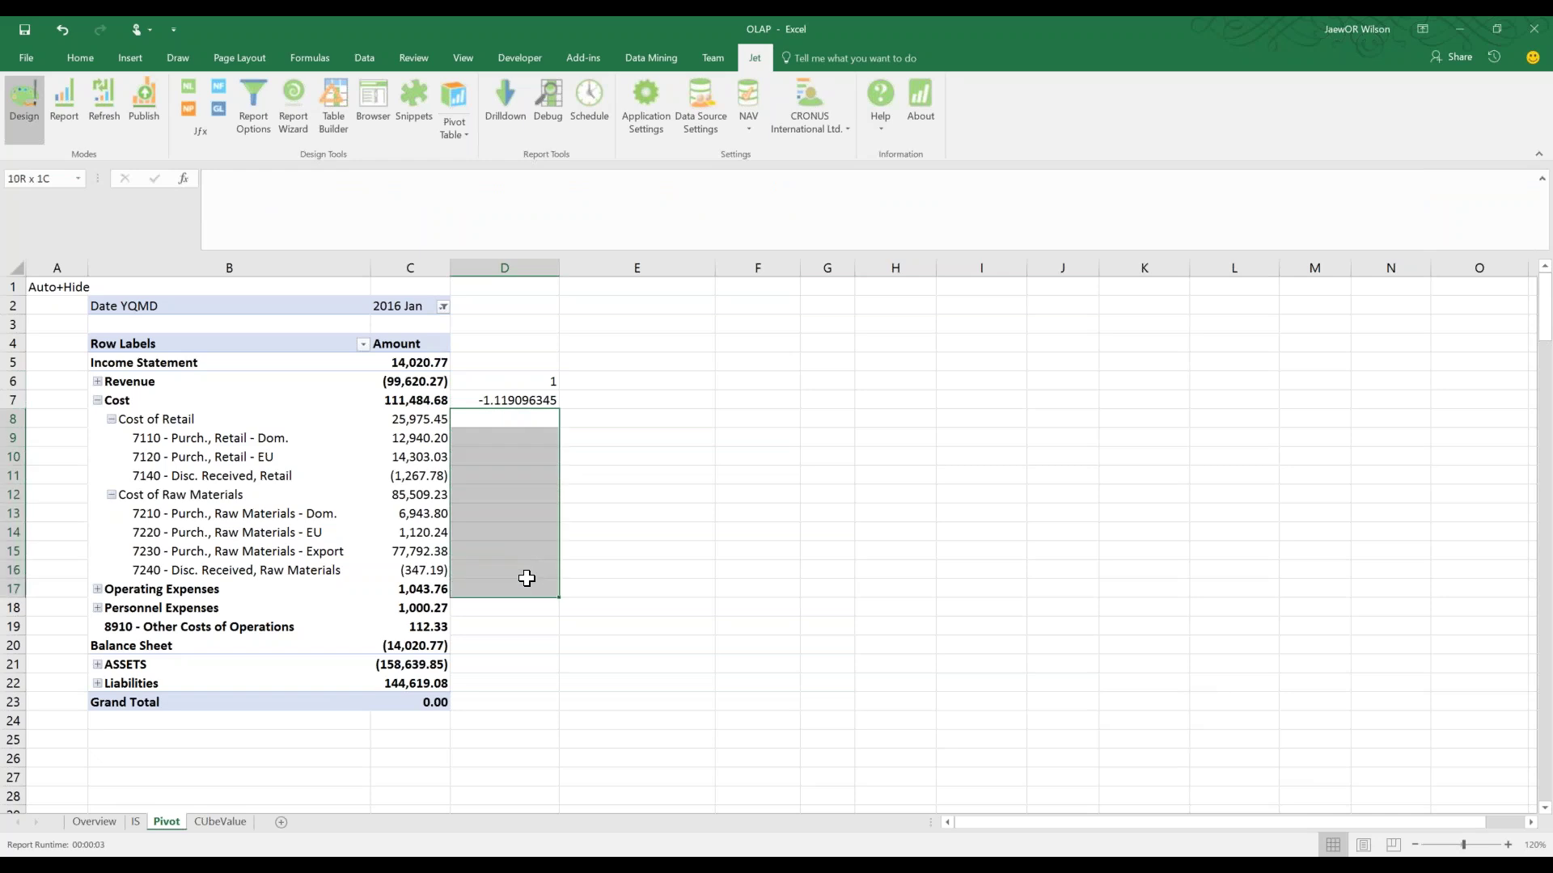
{"action": "left_click", "coordinate": [291, 550]}
{"action": "key", "text": "Down"}
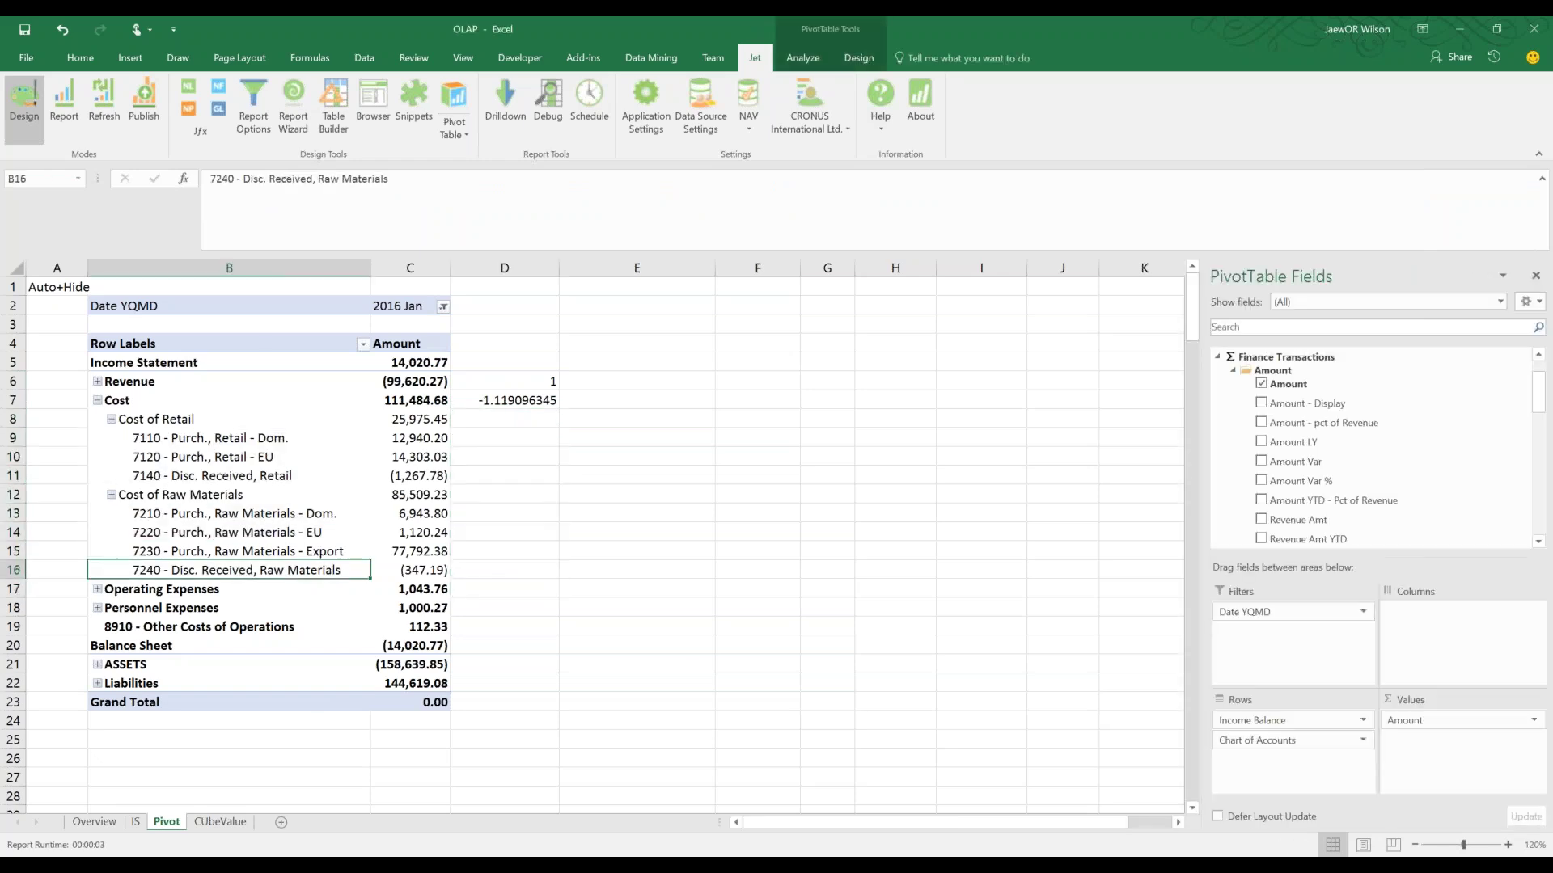
{"action": "left_click", "coordinate": [303, 532]}
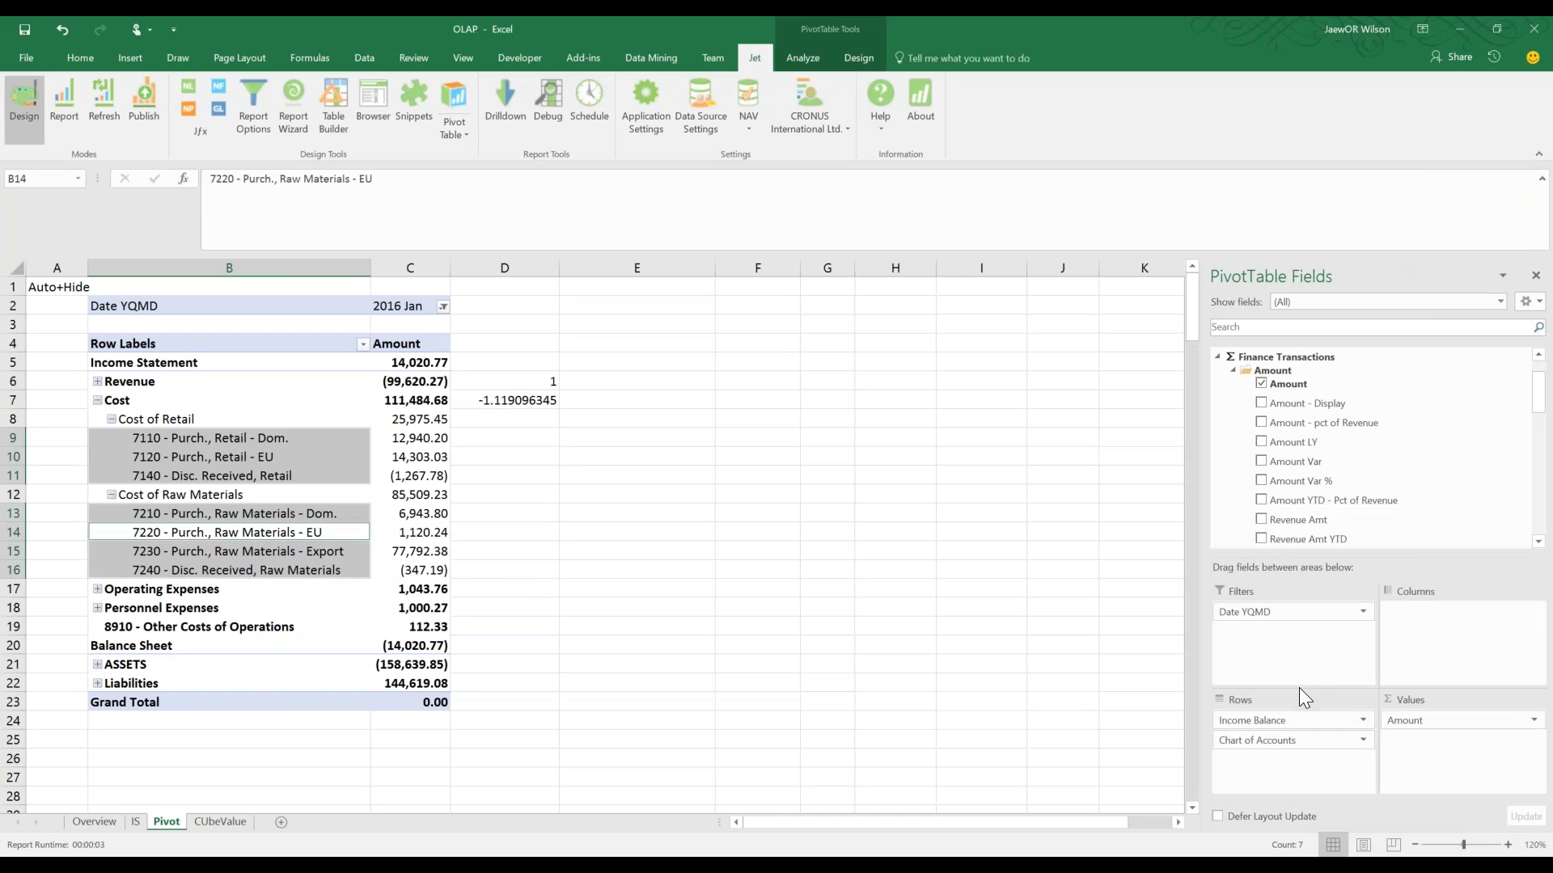
Try moving Date YQMD from the filters to the PivotTable's columns over the column D formulas, and undo the layout change
{"action": "left_click_drag", "start_coordinate": [1259, 618], "coordinate": [1494, 651]}
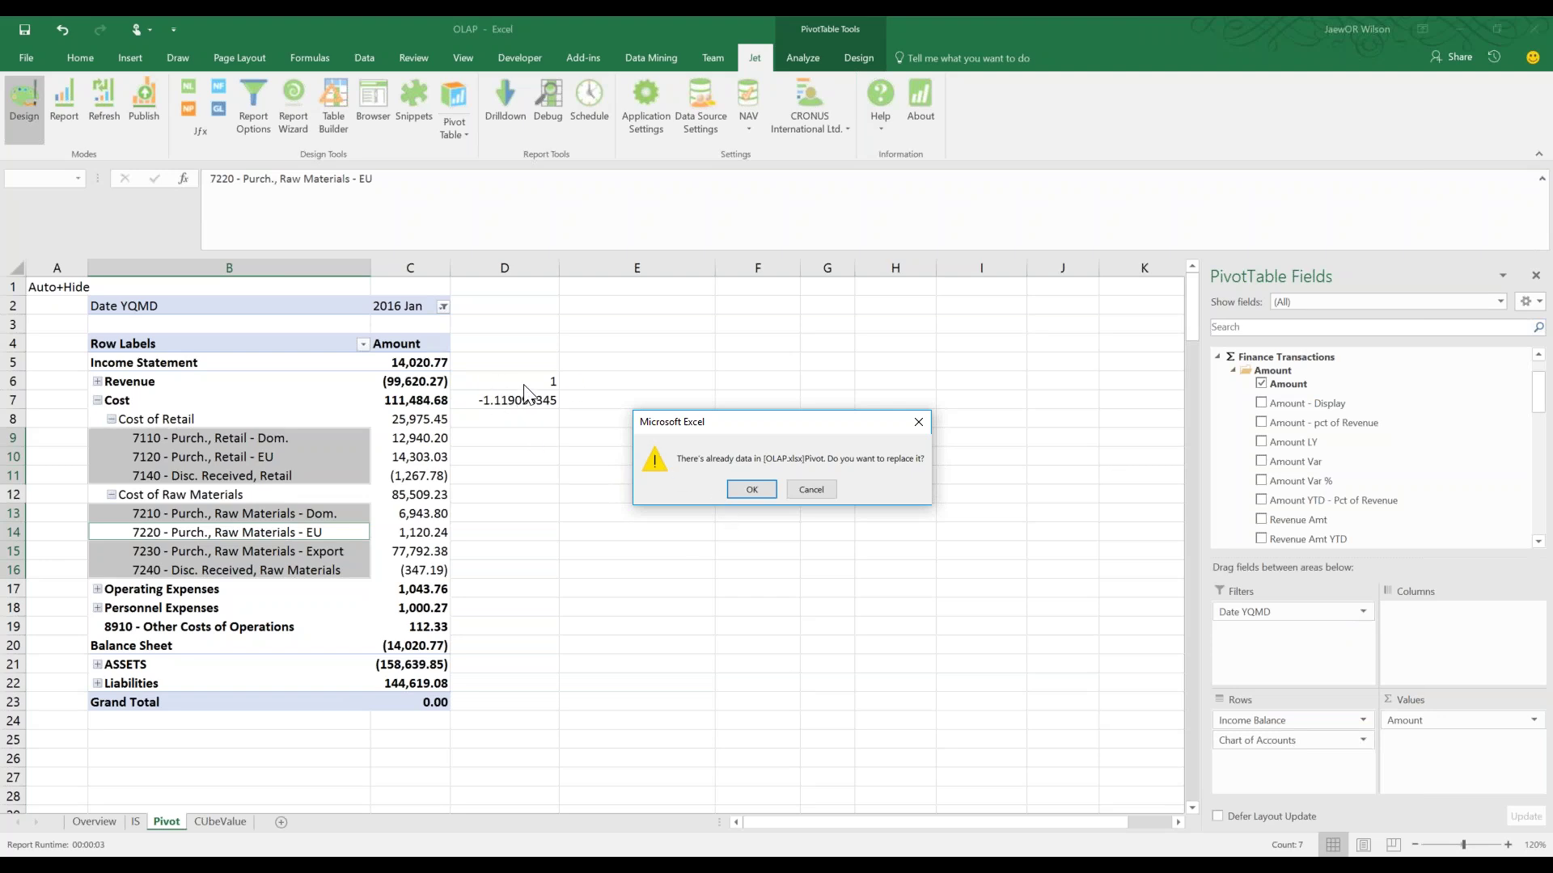
{"action": "left_click", "coordinate": [752, 490]}
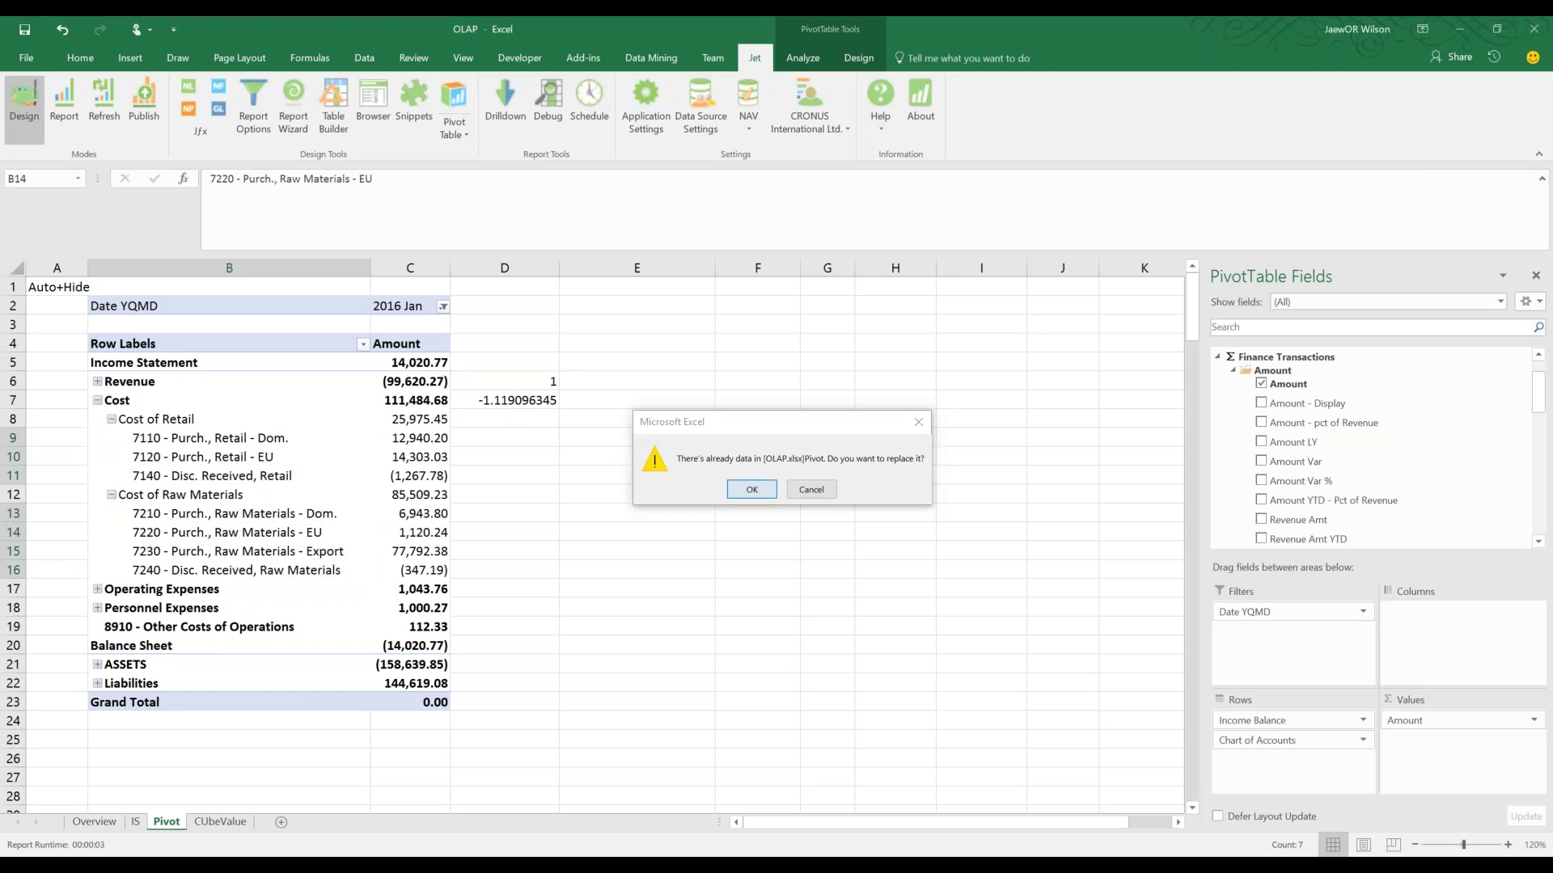
{"action": "left_click", "coordinate": [524, 267]}
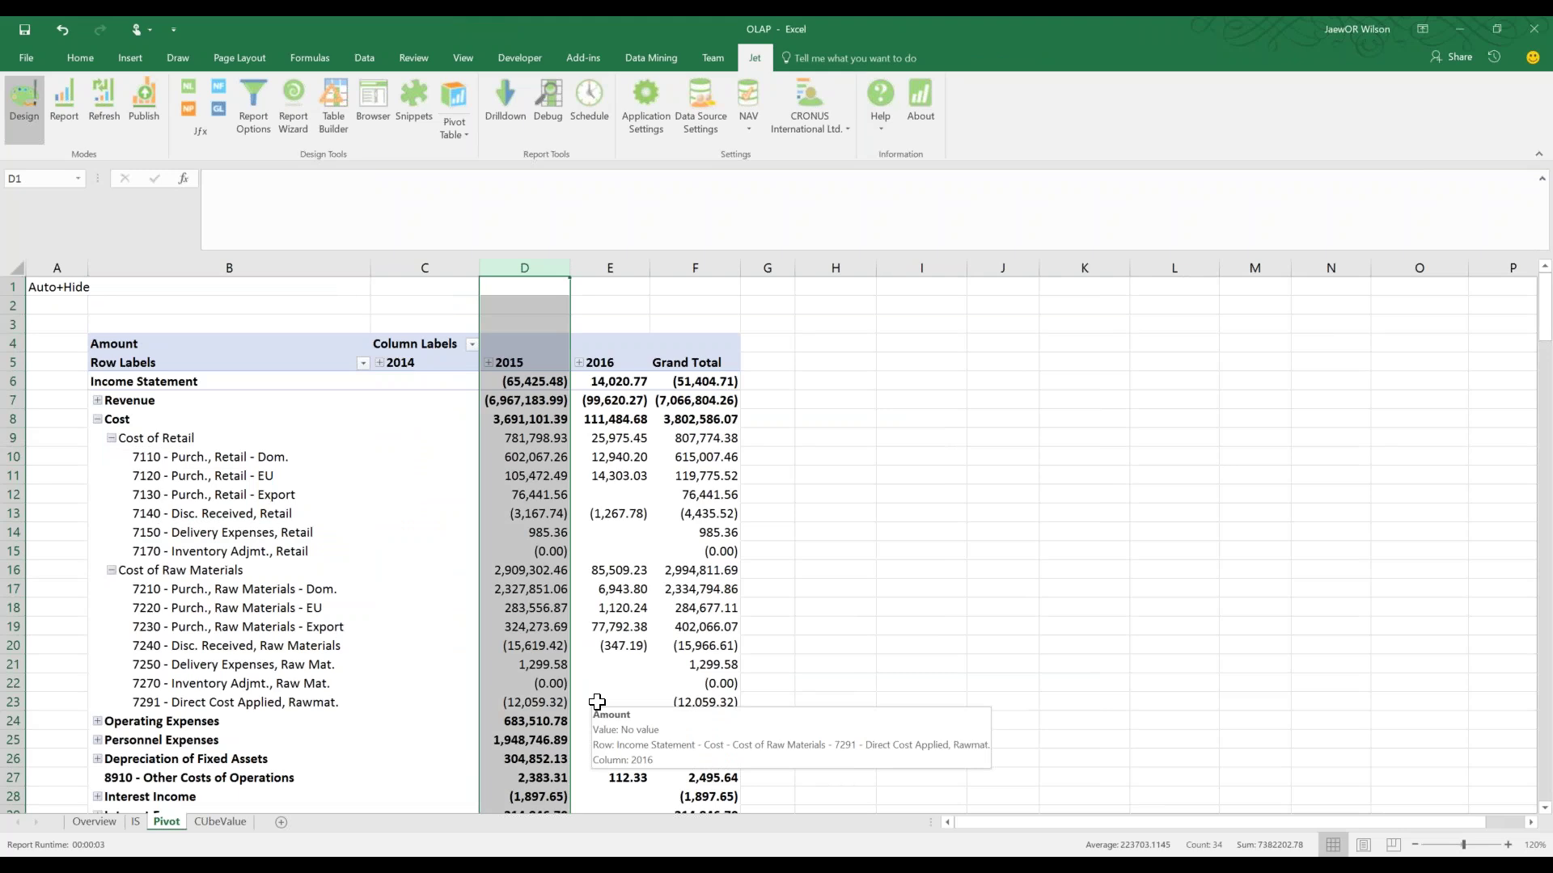
{"action": "key", "text": "ctrl+z"}
Inspect the GETPIVOTDATA formulas beside the PivotTable and the CUBEVALUE formulas in the Amount column of the CUbeValue sheet
{"action": "left_click", "coordinate": [502, 381]}
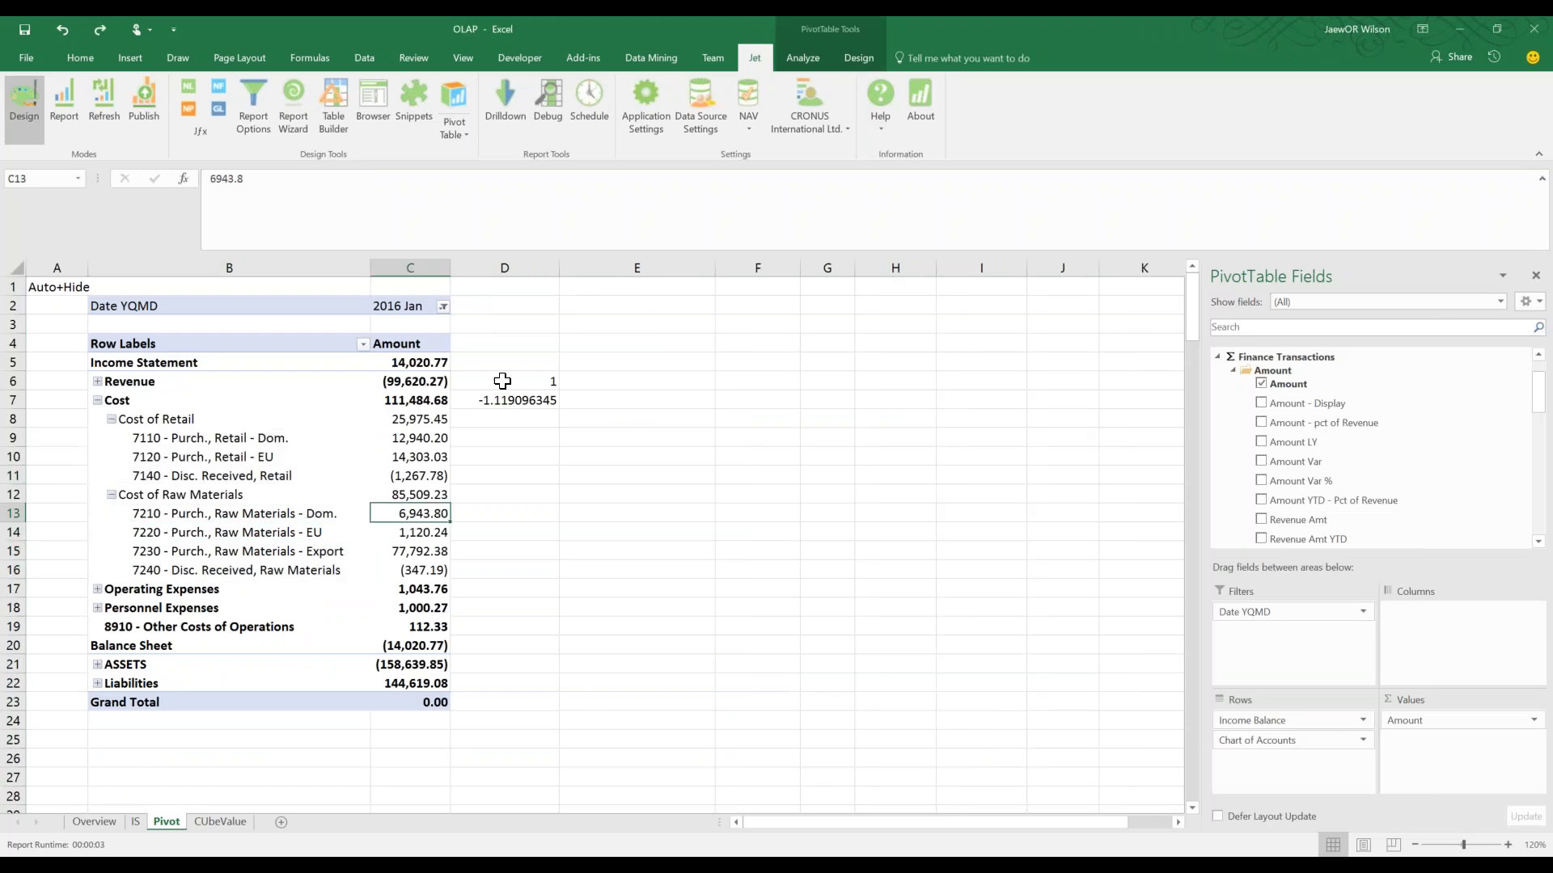
{"action": "left_click_drag", "start_coordinate": [523, 408], "coordinate": [526, 409]}
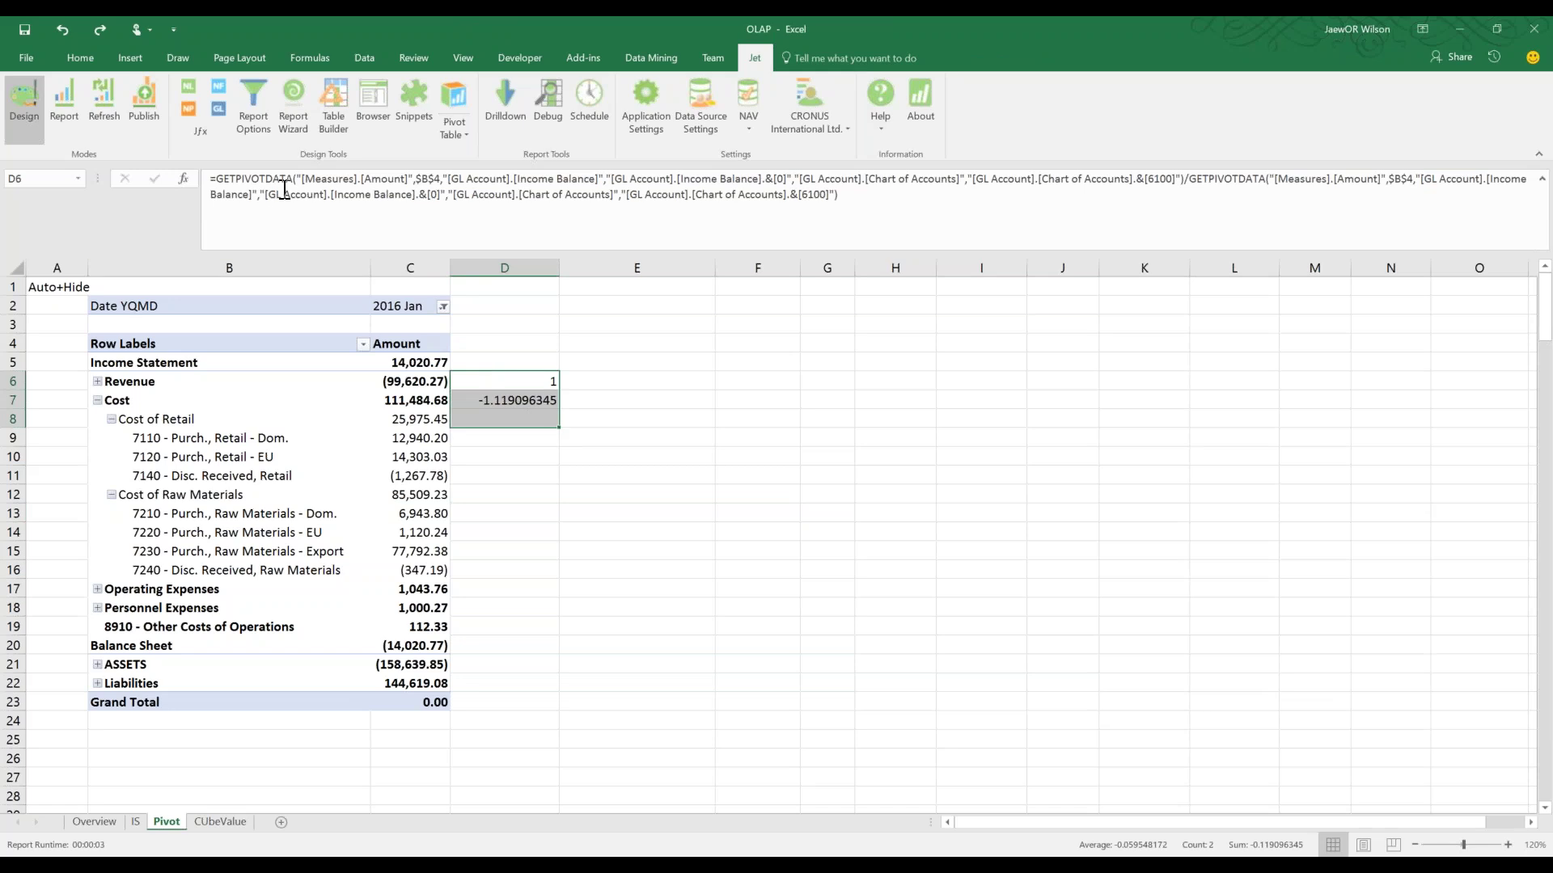
{"action": "left_click", "coordinate": [391, 420]}
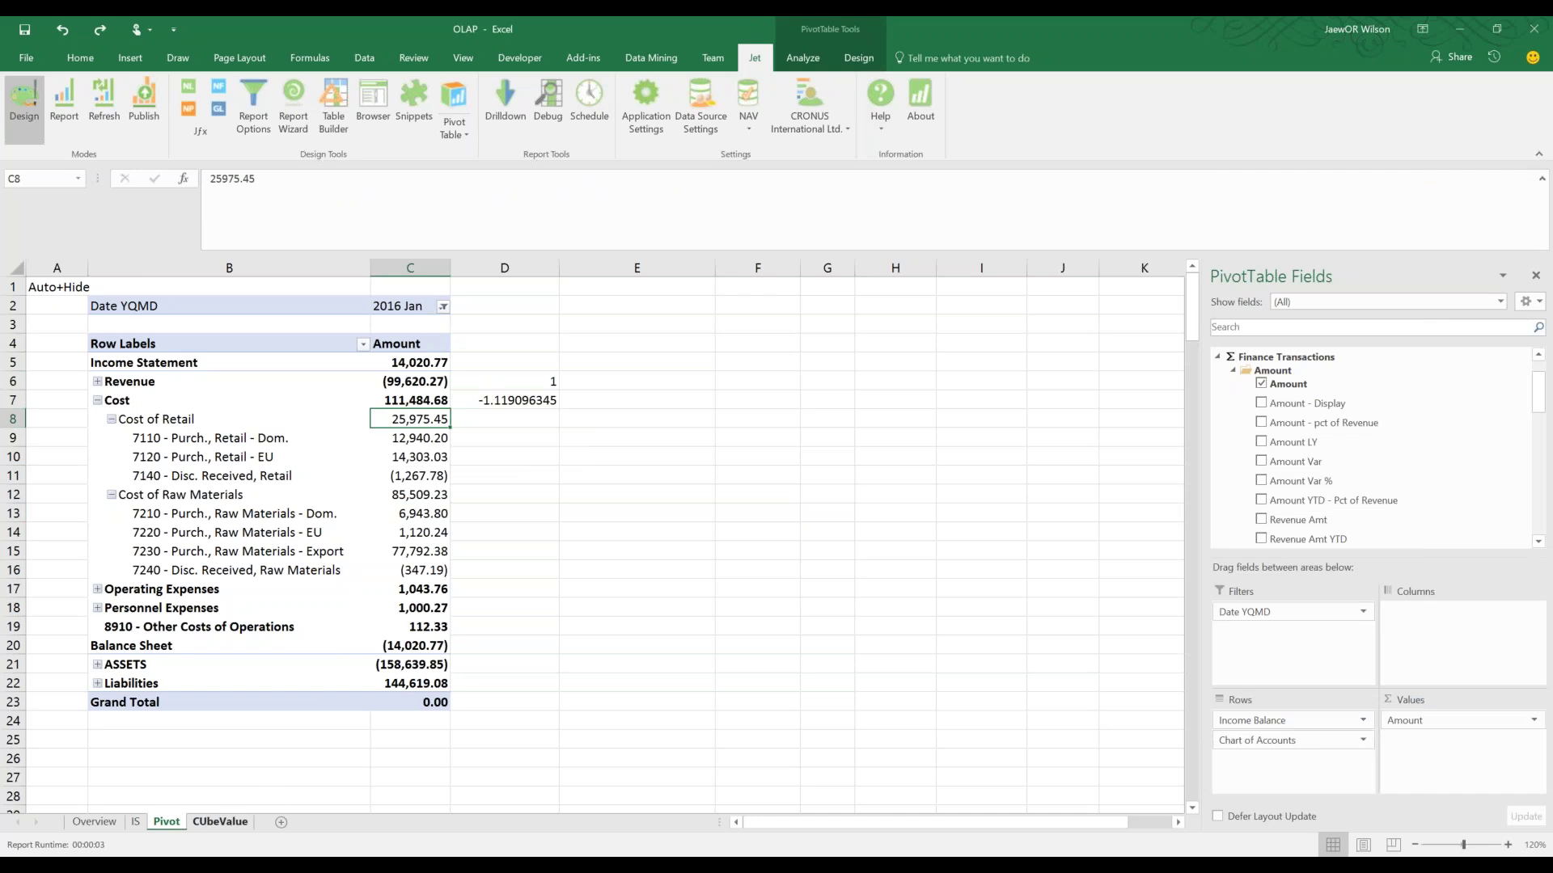
{"action": "left_click", "coordinate": [212, 821]}
{"action": "left_click", "coordinate": [173, 360]}
{"action": "left_click", "coordinate": [150, 381]}
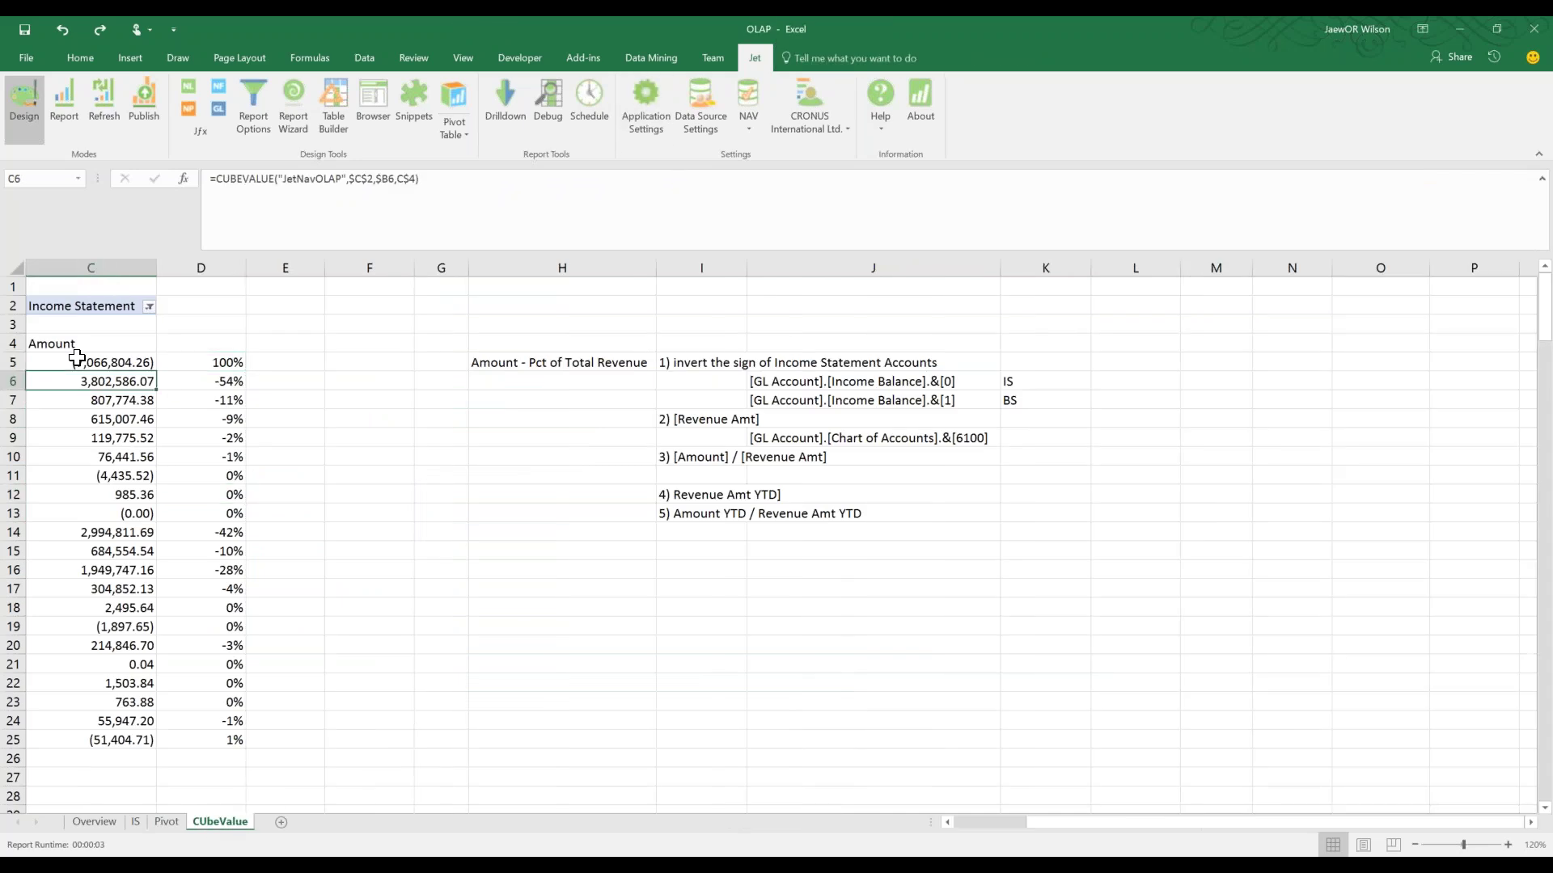
Examine the CUBEMEMBER row labels and the CUBEVALUE amounts from Revenue down to Grand Total on the CUbeValue sheet
{"action": "key", "text": "Left"}
{"action": "key", "text": "Left"}
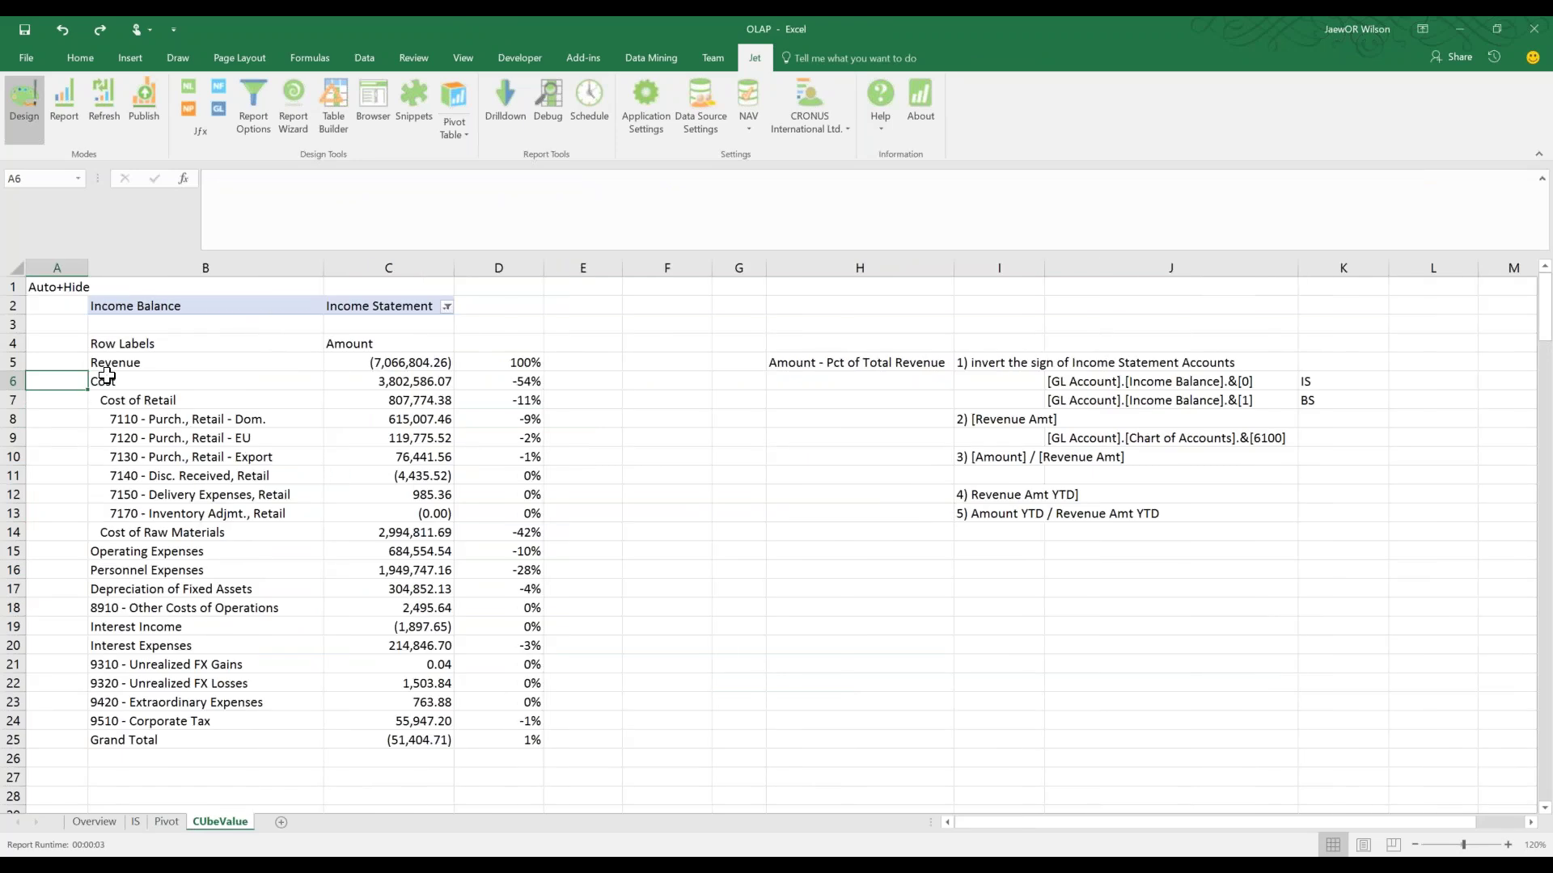
{"action": "left_click", "coordinate": [146, 384]}
{"action": "left_click", "coordinate": [417, 412]}
{"action": "left_click", "coordinate": [363, 471]}
{"action": "left_click", "coordinate": [420, 419]}
{"action": "left_click_drag", "start_coordinate": [421, 363], "coordinate": [442, 737]}
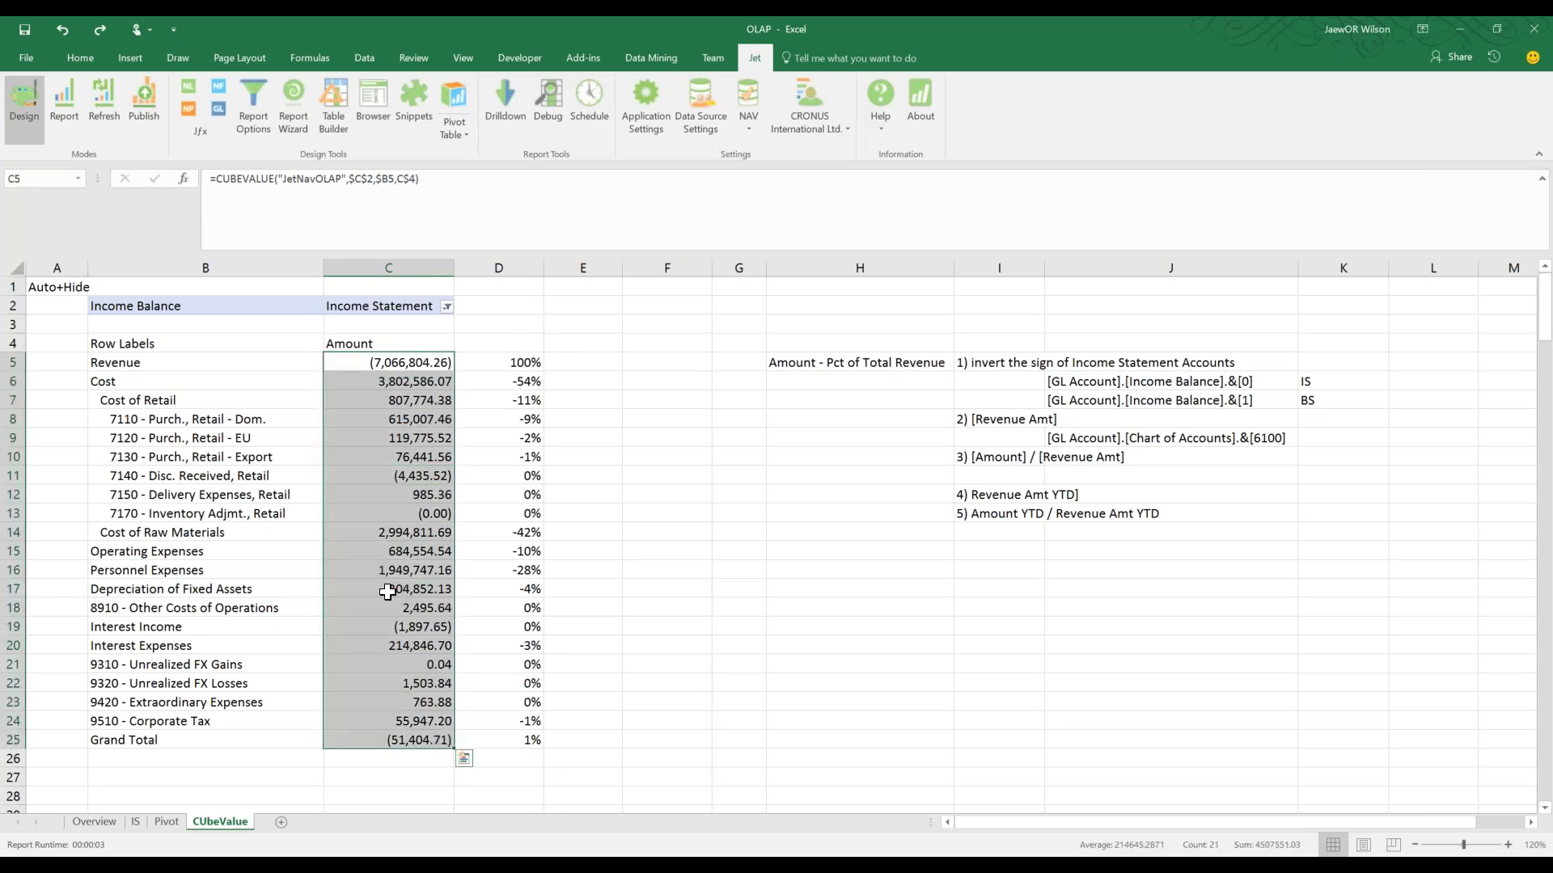
{"action": "left_click", "coordinate": [362, 514]}
{"action": "left_click_drag", "start_coordinate": [167, 361], "coordinate": [421, 719]}
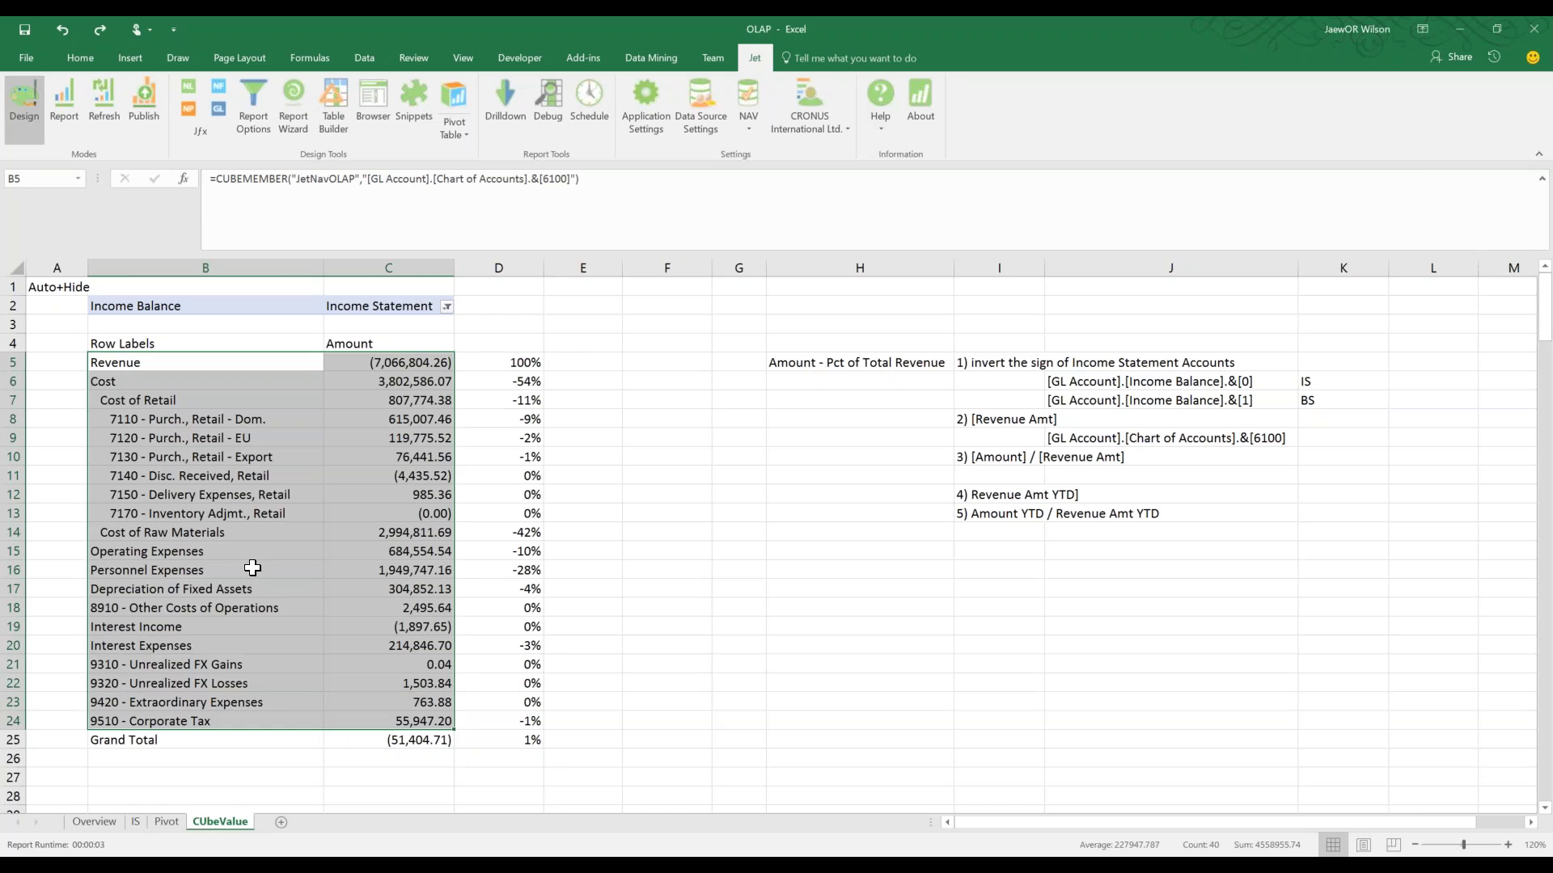
Inspect the percentage formula in D5 and compare the CUbeValue layout with the account rows on the IS sheet
{"action": "left_click", "coordinate": [513, 357]}
{"action": "double_click", "coordinate": [513, 358]}
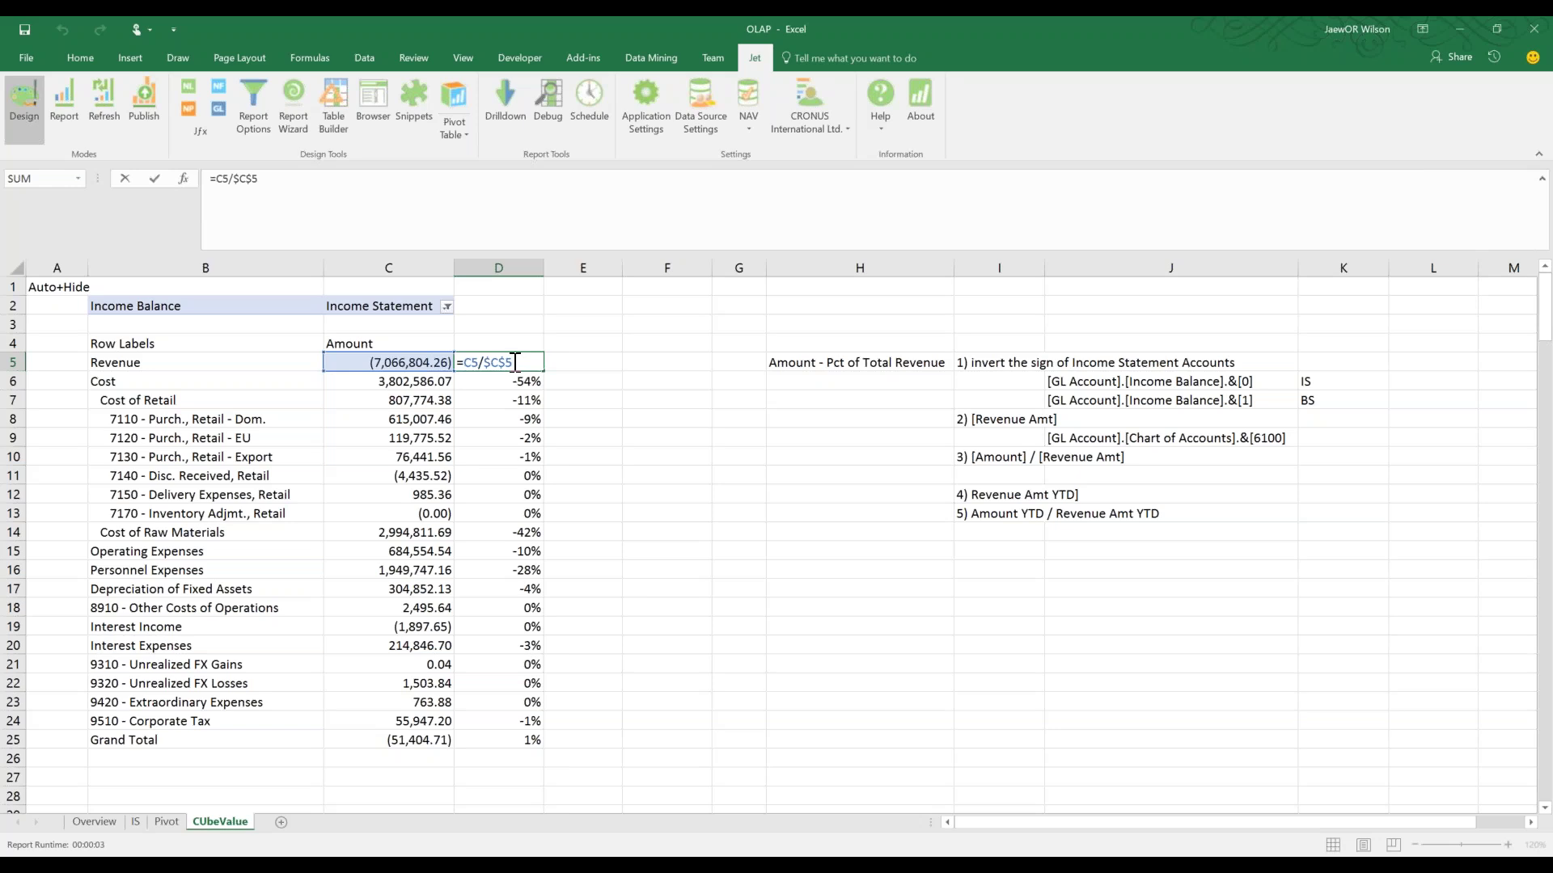
{"action": "key", "text": "Return"}
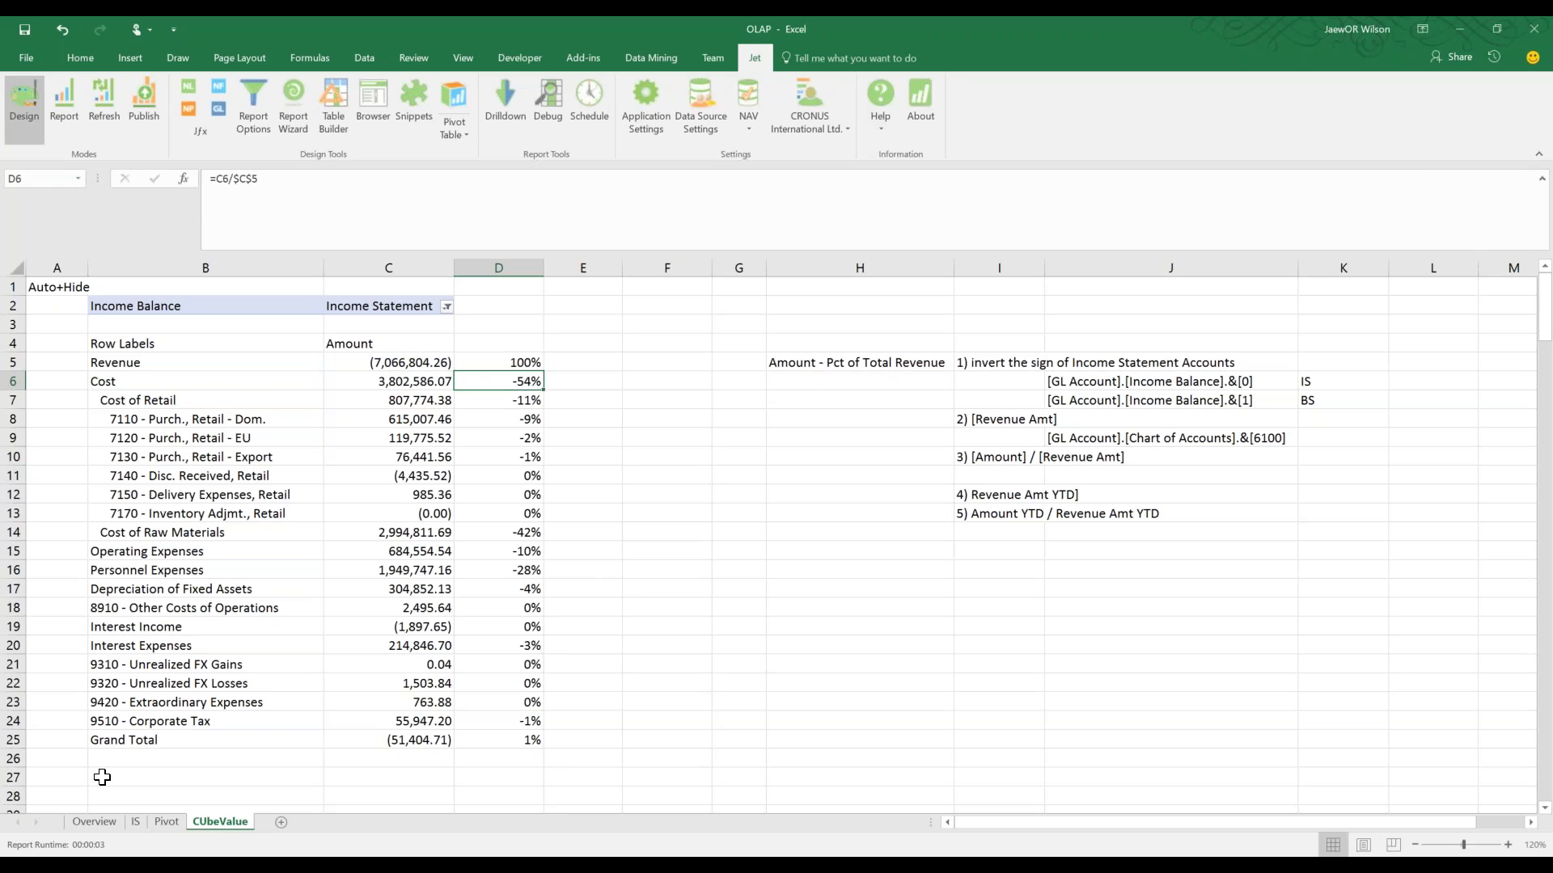
{"action": "left_click", "coordinate": [136, 821]}
{"action": "left_click_drag", "start_coordinate": [281, 502], "coordinate": [950, 697]}
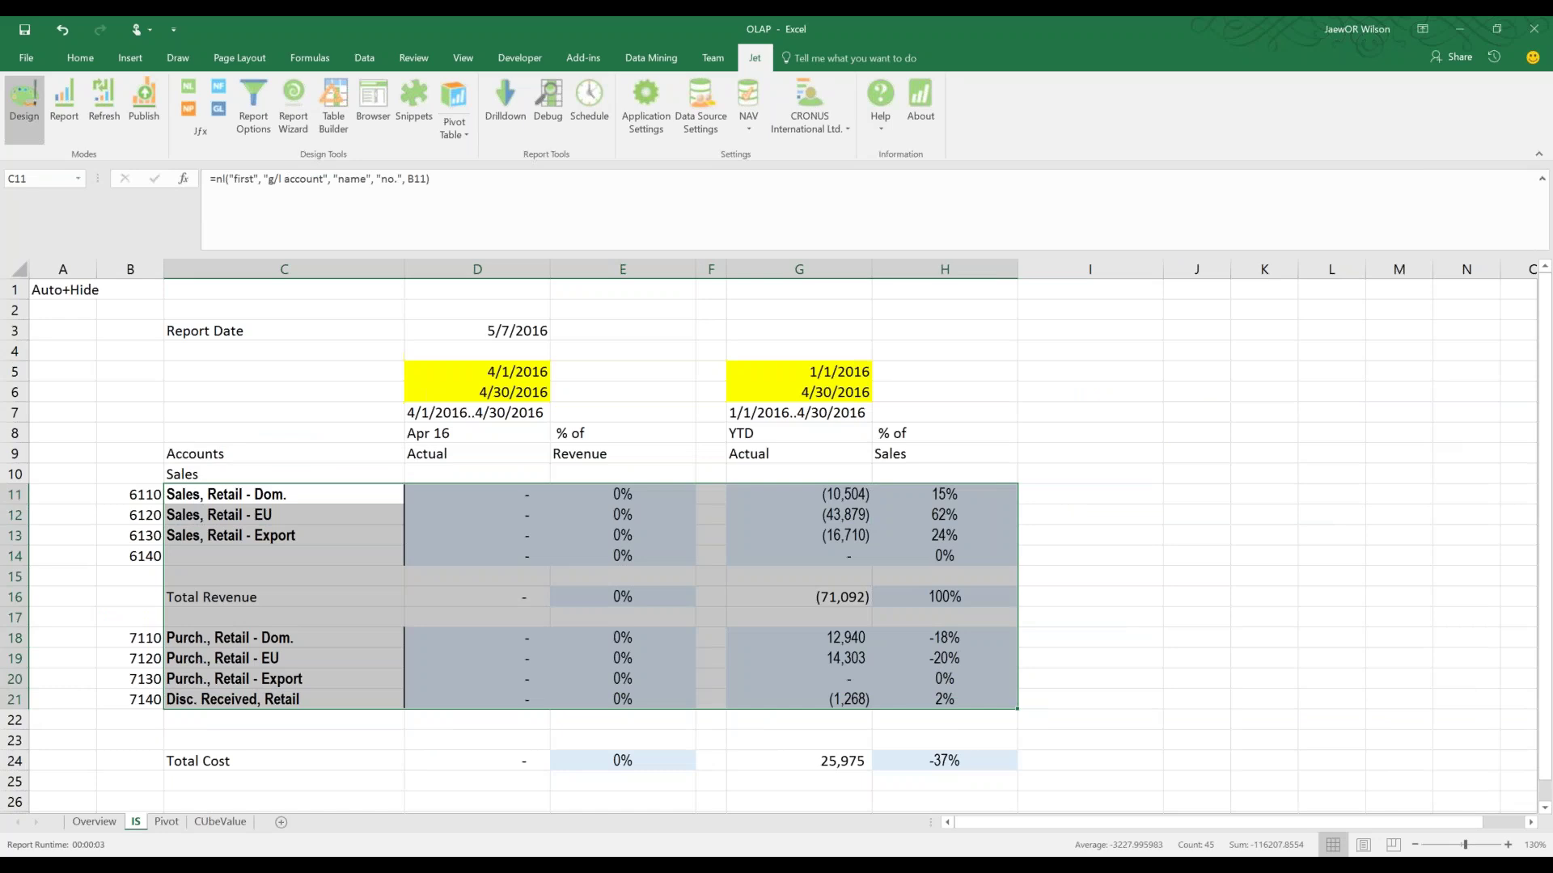
{"action": "left_click", "coordinate": [226, 824]}
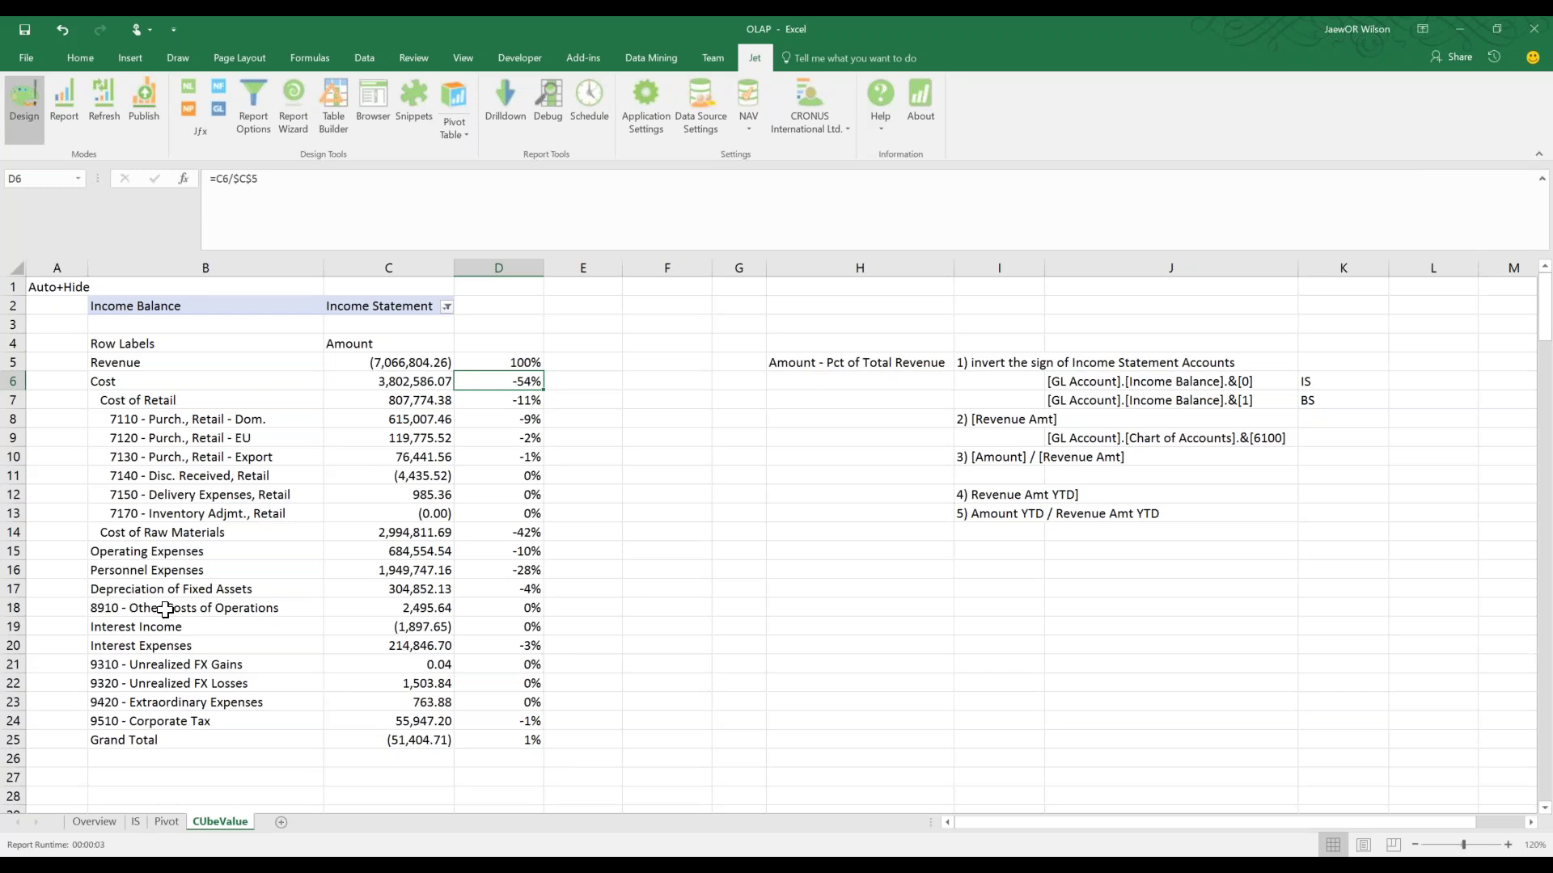
Add the Amount - pct of Revenue measure to the PivotTable on the Pivot sheet and check its values beside the amounts
{"action": "left_click", "coordinate": [167, 822]}
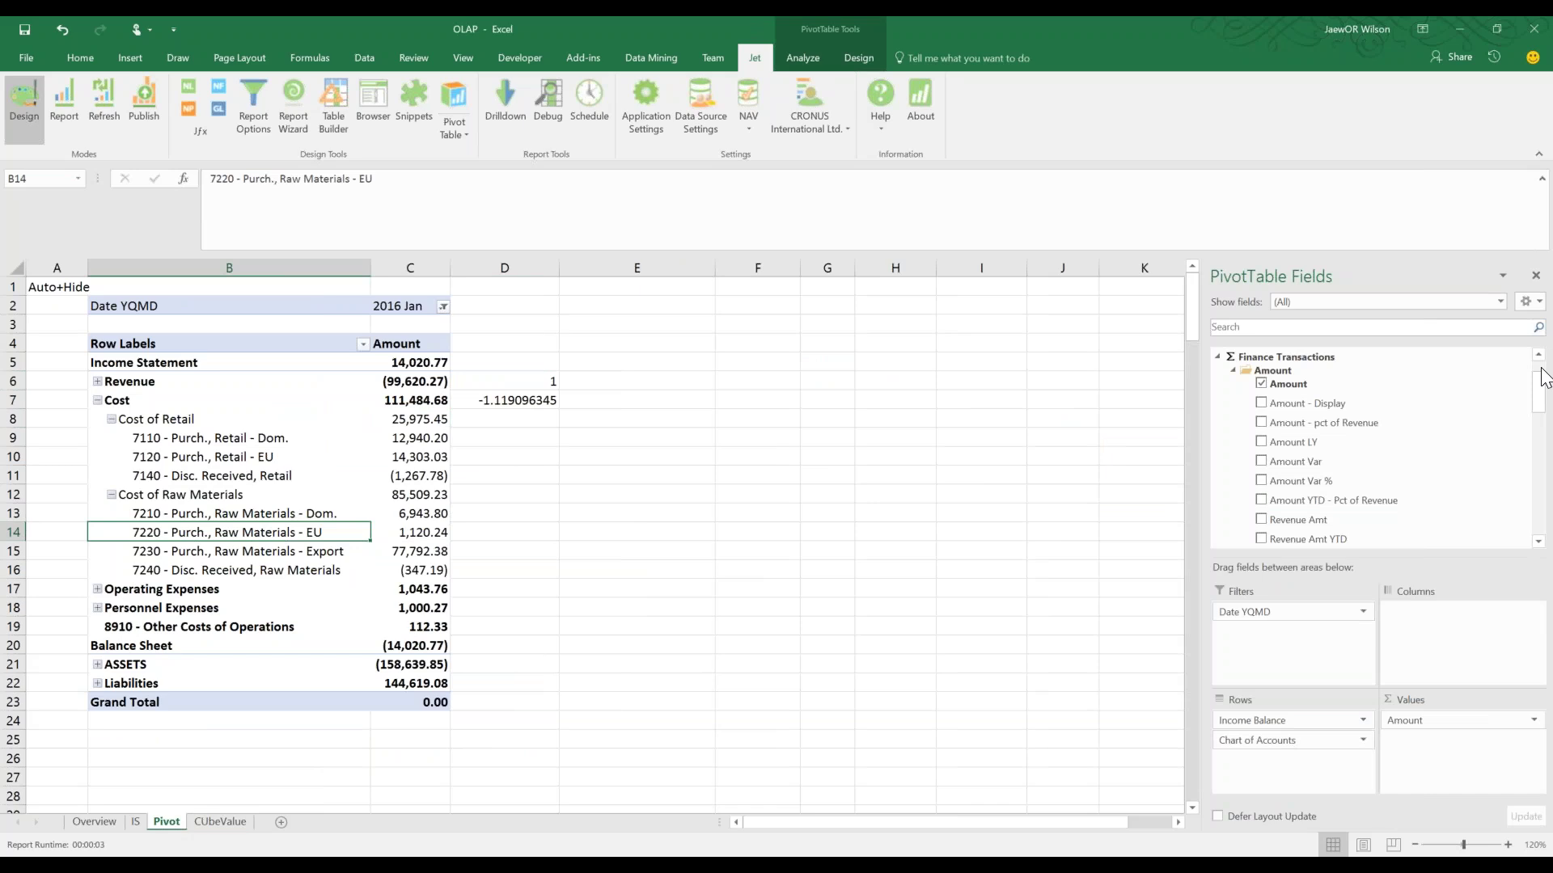
{"action": "left_click", "coordinate": [1259, 481]}
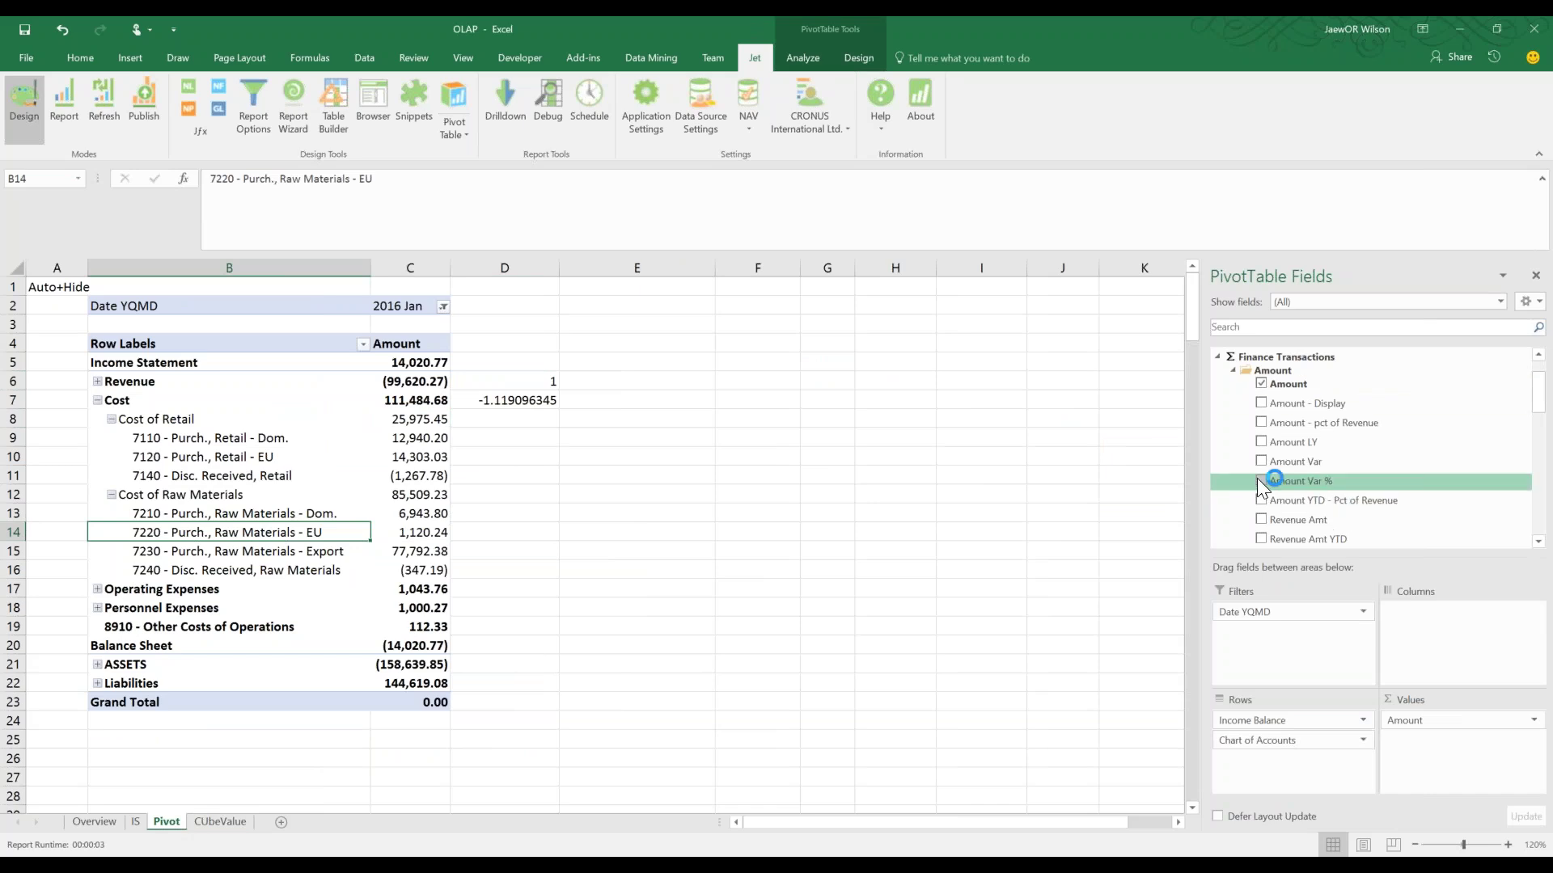
{"action": "left_click", "coordinate": [1261, 422]}
{"action": "left_click", "coordinate": [739, 491]}
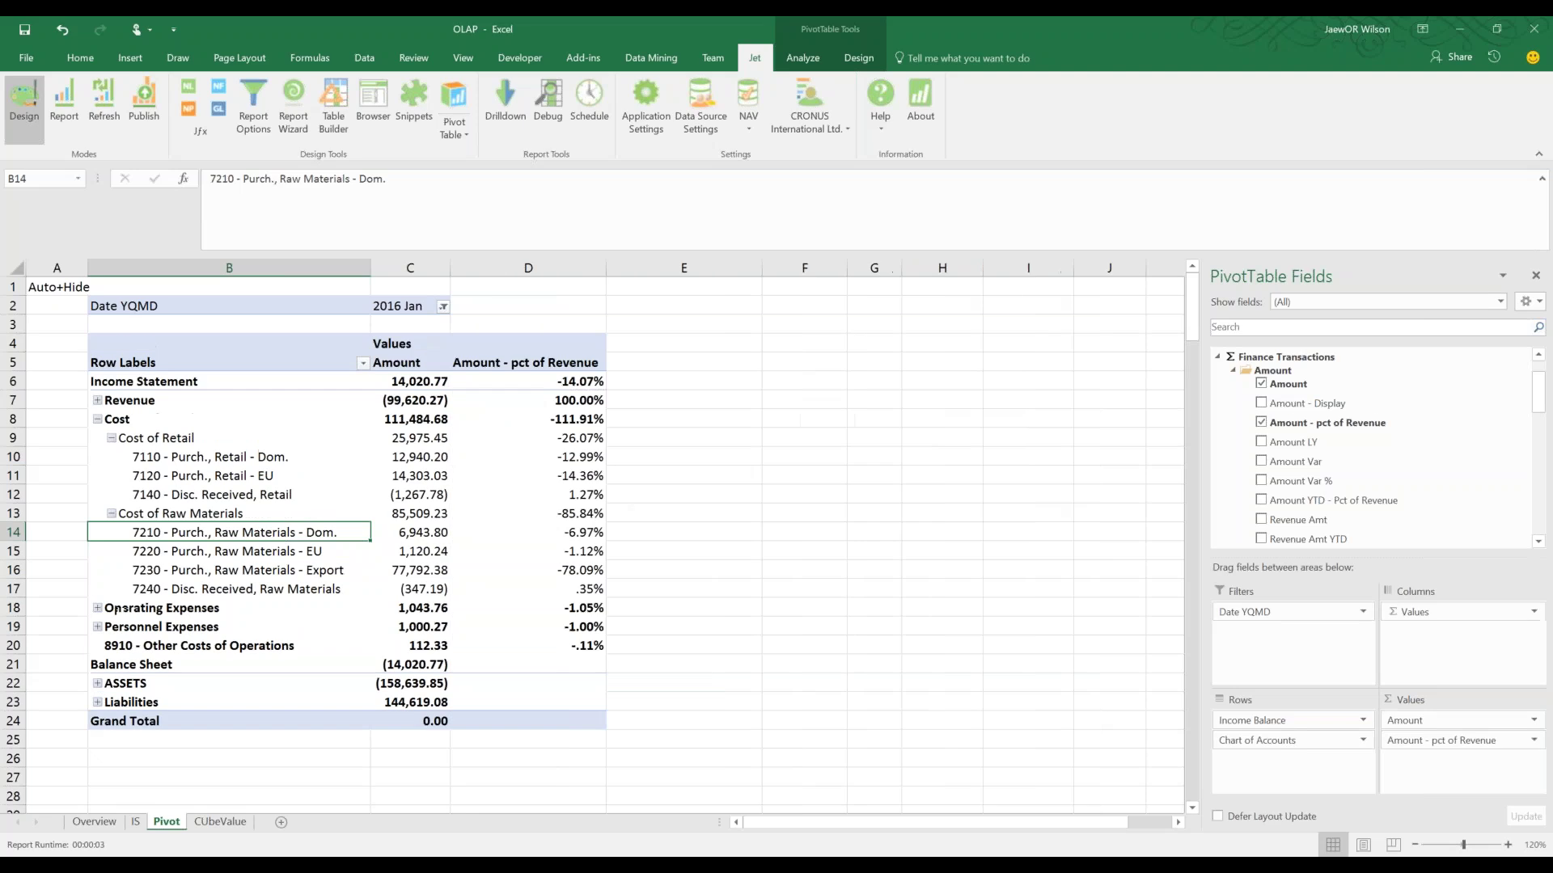
{"action": "left_click", "coordinate": [570, 438]}
{"action": "left_click_drag", "start_coordinate": [397, 438], "coordinate": [595, 624]}
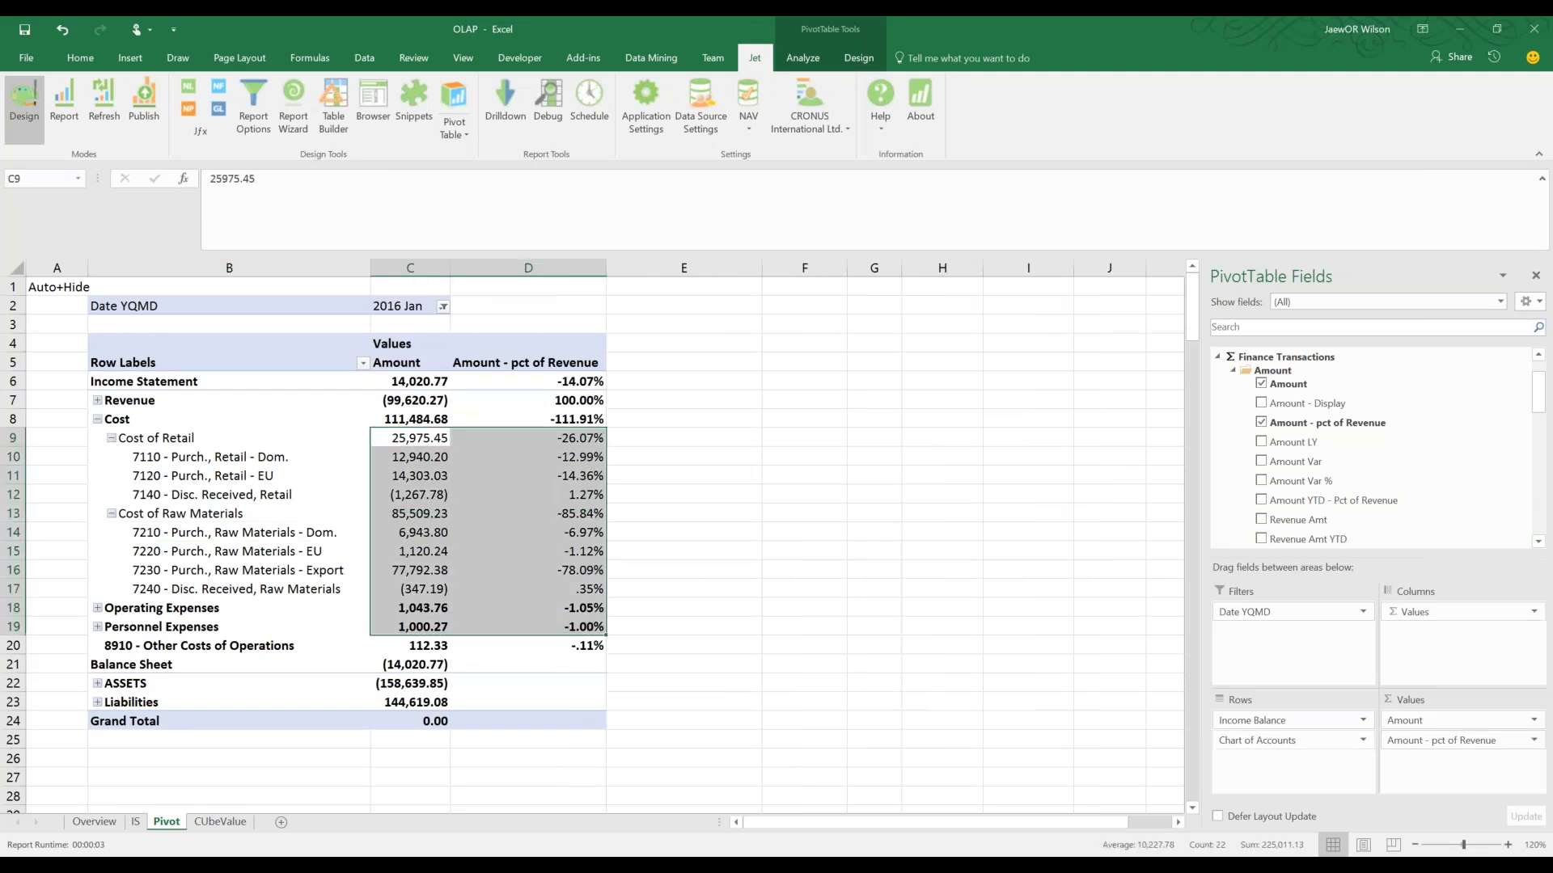
Remove Chart of Accounts from the PivotTable's rows
{"action": "left_click_drag", "start_coordinate": [1251, 738], "coordinate": [1506, 425]}
{"action": "scroll", "coordinate": [1539, 441], "scroll_direction": "down", "scroll_amount": 10}
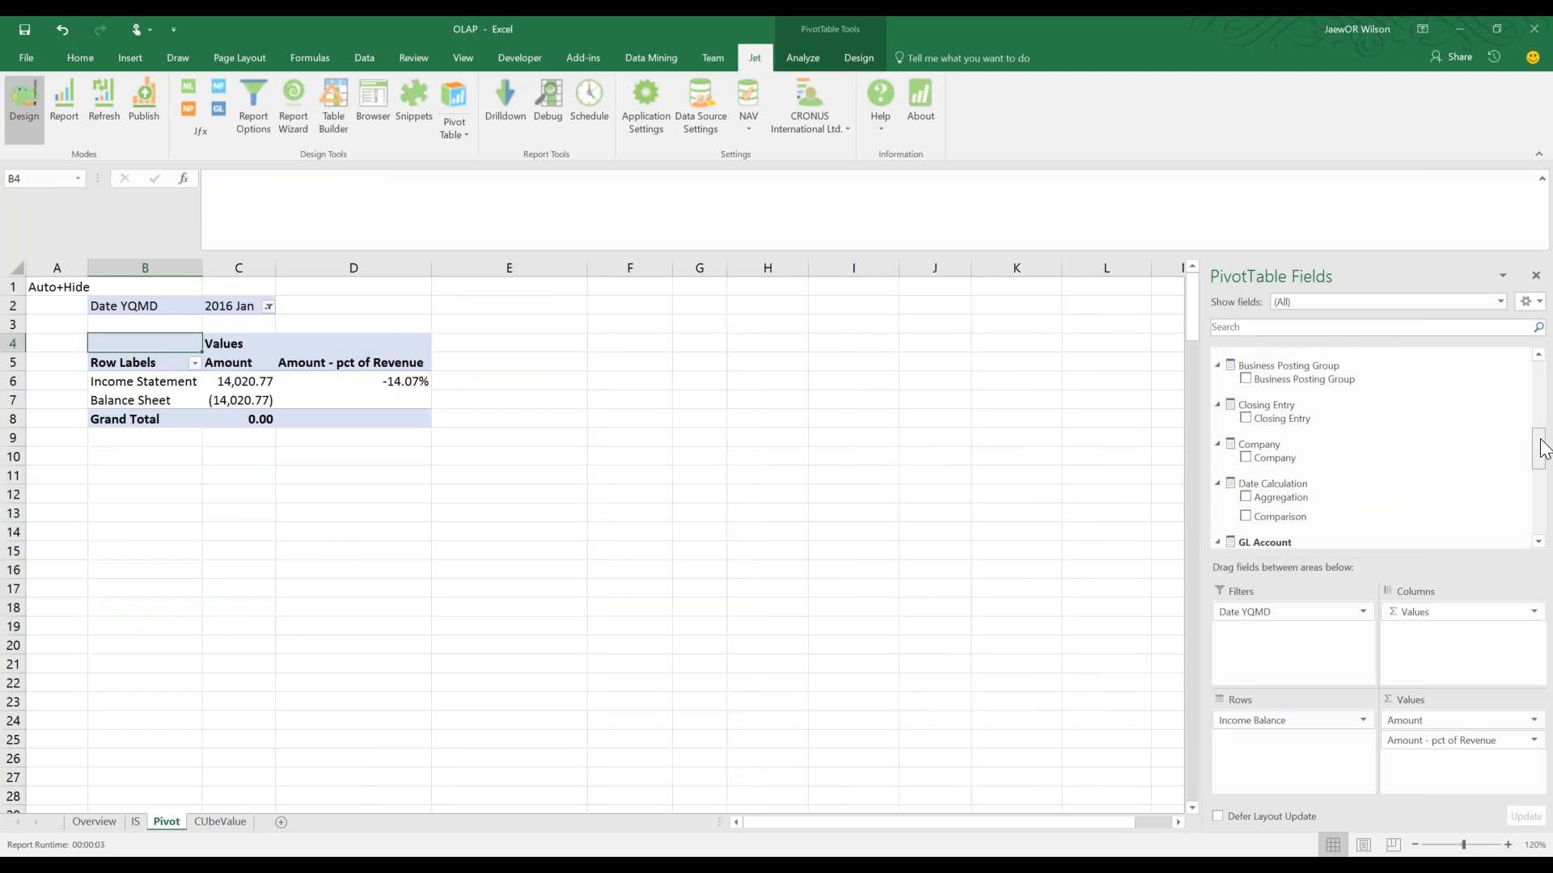
{"action": "scroll", "coordinate": [1547, 469], "scroll_direction": "down", "scroll_amount": 5}
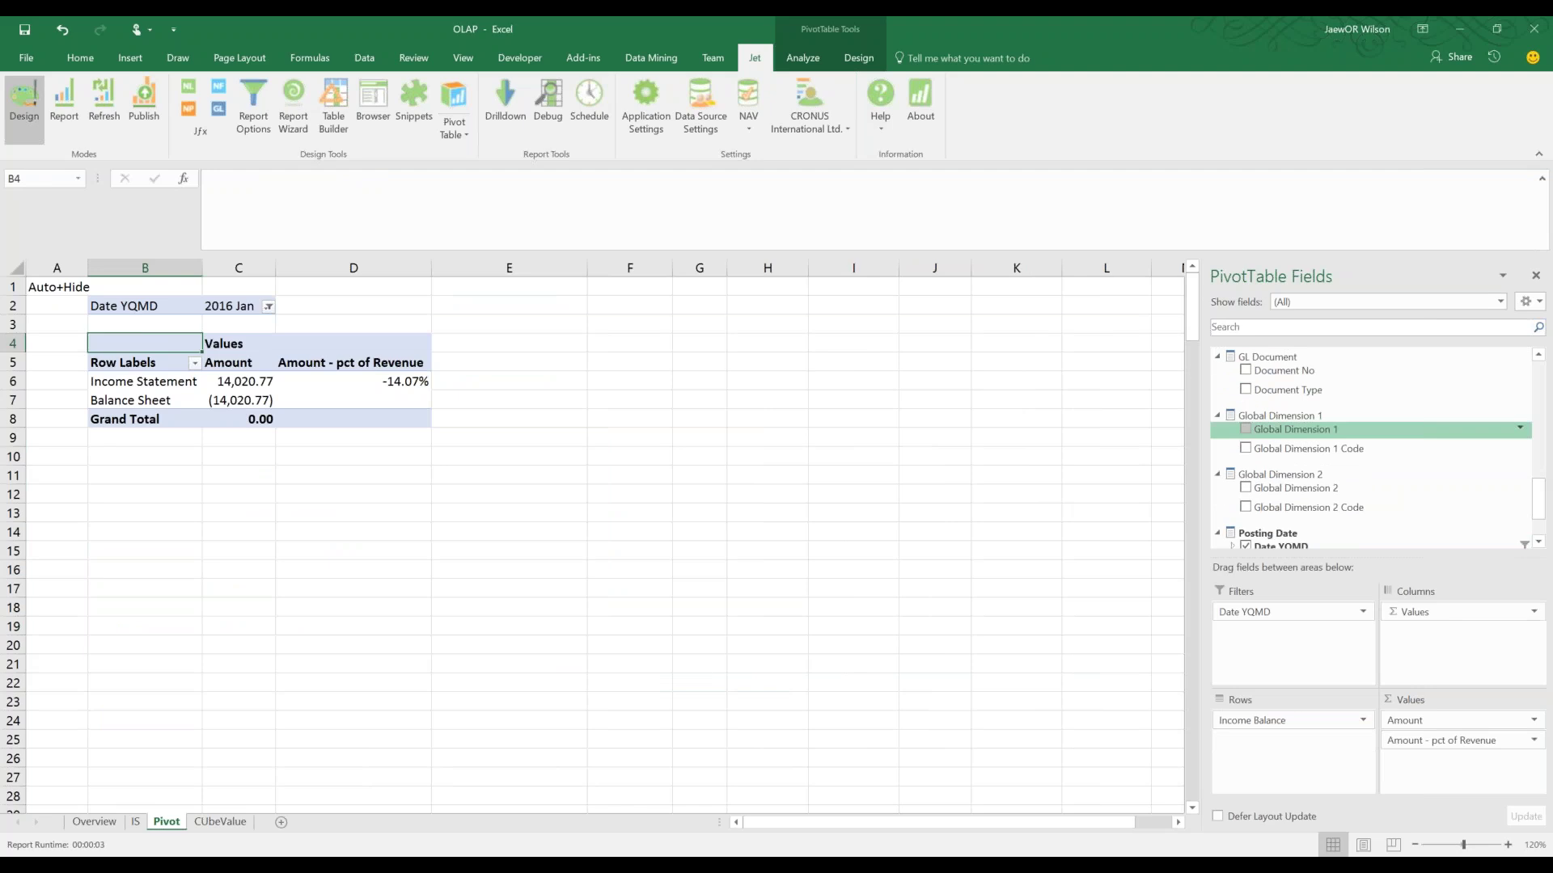
Add Global Dimension 1 to the PivotTable's rows and check the Amount - pct of Revenue values for each member
{"action": "left_click", "coordinate": [1246, 429]}
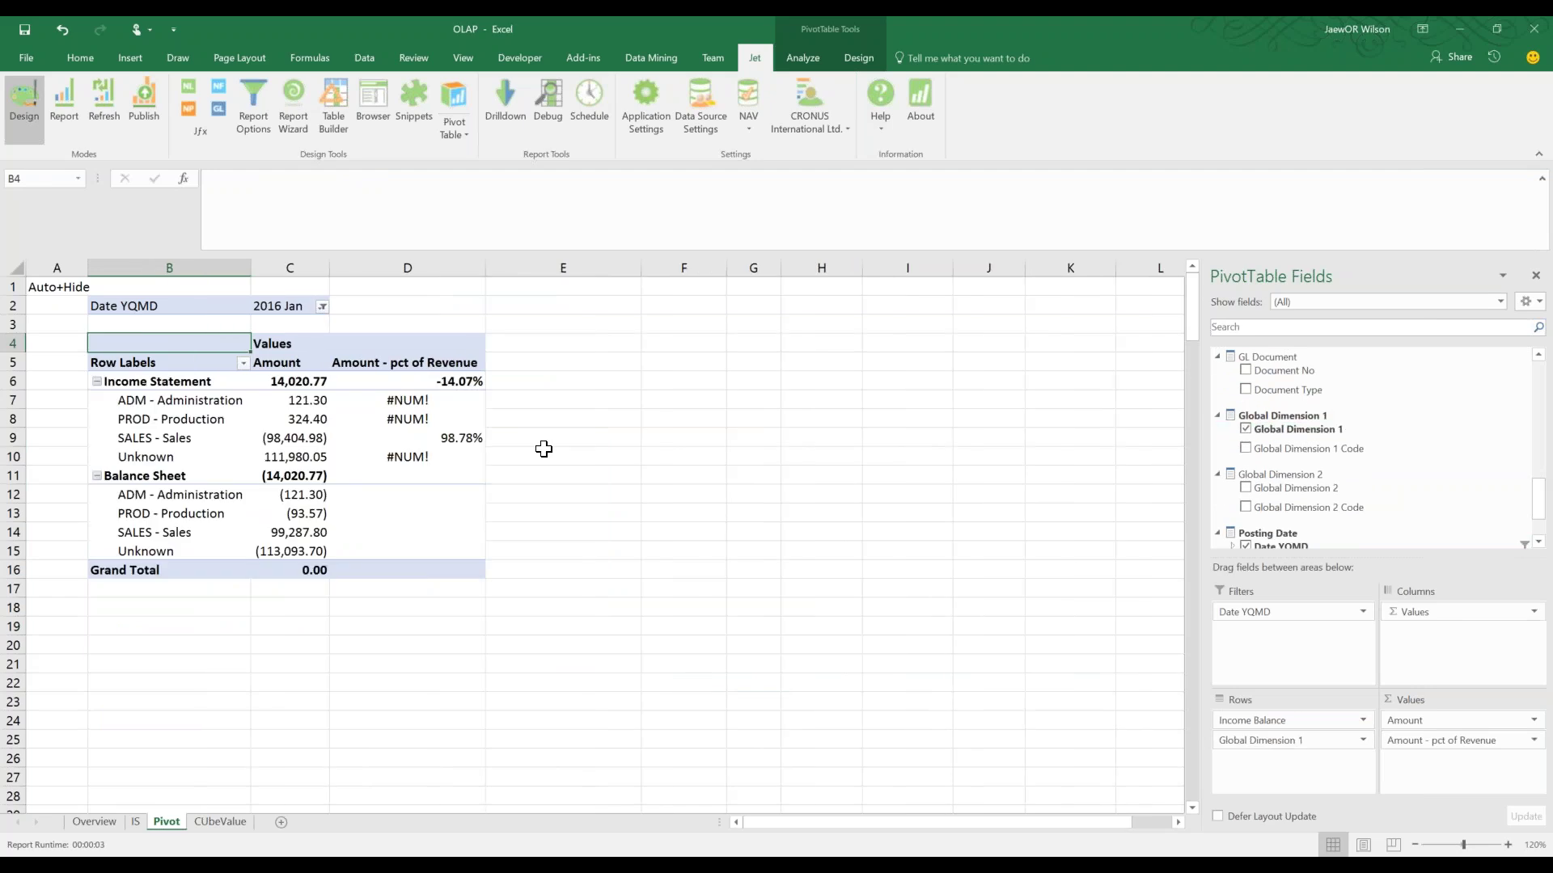
{"action": "left_click", "coordinate": [421, 418]}
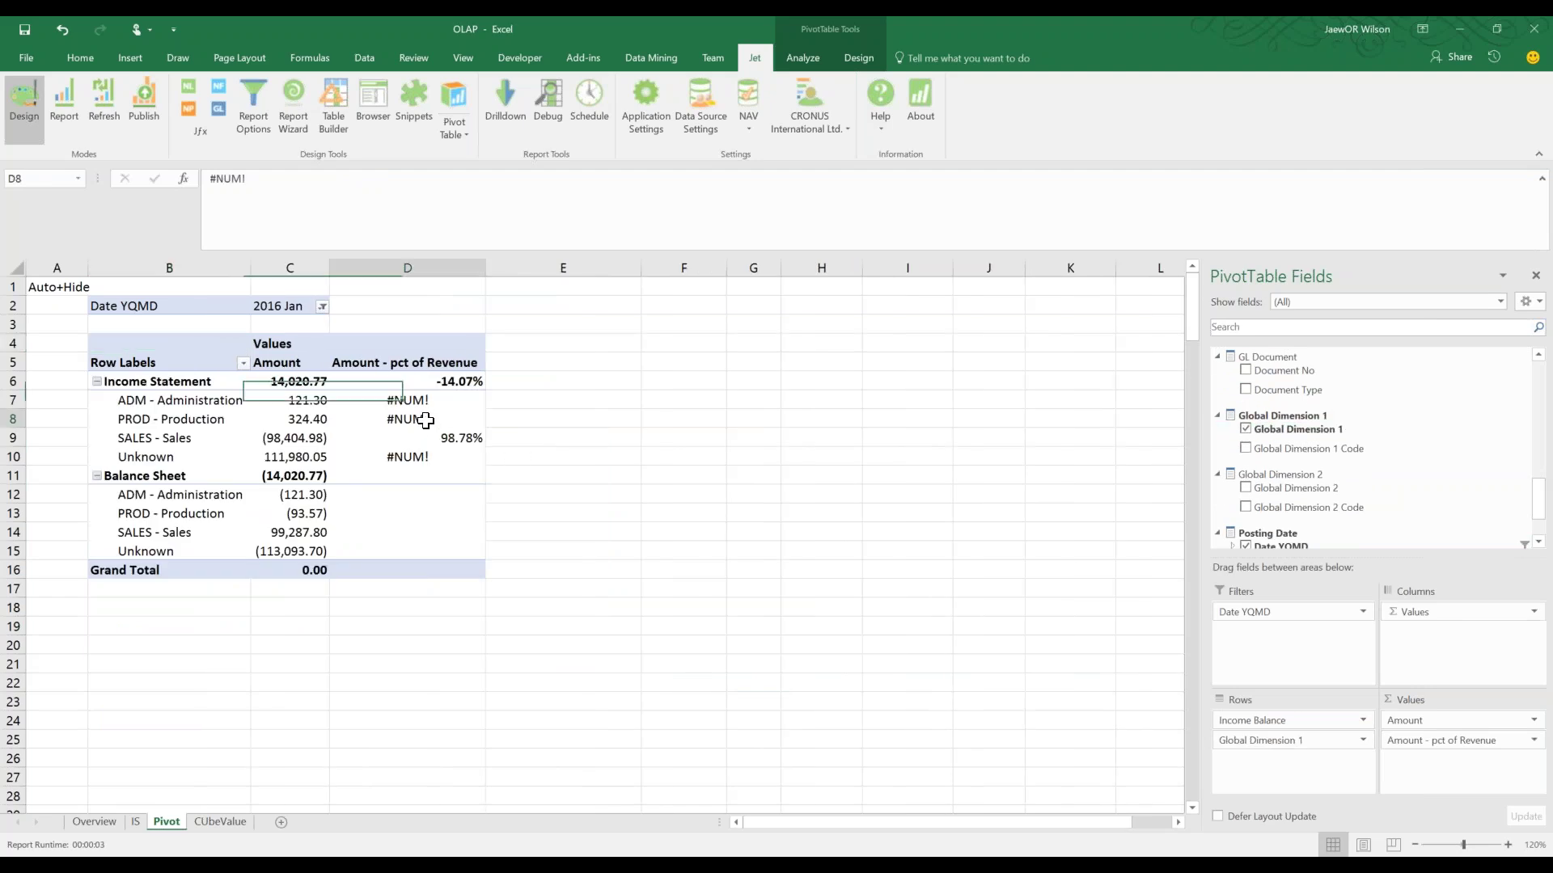
{"action": "left_click_drag", "start_coordinate": [405, 401], "coordinate": [405, 419]}
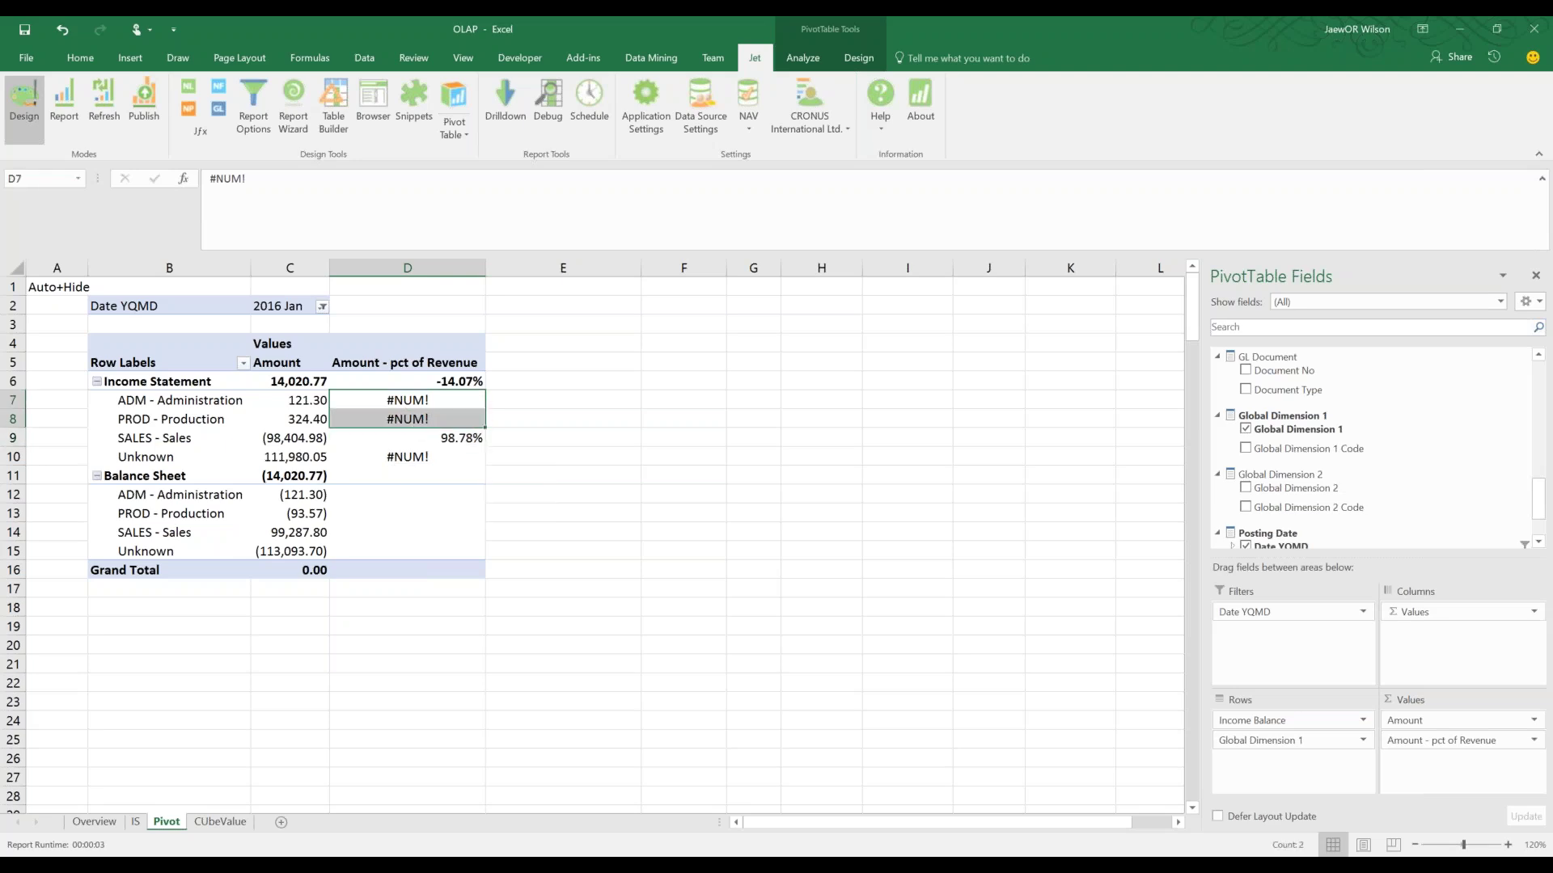
{"action": "left_click", "coordinate": [426, 440]}
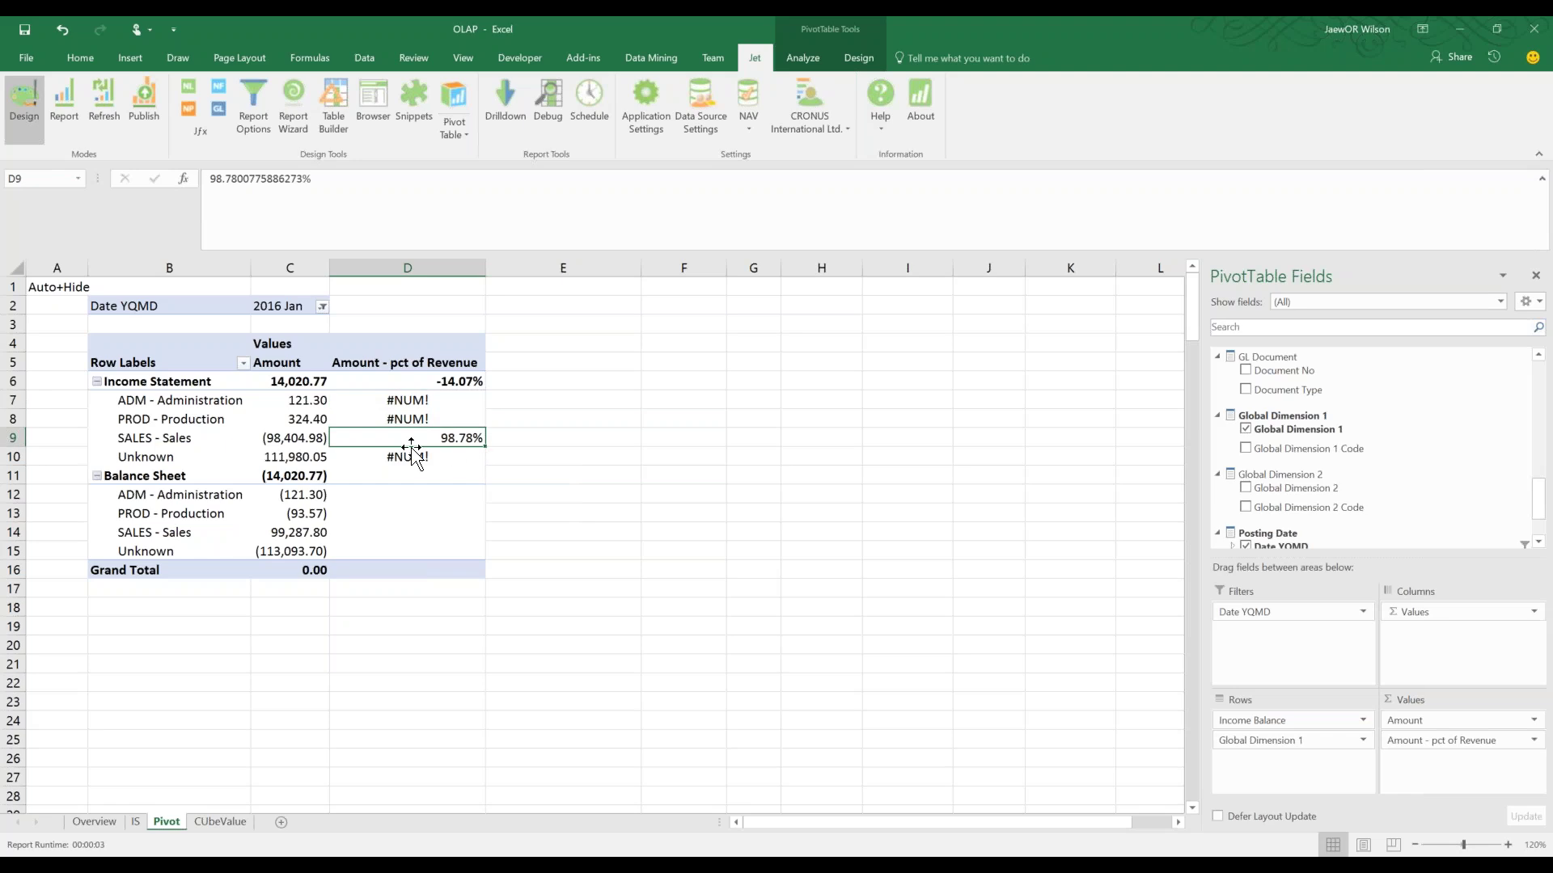
{"action": "left_click", "coordinate": [299, 441]}
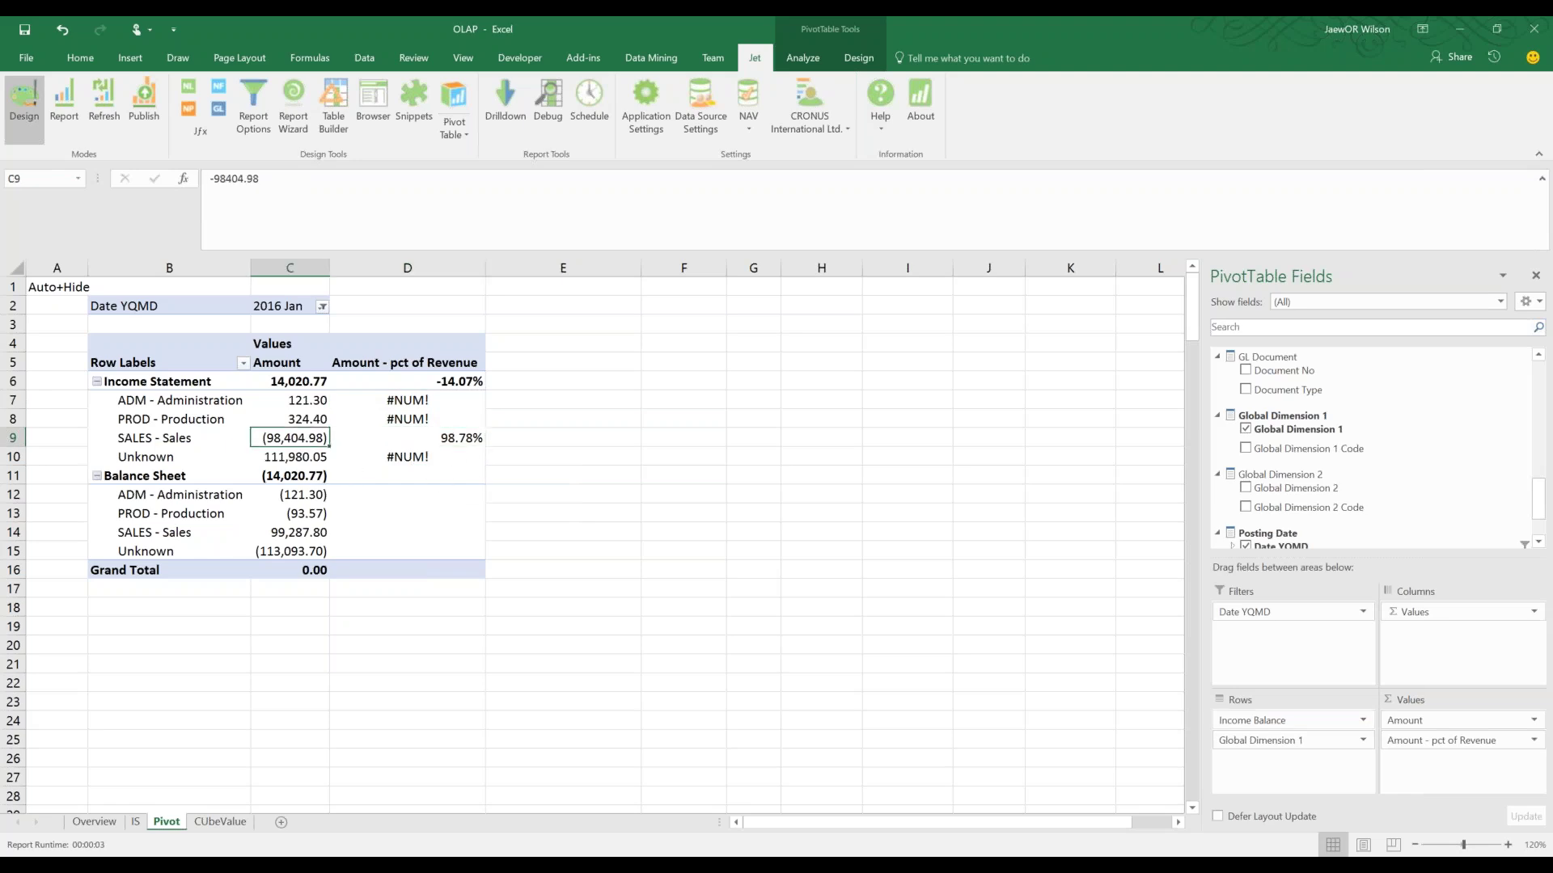
Try nesting Global Dimension 2 in the PivotTable's rows, check the percentages, and undo both Global Dimension additions
{"action": "left_click", "coordinate": [1246, 487]}
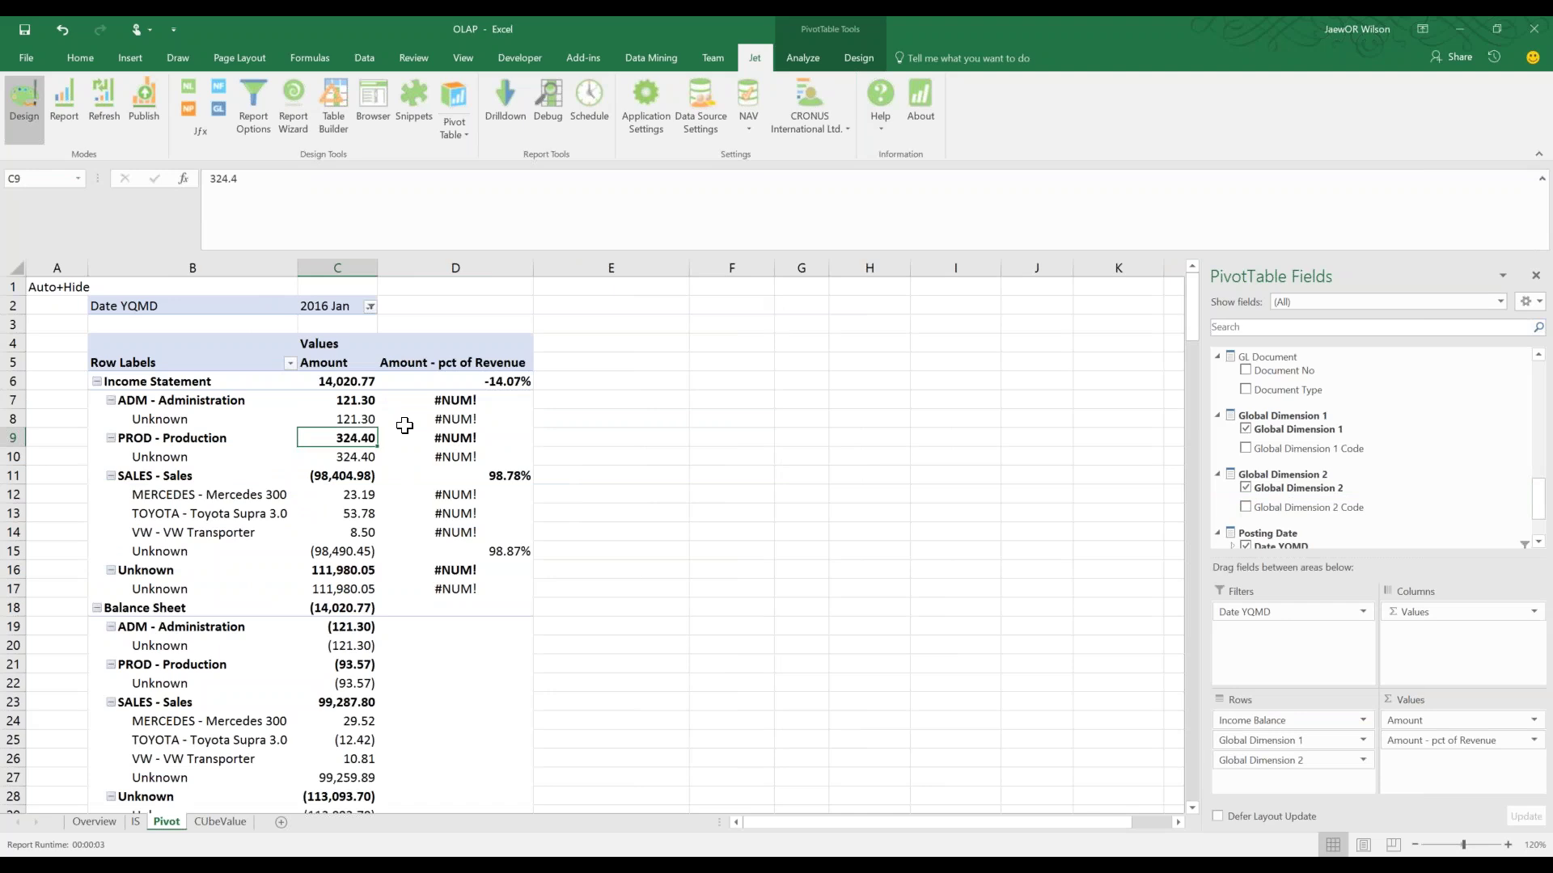
{"action": "left_click_drag", "start_coordinate": [426, 404], "coordinate": [460, 458]}
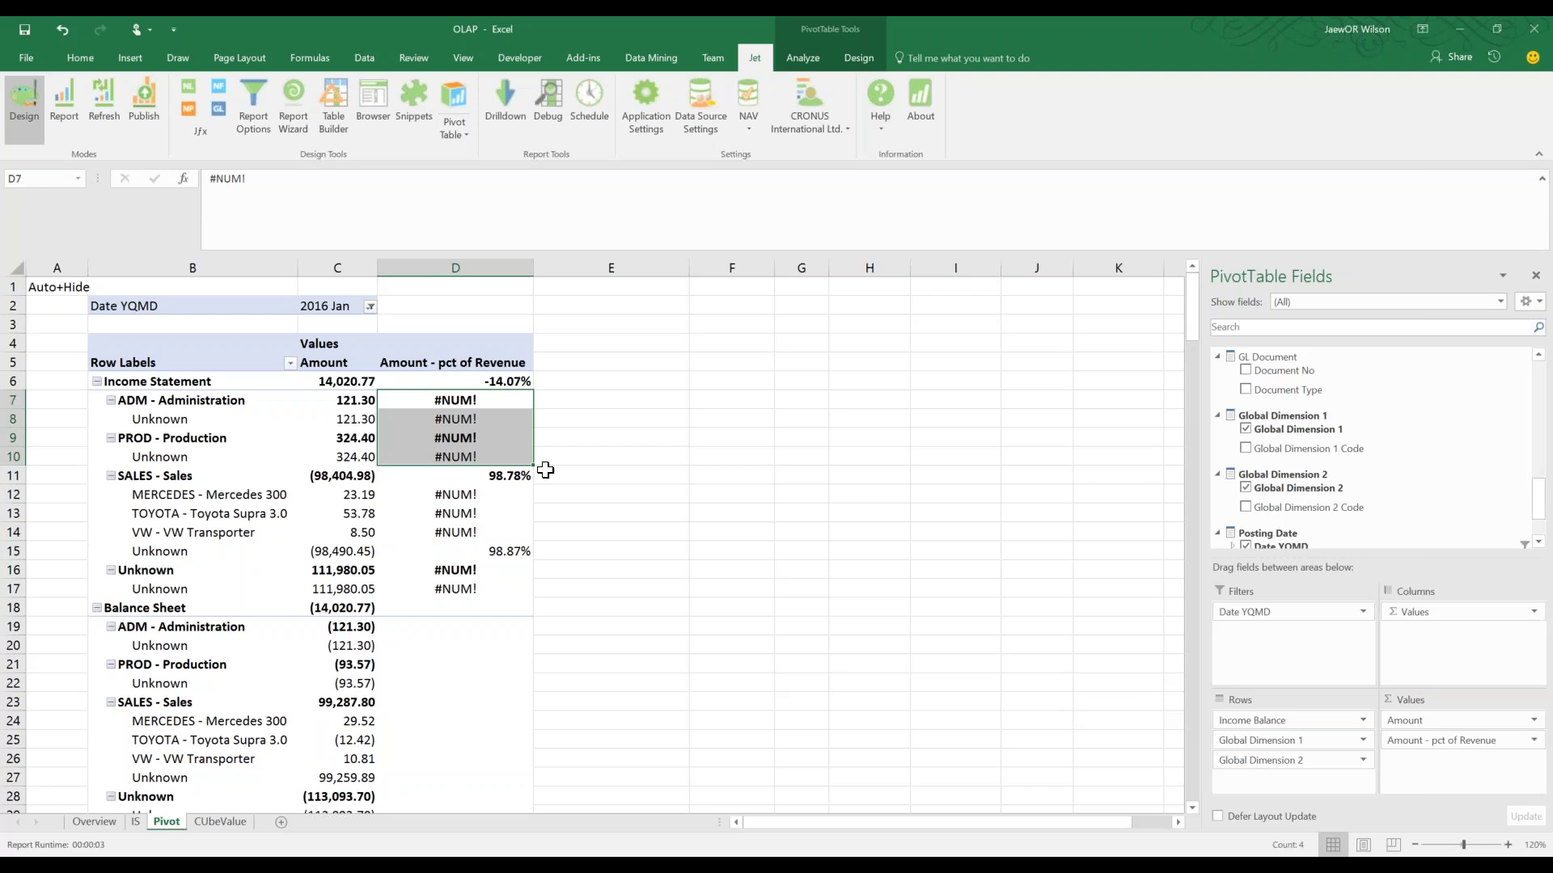
{"action": "key", "text": "ctrl+z"}
{"action": "key", "text": "ctrl+z"}
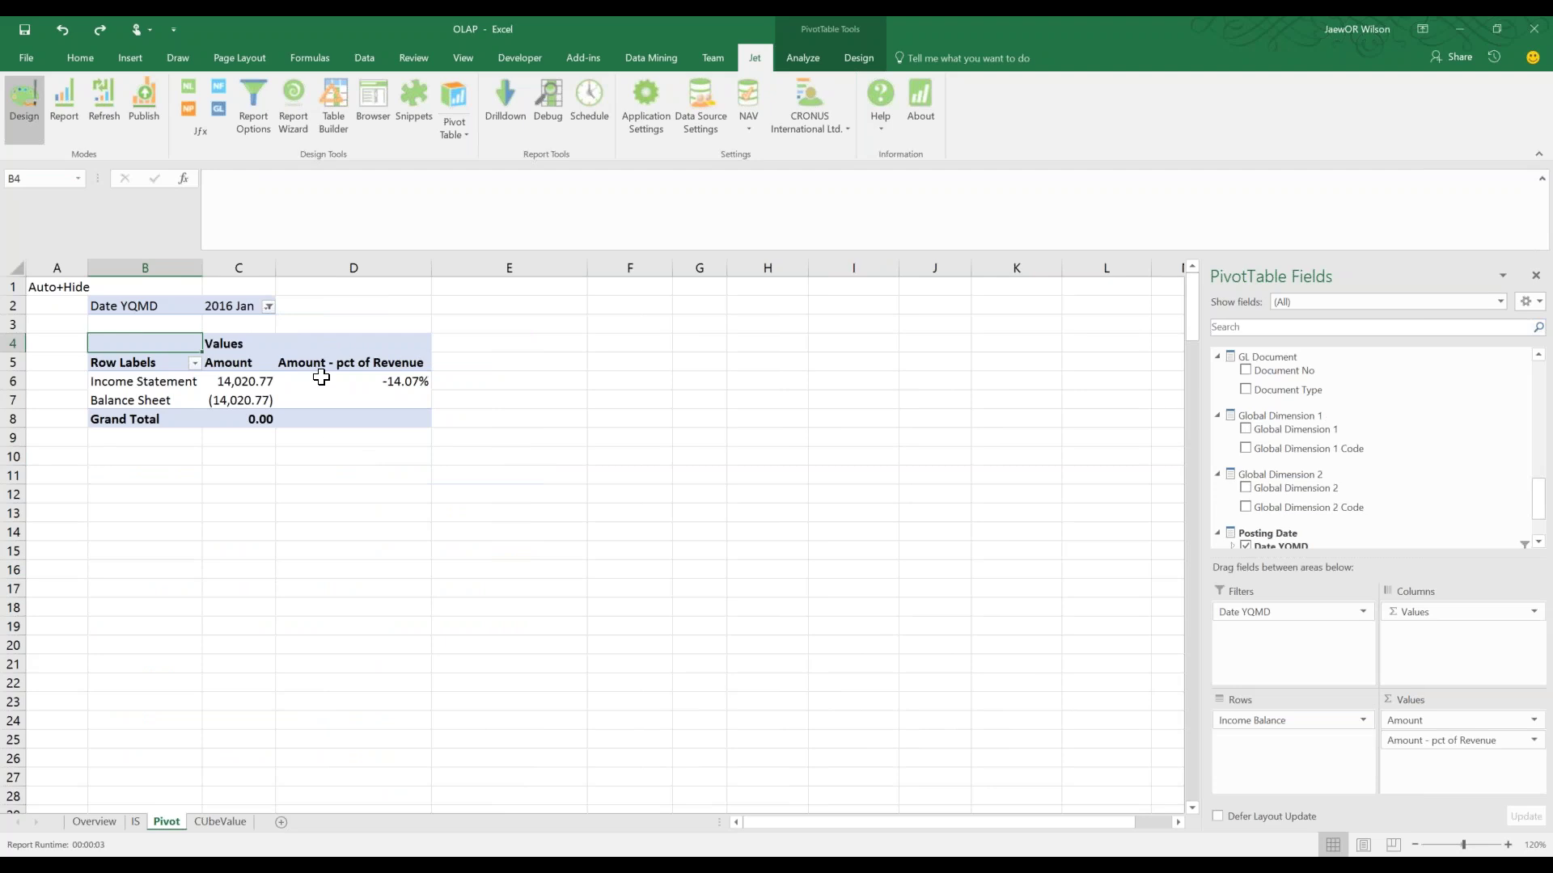
Check the Finance cube's calculated revenue measures in Jet Data Manager and return to the Income Statement values in the Excel PivotTable
{"action": "left_click_drag", "start_coordinate": [324, 381], "coordinate": [330, 400]}
{"action": "left_click", "coordinate": [243, 867]}
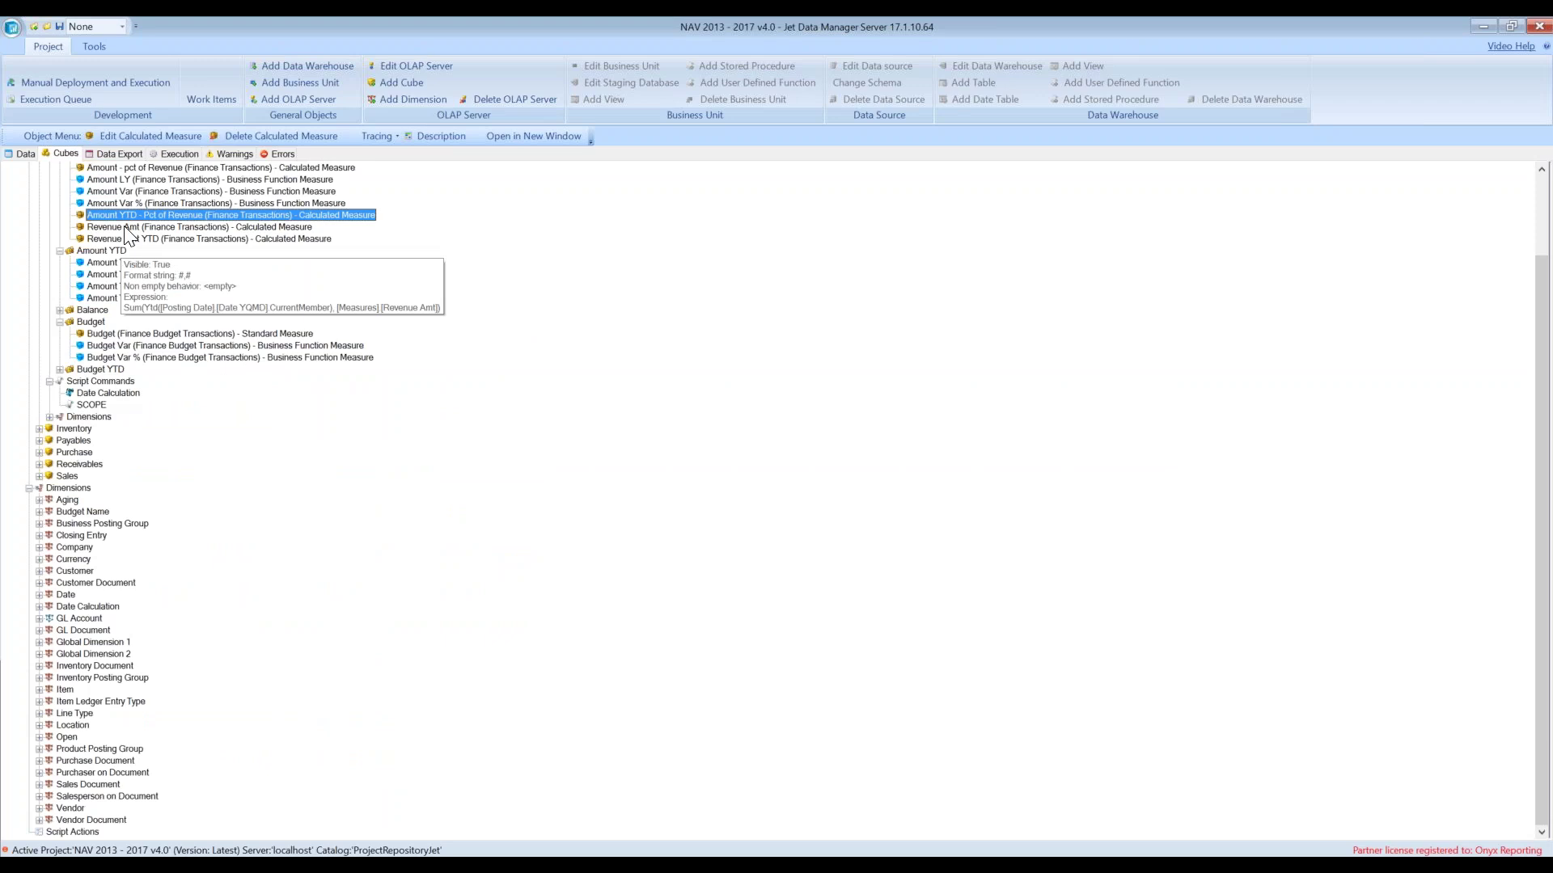
{"action": "key", "text": "alt+Tab"}
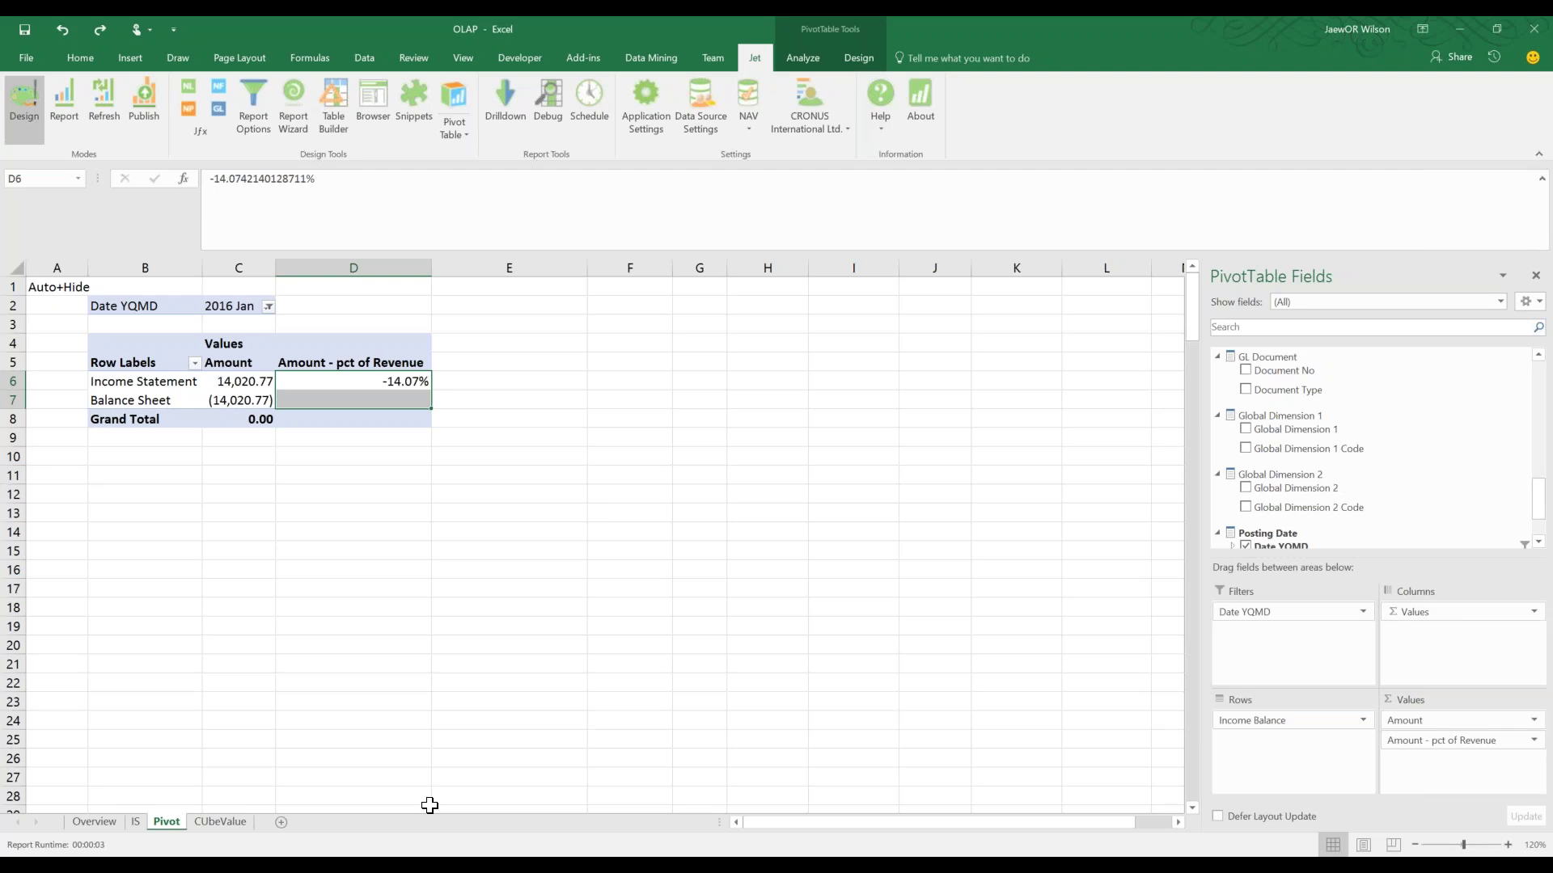
{"action": "left_click", "coordinate": [230, 382]}
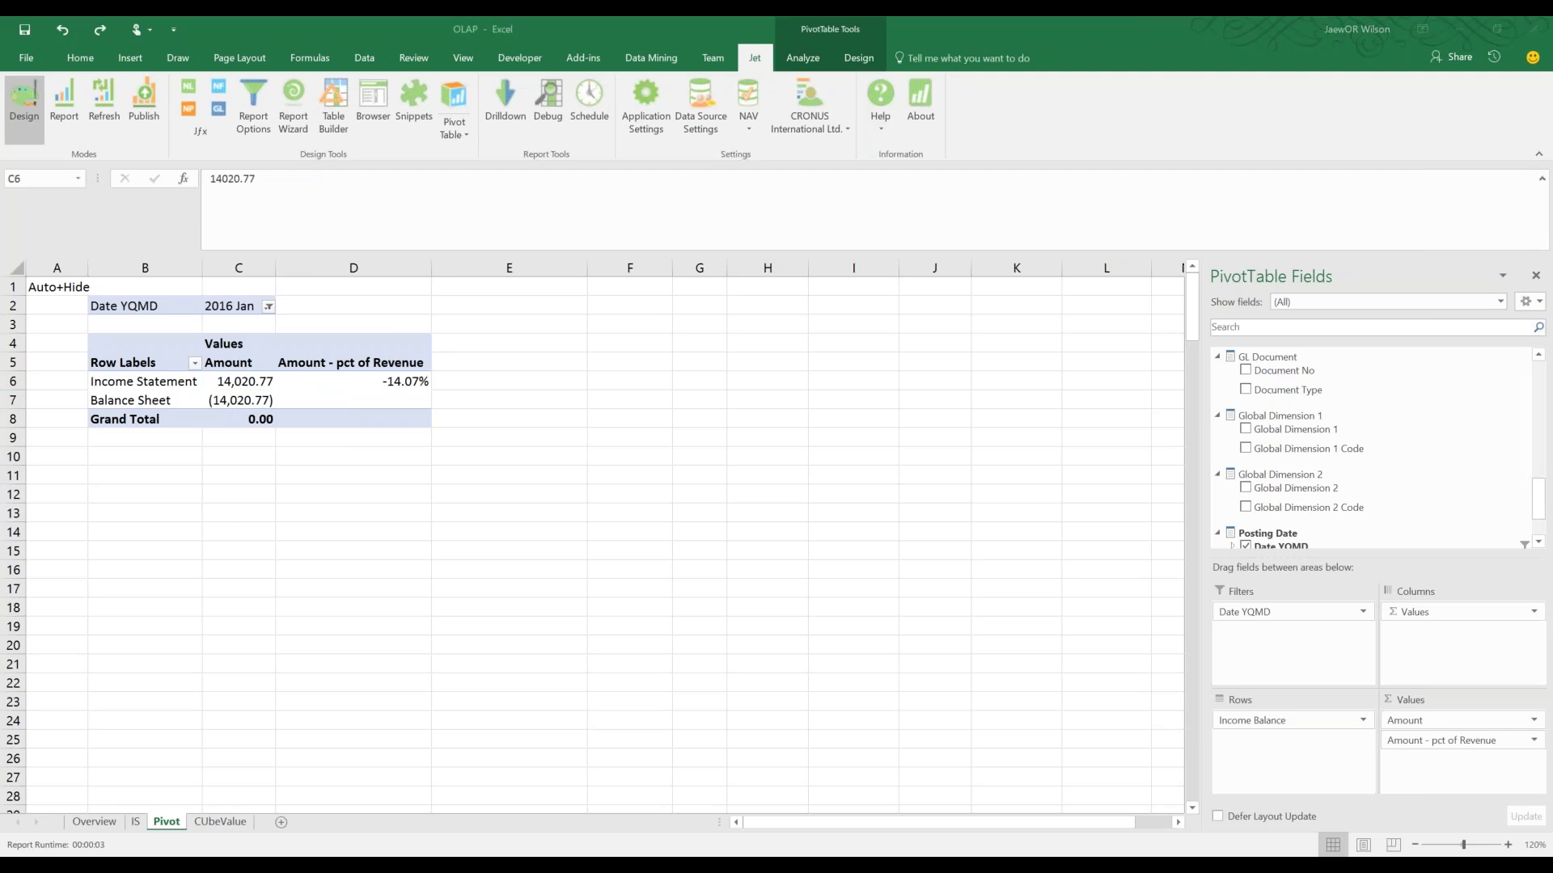
Search Windows for "power" and open Power BI Desktop with a blank report
{"action": "key", "text": "super"}
{"action": "type", "text": "power"}
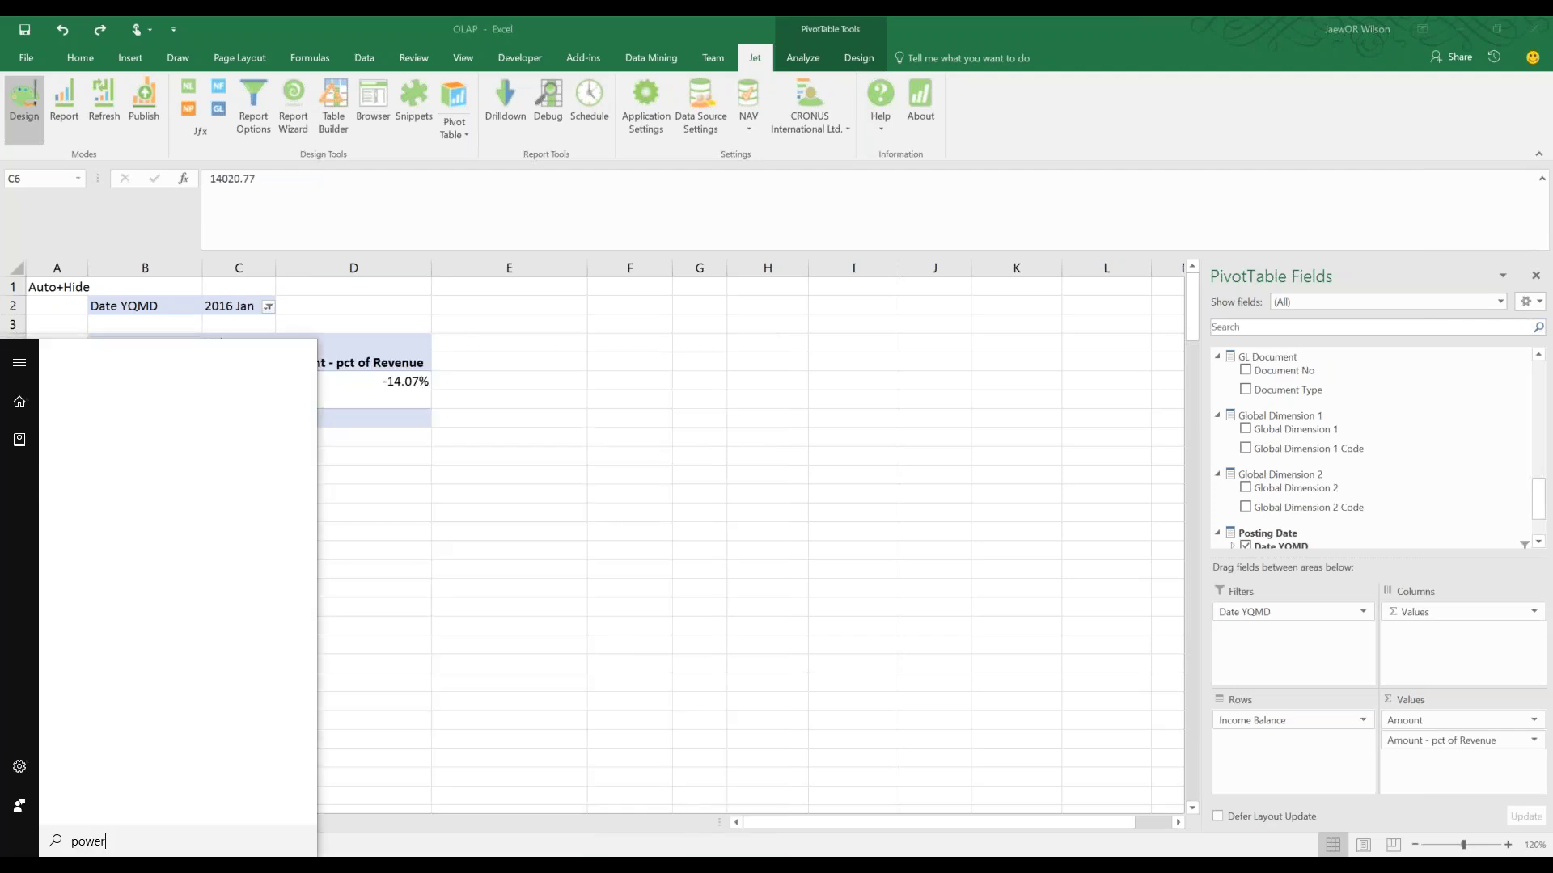
{"action": "key", "text": "Escape"}
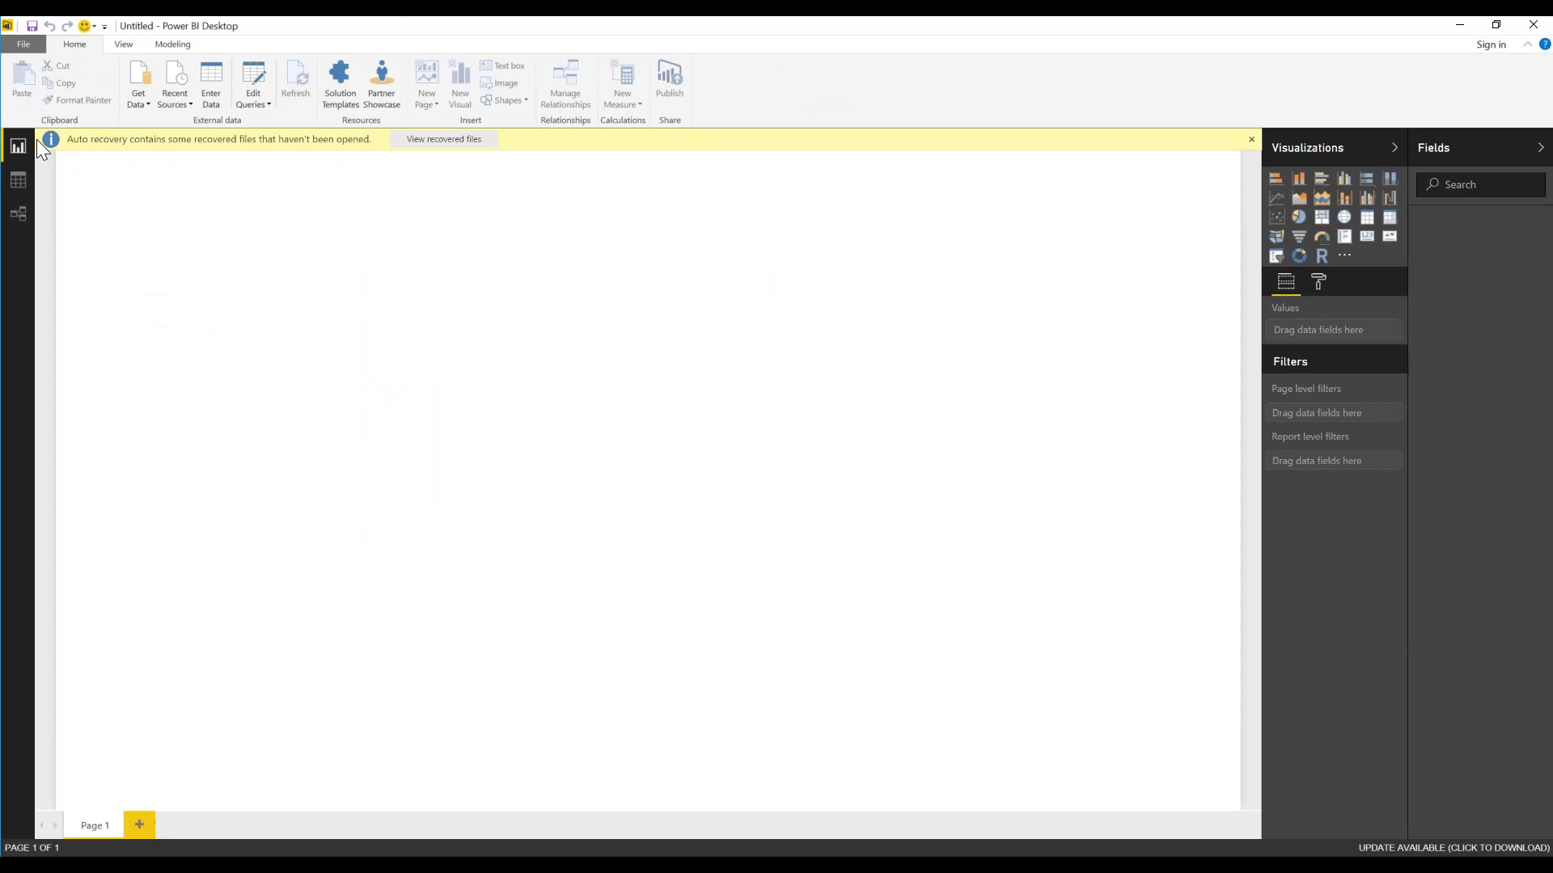
Start an Analysis Services data connection with server localhost and database jetnavolap
{"action": "left_click", "coordinate": [128, 94]}
{"action": "left_click", "coordinate": [139, 105]}
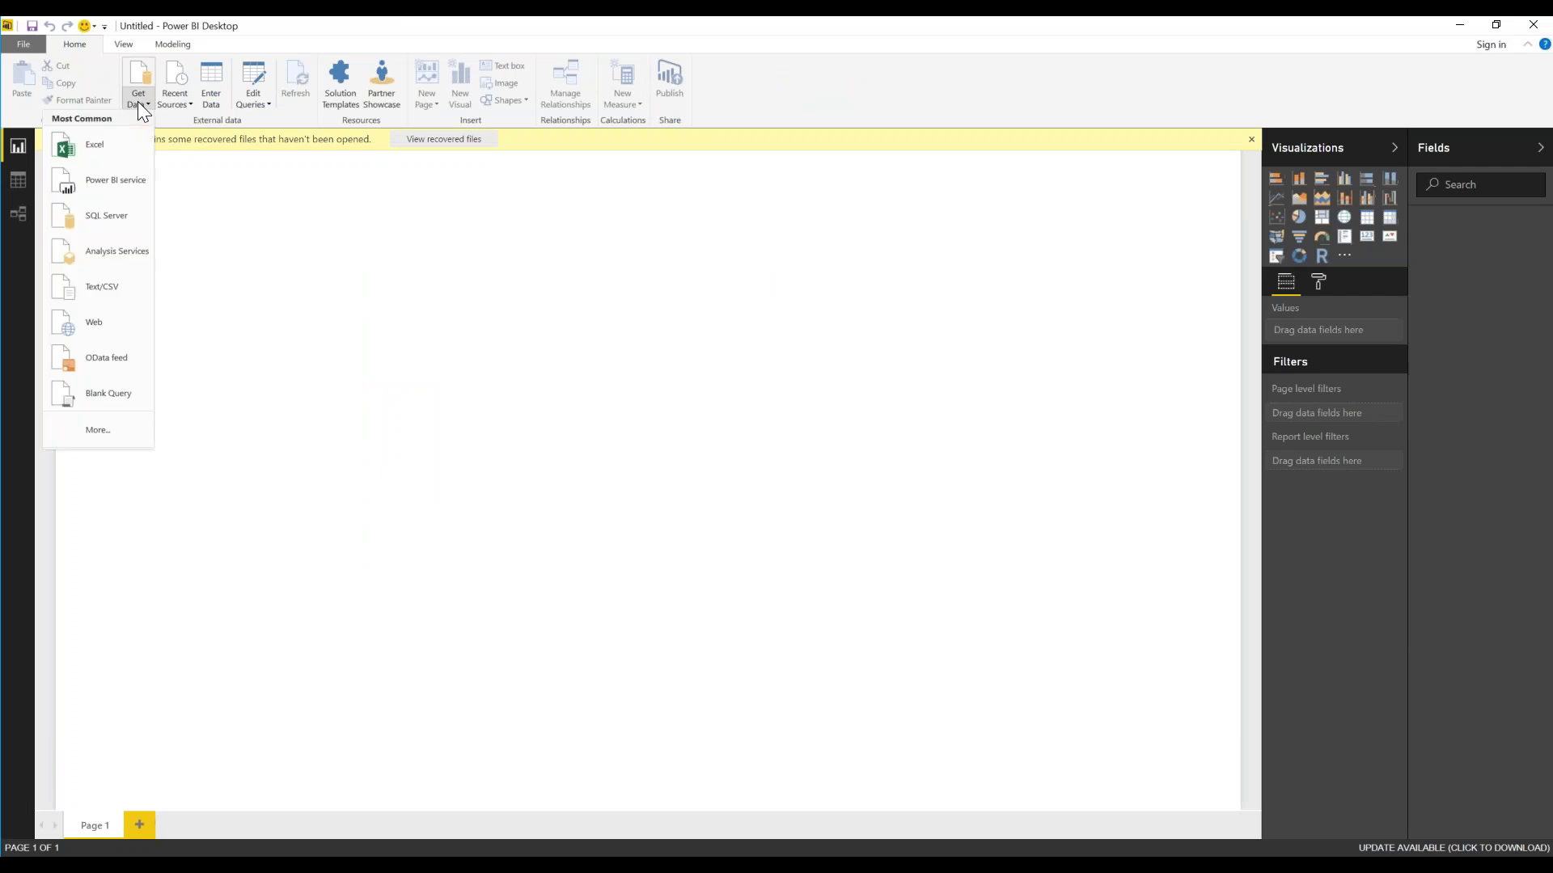
{"action": "left_click", "coordinate": [101, 255]}
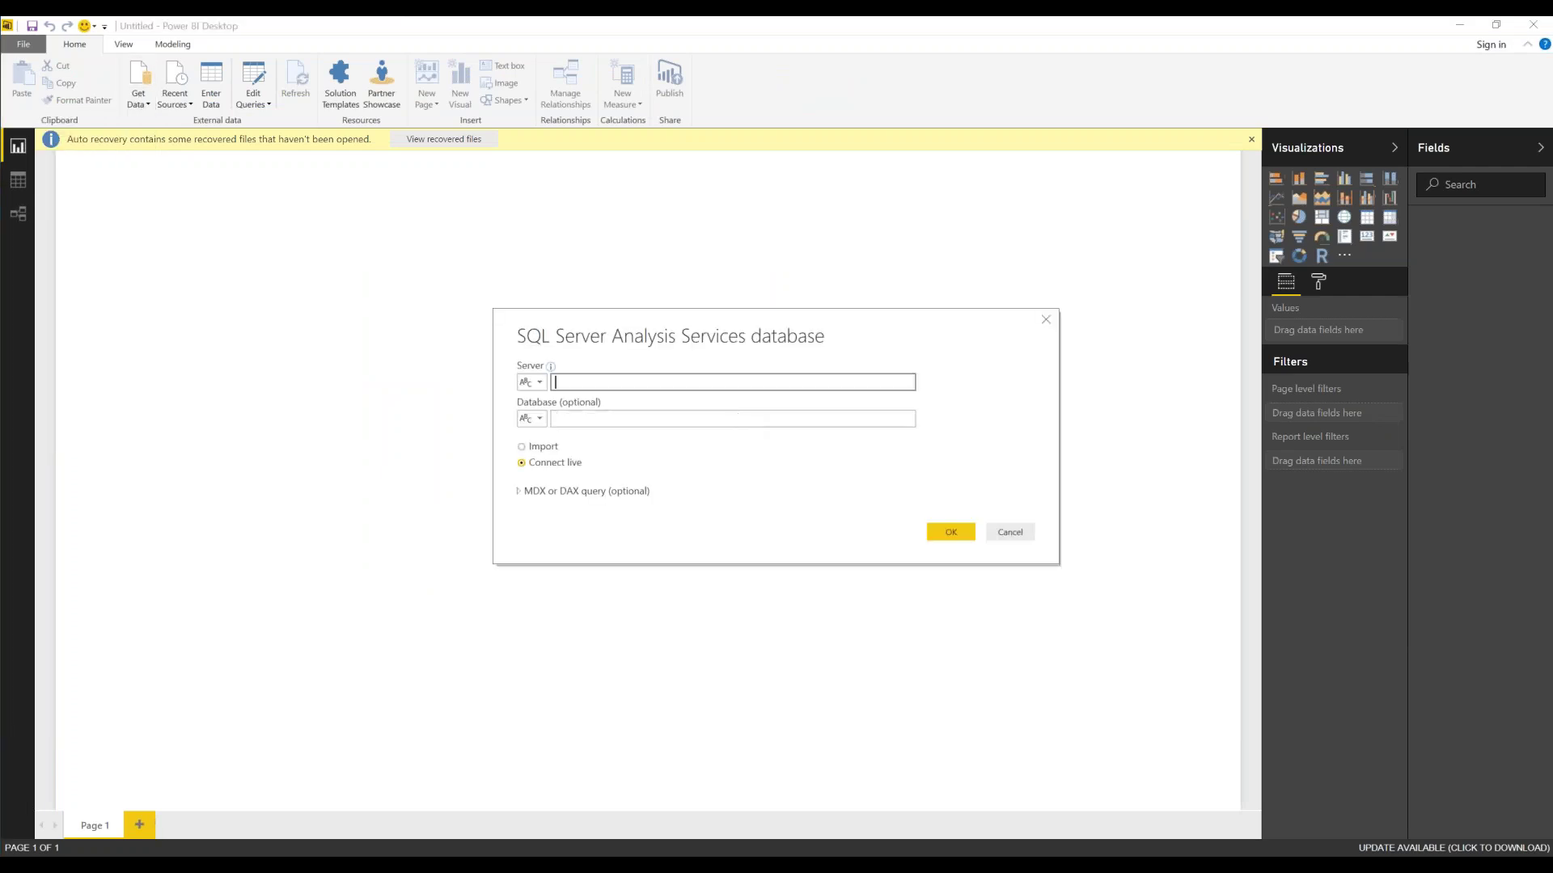
{"action": "type", "text": "localhost"}
{"action": "key", "text": "Tab"}
{"action": "type", "text": "jetnavop"}
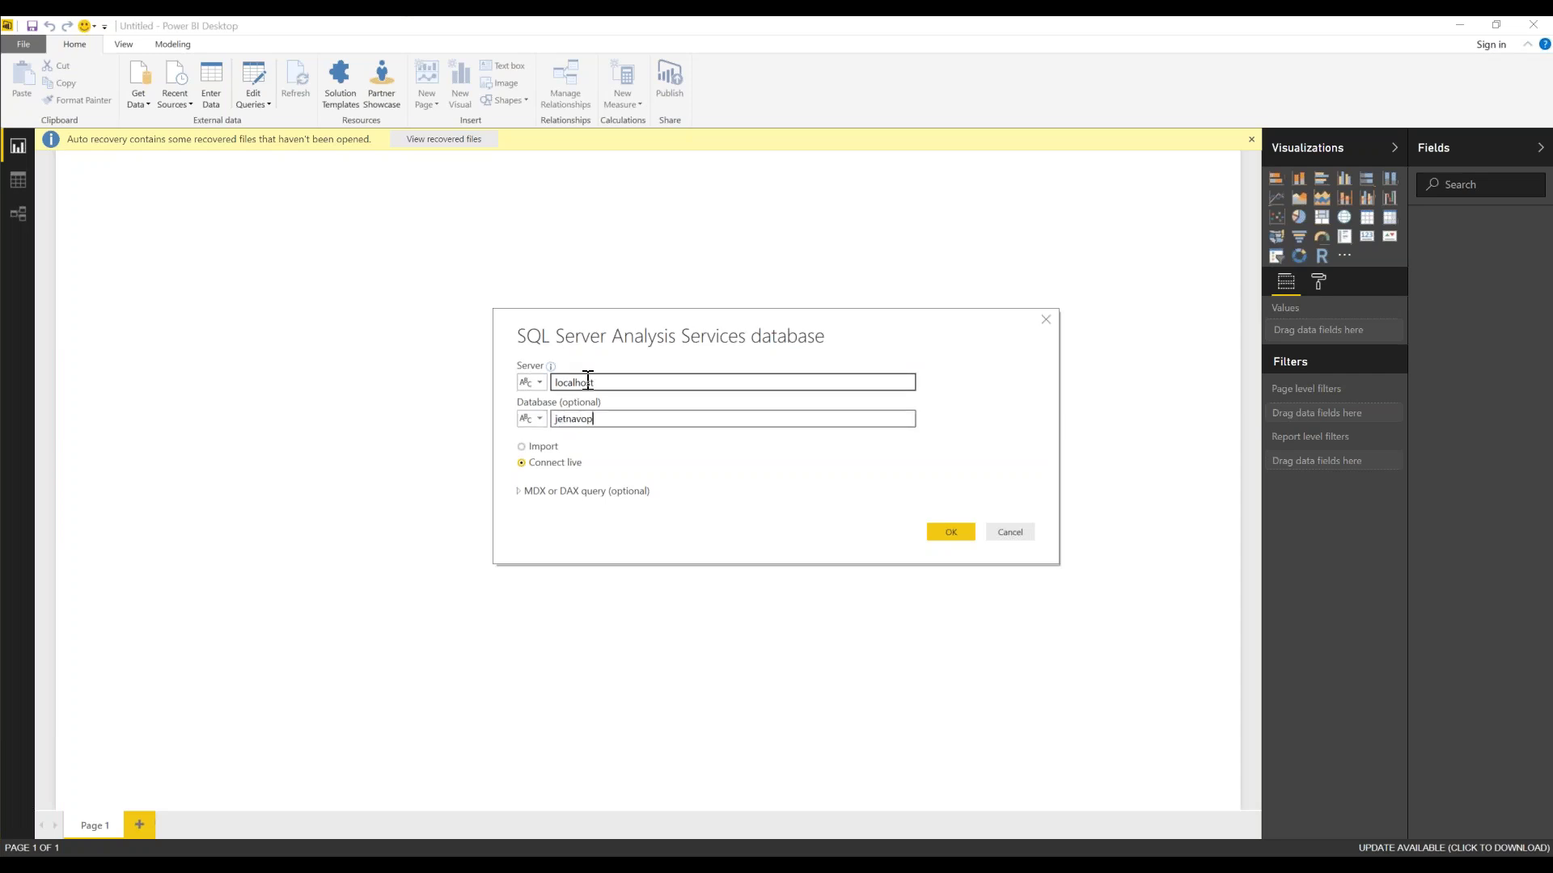
{"action": "key", "text": "BackSpace"}
{"action": "type", "text": "lap"}
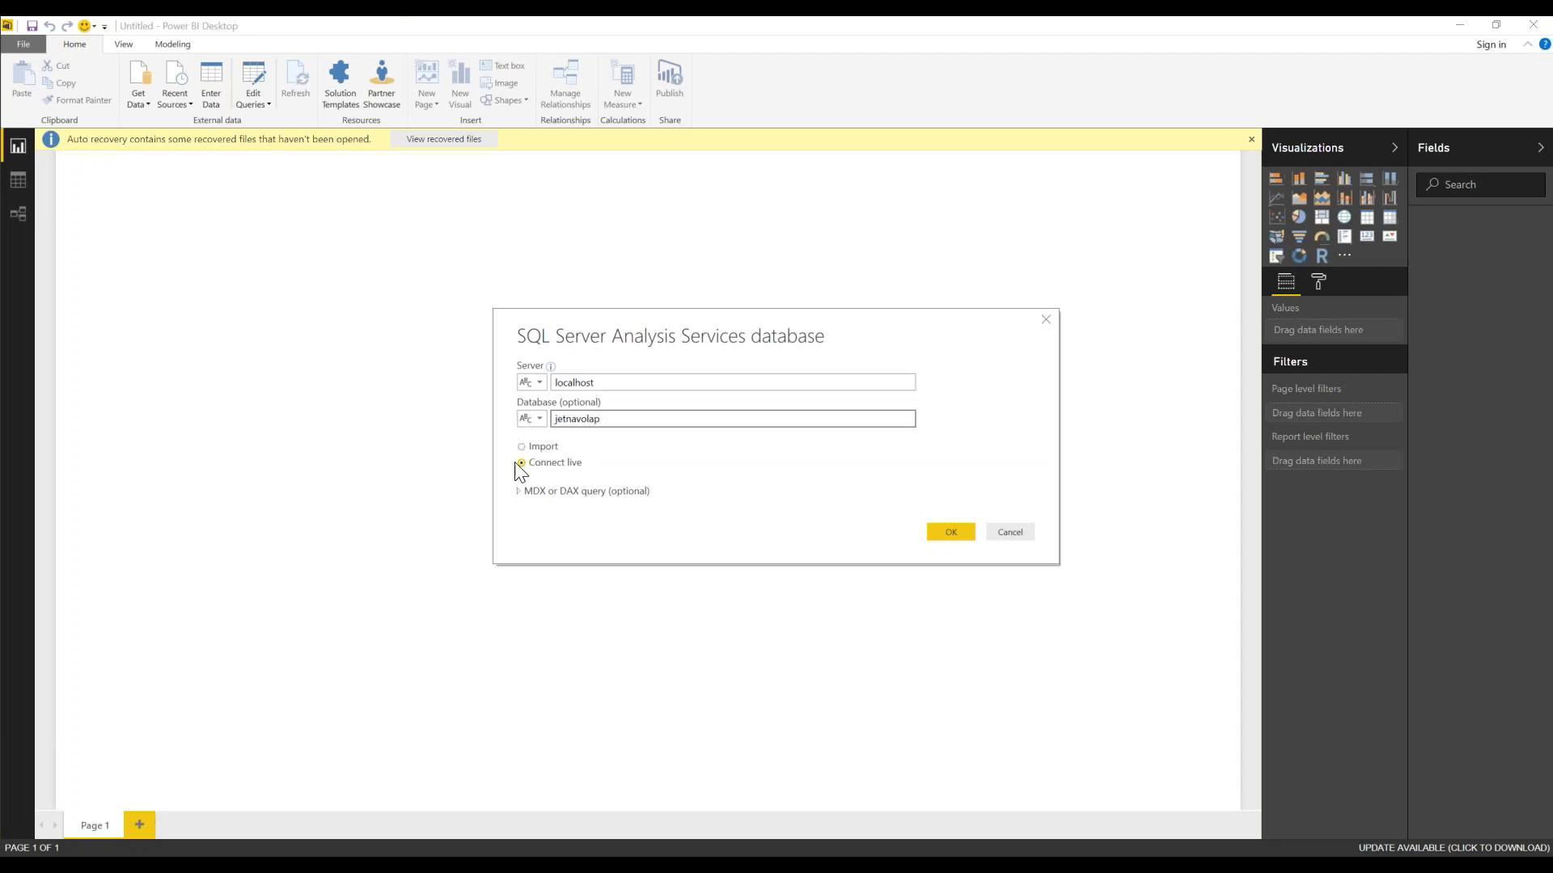
Make the connection with the Connect live option and select the Finance cube as the report's source
{"action": "left_click", "coordinate": [532, 450]}
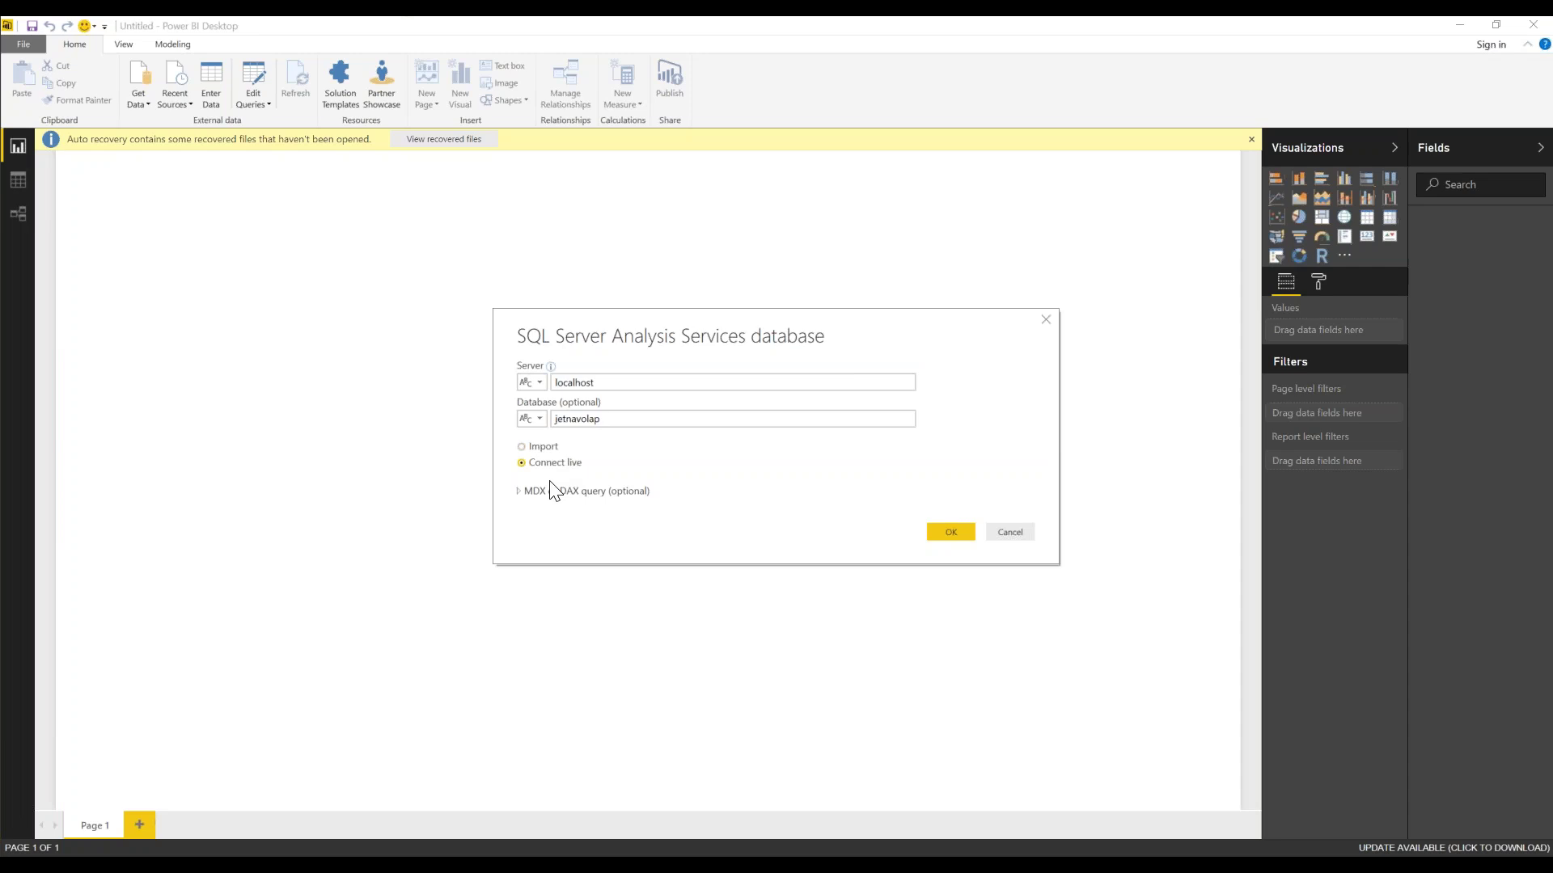
{"action": "left_click", "coordinate": [944, 536]}
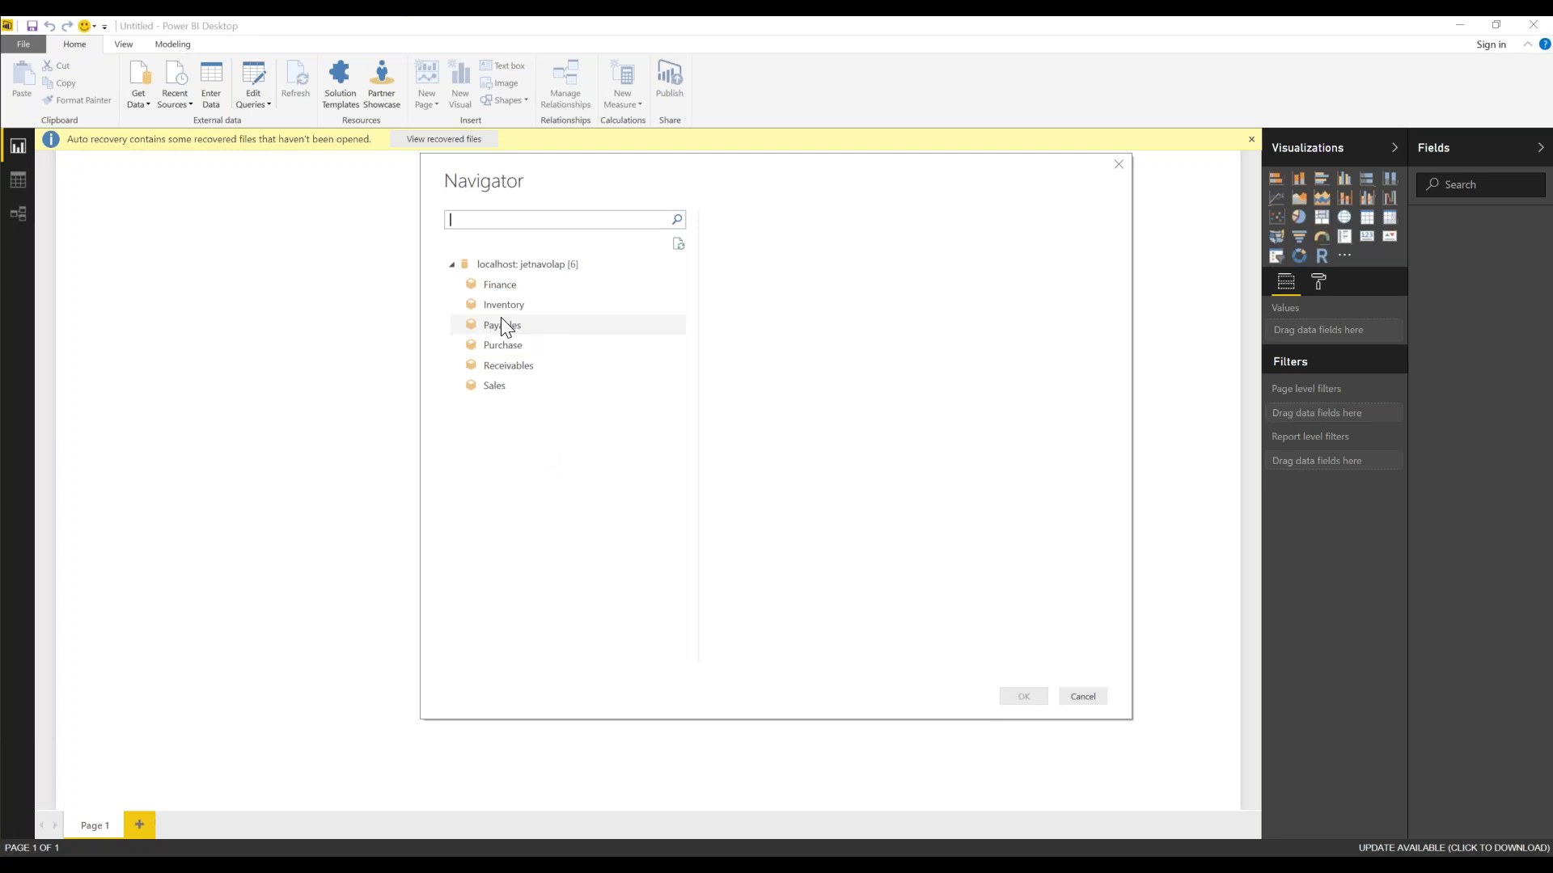
{"action": "left_click", "coordinate": [529, 286]}
{"action": "left_click", "coordinate": [1021, 697]}
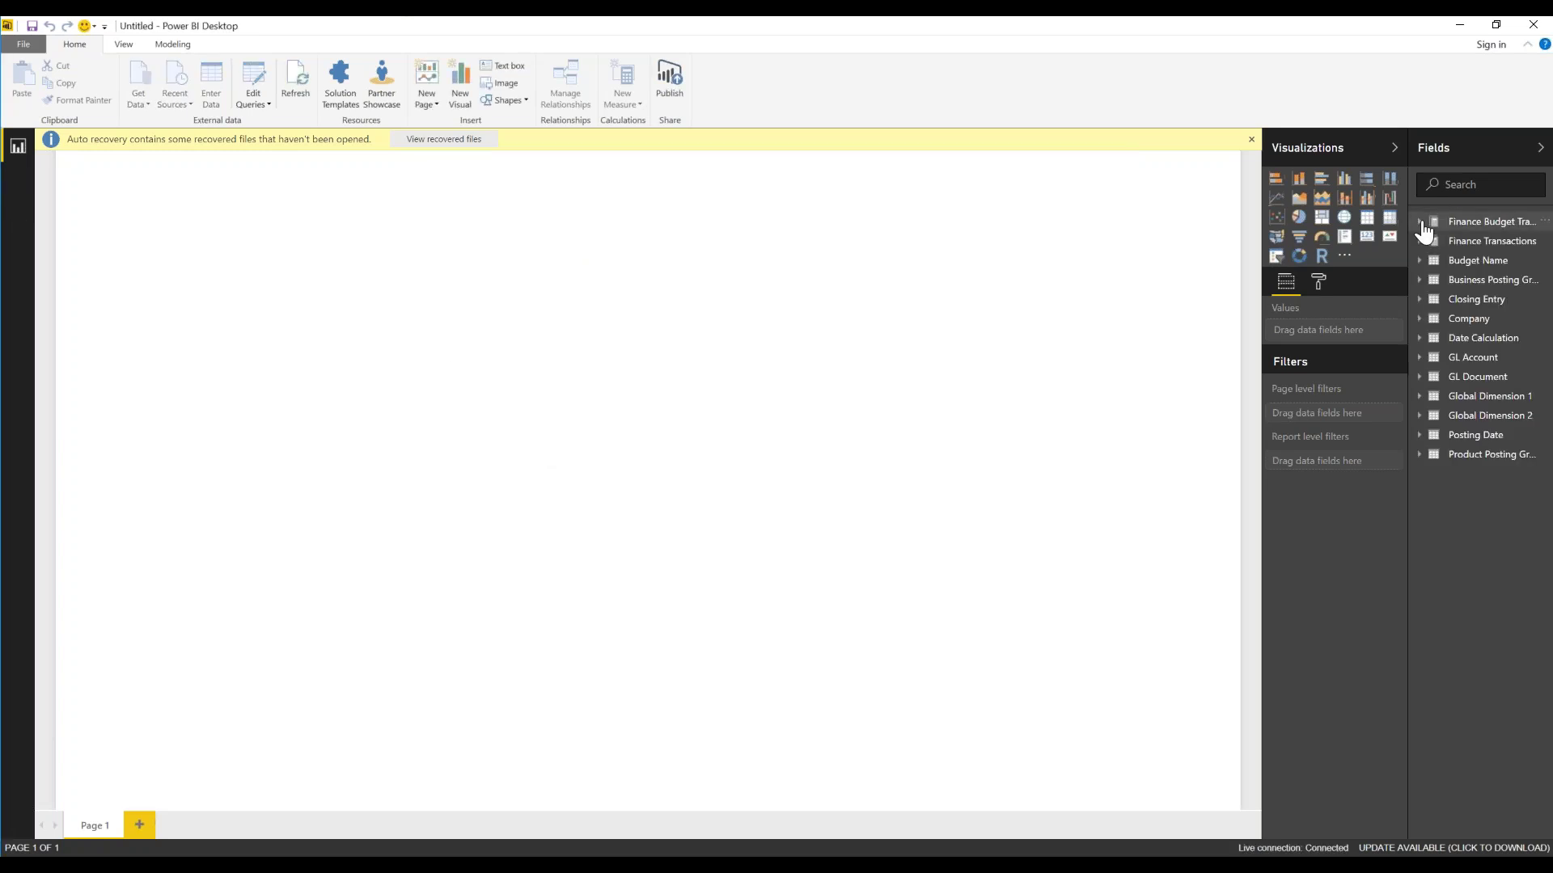
Create a table visual showing Amount and Amount - pct of Revenue from the Finance Transactions measures
{"action": "left_click", "coordinate": [1419, 223]}
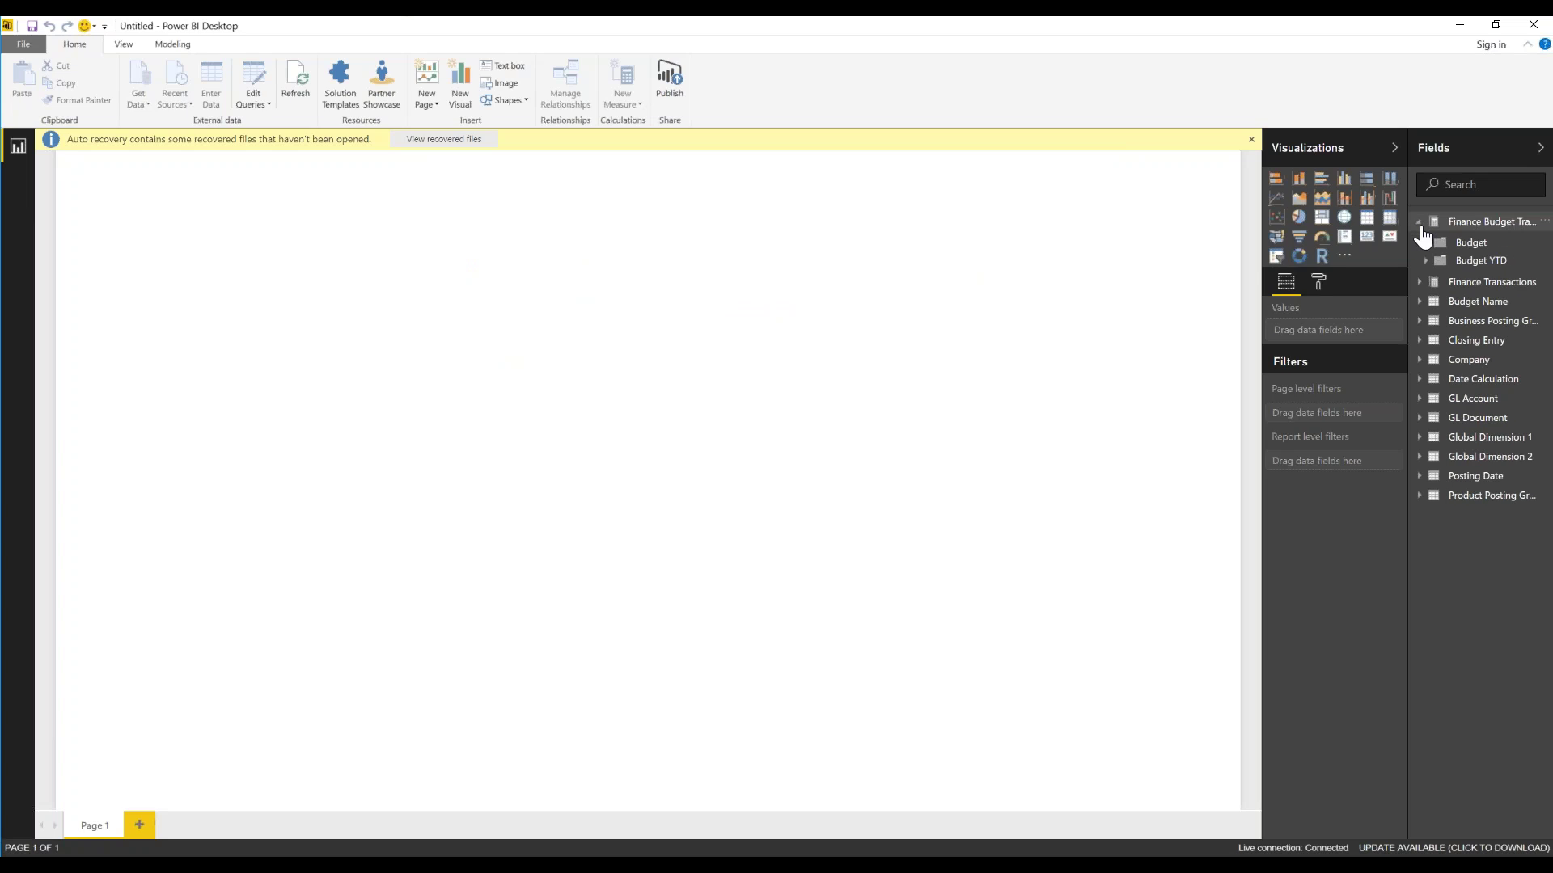
{"action": "left_click", "coordinate": [1423, 283]}
{"action": "left_click", "coordinate": [1426, 304]}
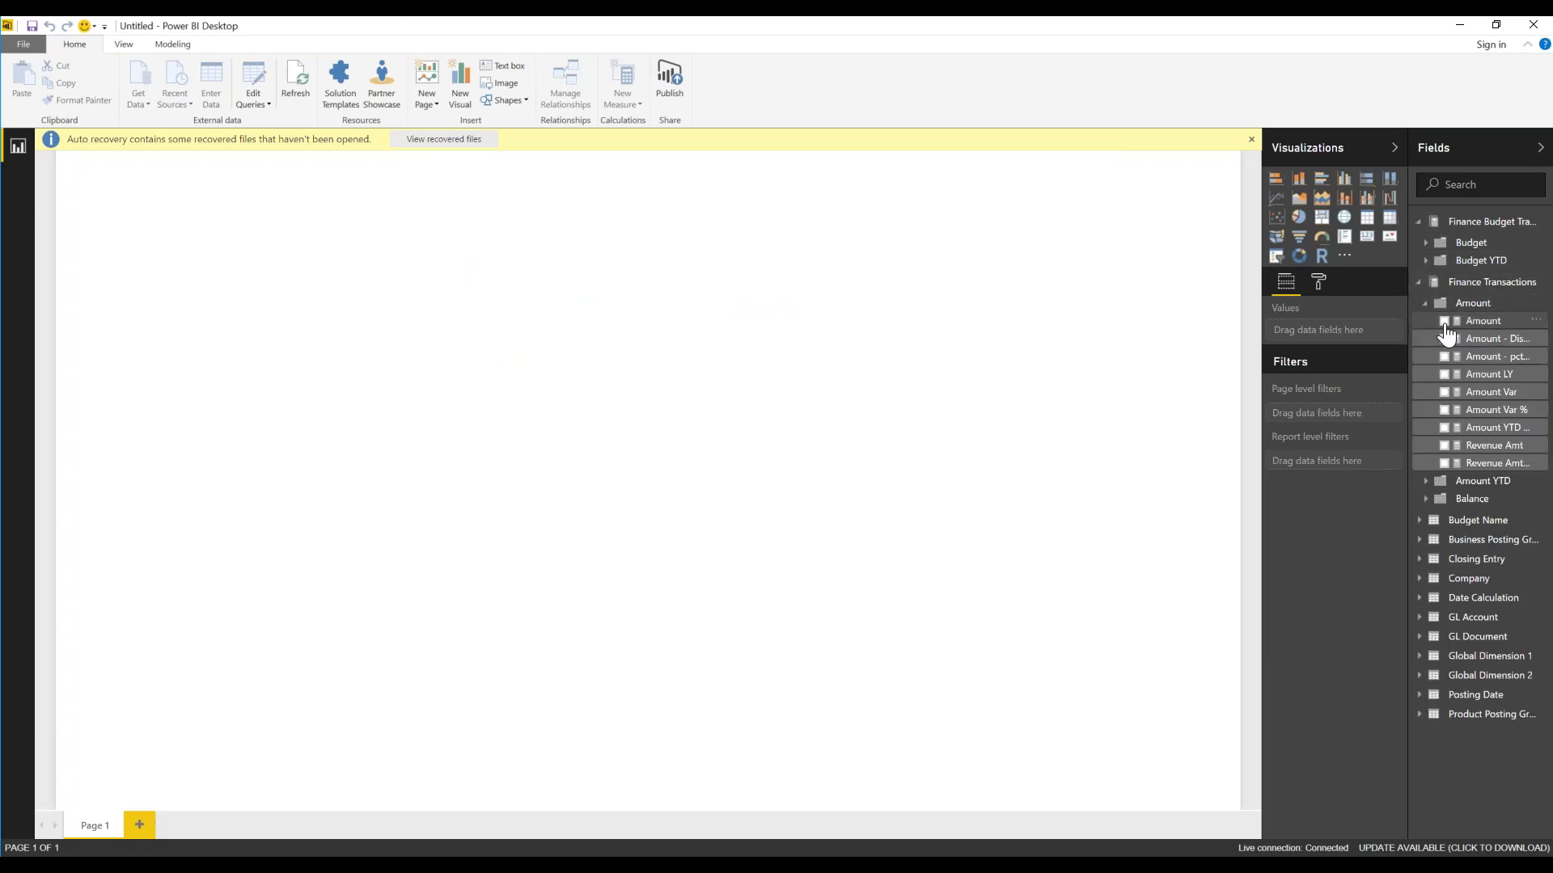
{"action": "left_click", "coordinate": [1444, 323]}
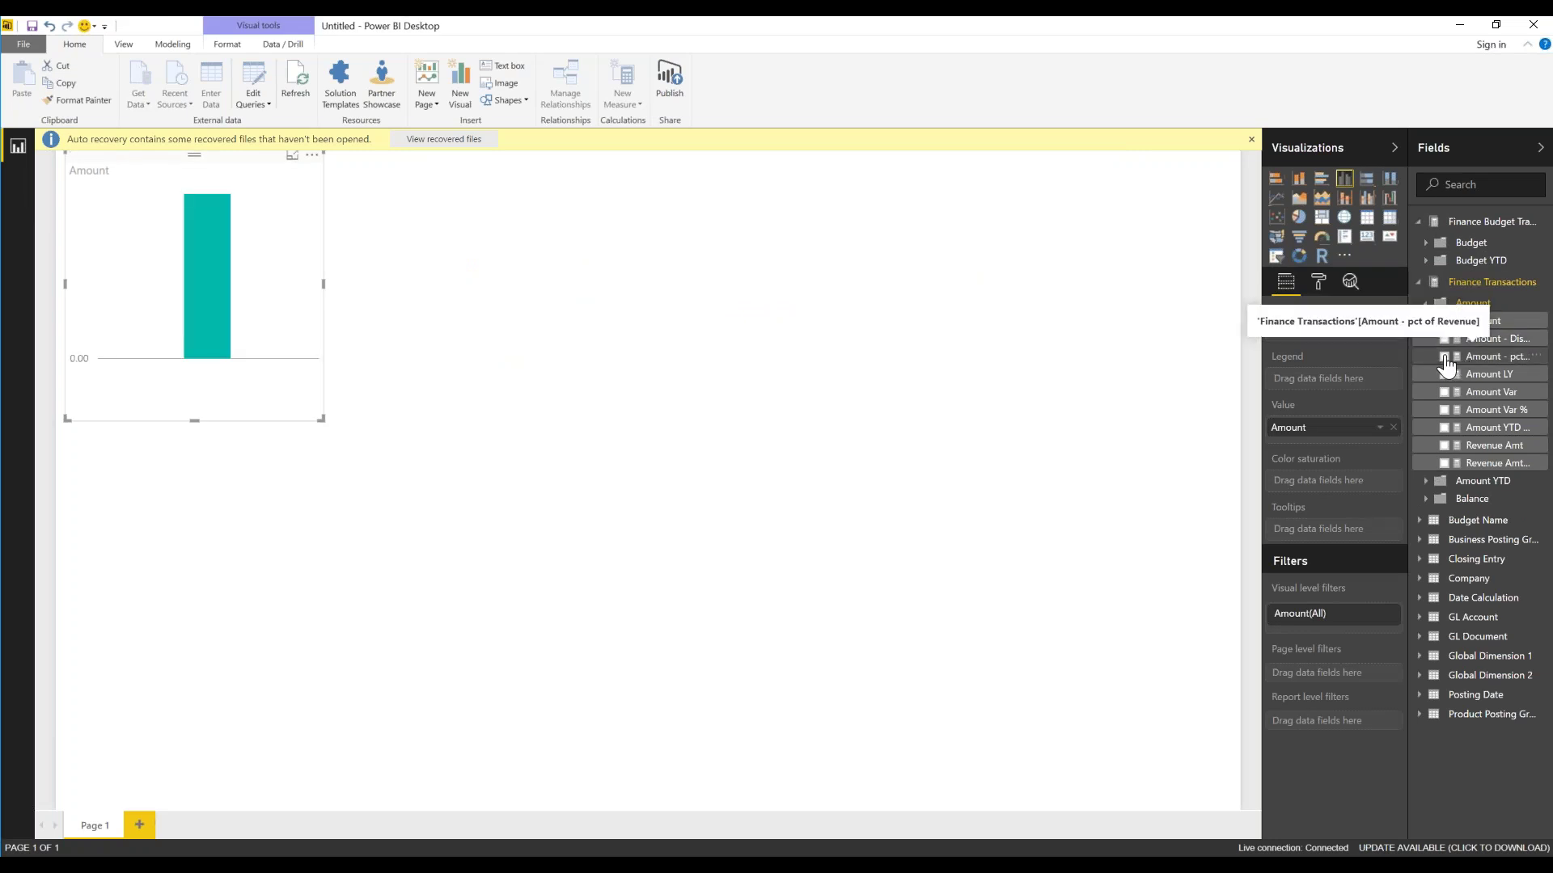
{"action": "left_click", "coordinate": [1445, 358]}
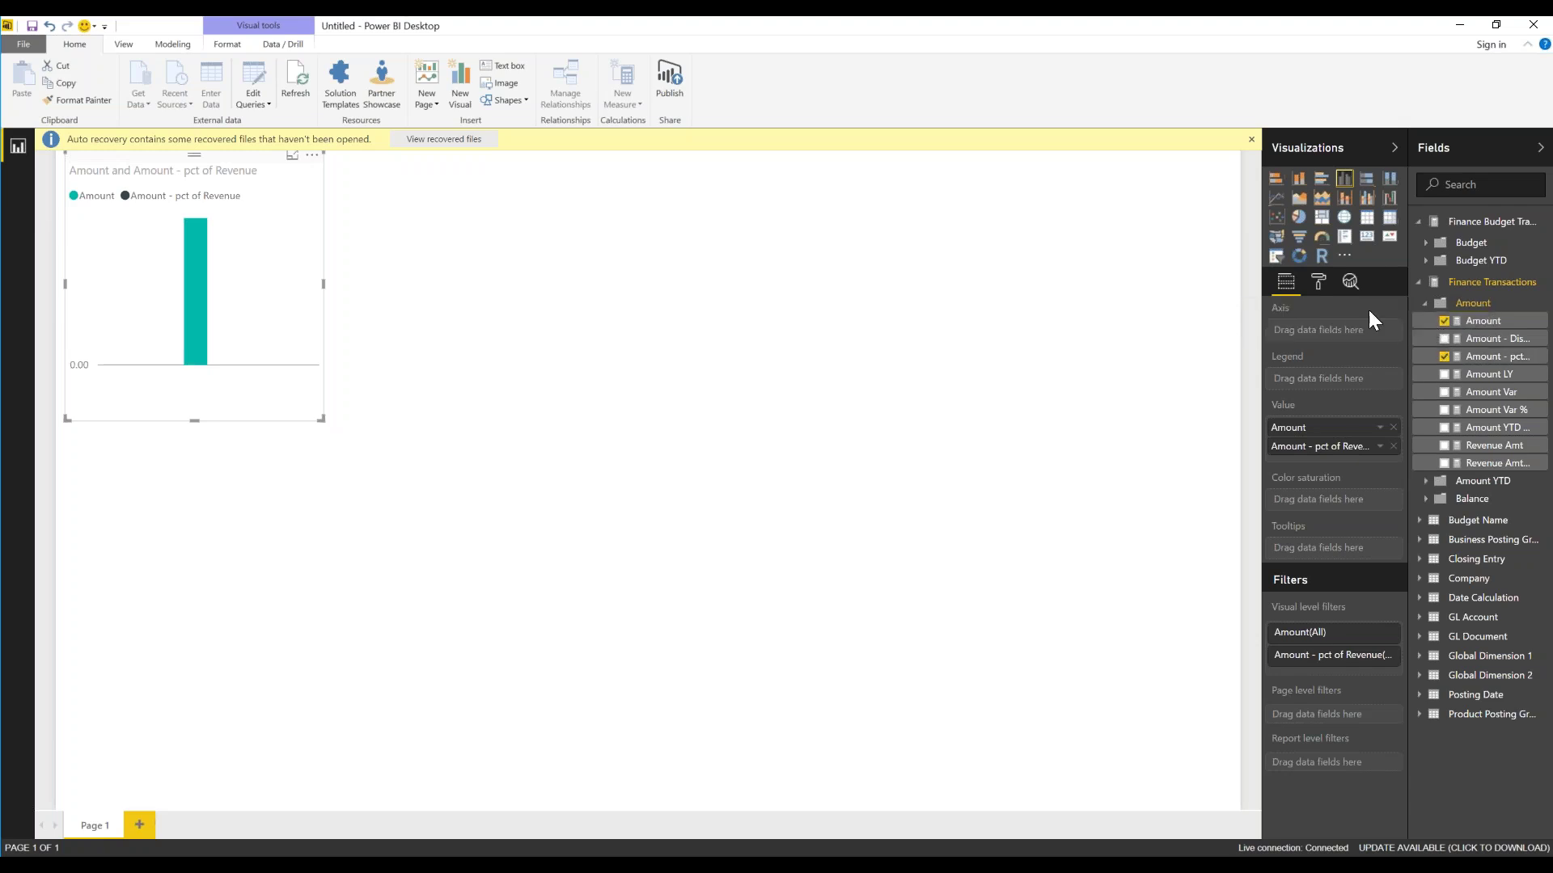
{"action": "left_click", "coordinate": [1365, 224]}
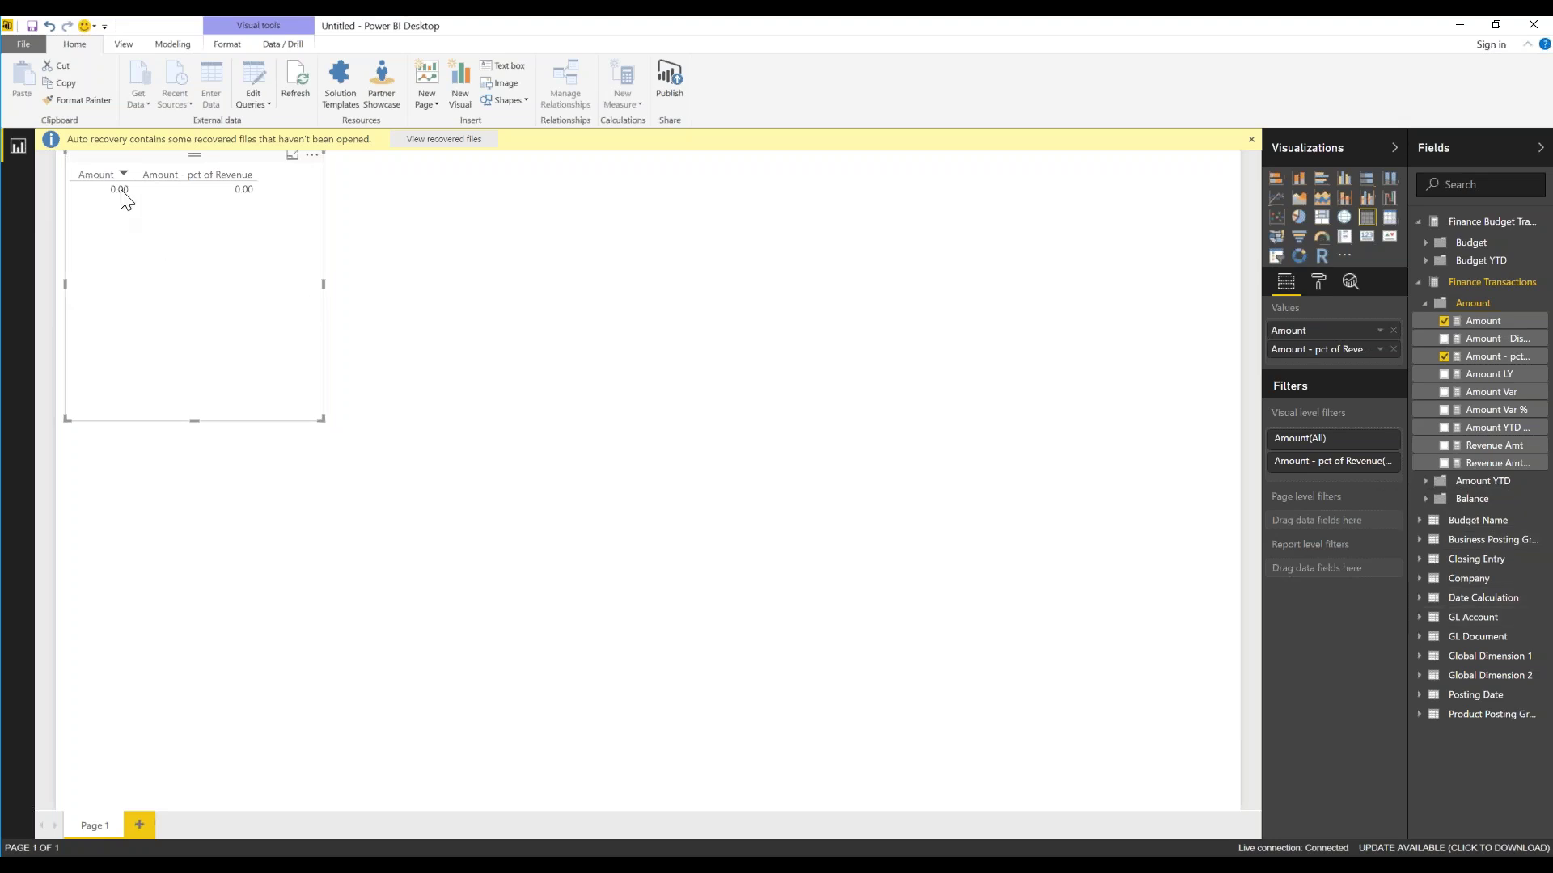
Add the GL Account Chart of Accounts hierarchy to the table and enlarge the visual to show its level columns
{"action": "left_click", "coordinate": [1420, 618]}
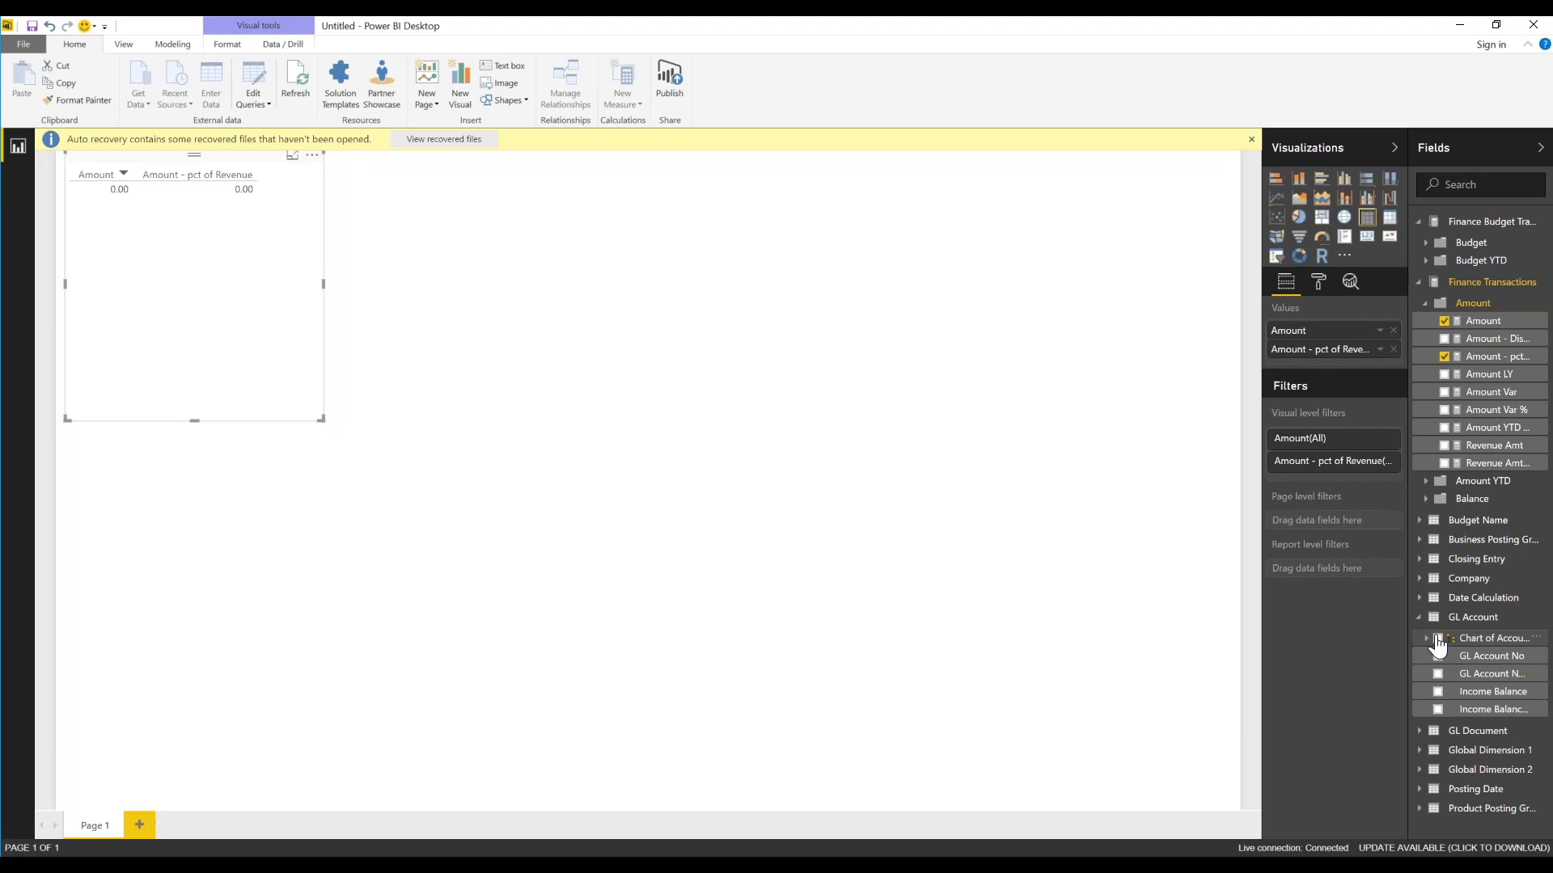
{"action": "left_click", "coordinate": [1438, 639]}
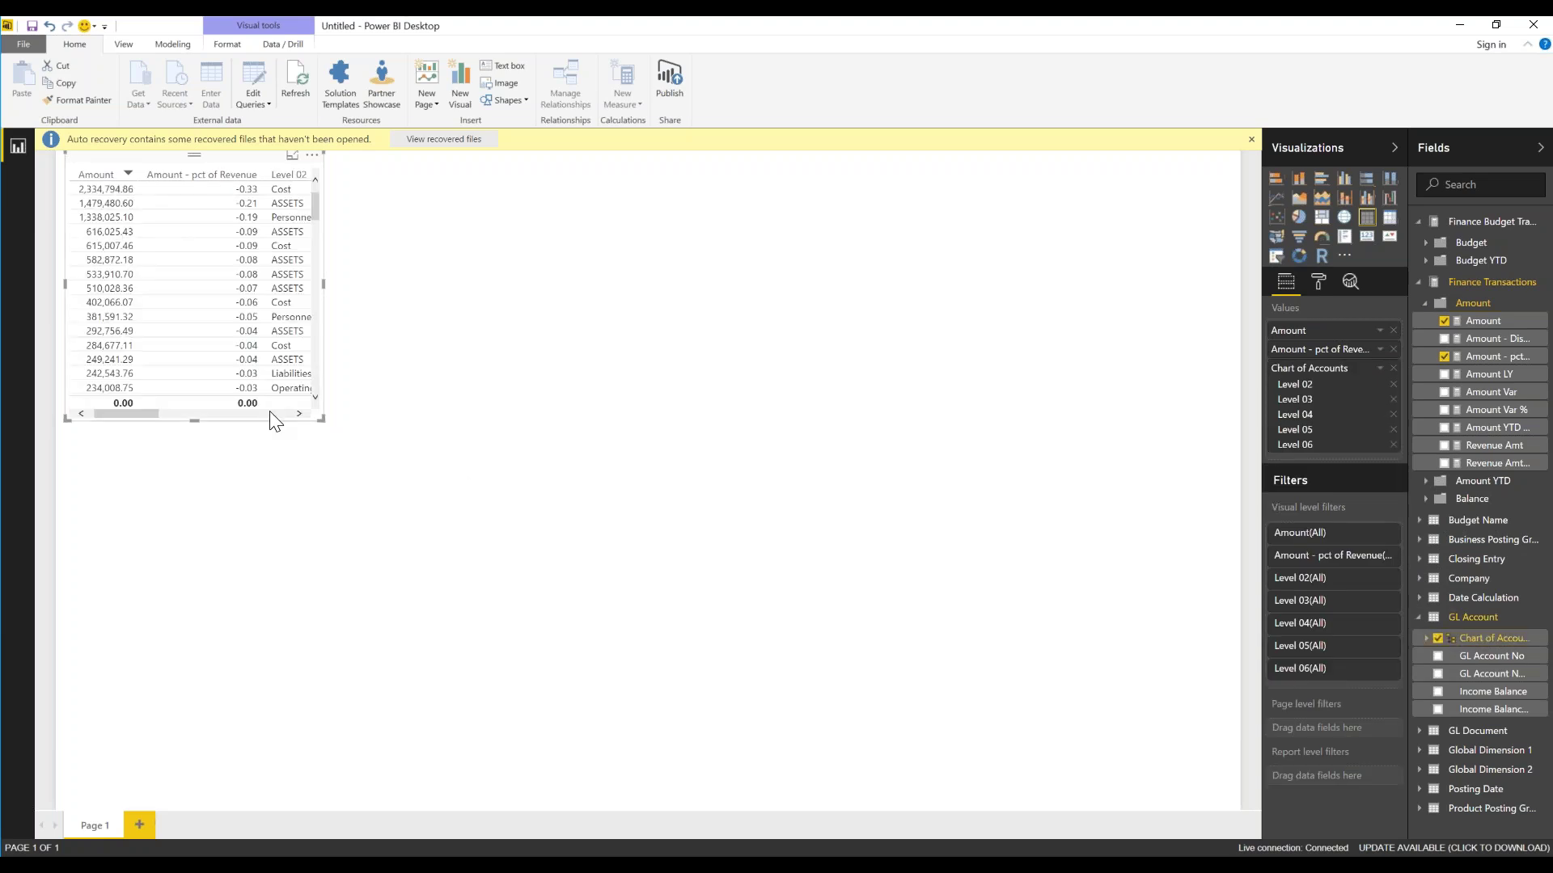
{"action": "left_click_drag", "start_coordinate": [315, 415], "coordinate": [981, 588]}
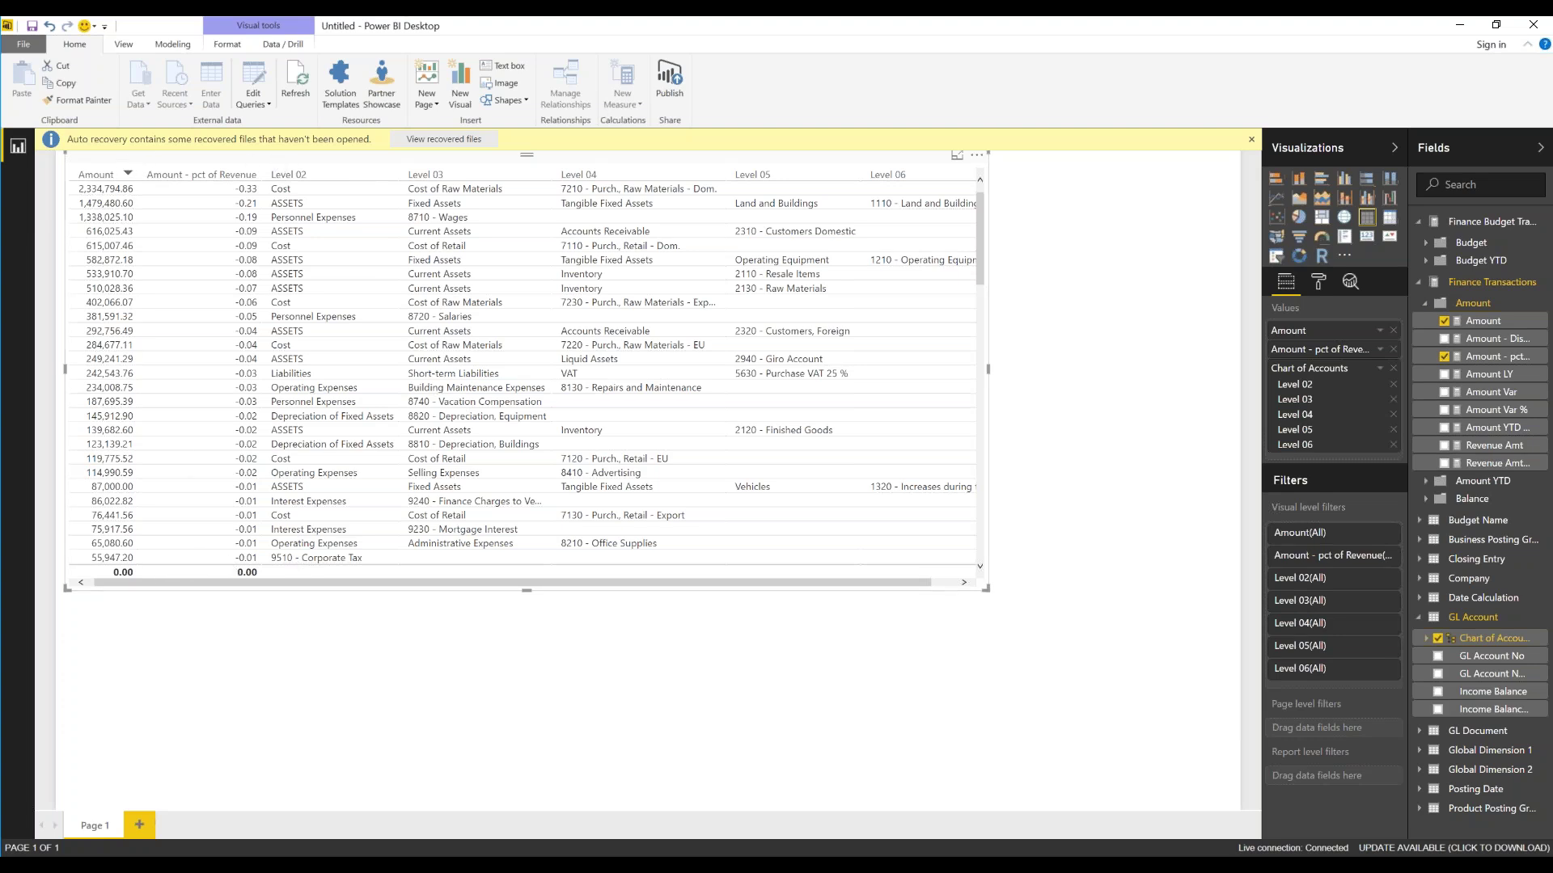
Review the Finance cube's measures in Jet Data Manager and the % of Revenue column on the IS sheet in Excel
{"action": "key", "text": "alt+Tab"}
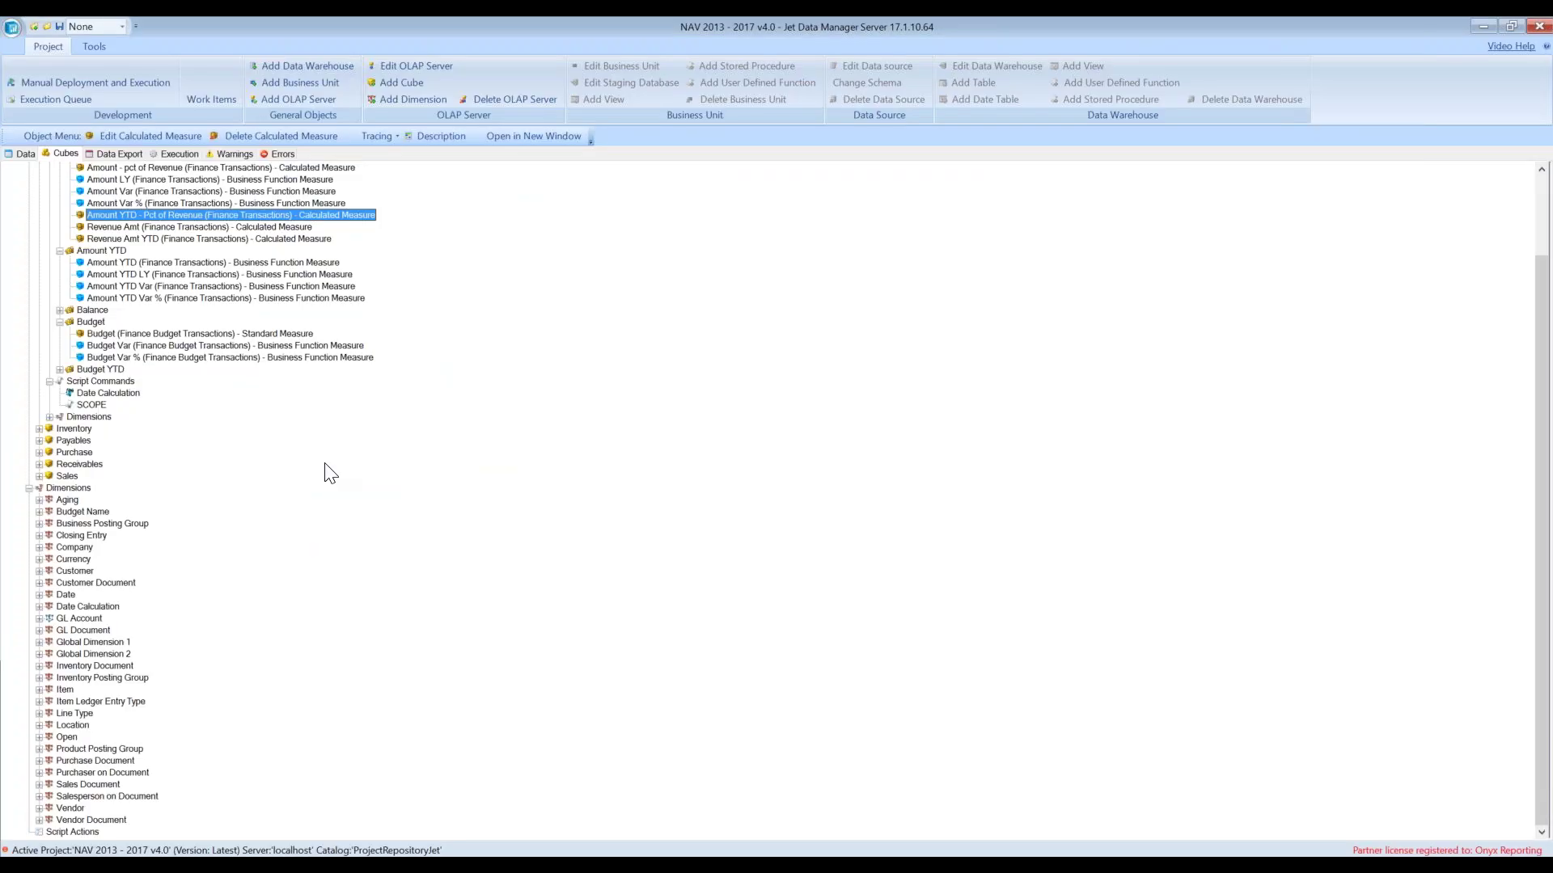
{"action": "scroll", "coordinate": [265, 337], "scroll_direction": "up", "scroll_amount": 3}
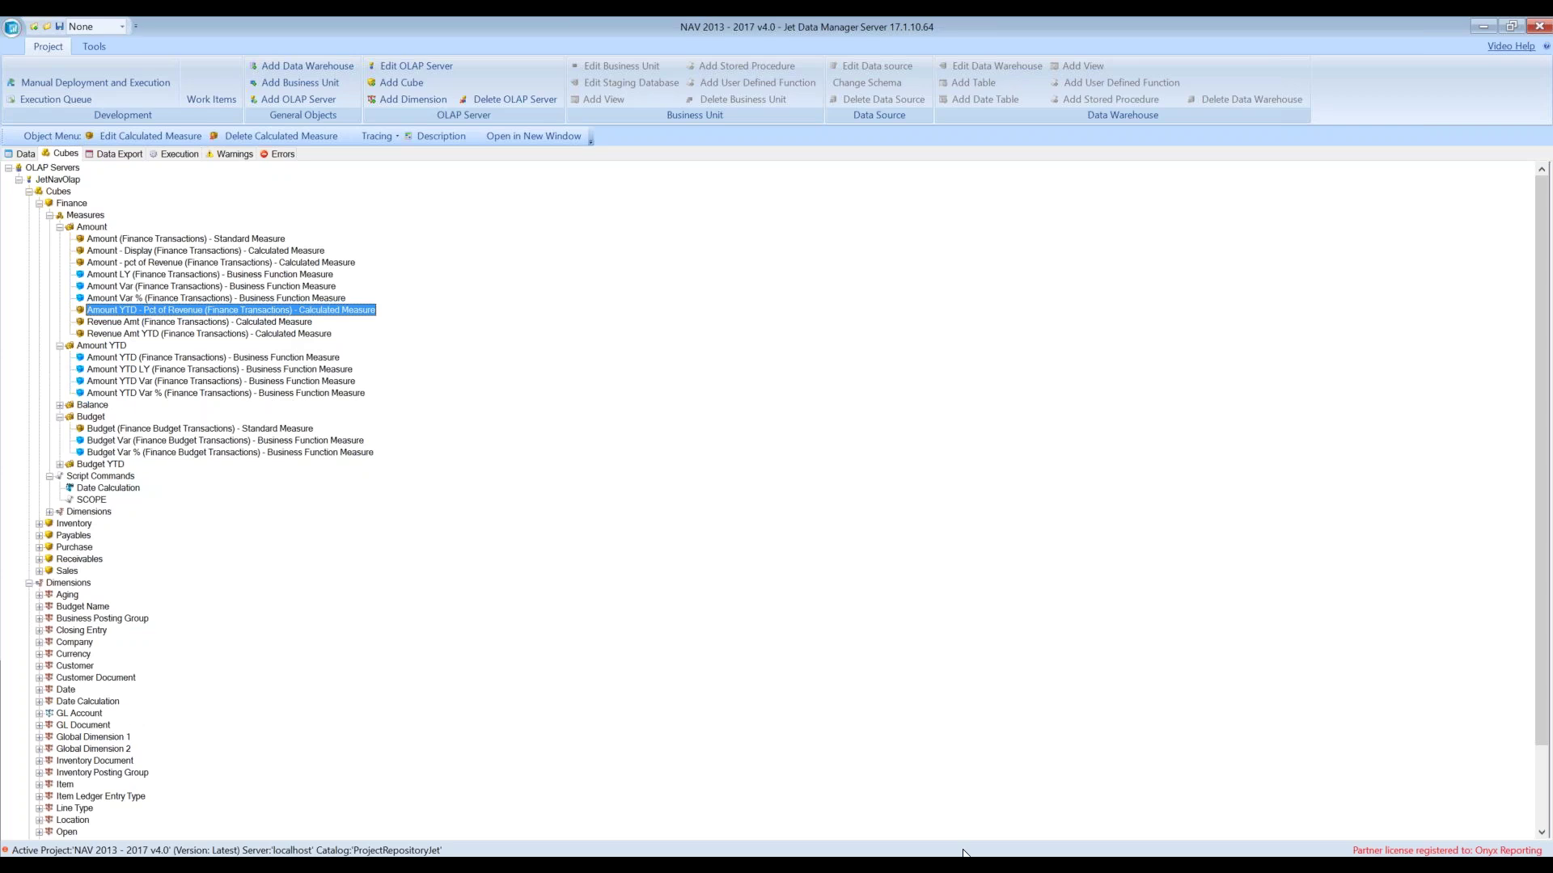
{"action": "key", "text": "alt+Tab"}
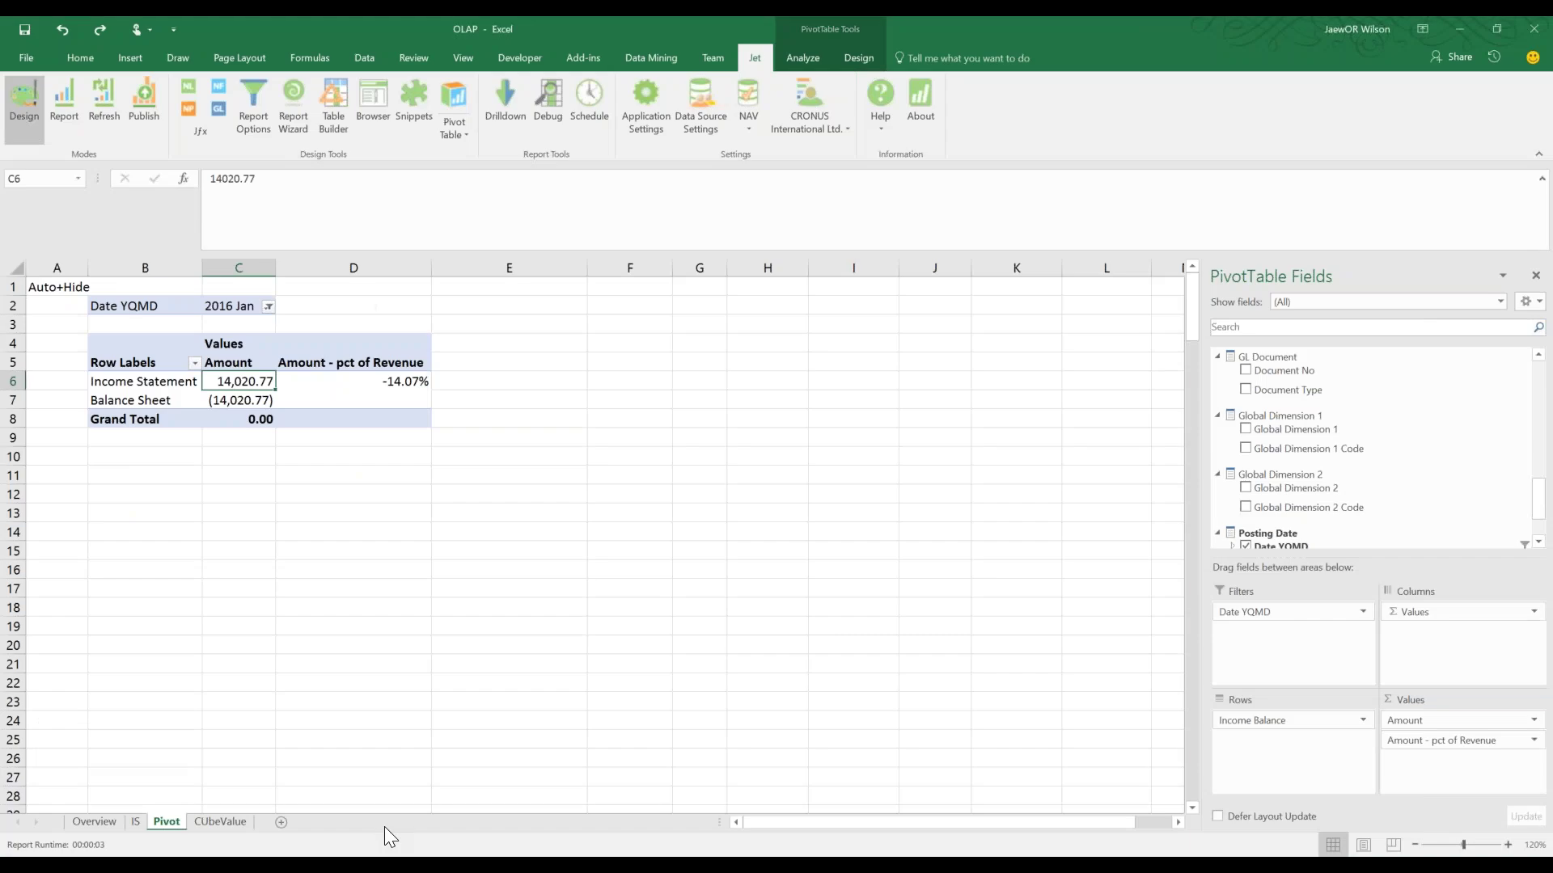
{"action": "left_click", "coordinate": [136, 822]}
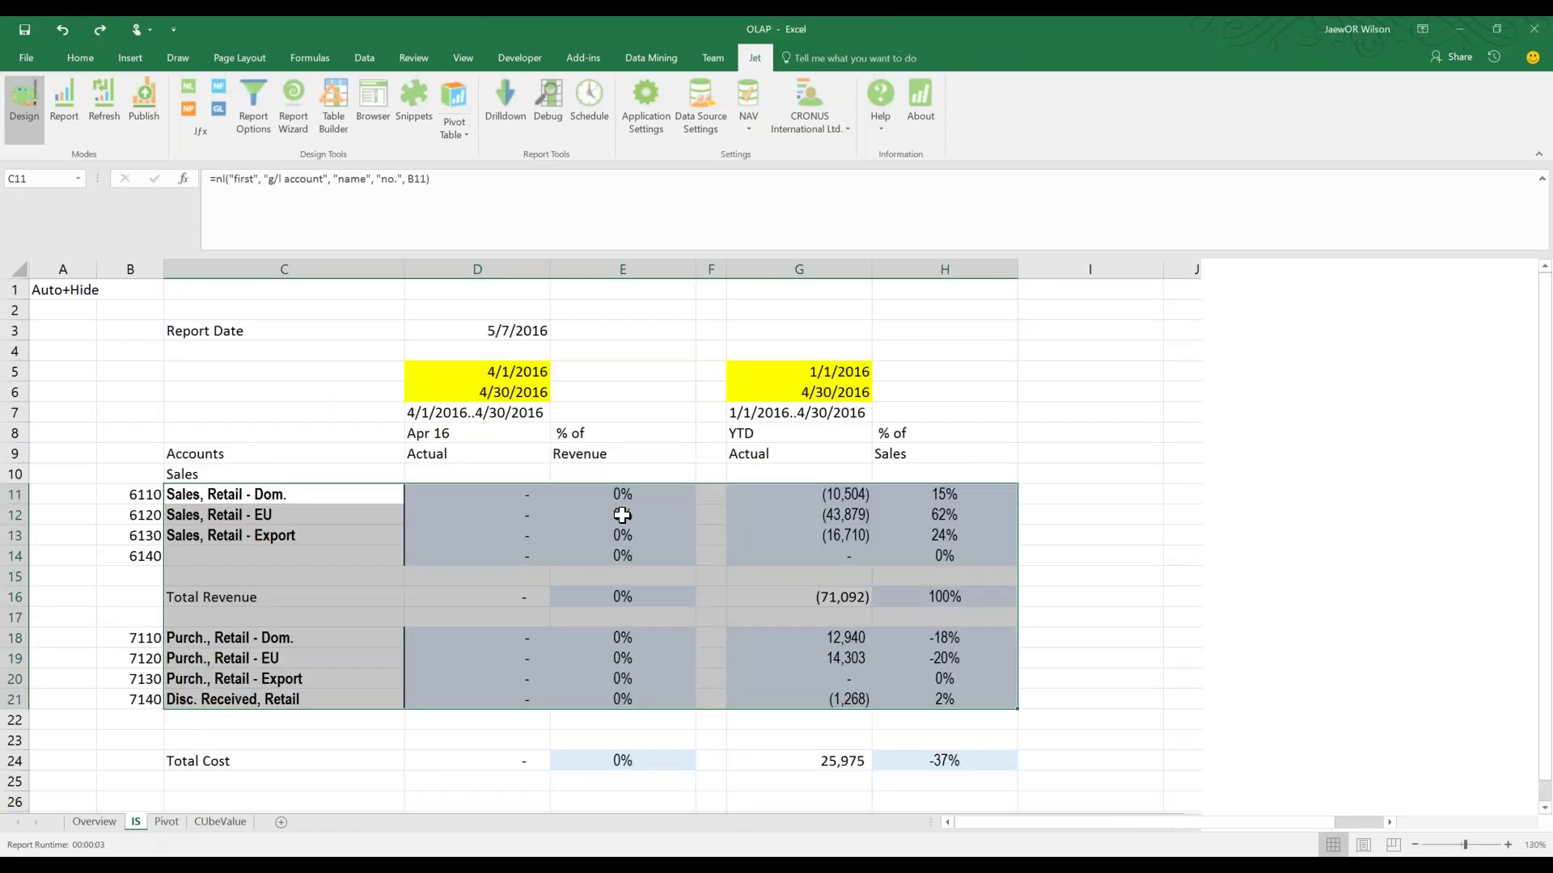
{"action": "left_click_drag", "start_coordinate": [623, 454], "coordinate": [583, 715]}
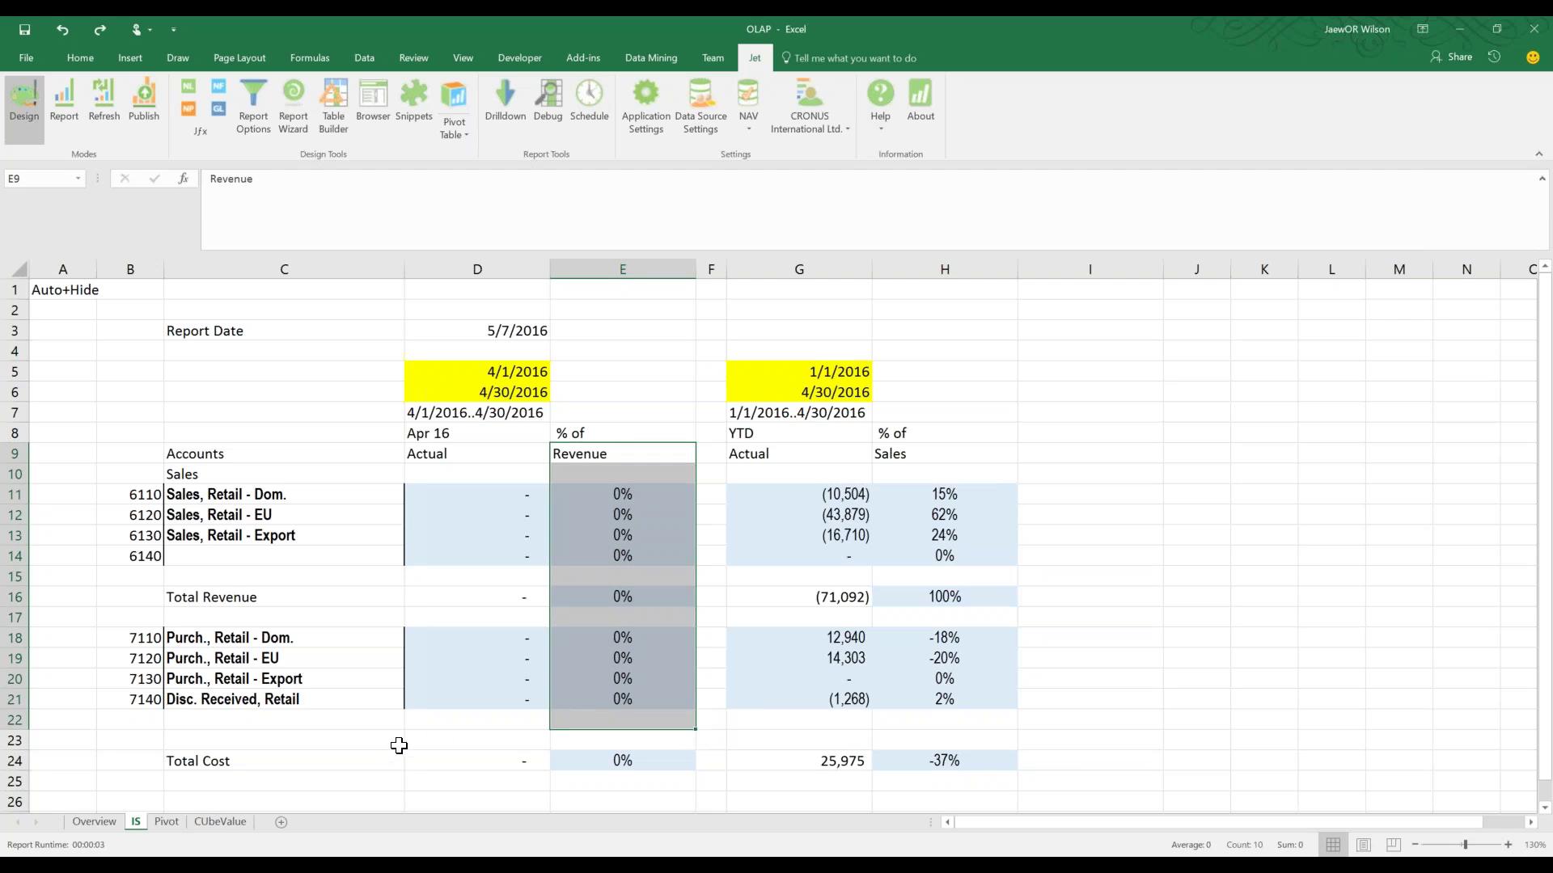
Review the Overview sheet's topic list from the Jet Reports income statement to Viewing in PowerBI, plus the contact line in row 13
{"action": "left_click", "coordinate": [108, 825]}
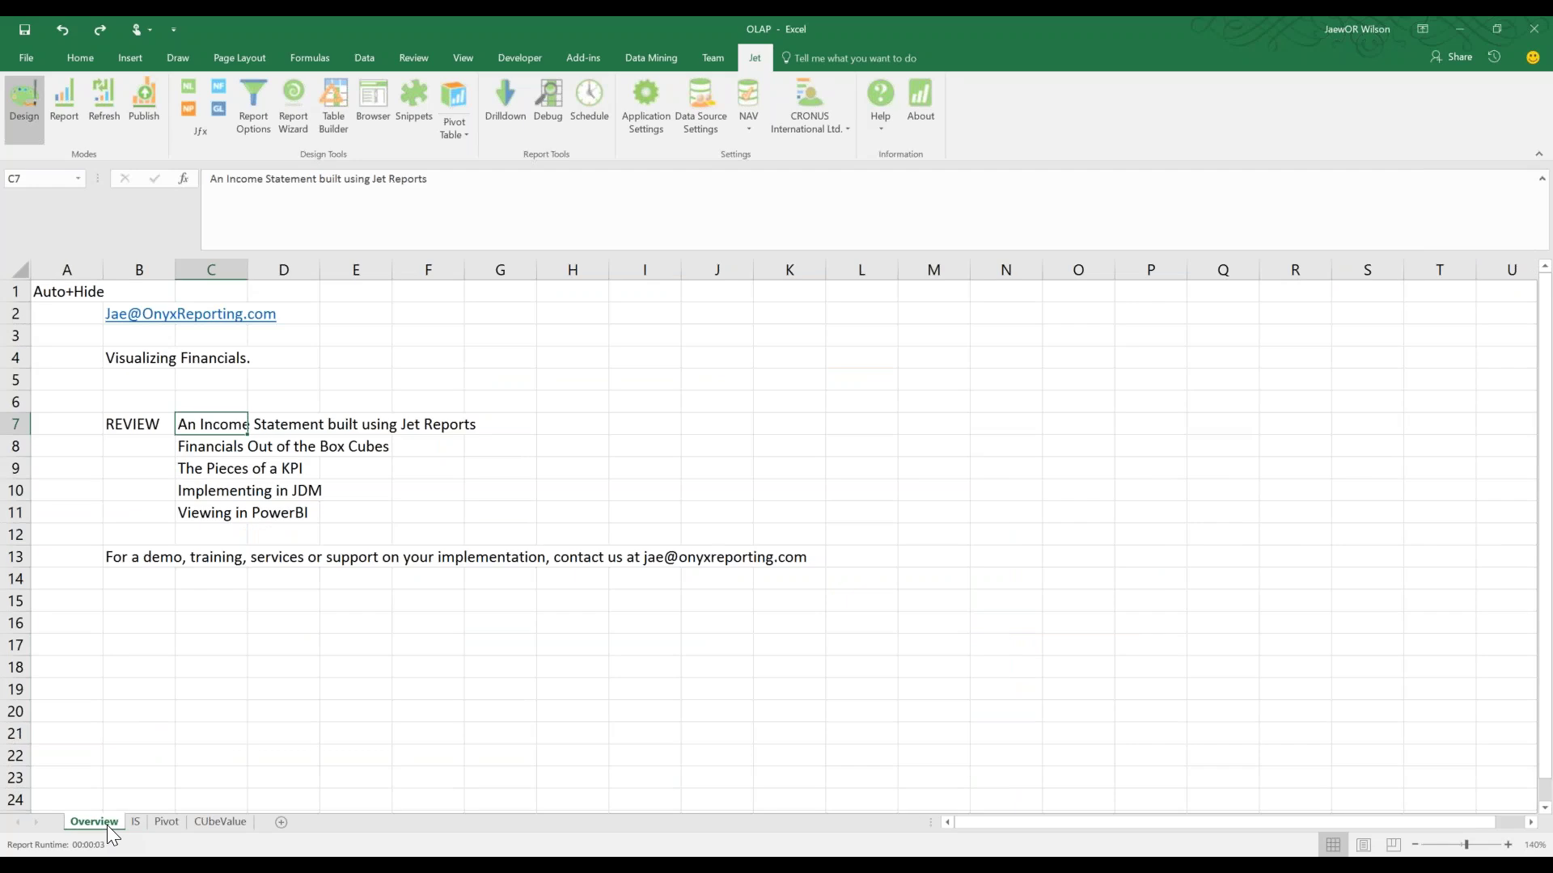
{"action": "left_click", "coordinate": [192, 600]}
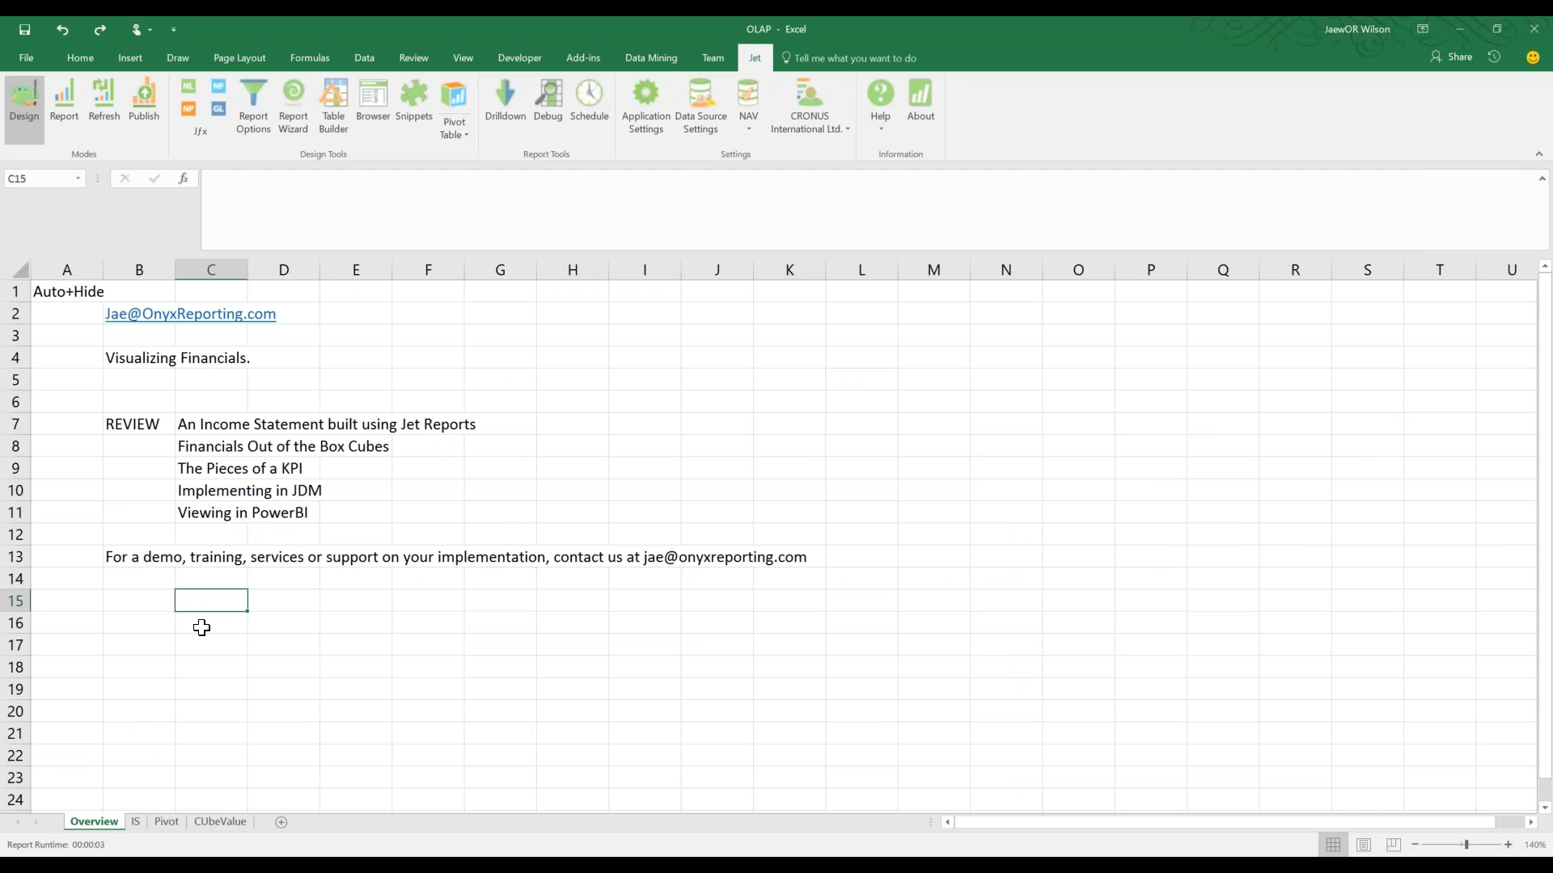
{"action": "left_click_drag", "start_coordinate": [196, 416], "coordinate": [228, 426]}
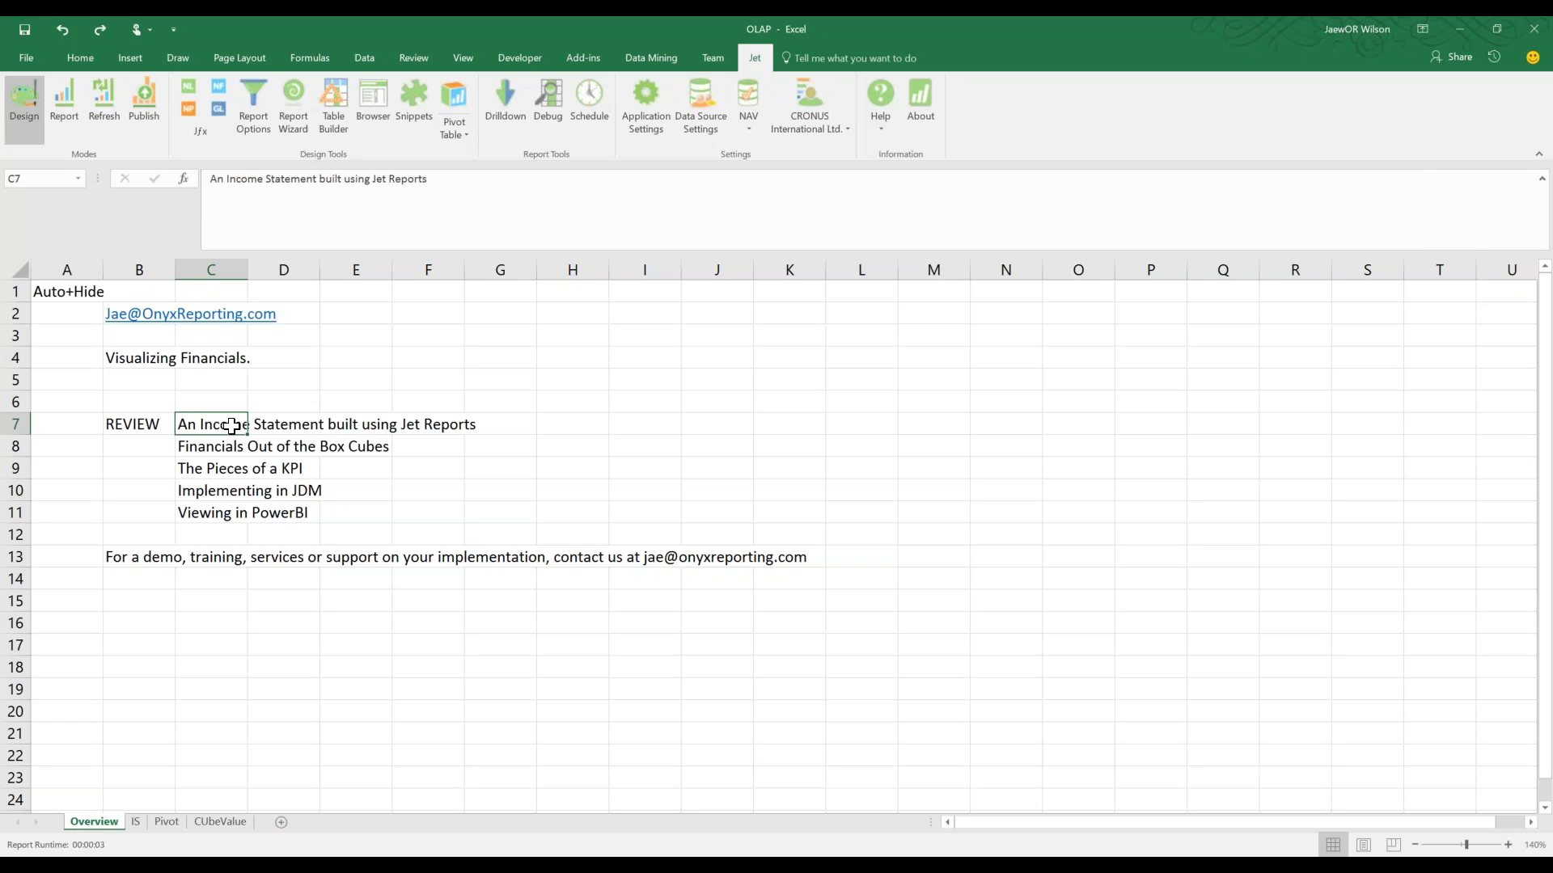
{"action": "left_click", "coordinate": [232, 517]}
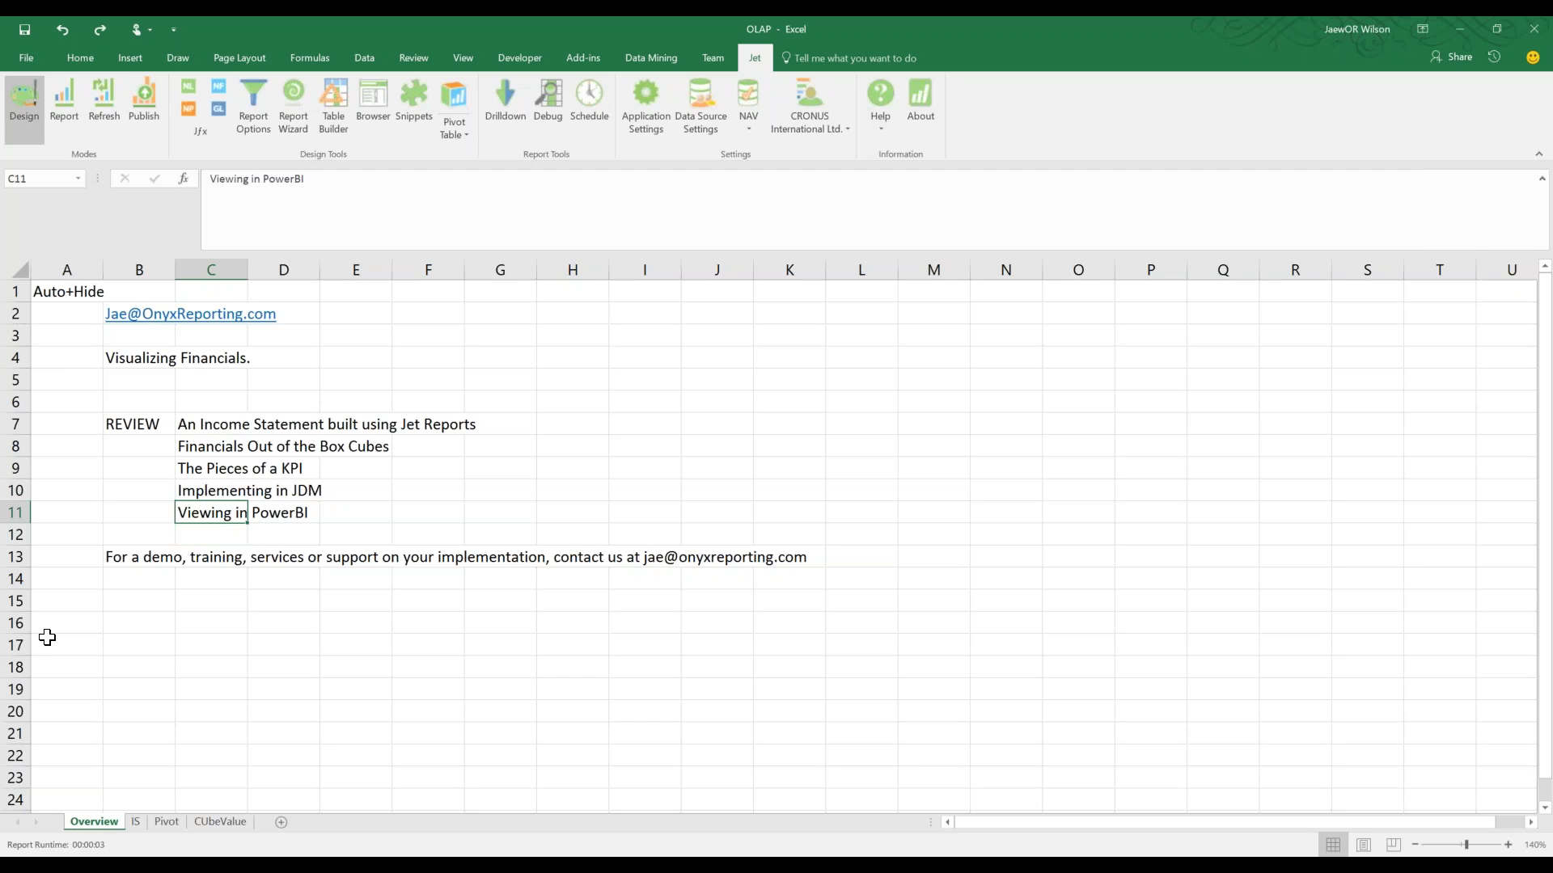
{"action": "left_click_drag", "start_coordinate": [96, 557], "coordinate": [105, 564]}
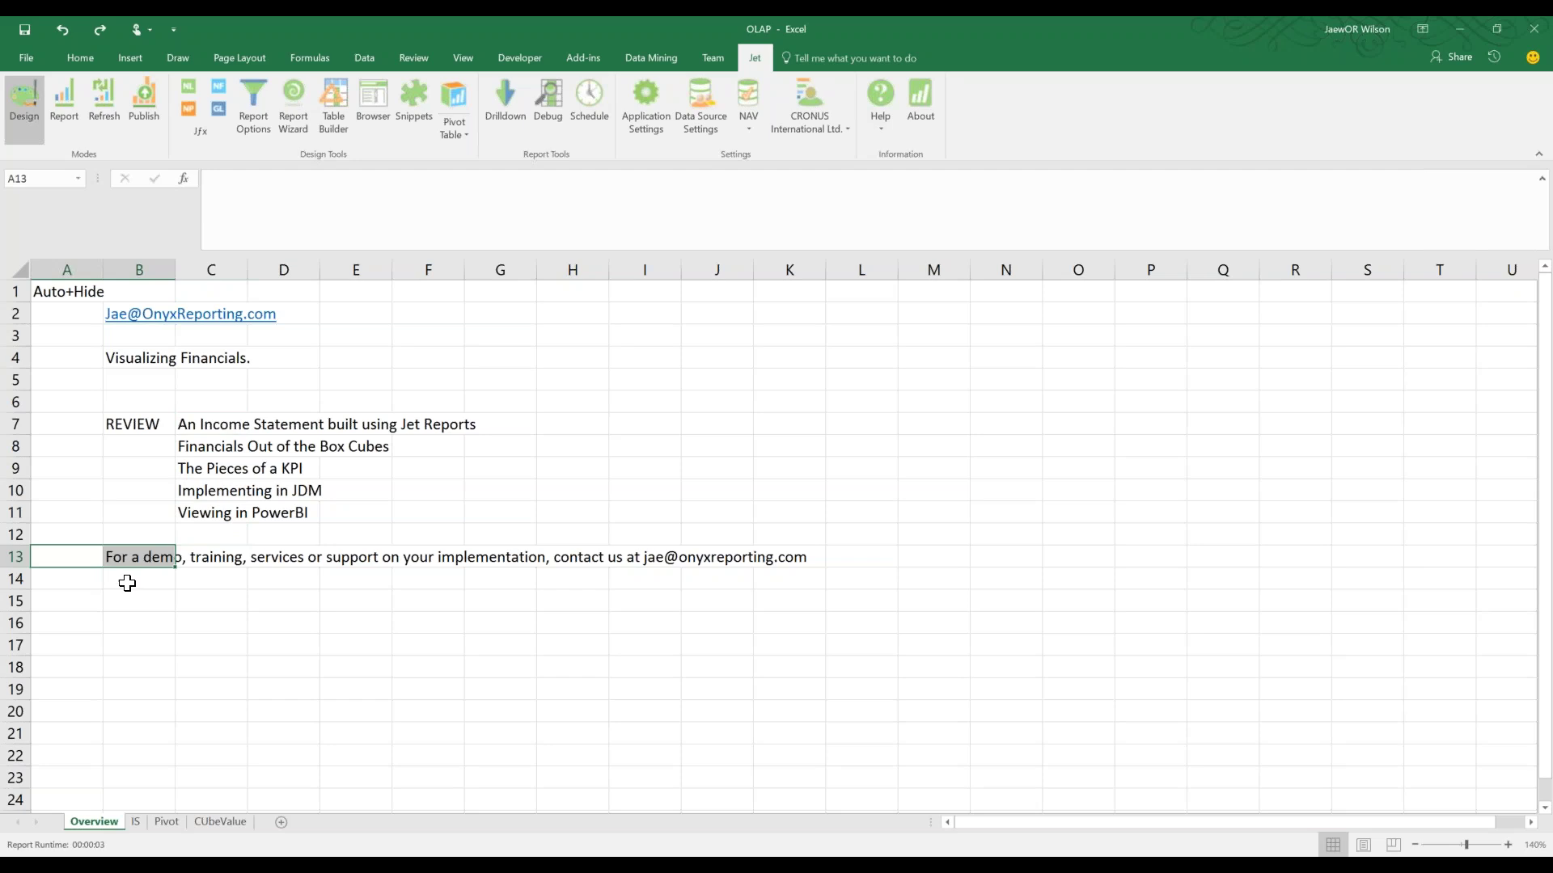
{"action": "left_click", "coordinate": [139, 580]}
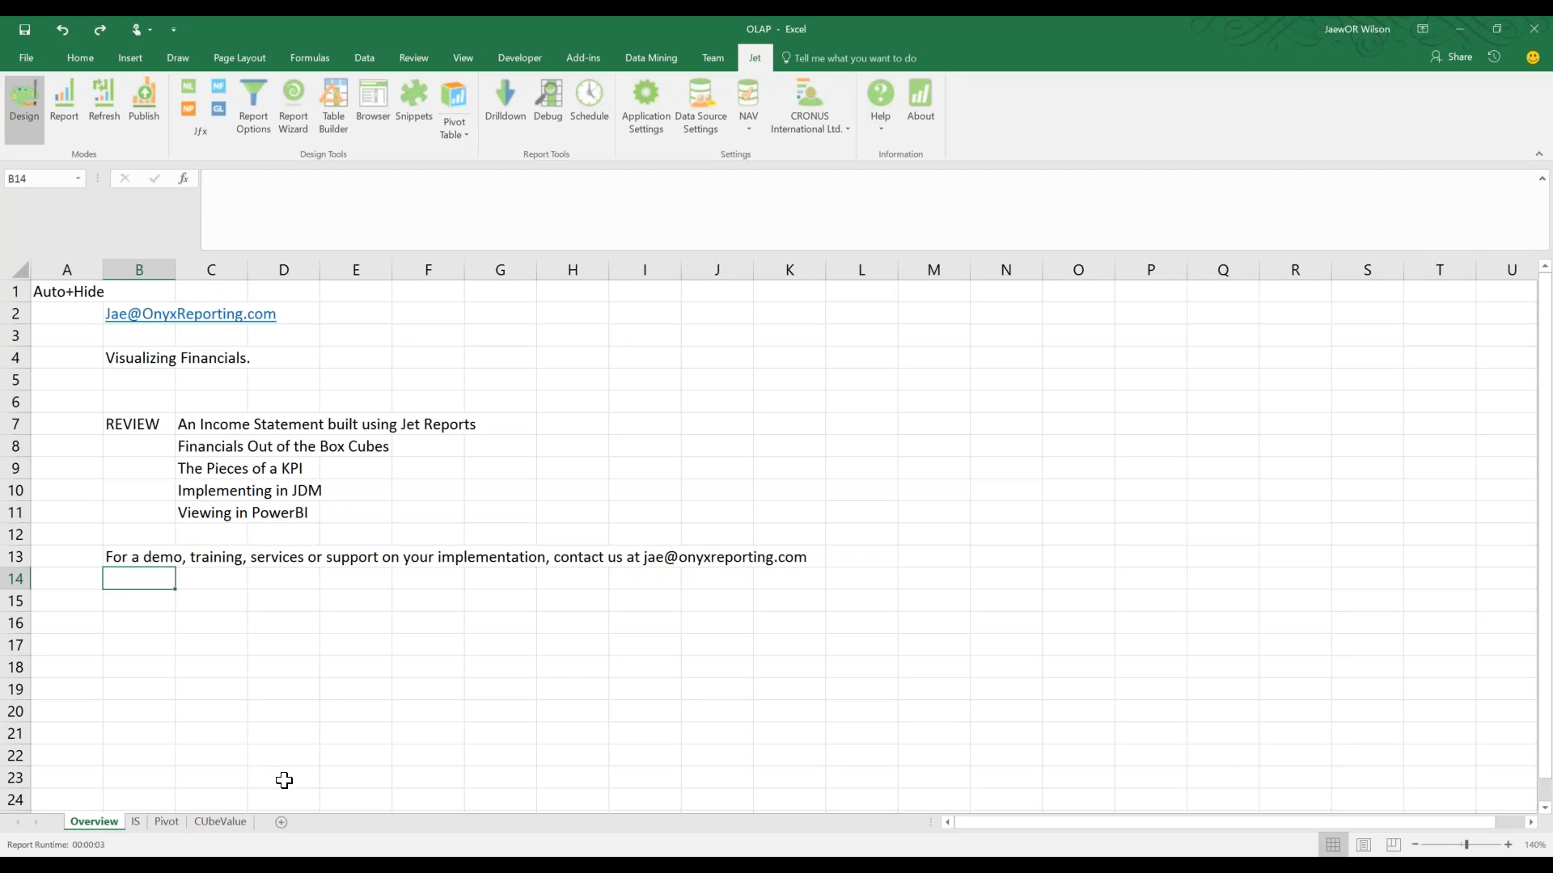